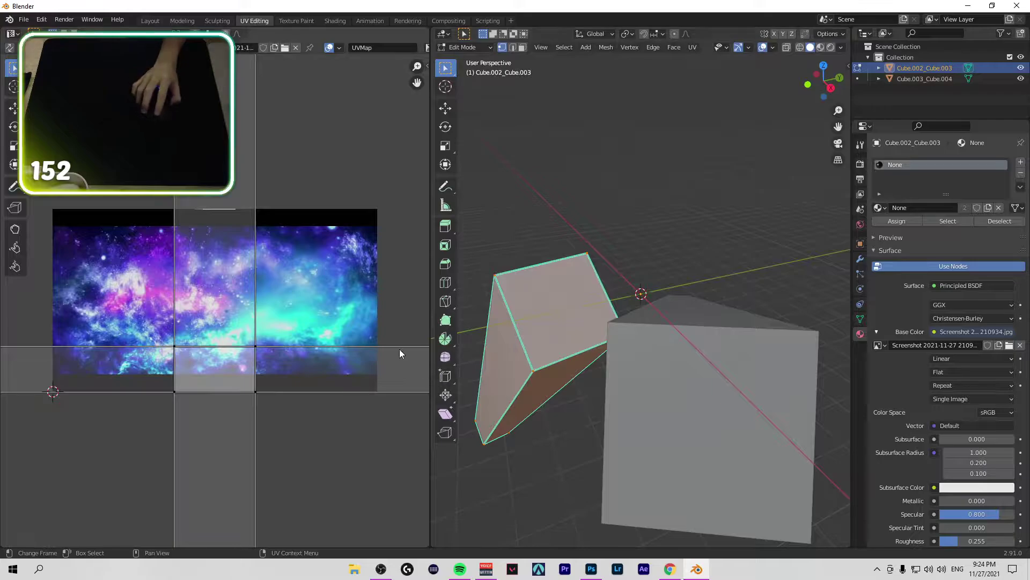
# Step: Switch the 3D viewport to rendered shading and examine the galaxy texture on the selected mesh from several angles
pyautogui.scroll(7, 352, 336)
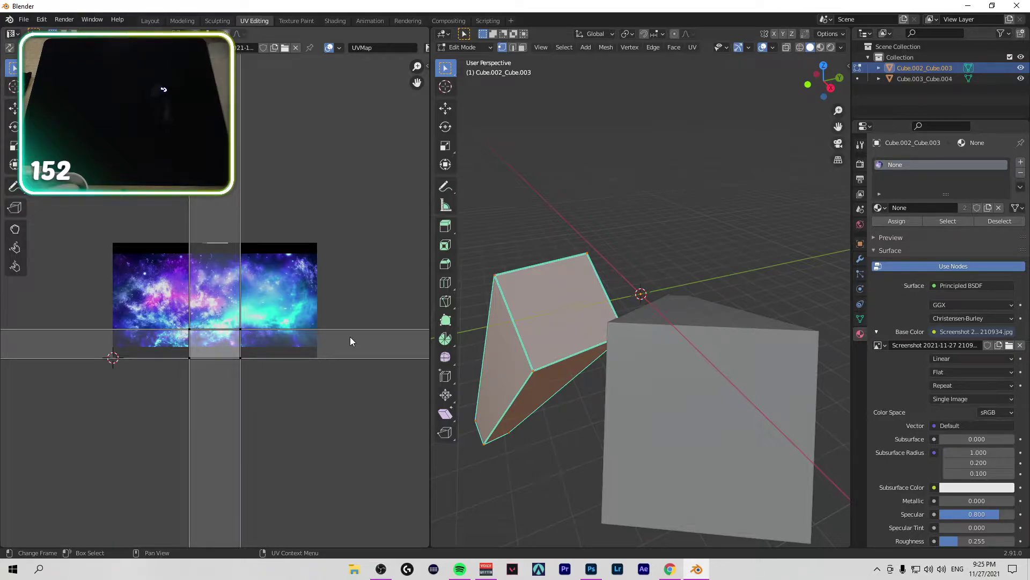
pyautogui.scroll(-3, 298, 290)
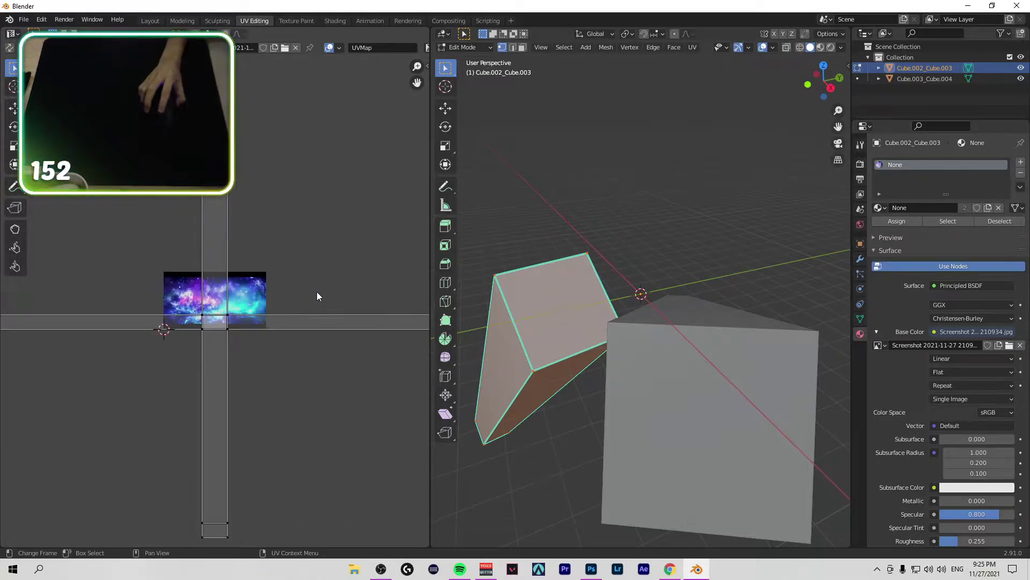
pyautogui.moveTo(821, 91); pyautogui.dragTo(798, 212)
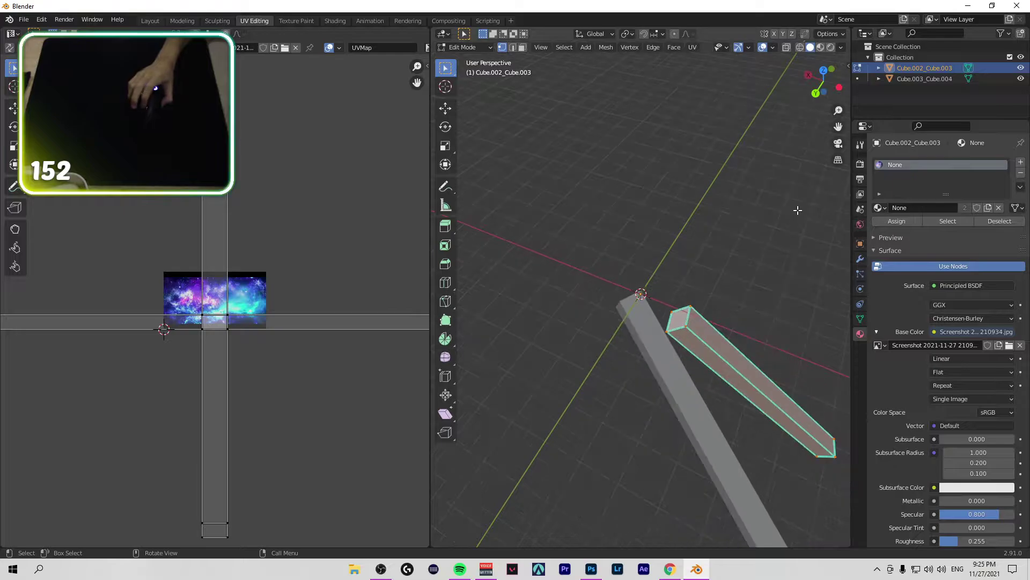
pyautogui.moveTo(839, 93)
pyautogui.mouseDown()
pyautogui.moveTo(831, 75)
pyautogui.moveTo(745, 168)
pyautogui.mouseUp()
pyautogui.click(831, 47)
pyautogui.click(728, 293)
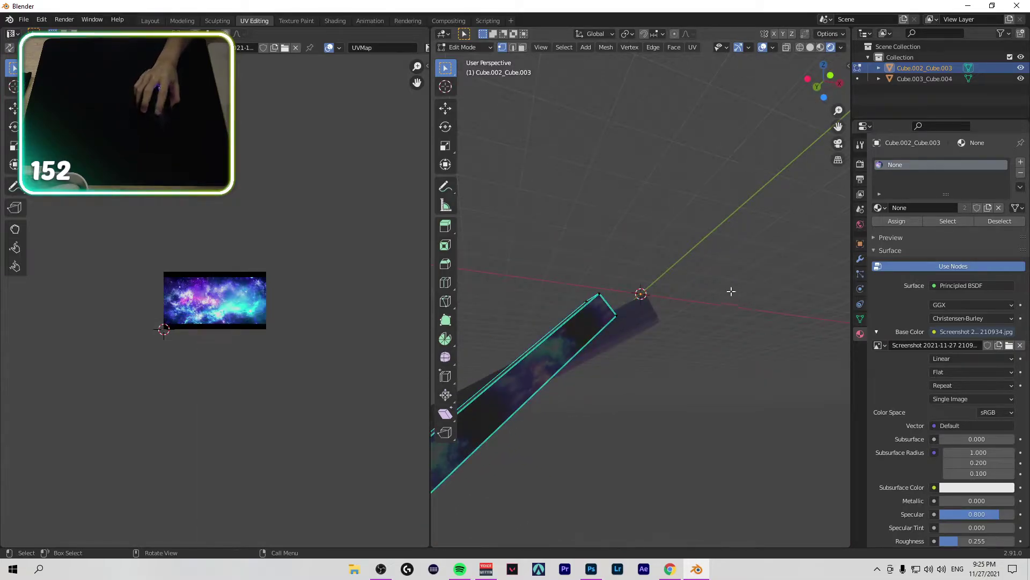
pyautogui.moveTo(820, 87); pyautogui.dragTo(675, 109)
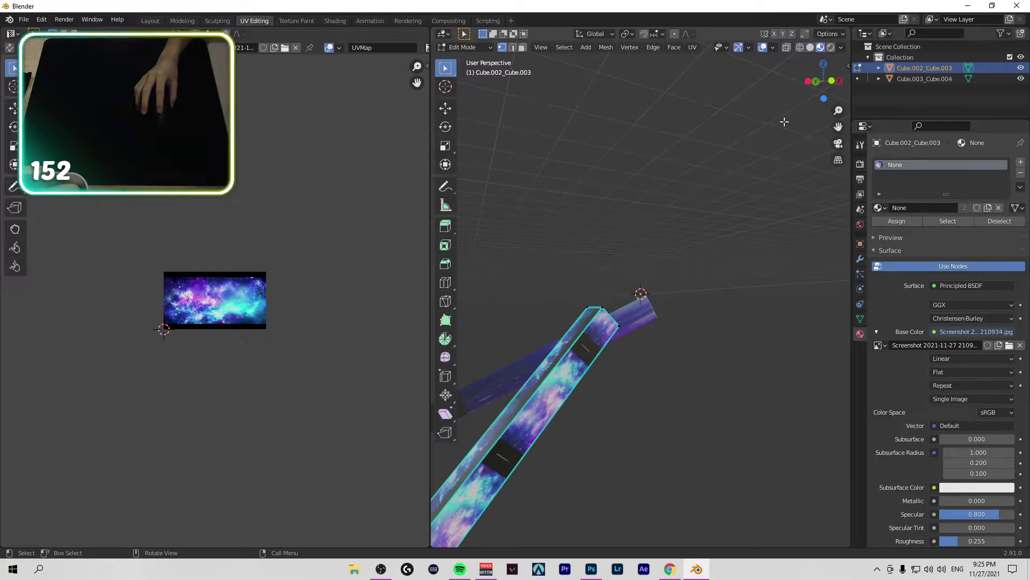
pyautogui.click(591, 570)
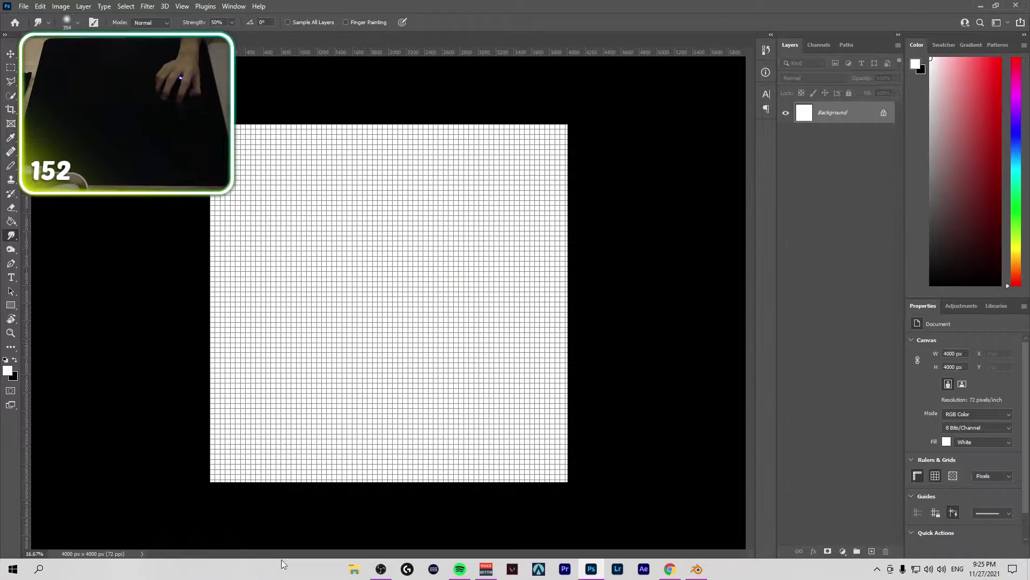
pyautogui.click(354, 570)
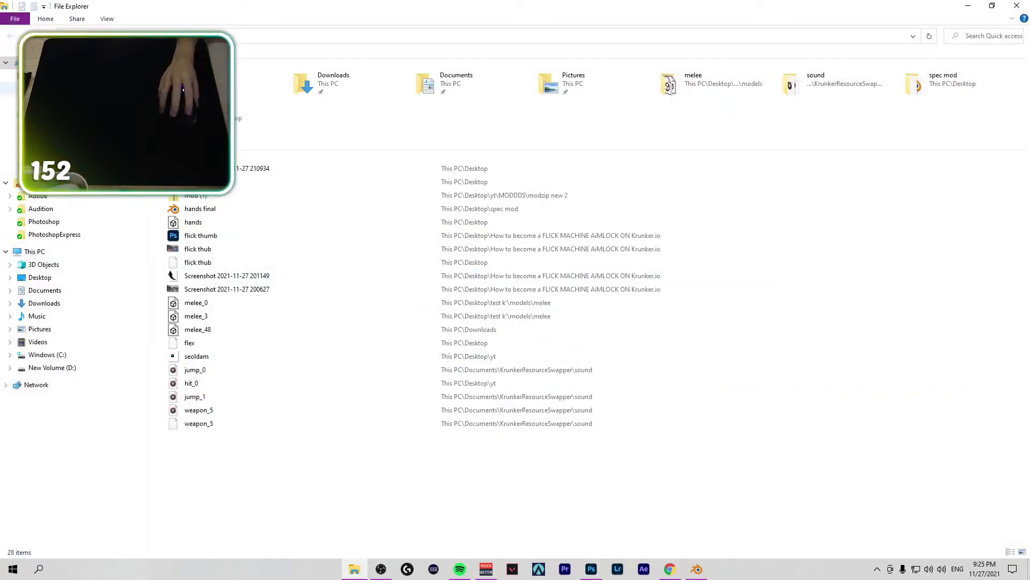
pyautogui.click(40, 75)
pyautogui.click(706, 262)
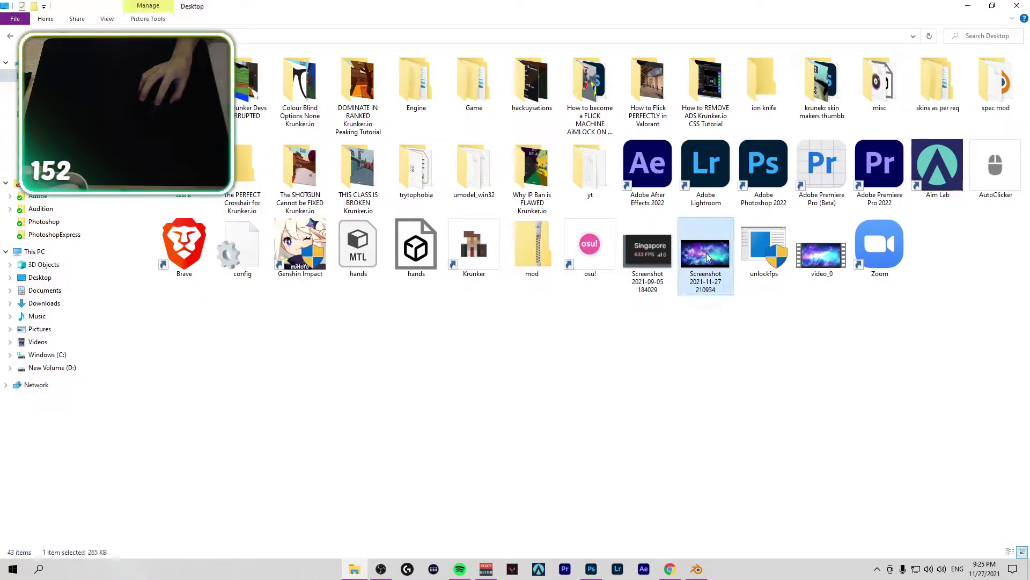
pyautogui.click(993, 5)
pyautogui.scroll(-5, 576, 348)
pyautogui.moveTo(575, 378); pyautogui.dragTo(402, 140)
# Step: Check the live stream's status, preview and chat in OBS and on the Twitch stream manager and channel page
pyautogui.click(381, 569)
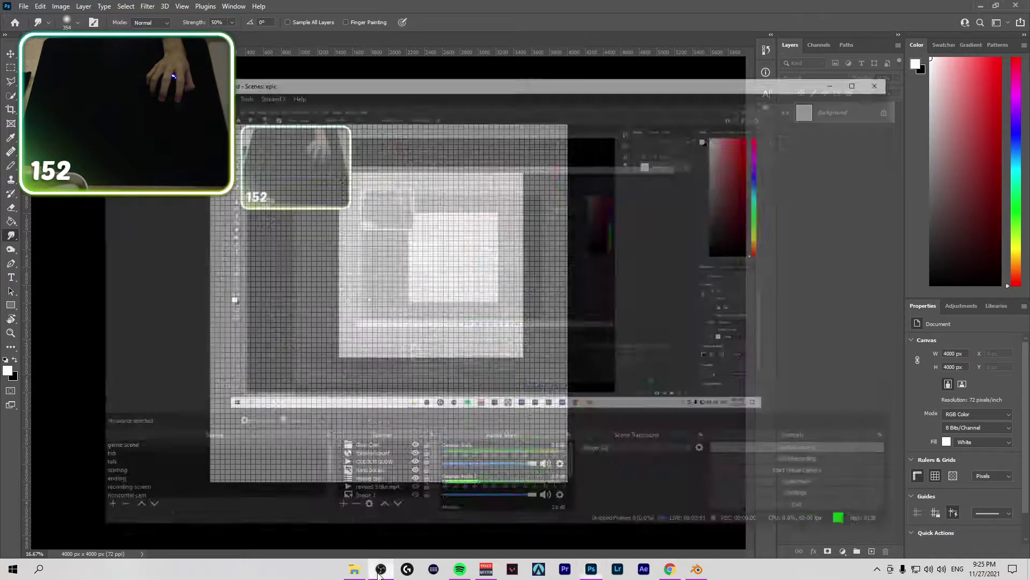
pyautogui.click(382, 569)
pyautogui.click(670, 569)
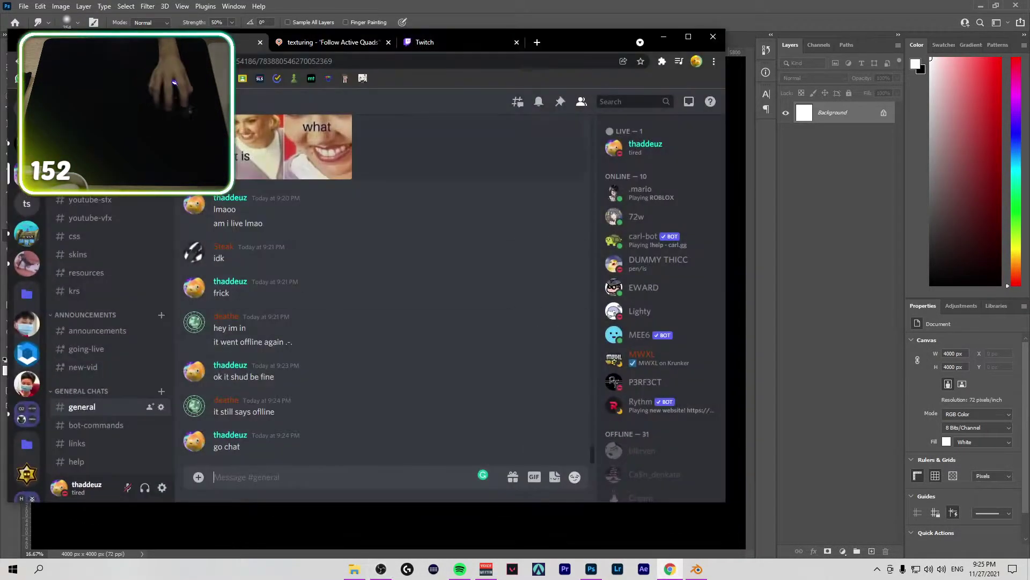
pyautogui.click(424, 42)
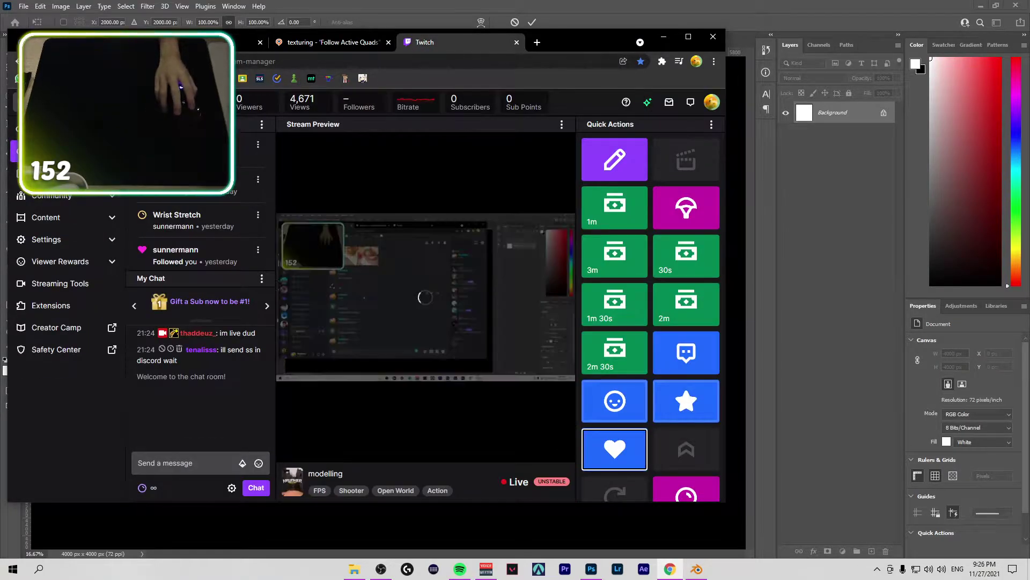
pyautogui.click(372, 105)
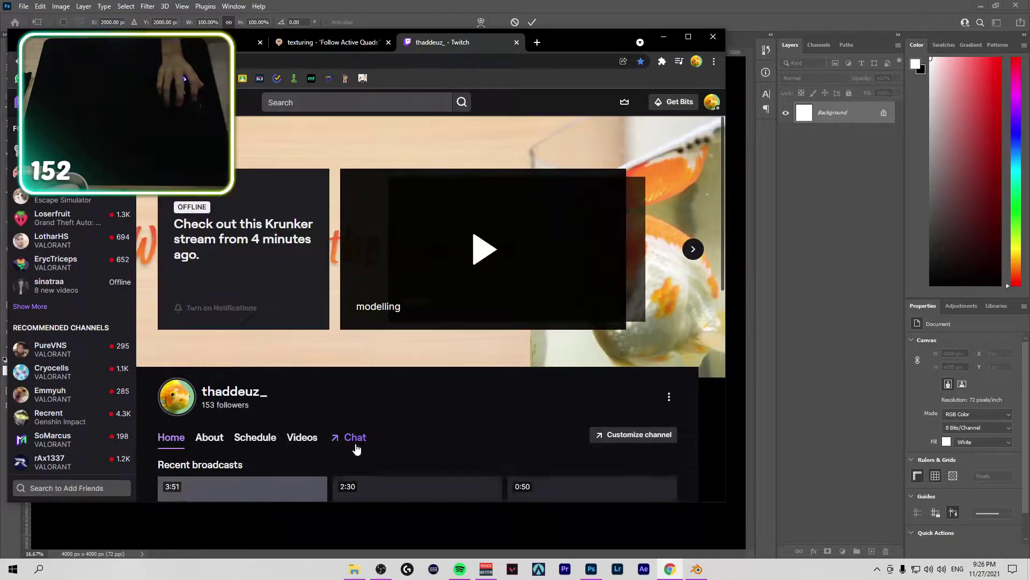
pyautogui.click(355, 437)
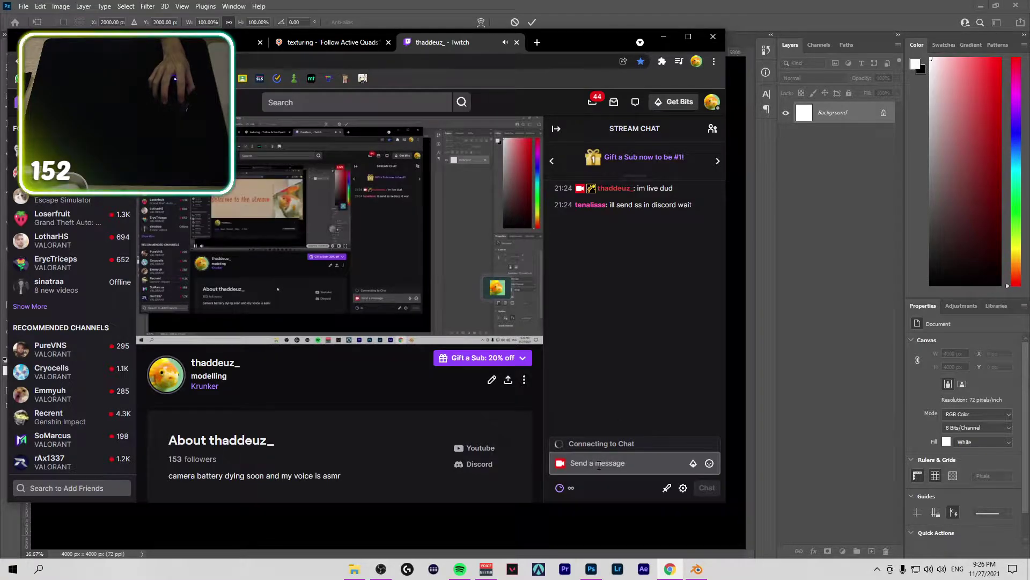
pyautogui.click(516, 43)
# Step: Send a message starting with "tf is" in the Discord general channel and return to the Photoshop canvas
pyautogui.click(243, 48)
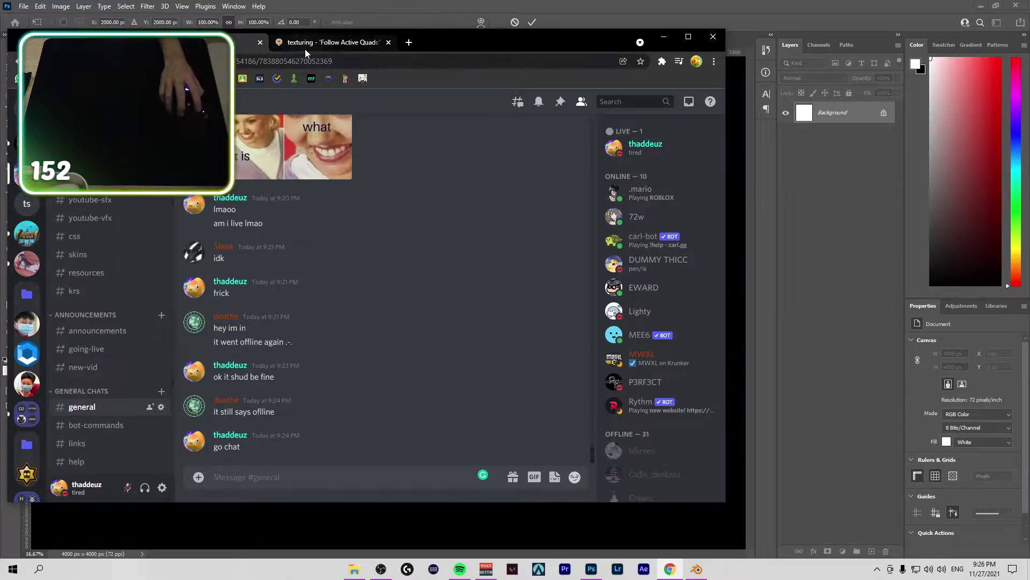
pyautogui.write('tf')
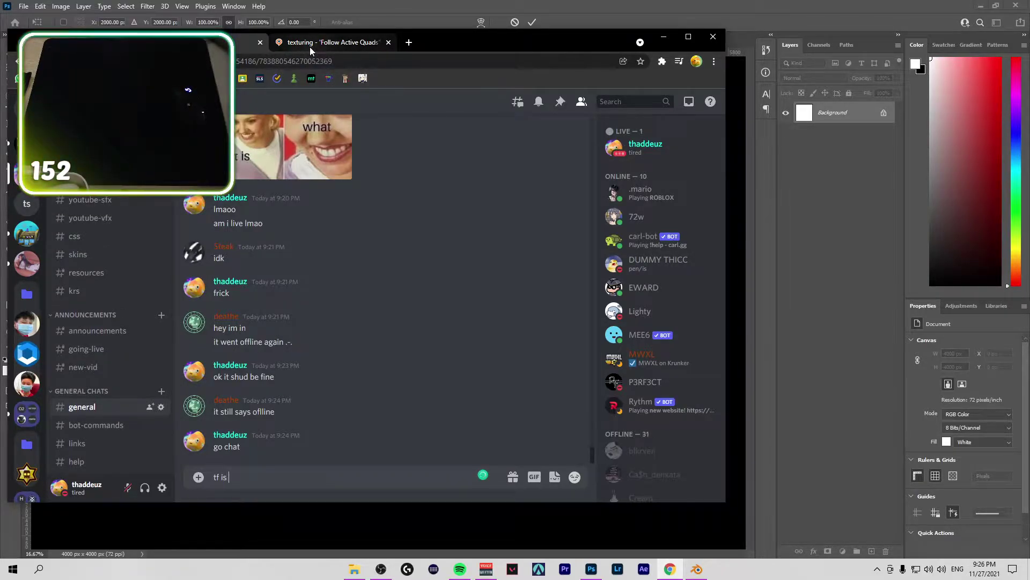
pyautogui.write(' is')
pyautogui.press('Return')
pyautogui.click(734, 227)
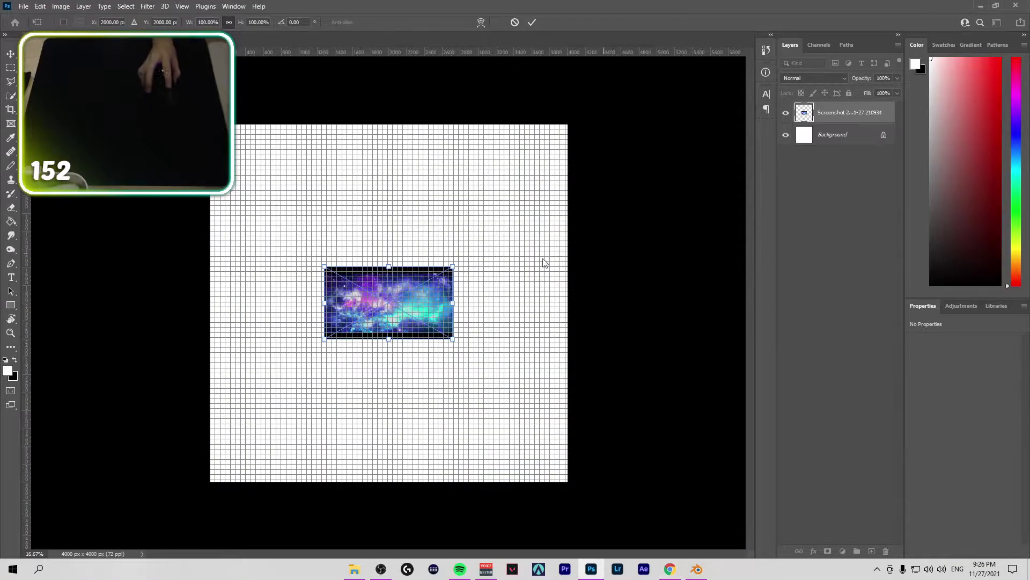
# Step: Enlarge the placed galaxy image to about 3850 × 2165 px and commit the placement
pyautogui.moveTo(391, 264); pyautogui.dragTo(435, 142)
pyautogui.press('Return')
pyautogui.click(354, 569)
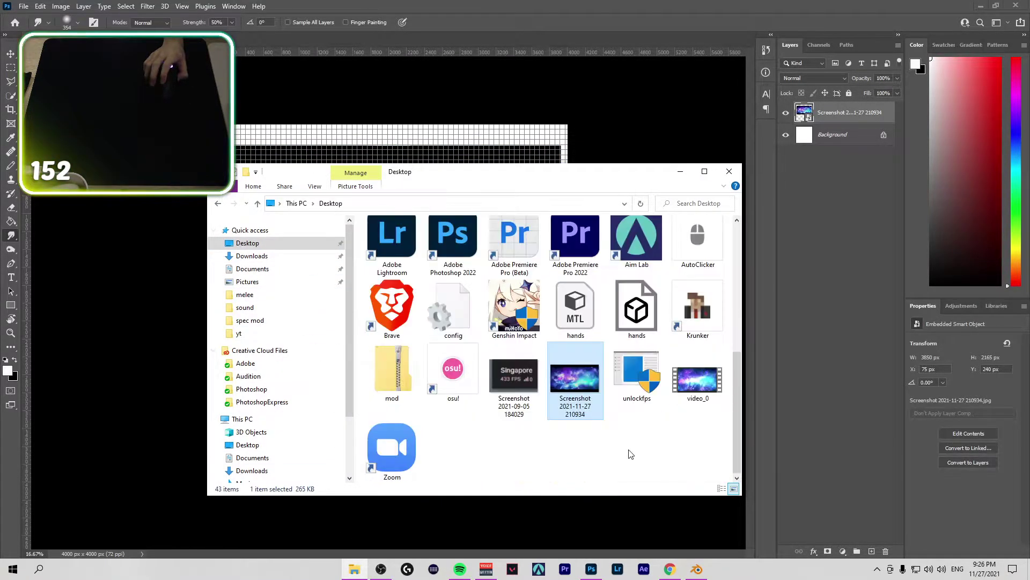
pyautogui.click(685, 171)
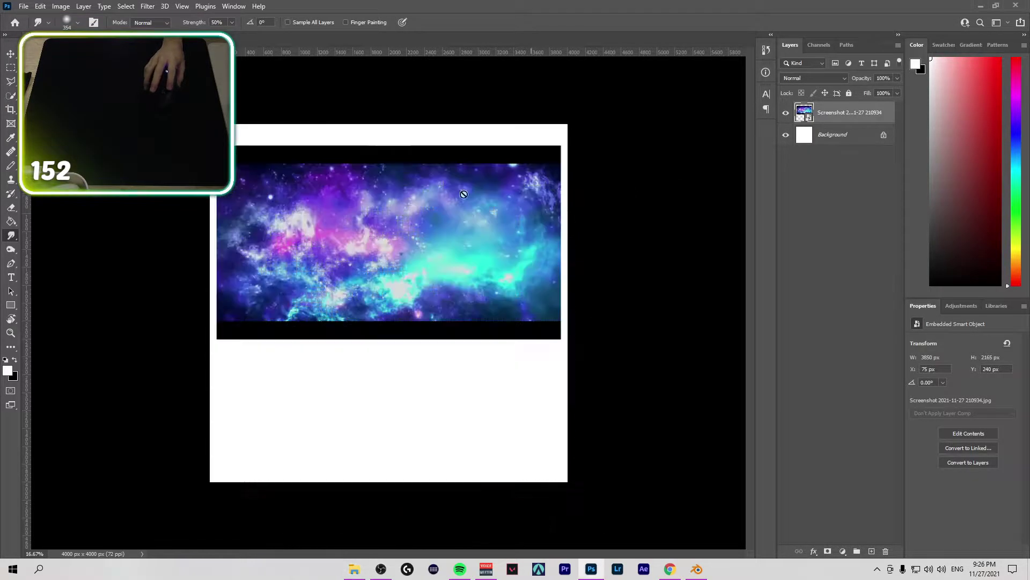
# Step: Select the strip containing the black bar above the galaxy image, rasterize the screenshot layer and delete that bar
pyautogui.click(11, 67)
pyautogui.moveTo(207, 123)
pyautogui.mouseDown()
pyautogui.moveTo(585, 209)
pyautogui.moveTo(676, 153)
pyautogui.mouseUp()
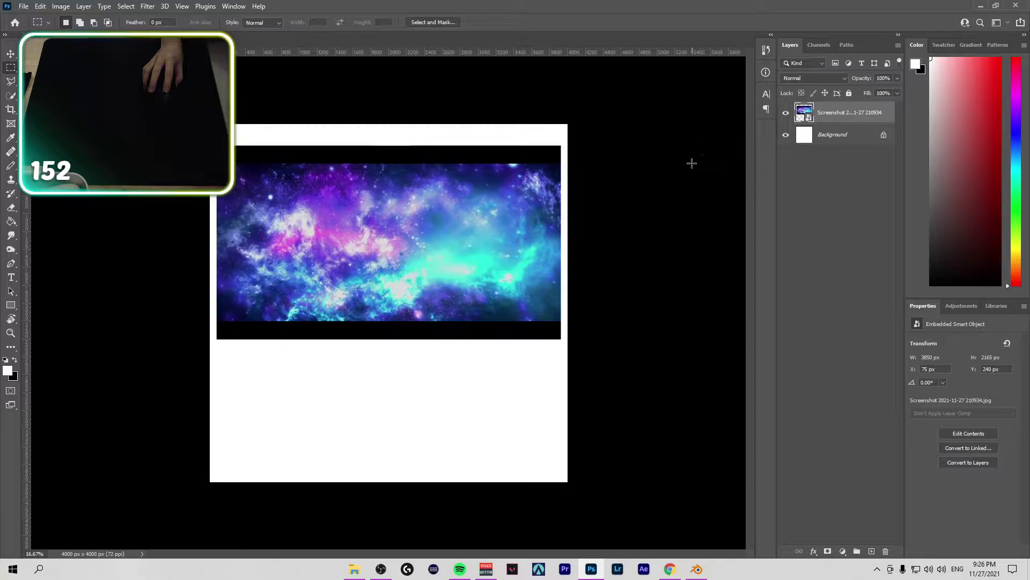
pyautogui.press('Delete')
pyautogui.click(500, 213)
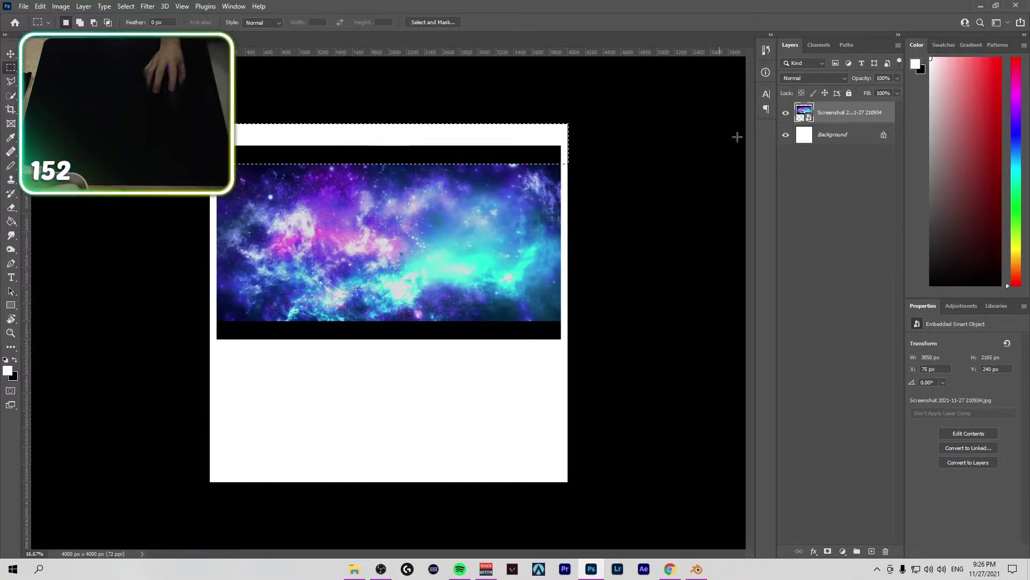
pyautogui.rightClick(828, 125)
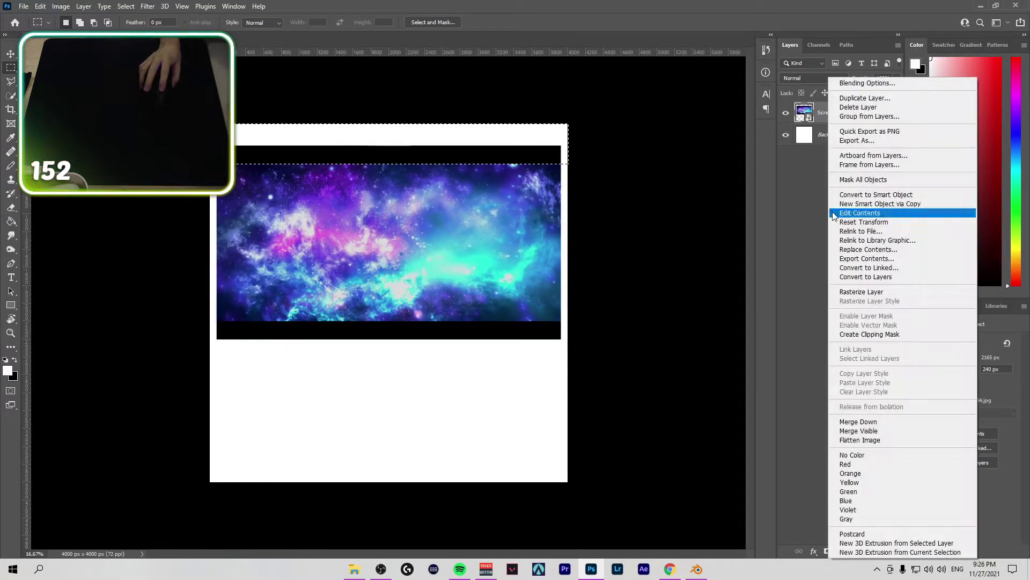
pyautogui.click(880, 293)
pyautogui.press('Delete')
# Step: Select the area containing the black bar below the galaxy image and delete it from the screenshot layer
pyautogui.moveTo(26, 424); pyautogui.dragTo(21, 393)
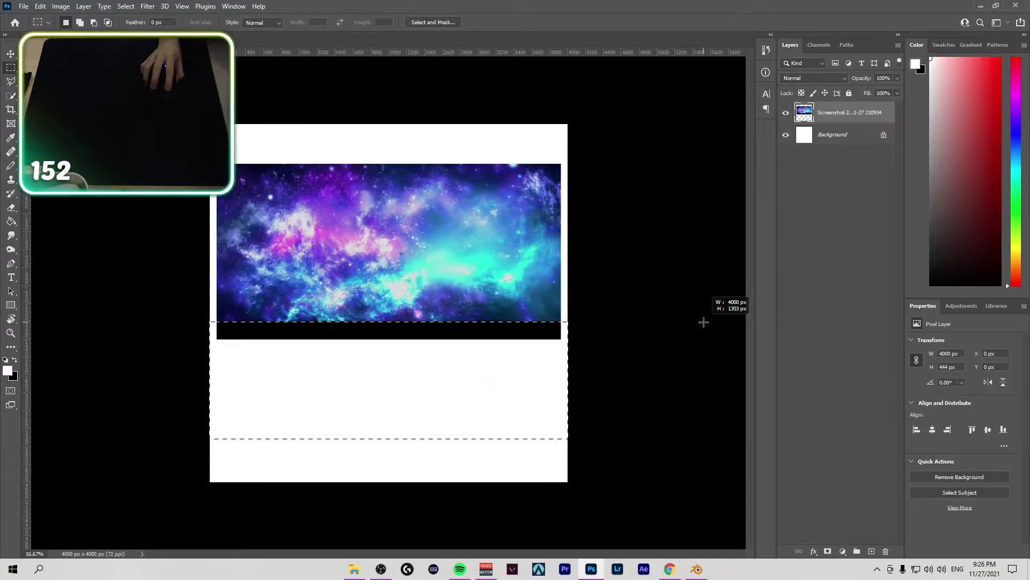
pyautogui.moveTo(703, 321); pyautogui.dragTo(703, 321)
pyautogui.press('Delete')
pyautogui.click(869, 201)
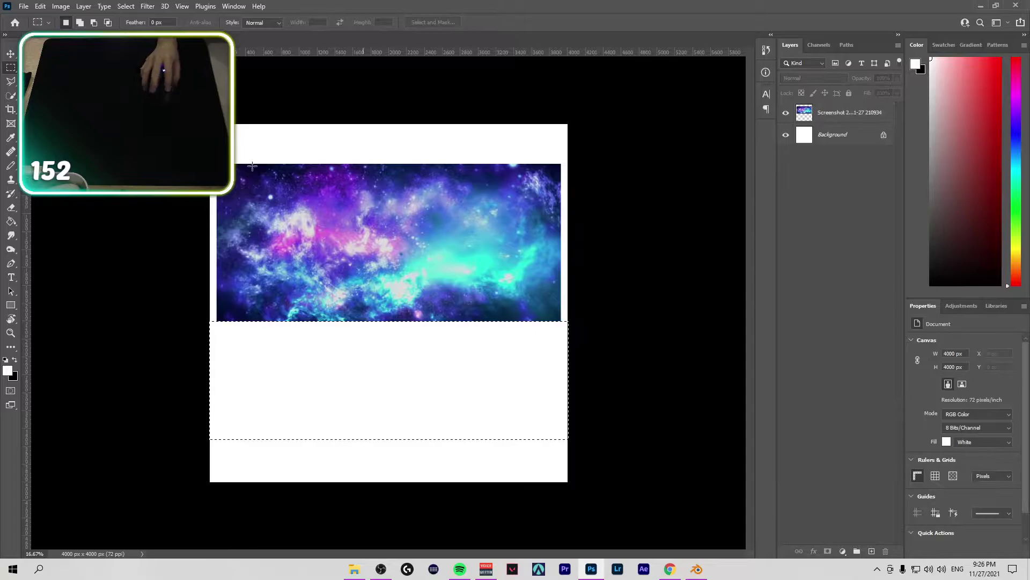
# Step: Scale the screenshot layer down to about 45.5% toward the canvas's lower-left corner
pyautogui.click(834, 121)
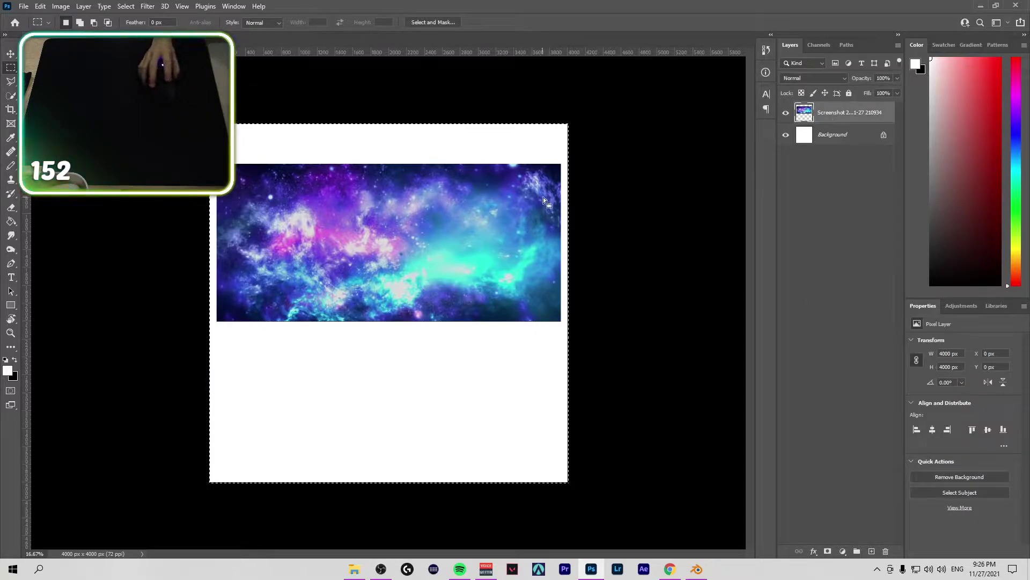
pyautogui.hotkey('ctrl', 't')
pyautogui.moveTo(569, 123); pyautogui.dragTo(377, 321)
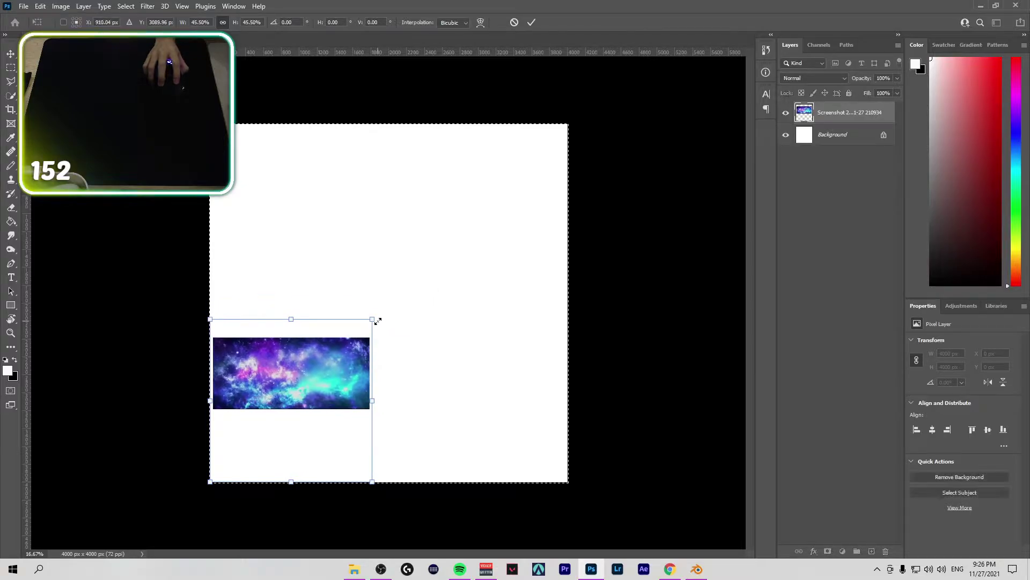
pyautogui.press('Return')
# Step: Copy the cropped galaxy image and paste three duplicates of it as new layers
pyautogui.press('m')
pyautogui.keyDown('ctrl'); pyautogui.click(814, 114); pyautogui.keyUp('ctrl')
pyautogui.hotkey('ctrl', 'c')
pyautogui.hotkey('ctrl', 'v')
pyautogui.hotkey('ctrl', 'v')
pyautogui.hotkey('ctrl', 'v')
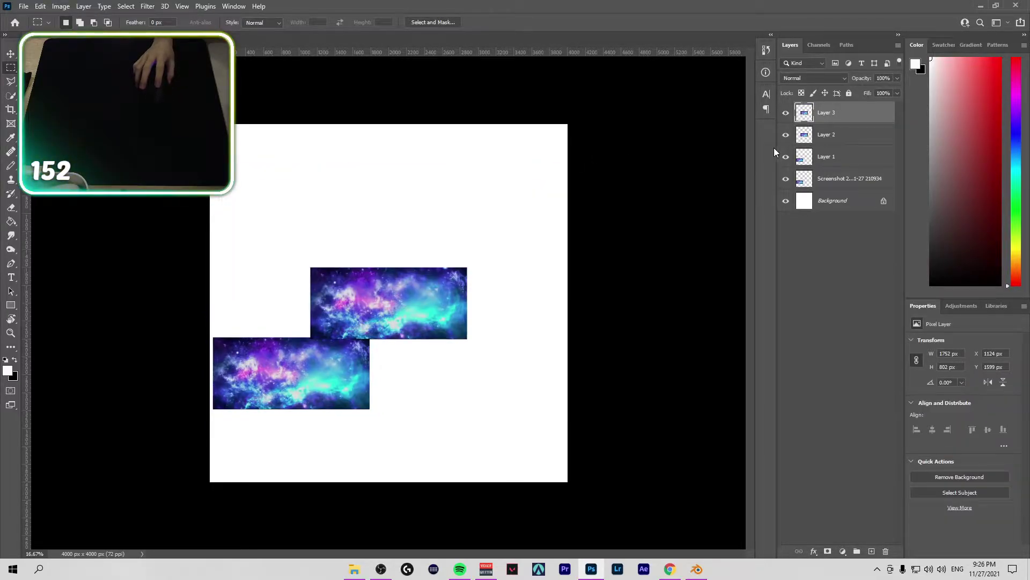
# Step: Arrange the three pasted galaxy copies beside and above the original in a two-by-two grid with small gaps
pyautogui.click(810, 163)
pyautogui.press('v')
pyautogui.moveTo(312, 389); pyautogui.dragTo(473, 395)
pyautogui.moveTo(394, 327); pyautogui.dragTo(315, 308)
pyautogui.moveTo(410, 299); pyautogui.dragTo(501, 295)
pyautogui.moveTo(334, 295); pyautogui.dragTo(320, 300)
pyautogui.moveTo(415, 292); pyautogui.dragTo(404, 288)
pyautogui.moveTo(422, 349); pyautogui.dragTo(432, 340)
pyautogui.moveTo(507, 353); pyautogui.dragTo(510, 351)
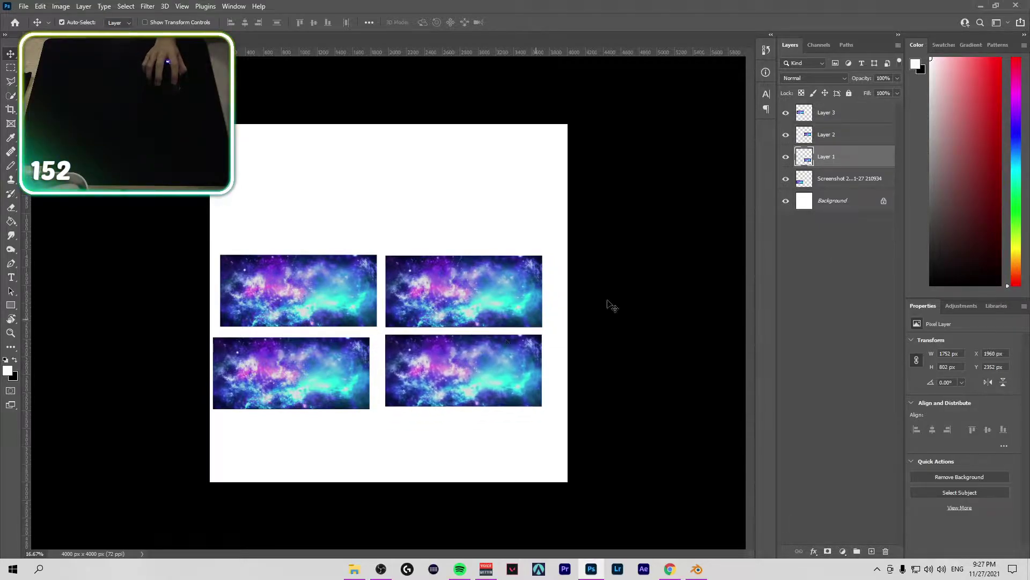
# Step: Flip the lower-right galaxy copy on Layer 1 horizontally
pyautogui.hotkey('ctrl', 't')
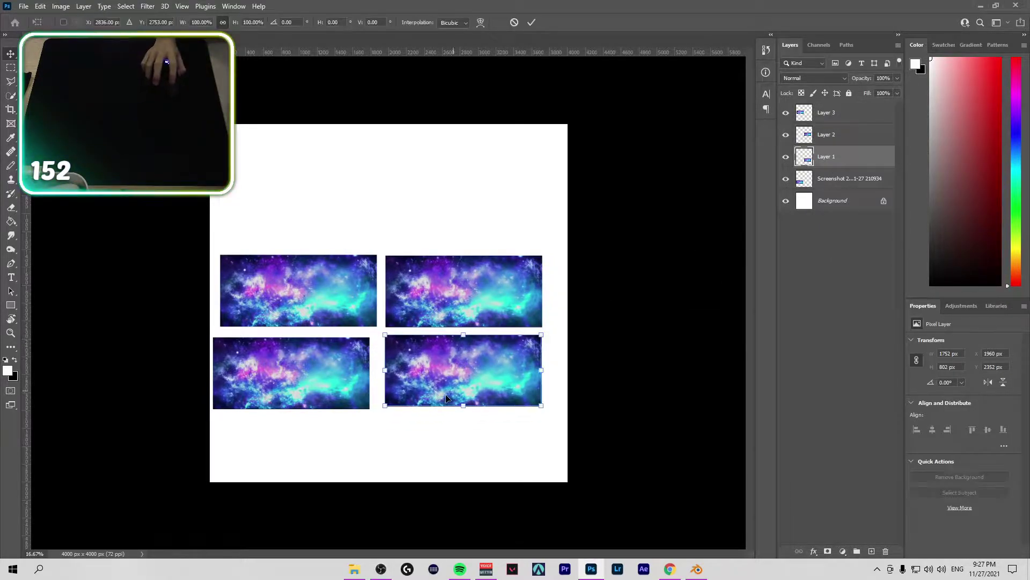
pyautogui.rightClick(462, 370)
pyautogui.click(482, 351)
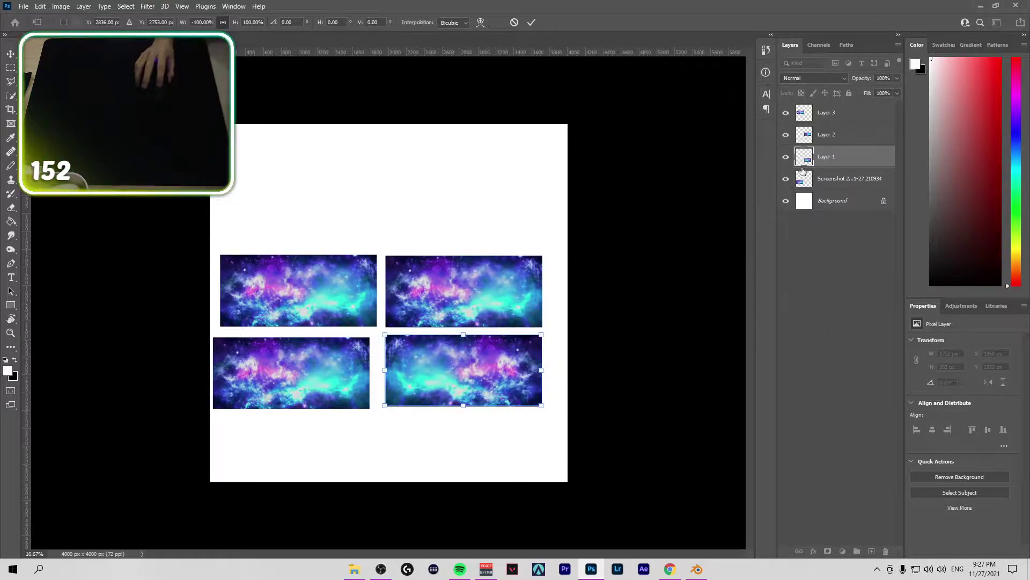
# Step: Flip the upper-right galaxy copy on Layer 2 both horizontally and vertically
pyautogui.click(814, 143)
pyautogui.hotkey('ctrl', 't')
pyautogui.rightClick(329, 298)
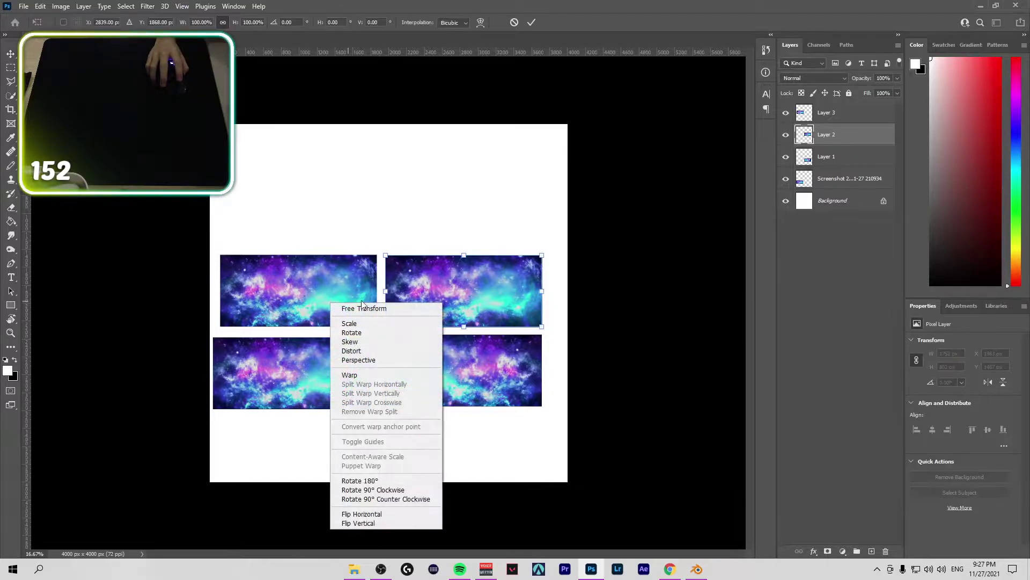
pyautogui.rightClick(494, 273)
pyautogui.click(524, 482)
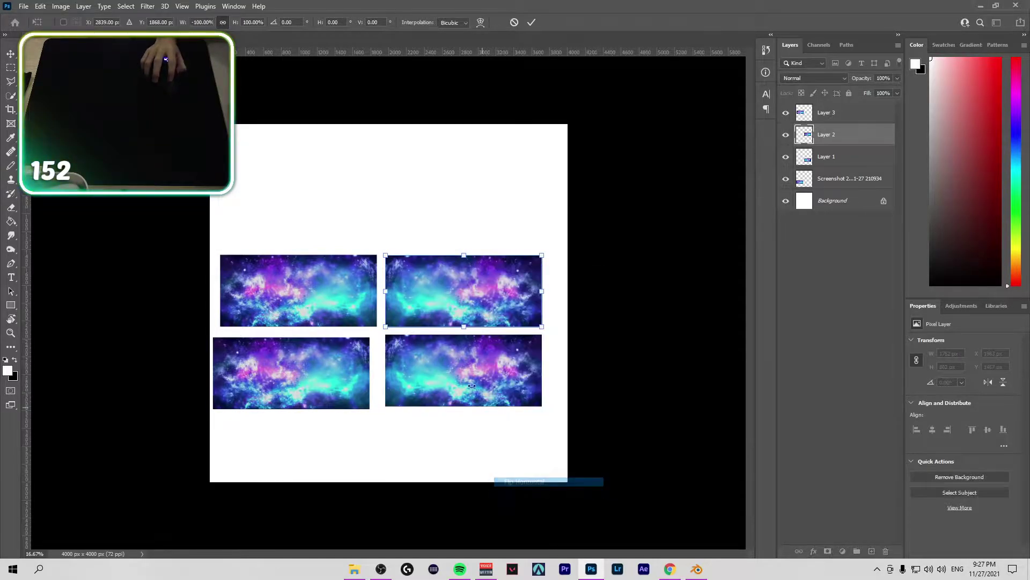
pyautogui.rightClick(477, 305)
pyautogui.click(528, 524)
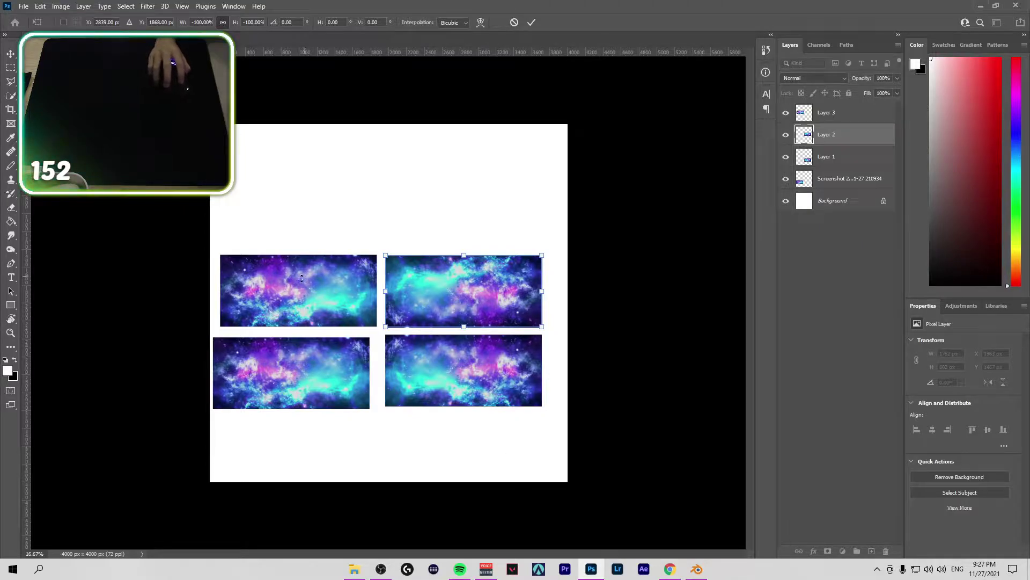
pyautogui.press('Return')
# Step: Flip the upper-left galaxy copy on Layer 3 vertically
pyautogui.click(827, 112)
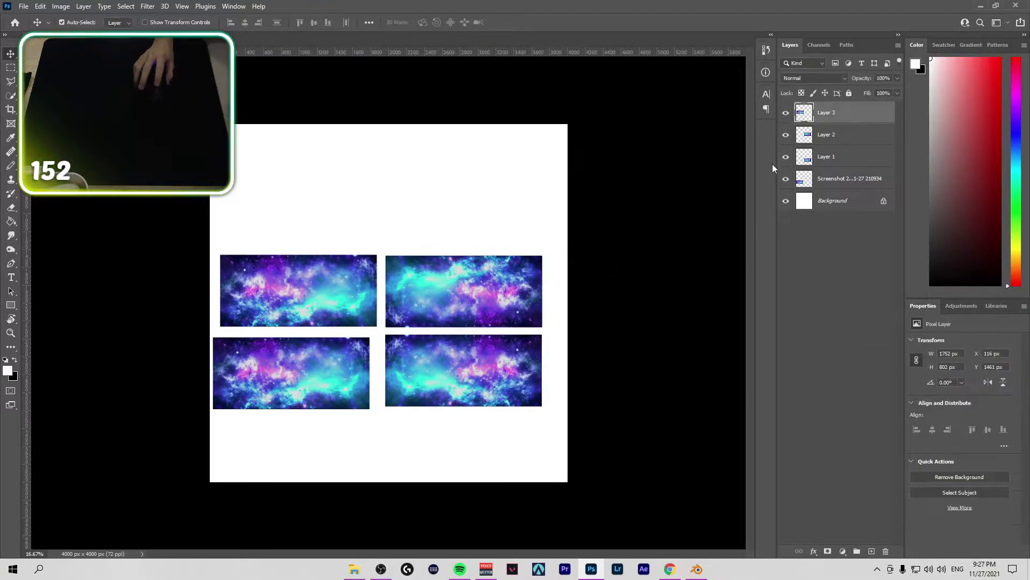
pyautogui.hotkey('ctrl', 't')
pyautogui.rightClick(304, 283)
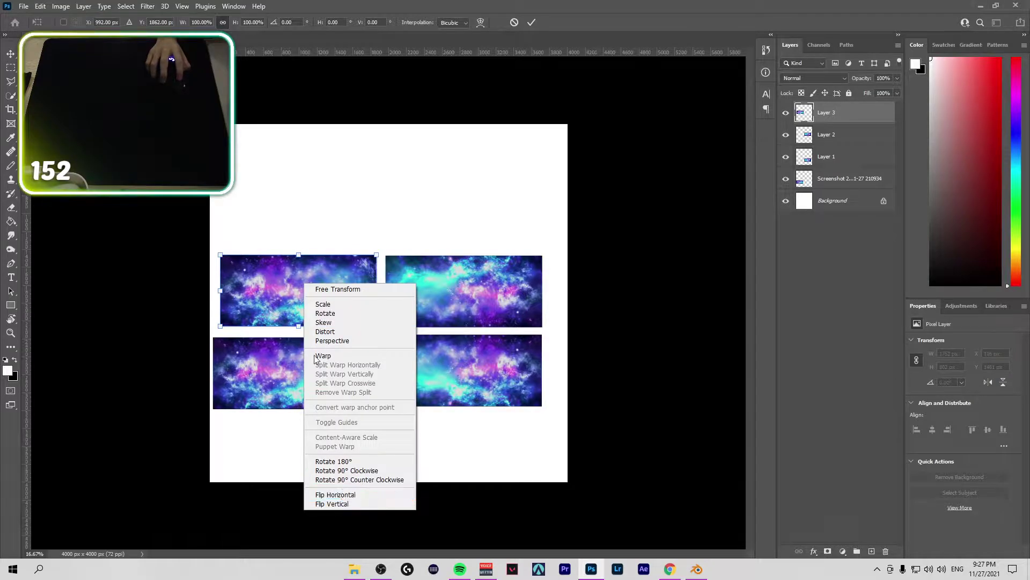
pyautogui.click(345, 504)
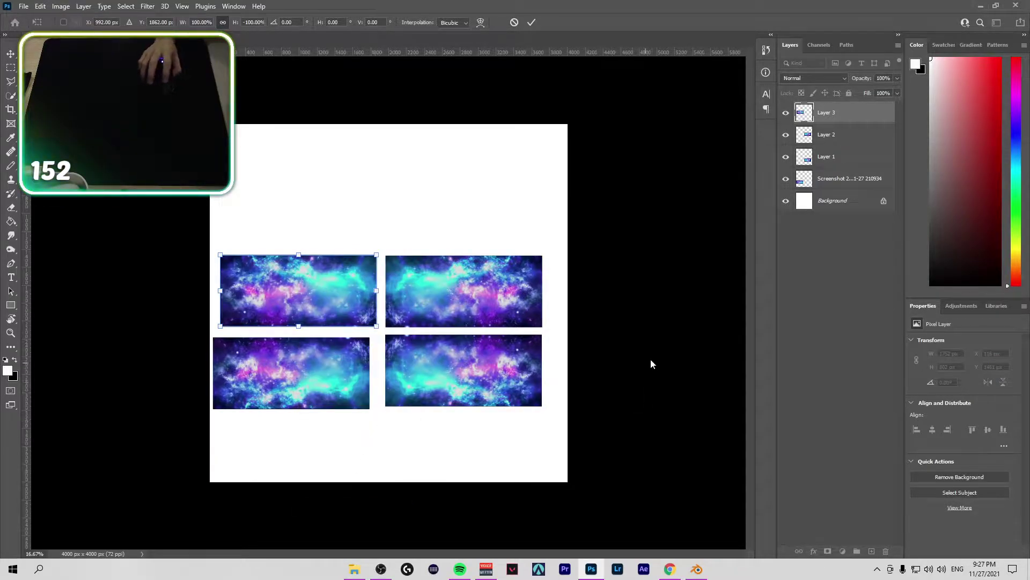
# Step: Apply the flip of the upper-left galaxy copy and magnify the gap where the four galaxy images meet
pyautogui.press('Return')
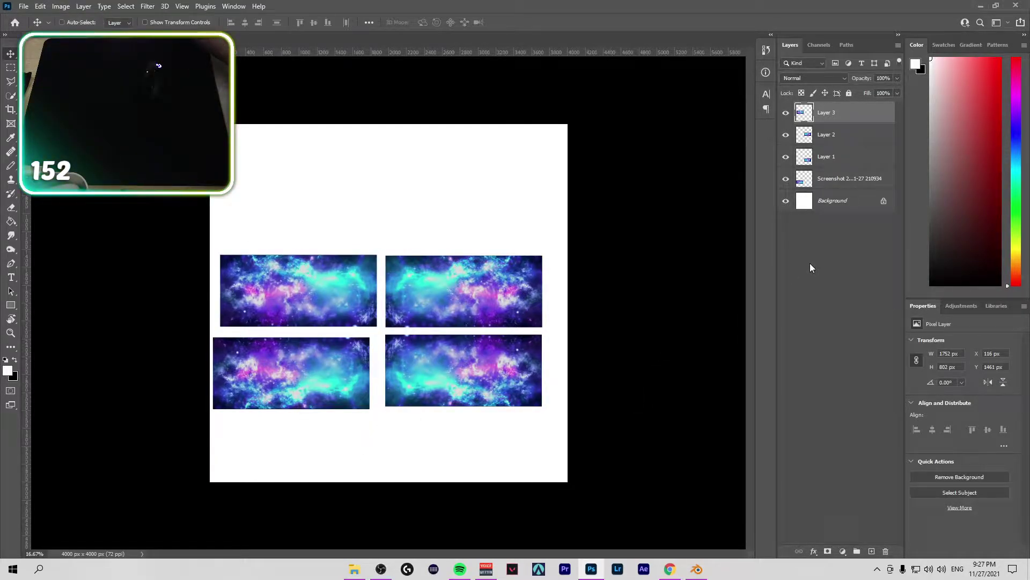
pyautogui.hotkey('ctrl', '+')
pyautogui.hotkey('ctrl', '+')
pyautogui.hotkey('ctrl', '+')
pyautogui.hotkey('ctrl', '+')
pyautogui.hotkey('ctrl', '+')
pyautogui.hotkey('ctrl', '+')
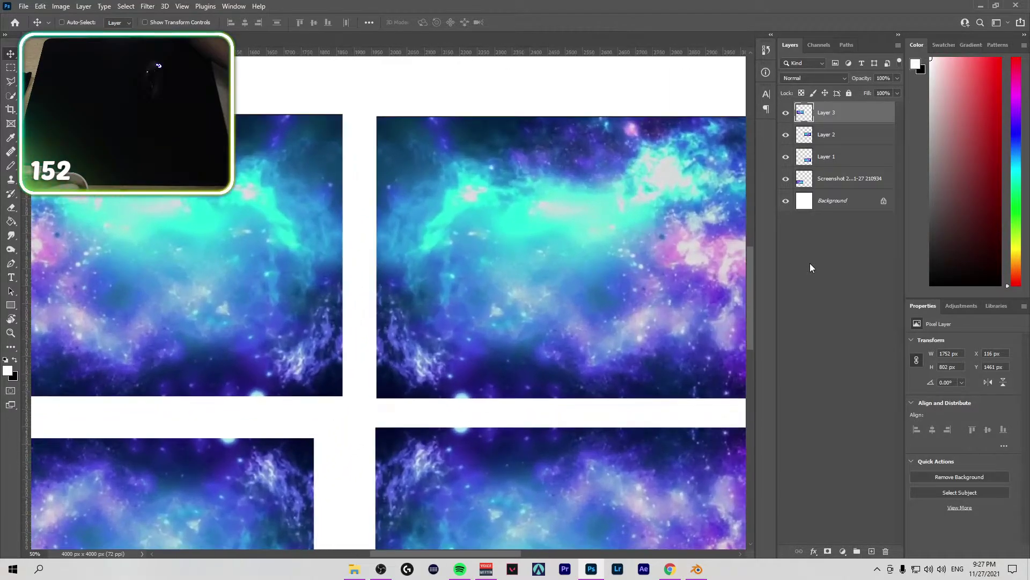
pyautogui.hotkey('ctrl', '+')
pyautogui.scroll(-5, 525, 324)
pyautogui.keyDown('ctrl'); pyautogui.hscroll(-3, 529, 325); pyautogui.keyUp('ctrl')
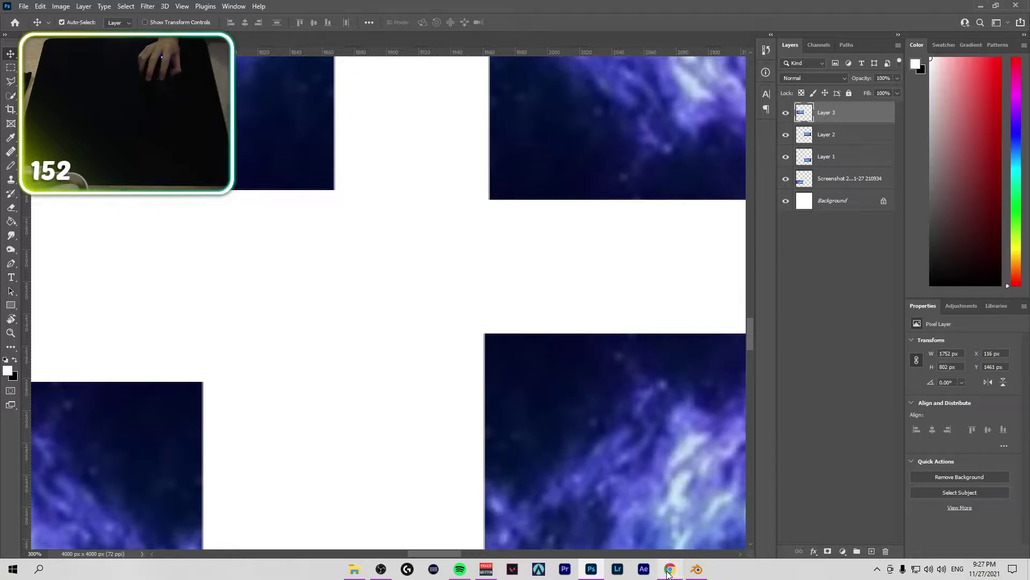
# Step: Switch to Chrome and open the streamer's Twitch channel page in a new tab
pyautogui.click(669, 570)
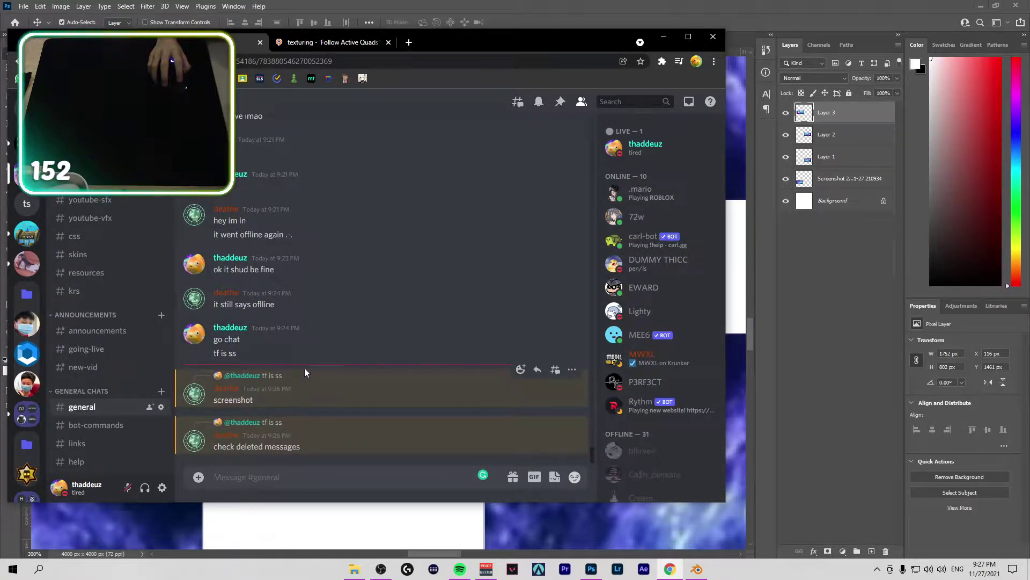
pyautogui.click(409, 42)
pyautogui.write('twitch')
pyautogui.press('Return')
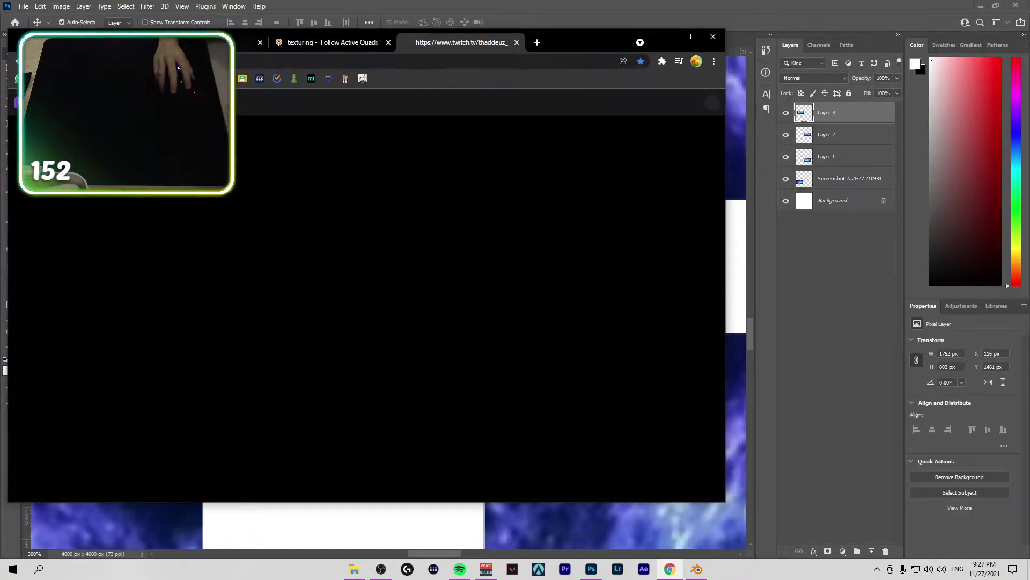
pyautogui.hotkey('ctrl', '1')
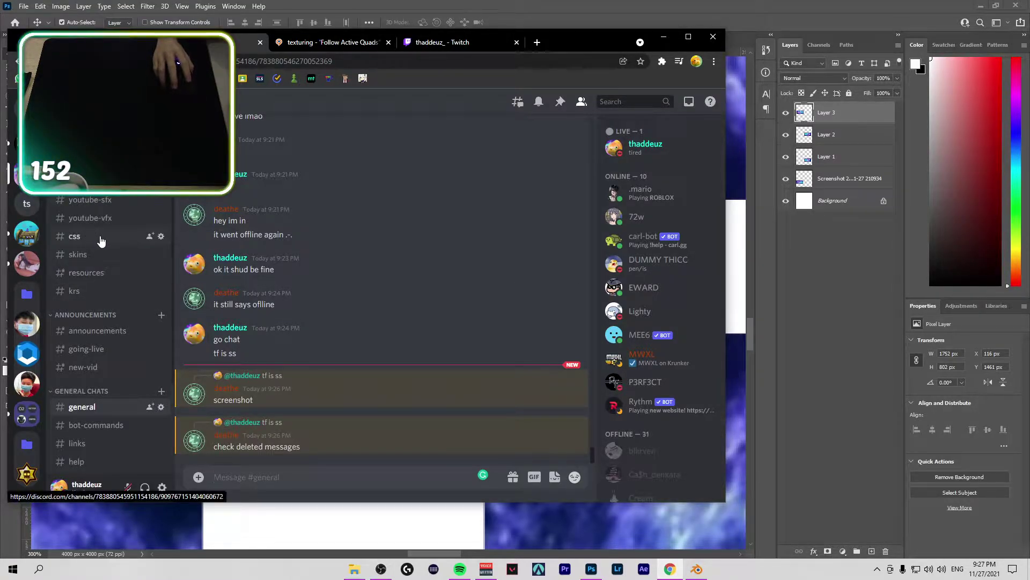
pyautogui.click(160, 406)
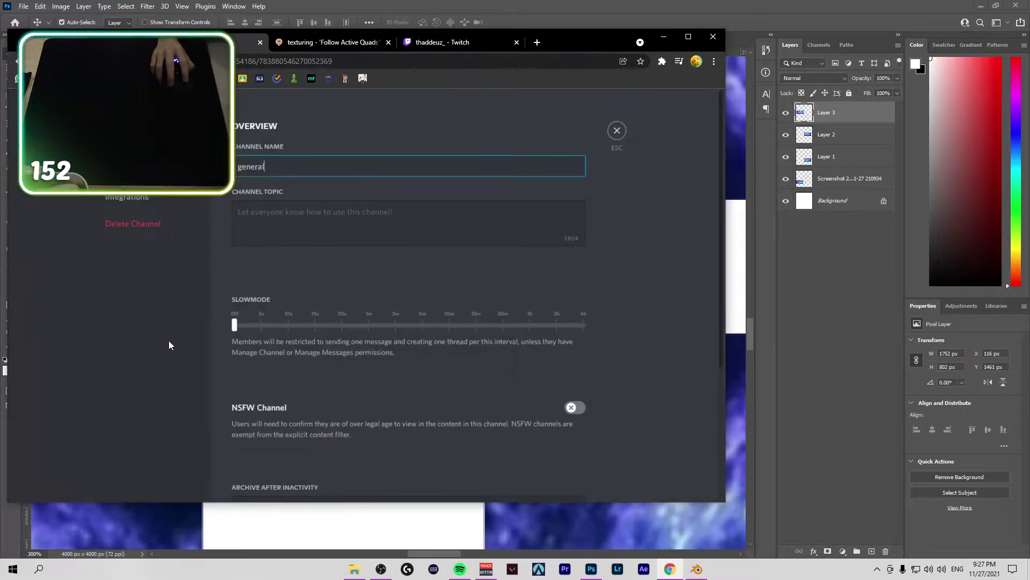
pyautogui.click(126, 162)
pyautogui.scroll(-5, 578, 321)
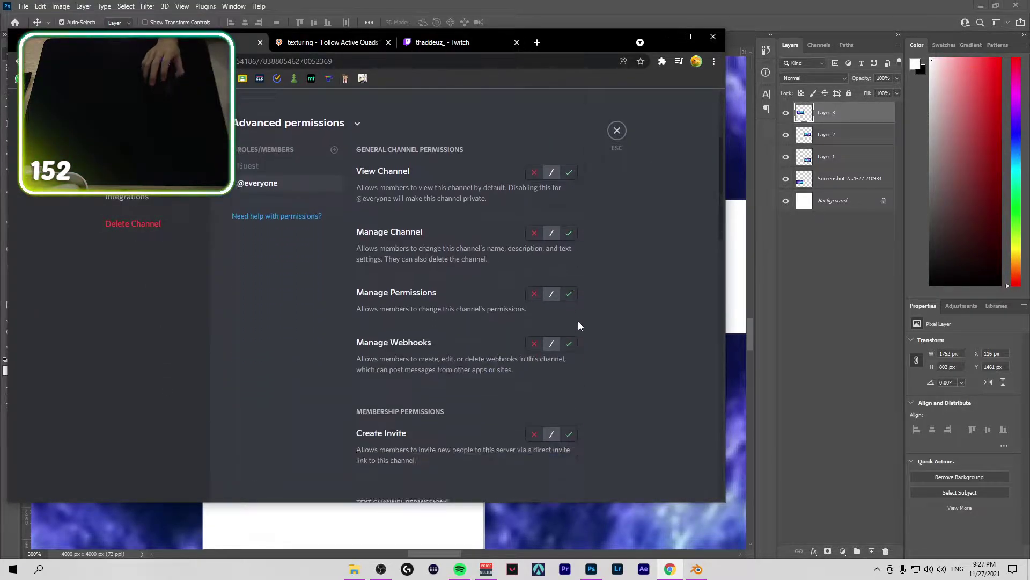
pyautogui.scroll(-7, 578, 321)
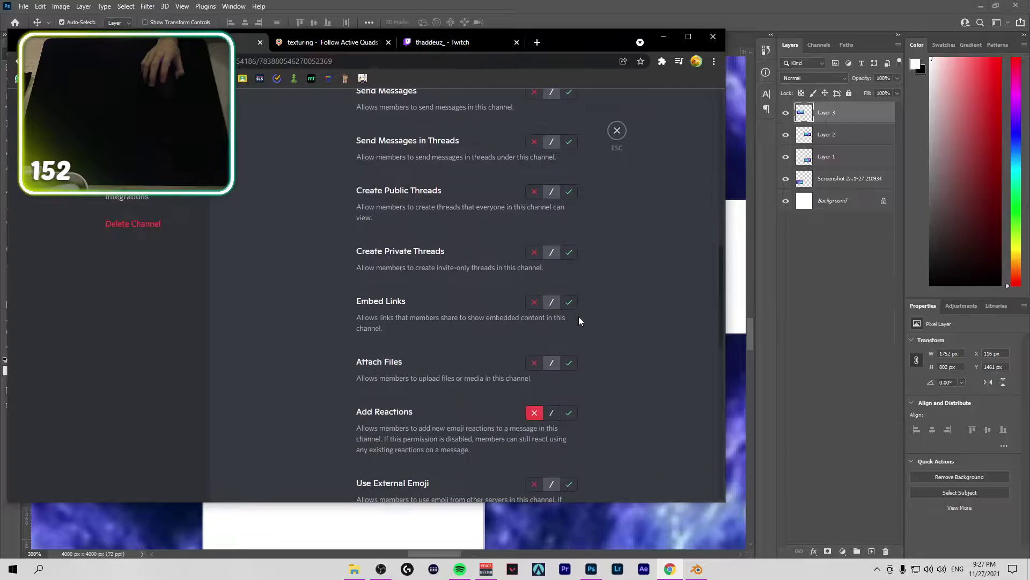
pyautogui.click(571, 290)
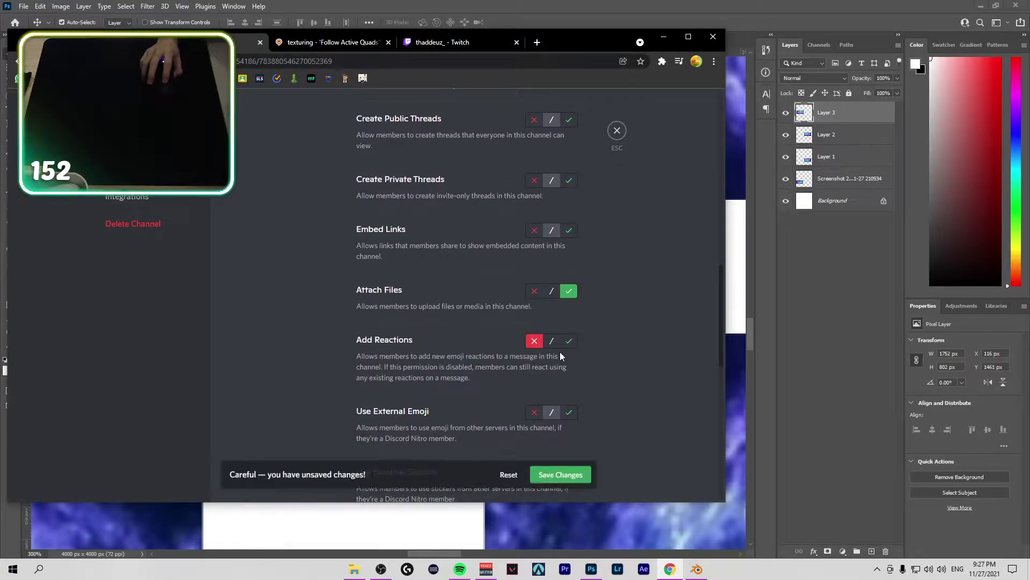
pyautogui.scroll(-1, 594, 350)
pyautogui.scroll(4, 596, 258)
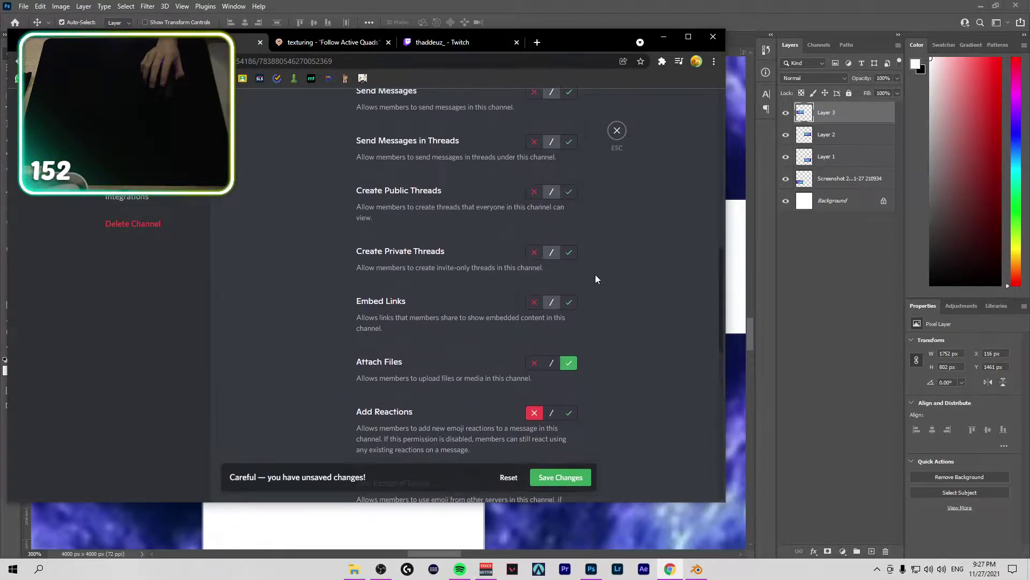
pyautogui.scroll(1, 575, 194)
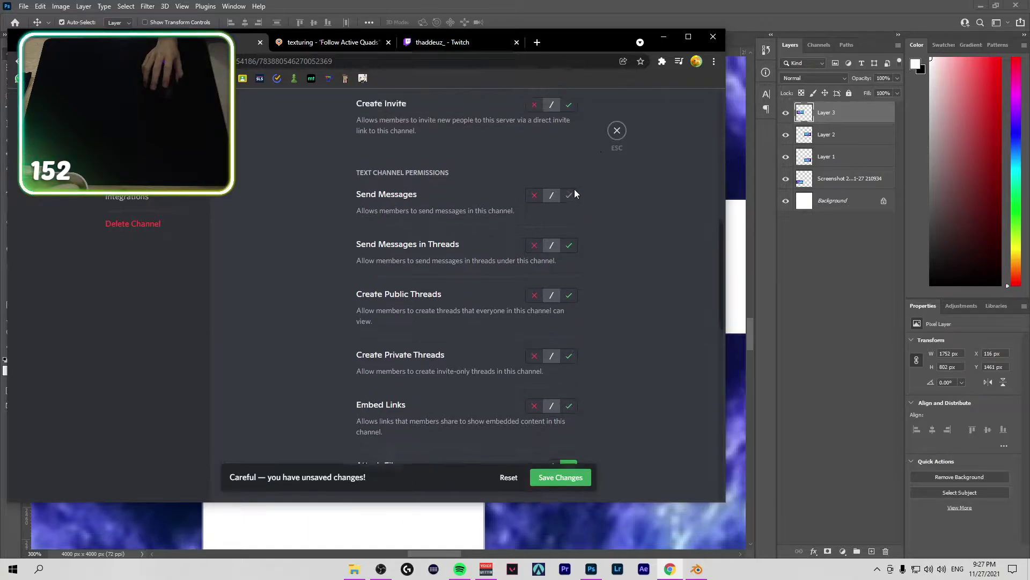
pyautogui.click(569, 200)
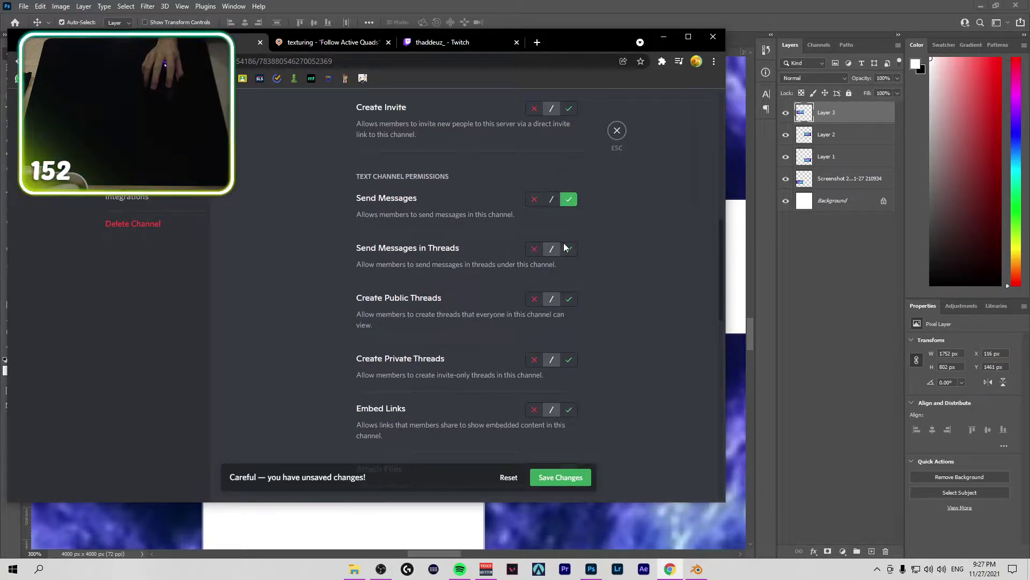
pyautogui.click(617, 130)
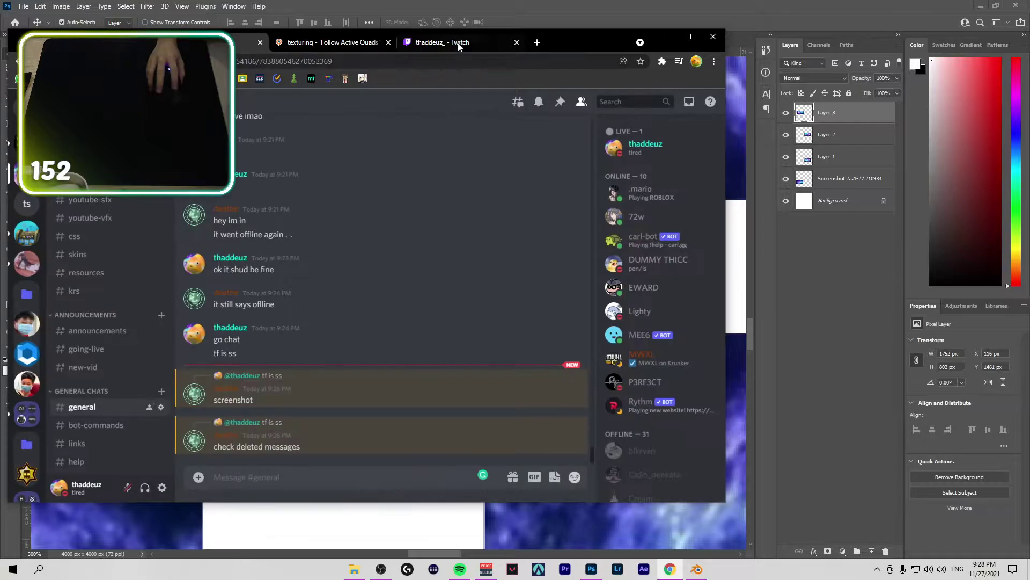
# Step: Reload the Twitch channel page and check the live stream together with its chat
pyautogui.click(460, 41)
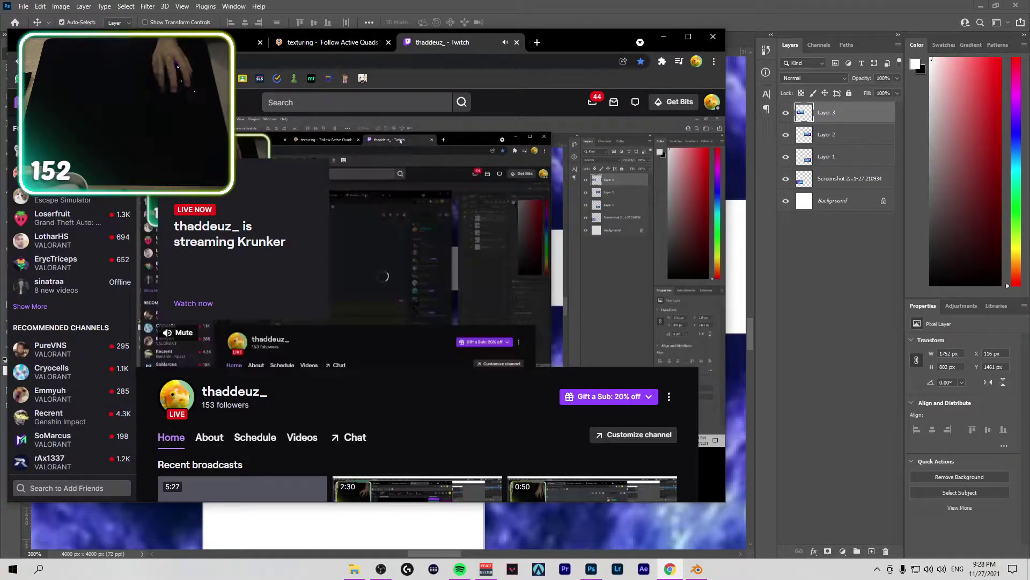
pyautogui.press('F5')
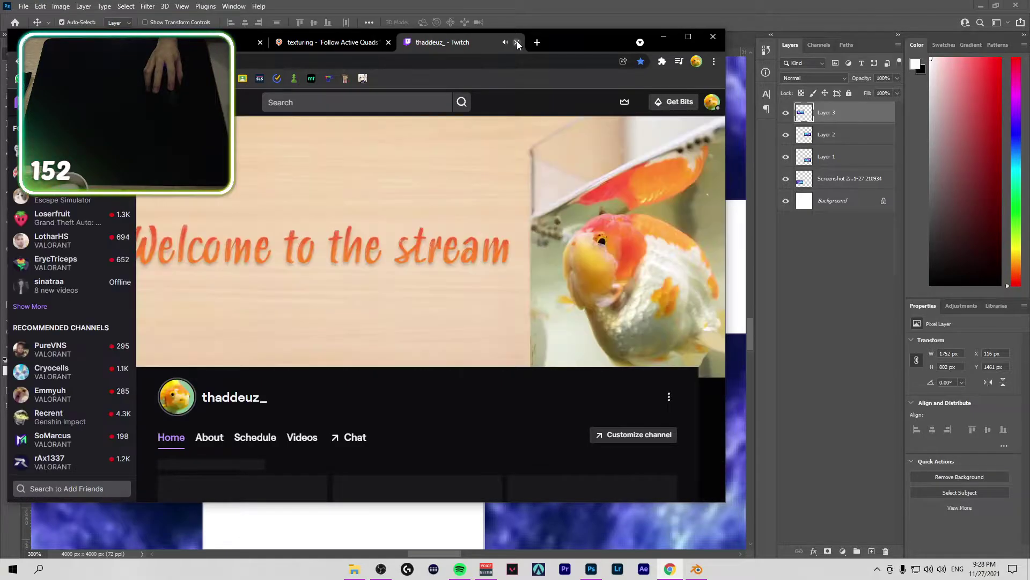
pyautogui.click(350, 436)
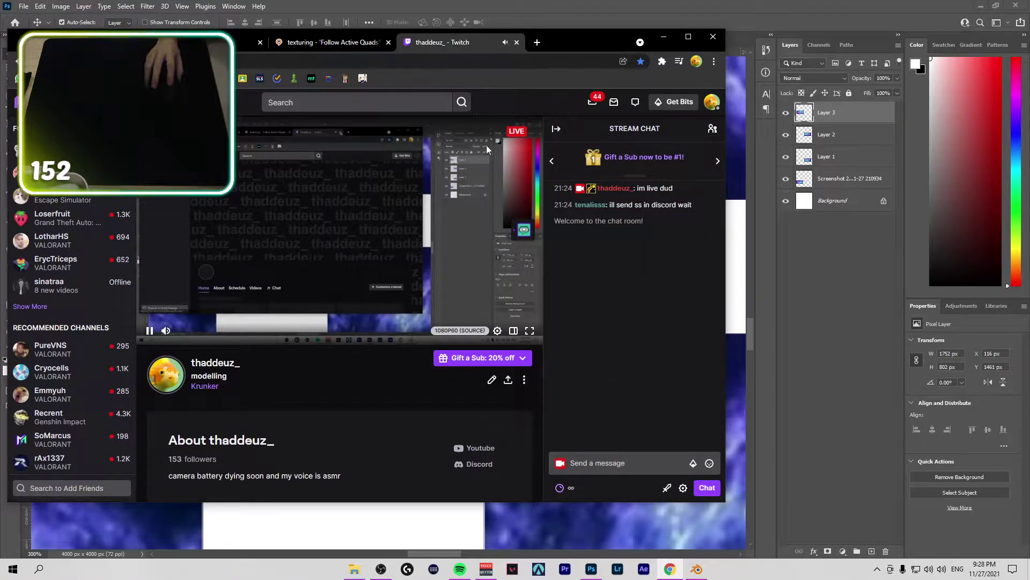
# Step: Close the Twitch channel page and open dashboard.twitch.tv in a new tab
pyautogui.click(518, 43)
pyautogui.hotkey('ctrl', 't')
pyautogui.write('dashboard.twitch.tv')
pyautogui.press('Return')
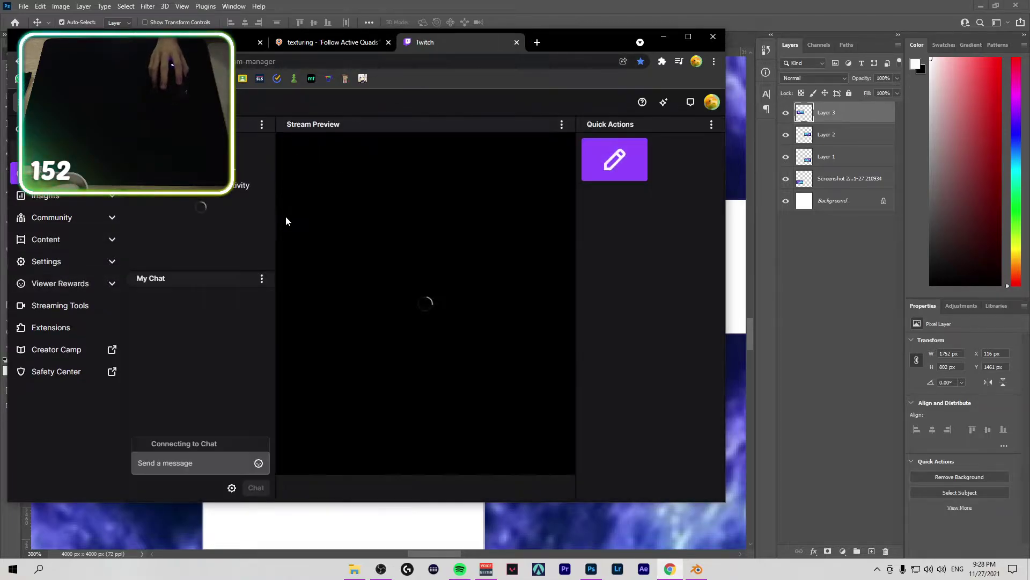
# Step: Return to Photoshop and move the lower-left, lower-right and upper-left galaxy images against the upper-right one to close the gaps
pyautogui.click(664, 37)
pyautogui.scroll(-3, 534, 282)
pyautogui.scroll(3, 538, 271)
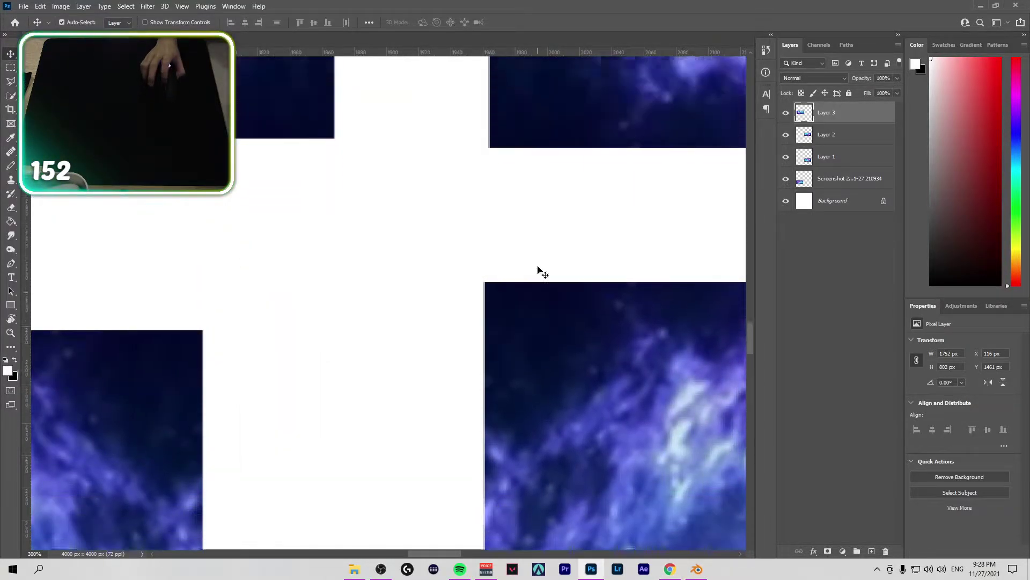
pyautogui.moveTo(176, 413); pyautogui.dragTo(462, 231)
pyautogui.moveTo(523, 333); pyautogui.dragTo(553, 240)
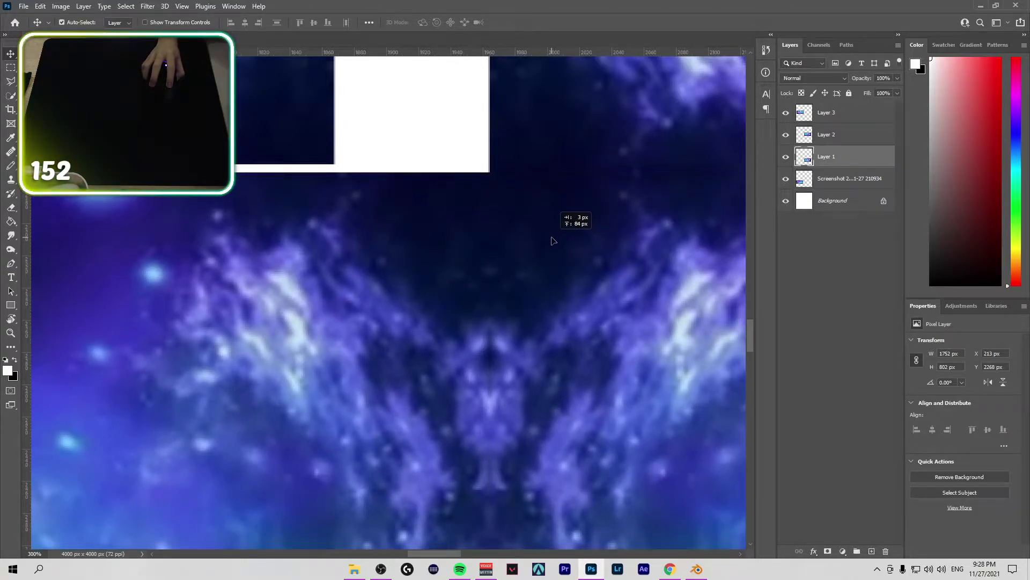
pyautogui.moveTo(260, 115); pyautogui.dragTo(416, 121)
# Step: Fine-tune the upper galaxy copies pixel by pixel, placing Layer 3 at Y 1467 px to close the horizontal seam
pyautogui.scroll(2, 451, 275)
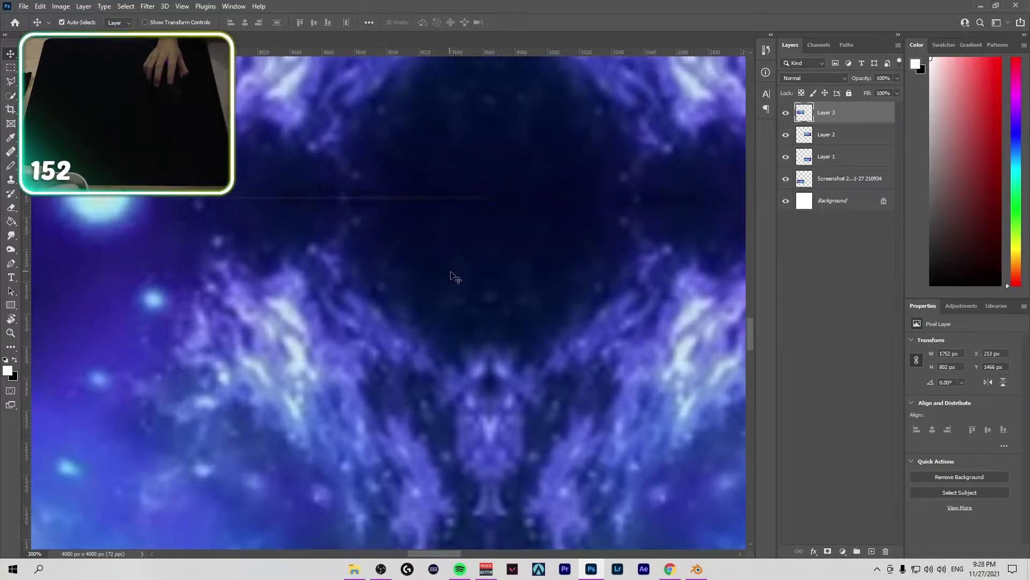
pyautogui.scroll(5, 468, 301)
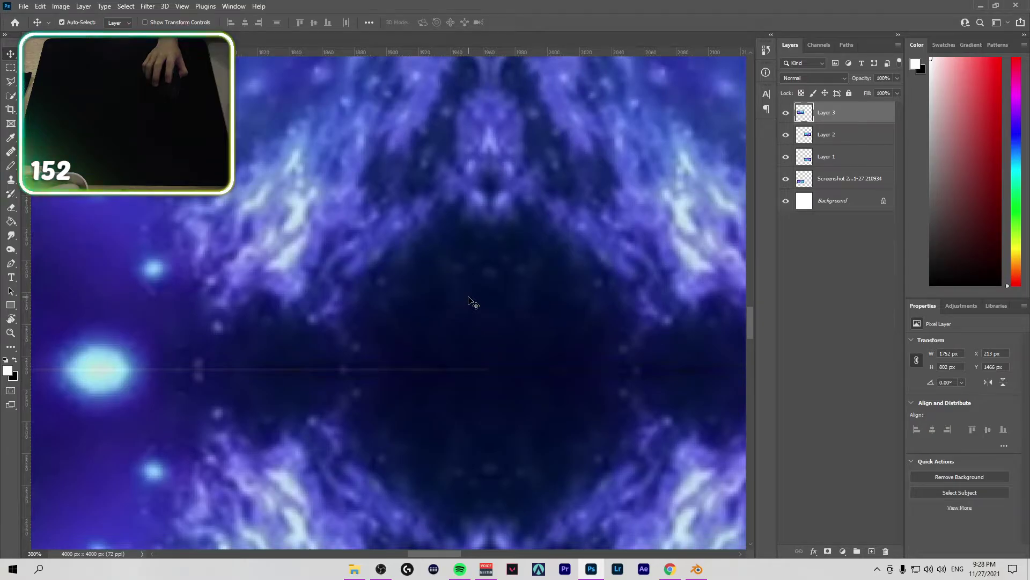
pyautogui.scroll(-1, 468, 302)
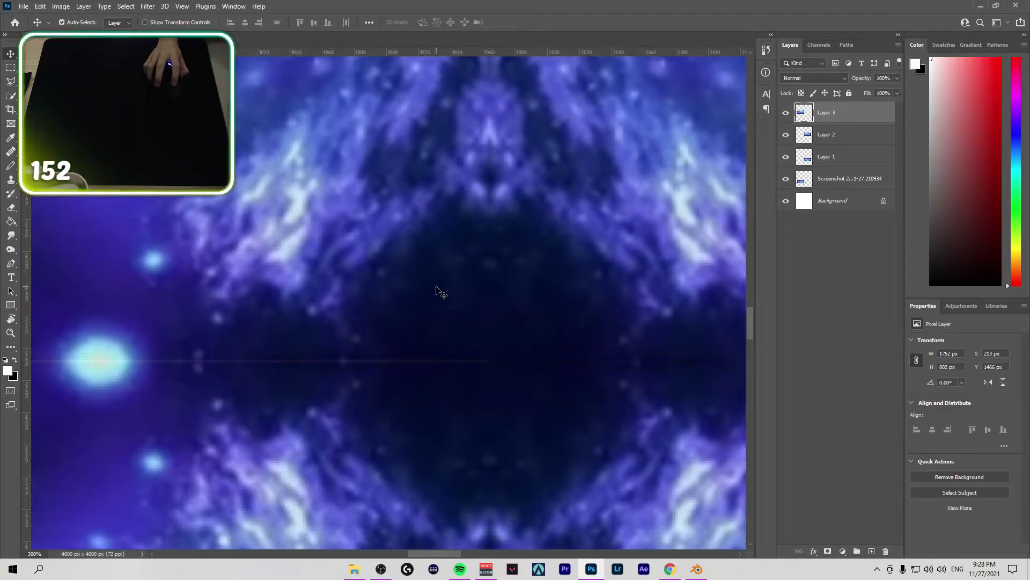
pyautogui.moveTo(436, 287); pyautogui.dragTo(437, 290)
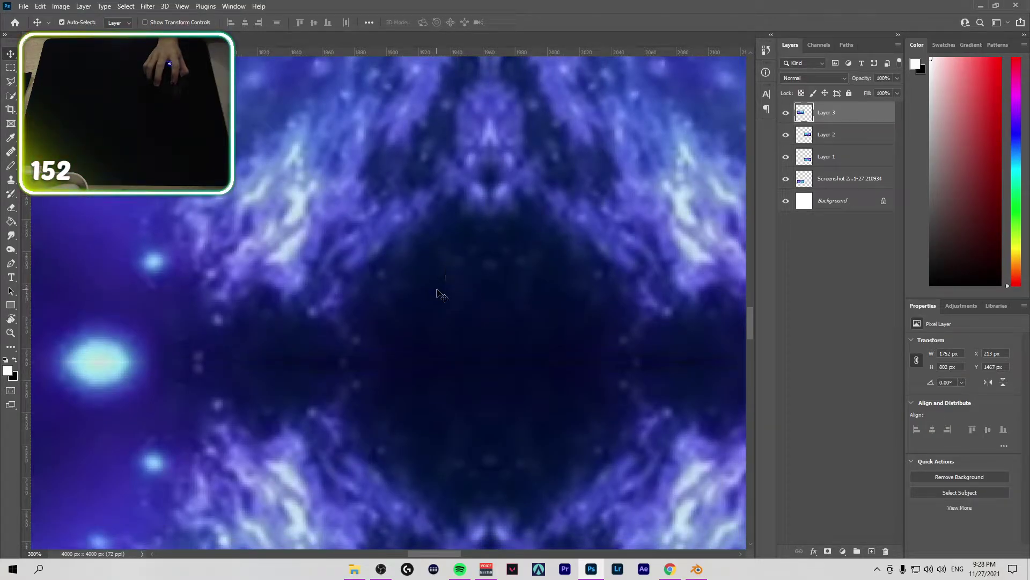
pyautogui.moveTo(437, 290); pyautogui.dragTo(436, 290)
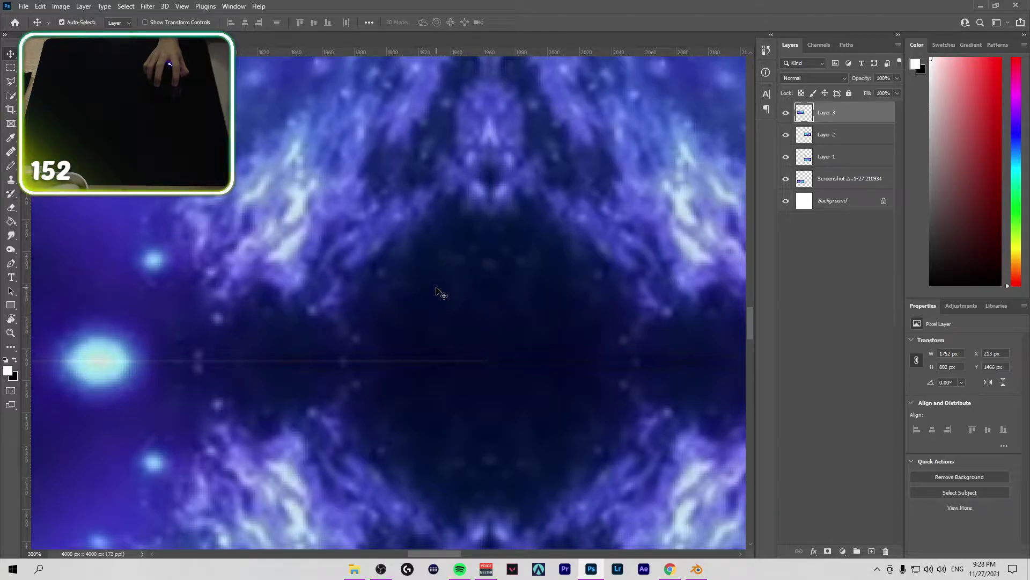
pyautogui.moveTo(552, 292); pyautogui.dragTo(549, 290)
pyautogui.click(445, 283)
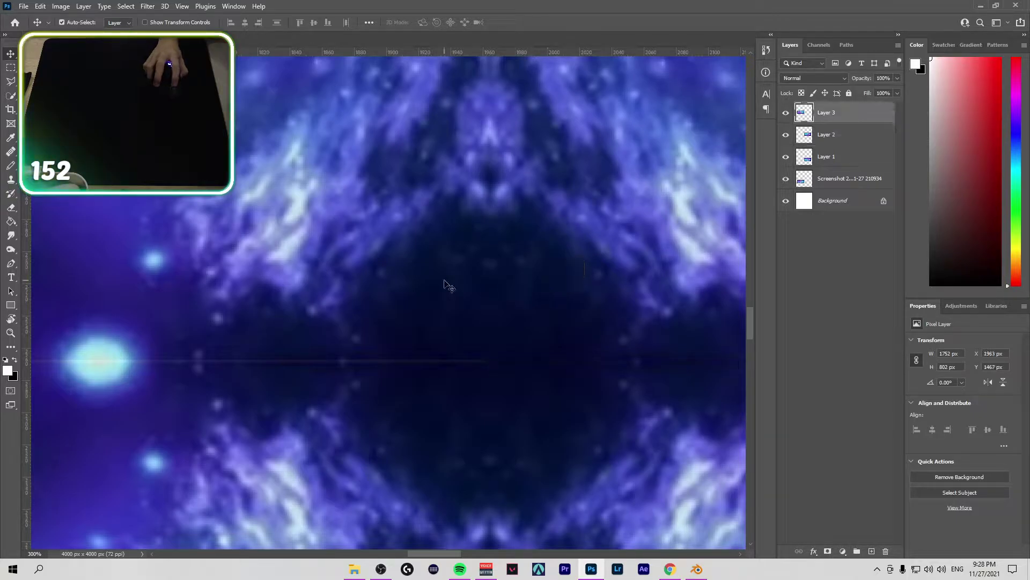
pyautogui.press('Down')
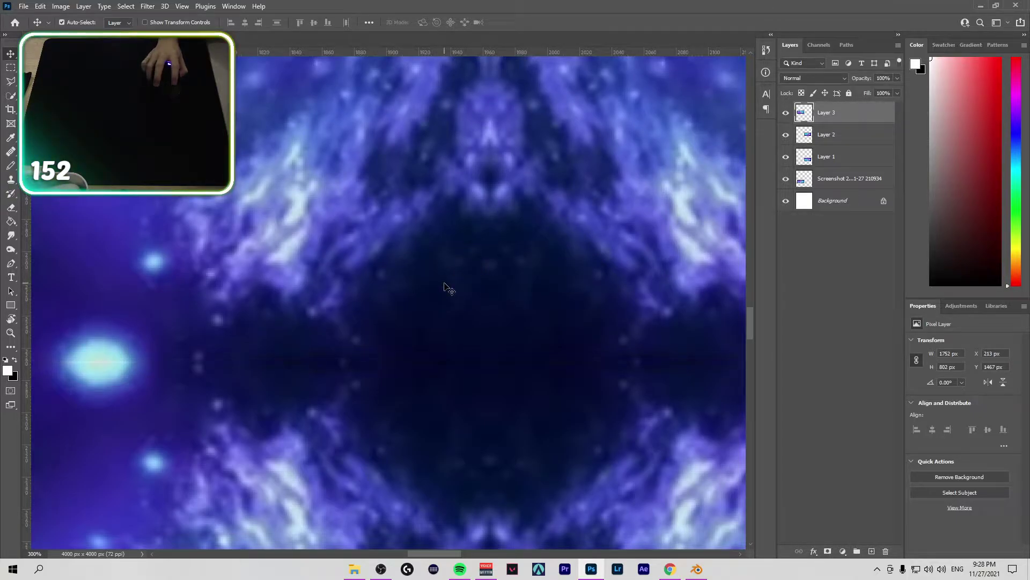
# Step: Examine the whole assembled mirrored galaxy pattern for seams and symmetry
pyautogui.hotkey('ctrl', '-')
pyautogui.hotkey('ctrl', '-')
pyautogui.hotkey('ctrl', '-')
pyautogui.hotkey('ctrl', '-')
pyautogui.hotkey('ctrl', '-')
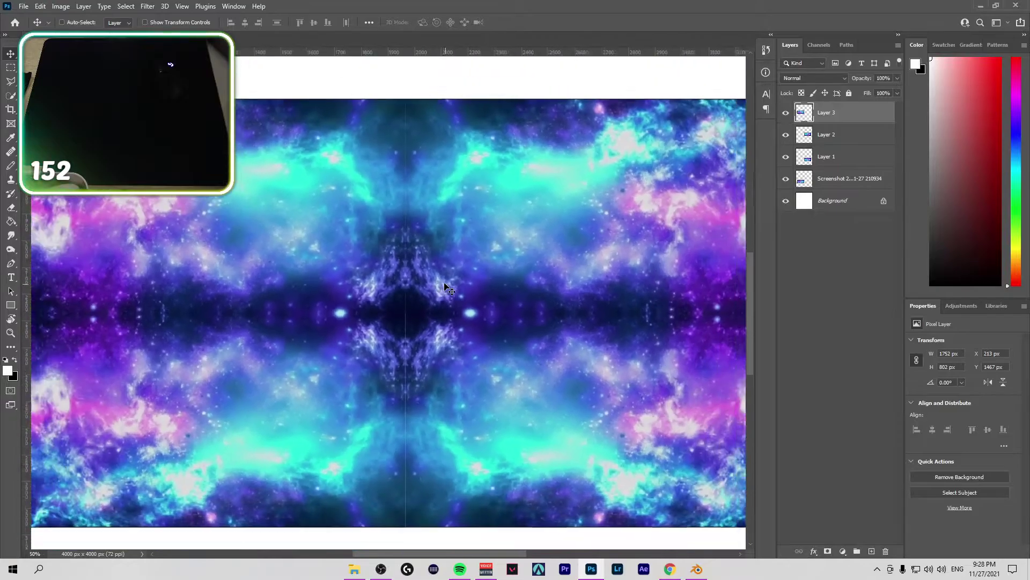
pyautogui.hotkey('ctrl', '-')
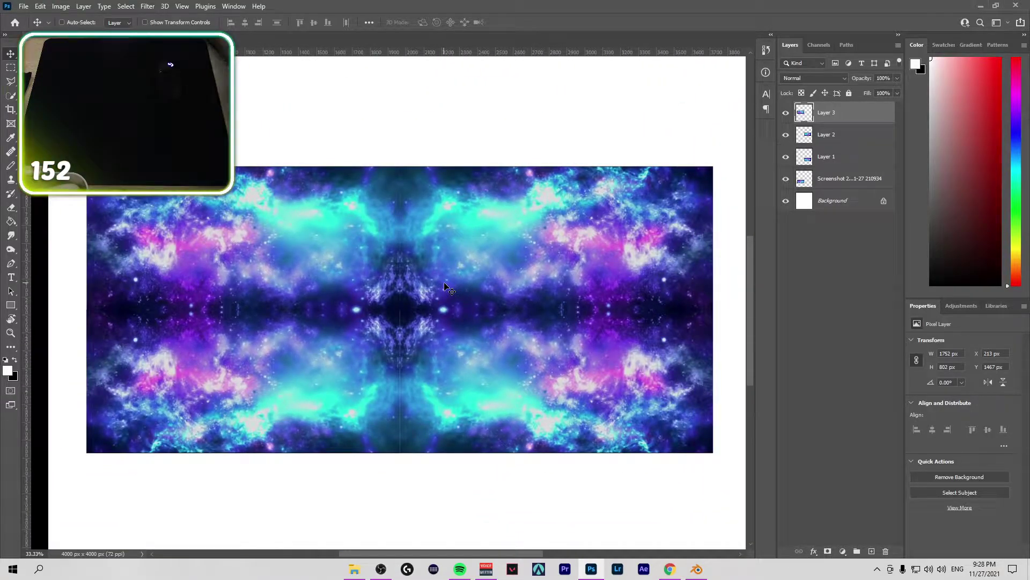
pyautogui.scroll(-1, 8, 73)
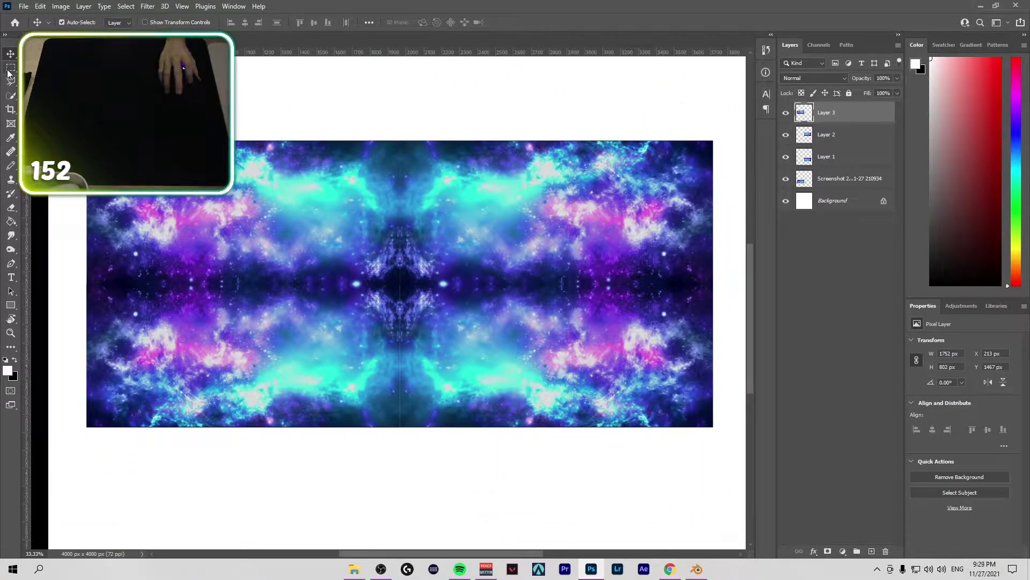
pyautogui.hotkey('ctrl', '-')
pyautogui.hotkey('ctrl', '-')
pyautogui.hotkey('ctrl', '+')
pyautogui.hotkey('ctrl', '+')
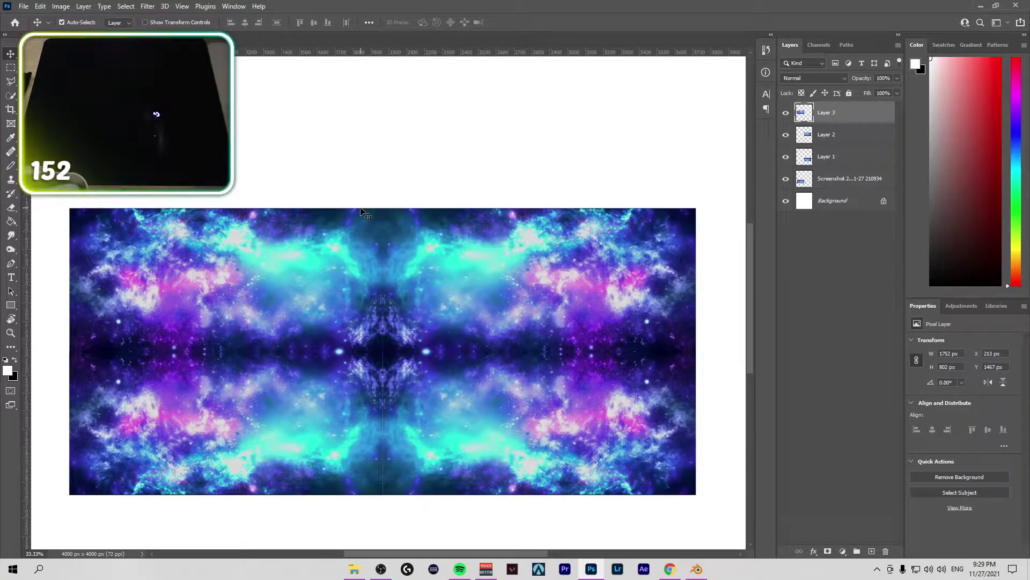
# Step: Export the document as a 4000 × 4000 px PNG named Untitled-1 to the Desktop
pyautogui.click(24, 6)
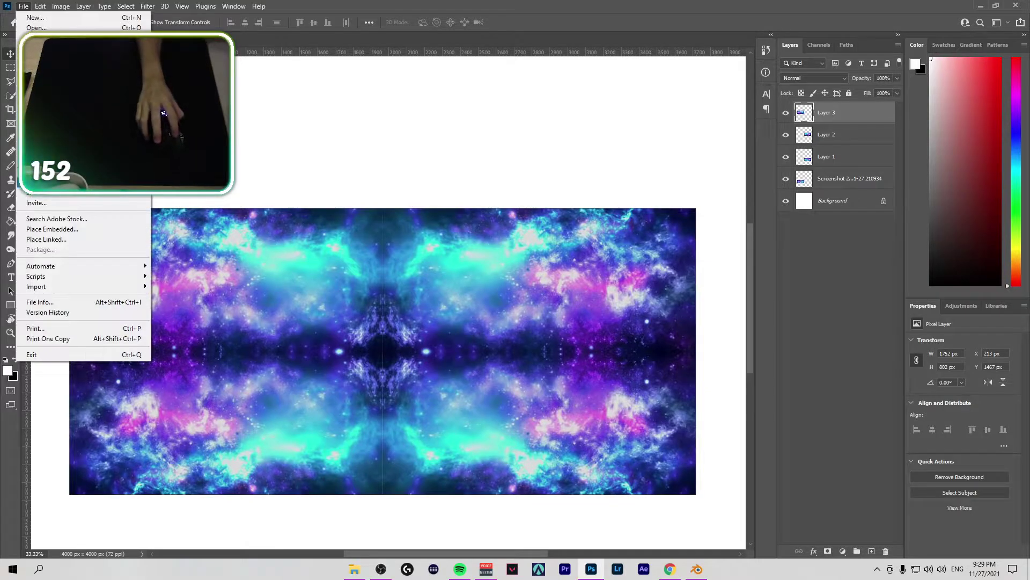
pyautogui.moveTo(54, 172)
pyautogui.click(194, 182)
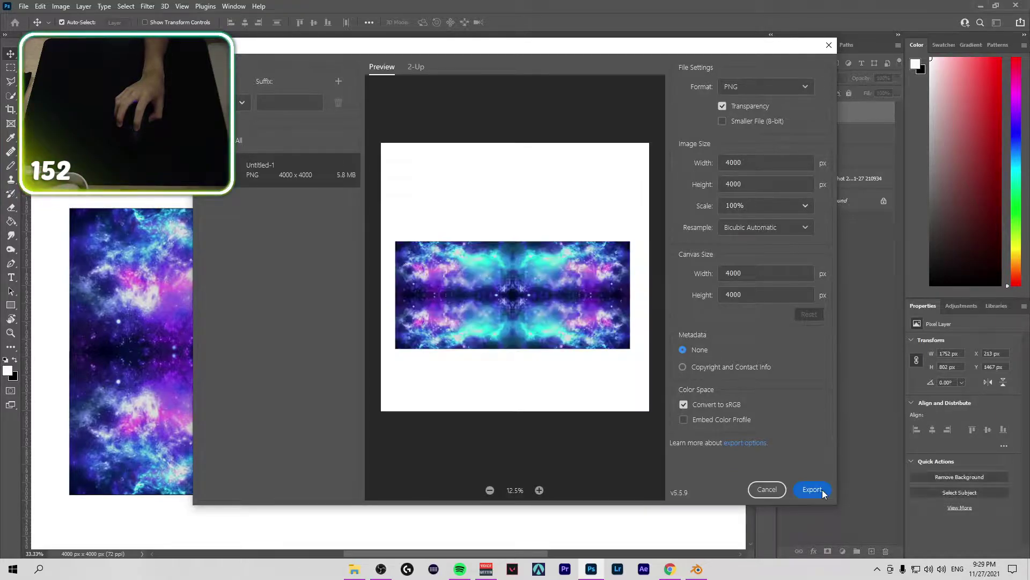
pyautogui.click(822, 490)
pyautogui.click(242, 172)
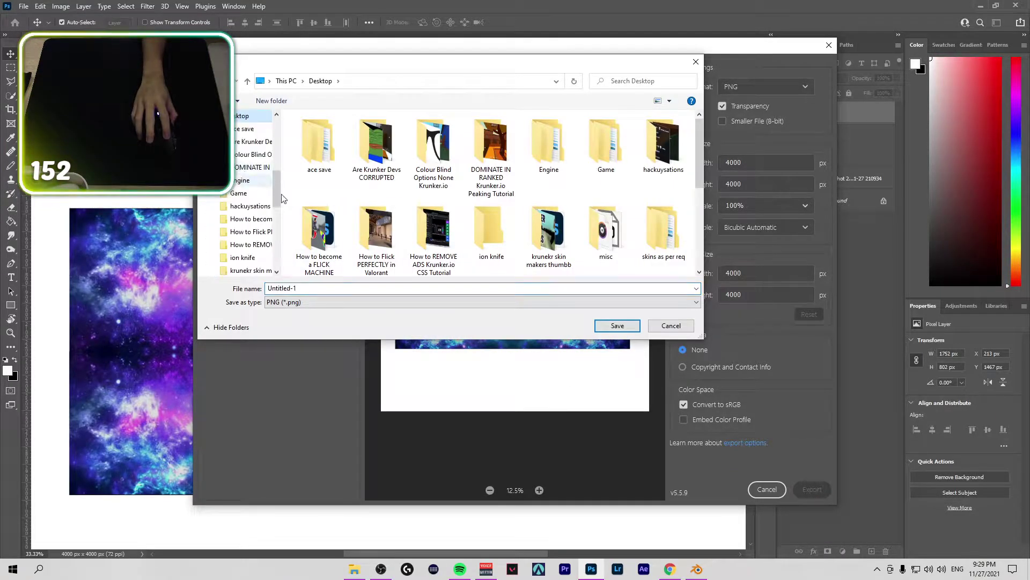
pyautogui.click(613, 325)
pyautogui.moveTo(356, 574)
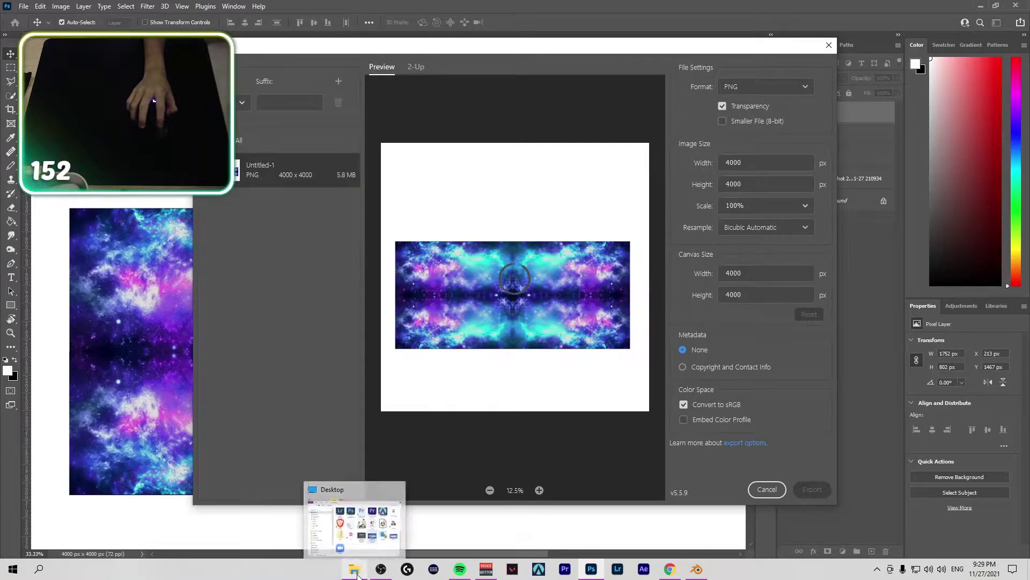
# Step: Switch to Chrome, check the live Twitch stream and its chat, and close the Twitch tab
pyautogui.click(670, 569)
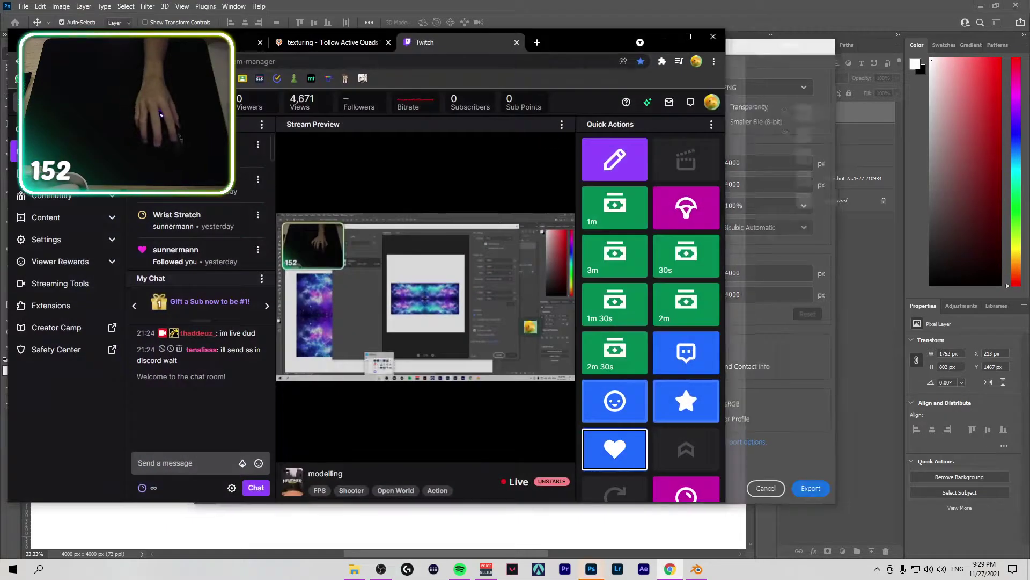
pyautogui.hotkey('ctrl', '1')
pyautogui.click(429, 38)
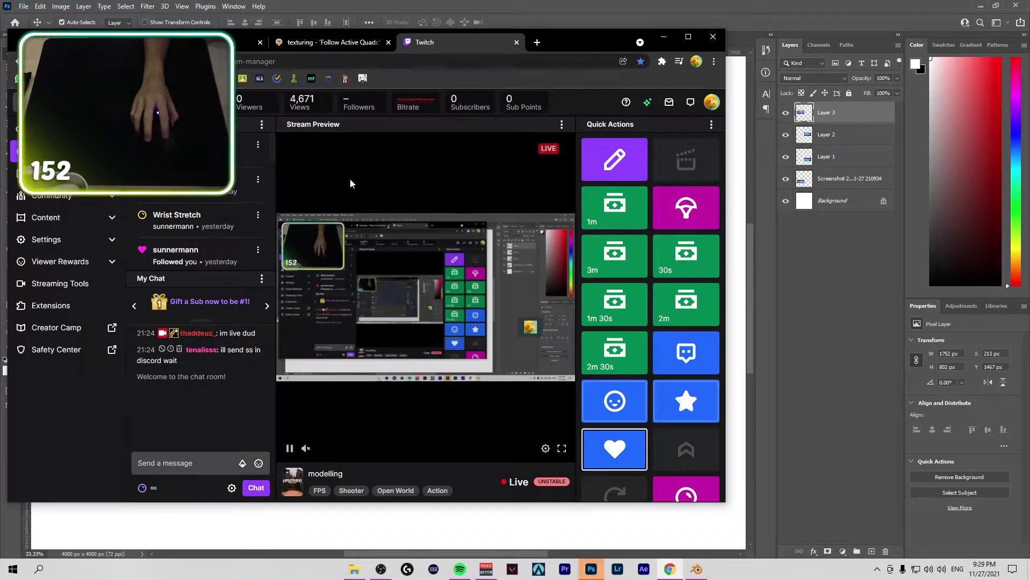
pyautogui.click(225, 78)
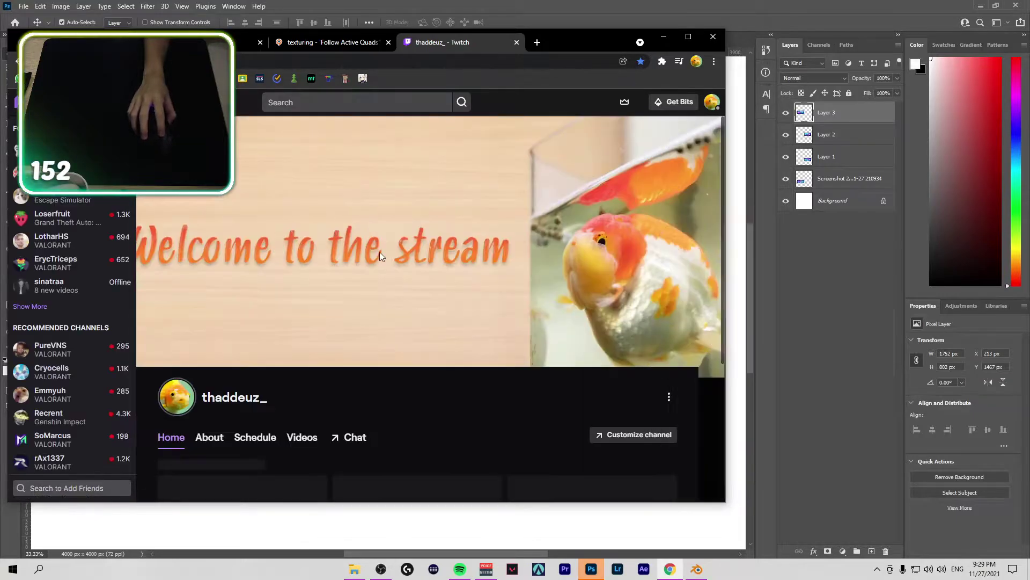
pyautogui.click(355, 438)
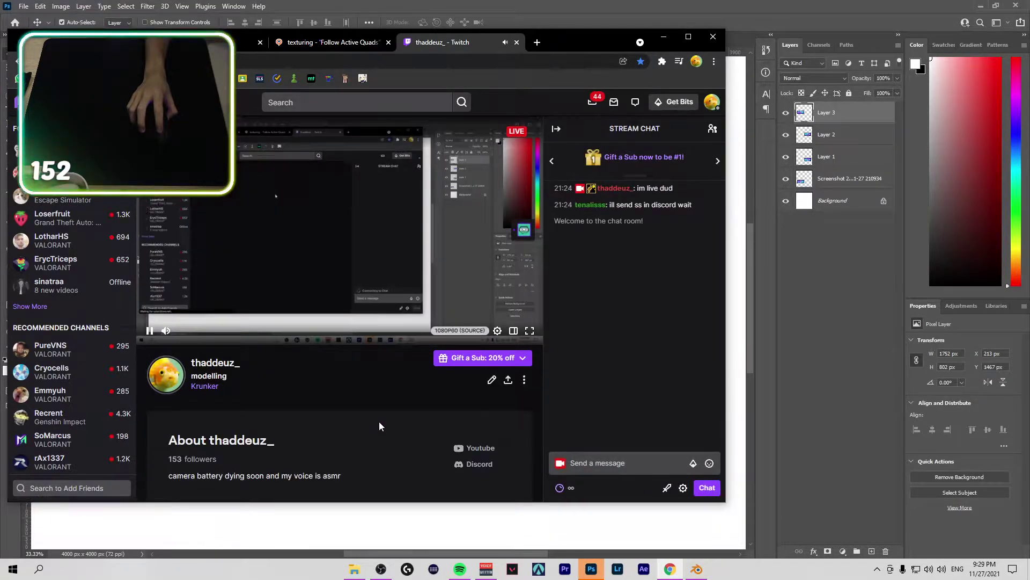
pyautogui.click(517, 43)
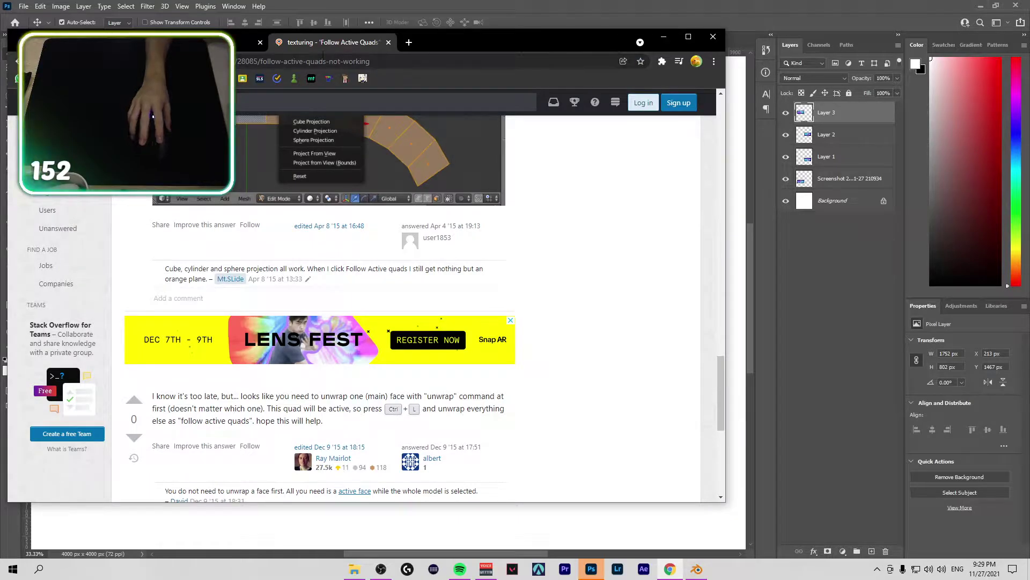
# Step: Check the Discord general channel and the forum page on Follow Active Quads, and minimise the browser
pyautogui.click(251, 43)
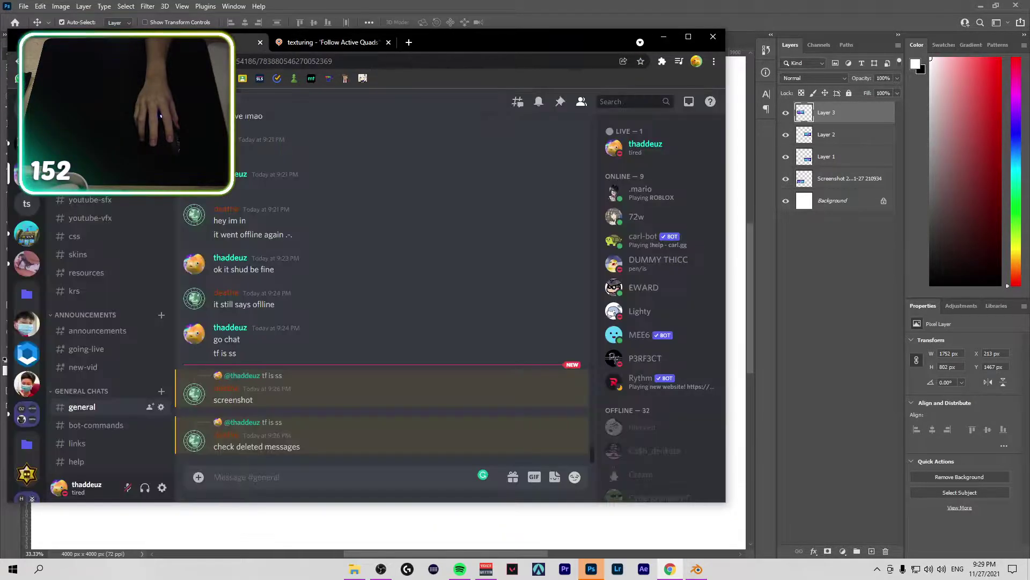
pyautogui.click(296, 45)
pyautogui.scroll(2, 382, 183)
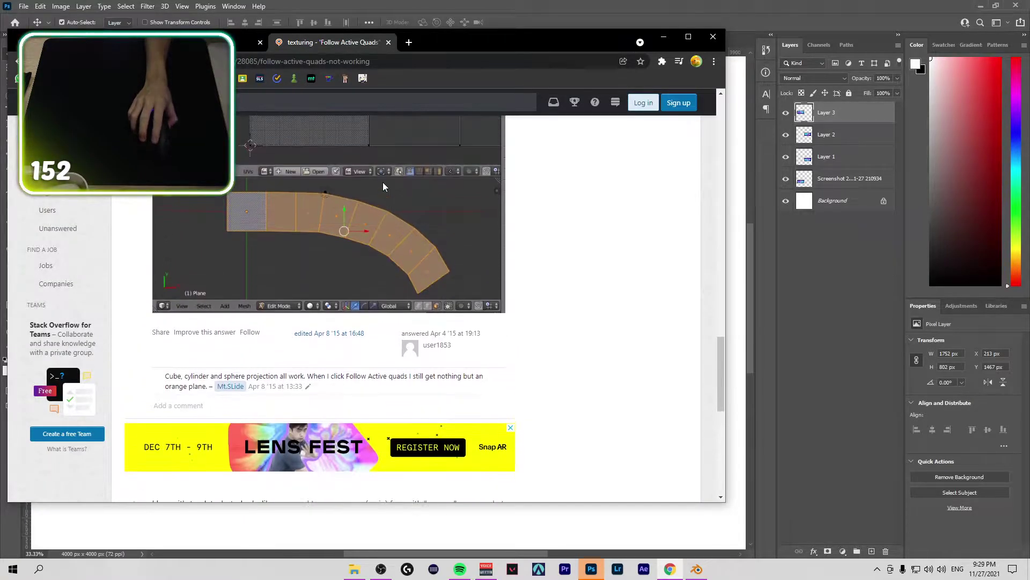
pyautogui.click(409, 42)
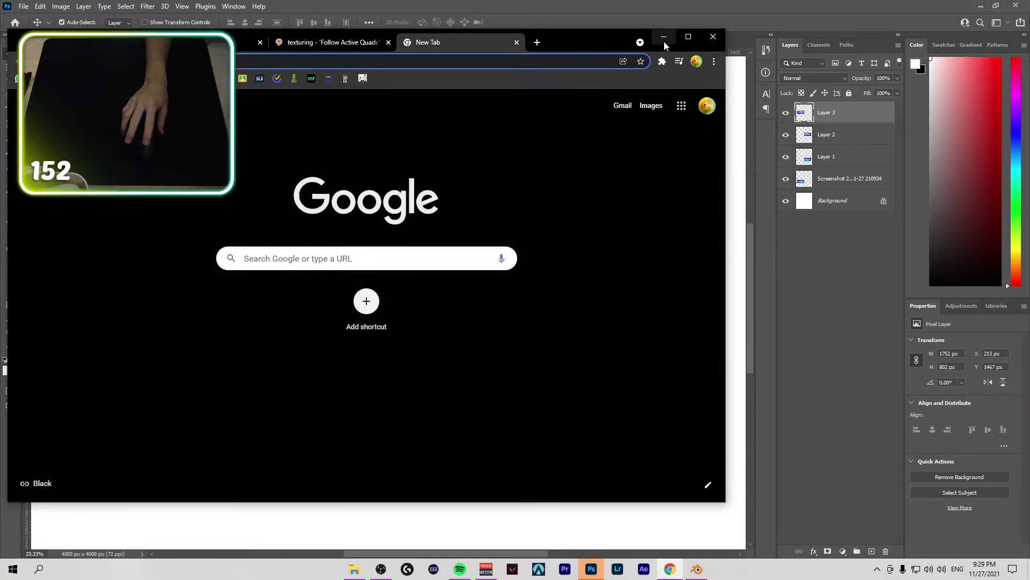
pyautogui.click(664, 37)
# Step: Leave Photoshop and open the exported Untitled-1 PNG from the Desktop in Photos for cropping
pyautogui.scroll(-1, 698, 91)
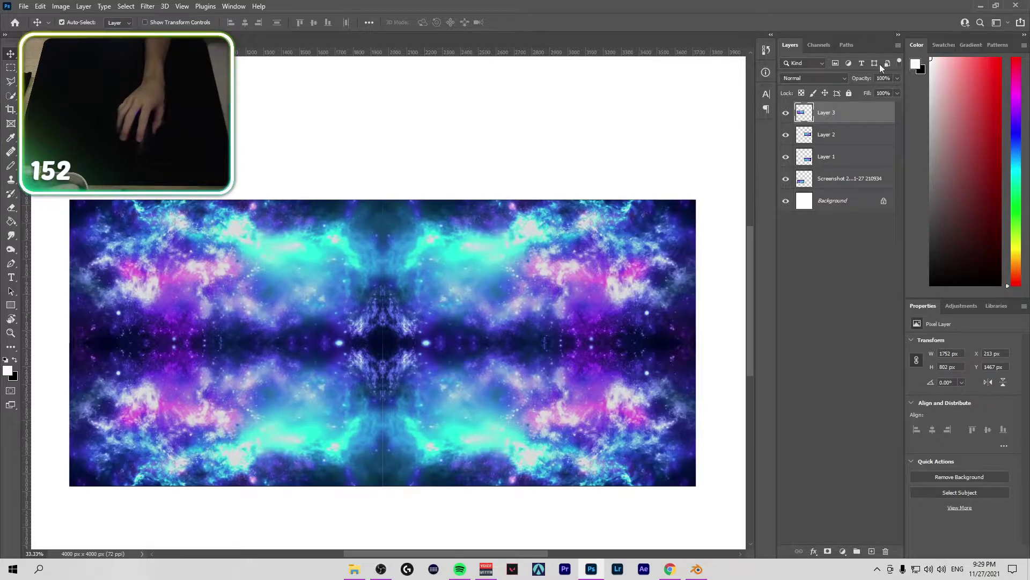
pyautogui.click(976, 6)
pyautogui.click(355, 569)
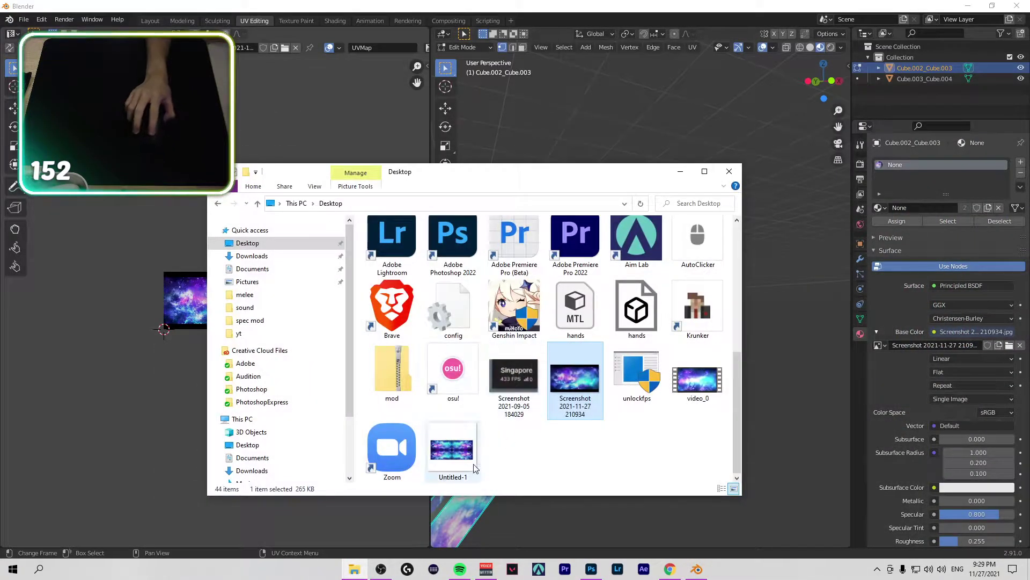
pyautogui.doubleClick(457, 458)
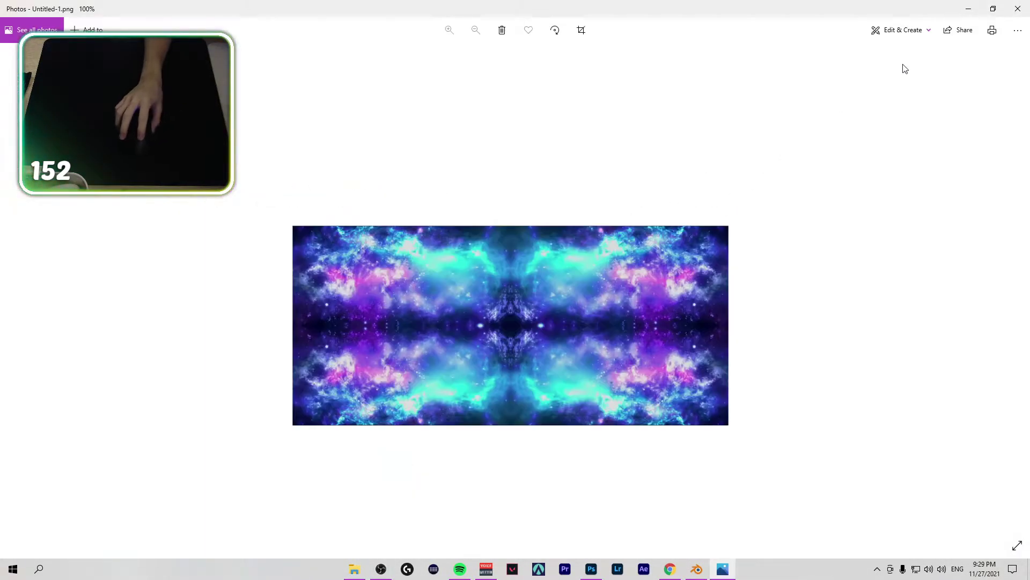
pyautogui.click(911, 32)
pyautogui.click(911, 33)
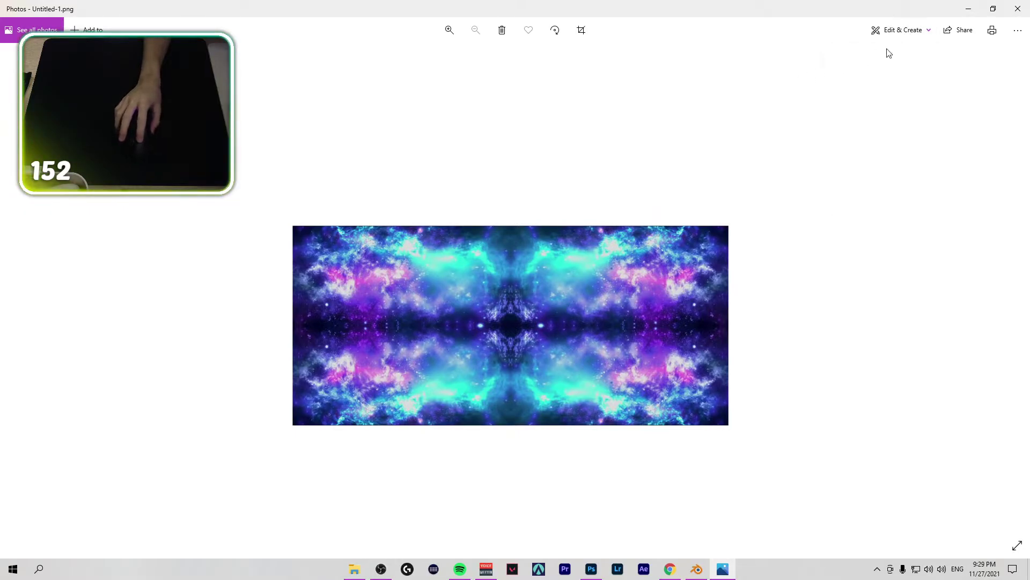
pyautogui.click(911, 31)
pyautogui.click(581, 30)
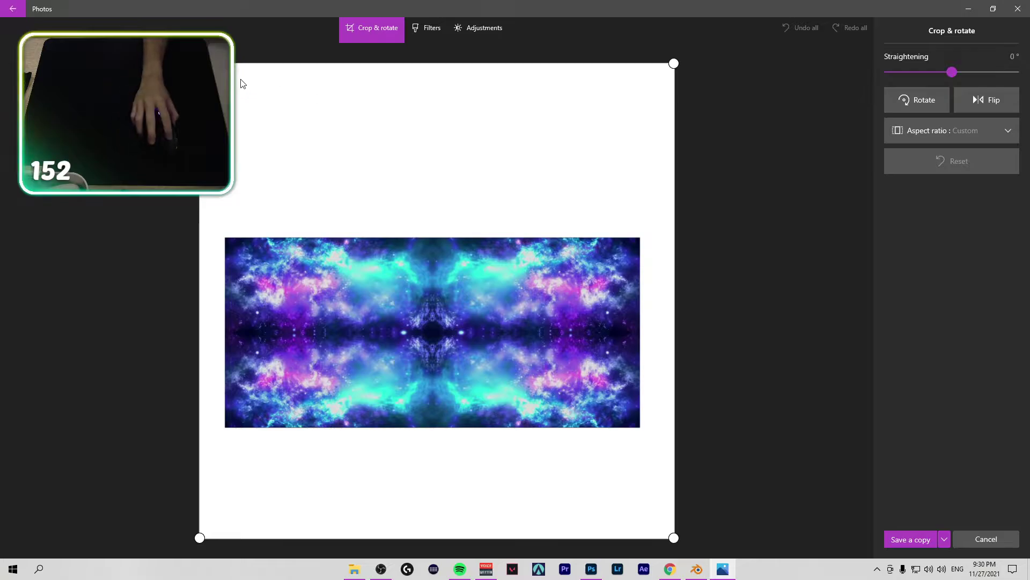
# Step: Shrink the crop frame freehand towards the edges of the galaxy pattern
pyautogui.moveTo(200, 64); pyautogui.dragTo(223, 243)
pyautogui.moveTo(79, 538); pyautogui.dragTo(83, 363)
pyautogui.moveTo(844, 121)
pyautogui.mouseDown()
pyautogui.moveTo(805, 134)
pyautogui.moveTo(860, 110)
pyautogui.moveTo(799, 140)
pyautogui.moveTo(851, 125)
pyautogui.mouseUp()
# Step: Try the 4:3 and 10:8 aspect ratios on the crop, along with the flip and rotate options
pyautogui.click(948, 130)
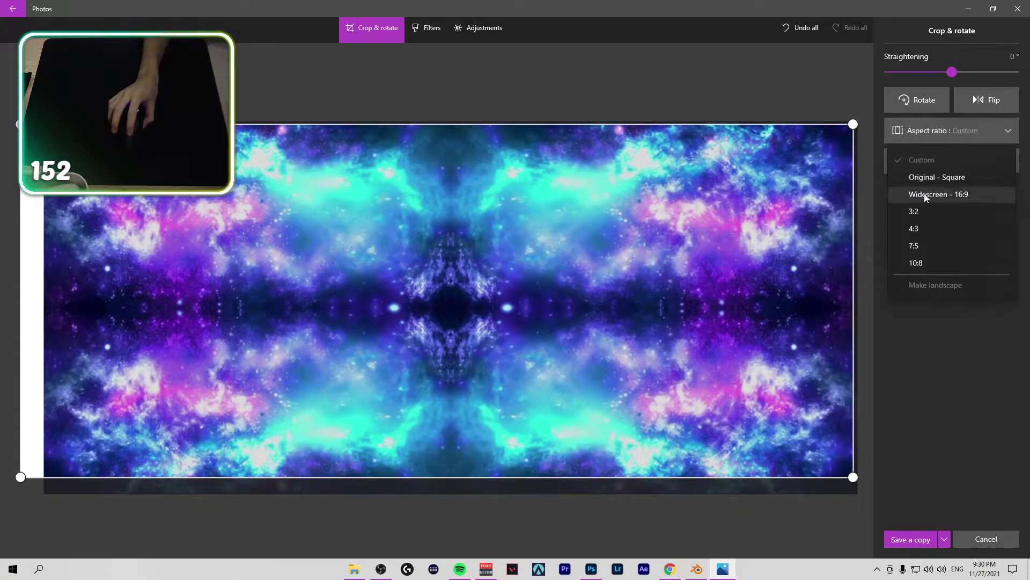
pyautogui.click(924, 229)
pyautogui.click(948, 130)
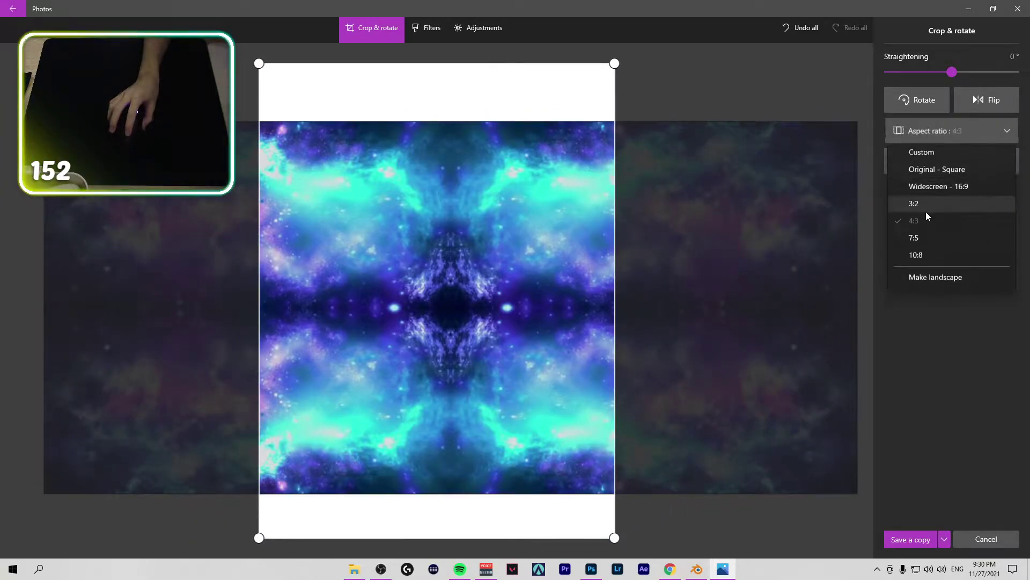
pyautogui.click(916, 255)
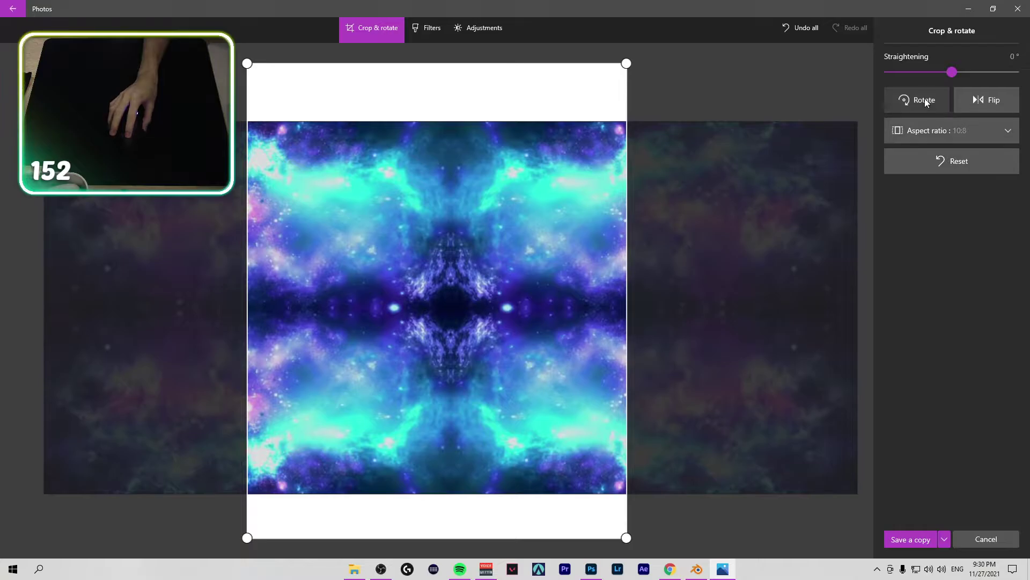
pyautogui.click(971, 95)
pyautogui.click(969, 95)
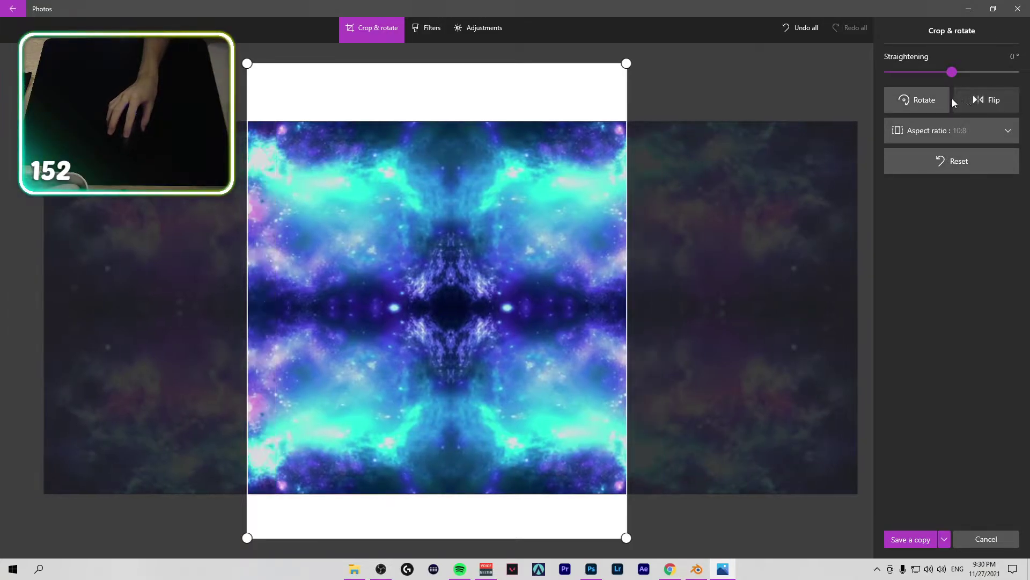
pyautogui.click(926, 100)
pyautogui.click(924, 100)
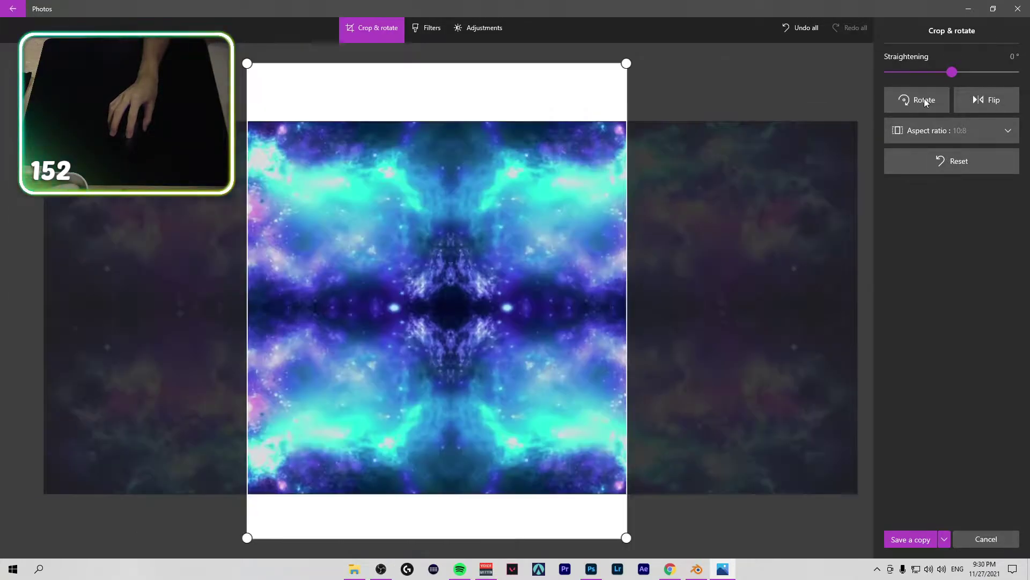
# Step: Switch the crop to landscape and try the 7:5 and widescreen 16:9 aspect ratios
pyautogui.click(918, 135)
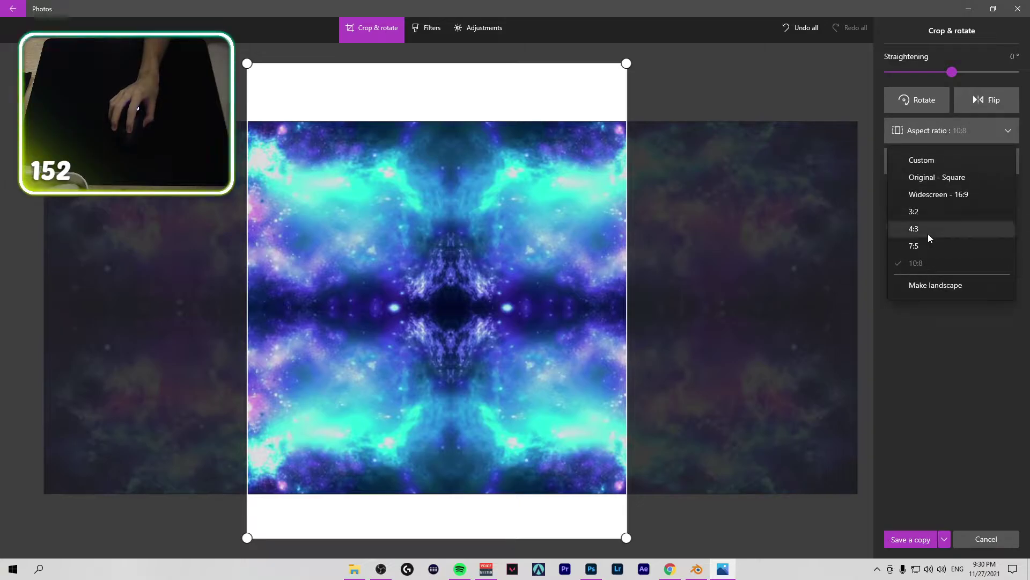
pyautogui.click(931, 285)
pyautogui.click(931, 132)
pyautogui.click(923, 245)
pyautogui.click(919, 136)
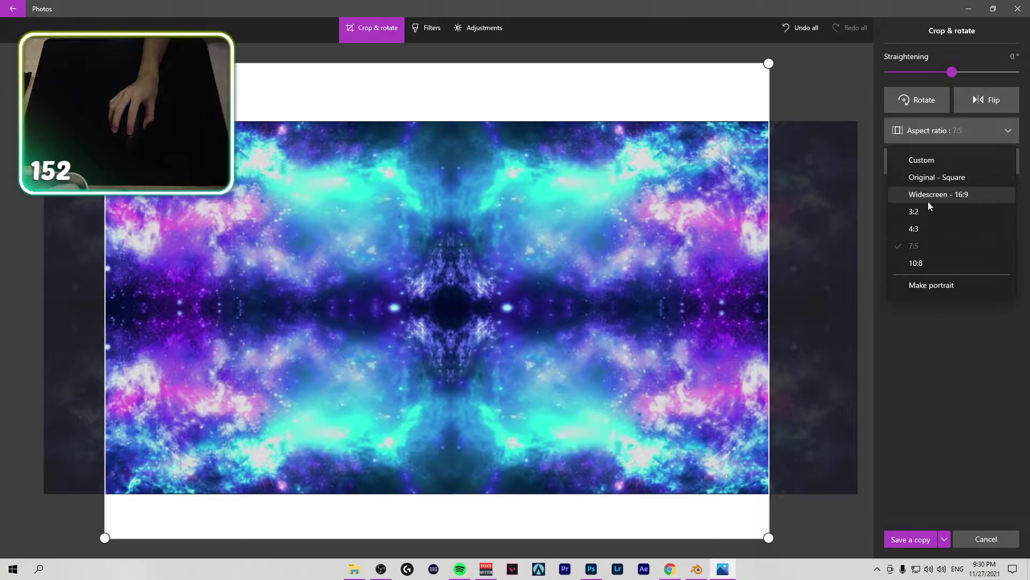
pyautogui.click(932, 198)
# Step: Set the crop to a custom aspect ratio and fit its frame tightly around the galaxy pattern, excluding all white margins
pyautogui.moveTo(861, 75); pyautogui.dragTo(644, 207)
pyautogui.moveTo(530, 307); pyautogui.dragTo(241, 345)
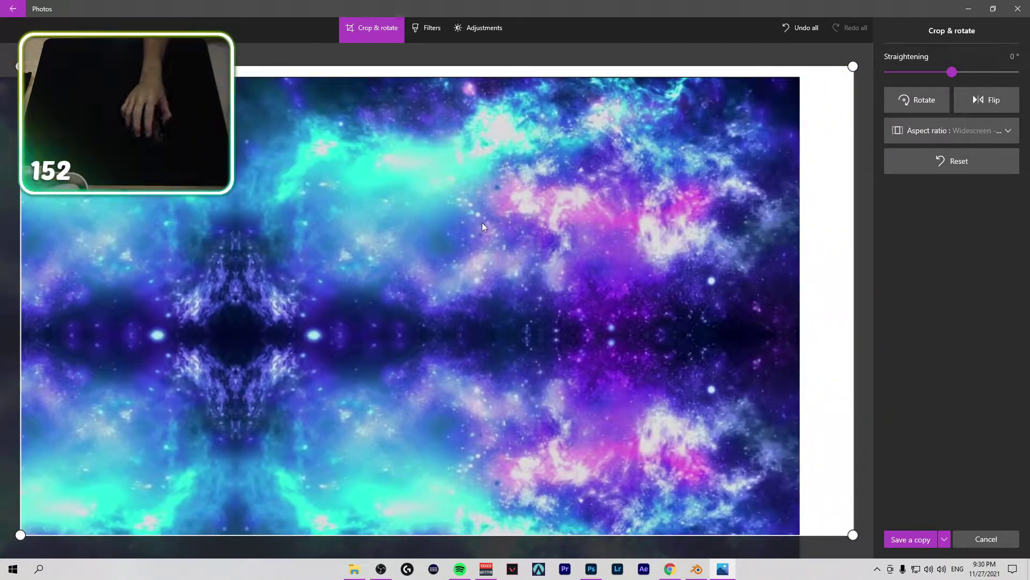
pyautogui.click(945, 130)
pyautogui.click(921, 157)
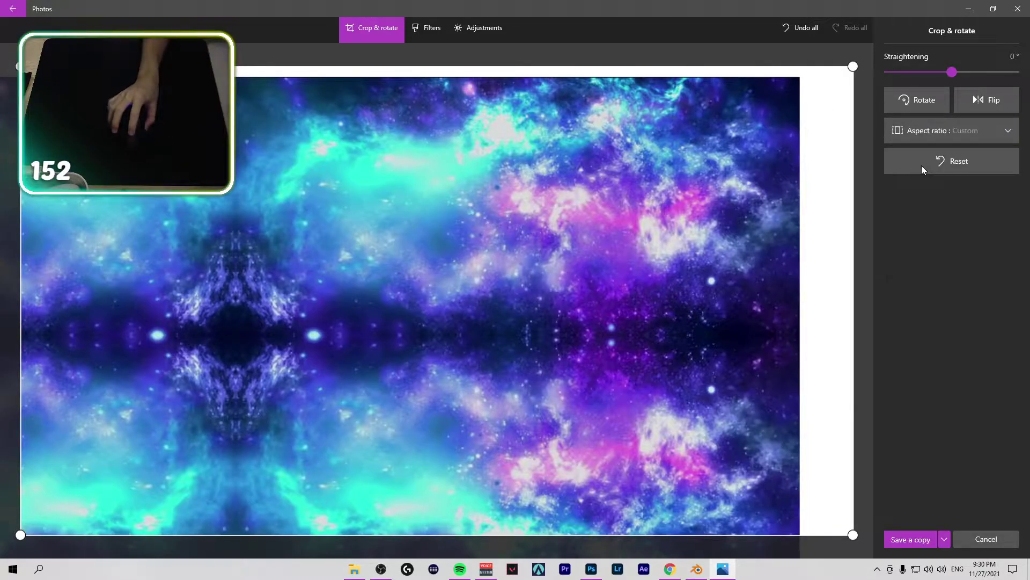
pyautogui.moveTo(854, 63); pyautogui.dragTo(797, 79)
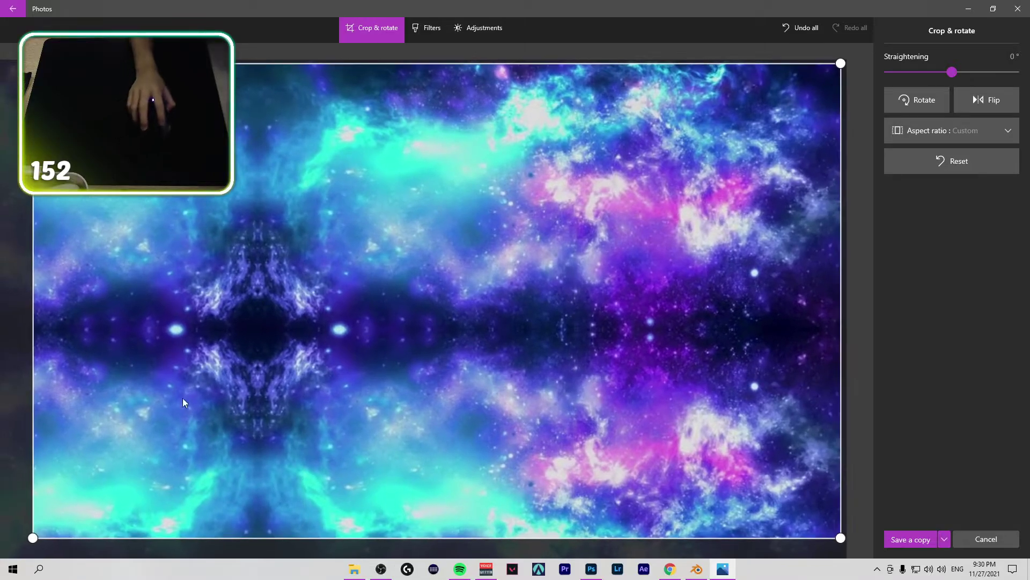
pyautogui.moveTo(32, 538); pyautogui.dragTo(85, 410)
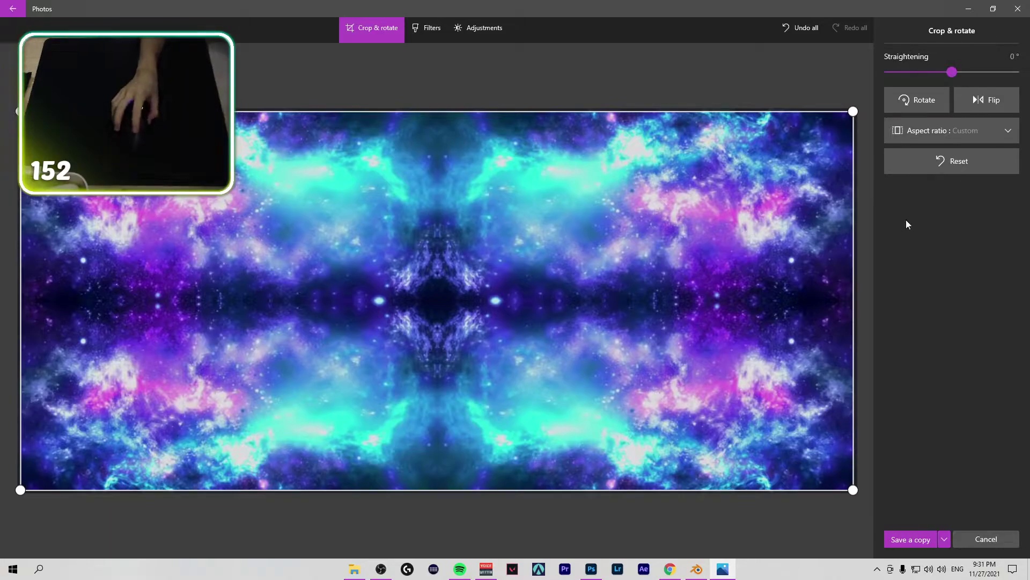
# Step: Save the cropped image to the Desktop as a PNG copy named yeet and close Photos
pyautogui.click(893, 538)
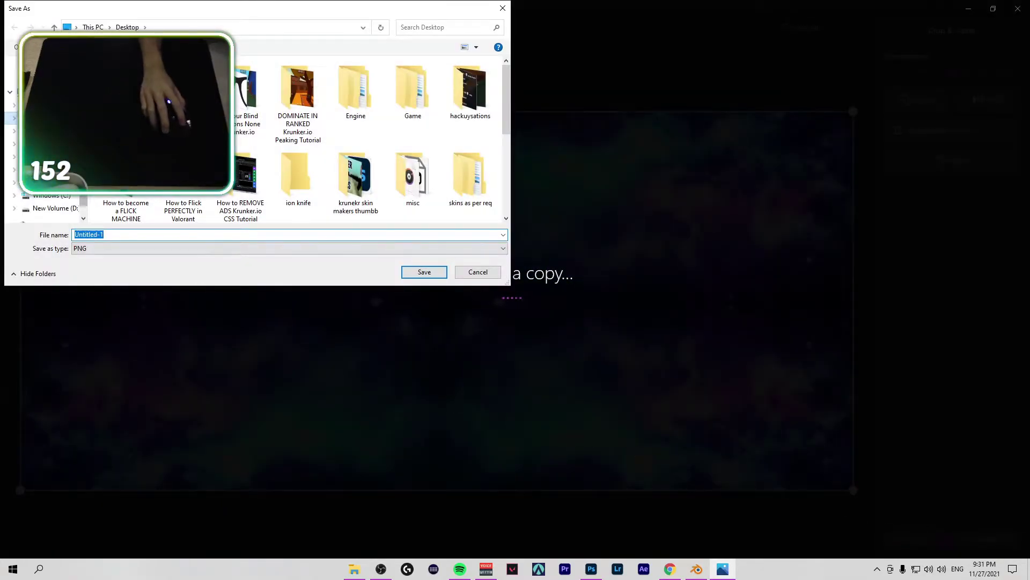
pyautogui.doubleClick(113, 236)
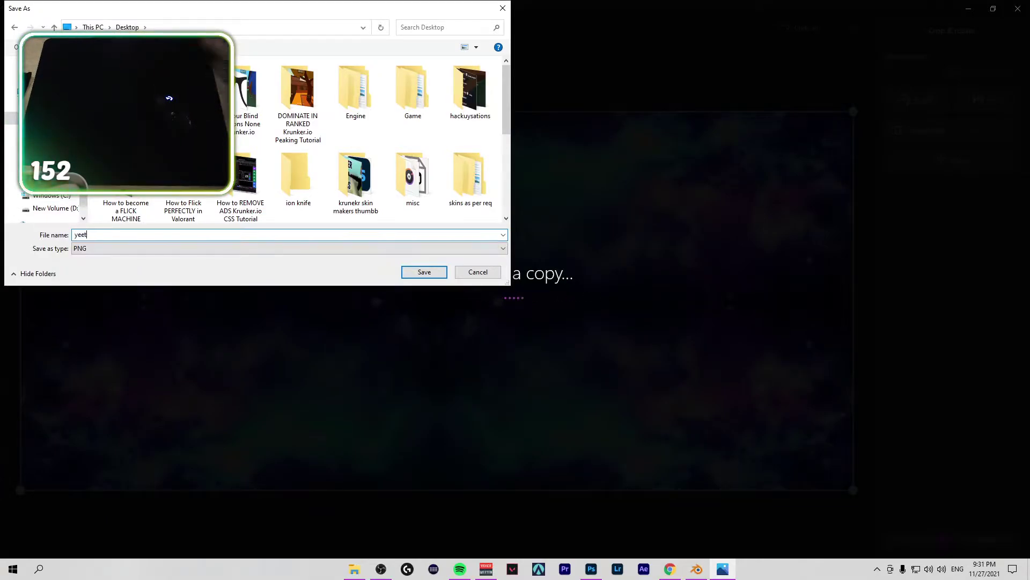
pyautogui.click(425, 275)
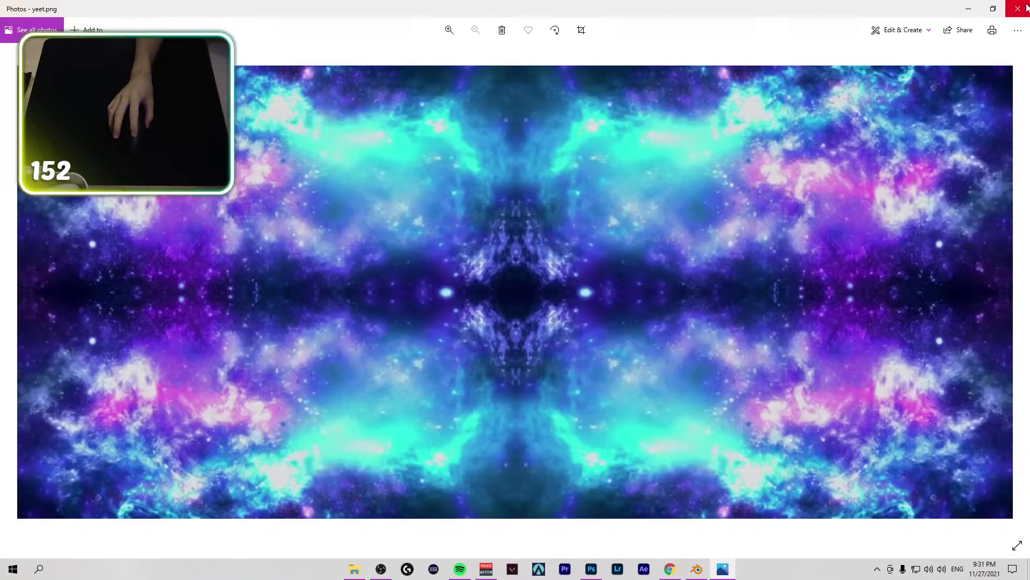
pyautogui.click(1023, 7)
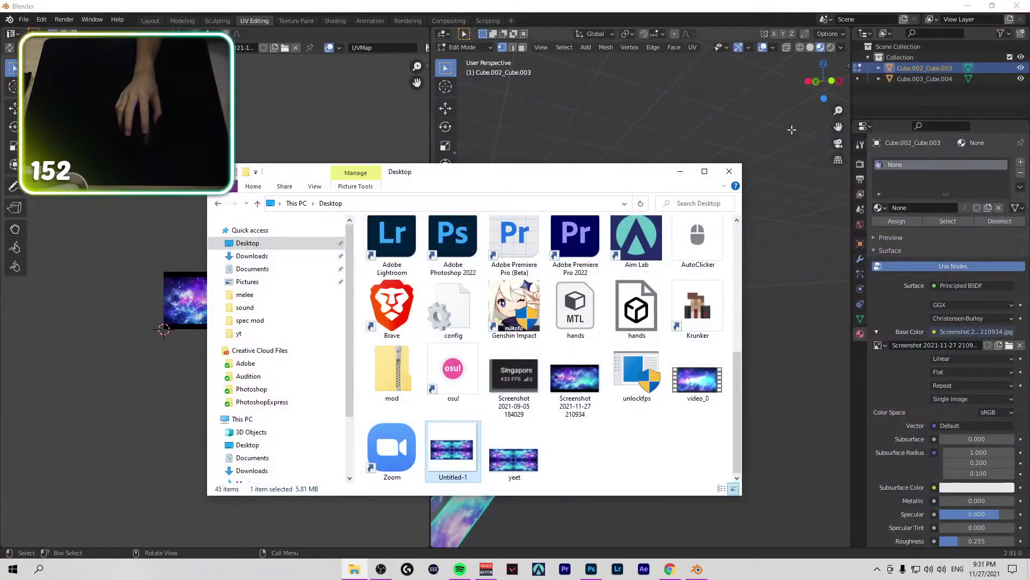
# Step: Return to Blender and load yeet.png as the Base Color image texture of Cube.002_Cube.003's material
pyautogui.click(681, 174)
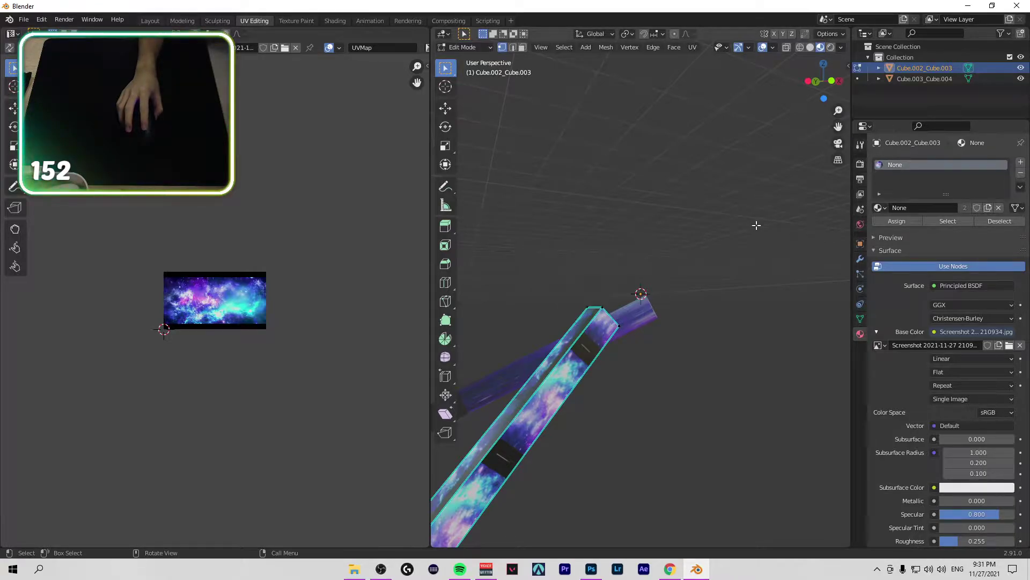
pyautogui.click(935, 330)
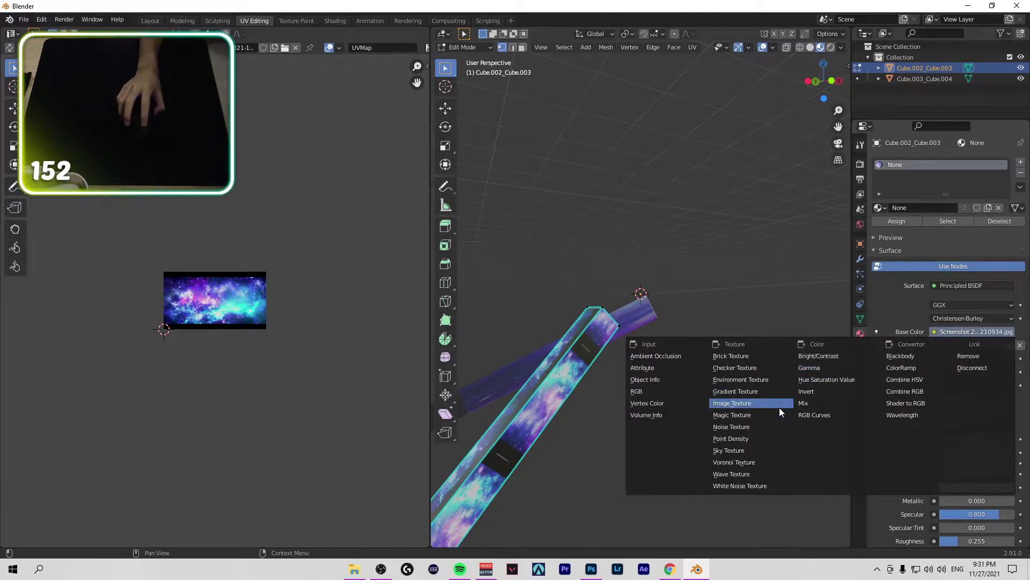
pyautogui.click(740, 403)
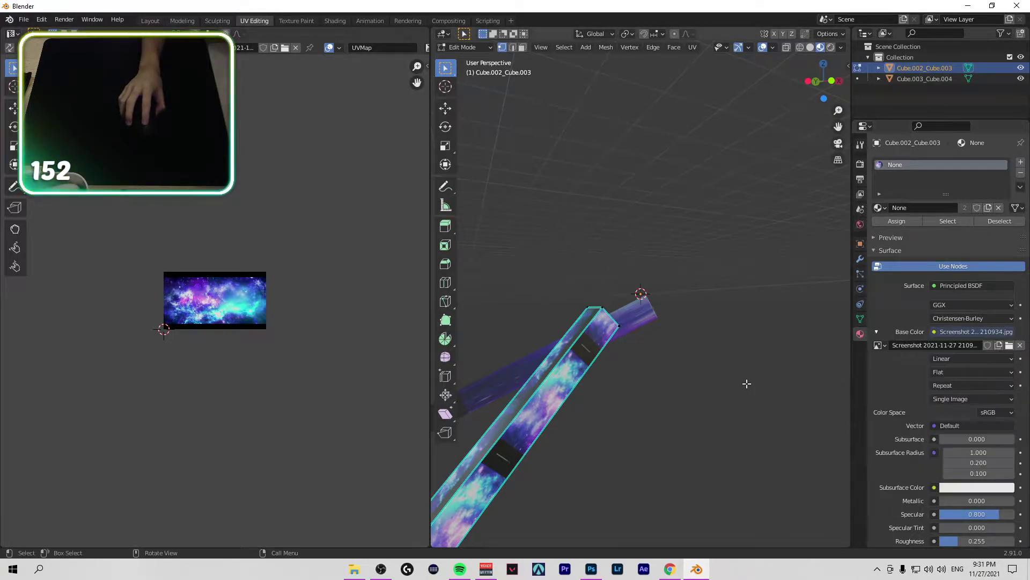
pyautogui.click(1009, 345)
pyautogui.click(412, 434)
pyautogui.click(685, 452)
# Step: Inspect the retextured model, select Cube.003_Cube.004, and briefly hide and reshow Cube.002_Cube.003
pyautogui.scroll(-3, 668, 432)
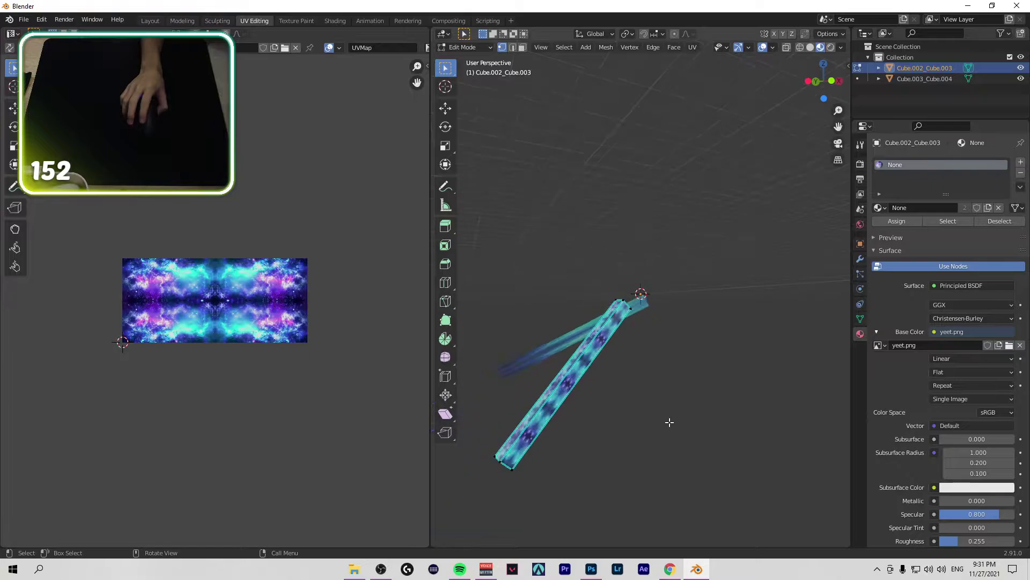
pyautogui.moveTo(821, 80); pyautogui.dragTo(845, 83)
pyautogui.scroll(3, 711, 268)
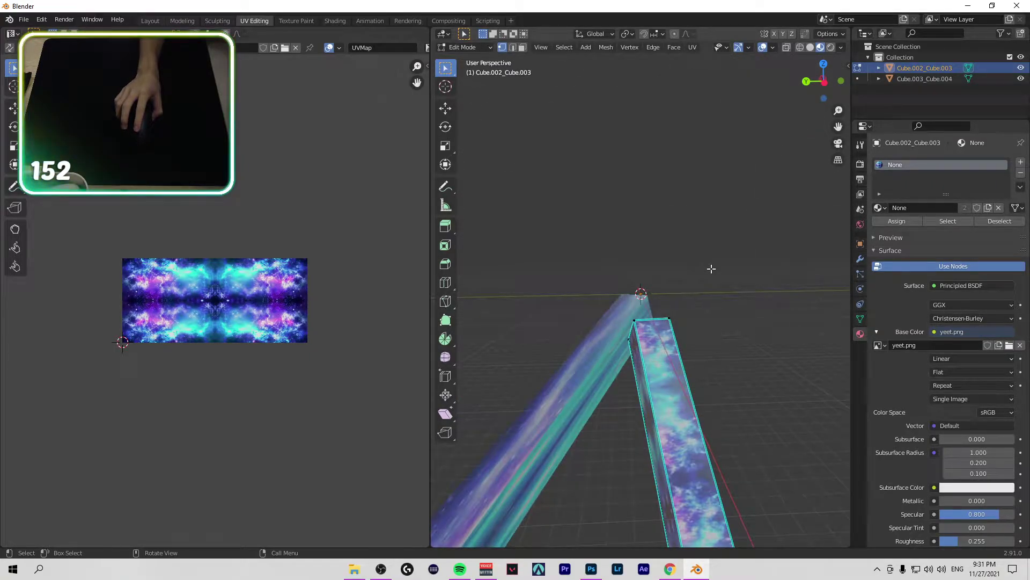
pyautogui.click(900, 78)
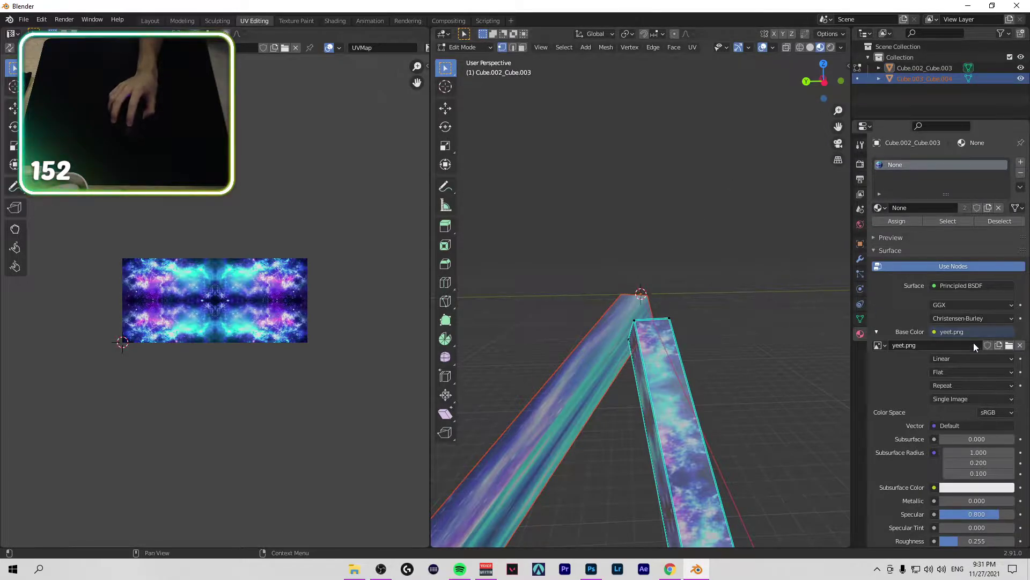
pyautogui.click(1020, 67)
pyautogui.click(1021, 68)
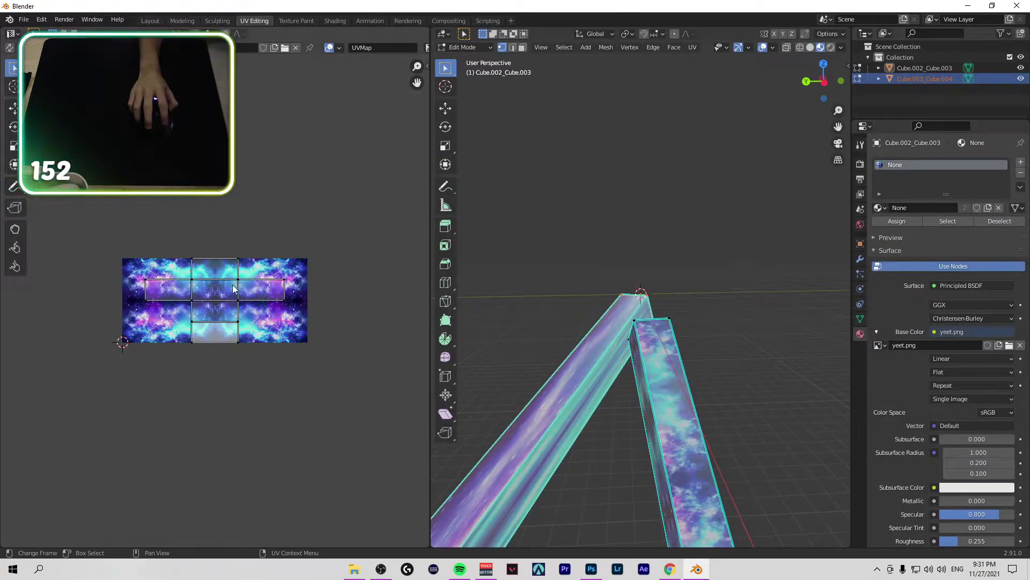
# Step: Unwrap the model's UVs with Follow Active Quads and inspect the galaxy texture in the Layout workspace with Material Preview shading
pyautogui.rightClick(214, 293)
pyautogui.click(214, 293)
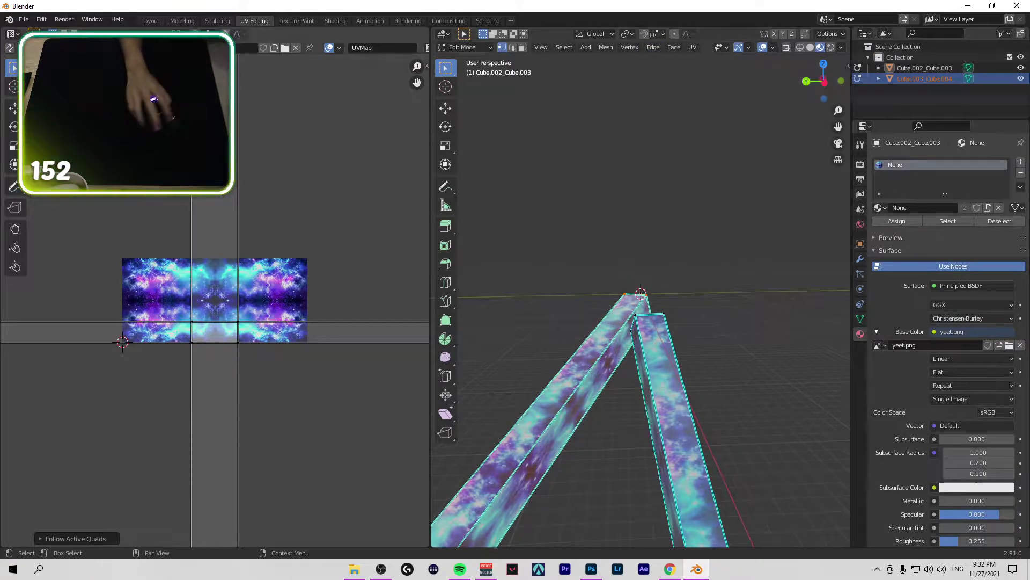
pyautogui.click(149, 20)
pyautogui.click(821, 47)
pyautogui.click(831, 47)
pyautogui.click(821, 48)
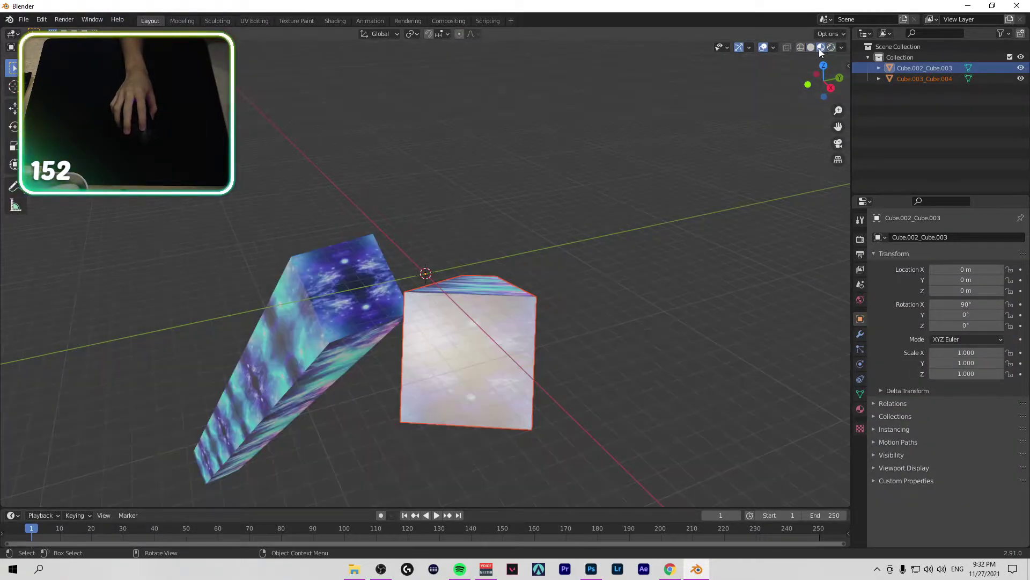
pyautogui.moveTo(819, 86)
pyautogui.mouseDown()
pyautogui.moveTo(837, 94)
pyautogui.moveTo(789, 107)
pyautogui.moveTo(799, 157)
pyautogui.mouseUp()
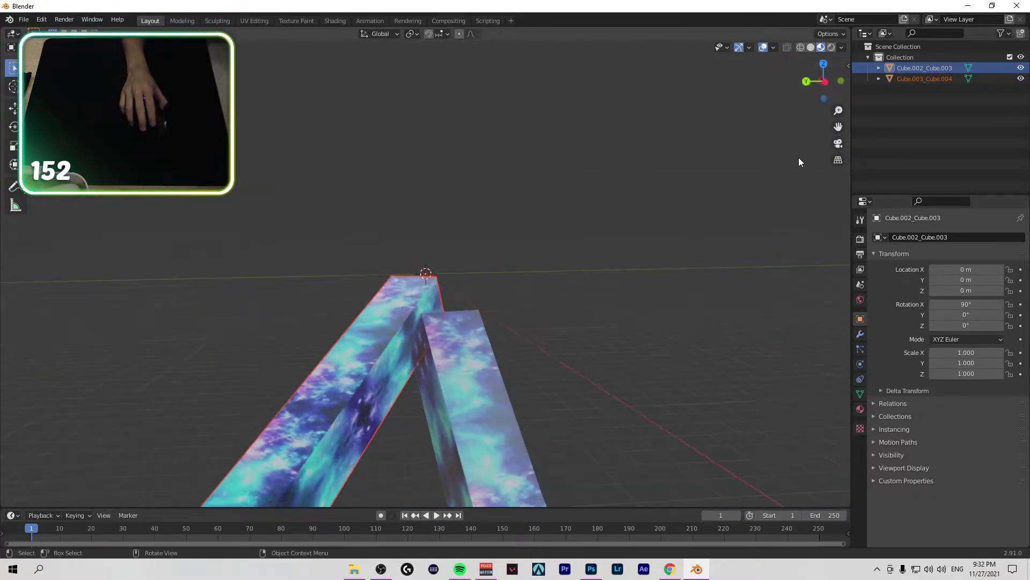
pyautogui.scroll(3, 795, 163)
pyautogui.scroll(-3, 793, 166)
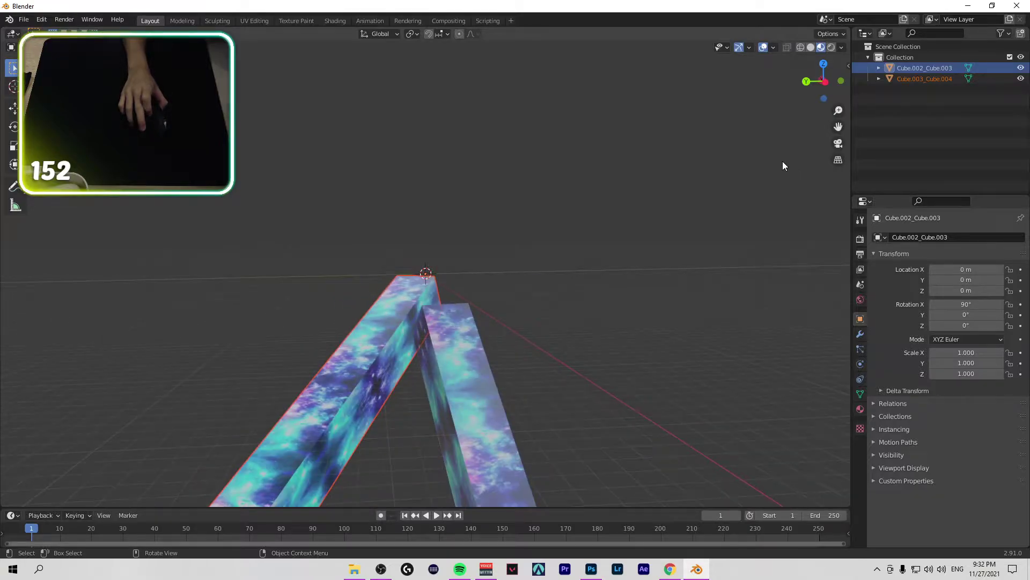
# Step: Switch to the Texture Paint workspace, show yeet.png in the image editor, and frame both textured beams in the 3D view
pyautogui.click(304, 22)
pyautogui.scroll(-2, 286, 122)
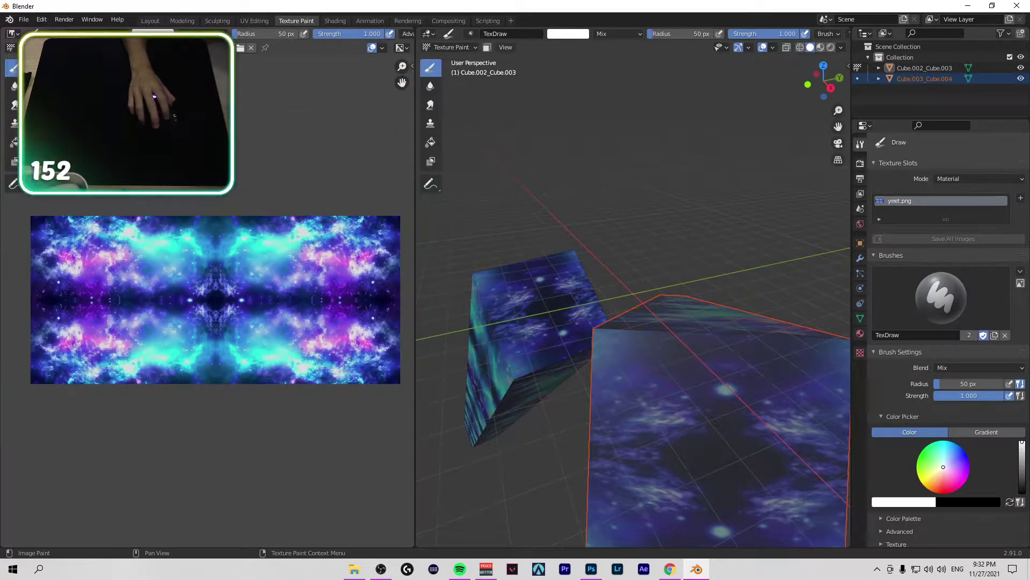
pyautogui.click(156, 47)
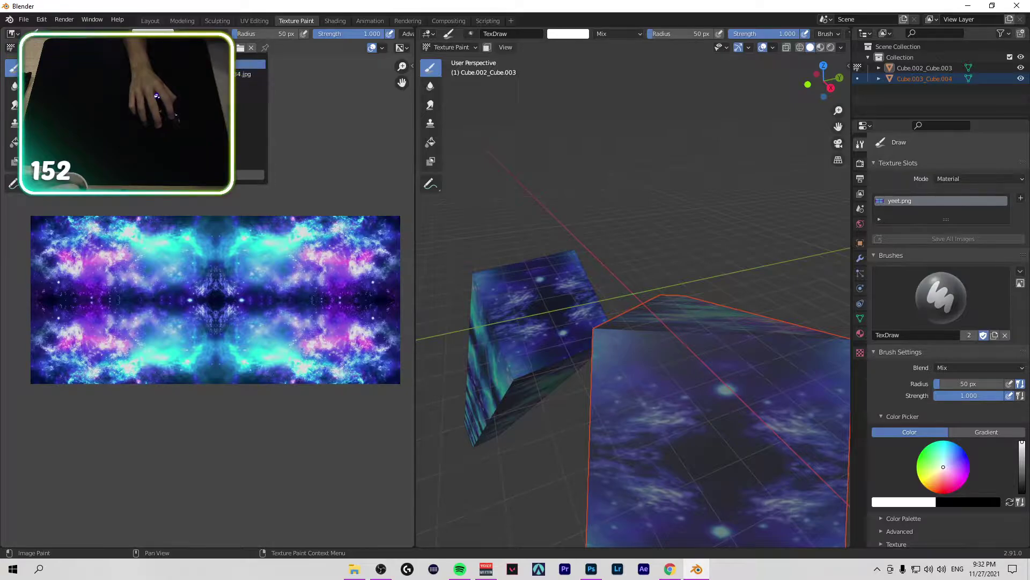
pyautogui.press('Return')
pyautogui.press('Home')
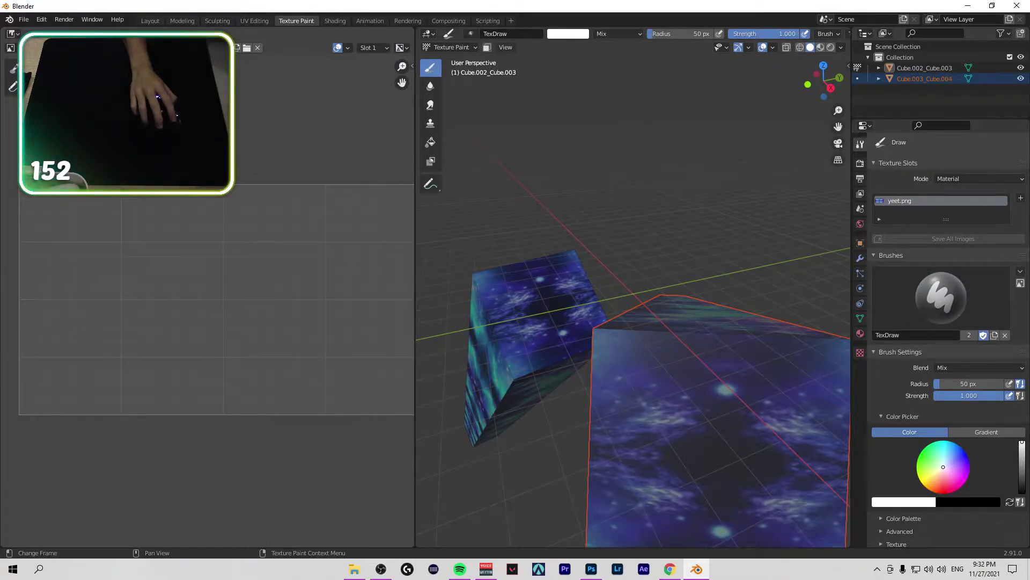
pyautogui.click(155, 47)
pyautogui.click(260, 96)
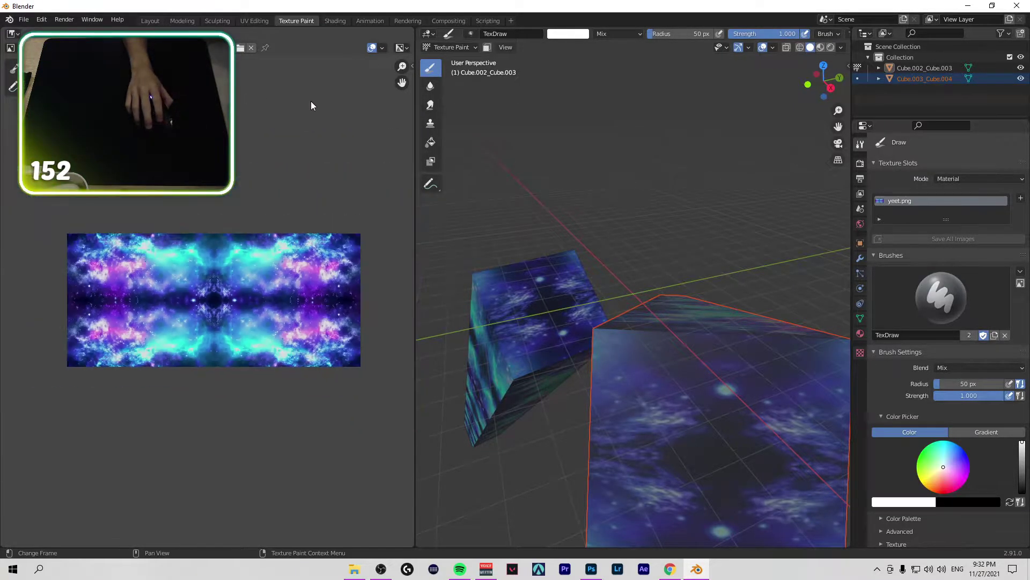
pyautogui.moveTo(823, 81)
pyautogui.mouseDown()
pyautogui.moveTo(795, 87)
pyautogui.moveTo(797, 166)
pyautogui.mouseUp()
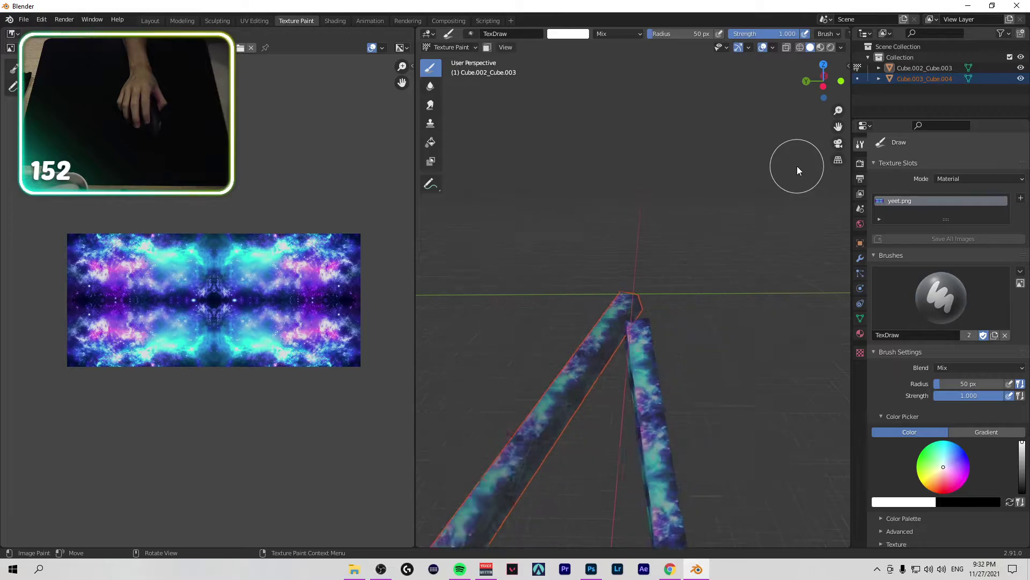
pyautogui.scroll(-5, 797, 166)
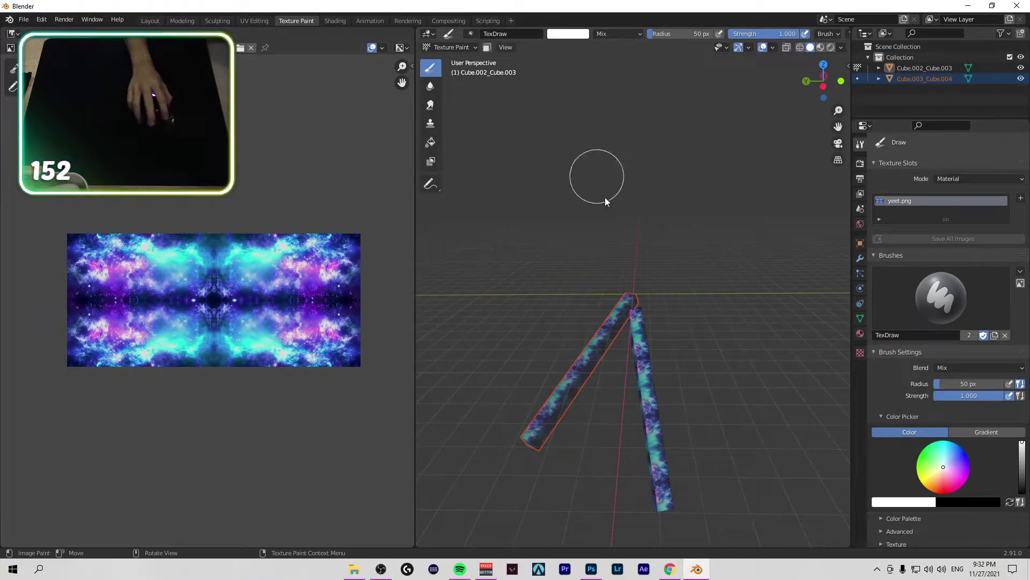
# Step: Put the beams in Edit Mode and set the image editor to Paint mode, showing the entire UV outline over yeet.png
pyautogui.click(441, 49)
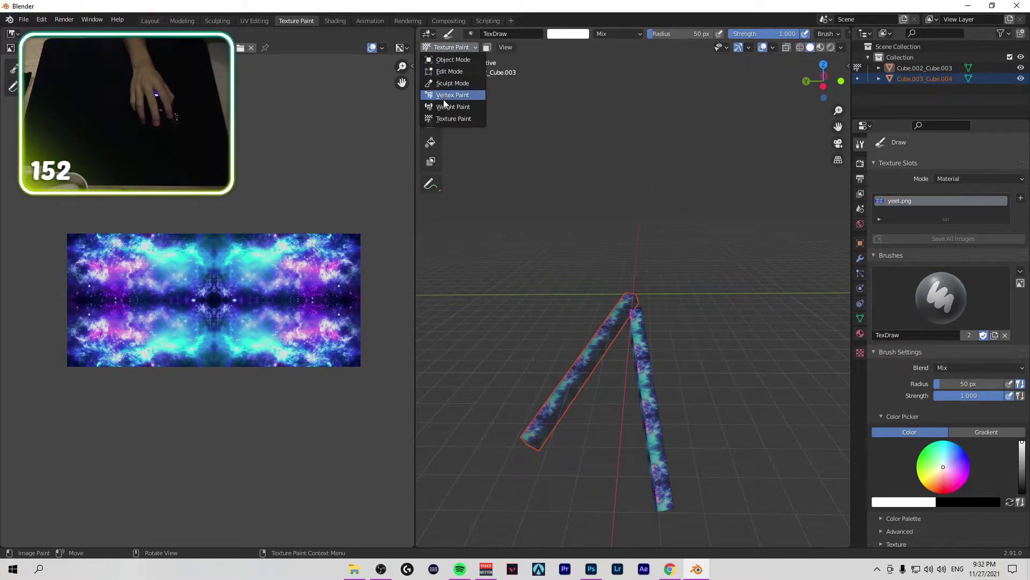
pyautogui.click(446, 65)
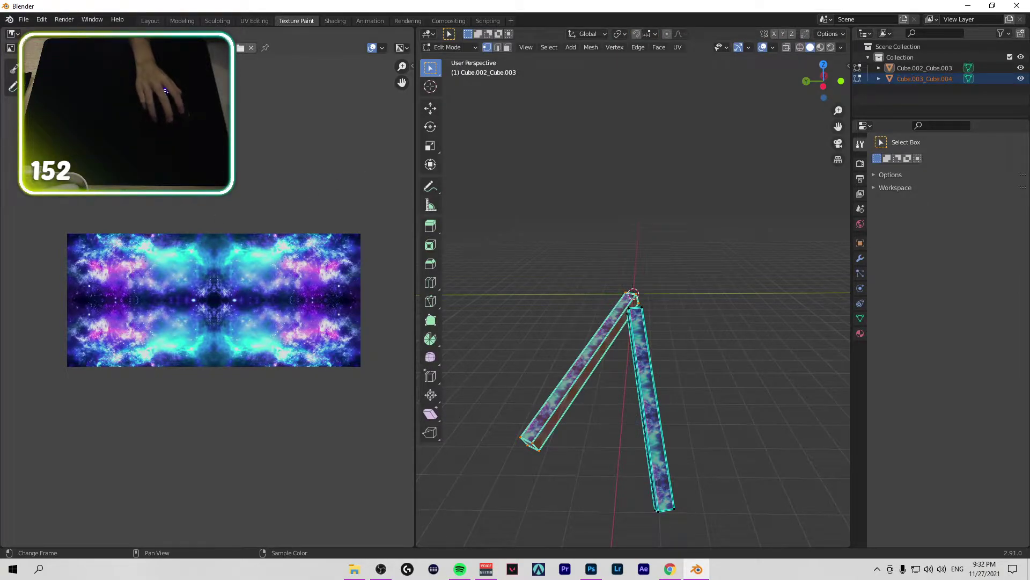
pyautogui.click(51, 33)
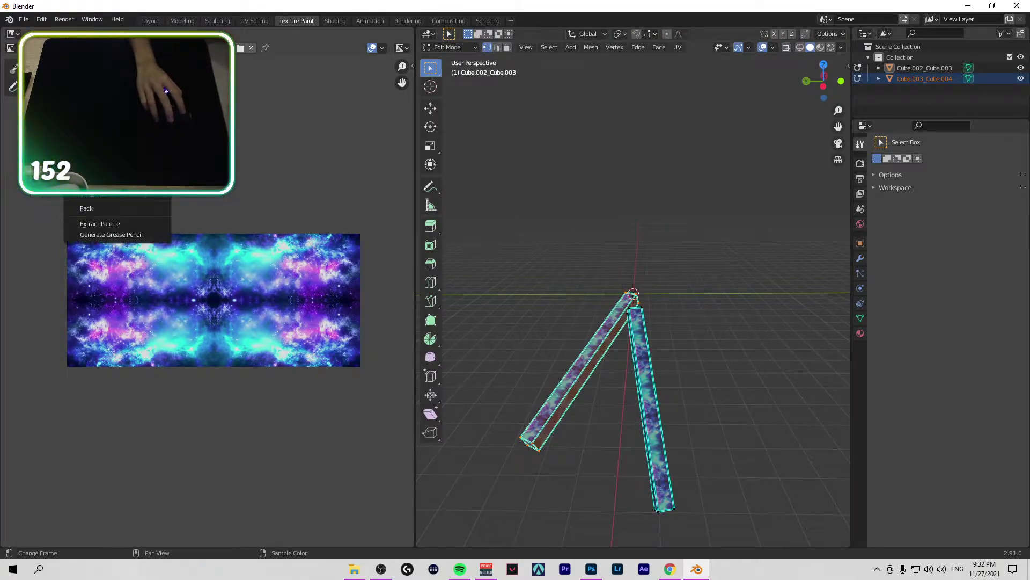
pyautogui.click(13, 60)
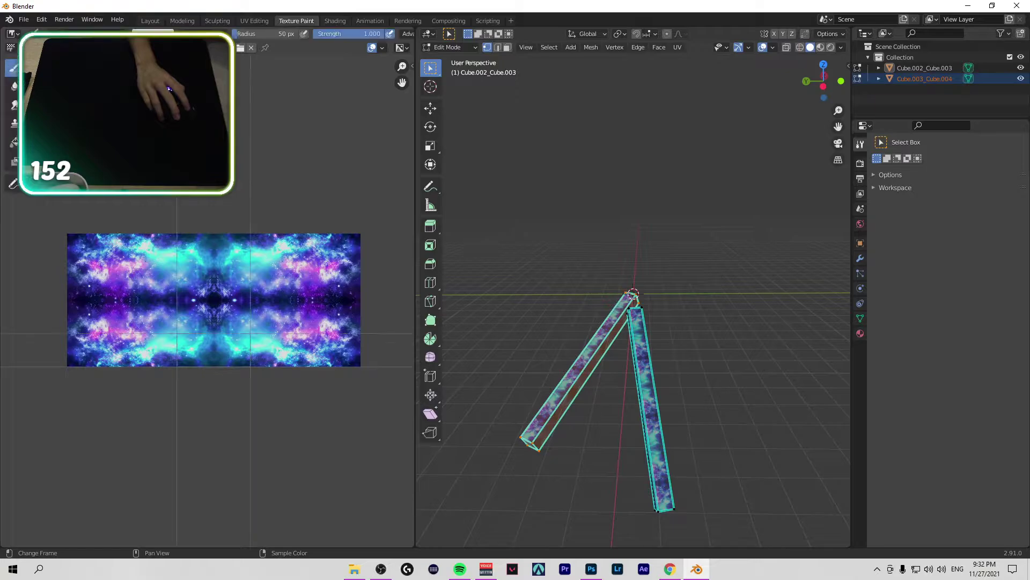
pyautogui.scroll(-8, 205, 205)
pyautogui.scroll(4, 205, 207)
pyautogui.scroll(-2, 205, 207)
pyautogui.scroll(-1, 205, 207)
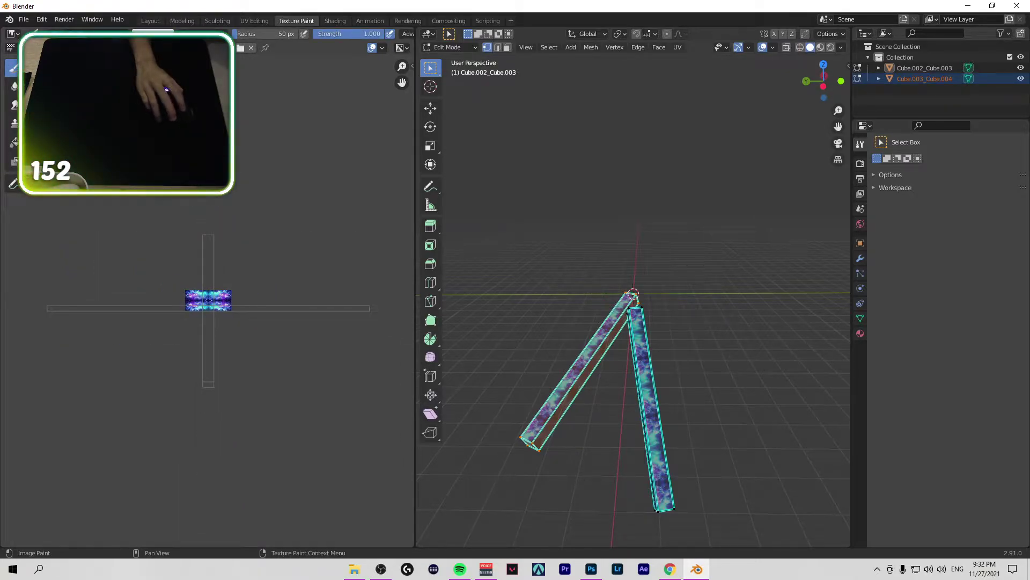
# Step: Change the image editor to a UV Editor for the selected beams
pyautogui.click(13, 47)
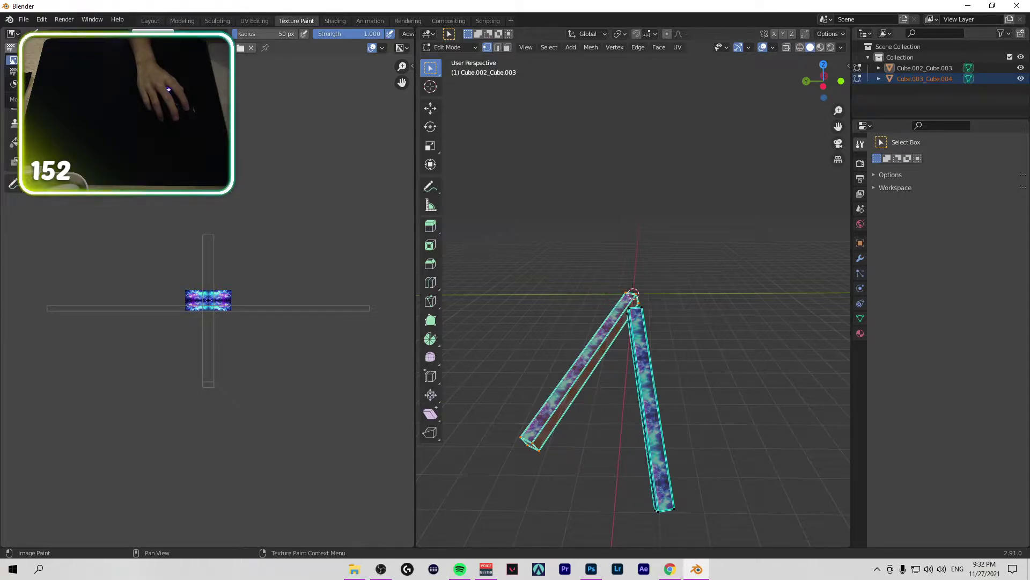
pyautogui.click(13, 60)
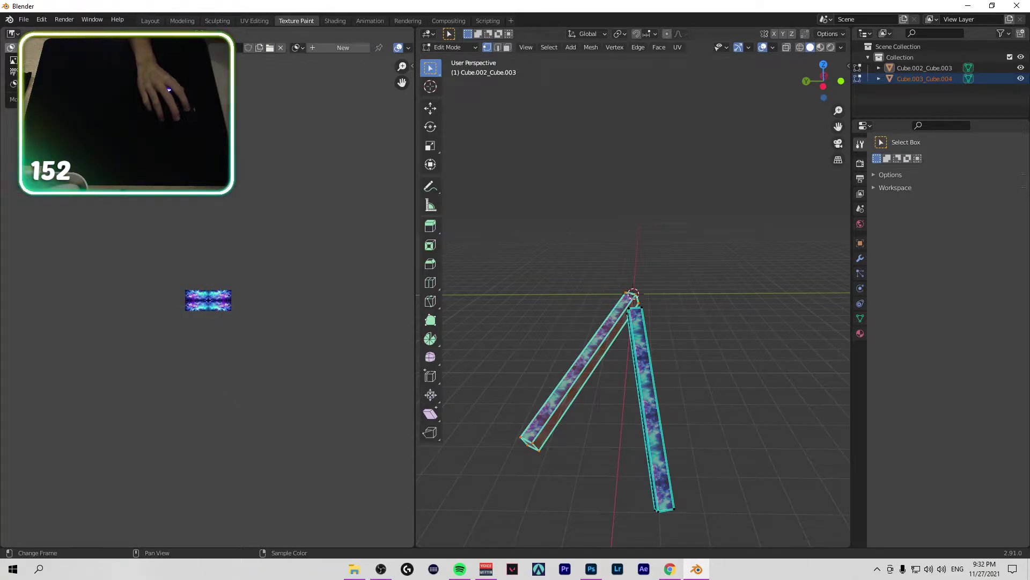
pyautogui.click(13, 72)
pyautogui.click(11, 33)
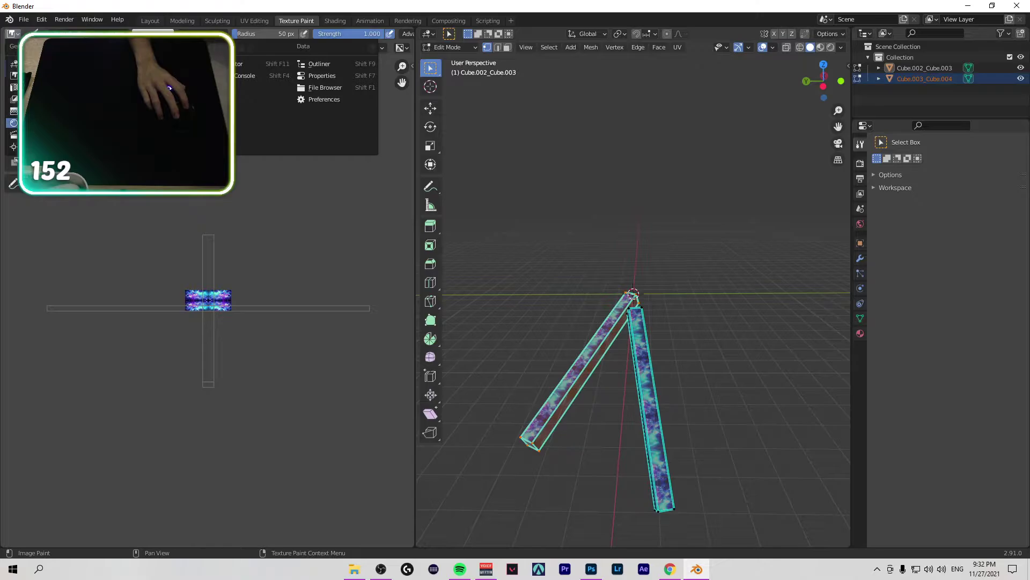
pyautogui.click(35, 87)
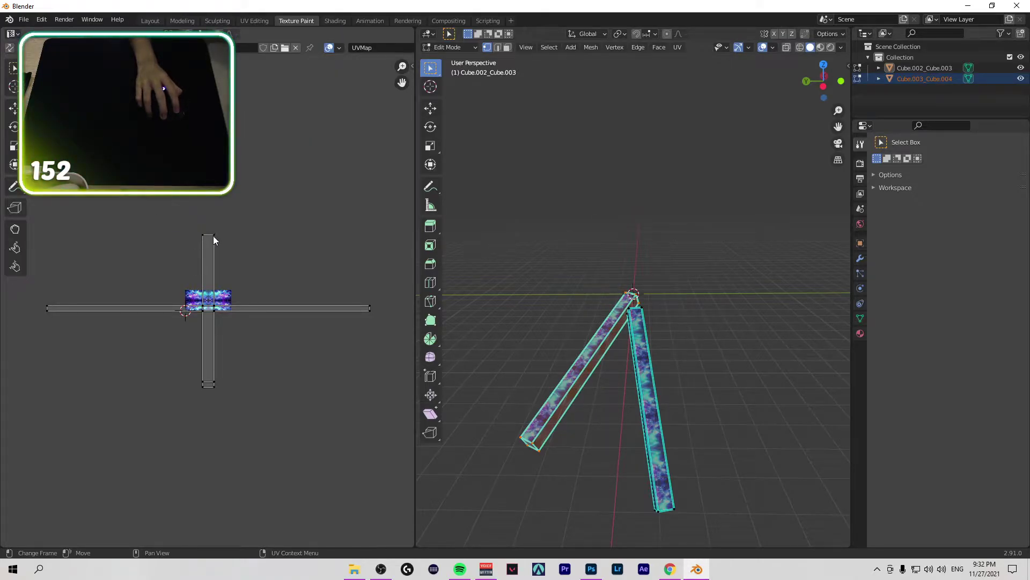
# Step: Activate the Grab UV sculpting tool and dismiss the screen-time notice
pyautogui.click(16, 248)
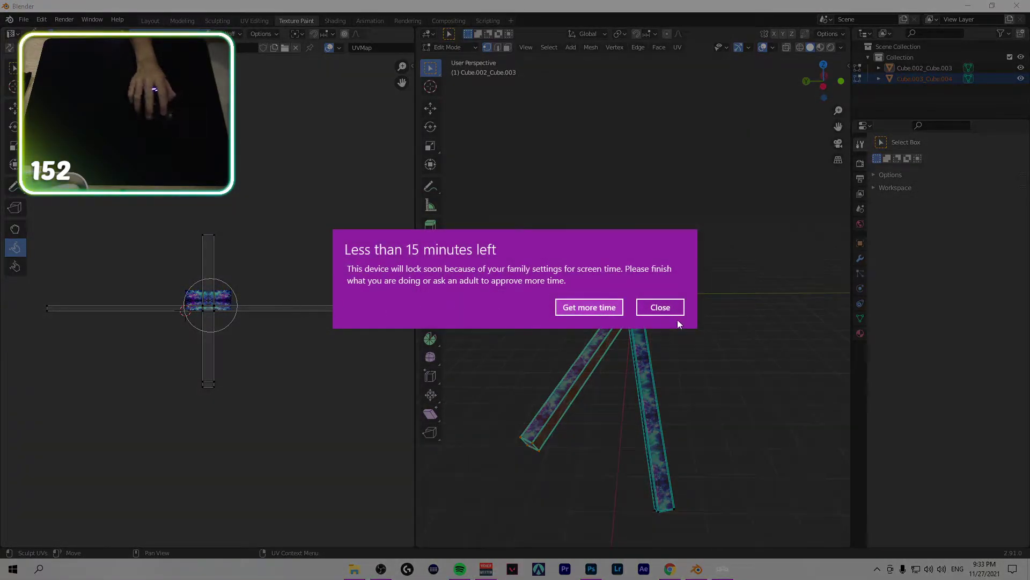
pyautogui.click(661, 308)
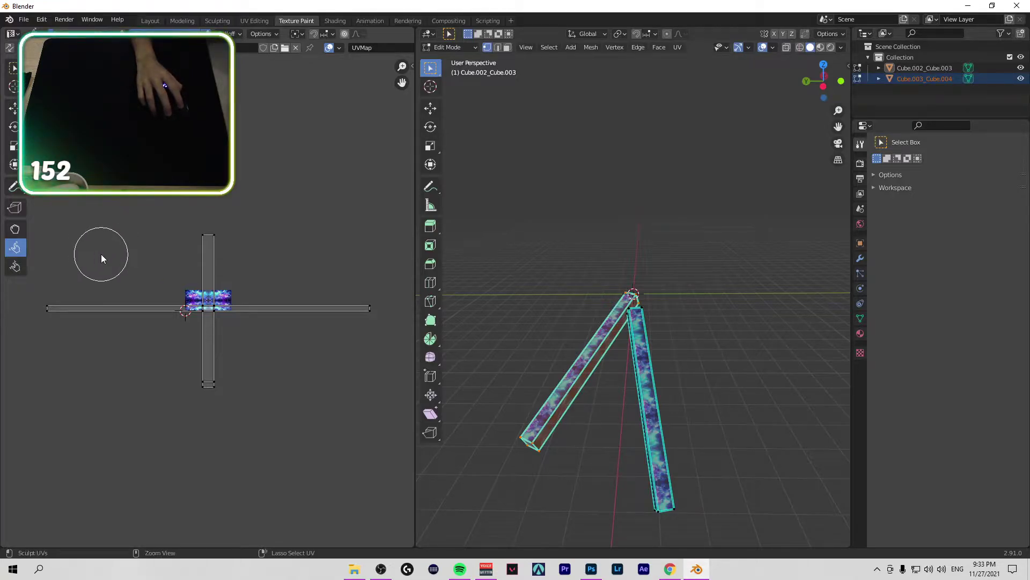
pyautogui.press('Tab')
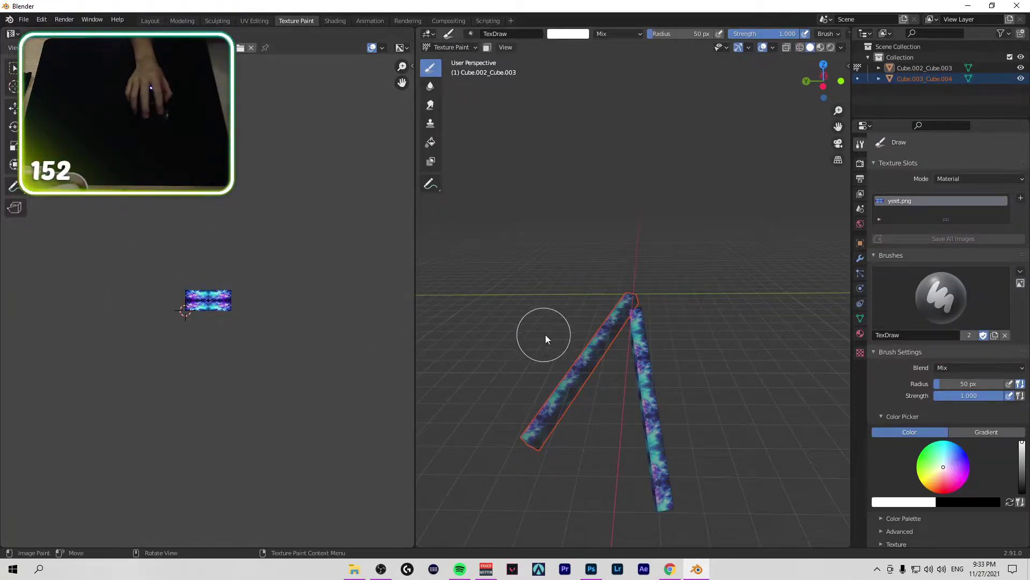
pyautogui.click(12, 34)
pyautogui.press('Escape')
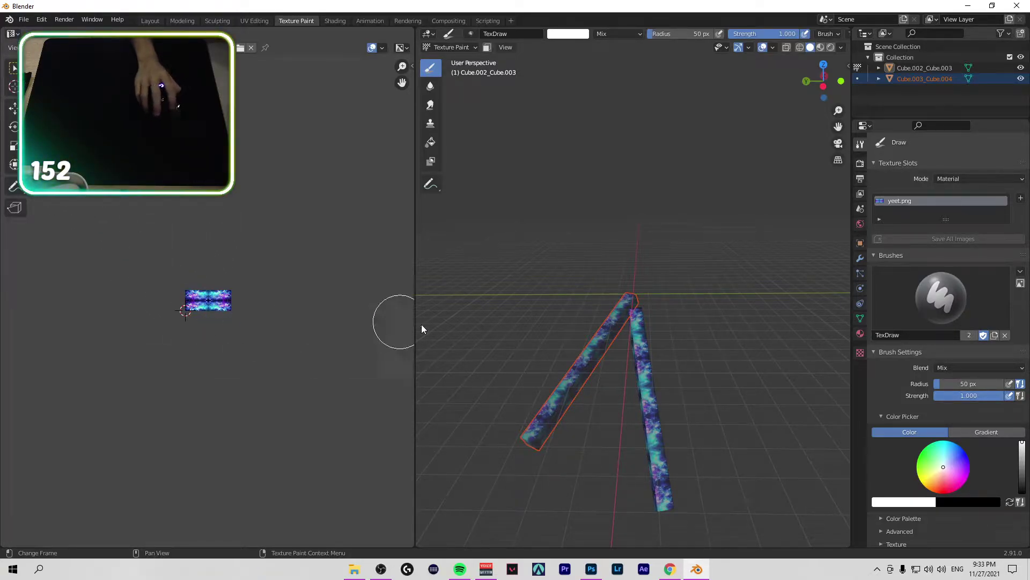
pyautogui.scroll(10, 279, 317)
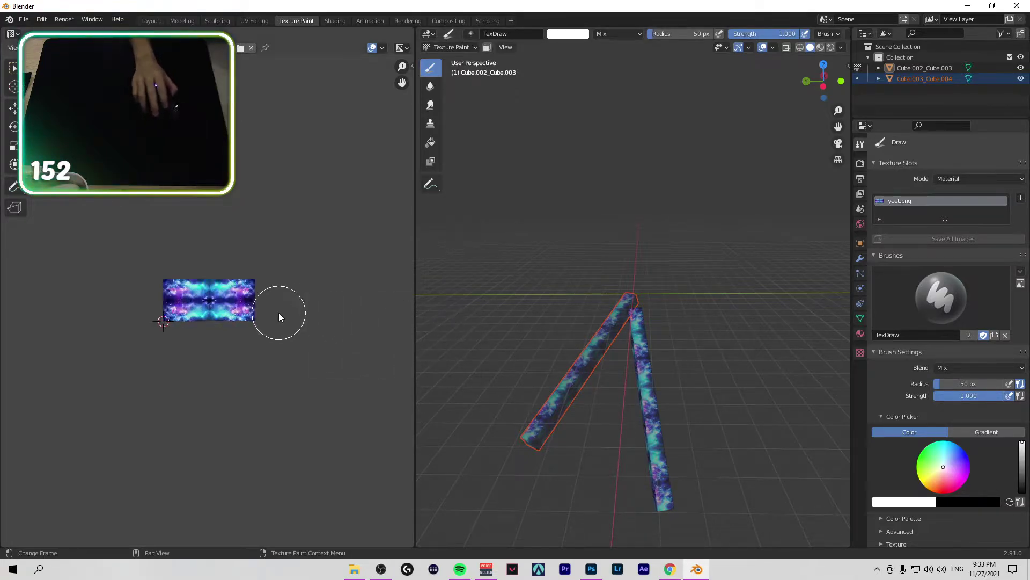
pyautogui.hotkey('ctrl', 'z')
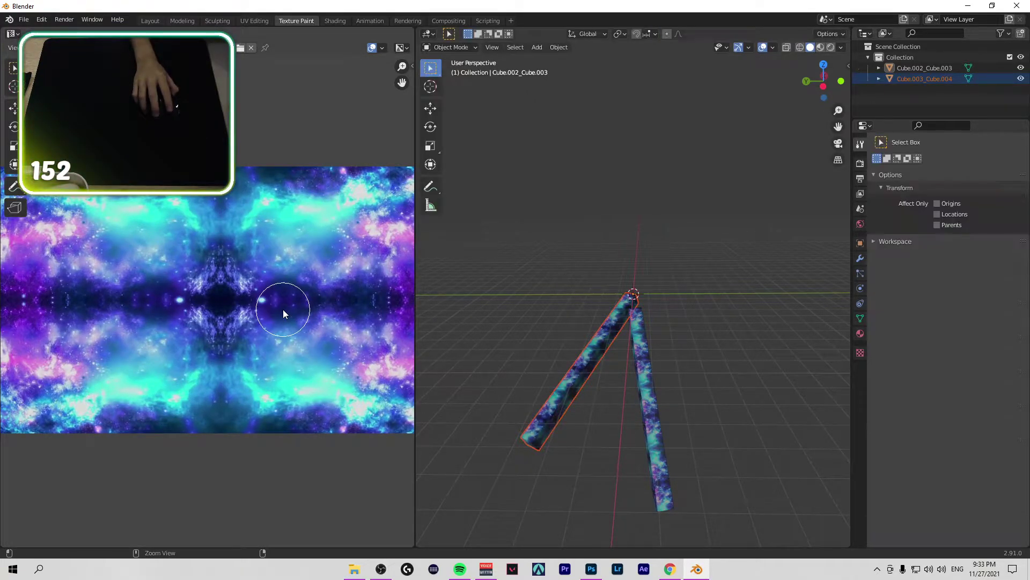
pyautogui.hotkey('ctrl', 'shift', 'z')
pyautogui.press('Tab')
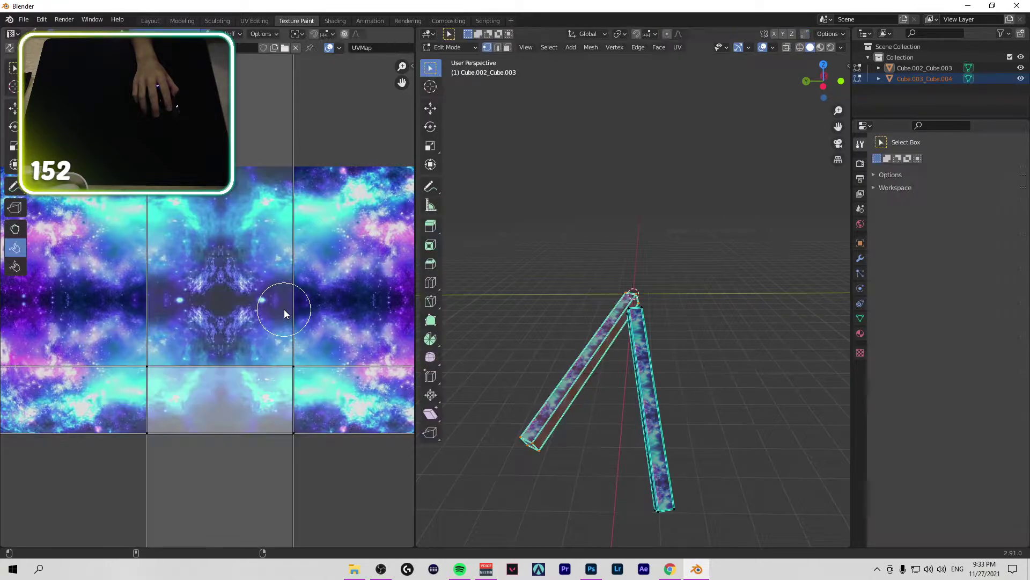
# Step: Select all UVs and use the Scale tool to narrow the cross layout horizontally and stretch it vertically over the galaxy image
pyautogui.scroll(-3, 284, 308)
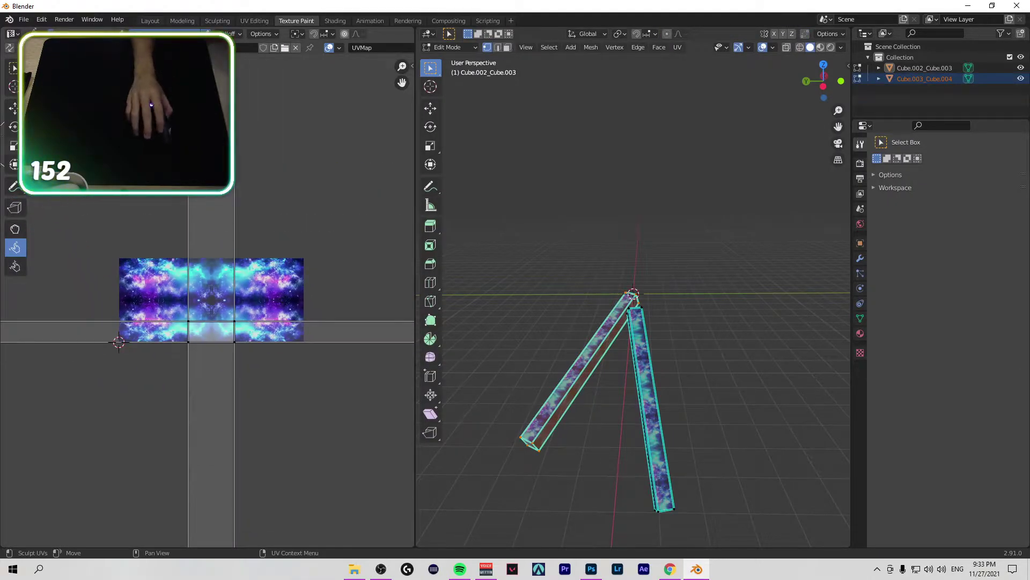
pyautogui.hotkey('shift', 'space')
pyautogui.press('s')
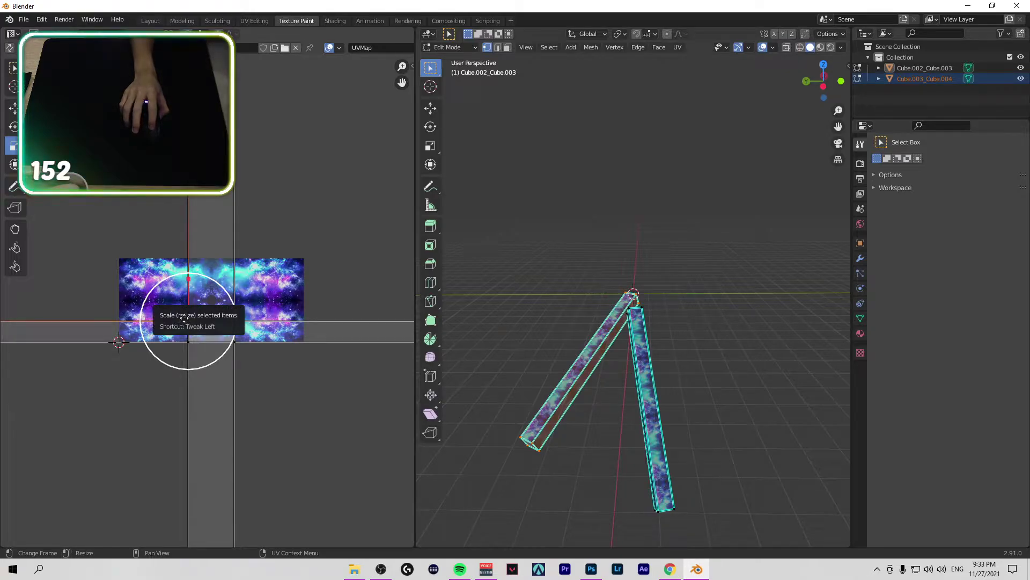
pyautogui.press('a')
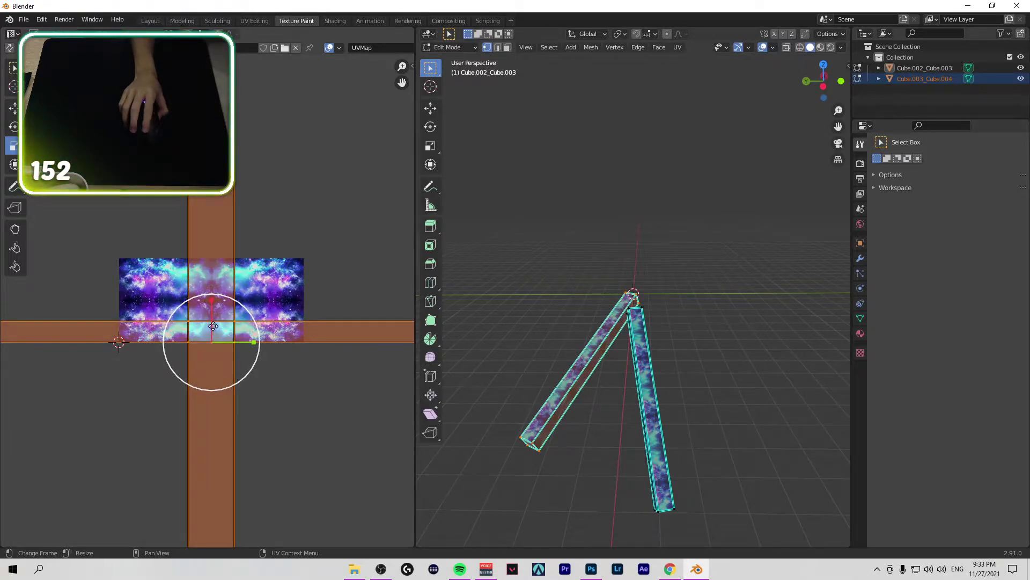
pyautogui.moveTo(253, 342); pyautogui.dragTo(223, 300)
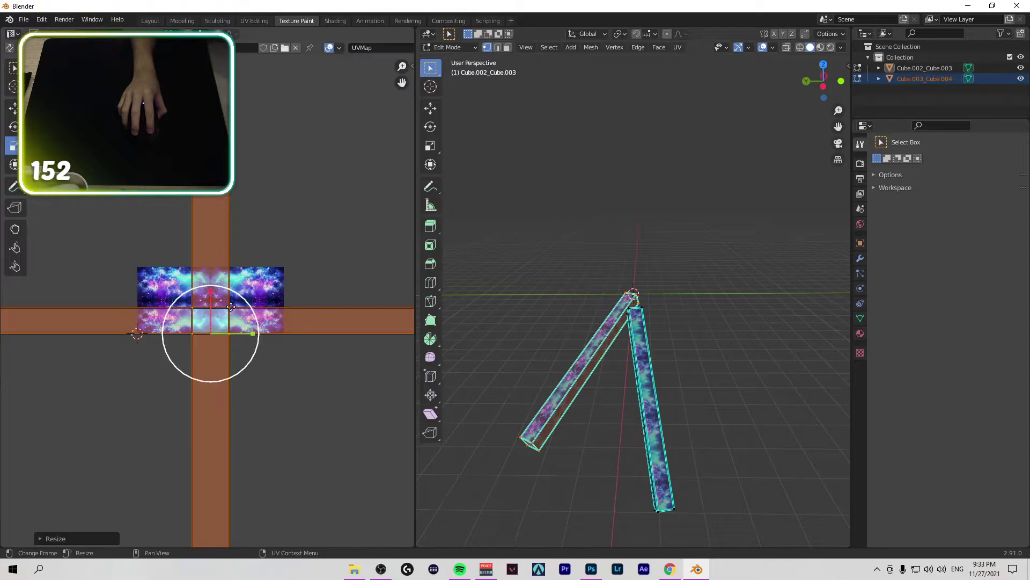
pyautogui.moveTo(220, 337); pyautogui.dragTo(223, 307)
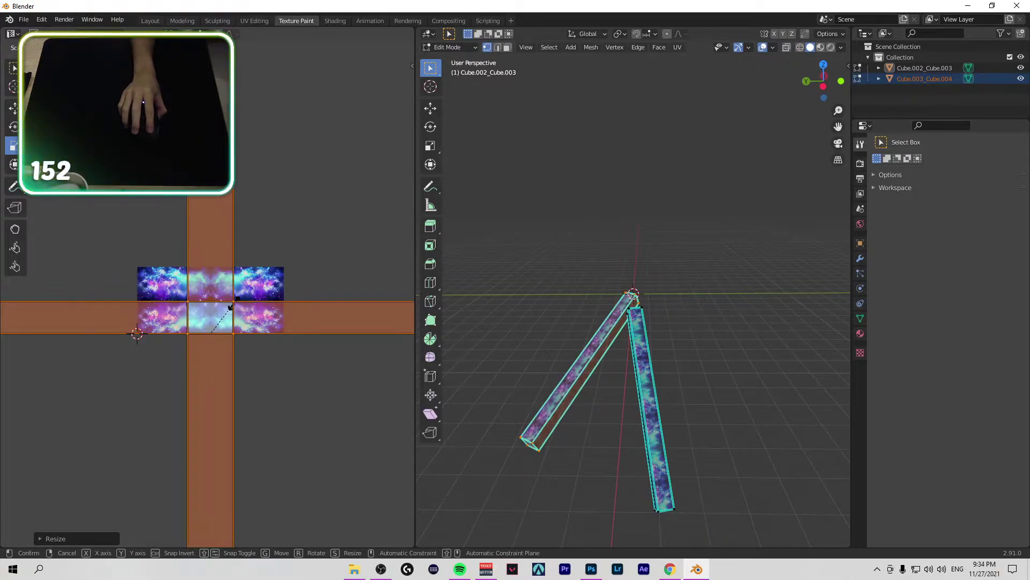
pyautogui.moveTo(235, 297); pyautogui.dragTo(244, 327)
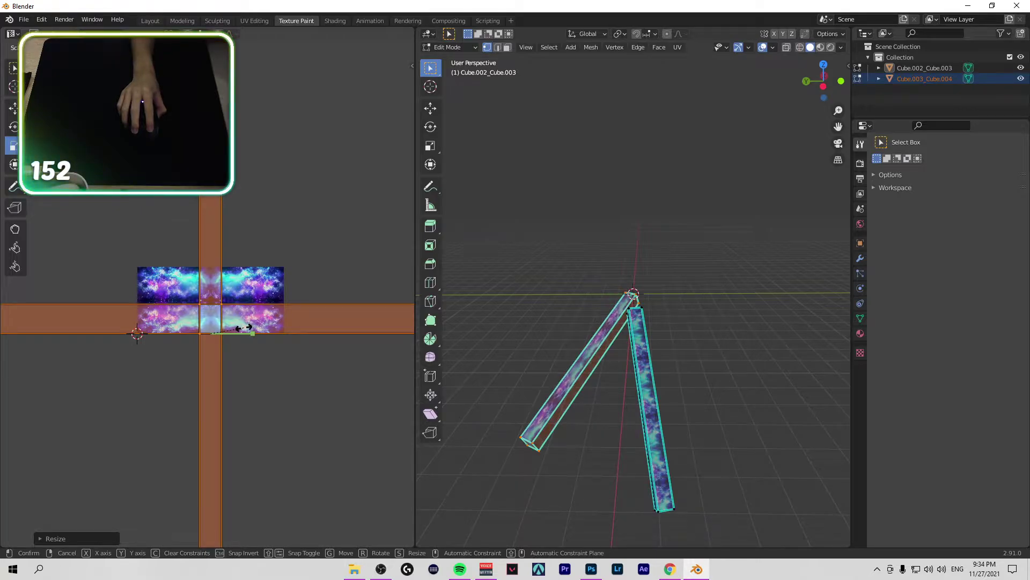
pyautogui.click(244, 328)
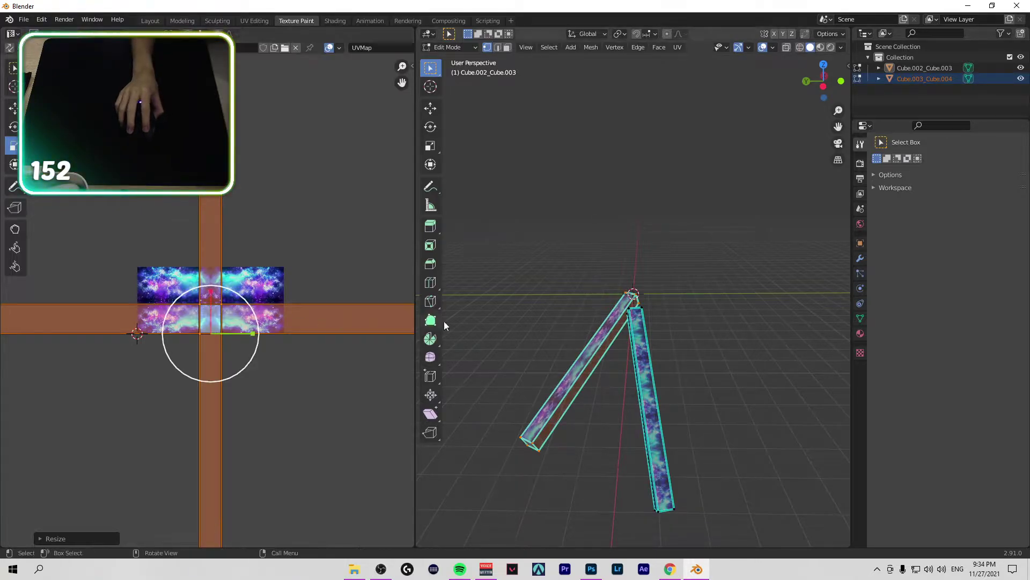
pyautogui.scroll(4, 676, 329)
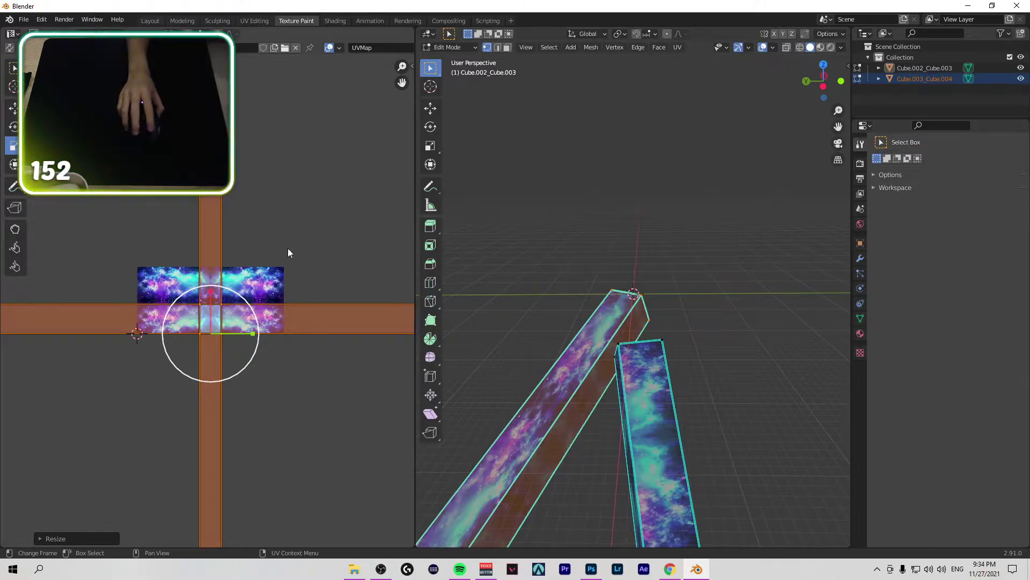
pyautogui.scroll(-6, 290, 249)
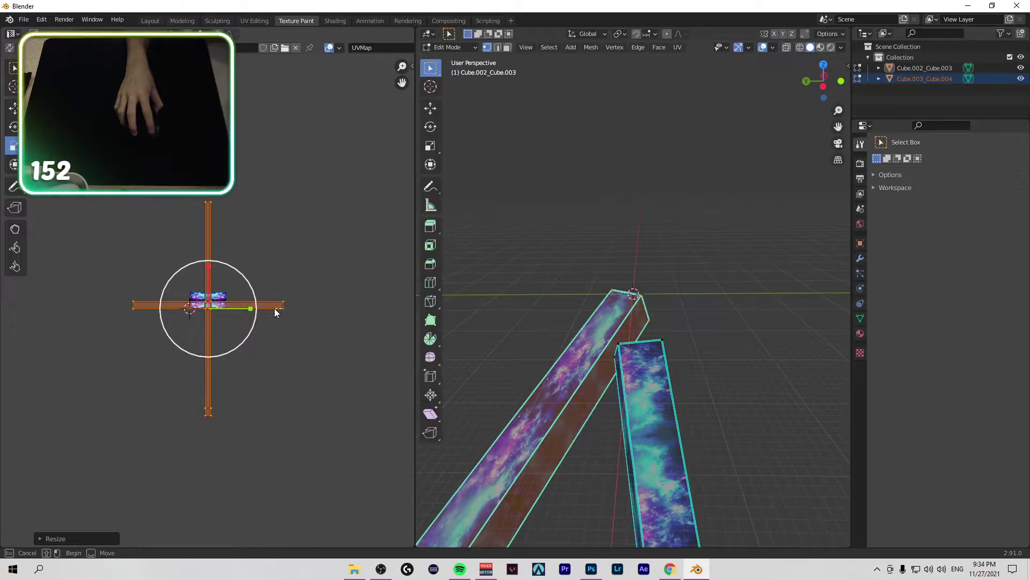
# Step: Undo the recent scaling of the beam's cross-shaped UV layout over the galaxy image
pyautogui.scroll(4, 280, 310)
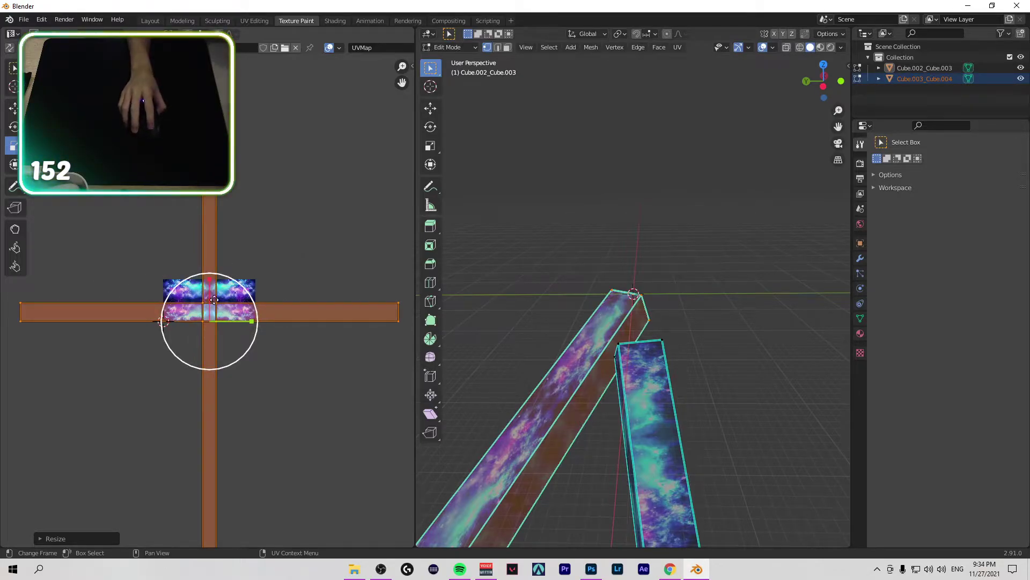
pyautogui.press('space')
pyautogui.hotkey('ctrl', 'z')
pyautogui.hotkey('ctrl', 'z')
pyautogui.hotkey('ctrl', 'z')
# Step: Try to scale the UV cross down so its horizontal arm spans the width of the galaxy image
pyautogui.press('g')
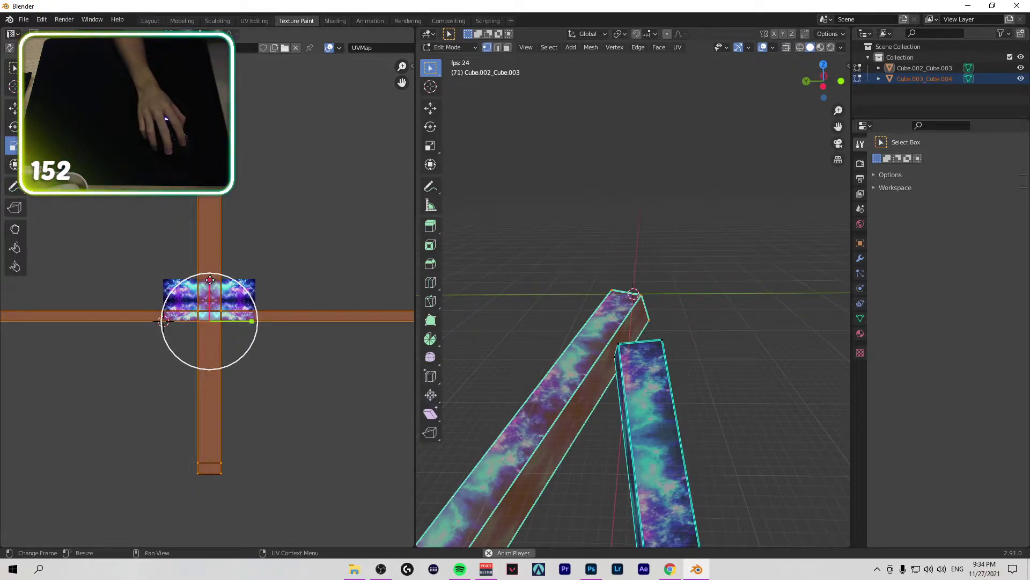
pyautogui.press('g')
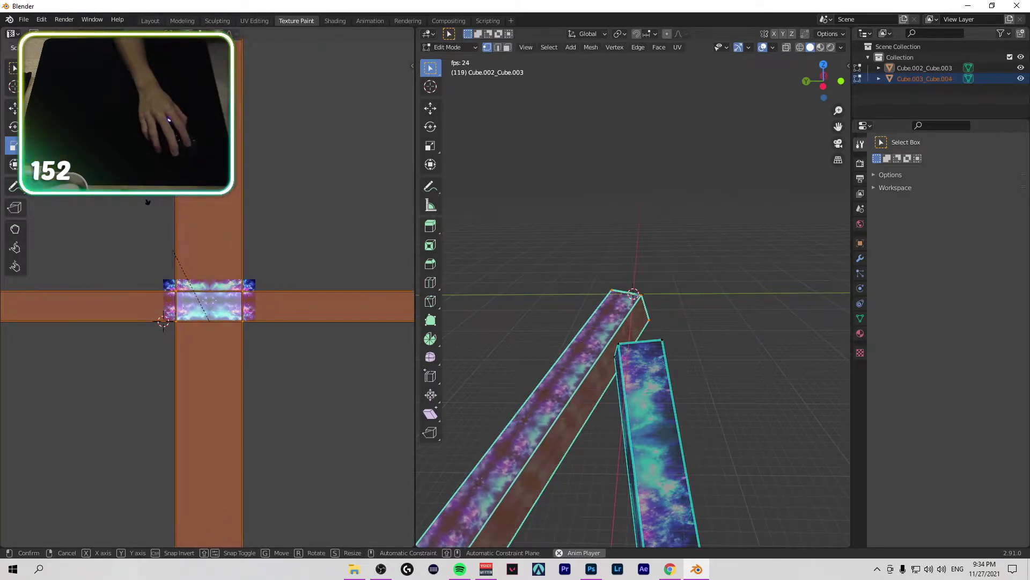
pyautogui.press('s')
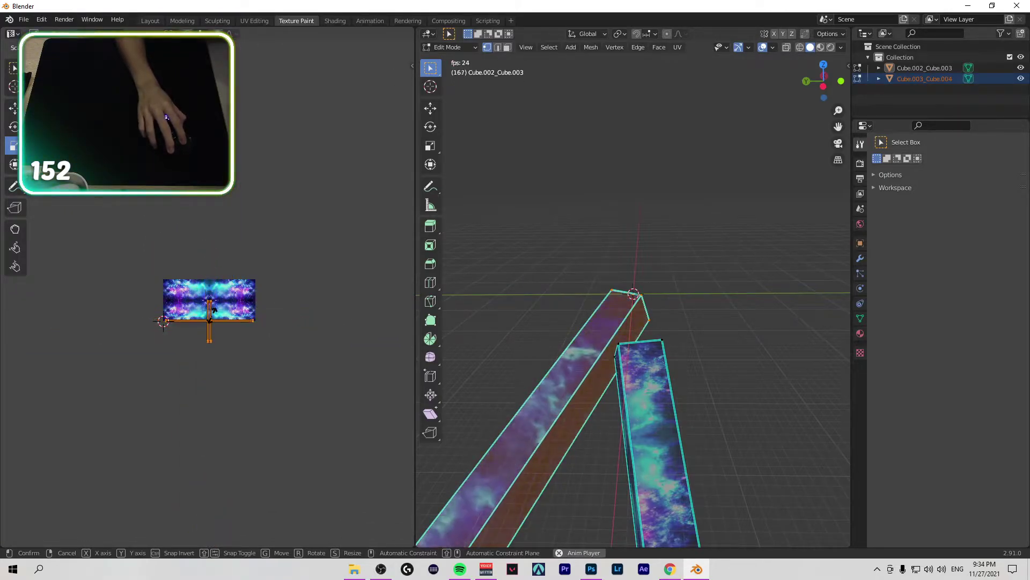
pyautogui.click(163, 321)
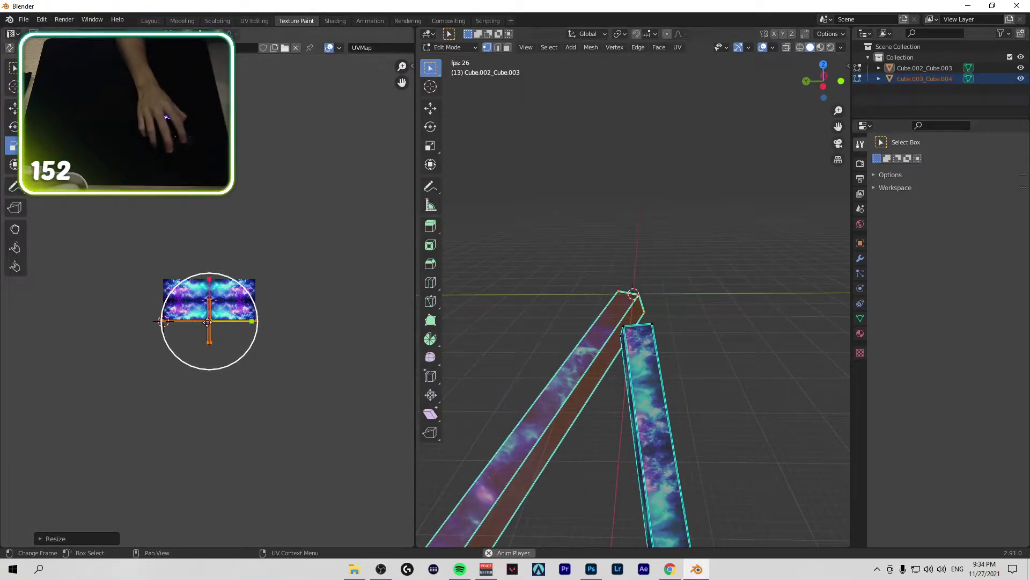
pyautogui.moveTo(210, 320); pyautogui.dragTo(216, 373)
pyautogui.scroll(6, 216, 313)
pyautogui.press('s')
pyautogui.press('x')
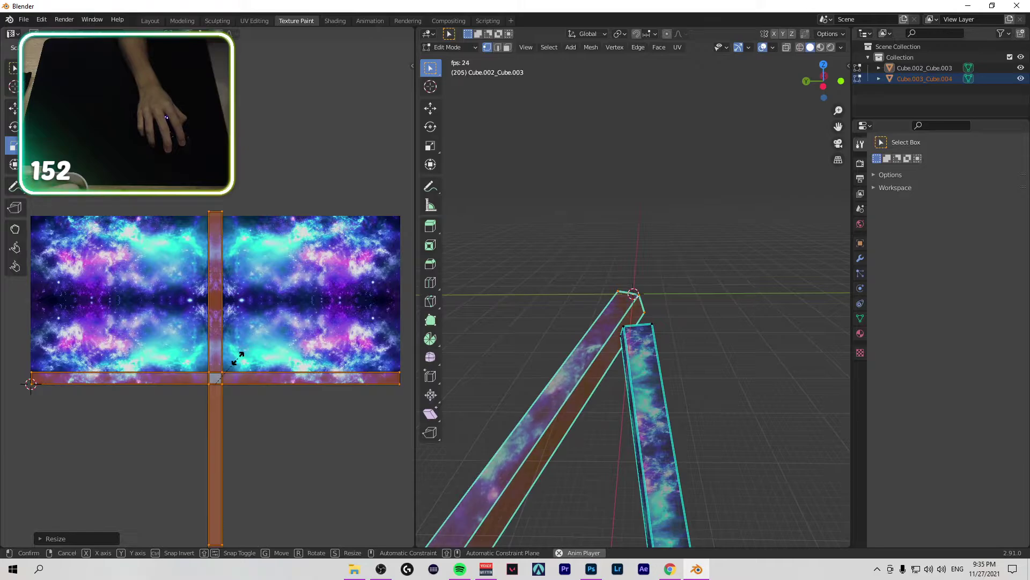
pyautogui.click(238, 358)
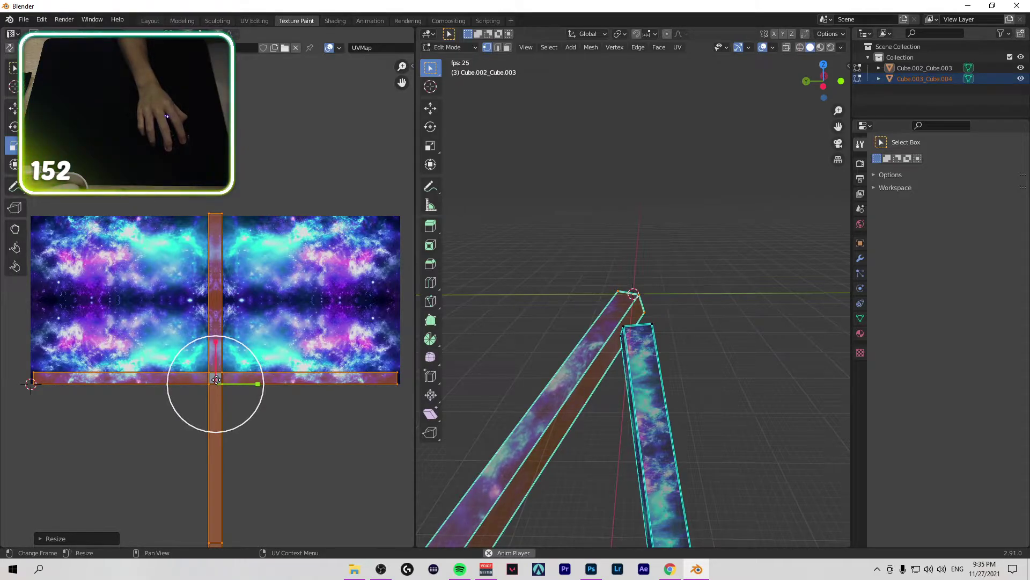
pyautogui.moveTo(217, 381); pyautogui.dragTo(207, 377)
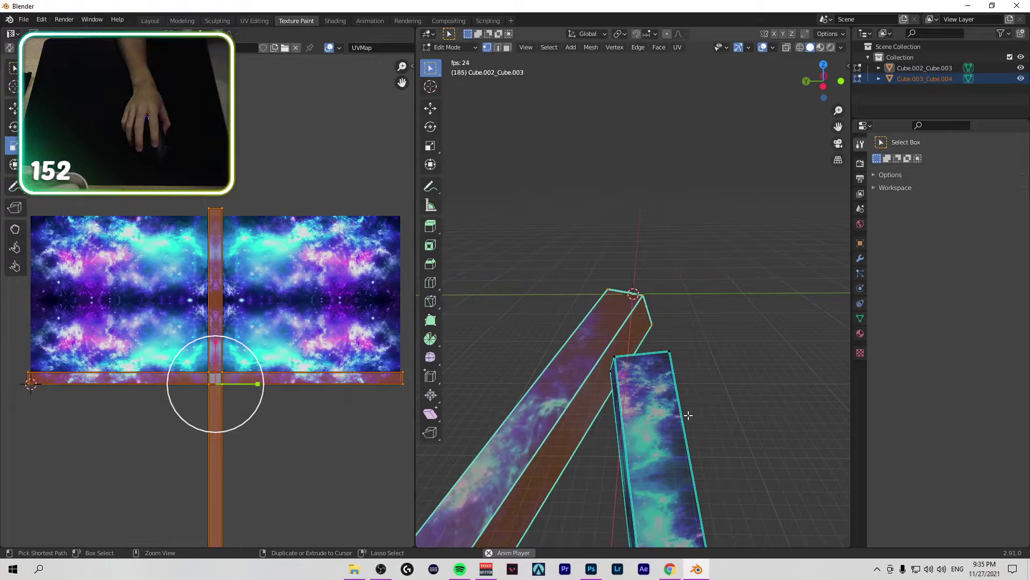
# Step: Undo the UV cross downscaling and deselect the beam geometry in the 3D view
pyautogui.hotkey('ctrl', 'z')
pyautogui.hotkey('ctrl', 'z')
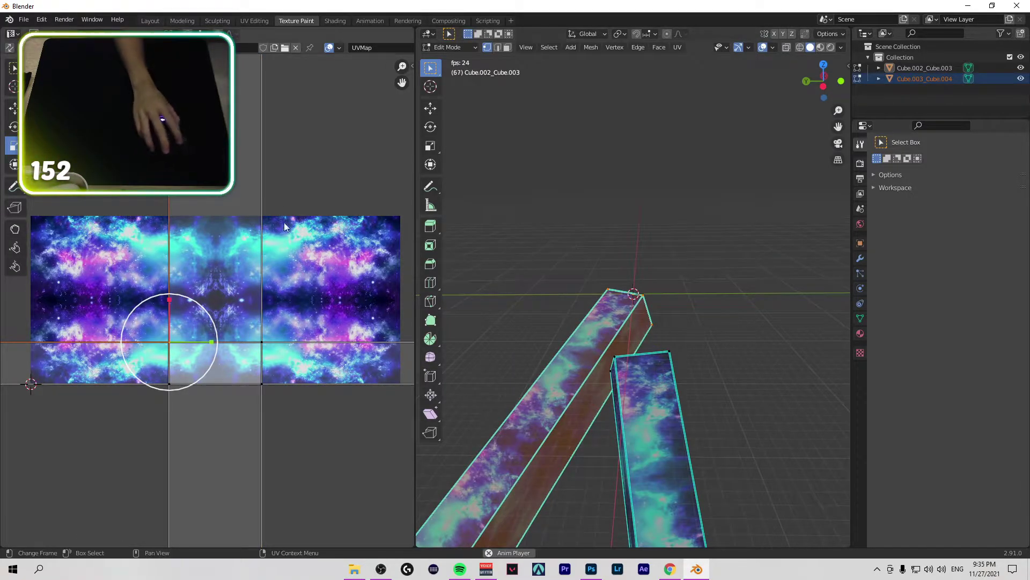
pyautogui.scroll(-3, 314, 191)
pyautogui.scroll(-2, 314, 193)
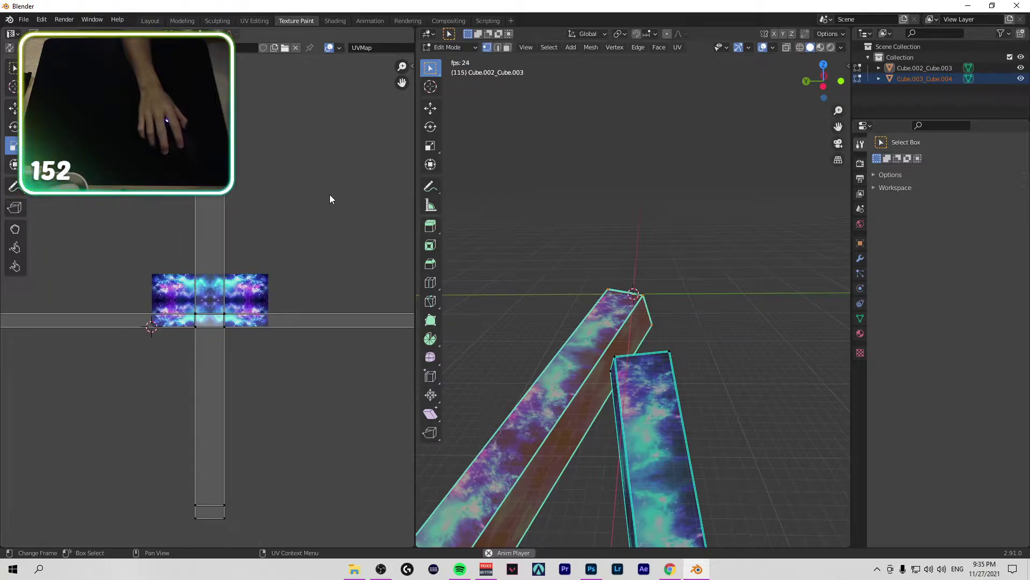
pyautogui.click(675, 300)
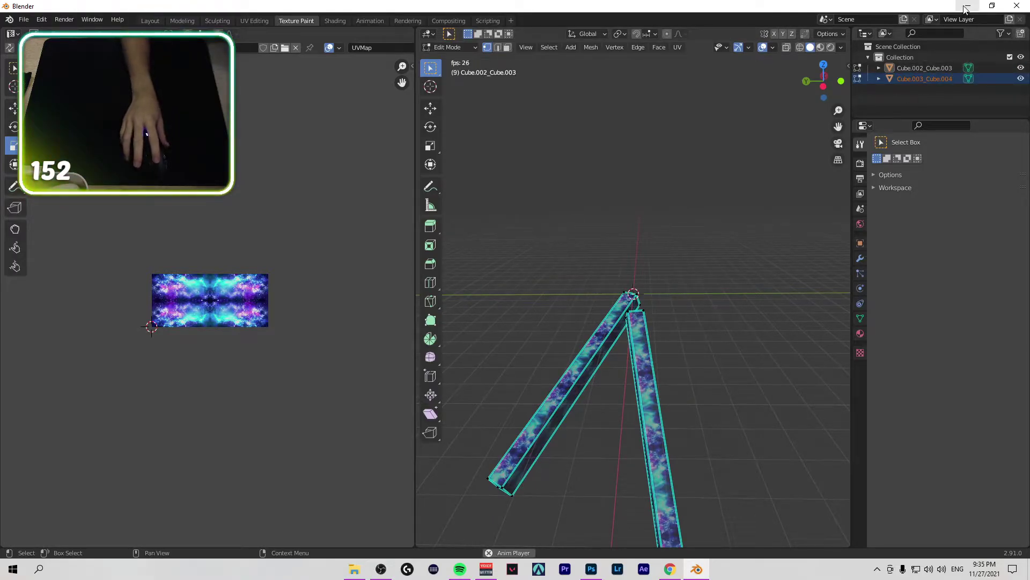
# Step: Save the Blender project to the Desktop as "hands blender"
pyautogui.hotkey('ctrl', 's')
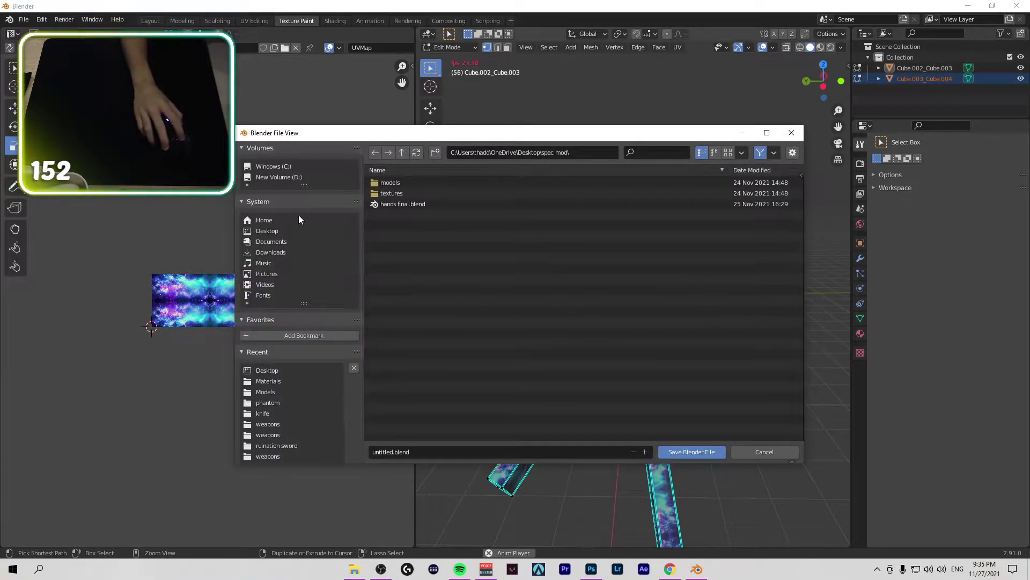
pyautogui.click(301, 230)
pyautogui.click(426, 449)
pyautogui.write('hand')
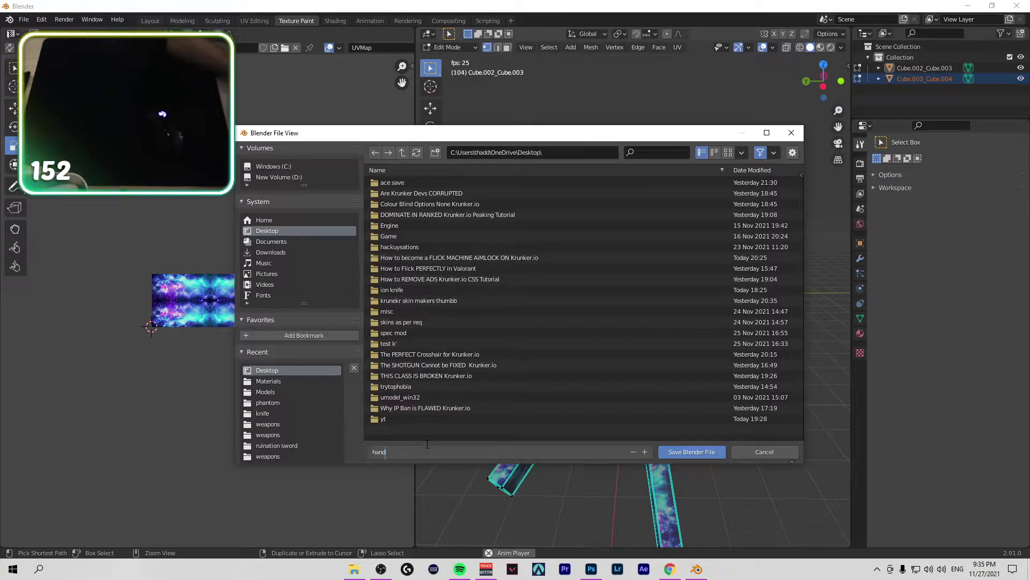
pyautogui.write('s blender')
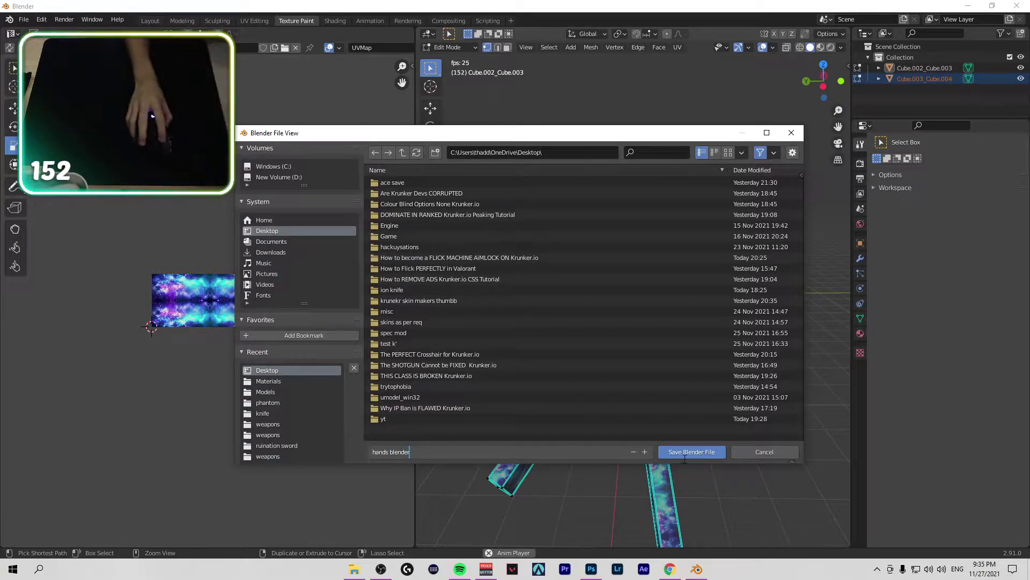
pyautogui.press('Return')
# Step: Switch to Chrome and open the bookmarked Twitch stream manager in the empty tab
pyautogui.click(670, 570)
pyautogui.click(354, 42)
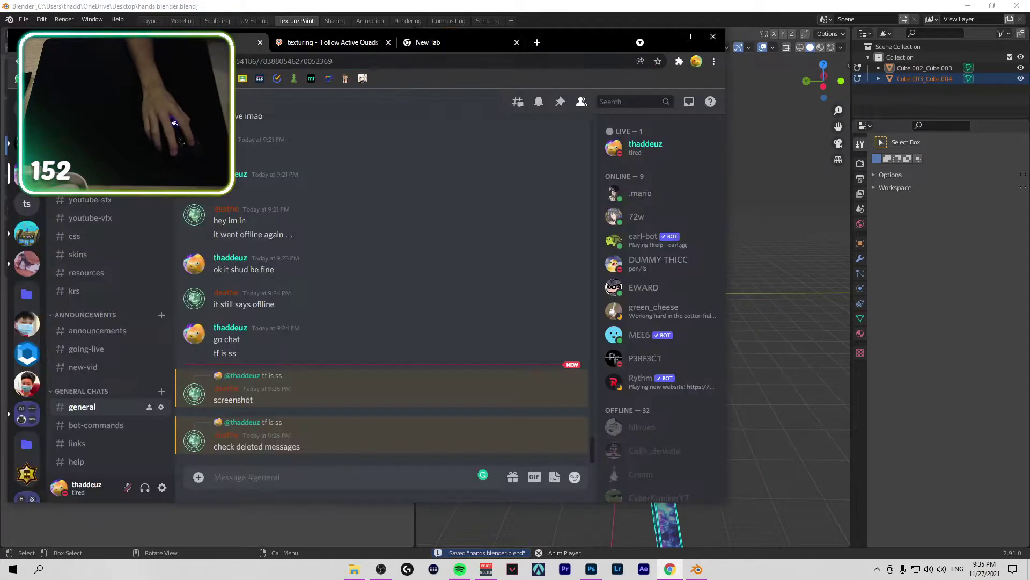
pyautogui.hotkey('ctrl', 'Tab')
pyautogui.click(266, 79)
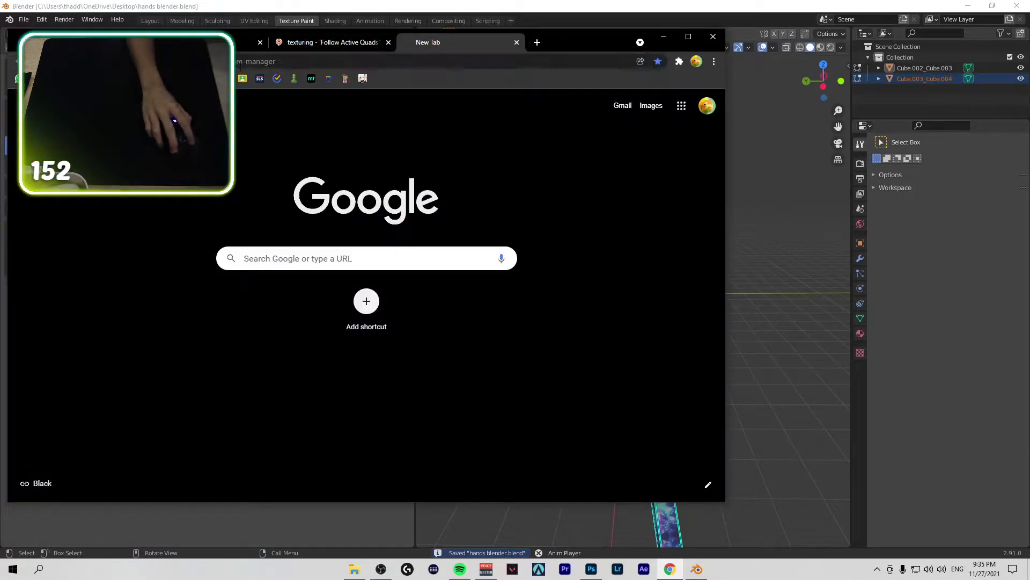
# Step: Minimize Blender to show the desktop
pyautogui.click(924, 5)
pyautogui.click(968, 5)
pyautogui.rightClick(586, 296)
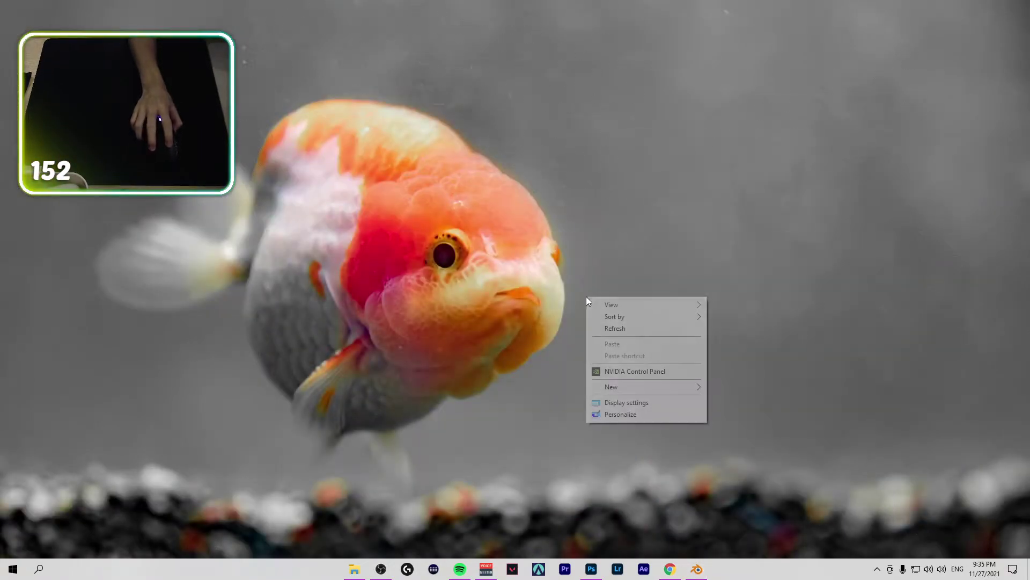
pyautogui.click(607, 378)
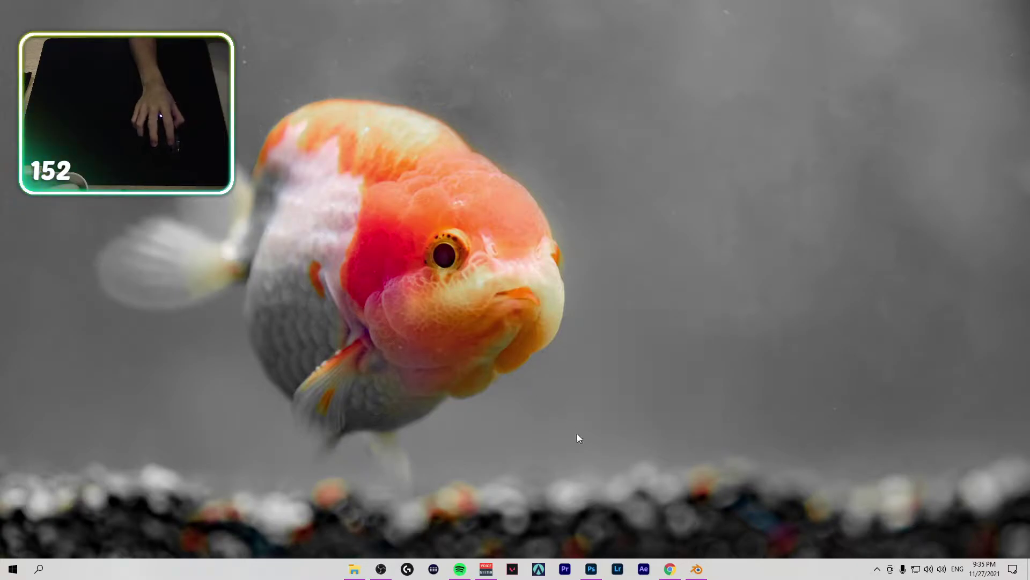
# Step: Return to Chrome, check the live status on the Twitch channel page with a reload, and reopen the stream manager
pyautogui.click(672, 570)
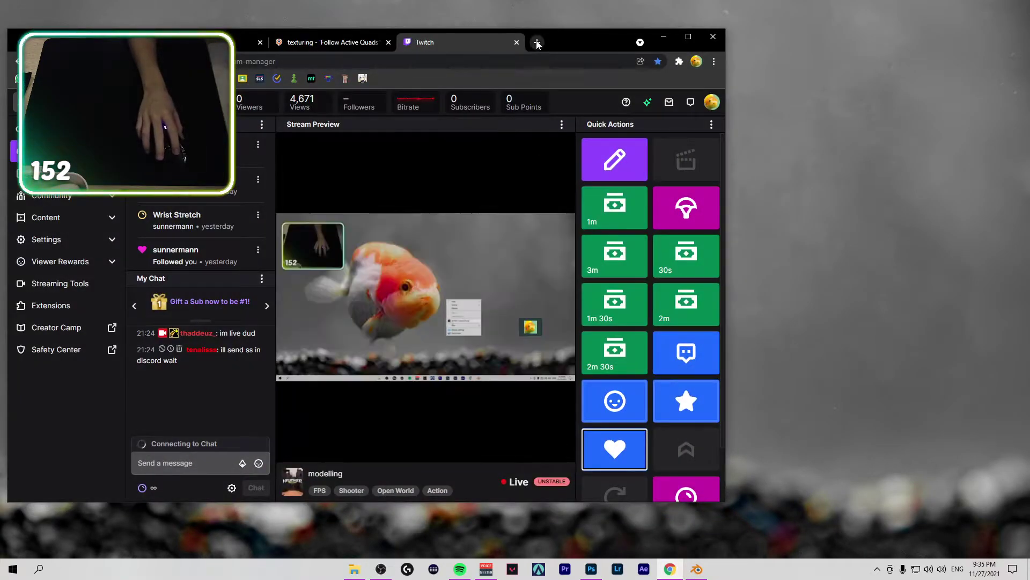
pyautogui.click(17, 61)
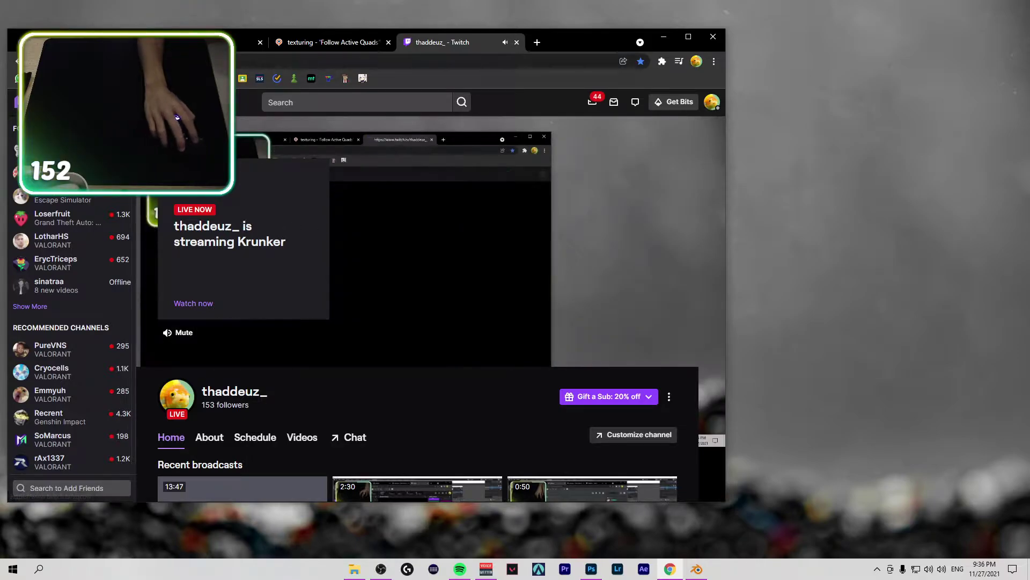
pyautogui.press('F5')
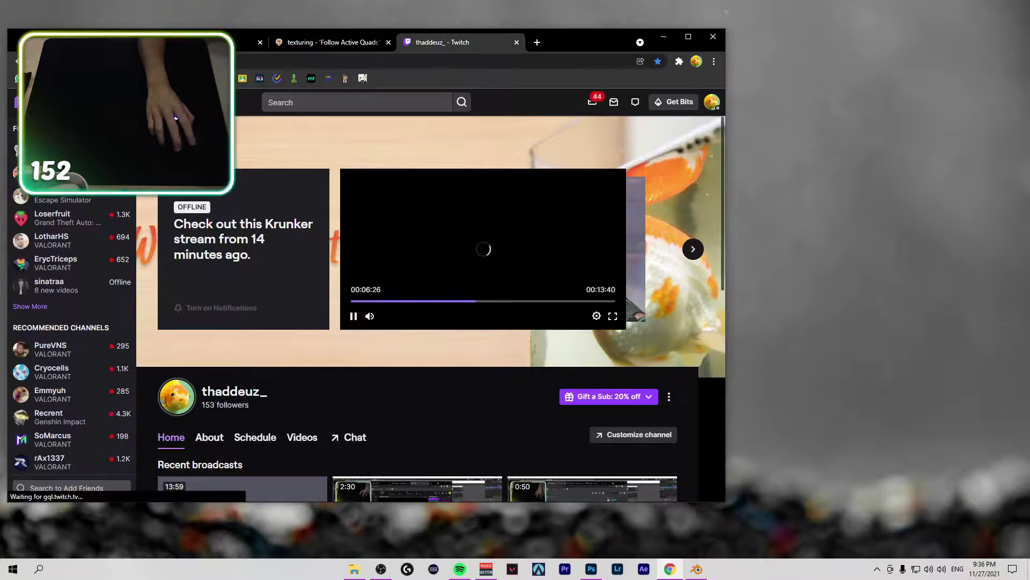
pyautogui.click(16, 61)
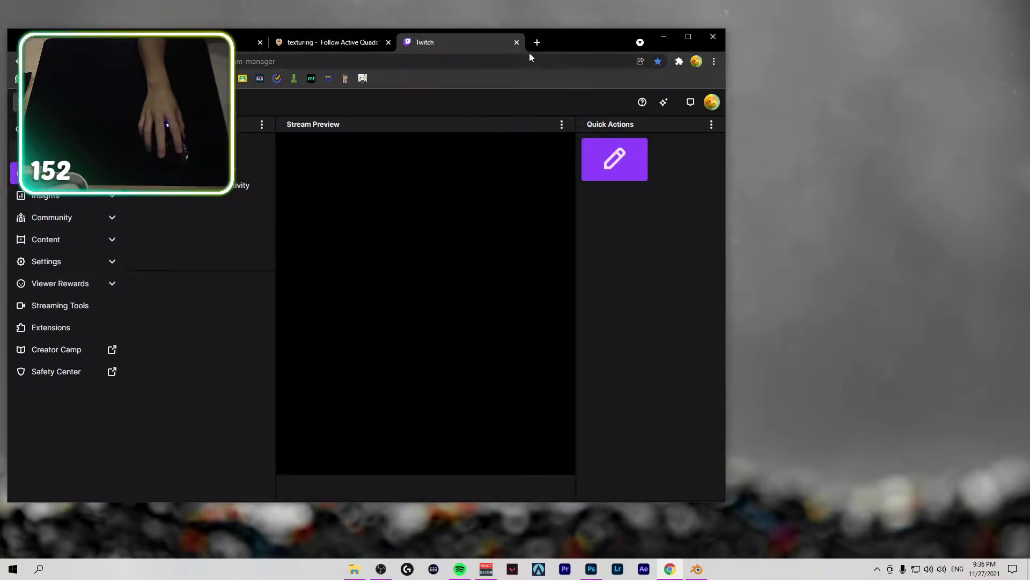
# Step: Search Google for "twitch live not showing on discord" in a new tab and shorten the query to "twitch live not showing"
pyautogui.click(537, 43)
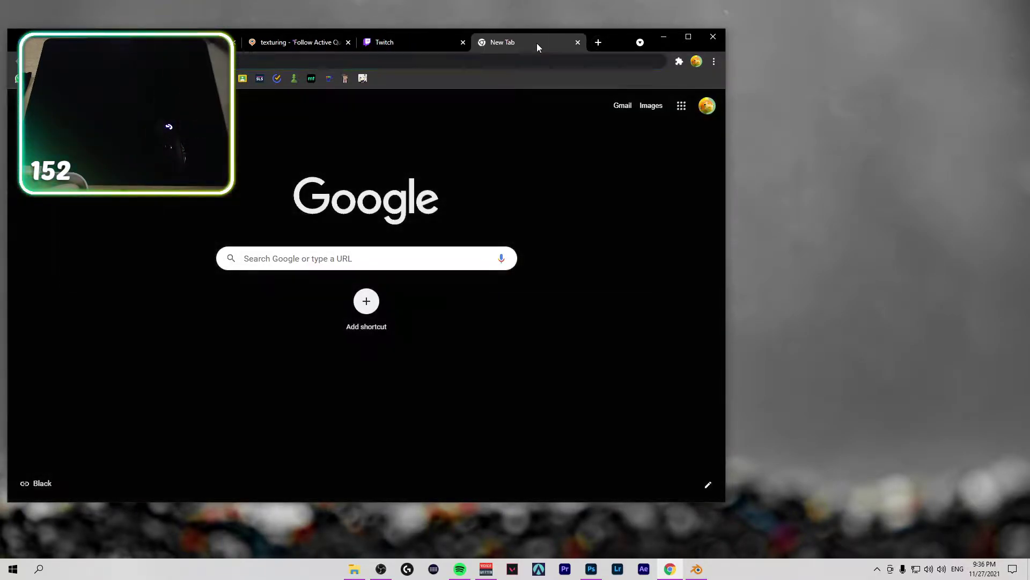
pyautogui.write('twitch live not')
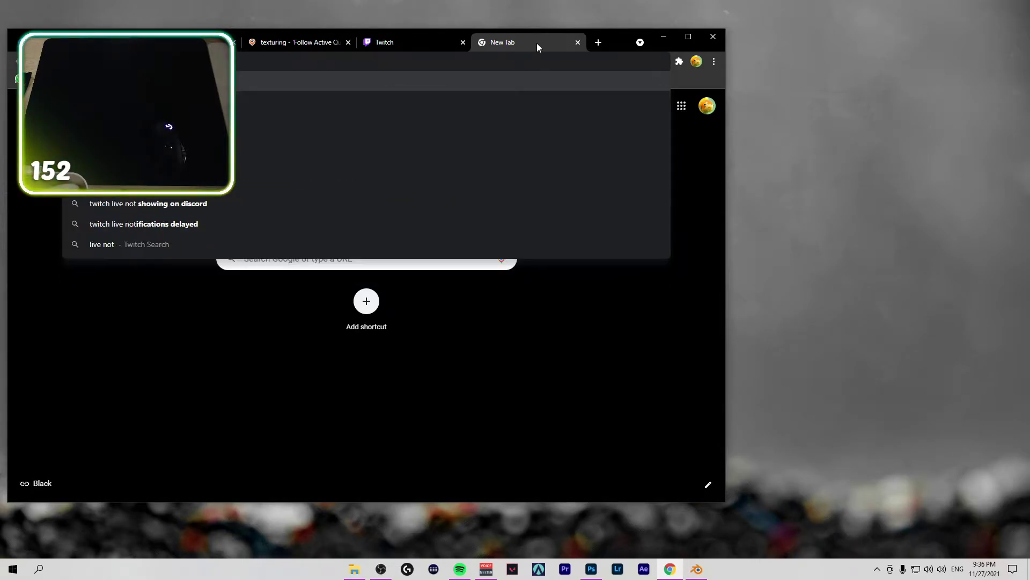
pyautogui.write(' showing')
pyautogui.press('Down')
pyautogui.press('Return')
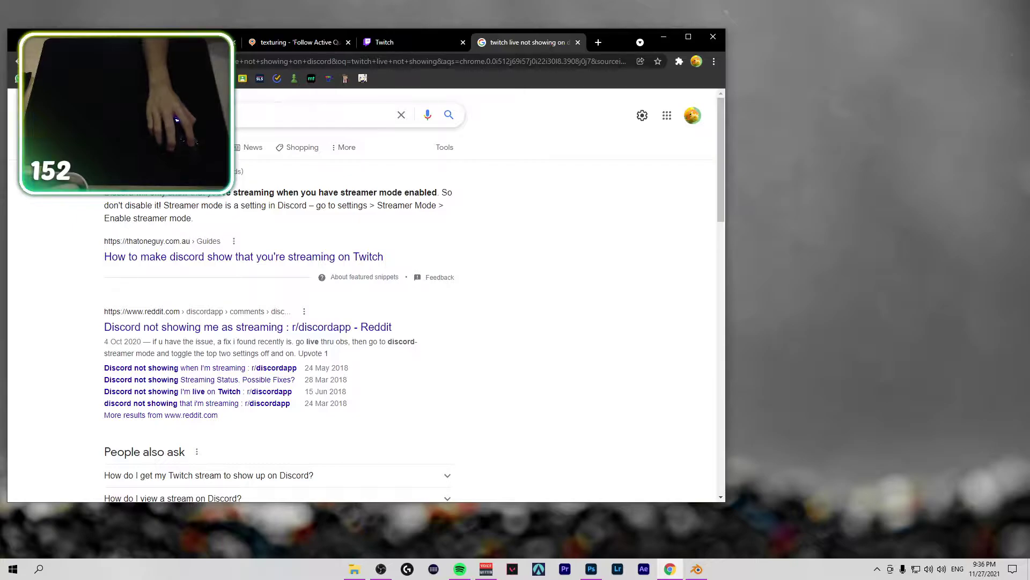
pyautogui.click(161, 115)
pyautogui.click(567, 152)
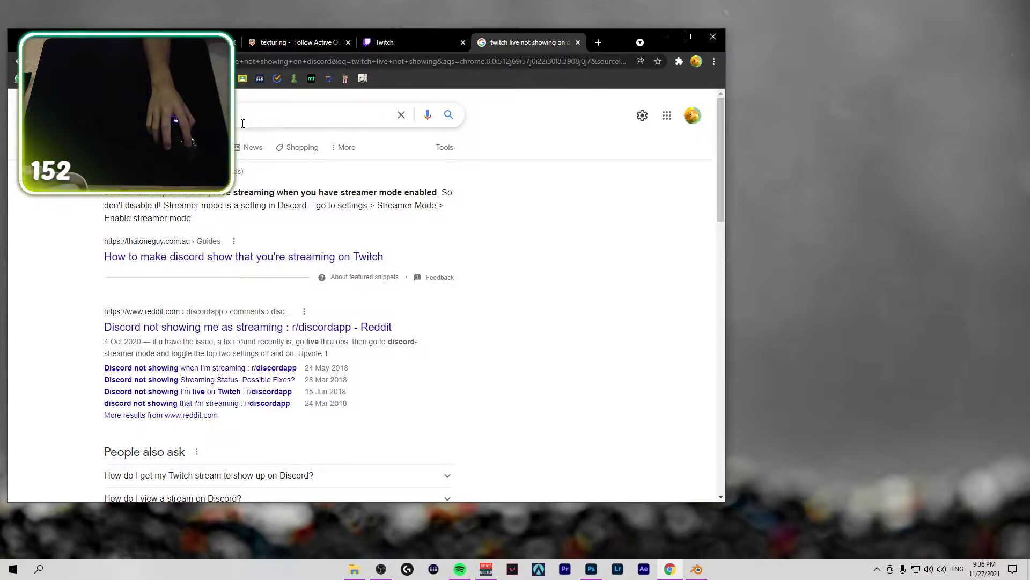
# Step: Check the streamer's live status in the Discord server's general channel and look through the server menu
pyautogui.hotkey('ctrl', '1')
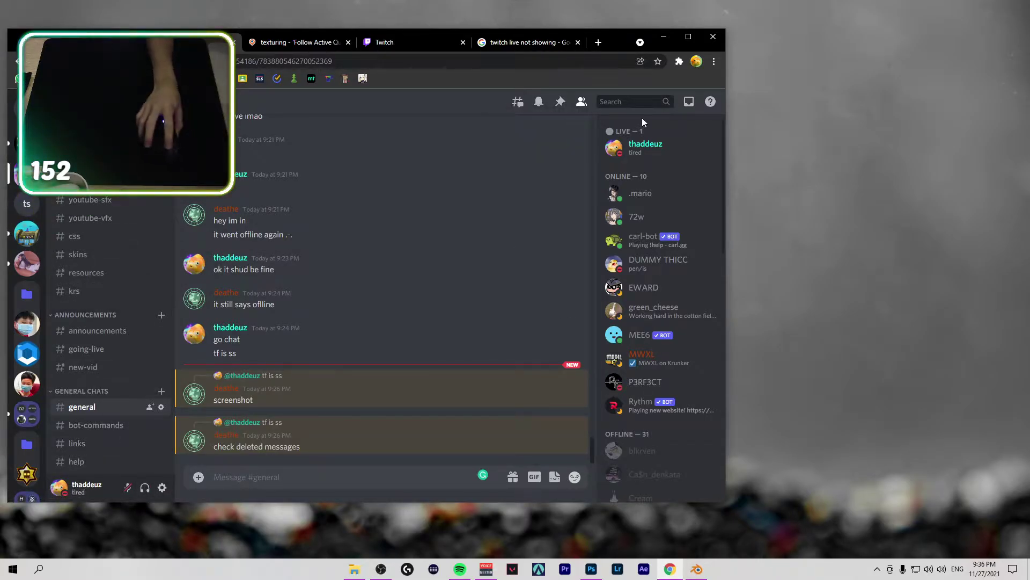
pyautogui.click(107, 101)
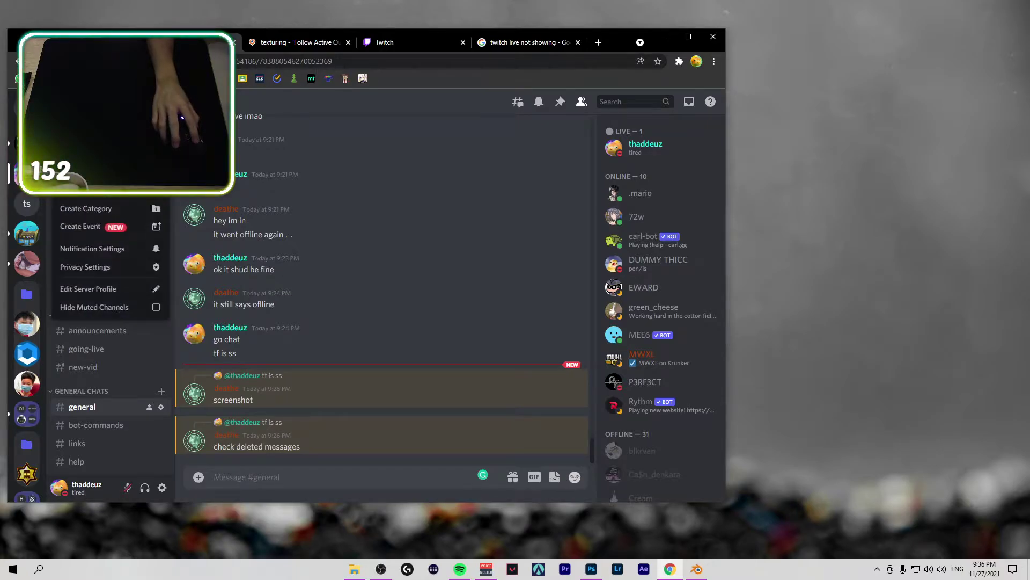
pyautogui.press('Escape')
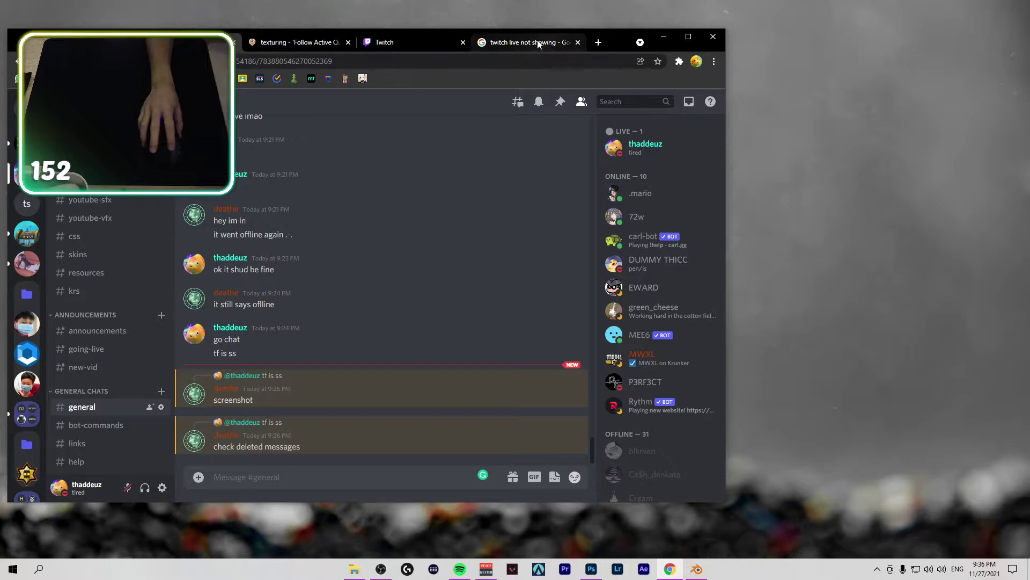
# Step: Open the r/Twitch thread "Stream not showing online" from the search results and read its suggested fixes
pyautogui.click(500, 43)
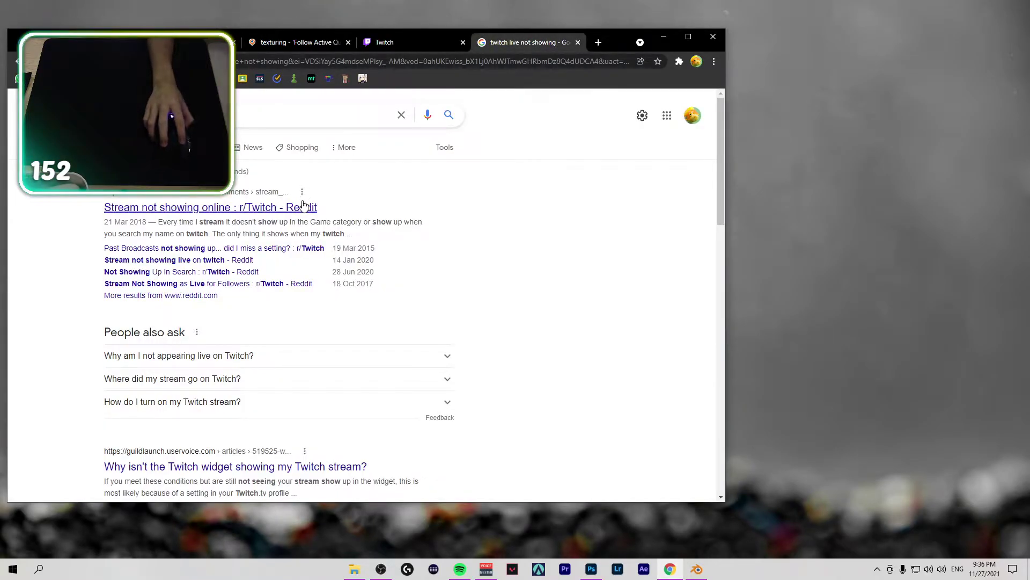
pyautogui.click(301, 208)
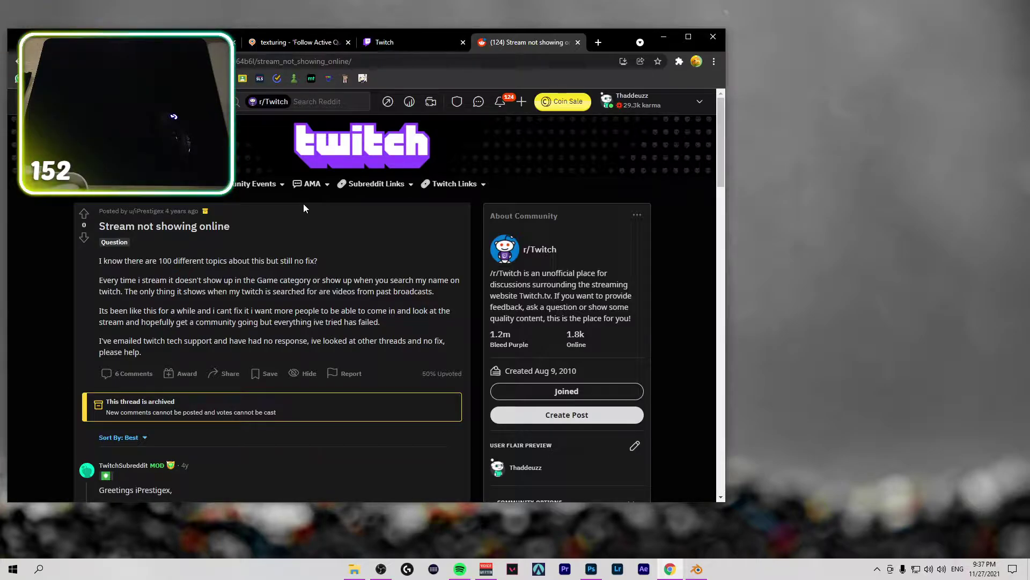
pyautogui.scroll(-1, 303, 208)
pyautogui.scroll(-3, 269, 272)
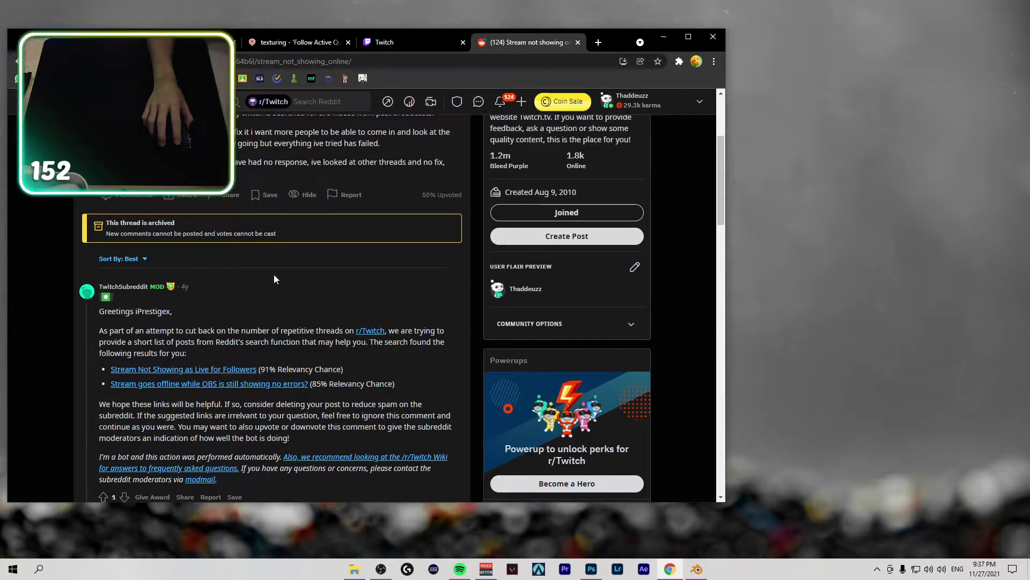
pyautogui.scroll(-2, 274, 280)
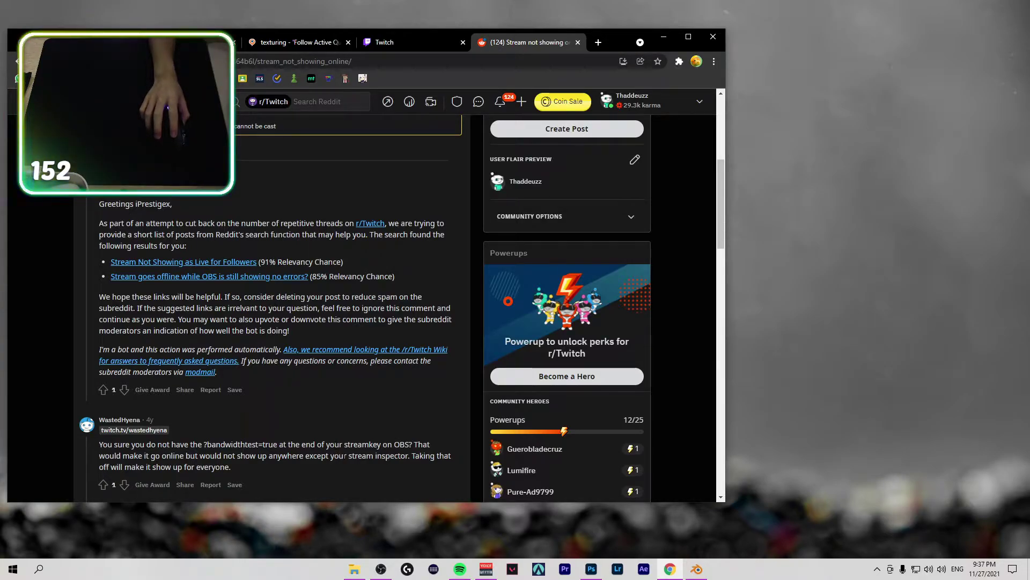
pyautogui.scroll(-2, 310, 462)
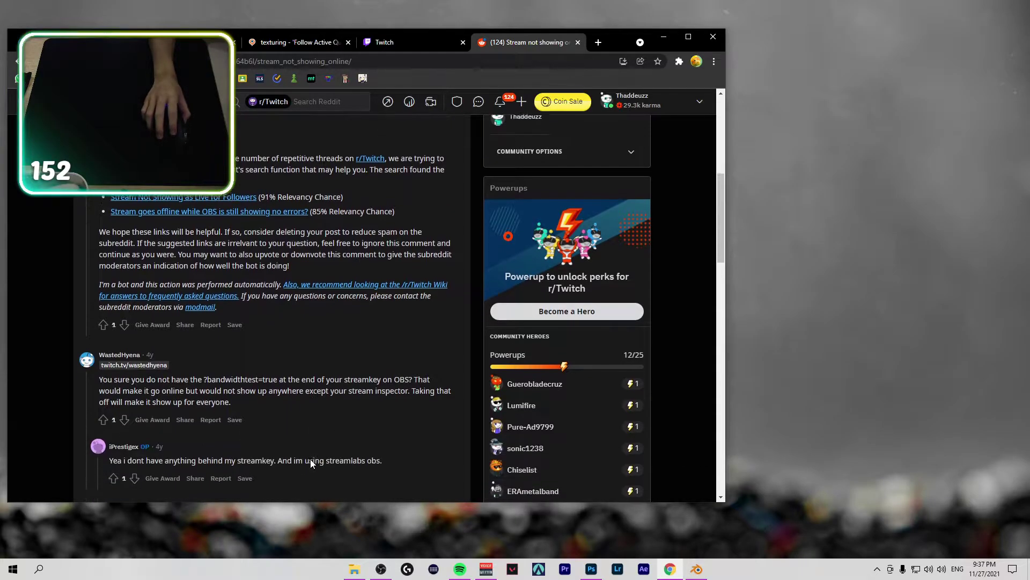
pyautogui.scroll(-1, 307, 475)
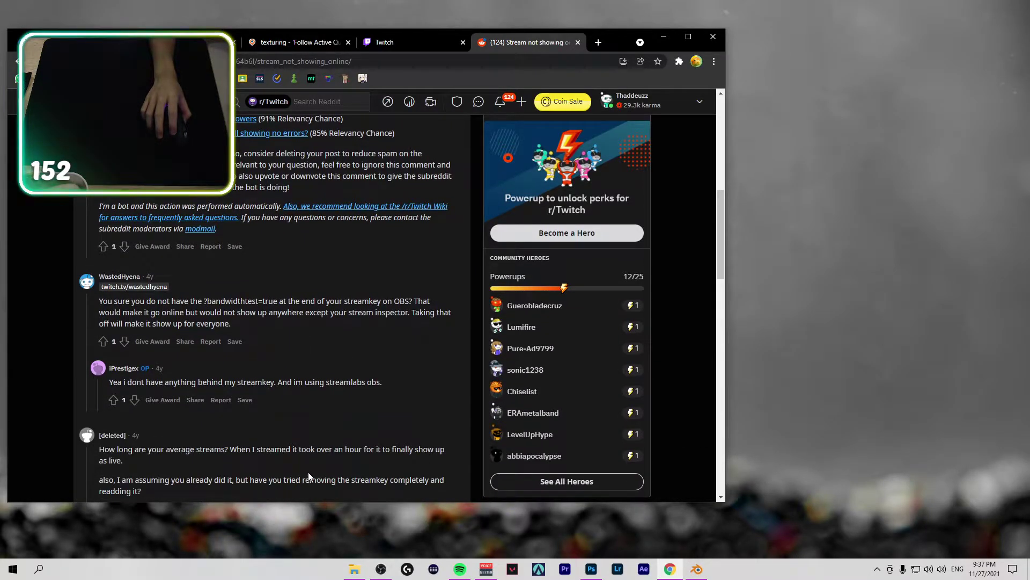
# Step: Switch to OBS, collapse the Glow Cam source group, and hide the Display Capture source
pyautogui.scroll(5, 322, 464)
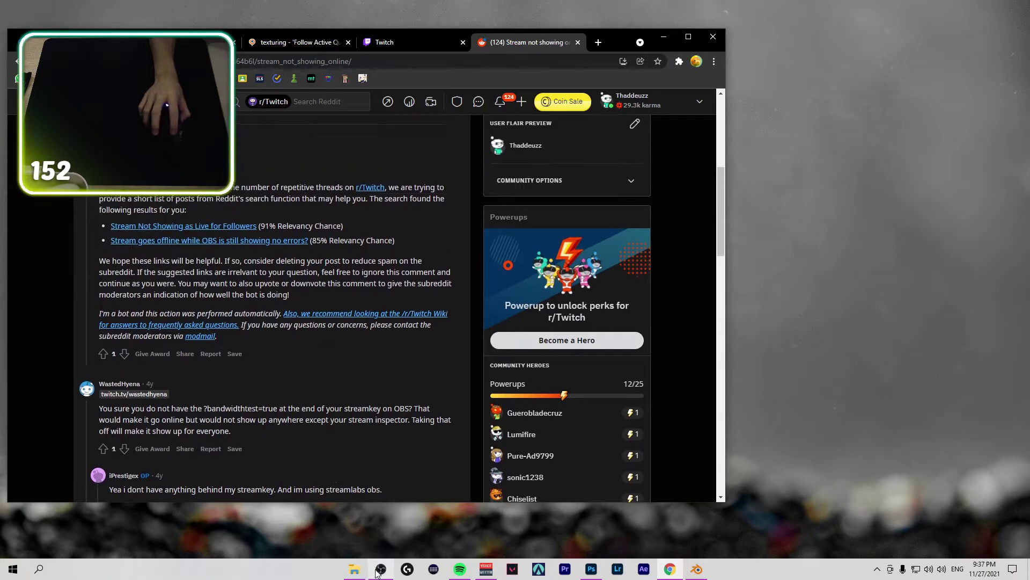
pyautogui.click(382, 569)
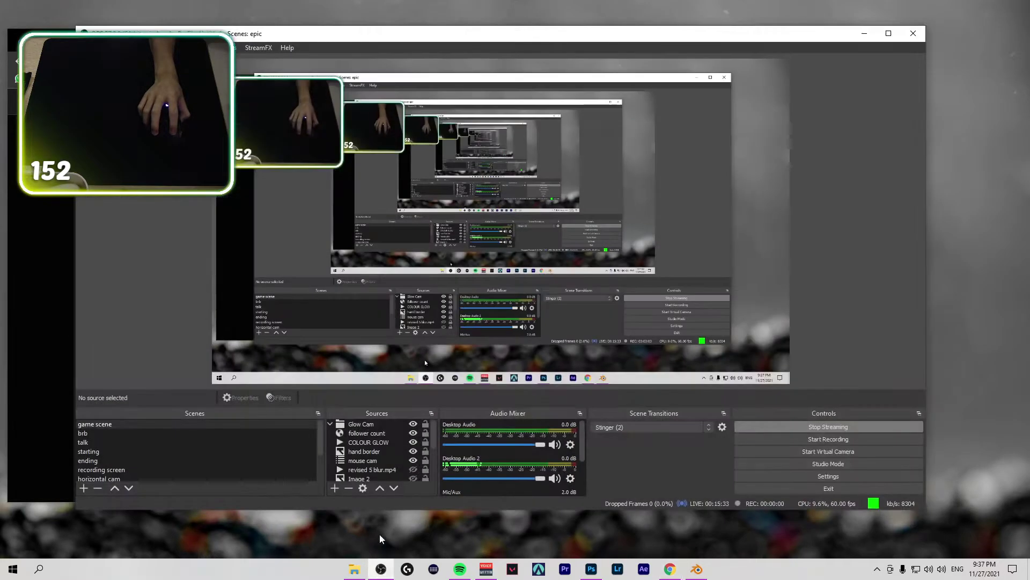
pyautogui.click(331, 424)
pyautogui.click(421, 470)
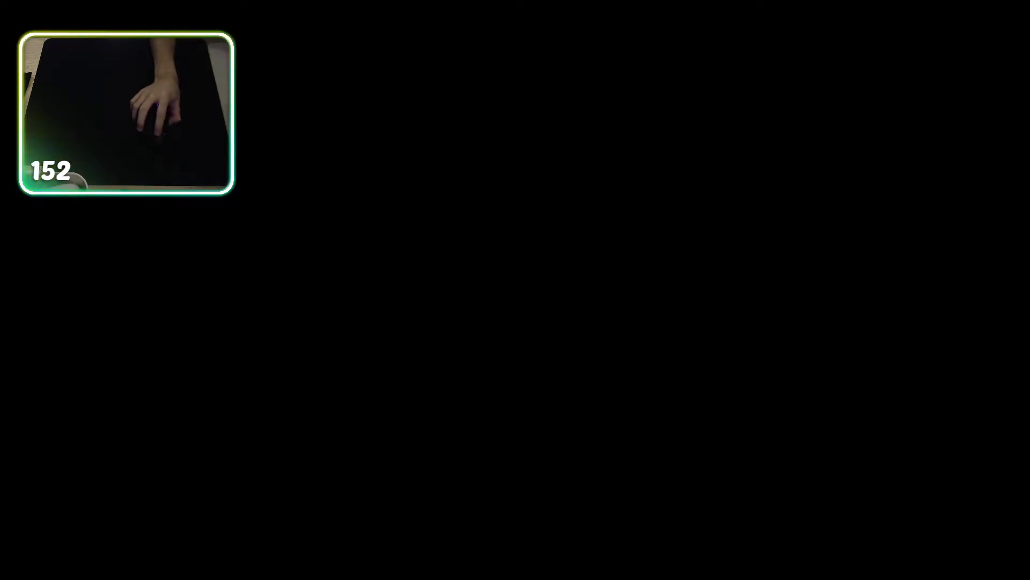
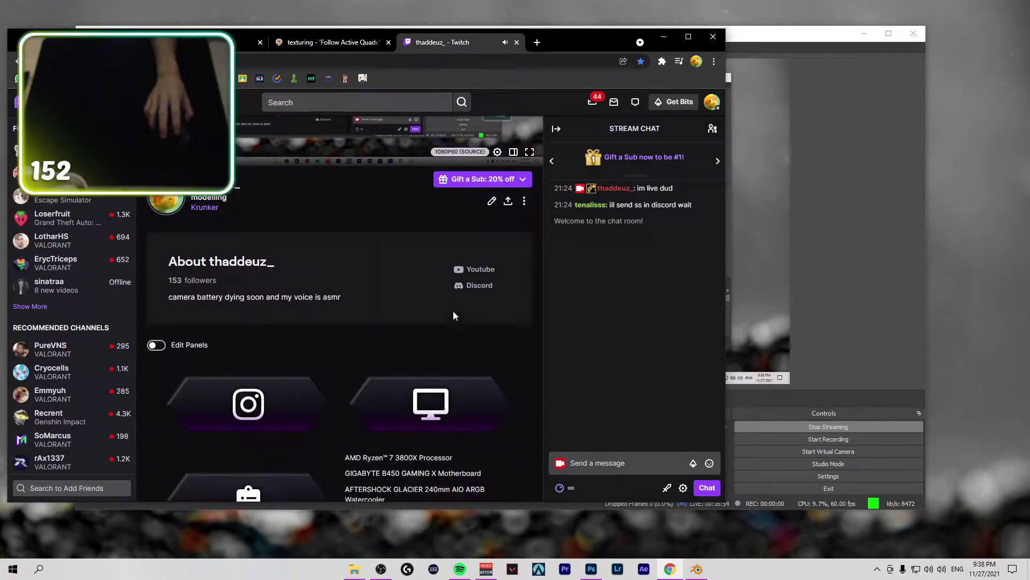
# Step: Look through the broadcast options on the Twitch channel page, close them unchanged, and reload the page
pyautogui.click(490, 203)
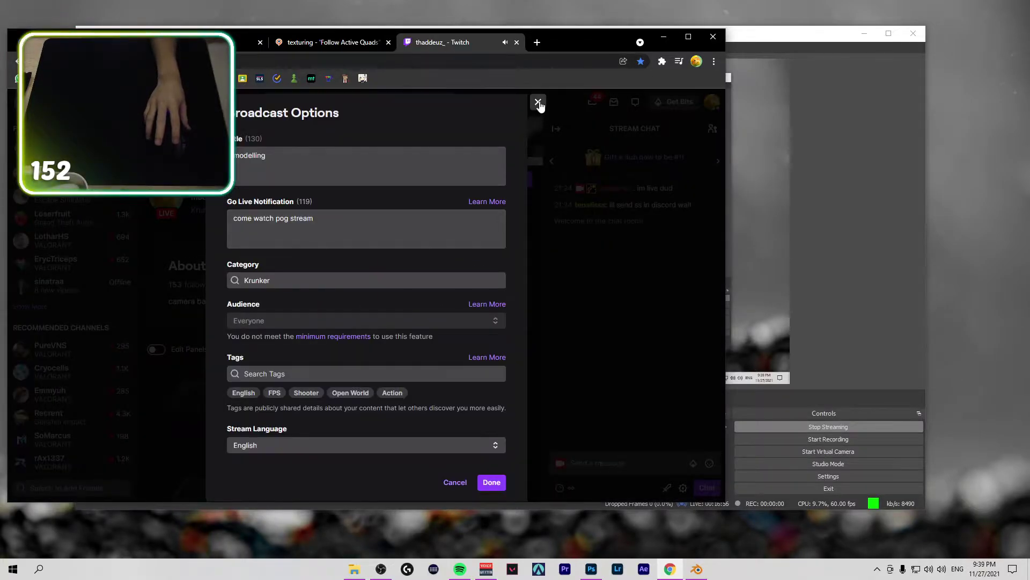
pyautogui.click(538, 102)
pyautogui.scroll(3, 404, 298)
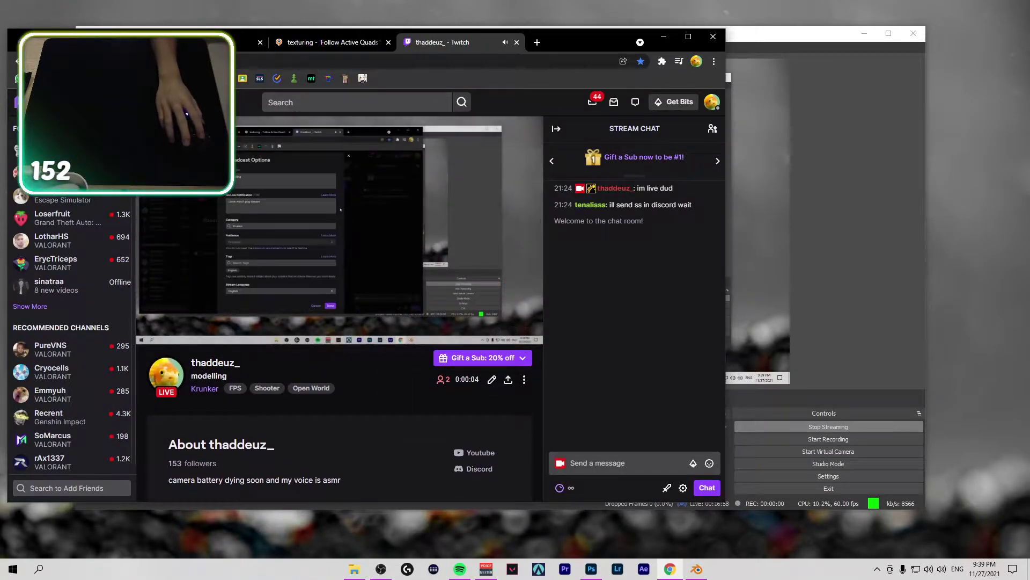
pyautogui.press('F5')
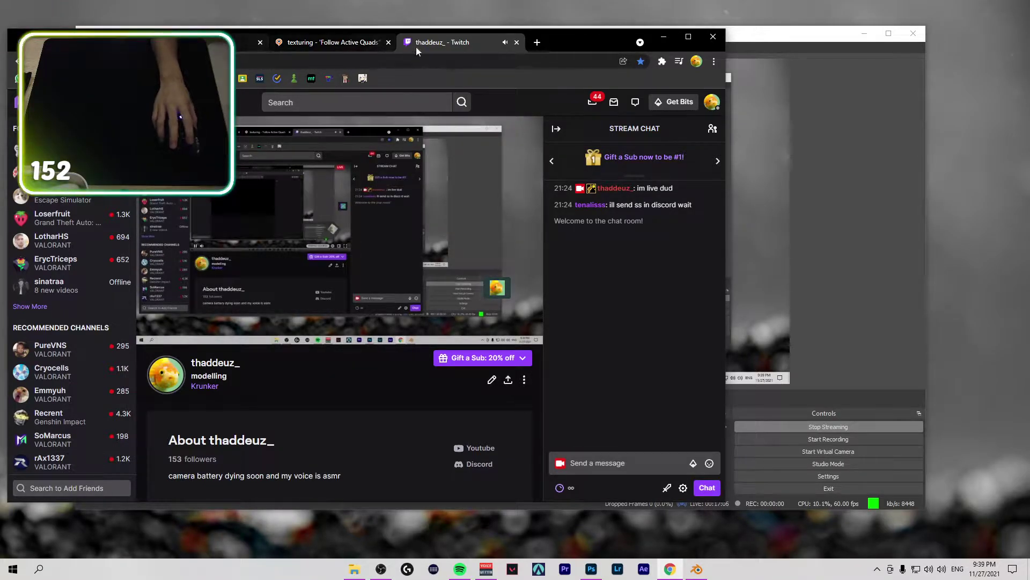
# Step: Mute the Twitch channel's site and check the live status in the Discord server's general channel
pyautogui.rightClick(469, 43)
pyautogui.click(489, 144)
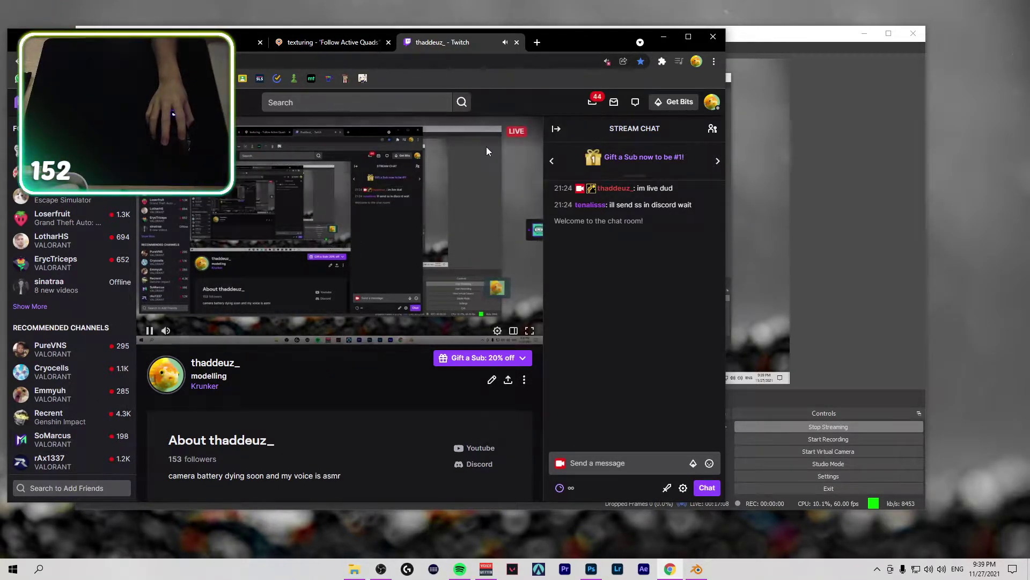
pyautogui.click(215, 42)
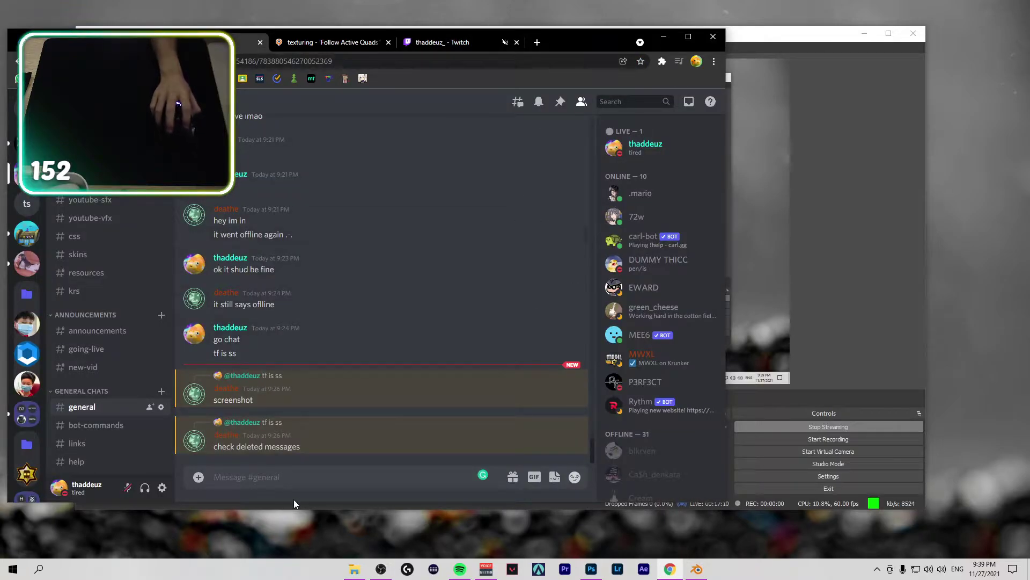
pyautogui.click(454, 43)
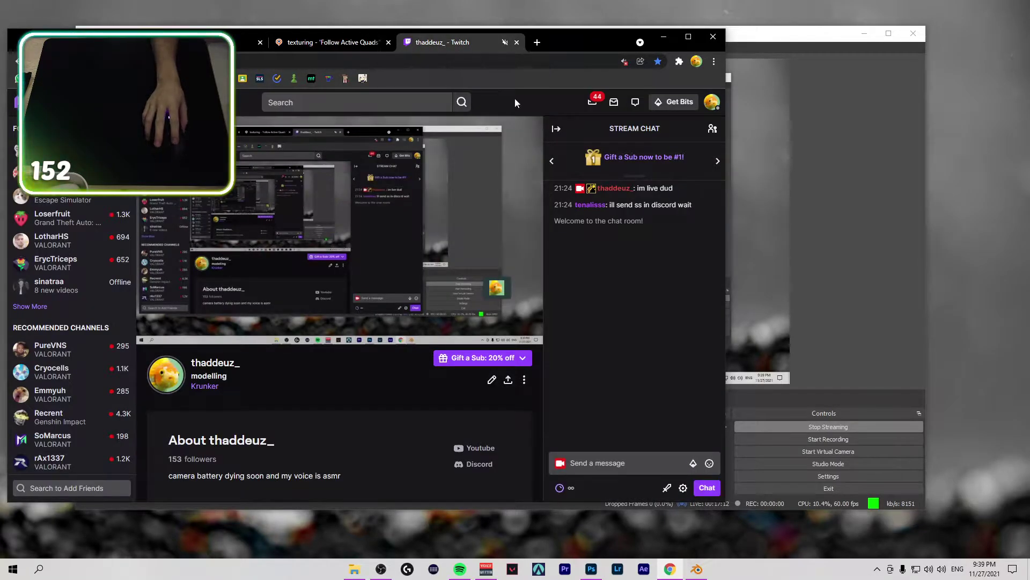
# Step: Return to OBS, then switch to Blender and close the hands blender.blend project
pyautogui.click(838, 210)
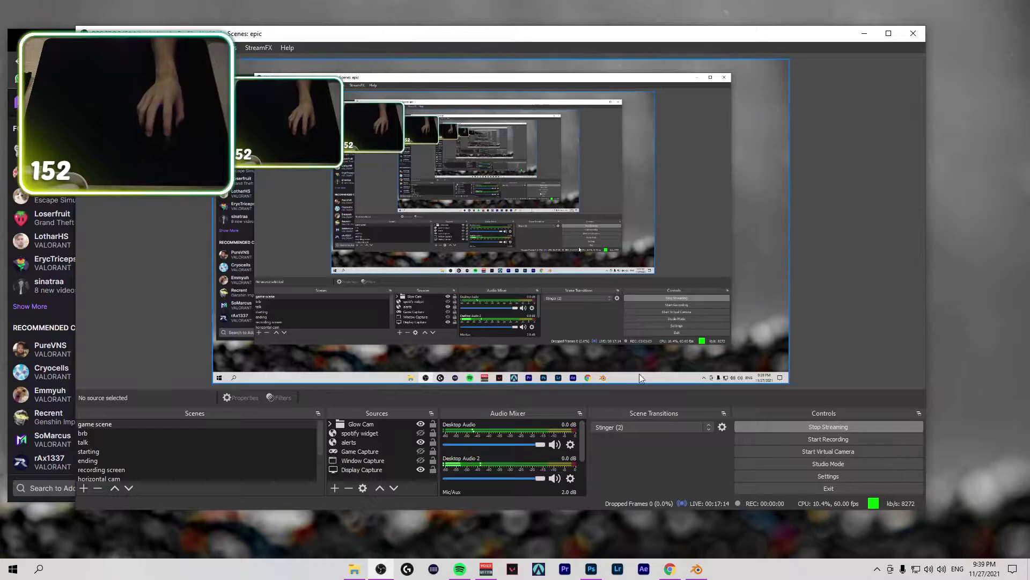
pyautogui.click(696, 570)
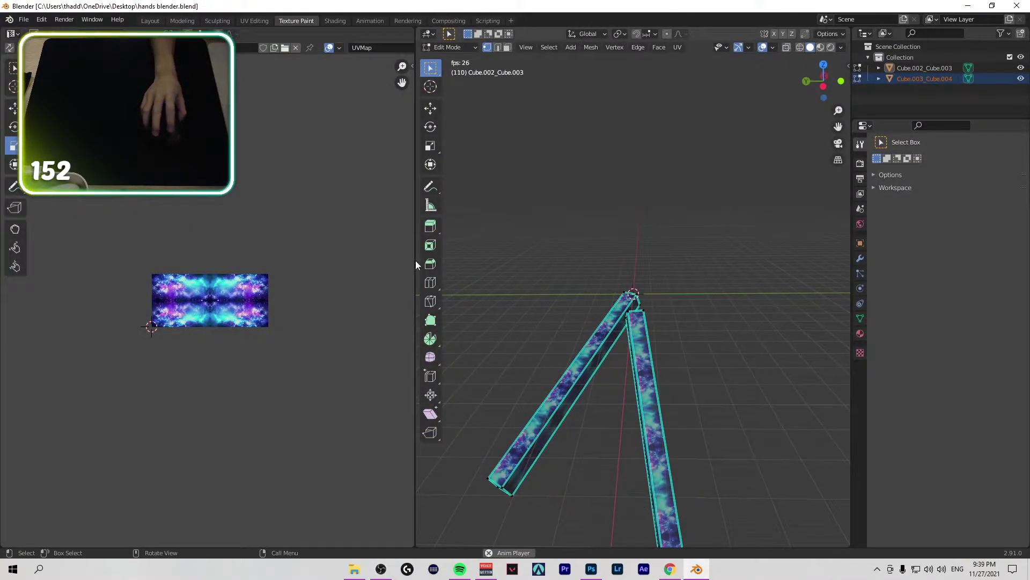
pyautogui.click(1017, 6)
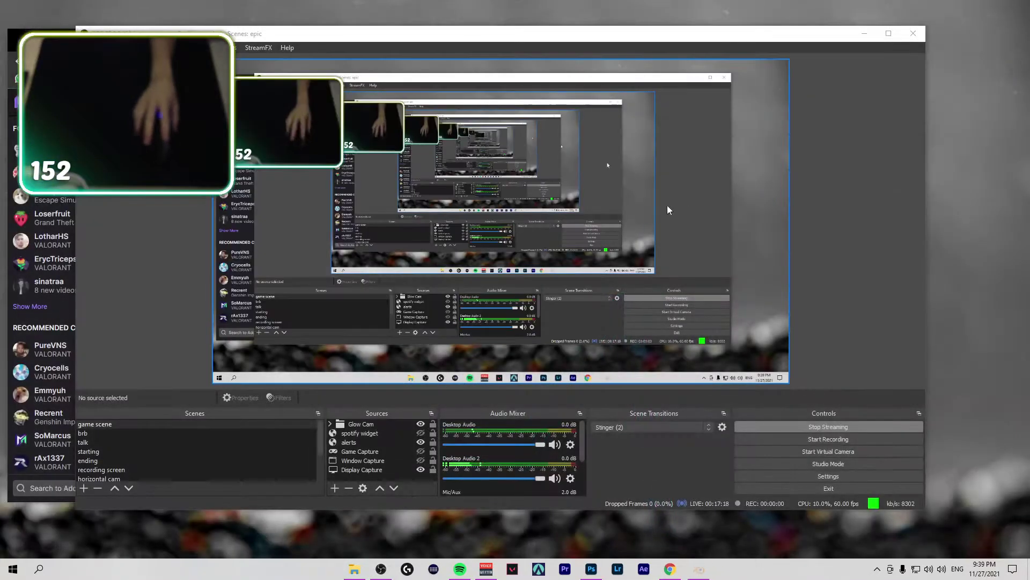
# Step: In File Explorer, open hands final.blend from the Desktop's spec mod folder
pyautogui.click(354, 569)
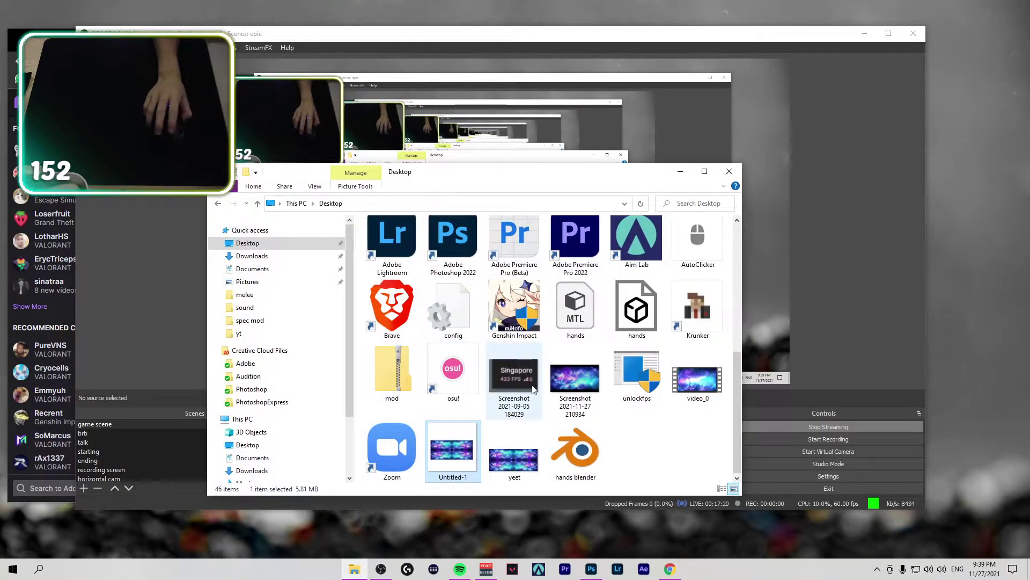
pyautogui.scroll(5, 532, 384)
pyautogui.click(513, 337)
pyautogui.doubleClick(514, 337)
pyautogui.doubleClick(395, 283)
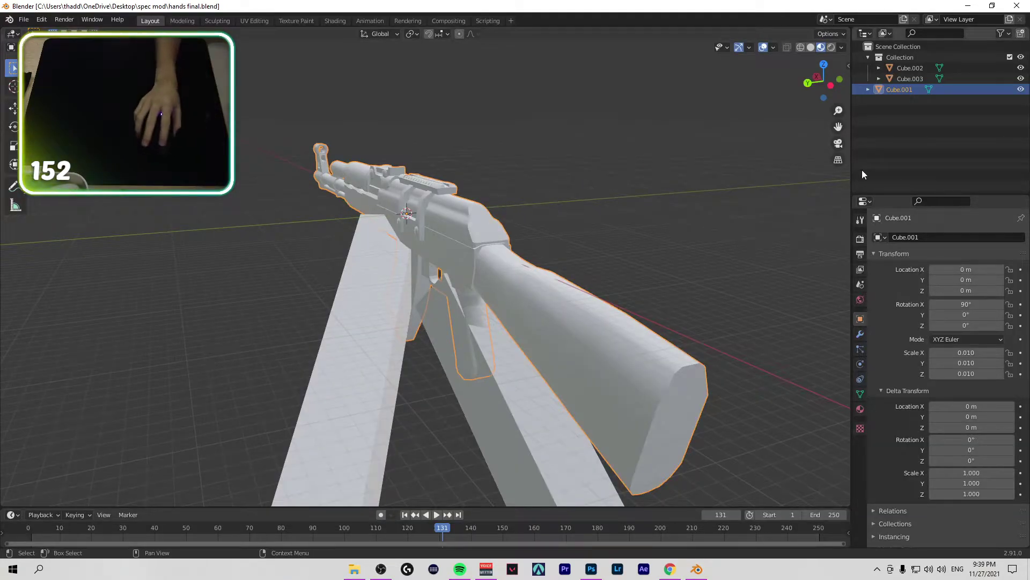
# Step: Open Cube.002 in the UV Editing workspace, try Follow Active Quads on its UVs, and unwrap them
pyautogui.click(907, 68)
pyautogui.click(255, 20)
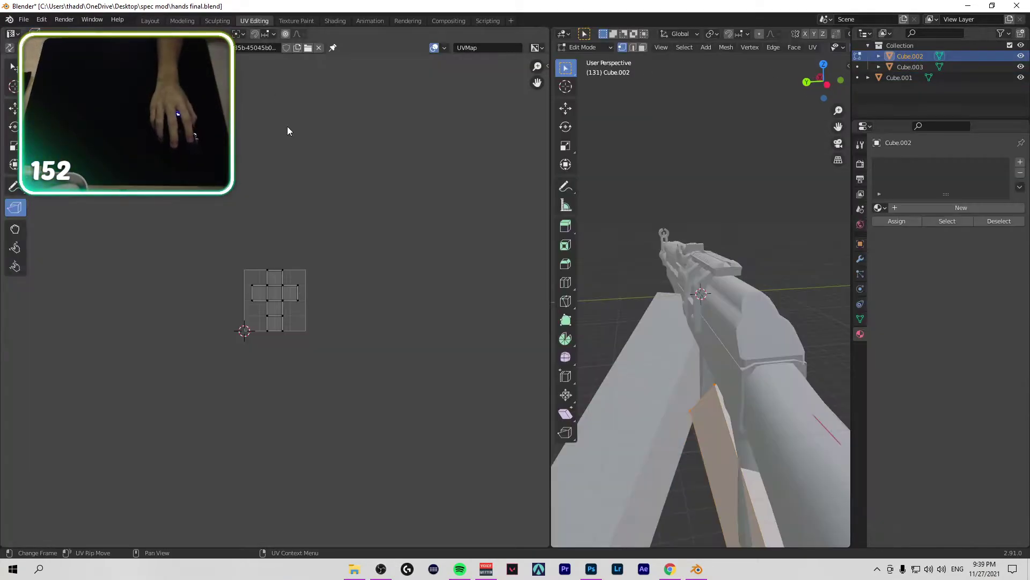
pyautogui.rightClick(260, 304)
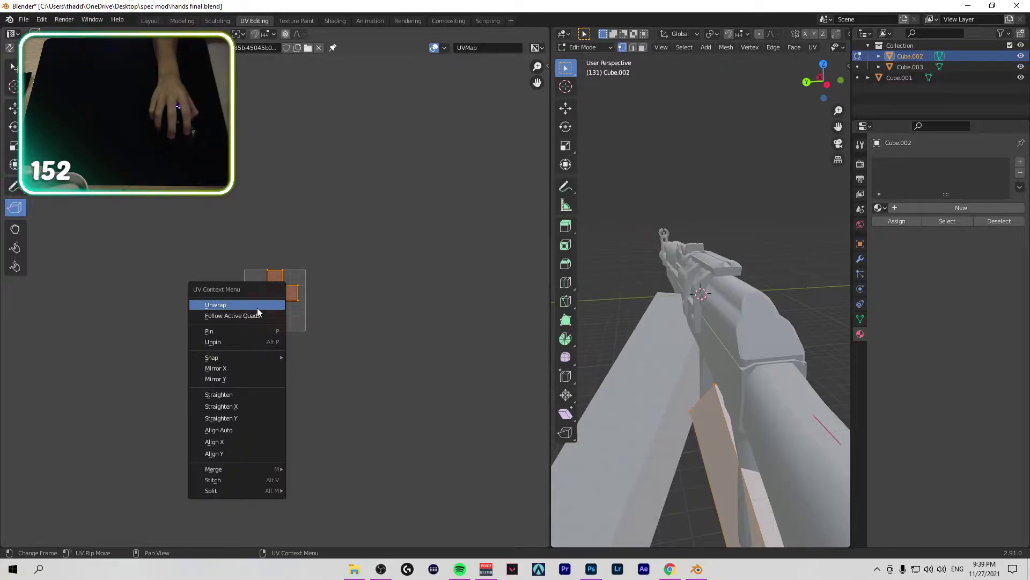
pyautogui.click(257, 308)
pyautogui.rightClick(274, 301)
pyautogui.click(265, 312)
pyautogui.rightClick(285, 306)
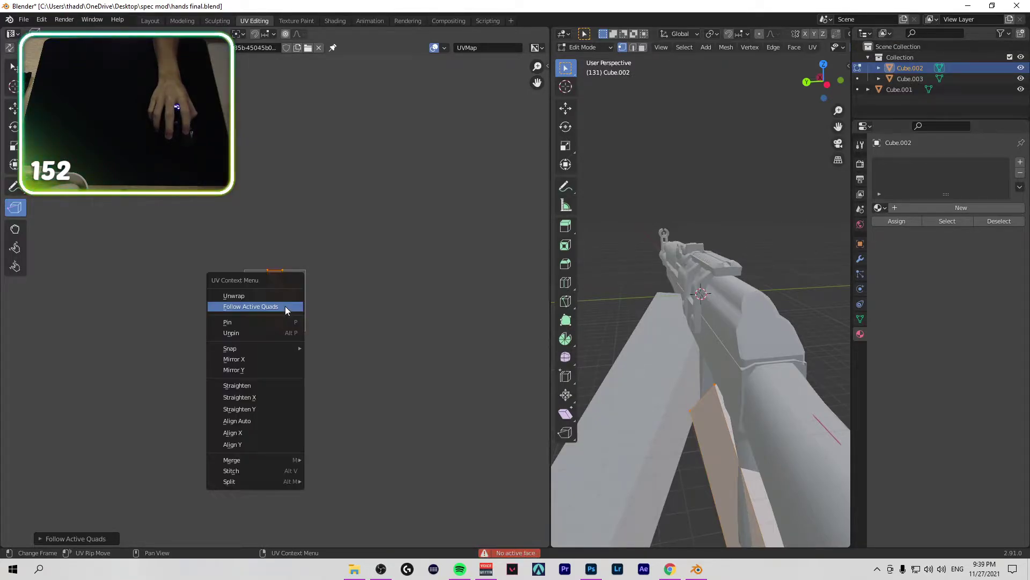
pyautogui.click(275, 296)
pyautogui.scroll(5, 275, 298)
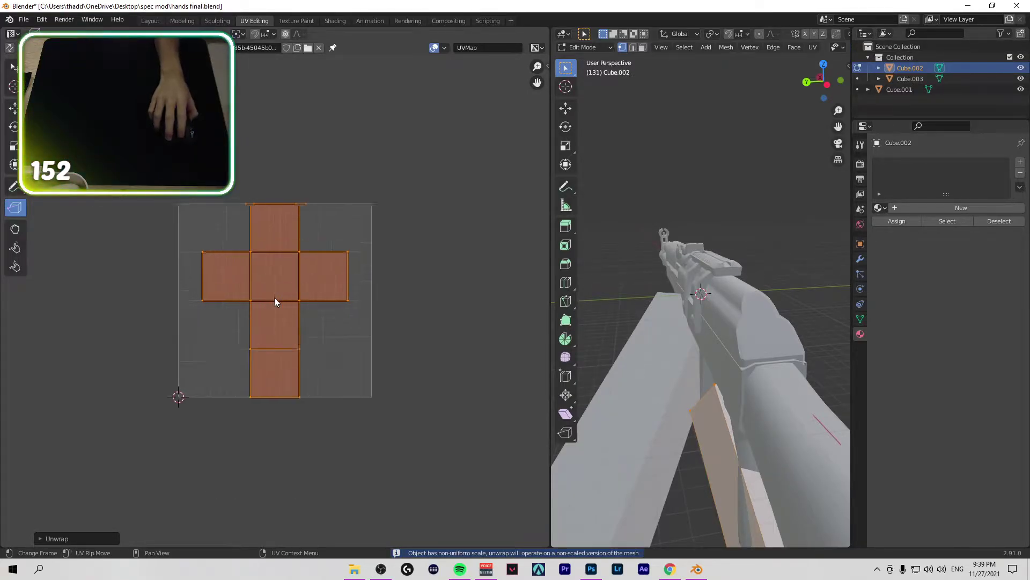
pyautogui.scroll(2, 275, 298)
# Step: Return to Object Mode, select only Cube.002, and create a new material for it
pyautogui.doubleClick(910, 68)
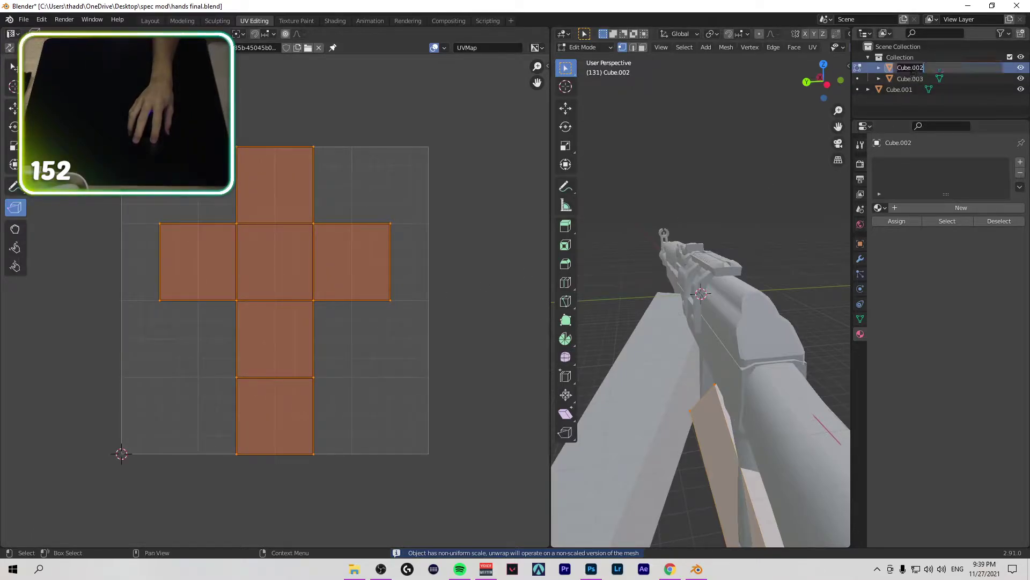
pyautogui.press('Escape')
pyautogui.click(859, 67)
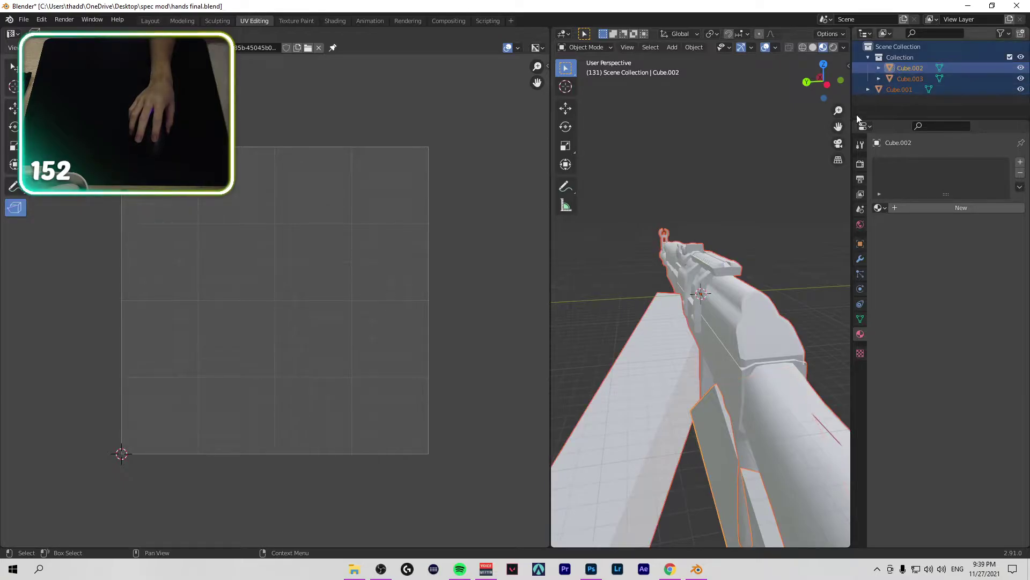
pyautogui.click(641, 324)
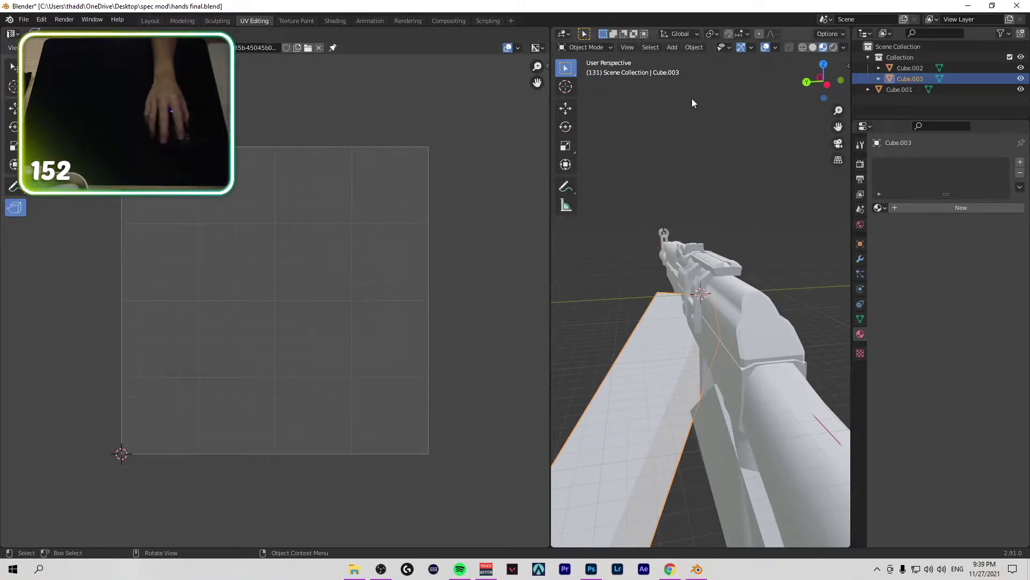
pyautogui.click(857, 67)
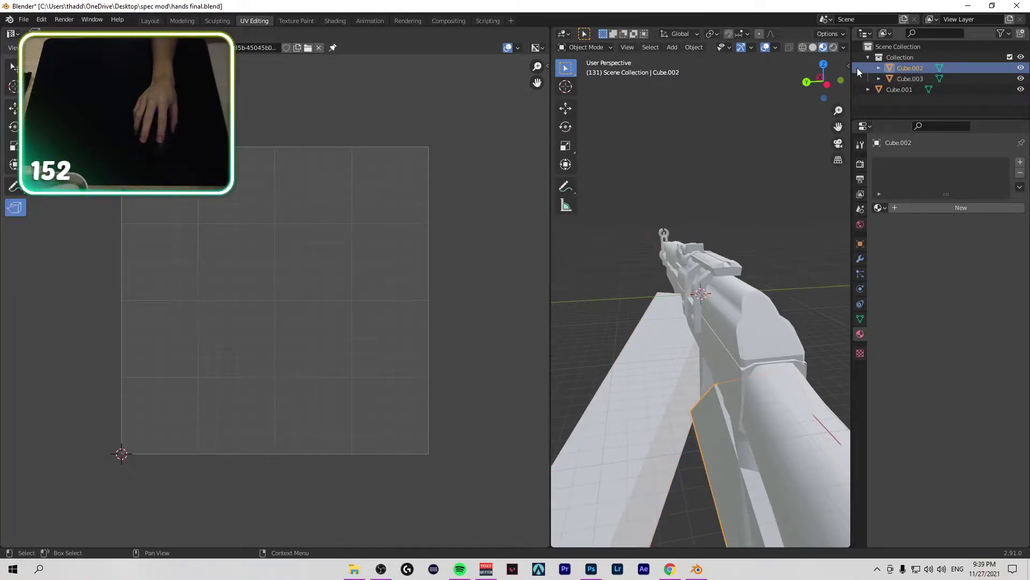
pyautogui.click(894, 208)
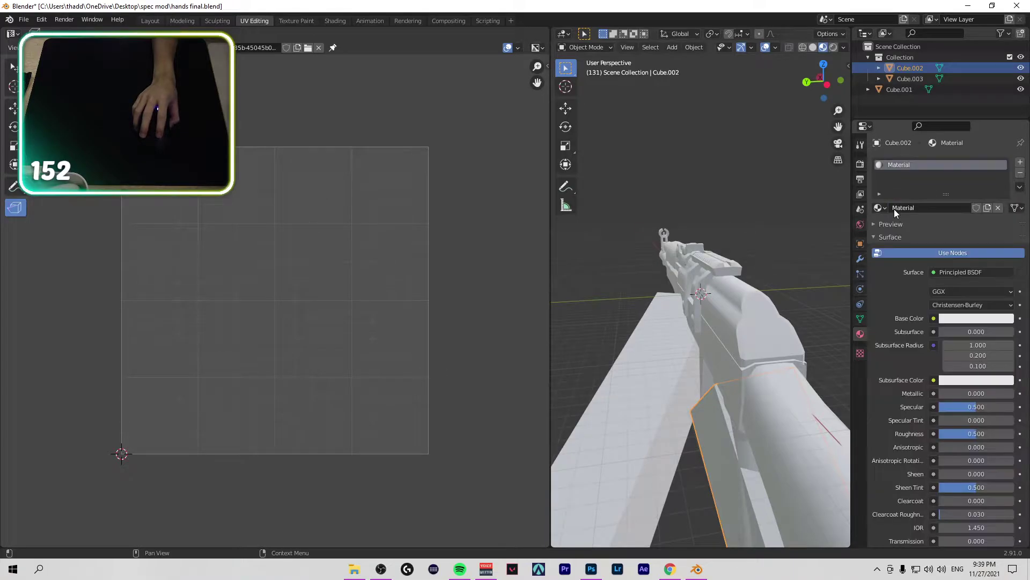
# Step: Remove the existing UV map from Cube.002 and add a new one
pyautogui.click(860, 319)
pyautogui.click(873, 308)
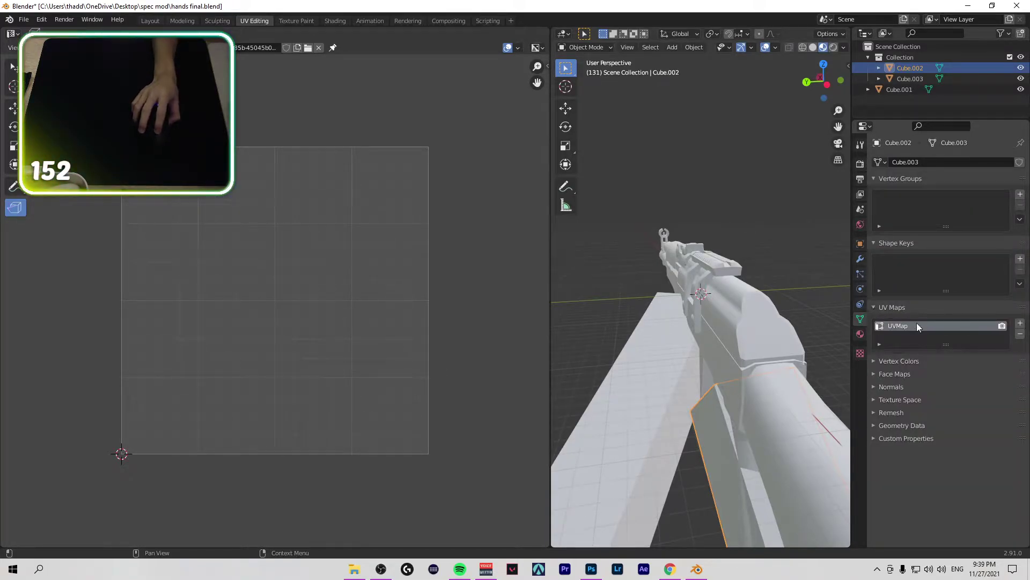
pyautogui.click(1021, 337)
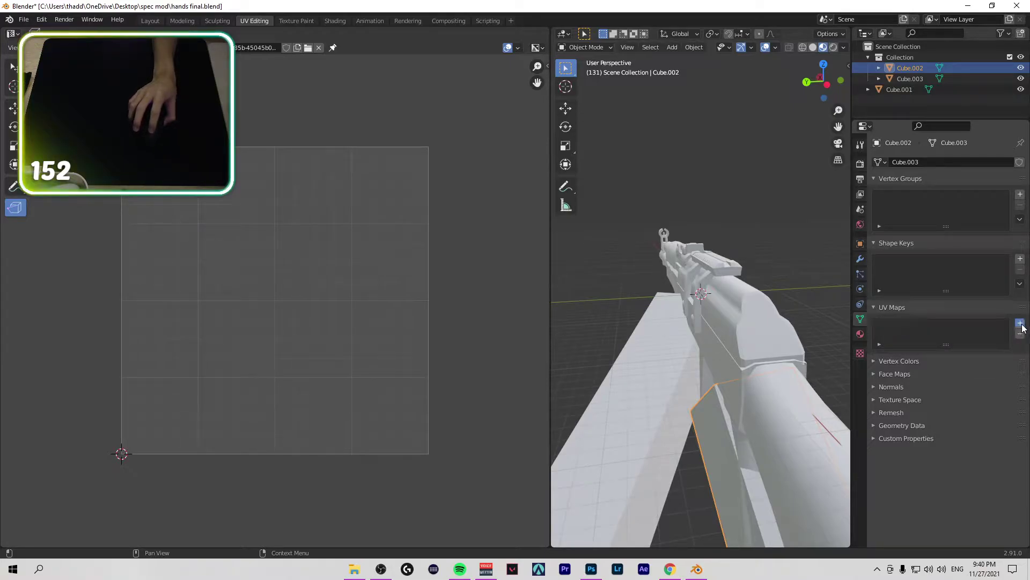
pyautogui.click(1020, 323)
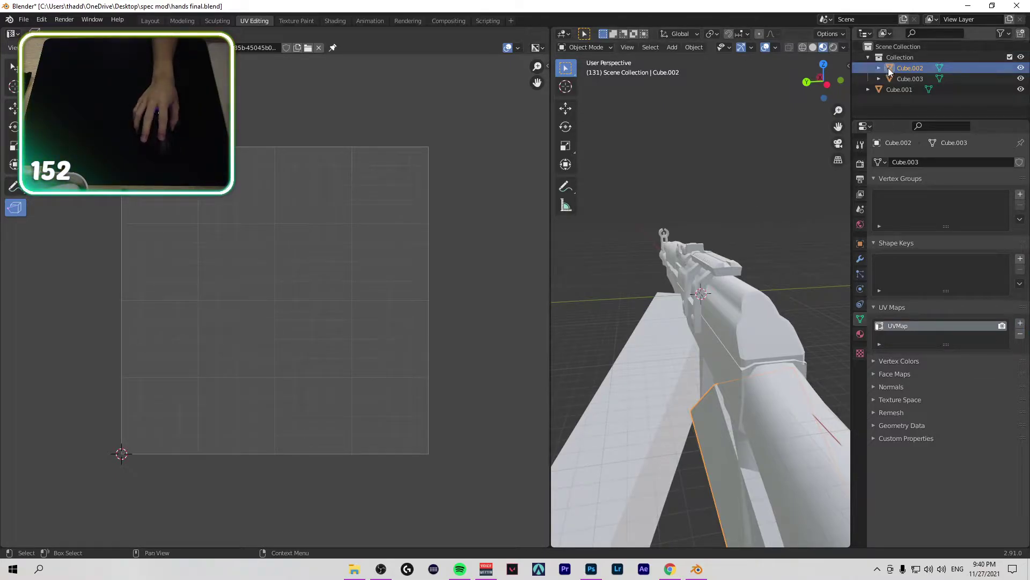
# Step: Put Cube.002 in Edit Mode and try Unwrap and Follow Active Quads on the new UV map
pyautogui.click(594, 47)
pyautogui.click(575, 69)
pyautogui.rightClick(362, 175)
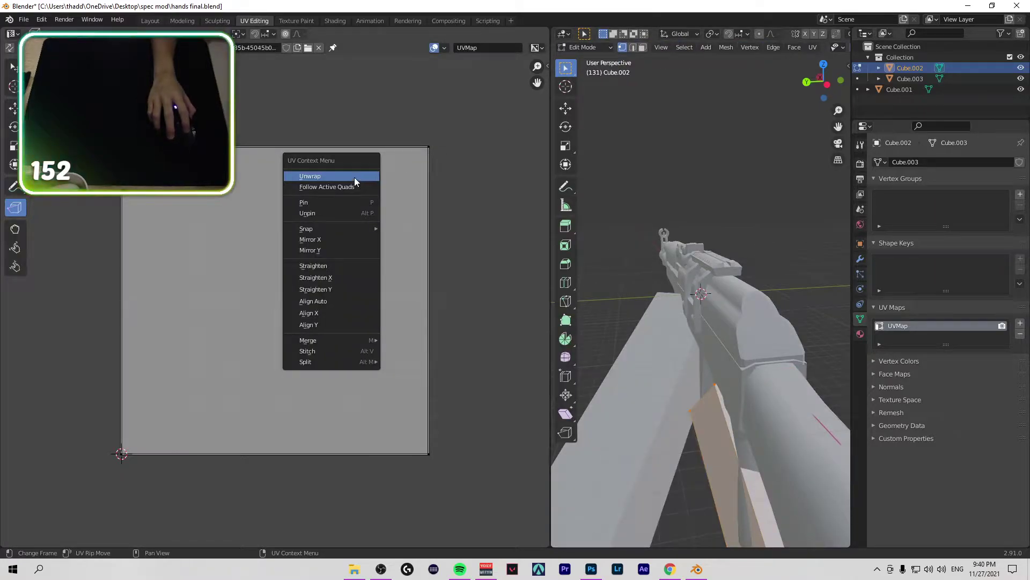
pyautogui.click(355, 177)
pyautogui.rightClick(337, 185)
pyautogui.click(335, 198)
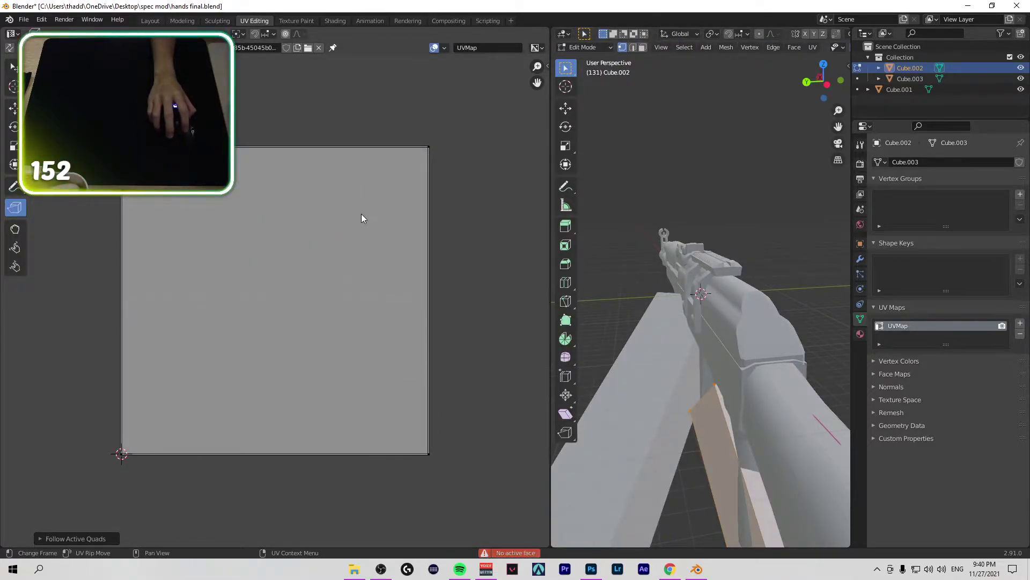
pyautogui.rightClick(225, 196)
pyautogui.click(236, 181)
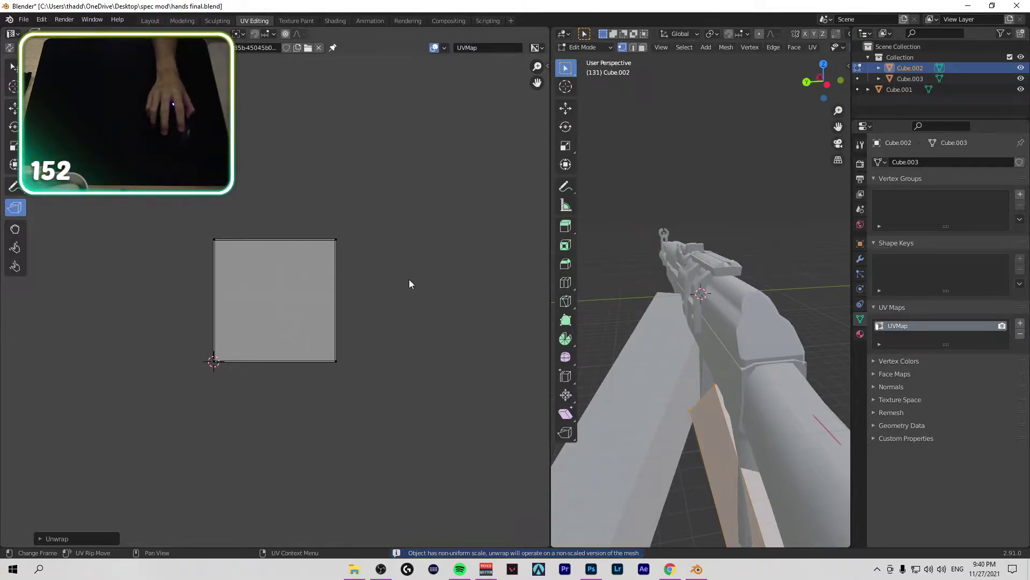
# Step: Reselect the Cube.002 arm's geometry and retry Unwrap and Follow Active Quads on its UVs
pyautogui.click(626, 347)
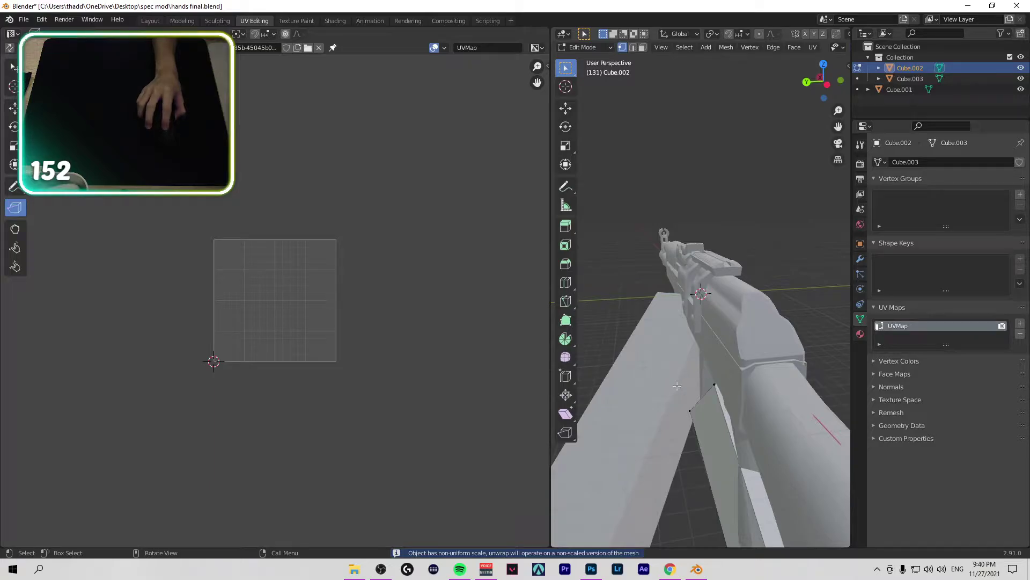
pyautogui.click(701, 400)
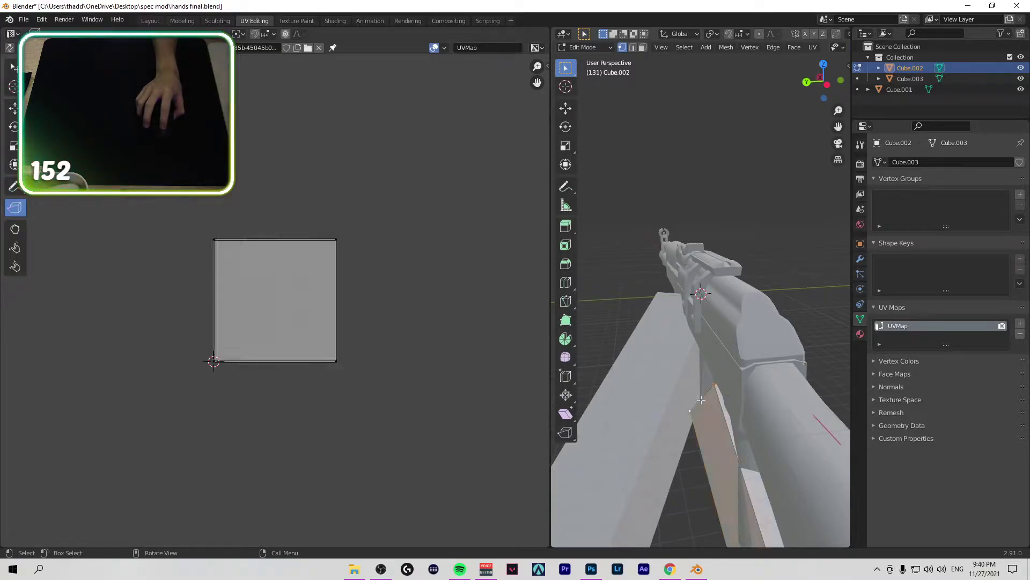
pyautogui.rightClick(268, 297)
pyautogui.click(266, 298)
pyautogui.rightClick(266, 299)
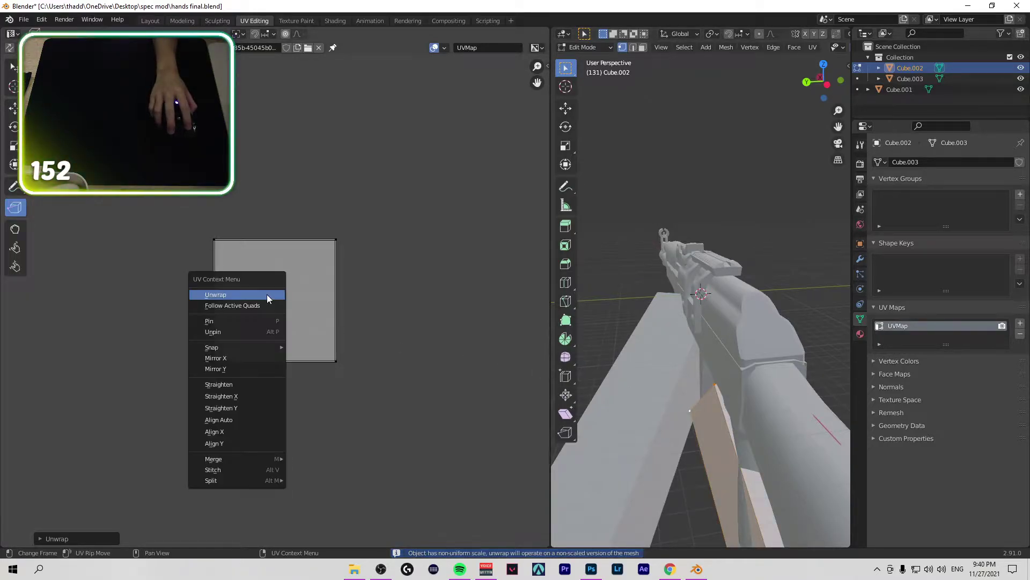
pyautogui.click(259, 306)
# Step: Reselect Cube.002 and run Unwrap on its UVs with Correct Aspect turned off
pyautogui.moveTo(671, 343); pyautogui.dragTo(738, 356, button='middle')
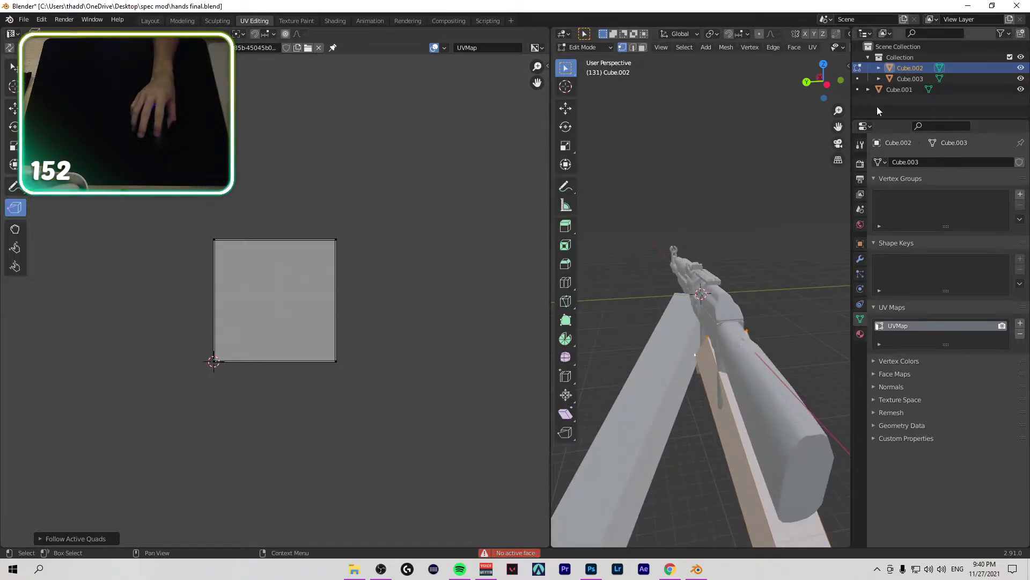
pyautogui.click(915, 78)
pyautogui.click(910, 68)
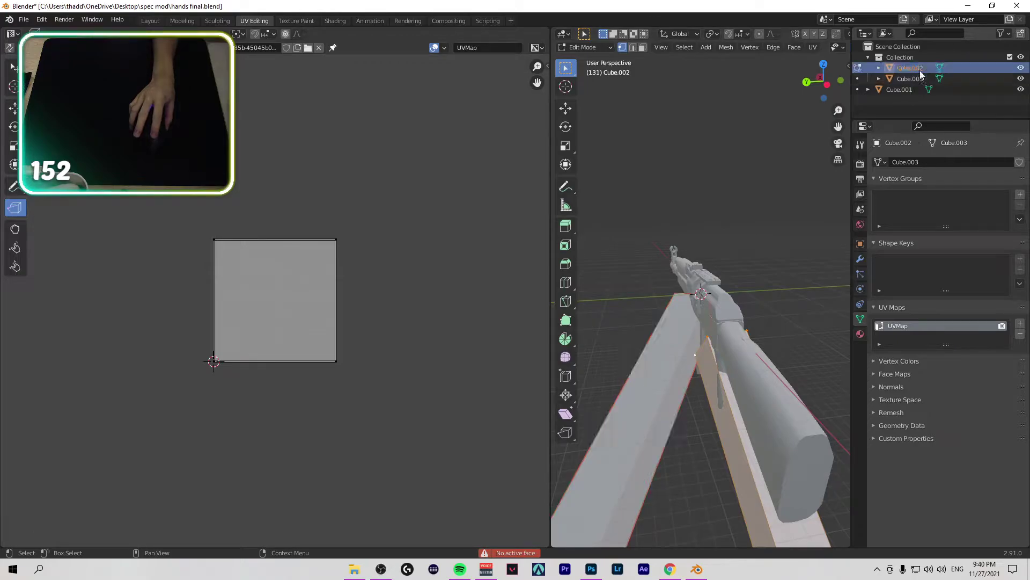
pyautogui.rightClick(274, 273)
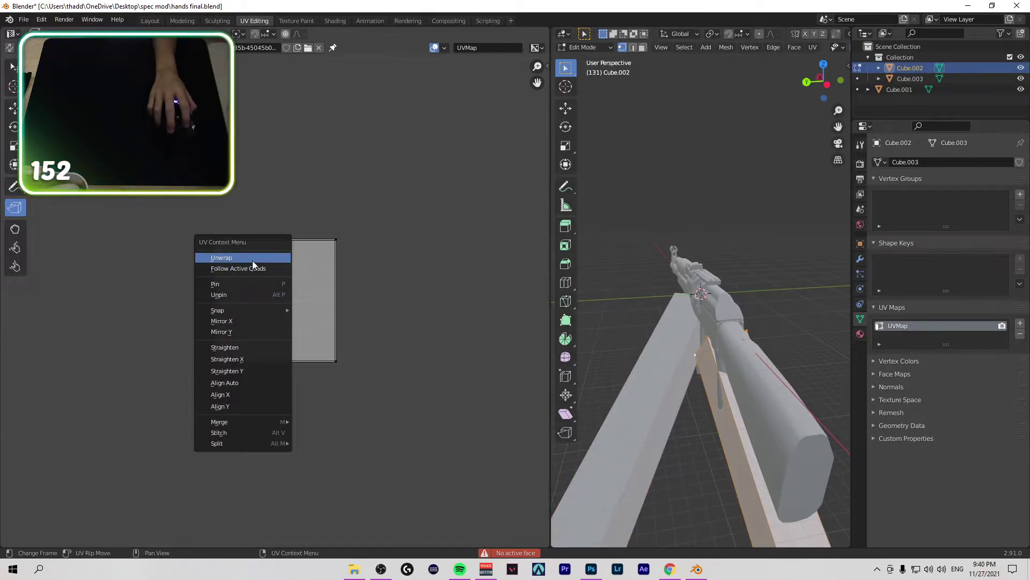
pyautogui.click(252, 259)
pyautogui.rightClick(262, 267)
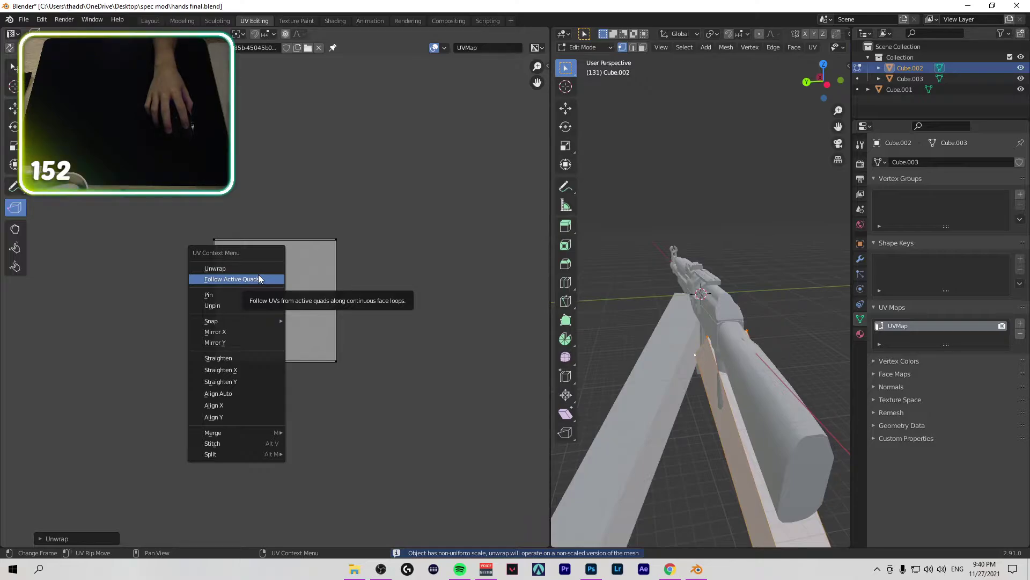
pyautogui.click(39, 539)
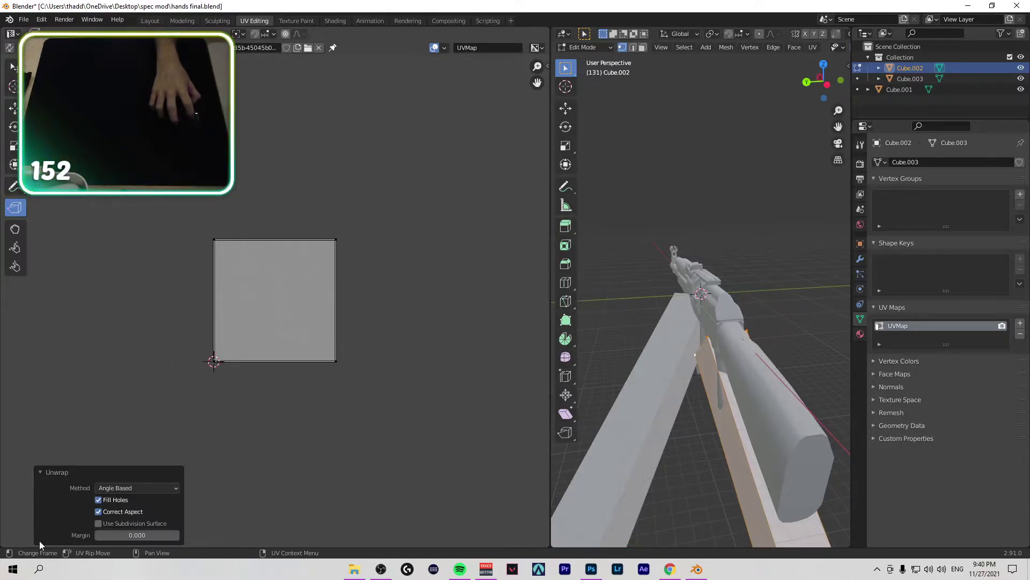
pyautogui.click(116, 511)
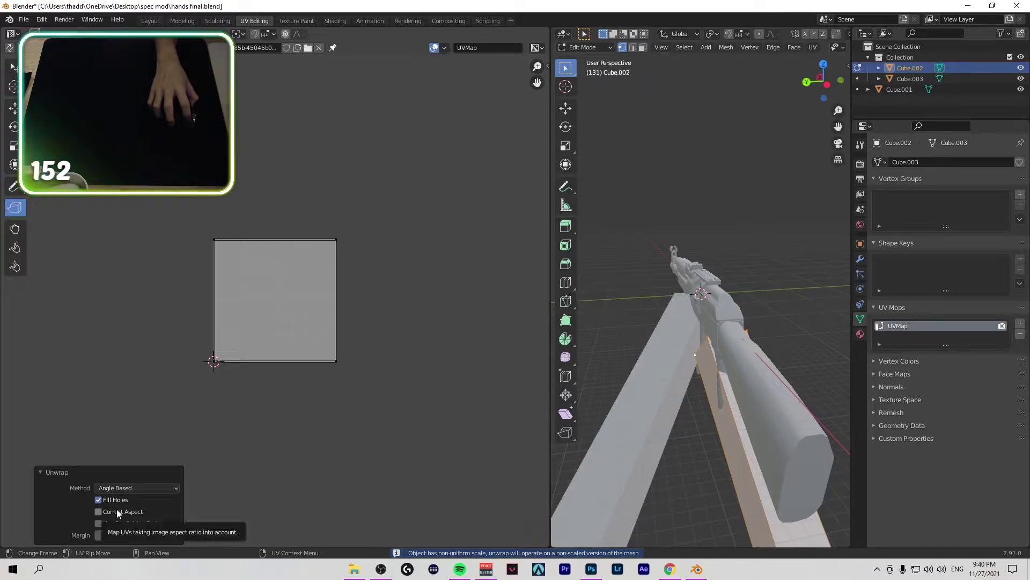
pyautogui.click(273, 314)
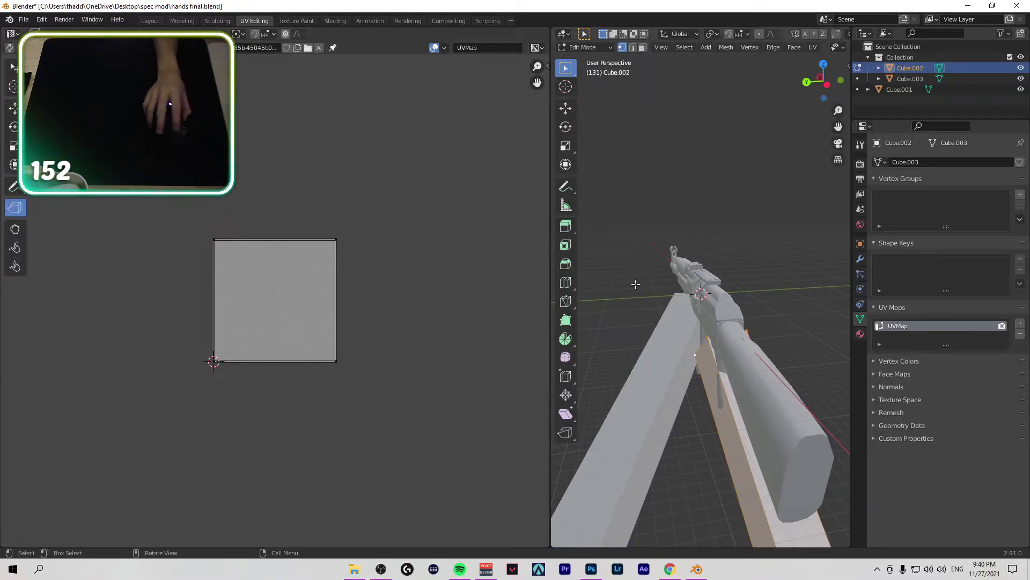
# Step: Apply yeet.png as an Image Texture on the Base Color of Cube.002's material and inspect it on the arm
pyautogui.click(861, 334)
pyautogui.click(934, 332)
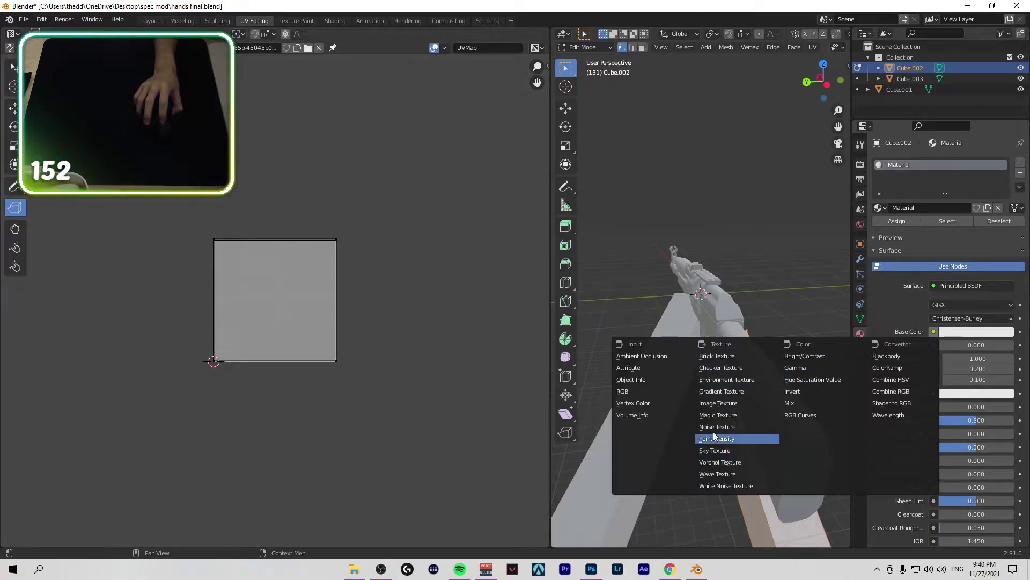
pyautogui.click(719, 403)
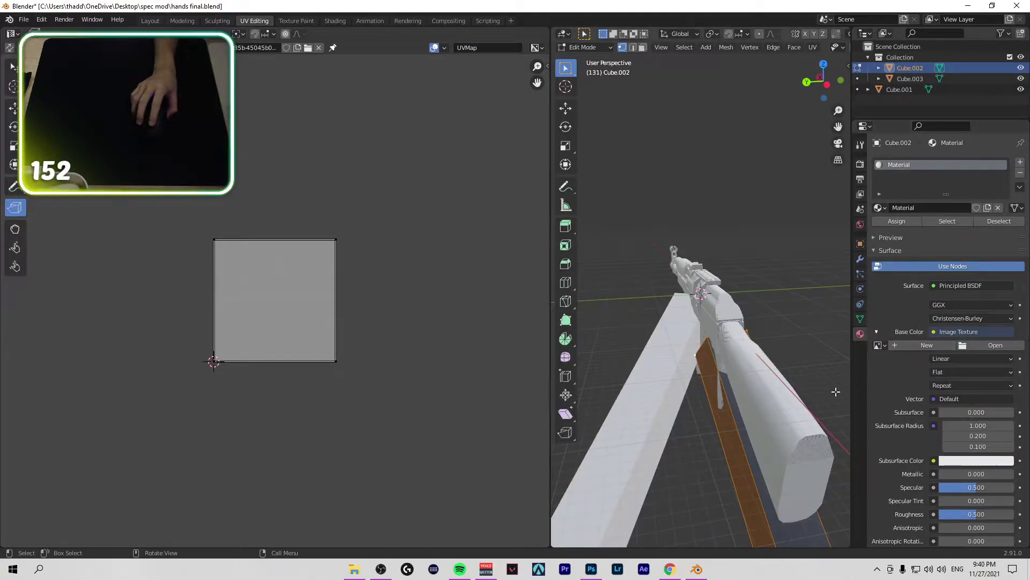
pyautogui.click(976, 345)
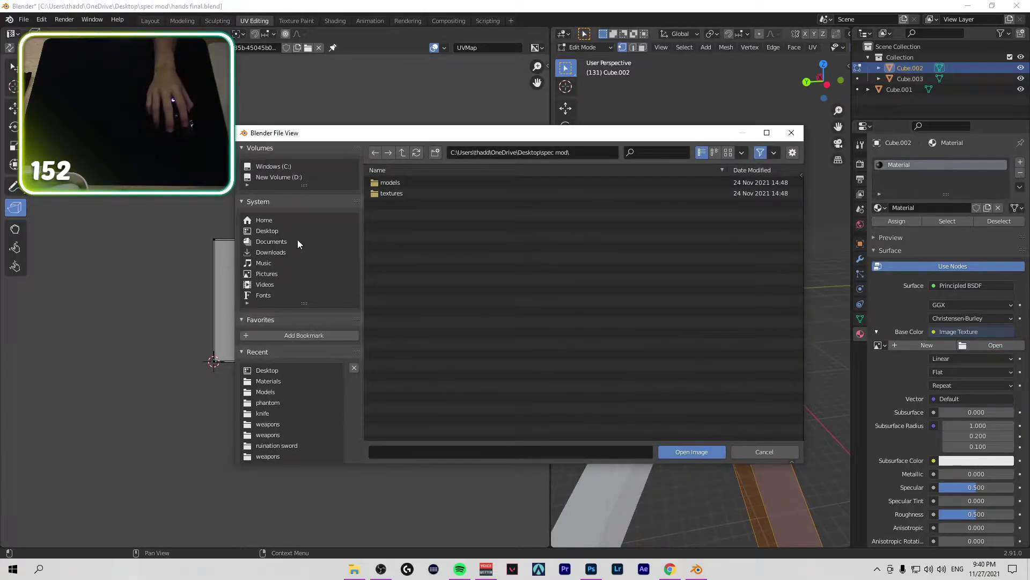
pyautogui.click(450, 434)
pyautogui.click(717, 452)
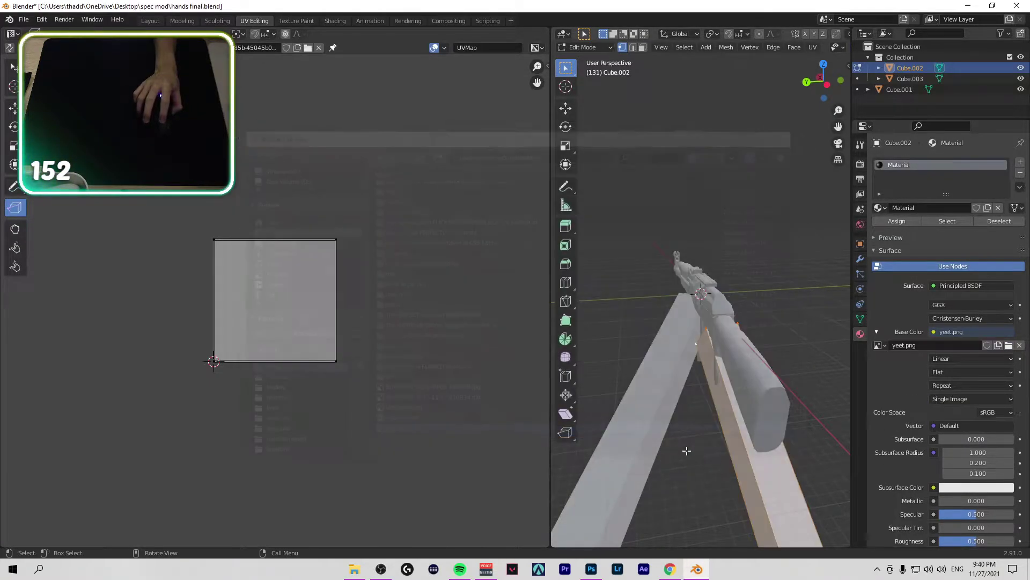
pyautogui.scroll(-4, 768, 394)
pyautogui.scroll(4, 768, 393)
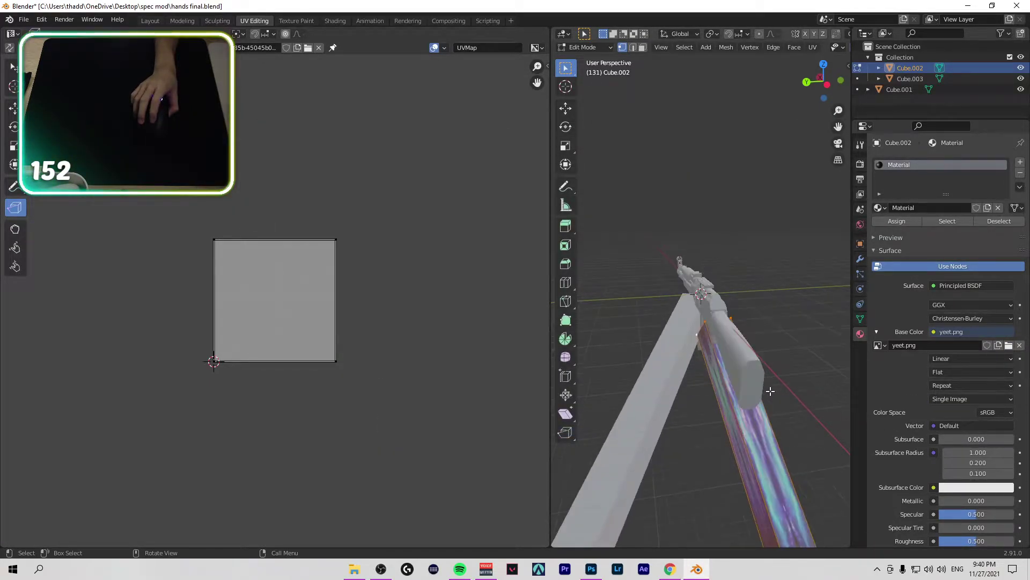
pyautogui.scroll(-4, 771, 392)
pyautogui.scroll(5, 771, 391)
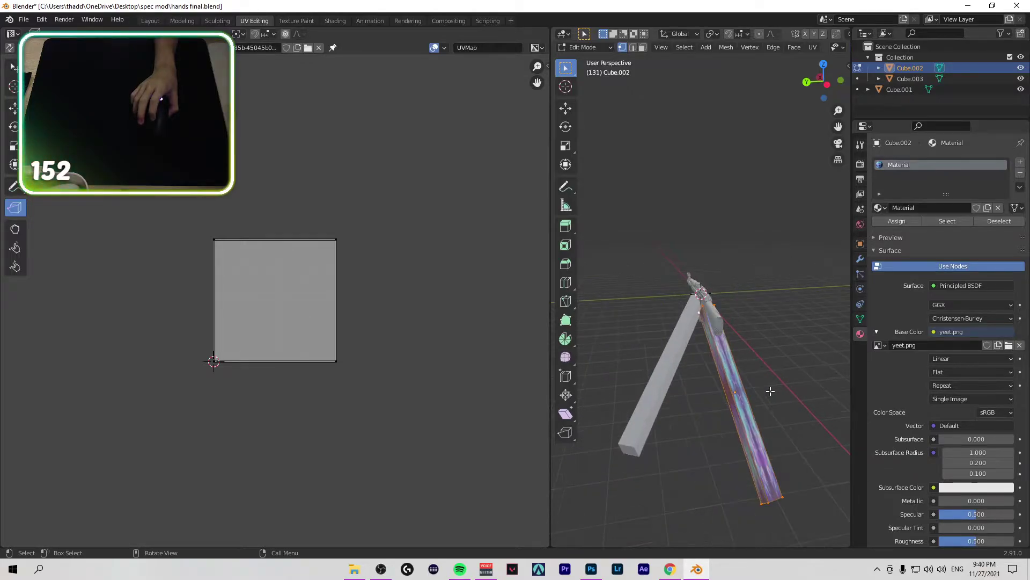
pyautogui.scroll(-2, 771, 392)
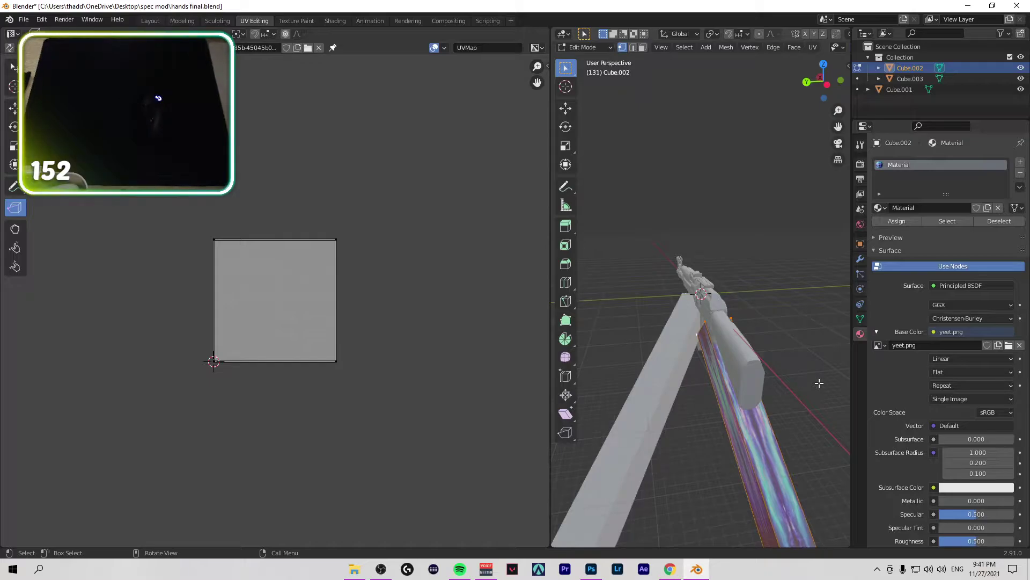
pyautogui.scroll(3, 819, 382)
# Step: Rerun Unwrap on Cube.002's UVs, keeping the Angle Based method
pyautogui.rightClick(290, 301)
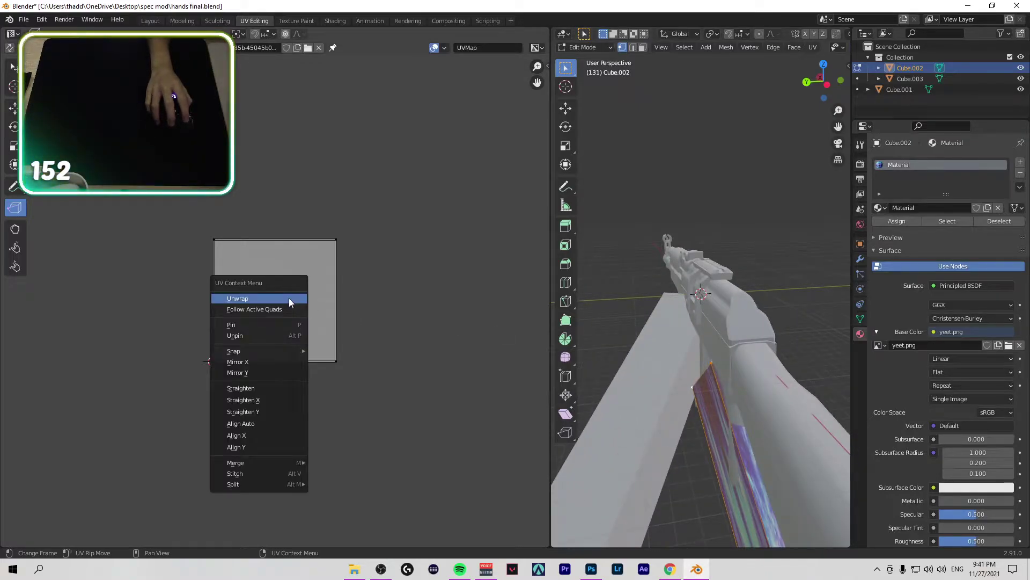
pyautogui.click(289, 298)
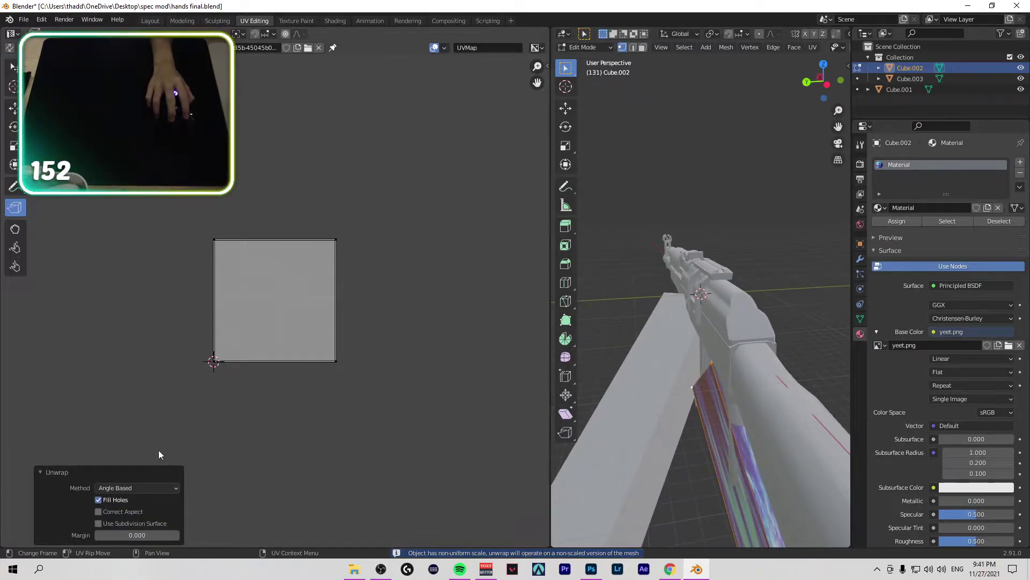
pyautogui.click(143, 486)
pyautogui.click(143, 499)
pyautogui.click(152, 489)
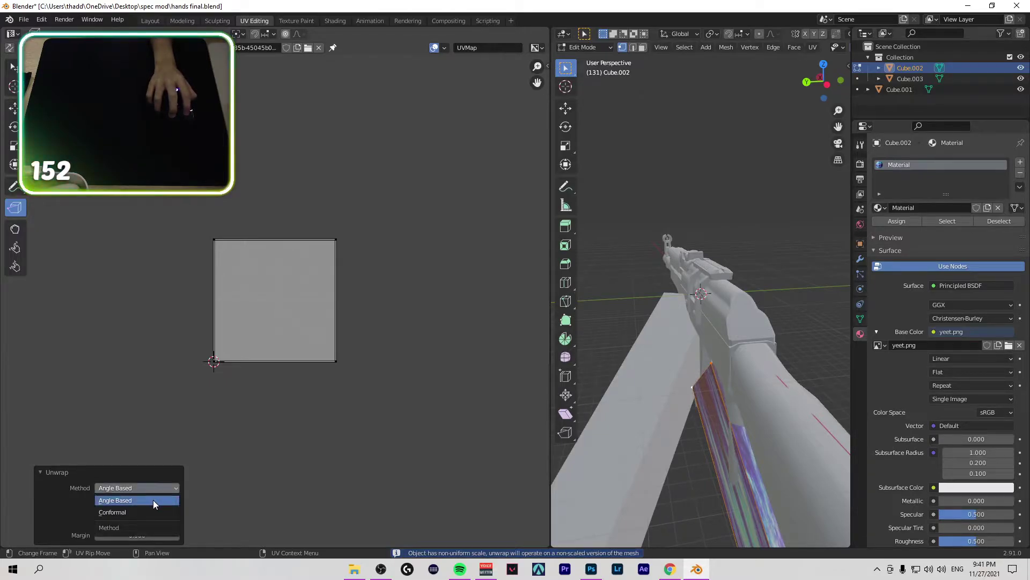
pyautogui.click(153, 500)
pyautogui.rightClick(266, 326)
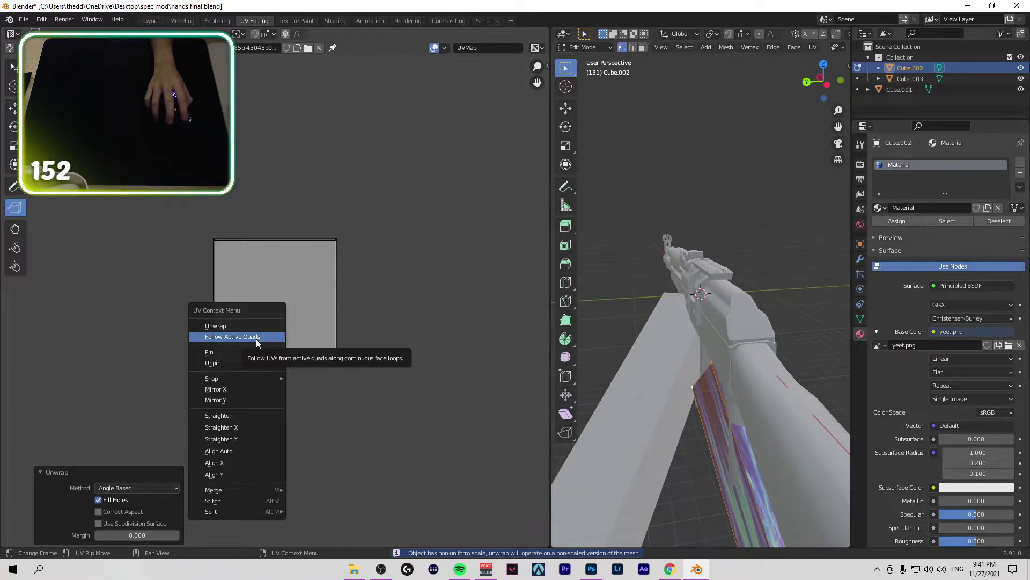
pyautogui.rightClick(253, 272)
pyautogui.rightClick(242, 271)
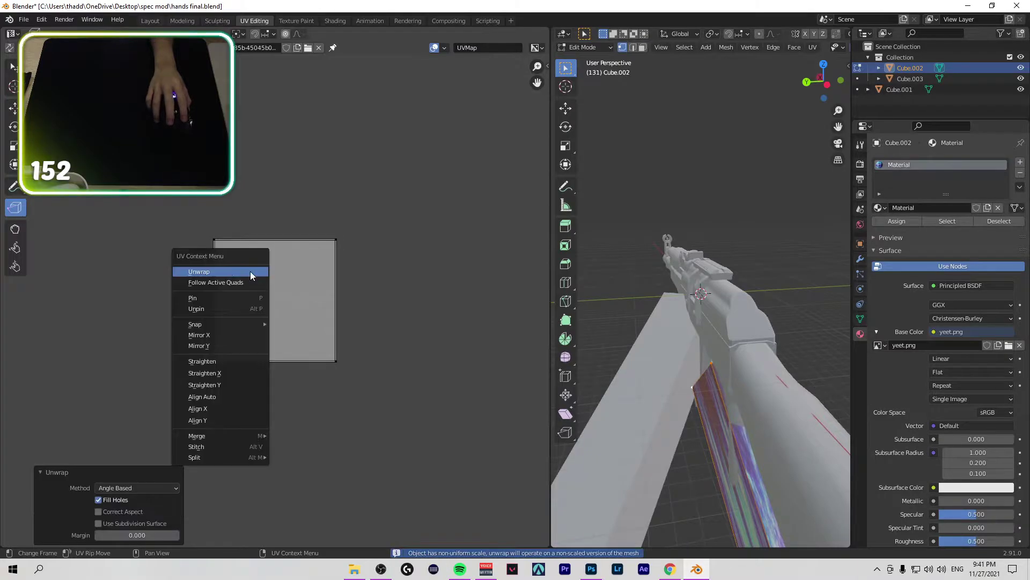
# Step: Expand Cube.002 in the outliner and select its mesh data
pyautogui.click(885, 96)
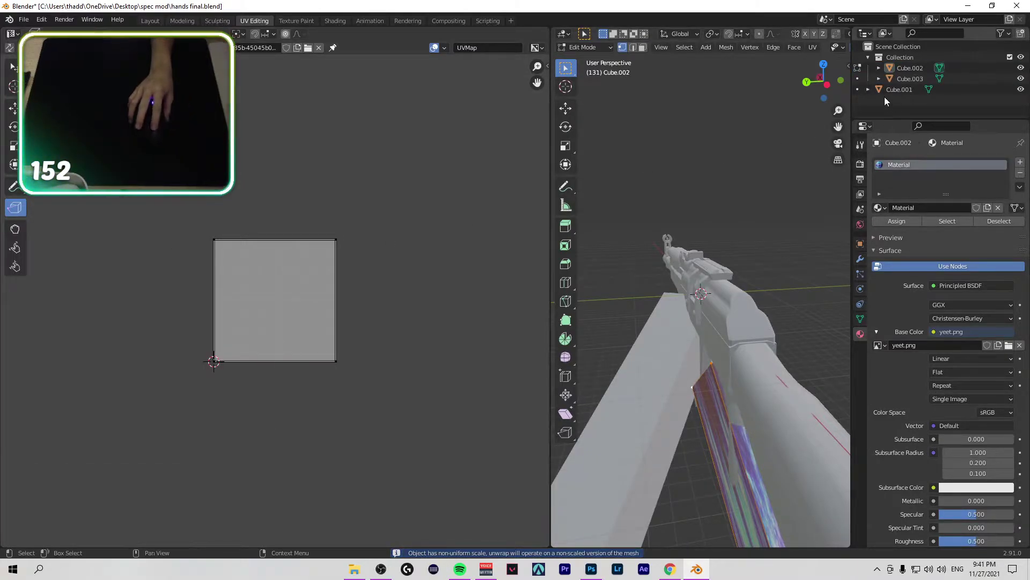
pyautogui.click(879, 68)
pyautogui.click(890, 78)
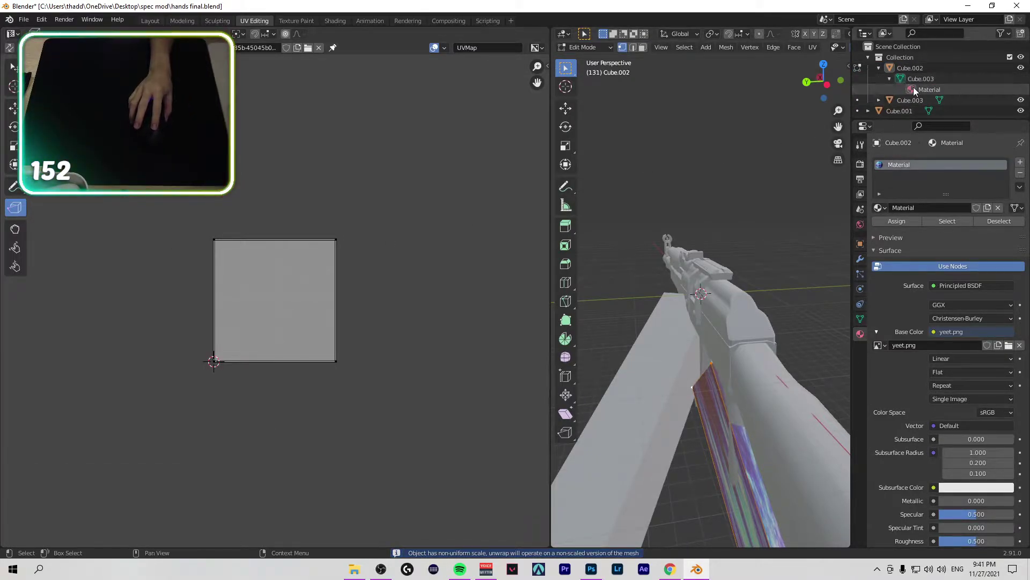
pyautogui.click(921, 79)
pyautogui.click(890, 79)
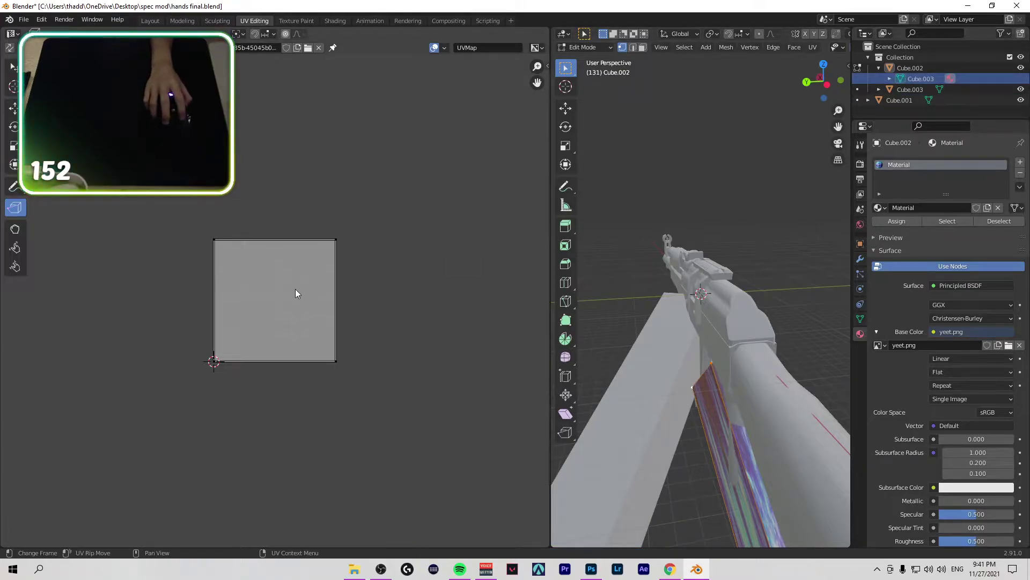
# Step: Undo the texture assignment and unwrap attempts on Cube.002, and return it to Object Mode
pyautogui.hotkey('ctrl', 'z')
pyautogui.hotkey('ctrl', 'z')
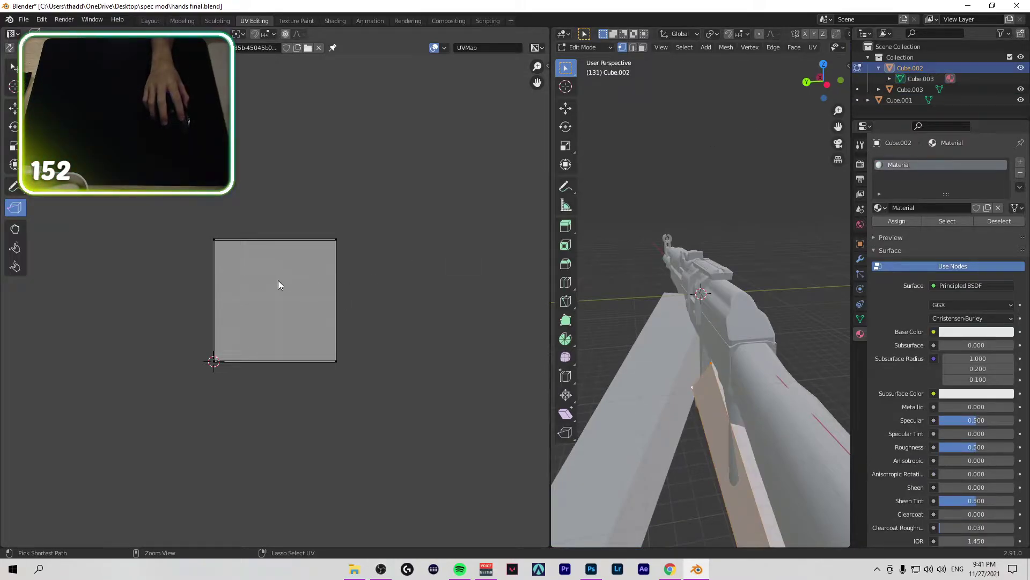
pyautogui.hotkey('ctrl', 'z')
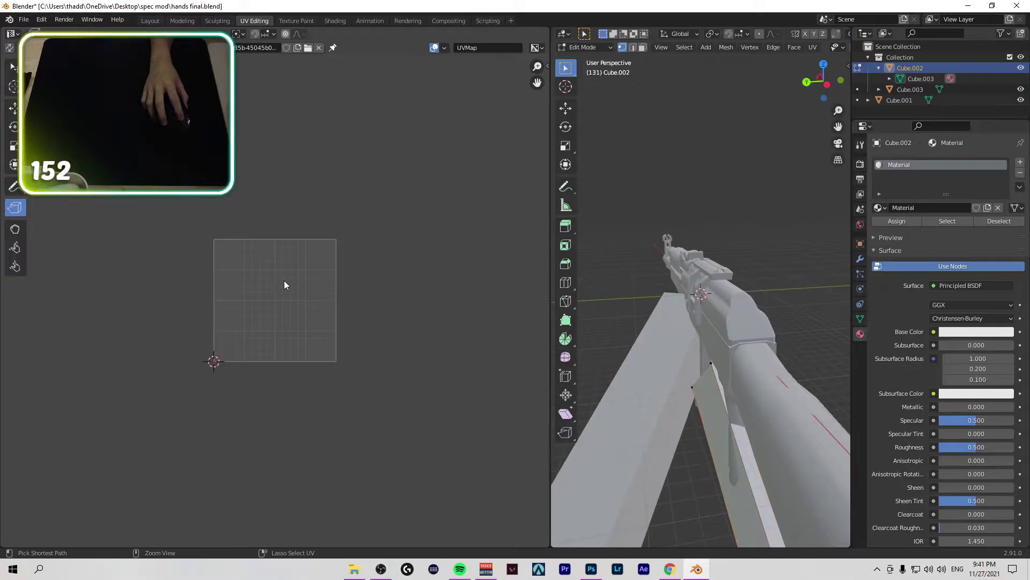
pyautogui.hotkey('ctrl', 'shift', 'z')
pyautogui.press('Tab')
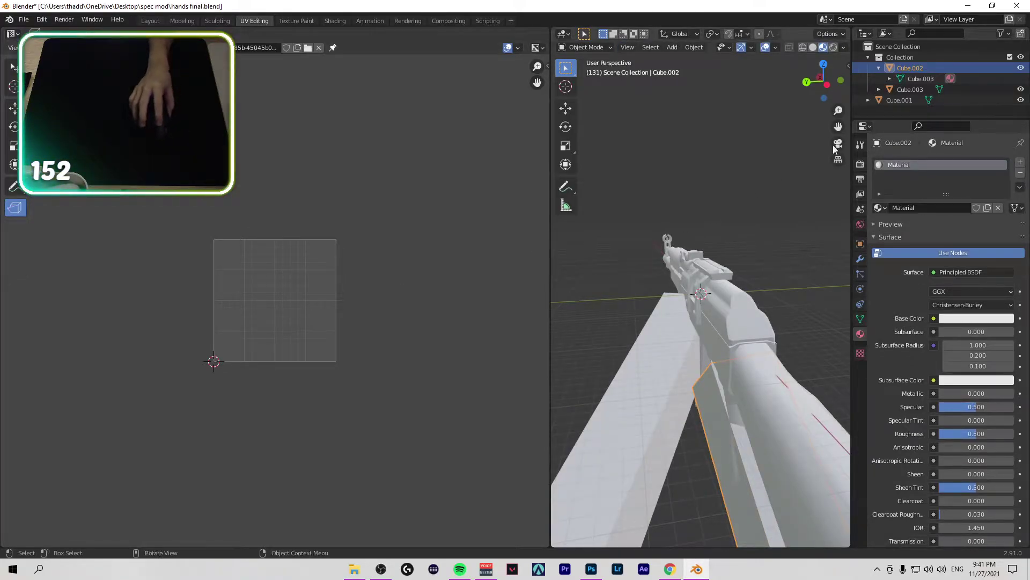
# Step: Select Cube.003, clear and restore that selection, and collapse Cube.002's entry in the outliner
pyautogui.keyDown('ctrl'); pyautogui.click(910, 89); pyautogui.keyUp('ctrl')
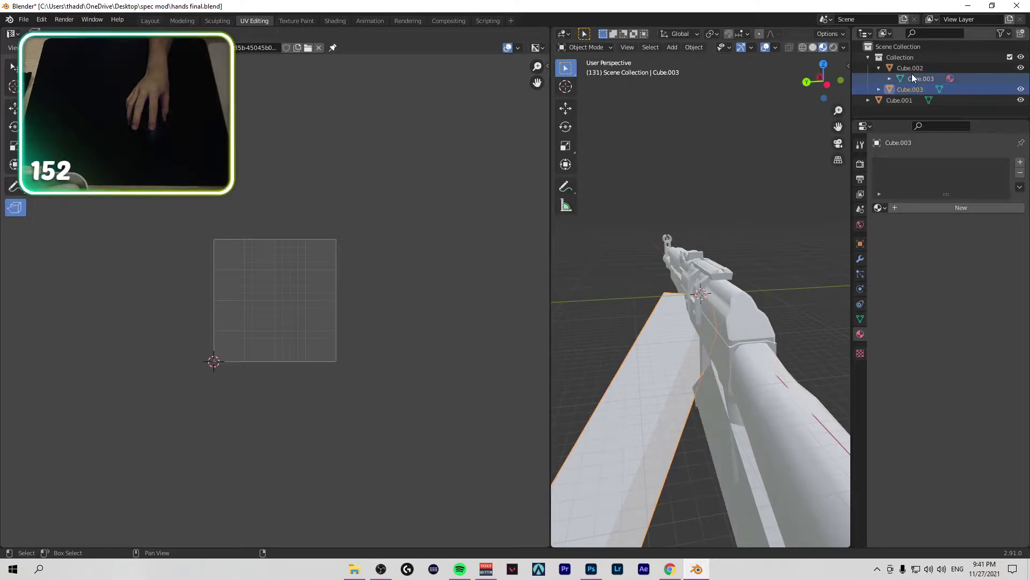
pyautogui.click(911, 111)
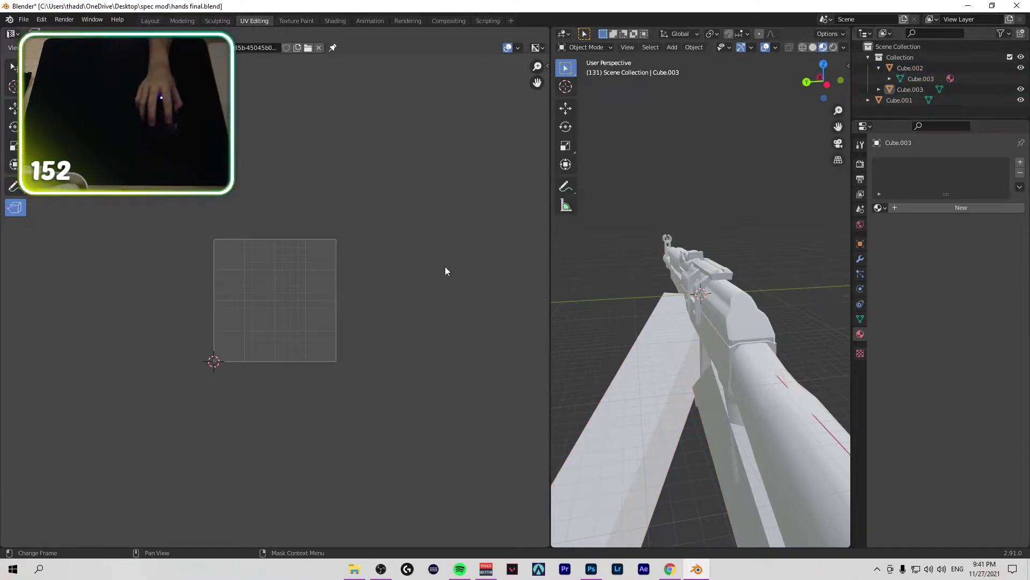
pyautogui.hotkey('ctrl', 'z')
pyautogui.click(880, 90)
pyautogui.click(879, 67)
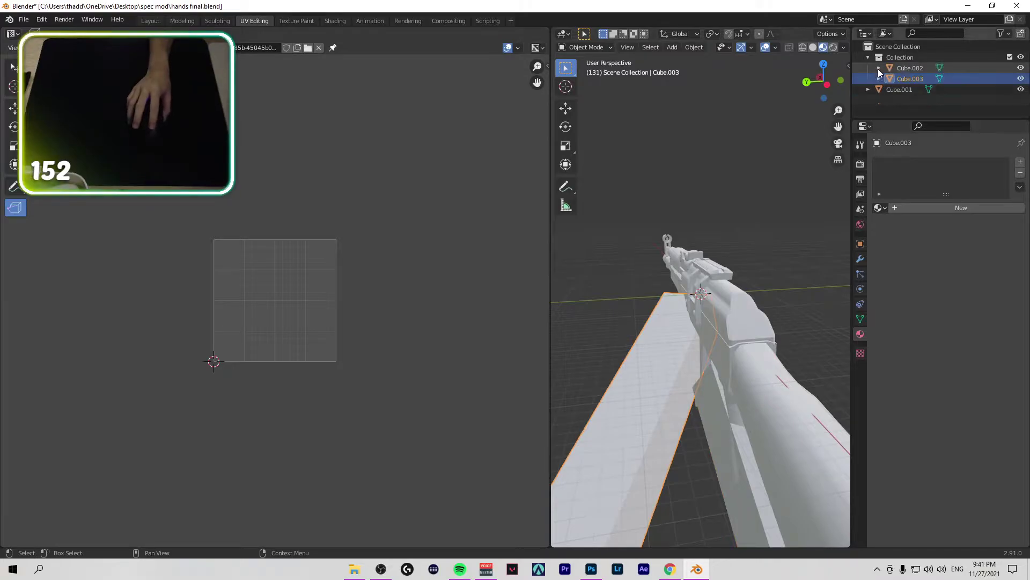
# Step: Undo the earlier edits on Cube.002 back to before its new material was created
pyautogui.hotkey('ctrl', 'z')
pyautogui.hotkey('ctrl', 'z')
pyautogui.hotkey('ctrl', 'z')
pyautogui.hotkey('ctrl', 'z')
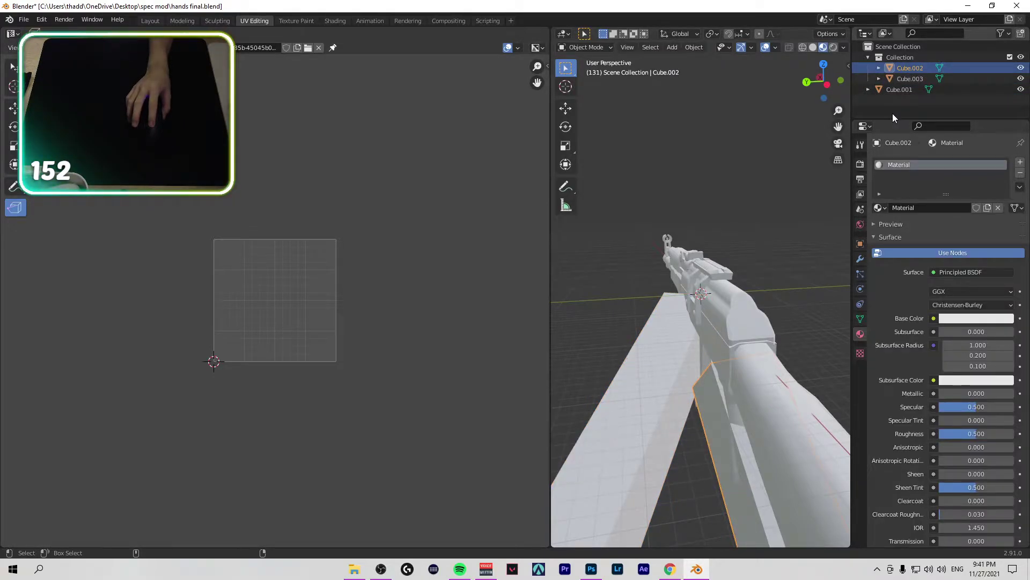
pyautogui.hotkey('ctrl', 'z')
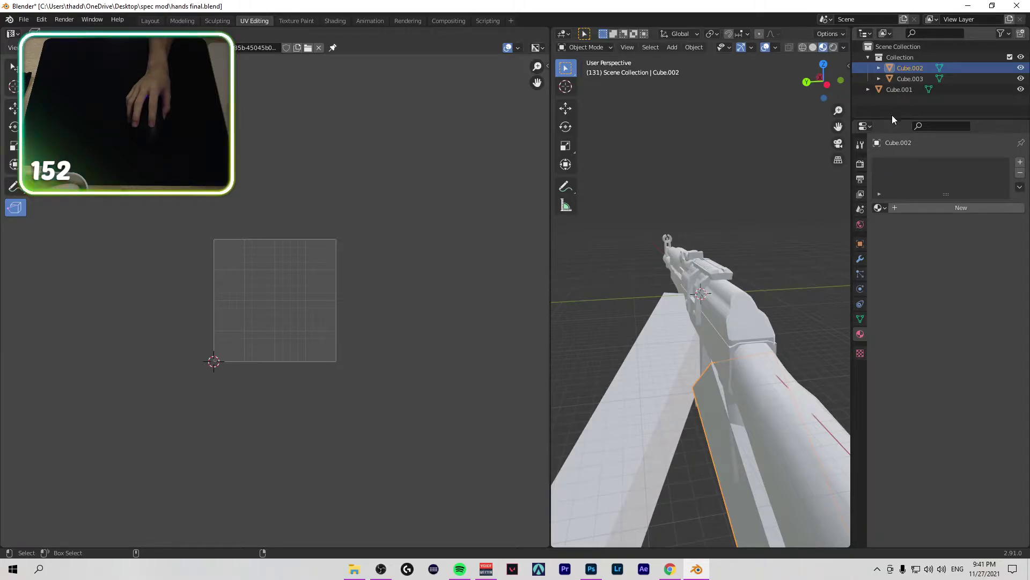
# Step: Put Cube.002 in Edit Mode and unwrap its UVs with Correct Aspect on, trying a margin of 1.000 before rerunning Unwrap
pyautogui.press('Tab')
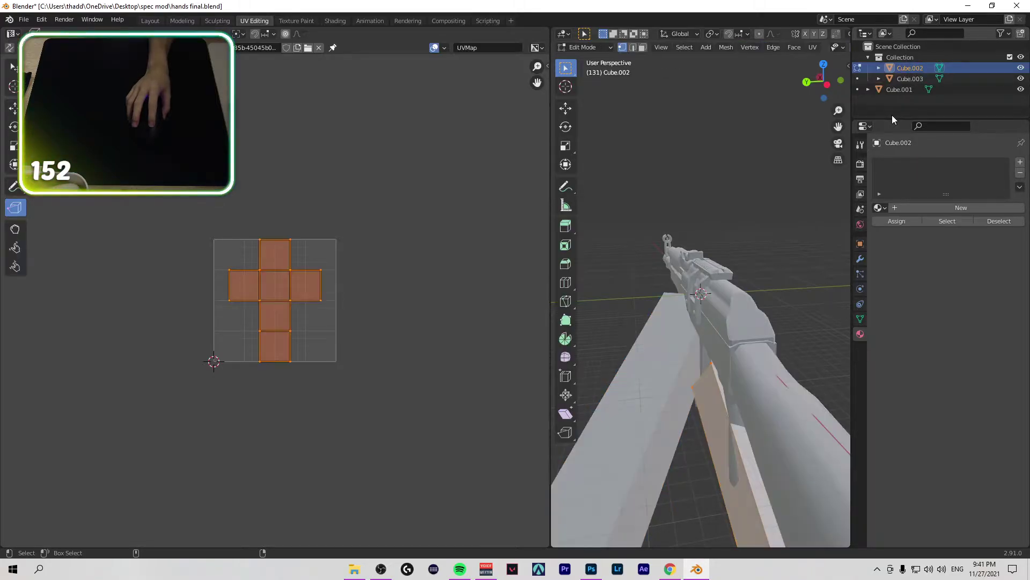
pyautogui.press('u')
pyautogui.click(293, 294)
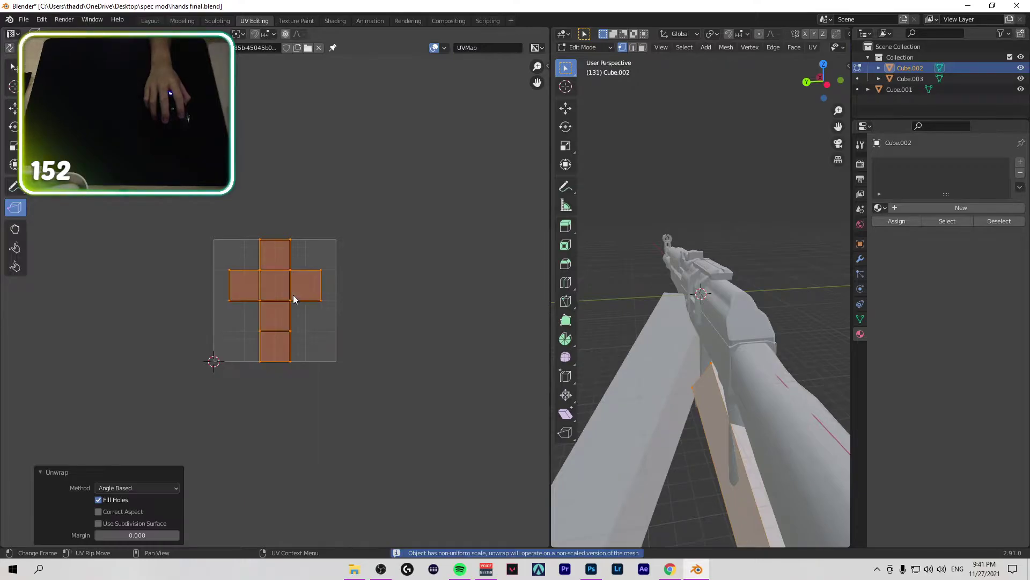
pyautogui.click(98, 512)
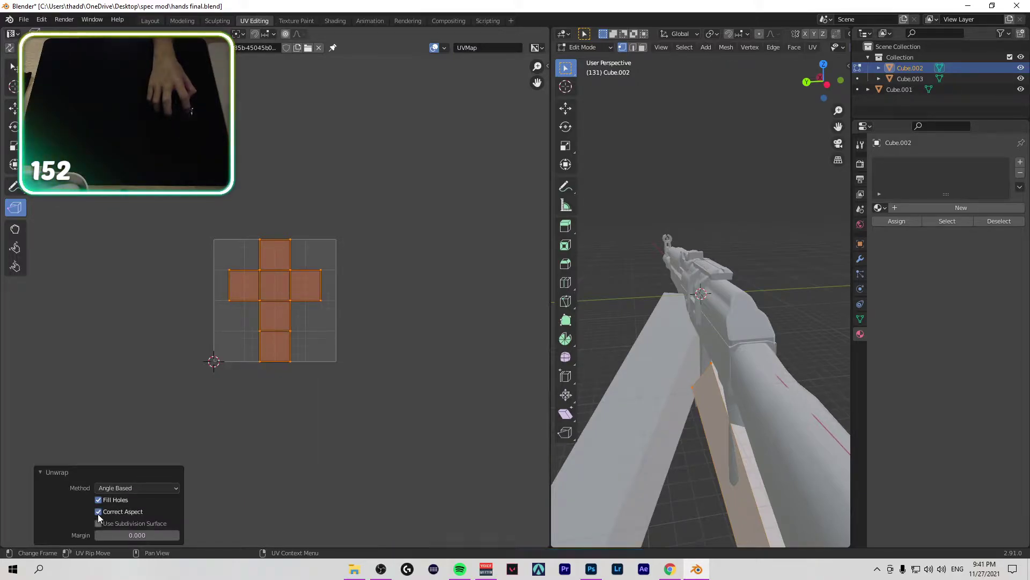
pyautogui.moveTo(134, 533)
pyautogui.mouseDown()
pyautogui.moveTo(172, 537)
pyautogui.moveTo(144, 535)
pyautogui.mouseUp()
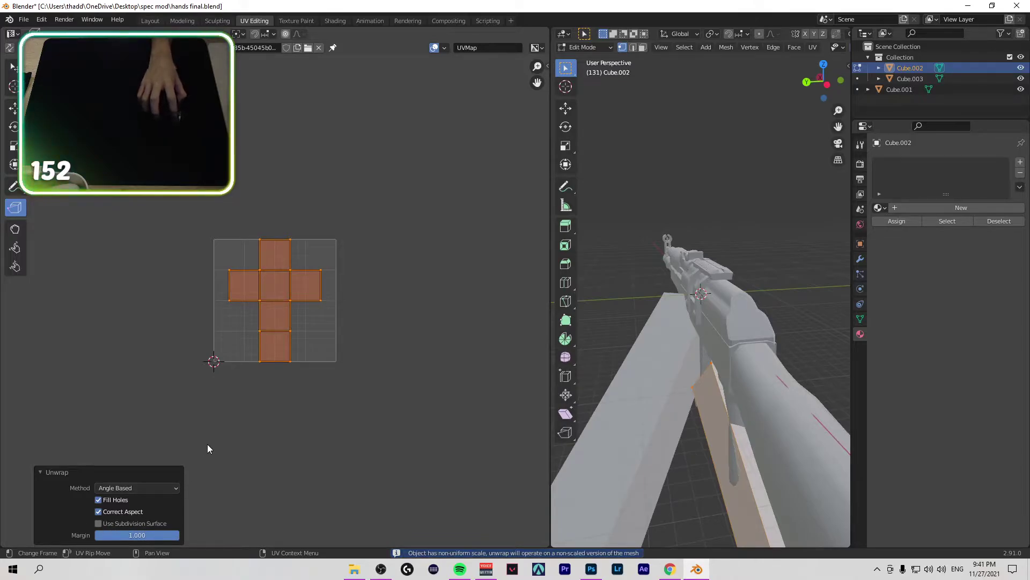
pyautogui.press('u')
pyautogui.click(248, 328)
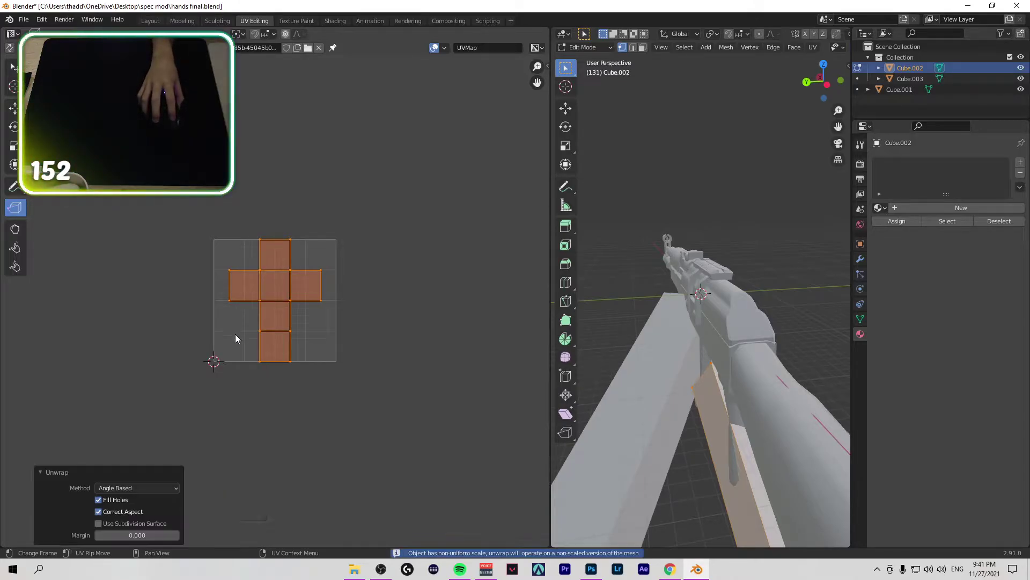
# Step: Try Follow Active Quads on Cube.002's selected UVs, pinning and unpinning them between attempts
pyautogui.press('u')
pyautogui.click(229, 322)
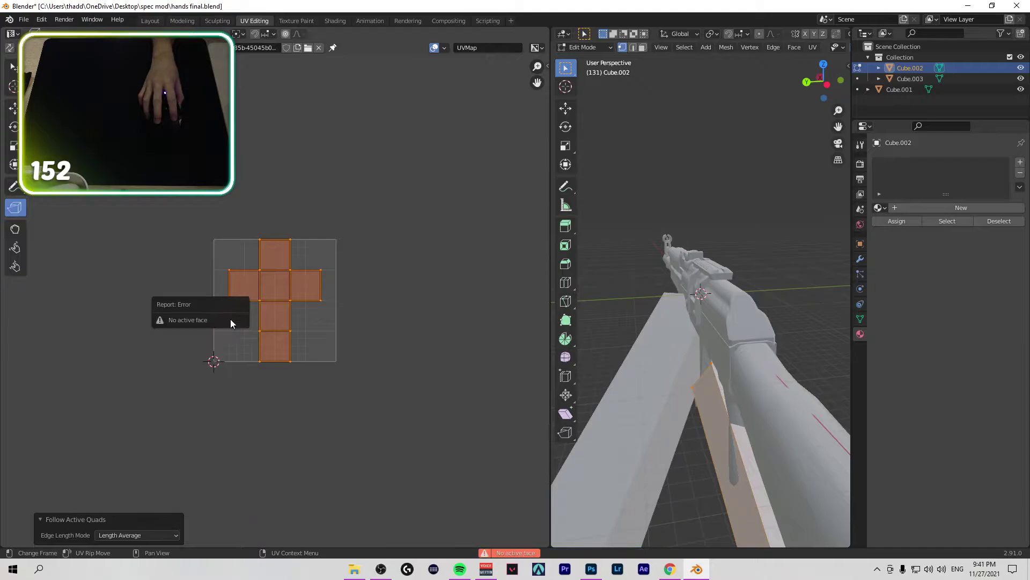
pyautogui.rightClick(252, 327)
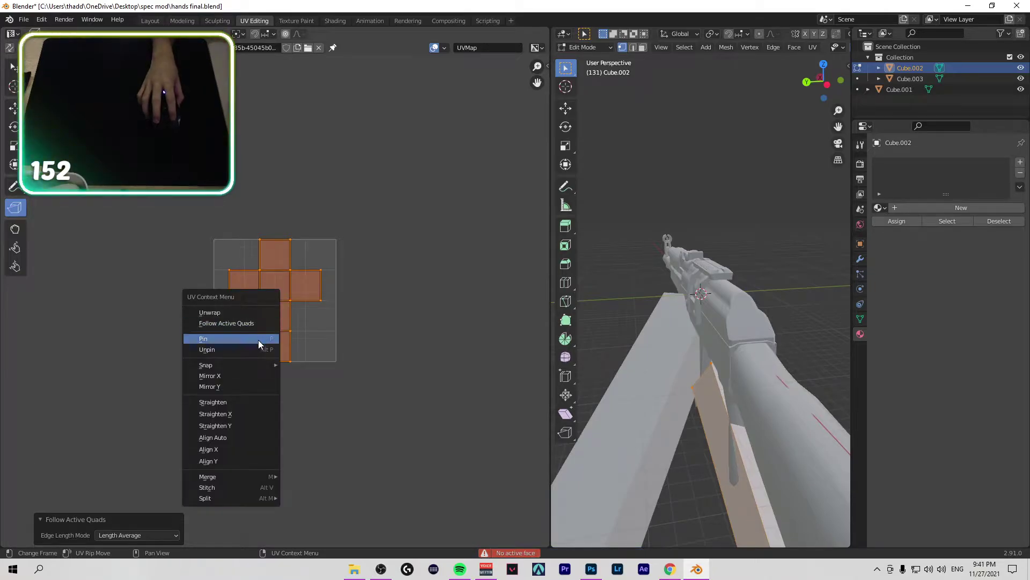
pyautogui.click(253, 347)
pyautogui.rightClick(262, 325)
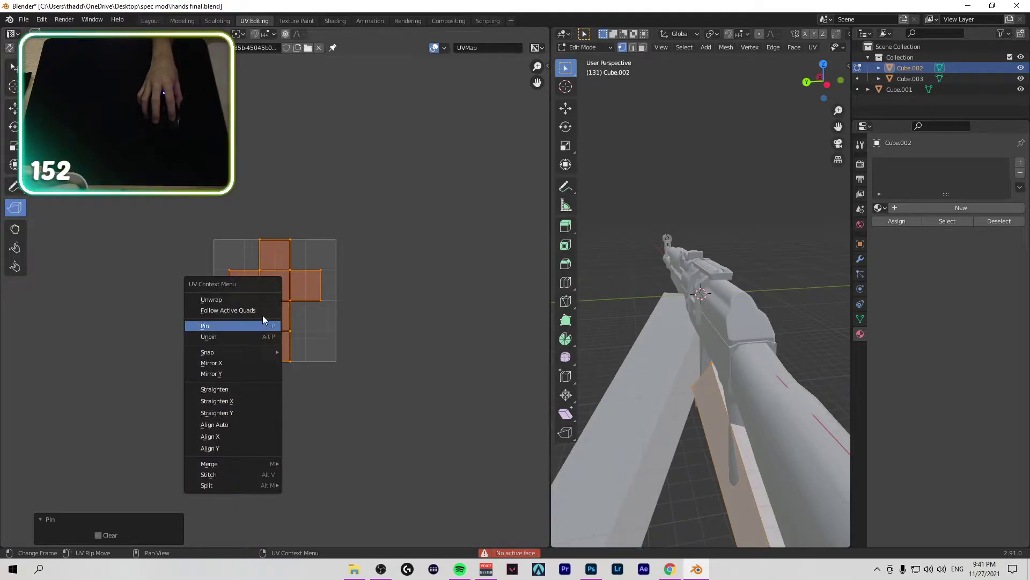
pyautogui.click(266, 311)
pyautogui.rightClick(289, 310)
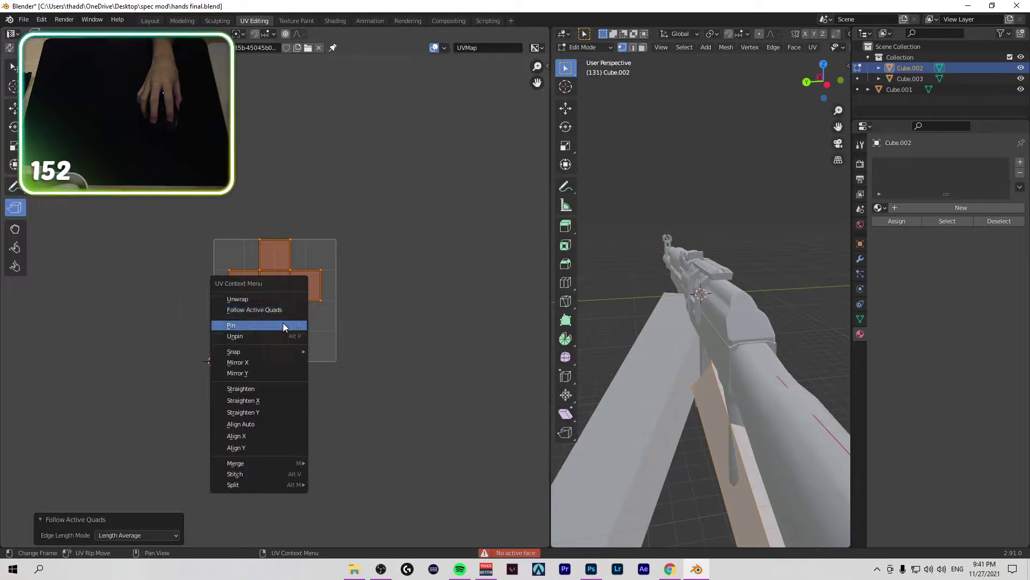
pyautogui.click(278, 336)
pyautogui.rightClick(268, 317)
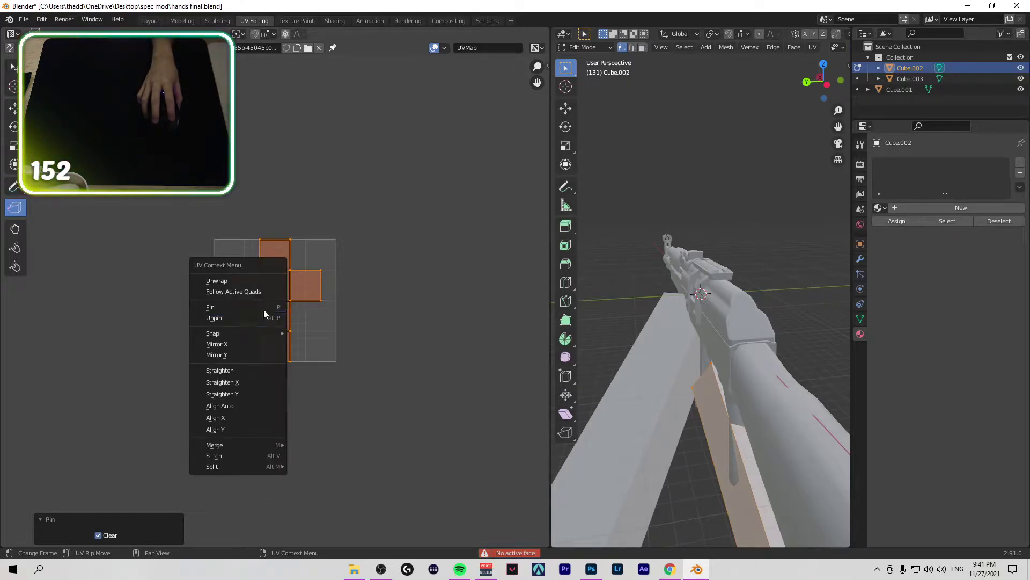
pyautogui.click(265, 294)
# Step: Split Cube.002's selected UVs and retry Follow Active Quads
pyautogui.rightClick(274, 326)
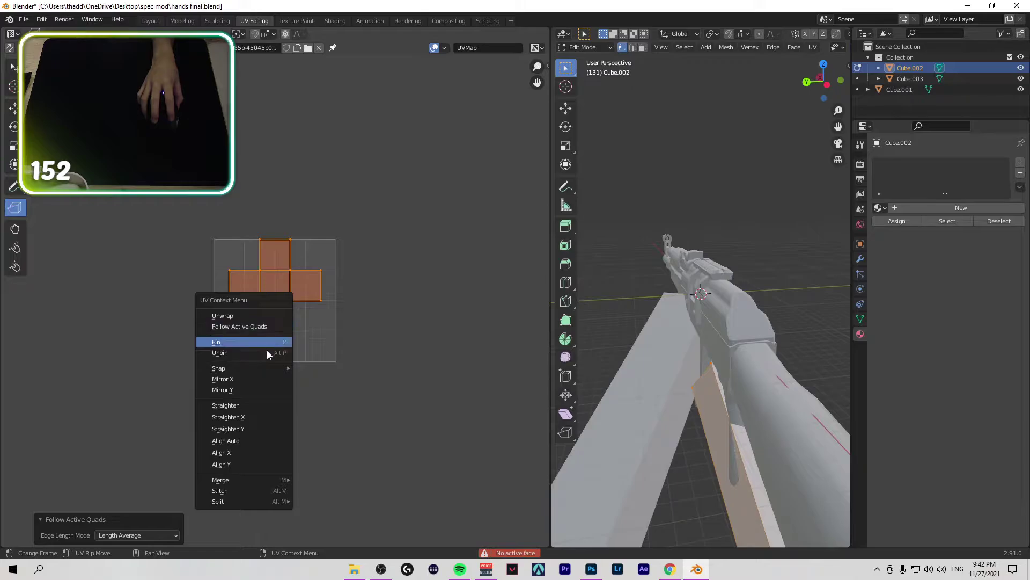
pyautogui.moveTo(259, 368)
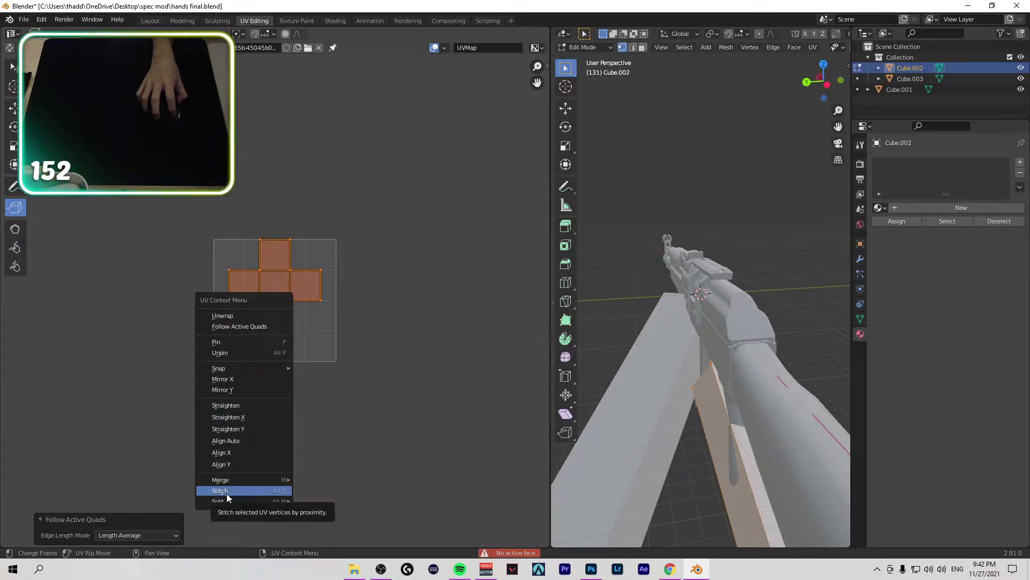
pyautogui.moveTo(227, 502)
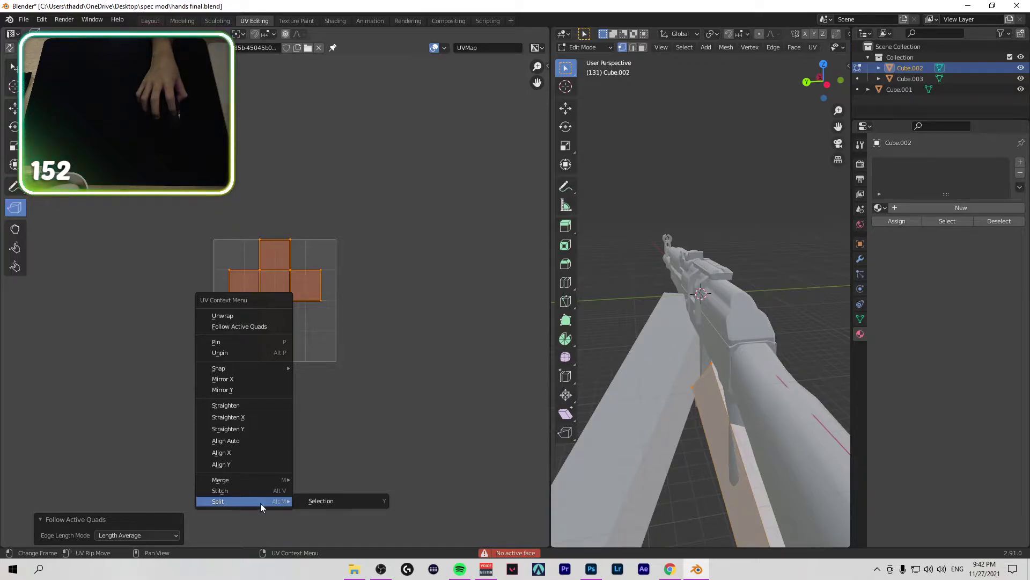
pyautogui.click(325, 501)
pyautogui.rightClick(294, 320)
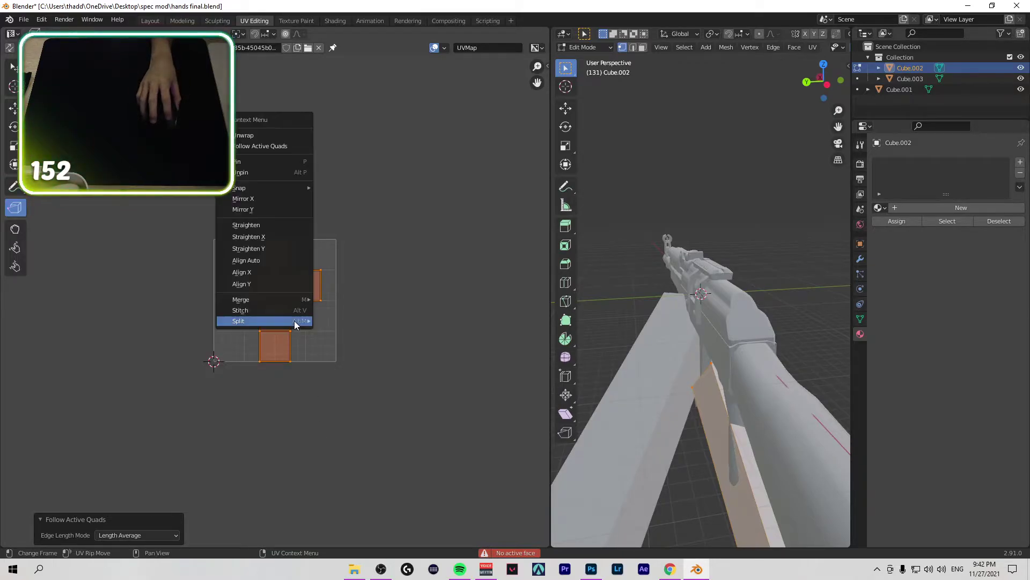
pyautogui.click(280, 147)
pyautogui.moveTo(708, 330); pyautogui.dragTo(734, 331, button='middle')
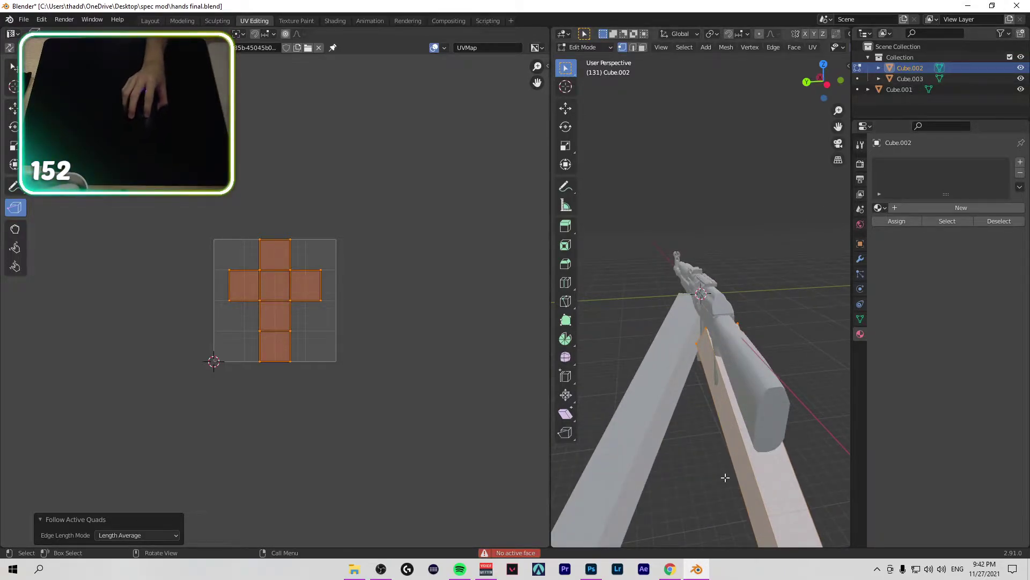
# Step: Switch to Chrome and check the live stream on its Twitch page, on dashboard.twitch.tv and in a private window
pyautogui.click(674, 568)
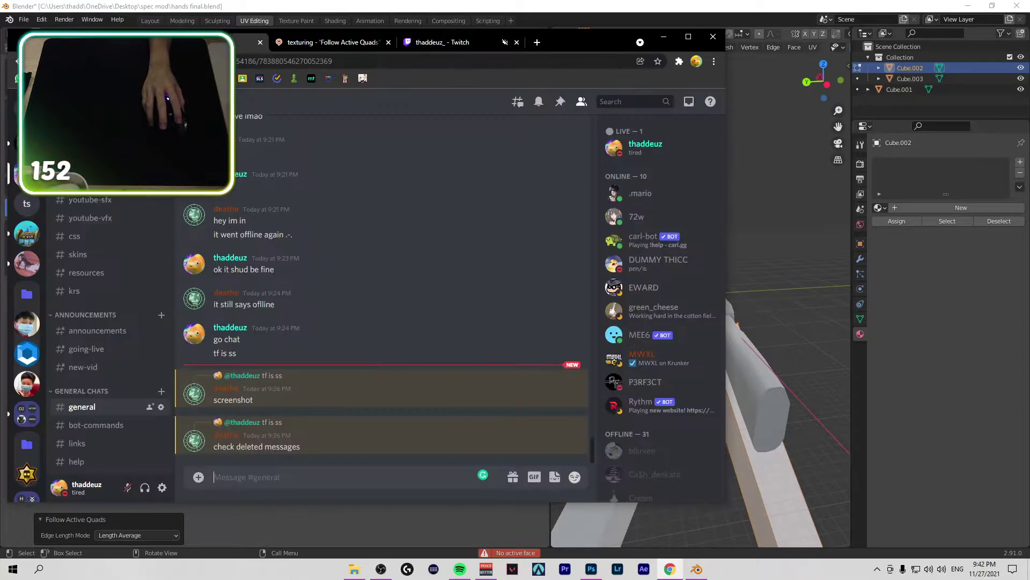
pyautogui.click(199, 42)
pyautogui.click(434, 42)
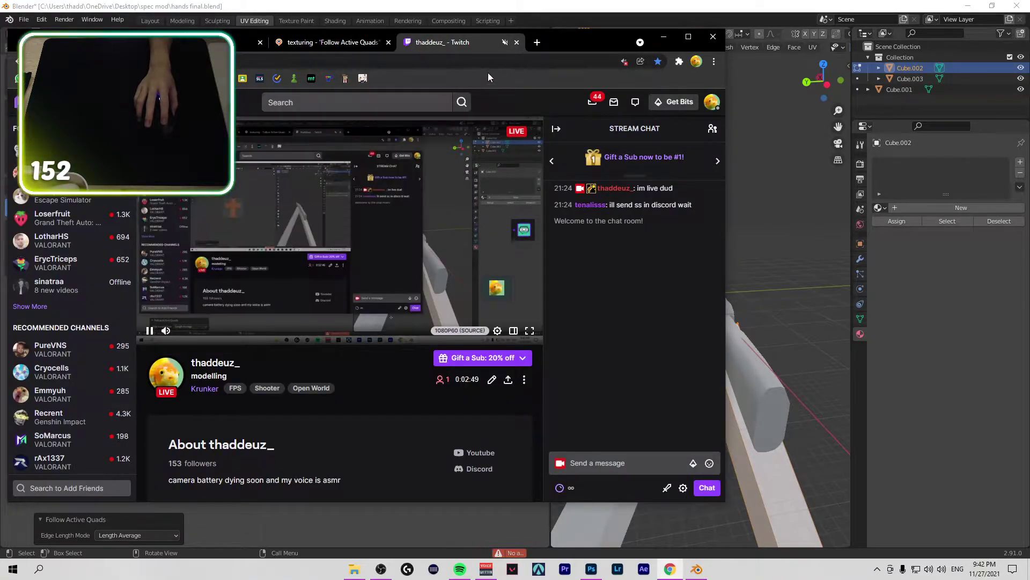
pyautogui.click(537, 42)
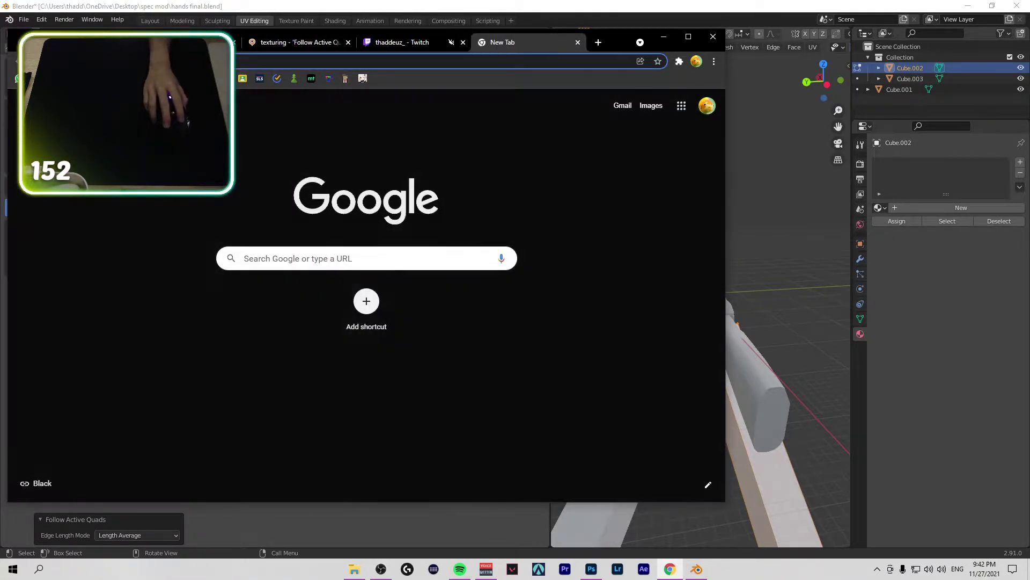
pyautogui.write('dashboard.twitch.tv')
pyautogui.press('Return')
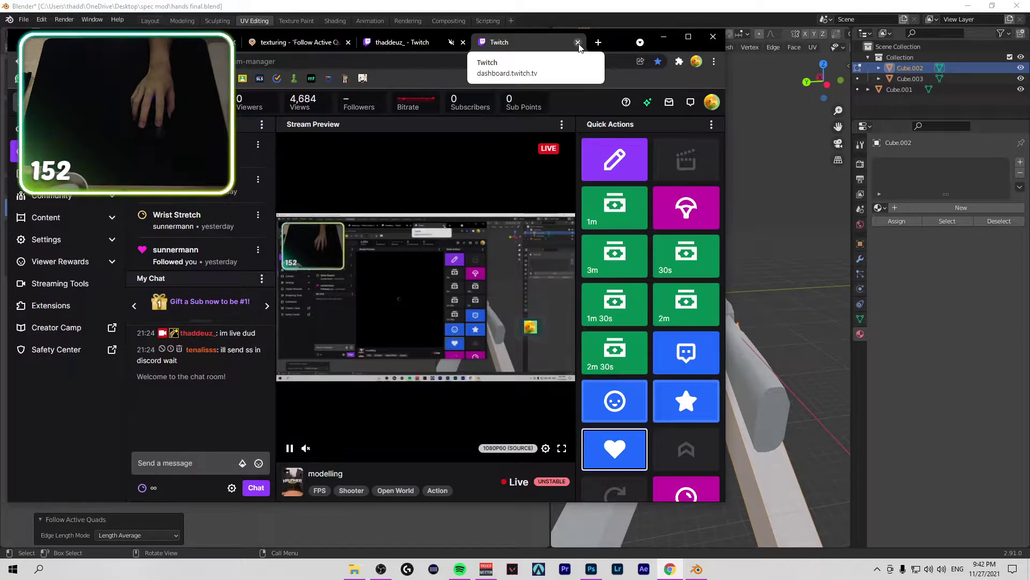
pyautogui.click(578, 43)
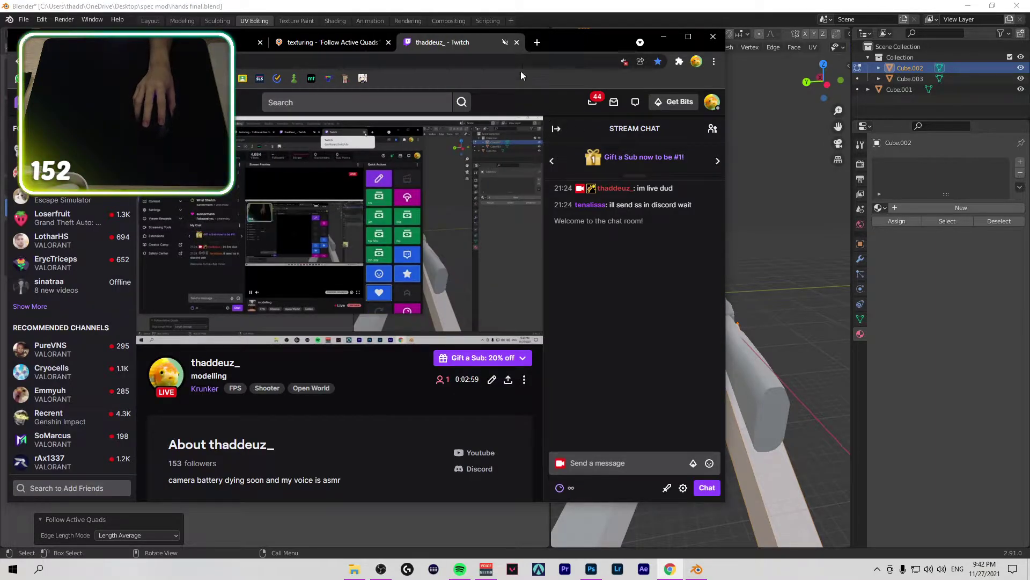
pyautogui.hotkey('ctrl', 'shift', 'n')
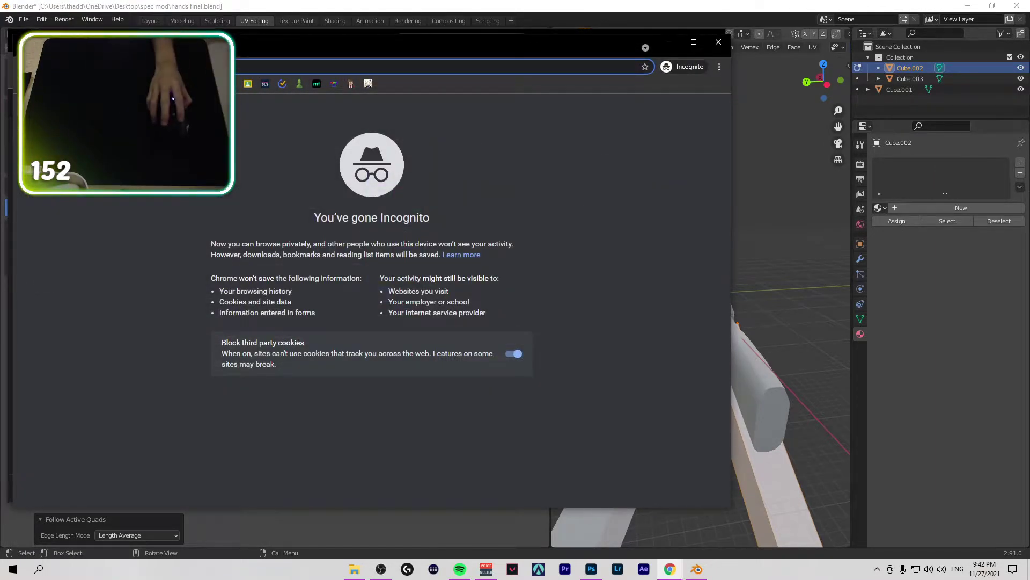
pyautogui.hotkey('ctrl', 'w')
# Step: Search Google in a new tab for "how to combine two blender files"
pyautogui.click(539, 41)
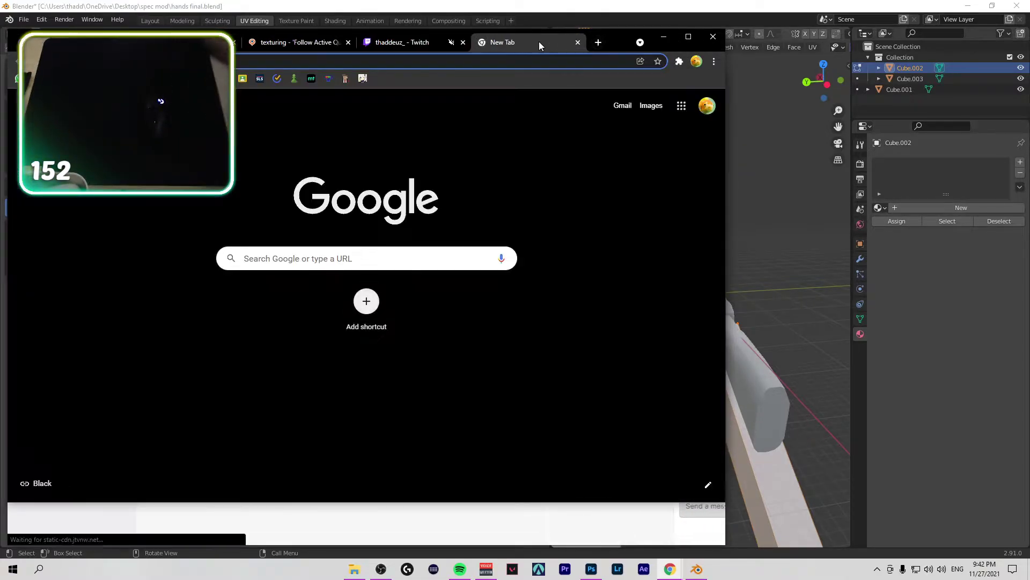
pyautogui.write('how to')
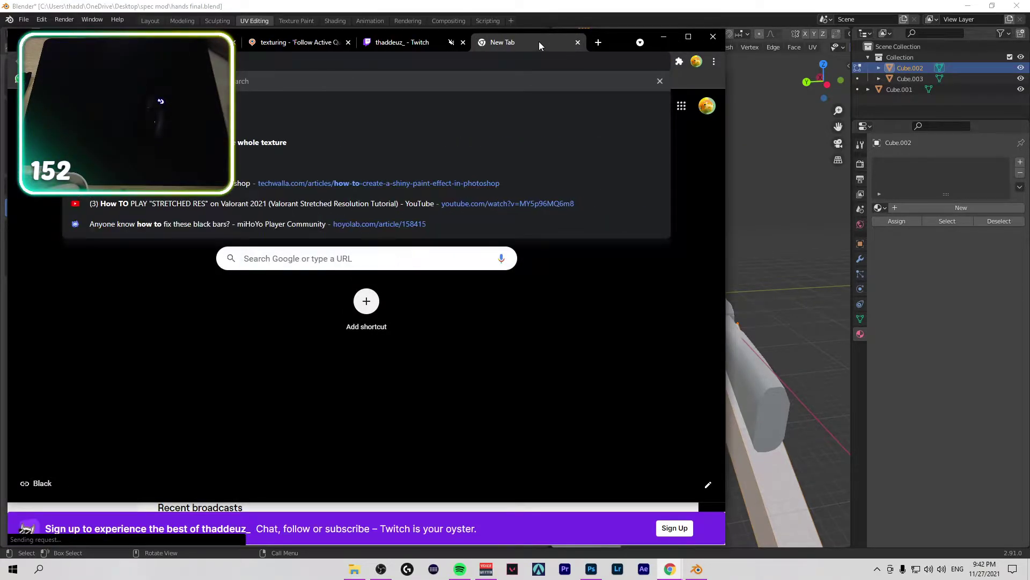
pyautogui.write(' combine two')
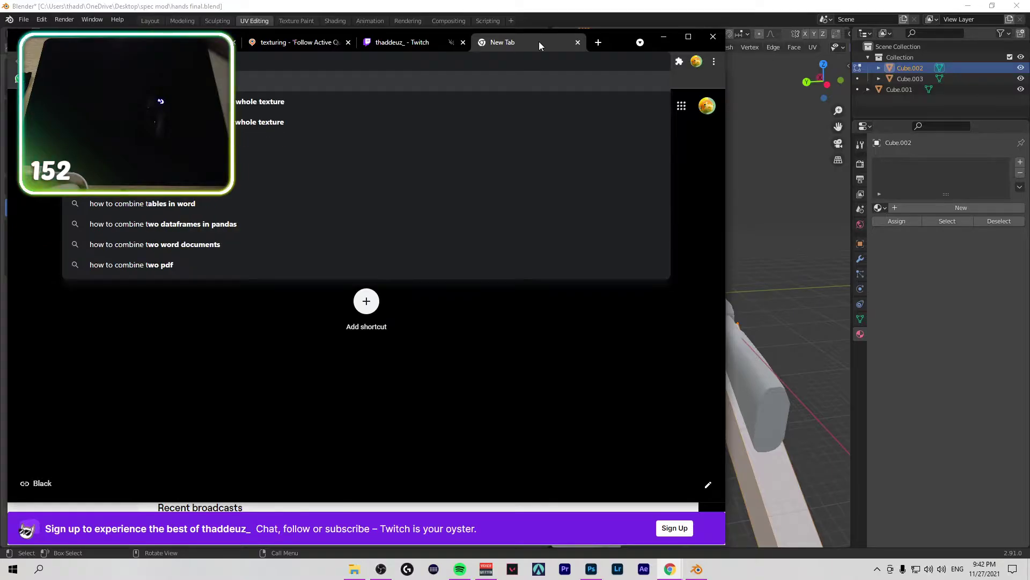
pyautogui.write(' blender files')
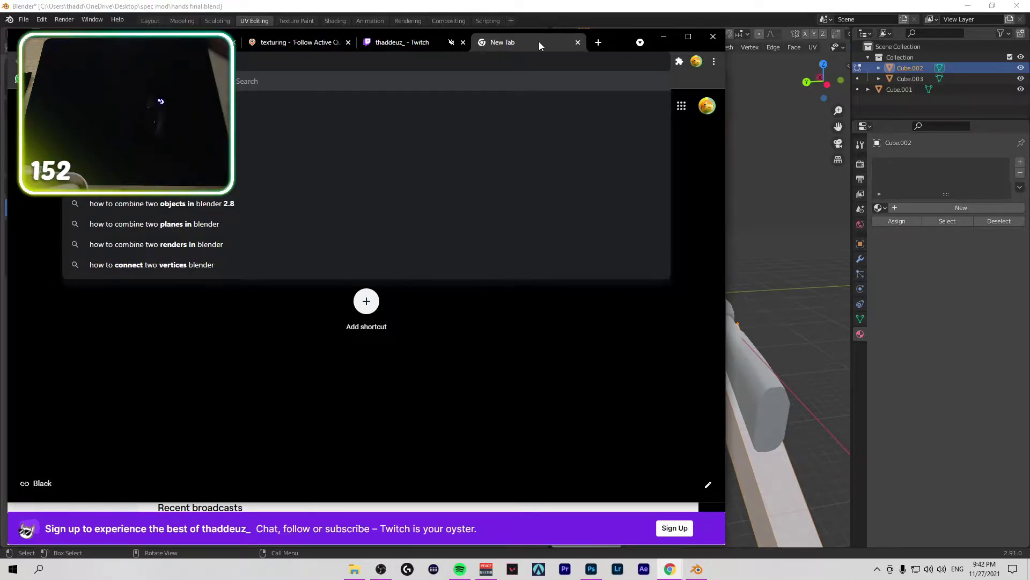
pyautogui.press('Return')
# Step: Return to Blender and delete Cube.002 and Cube.003 from the hands final scene
pyautogui.click(920, 79)
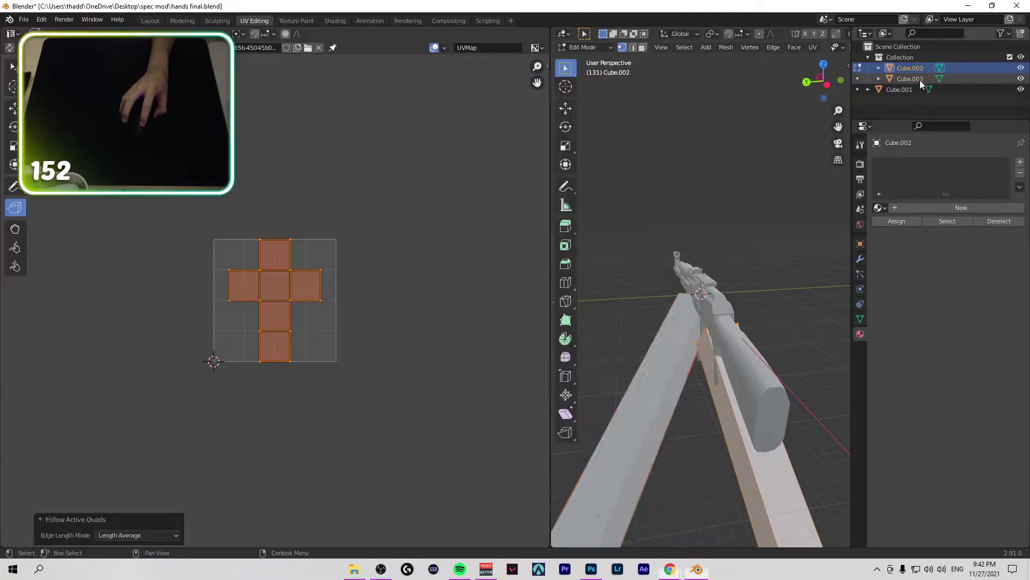
pyautogui.keyDown('ctrl'); pyautogui.click(919, 68); pyautogui.keyUp('ctrl')
pyautogui.press('x')
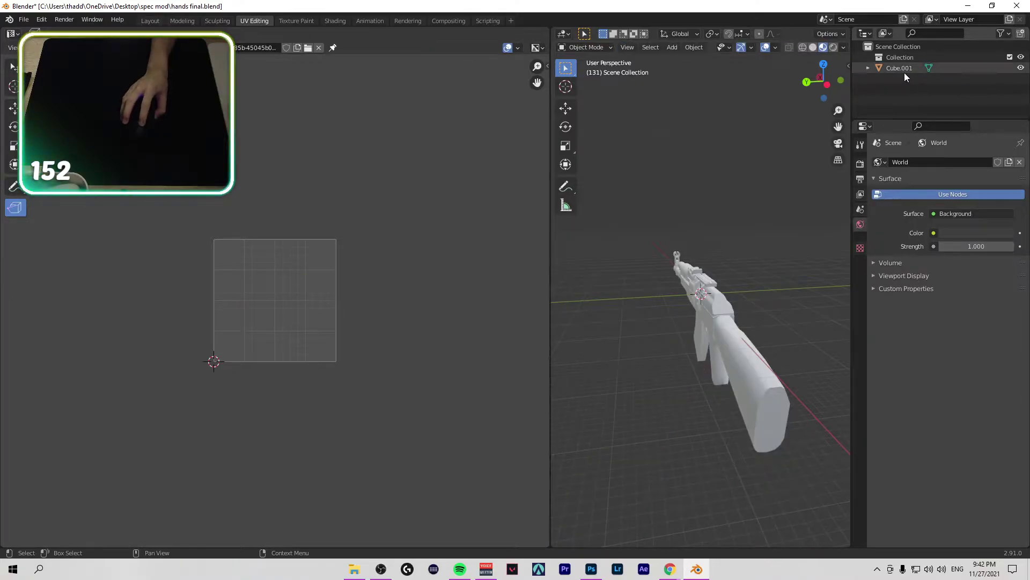
# Step: Check Cube.001's materials, deselect it, and switch to the Layout workspace with the window no longer maximized
pyautogui.click(905, 71)
pyautogui.click(901, 95)
pyautogui.click(894, 66)
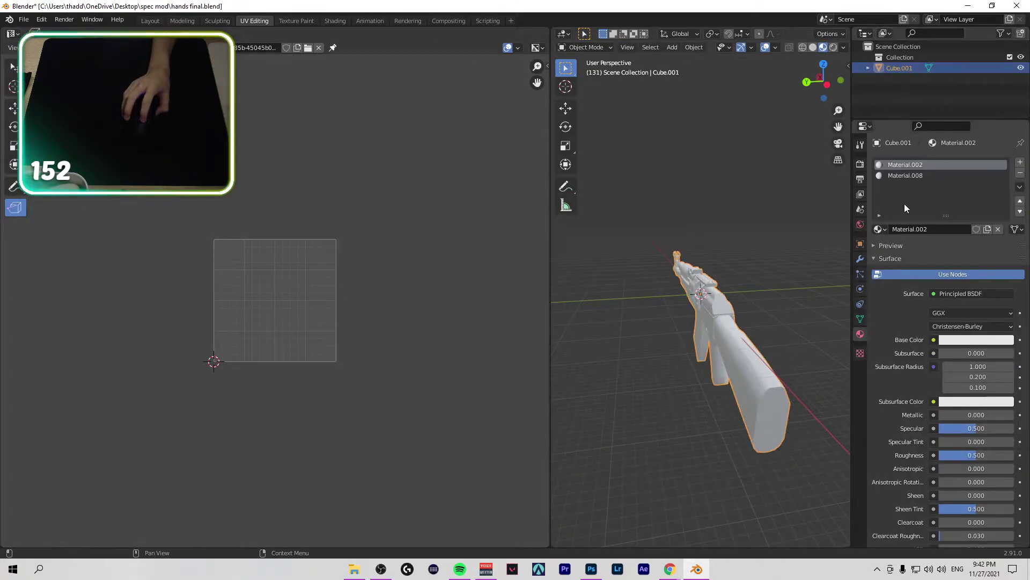
pyautogui.click(925, 103)
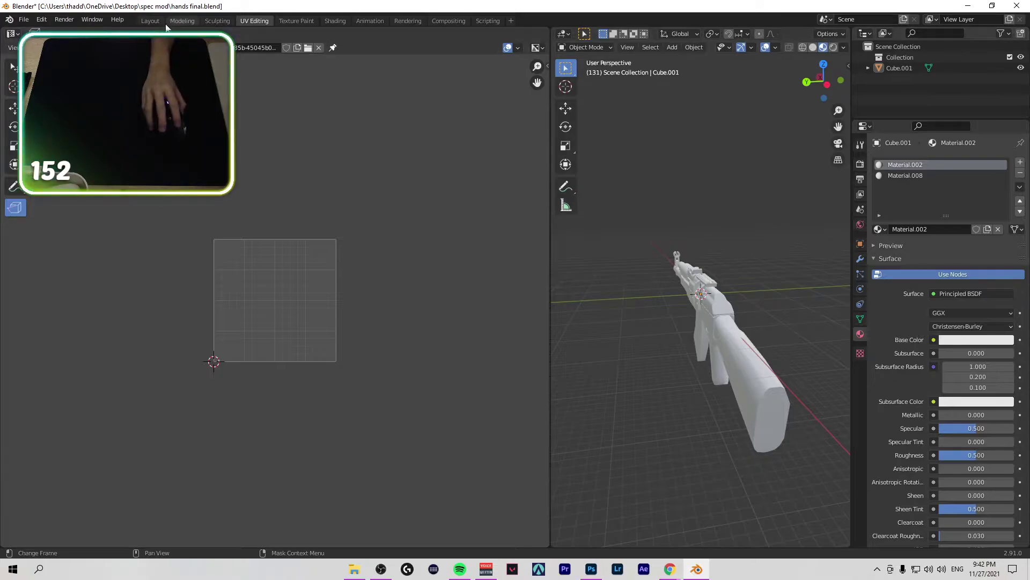
pyautogui.click(148, 21)
pyautogui.click(992, 5)
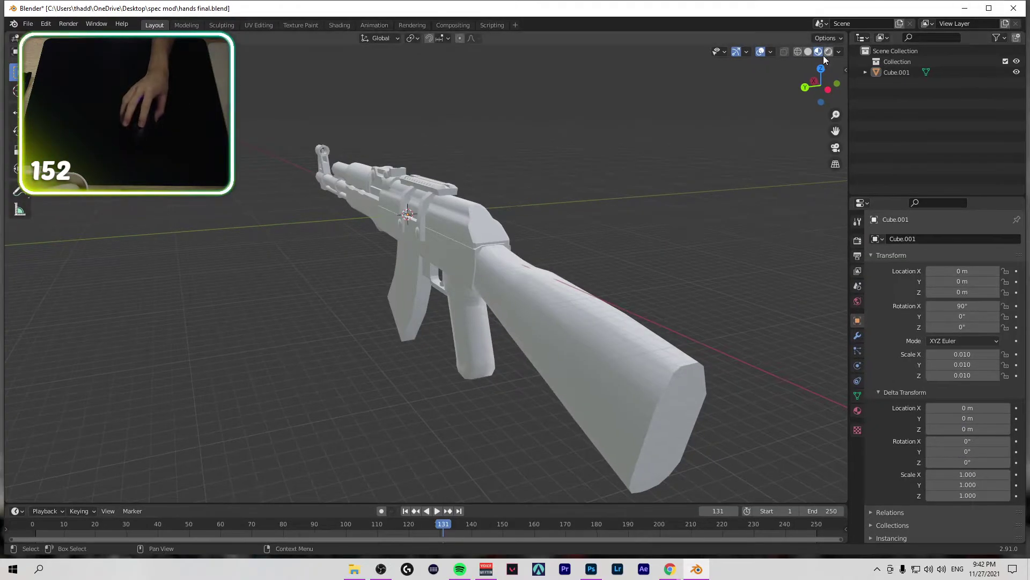
# Step: Show the desktop icons and open the hands blender file from the desktop
pyautogui.click(1028, 569)
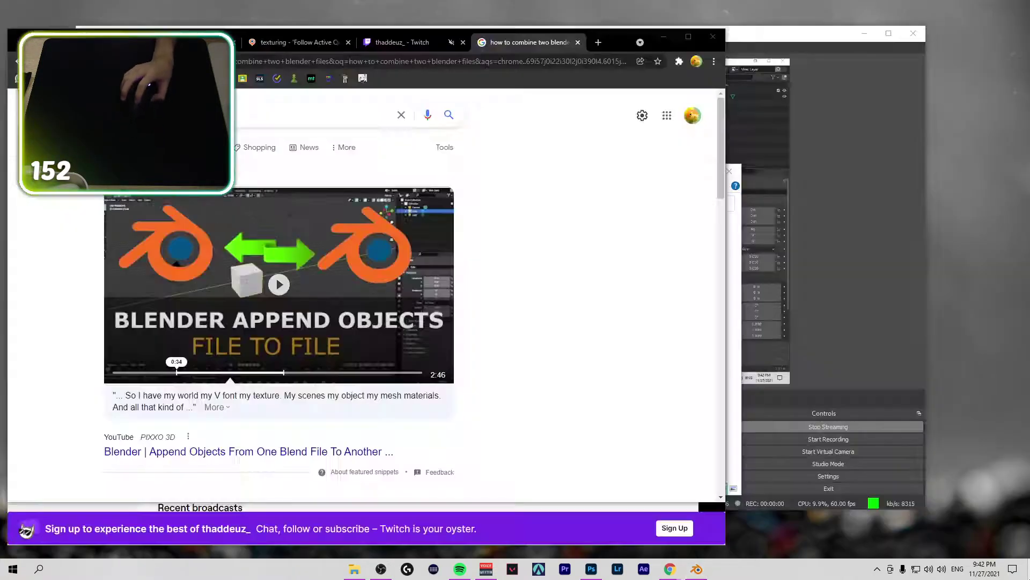
pyautogui.rightClick(570, 355)
pyautogui.moveTo(650, 367)
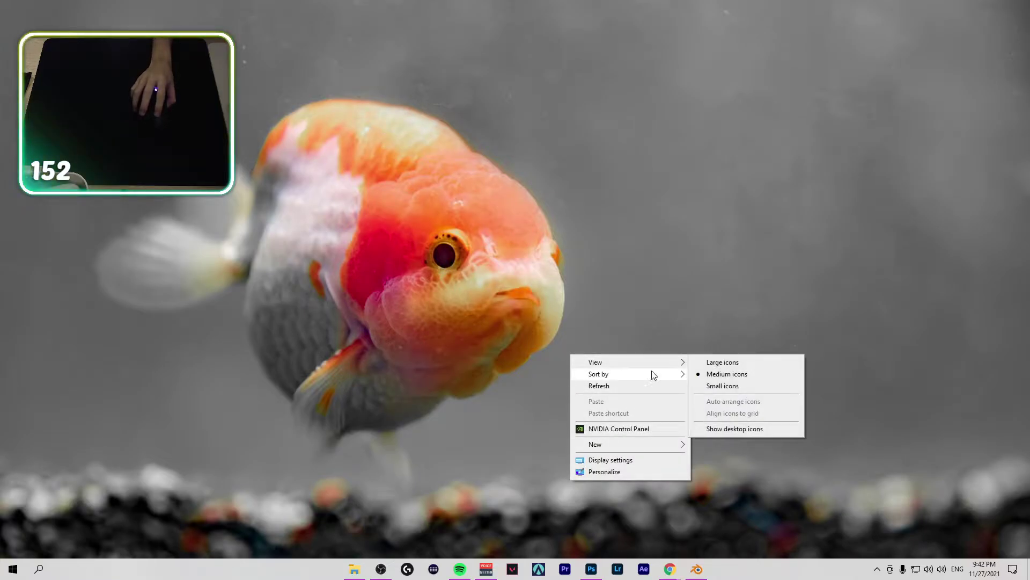
pyautogui.click(708, 428)
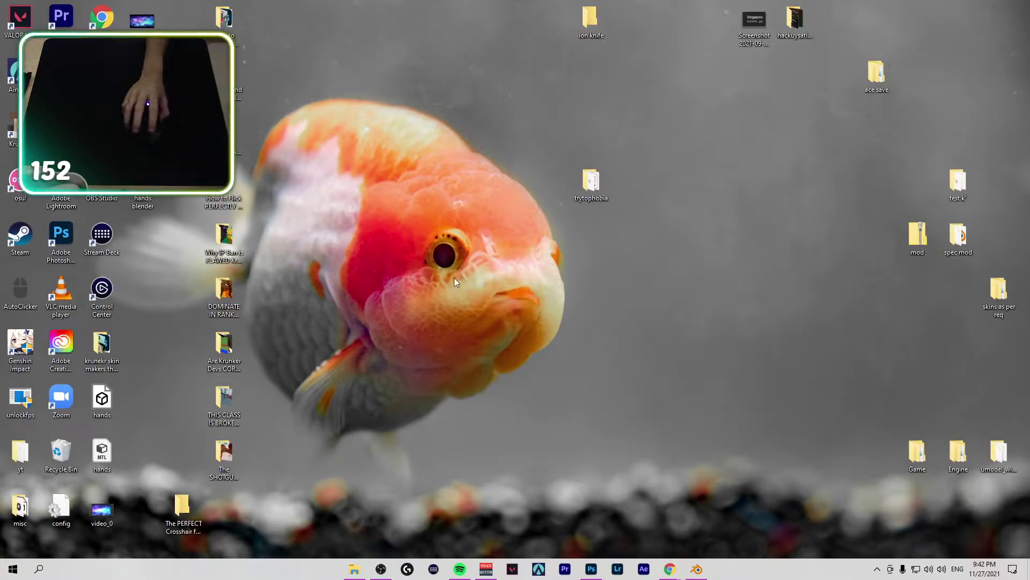
pyautogui.doubleClick(146, 203)
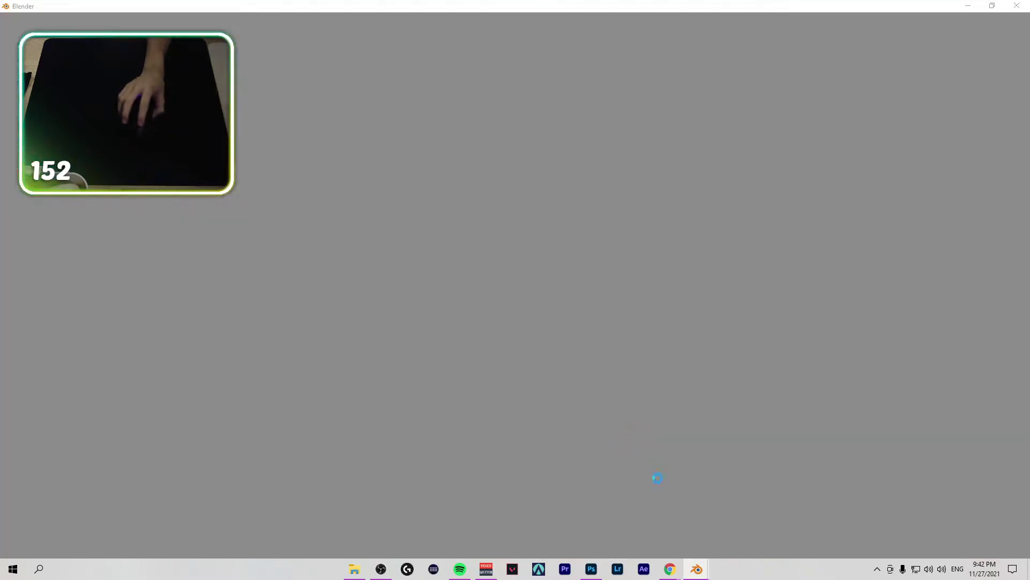
# Step: Close the private Twitch window and return to the textured beams in hands blender.blend
pyautogui.moveTo(670, 569)
pyautogui.click(698, 528)
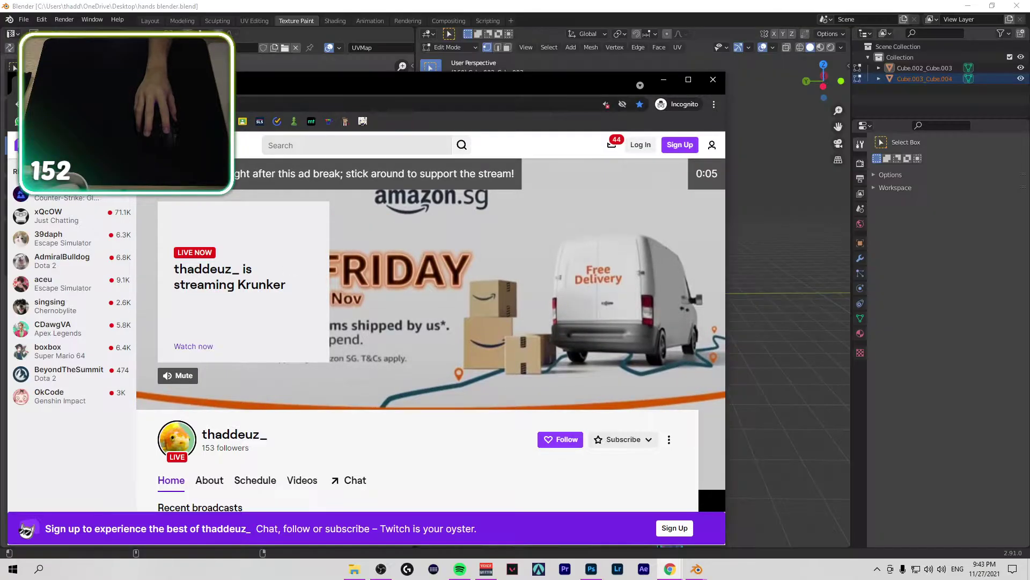
pyautogui.hotkey('alt', 'F4')
pyautogui.scroll(3, 636, 373)
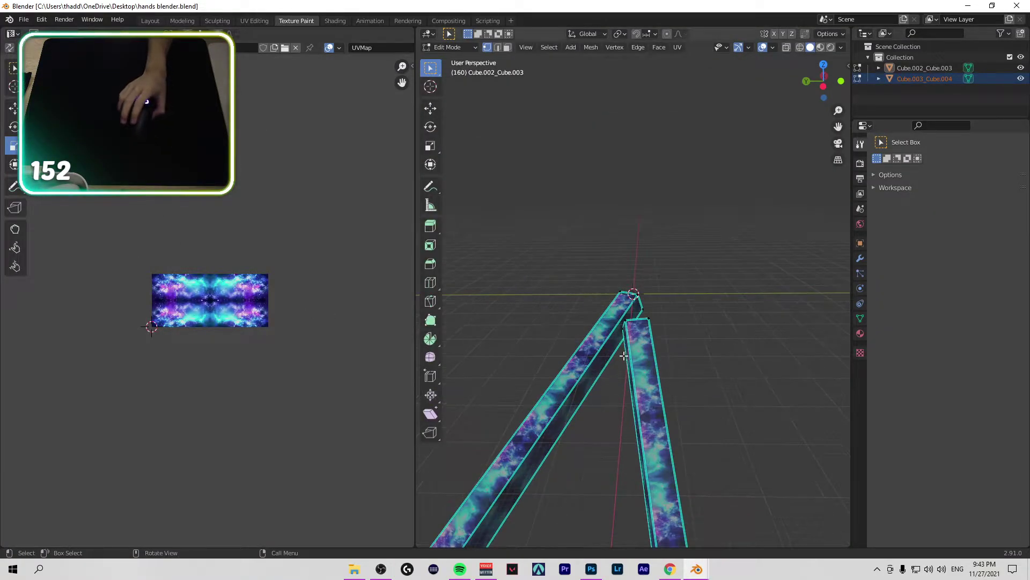
# Step: Switch to Chrome and open the video "Blender | Append Objects From One Blend File To Another" from the search results
pyautogui.click(670, 568)
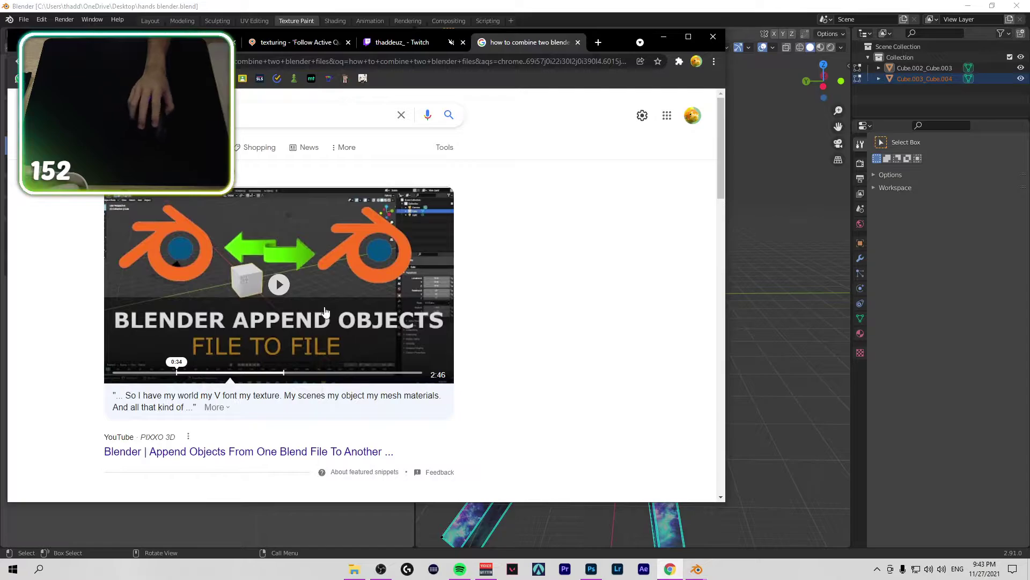
pyautogui.scroll(-4, 398, 377)
pyautogui.click(346, 316)
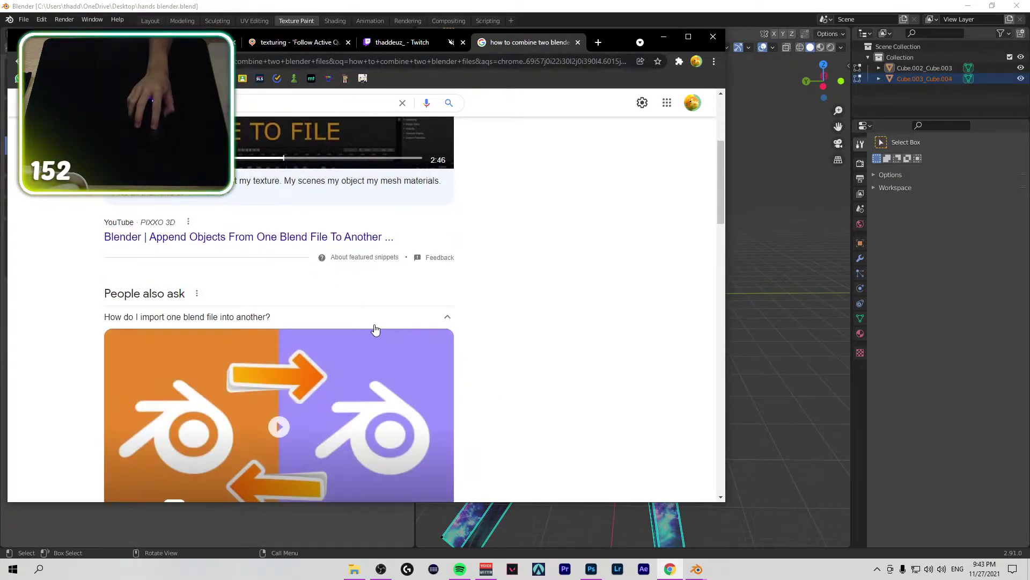
pyautogui.scroll(-3, 375, 343)
pyautogui.scroll(5, 471, 395)
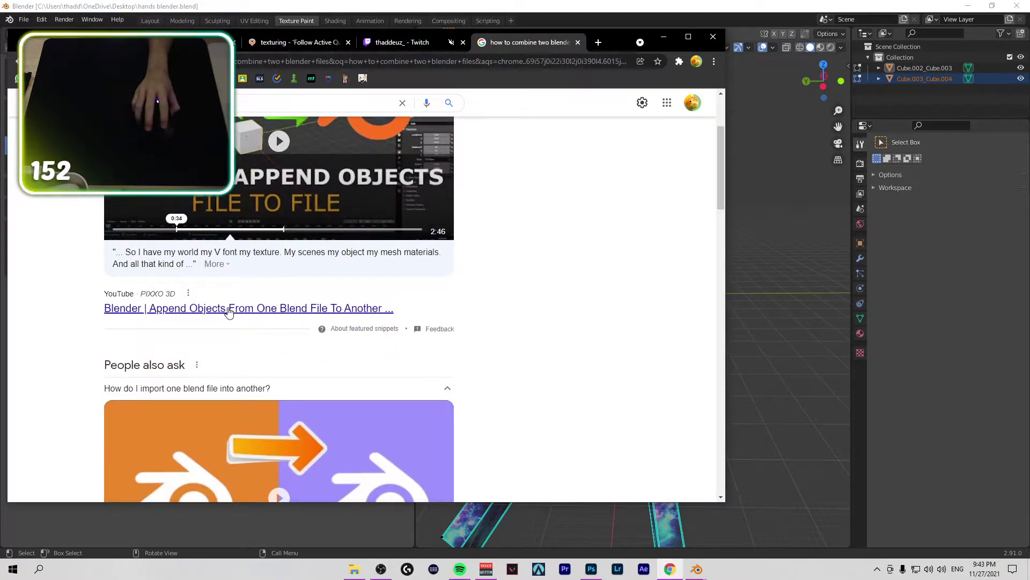
pyautogui.click(258, 309)
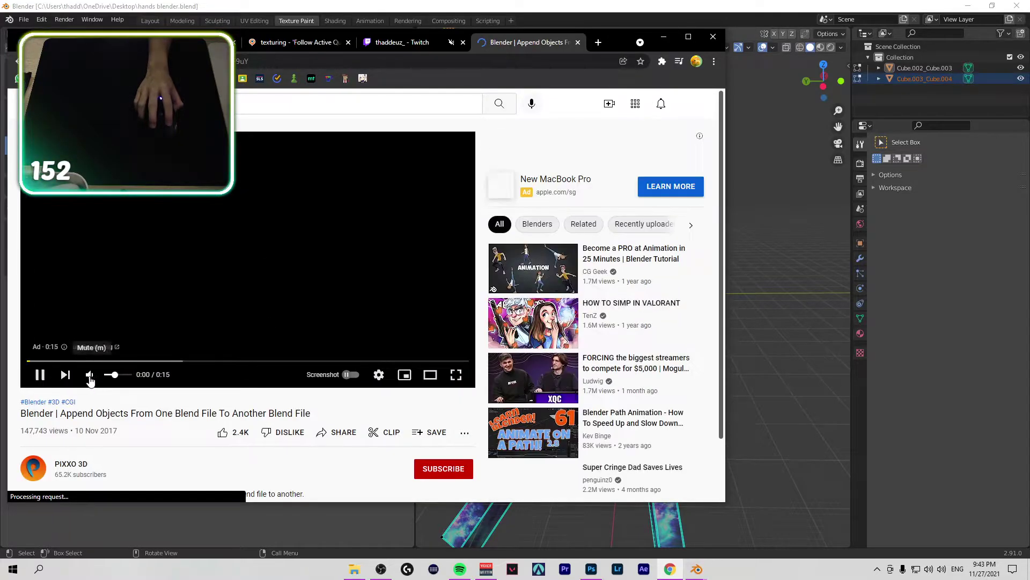
# Step: Mute and dismiss the advert, skip through the append tutorial to about 0:53 and pause it
pyautogui.click(63, 346)
pyautogui.click(198, 303)
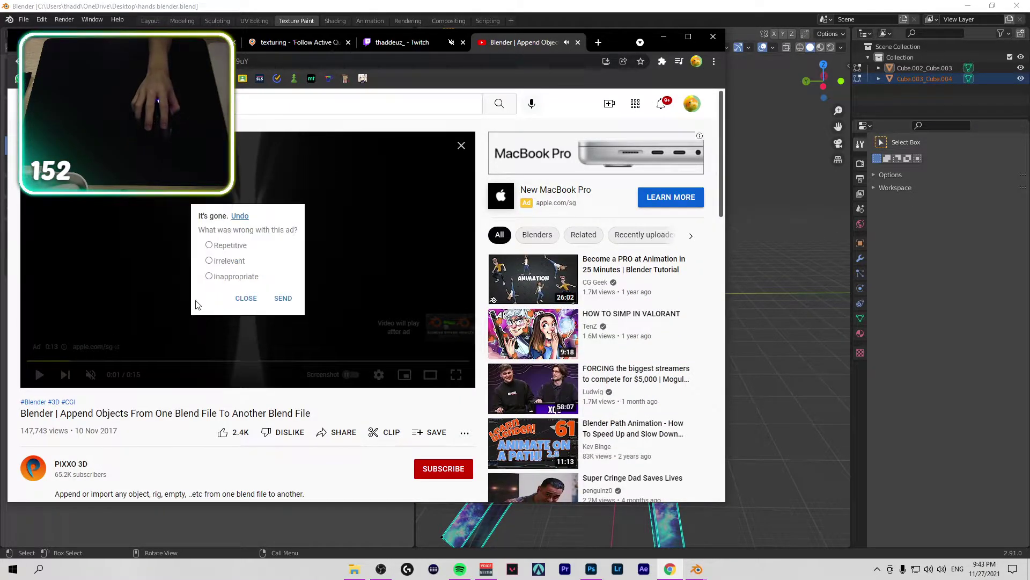
pyautogui.click(294, 304)
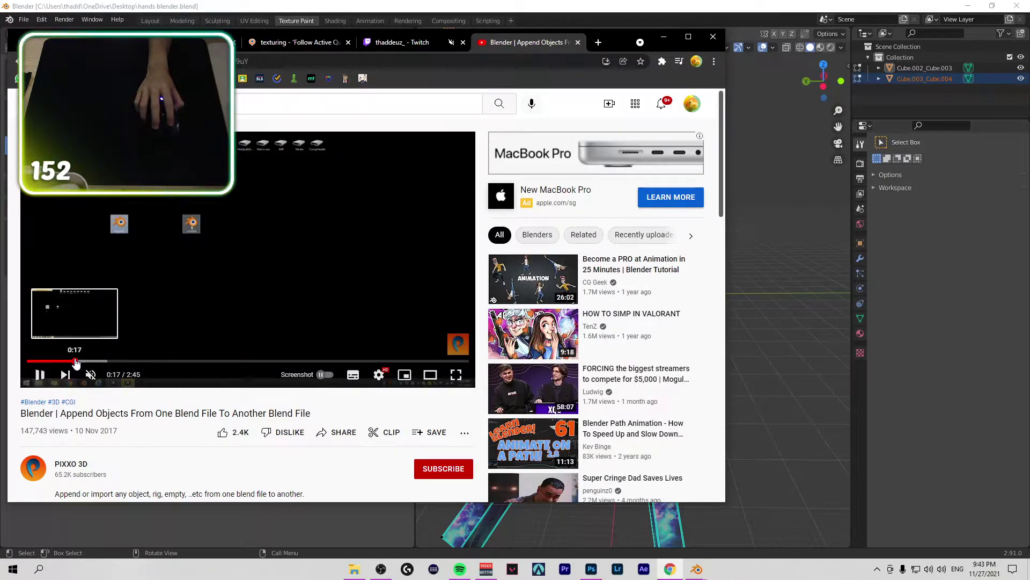
pyautogui.click(114, 361)
pyautogui.click(128, 362)
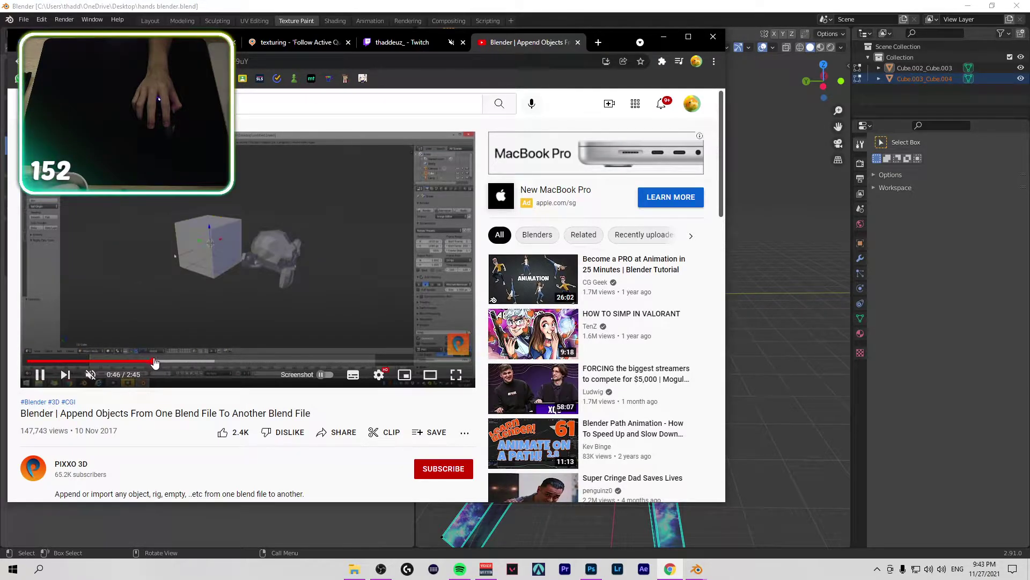
pyautogui.click(165, 362)
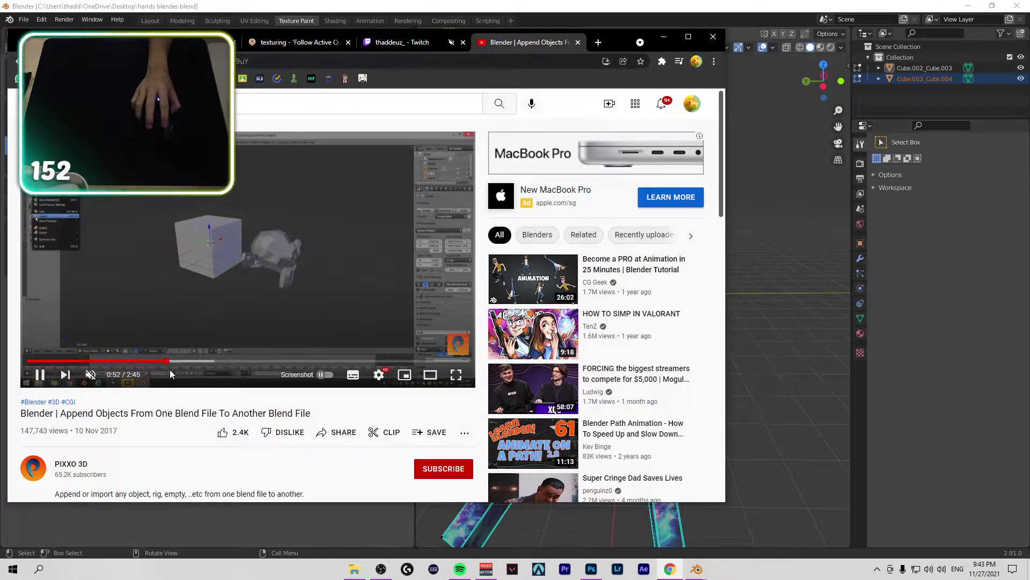
pyautogui.click(185, 312)
# Step: Return to hands blender.blend and look through the file commands for Append, rechecking the paused tutorial in Chrome
pyautogui.hotkey('alt', 'Tab')
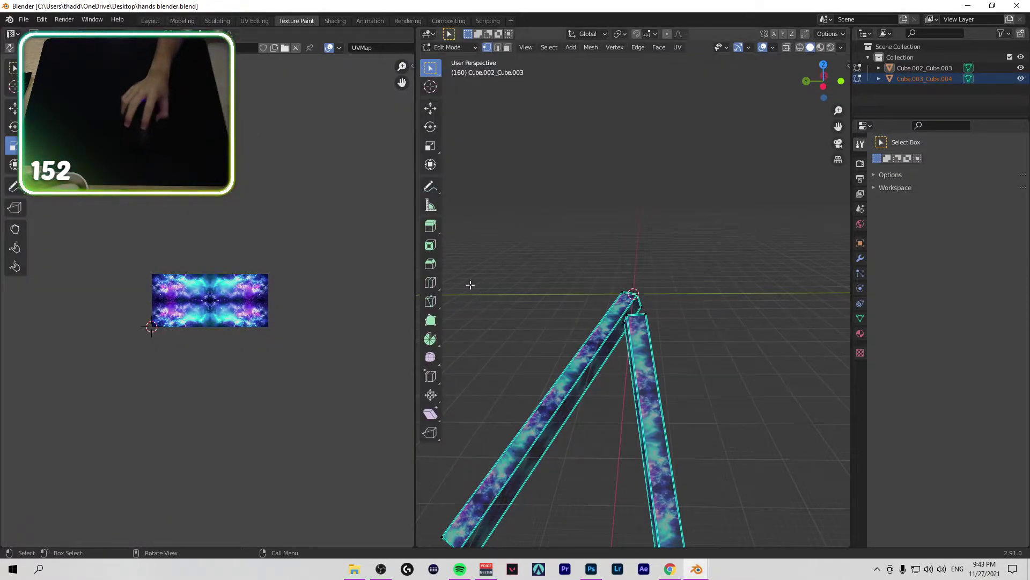
pyautogui.click(24, 19)
pyautogui.moveTo(48, 175)
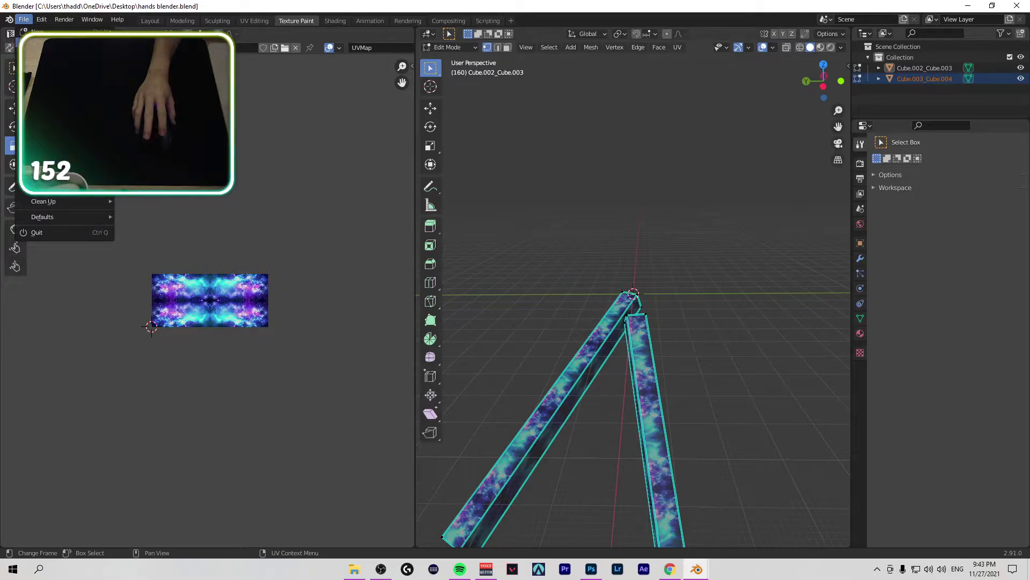
pyautogui.moveTo(37, 21)
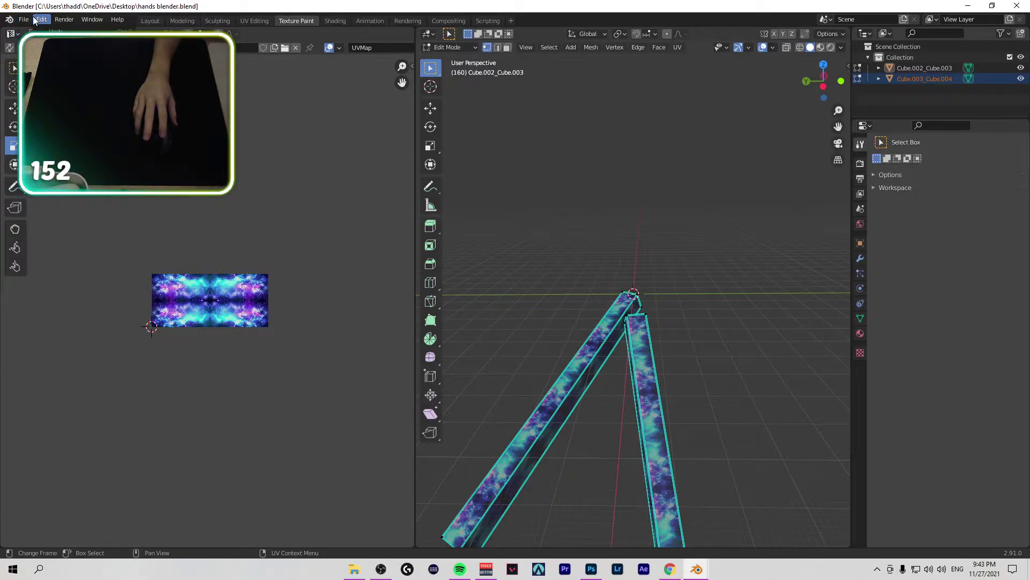
pyautogui.moveTo(46, 199)
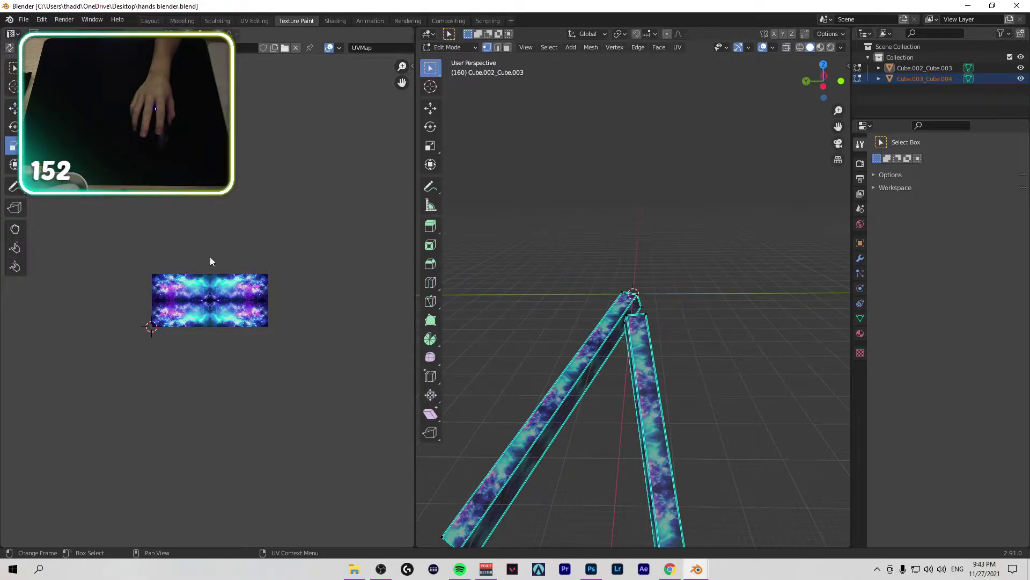
pyautogui.click(670, 568)
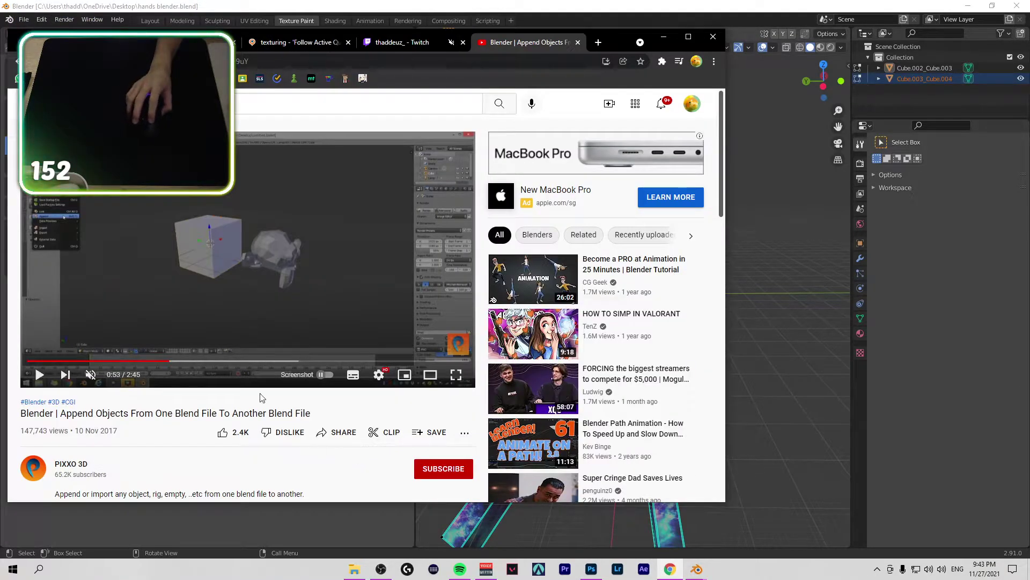
pyautogui.click(106, 7)
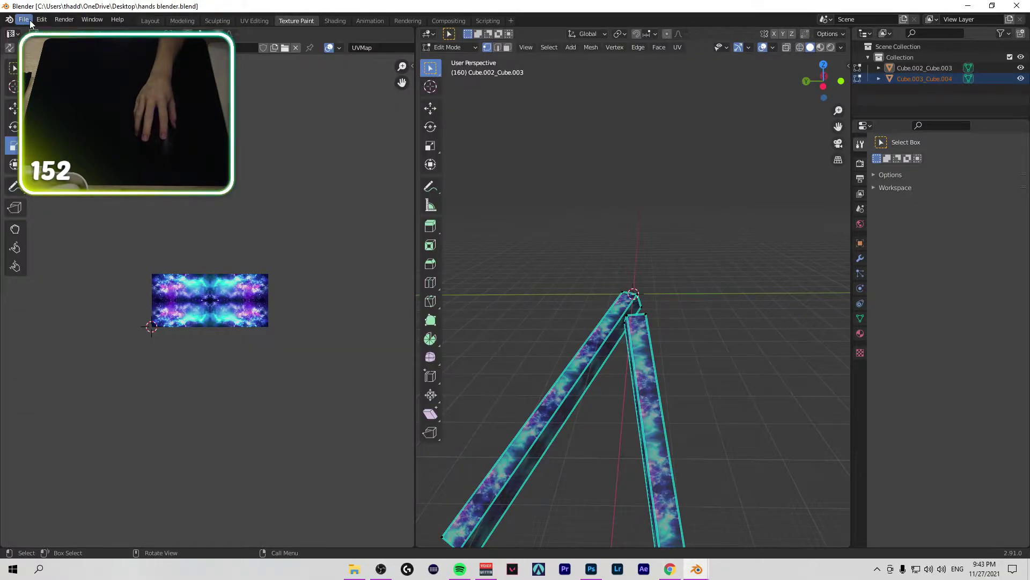
pyautogui.click(30, 21)
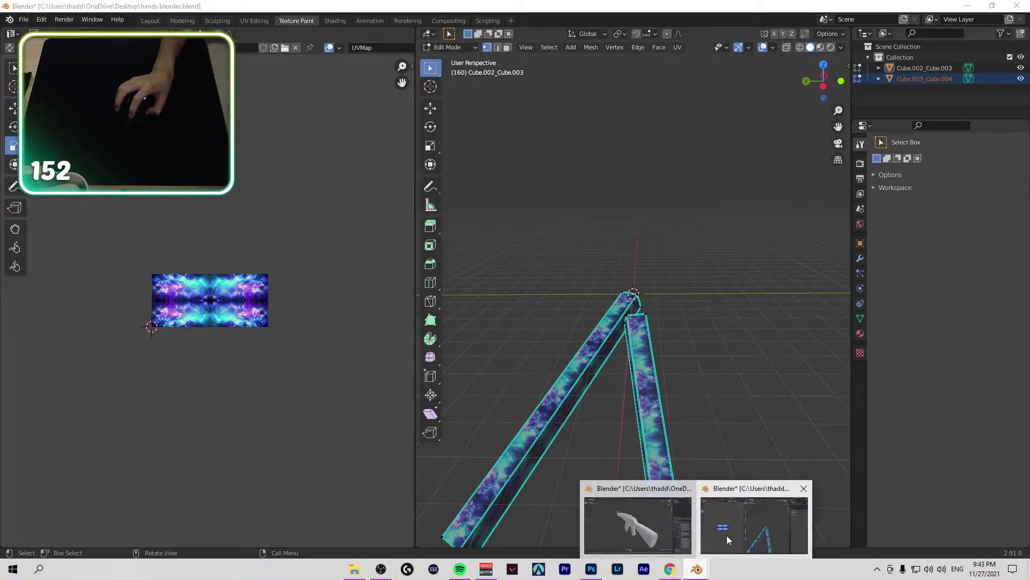
# Step: Switch to the hands final.blend window and try to append hands final.blend from the spec mod folder
pyautogui.click(677, 553)
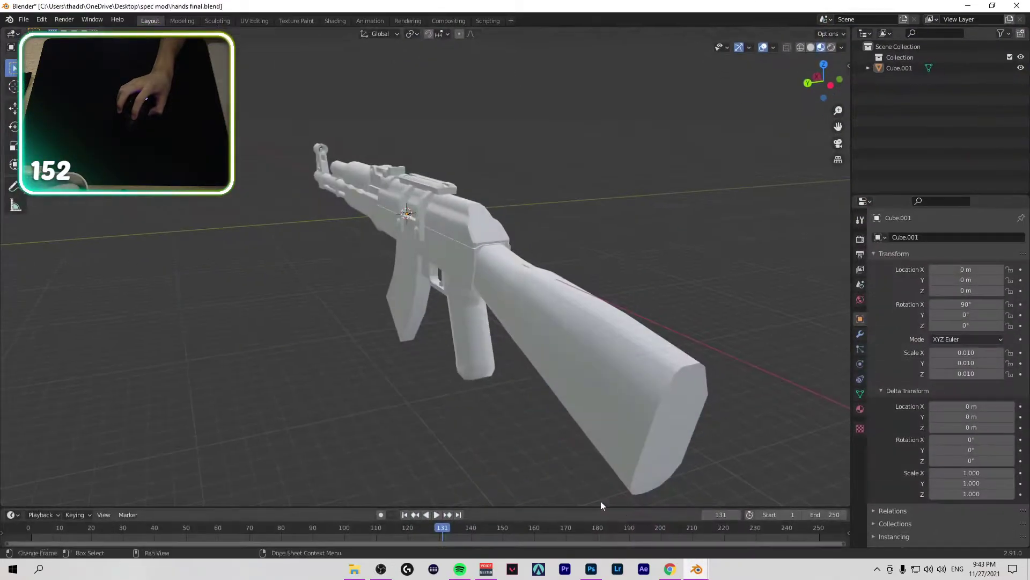
pyautogui.click(30, 21)
pyautogui.click(48, 132)
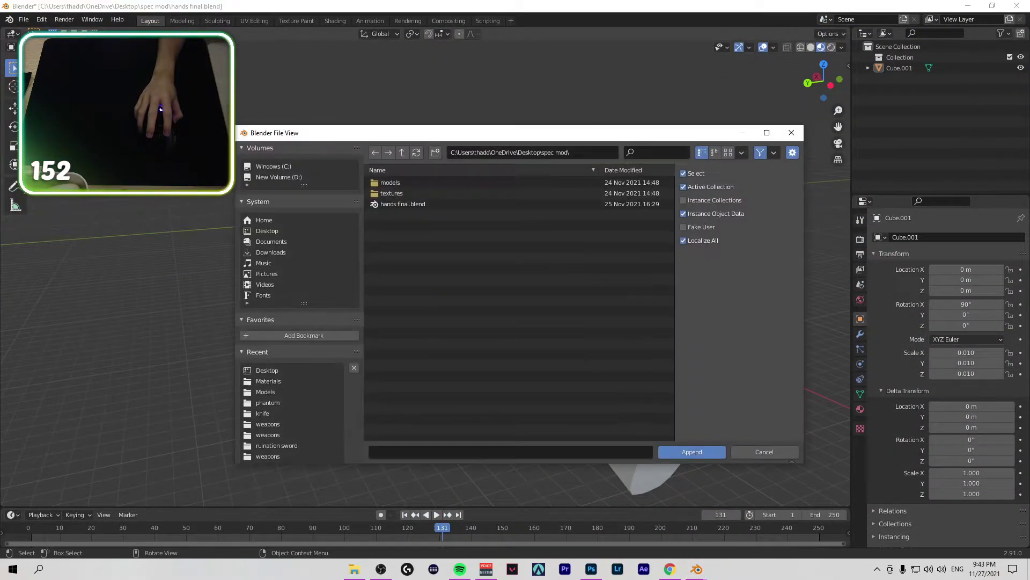
pyautogui.click(391, 204)
pyautogui.click(671, 453)
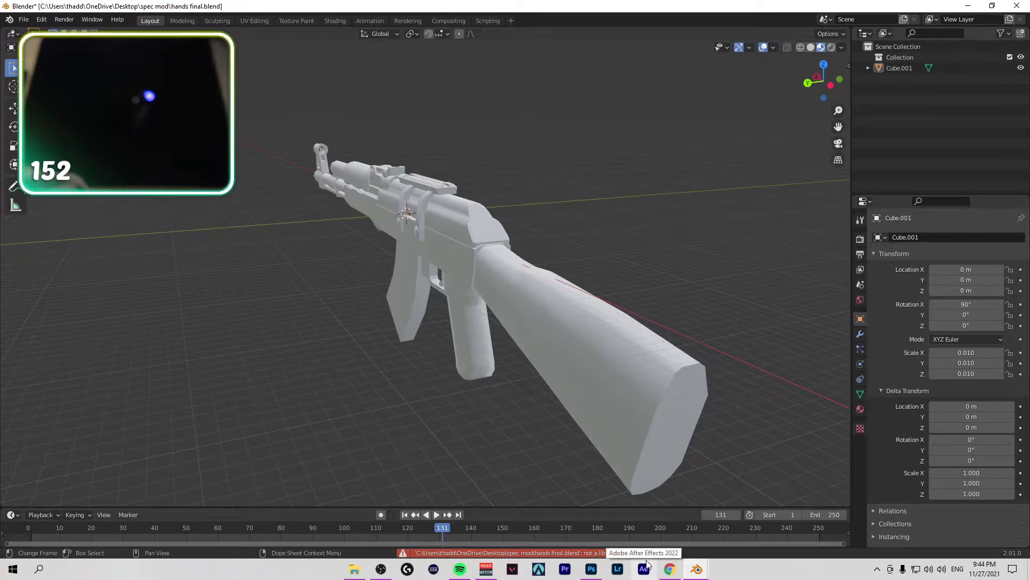
# Step: Switch to hands blender.blend, activate the Layout workspace, and try to append hands final.blend from the spec mod folder as a whole
pyautogui.click(643, 539)
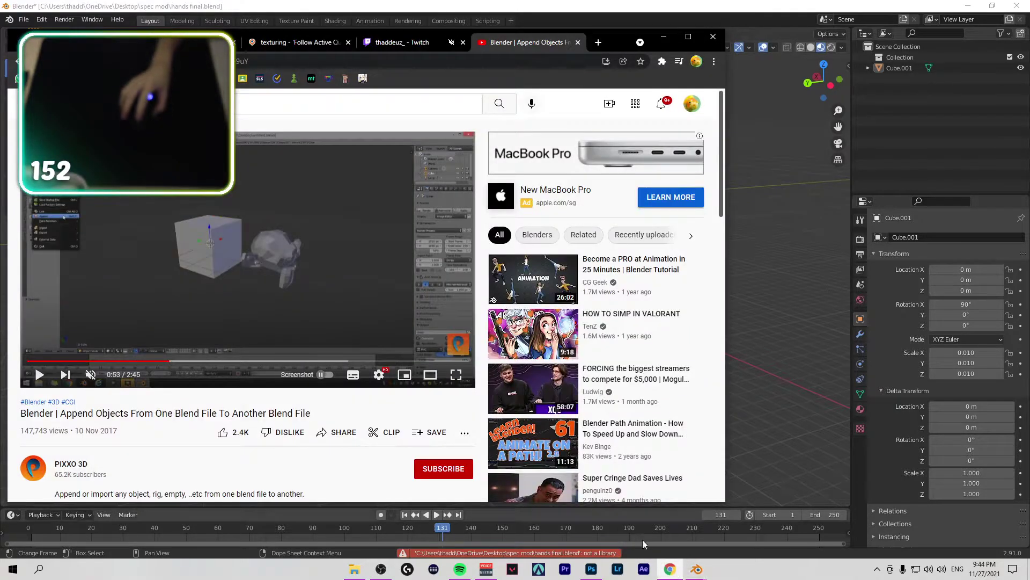
pyautogui.moveTo(696, 568)
pyautogui.click(730, 528)
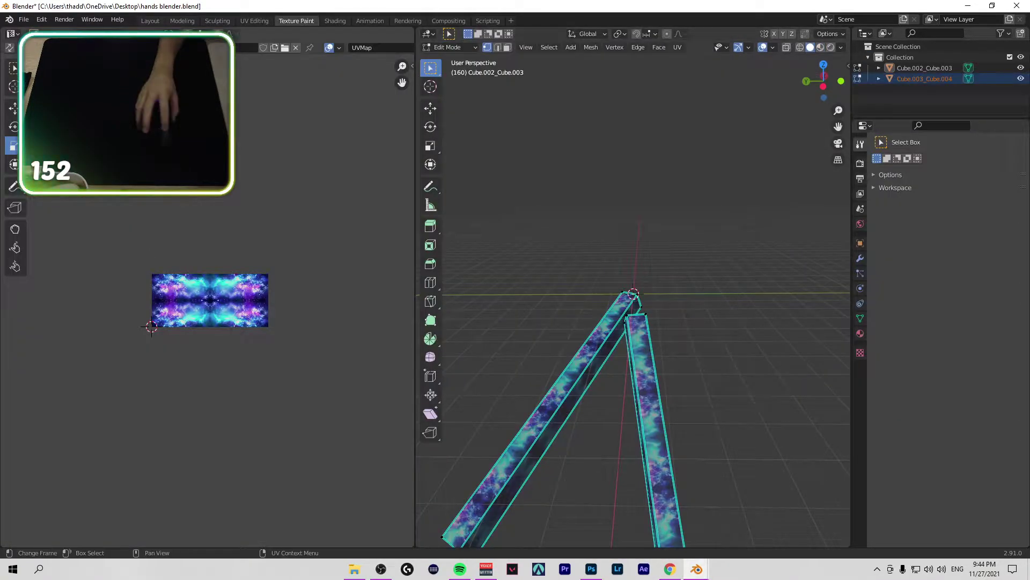
pyautogui.click(24, 19)
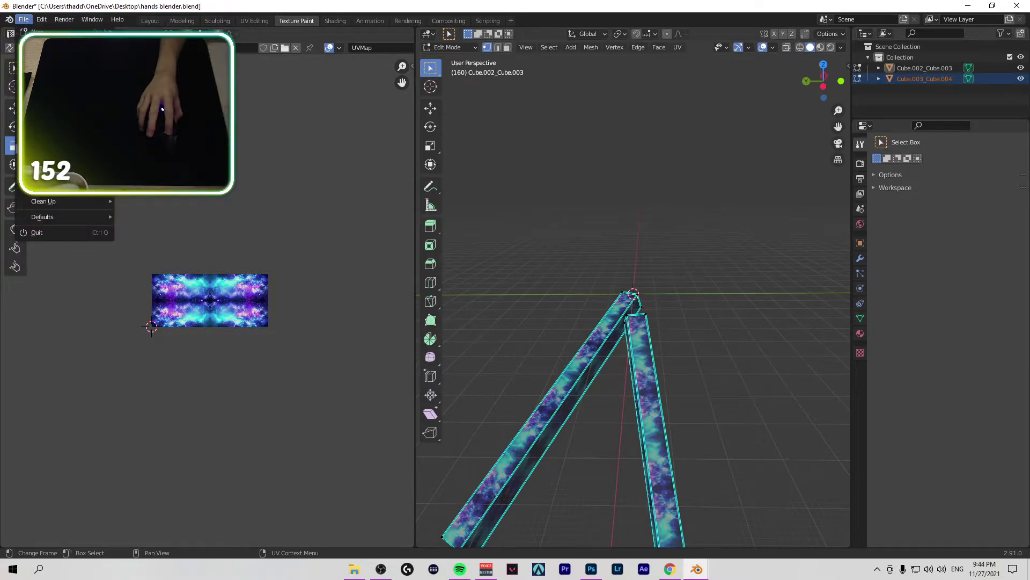
pyautogui.click(141, 21)
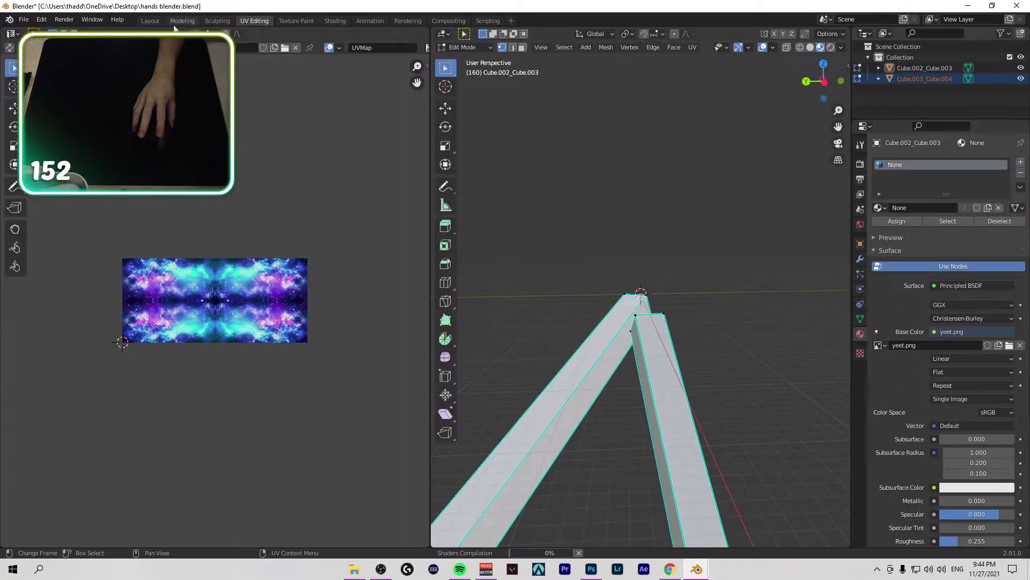
pyautogui.click(25, 20)
pyautogui.click(43, 134)
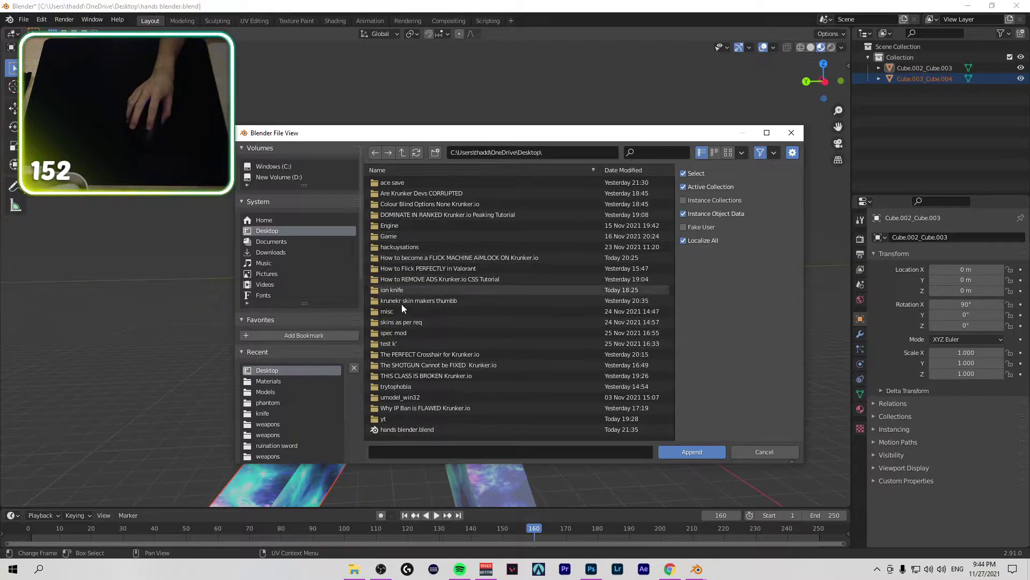
pyautogui.doubleClick(409, 334)
pyautogui.click(385, 204)
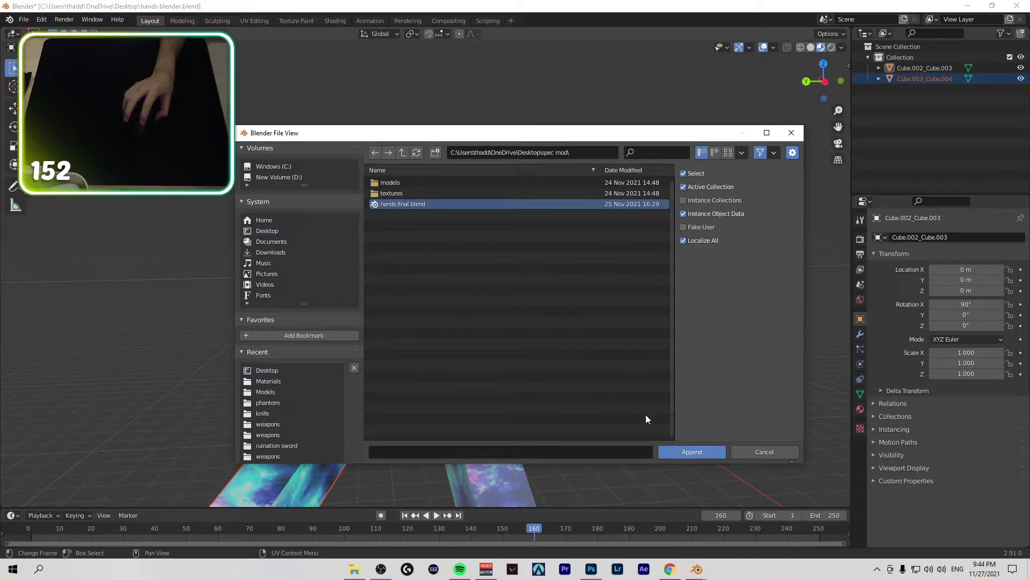
pyautogui.click(691, 451)
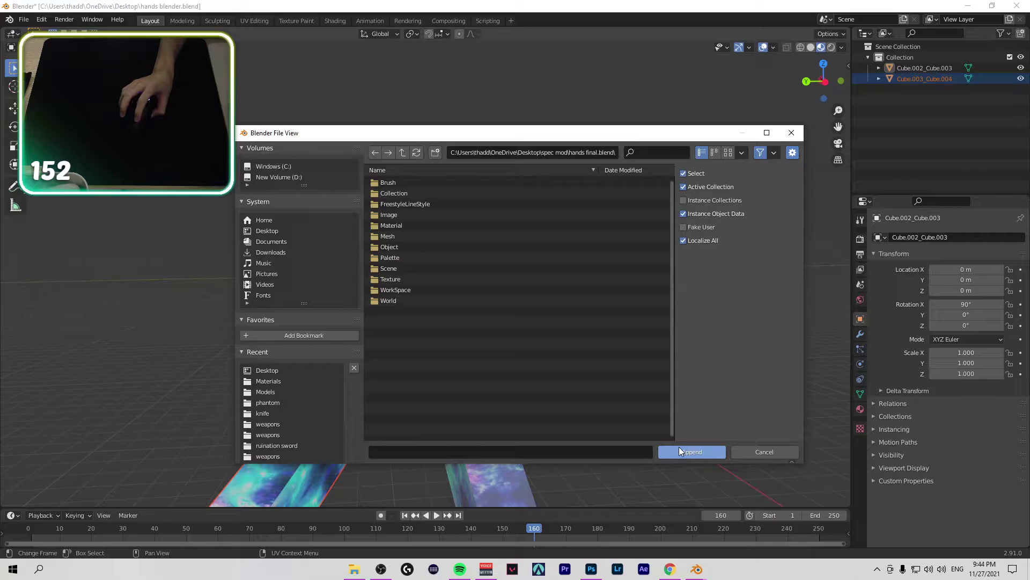
pyautogui.click(693, 454)
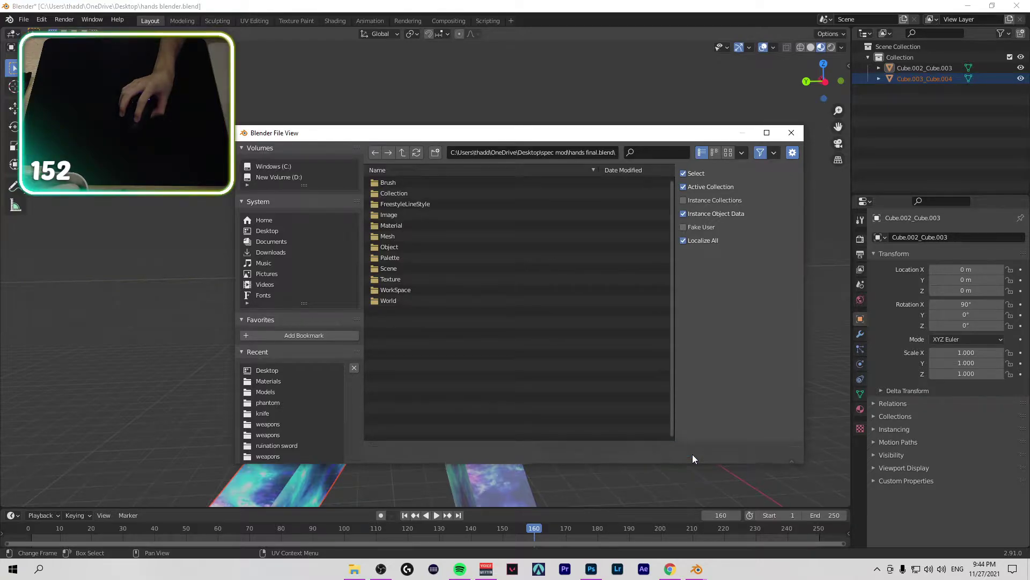
# Step: Go back to the hands final.blend window and try once more to append the hands final.blend file
pyautogui.moveTo(697, 568)
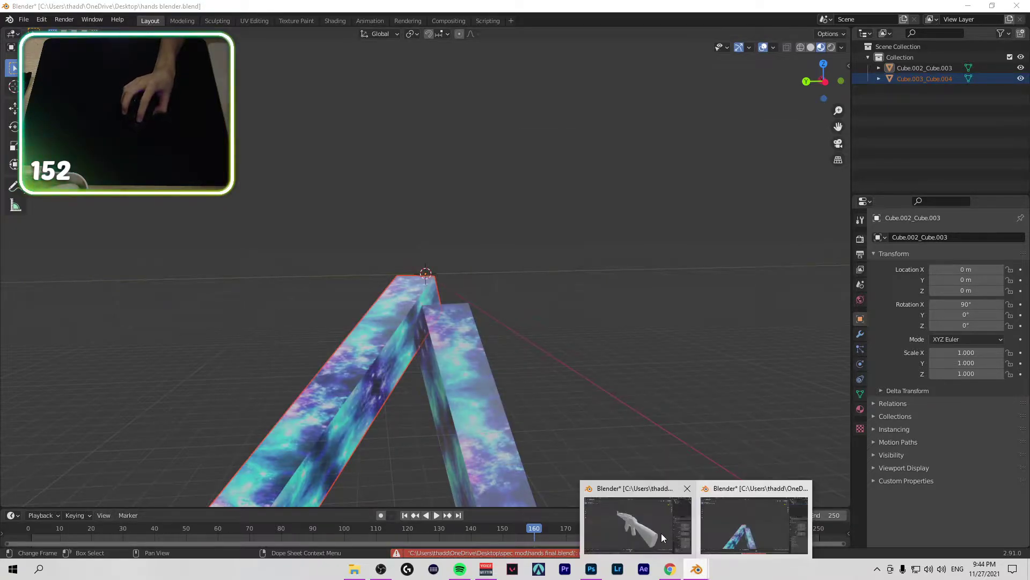
pyautogui.click(628, 505)
pyautogui.click(23, 19)
pyautogui.click(54, 134)
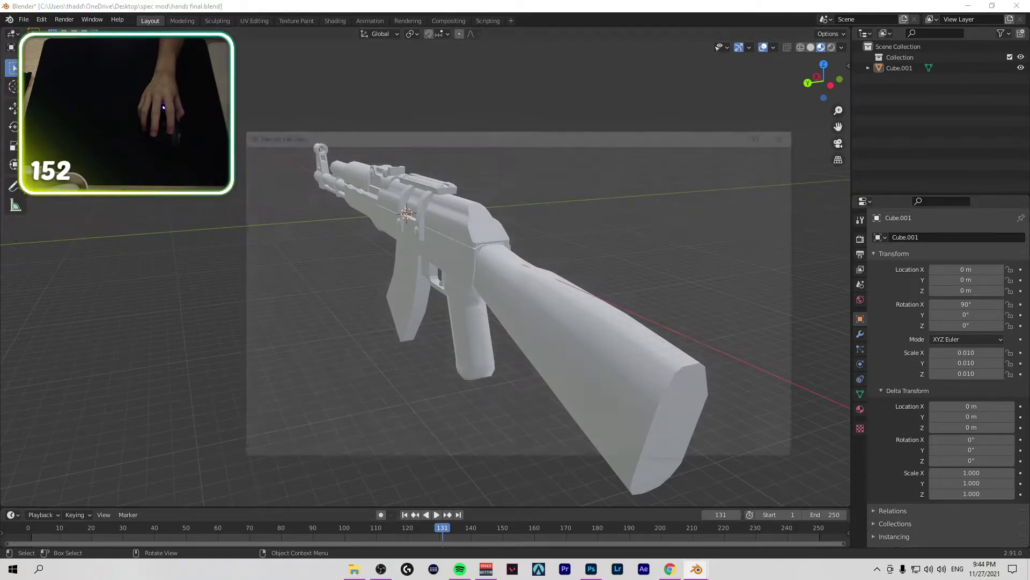
pyautogui.click(391, 203)
pyautogui.click(695, 453)
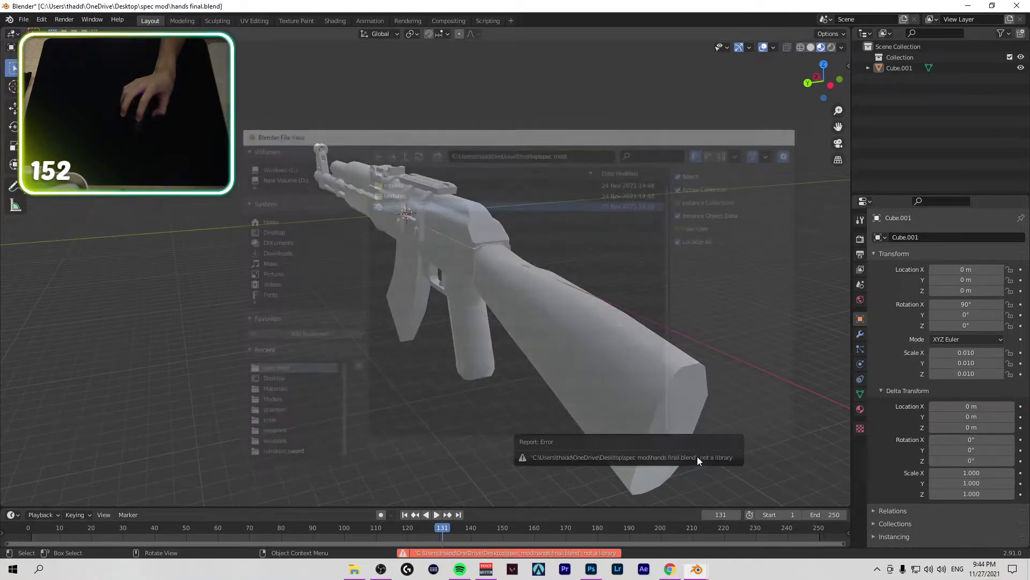
# Step: Switch to Chrome, return to the search results and play the suggested clip of the append tutorial
pyautogui.click(670, 569)
pyautogui.hotkey('alt', 'Left')
pyautogui.scroll(2, 225, 288)
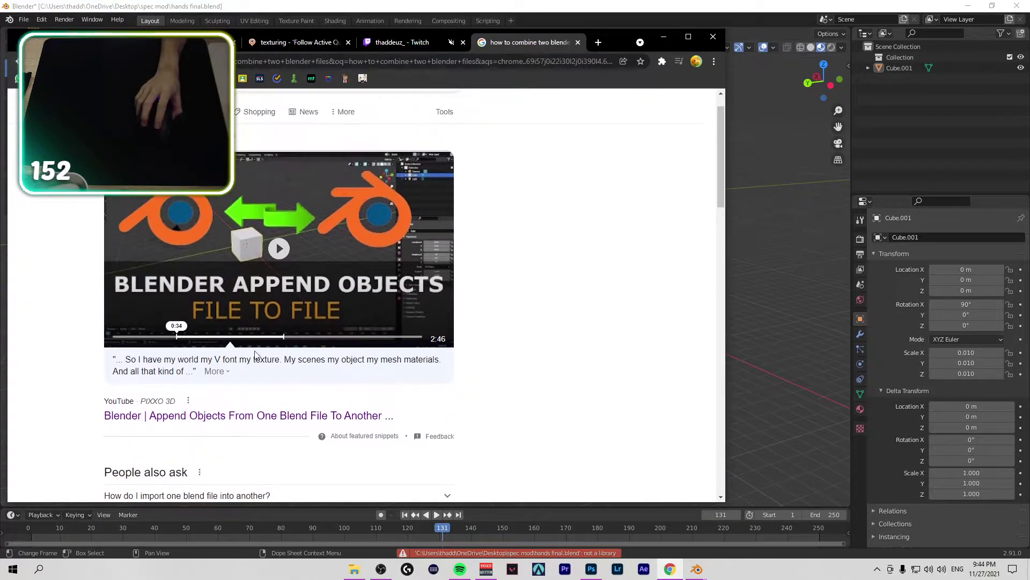
pyautogui.scroll(-4, 225, 290)
pyautogui.scroll(3, 216, 338)
pyautogui.click(194, 240)
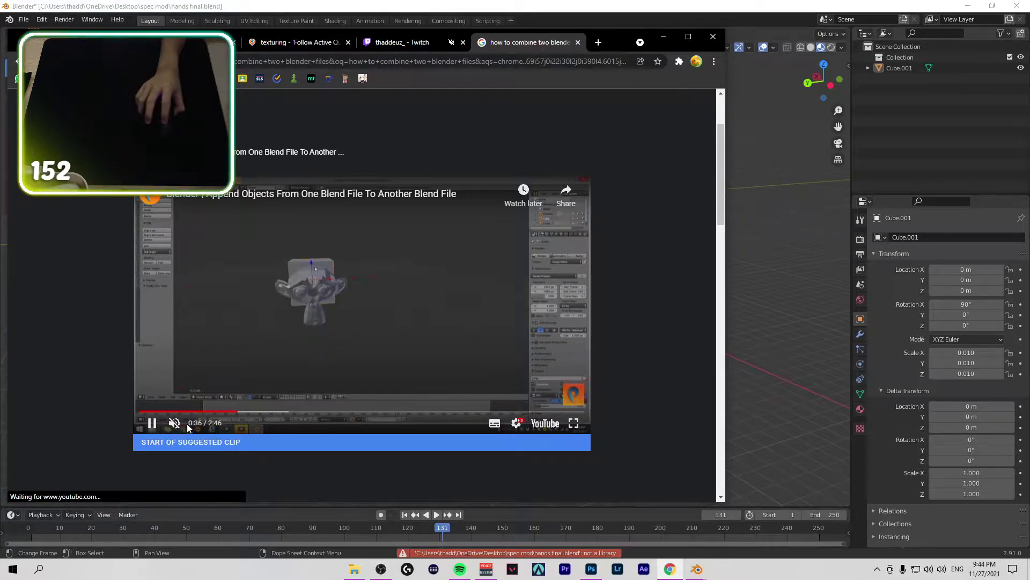
# Step: Pause the music in Spotify, then skip through the append clip in Chrome to about 1:18 and pause it
pyautogui.click(461, 569)
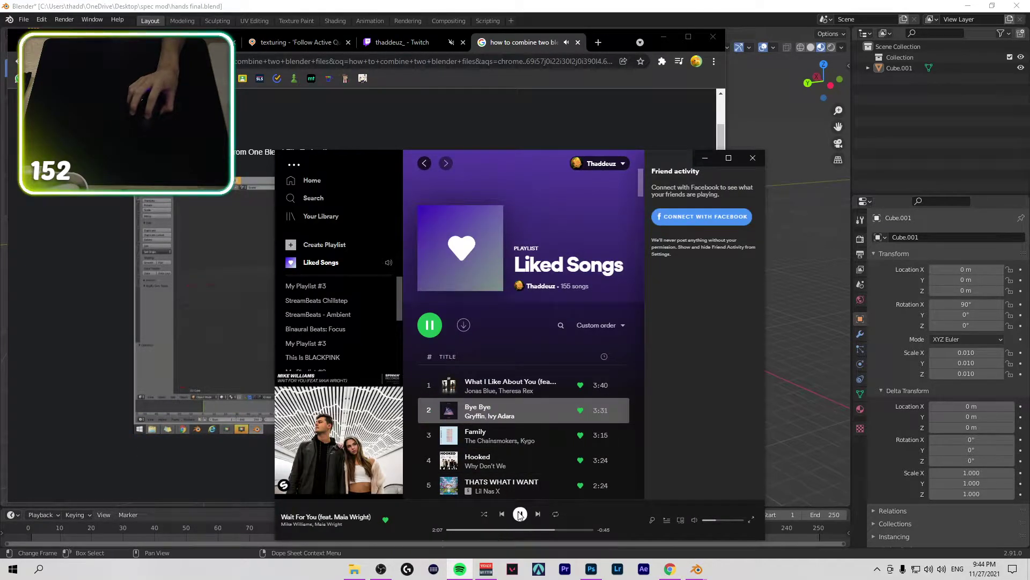
pyautogui.click(97, 208)
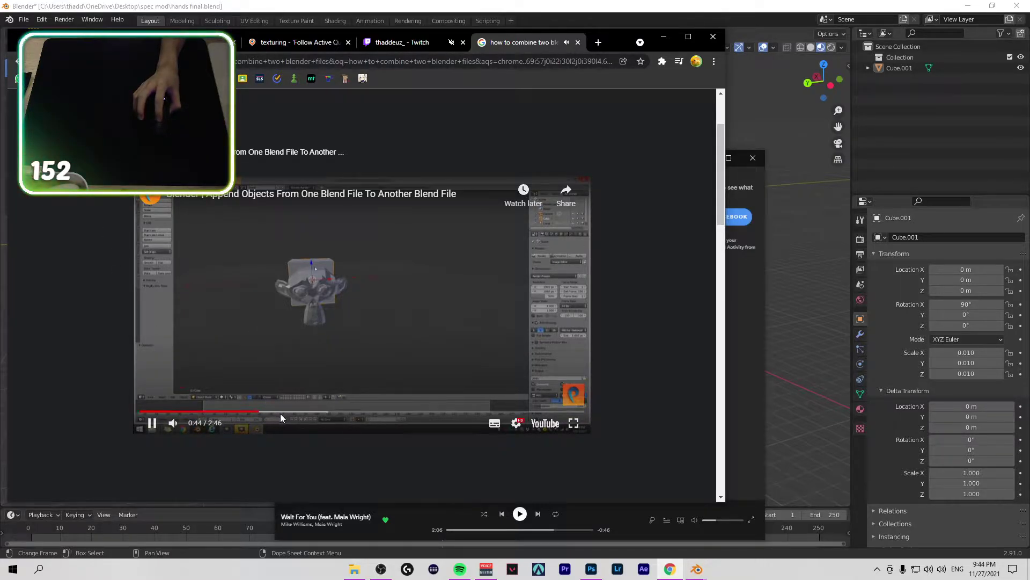
pyautogui.click(286, 414)
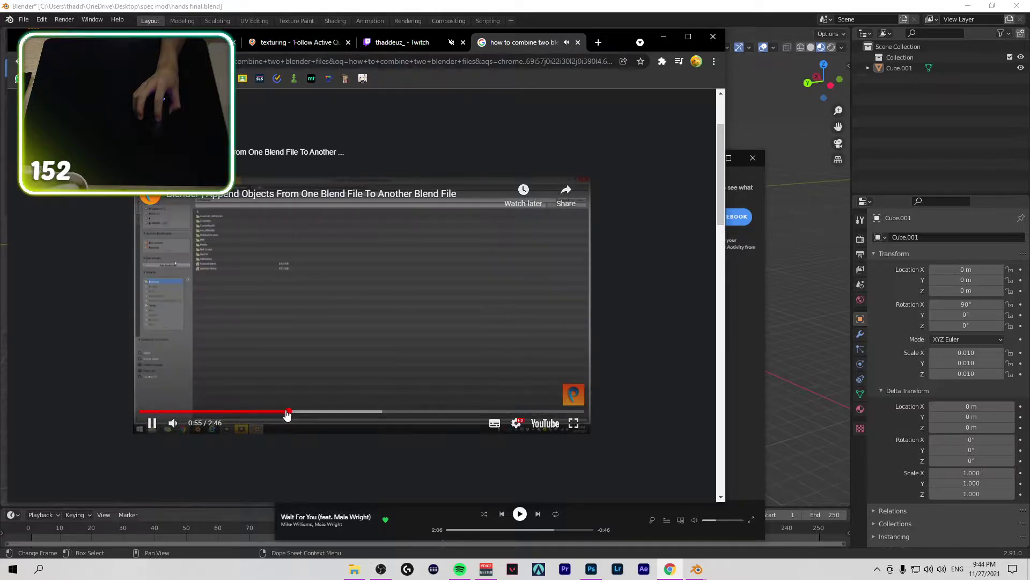
pyautogui.click(318, 413)
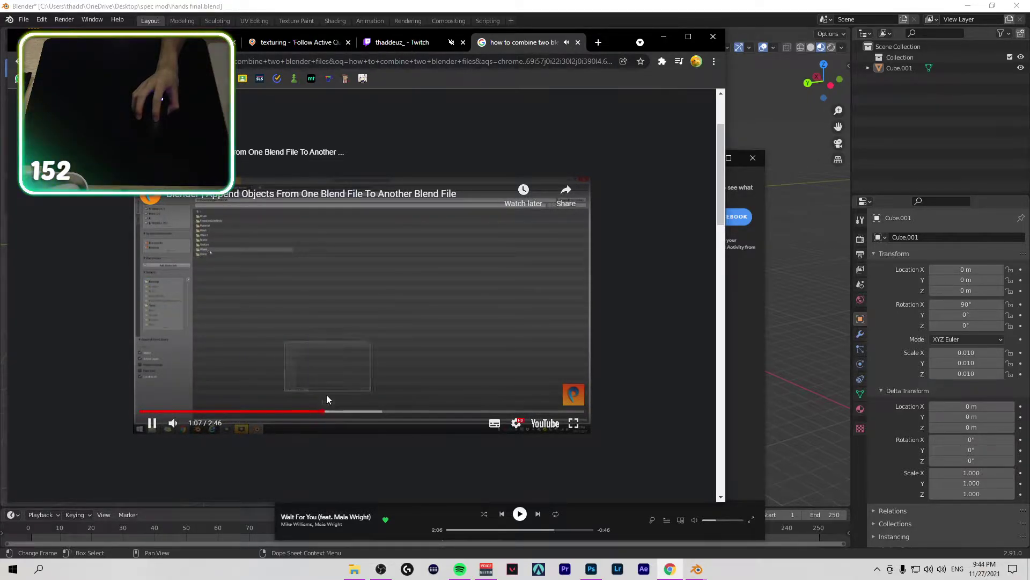
pyautogui.click(339, 413)
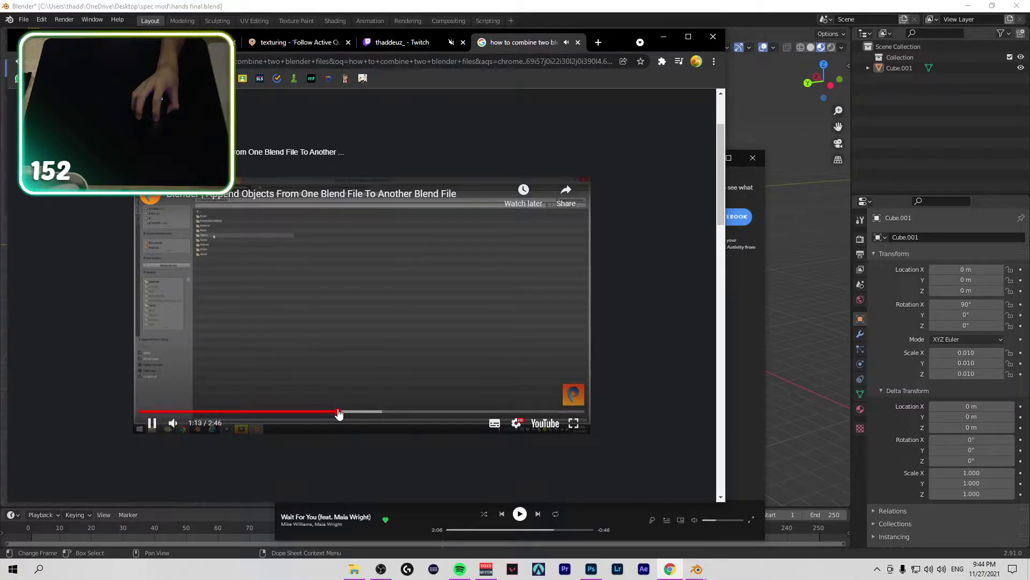
pyautogui.click(346, 413)
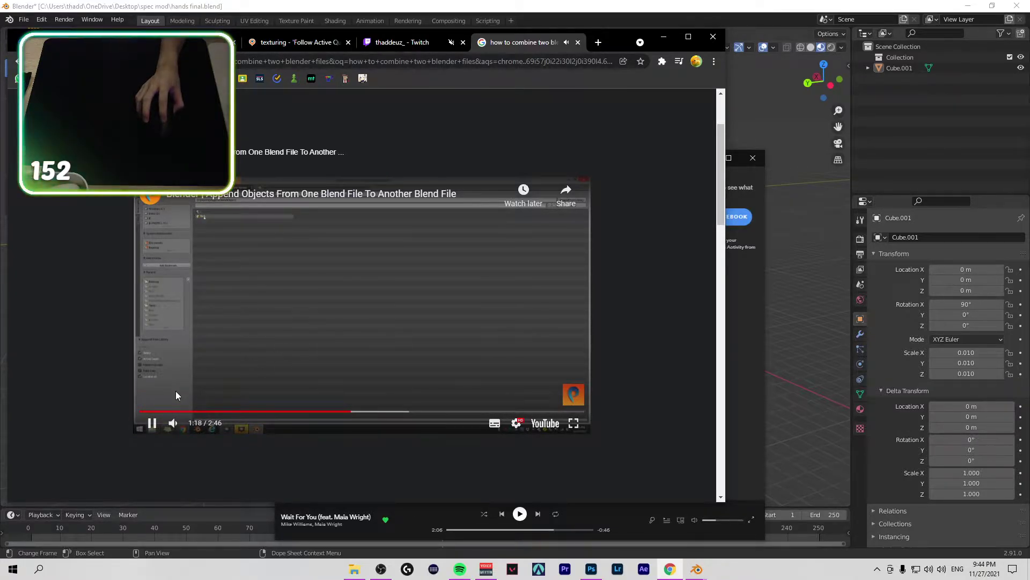
pyautogui.click(154, 424)
# Step: Return to the hands final.blend window and retry appending hands final.blend from the spec mod folder
pyautogui.moveTo(697, 569)
pyautogui.click(649, 523)
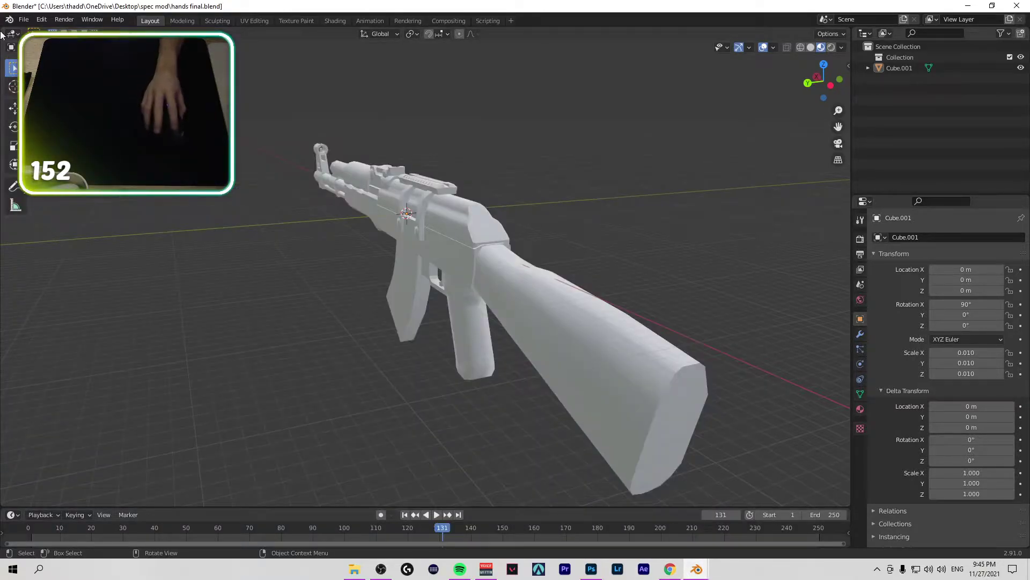
pyautogui.click(24, 19)
pyautogui.click(43, 44)
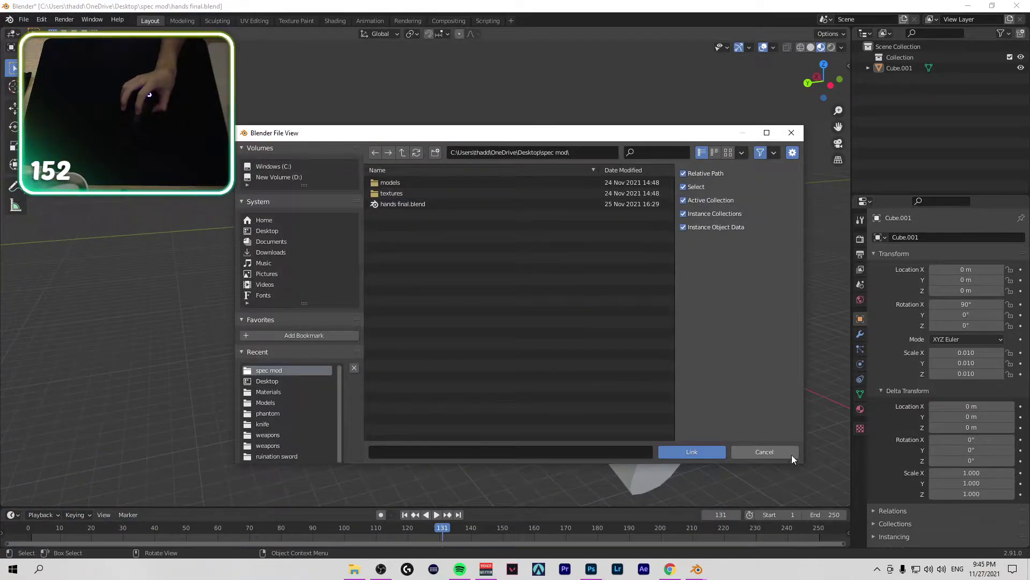
pyautogui.click(789, 454)
pyautogui.click(23, 20)
pyautogui.click(45, 140)
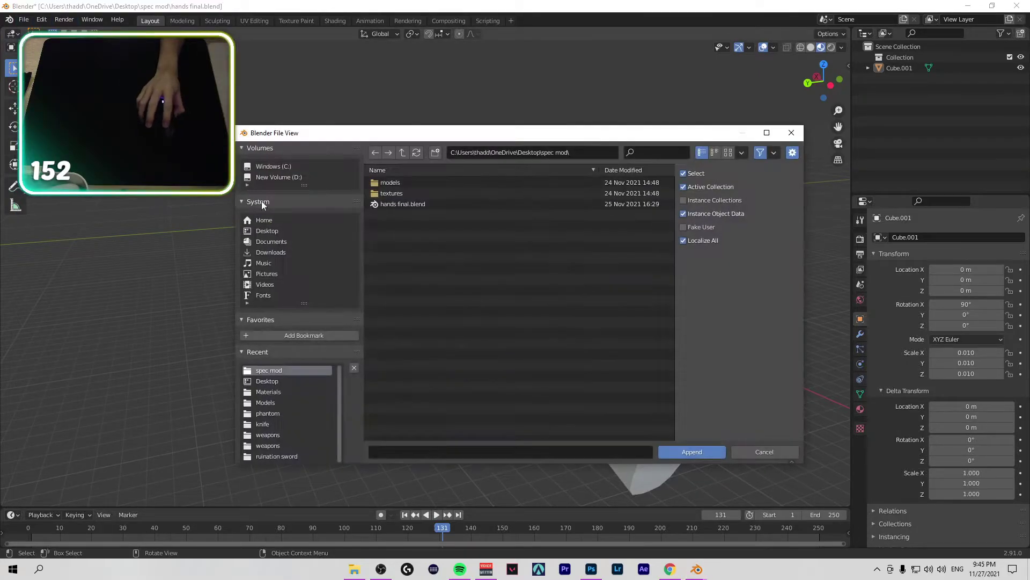
pyautogui.click(407, 204)
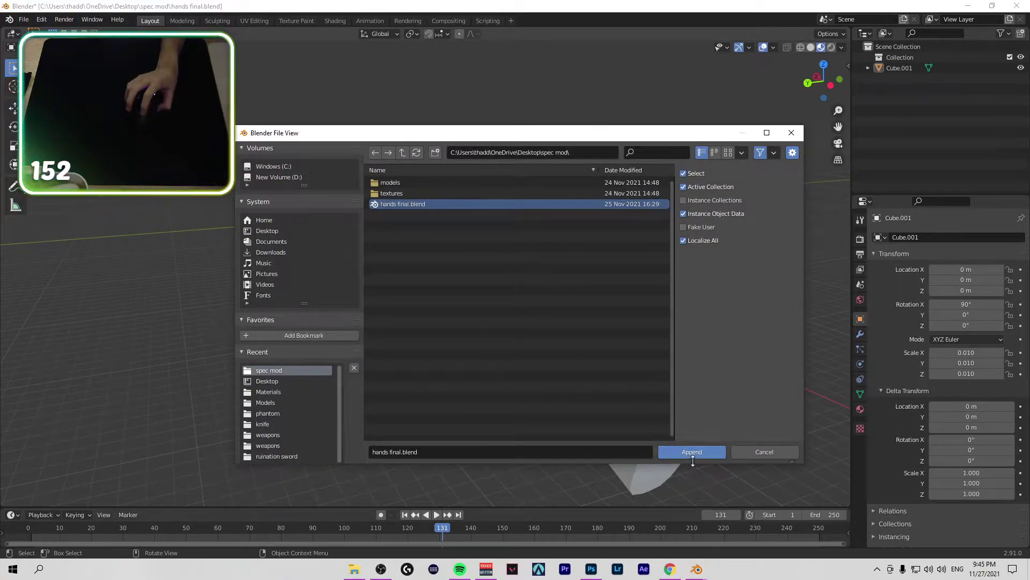
pyautogui.doubleClick(406, 204)
pyautogui.click(25, 20)
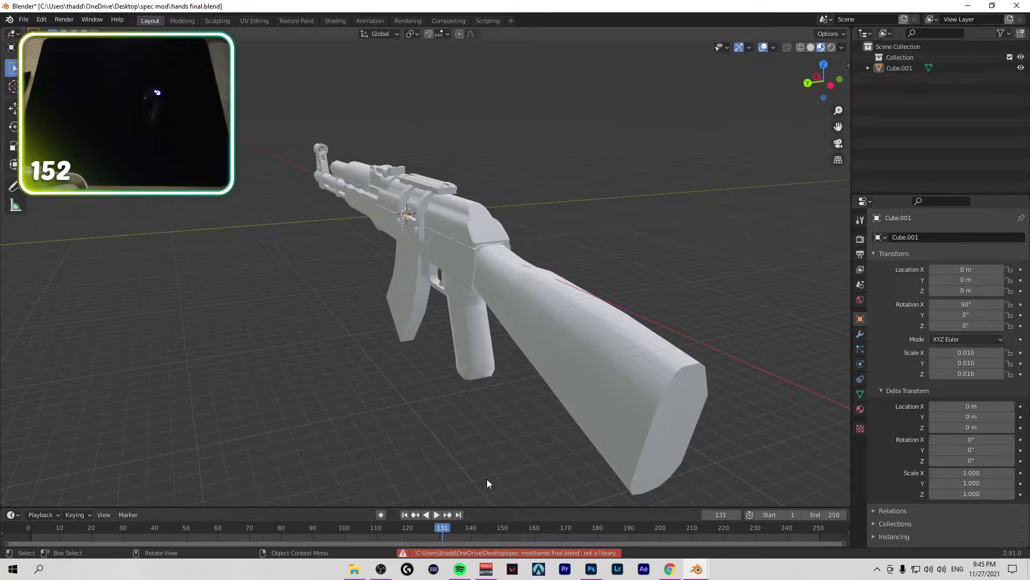
# Step: Switch to hands blender.blend and browse for an append to the Object category of hands final.blend in the spec mod folder
pyautogui.moveTo(696, 569)
pyautogui.click(732, 514)
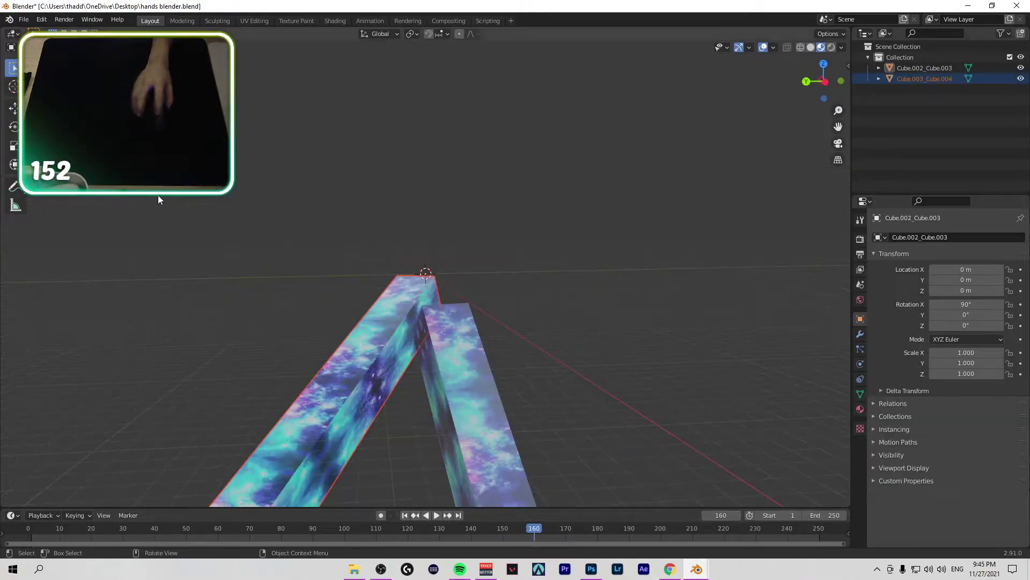
pyautogui.click(23, 19)
pyautogui.click(53, 138)
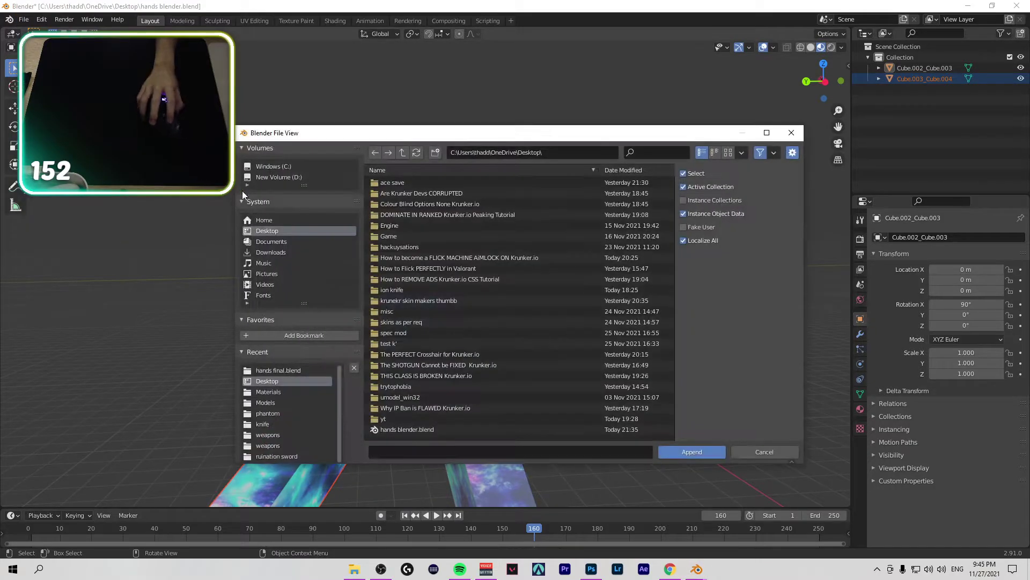
pyautogui.doubleClick(404, 331)
pyautogui.doubleClick(382, 204)
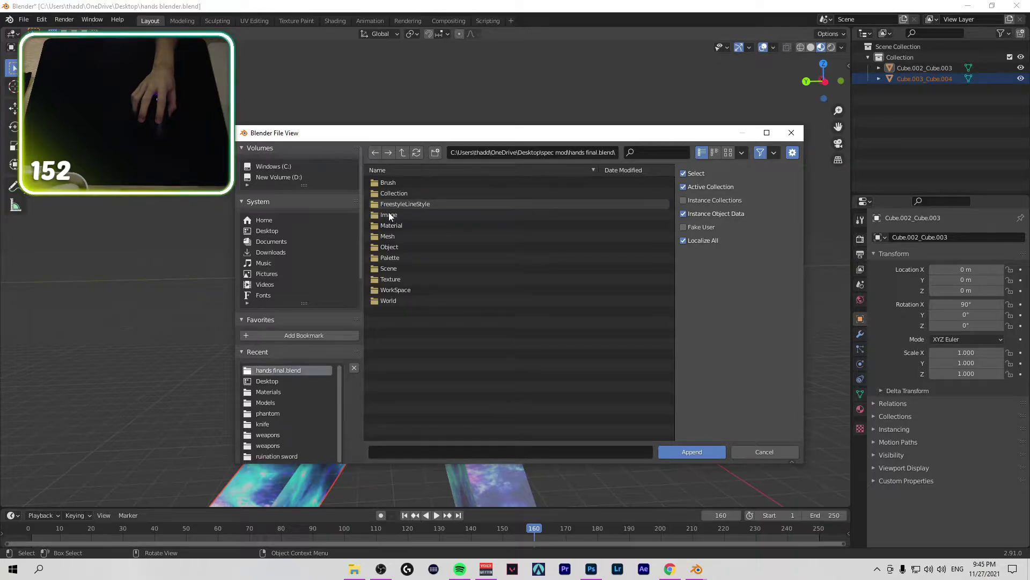
pyautogui.doubleClick(395, 246)
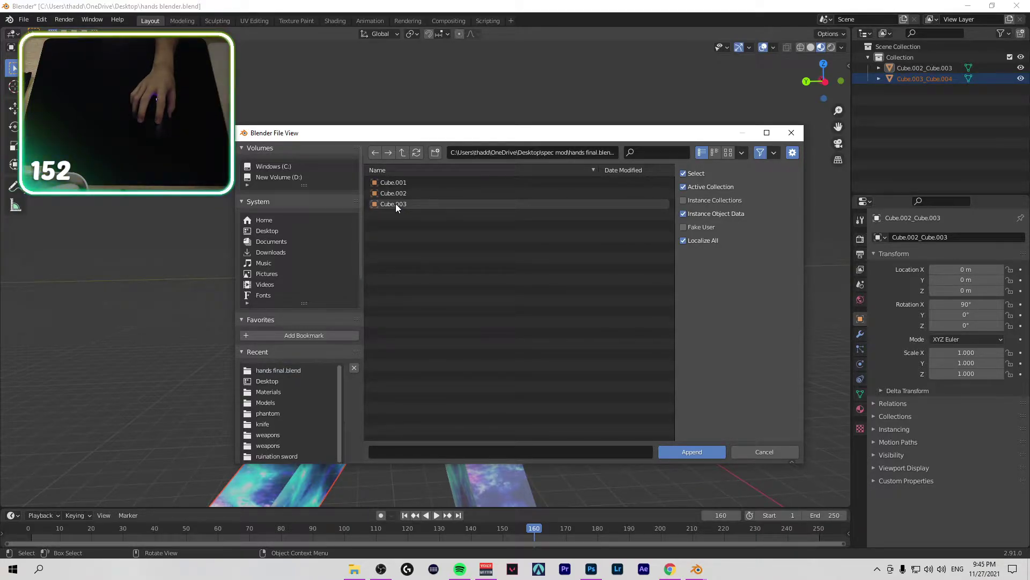
# Step: Append the object Cube.003 from hands final.blend, and undo that append
pyautogui.click(395, 204)
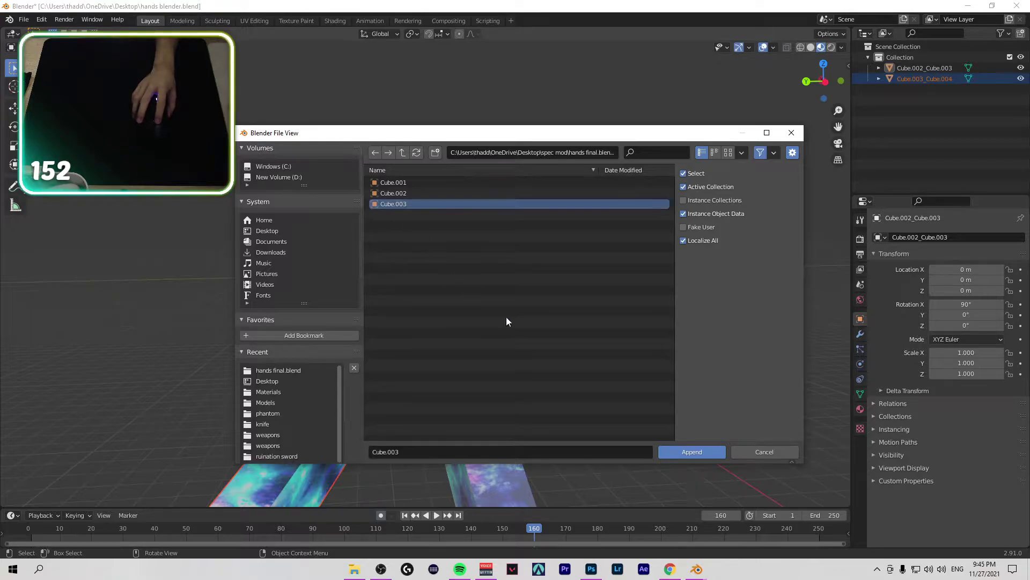
pyautogui.click(690, 451)
pyautogui.scroll(-2, 689, 341)
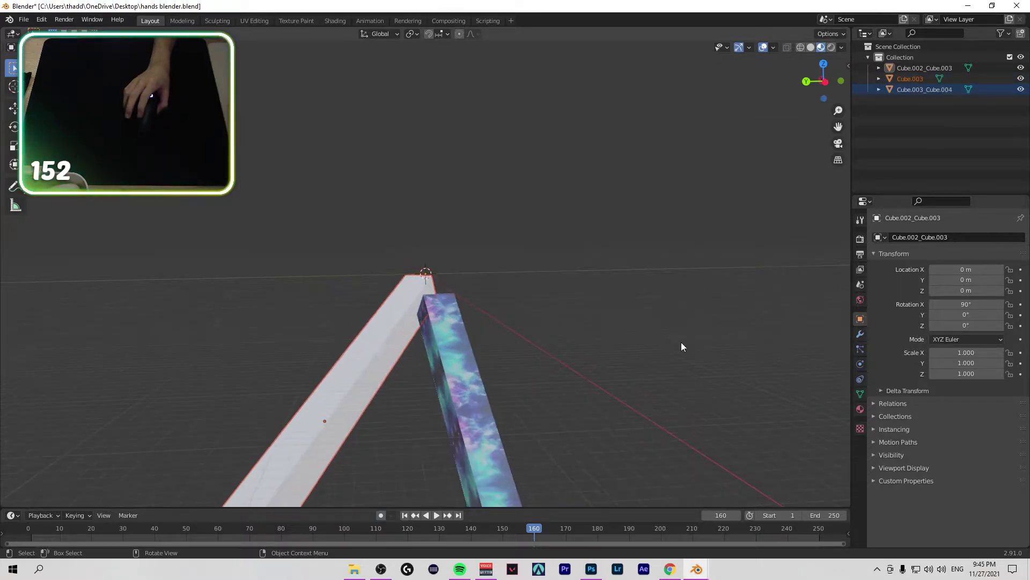
pyautogui.hotkey('ctrl', 'j')
# Step: Append the rifle object Cube.001 from hands final.blend and make it the only selected object
pyautogui.click(25, 21)
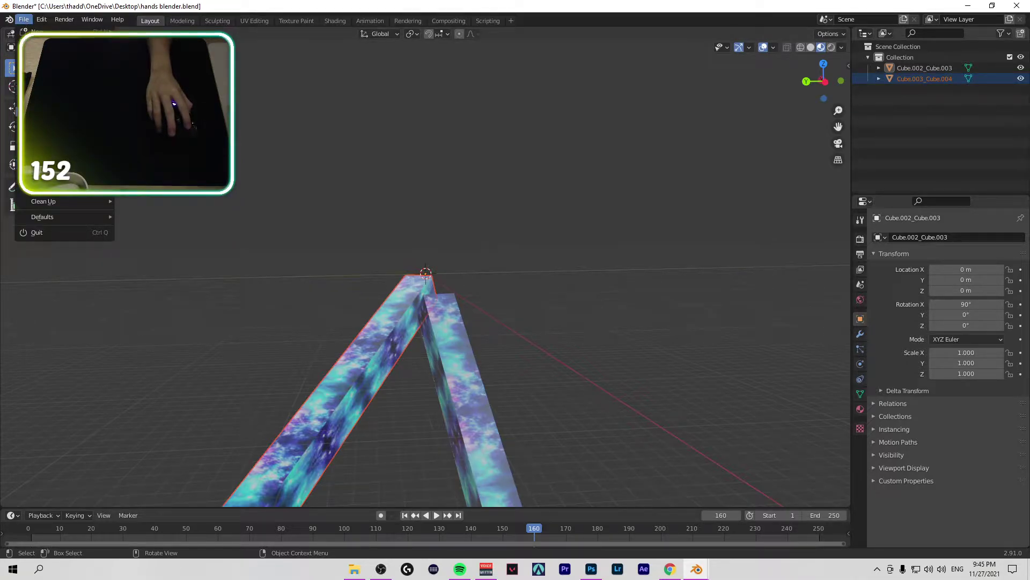
pyautogui.click(48, 134)
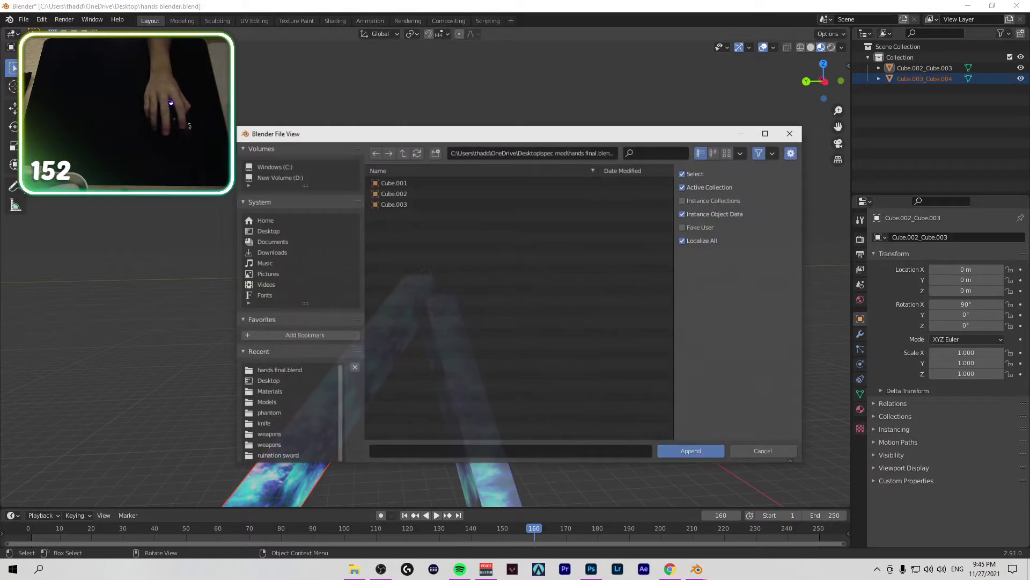
pyautogui.click(394, 183)
pyautogui.click(693, 452)
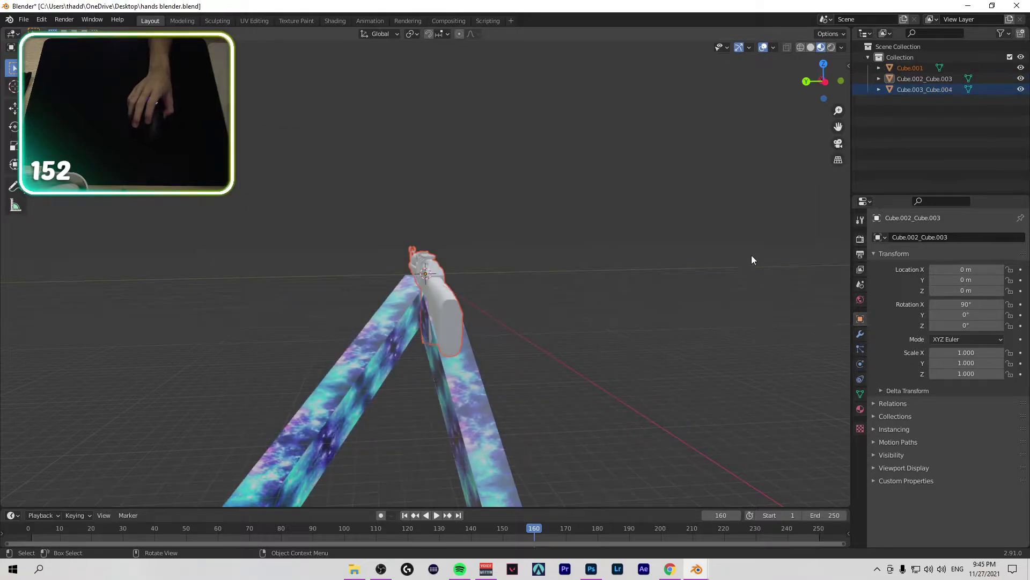
pyautogui.click(924, 163)
pyautogui.click(924, 67)
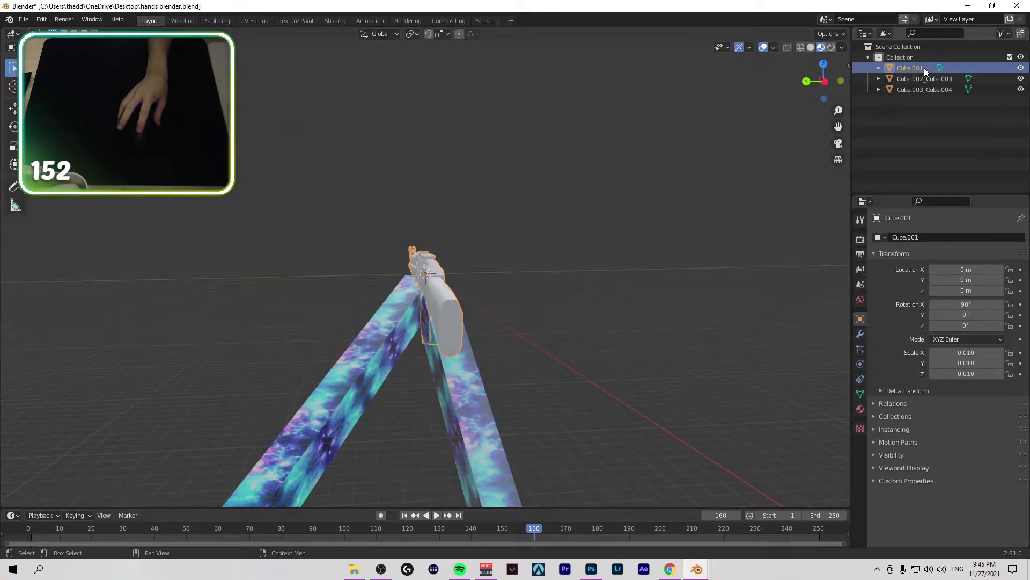
pyautogui.moveTo(656, 326); pyautogui.dragTo(580, 332, button='middle')
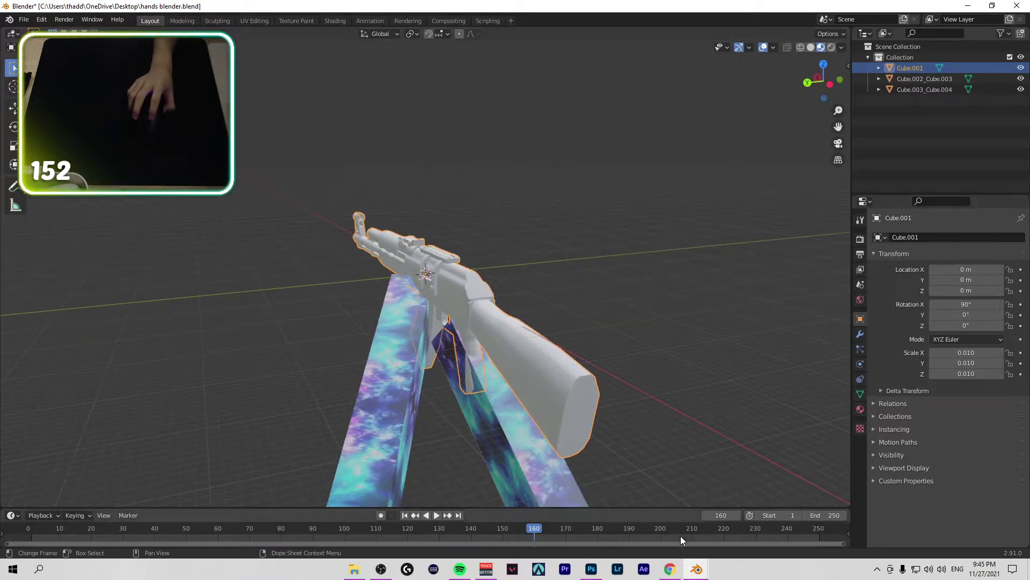
# Step: Switch to Chrome and search for the Krunker texture viewer in a new tab
pyautogui.click(669, 569)
pyautogui.click(598, 42)
pyautogui.write('krunker te')
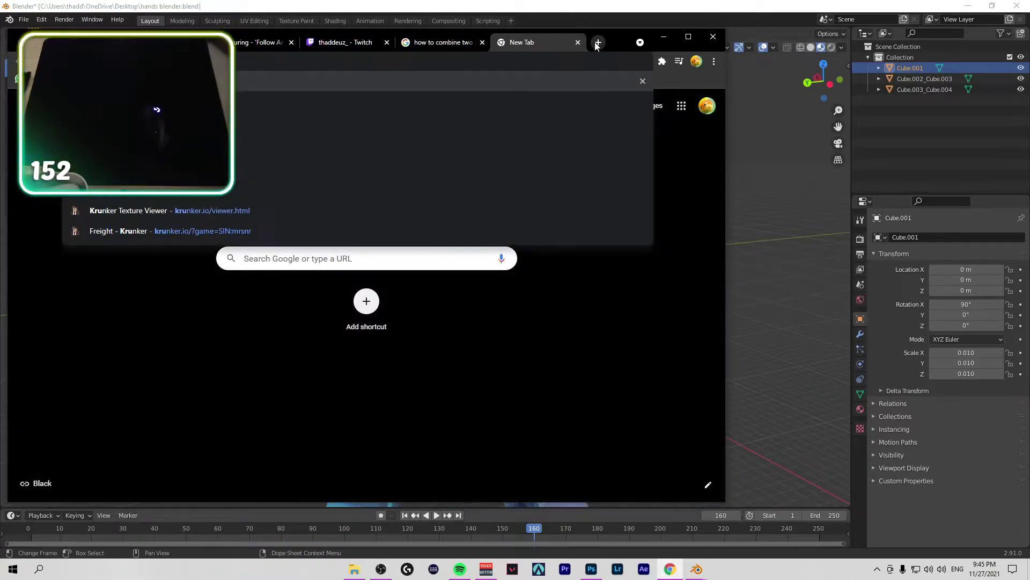
pyautogui.write('xture vfeiewer')
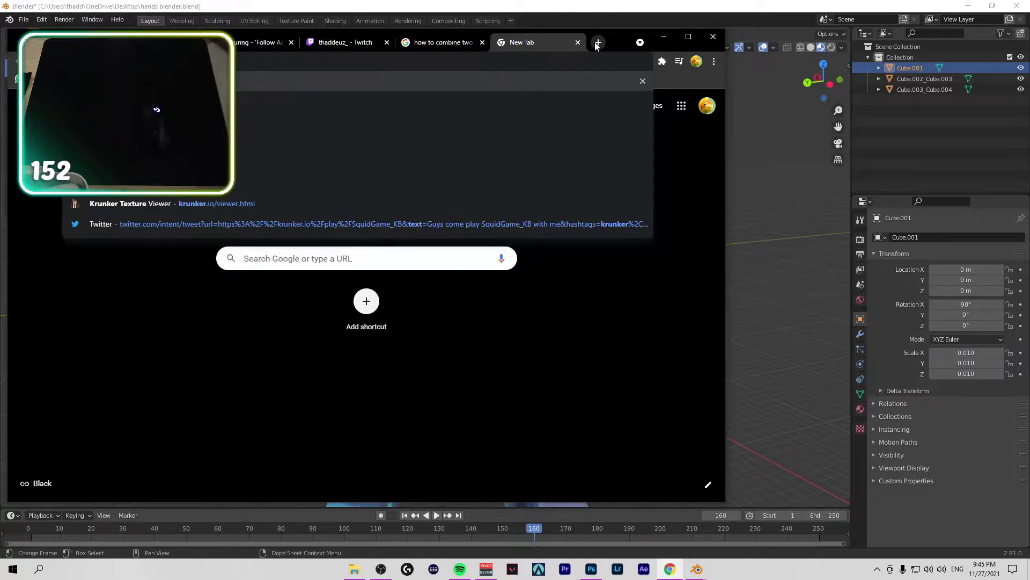
pyautogui.press('Return')
# Step: Go to the Discord tab and read back through the earlier messages in the general channel
pyautogui.hotkey('ctrl', '1')
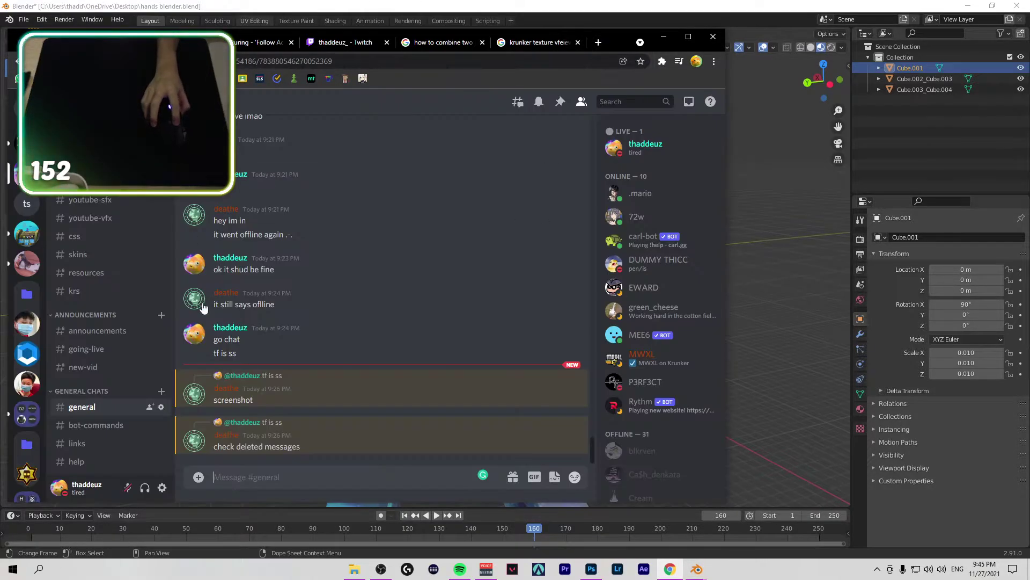
pyautogui.scroll(10, 252, 434)
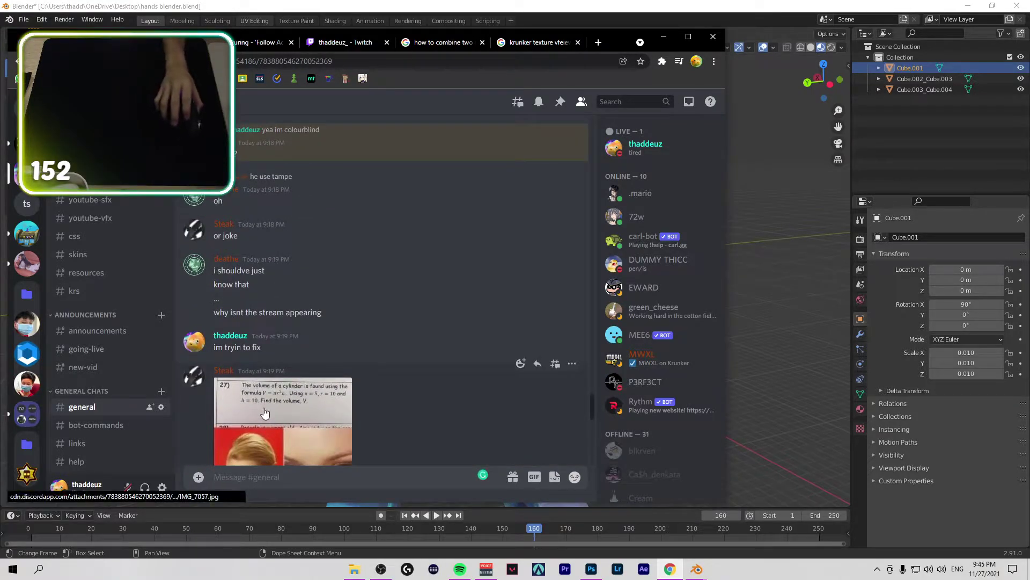
pyautogui.scroll(5, 266, 411)
pyautogui.scroll(1, 274, 396)
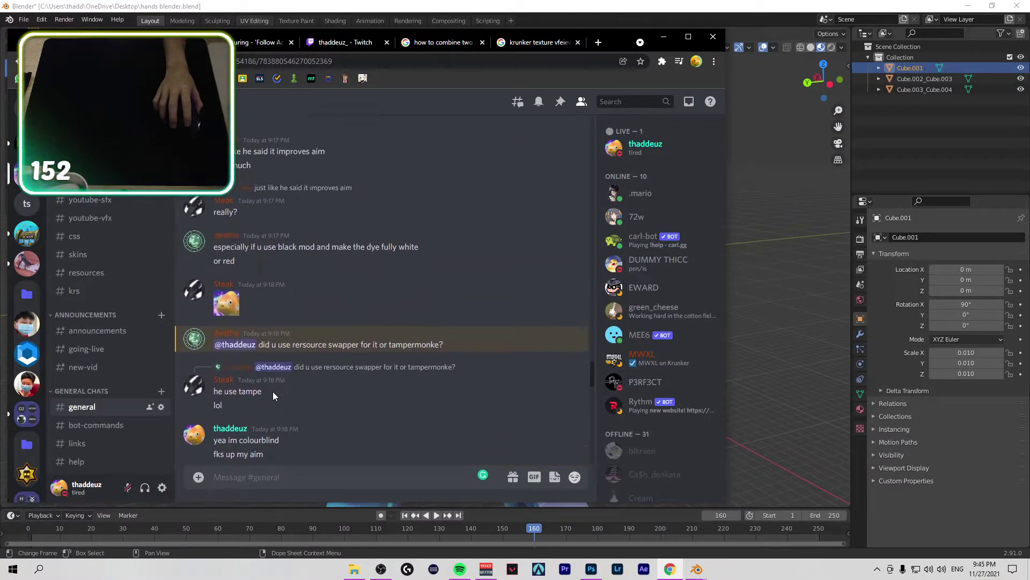
pyautogui.scroll(2, 273, 396)
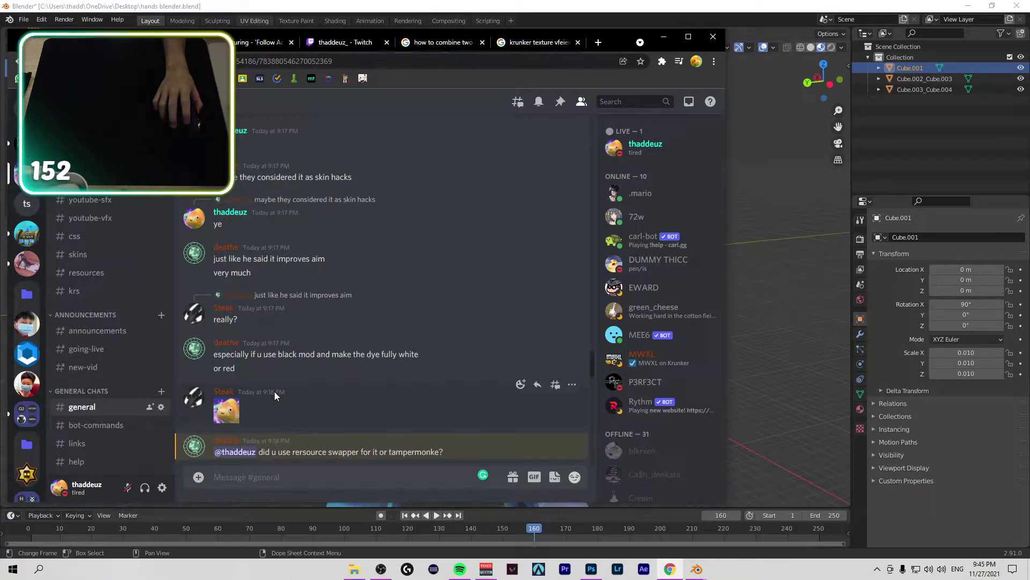
pyautogui.scroll(1, 291, 397)
pyautogui.scroll(-15, 292, 395)
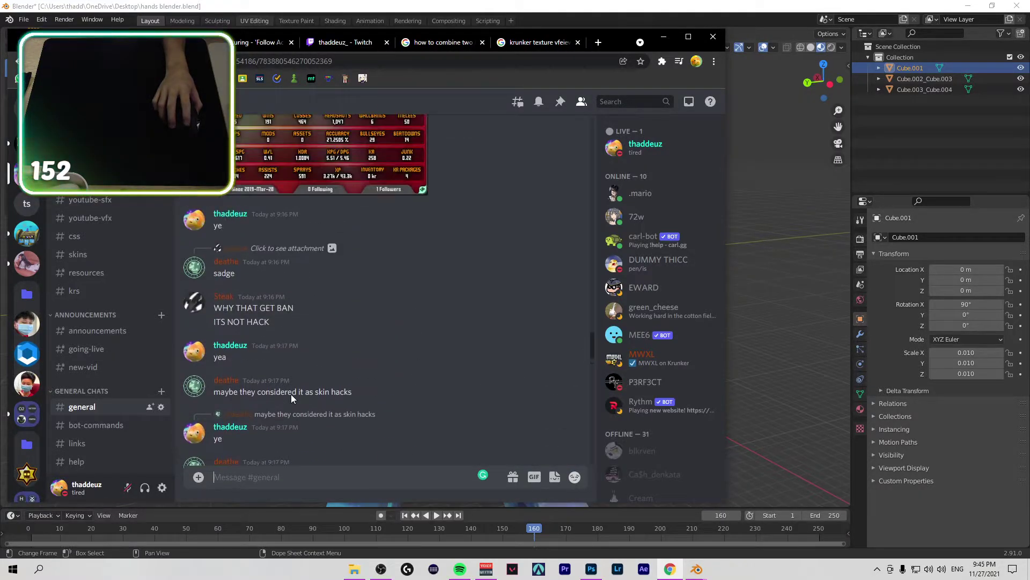
pyautogui.write('what ak')
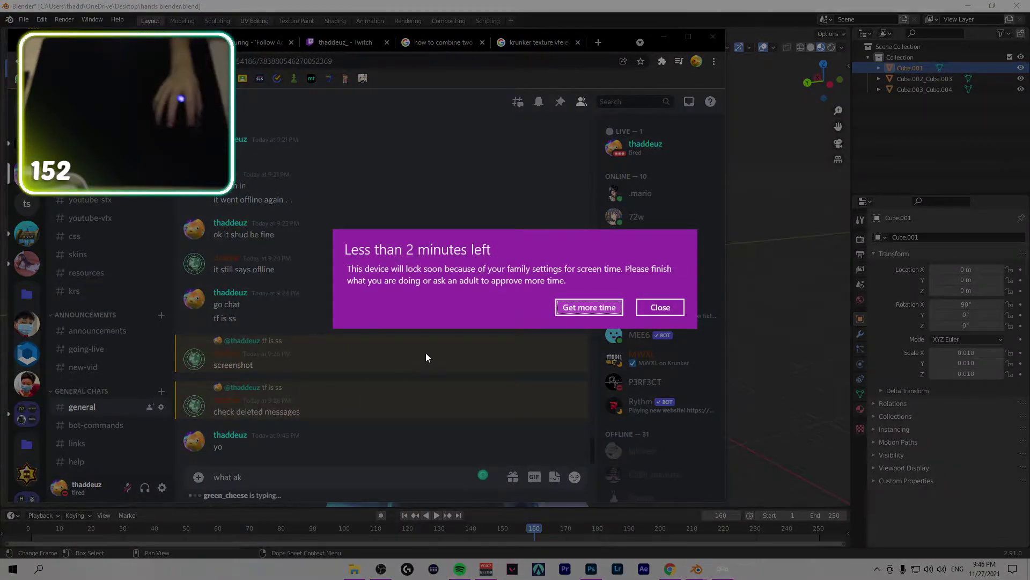
pyautogui.click(642, 309)
pyautogui.write('skin')
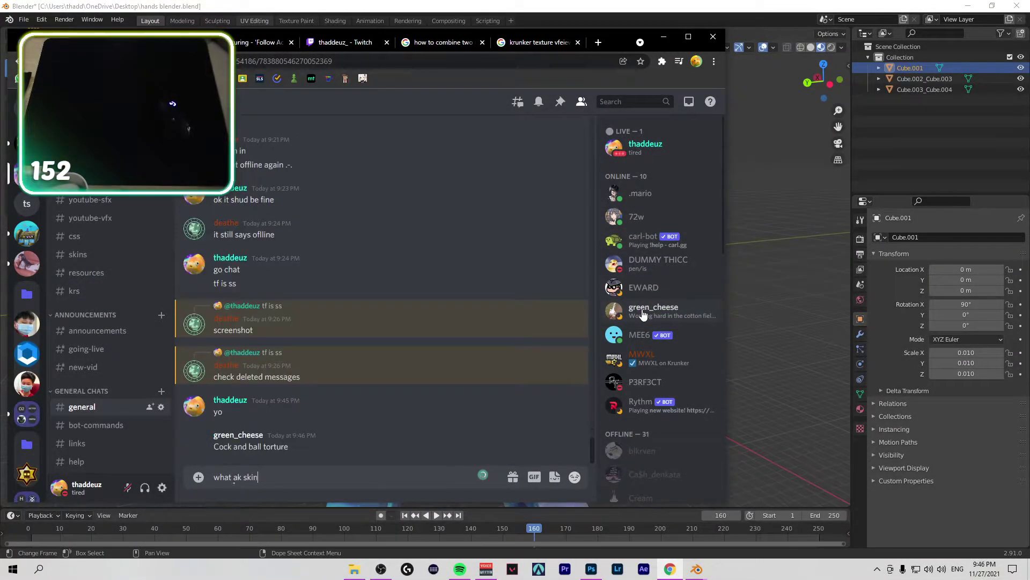
pyautogui.press('BackSpace')
pyautogui.press('BackSpace')
pyautogui.press('BackSpace')
pyautogui.press('BackSpace')
pyautogui.press('BackSpace')
pyautogui.press('BackSpace')
pyautogui.press('BackSpace')
pyautogui.press('BackSpace')
pyautogui.press('BackSpace')
pyautogui.press('BackSpace')
pyautogui.press('BackSpace')
pyautogui.press('BackSpace')
# Step: Send the message "thank you" in the general channel
pyautogui.write('th')
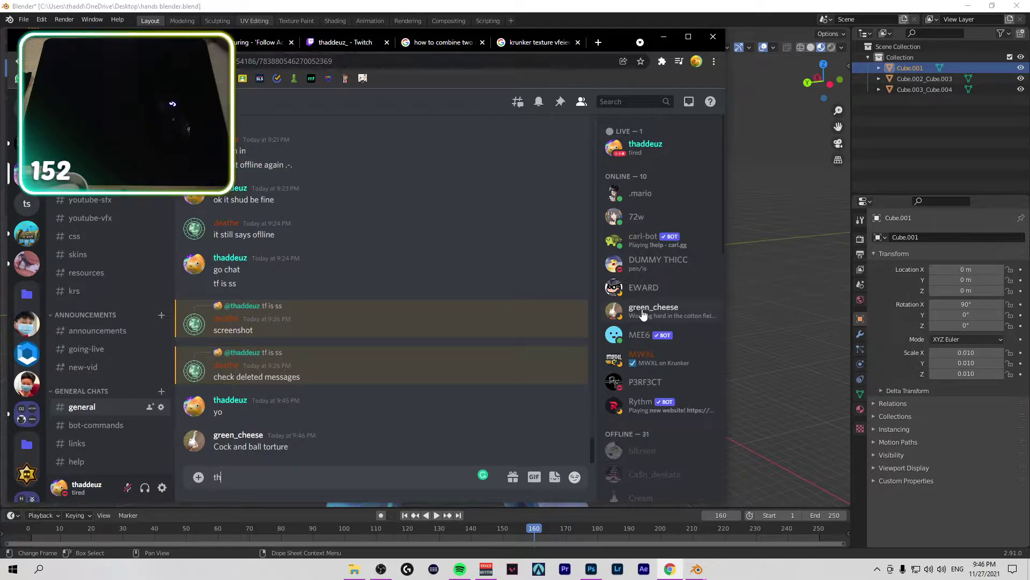
pyautogui.write('ank you')
pyautogui.press('Return')
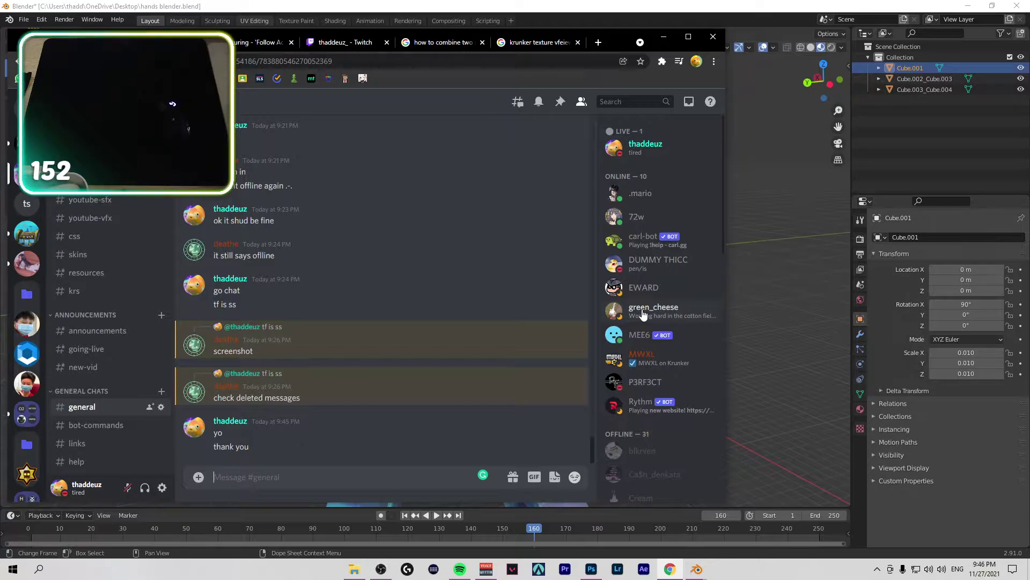
# Step: Switch to OBS and point the Window Capture source at the Blender window of hands final.blend
pyautogui.click(564, 6)
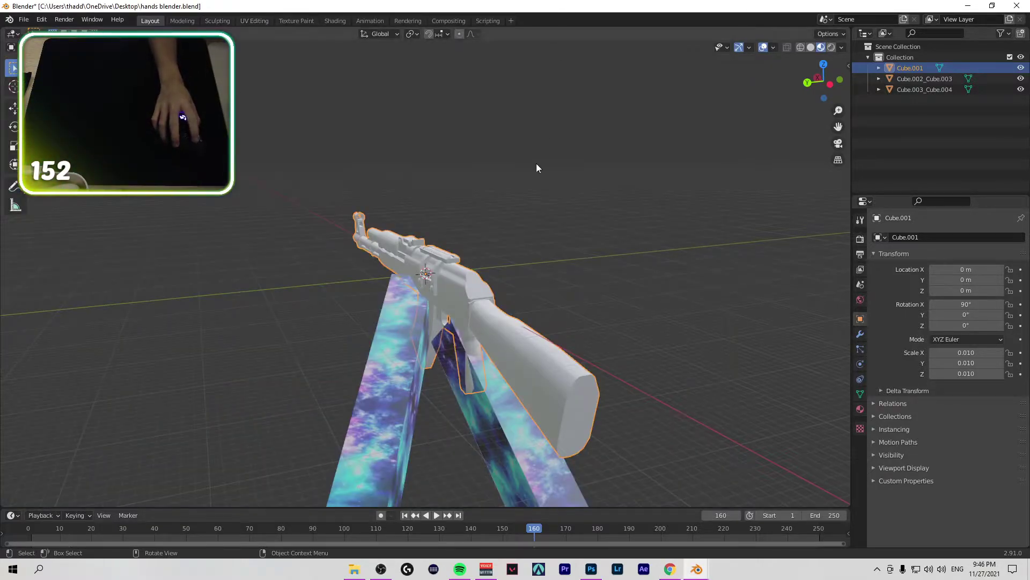
pyautogui.click(670, 569)
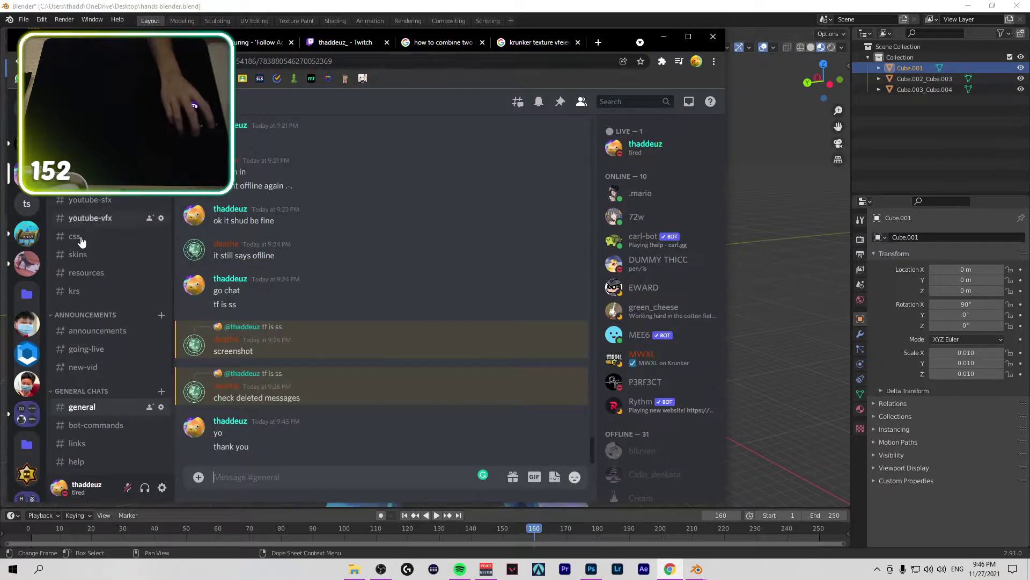
pyautogui.click(381, 568)
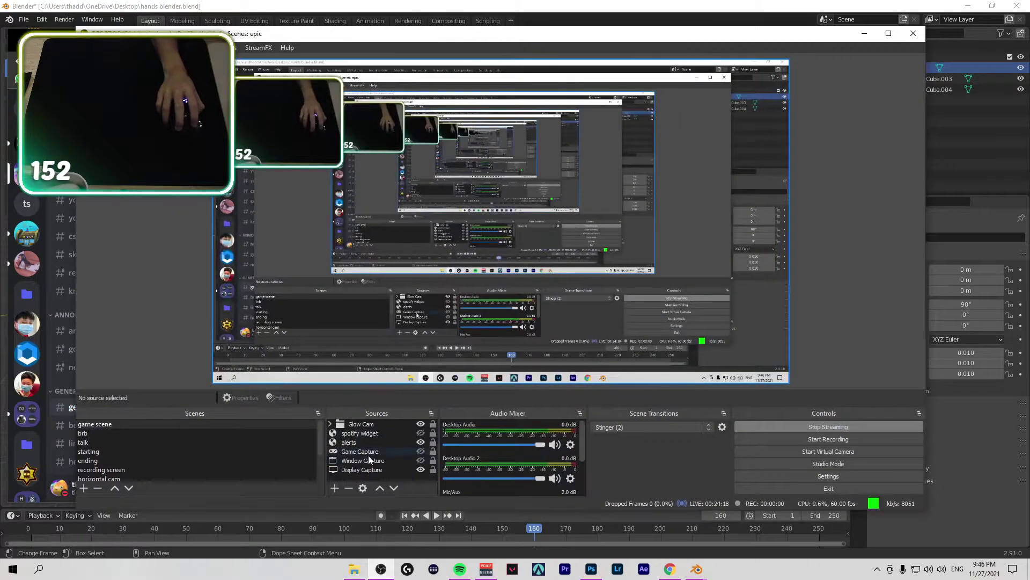
pyautogui.click(406, 461)
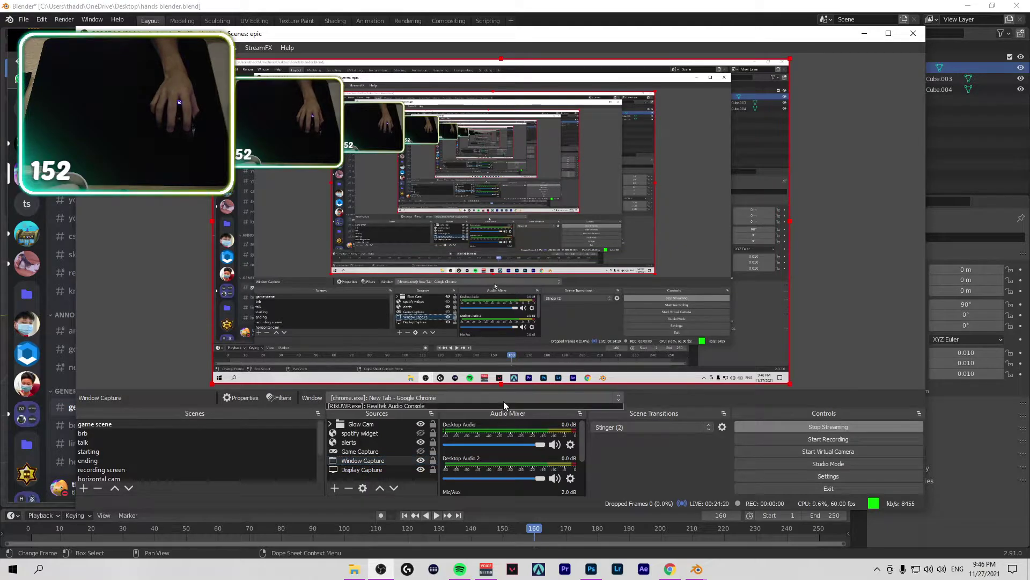
pyautogui.click(472, 397)
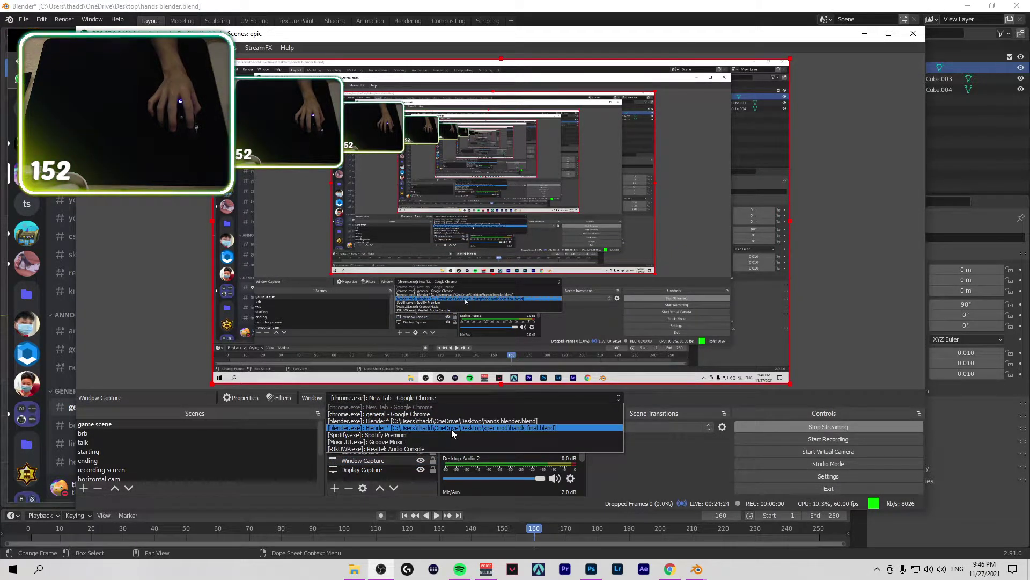
pyautogui.click(453, 433)
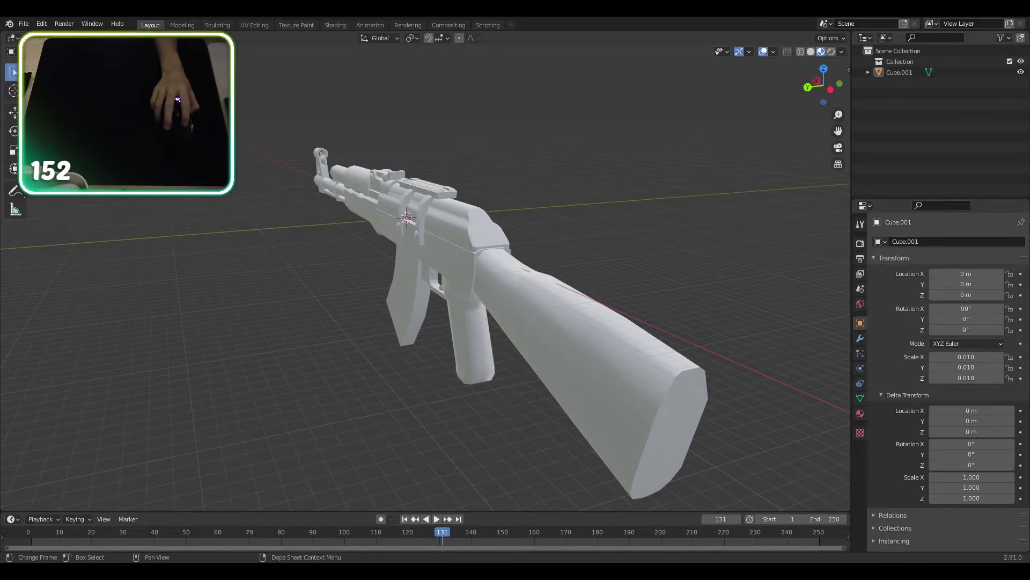
# Step: Switch to Chrome, go to the Krunker Texture Viewer tab and set the season to 2
pyautogui.hotkey('alt', 'Tab')
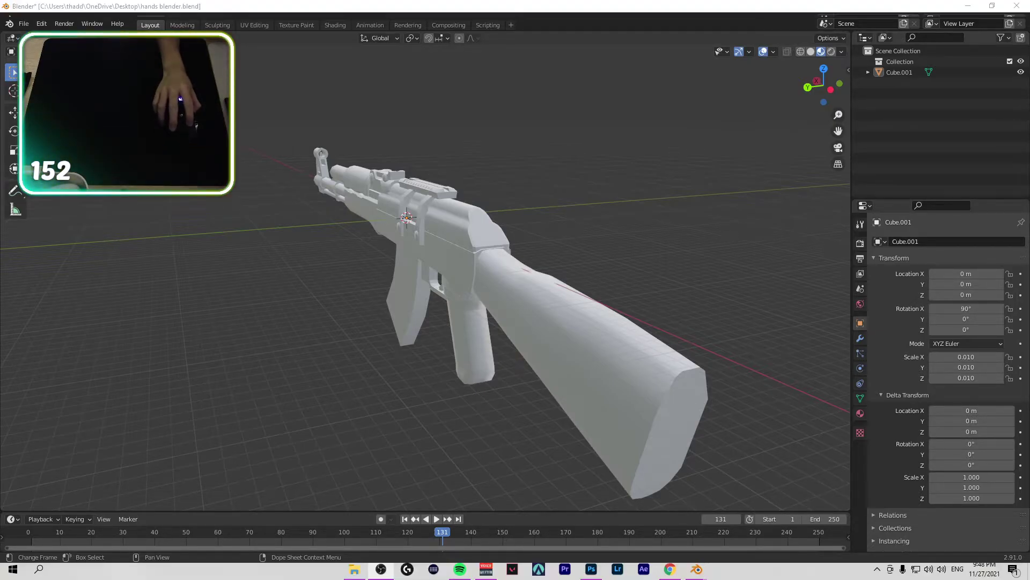
pyautogui.click(673, 570)
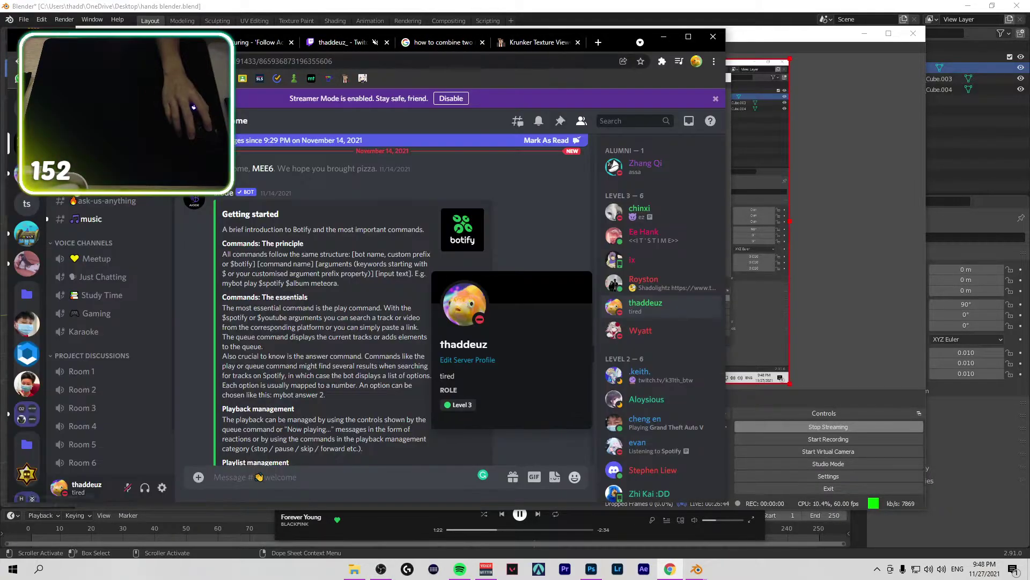
pyautogui.click(161, 42)
pyautogui.click(537, 43)
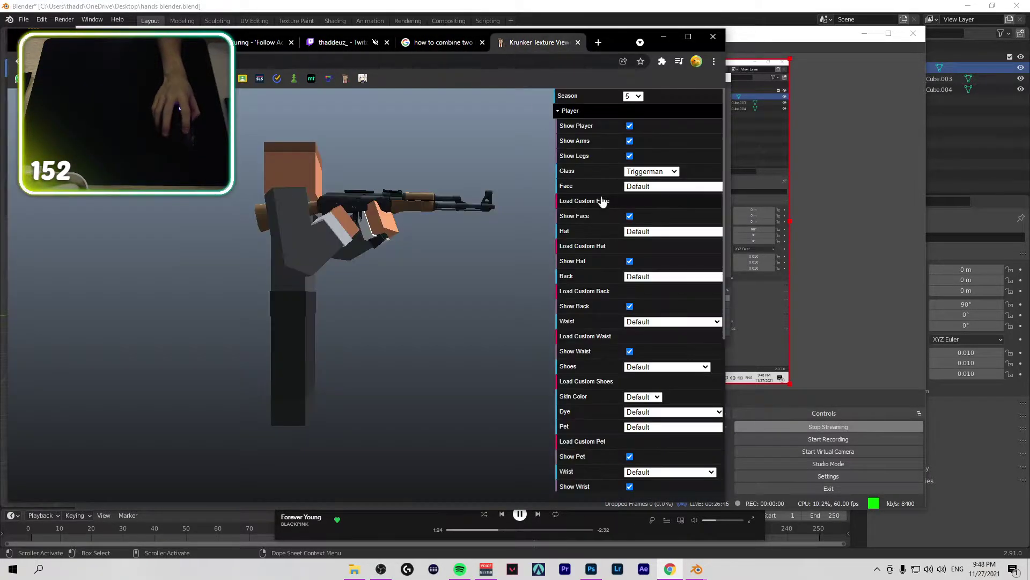
pyautogui.click(632, 97)
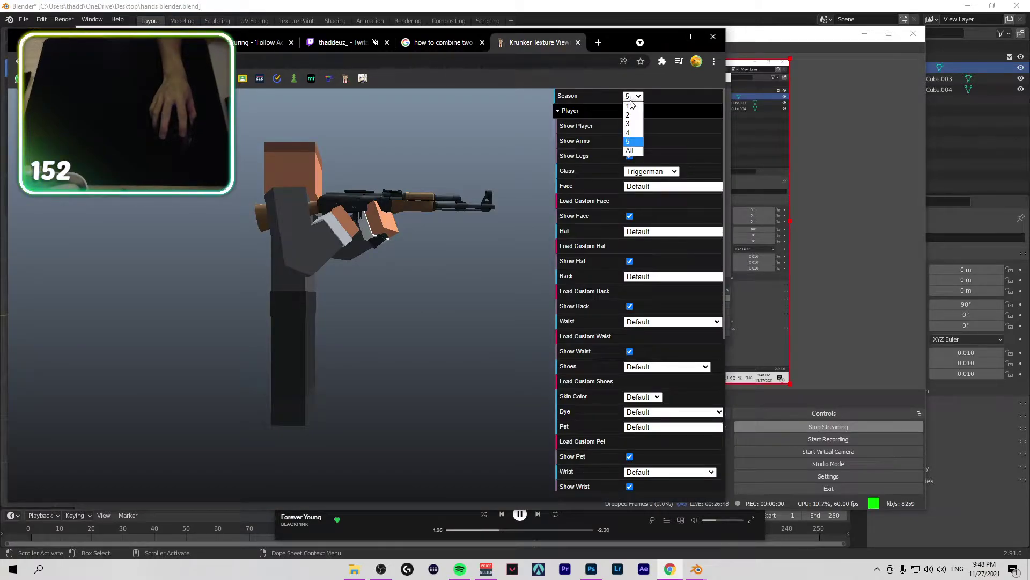
pyautogui.click(632, 142)
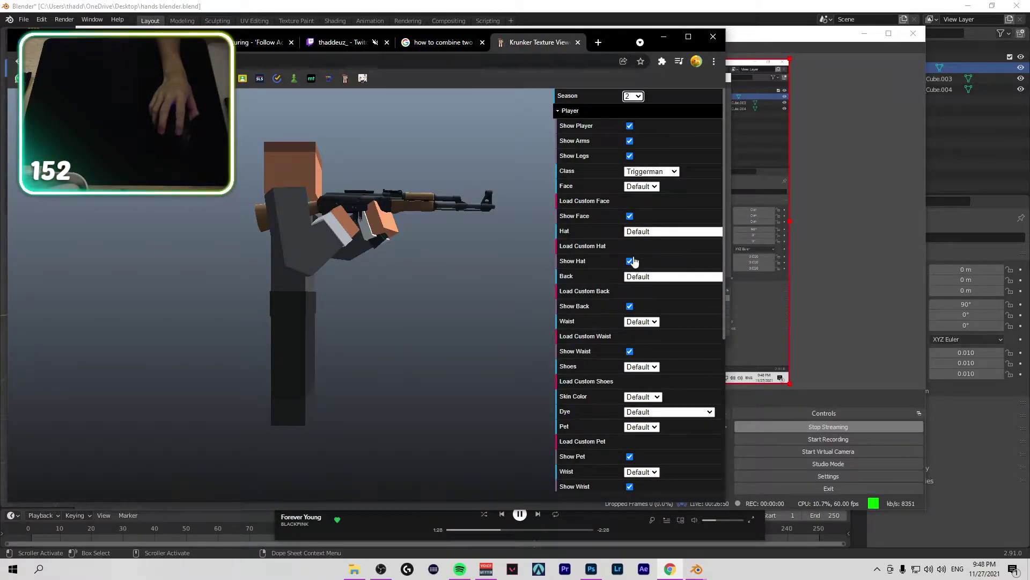
# Step: Open the primary weapon skin choices and look through the Relic, Legendary and Epic skins
pyautogui.scroll(-5, 656, 284)
pyautogui.click(655, 286)
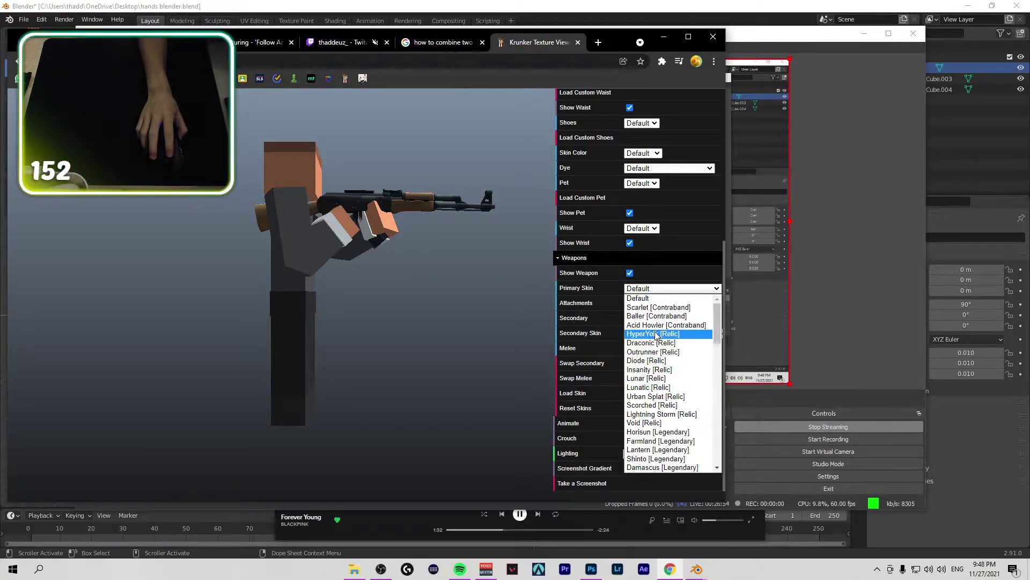
pyautogui.scroll(-3, 657, 344)
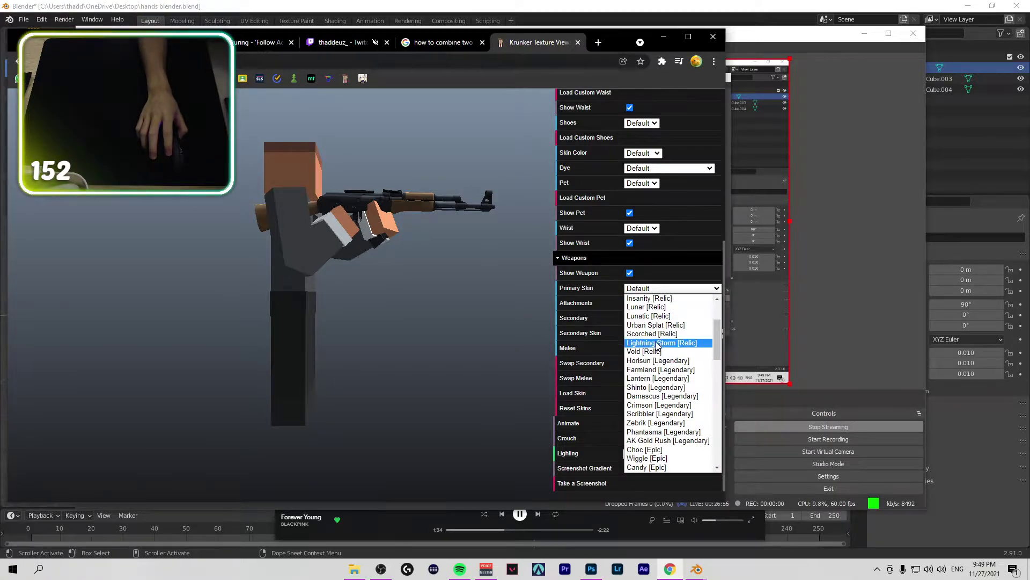
# Step: Apply the AK Mortal [Relic] primary skin to the Triggerman's rifle and view it in the texture viewer
pyautogui.scroll(3, 657, 344)
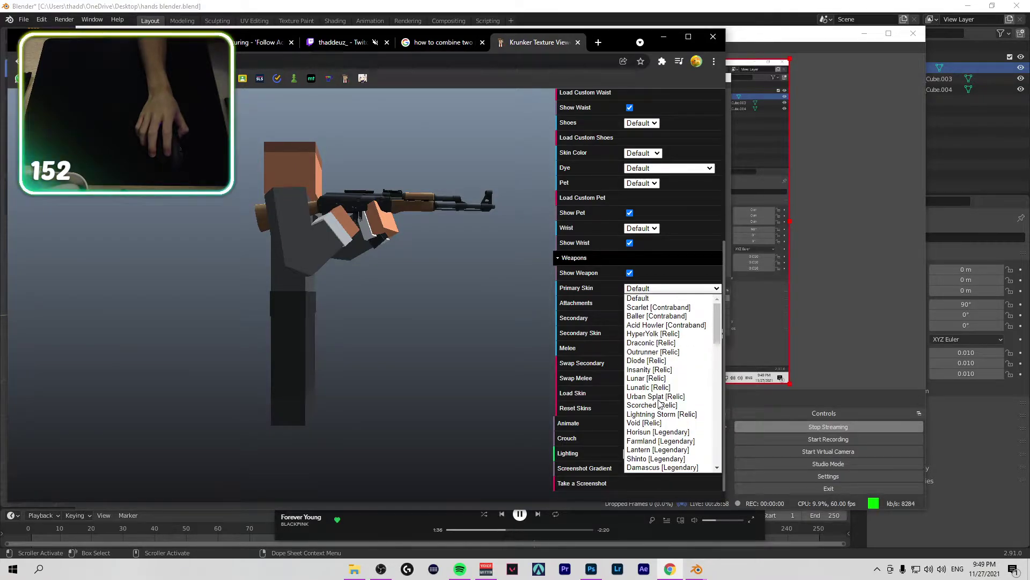
pyautogui.scroll(4, 639, 123)
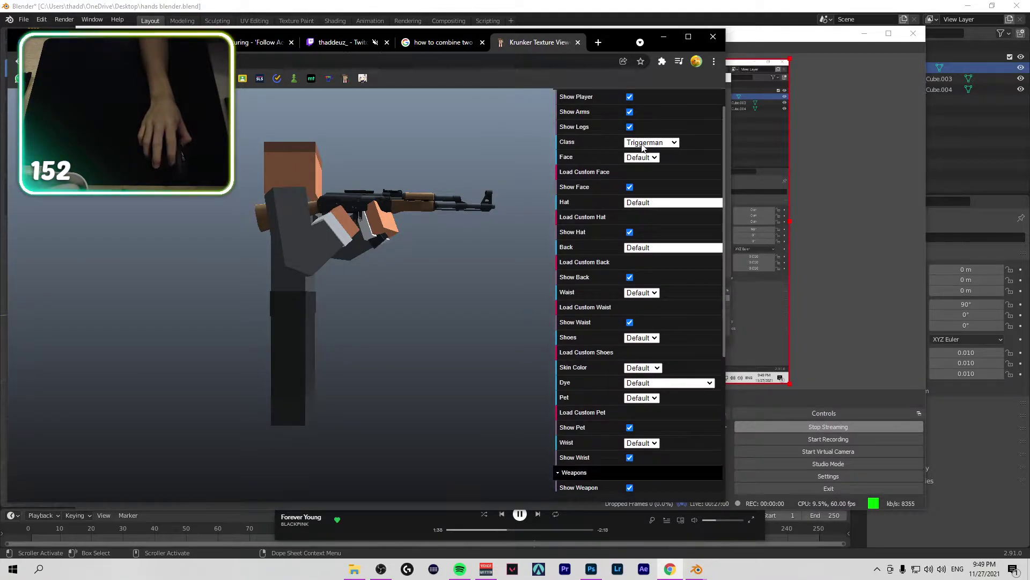
pyautogui.scroll(1, 638, 119)
pyautogui.scroll(-3, 638, 111)
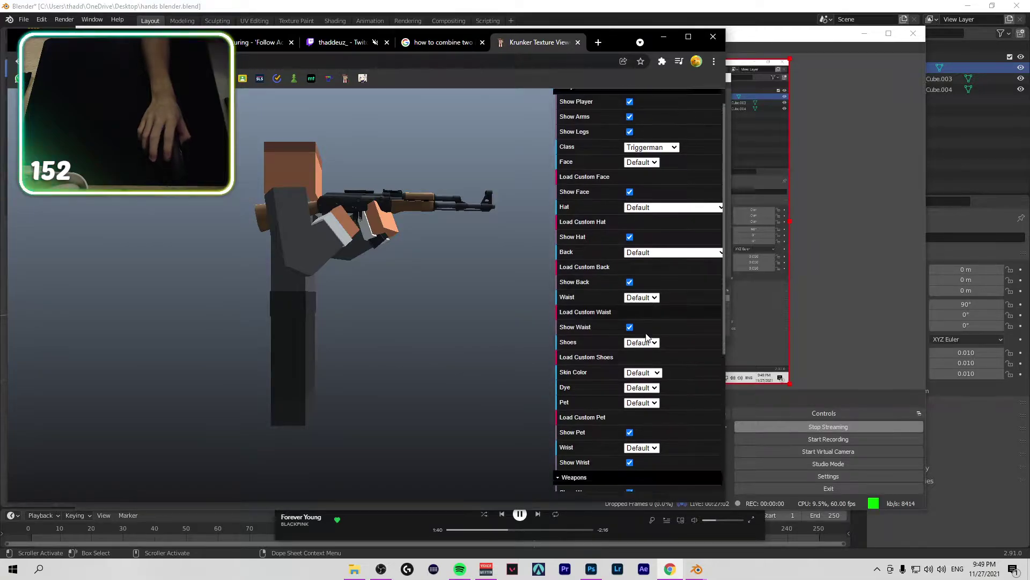
pyautogui.click(674, 389)
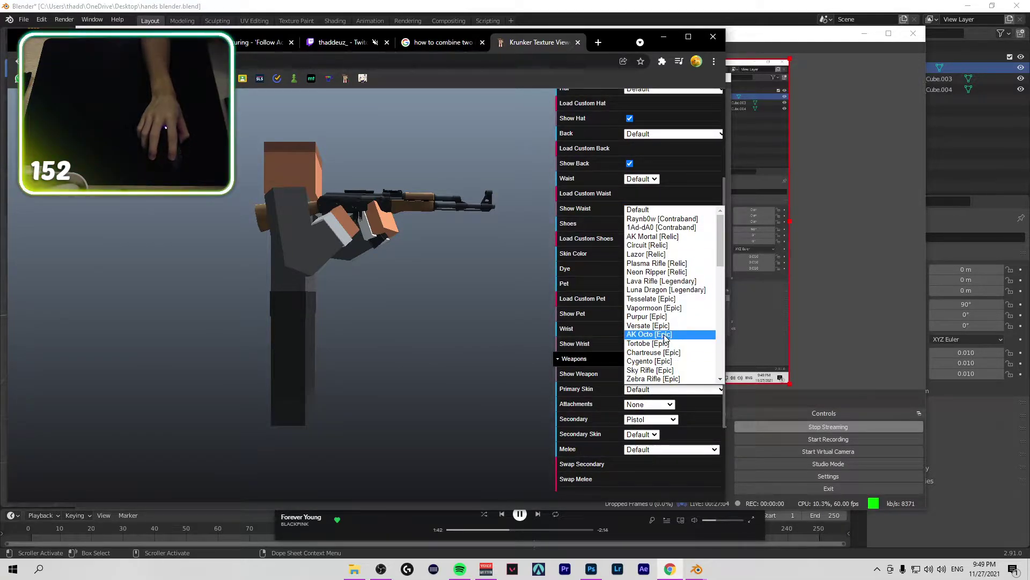
pyautogui.click(653, 237)
pyautogui.moveTo(470, 247); pyautogui.dragTo(482, 224)
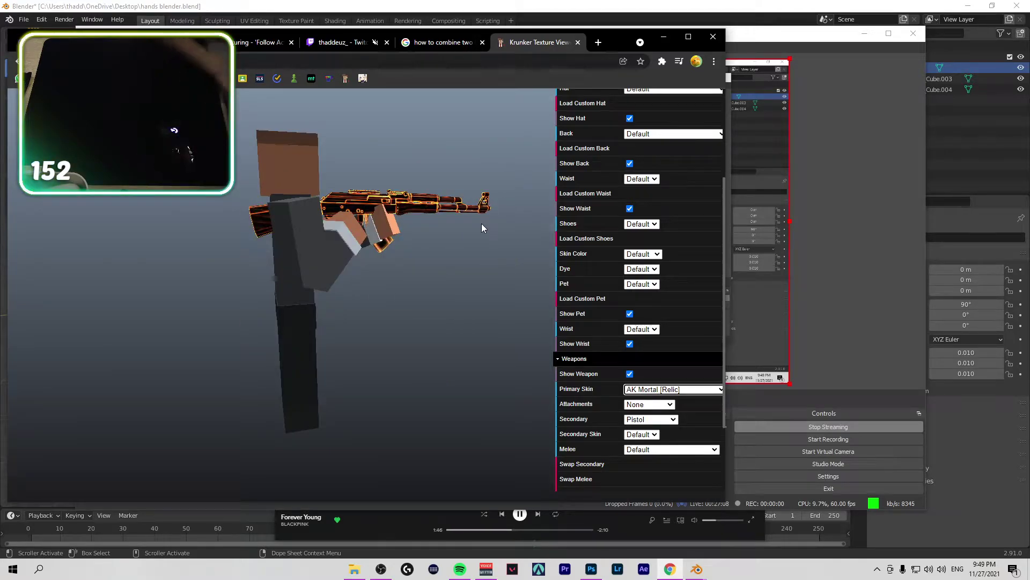
# Step: Record the reloaded page's network requests in the developer tools while setting the primary skin to AK Mortal [Relic]
pyautogui.hotkey('ctrl', 'shift', 'i')
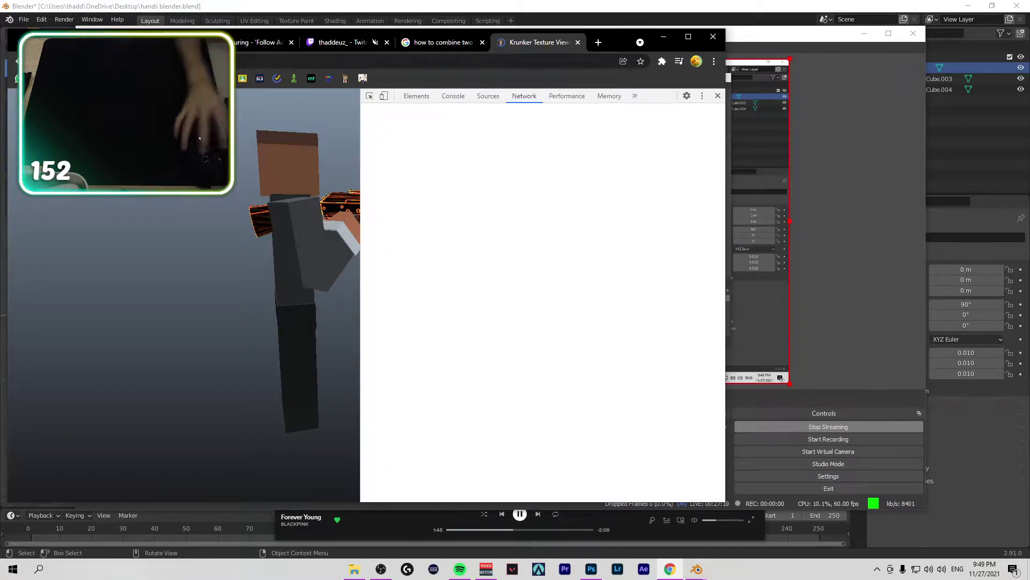
pyautogui.hotkey('ctrl', 'r')
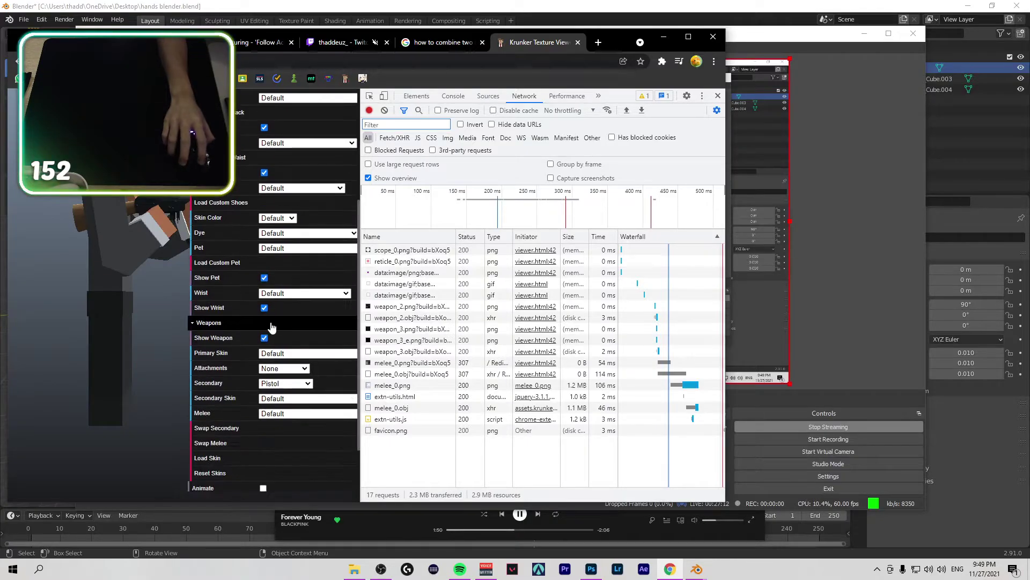
pyautogui.click(269, 109)
pyautogui.scroll(-3, 285, 382)
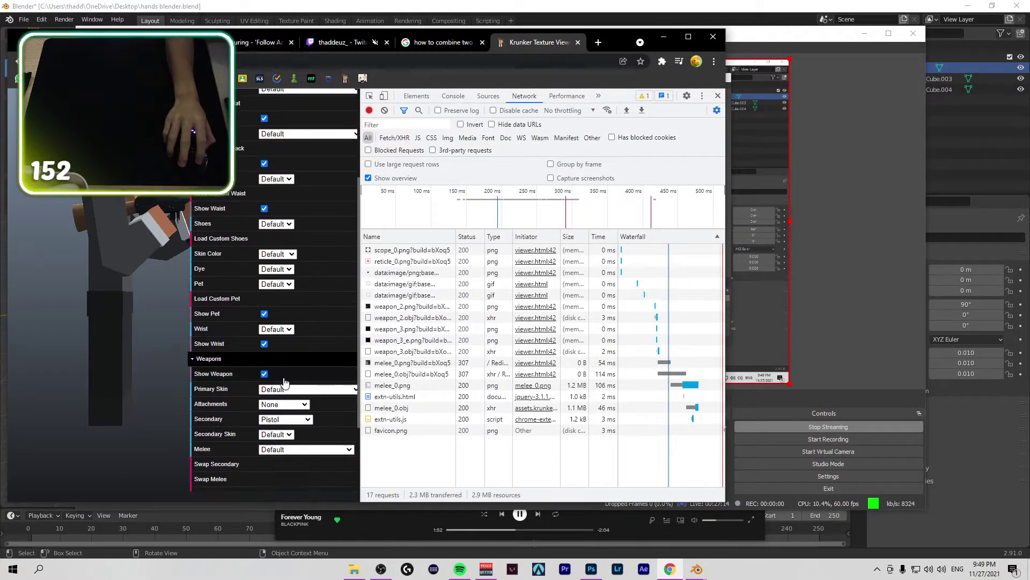
pyautogui.click(294, 390)
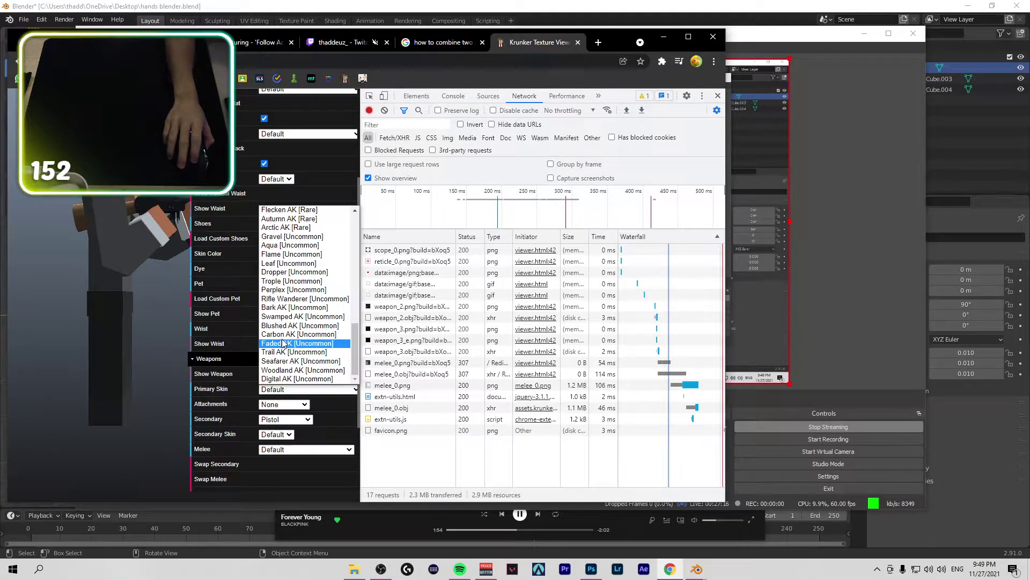
pyautogui.scroll(8, 286, 342)
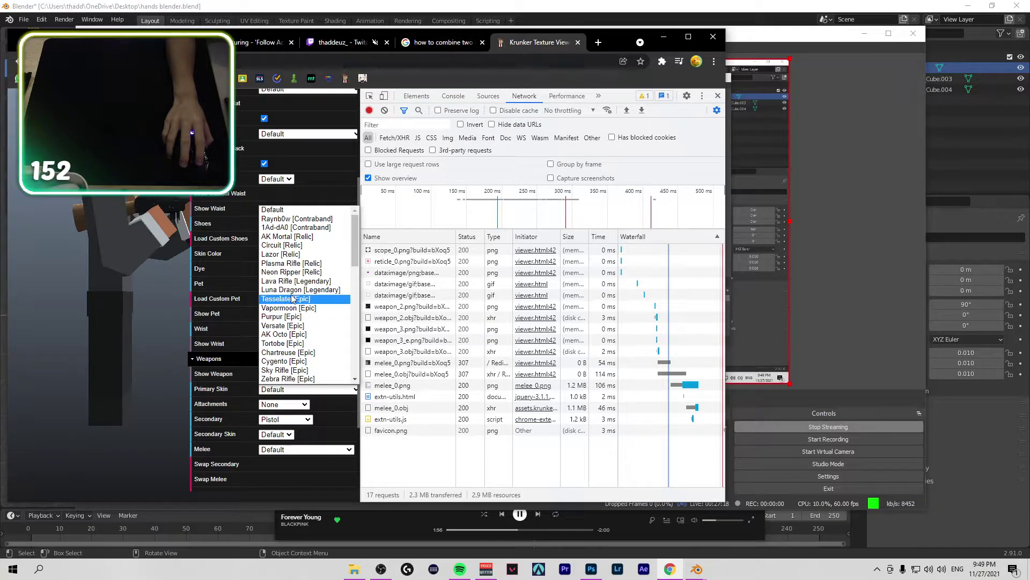
pyautogui.click(290, 246)
# Step: Open the weapon_2_57.png and weapon_2_57_e.png textures from the network requests in separate tabs
pyautogui.doubleClick(402, 445)
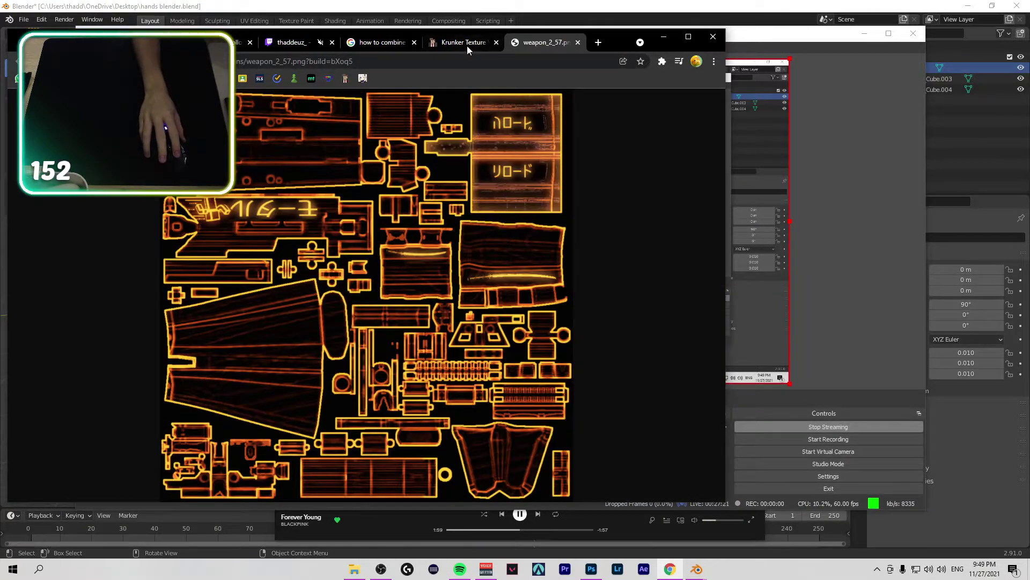
pyautogui.hotkey('ctrl', 'shift', 'Tab')
pyautogui.click(385, 453)
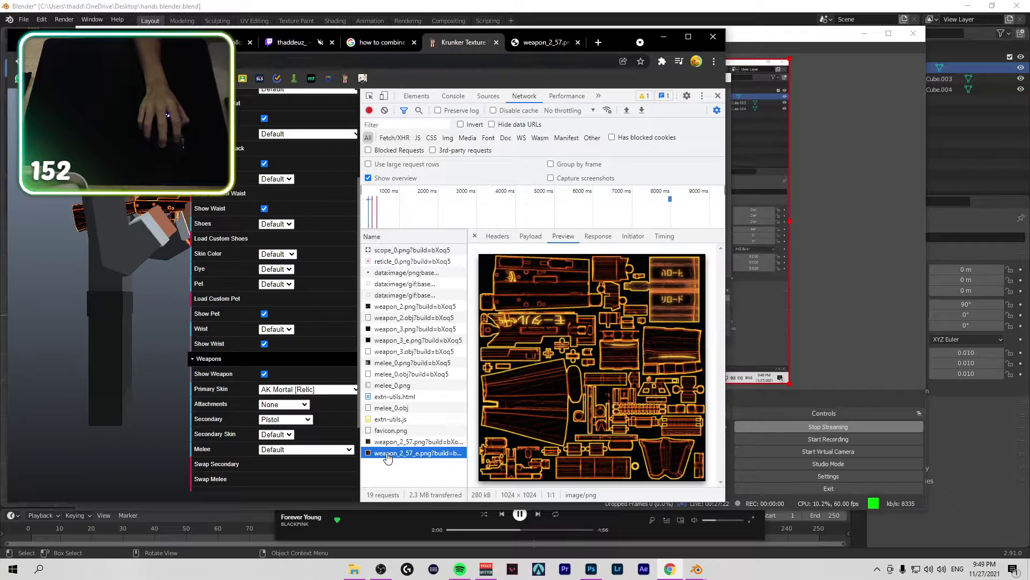
pyautogui.doubleClick(390, 455)
pyautogui.click(482, 45)
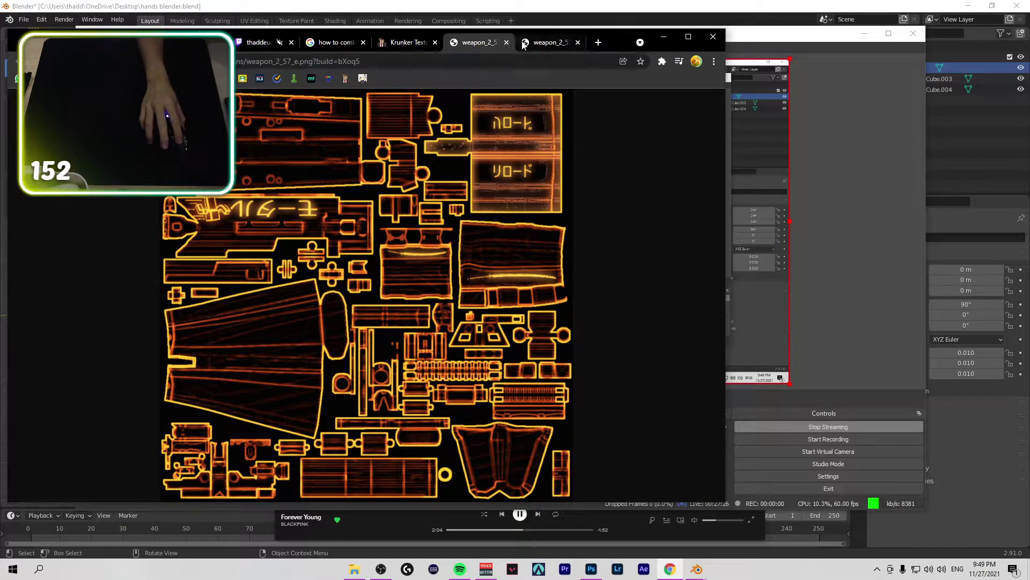
# Step: Save the weapon_2_57_e.png texture to the Desktop and close both texture tabs
pyautogui.click(579, 45)
pyautogui.rightClick(456, 222)
pyautogui.click(467, 242)
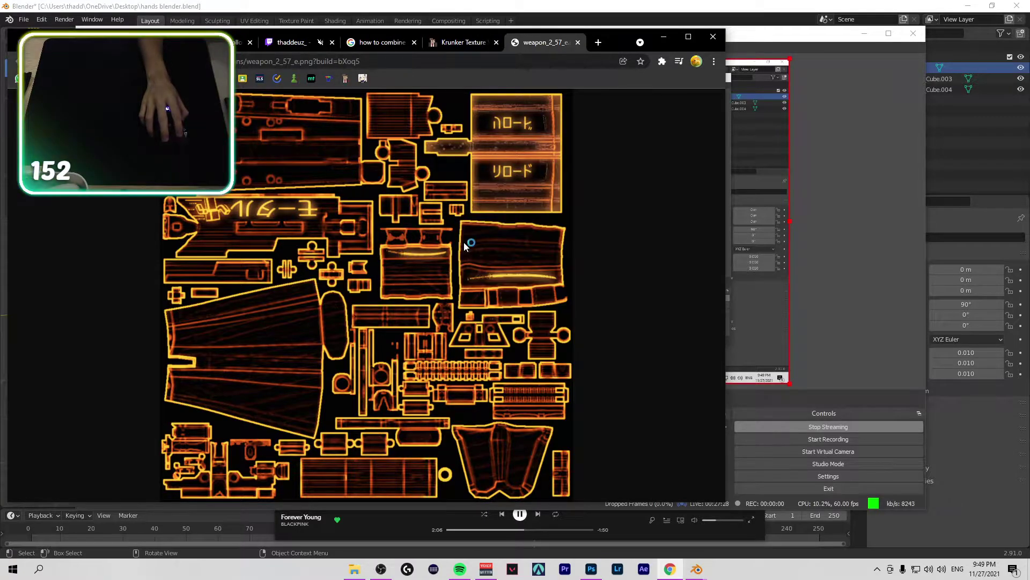
pyautogui.press('Return')
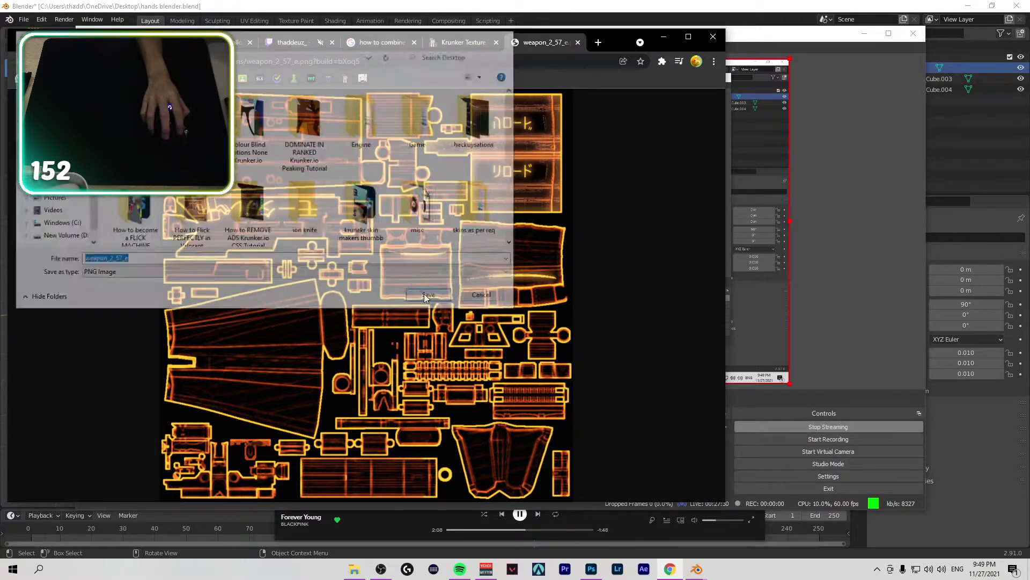
pyautogui.click(577, 43)
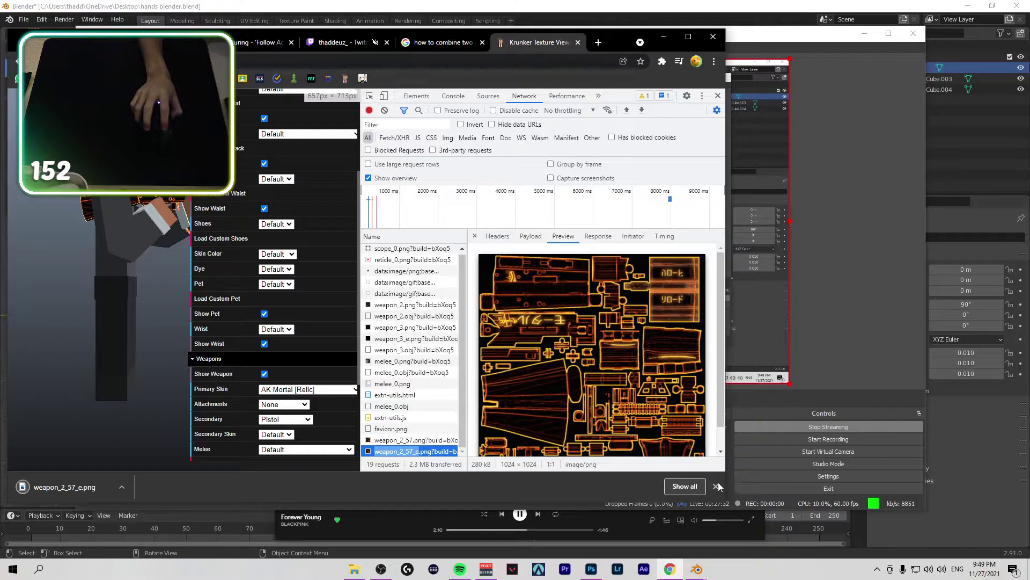
# Step: Switch to Blender and use weapon_2_57_e.png as the Base Color image texture of Material.002 on Cube.001
pyautogui.click(660, 40)
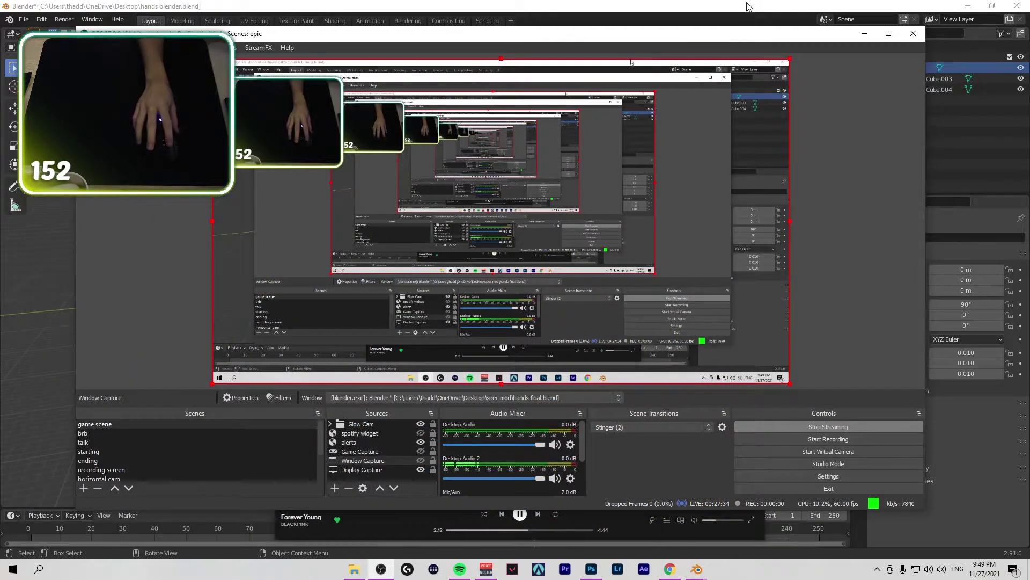
pyautogui.click(749, 7)
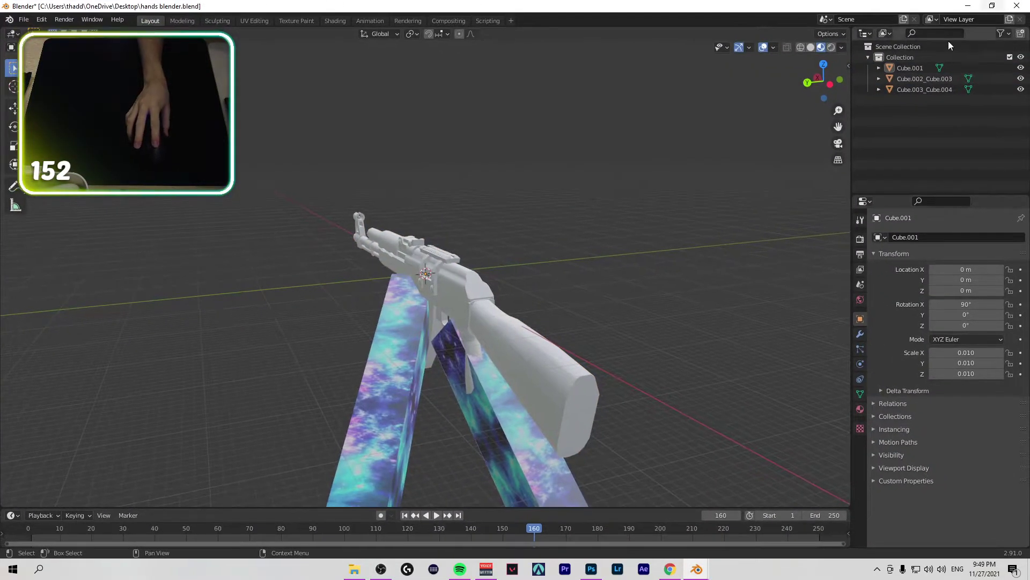
pyautogui.click(912, 68)
pyautogui.click(860, 409)
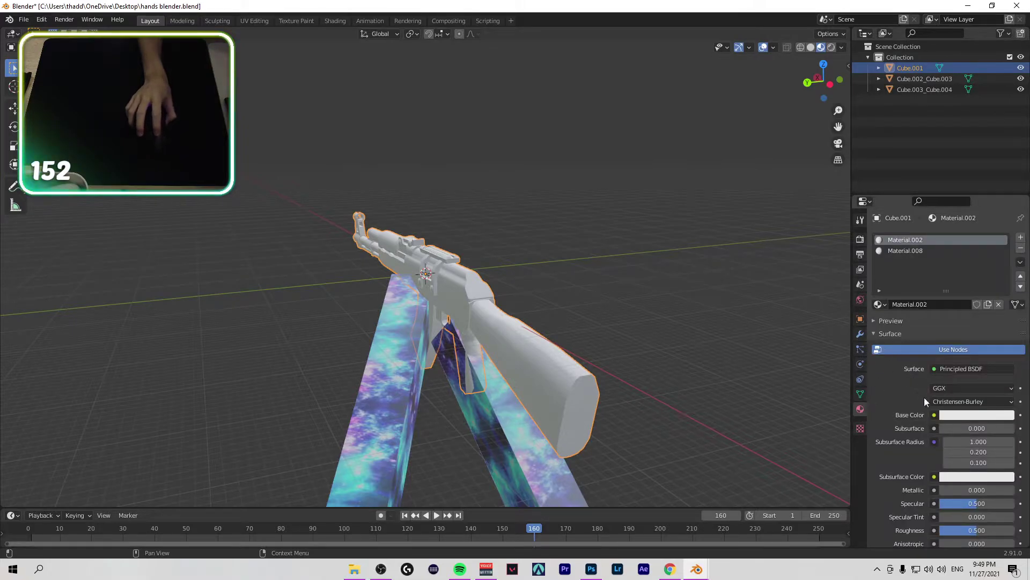
pyautogui.click(935, 415)
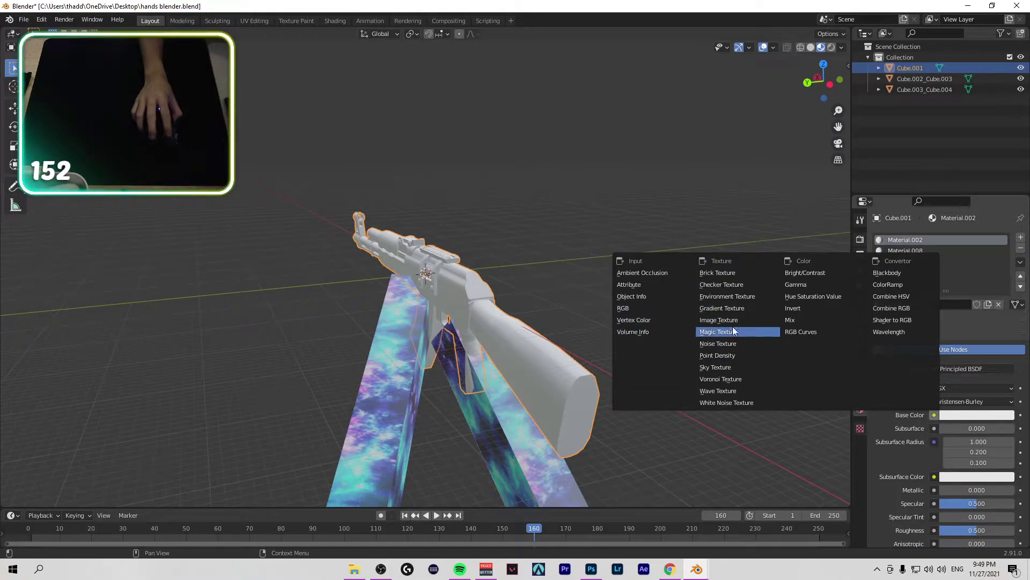
pyautogui.click(717, 320)
pyautogui.click(961, 427)
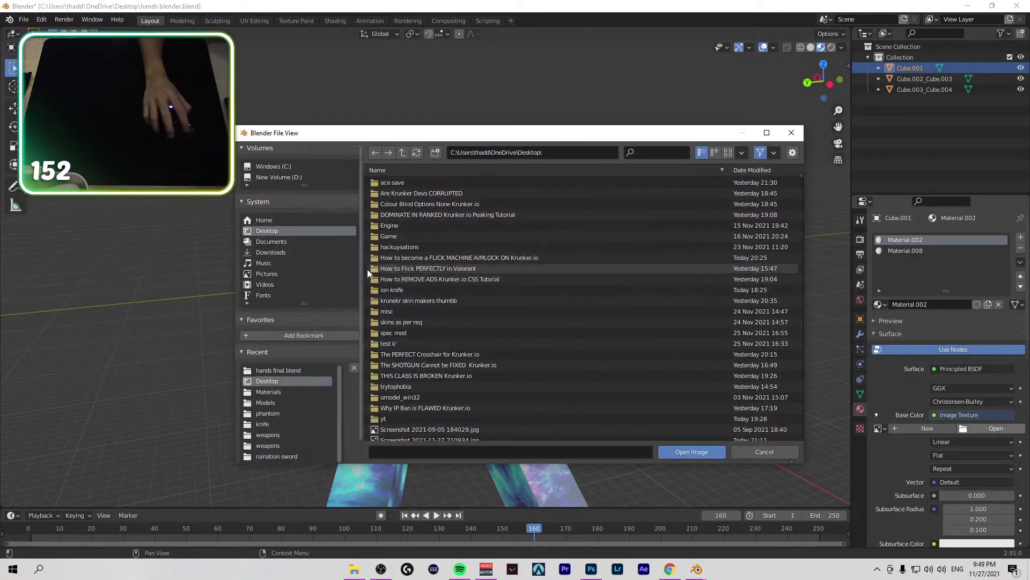
pyautogui.scroll(-3, 481, 392)
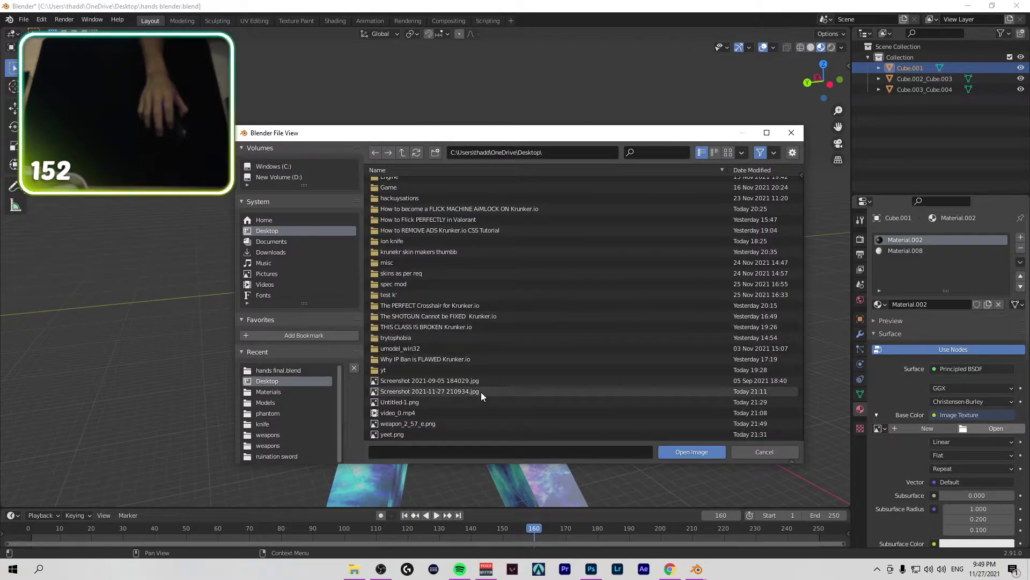
pyautogui.click(444, 423)
pyautogui.click(702, 450)
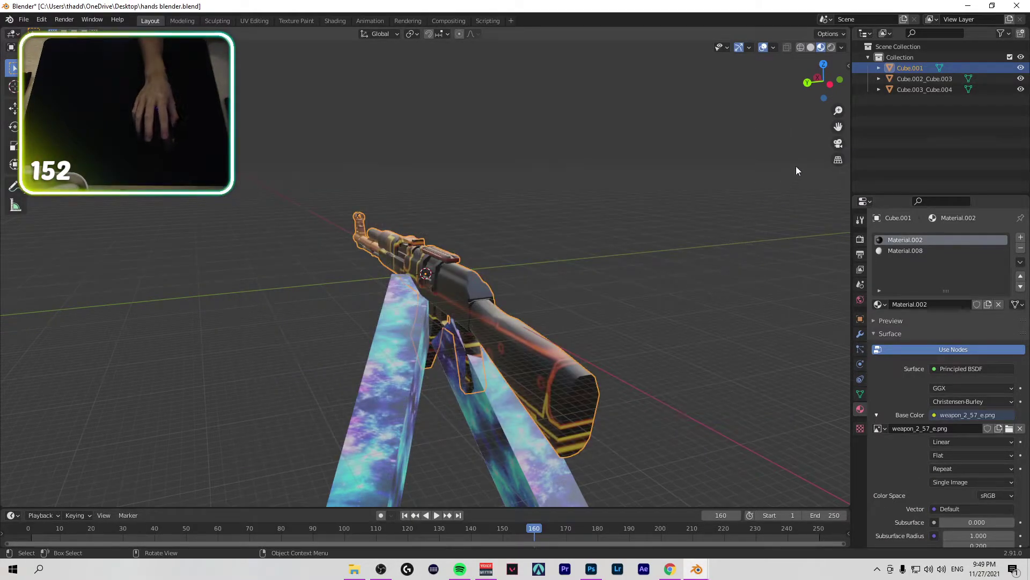
# Step: Preview the textured rifle in rendered shading and inspect it from the side in the Shading workspace
pyautogui.click(830, 48)
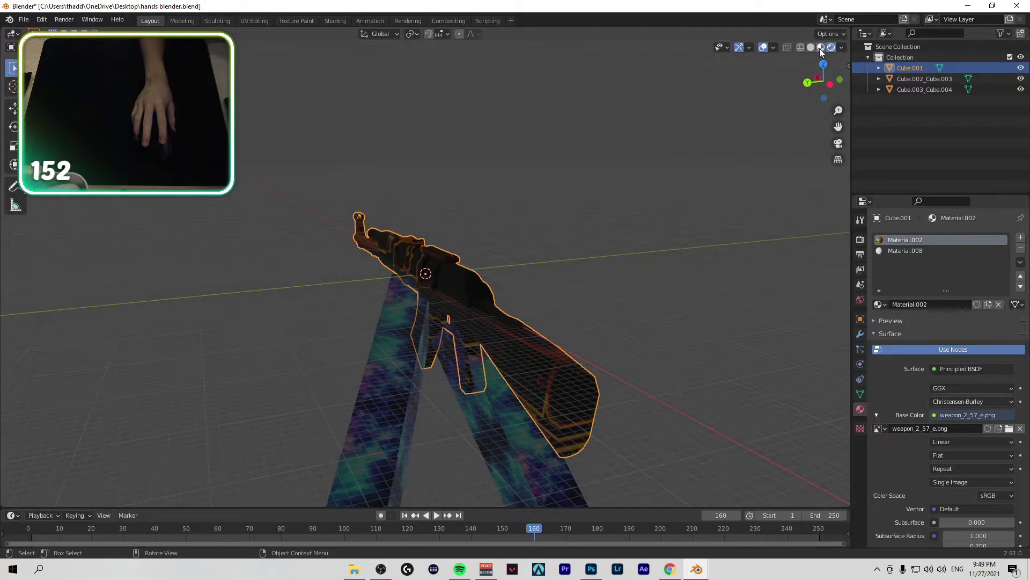
pyautogui.click(821, 48)
pyautogui.click(308, 21)
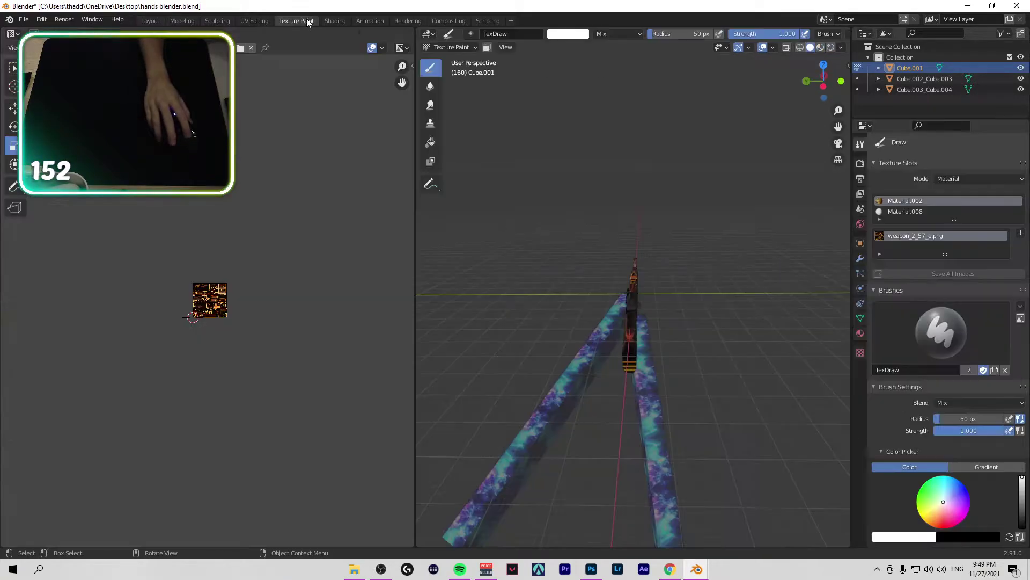
pyautogui.hotkey('ctrl', 'pagedown')
pyautogui.hotkey('ctrl', 'pagedown')
pyautogui.hotkey('ctrl', 'pagedown')
pyautogui.hotkey('ctrl', 'pagedown')
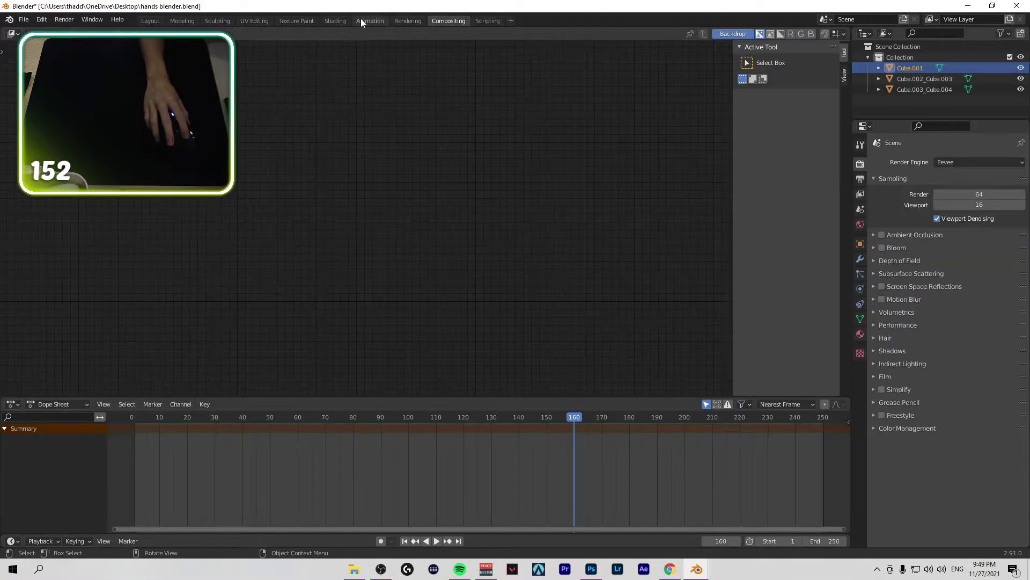
pyautogui.click(330, 20)
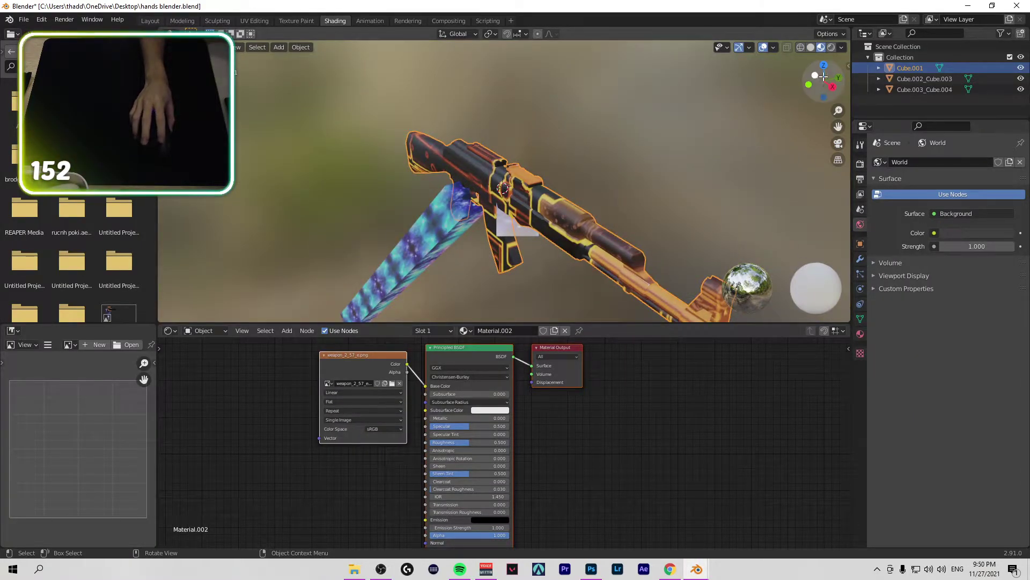
pyautogui.click(805, 295)
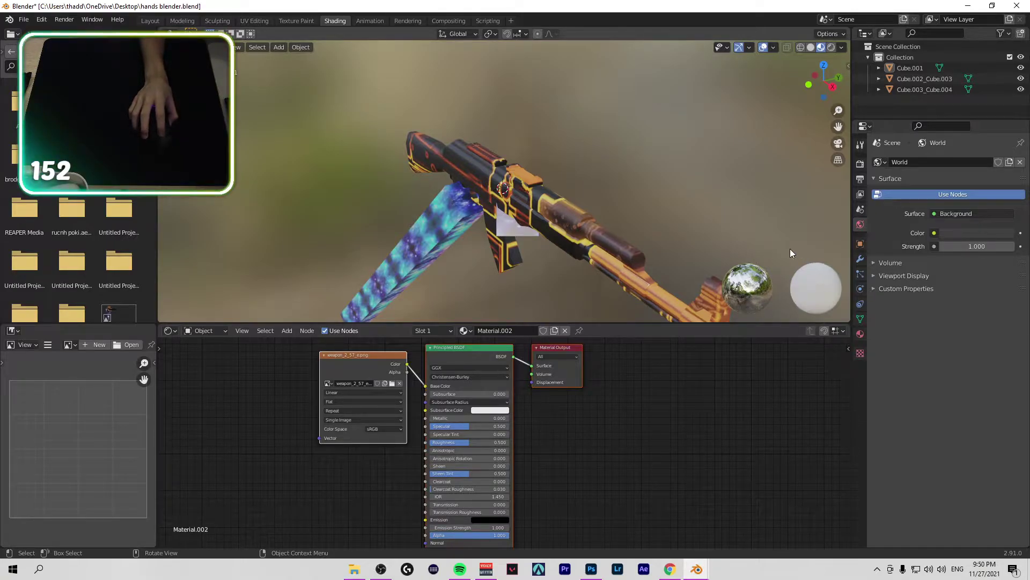
pyautogui.moveTo(839, 78); pyautogui.dragTo(830, 155)
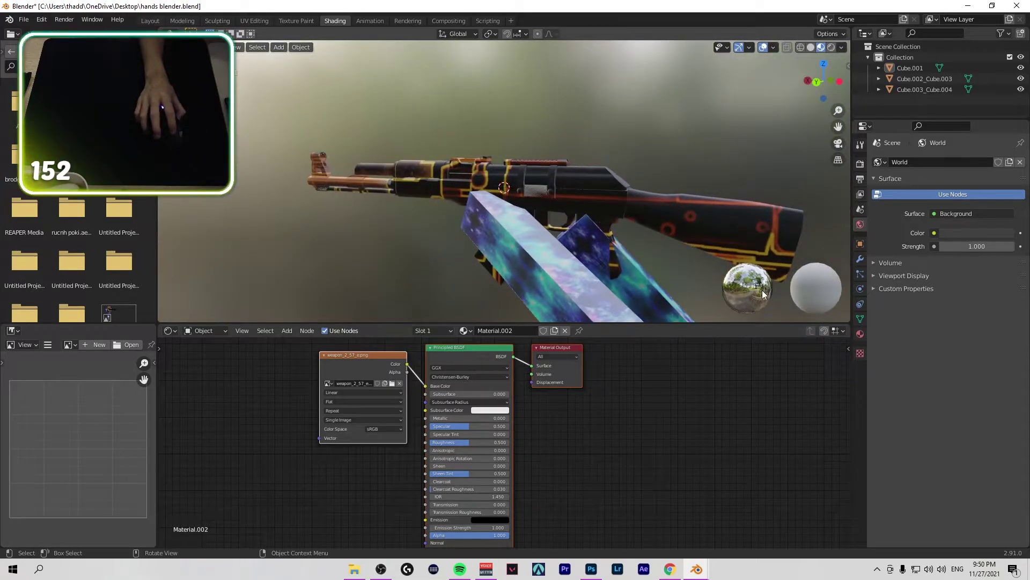
# Step: Check the Discord general channel and the Twitch stream chat in the browser, and return to Blender
pyautogui.click(670, 569)
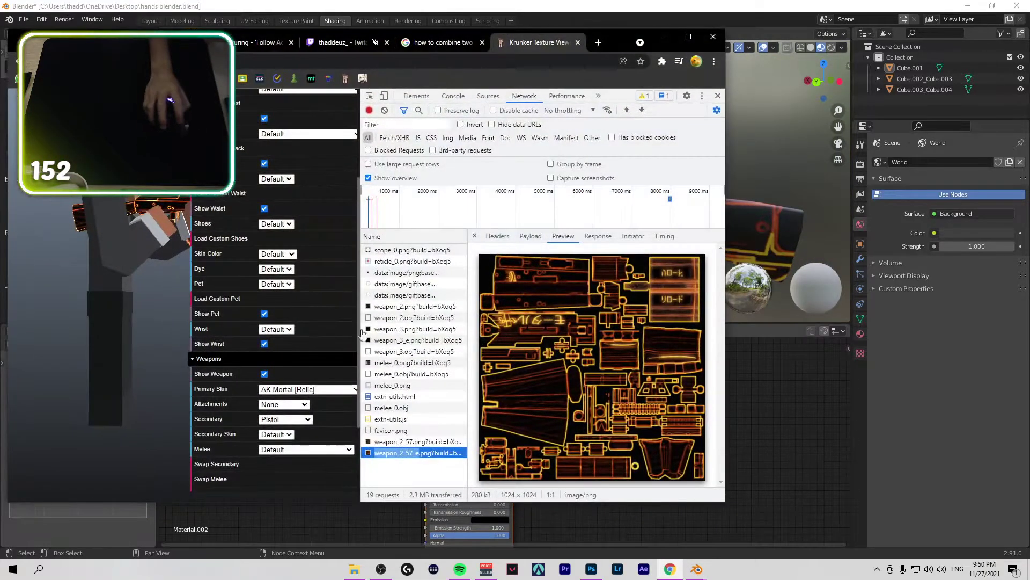
pyautogui.hotkey('alt', 'Tab')
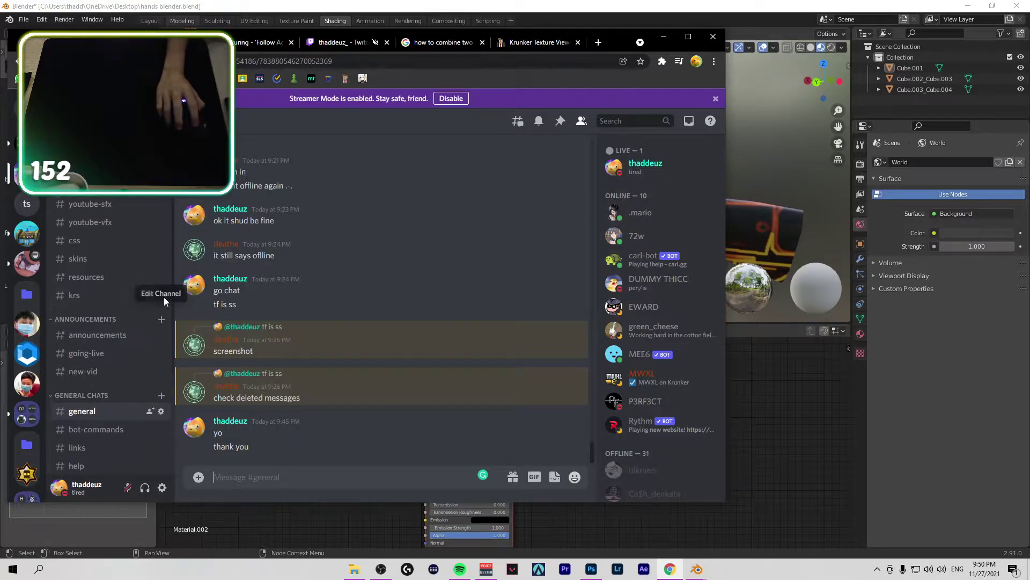
pyautogui.click(330, 42)
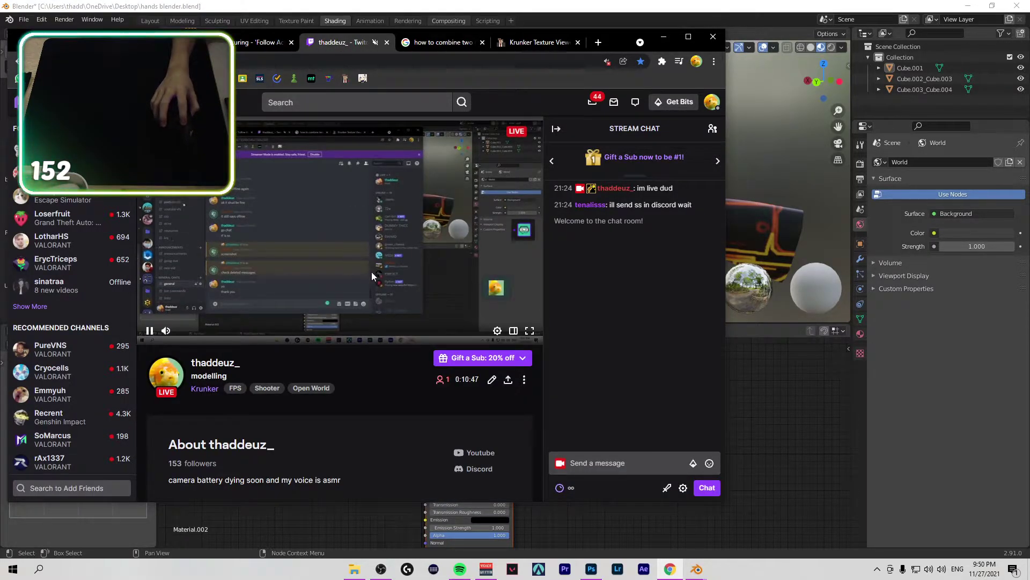
pyautogui.click(664, 37)
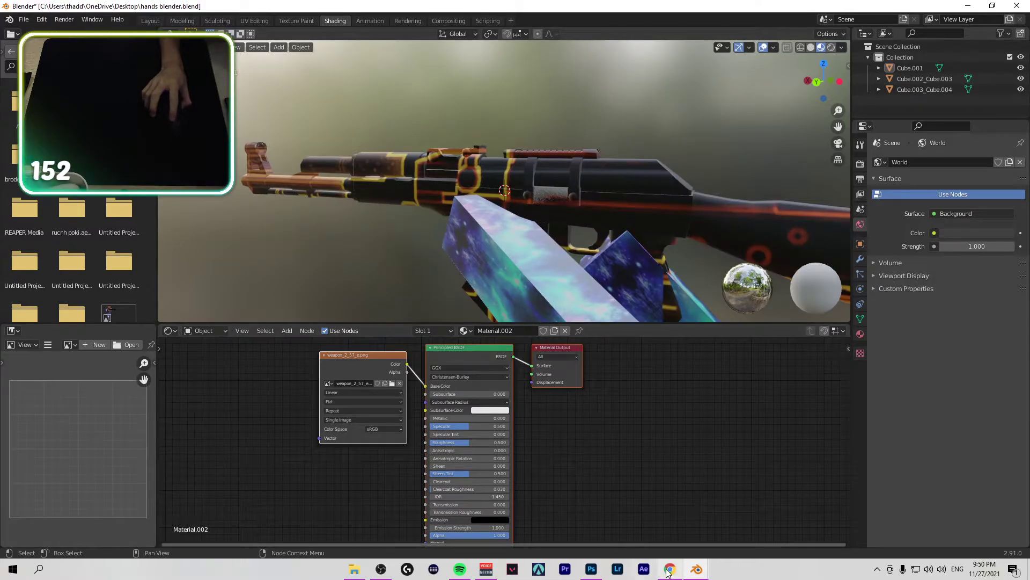
# Step: Switch to Chrome and search Google for "how to bake files in blender" in the tab about combining blend files
pyautogui.hotkey('alt', 'Tab')
pyautogui.click(437, 42)
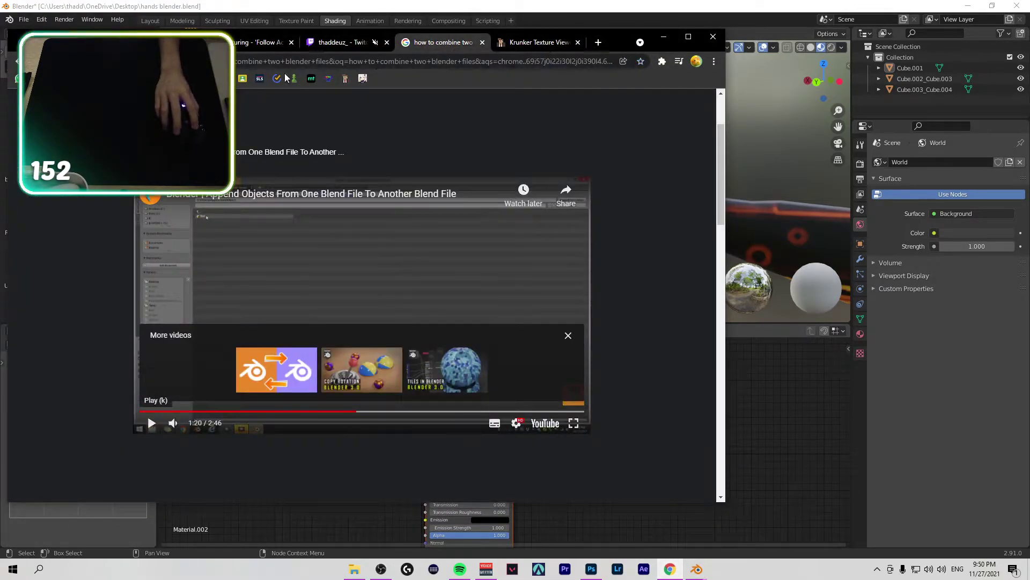
pyautogui.click(301, 64)
pyautogui.write('how to ba')
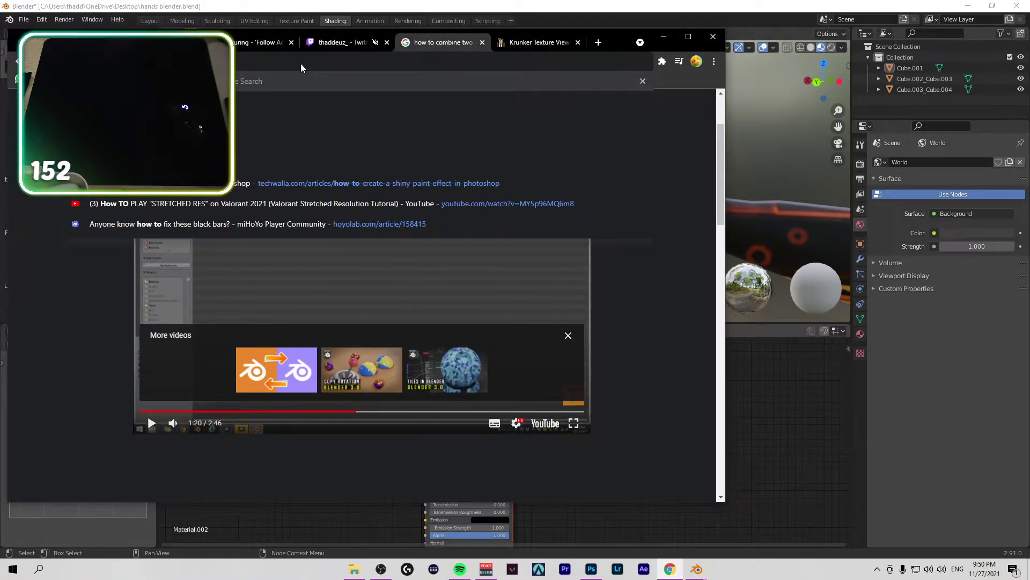
pyautogui.write('k')
pyautogui.press('BackSpace')
pyautogui.press('BackSpace')
pyautogui.press('BackSpace')
pyautogui.write('files in')
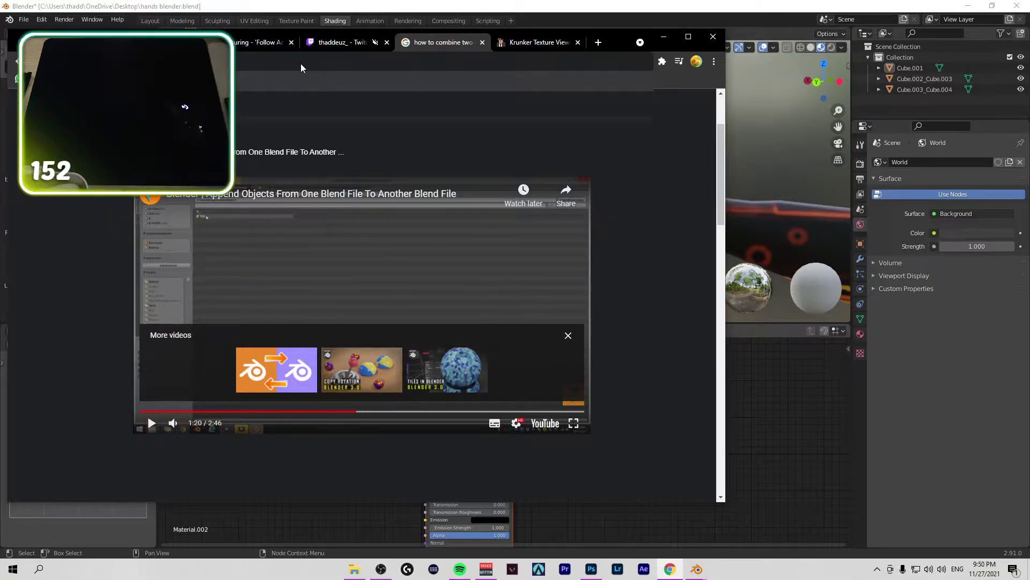
pyautogui.write(' blender')
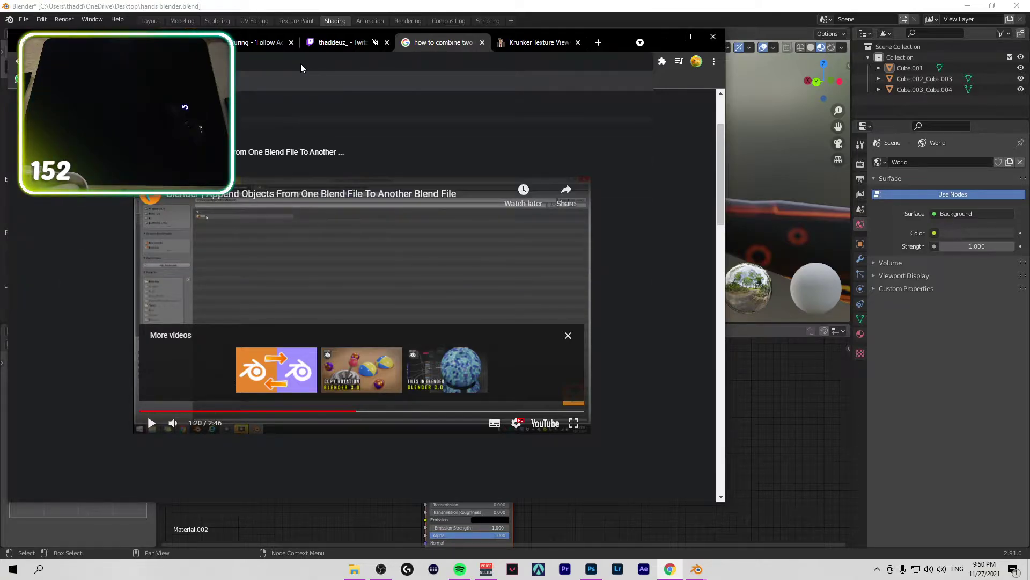
pyautogui.press('Return')
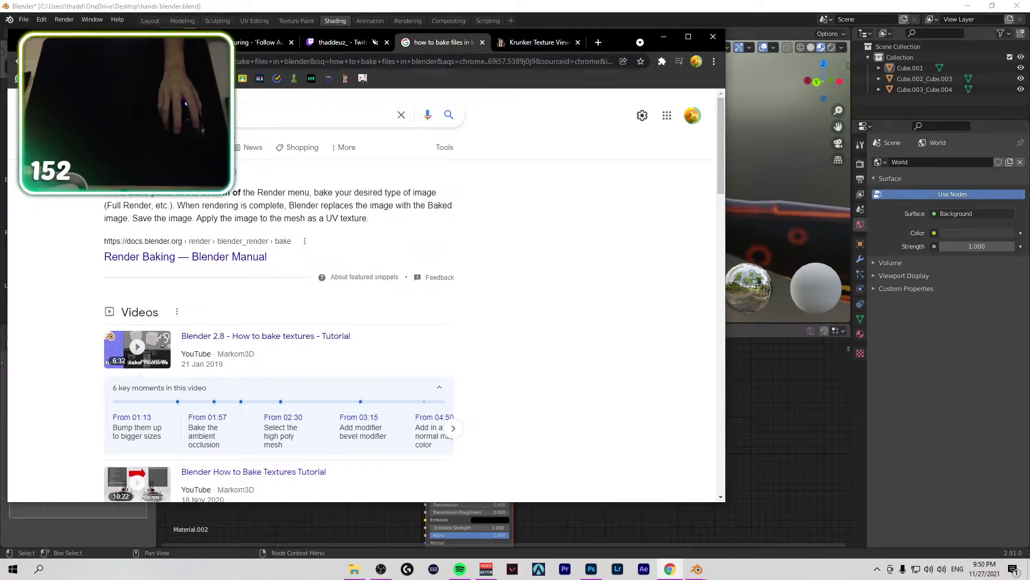
# Step: Refine the Google search to how to bake textures in Blender
pyautogui.click(235, 113)
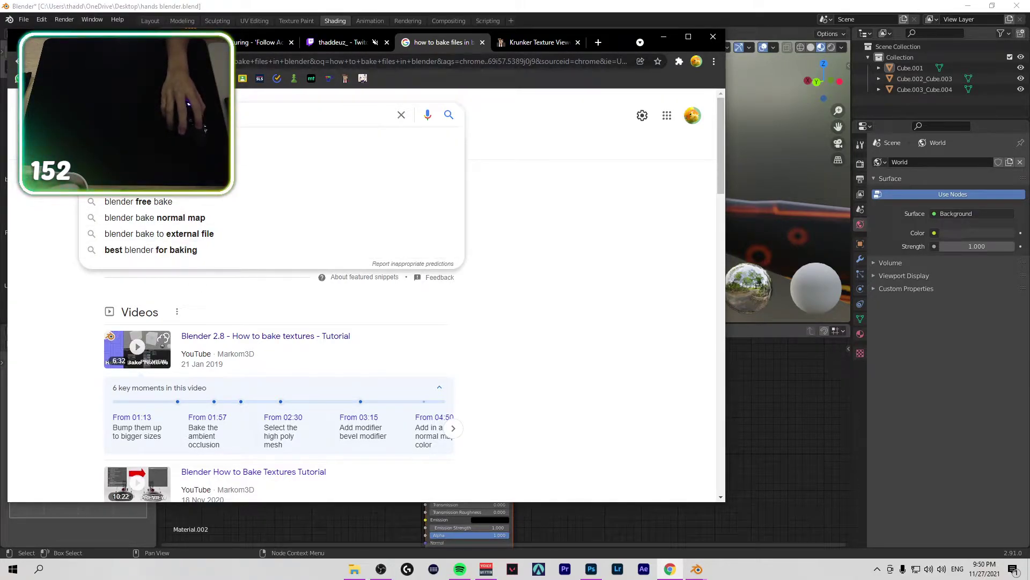
pyautogui.write('tezxtrues')
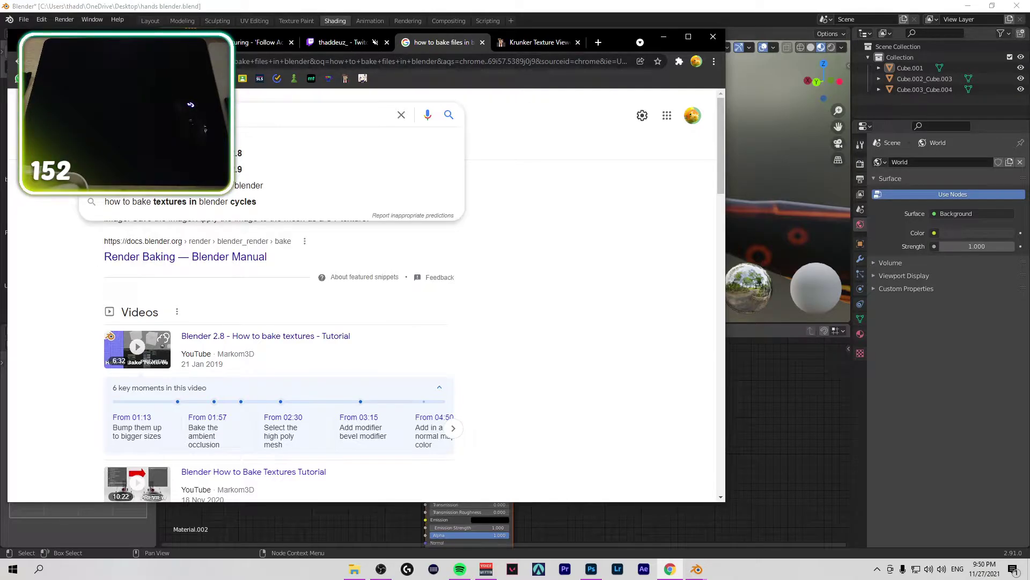
pyautogui.press('Return')
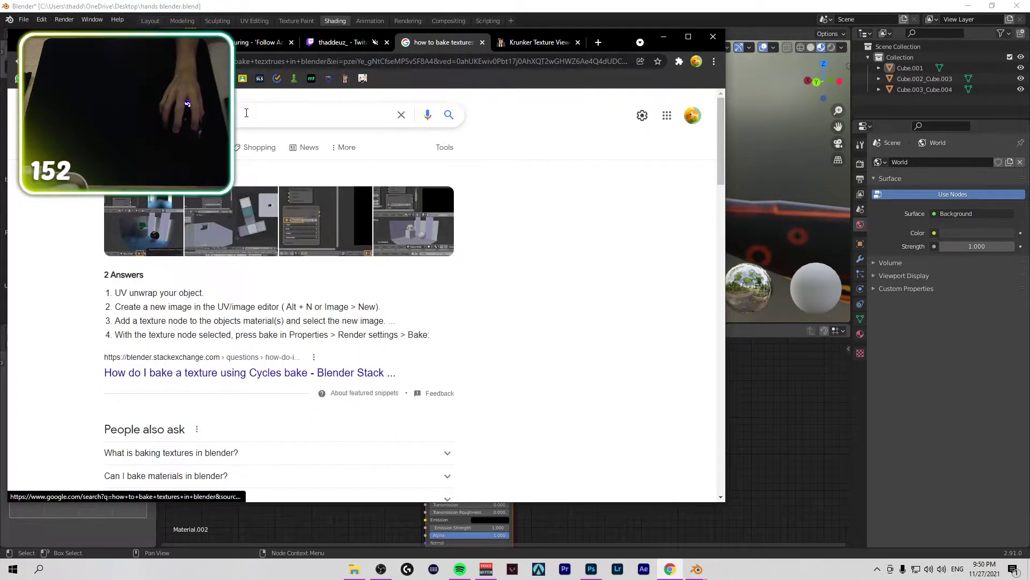
# Step: Add "plugin" to the texture baking search and play the "Blender Addons for Materials Baking" video from the results
pyautogui.click(249, 105)
pyautogui.write('u')
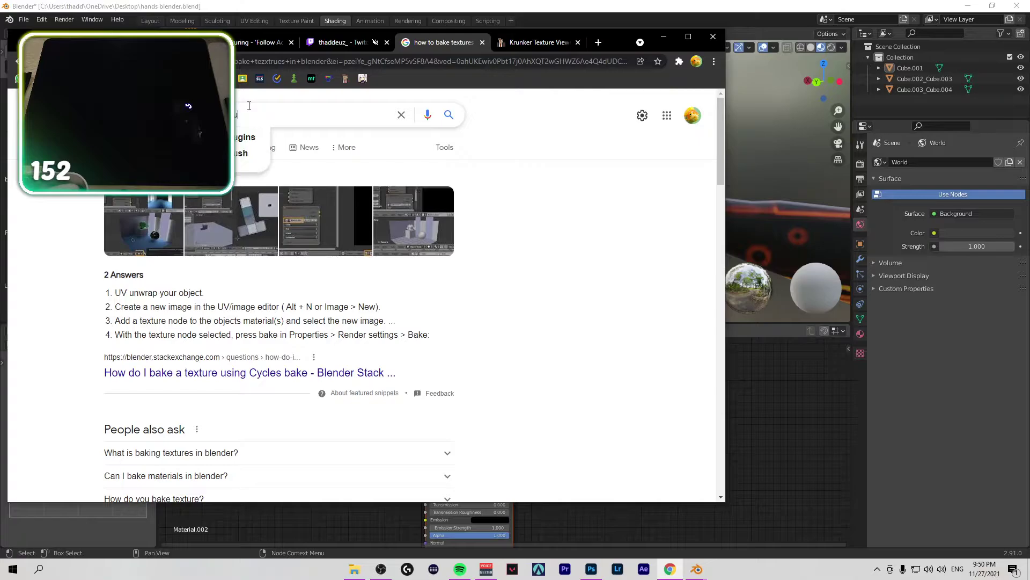
pyautogui.write('gin')
pyautogui.press('Return')
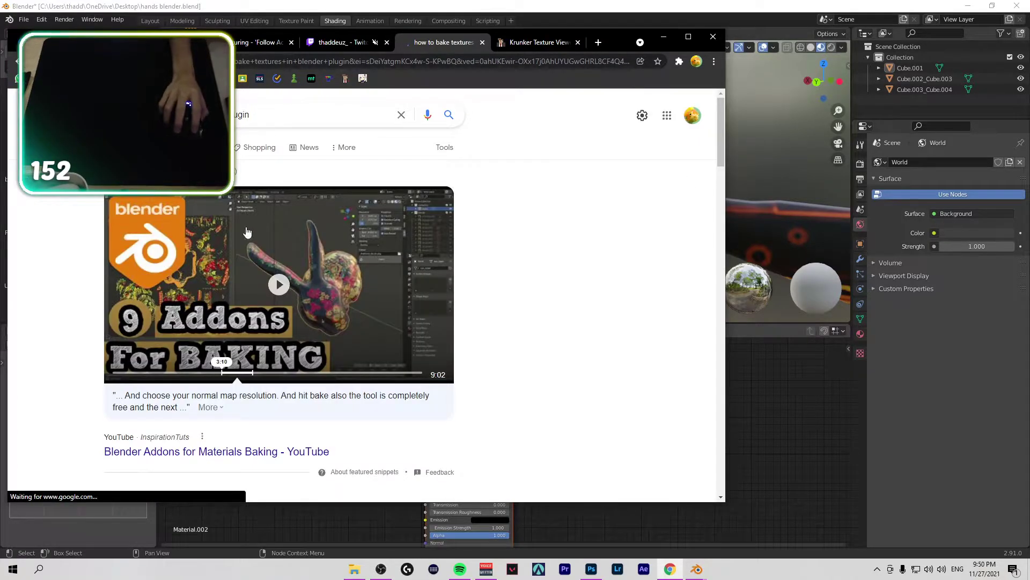
pyautogui.click(460, 571)
pyautogui.click(202, 333)
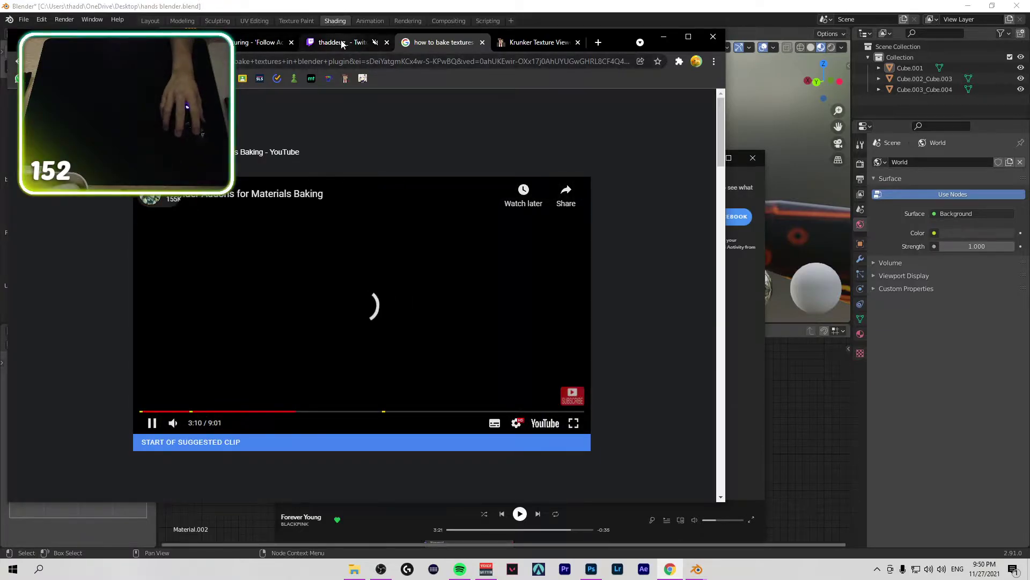
# Step: Send "yo" in the chat of the live Twitch stream
pyautogui.click(342, 43)
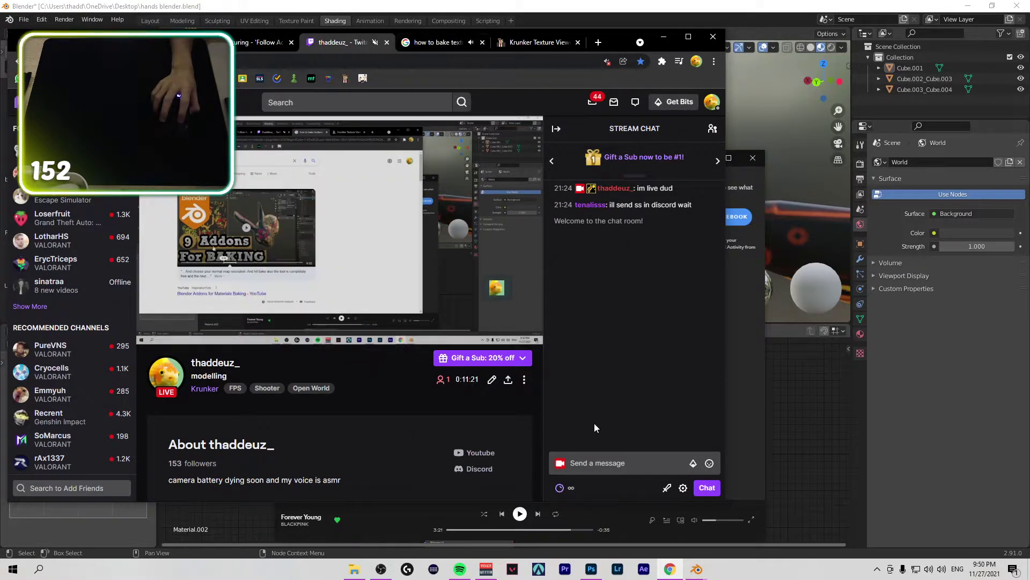
pyautogui.click(628, 461)
pyautogui.write('yo')
pyautogui.press('Return')
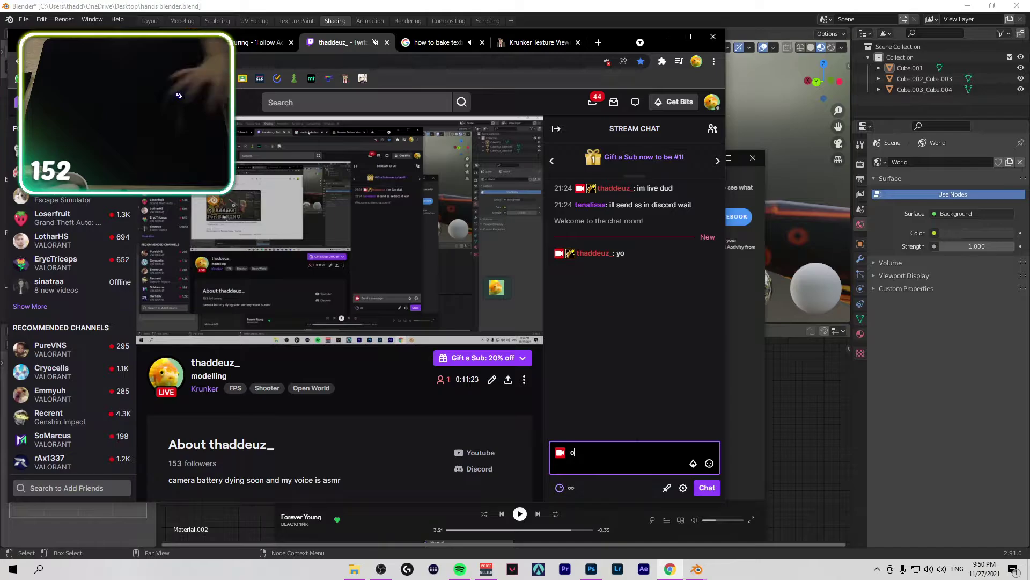
# Step: Return to the baking add-ons video, maximize the browser window, dismiss the overlay ad and rewind to the beginning
pyautogui.click(430, 42)
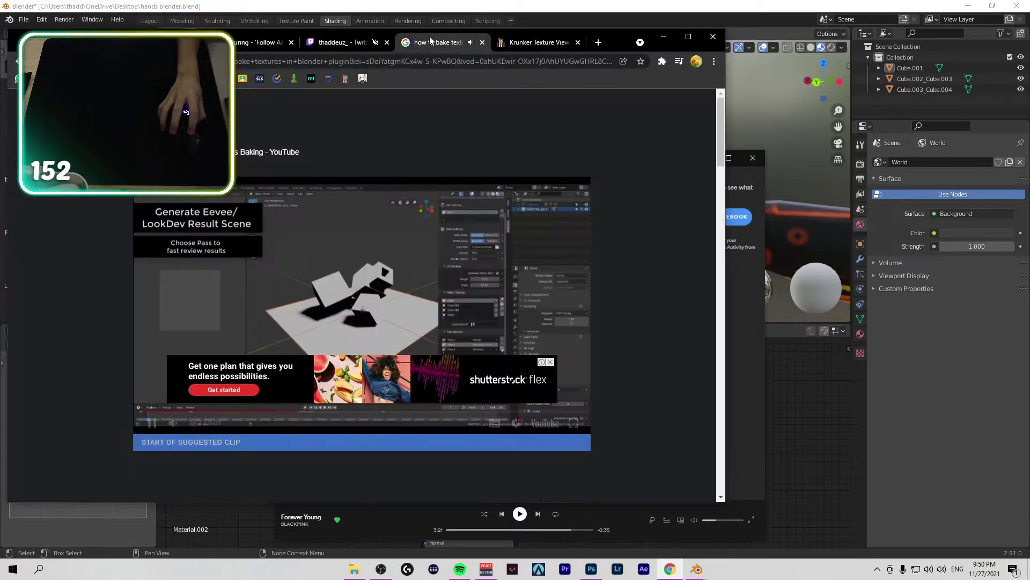
pyautogui.click(688, 36)
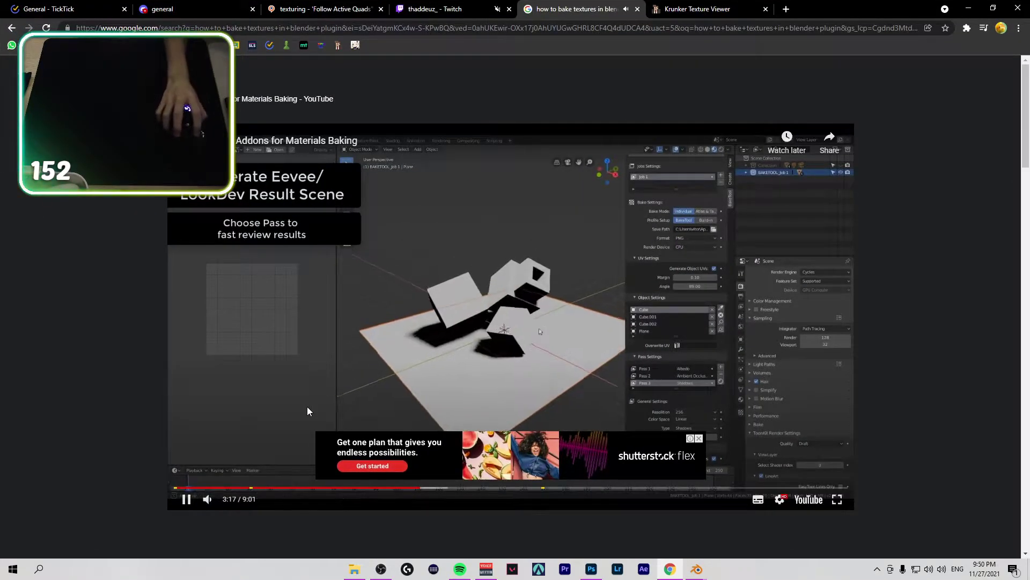
pyautogui.click(698, 438)
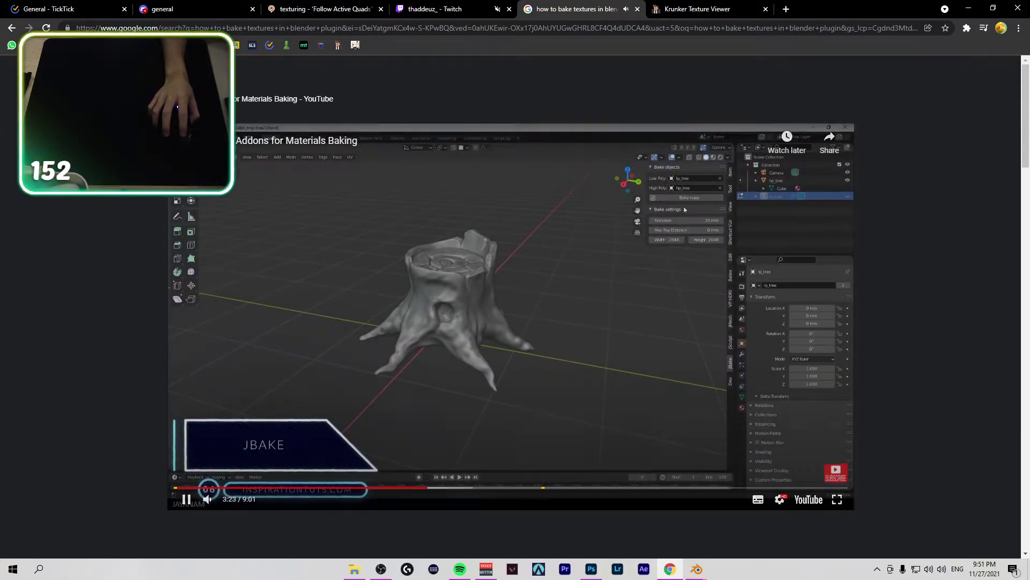
pyautogui.moveTo(539, 509)
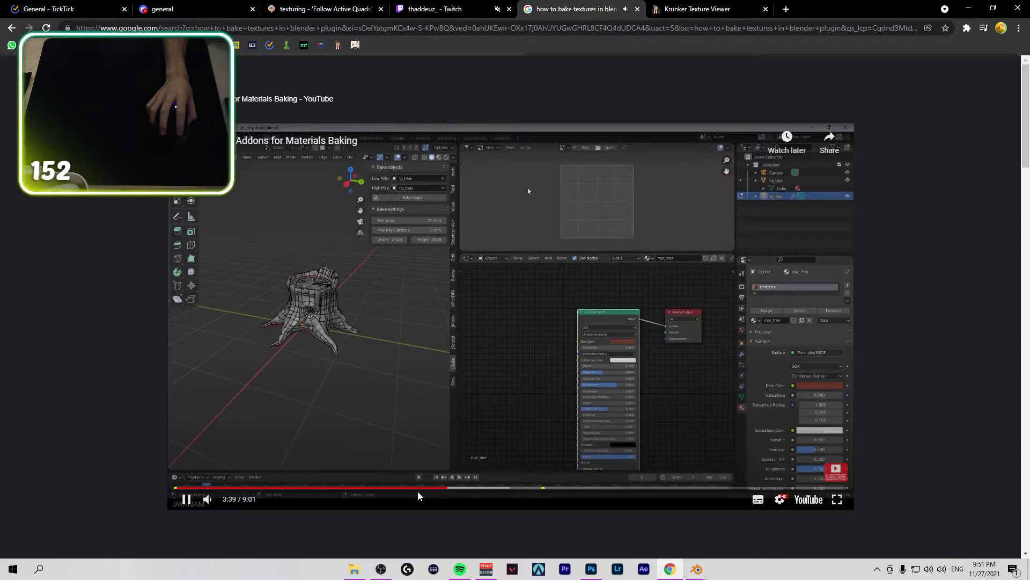
pyautogui.moveTo(417, 491); pyautogui.dragTo(161, 489)
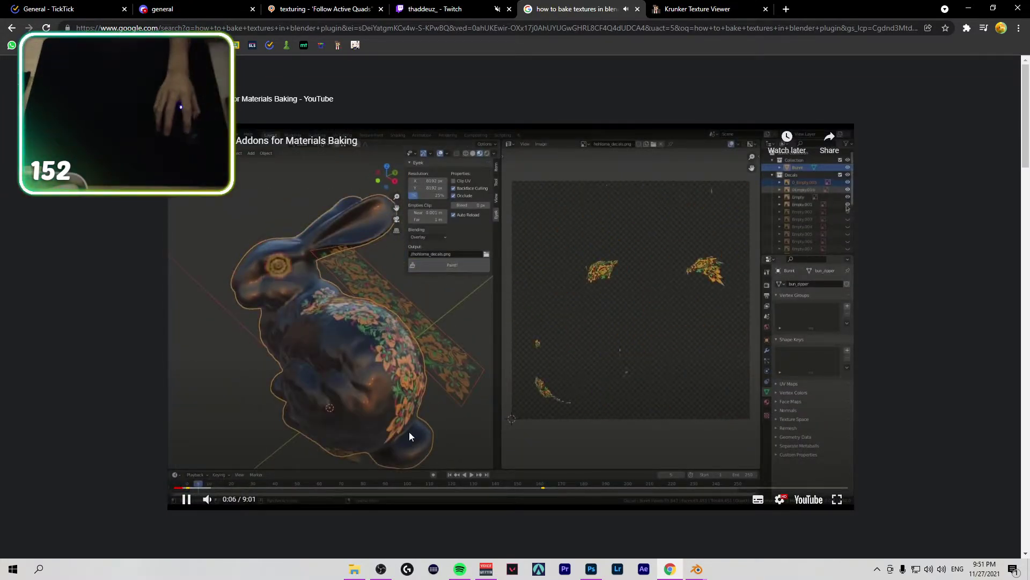
# Step: Open the baking add-ons video on YouTube, close the Google search tab and dismiss the 3DCoat video ad
pyautogui.click(780, 499)
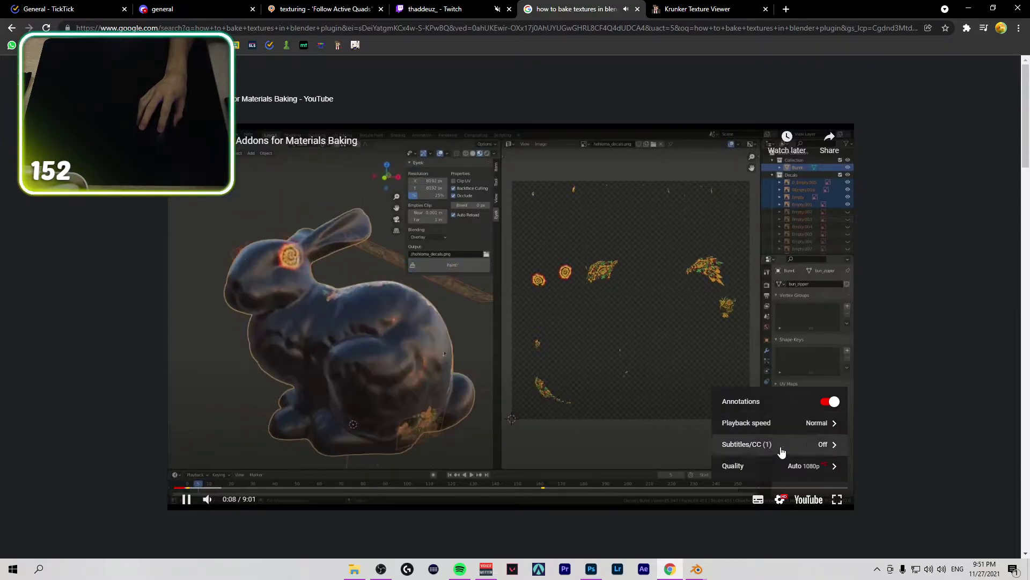
pyautogui.click(808, 500)
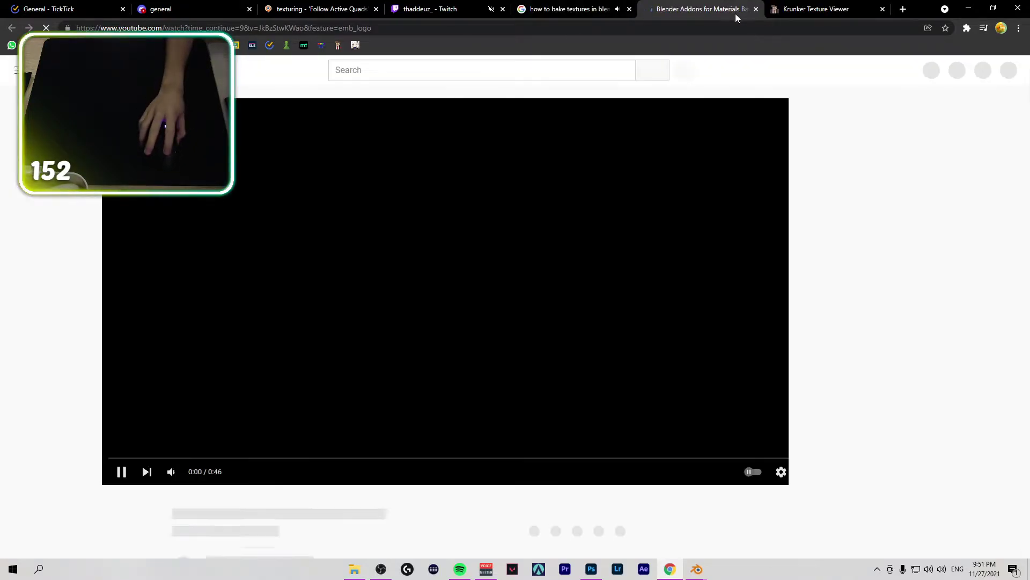
pyautogui.click(612, 9)
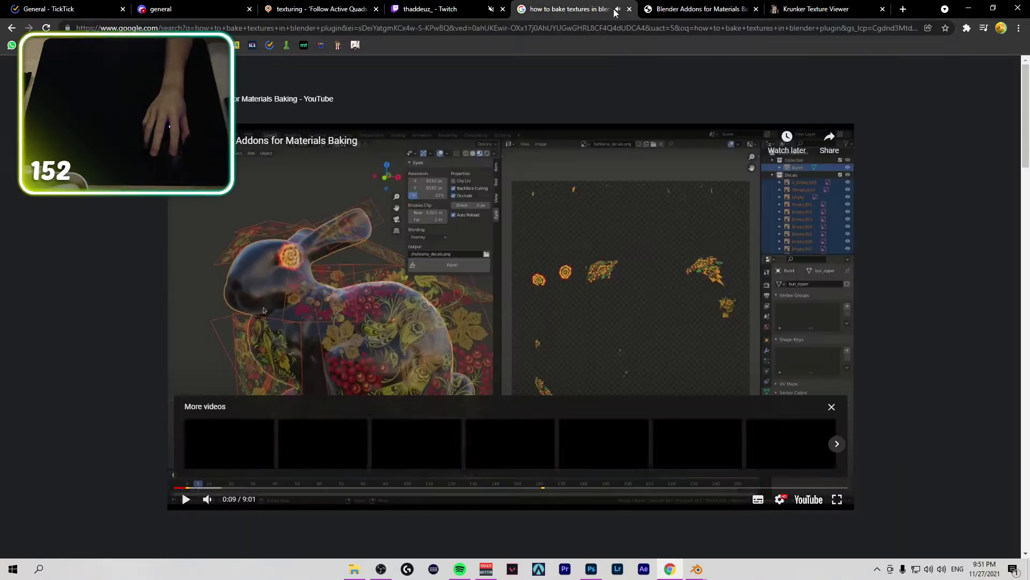
pyautogui.click(629, 9)
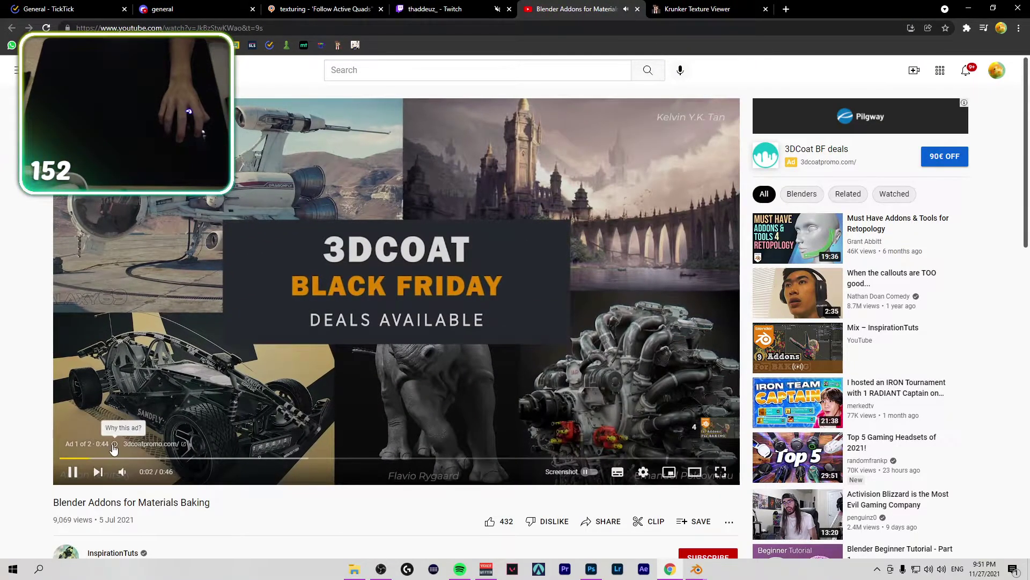
pyautogui.click(112, 444)
pyautogui.click(299, 321)
pyautogui.click(431, 330)
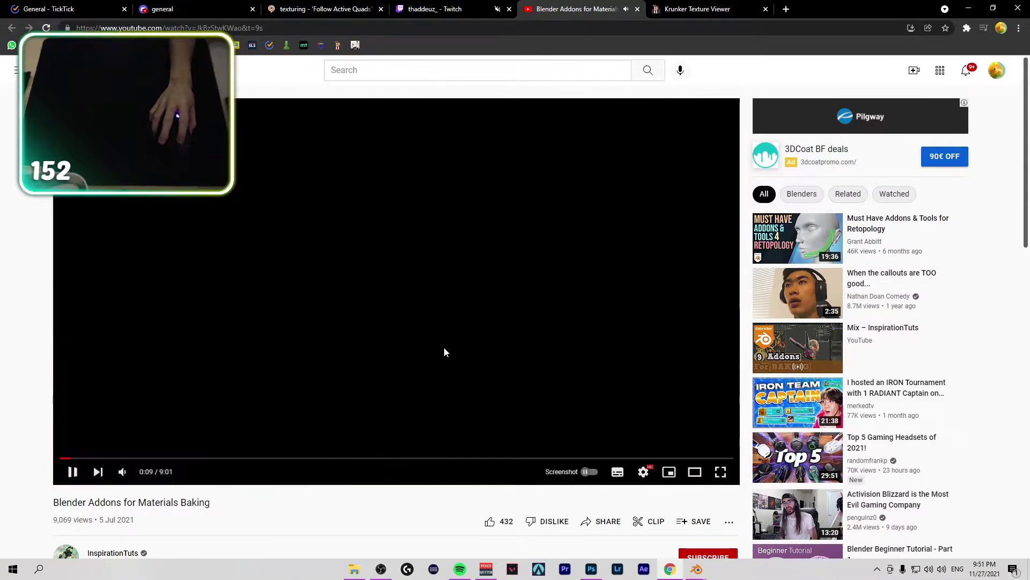
# Step: Set the YouTube video's playback speed to 1.5
pyautogui.click(644, 472)
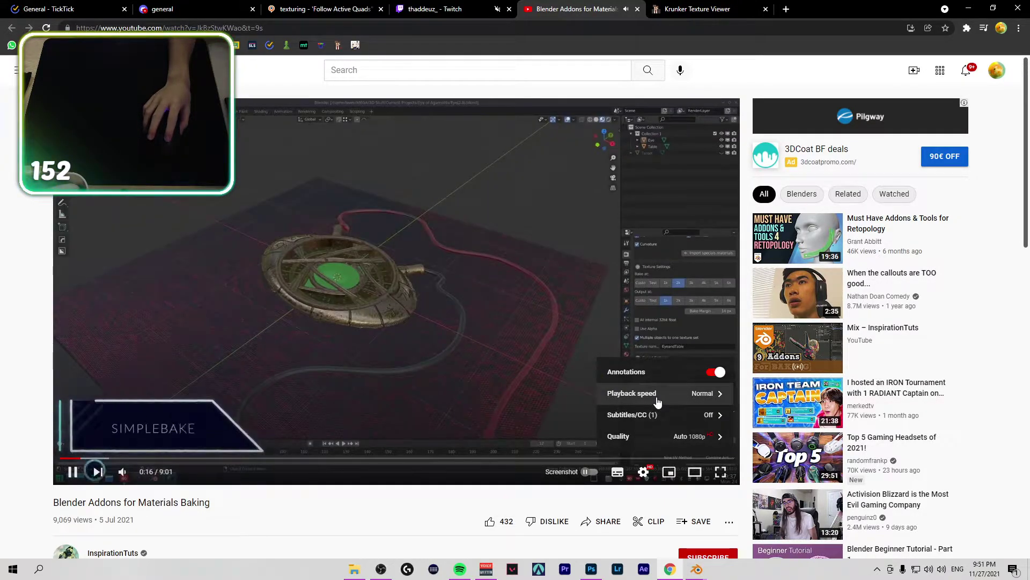
pyautogui.click(655, 399)
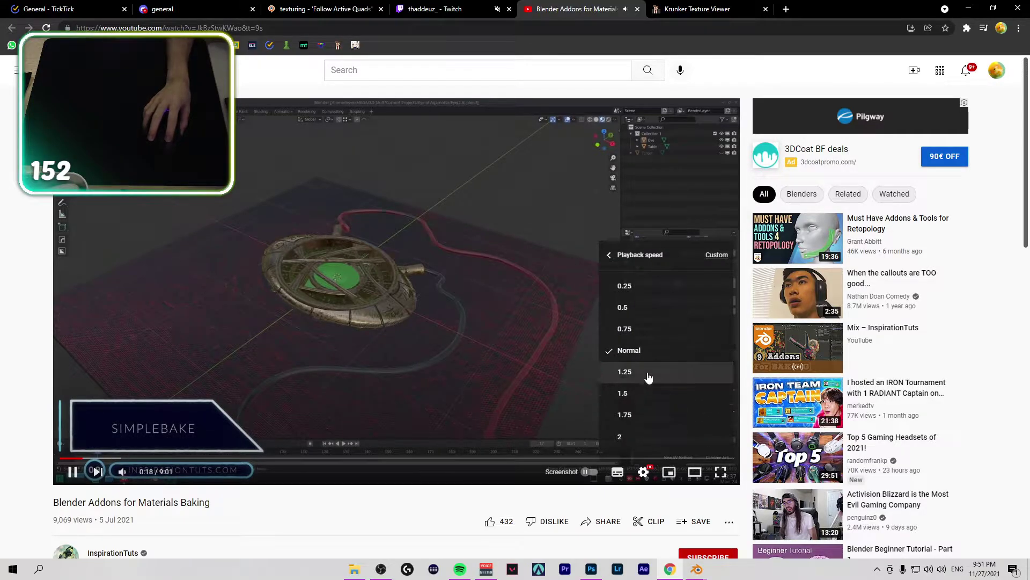
pyautogui.click(651, 372)
pyautogui.click(651, 396)
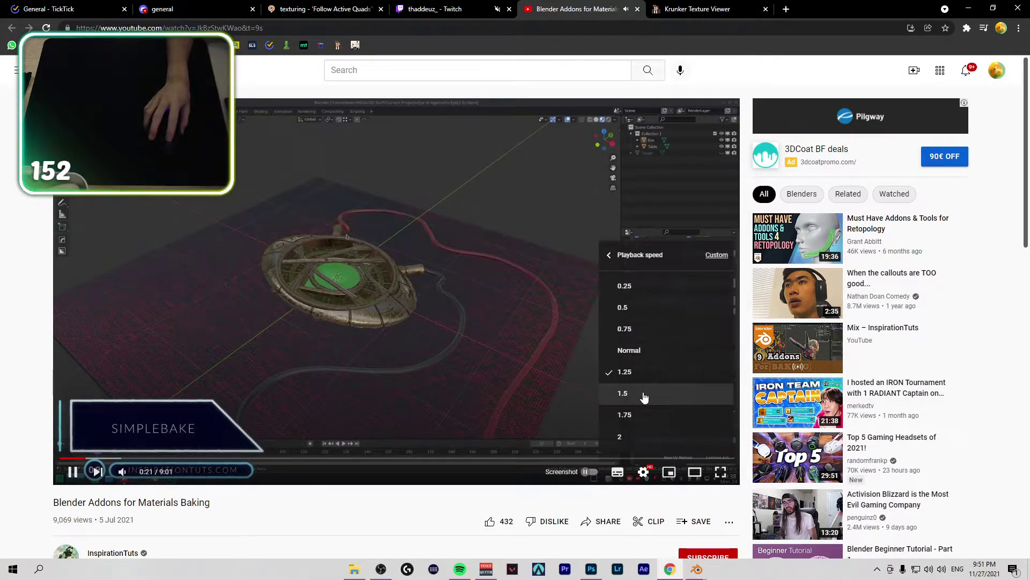
pyautogui.click(644, 397)
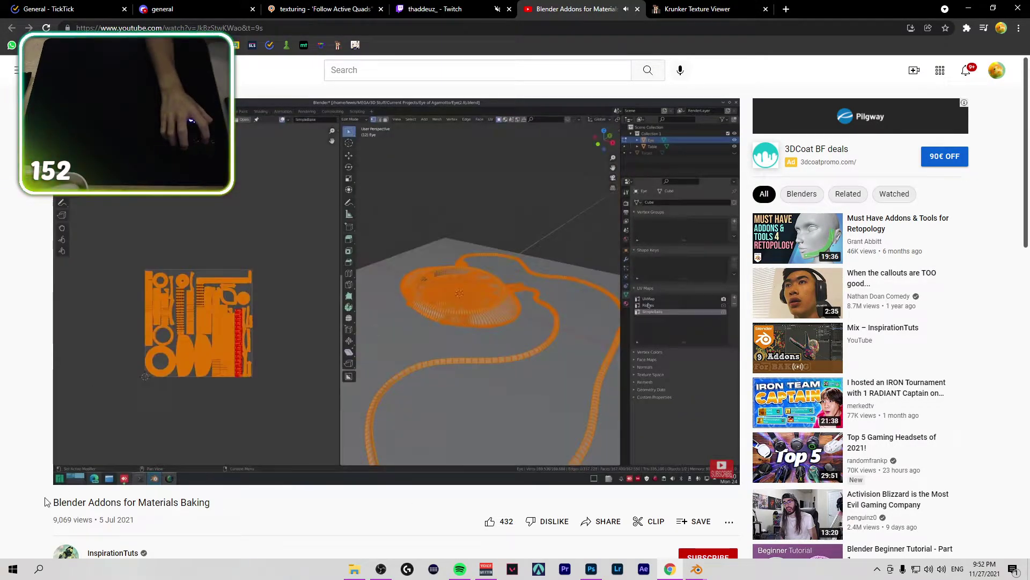
pyautogui.moveTo(45, 502); pyautogui.dragTo(246, 506)
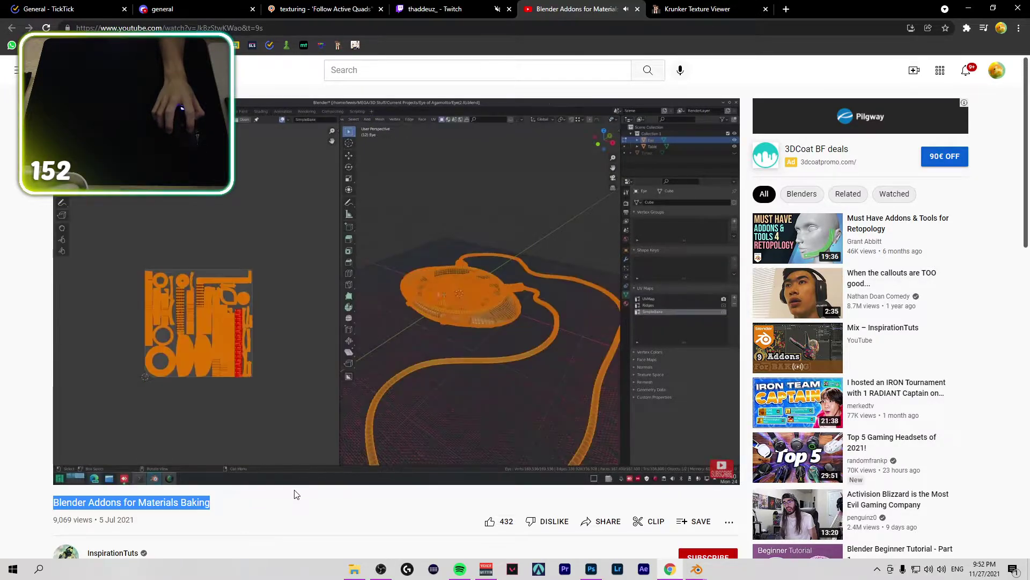
pyautogui.click(294, 490)
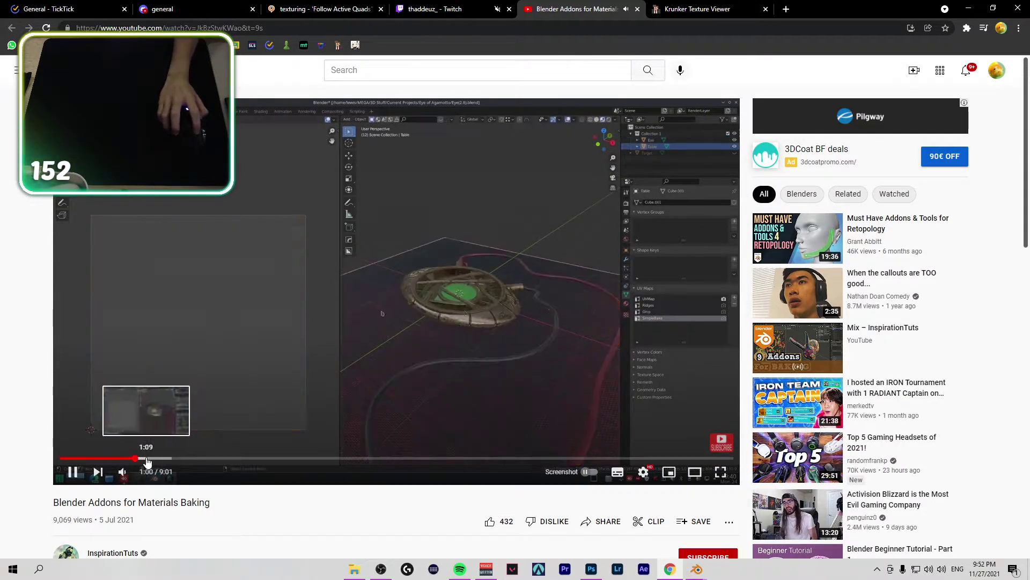
pyautogui.scroll(-4, 388, 502)
pyautogui.click(359, 206)
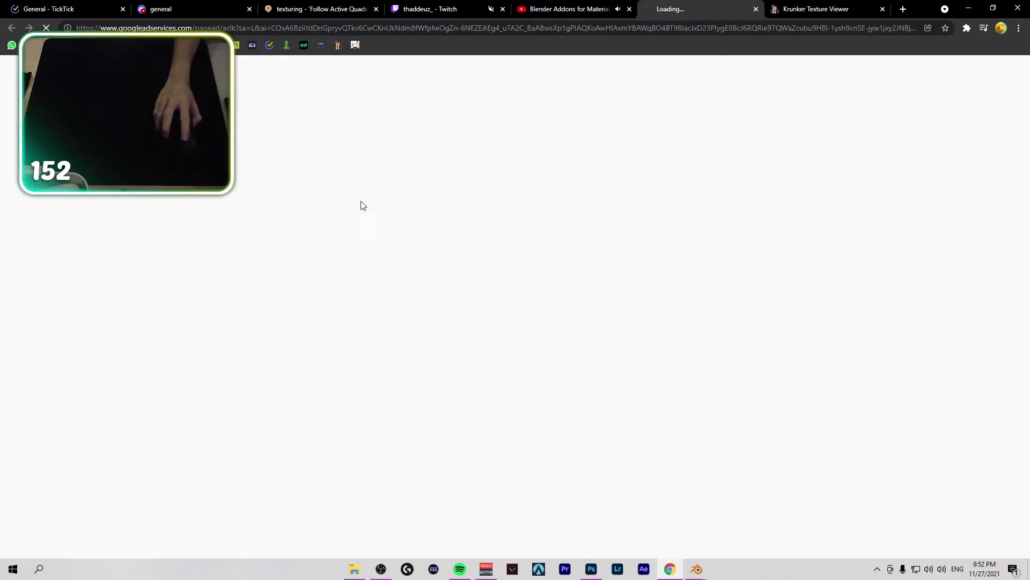
pyautogui.click(574, 9)
pyautogui.scroll(-1, 410, 242)
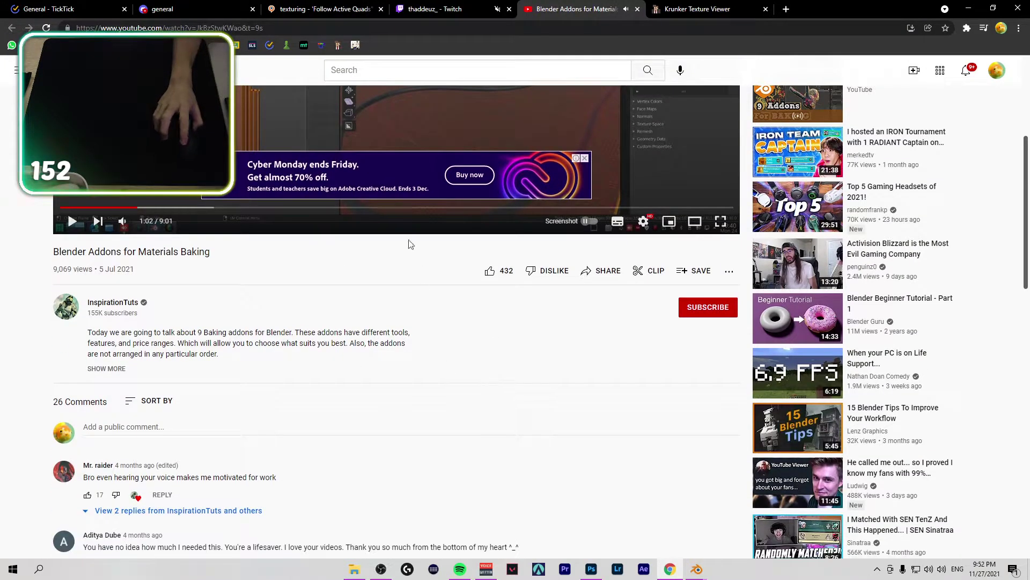
pyautogui.hotkey('ctrl', 'Tab')
pyautogui.click(756, 10)
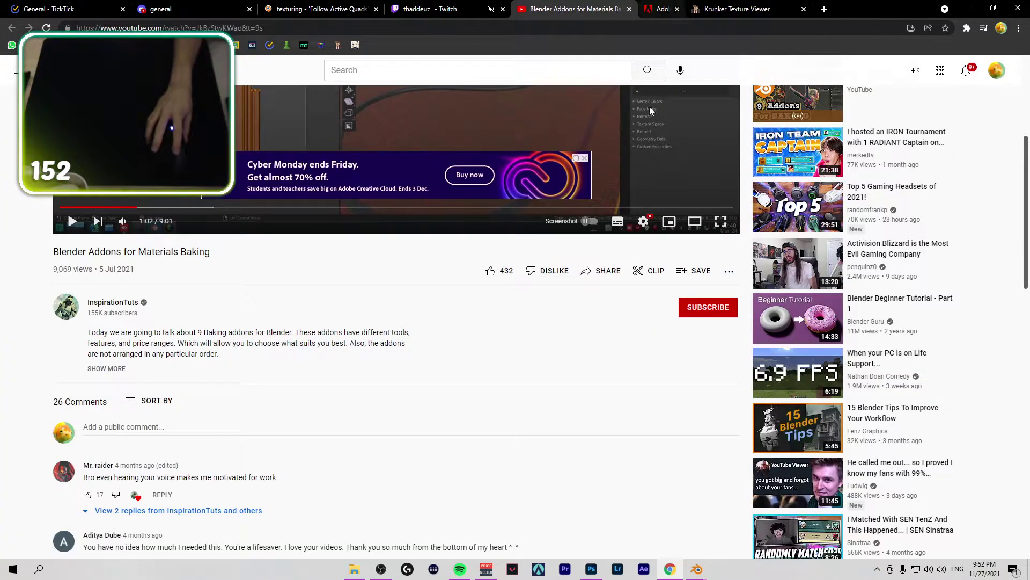
# Step: Look through the comments below the baking add-ons video and skip ahead to about 1:57
pyautogui.scroll(-3, 370, 418)
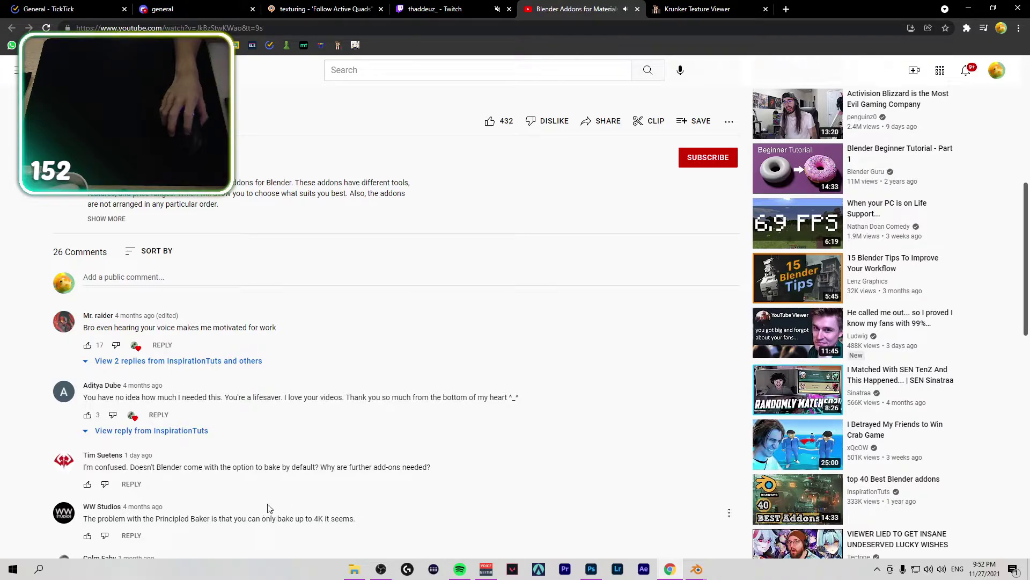
pyautogui.scroll(8, 273, 507)
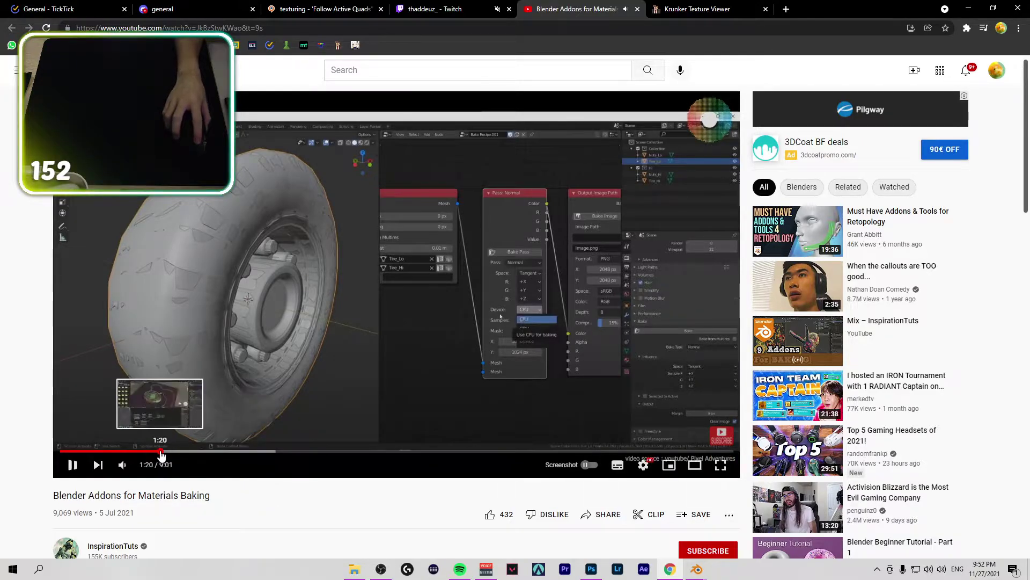
pyautogui.click(161, 451)
pyautogui.click(203, 452)
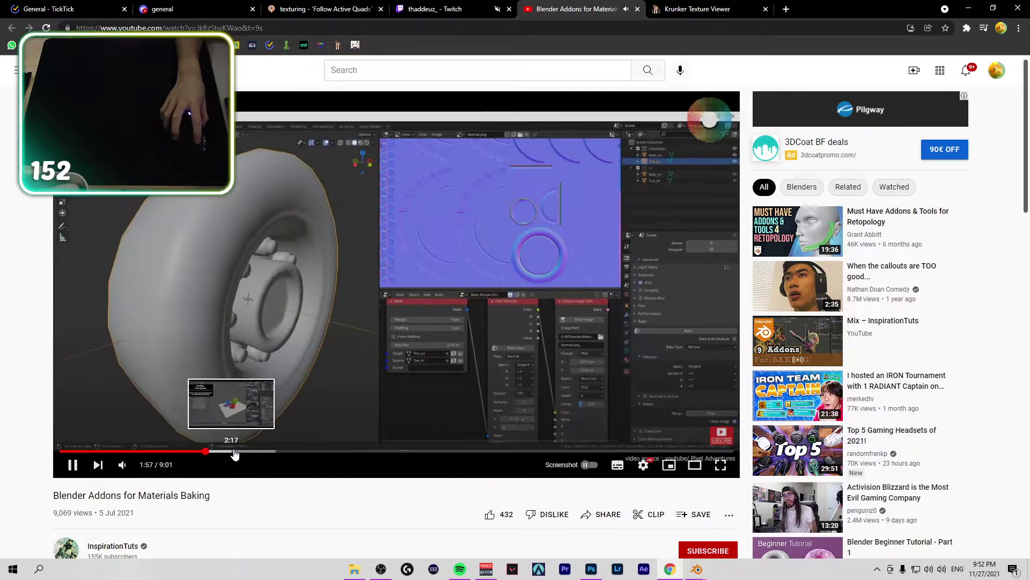
# Step: Skim the baking add-ons video around the 2:02 to 2:23 section covering the bake tool's settings
pyautogui.click(238, 452)
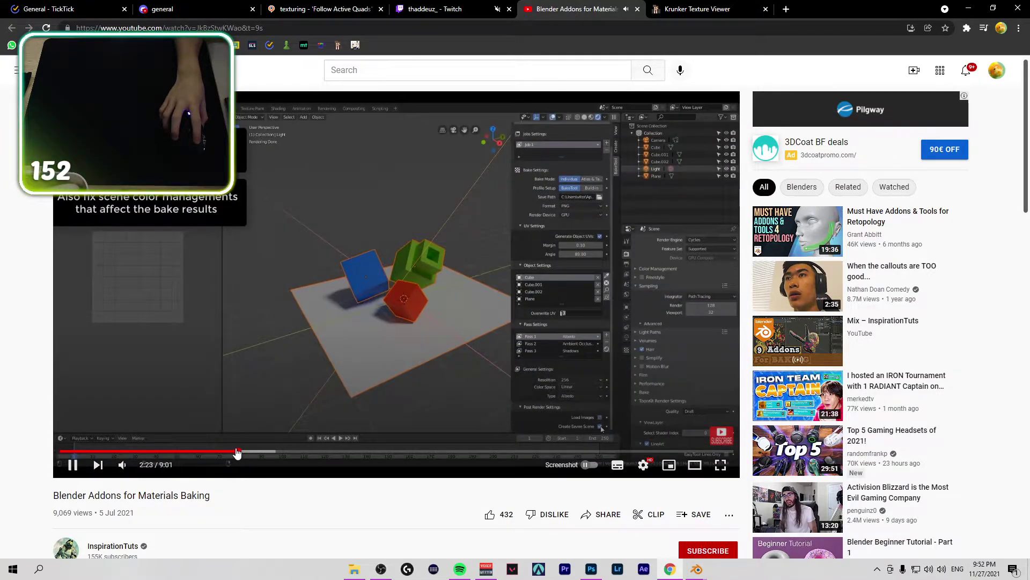
pyautogui.click(213, 452)
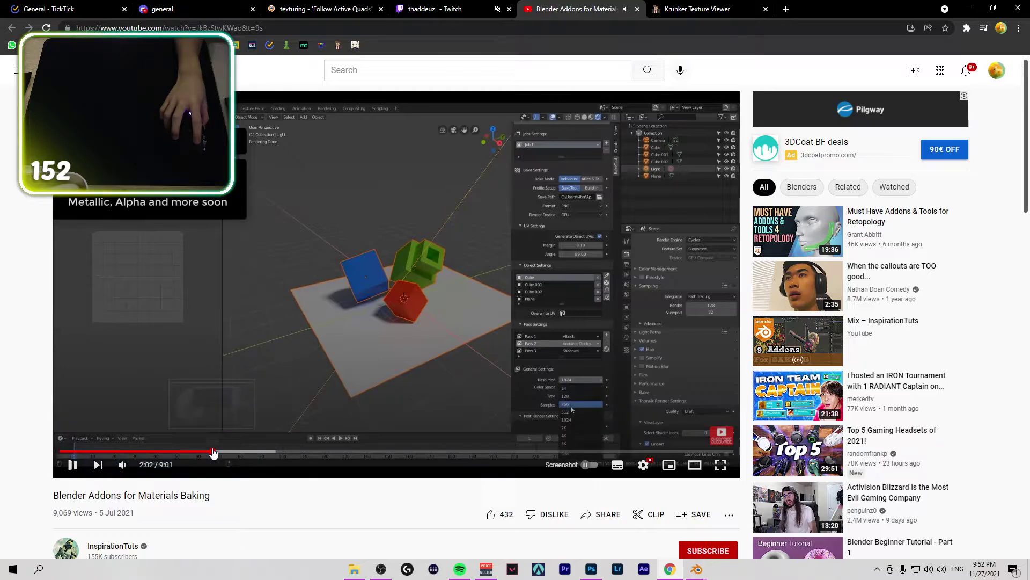
pyautogui.moveTo(213, 452); pyautogui.dragTo(225, 453)
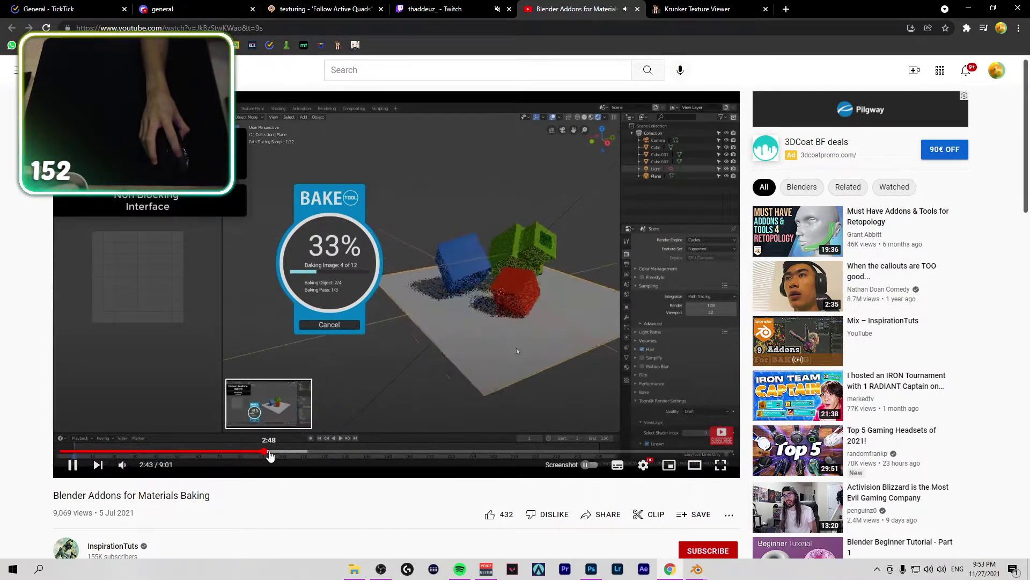
# Step: Close the baking add-ons video's tab and open YouTube in the Krunker Texture Viewer tab
pyautogui.hotkey('alt', 'Left')
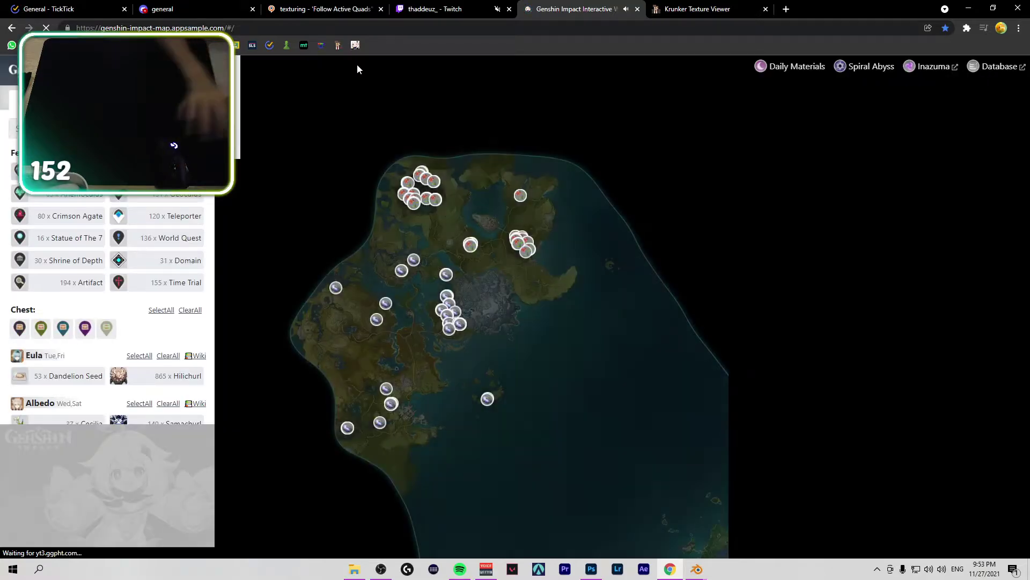
pyautogui.click(638, 8)
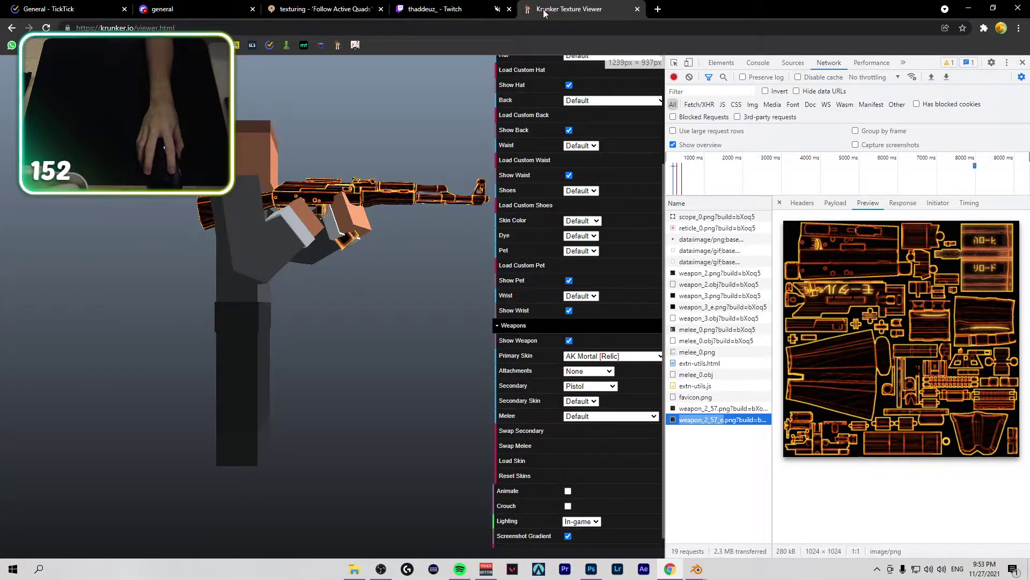
pyautogui.hotkey('alt', 'Left')
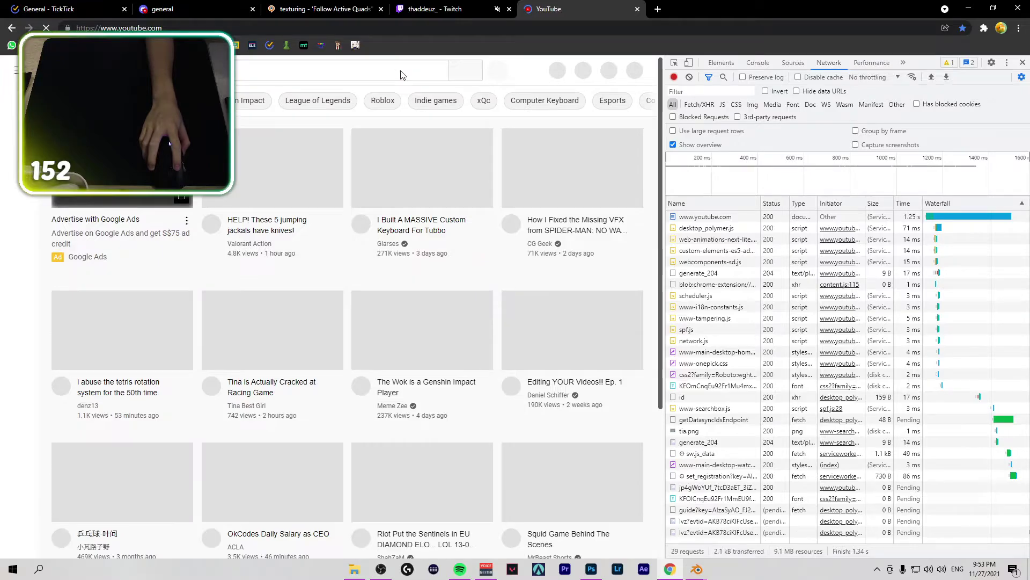
# Step: Search YouTube for "Blender Addons for Materials Baking" and close the developer tools
pyautogui.click(401, 70)
pyautogui.hotkey('ctrl', 'v')
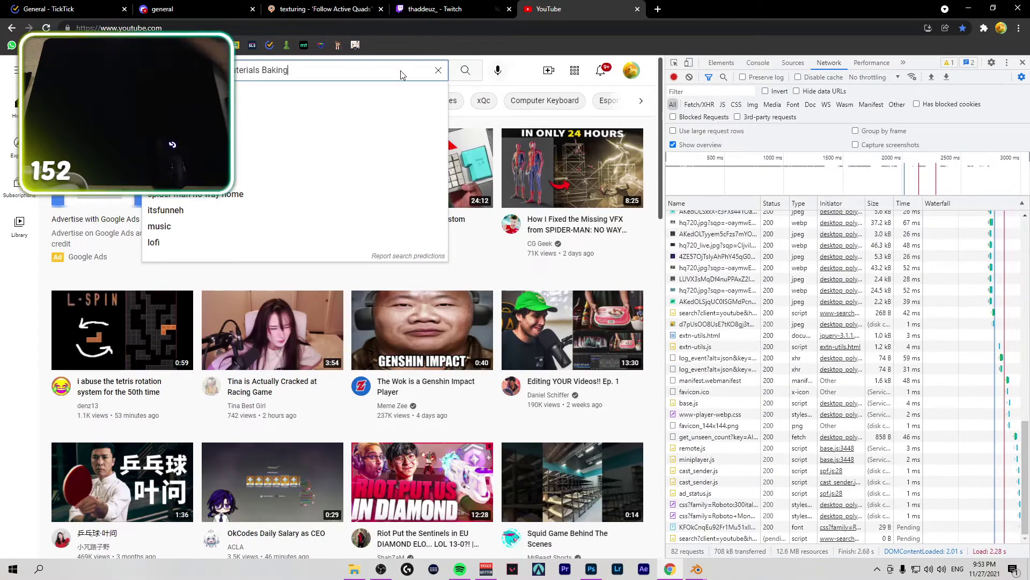
pyautogui.press('Return')
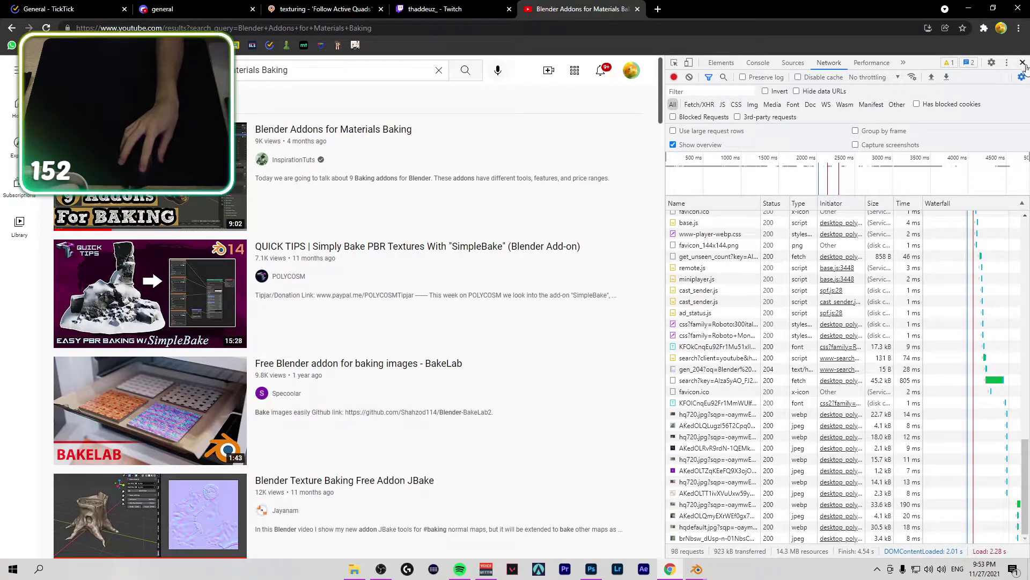
pyautogui.click(1023, 63)
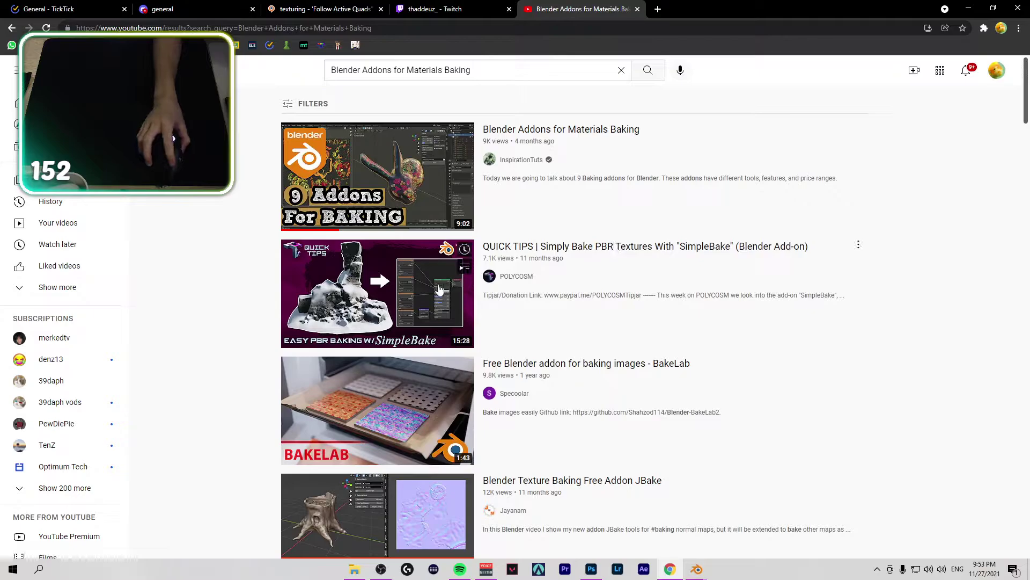
# Step: Open the SimpleBake PBR textures video briefly and return to the search results
pyautogui.click(416, 298)
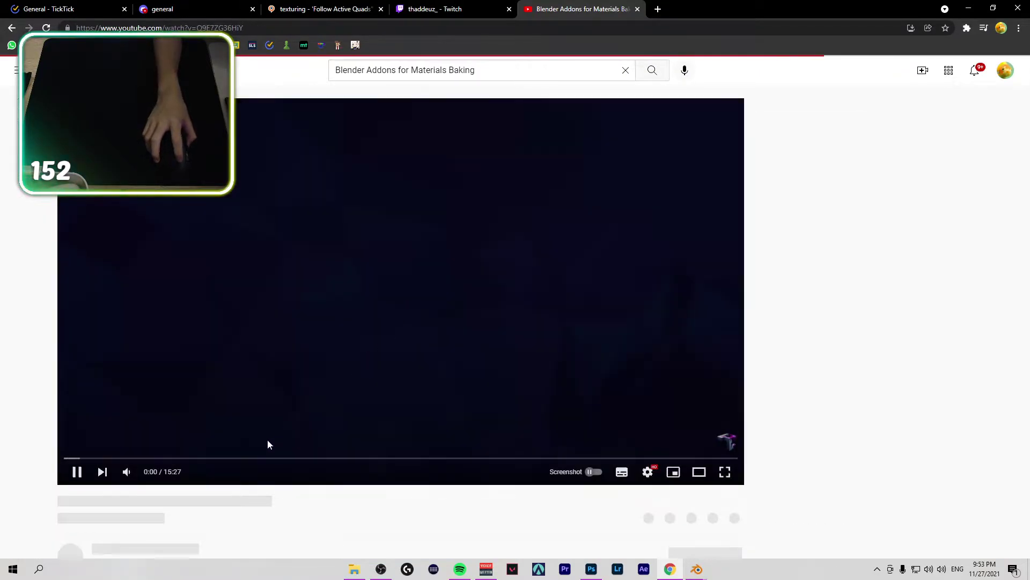
pyautogui.click(12, 28)
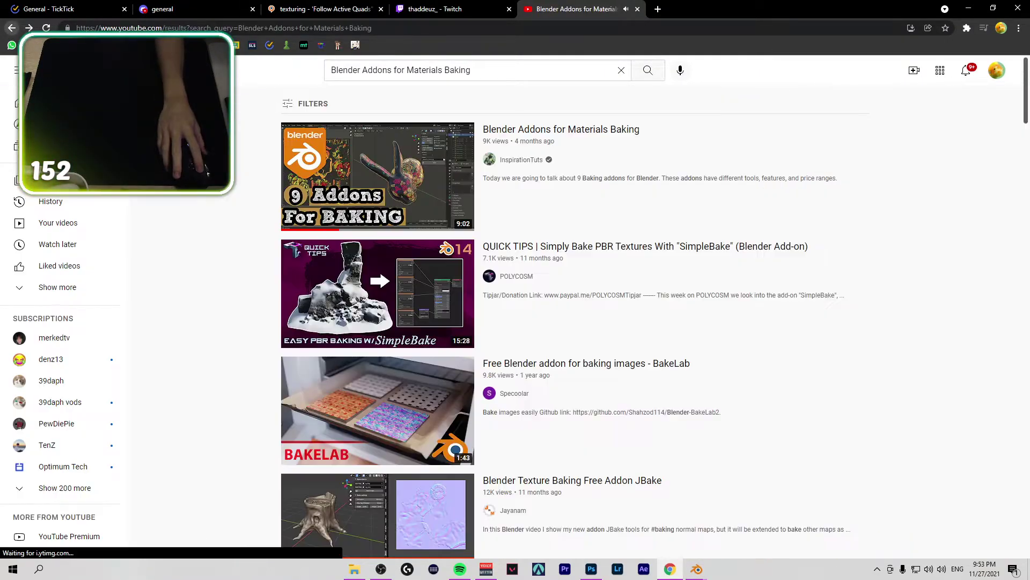
# Step: Search YouTube for "combine textures bake blender tutorial"
pyautogui.write('/combine tex')
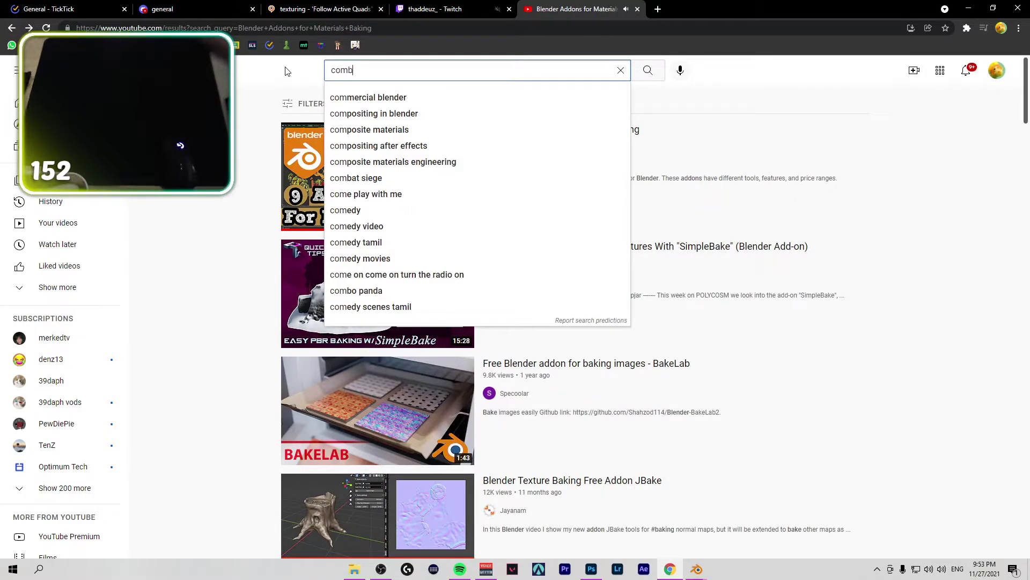
pyautogui.write('tures')
pyautogui.press('Escape')
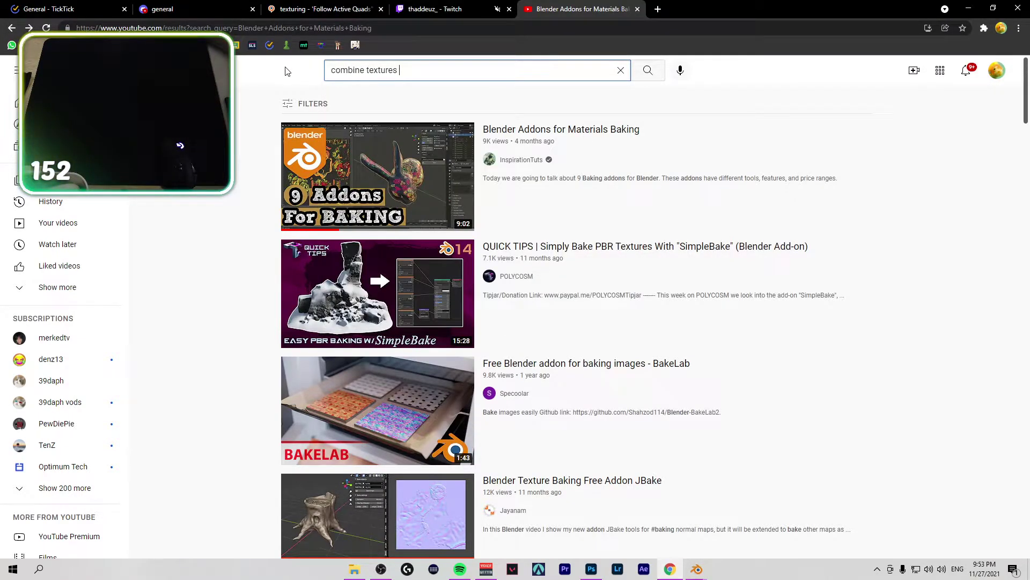
pyautogui.write('bake bel')
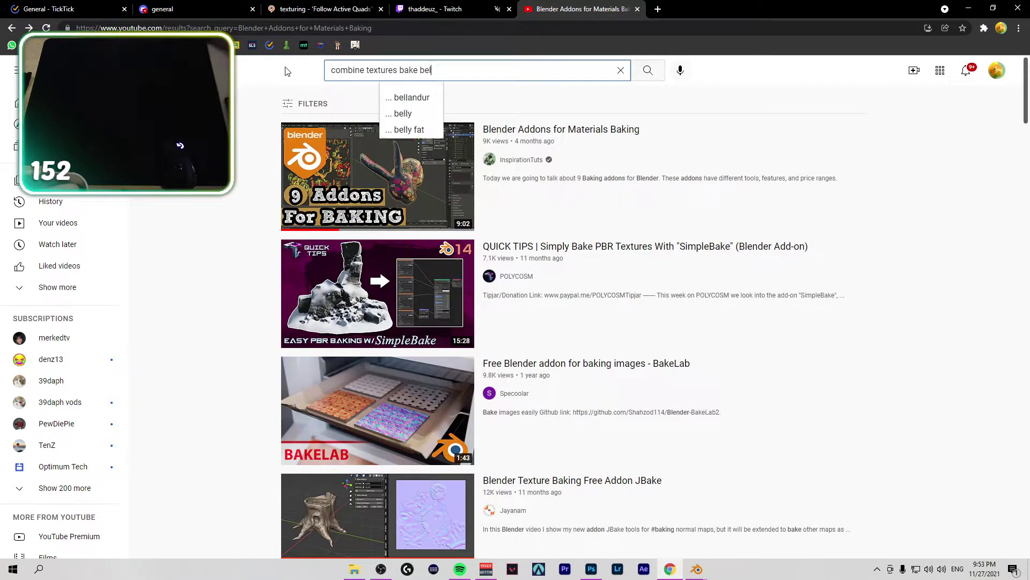
pyautogui.press('BackSpace')
pyautogui.press('BackSpace')
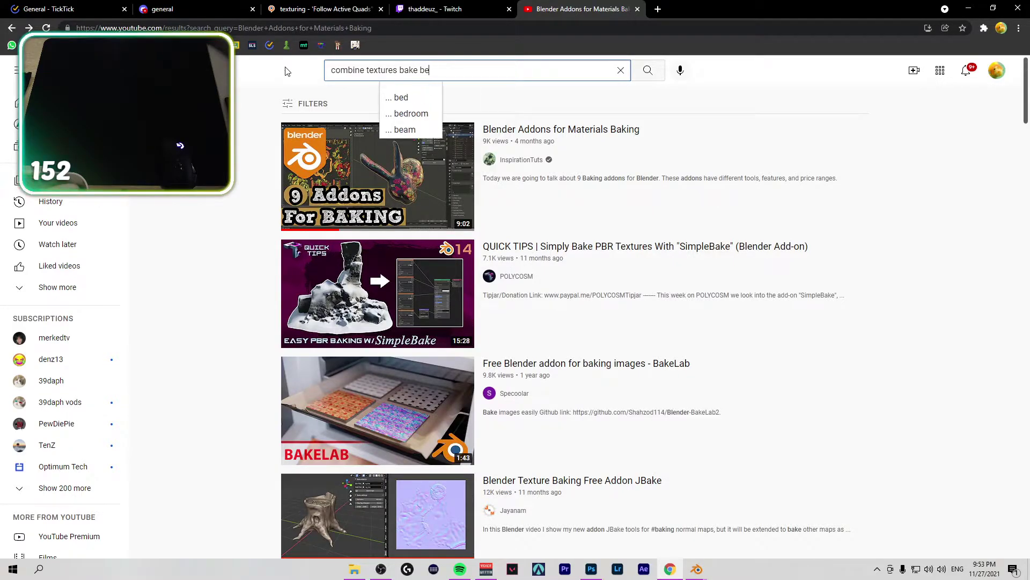
pyautogui.write('er t')
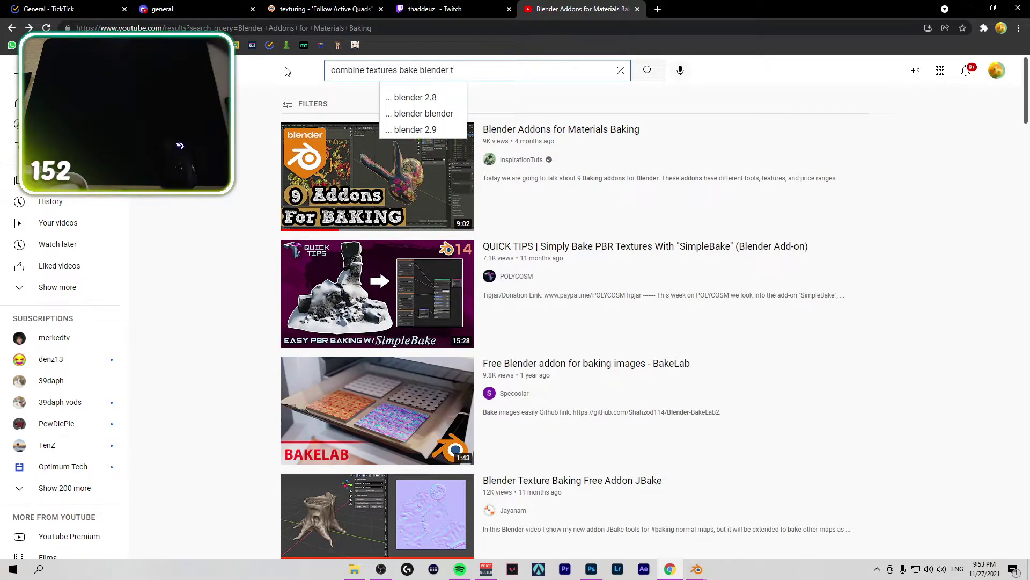
pyautogui.write('utorial')
pyautogui.press('Return')
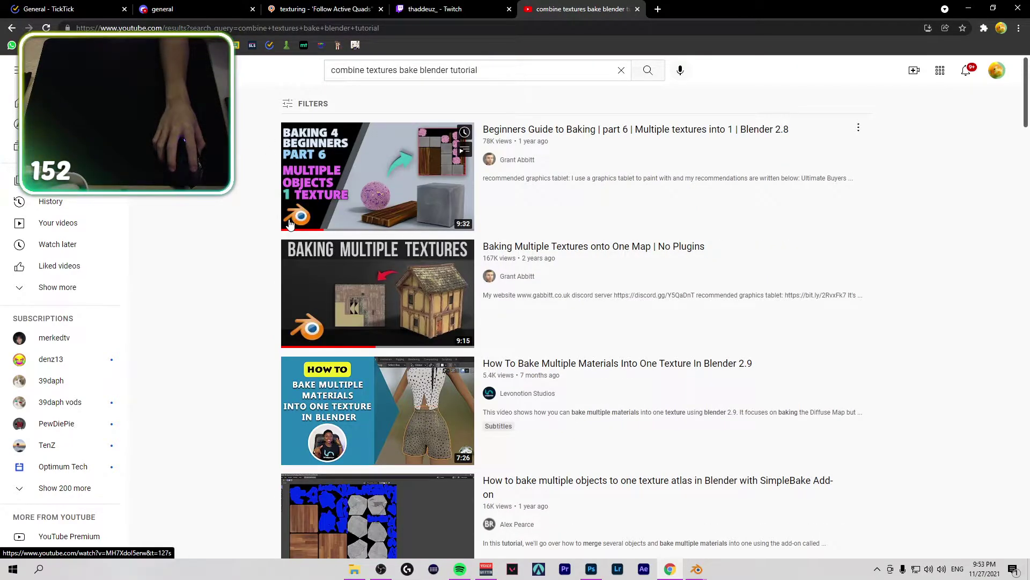
# Step: Refine the YouTube search to "combine textures bake blender tutorial addon"
pyautogui.click(487, 71)
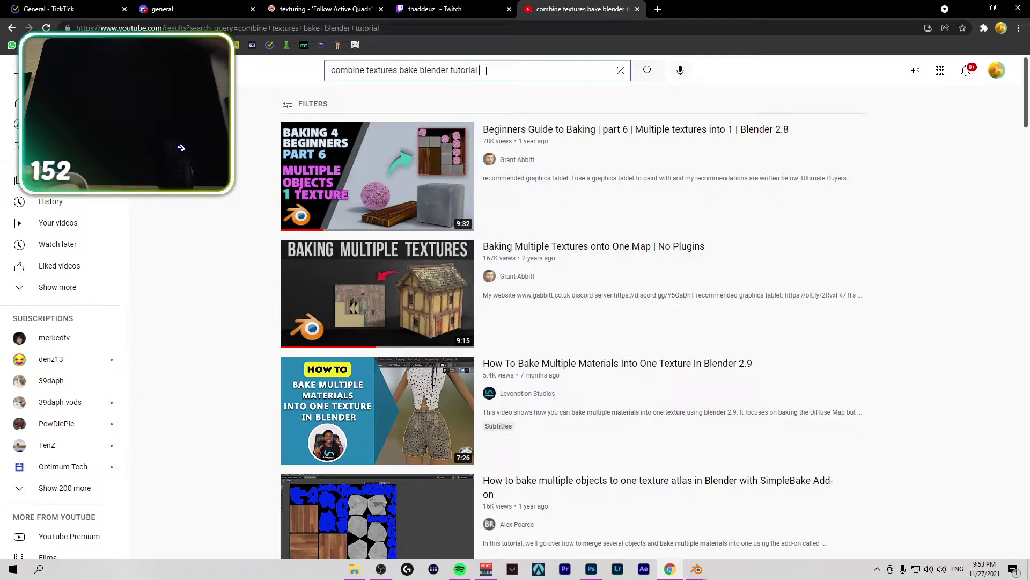
pyautogui.write('addon')
pyautogui.press('Return')
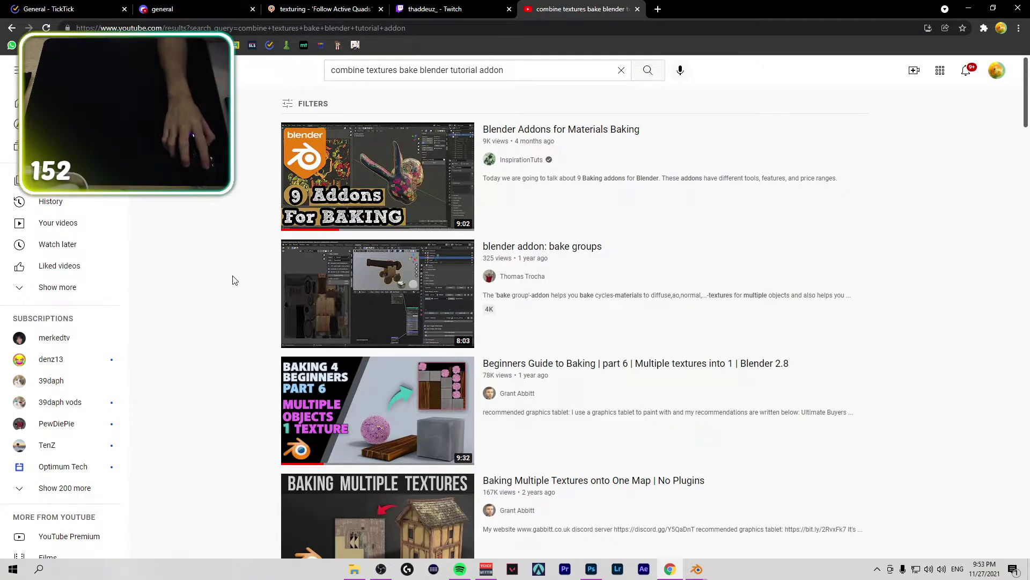
# Step: Open the "blender addon: bake groups" video and skim through its demonstration of baking the monkey head and cannon
pyautogui.click(317, 298)
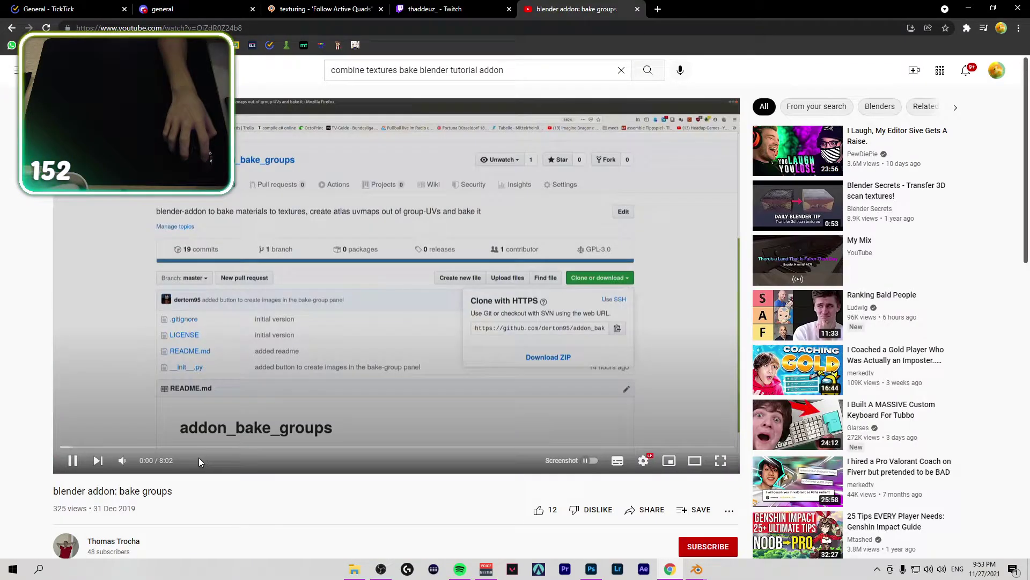
pyautogui.click(105, 446)
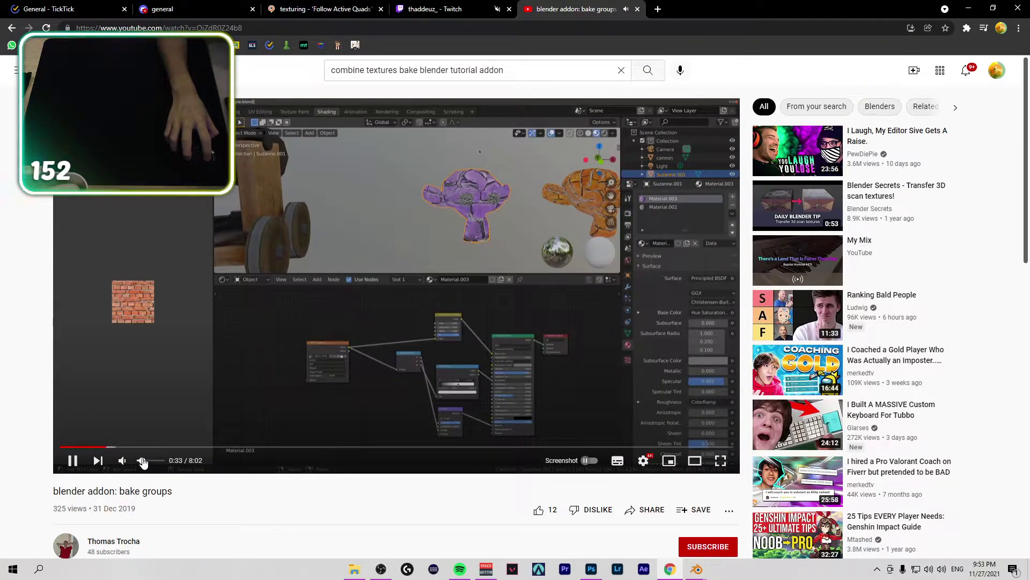
pyautogui.click(152, 447)
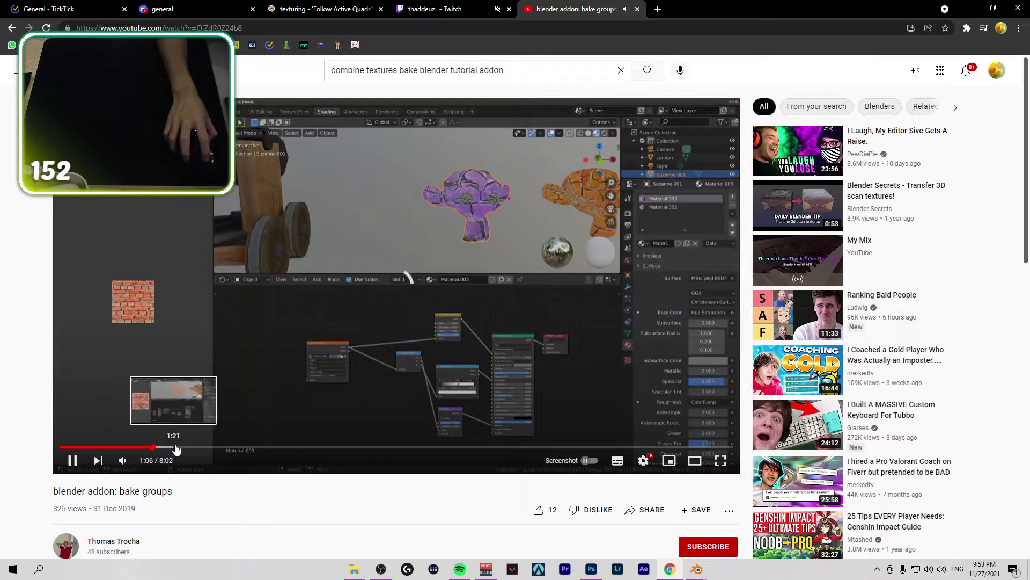
pyautogui.moveTo(184, 447); pyautogui.dragTo(306, 447)
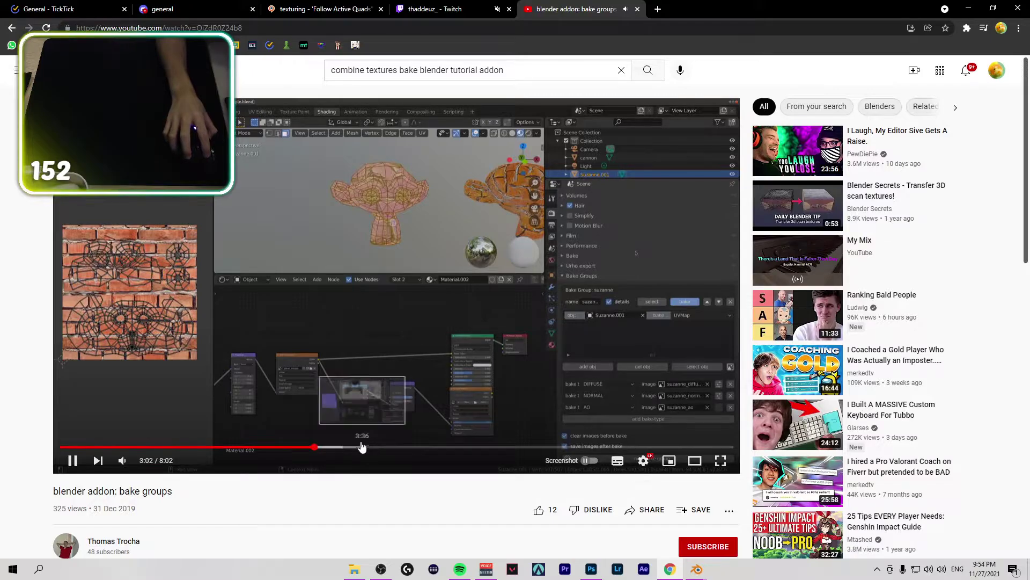
pyautogui.click(374, 449)
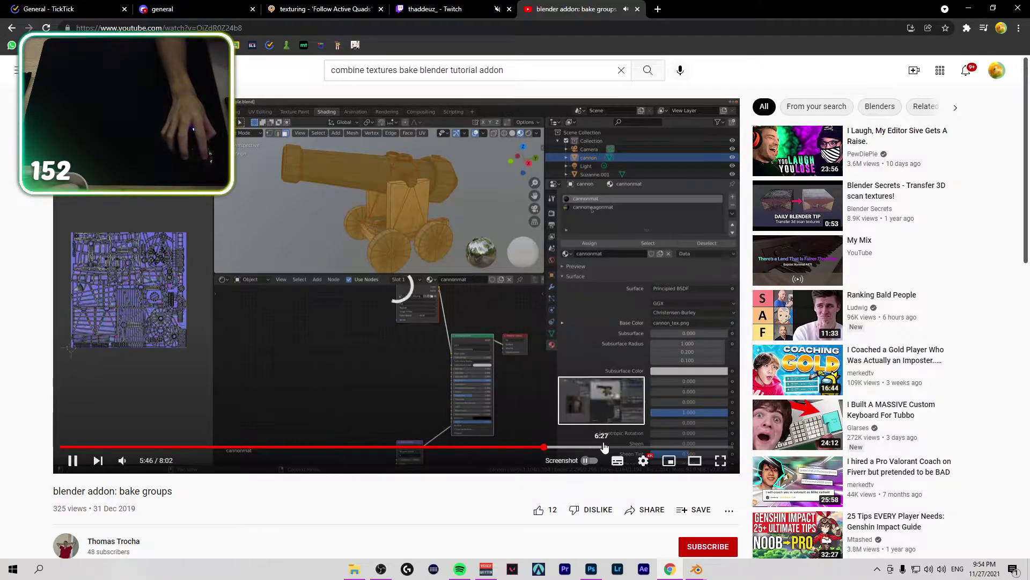
pyautogui.click(640, 447)
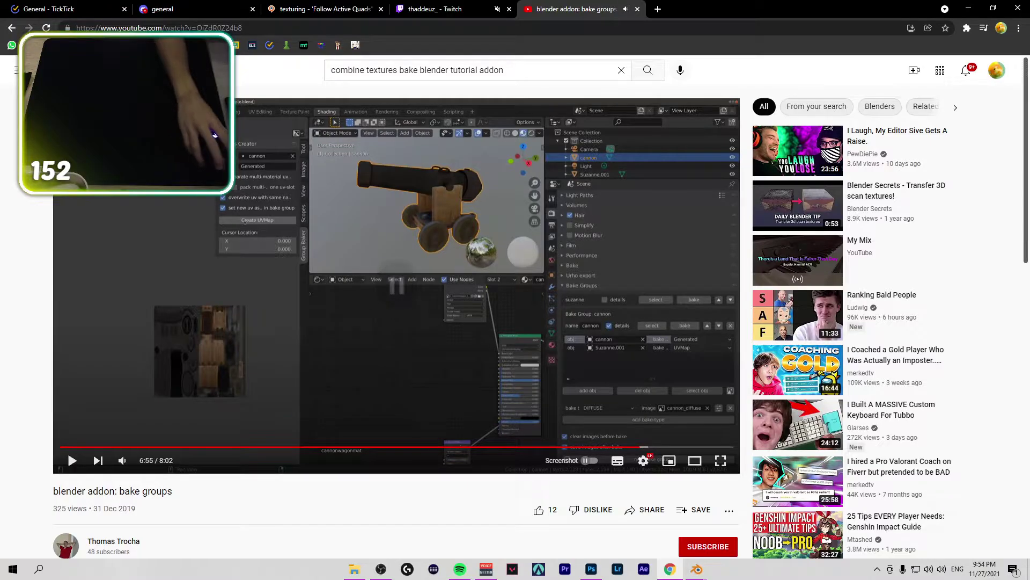
pyautogui.click(618, 447)
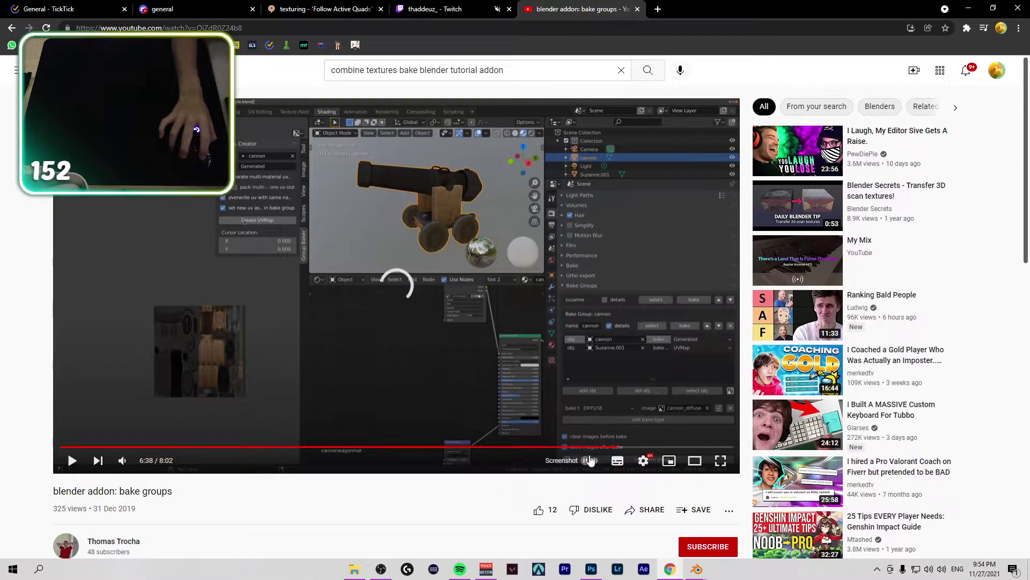
pyautogui.click(569, 448)
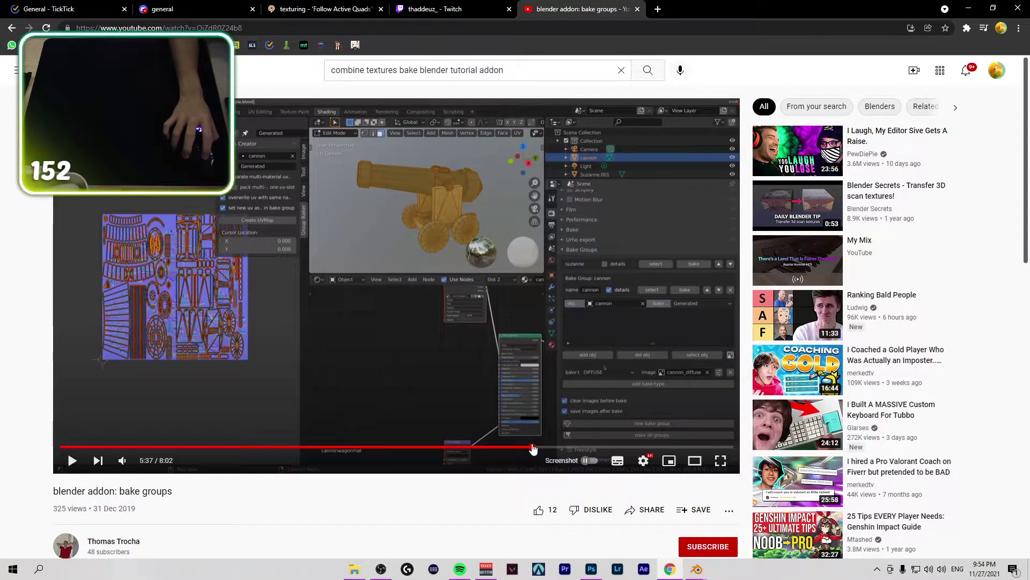
# Step: Return to the search results and open the "Beginners Guide to Baking | part 6 | Multiple textures into 1" video
pyautogui.click(12, 28)
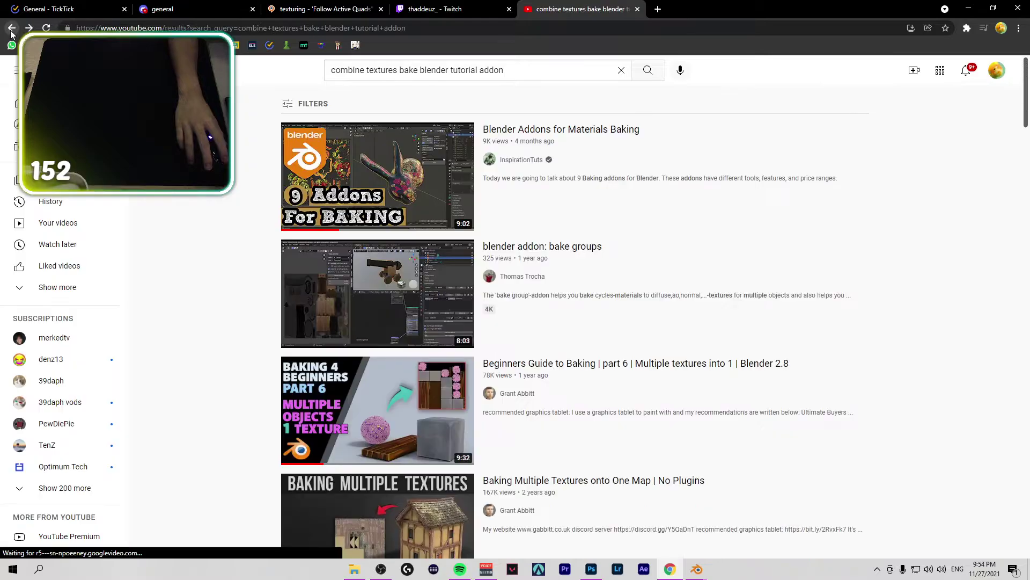
pyautogui.scroll(-2, 237, 350)
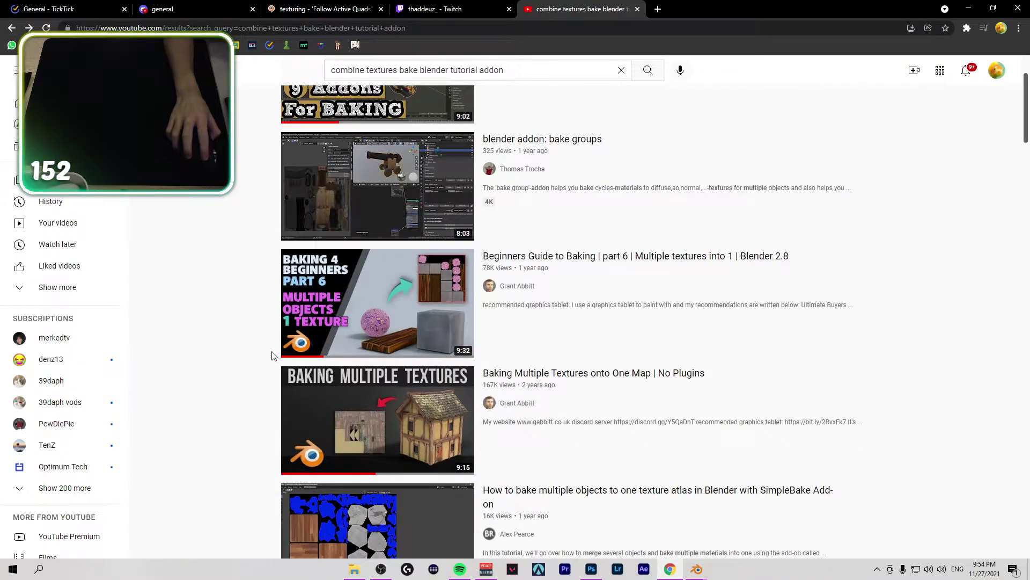
pyautogui.scroll(2, 272, 355)
pyautogui.scroll(-2, 345, 337)
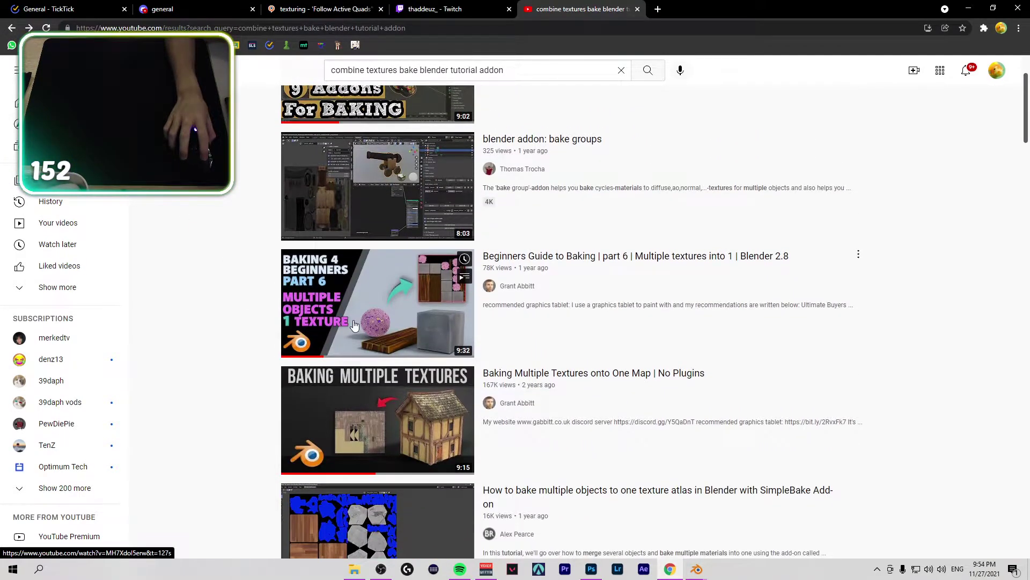
pyautogui.click(353, 321)
# Step: Expand the baking guide video's description, read through its comments and return to the player
pyautogui.scroll(-5, 198, 424)
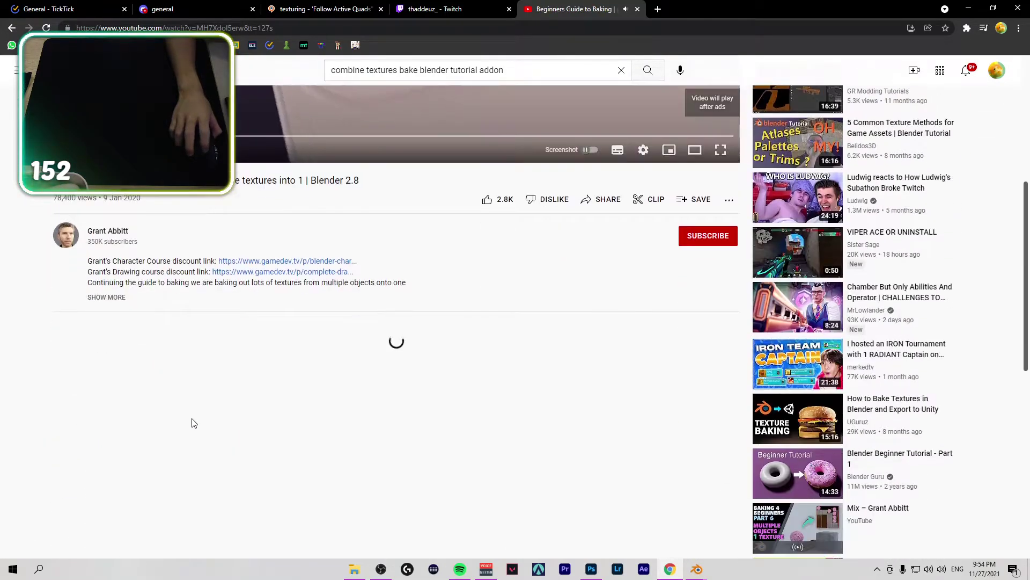
pyautogui.click(122, 298)
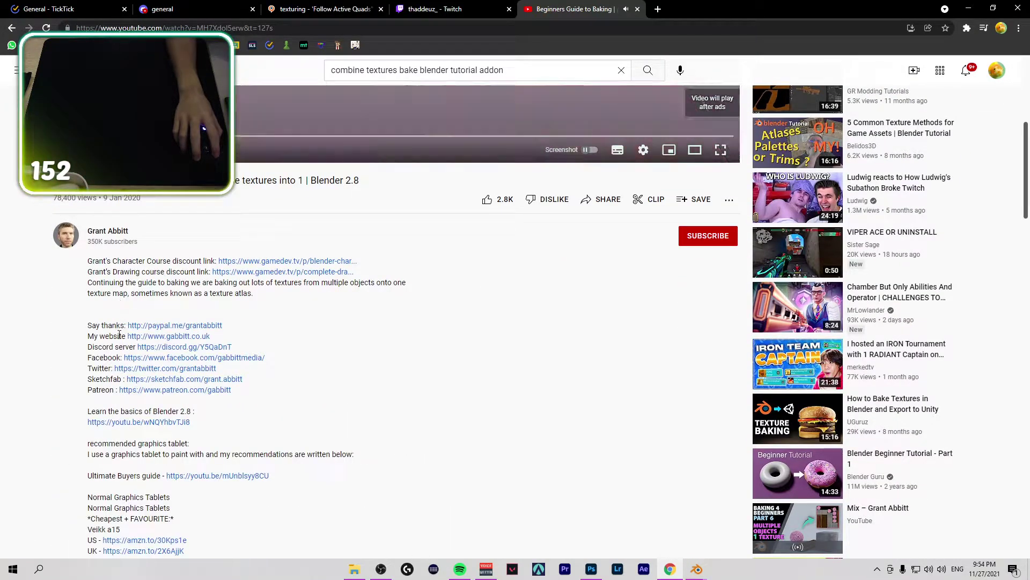
pyautogui.scroll(-18, 119, 335)
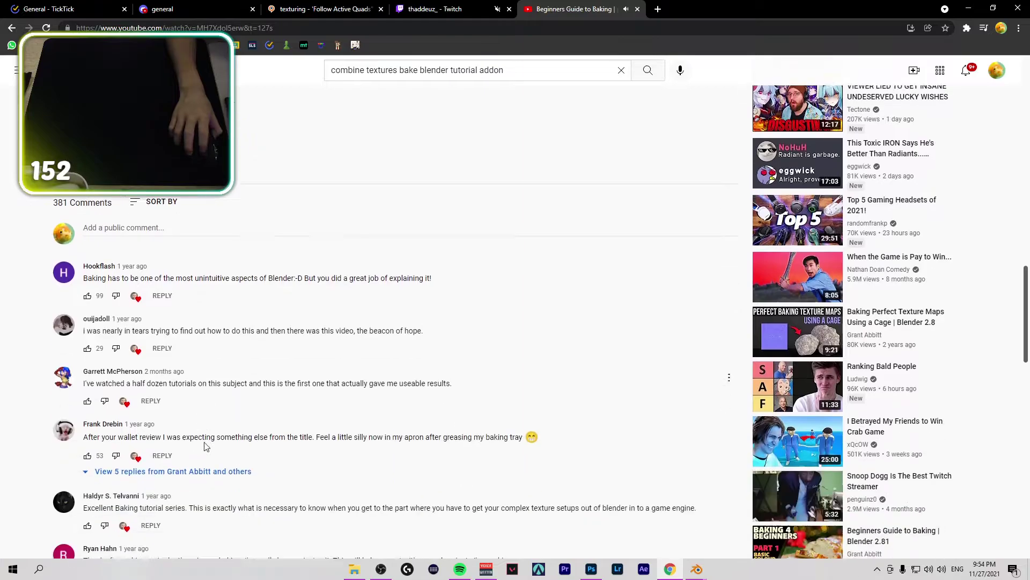
pyautogui.scroll(-2, 205, 447)
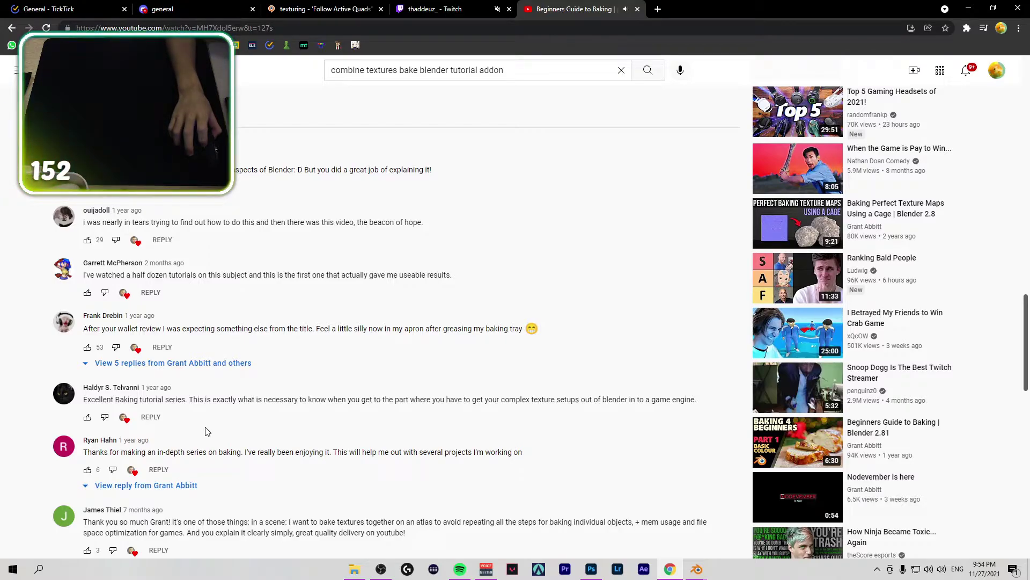
pyautogui.scroll(20, 206, 431)
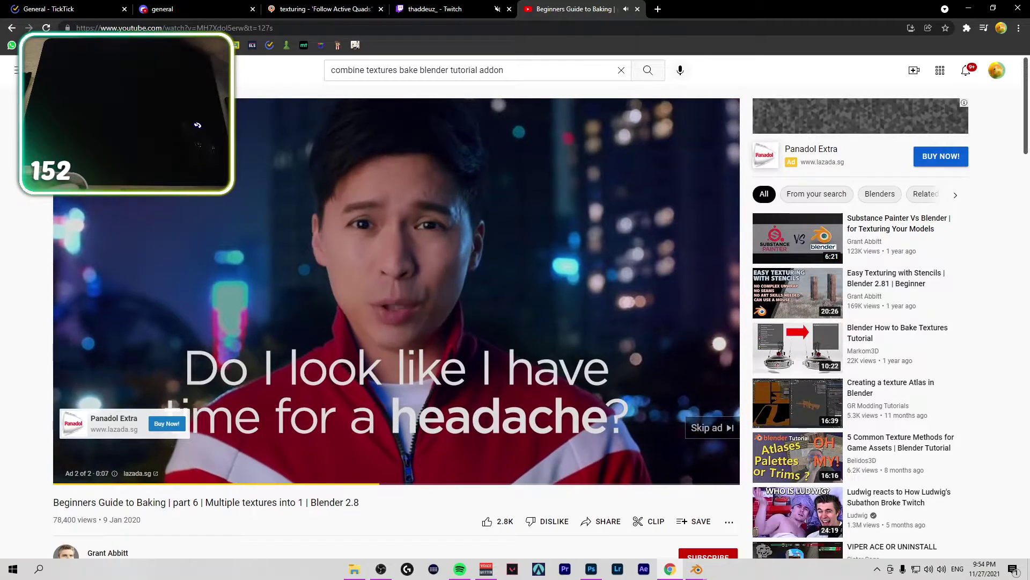
# Step: Skip the ad, watch the baking guide's part on UV maps, pause it and switch to Blender's "hands blender.blend" window
pyautogui.click(706, 428)
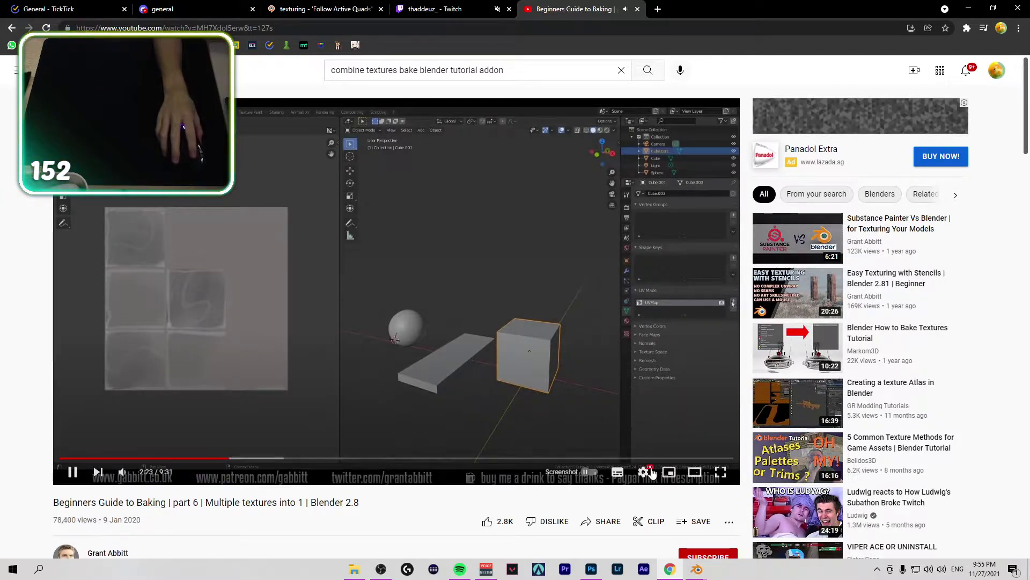
pyautogui.click(553, 411)
pyautogui.moveTo(696, 568)
pyautogui.click(652, 519)
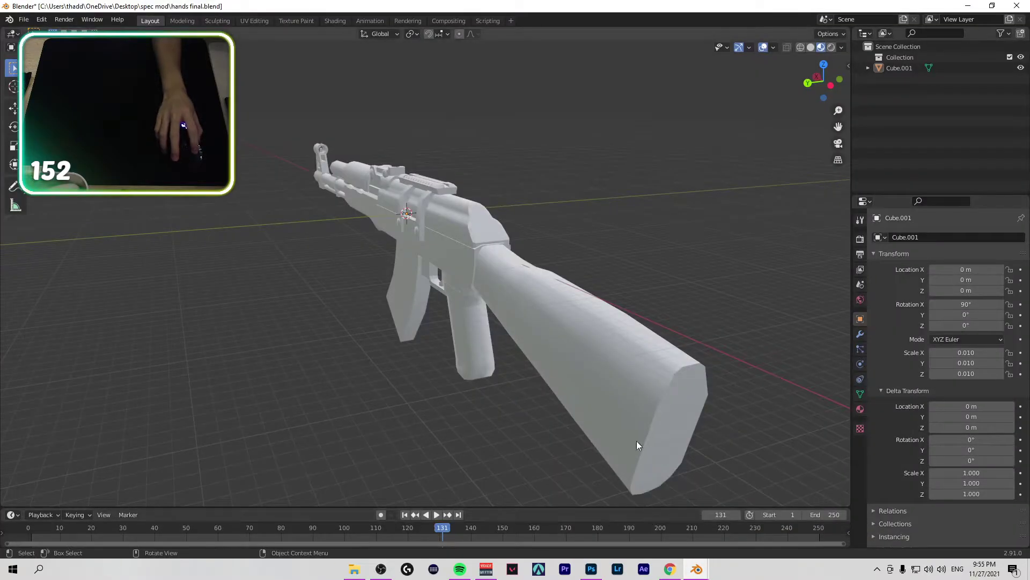
pyautogui.click(705, 483)
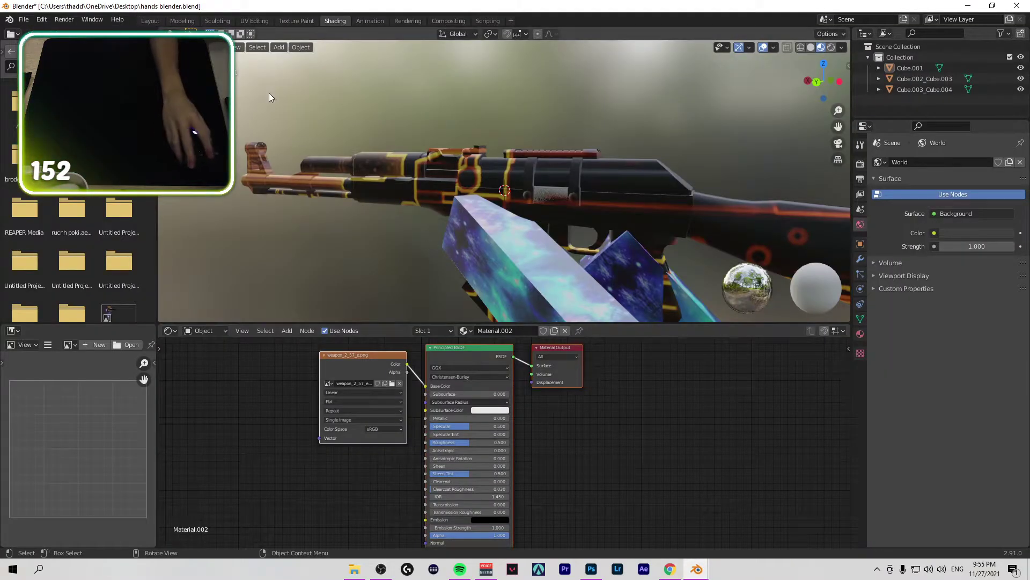
# Step: Bring up the Layout workspace for the rifle and arms scene
pyautogui.hotkey('ctrl', 'pageup')
pyautogui.hotkey('ctrl', 'pageup')
pyautogui.hotkey('ctrl', 'pageup')
pyautogui.hotkey('ctrl', 'pageup')
pyautogui.hotkey('ctrl', 'pageup')
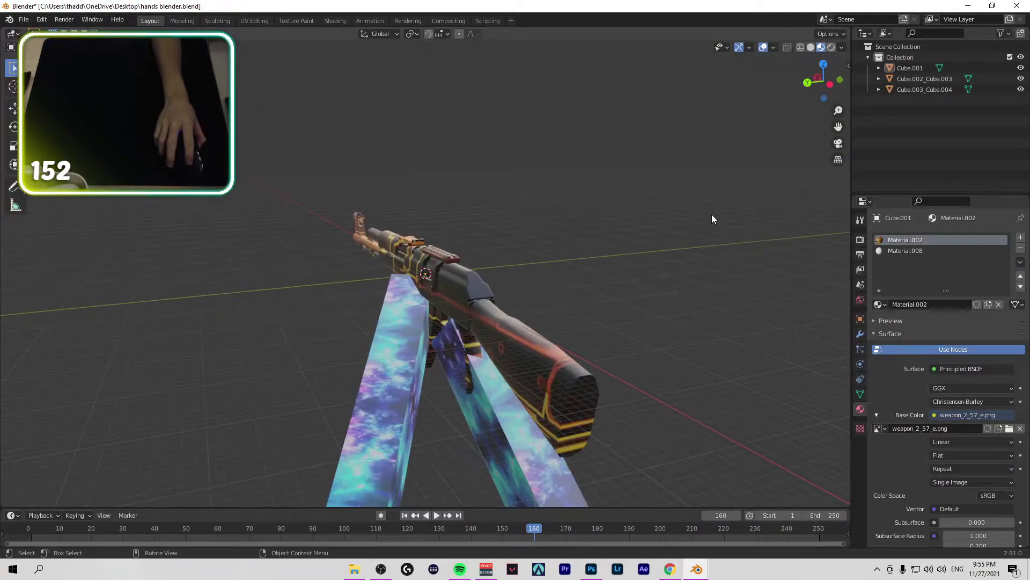
# Step: Inspect the textured rifle and arms from several sides and save the file
pyautogui.scroll(3, 712, 219)
pyautogui.moveTo(712, 219); pyautogui.dragTo(652, 229, button='middle')
pyautogui.scroll(-4, 653, 229)
pyautogui.scroll(5, 652, 229)
pyautogui.scroll(-5, 653, 230)
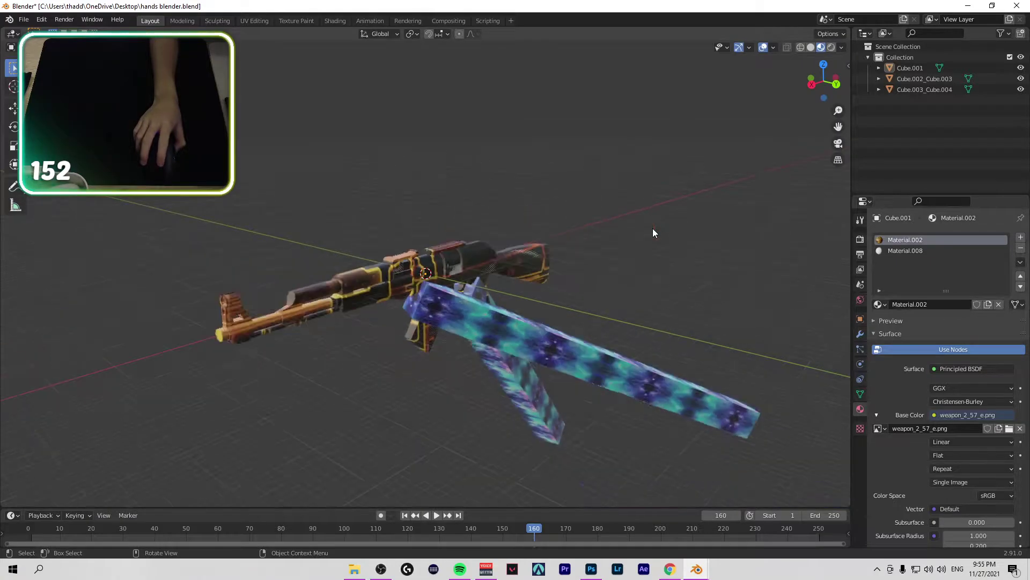
pyautogui.scroll(6, 654, 230)
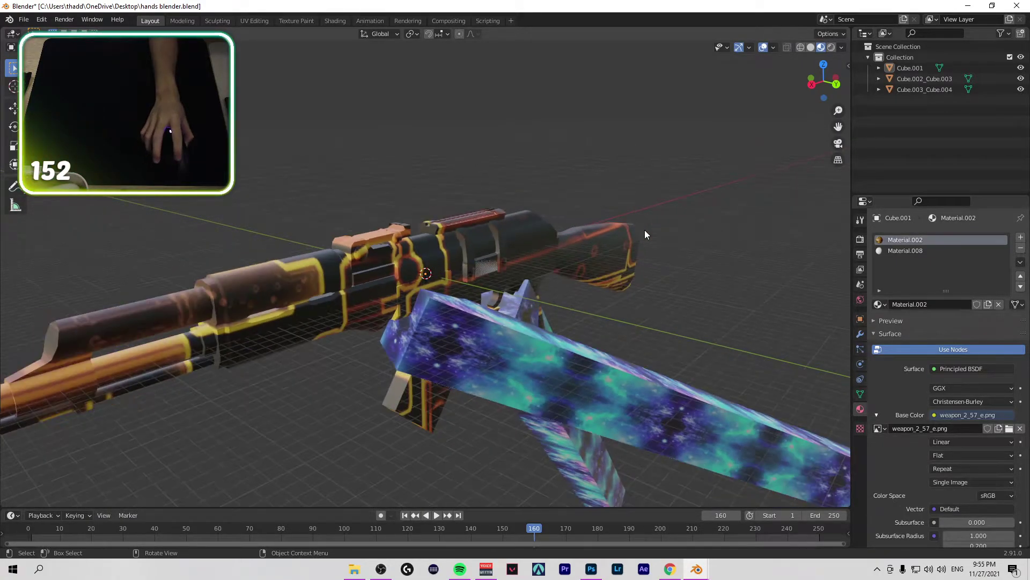
pyautogui.moveTo(645, 230); pyautogui.dragTo(735, 175, button='middle')
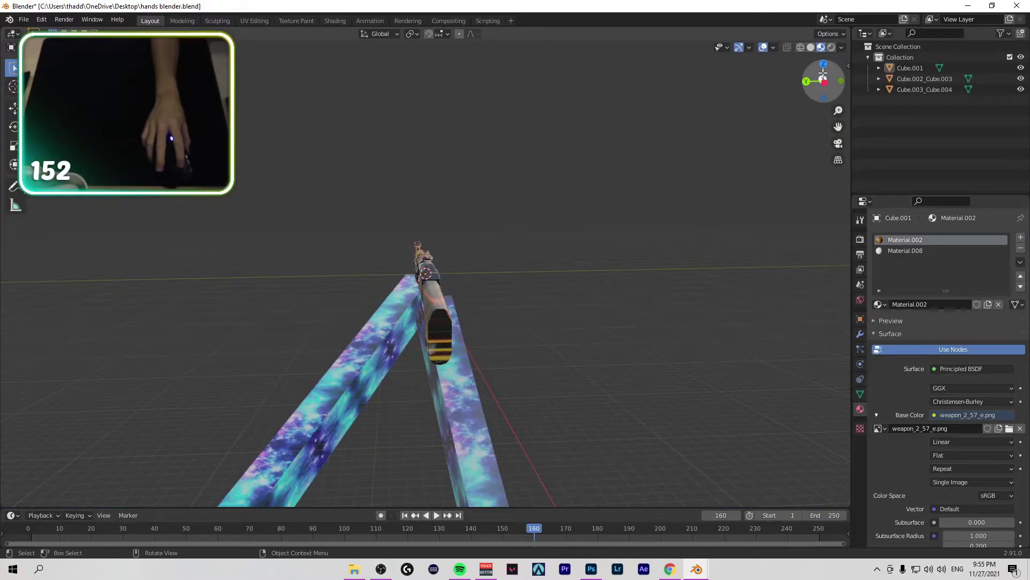
pyautogui.moveTo(824, 80); pyautogui.dragTo(789, 83)
pyautogui.hotkey('ctrl', 's')
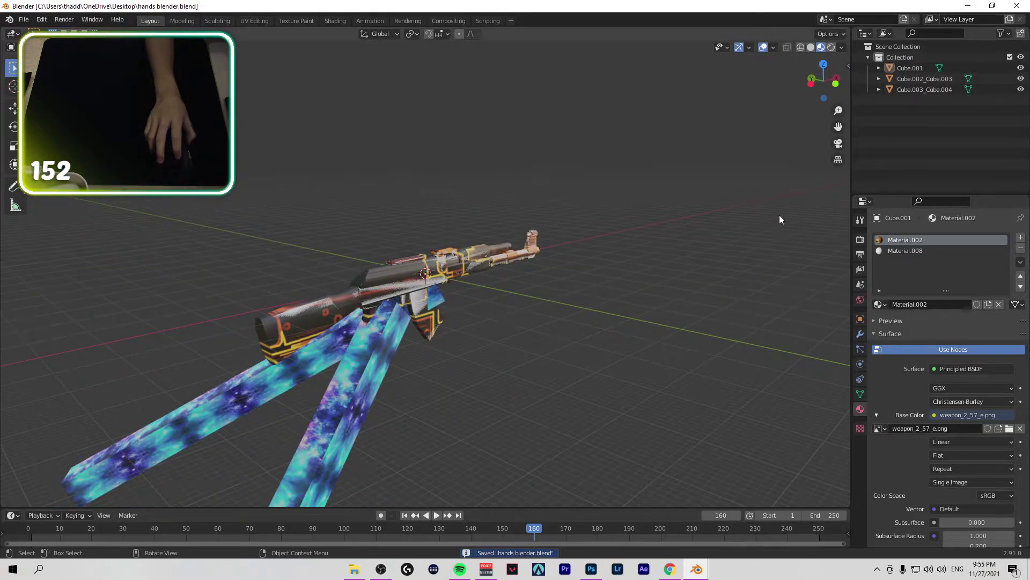
# Step: Add a second UV map to the rifle mesh Cube.001 and name it "gun"
pyautogui.scroll(2, 773, 227)
pyautogui.scroll(1, 773, 224)
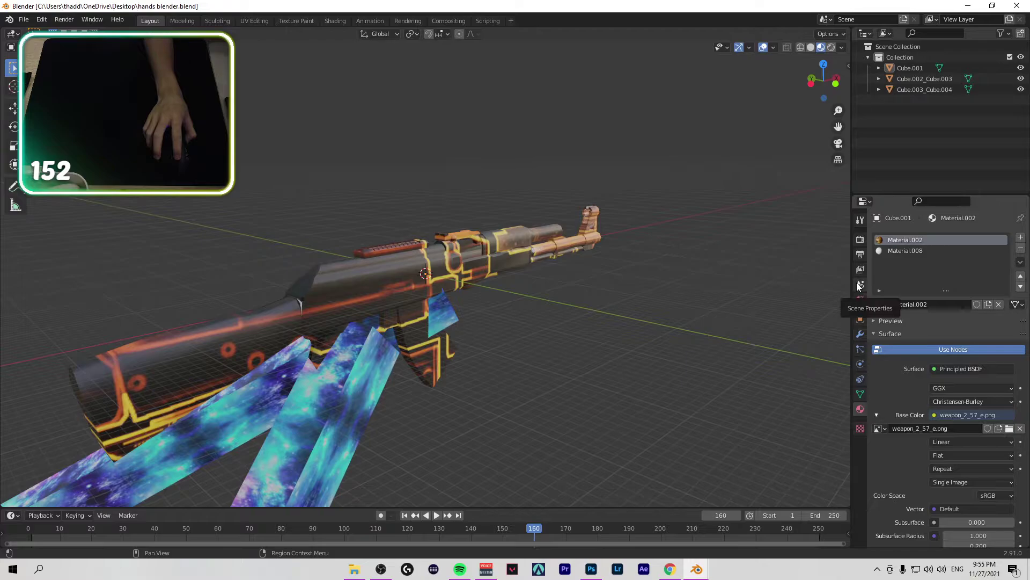
pyautogui.click(861, 398)
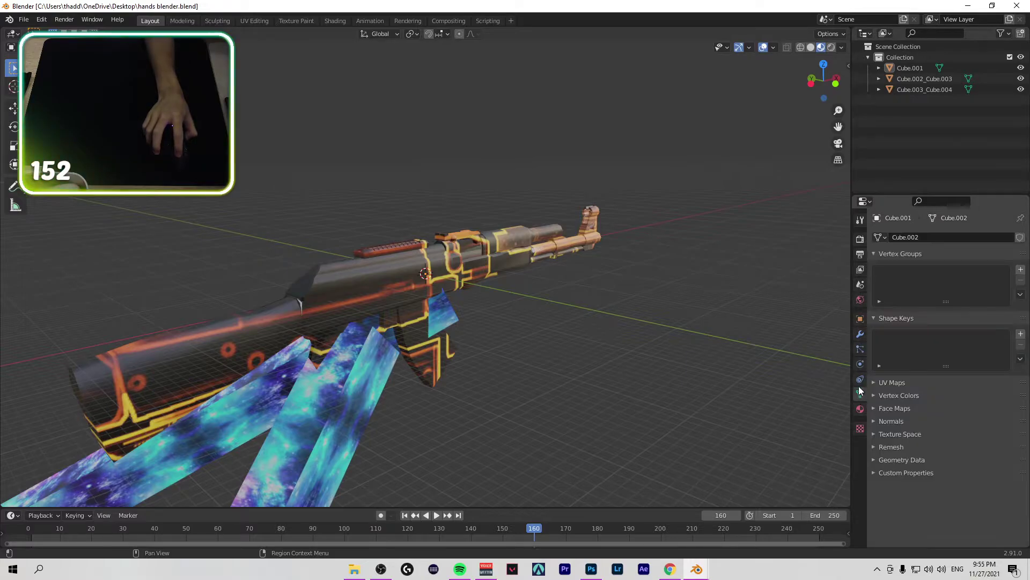
pyautogui.click(922, 70)
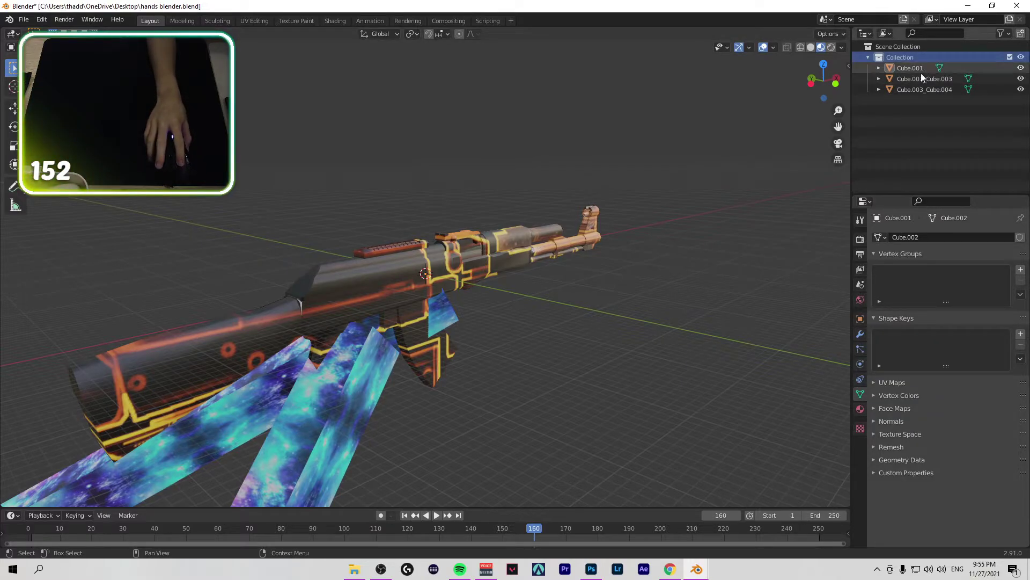
pyautogui.click(872, 383)
pyautogui.click(1020, 399)
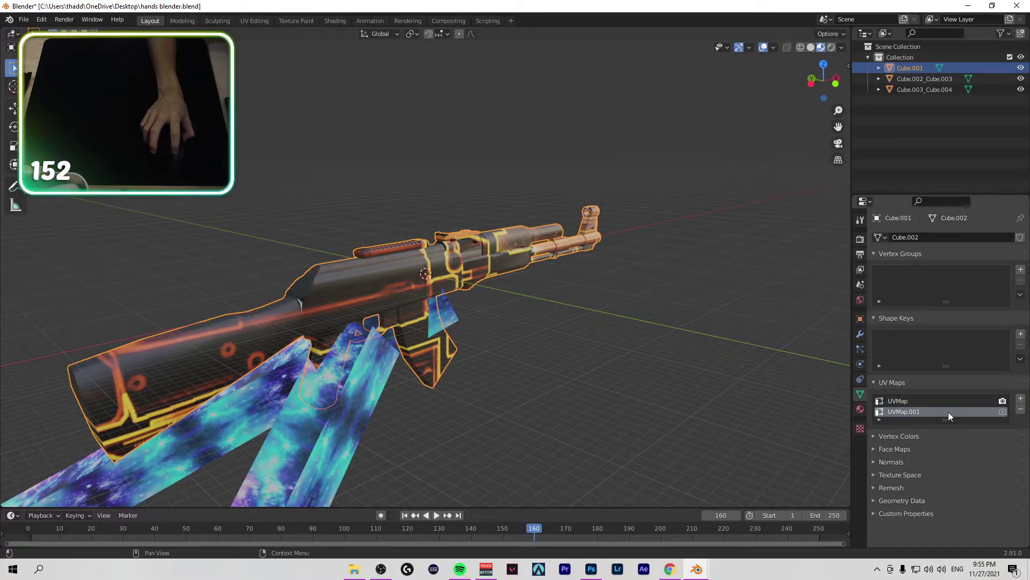
pyautogui.doubleClick(924, 407)
pyautogui.write('gun')
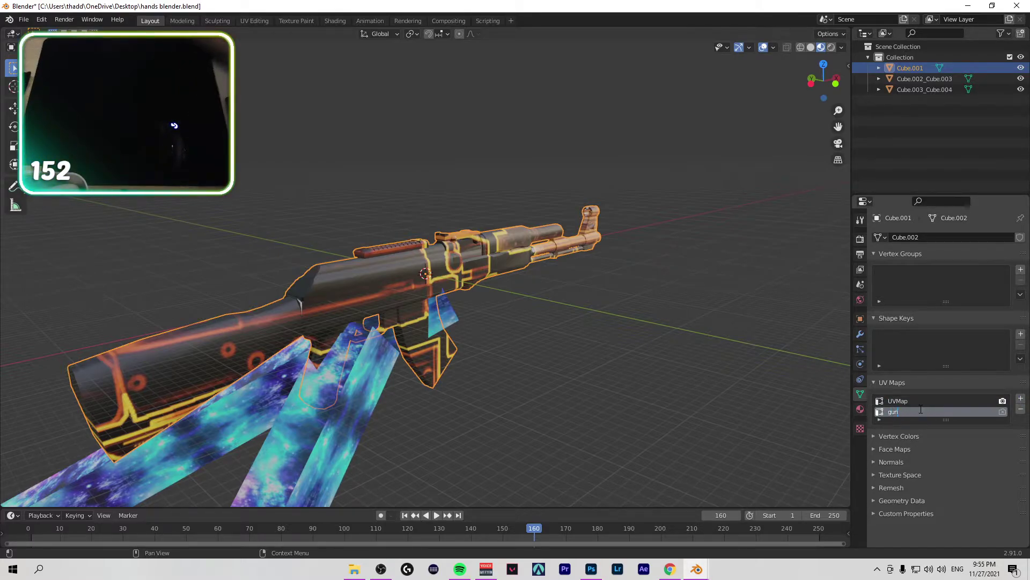
# Step: Add a second UV map to the arm object Cube.002_Cube.003 and name it "right"
pyautogui.click(913, 79)
pyautogui.click(1020, 399)
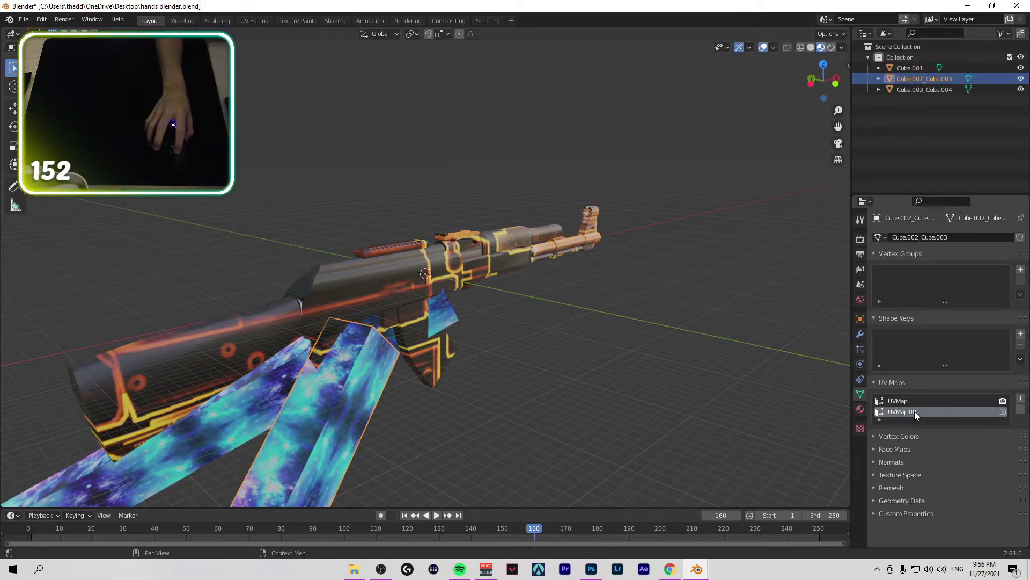
pyautogui.write('right')
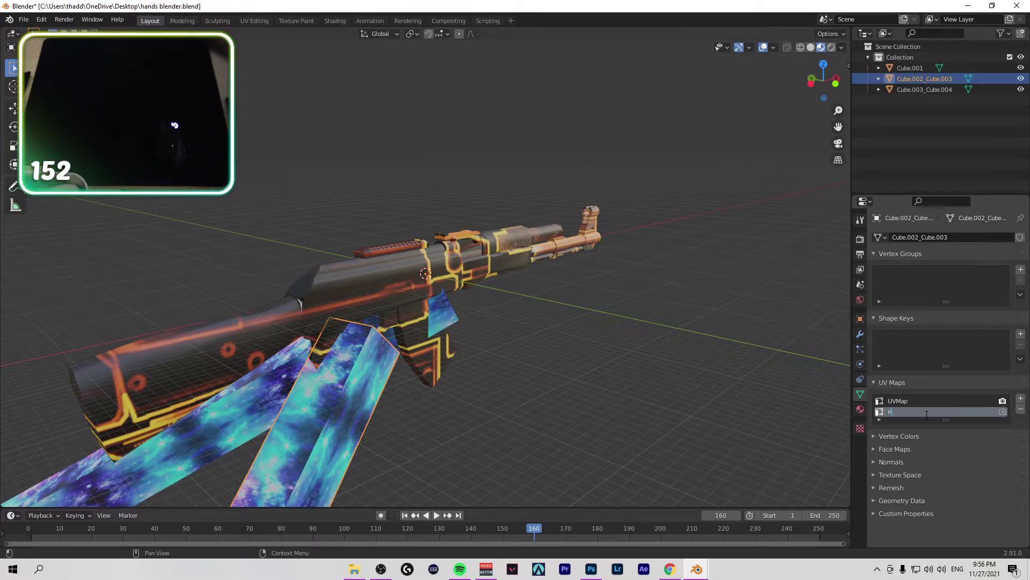
# Step: Watch a little more of the baking guide on YouTube, pause it and return to Blender
pyautogui.click(670, 569)
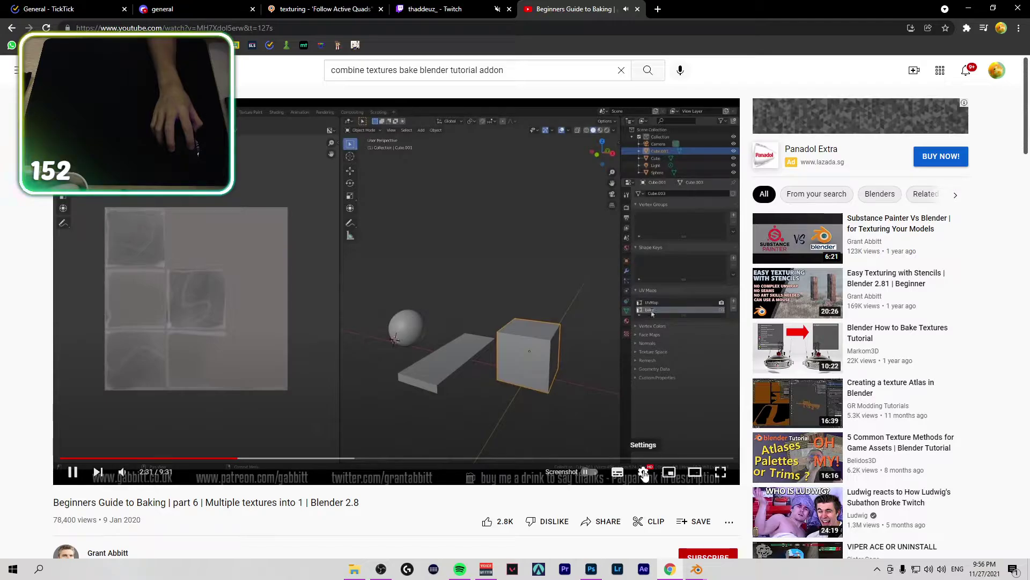
pyautogui.click(622, 433)
pyautogui.moveTo(696, 570)
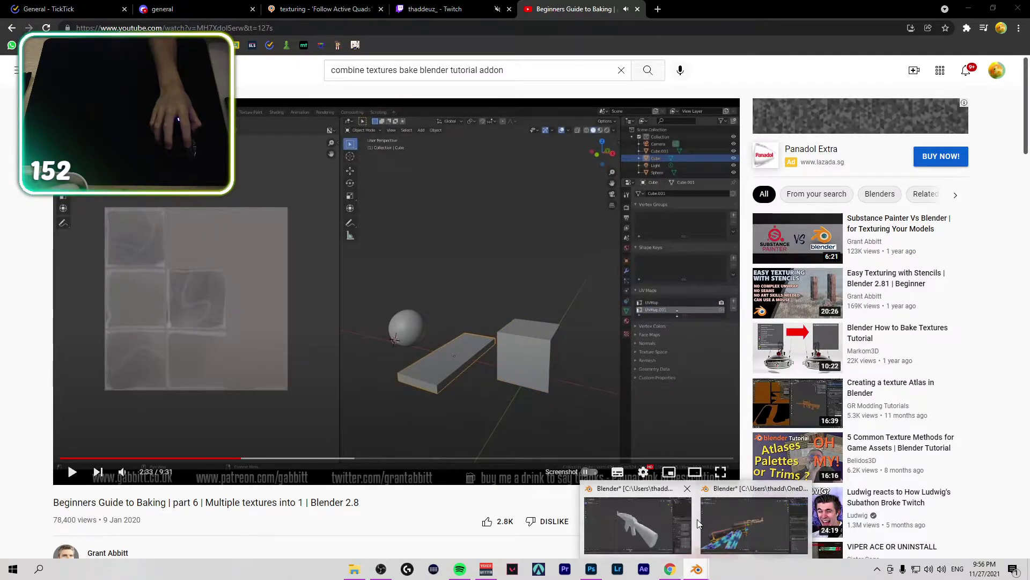
pyautogui.click(661, 520)
# Step: Add a second UV map to the arm object Cube.003_Cube.004, name it "left" and deselect the objects
pyautogui.click(290, 463)
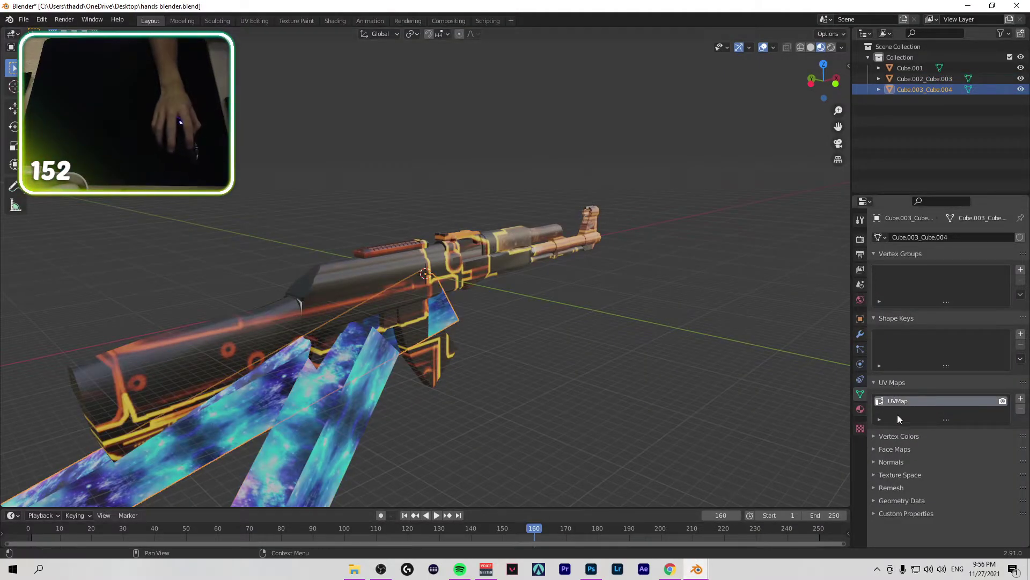
pyautogui.click(1021, 399)
pyautogui.doubleClick(936, 412)
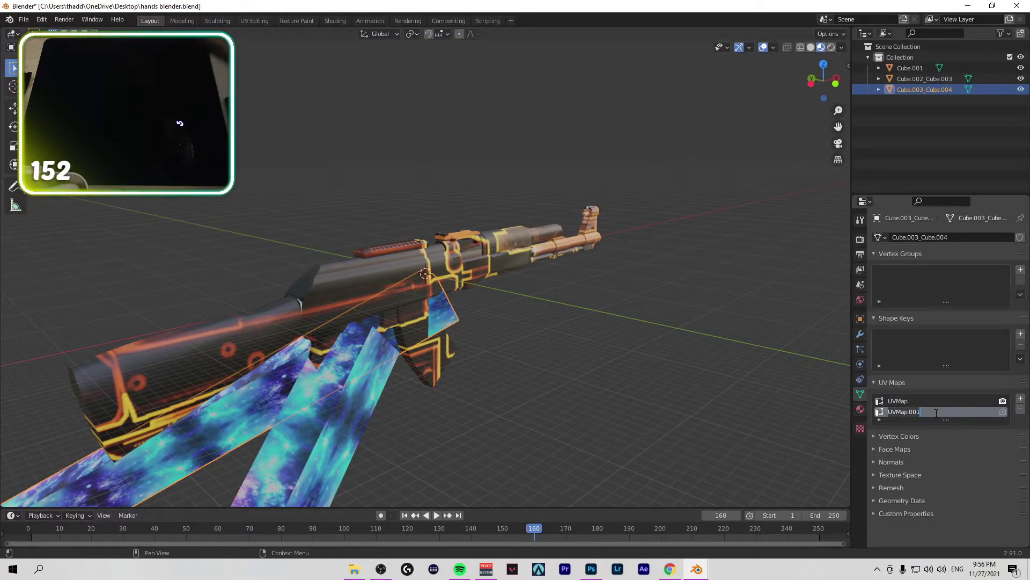
pyautogui.write('ref')
pyautogui.write('t')
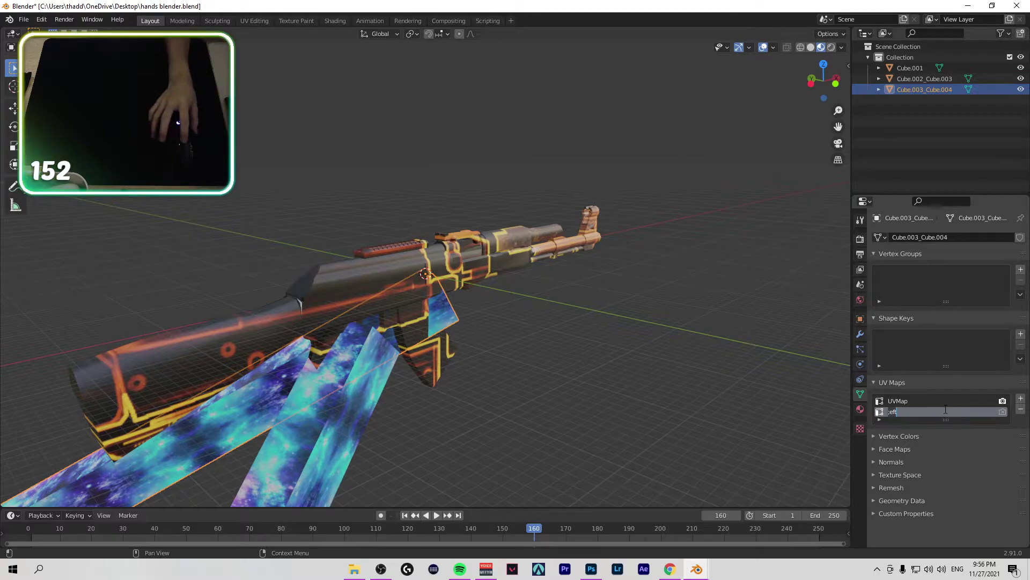
pyautogui.press('Return')
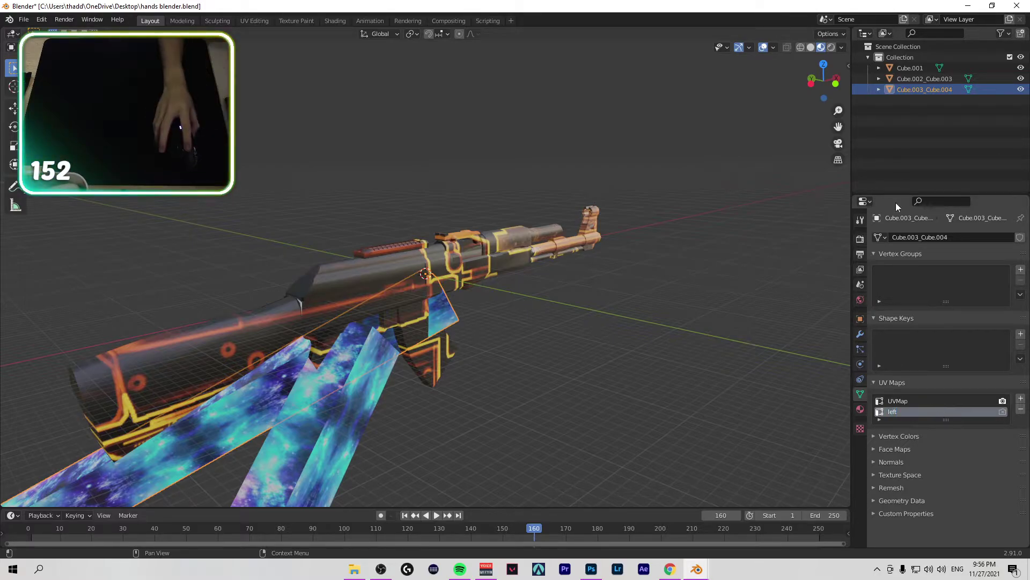
pyautogui.click(914, 177)
# Step: Switch to the baking guide, set its playback speed to 1.5 and watch up to the Smart UV Project part
pyautogui.click(670, 569)
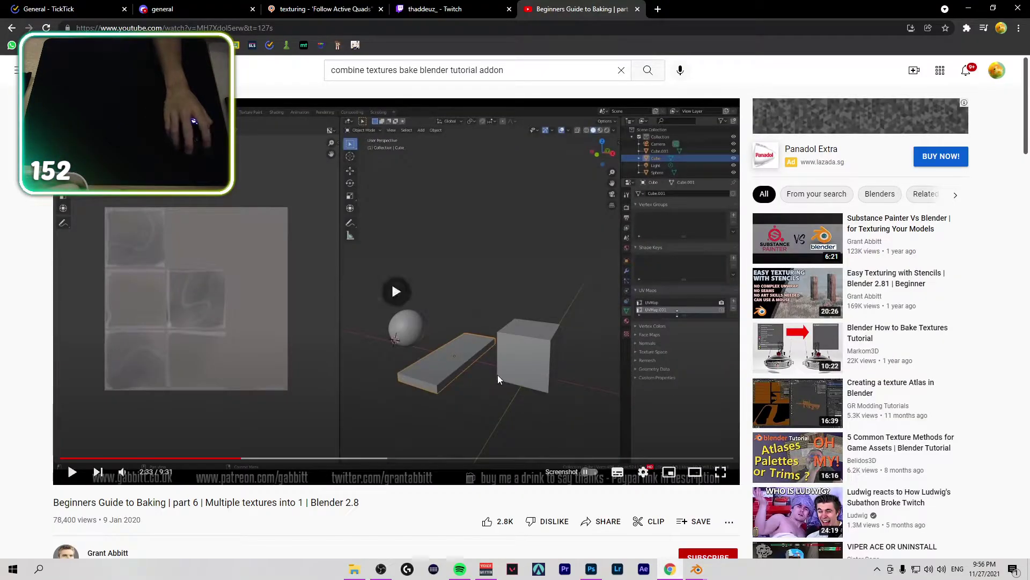
pyautogui.click(644, 472)
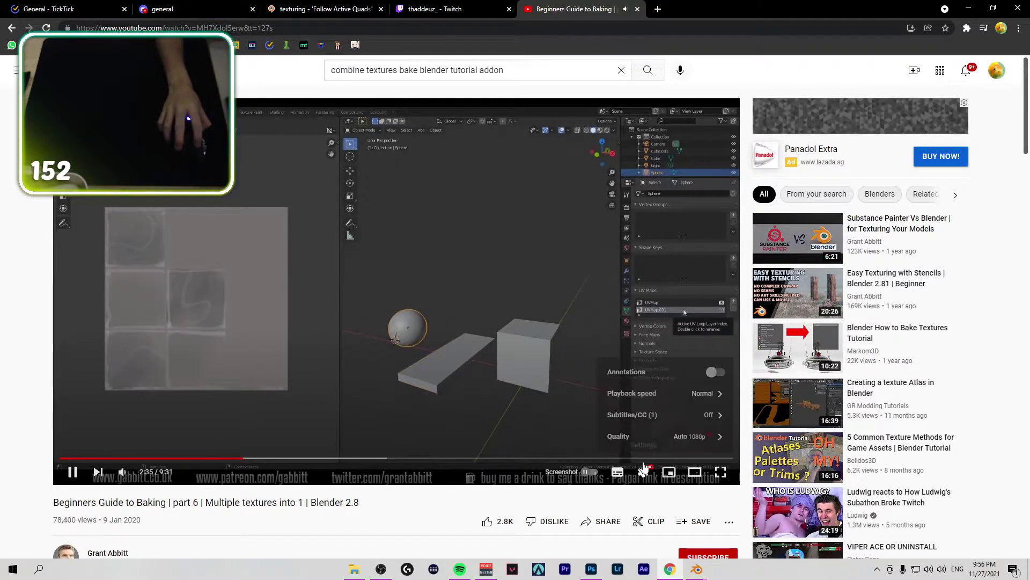
pyautogui.click(654, 414)
pyautogui.click(617, 339)
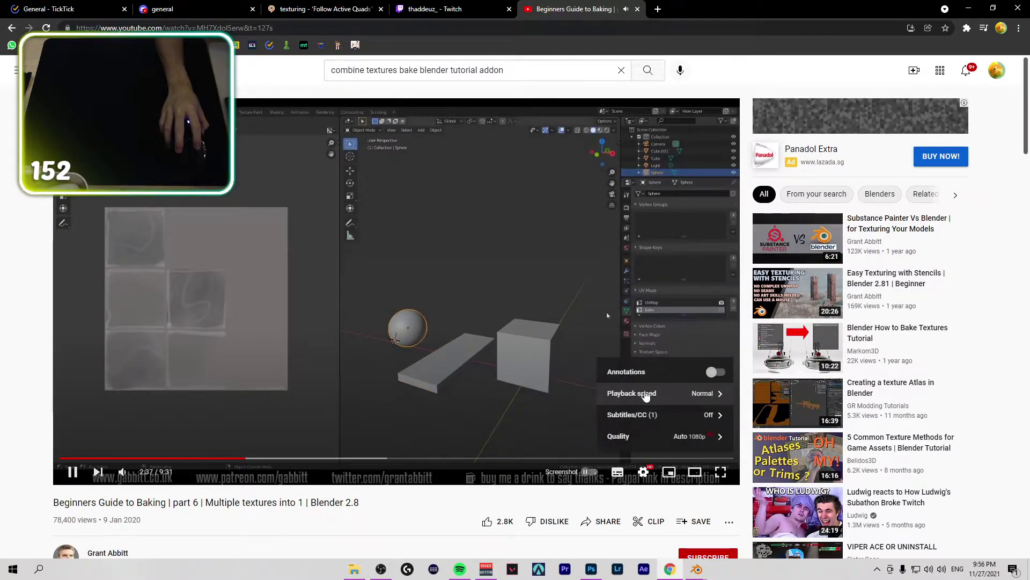
pyautogui.click(661, 397)
pyautogui.click(627, 394)
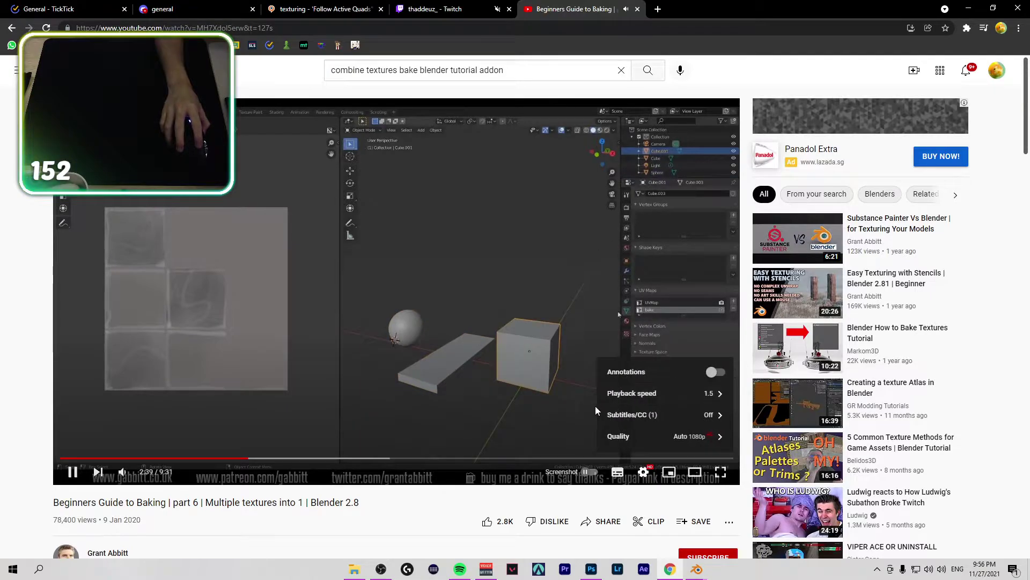
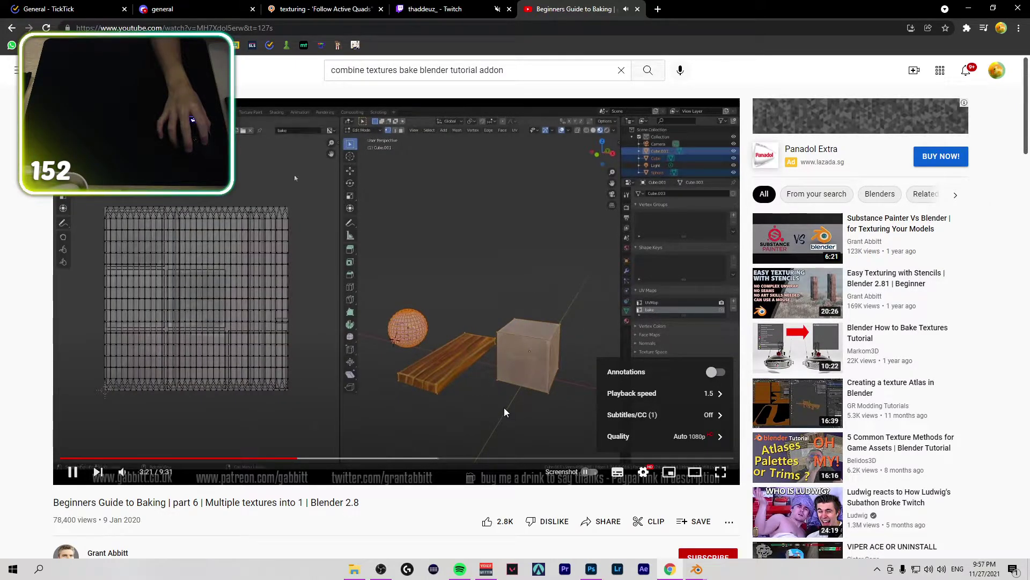
pyautogui.click(560, 455)
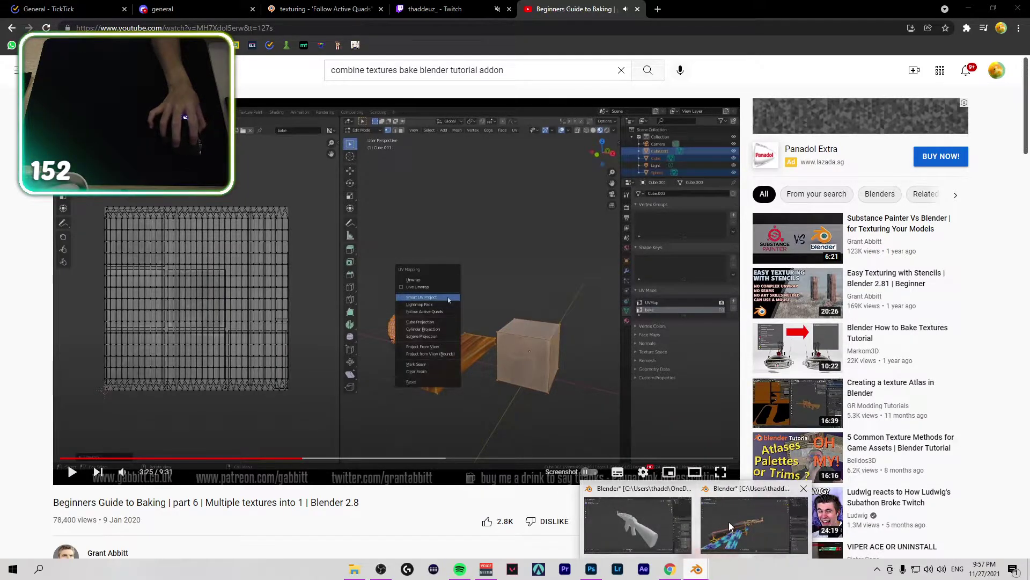
# Step: Select all the objects in Blender, then check the guide's Smart UV Project settings and return to the scene
pyautogui.click(729, 524)
pyautogui.press('a')
pyautogui.click(670, 568)
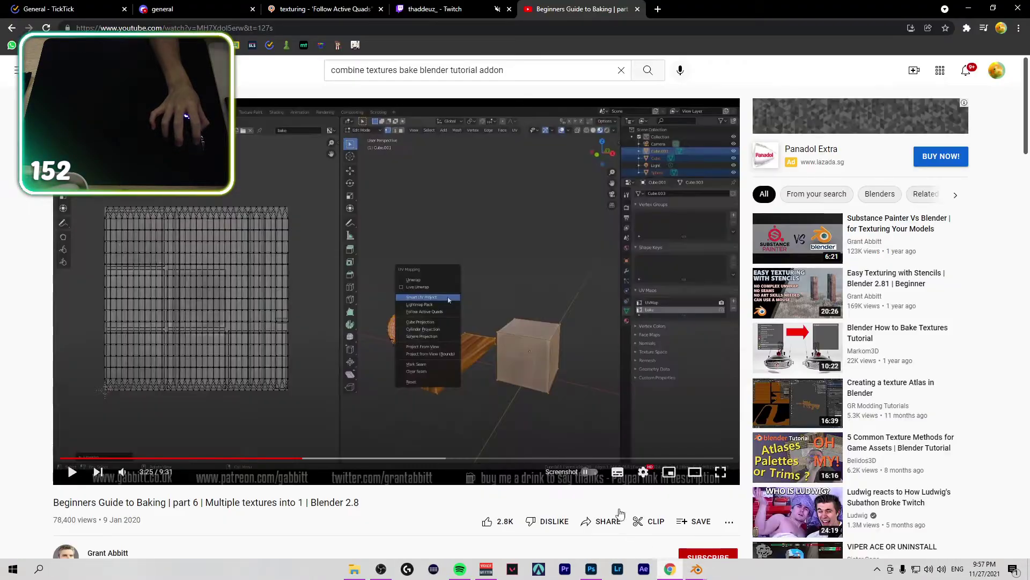
pyautogui.click(470, 345)
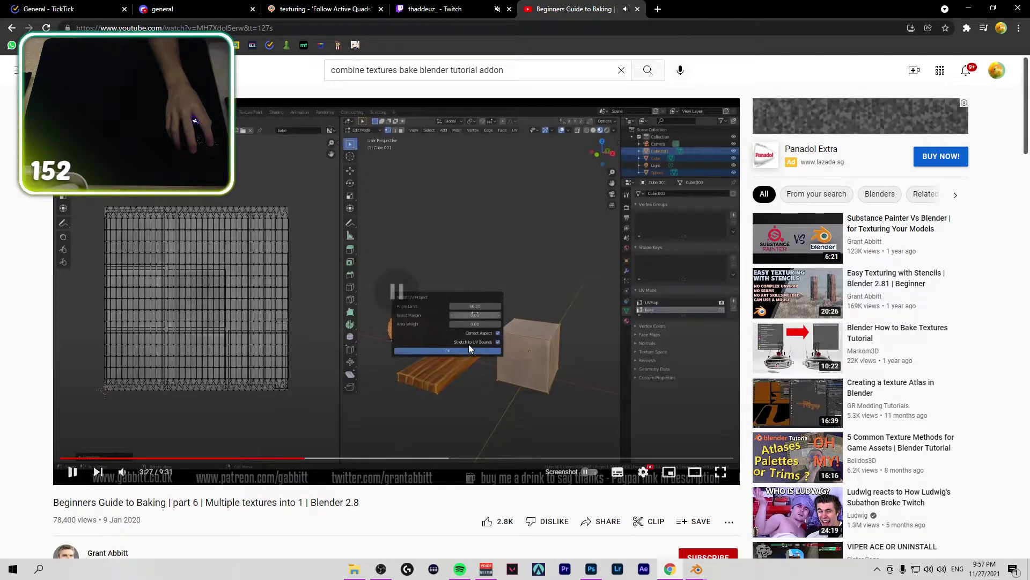
pyautogui.click(469, 343)
pyautogui.moveTo(697, 570)
pyautogui.click(736, 515)
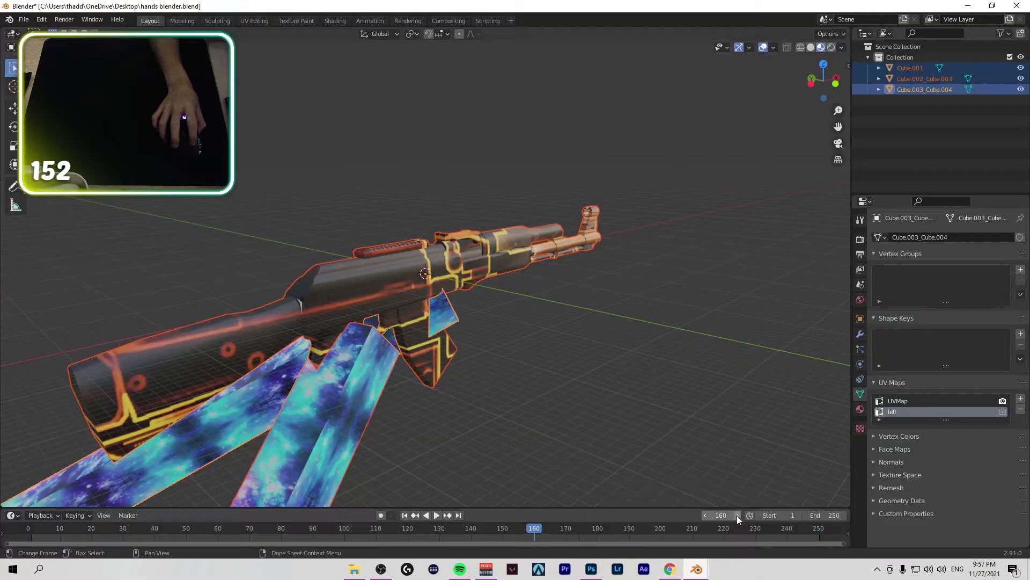
# Step: Reselect the rifle and both arms and apply Shade Smooth to them
pyautogui.hotkey('alt', 'a')
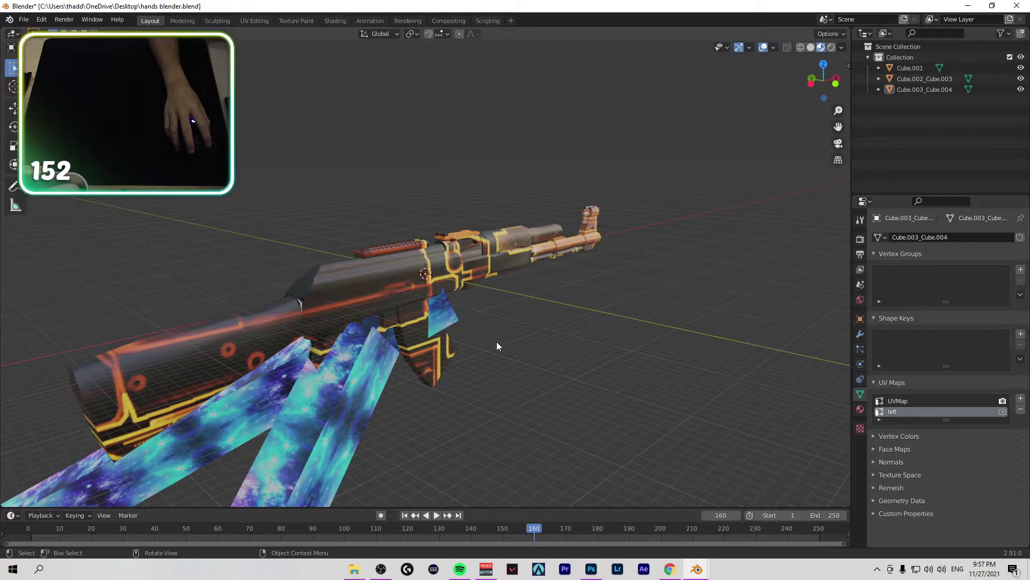
pyautogui.press('a')
pyautogui.rightClick(496, 346)
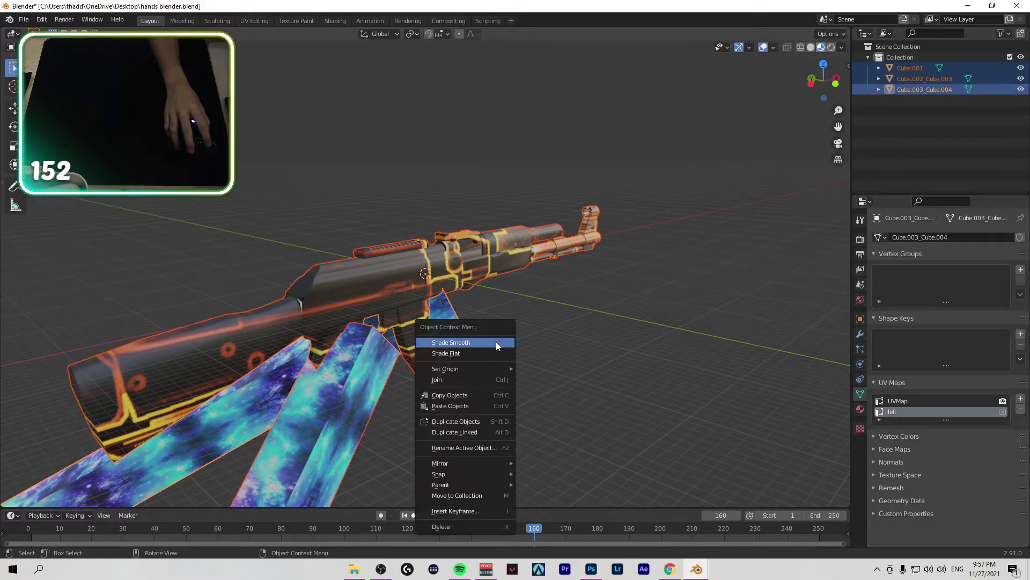
pyautogui.click(496, 342)
# Step: Check the paused baking guide once more and open the selected objects in Blender's UV Editing workspace
pyautogui.hotkey('alt', 'Tab')
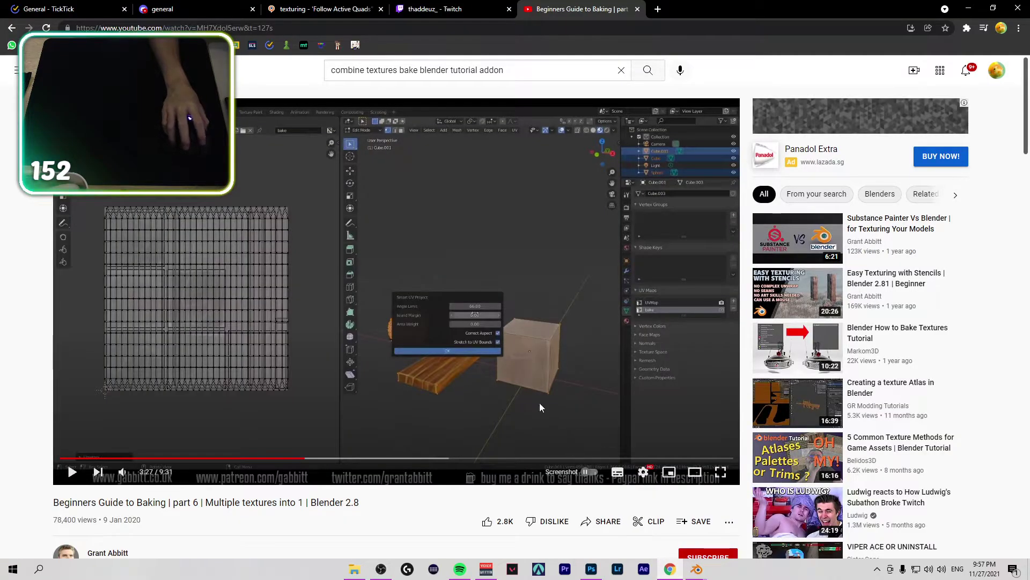
pyautogui.hotkey('alt', 'Tab')
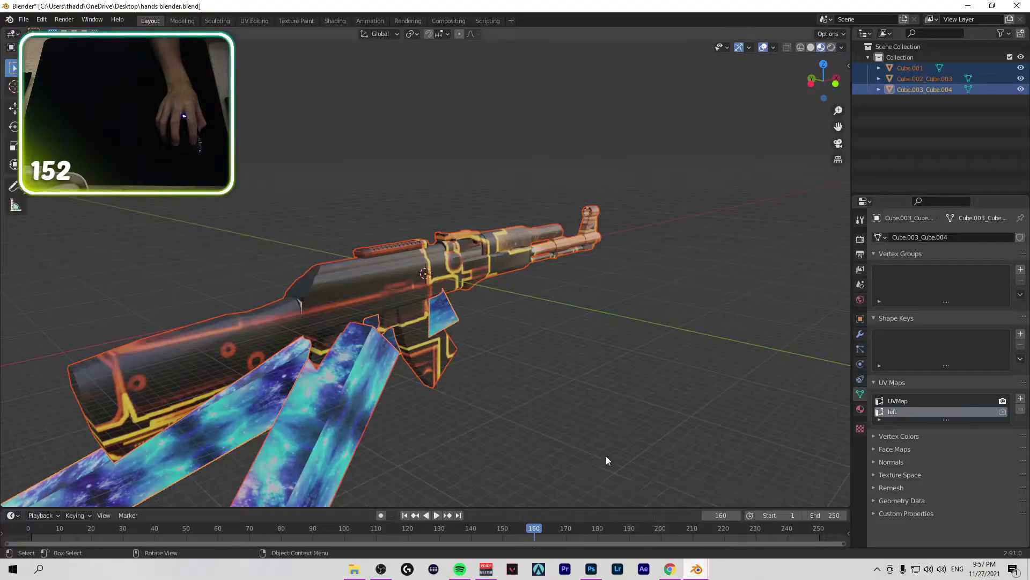
pyautogui.click(255, 21)
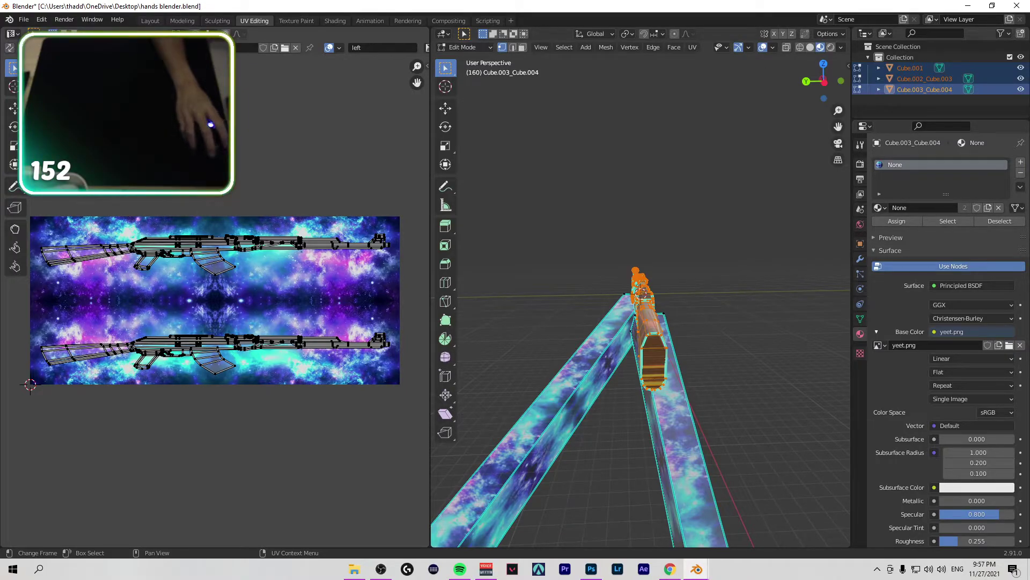
# Step: Replay the baking guide from its Smart UV Project dialog, pause it on the resulting UV layout and return to Blender
pyautogui.click(221, 47)
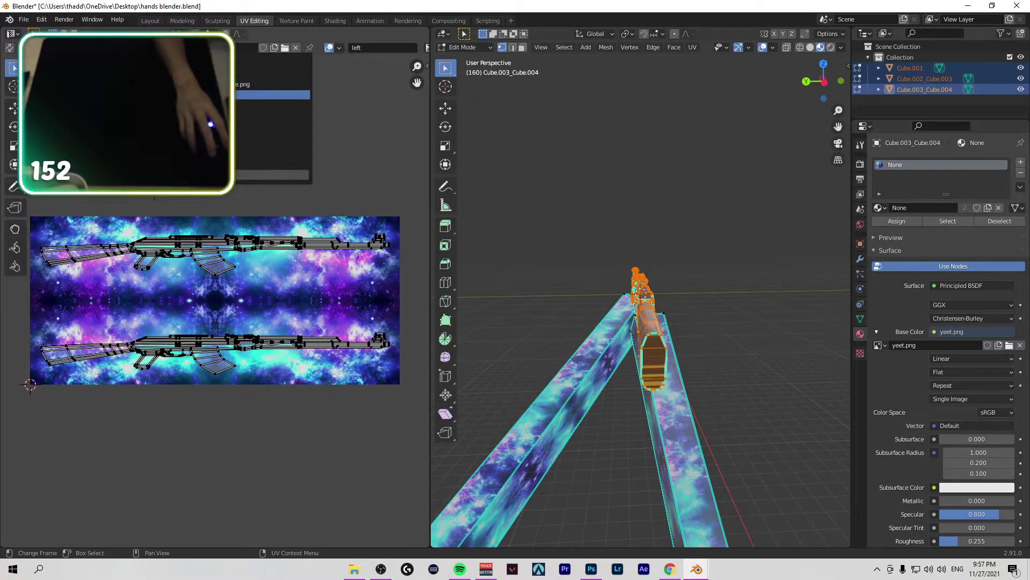
pyautogui.rightClick(160, 306)
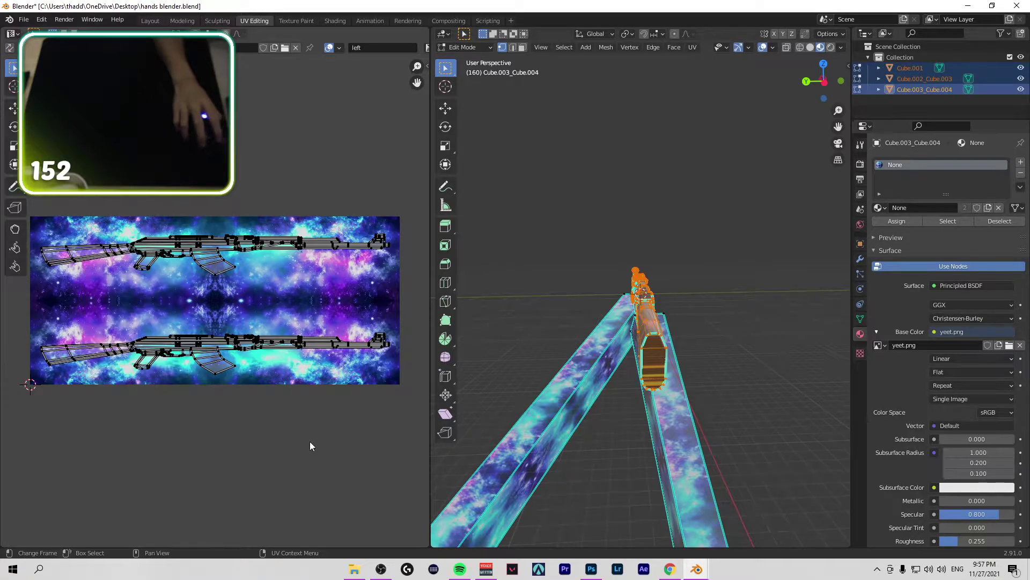
pyautogui.click(670, 568)
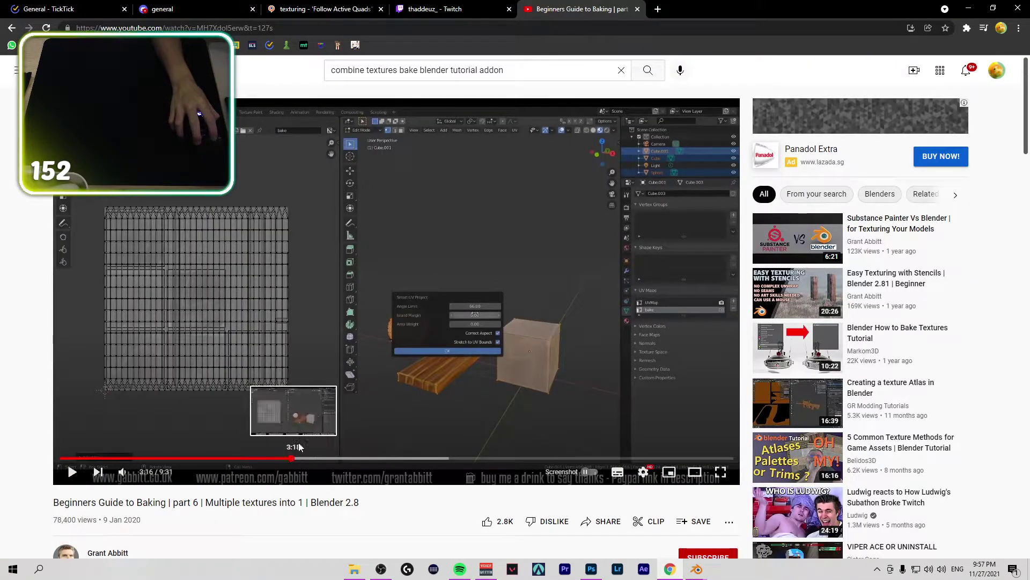
pyautogui.click(291, 458)
pyautogui.click(320, 393)
pyautogui.click(320, 389)
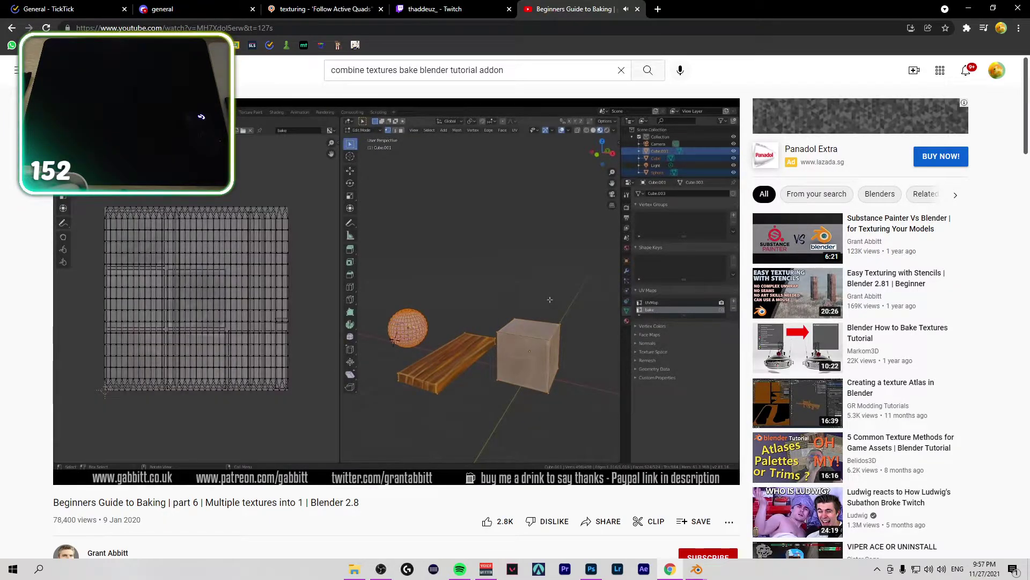
pyautogui.click(500, 370)
pyautogui.click(697, 569)
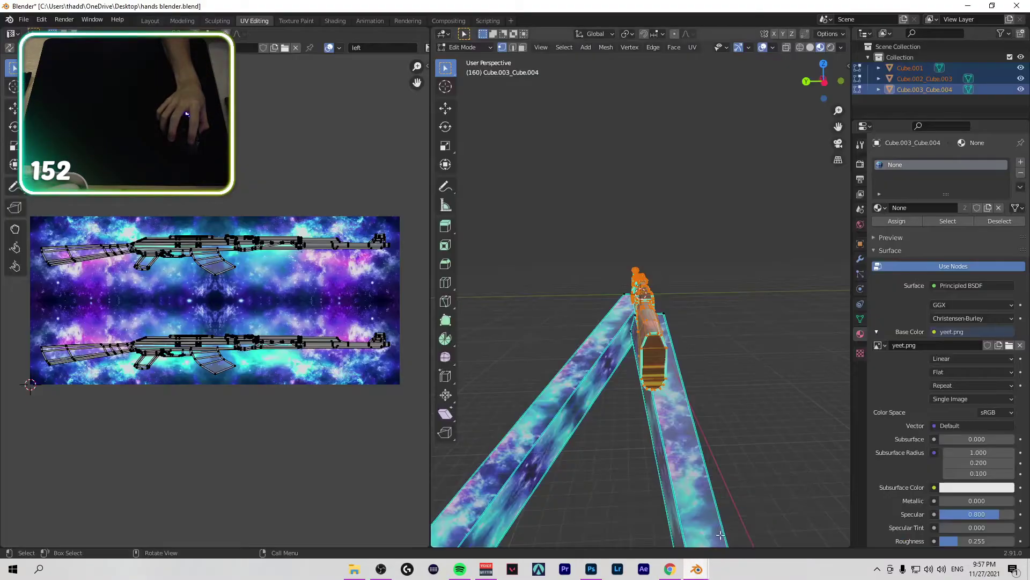
# Step: Compare the paused guide's UV layout and UV Maps list with the Blender UV editor
pyautogui.click(668, 567)
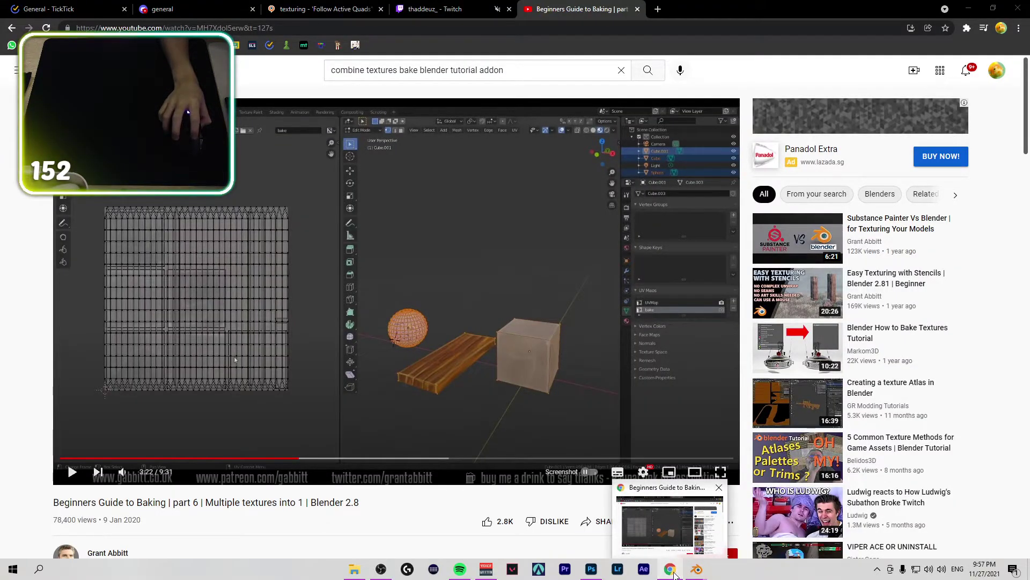
pyautogui.click(671, 570)
pyautogui.click(674, 572)
pyautogui.moveTo(692, 572)
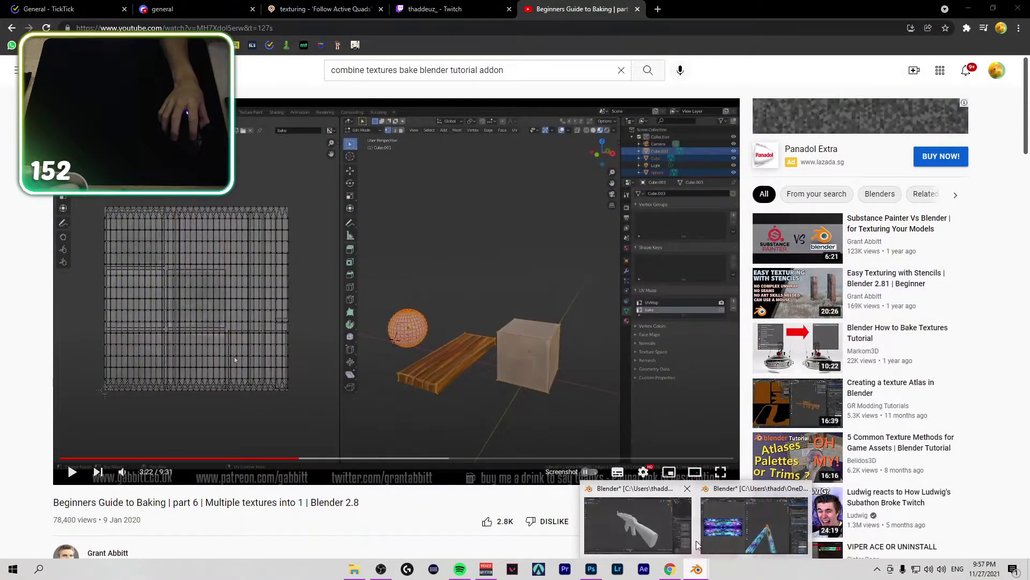
pyautogui.click(638, 520)
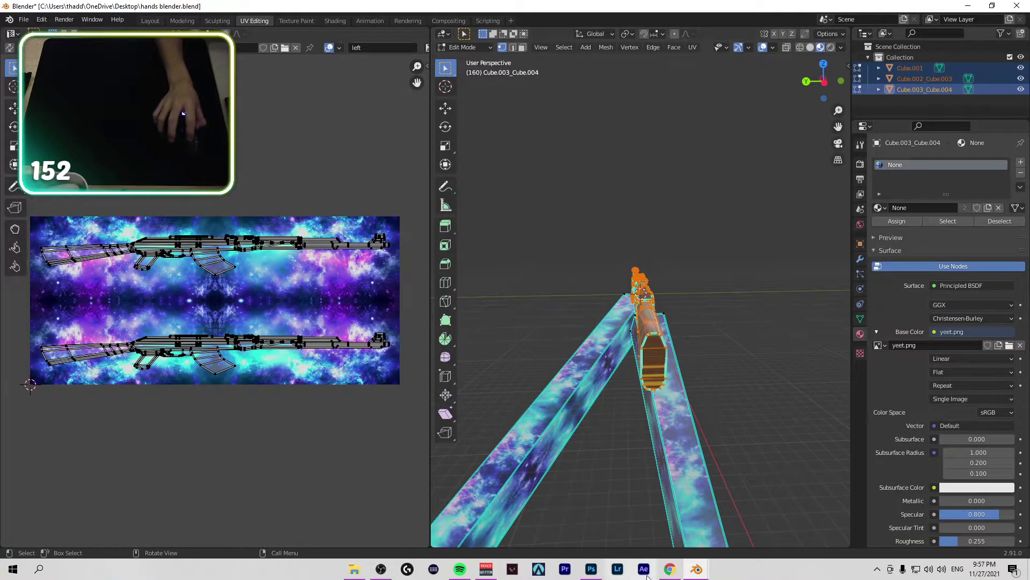
pyautogui.click(670, 568)
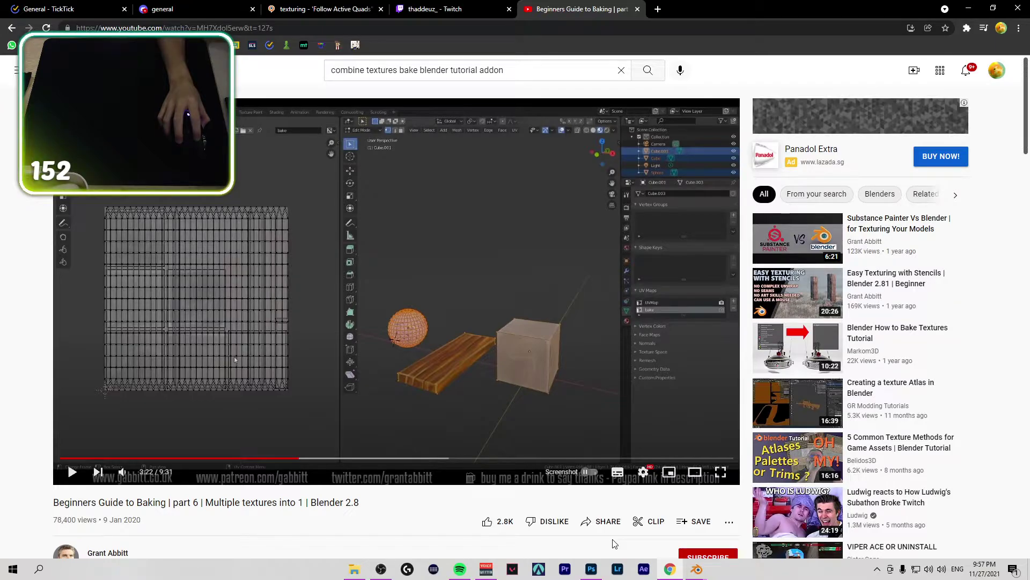
pyautogui.moveTo(697, 570)
pyautogui.click(639, 521)
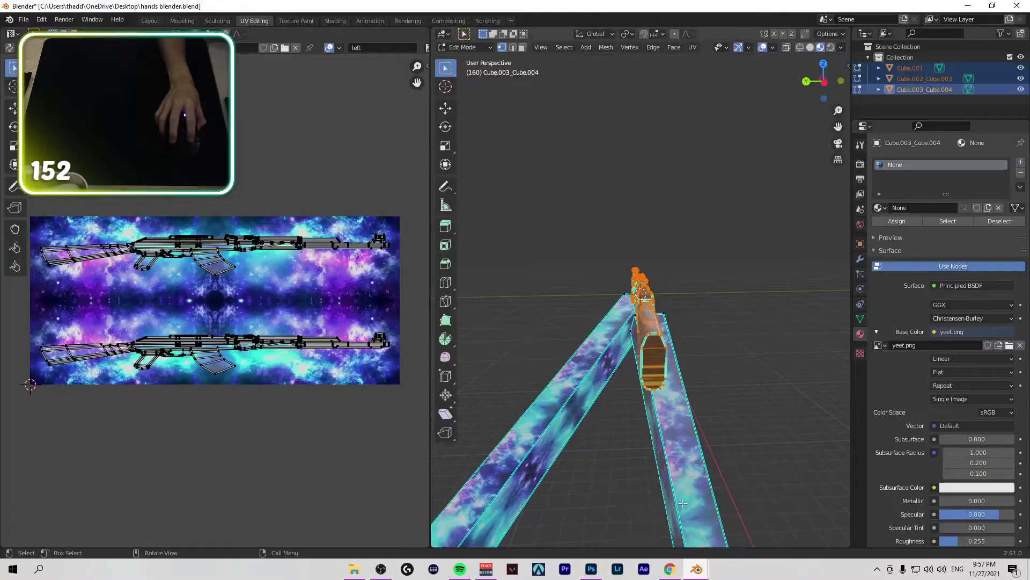
# Step: Check the UV editor's overlay options and try switching between the left and UVMap UV maps
pyautogui.click(340, 48)
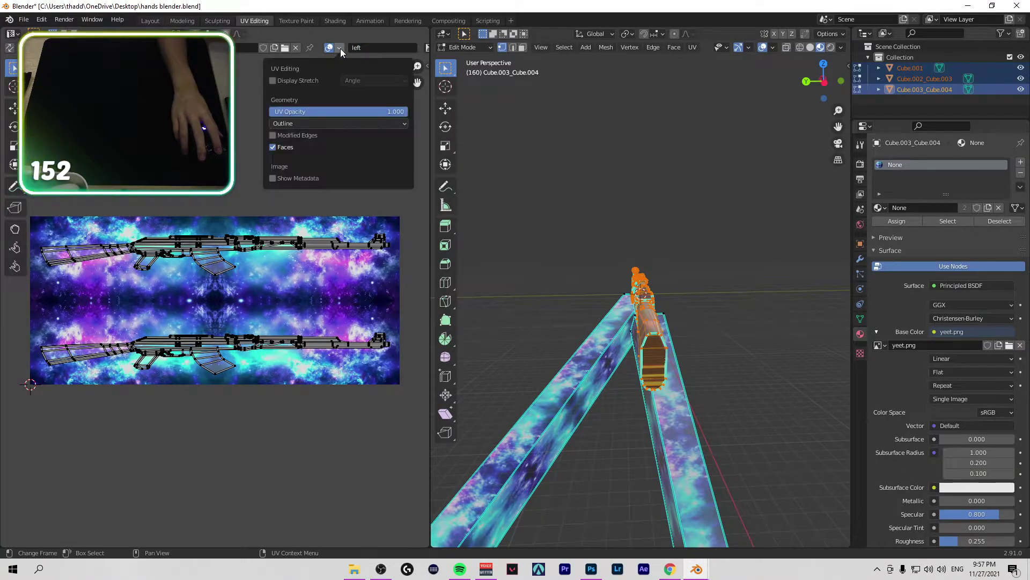
pyautogui.click(368, 48)
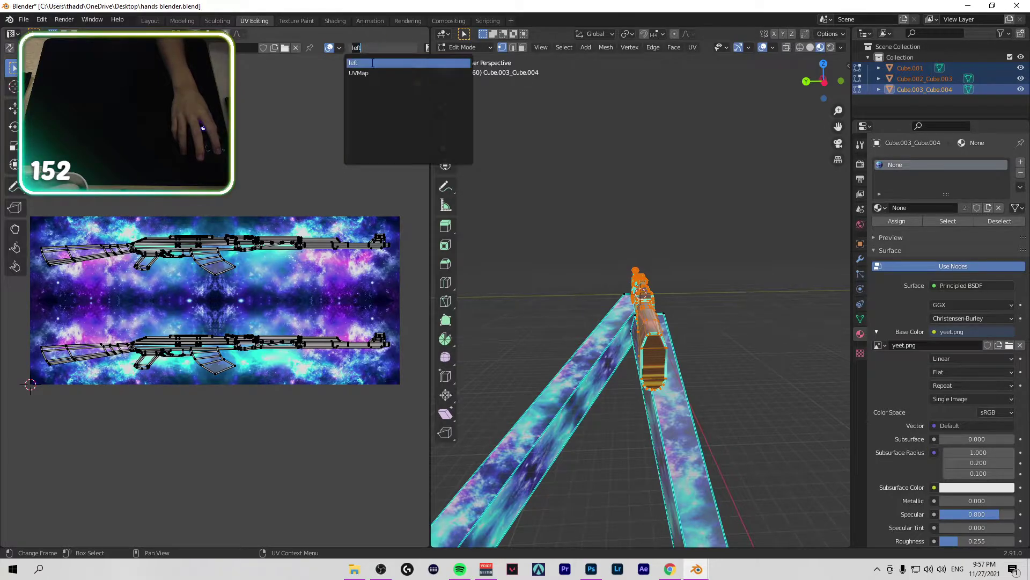
pyautogui.click(371, 75)
pyautogui.click(370, 49)
pyautogui.click(372, 64)
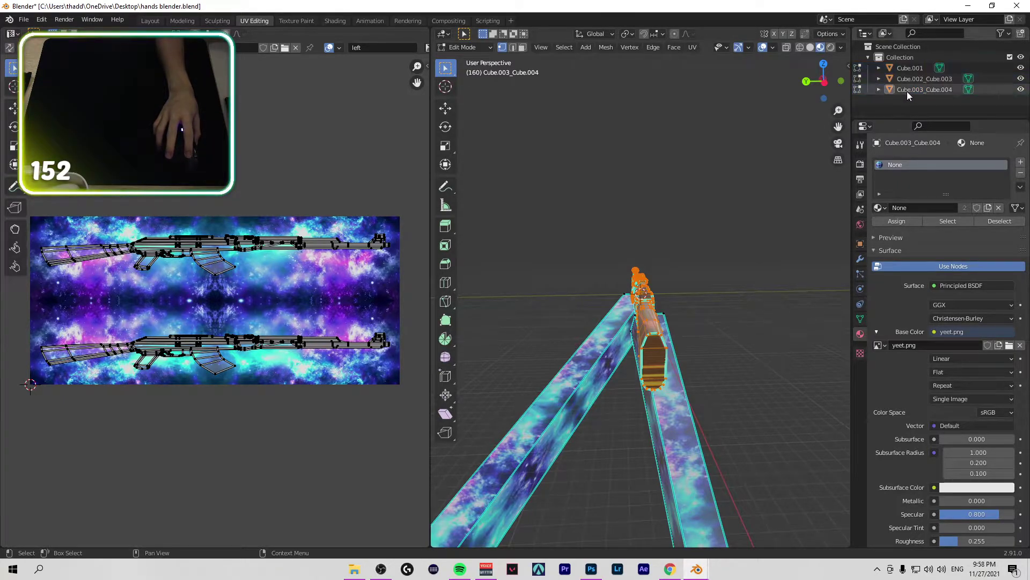
pyautogui.click(330, 48)
pyautogui.click(340, 49)
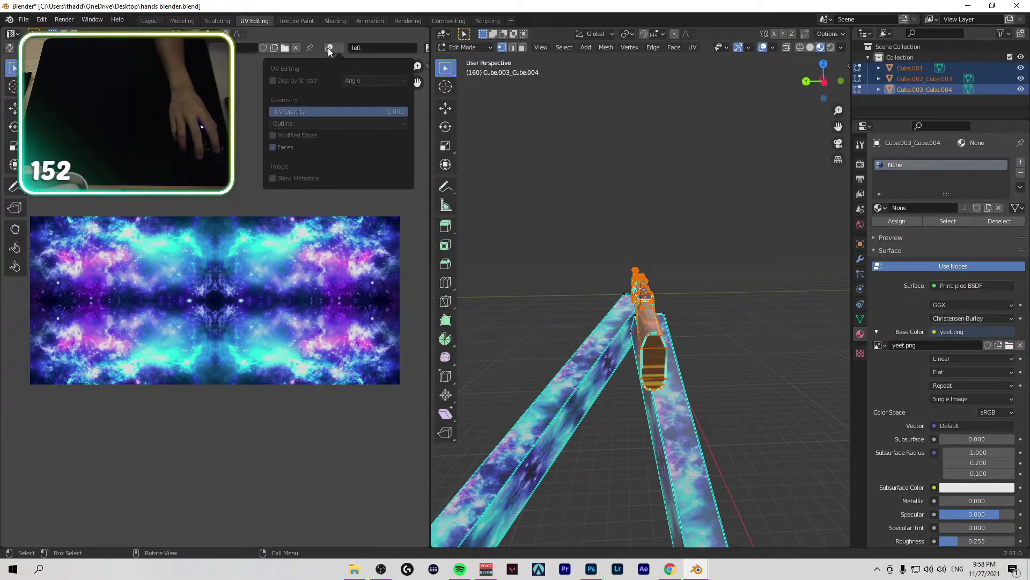
pyautogui.click(329, 48)
pyautogui.click(378, 49)
pyautogui.click(371, 68)
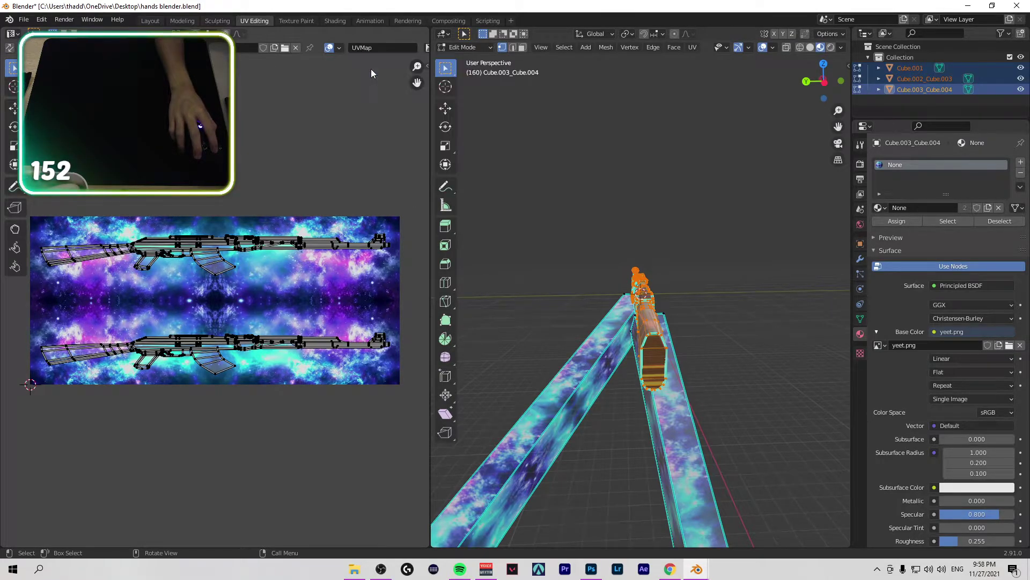
# Step: Widen the UV editor and set its active UV map to left
pyautogui.moveTo(431, 48); pyautogui.dragTo(498, 48)
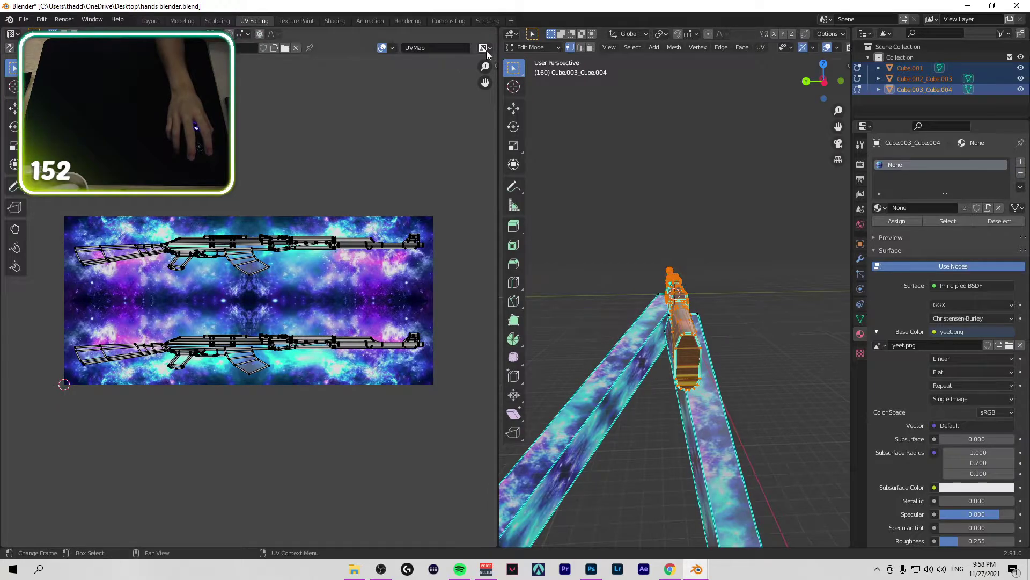
pyautogui.click(484, 48)
pyautogui.click(490, 61)
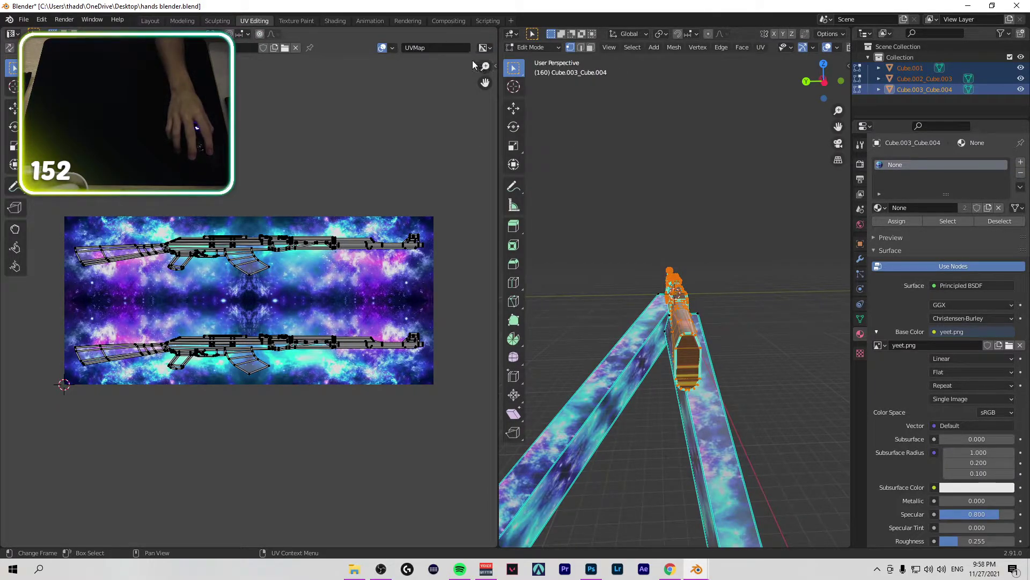
pyautogui.click(440, 48)
pyautogui.click(410, 63)
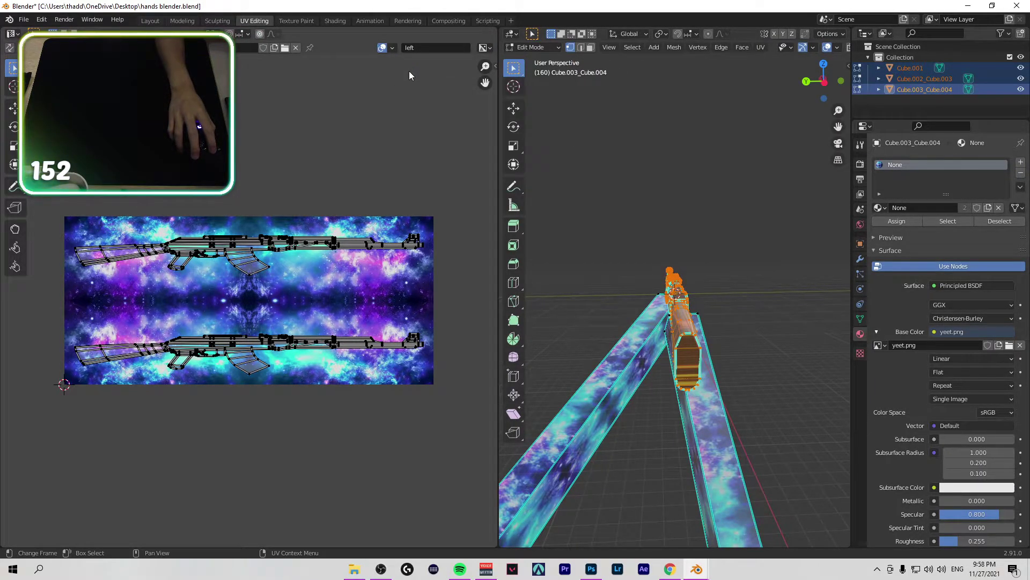
# Step: Try unwrapping the selected UVs on the left map, inspect the resulting islands and undo the unwrap
pyautogui.rightClick(385, 309)
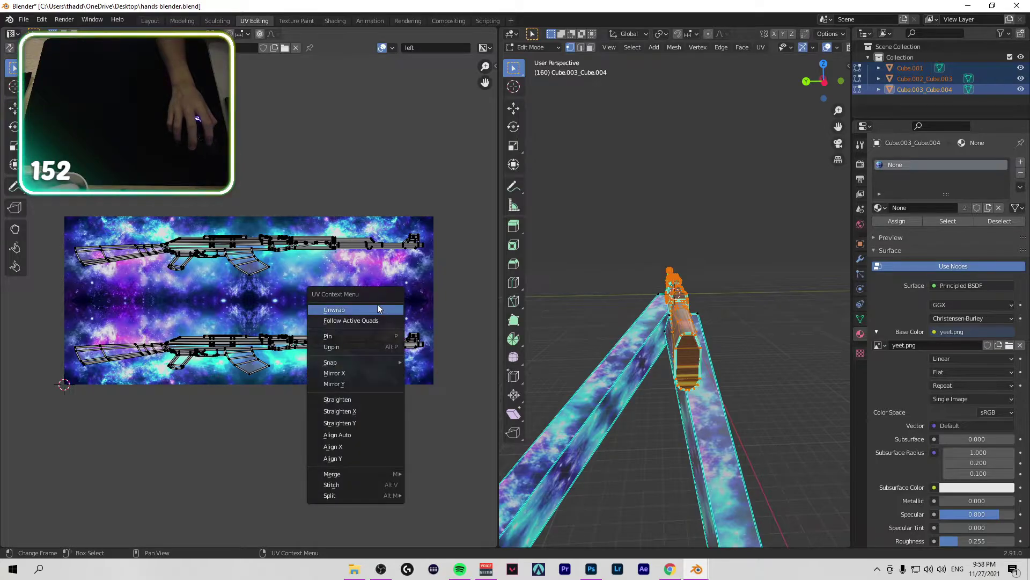
pyautogui.click(378, 309)
pyautogui.scroll(3, 343, 324)
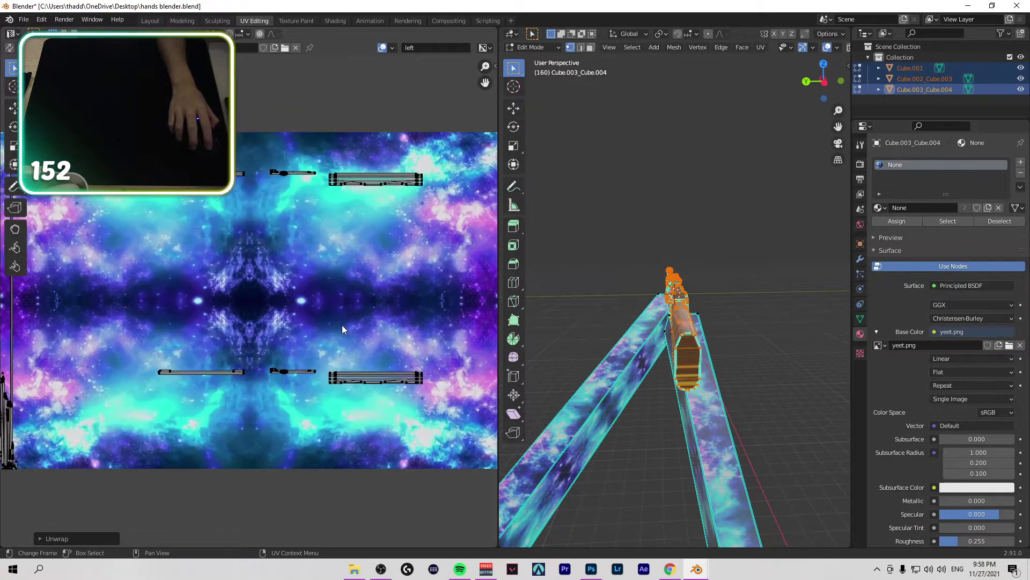
pyautogui.scroll(-2, 343, 327)
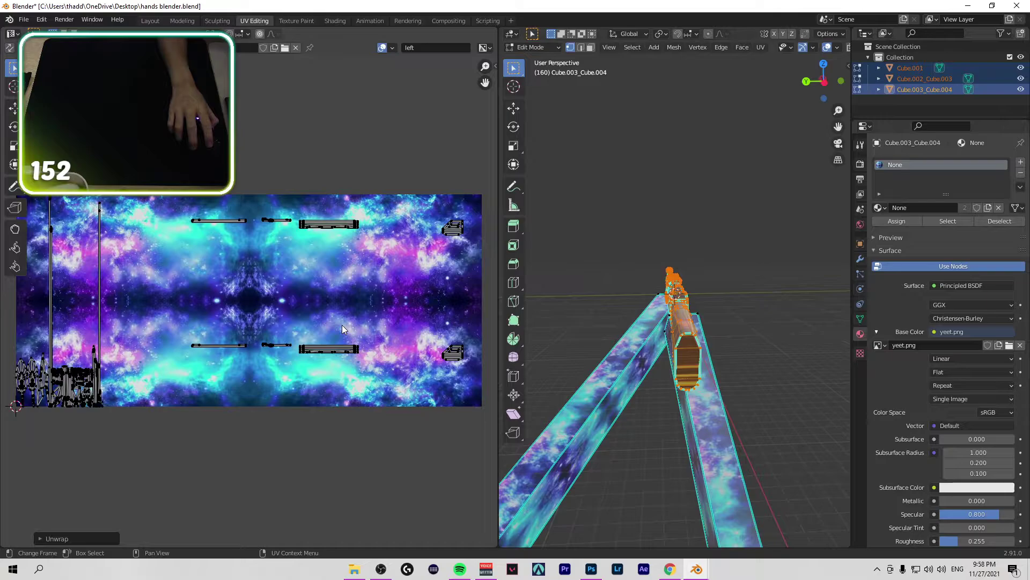
pyautogui.scroll(5, 308, 325)
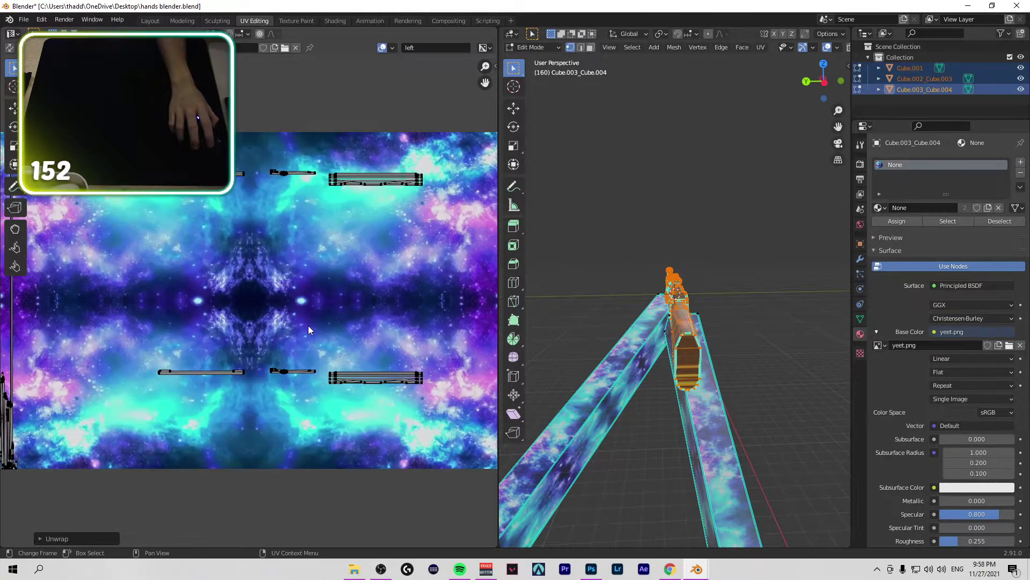
pyautogui.scroll(6, 308, 325)
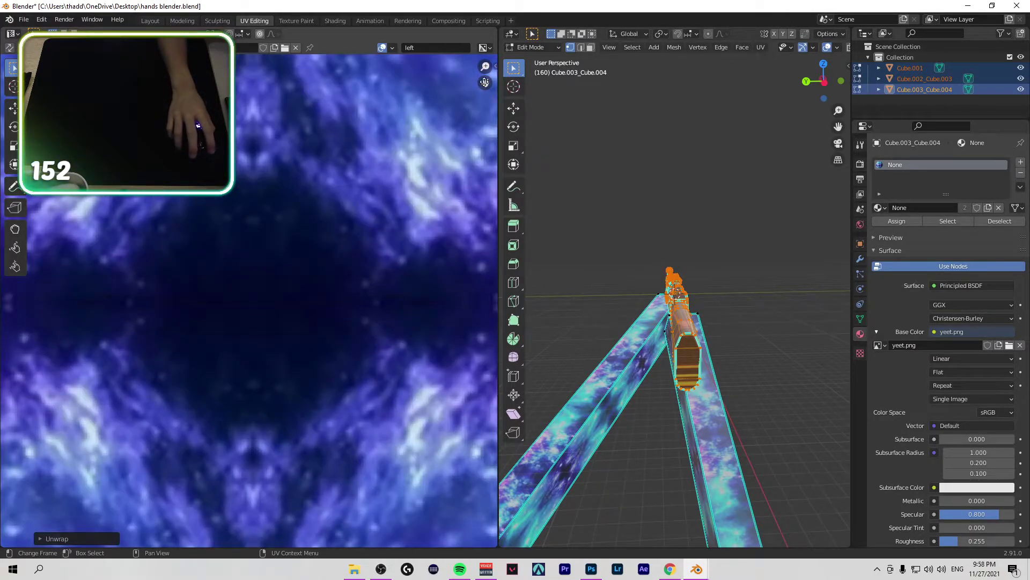
pyautogui.scroll(5, 308, 325)
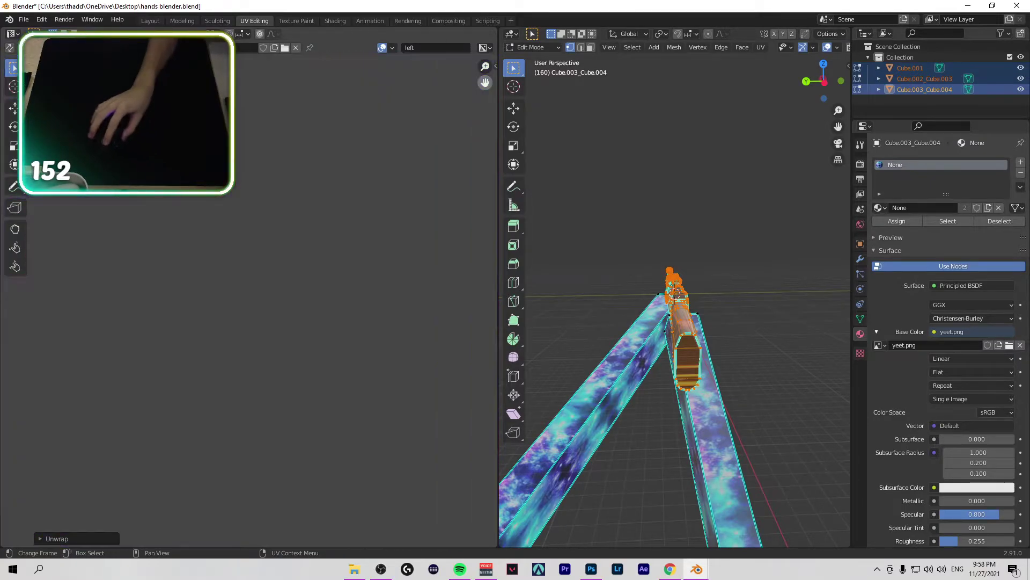
pyautogui.scroll(-5, 152, 243)
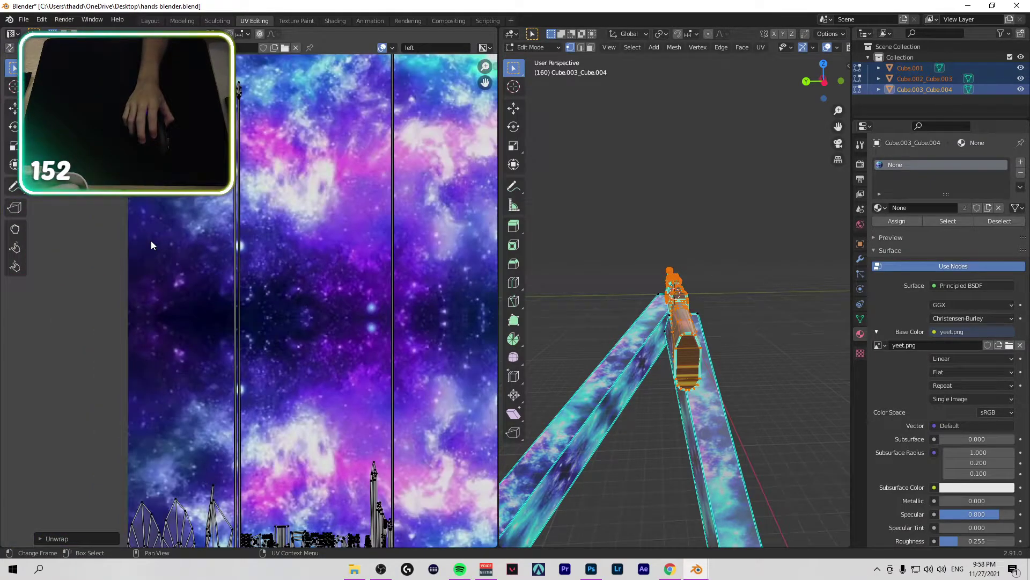
pyautogui.scroll(1, 220, 245)
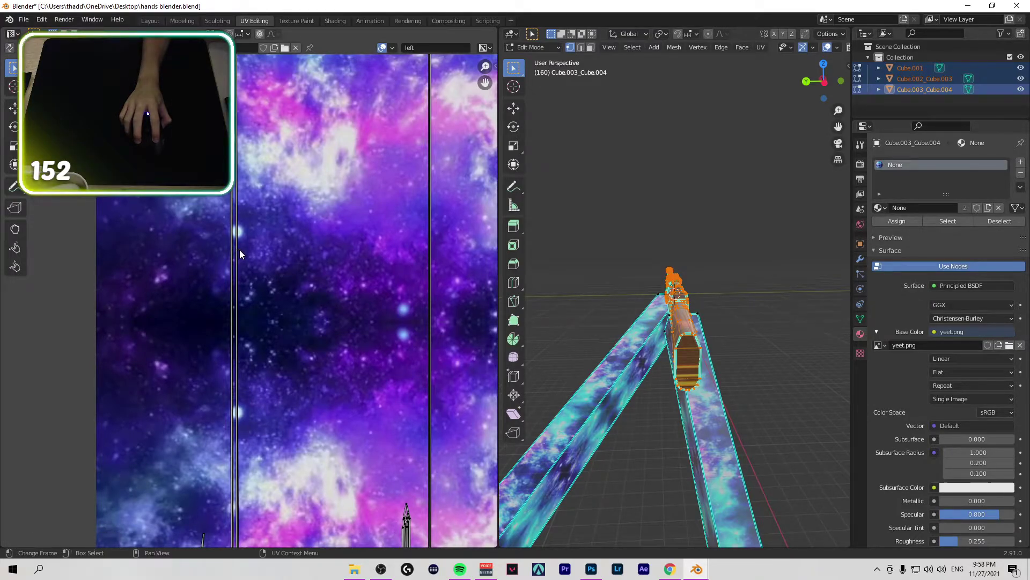
pyautogui.scroll(-6, 322, 295)
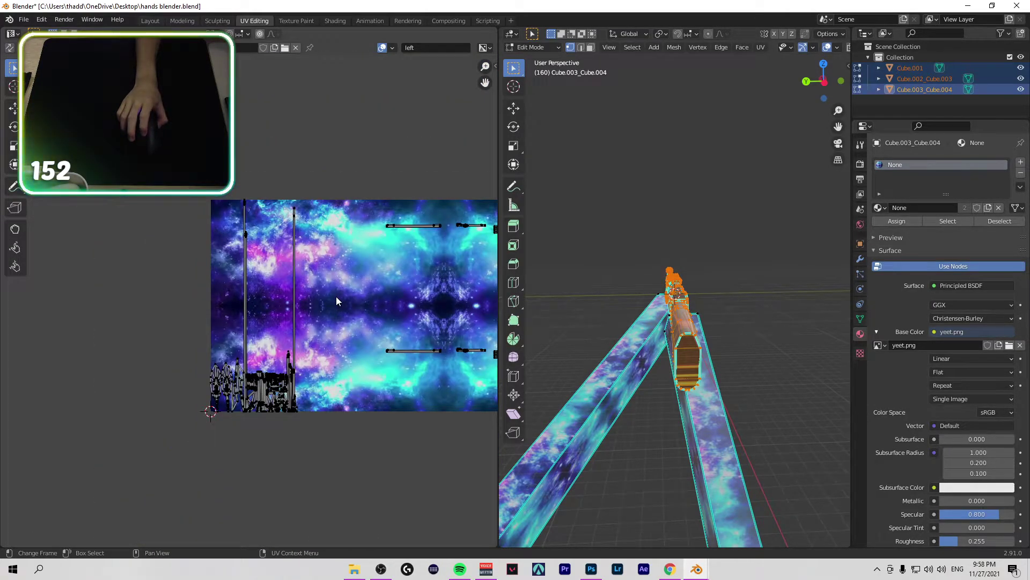
pyautogui.scroll(3, 370, 302)
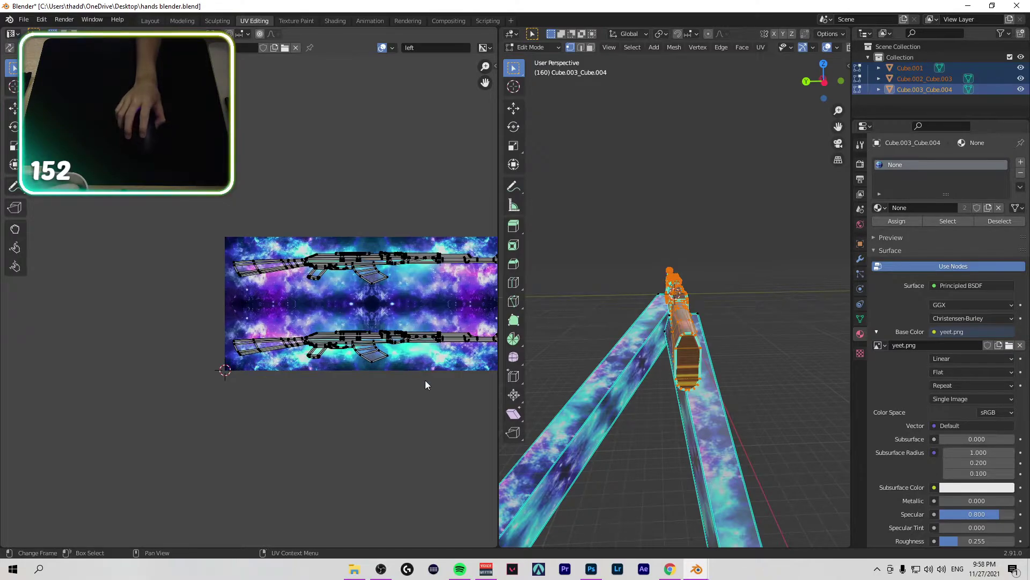
pyautogui.moveTo(361, 341); pyautogui.dragTo(163, 315, button='middle')
# Step: Watch the baking guide up to its separated UV islands, pause it and return to the Blender scene
pyautogui.hotkey('alt', 'Tab')
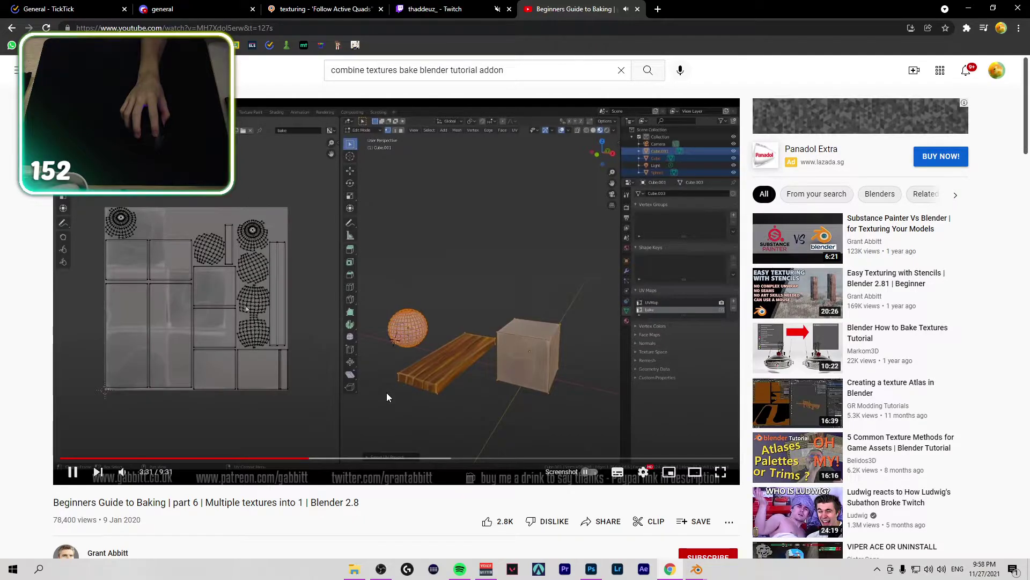
pyautogui.click(391, 371)
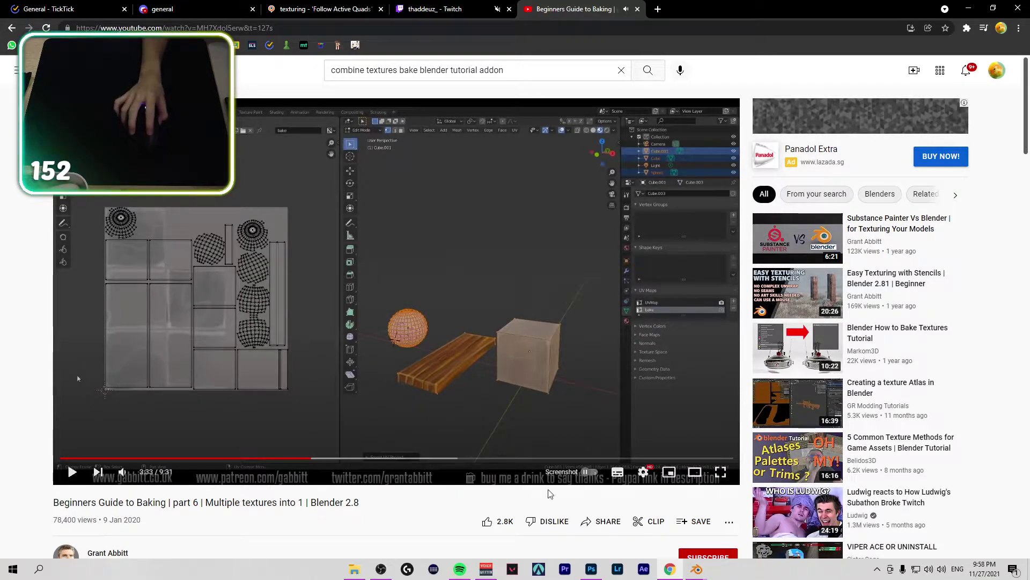
pyautogui.click(696, 570)
pyautogui.click(639, 529)
# Step: Unwrap the selected UVs on the left map and set the unwrap margin to 1.000
pyautogui.rightClick(297, 358)
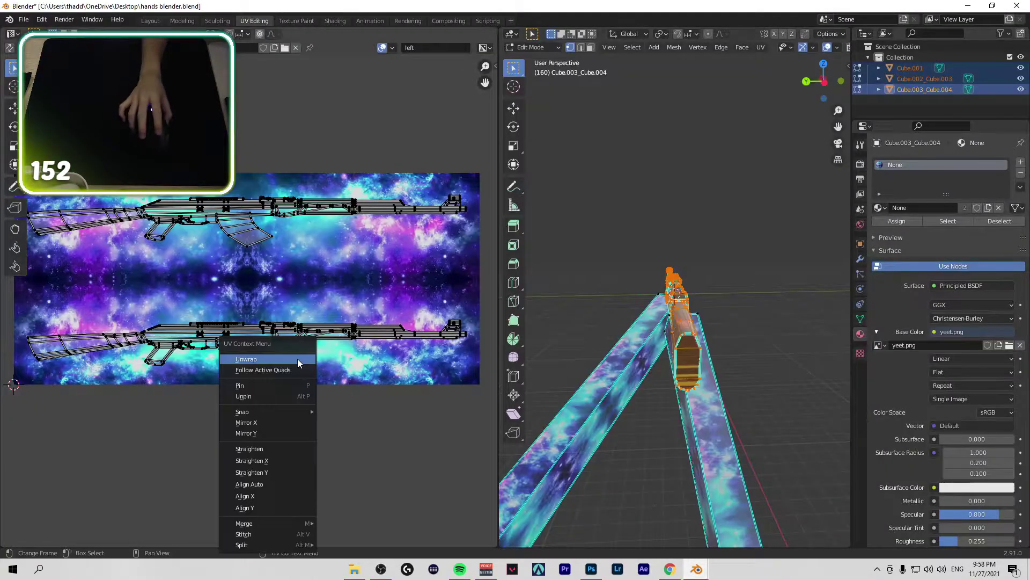
pyautogui.rightClick(246, 259)
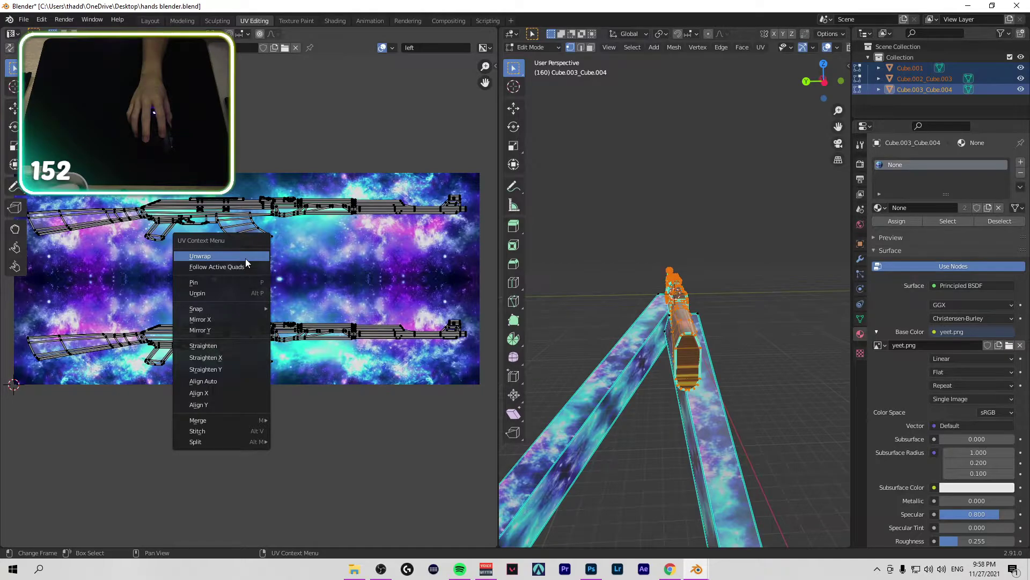
pyautogui.click(246, 259)
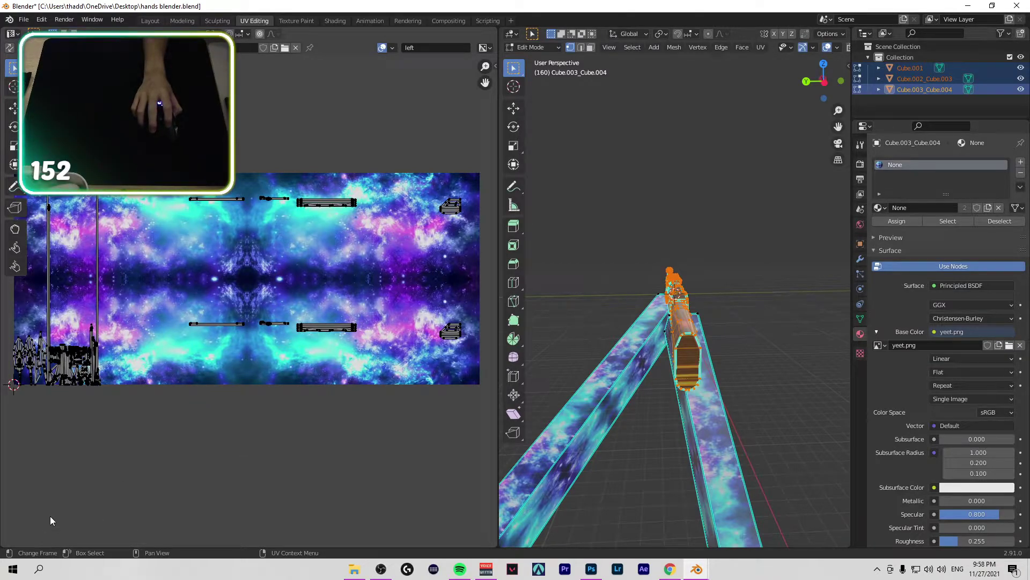
pyautogui.rightClick(145, 318)
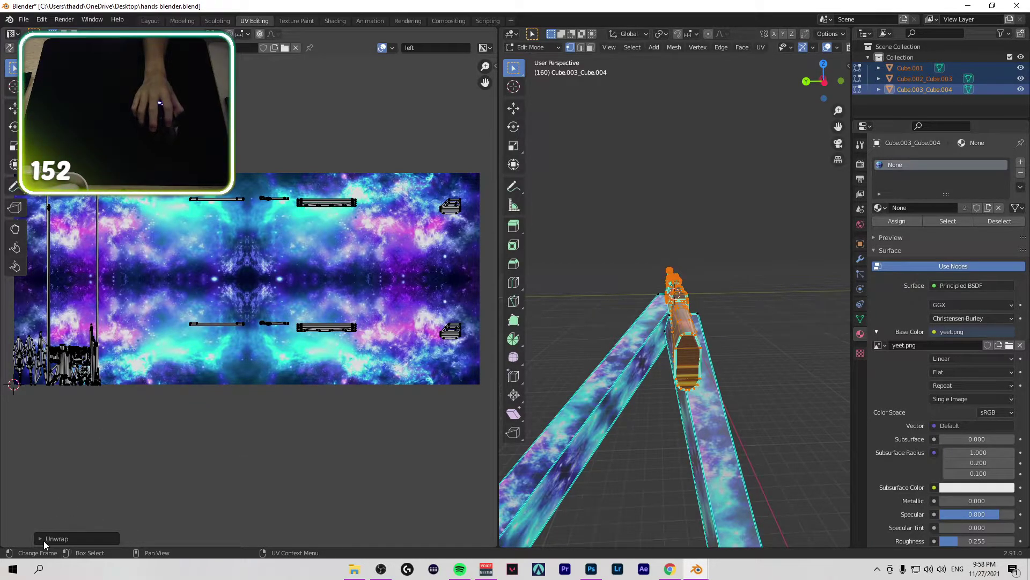
pyautogui.click(54, 539)
pyautogui.moveTo(107, 535); pyautogui.dragTo(179, 535)
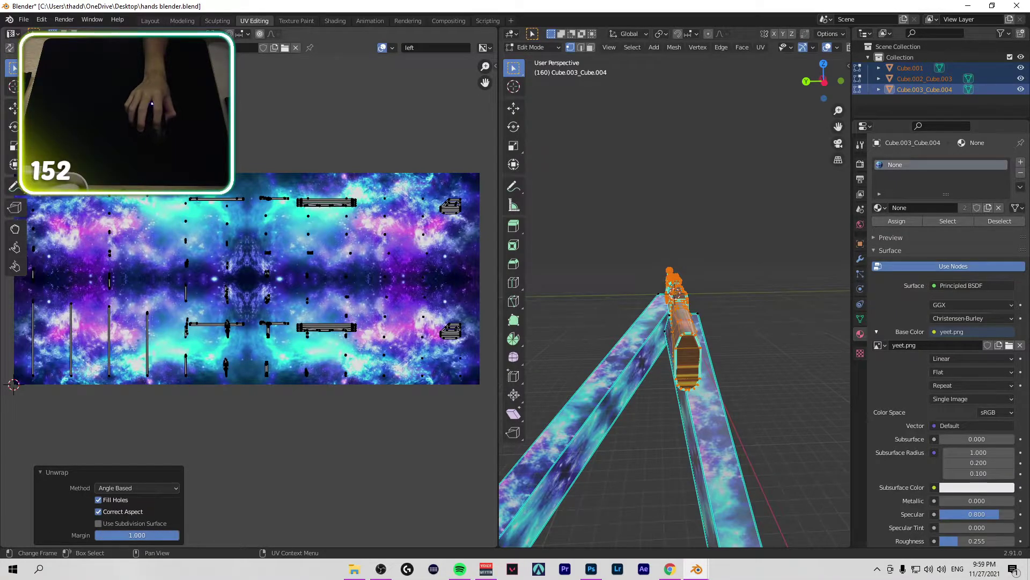
# Step: Inspect the unwrapped islands up close and set the unwrap margin to 0.189
pyautogui.scroll(4, 292, 317)
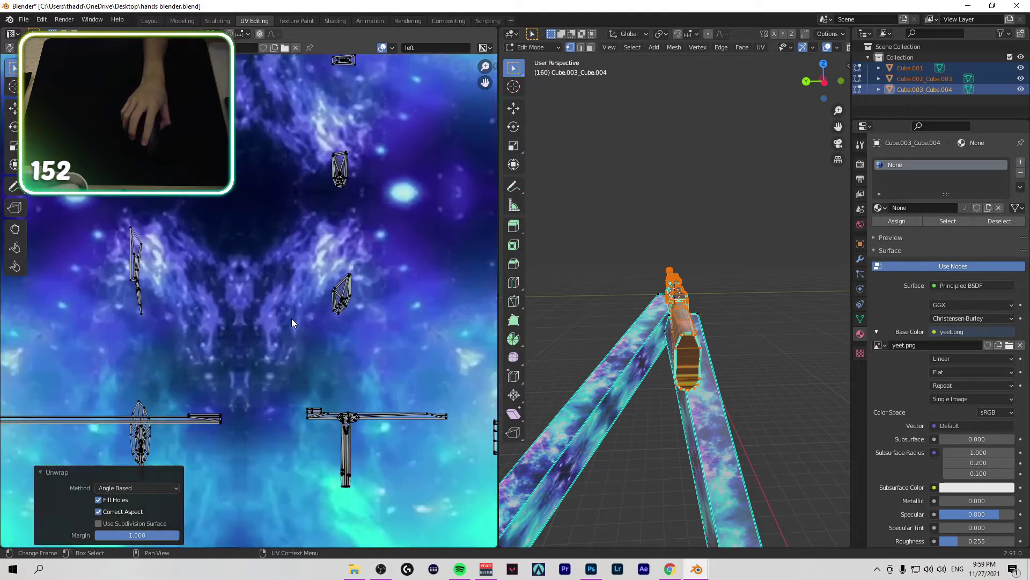
pyautogui.scroll(1, 294, 323)
pyautogui.scroll(-4, 295, 323)
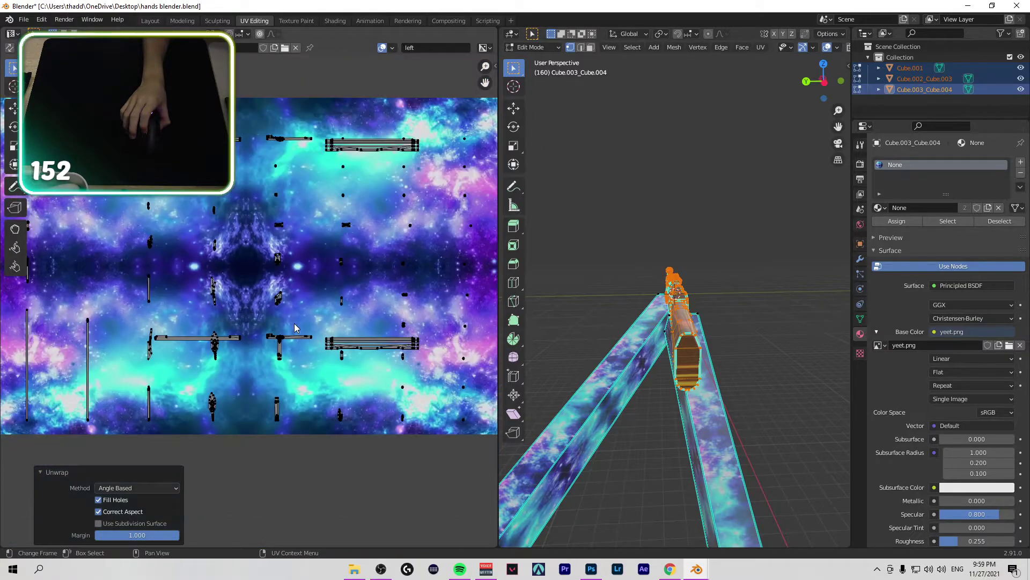
pyautogui.scroll(-2, 108, 348)
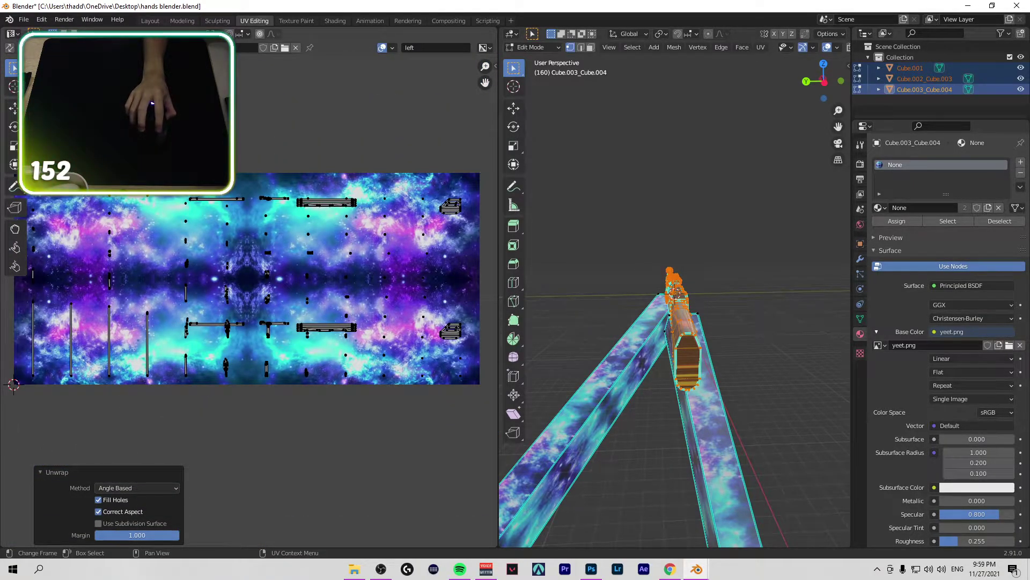
pyautogui.moveTo(137, 535); pyautogui.dragTo(110, 535)
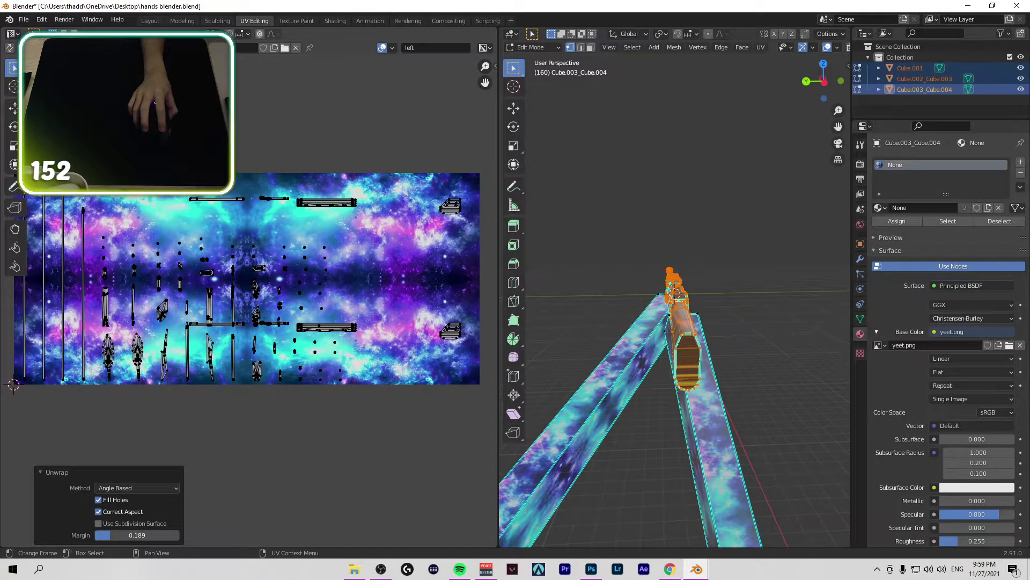
# Step: Box-select groups of unwrapped islands and view the rifle from its side to check which geometry they belong to
pyautogui.scroll(-2, 80, 226)
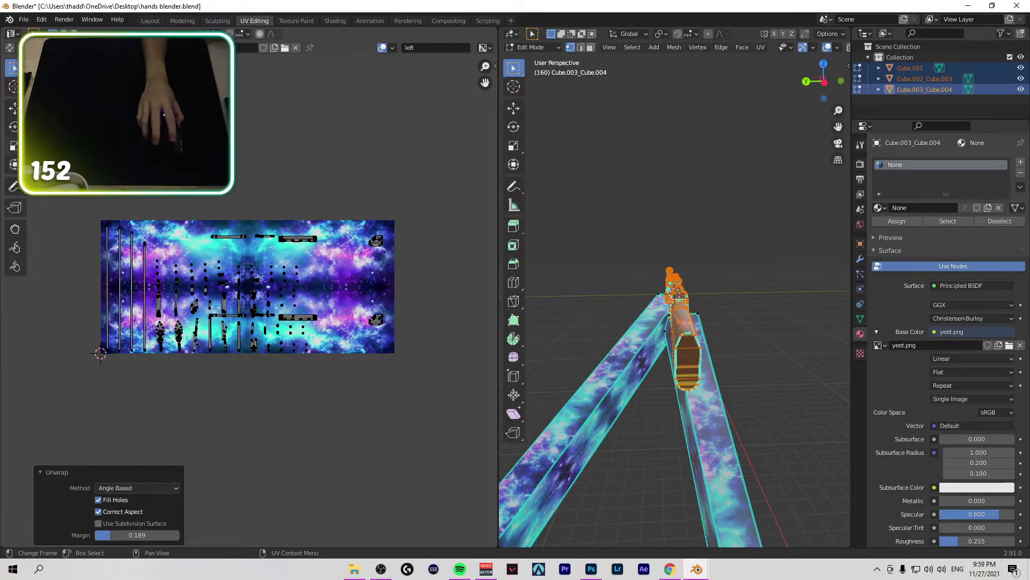
pyautogui.moveTo(69, 197); pyautogui.dragTo(150, 391)
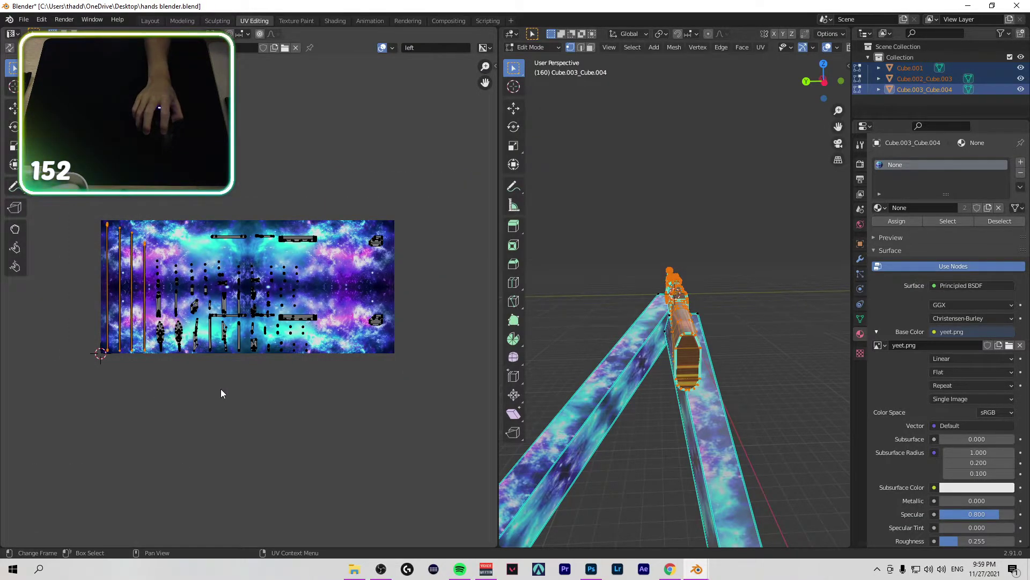
pyautogui.scroll(-2, 824, 392)
pyautogui.moveTo(822, 86); pyautogui.dragTo(576, 114)
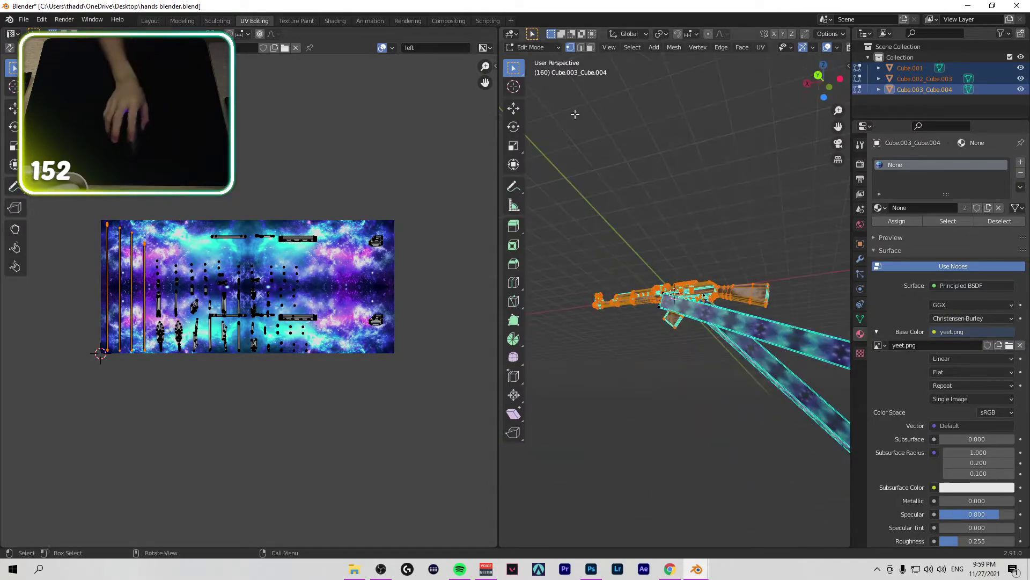
pyautogui.moveTo(397, 164); pyautogui.dragTo(270, 348)
pyautogui.click(329, 209)
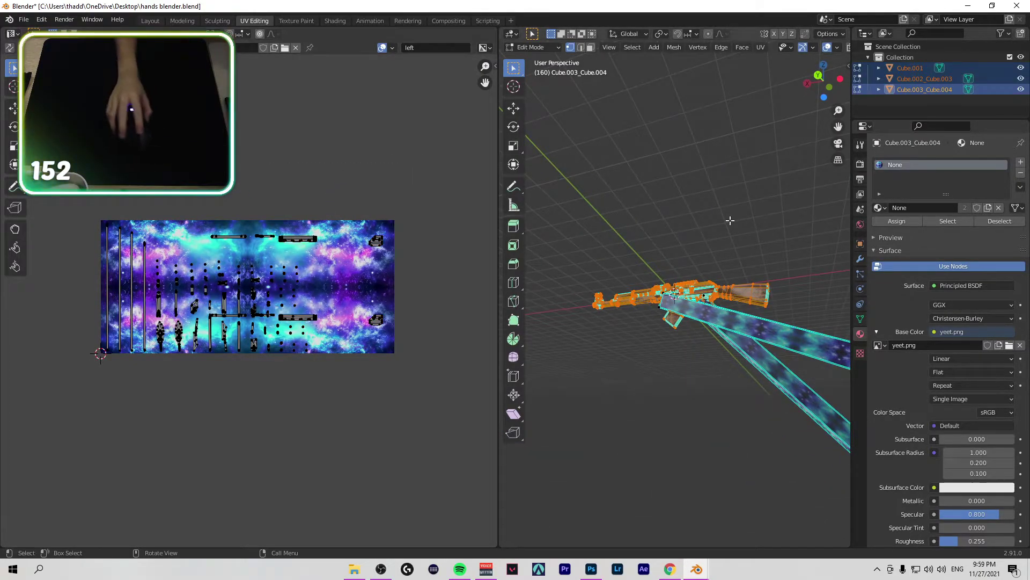
pyautogui.click(730, 220)
pyautogui.moveTo(86, 205); pyautogui.dragTo(132, 387)
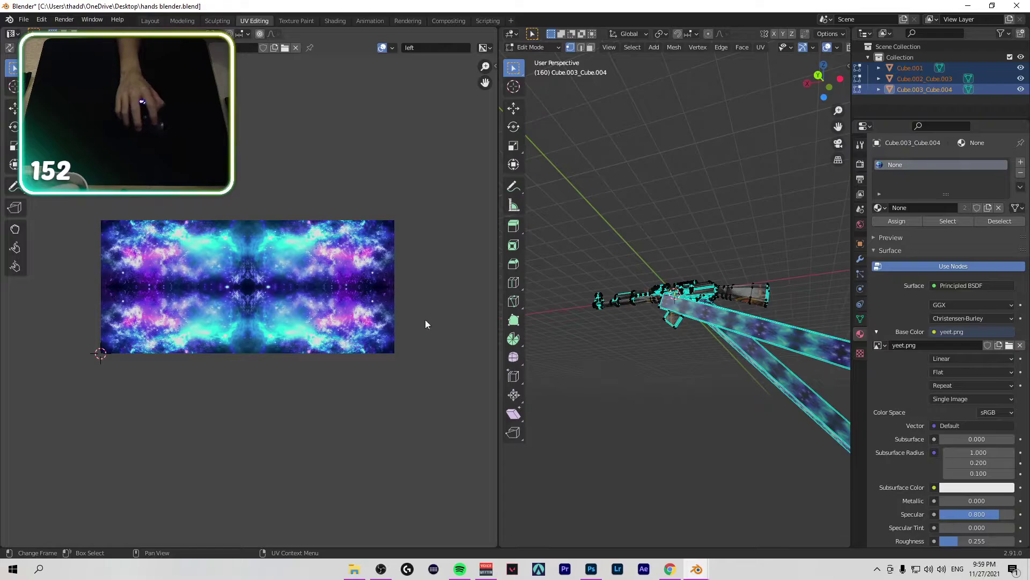
pyautogui.press('a')
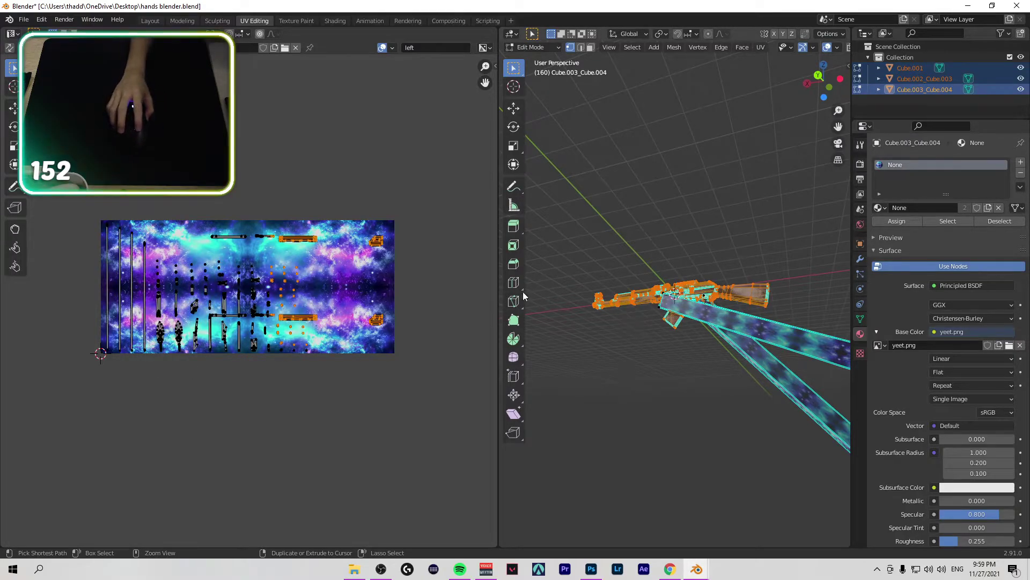
# Step: Undo the island selections and the unwrap on the left UV map
pyautogui.click(404, 314)
pyautogui.hotkey('ctrl', 'z')
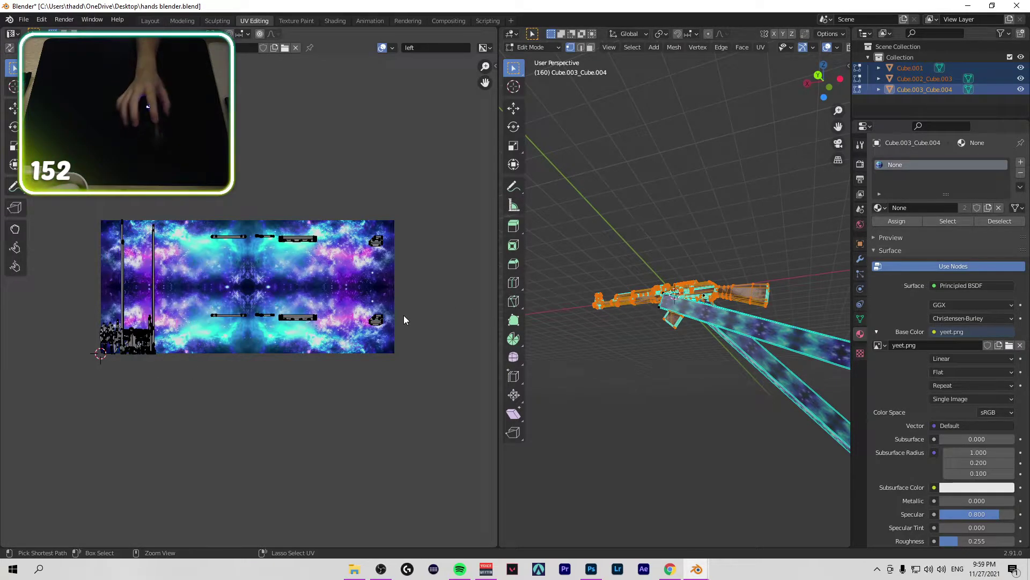
pyautogui.hotkey('ctrl', 'z')
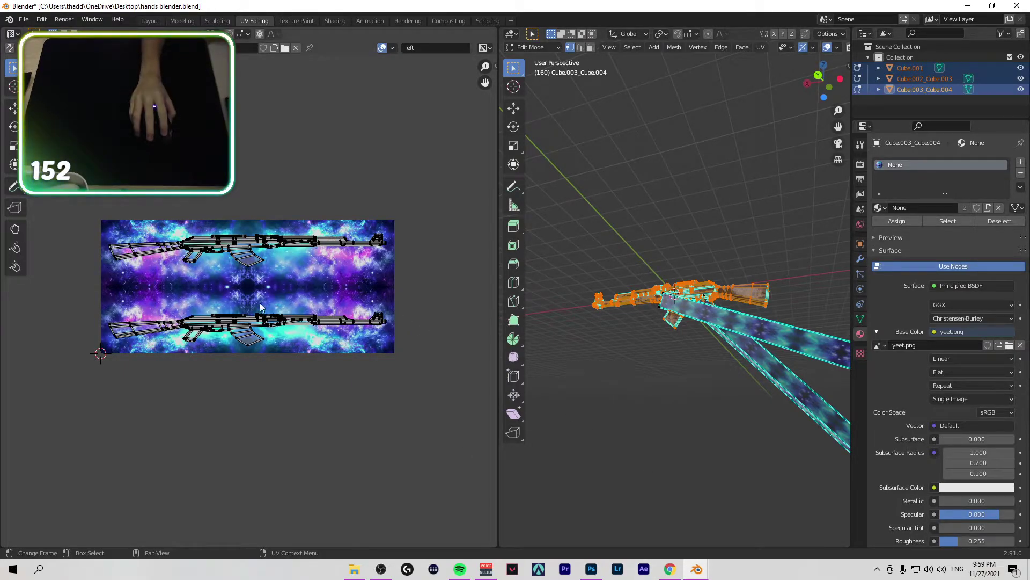
# Step: Switch to the browser, watch the baking guide up to 3:44, pause it and return to the Blender scene
pyautogui.rightClick(314, 278)
pyautogui.click(675, 573)
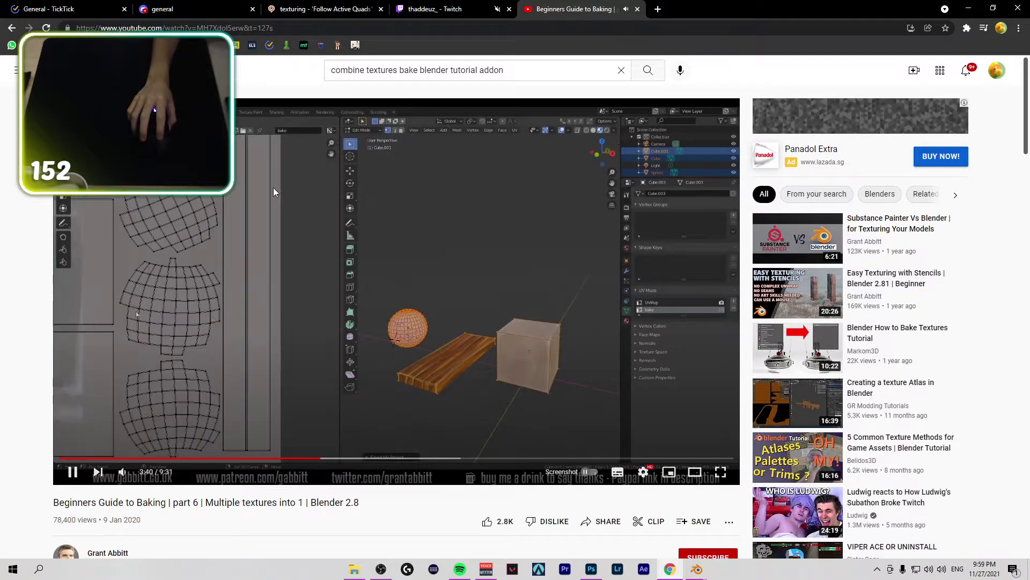
pyautogui.click(299, 223)
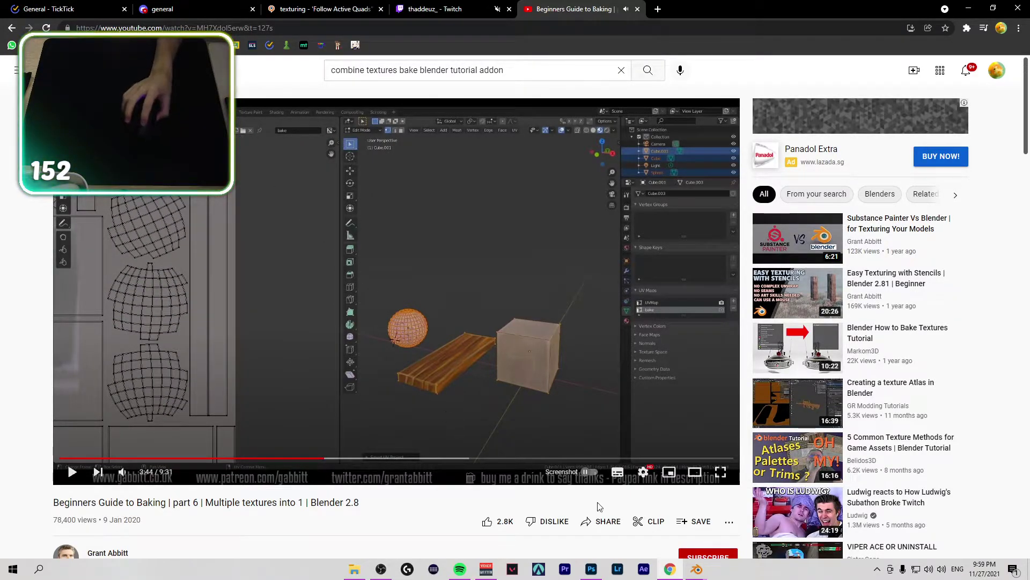
pyautogui.click(639, 518)
pyautogui.rightClick(651, 299)
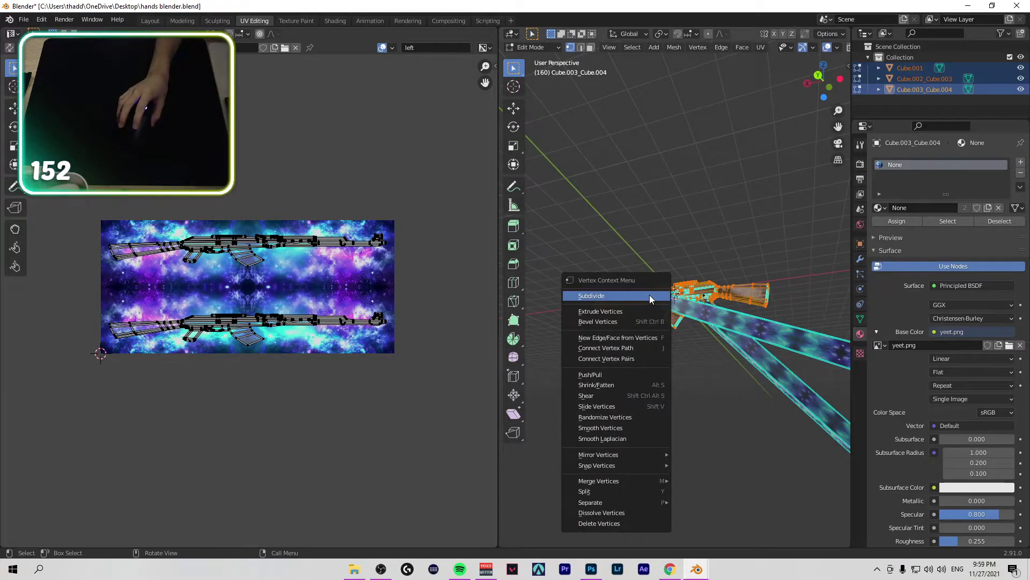
# Step: Reopen the baking guide in the browser and replay the parts at 3:26 and 2:57 on the bake UV map and its unwrapping
pyautogui.click(669, 569)
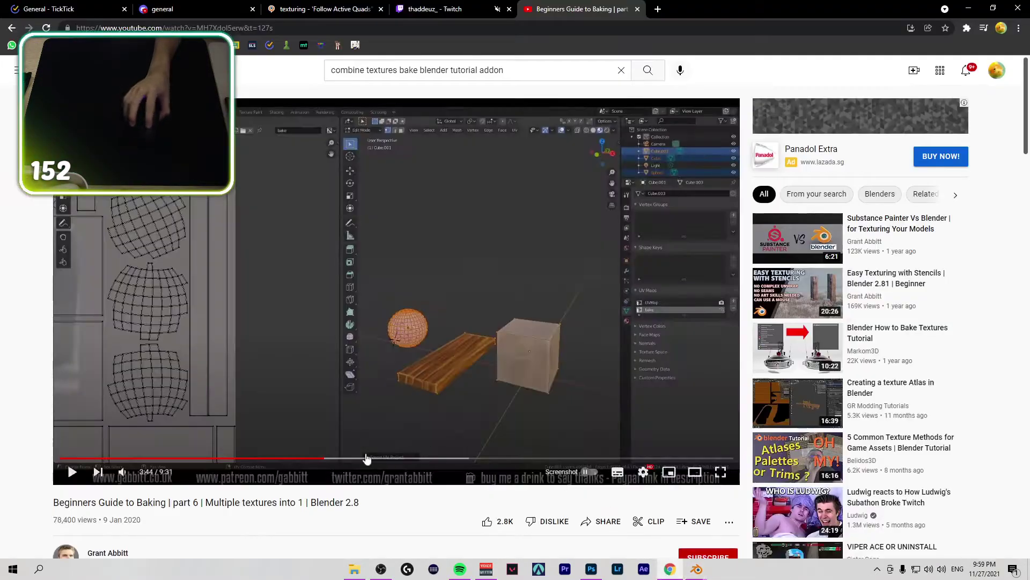
pyautogui.click(303, 460)
pyautogui.click(319, 405)
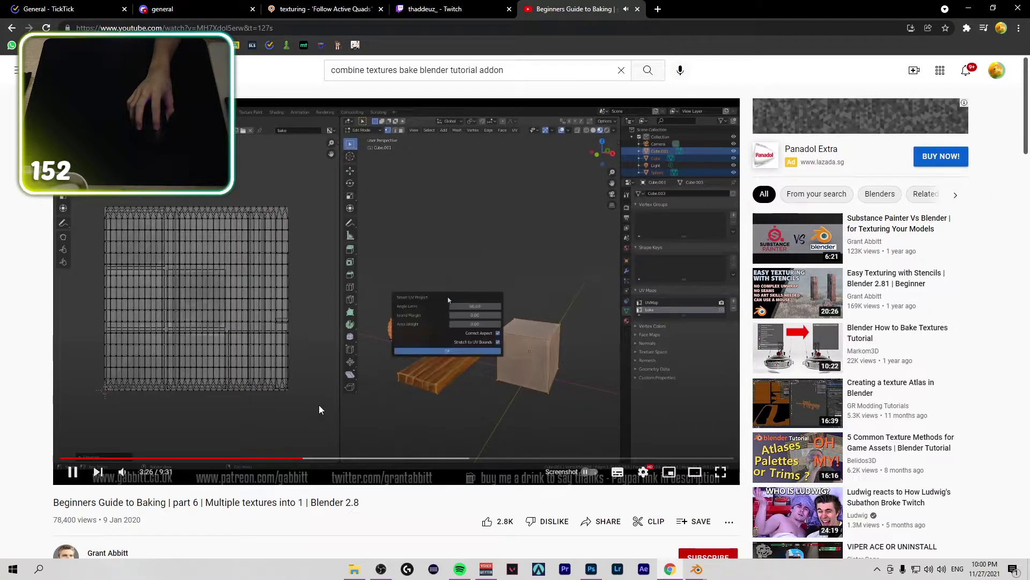
pyautogui.click(267, 453)
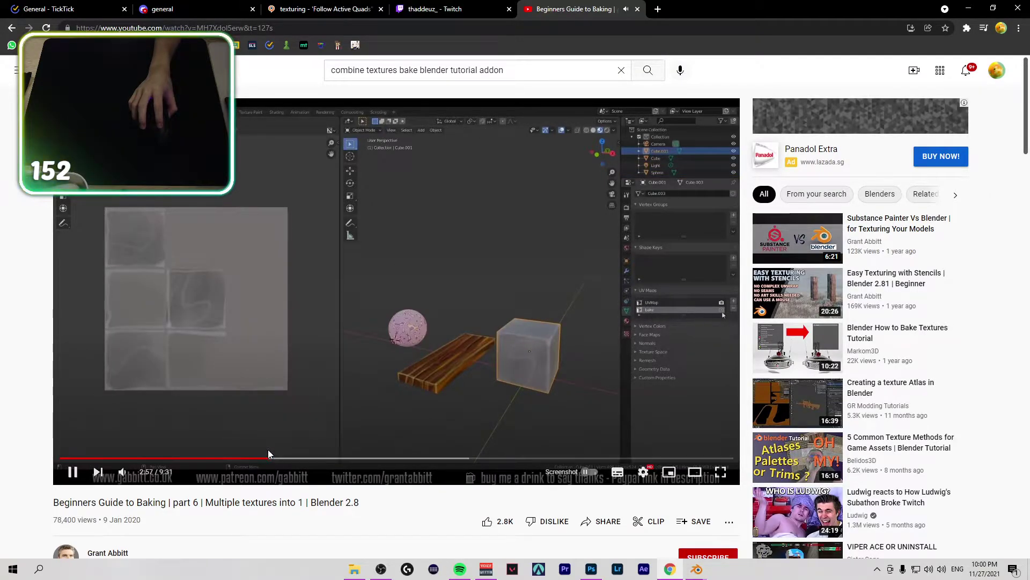
pyautogui.click(301, 418)
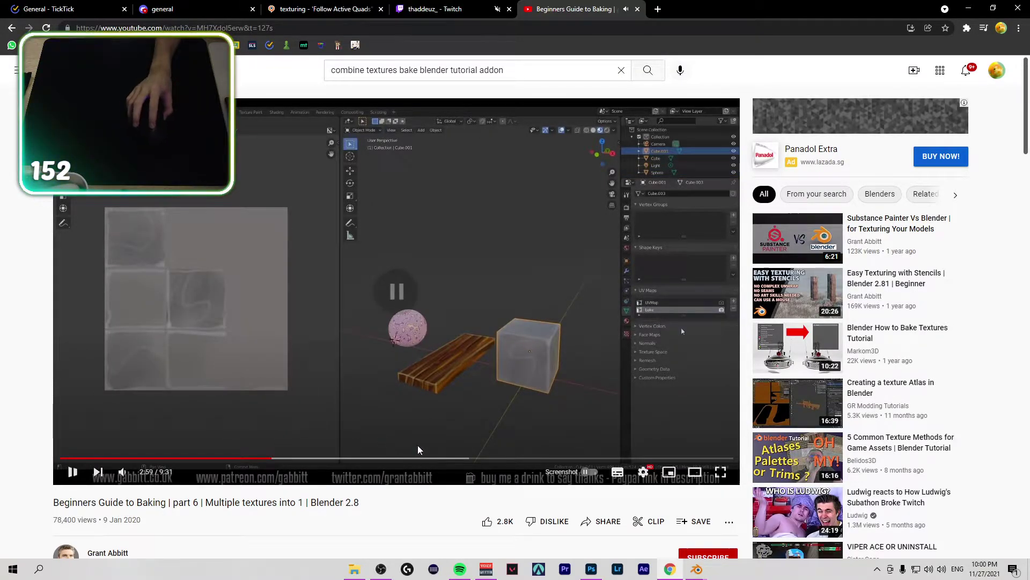
pyautogui.moveTo(697, 568)
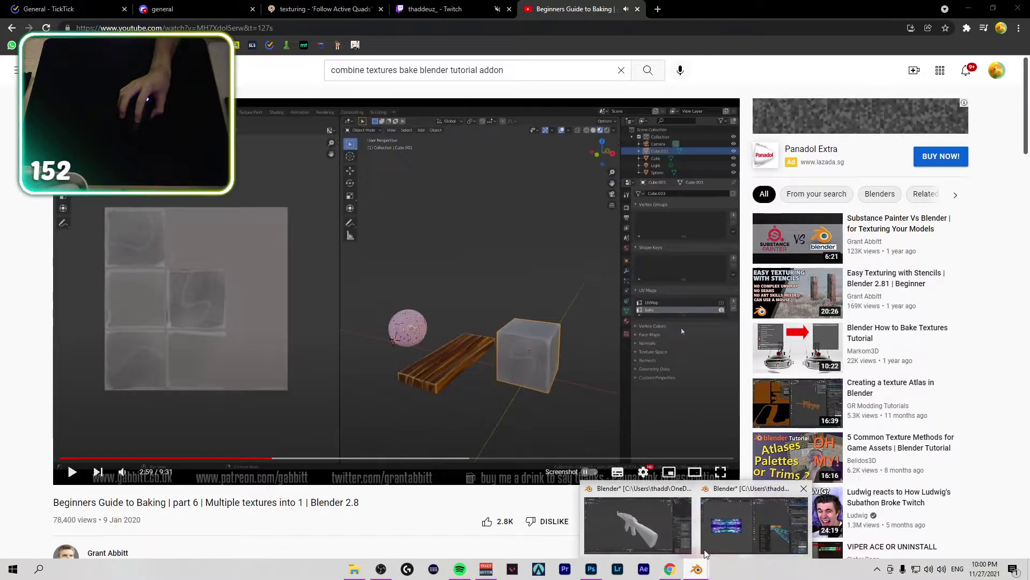
# Step: Rewind the baking guide to 2:44 and 2:33 to review adding a second UV map per object, pause it and return to Blender
pyautogui.click(252, 458)
pyautogui.click(275, 417)
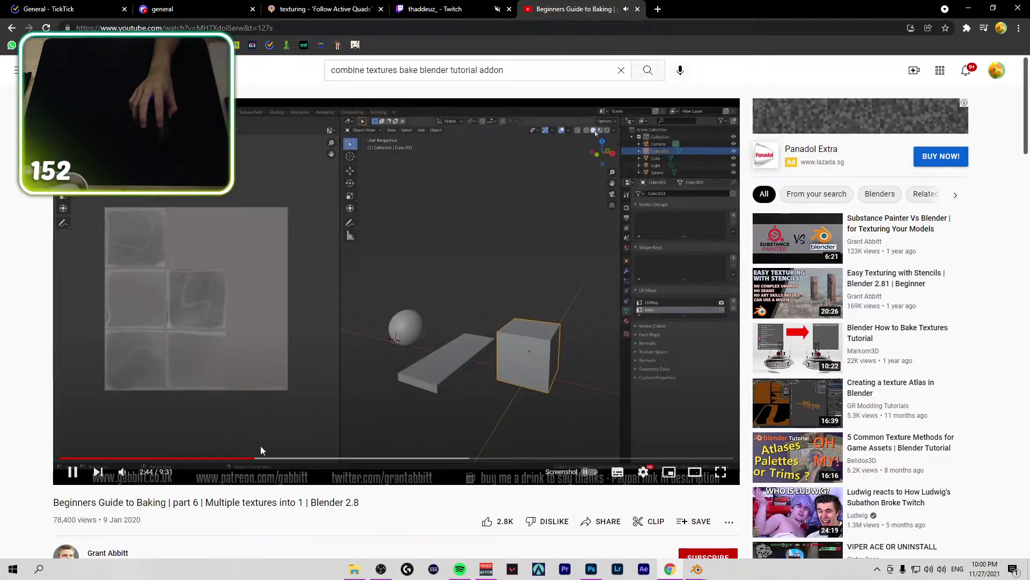
pyautogui.click(240, 459)
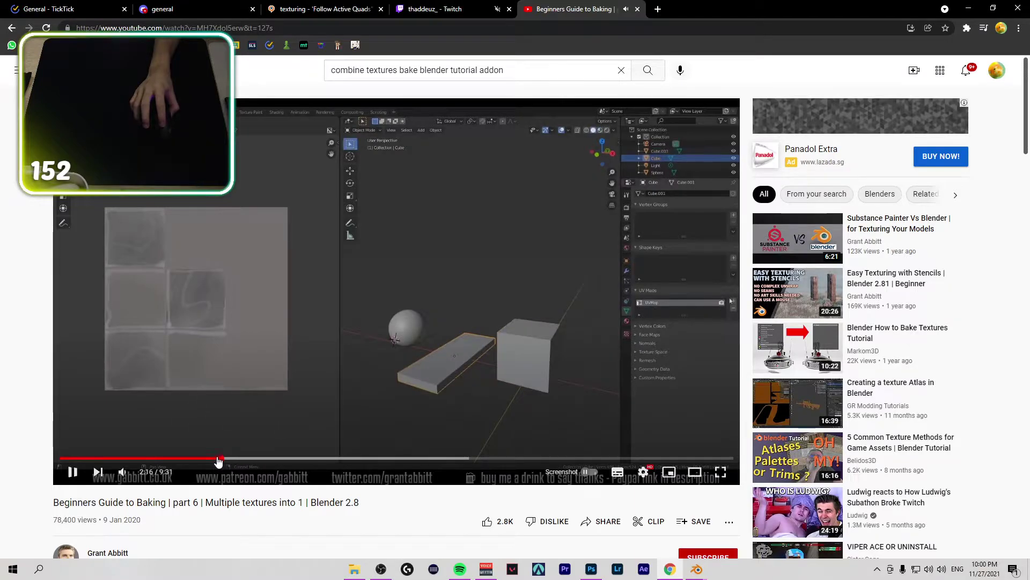
pyautogui.click(275, 404)
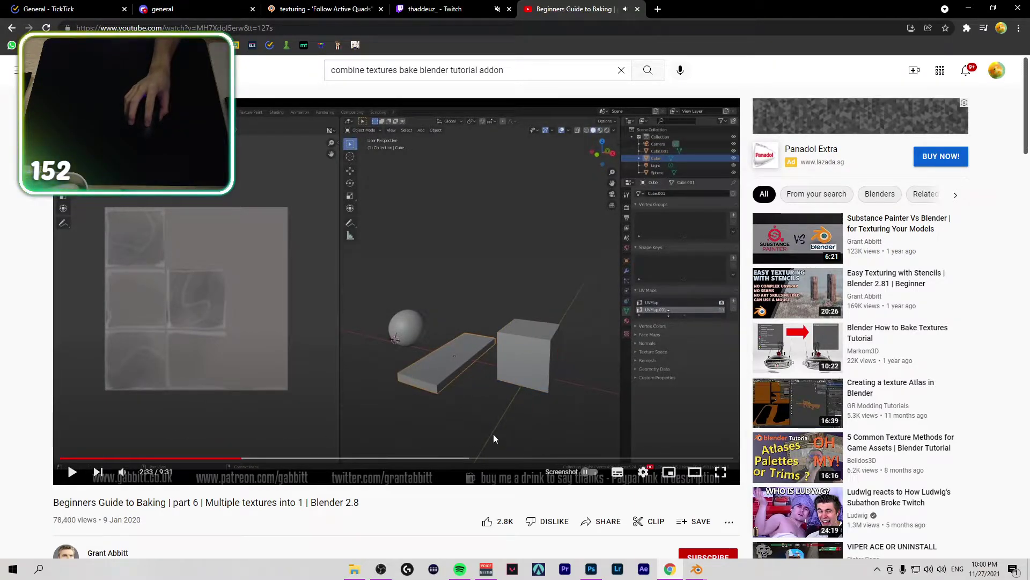
pyautogui.click(493, 434)
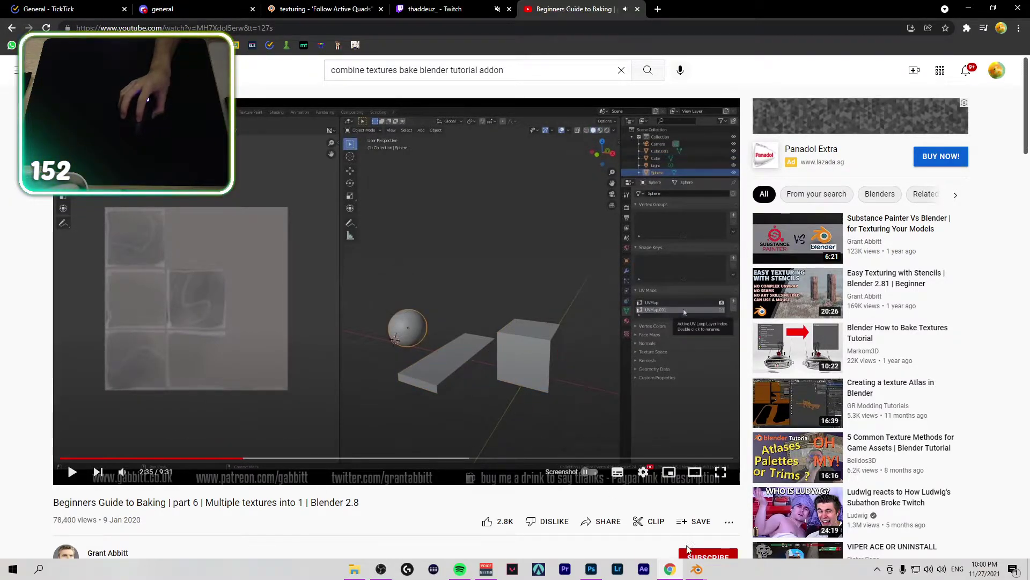
pyautogui.moveTo(697, 569)
pyautogui.click(718, 530)
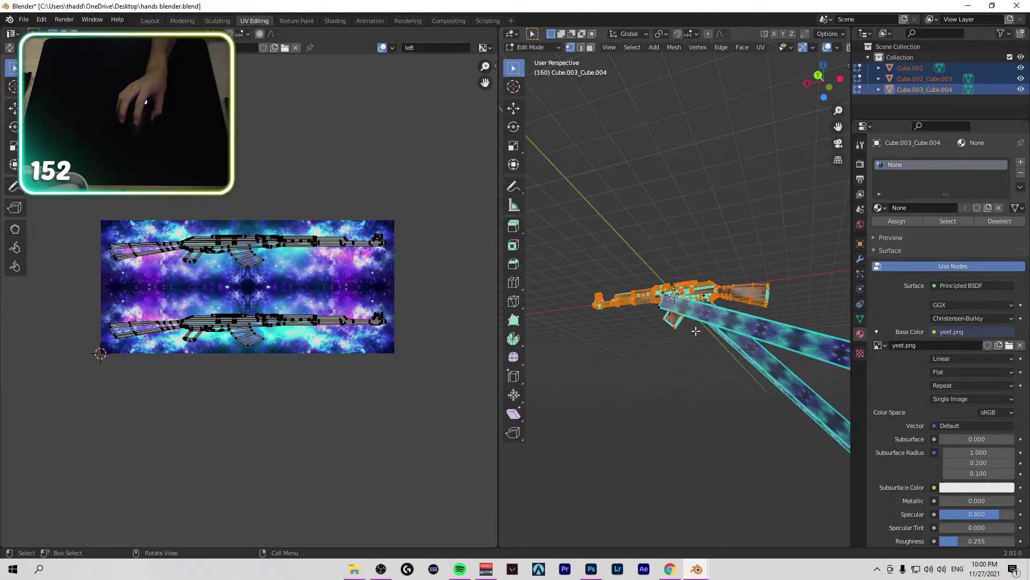
# Step: Rename the second UV map of Cube.003_Cube.004 as bake
pyautogui.click(917, 90)
pyautogui.click(860, 318)
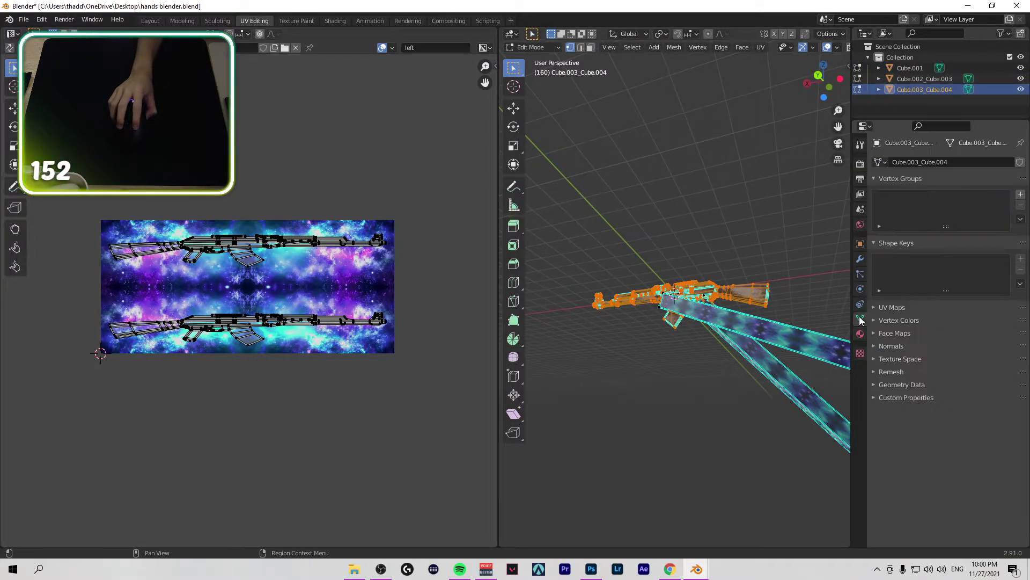
pyautogui.click(871, 307)
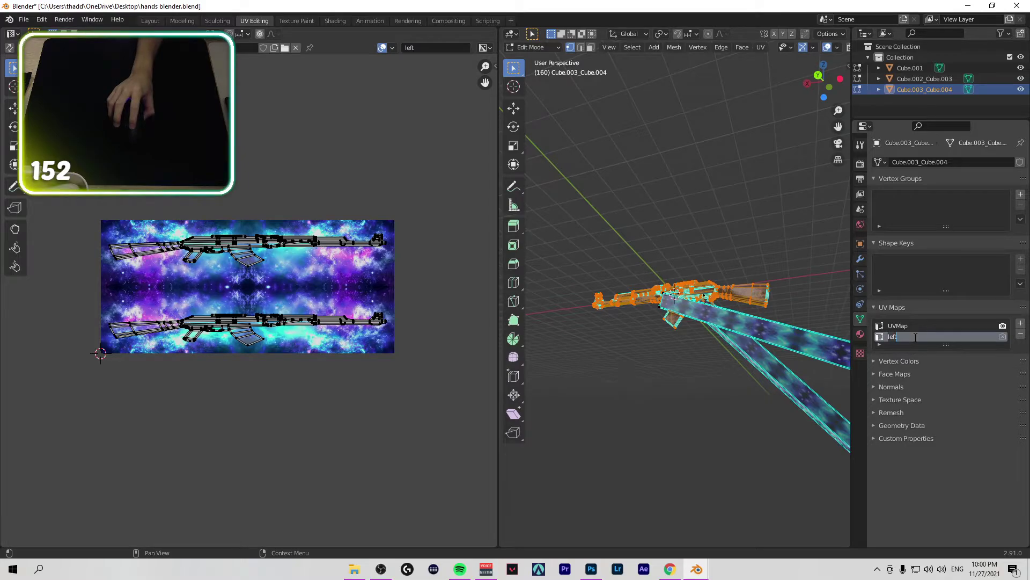
pyautogui.write('bake')
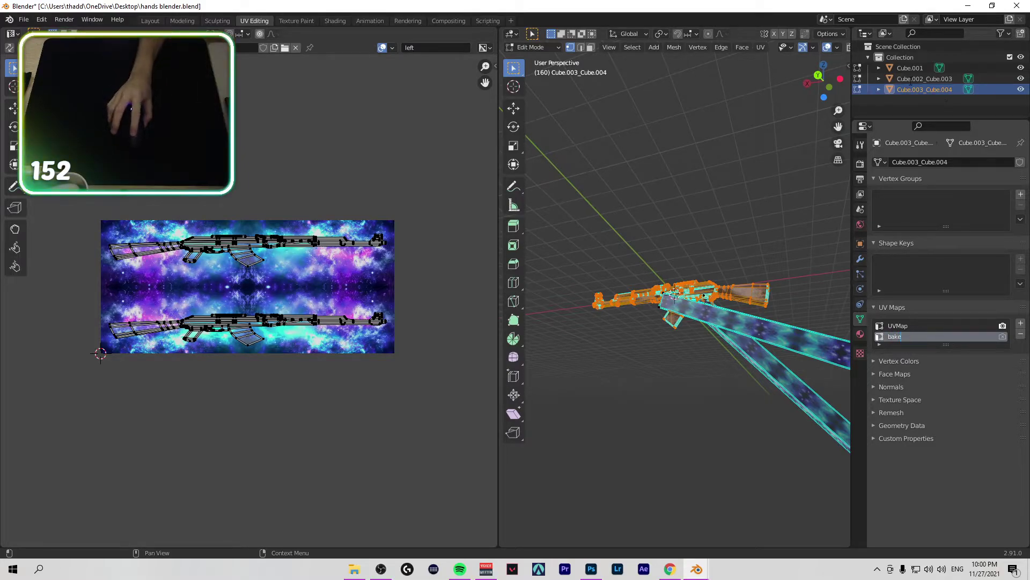
# Step: Rename the second UV map of Cube.002_Cube.003 as bake
pyautogui.click(913, 80)
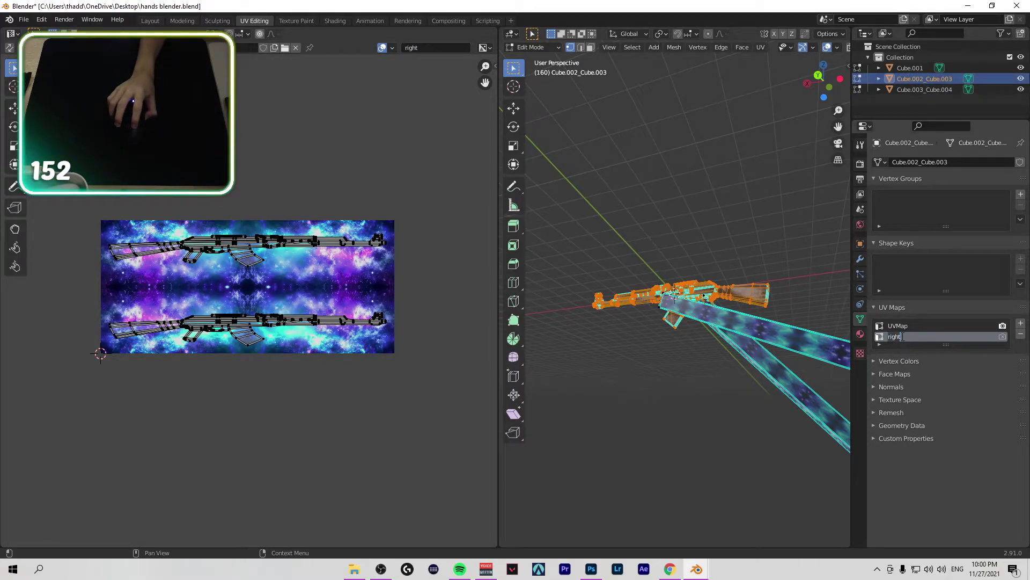
pyautogui.write('bake')
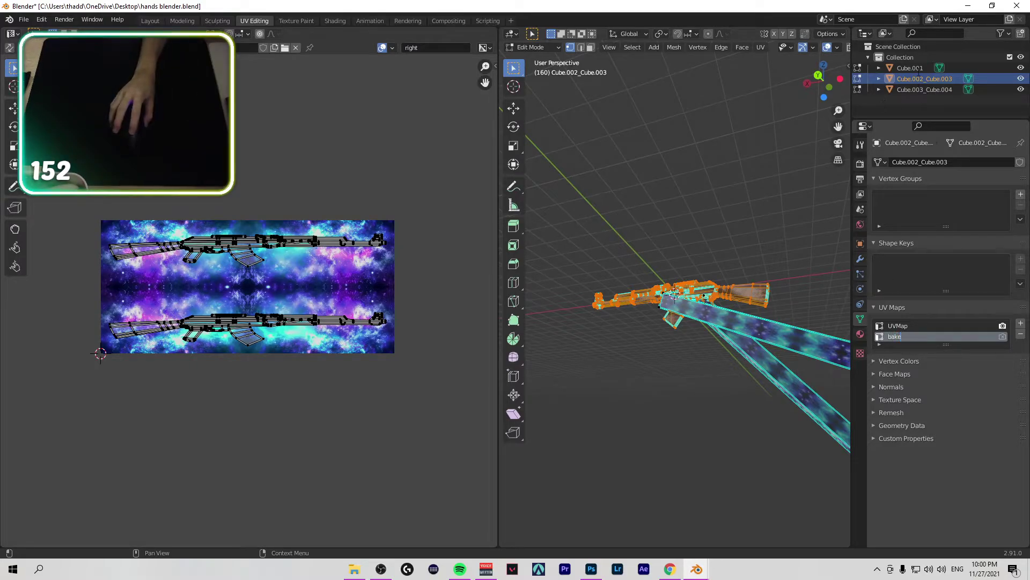
pyautogui.doubleClick(913, 68)
pyautogui.press('Escape')
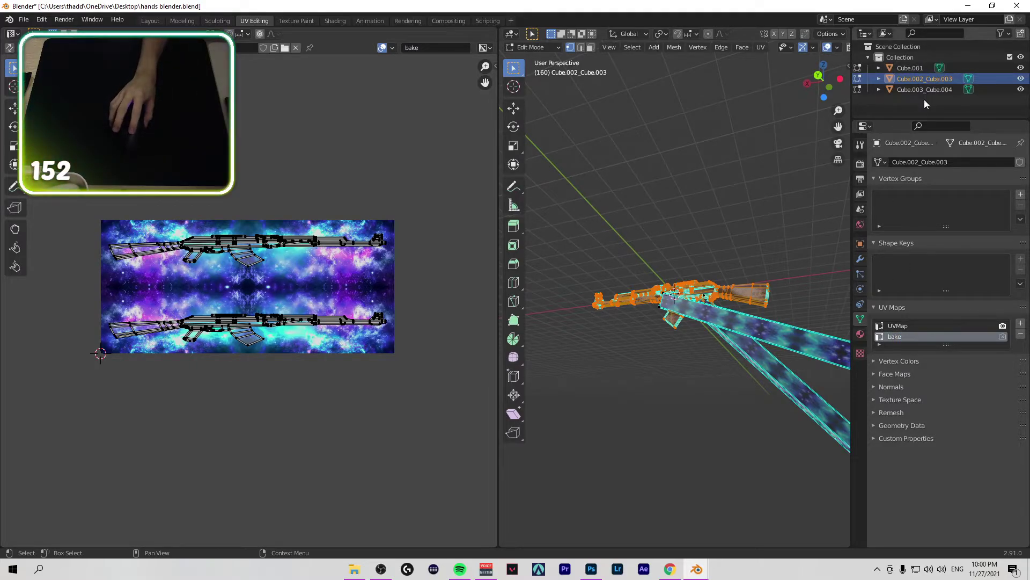
# Step: Rename the second UV map of Cube.001 as bake and look over its UV layout
pyautogui.click(923, 66)
pyautogui.click(897, 337)
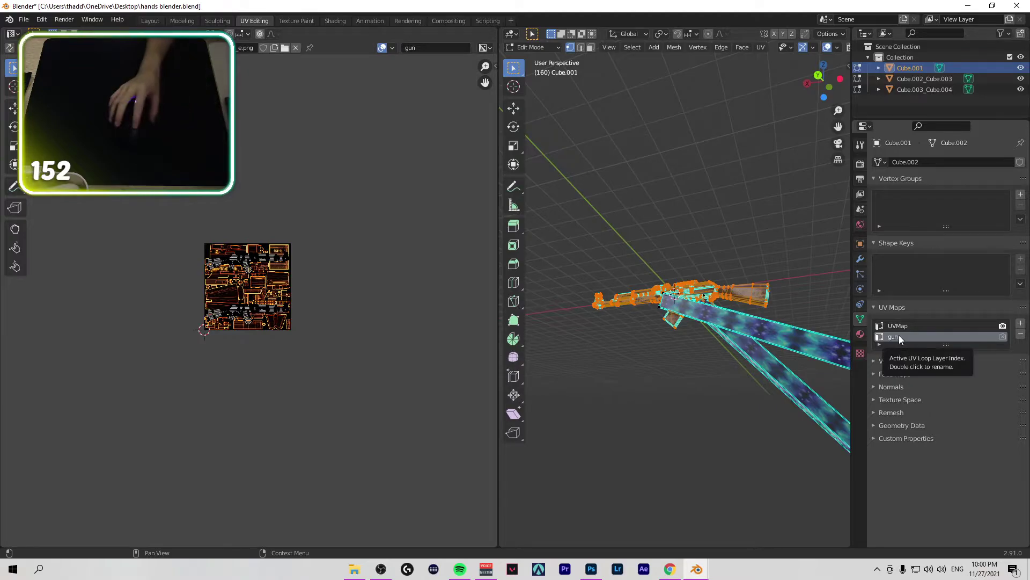
pyautogui.doubleClick(900, 336)
pyautogui.write('bake')
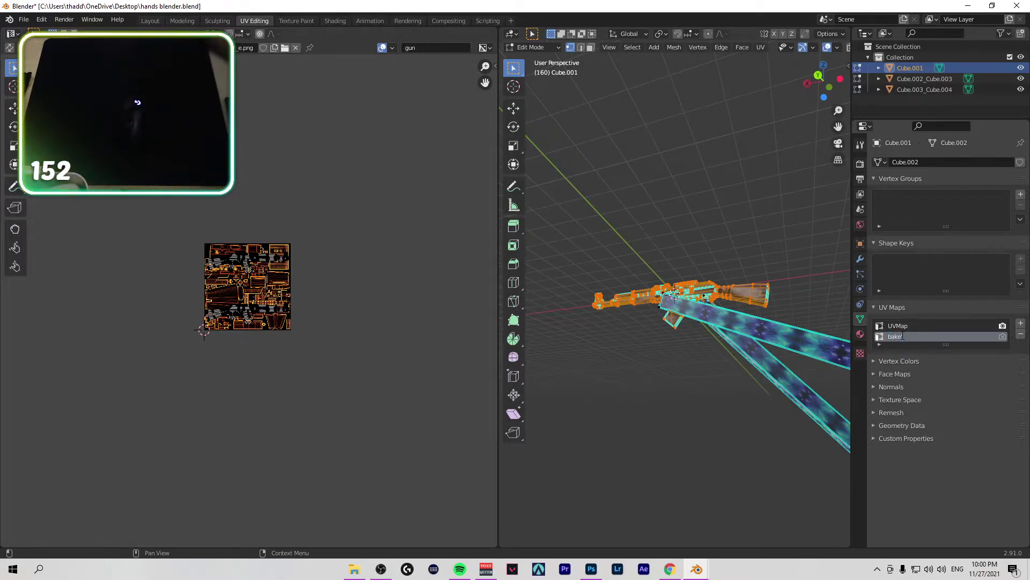
pyautogui.press('Return')
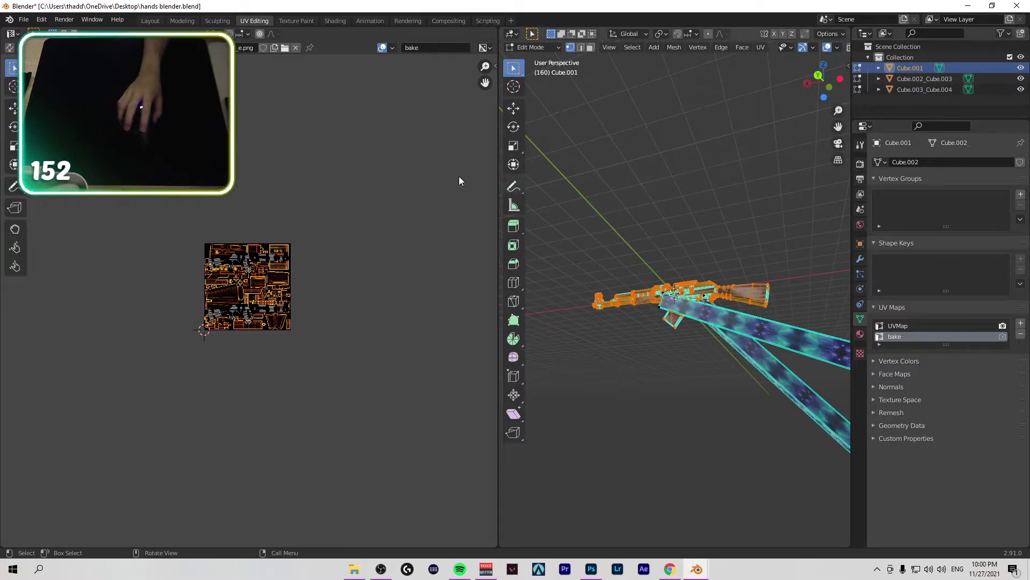
pyautogui.scroll(6, 287, 237)
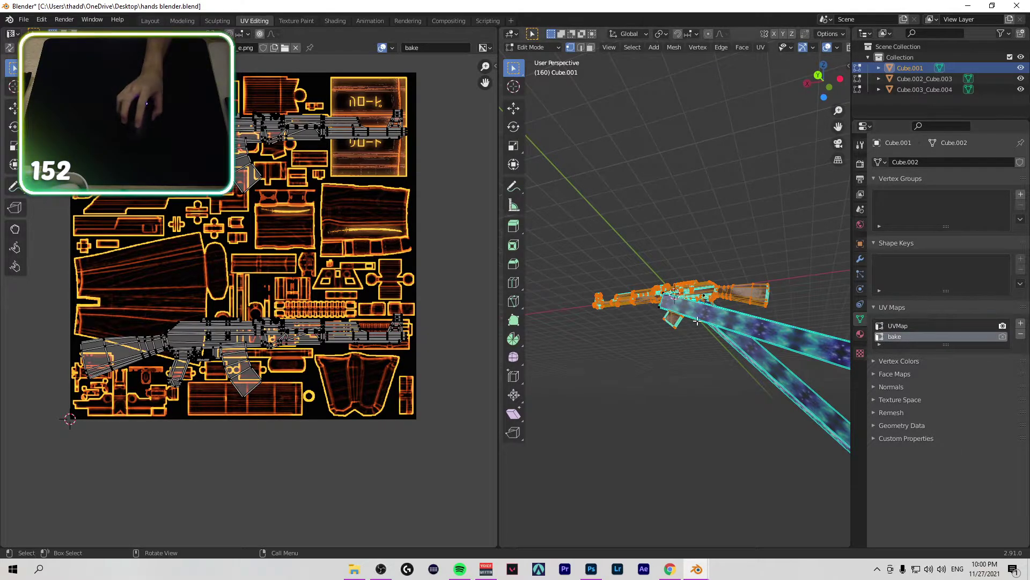
# Step: Select all geometry of the rifle and arms and try to unwrap the UVs in the bake map
pyautogui.click(641, 342)
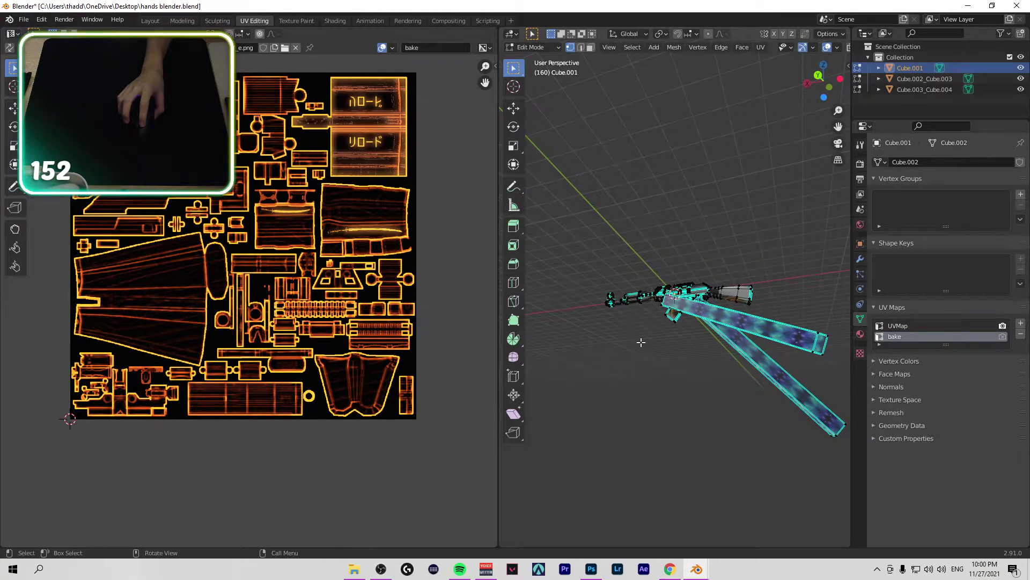
pyautogui.press('a')
pyautogui.scroll(-1, 374, 318)
pyautogui.scroll(-1, 374, 318)
pyautogui.scroll(2, 374, 319)
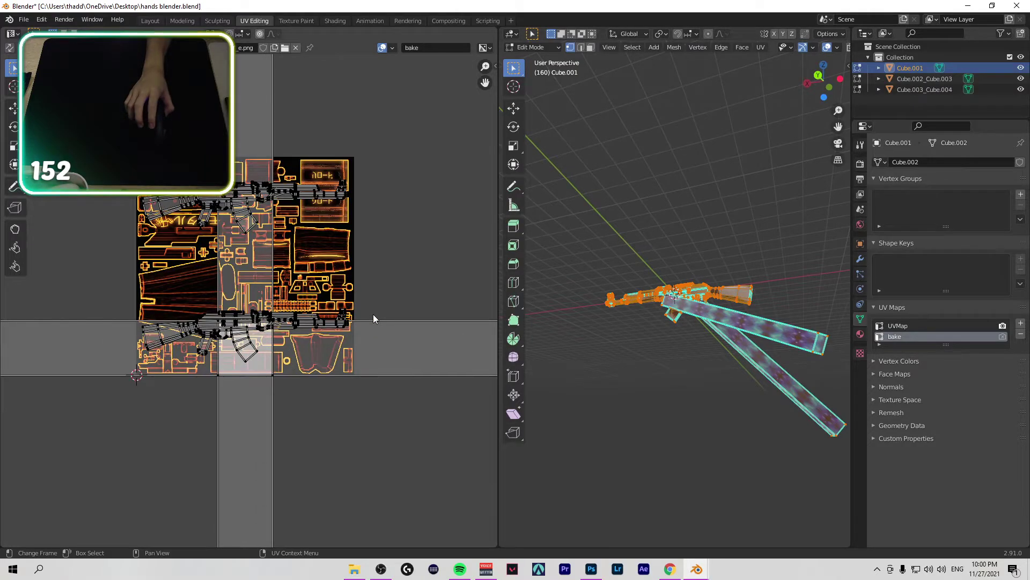
pyautogui.scroll(-1, 374, 318)
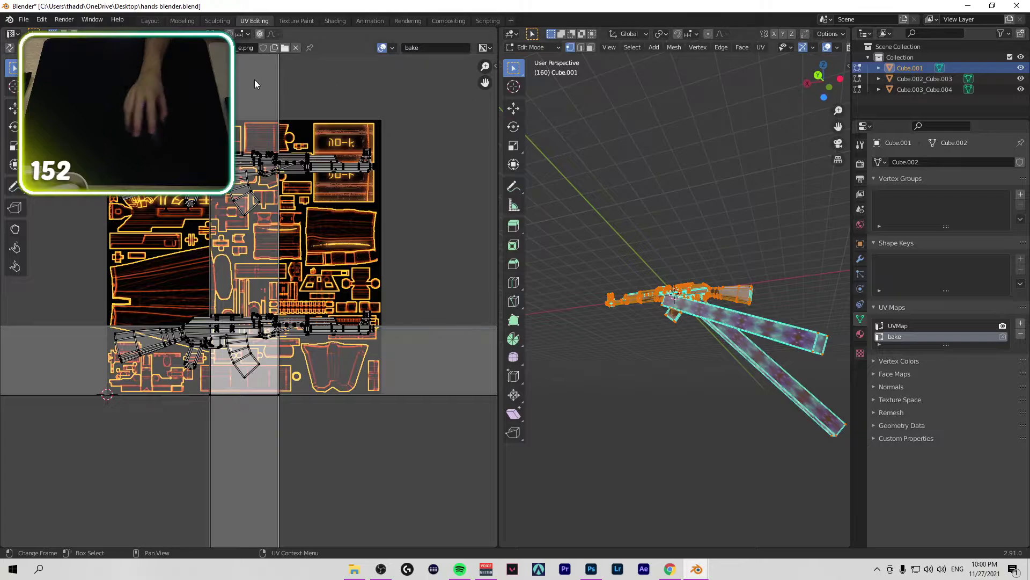
pyautogui.click(907, 95)
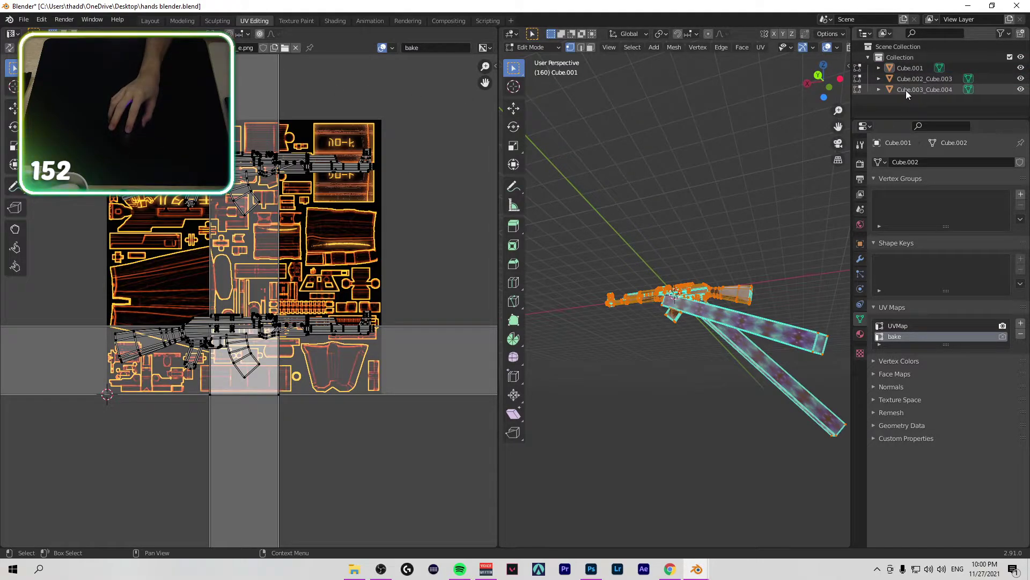
pyautogui.rightClick(341, 324)
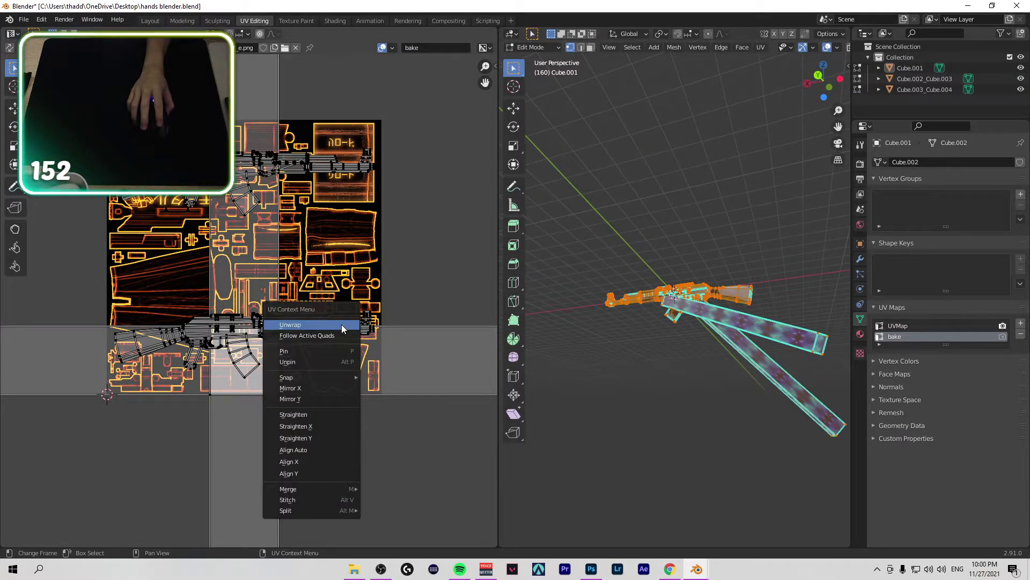
pyautogui.rightClick(596, 270)
pyautogui.press('u')
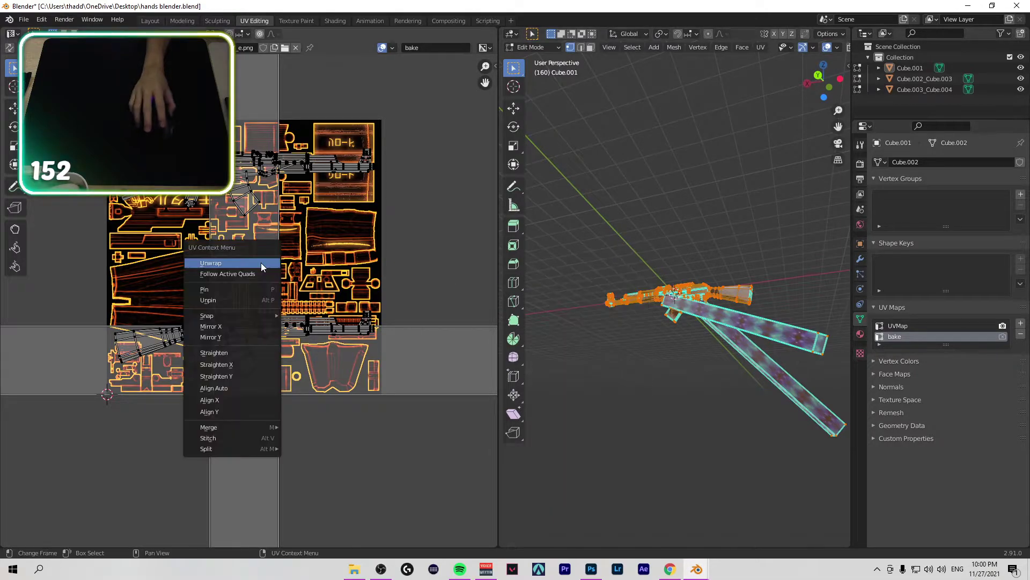
pyautogui.click(255, 264)
# Step: Try a different unwrap margin and the Conformal and Angle Based methods, and undo the unwrap
pyautogui.scroll(-5, 221, 381)
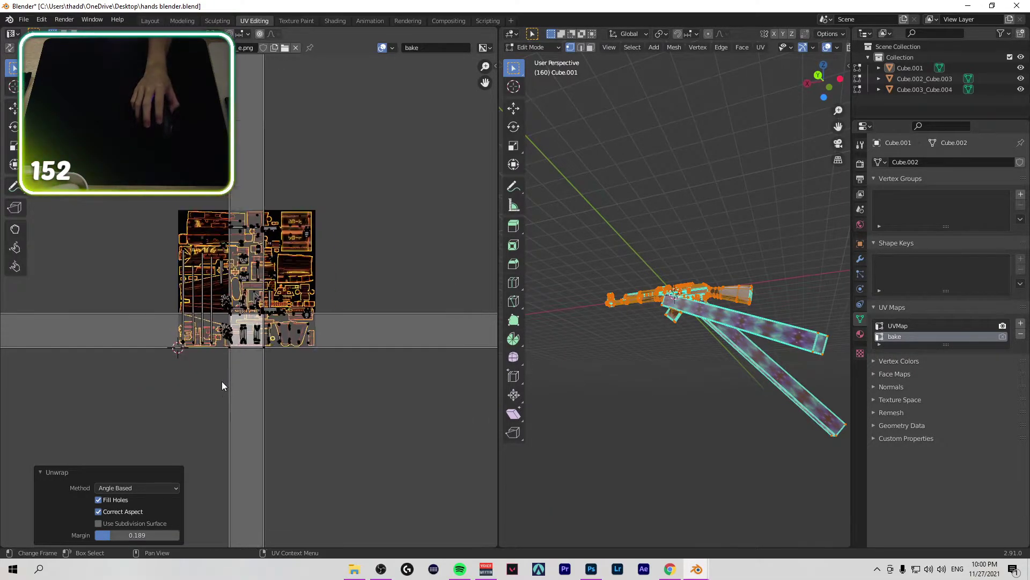
pyautogui.scroll(5, 221, 381)
pyautogui.moveTo(123, 535)
pyautogui.mouseDown()
pyautogui.moveTo(151, 536)
pyautogui.moveTo(113, 535)
pyautogui.mouseUp()
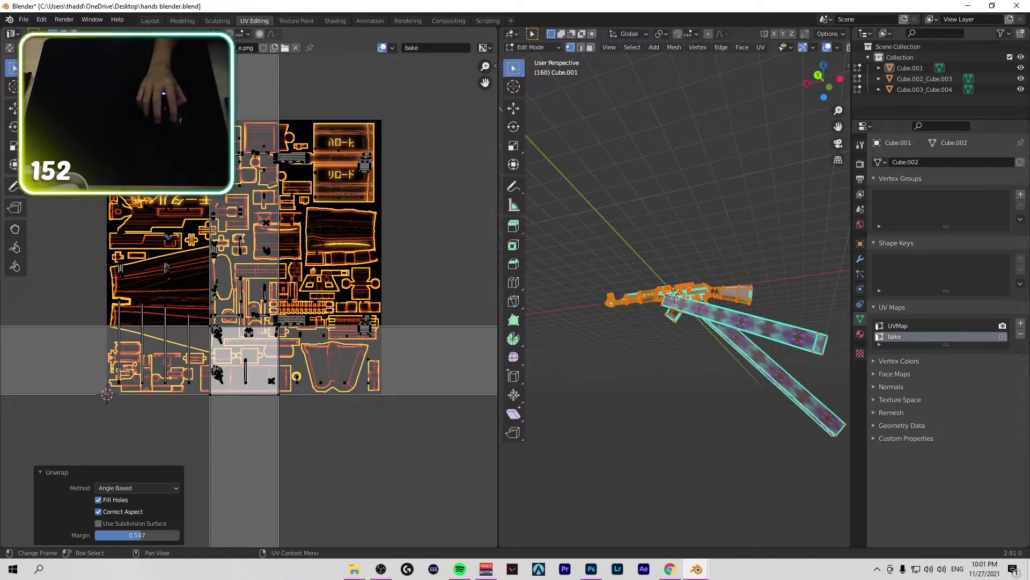
pyautogui.click(124, 488)
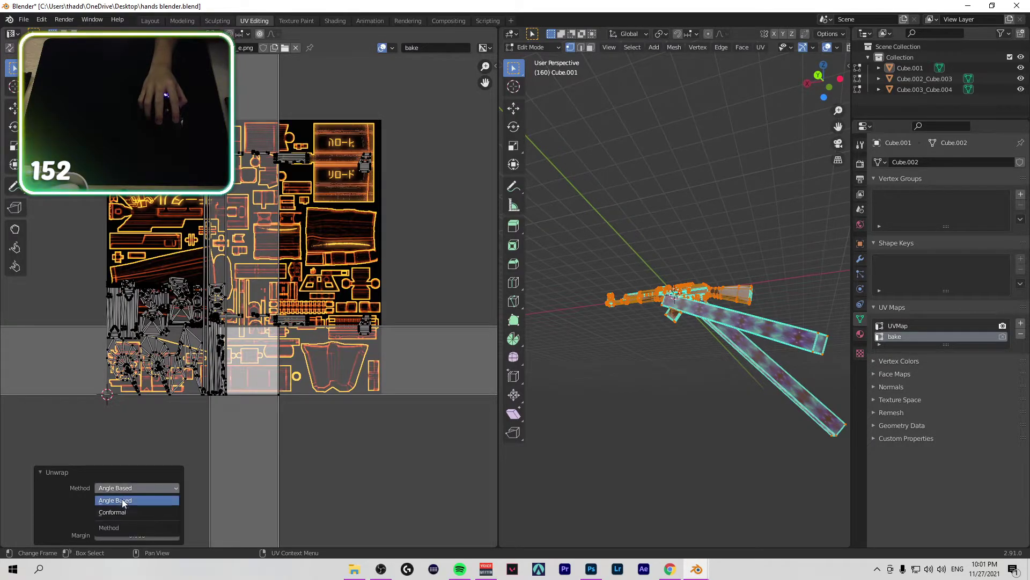
pyautogui.click(121, 510)
pyautogui.click(132, 488)
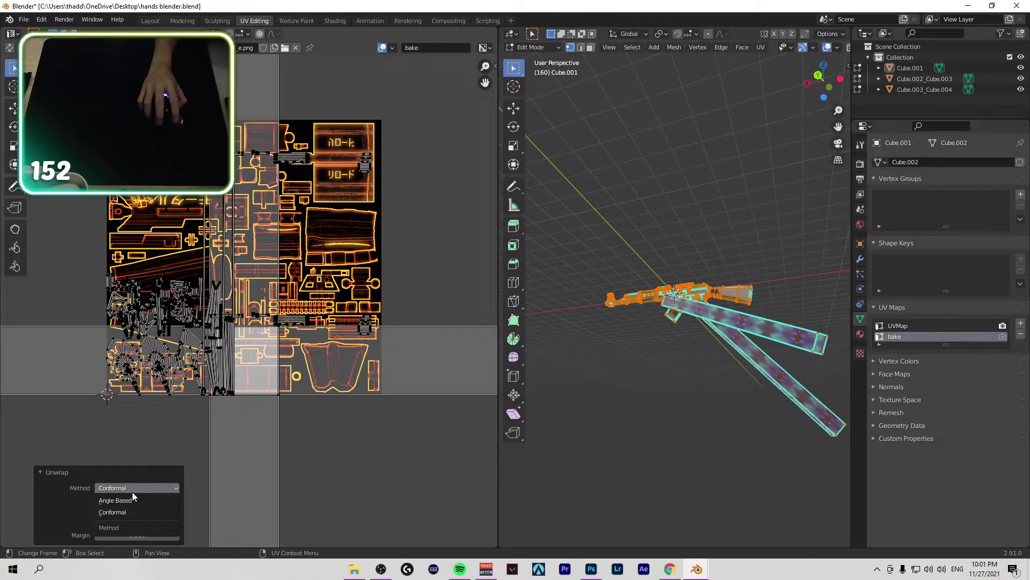
pyautogui.click(131, 498)
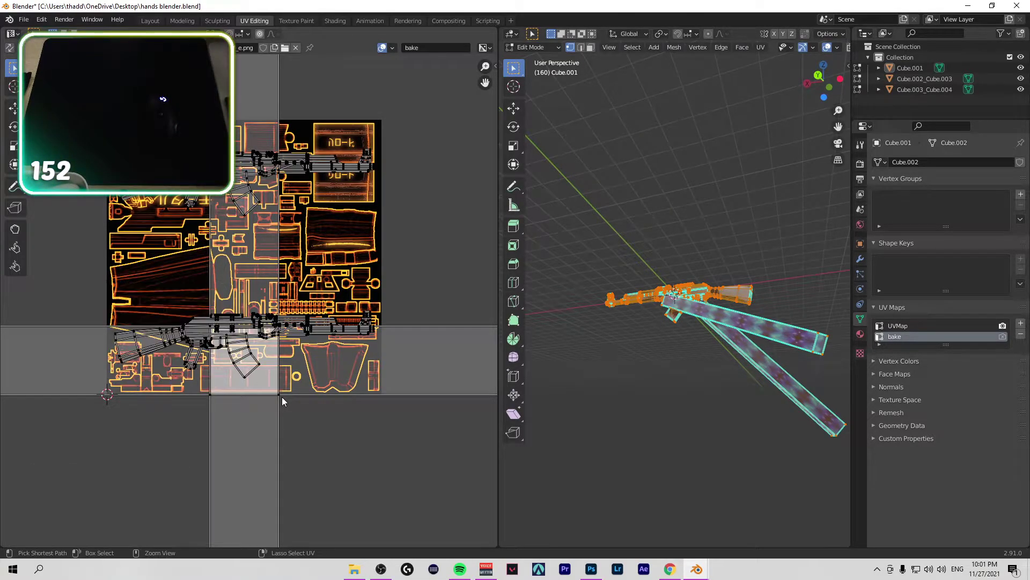
pyautogui.hotkey('ctrl', 'z')
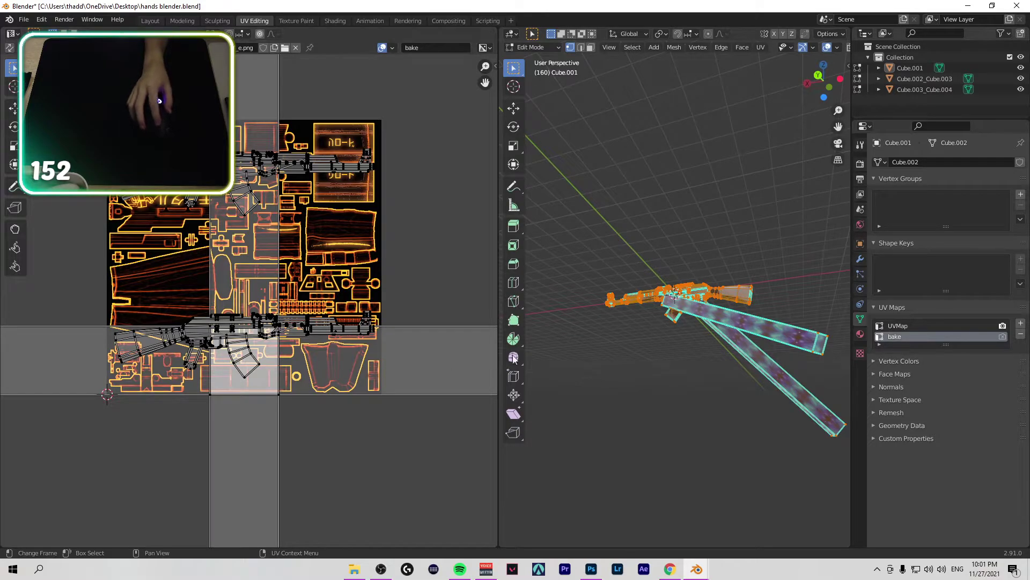
# Step: Delete the rifle object Cube.001 from the scene, keeping the two arm objects
pyautogui.scroll(4, 370, 361)
pyautogui.scroll(1, 370, 361)
pyautogui.scroll(2, 370, 356)
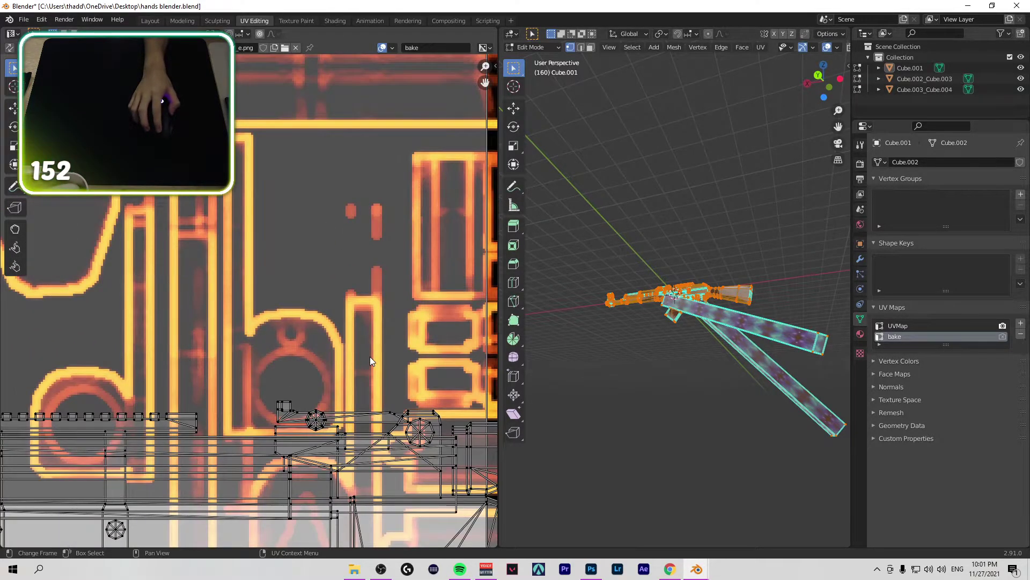
pyautogui.scroll(-5, 370, 356)
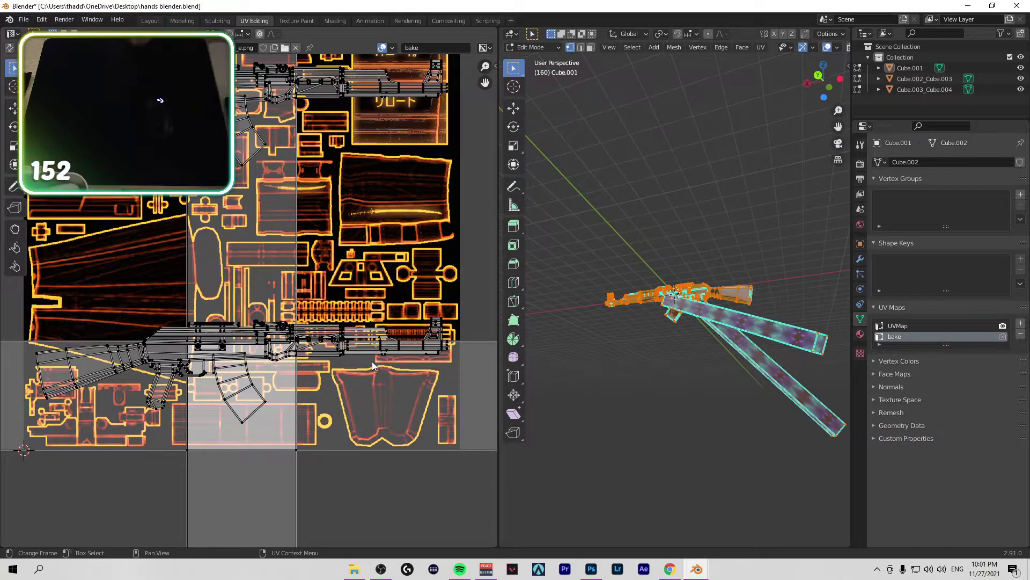
pyautogui.scroll(-3, 346, 381)
pyautogui.scroll(3, 337, 398)
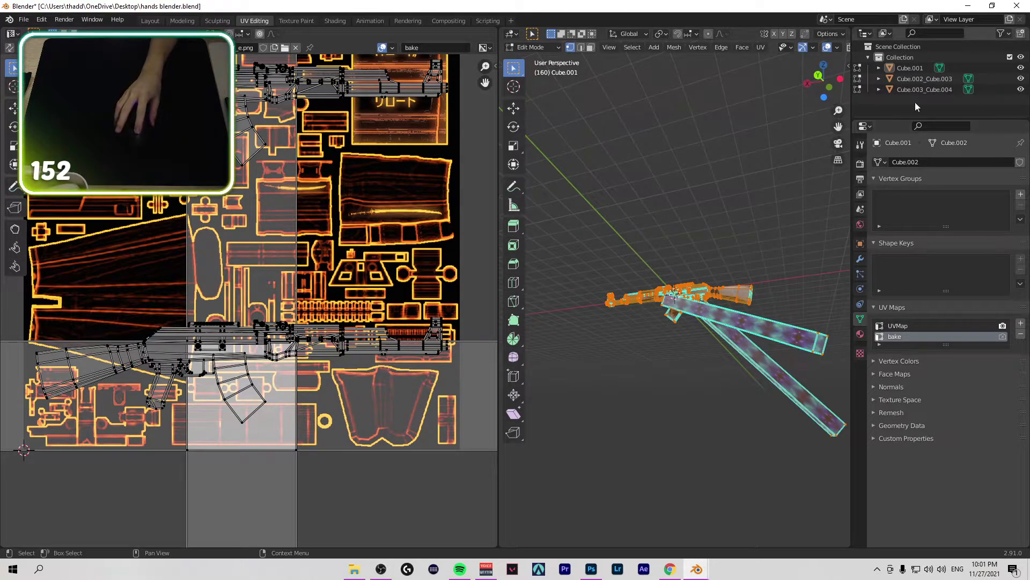
pyautogui.press('x')
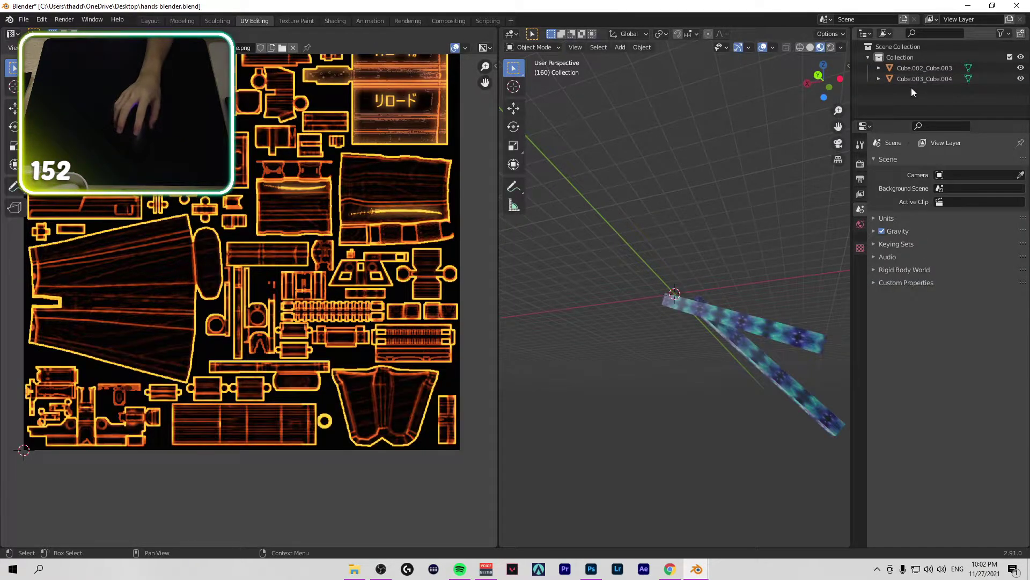
pyautogui.scroll(-1, 301, 258)
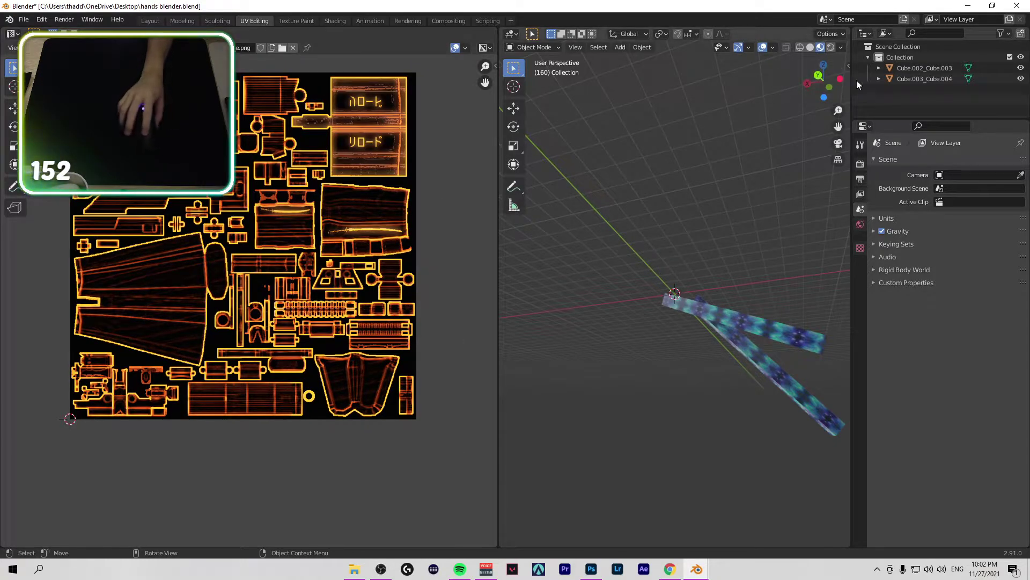
# Step: Open the Wavefront (.obj) import dialog
pyautogui.click(23, 19)
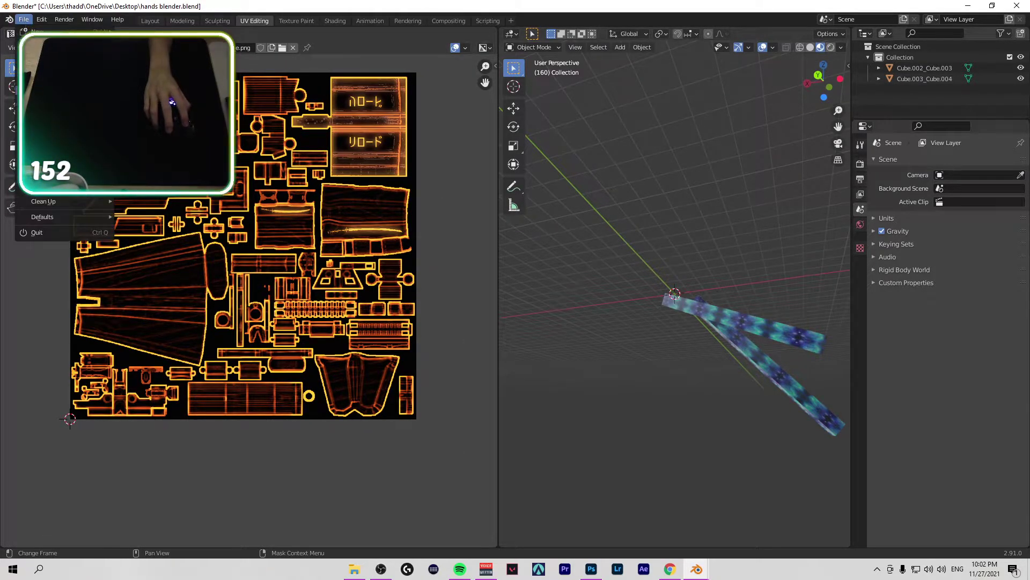
pyautogui.moveTo(54, 162)
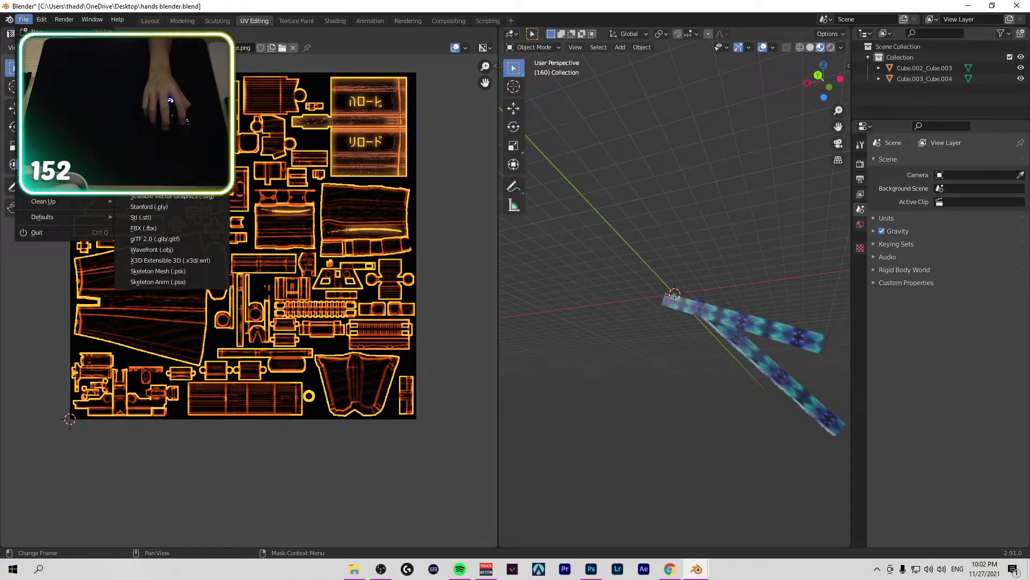
pyautogui.click(163, 251)
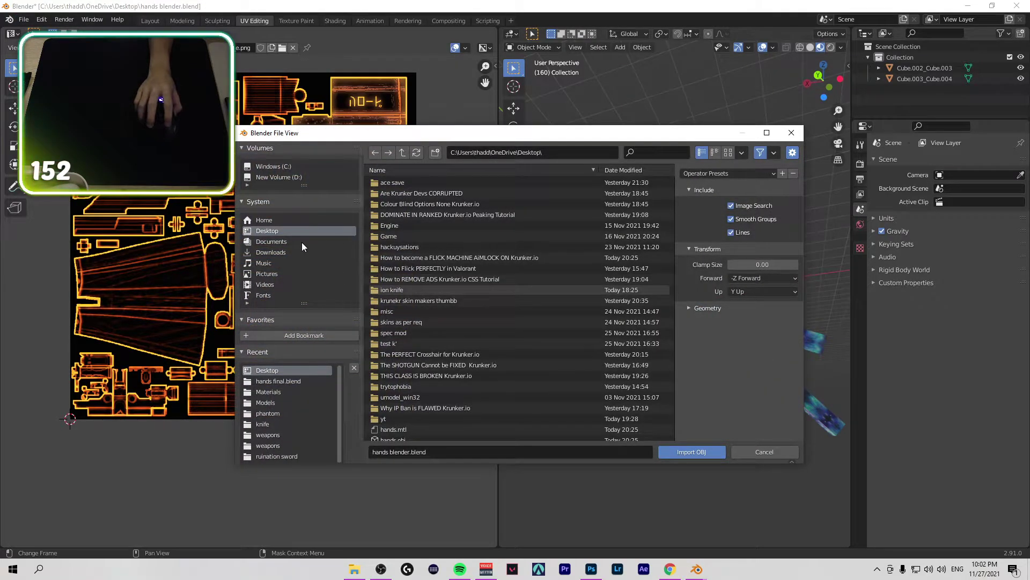
# Step: Switch to File Explorer and open the models folder inside the mod (1) archive under Desktop, yt, MODDDS, modzip new 2
pyautogui.click(354, 568)
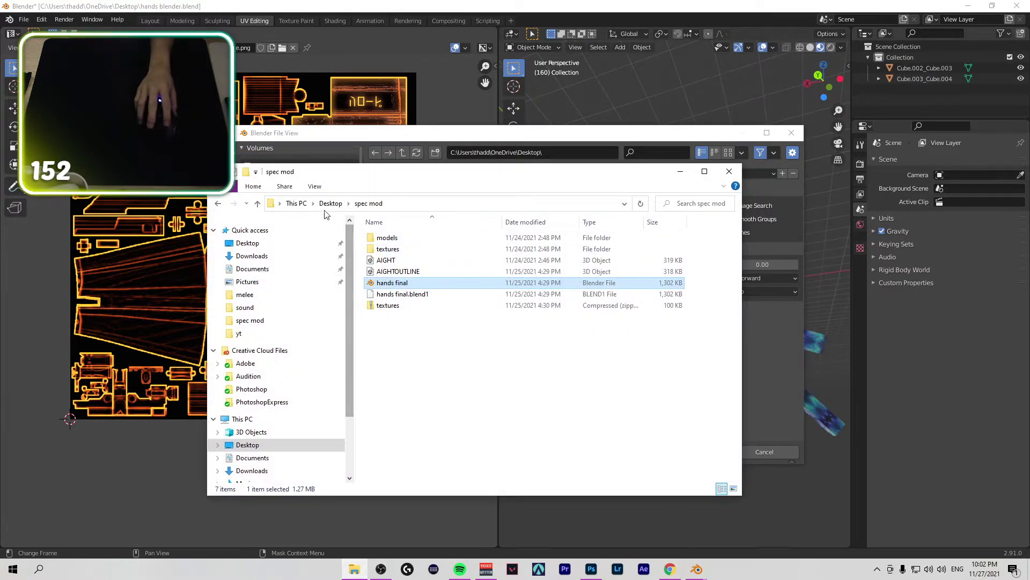
pyautogui.click(331, 203)
pyautogui.scroll(-5, 382, 330)
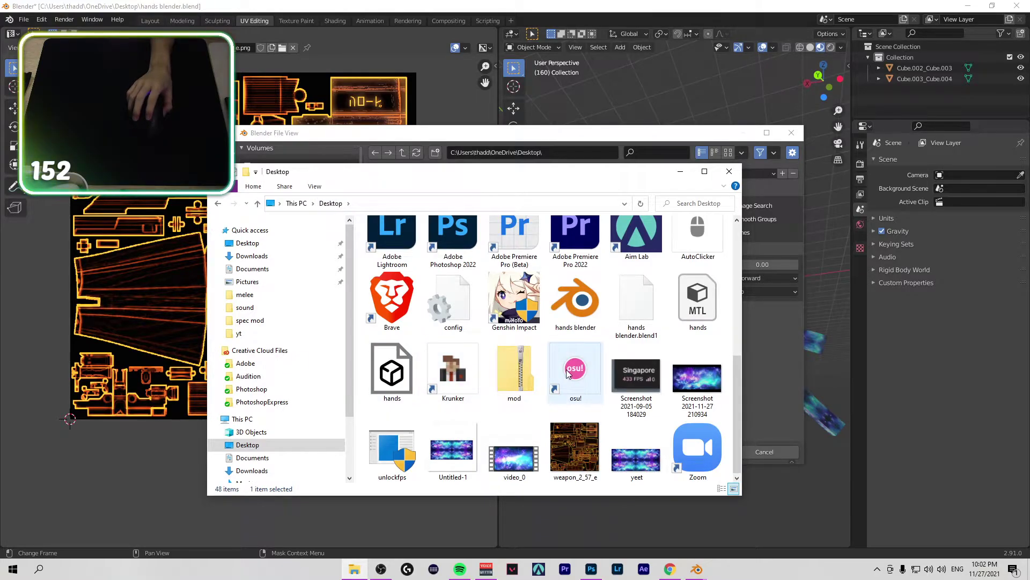
pyautogui.scroll(5, 568, 372)
pyautogui.scroll(-2, 597, 374)
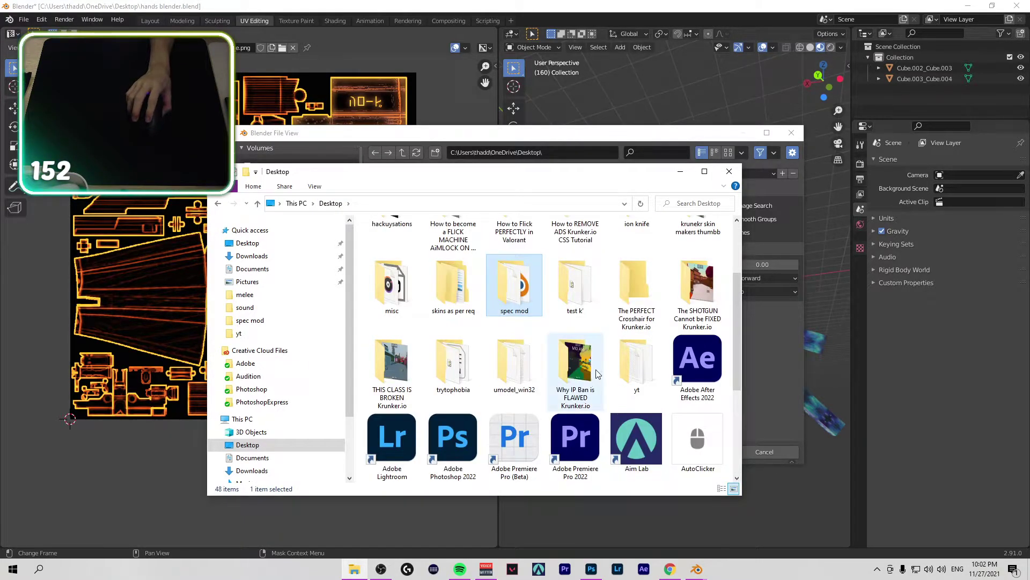
pyautogui.doubleClick(635, 367)
pyautogui.scroll(-2, 561, 371)
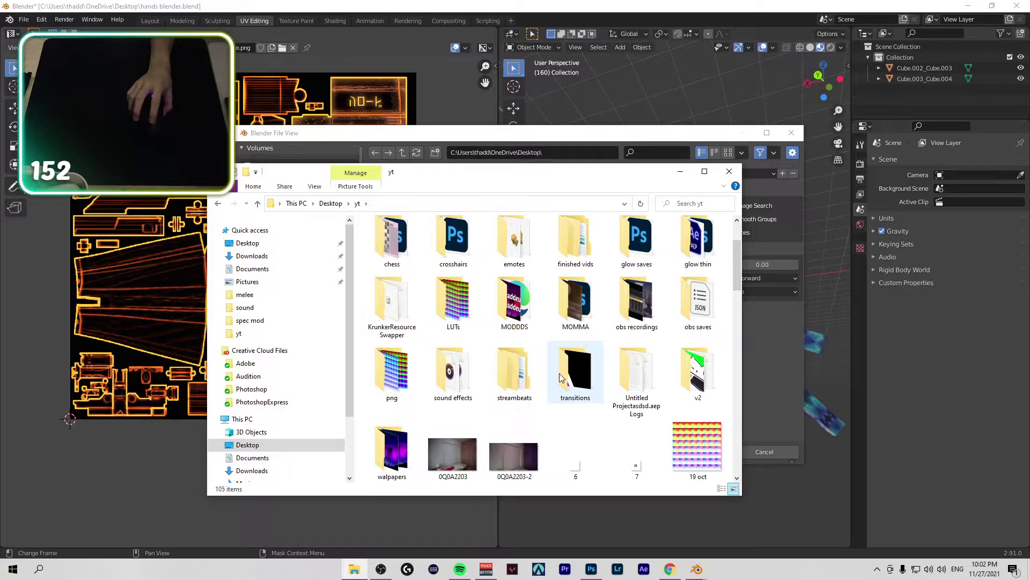
pyautogui.doubleClick(532, 304)
pyautogui.doubleClick(674, 319)
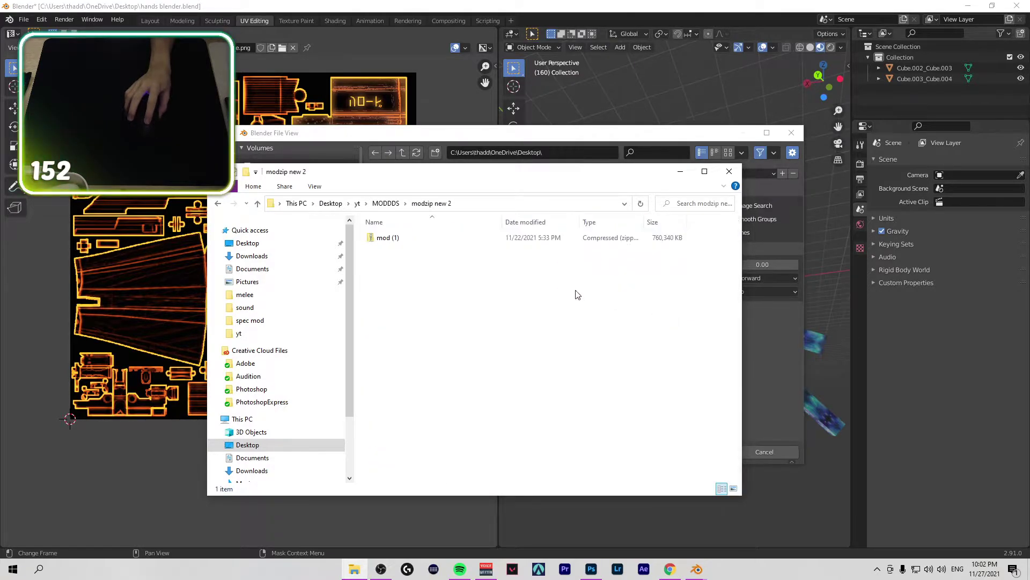
pyautogui.doubleClick(378, 237)
pyautogui.doubleClick(389, 264)
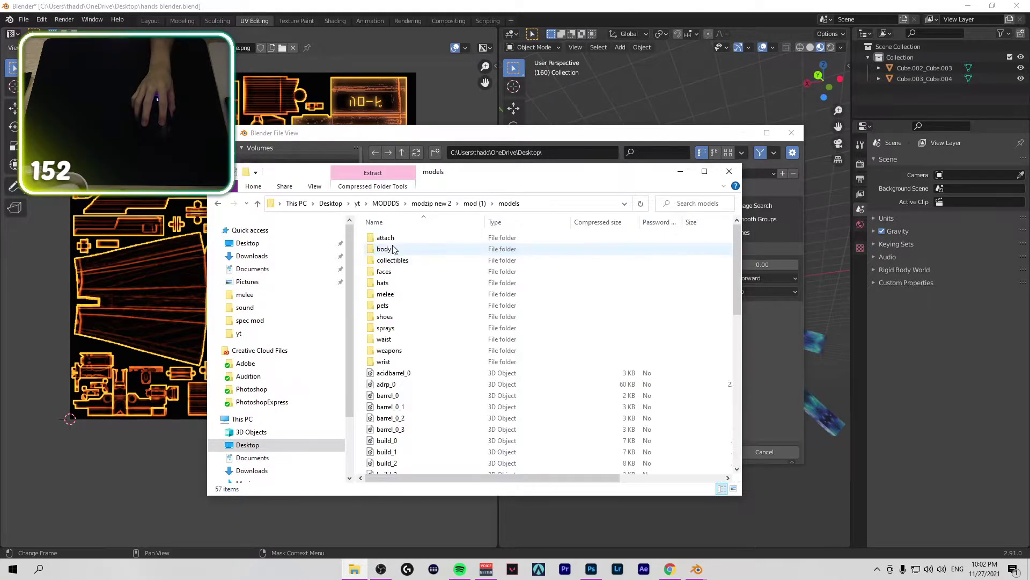
pyautogui.click(458, 569)
pyautogui.press('space')
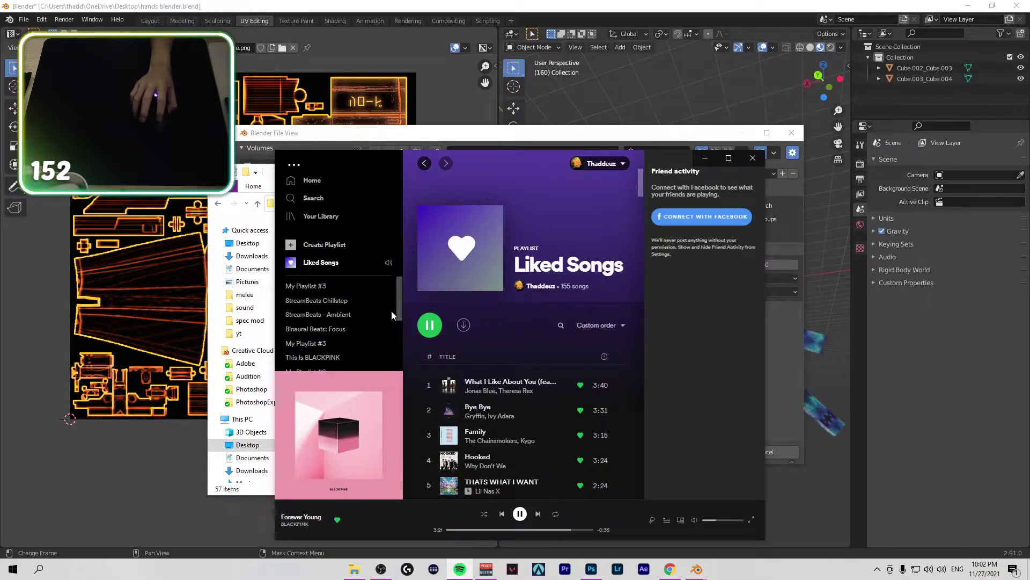
pyautogui.click(263, 186)
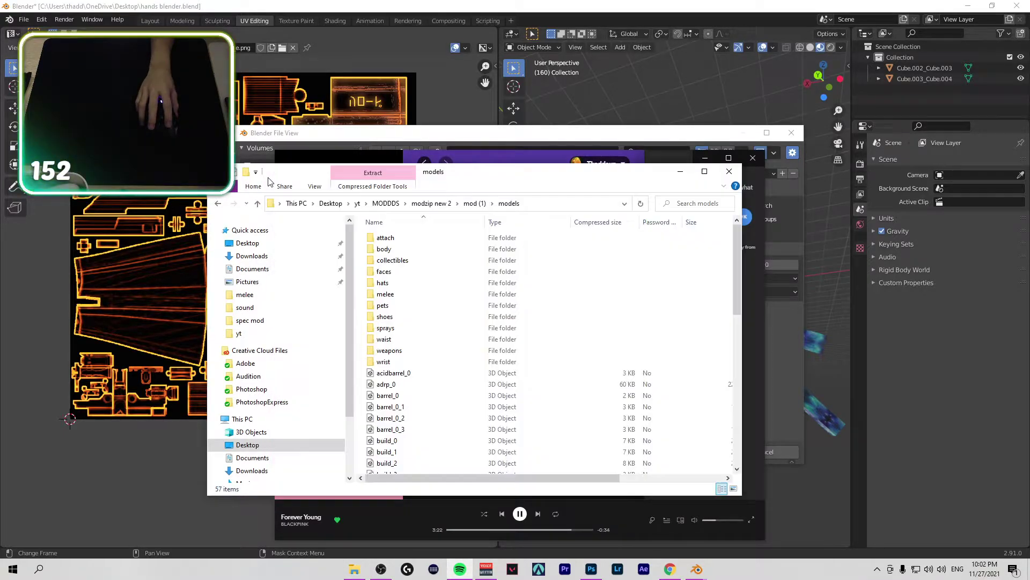
# Step: Open the weapons folder, preview the weapon_2 model in 3D Viewer and close the preview
pyautogui.doubleClick(416, 352)
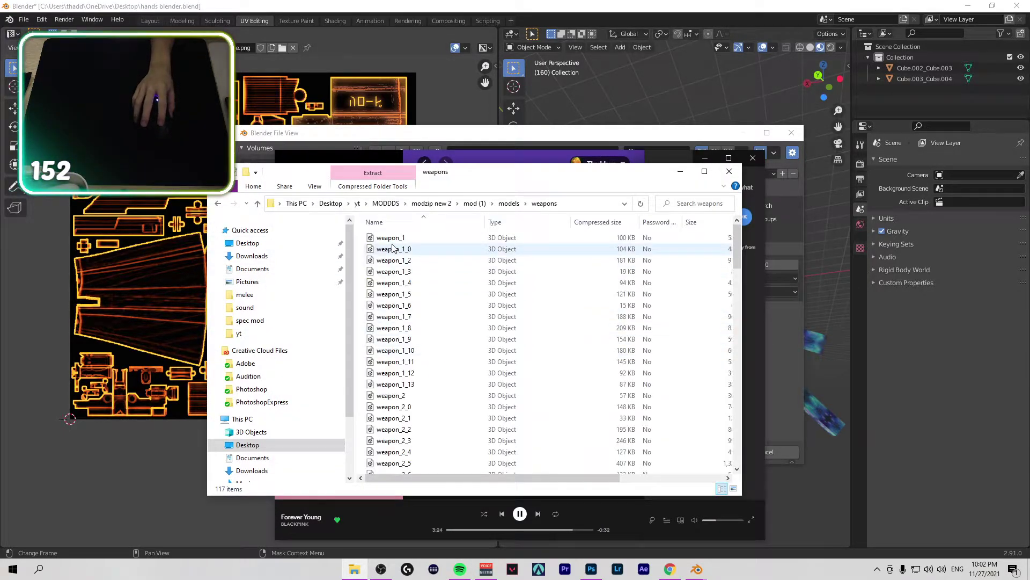
pyautogui.click(397, 398)
pyautogui.doubleClick(397, 396)
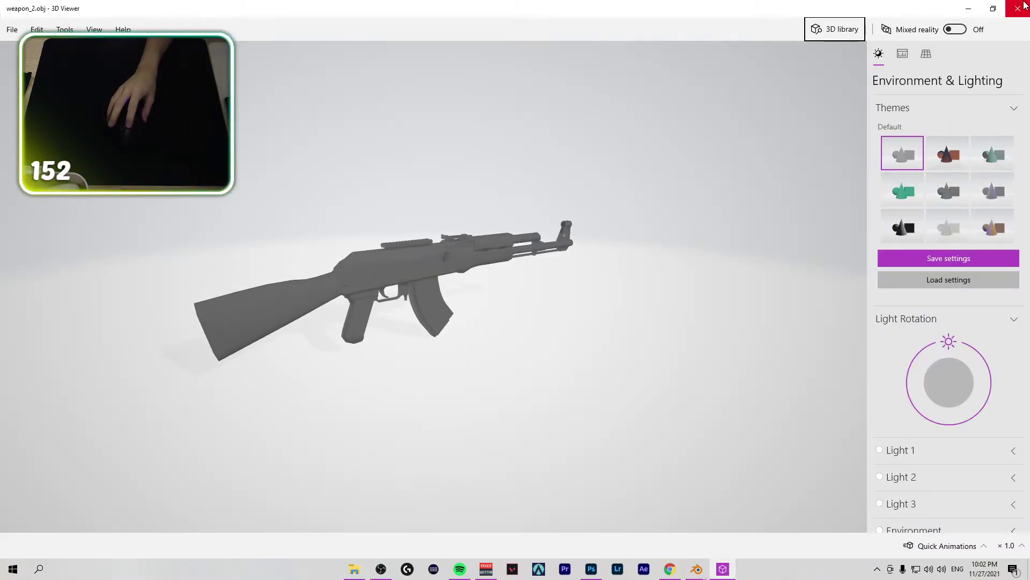
pyautogui.click(1023, 7)
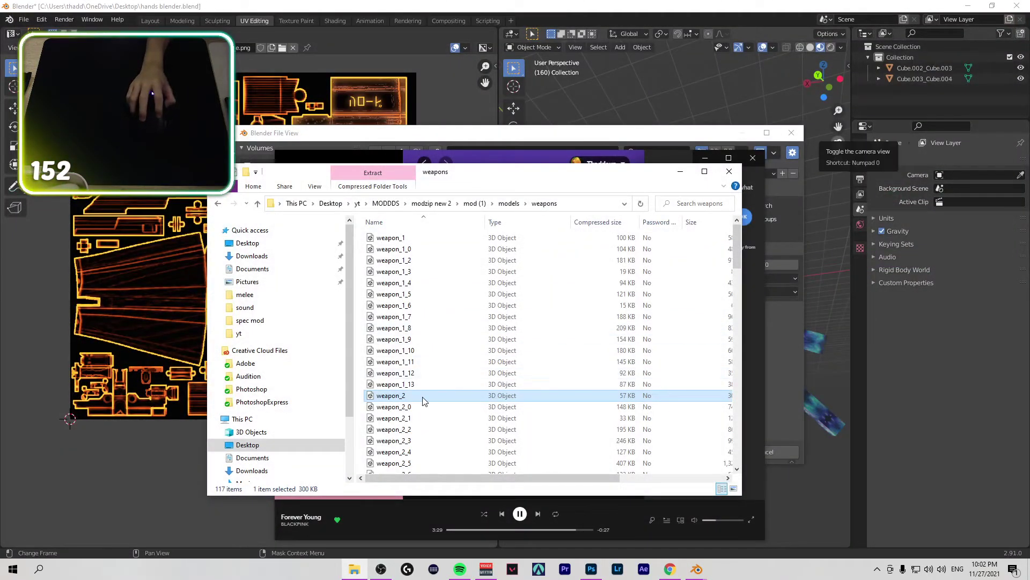
# Step: Copy weapon_2 from the archive to the Desktop, and return to Blender's OBJ import dialog
pyautogui.click(247, 243)
pyautogui.scroll(-5, 648, 454)
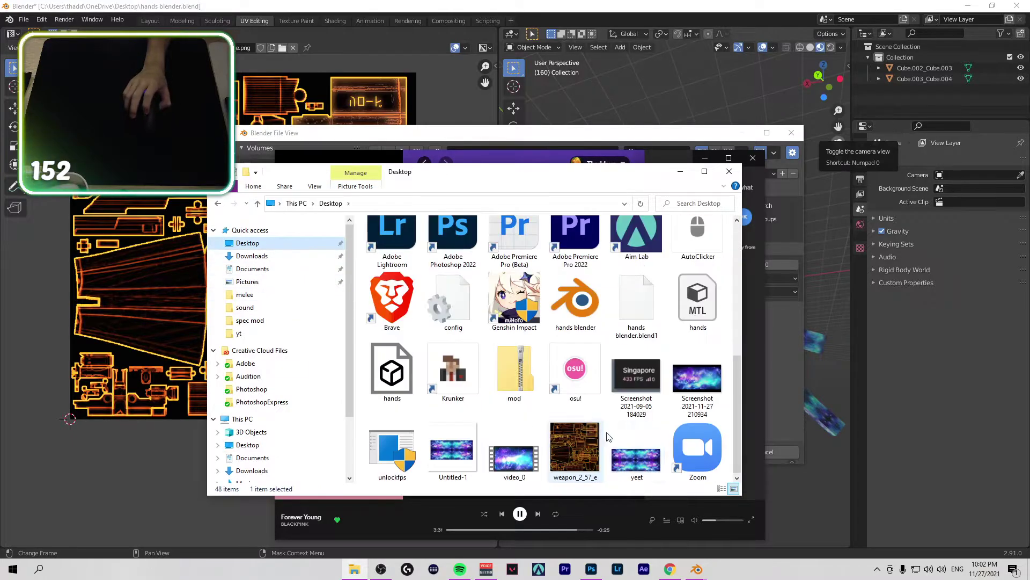
pyautogui.click(639, 449)
pyautogui.scroll(-1, 639, 448)
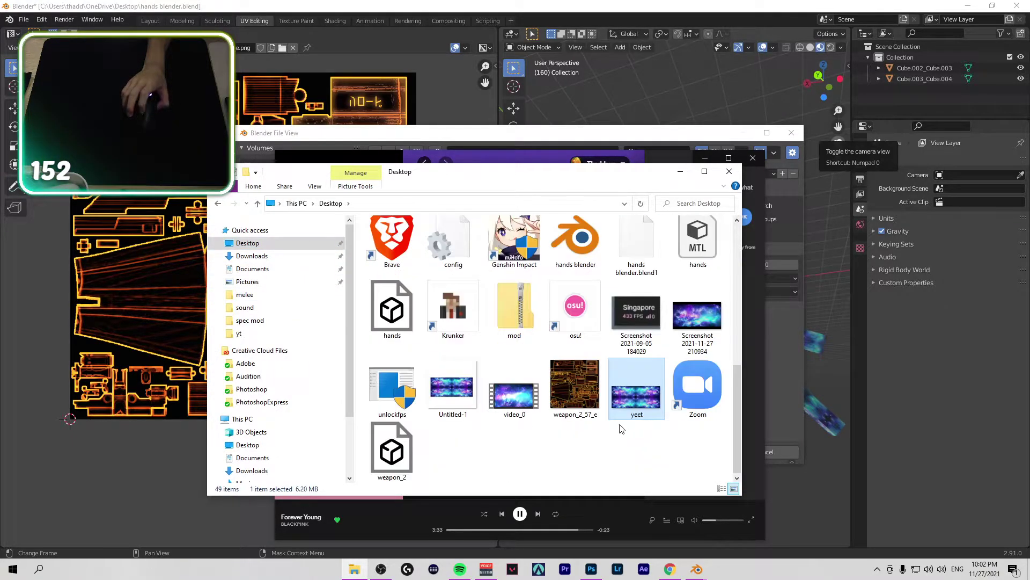
pyautogui.click(728, 171)
pyautogui.click(705, 157)
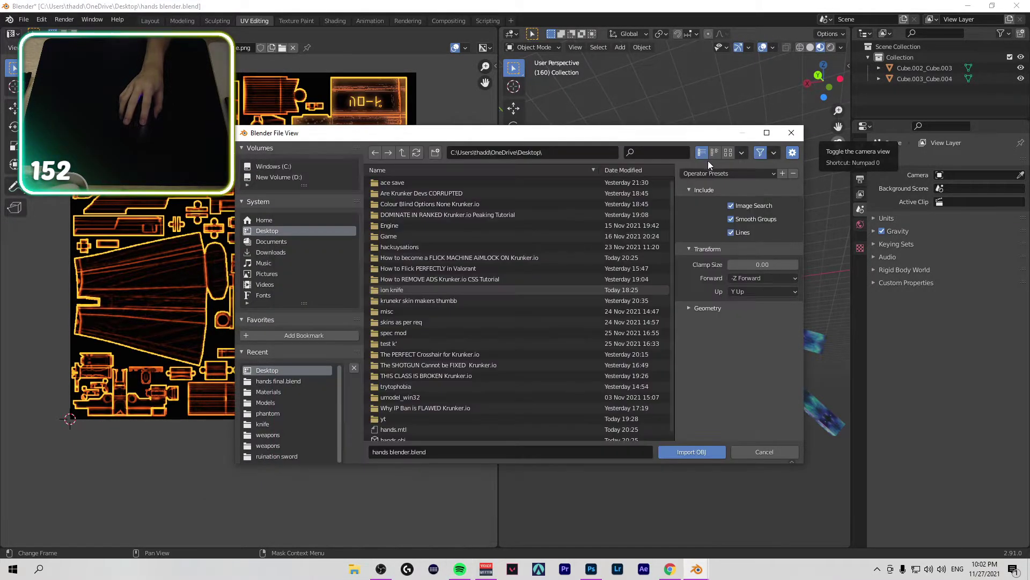
# Step: Look at the Spotify window, the Discord general channel and the Twitch stream in Chrome, and return to the hands blender project
pyautogui.click(460, 569)
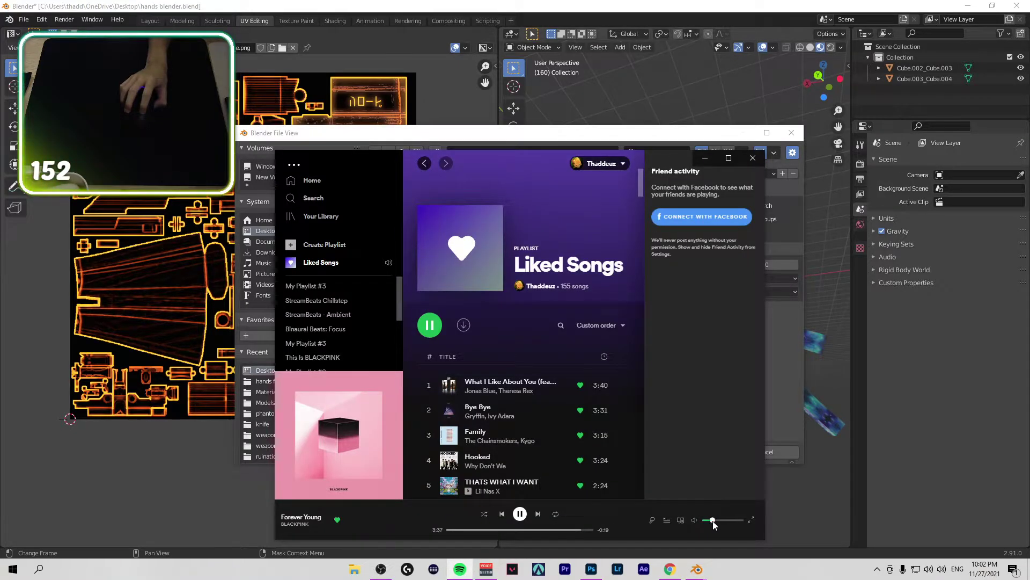
pyautogui.click(670, 568)
pyautogui.click(205, 9)
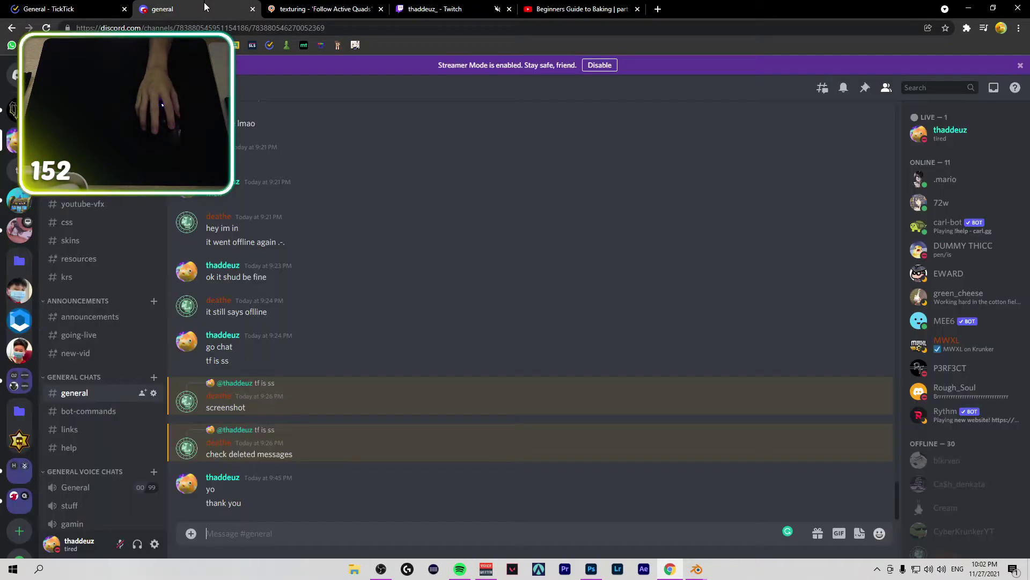
pyautogui.click(432, 9)
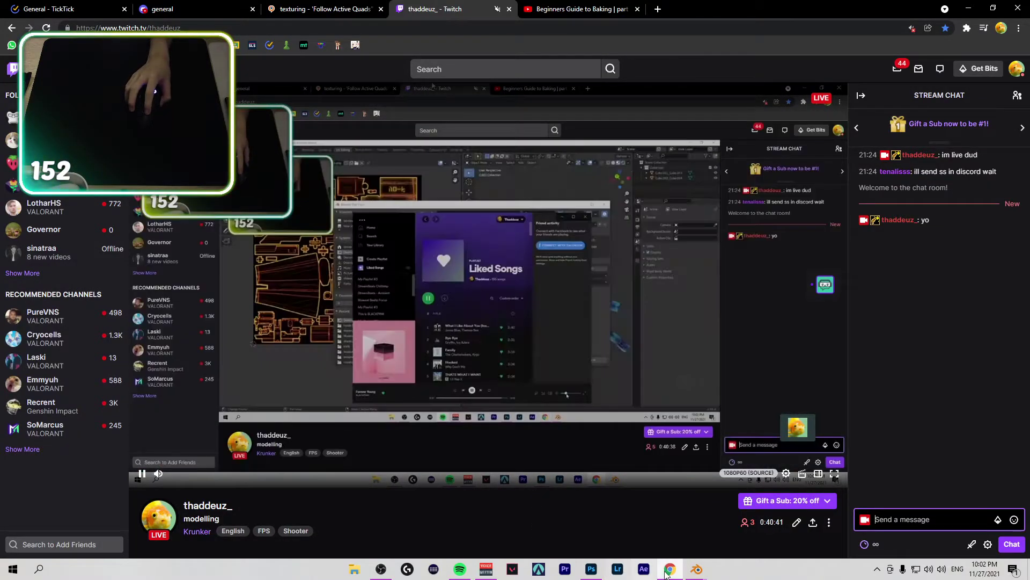
pyautogui.moveTo(697, 568)
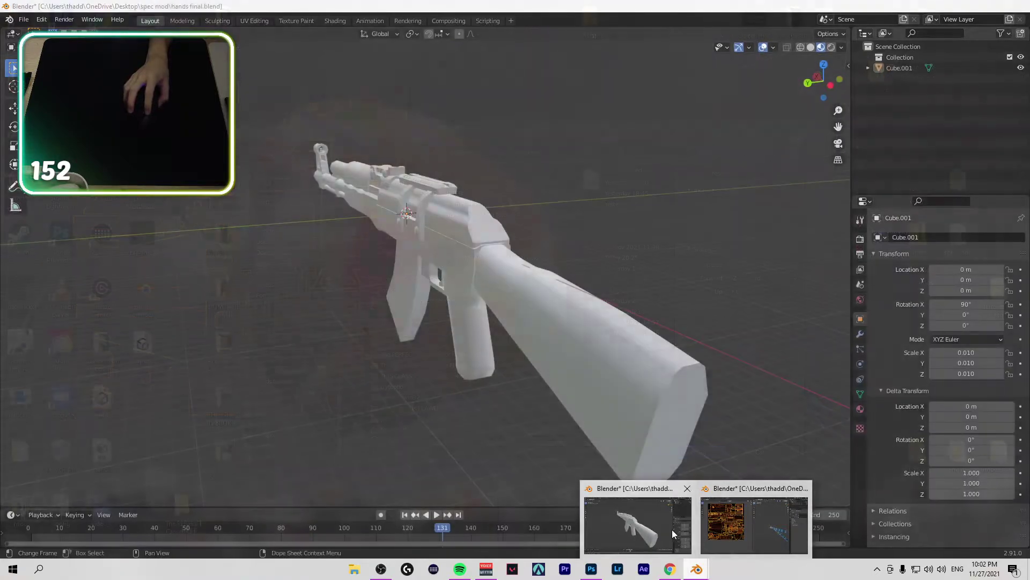
pyautogui.click(714, 510)
# Step: Reopen the Wavefront (.obj) import dialog to refresh its file list and import weapon_2.obj from the Desktop
pyautogui.scroll(-1, 529, 410)
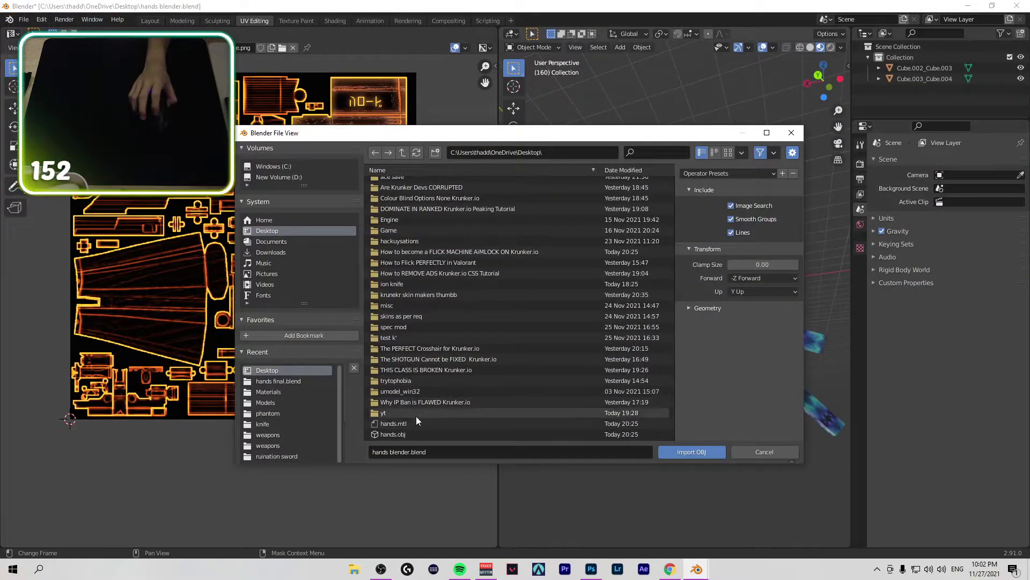
pyautogui.scroll(1, 428, 372)
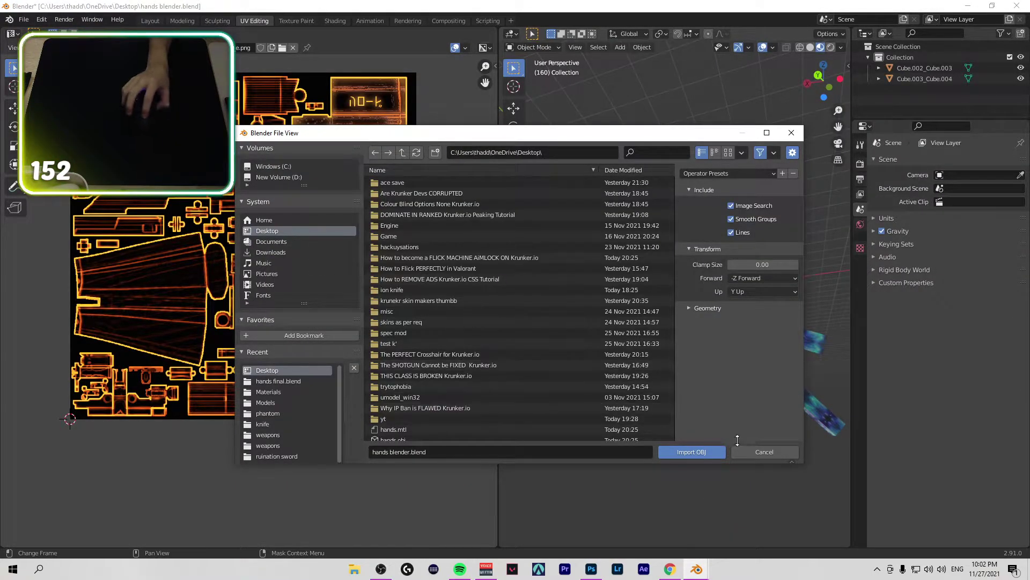
pyautogui.press('Escape')
pyautogui.click(24, 20)
pyautogui.moveTo(53, 185)
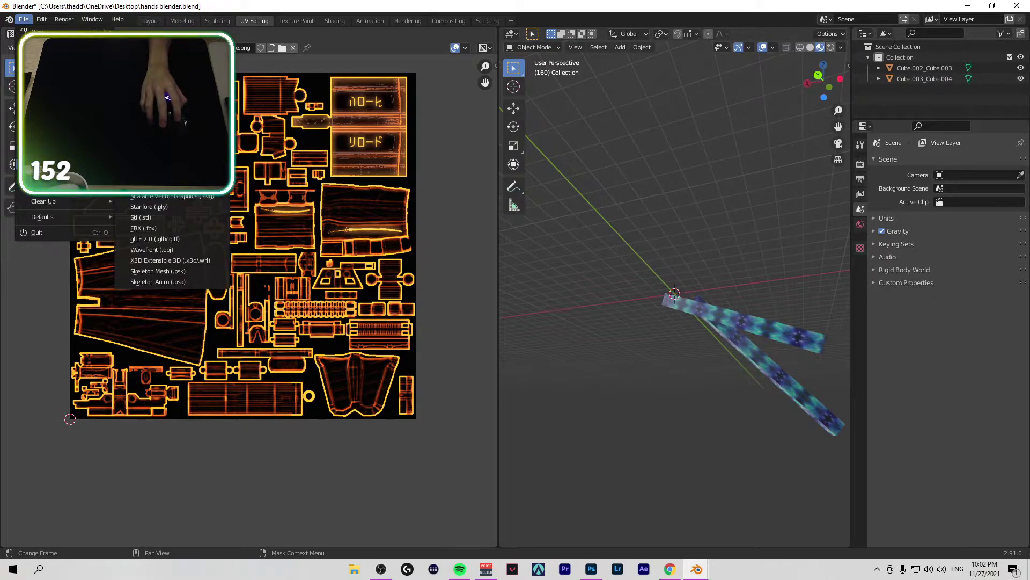
pyautogui.click(152, 250)
pyautogui.scroll(-1, 403, 375)
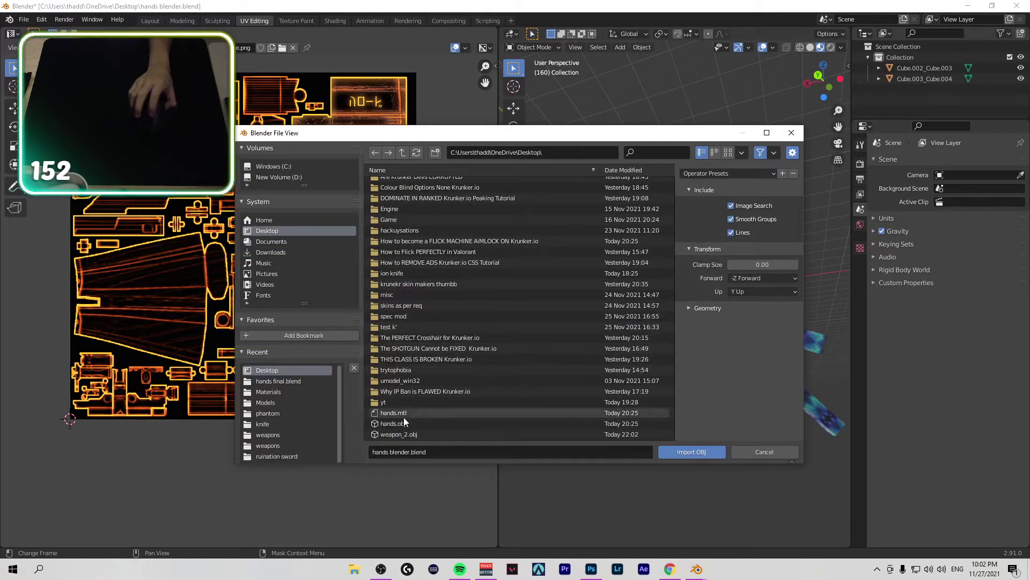
pyautogui.click(468, 435)
pyautogui.click(693, 452)
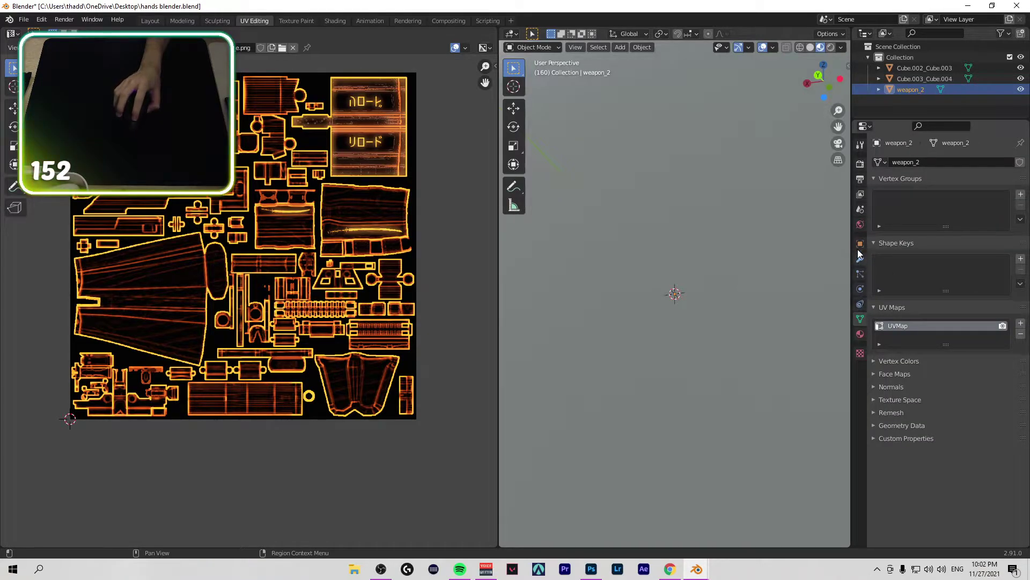
# Step: Set the X, Y and Z scale of the weapon_2 object to 0.01
pyautogui.click(860, 244)
pyautogui.click(962, 280)
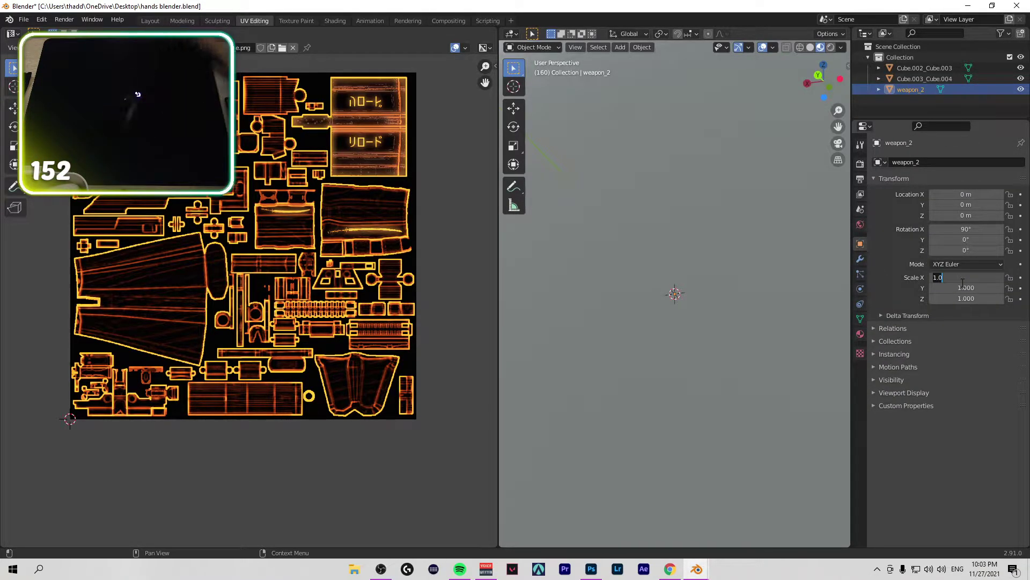
pyautogui.write('0.01')
pyautogui.press('Return')
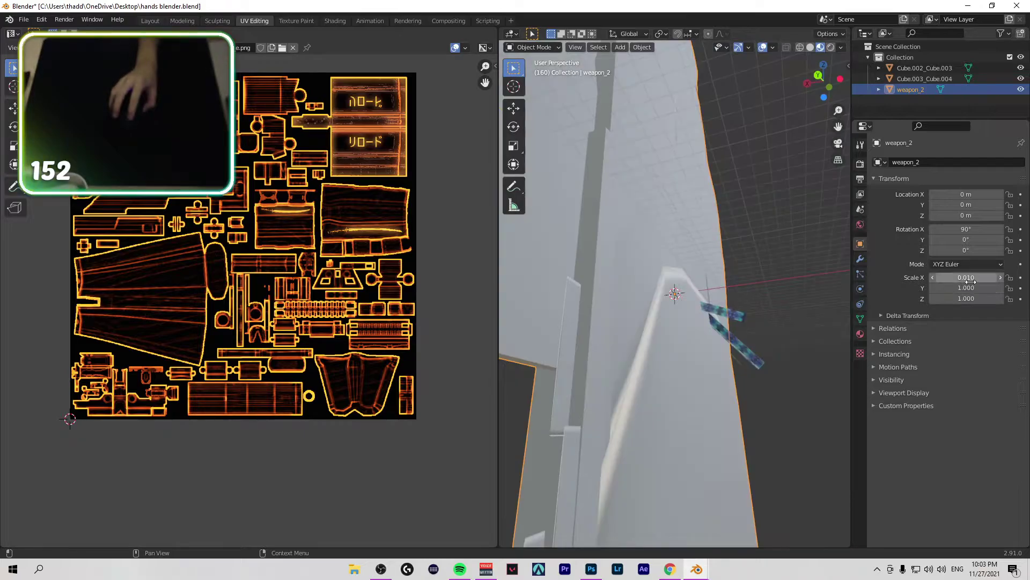
pyautogui.hotkey('ctrl', 'c')
pyautogui.hotkey('ctrl', 'v')
pyautogui.hotkey('ctrl', 'v')
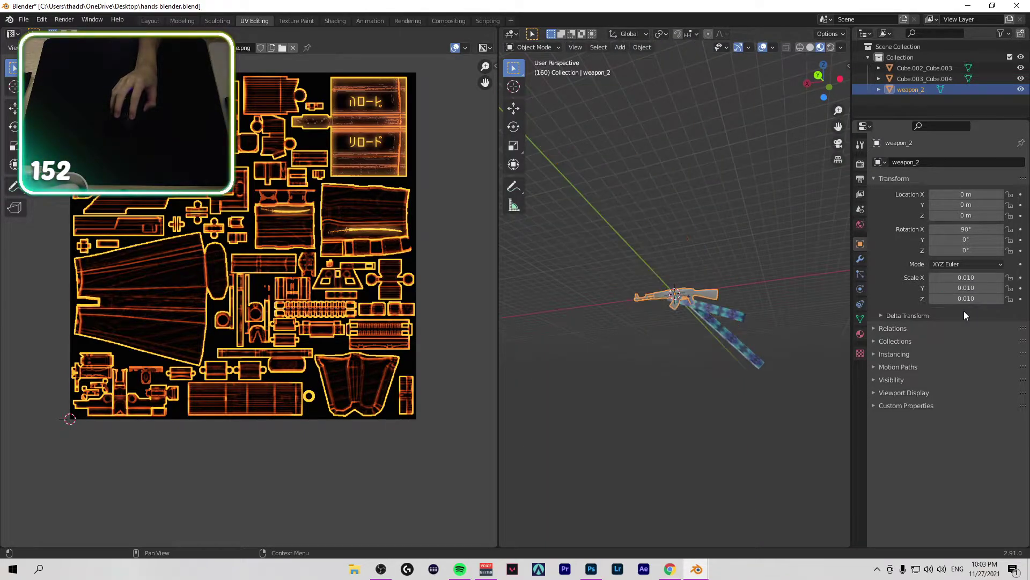
pyautogui.scroll(5, 770, 314)
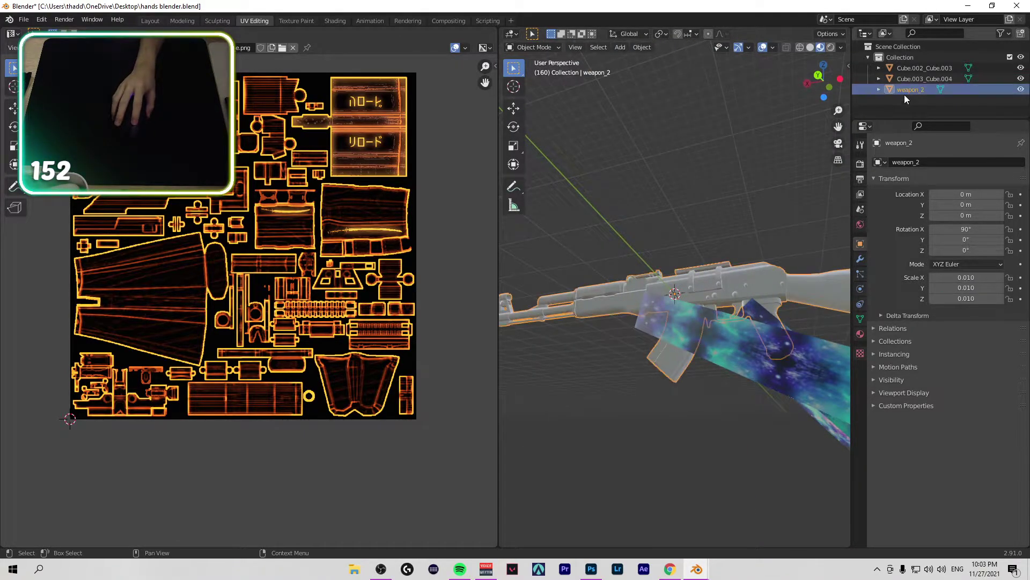
# Step: Give the rifle material's Base Color an Image Texture and load weapon_2_57_e.png from the Desktop
pyautogui.click(862, 334)
pyautogui.click(934, 318)
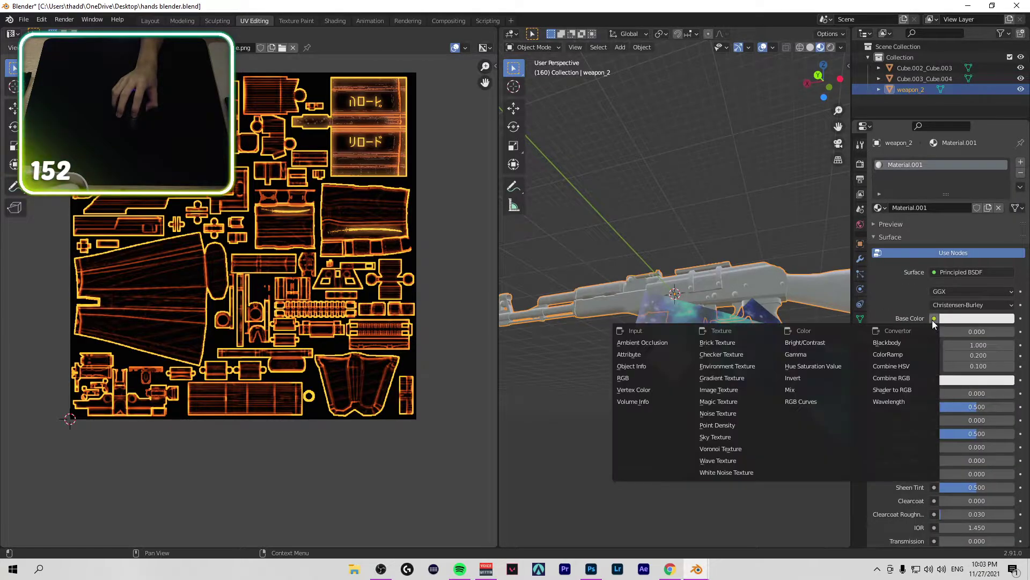
pyautogui.click(732, 391)
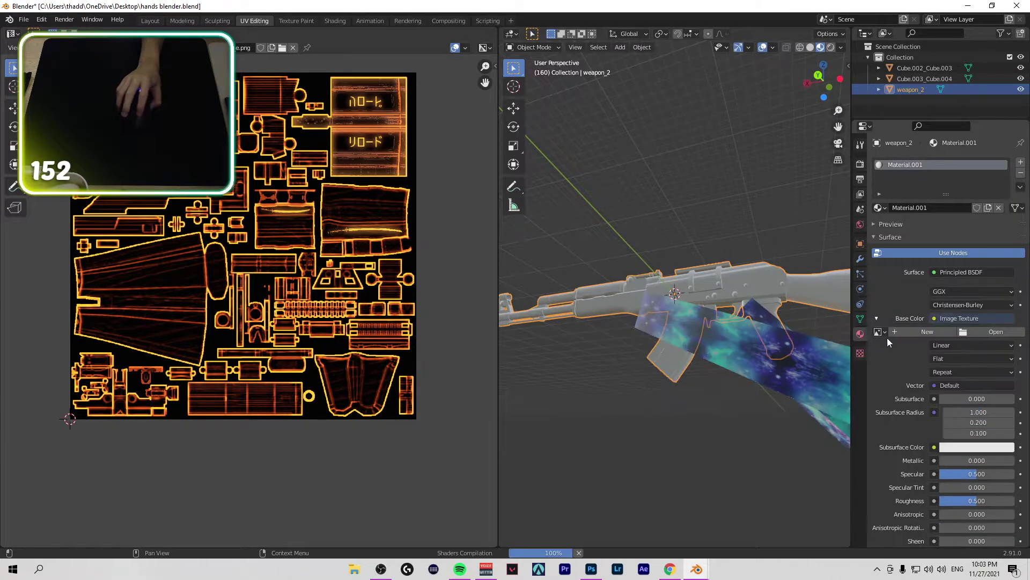
pyautogui.click(977, 333)
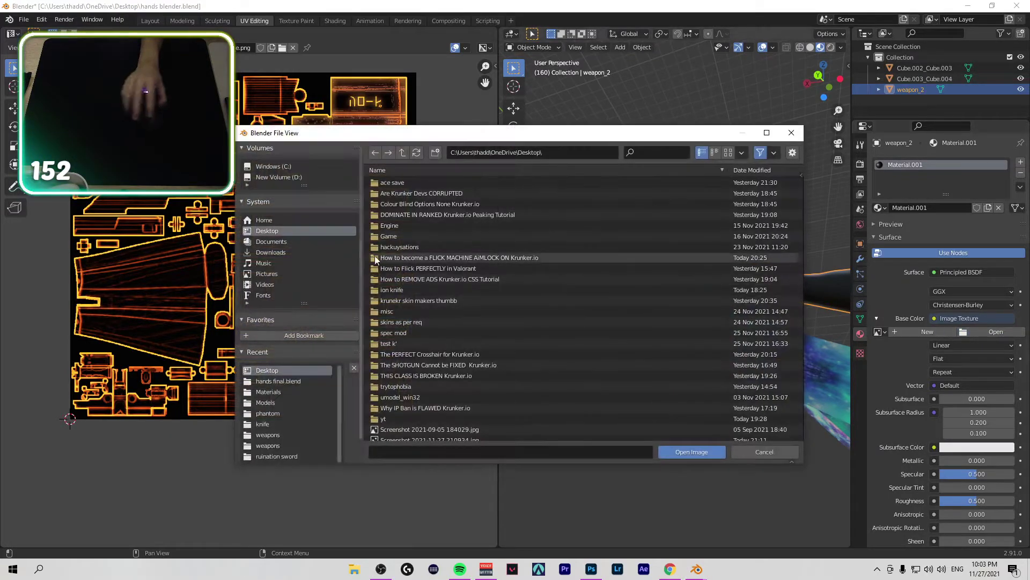
pyautogui.scroll(-3, 432, 425)
pyautogui.click(432, 424)
pyautogui.click(692, 452)
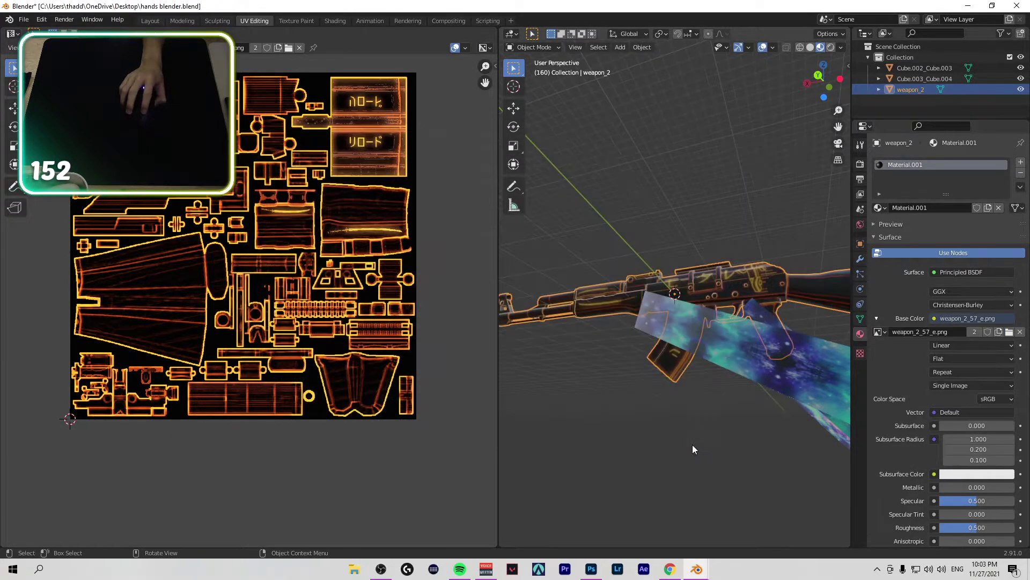
# Step: Add a second UV map to weapon_2 and name it bake
pyautogui.click(860, 320)
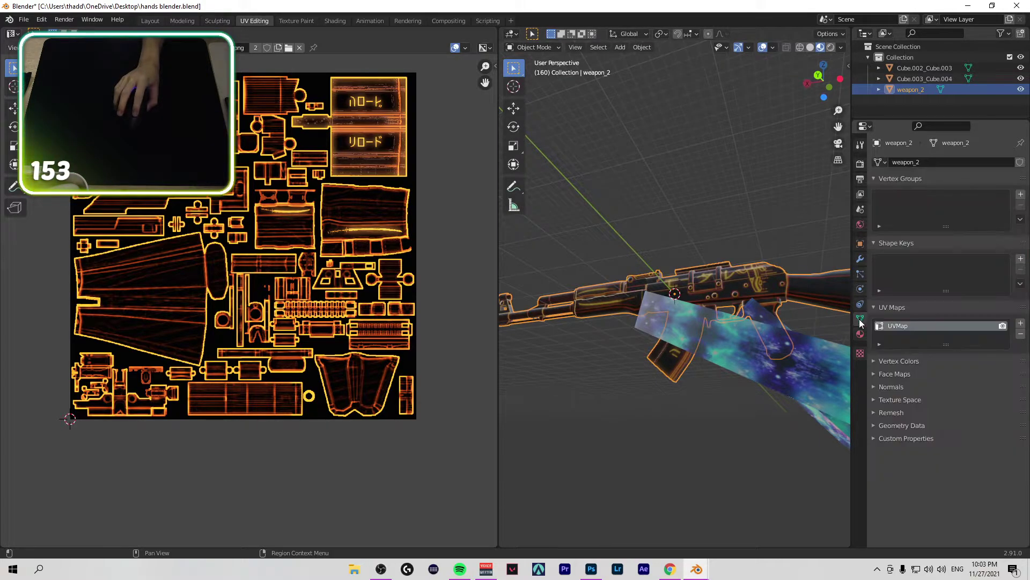
pyautogui.click(1020, 323)
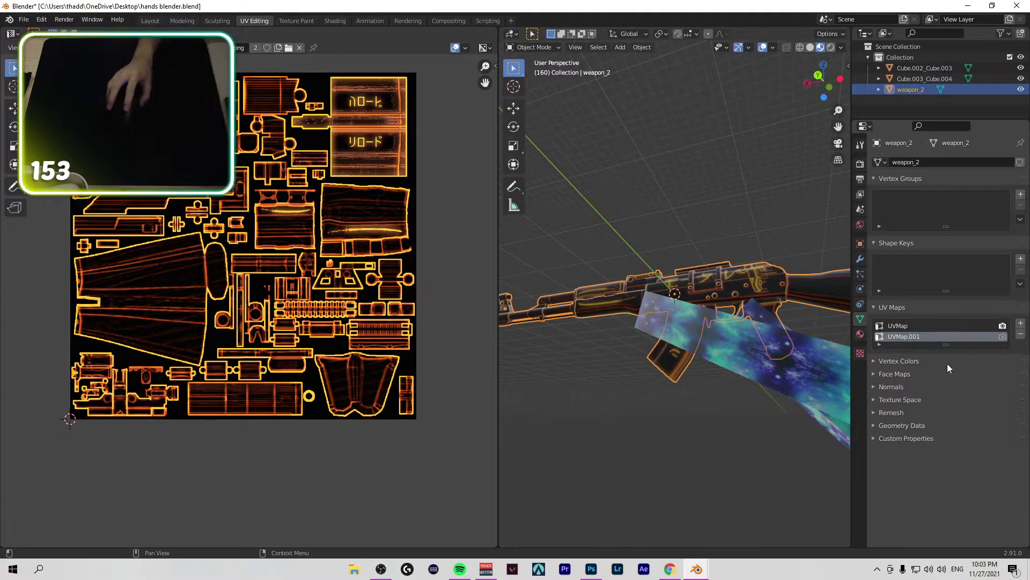
pyautogui.doubleClick(906, 337)
pyautogui.write('bake')
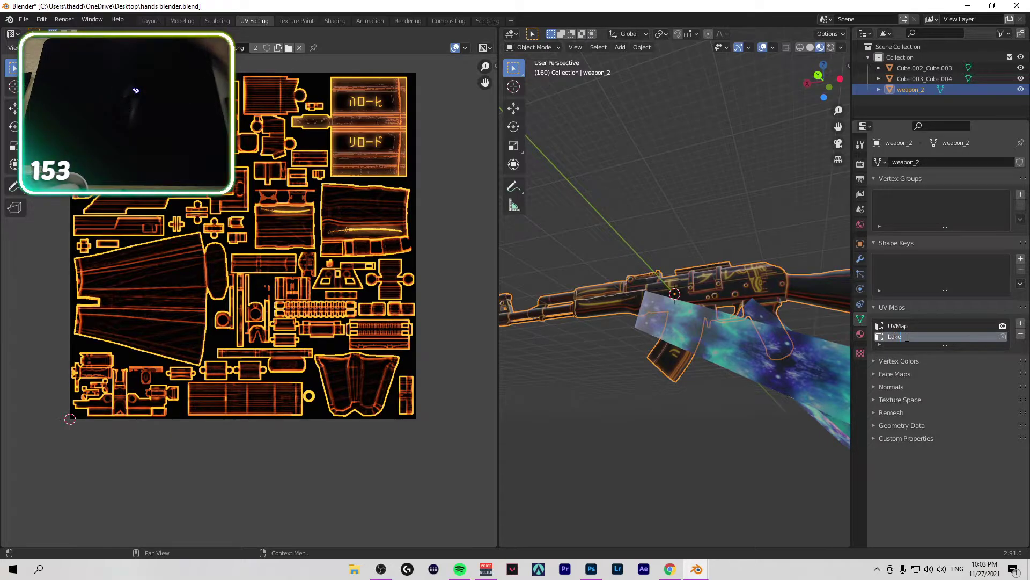
pyautogui.press('Return')
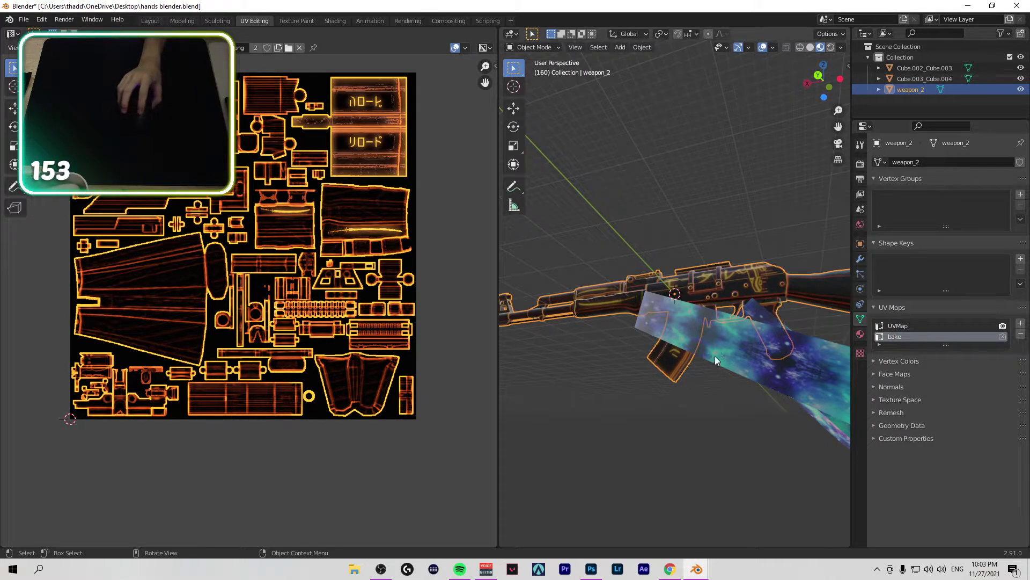
# Step: Select both arm meshes and weapon_2 and put them into Edit Mode together in the UV Editing workspace
pyautogui.press('a')
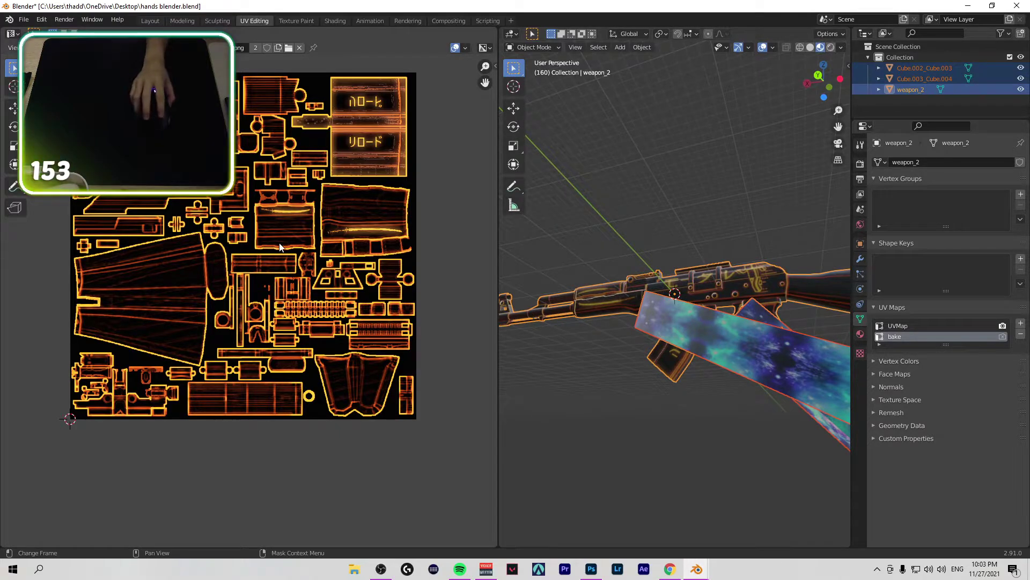
pyautogui.scroll(-4, 413, 252)
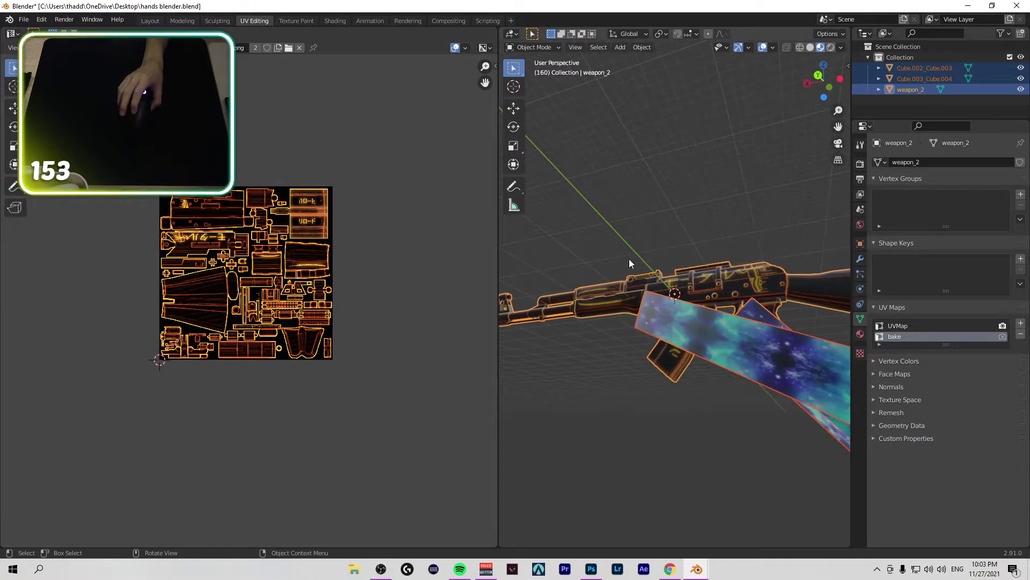
pyautogui.click(217, 20)
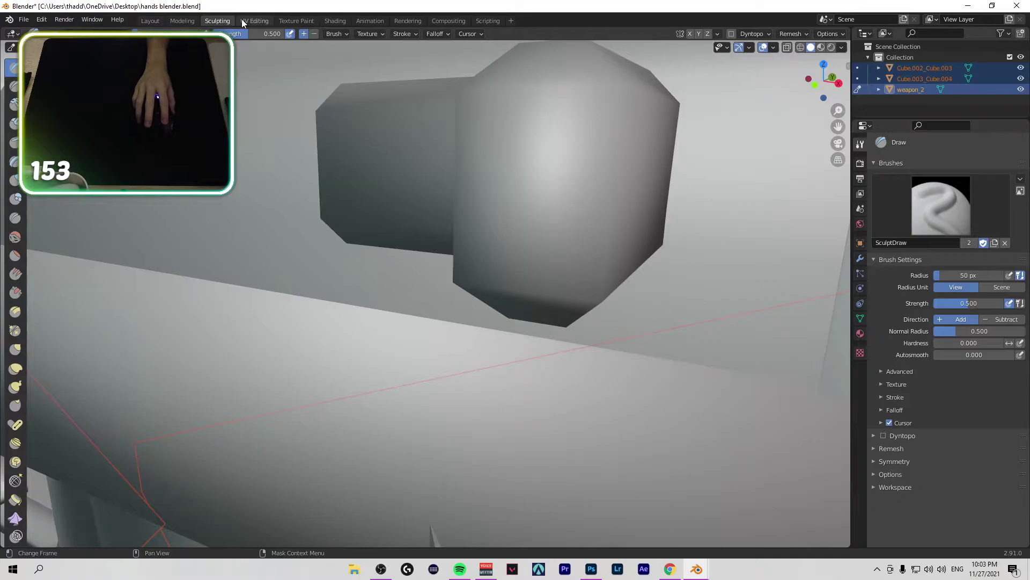
pyautogui.click(255, 21)
pyautogui.scroll(4, 382, 260)
pyautogui.scroll(1, 384, 264)
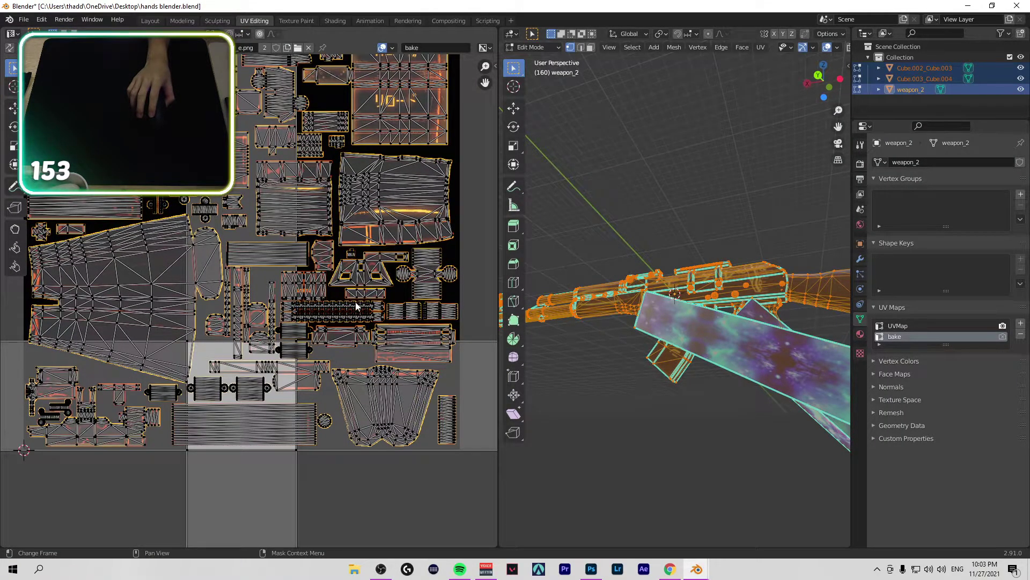
# Step: Try to unwrap the combined UVs of the arms and rifle, and undo the unwrap
pyautogui.scroll(-2, 348, 319)
pyautogui.rightClick(285, 275)
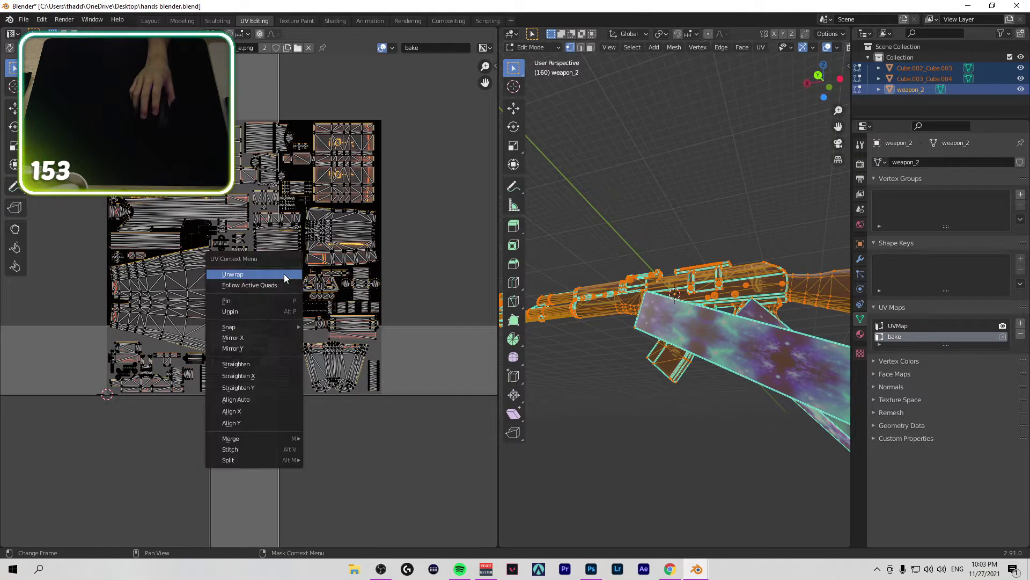
pyautogui.click(274, 277)
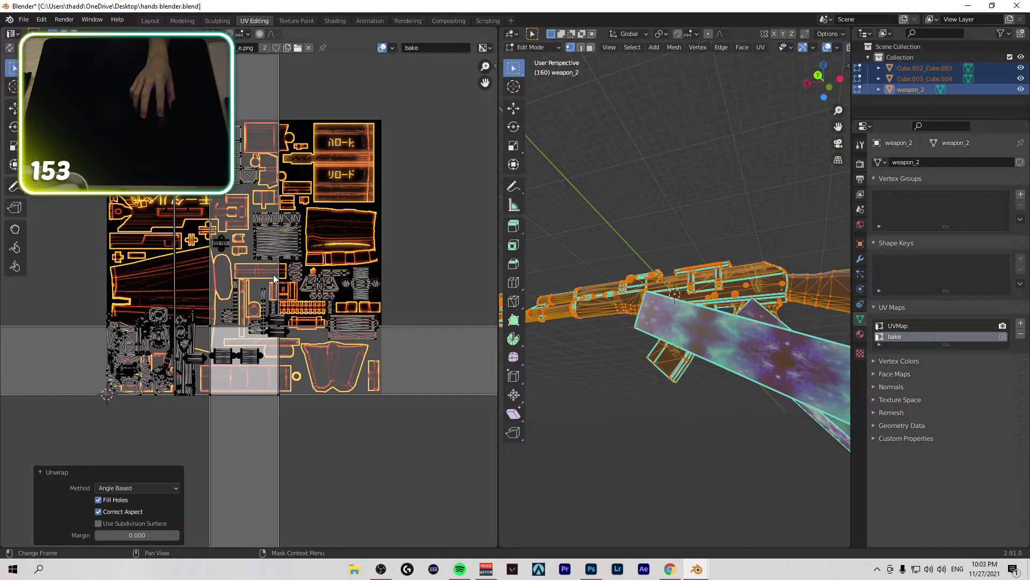
pyautogui.hotkey('ctrl', 'z')
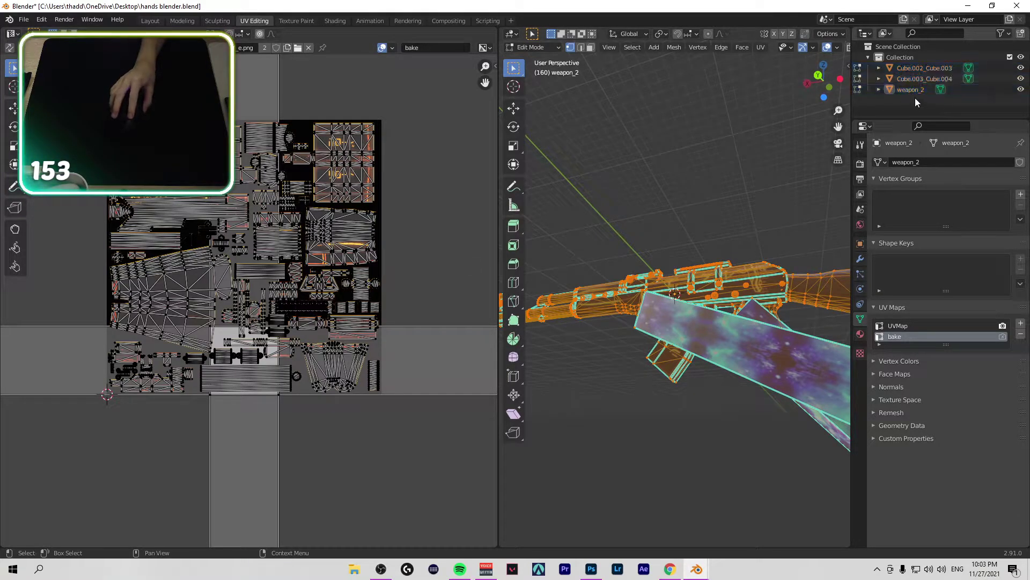
# Step: Examine the bake UV layout over the Cube.003_Cube.004 arm texture and, up close, over the weapon_2 rifle texture
pyautogui.click(925, 79)
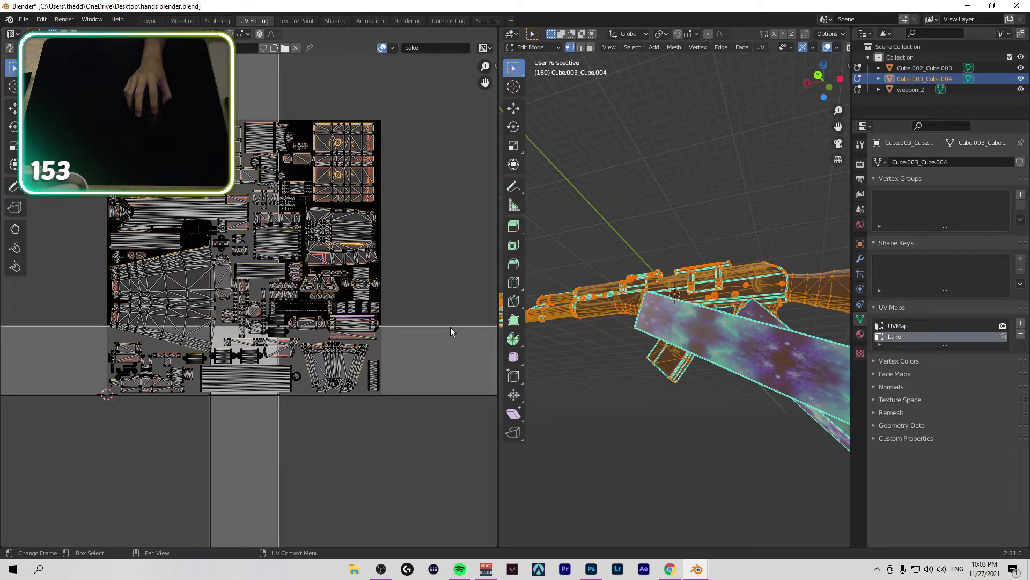
pyautogui.scroll(-3, 424, 355)
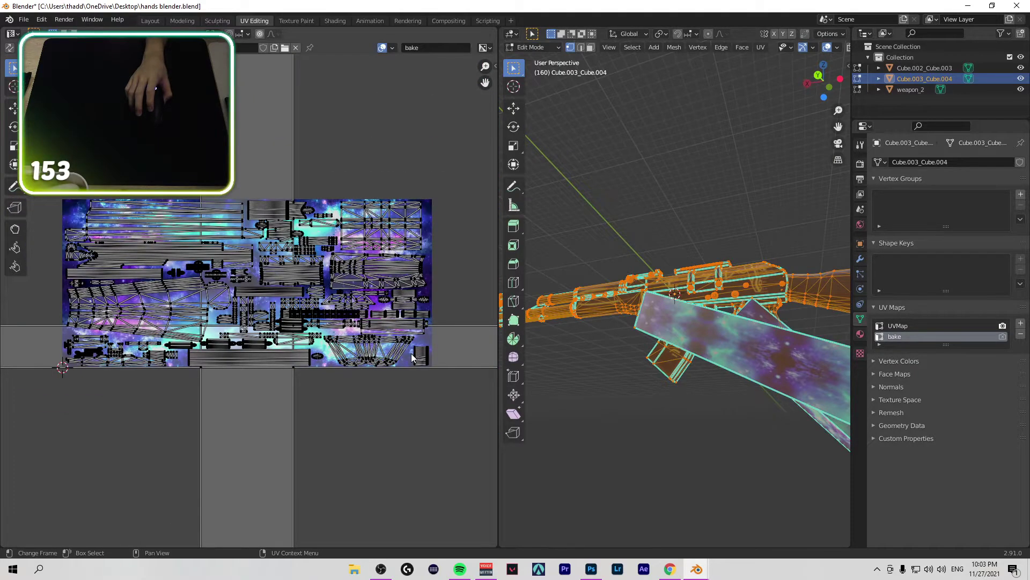
pyautogui.scroll(4, 413, 357)
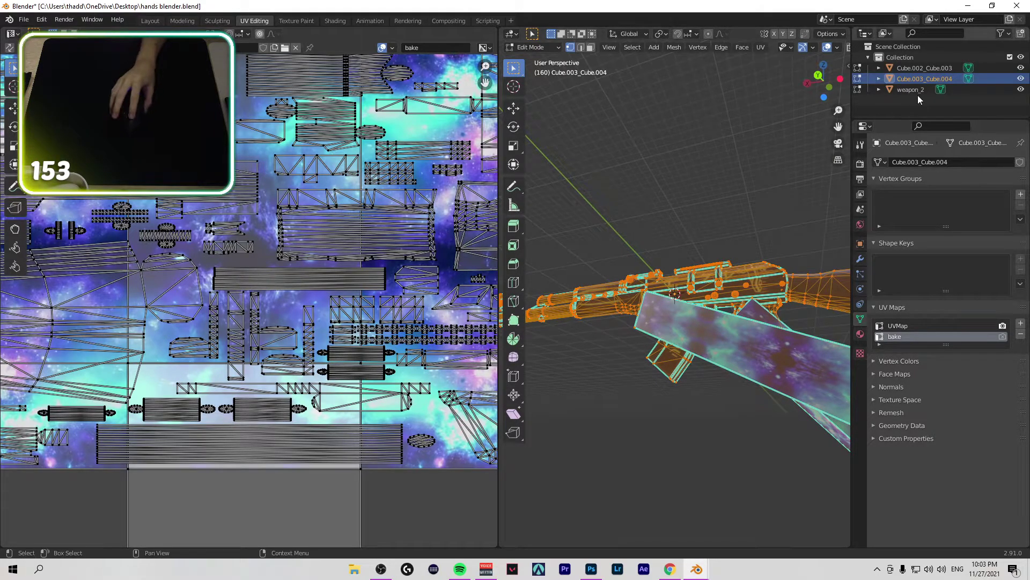
pyautogui.click(919, 92)
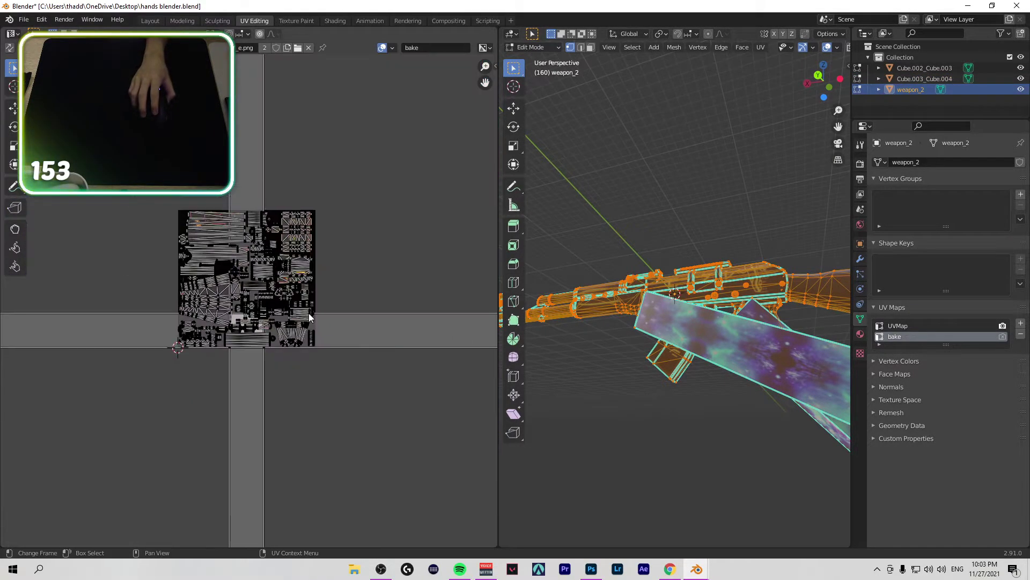
pyautogui.scroll(4, 308, 316)
pyautogui.scroll(4, 303, 349)
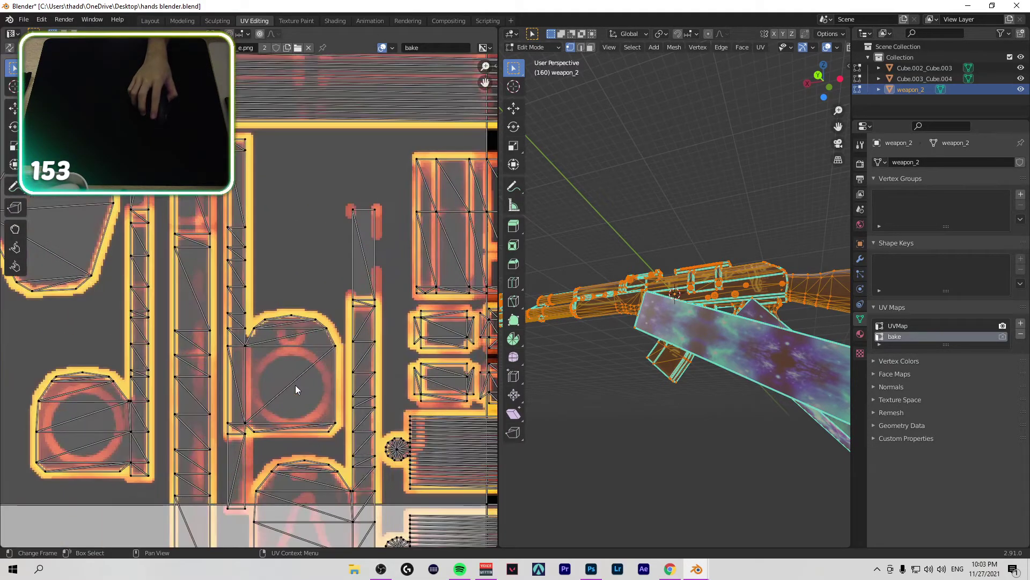
pyautogui.scroll(-3, 295, 389)
pyautogui.scroll(3, 297, 397)
pyautogui.scroll(2, 294, 402)
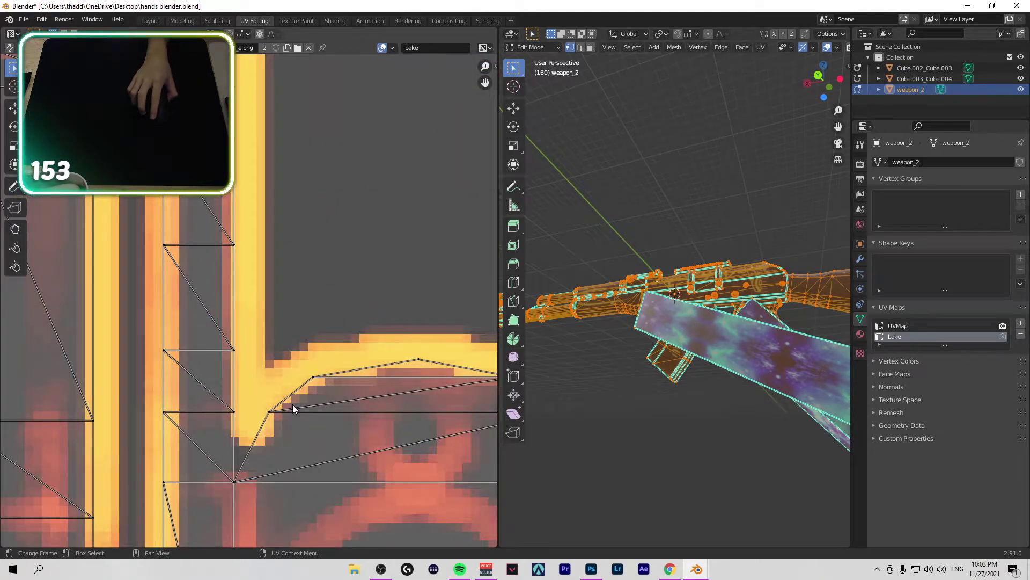
pyautogui.scroll(-4, 293, 404)
pyautogui.scroll(-6, 294, 409)
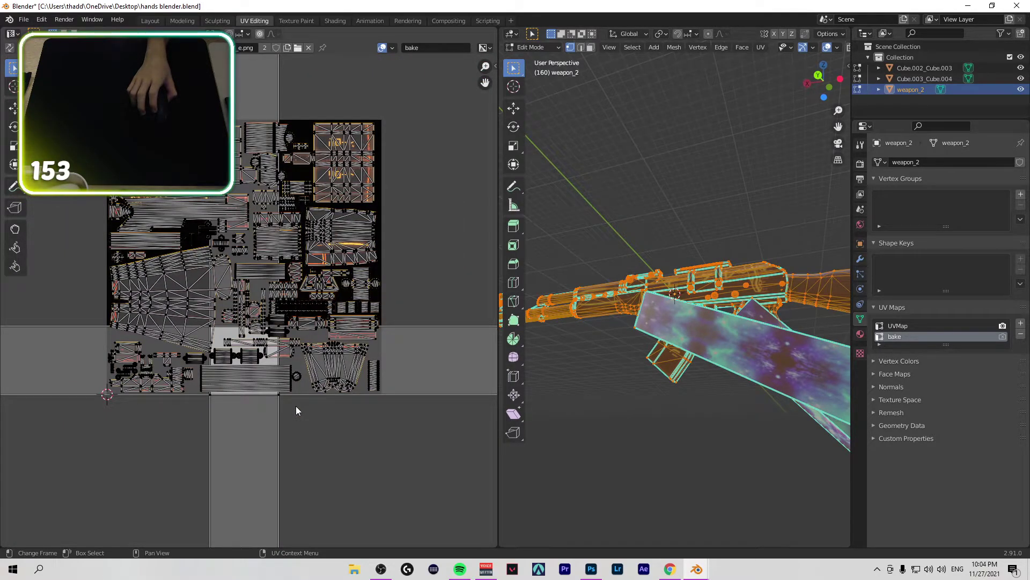
# Step: Try to stitch the UVs in the combined bake layout, and undo the stitch
pyautogui.scroll(-3, 295, 411)
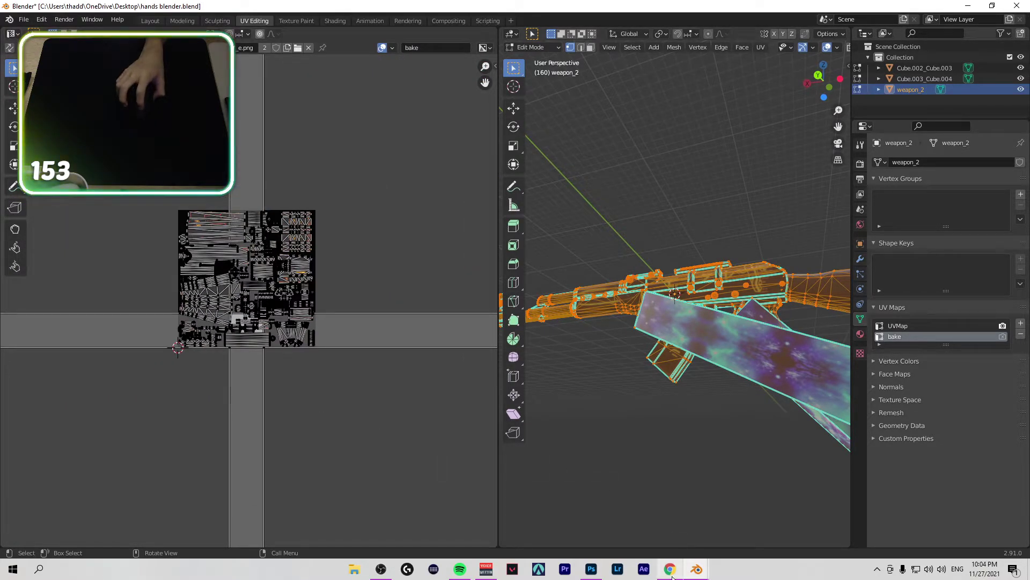
pyautogui.moveTo(672, 574)
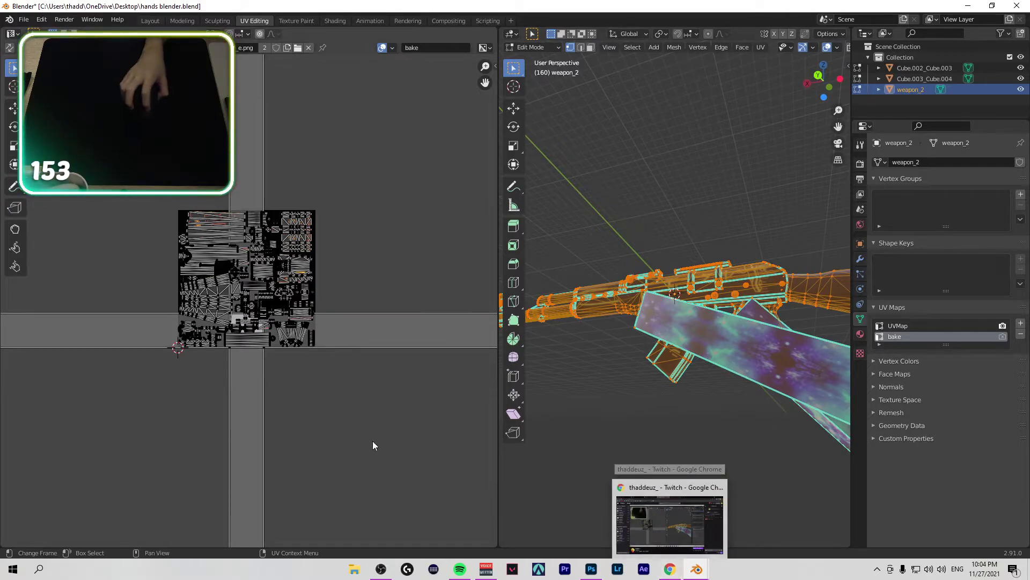
pyautogui.scroll(5, 250, 356)
pyautogui.rightClick(251, 356)
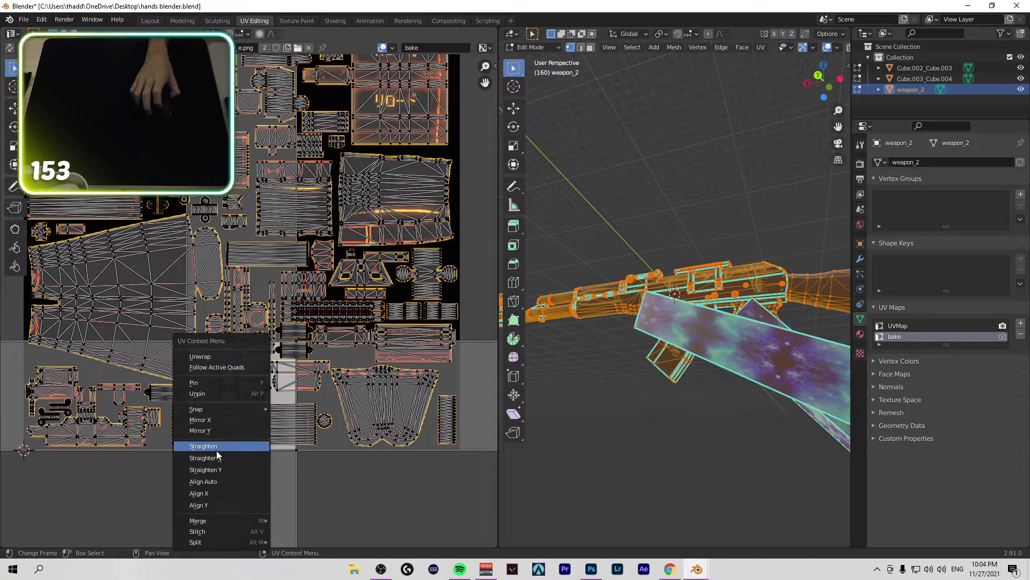
pyautogui.click(209, 532)
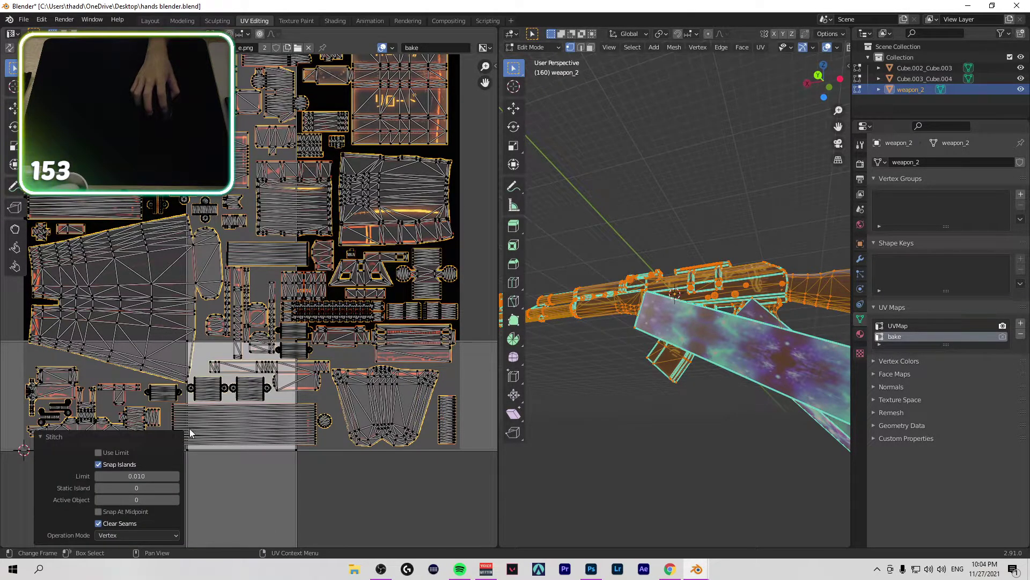
pyautogui.rightClick(185, 307)
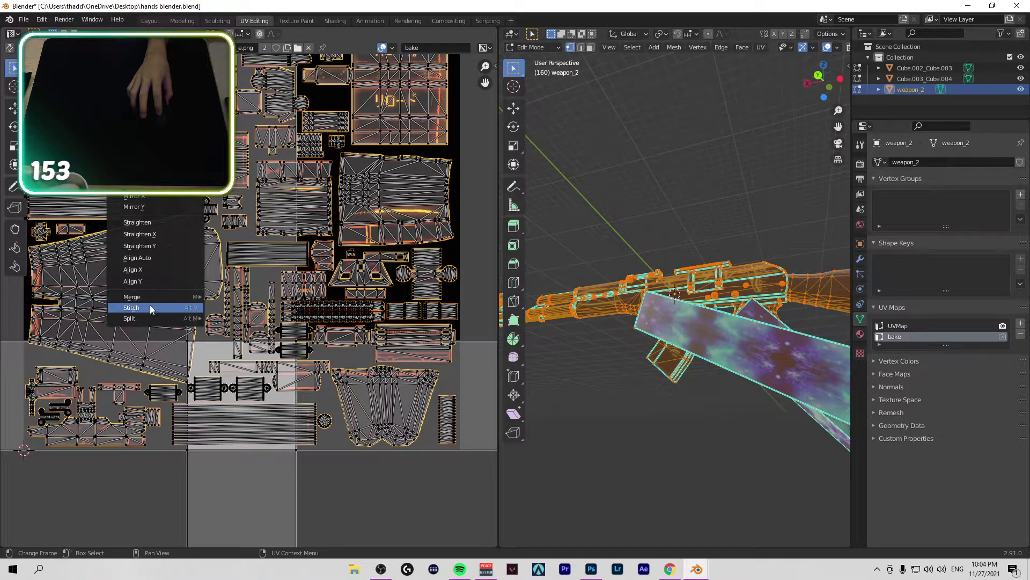
pyautogui.moveTo(182, 296)
pyautogui.click(233, 298)
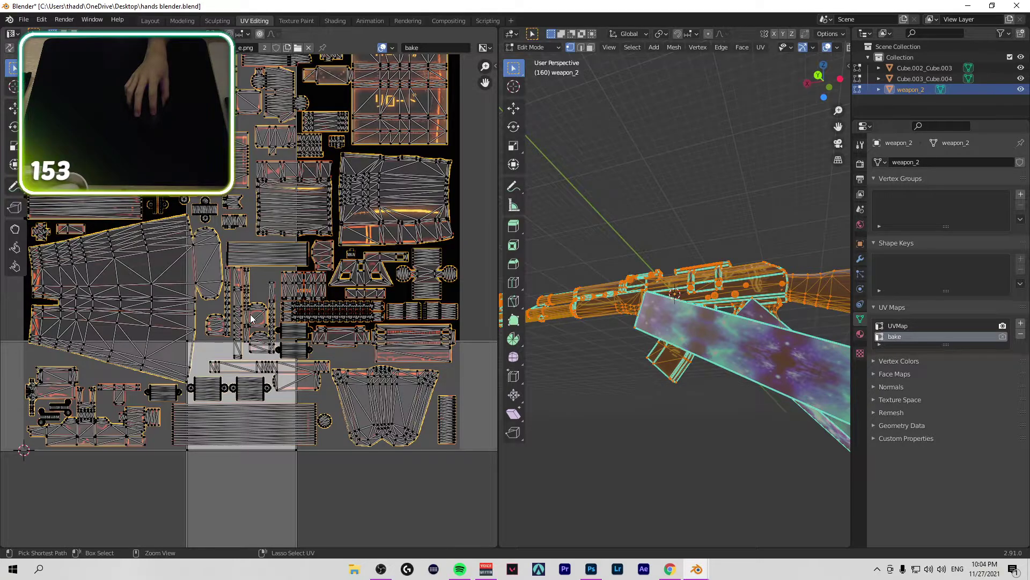
pyautogui.scroll(-5, 250, 318)
# Step: Switch to Chrome and review the Beginners Guide to Baking part 6 video's section on bake UV maps and unwrapping several objects together
pyautogui.click(670, 569)
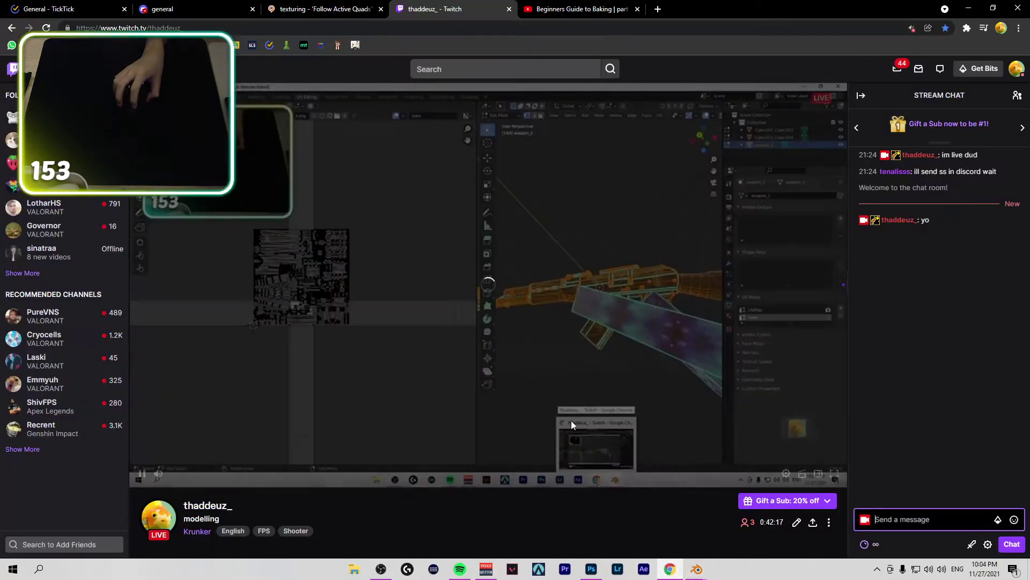
pyautogui.hotkey('ctrl', 'Tab')
pyautogui.click(391, 300)
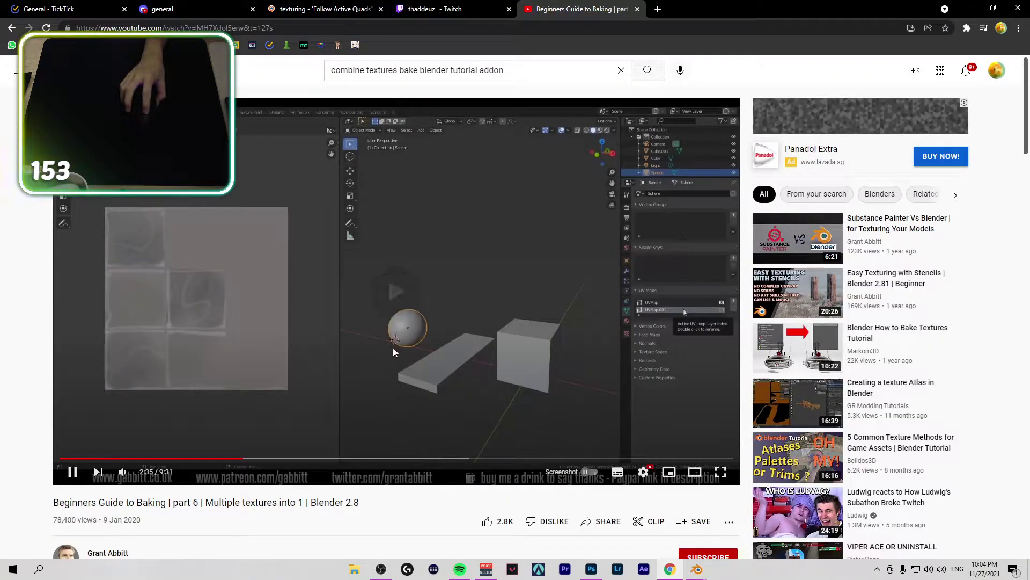
pyautogui.click(484, 9)
pyautogui.click(561, 4)
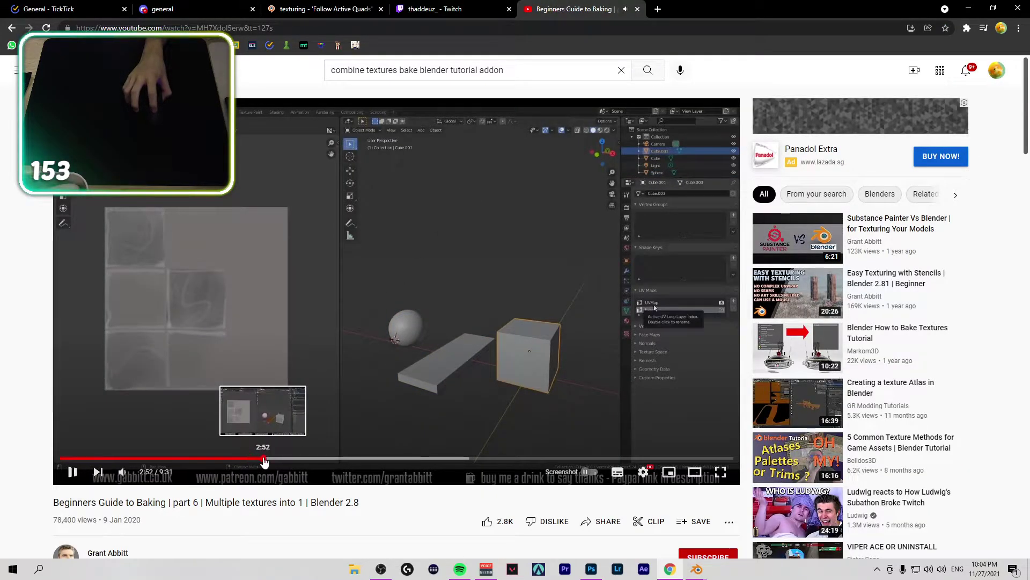
pyautogui.click(292, 463)
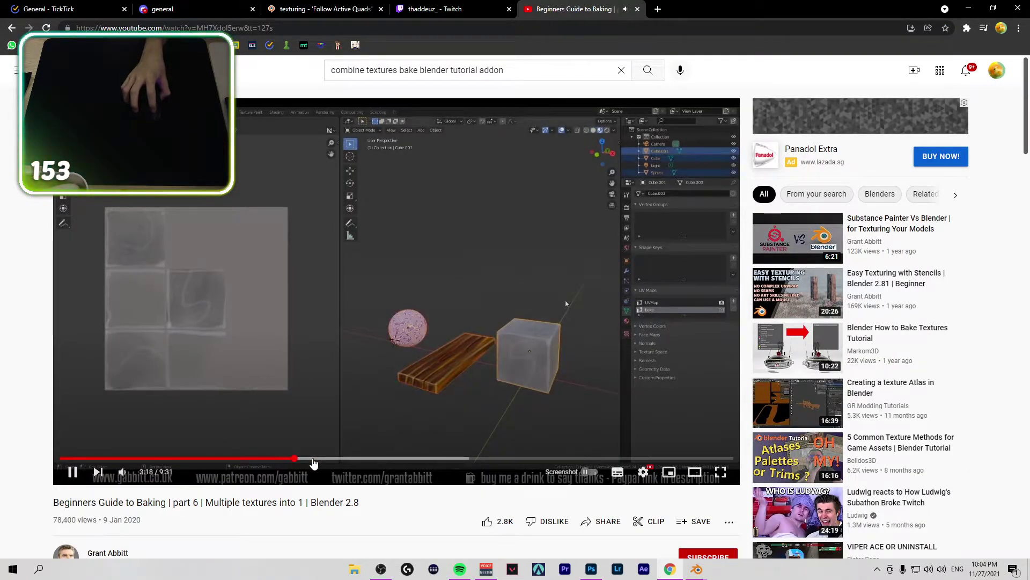
pyautogui.click(314, 459)
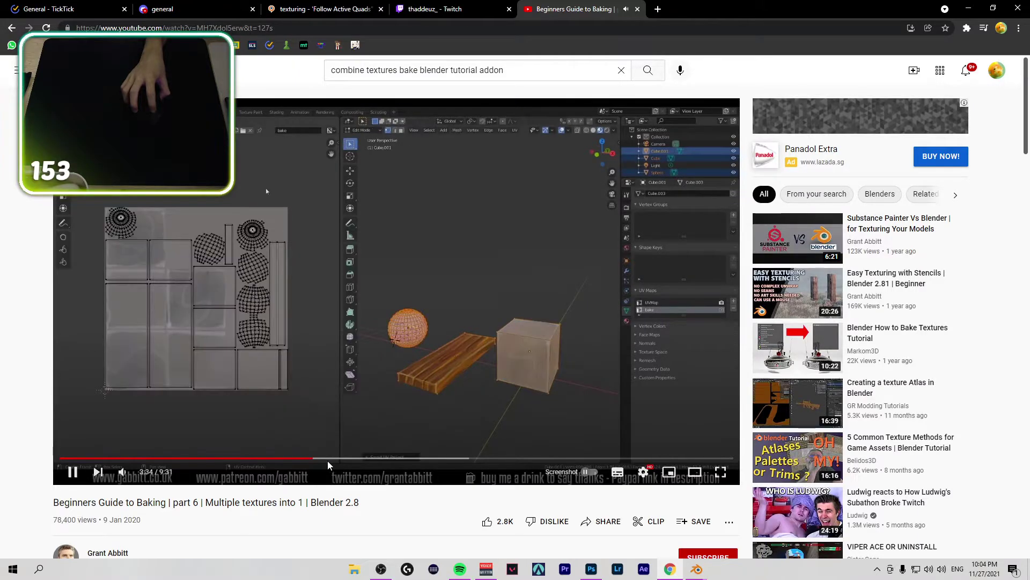
# Step: Skim the rest of the baking video for the image texture setup, bake settings and combined texture, and return to Blender
pyautogui.click(384, 460)
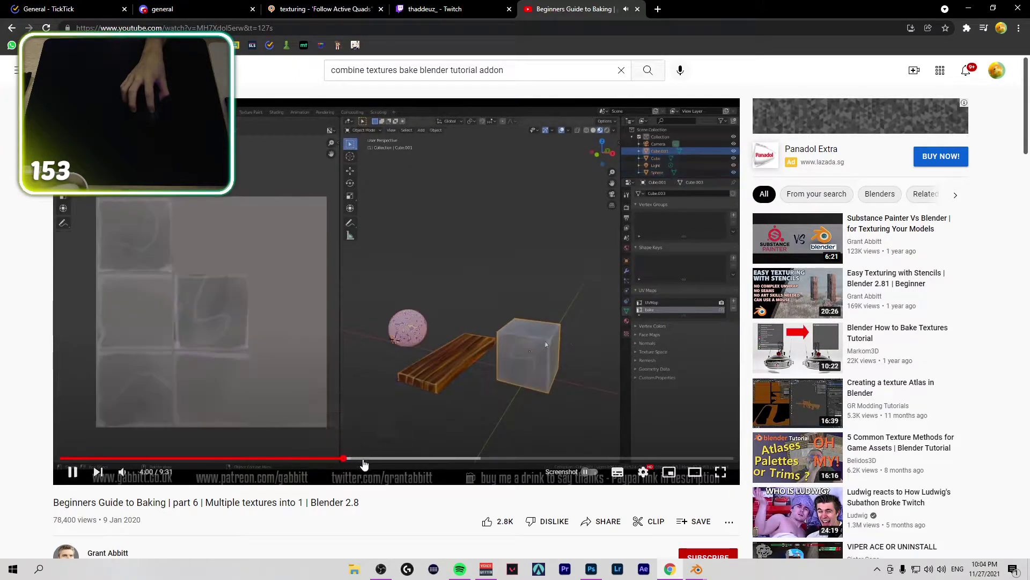
pyautogui.click(436, 459)
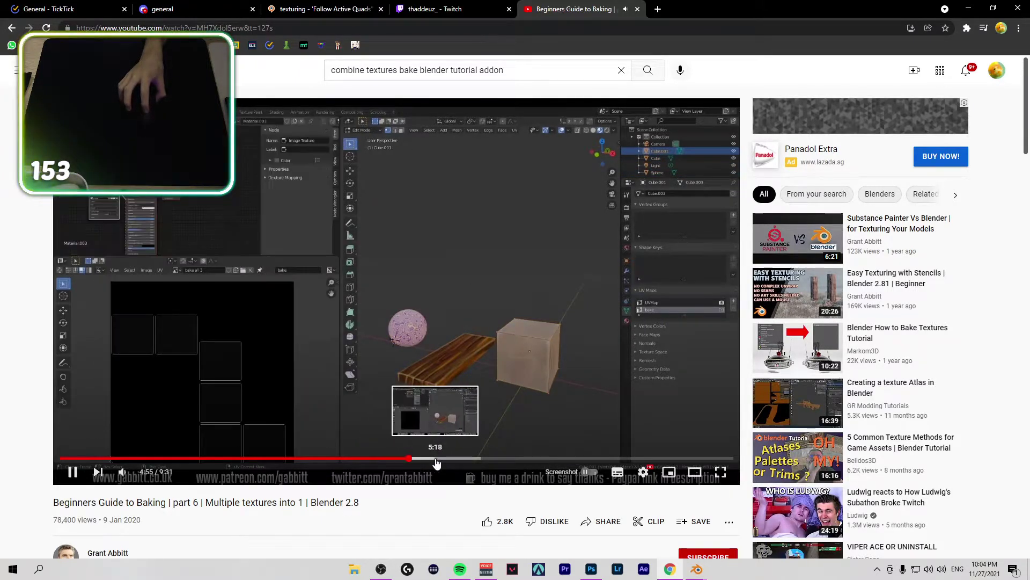
pyautogui.click(461, 459)
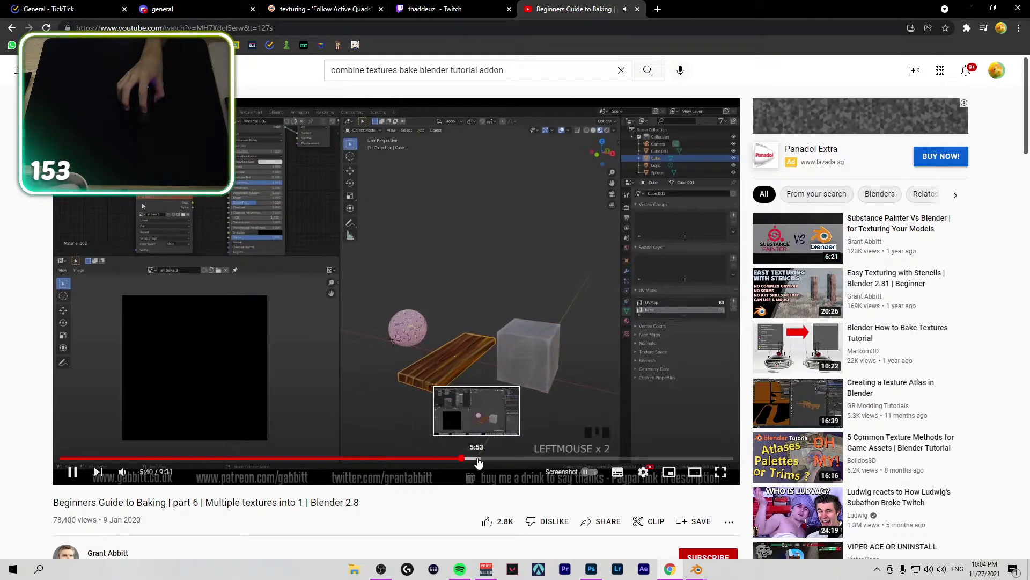
pyautogui.click(521, 460)
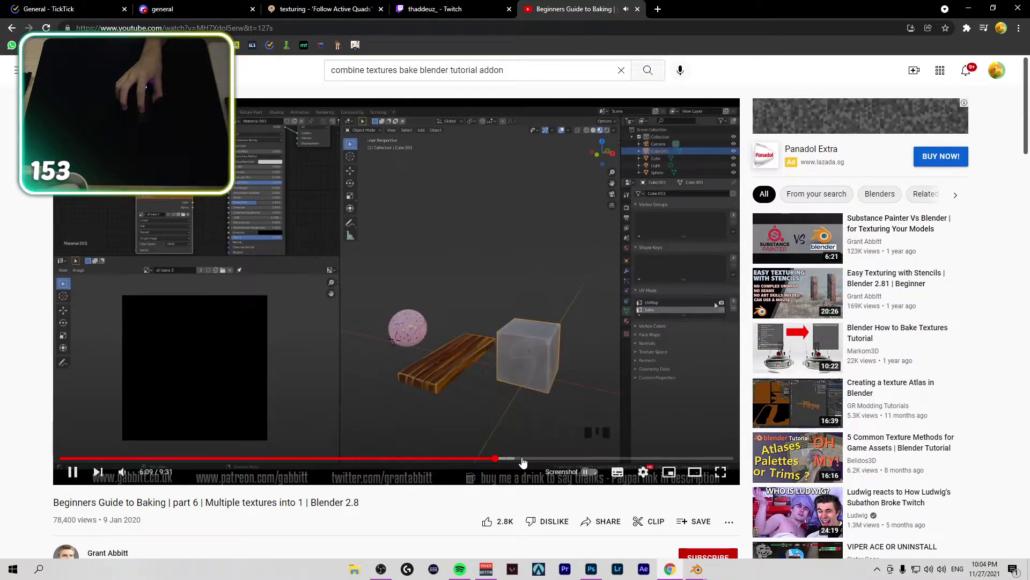
pyautogui.click(608, 460)
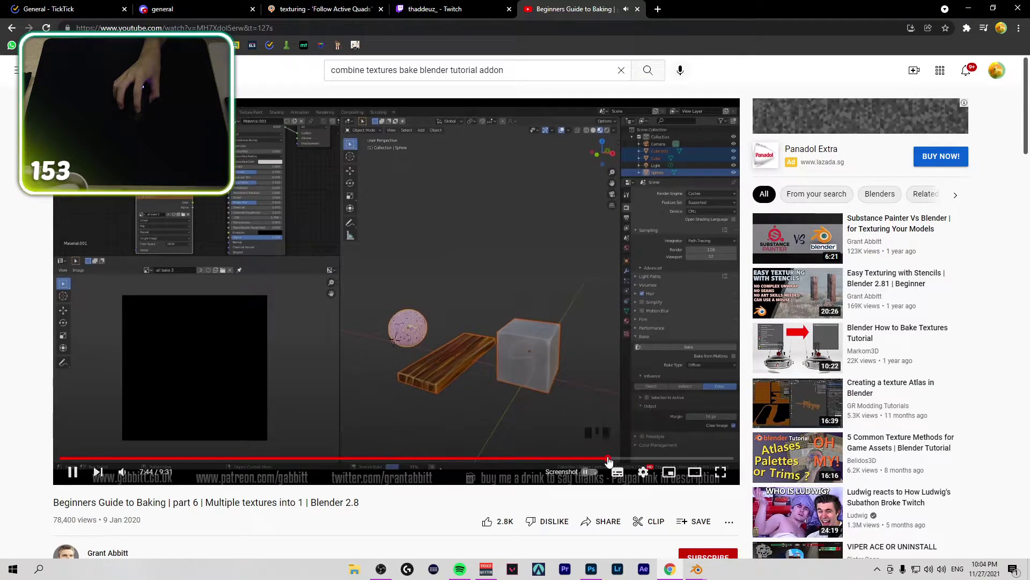
pyautogui.click(645, 459)
pyautogui.click(546, 343)
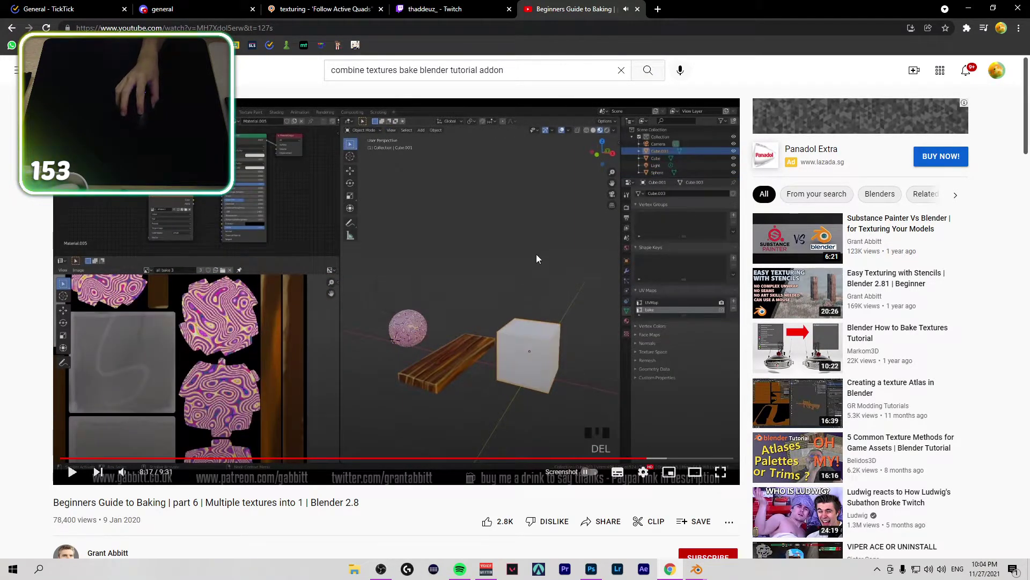
pyautogui.click(970, 10)
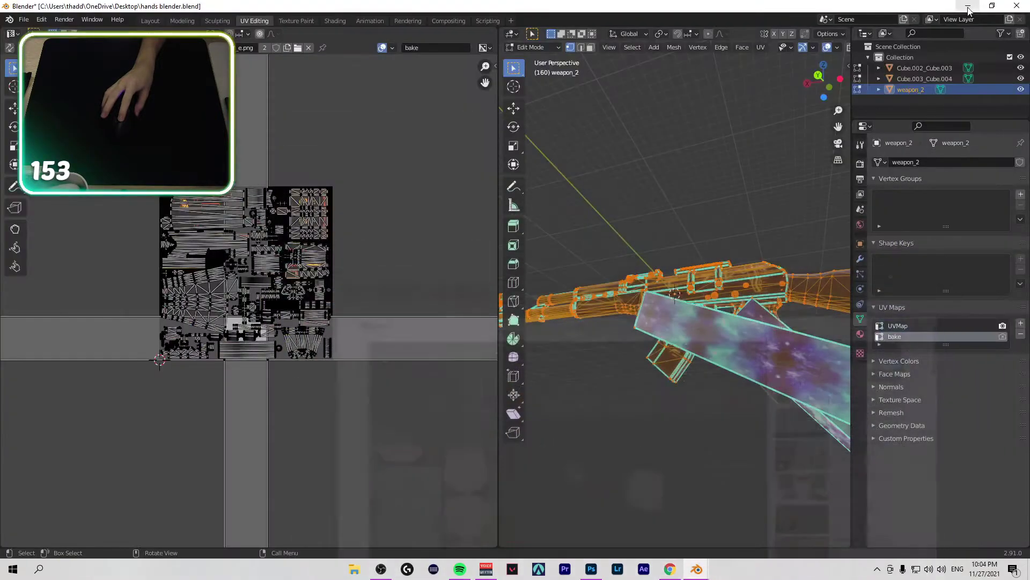
# Step: Pin the selected UVs in the combined bake layout
pyautogui.scroll(-2, 400, 294)
pyautogui.scroll(6, 392, 299)
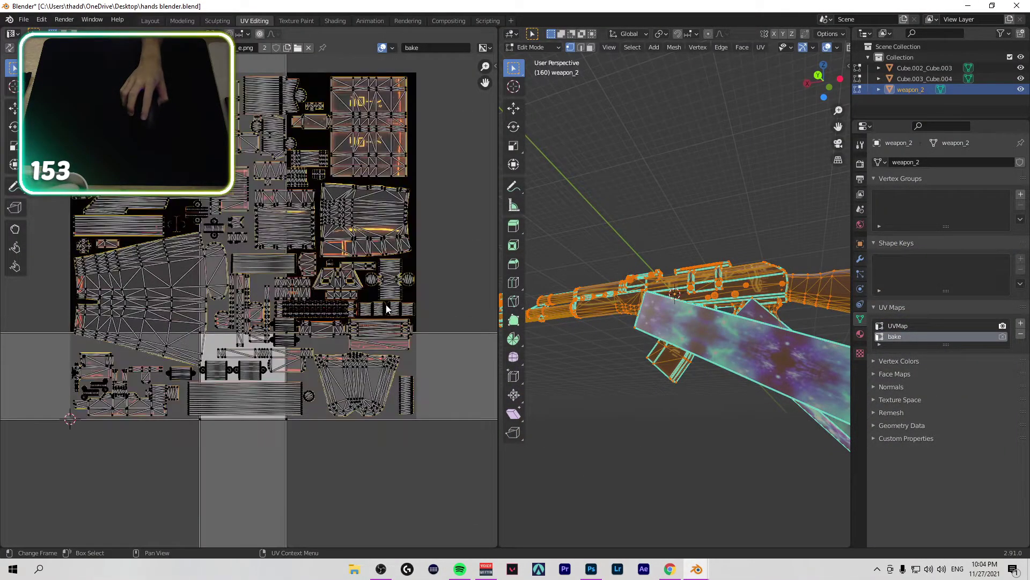
pyautogui.rightClick(478, 259)
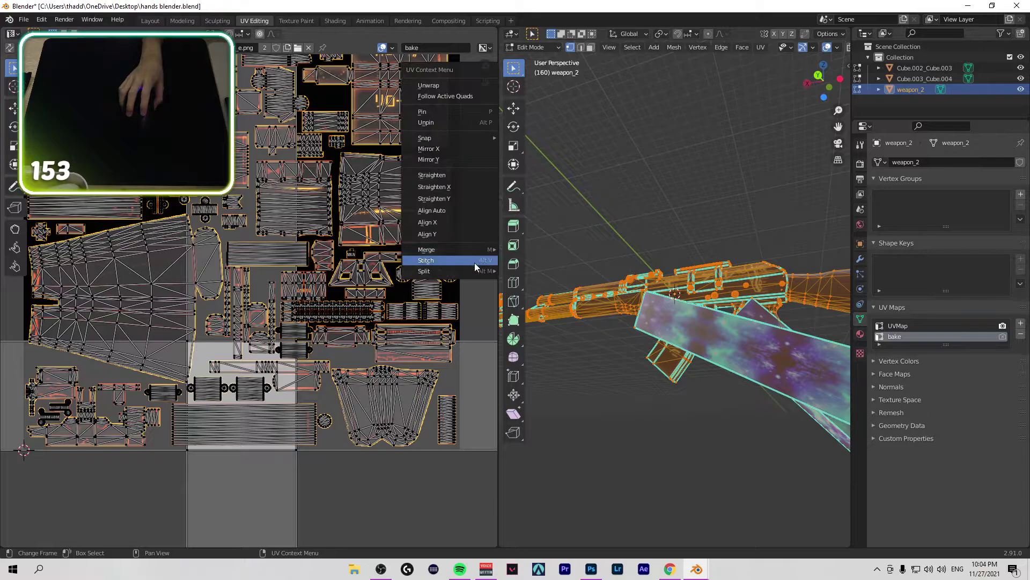
pyautogui.moveTo(474, 268)
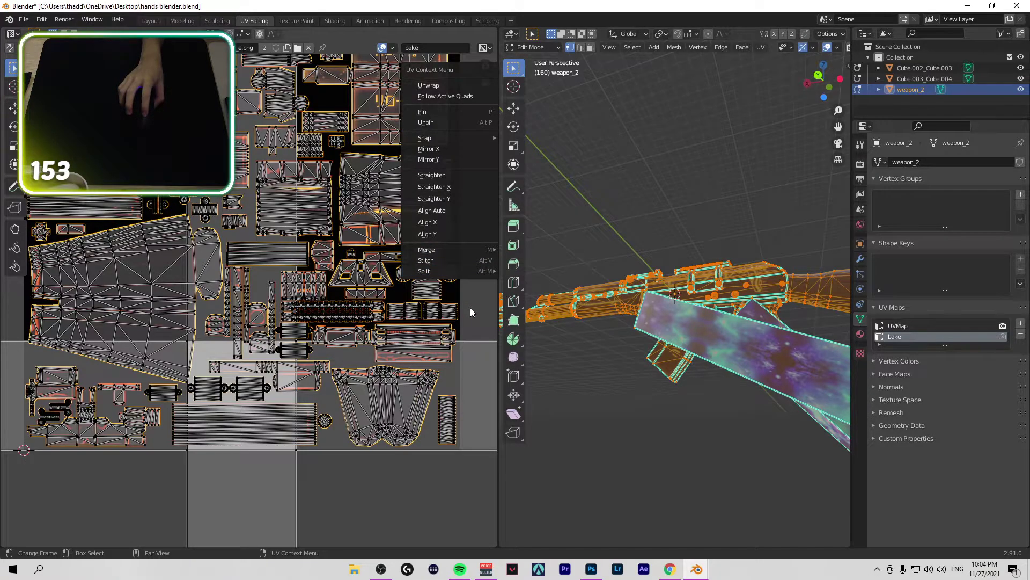
pyautogui.press('Escape')
pyautogui.rightClick(253, 276)
pyautogui.moveTo(246, 264)
pyautogui.click(253, 128)
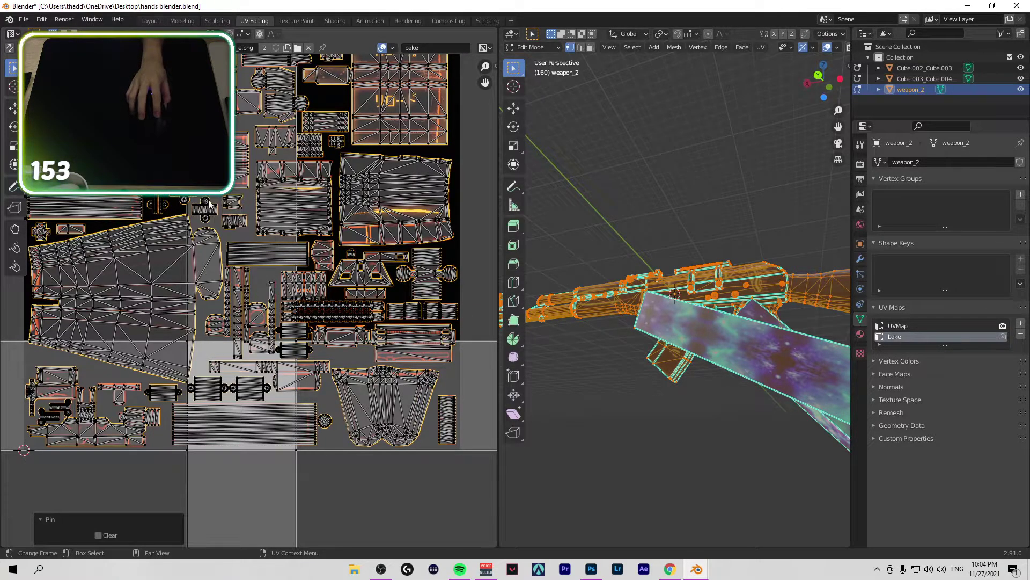
pyautogui.scroll(-3, 189, 400)
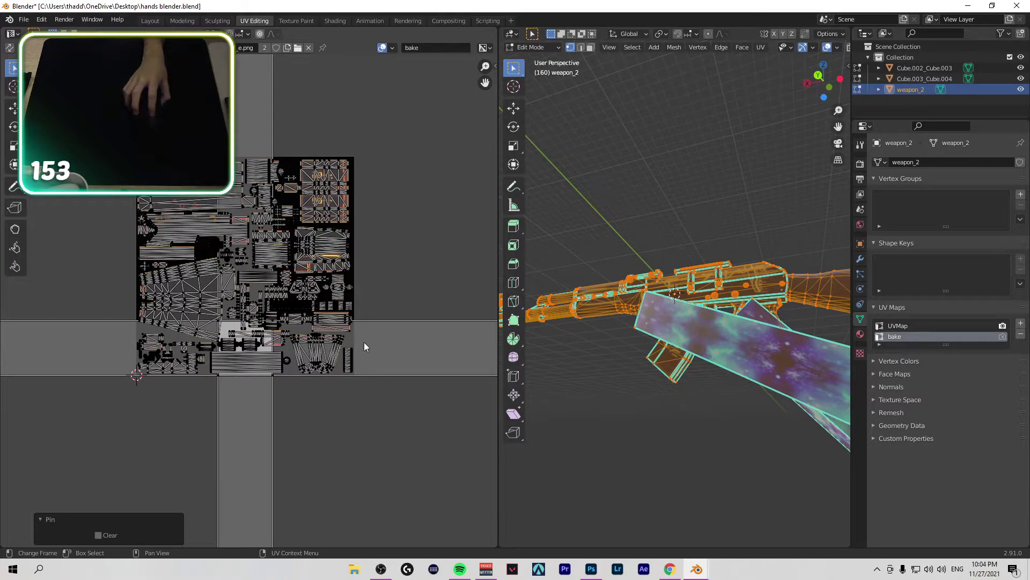
pyautogui.press('b')
pyautogui.press('Escape')
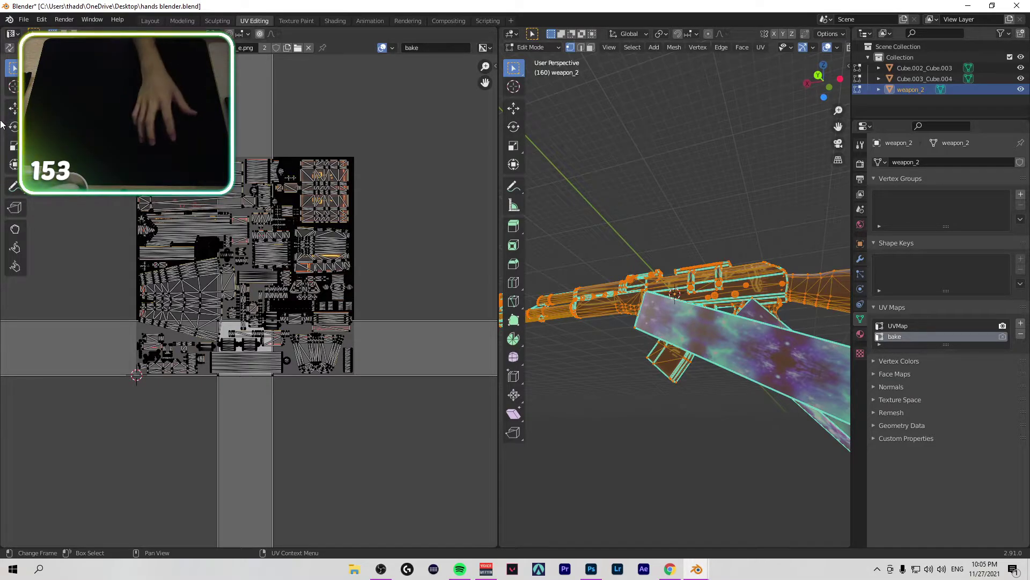
# Step: Try to adjust the UV vertices at the lower-left corner of the bake layout with the Rotate and Transform tools, and clear the selection
pyautogui.rightClick(180, 215)
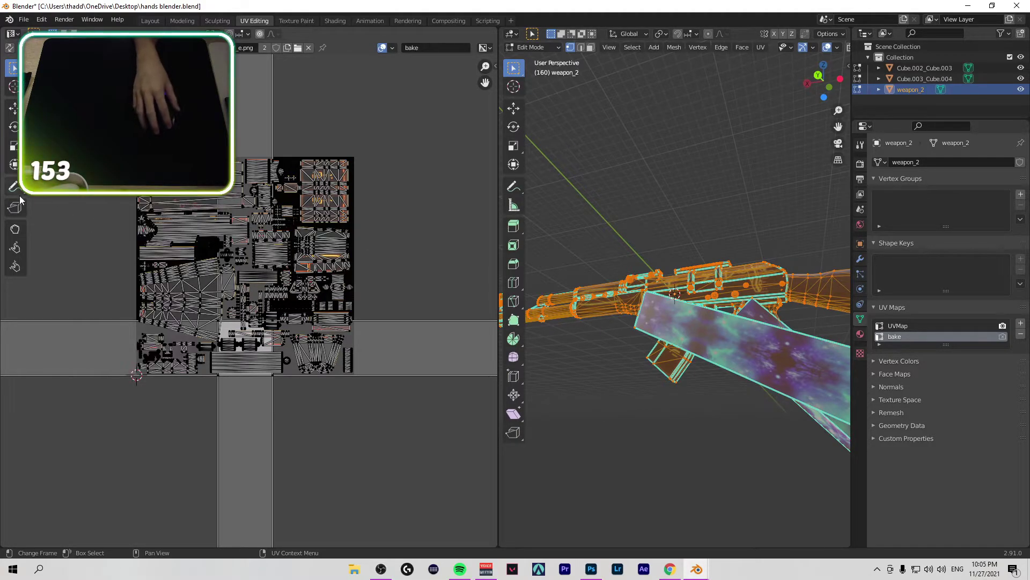
pyautogui.click(13, 128)
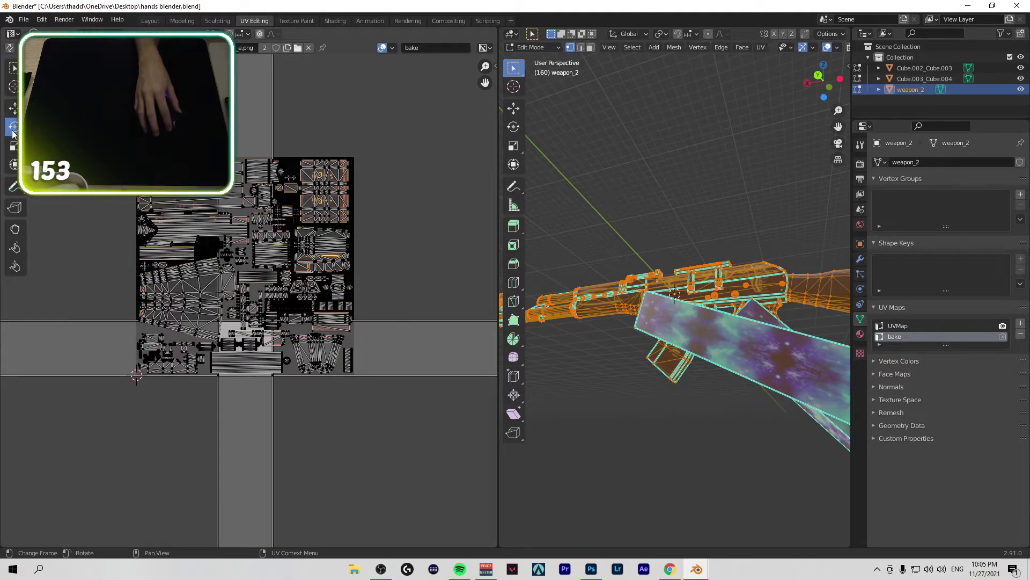
pyautogui.click(133, 374)
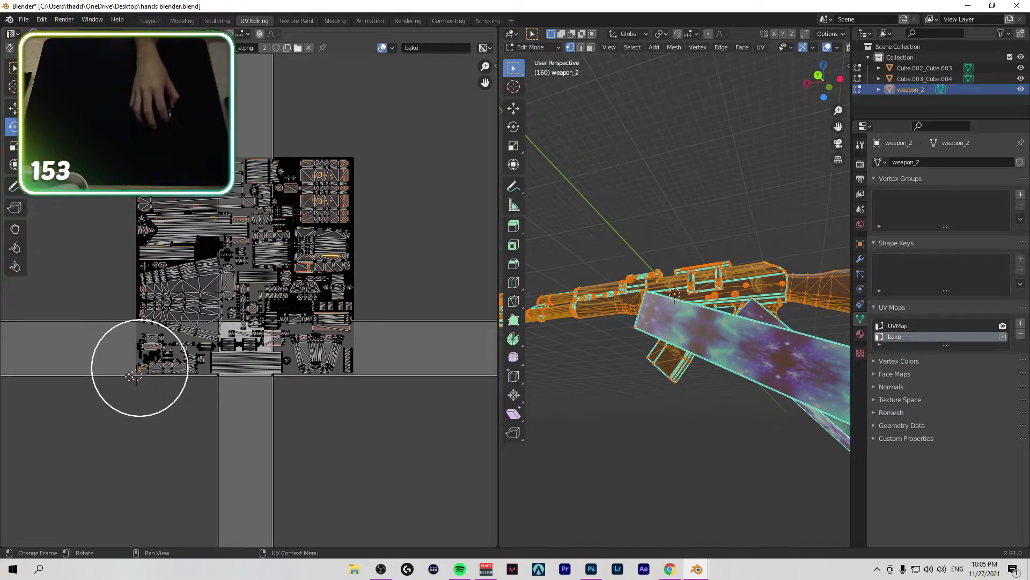
pyautogui.click(14, 169)
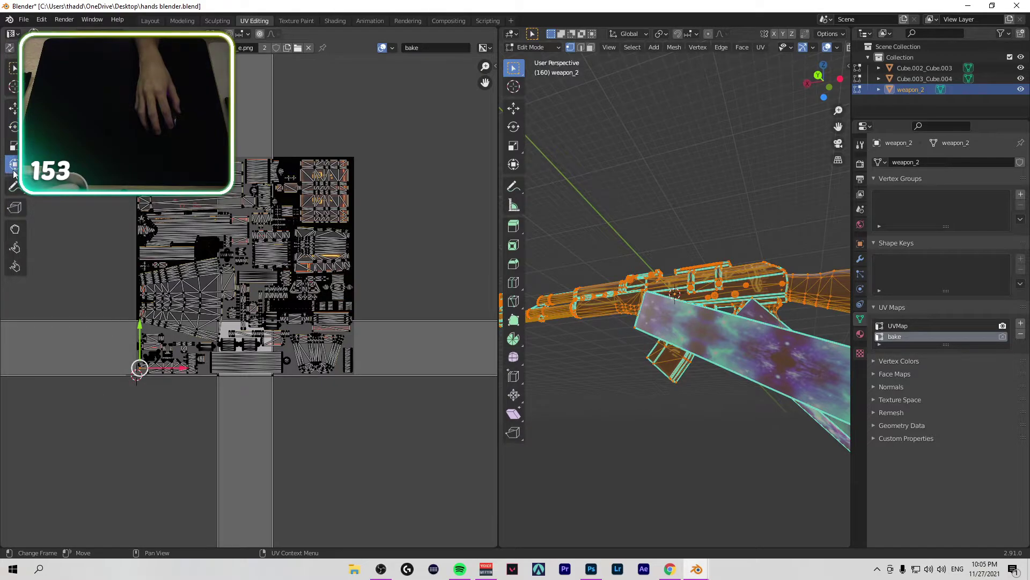
pyautogui.moveTo(139, 368); pyautogui.dragTo(113, 370)
pyautogui.keyDown('ctrl'); pyautogui.click(125, 378); pyautogui.keyUp('ctrl')
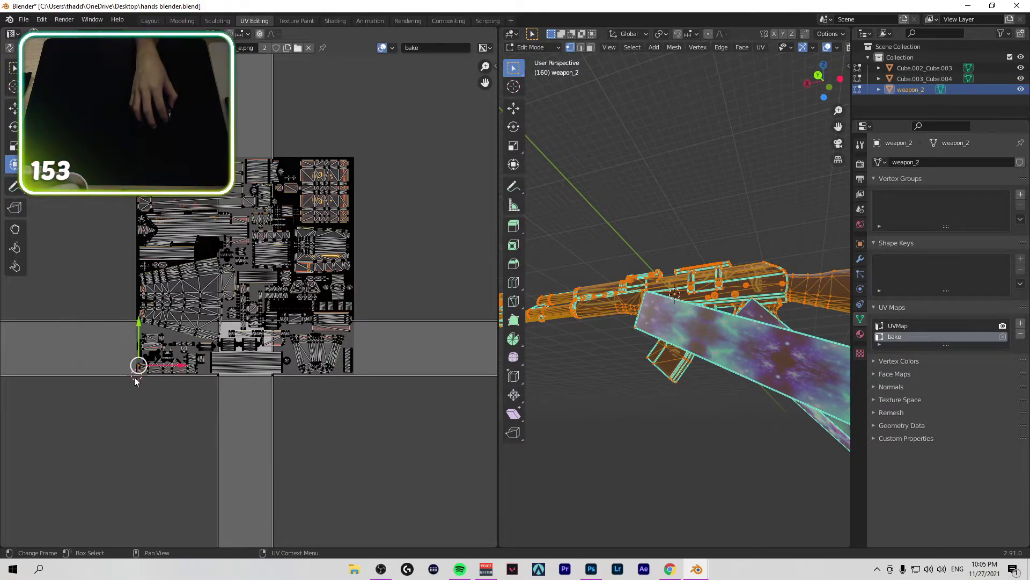
pyautogui.click(400, 375)
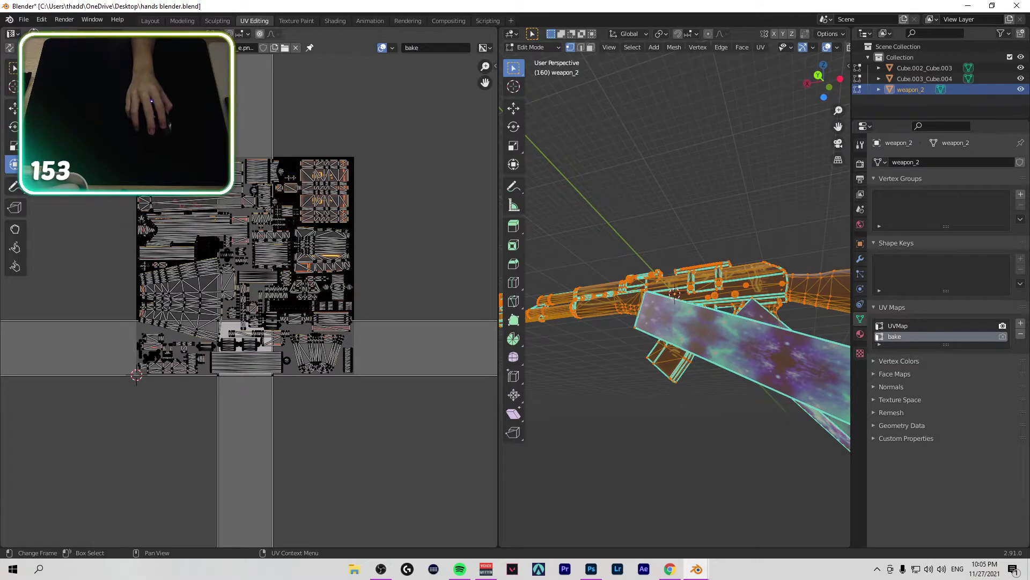
# Step: Preview the available textures behind the bake UV layout and return to the black image
pyautogui.click(230, 47)
pyautogui.click(269, 100)
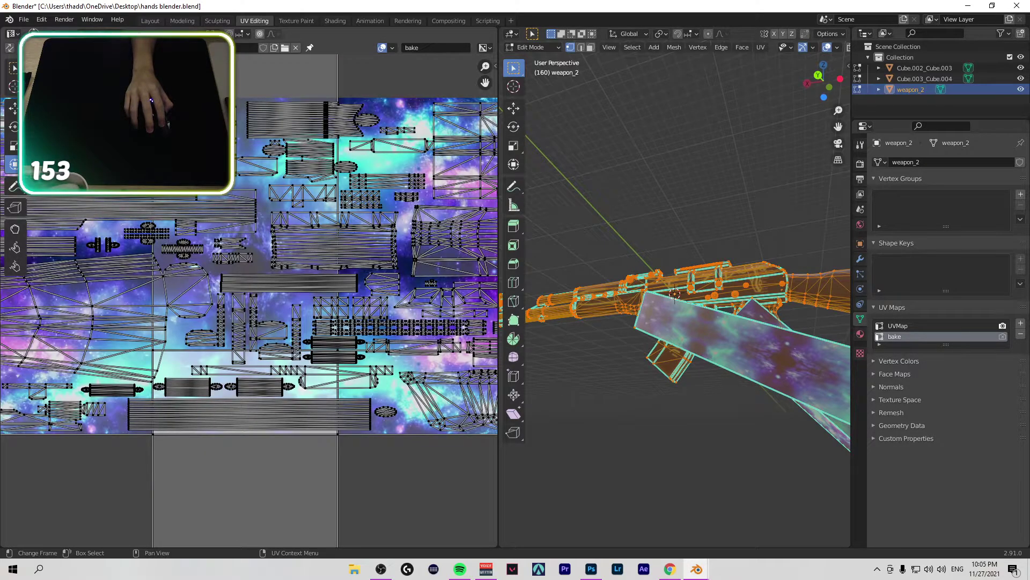
pyautogui.scroll(-4, 235, 138)
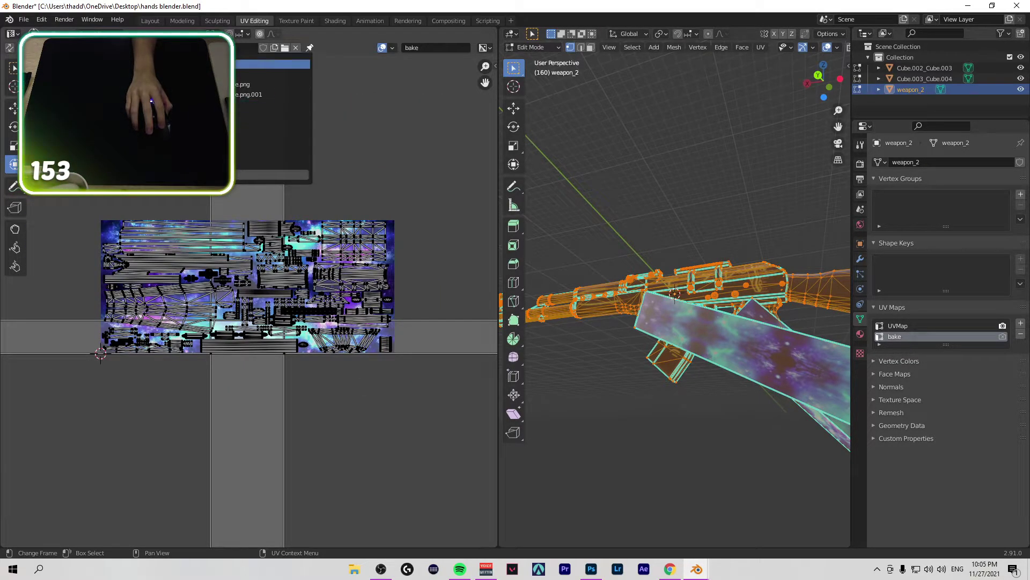
pyautogui.click(271, 74)
pyautogui.click(228, 47)
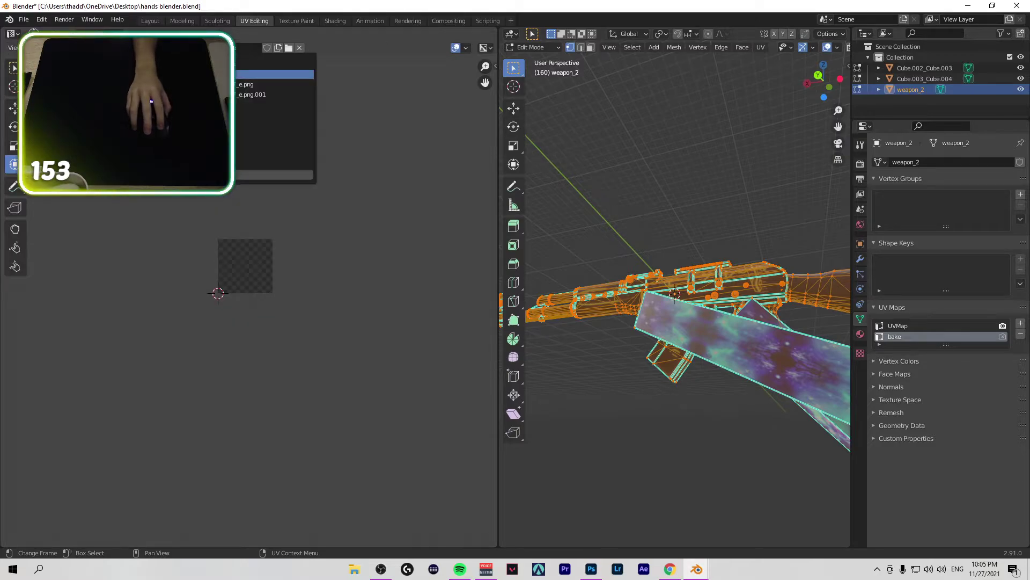
pyautogui.click(271, 105)
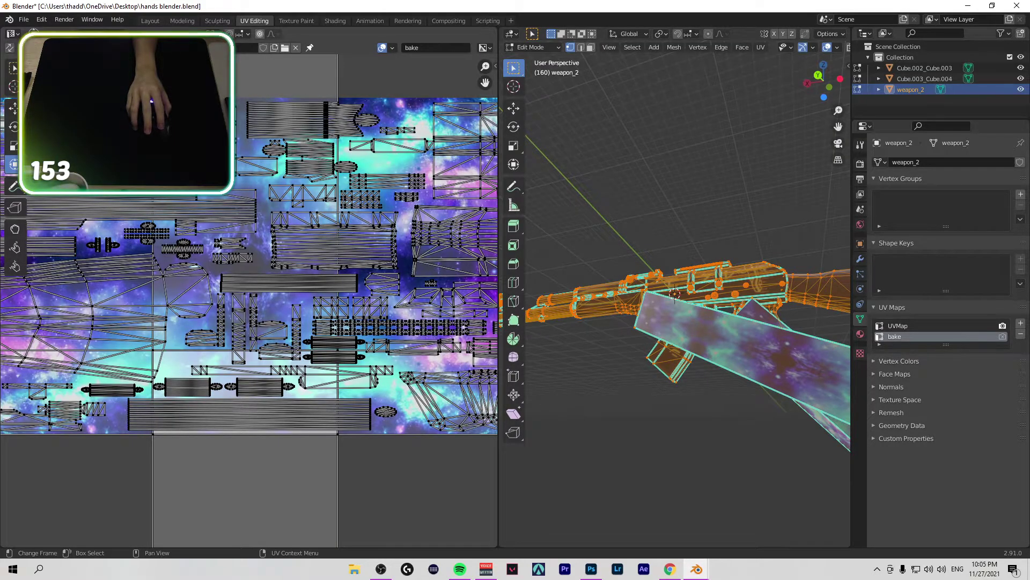
pyautogui.scroll(-4, 237, 175)
pyautogui.click(228, 47)
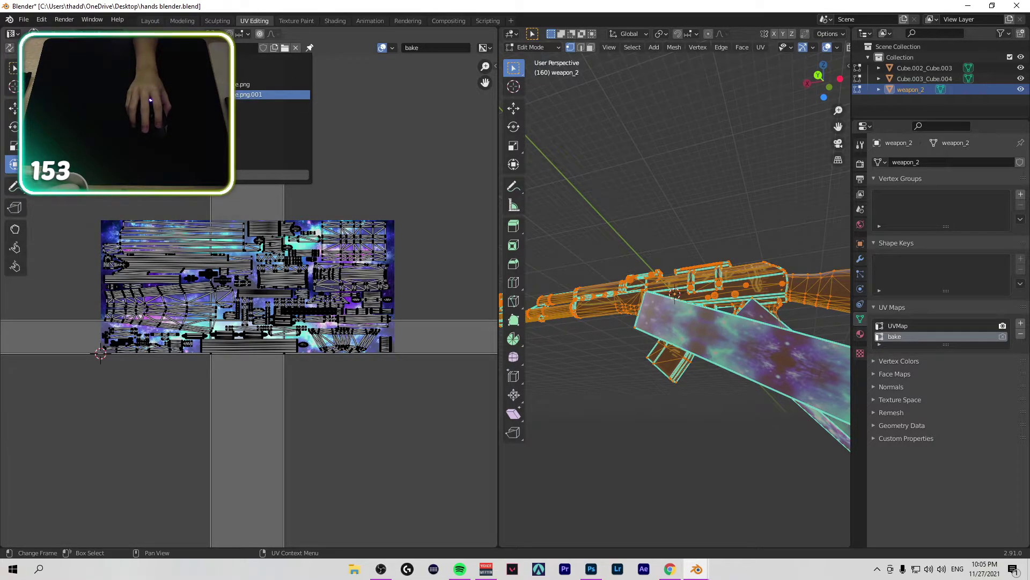
pyautogui.click(271, 94)
pyautogui.scroll(5, 252, 252)
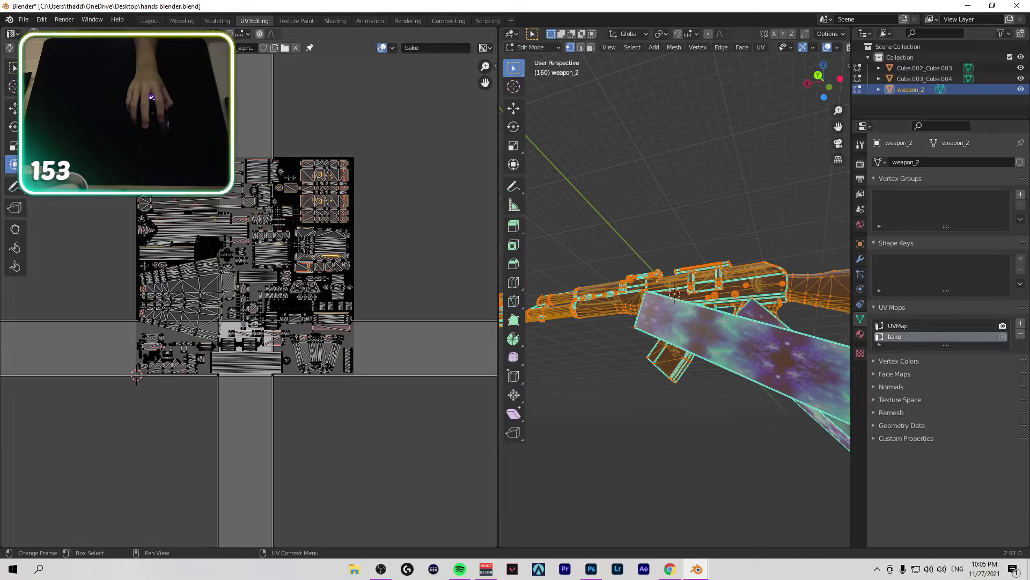
pyautogui.click(138, 33)
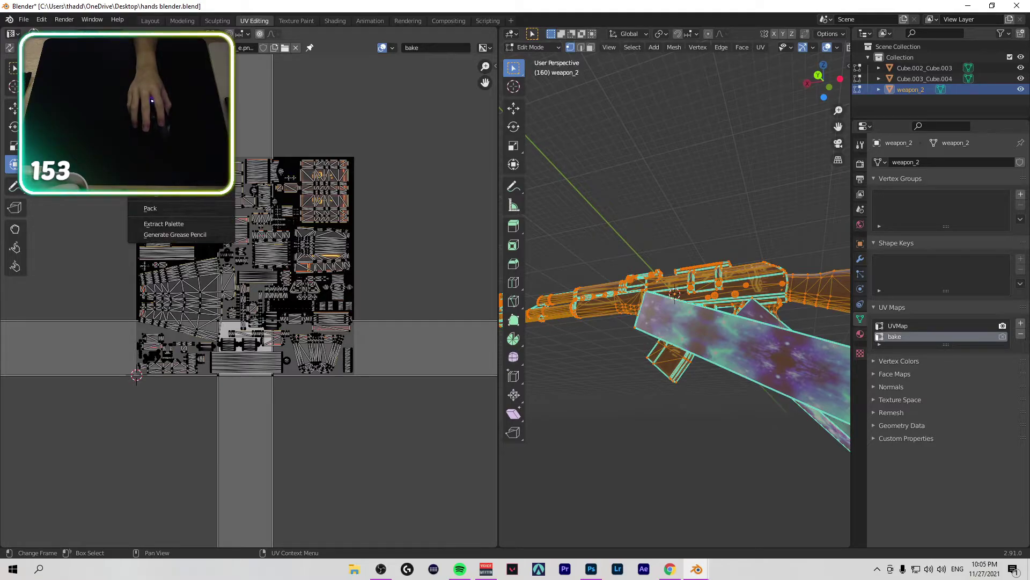
pyautogui.click(244, 224)
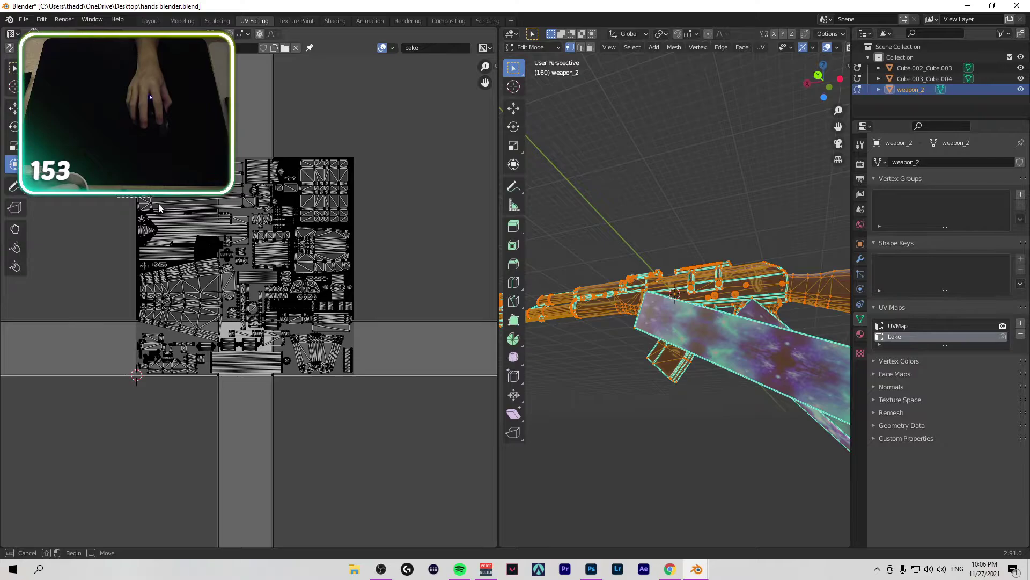
# Step: Select every UV in the bake layout, shrink them to about half size toward the image's upper-left corner, and clear the selection
pyautogui.moveTo(116, 142); pyautogui.dragTo(367, 412)
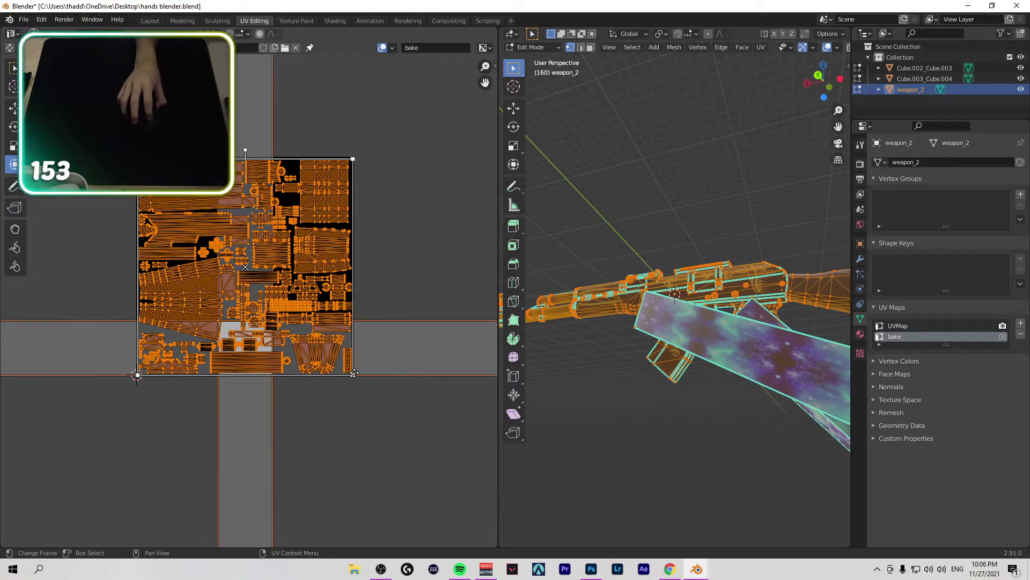
pyautogui.moveTo(355, 373); pyautogui.dragTo(261, 280)
pyautogui.click(292, 282)
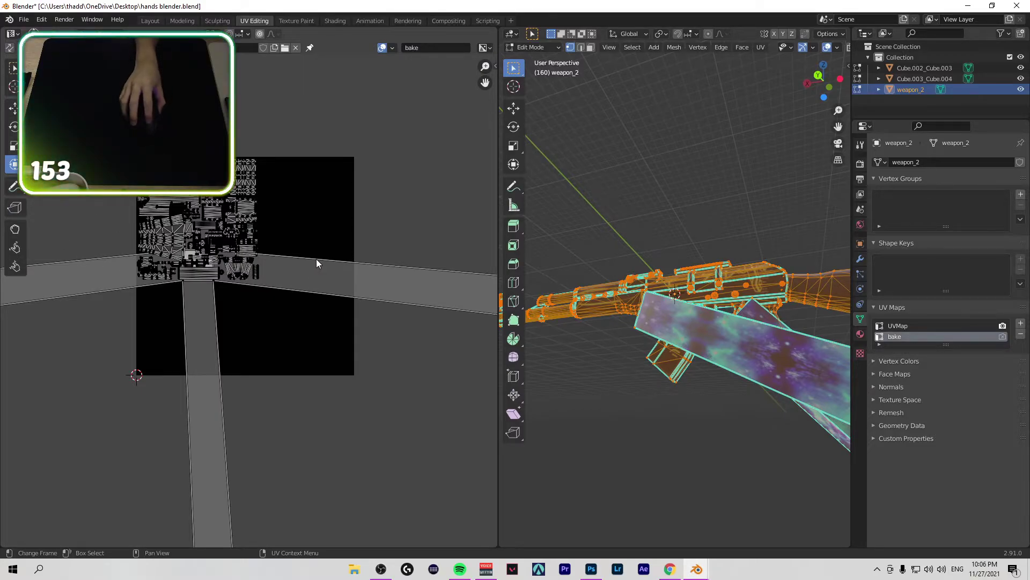
# Step: Try to transform the corner vertex where the oversized strip faces meet, and undo the attempt
pyautogui.click(214, 282)
pyautogui.moveTo(213, 280); pyautogui.dragTo(295, 333)
pyautogui.hotkey('ctrl', 'z')
pyautogui.hotkey('ctrl', 'z')
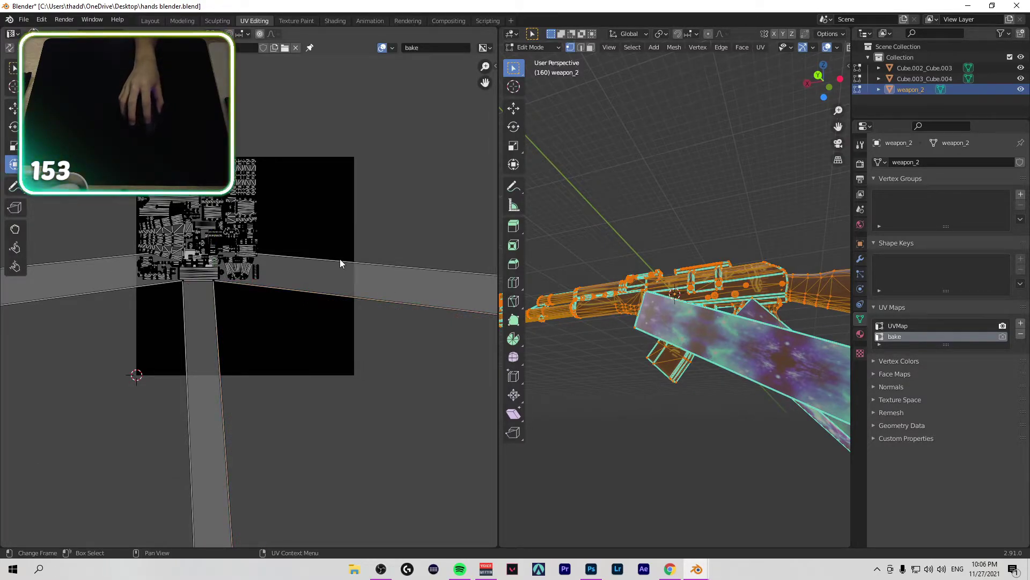
# Step: Try to scale the narrow UV island at the layout's lower-right corner with the Scale tool, and clear the selection
pyautogui.click(14, 145)
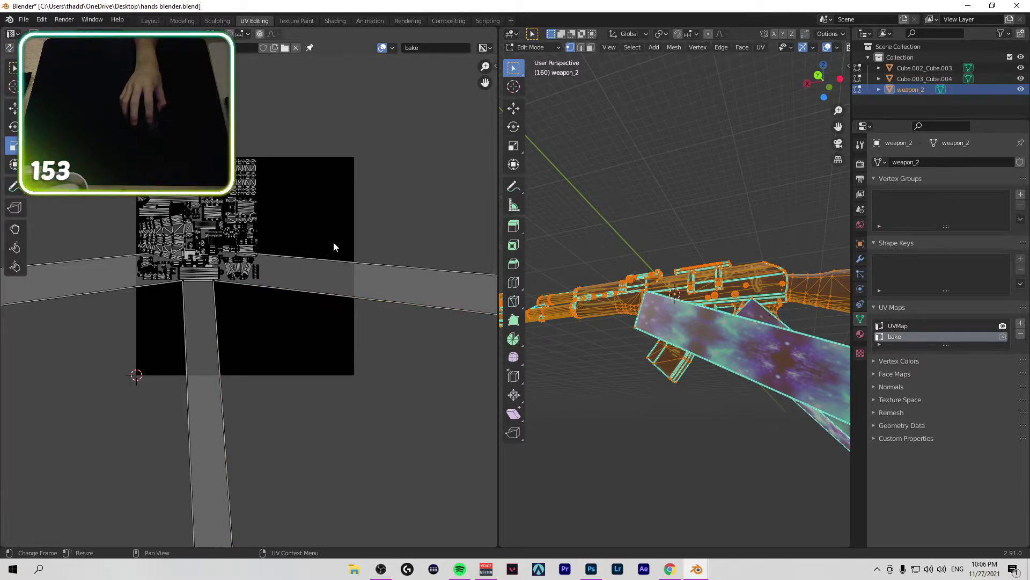
pyautogui.click(258, 251)
pyautogui.moveTo(264, 259)
pyautogui.mouseDown()
pyautogui.moveTo(338, 281)
pyautogui.moveTo(369, 329)
pyautogui.moveTo(268, 266)
pyautogui.moveTo(279, 262)
pyautogui.mouseUp()
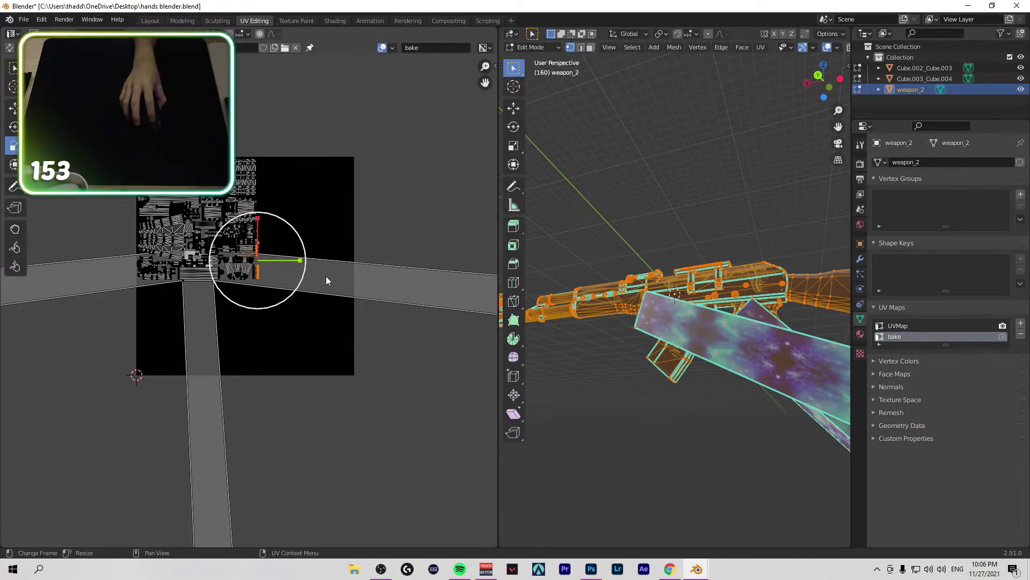
pyautogui.click(359, 281)
# Step: Try to resize the strip faces from their corner vertex beneath the long striped island, cancel the resize, and deselect everything
pyautogui.scroll(3, 265, 239)
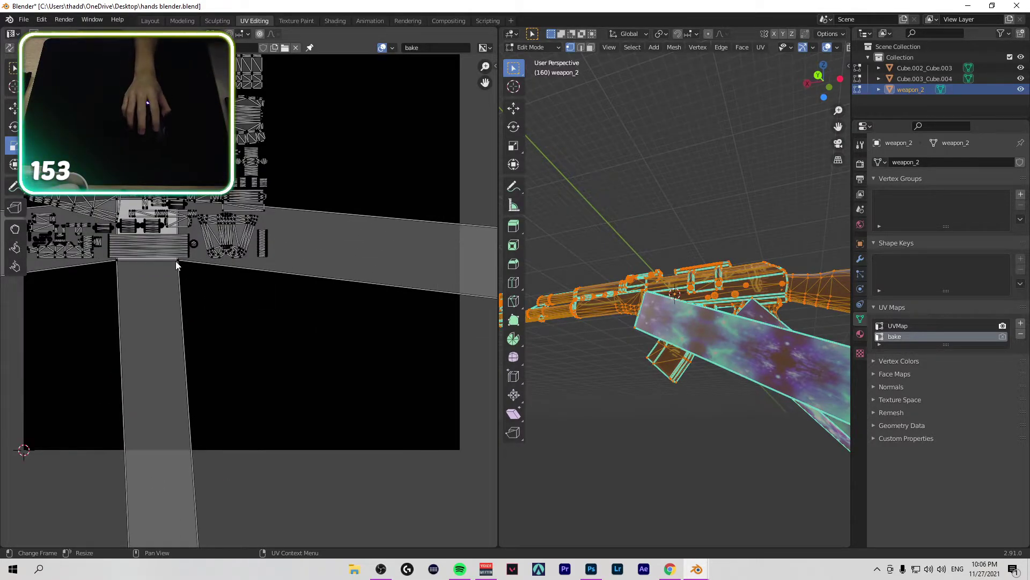
pyautogui.scroll(4, 178, 260)
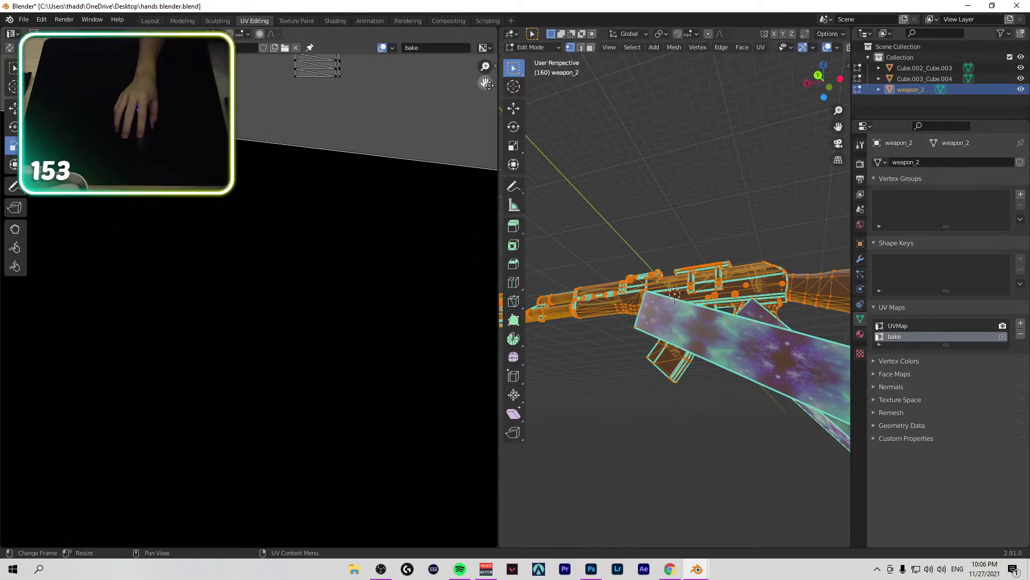
pyautogui.moveTo(485, 82); pyautogui.dragTo(518, 191)
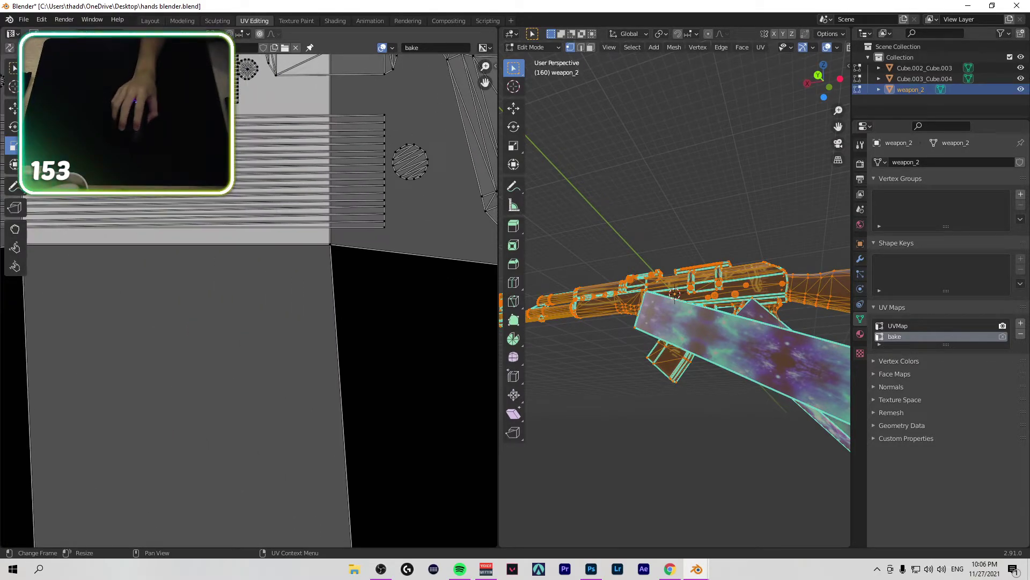
pyautogui.click(328, 245)
pyautogui.moveTo(327, 247); pyautogui.dragTo(303, 248)
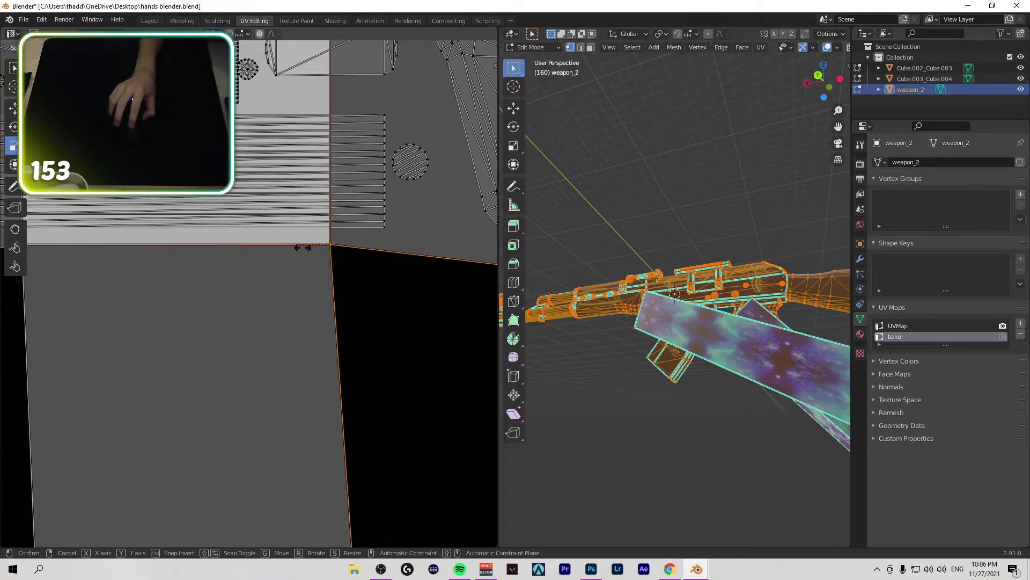
pyautogui.click(302, 248)
pyautogui.scroll(-2, 294, 264)
pyautogui.press('s')
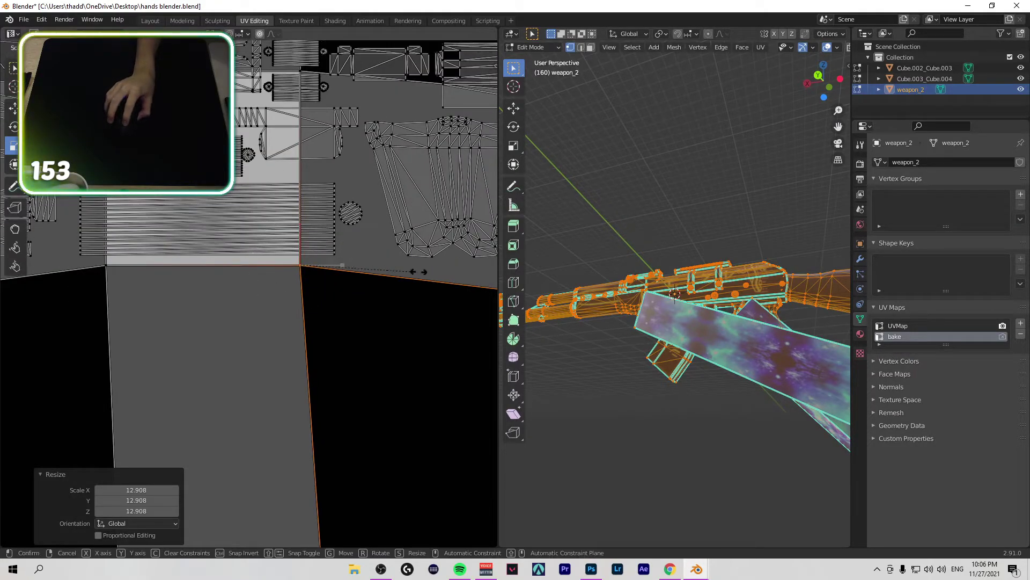
pyautogui.rightClick(419, 272)
pyautogui.scroll(-8, 326, 311)
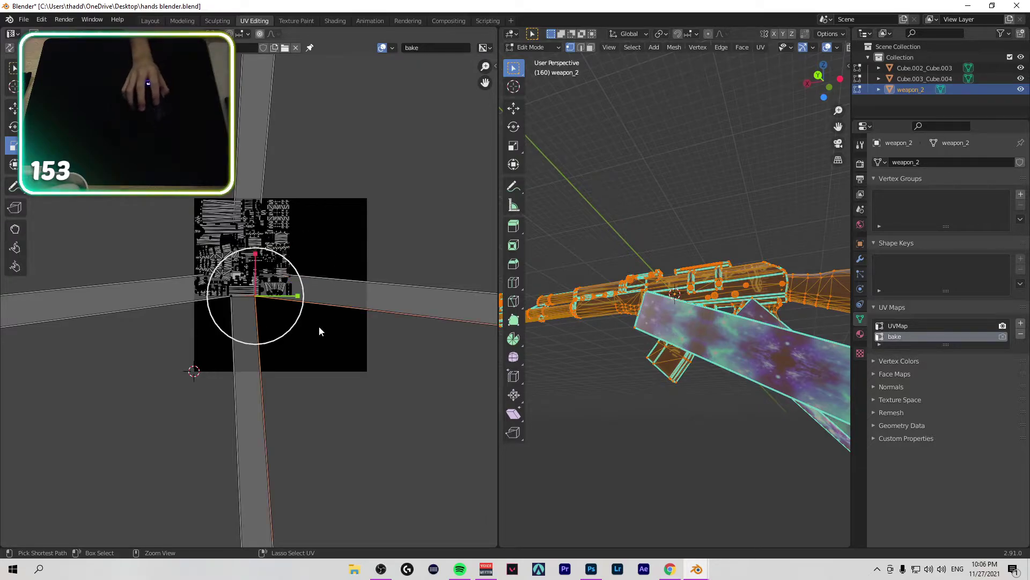
pyautogui.hotkey('alt', 'a')
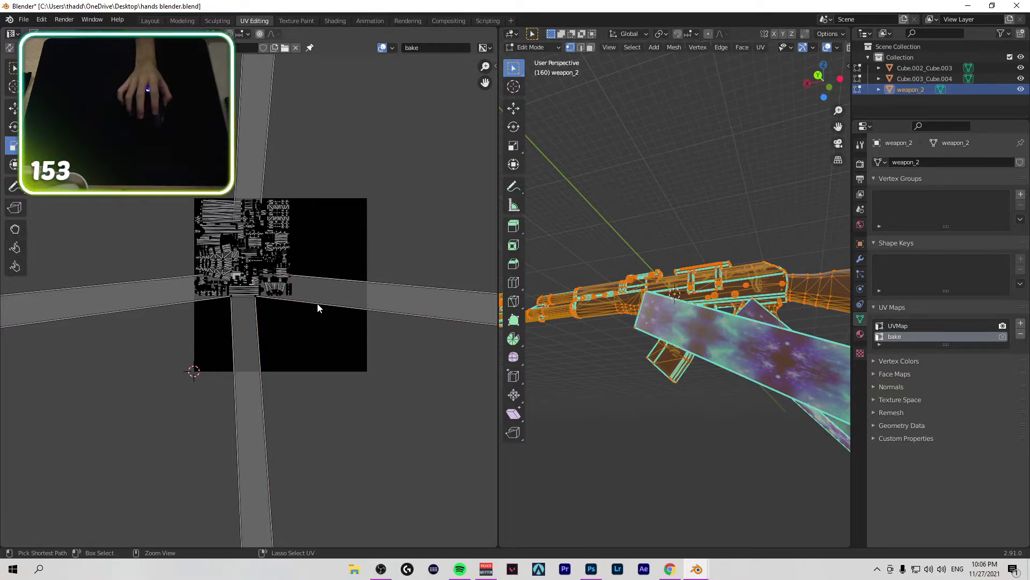
# Step: Inspect the selected bake UVs, make Cube.003_Cube.004 the active mesh, box-select its displayed layout, and clear the selection
pyautogui.press('a')
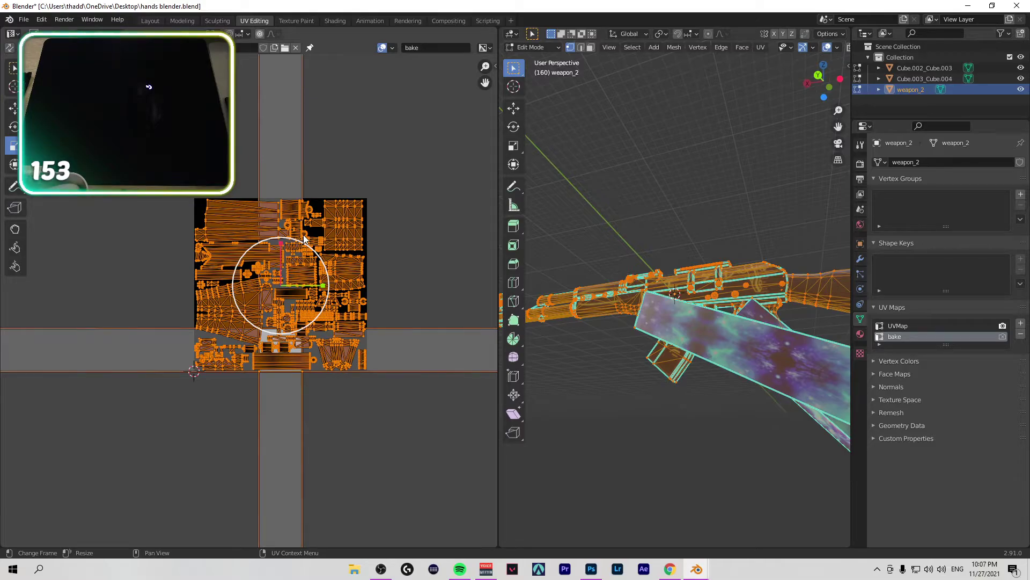
pyautogui.scroll(2, 300, 370)
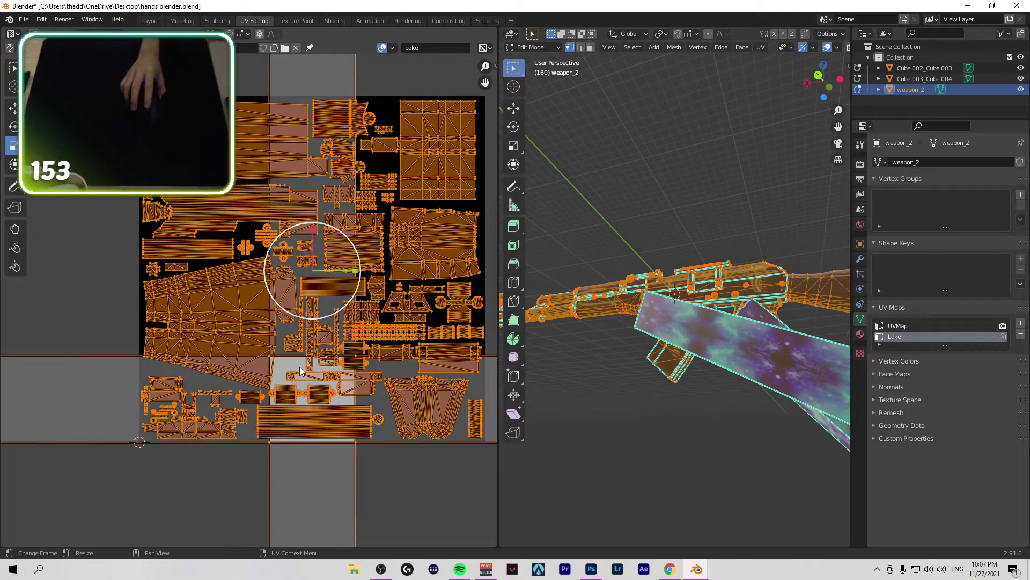
pyautogui.scroll(-1, 300, 371)
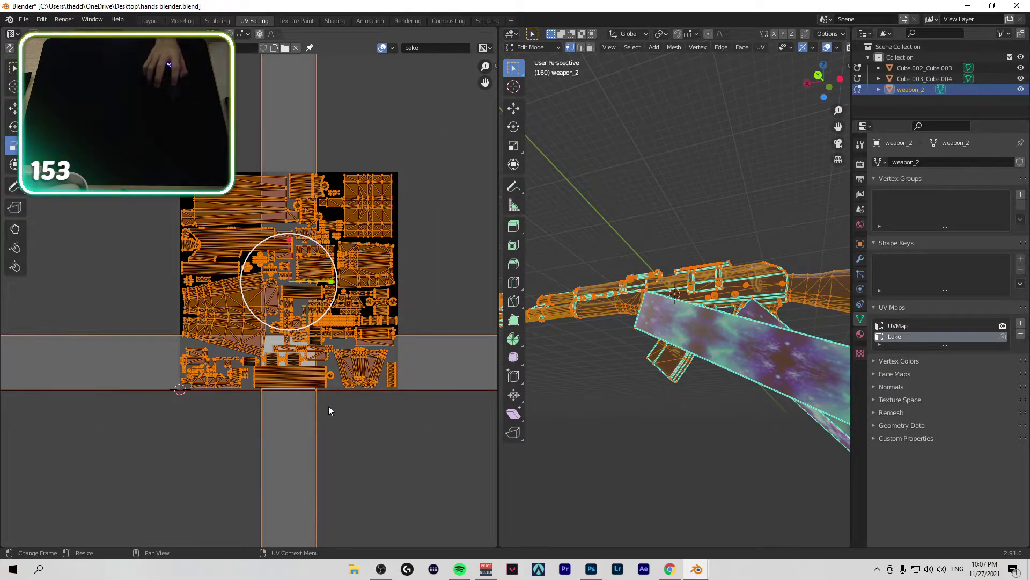
pyautogui.click(322, 429)
pyautogui.click(908, 78)
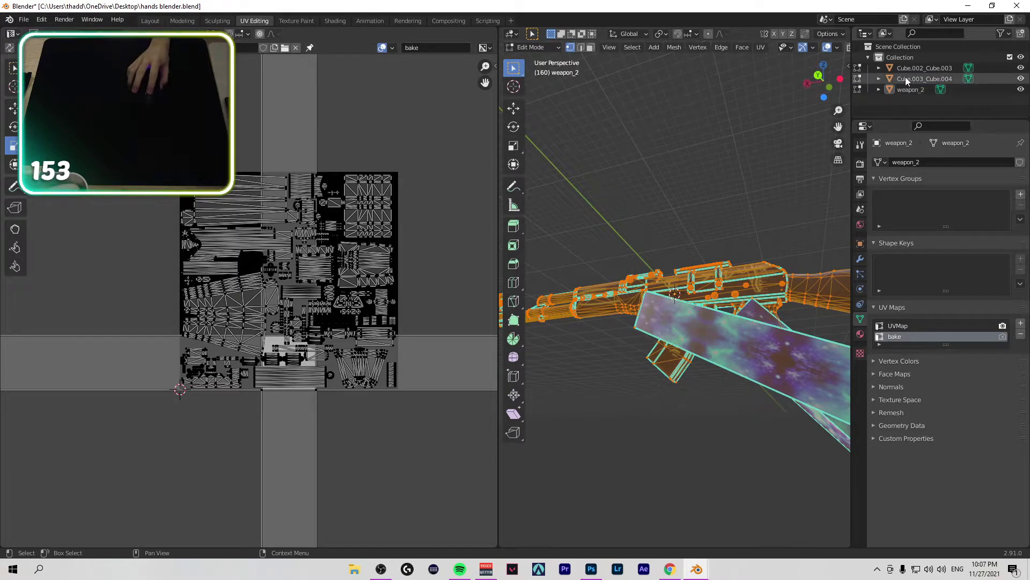
pyautogui.moveTo(148, 135); pyautogui.dragTo(406, 417)
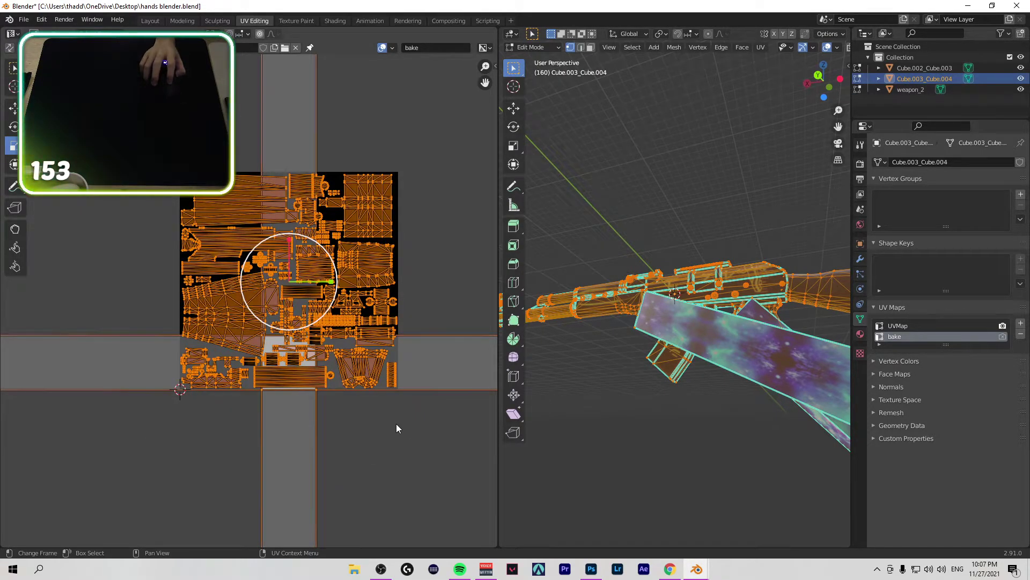
pyautogui.click(396, 428)
# Step: Toggle the visibility of weapon_2, the collection and both arm meshes to check each object, leaving all of them shown
pyautogui.click(1022, 90)
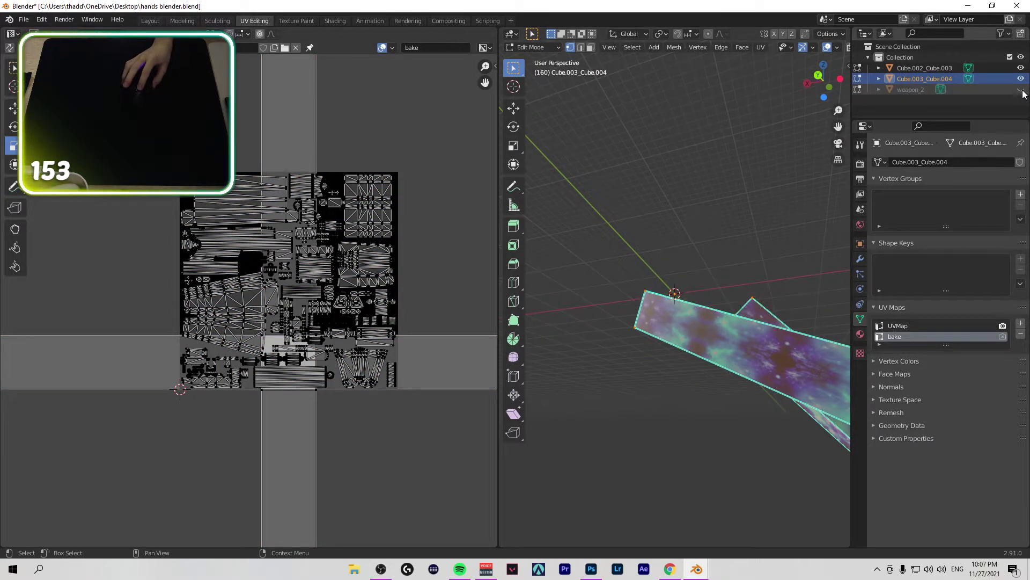
pyautogui.click(1022, 89)
pyautogui.click(1021, 57)
pyautogui.click(1021, 57)
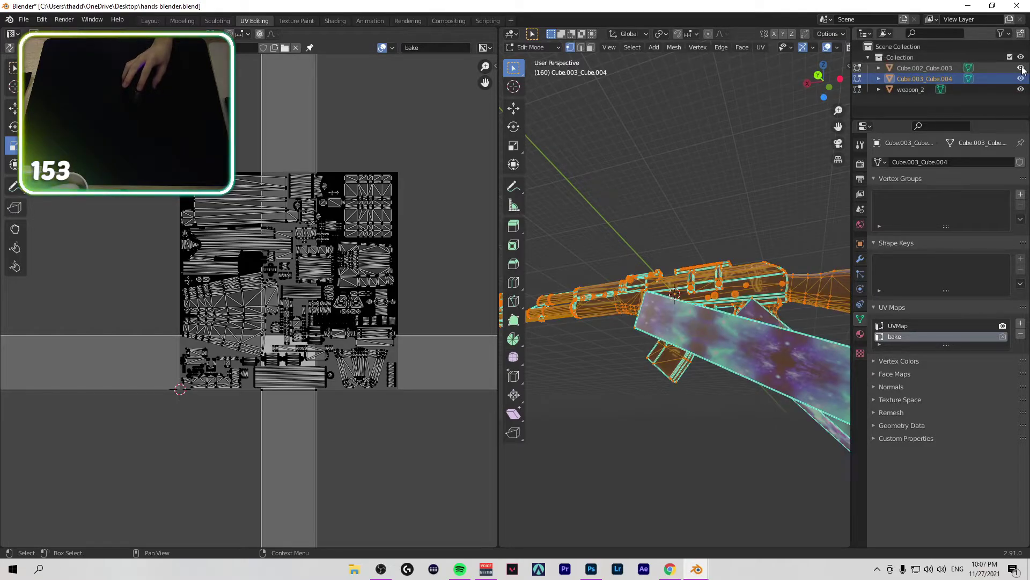
pyautogui.click(1021, 68)
pyautogui.click(1022, 68)
pyautogui.click(1022, 68)
pyautogui.click(1021, 79)
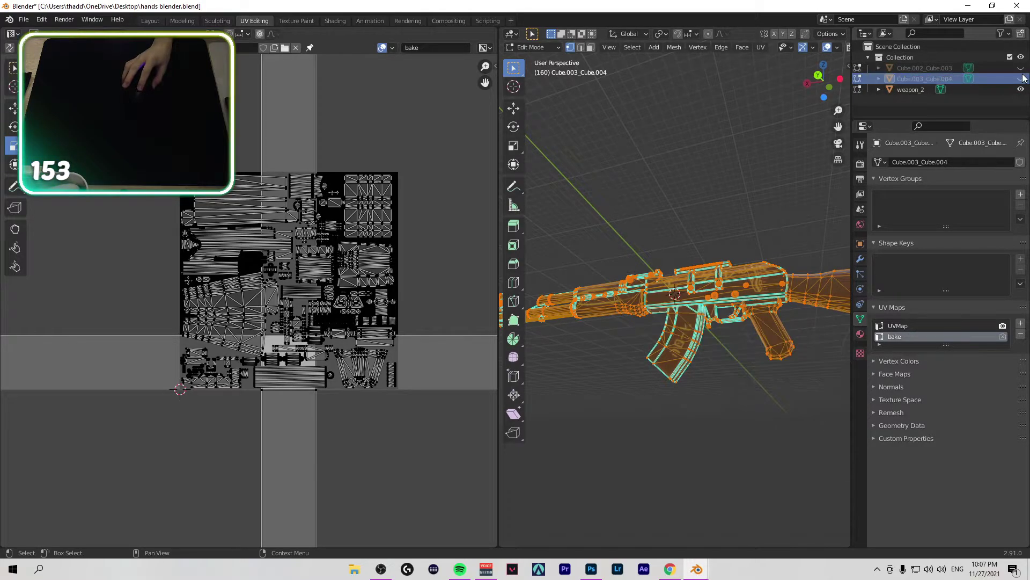
pyautogui.click(1022, 79)
pyautogui.click(1021, 68)
# Step: Remove the bake UV map from Cube.003_Cube.004 and expand its Custom Properties
pyautogui.click(938, 439)
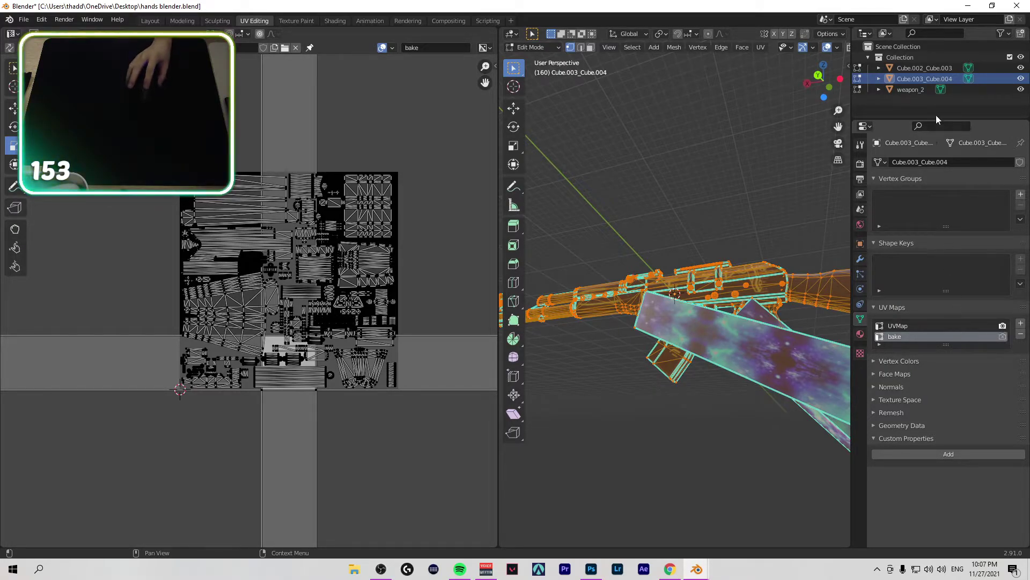
pyautogui.click(1021, 335)
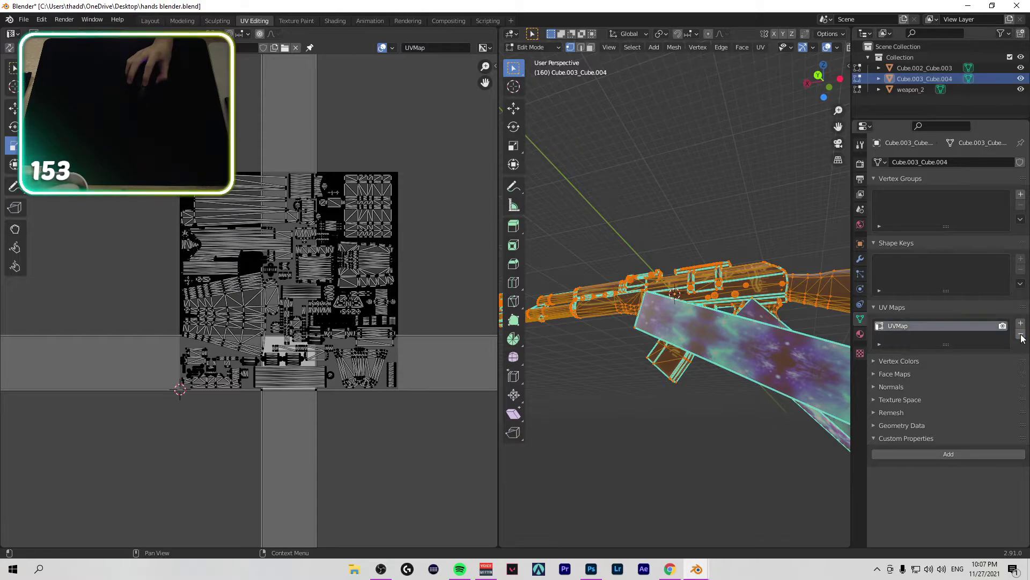
pyautogui.scroll(-3, 463, 280)
pyautogui.scroll(1, 456, 279)
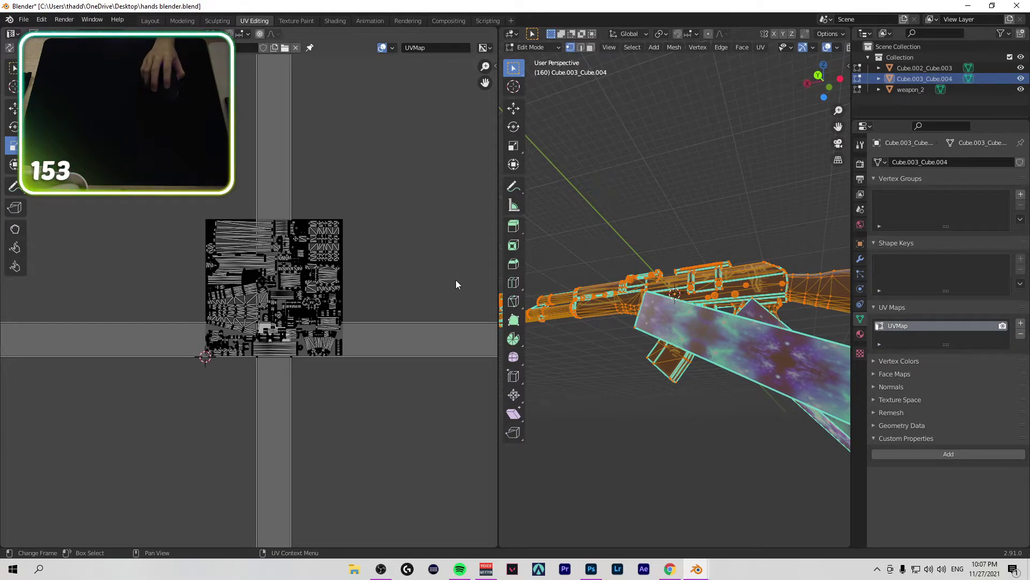
# Step: Box-select different portions of the rifle and arm meshes to examine which UVs they show, and clear the selection
pyautogui.hotkey('alt', 'a')
pyautogui.moveTo(633, 220); pyautogui.dragTo(729, 397)
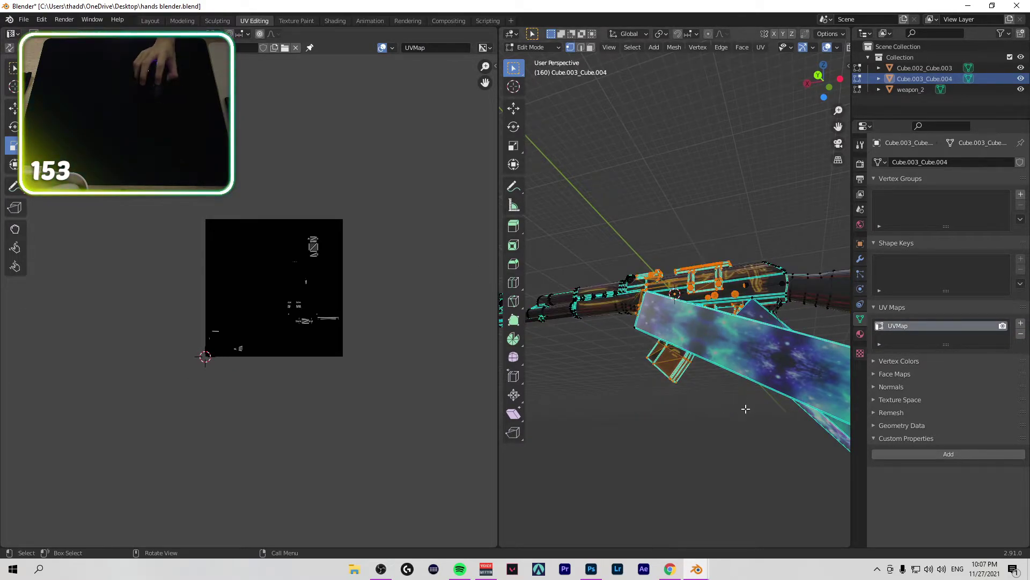
pyautogui.moveTo(816, 210); pyautogui.dragTo(605, 428)
pyautogui.moveTo(605, 427); pyautogui.dragTo(688, 357, button='middle')
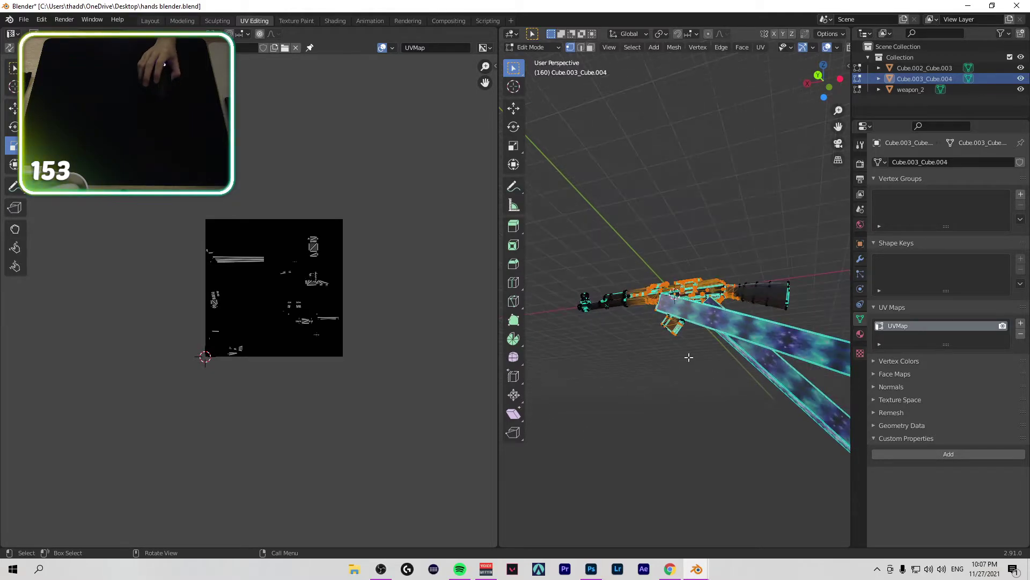
pyautogui.moveTo(823, 235); pyautogui.dragTo(554, 444)
pyautogui.scroll(-4, 649, 400)
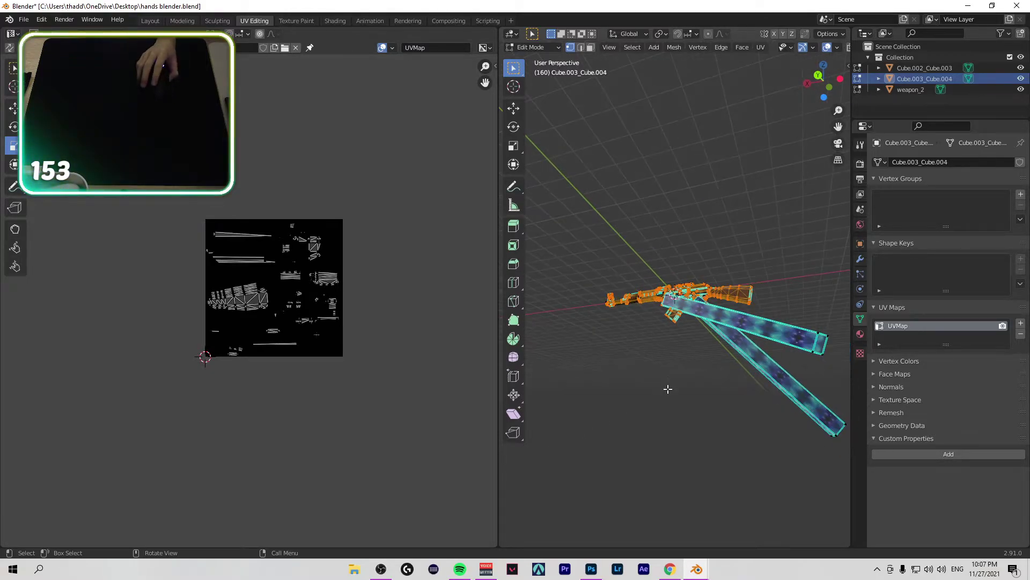
pyautogui.moveTo(794, 217); pyautogui.dragTo(696, 388)
pyautogui.moveTo(813, 248); pyautogui.dragTo(588, 457)
pyautogui.scroll(3, 363, 366)
pyautogui.click(676, 390)
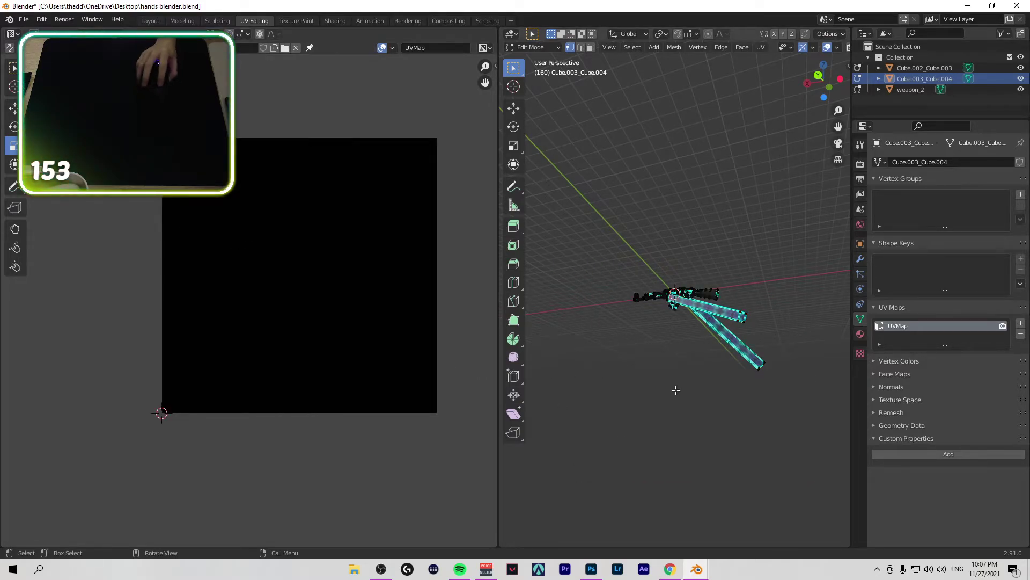
# Step: Select all the mesh geometry, and box-select different portions of the rifle and arms to examine which UVs each shows
pyautogui.press('a')
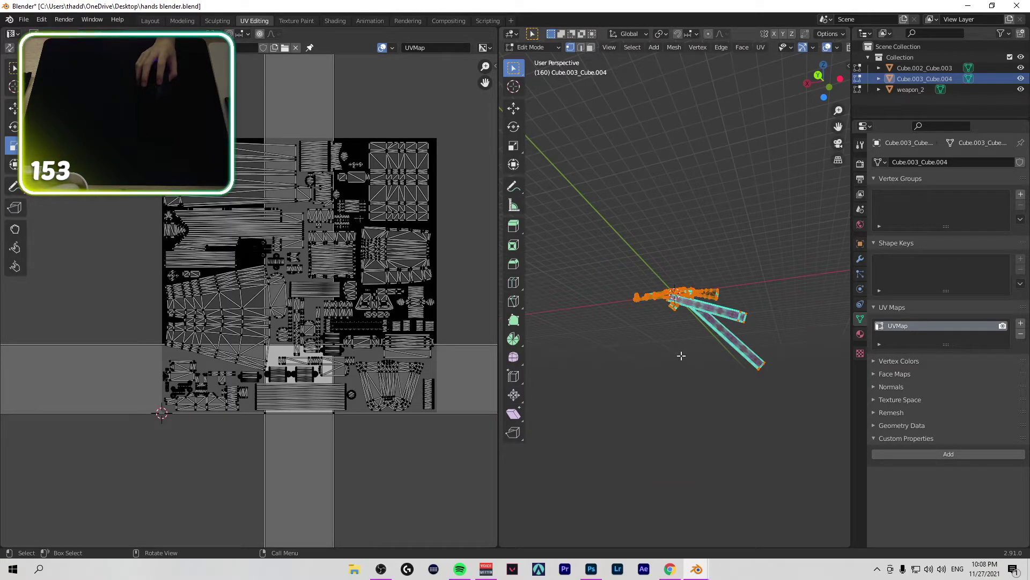
pyautogui.click(681, 355)
pyautogui.moveTo(808, 227); pyautogui.dragTo(560, 485)
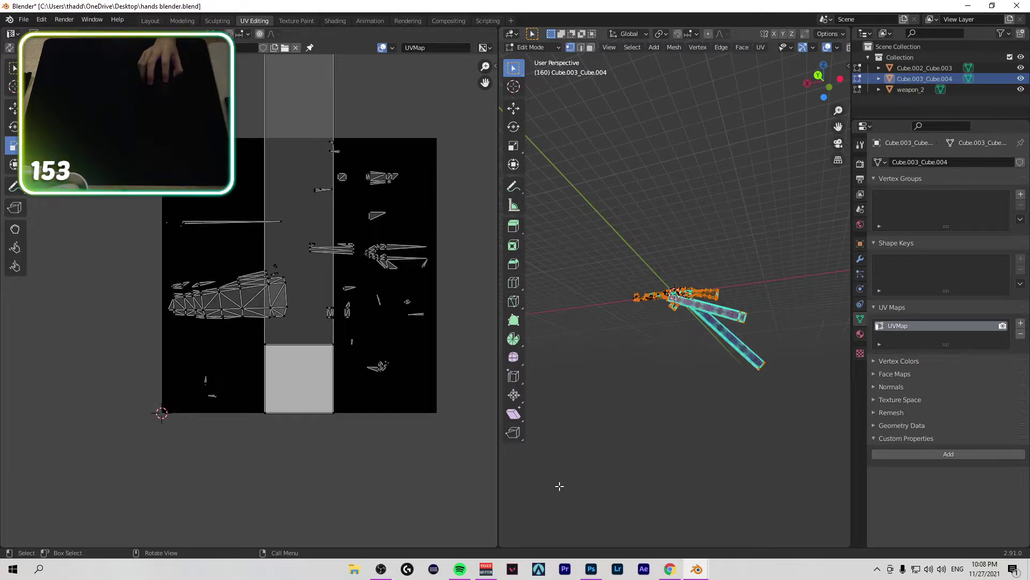
pyautogui.scroll(8, 598, 430)
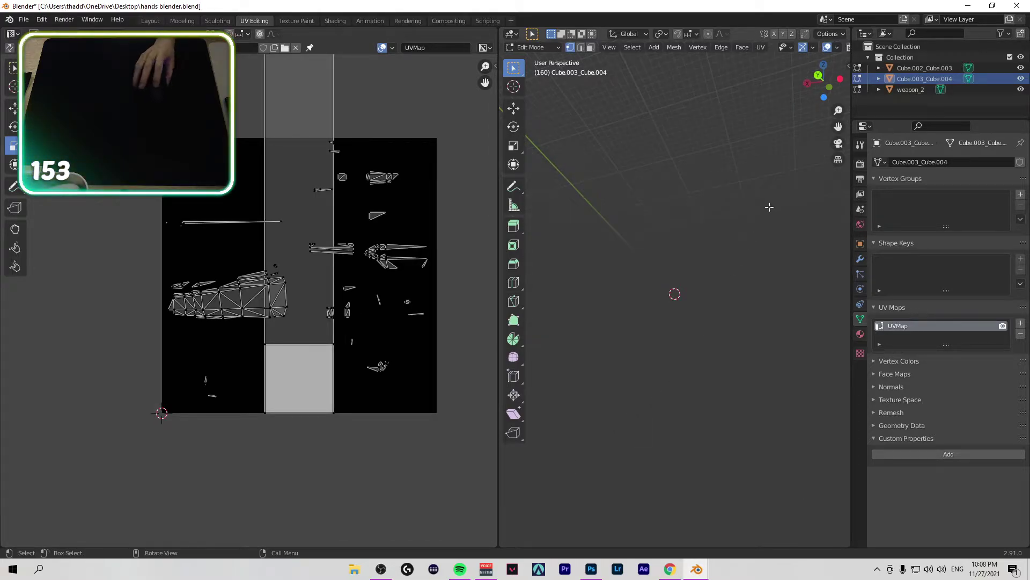
pyautogui.click(548, 427)
pyautogui.scroll(-8, 591, 408)
pyautogui.scroll(2, 660, 376)
pyautogui.moveTo(799, 224); pyautogui.dragTo(615, 319)
pyautogui.moveTo(584, 265); pyautogui.dragTo(626, 303)
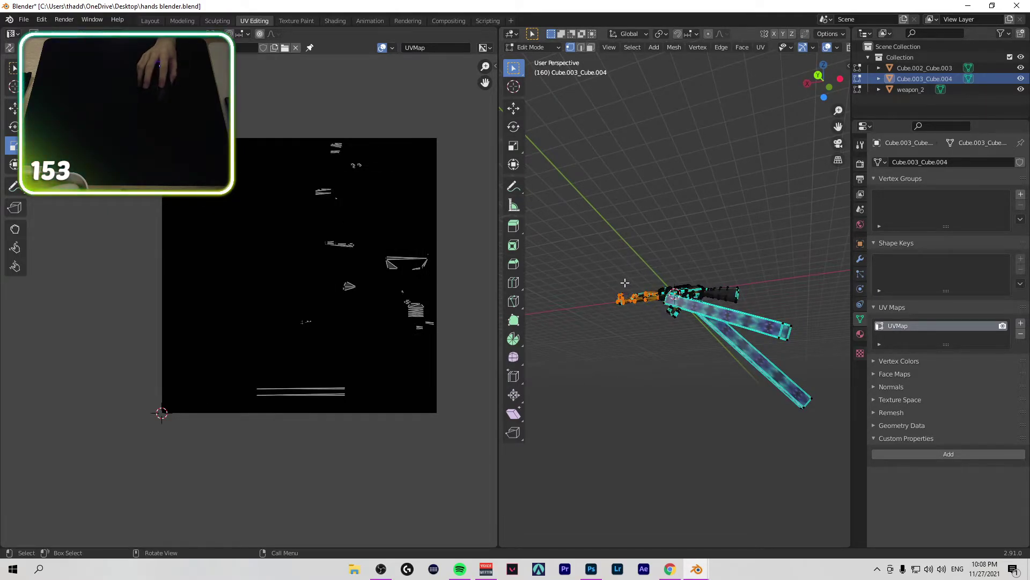
# Step: Try to scale the vertex picked near the muzzle of weapon_2
pyautogui.click(625, 283)
pyautogui.press('s')
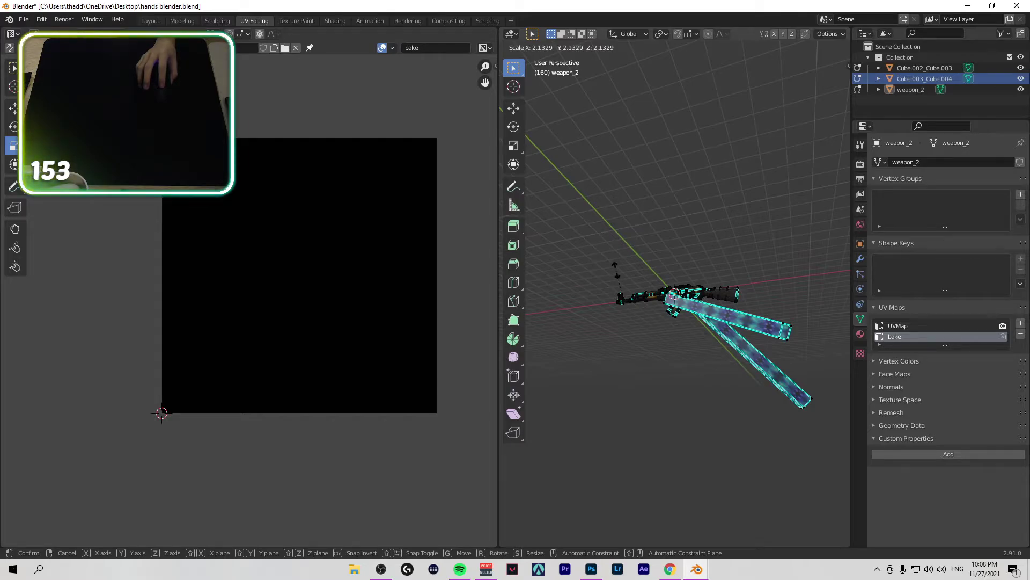
pyautogui.click(607, 246)
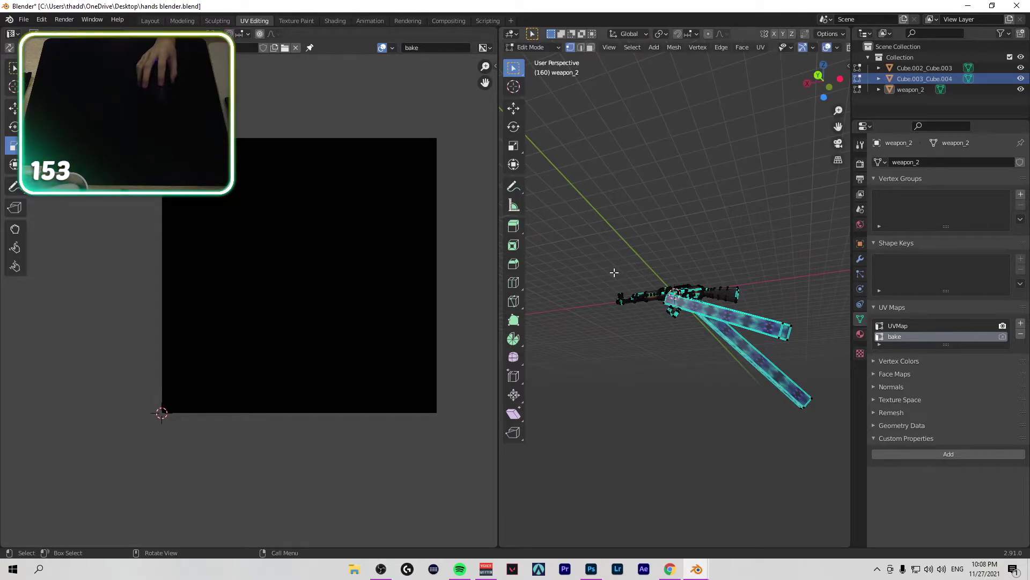
# Step: Undo the recent scaling and selections, back past the removal of the bake UV map from Cube.003_Cube.004
pyautogui.keyDown('ctrl'); pyautogui.click(614, 272); pyautogui.keyUp('ctrl')
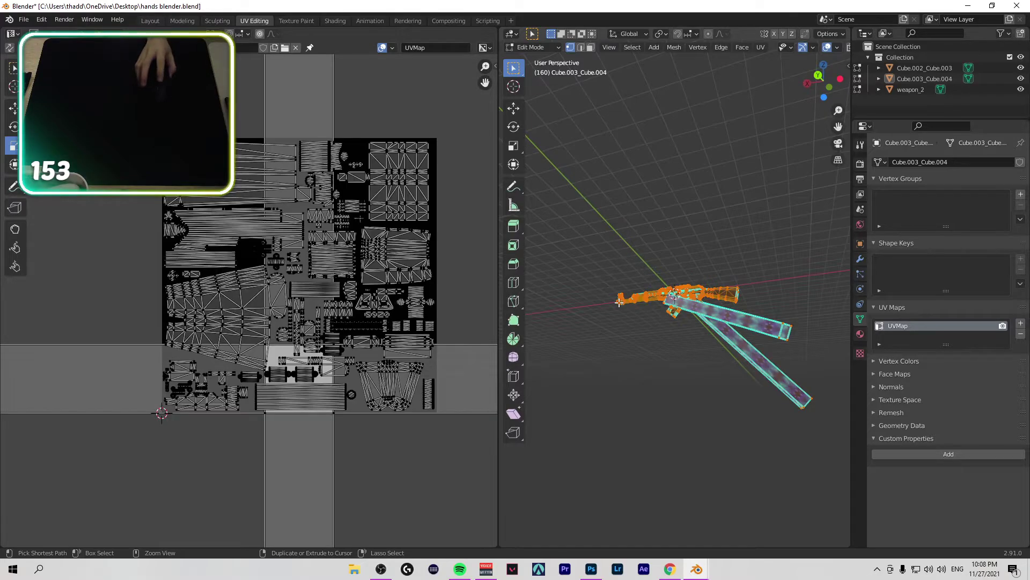
pyautogui.keyDown('ctrl'); pyautogui.click(619, 301); pyautogui.keyUp('ctrl')
pyautogui.hotkey('ctrl', 'z')
pyautogui.hotkey('ctrl', 'z')
pyautogui.hotkey('ctrl', 'z')
pyautogui.hotkey('ctrl', 'z')
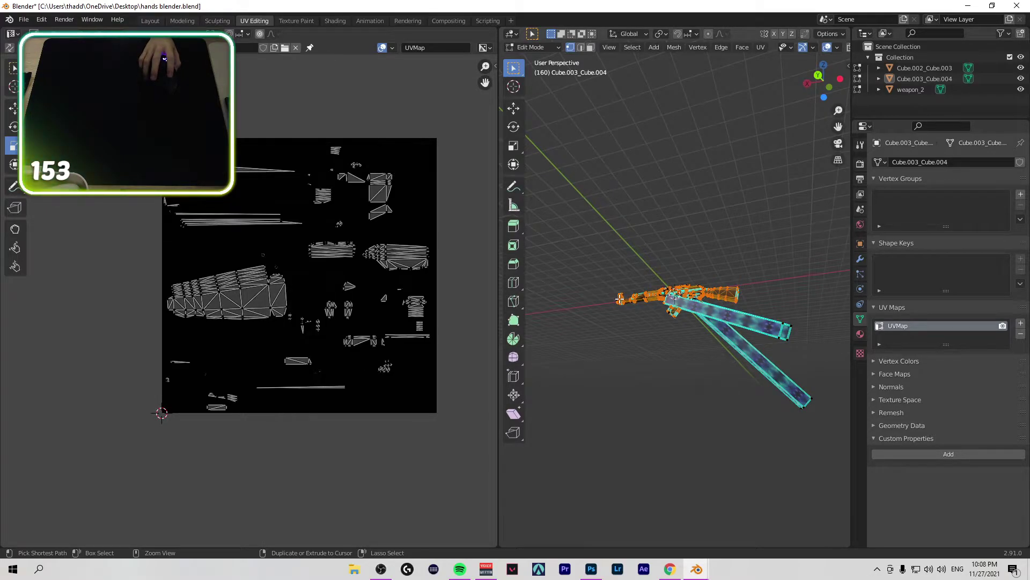
pyautogui.hotkey('ctrl', 'z')
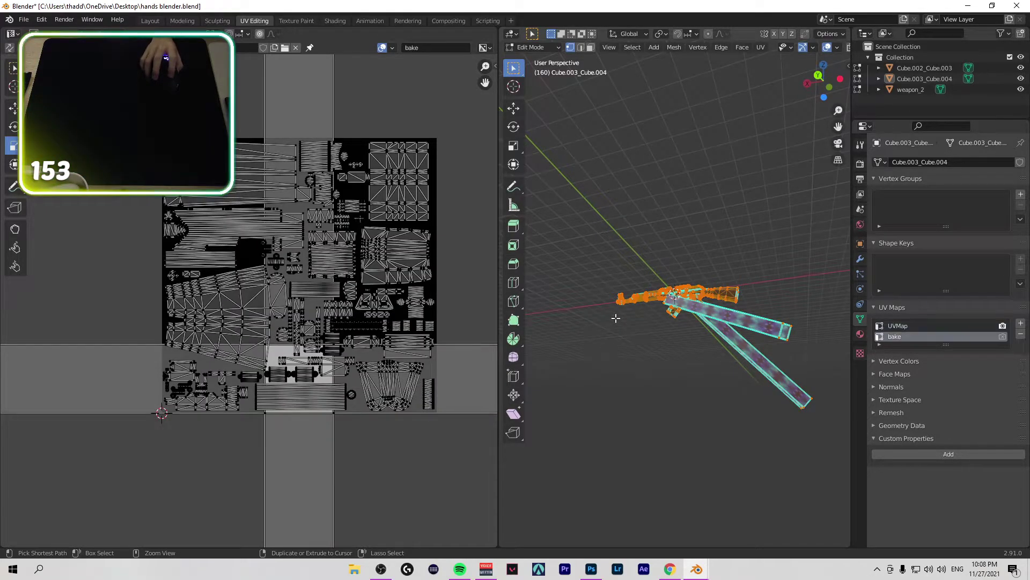
# Step: Undo the last change and select all geometry of the three meshes, with weapon_2 as the active object
pyautogui.hotkey('ctrl', 'z')
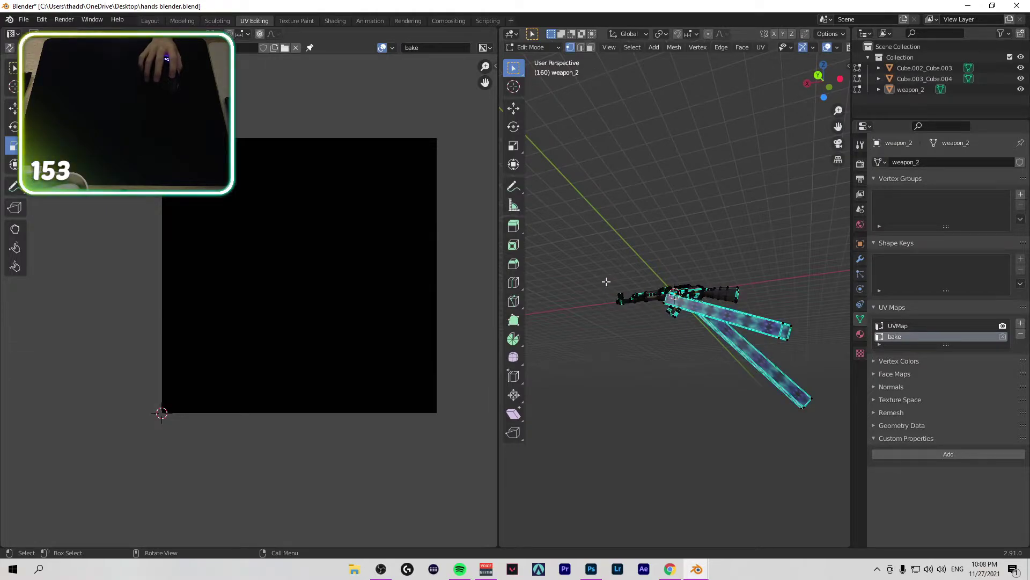
pyautogui.press('a')
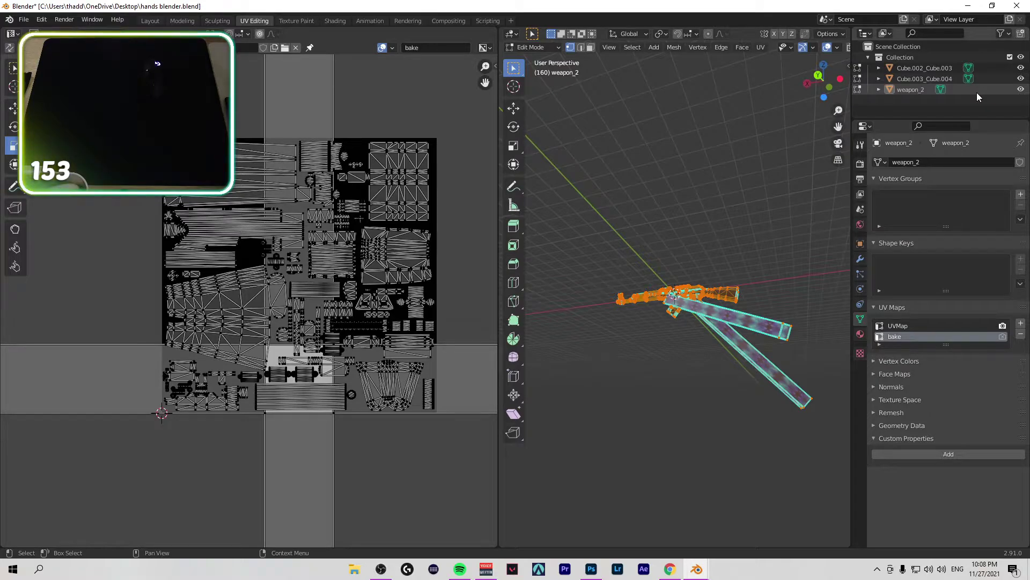
pyautogui.click(727, 463)
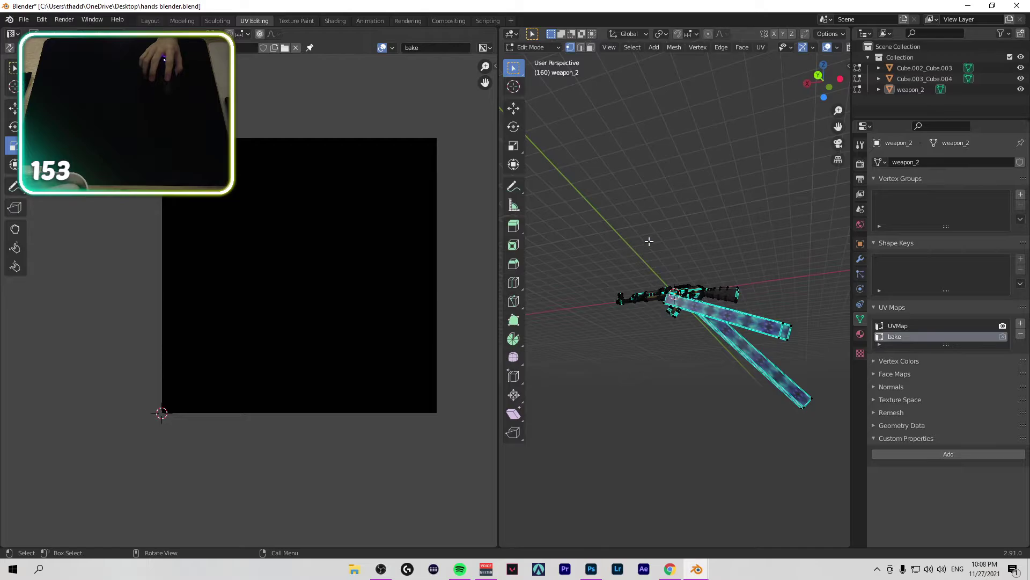
pyautogui.press('a')
pyautogui.click(924, 78)
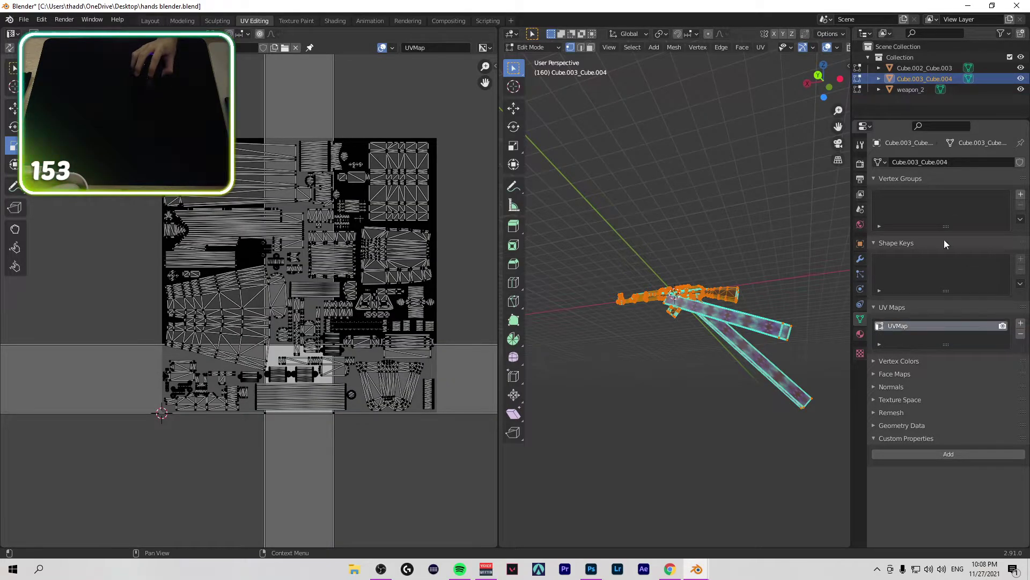
pyautogui.click(913, 68)
pyautogui.click(683, 250)
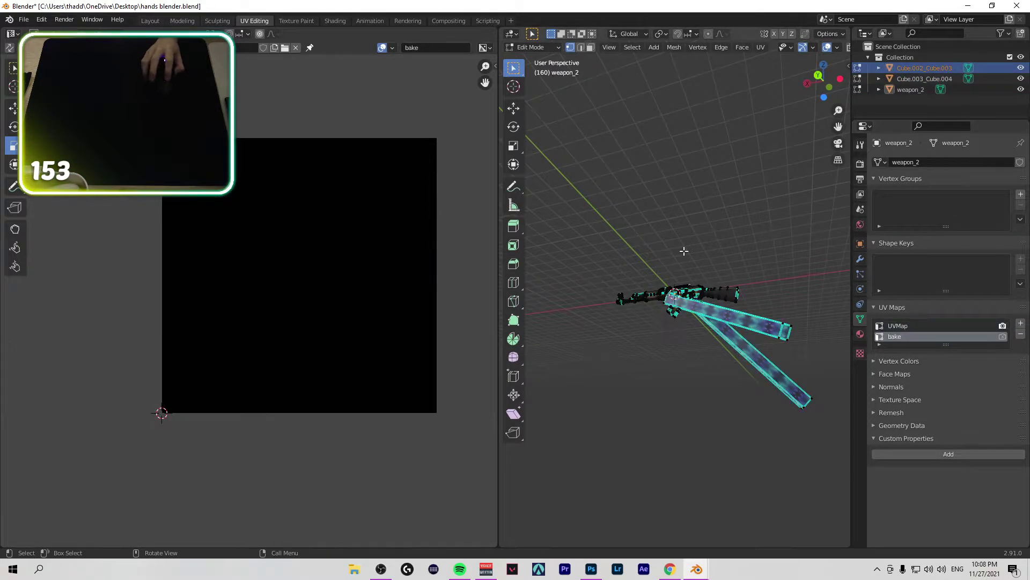
pyautogui.press('a')
pyautogui.scroll(-2, 687, 248)
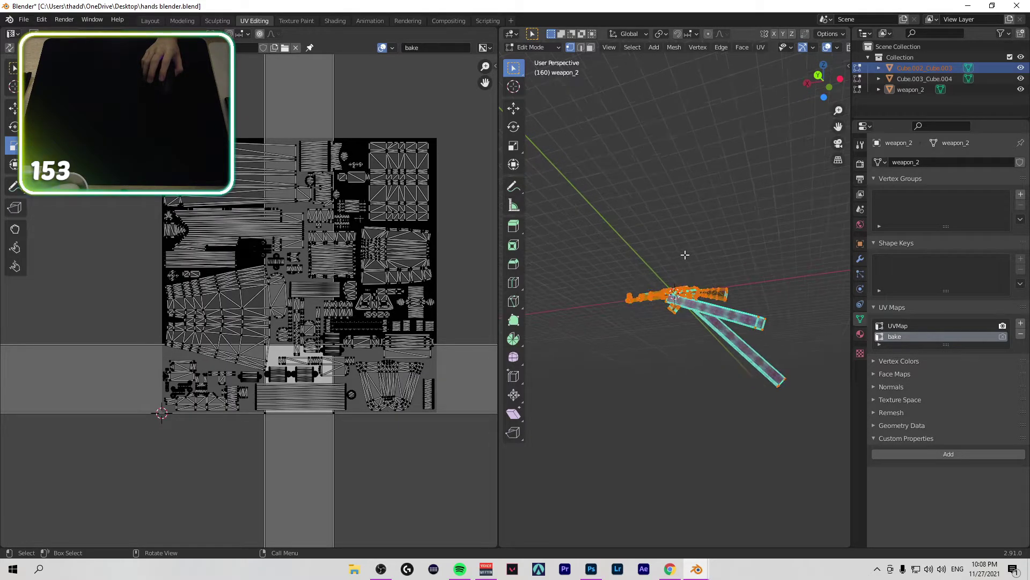
# Step: Switch weapon_2's active UV map to UVMap and back to bake to compare the two layouts
pyautogui.click(397, 47)
pyautogui.click(426, 75)
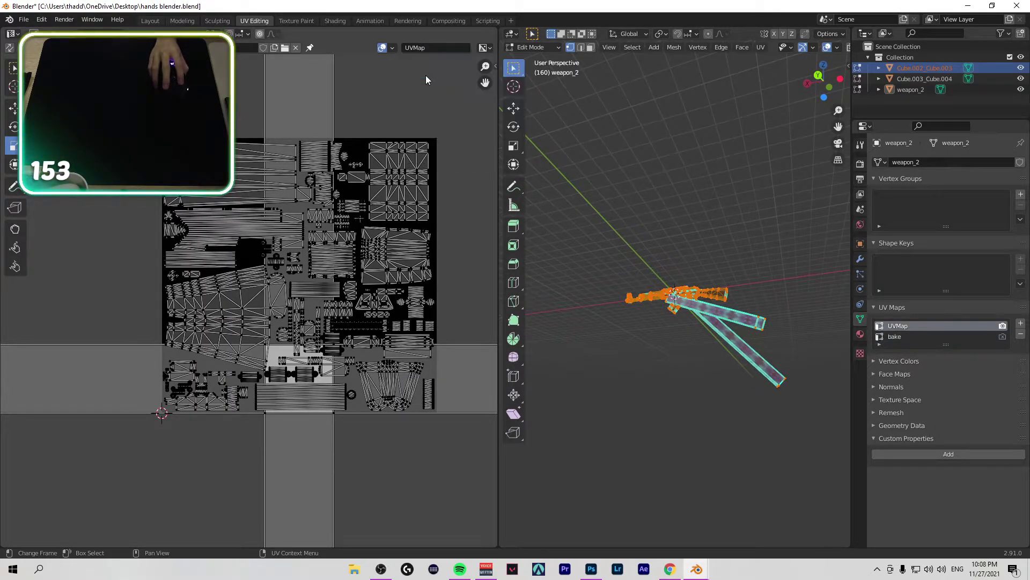
pyautogui.click(433, 47)
pyautogui.click(408, 63)
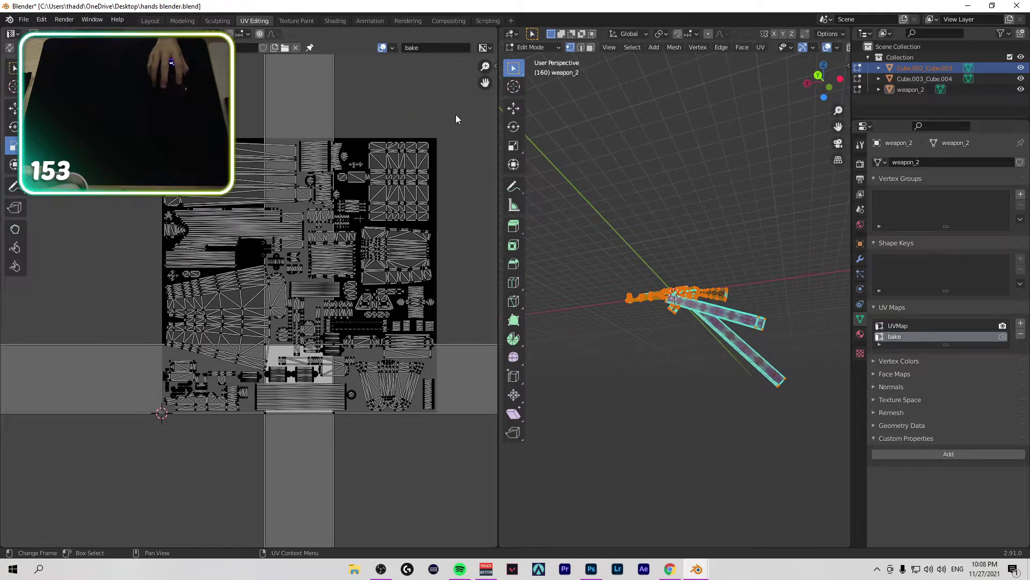
pyautogui.scroll(-6, 417, 219)
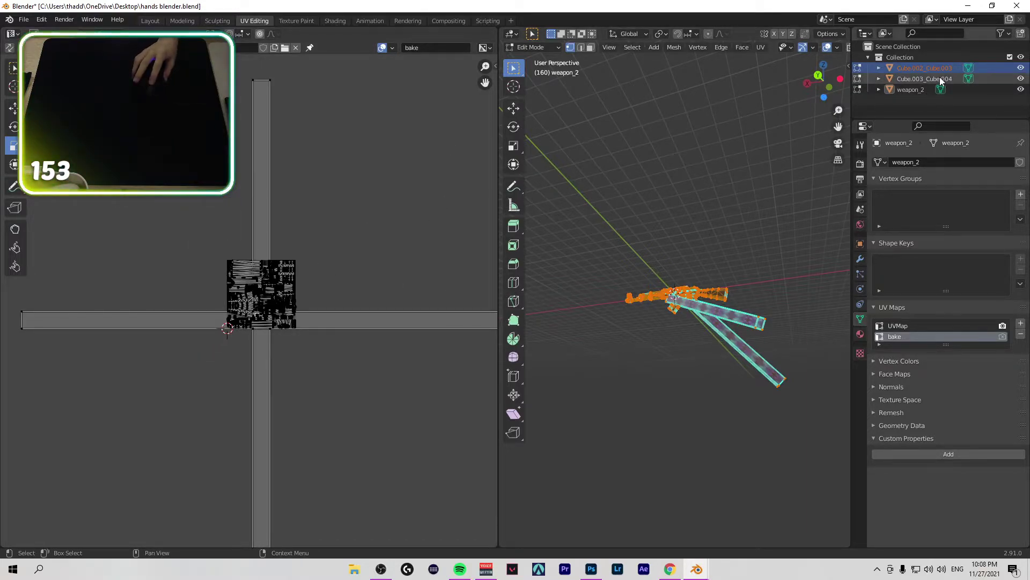
# Step: Hide Cube.002_Cube.003 and Cube.003_Cube.004 to isolate weapon_2, and unhide them again
pyautogui.click(942, 104)
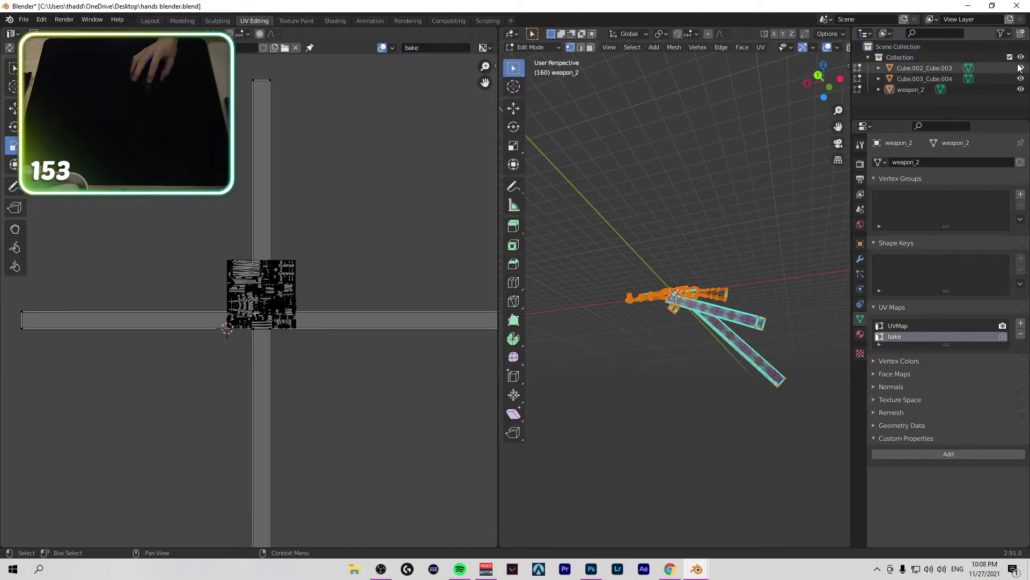
pyautogui.moveTo(1019, 68); pyautogui.dragTo(1019, 78)
pyautogui.press('a')
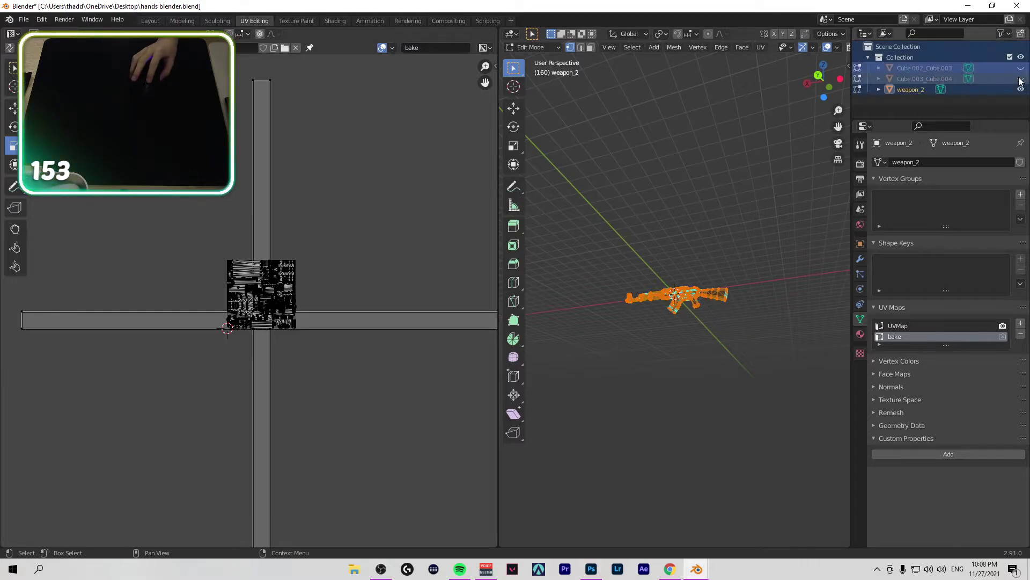
pyautogui.click(1002, 111)
pyautogui.hotkey('alt', 'h')
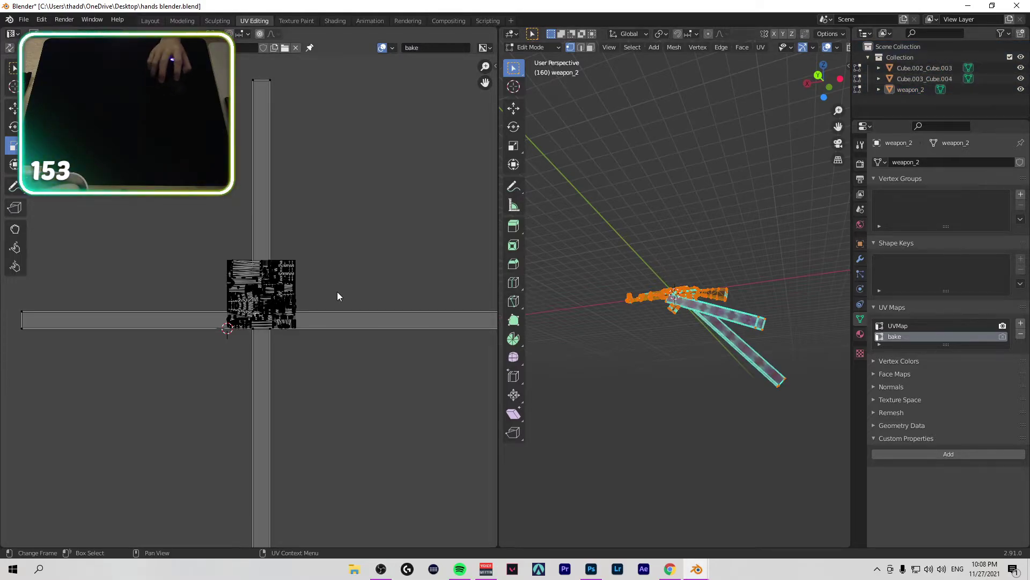
# Step: Select the UV islands inside the texture square of the bake layout
pyautogui.scroll(6, 338, 296)
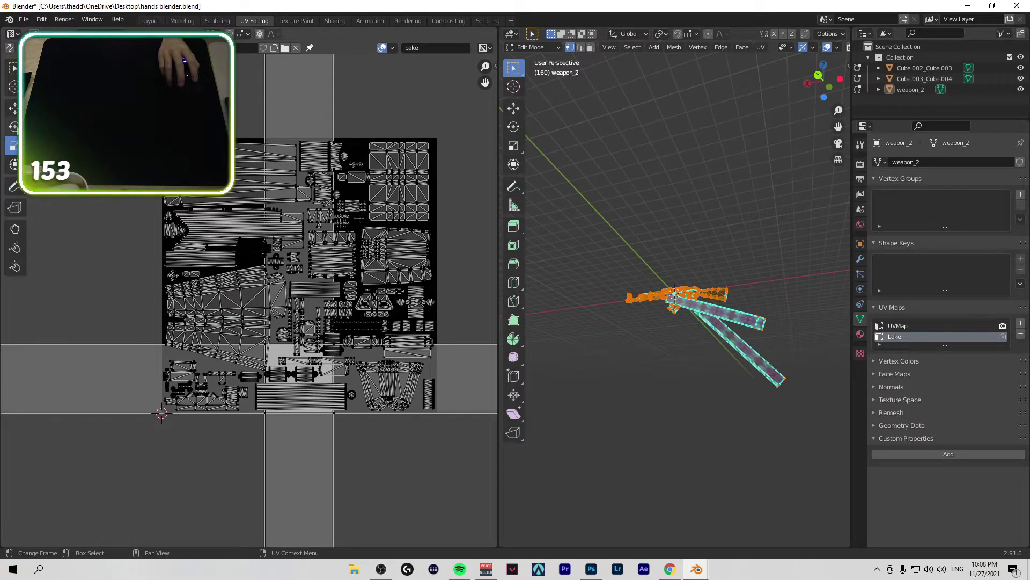
pyautogui.moveTo(127, 105); pyautogui.dragTo(439, 433)
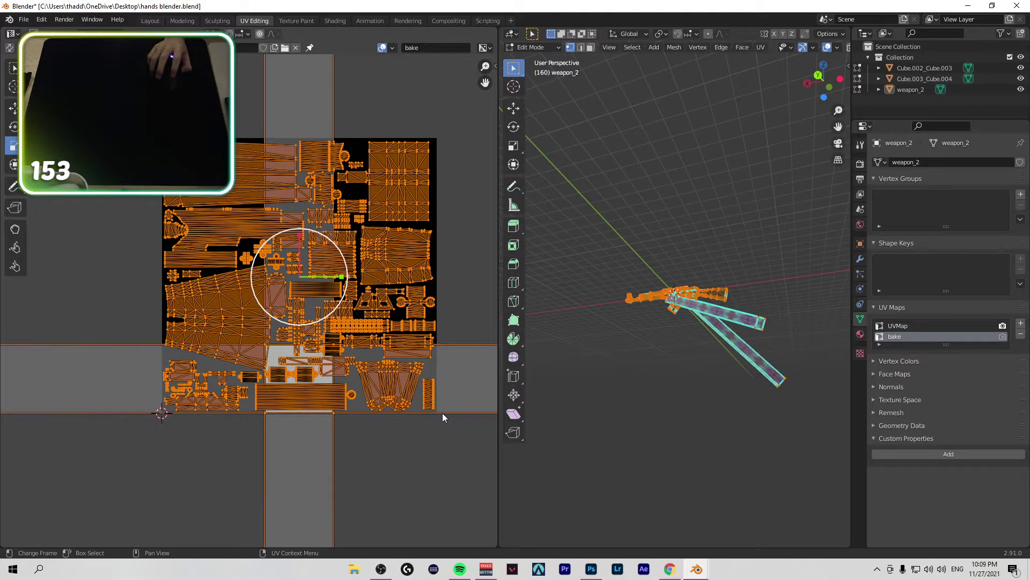
pyautogui.click(436, 414)
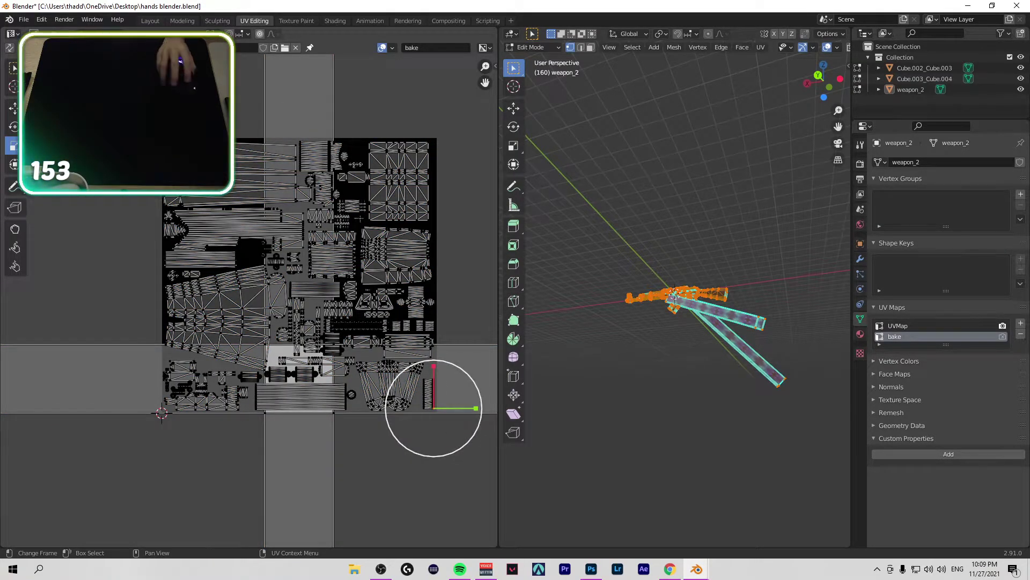
pyautogui.moveTo(118, 98); pyautogui.dragTo(441, 474)
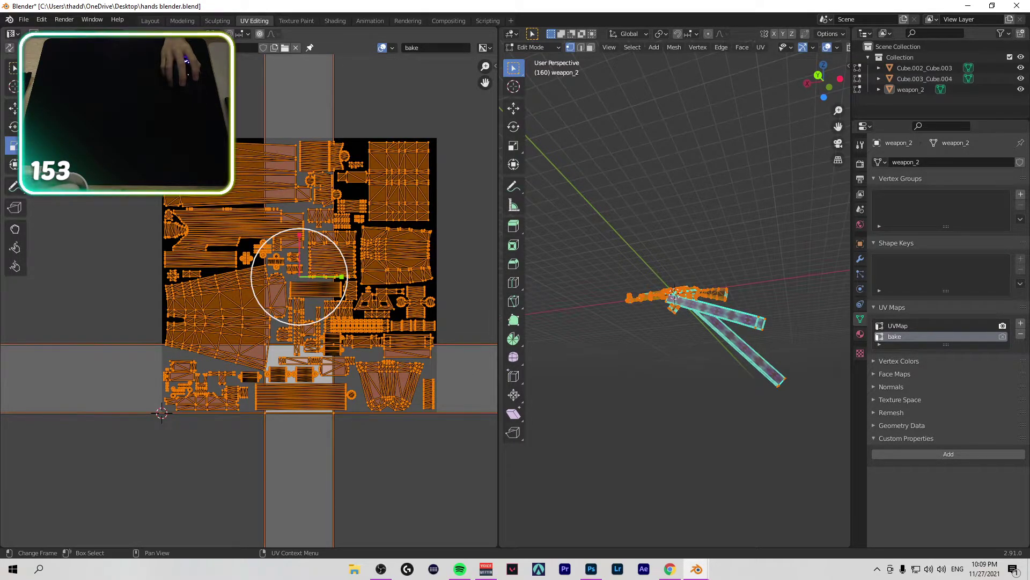
# Step: Try moving the selected UV islands up with the Move tool, and undo the move
pyautogui.click(14, 107)
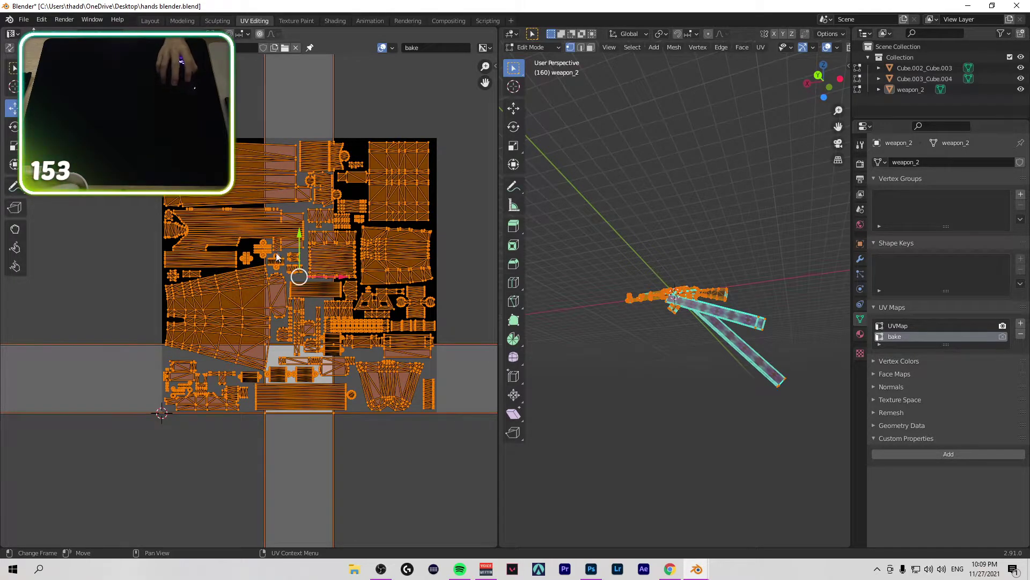
pyautogui.moveTo(299, 276); pyautogui.dragTo(278, 209)
pyautogui.hotkey('ctrl', 'z')
# Step: Examine the bake UV layout in and around the texture square, both as a whole and close up
pyautogui.scroll(-7, 320, 301)
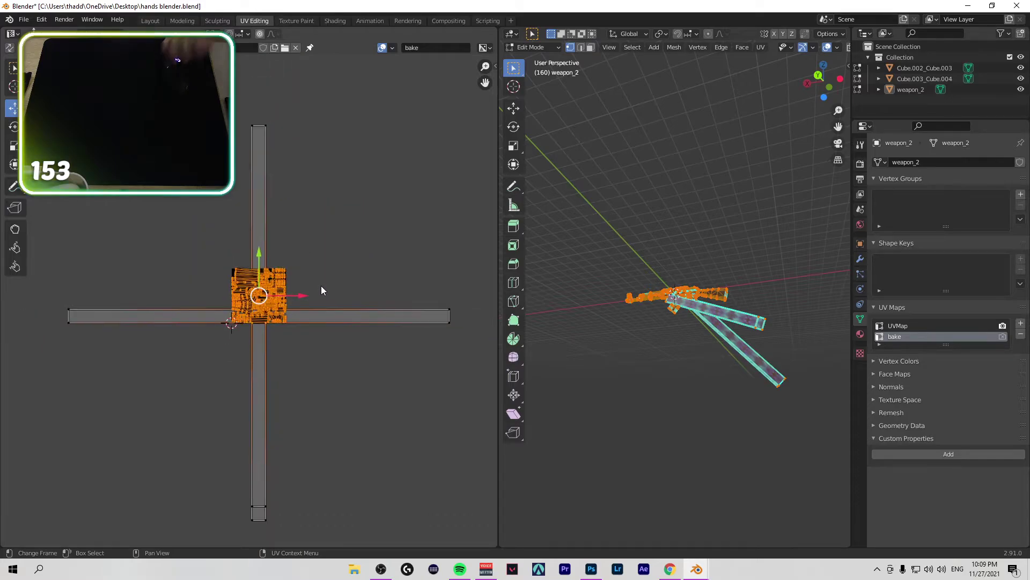
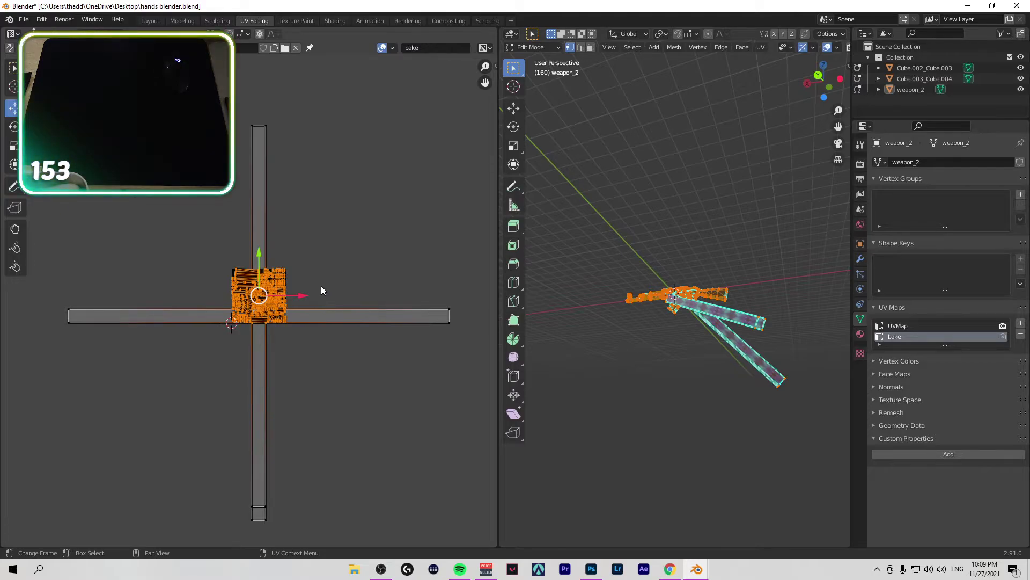
pyautogui.scroll(3, 259, 260)
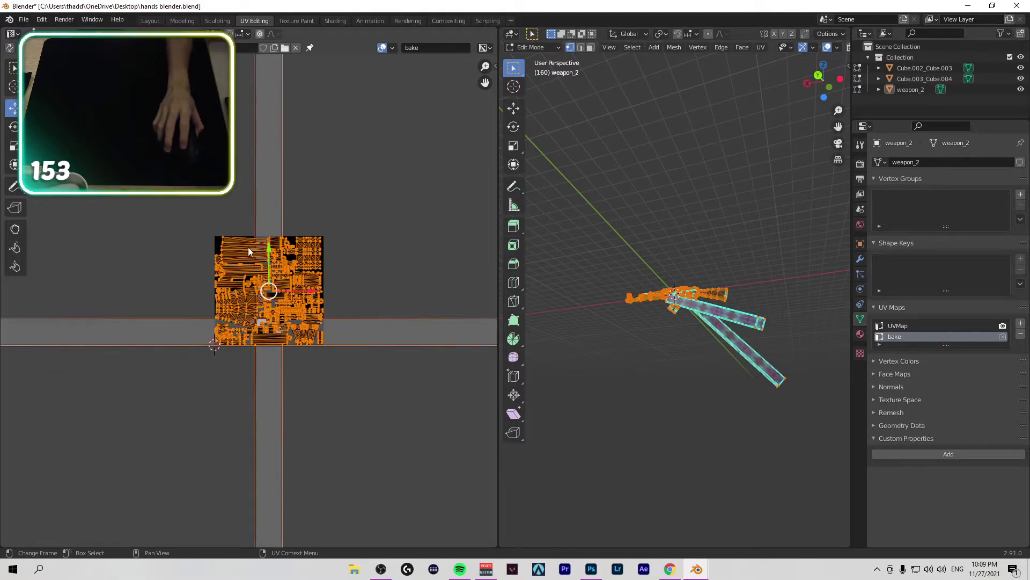
pyautogui.click(239, 47)
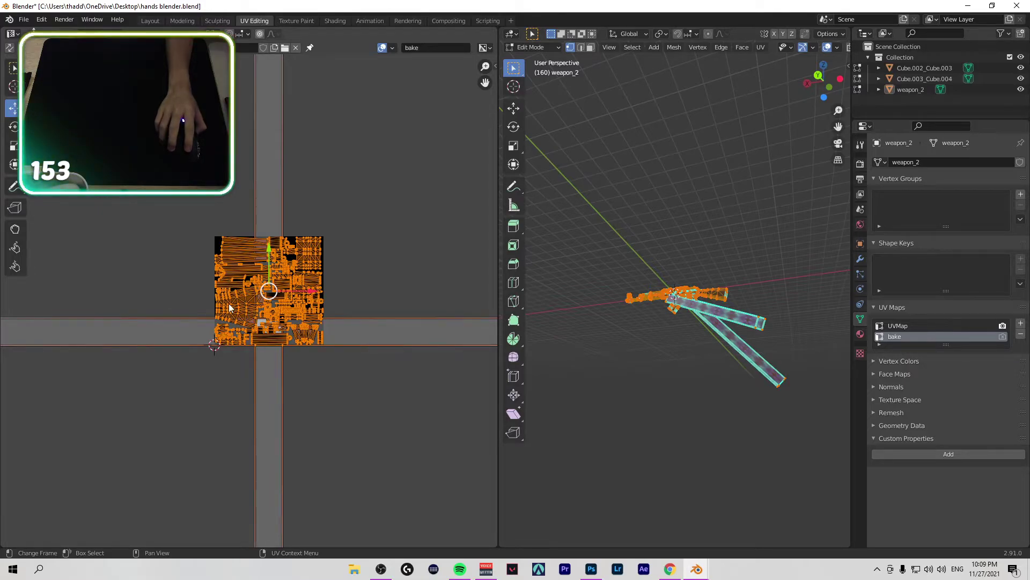
pyautogui.scroll(1, 224, 314)
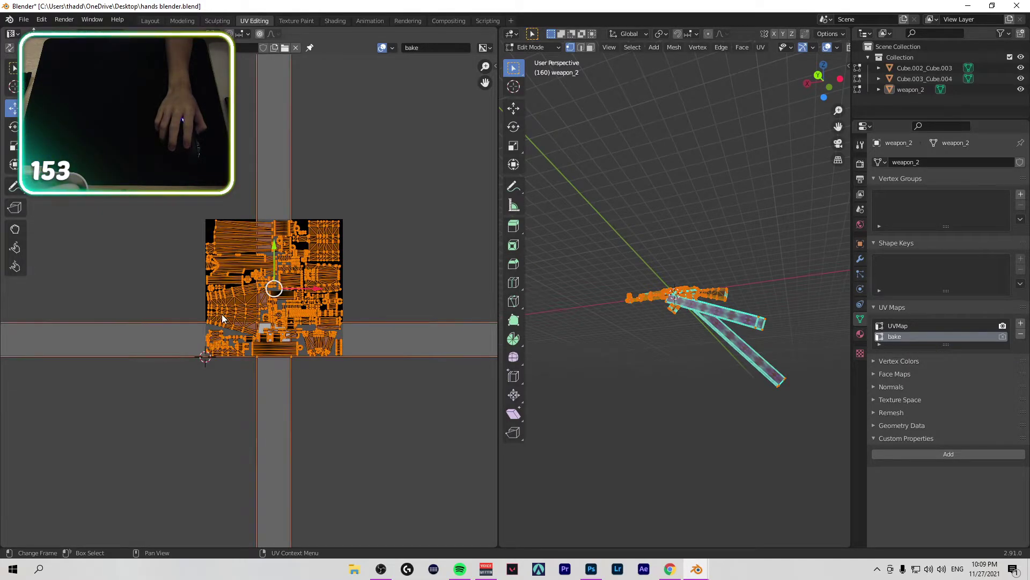
pyautogui.scroll(1, 222, 316)
pyautogui.scroll(2, 221, 317)
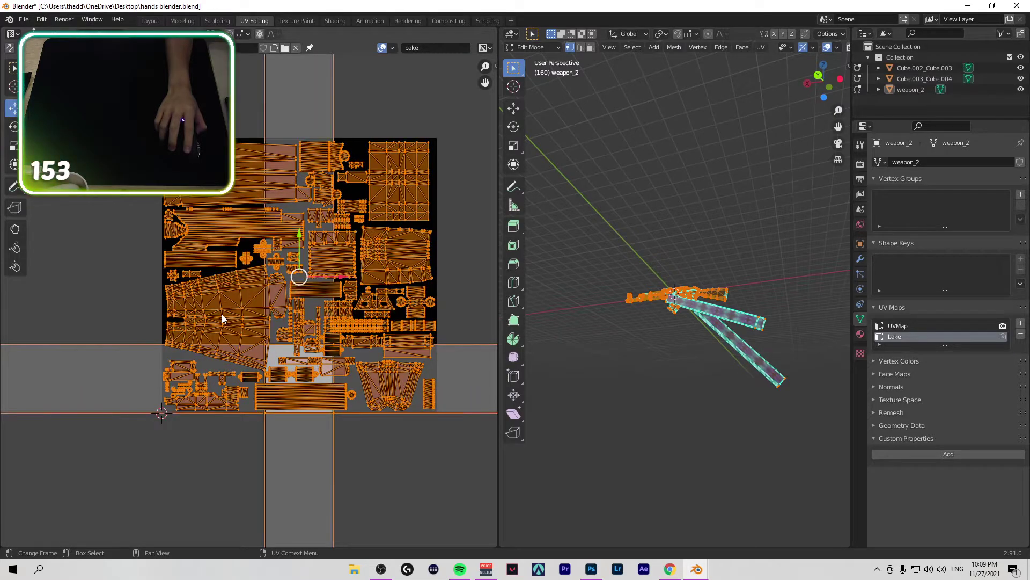
pyautogui.scroll(-4, 222, 317)
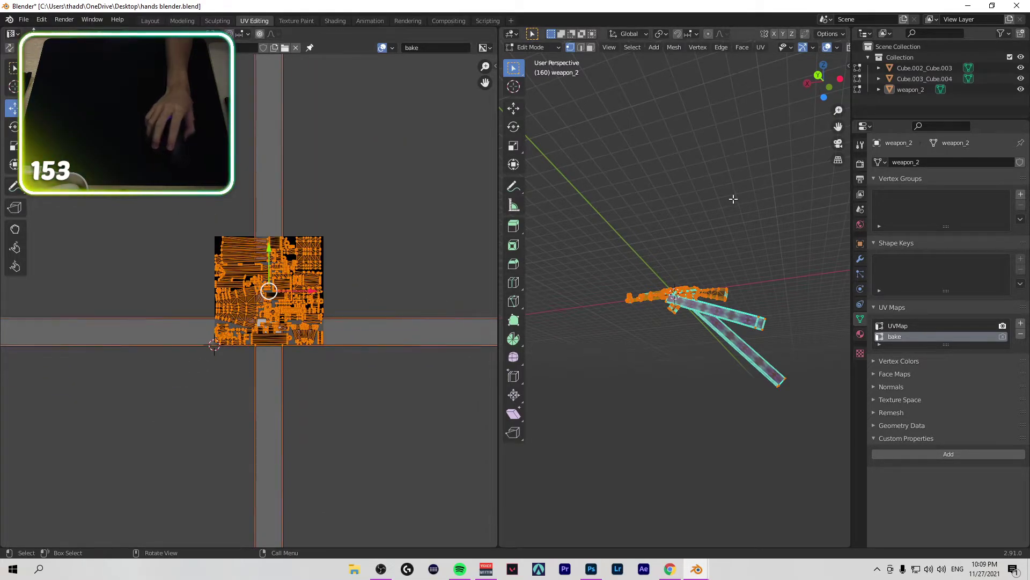
# Step: Try to select only the geometry of the two arms extending from the weapon
pyautogui.moveTo(805, 443); pyautogui.dragTo(748, 305)
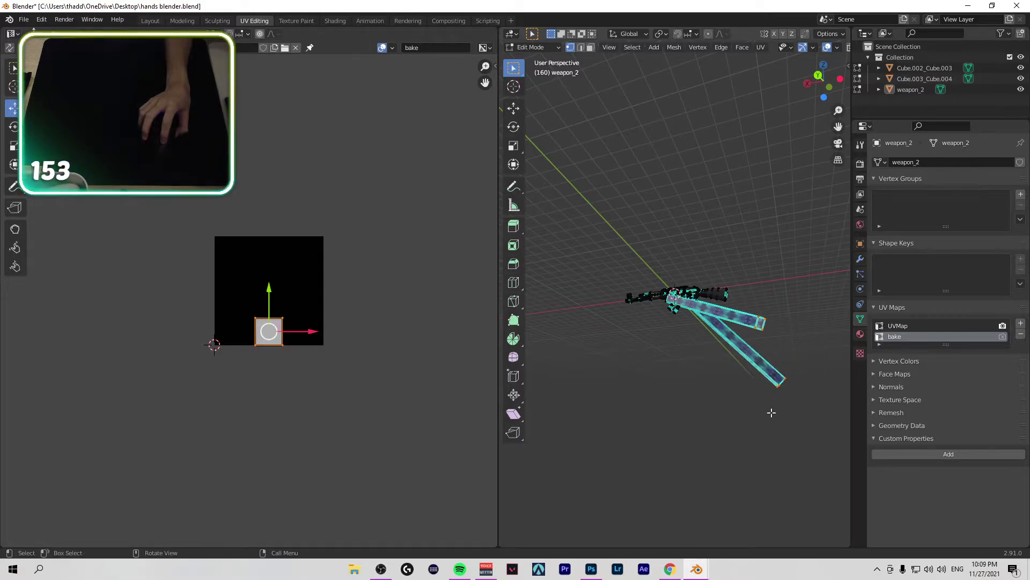
pyautogui.keyDown('shift'); pyautogui.click(765, 286); pyautogui.keyUp('shift')
pyautogui.moveTo(781, 418); pyautogui.dragTo(654, 260)
pyautogui.click(716, 359)
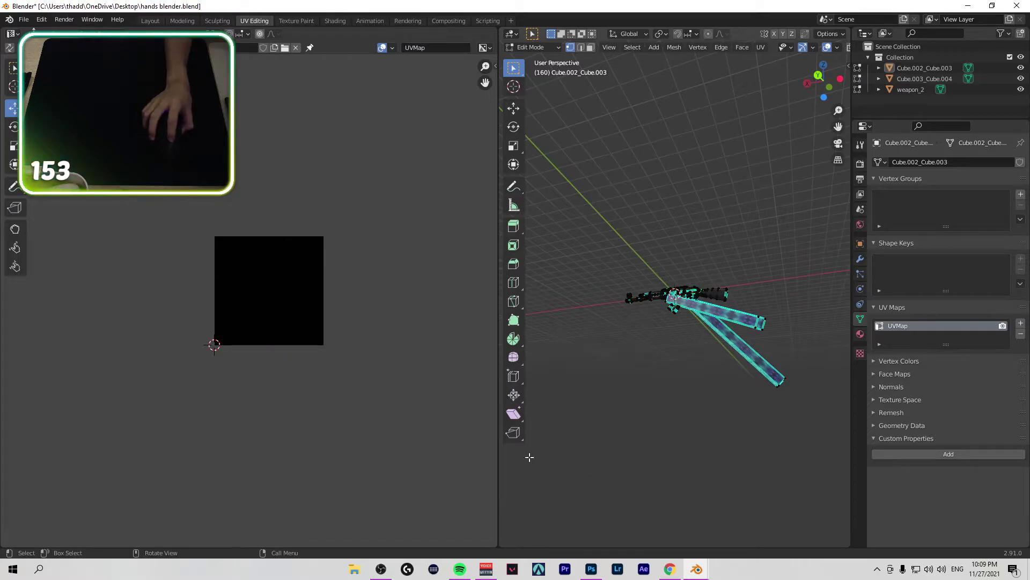
pyautogui.press('a')
pyautogui.click(786, 416)
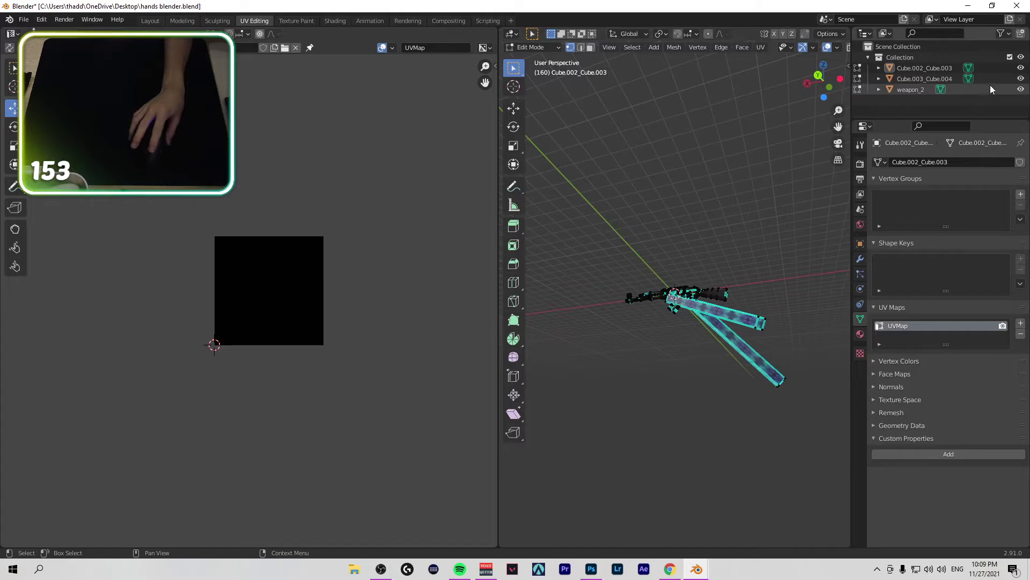
# Step: Make weapon_2 the active object and select all geometry of the weapon and arms along with the UVs
pyautogui.click(913, 89)
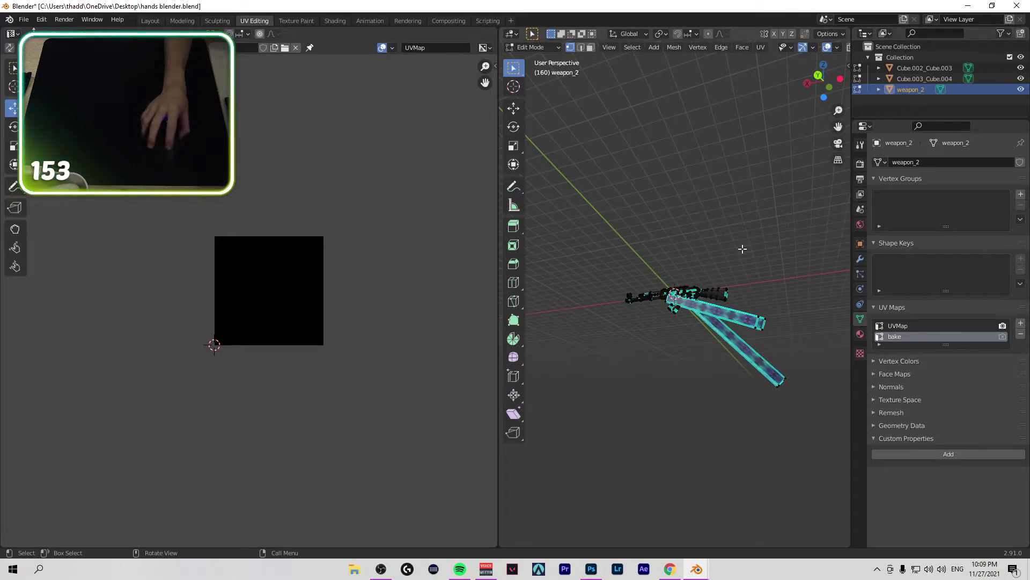
pyautogui.click(695, 285)
pyautogui.press('a')
pyautogui.hotkey('alt', 'a')
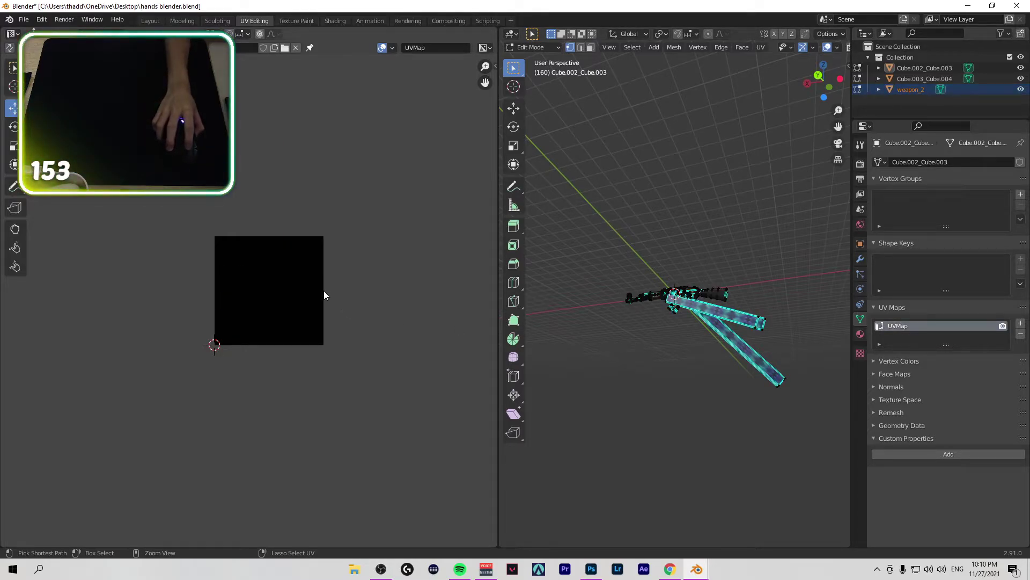
pyautogui.press('a')
pyautogui.hotkey('alt', 'a')
pyautogui.press('a')
pyautogui.hotkey('alt', 'a')
pyautogui.click(287, 289)
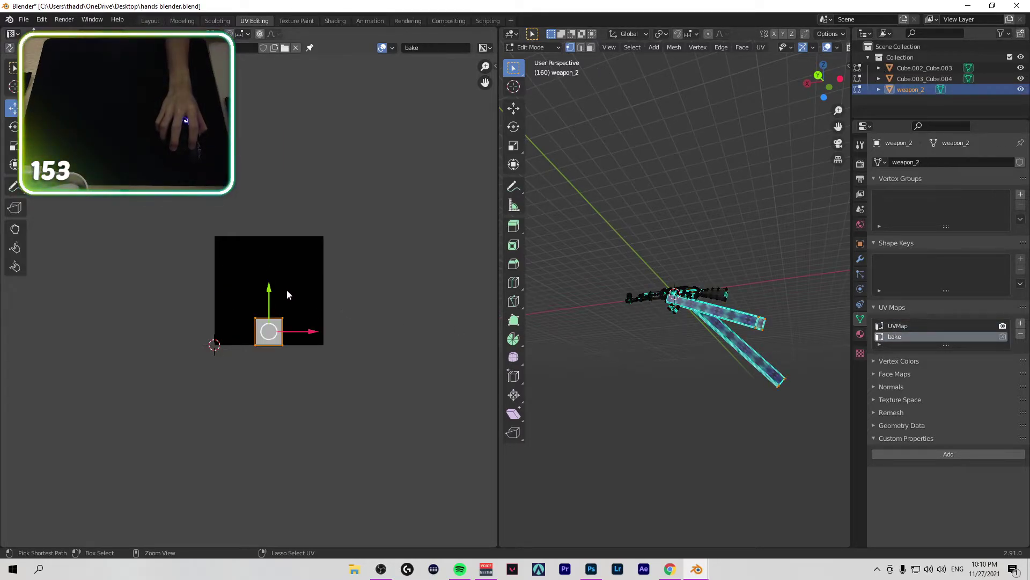
pyautogui.hotkey('alt', 'a')
pyautogui.press('a')
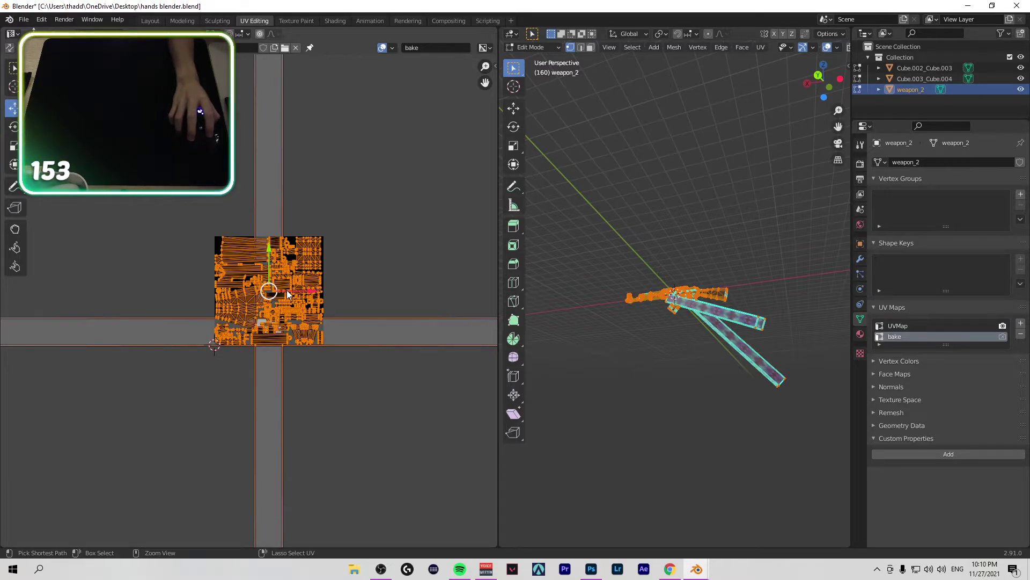
# Step: Switch to Photoshop and move the four galaxy image layers together down to the lower part of the canvas, at about X 249, Y 2235 px
pyautogui.click(591, 568)
pyautogui.scroll(-4, 275, 289)
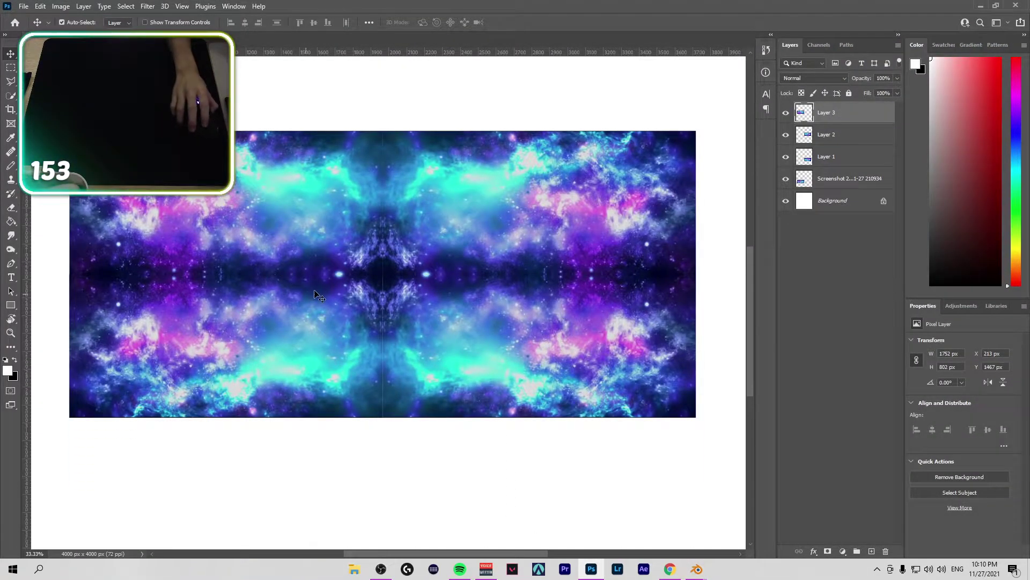
pyautogui.hotkey('ctrl', '-')
pyautogui.hotkey('ctrl', '-')
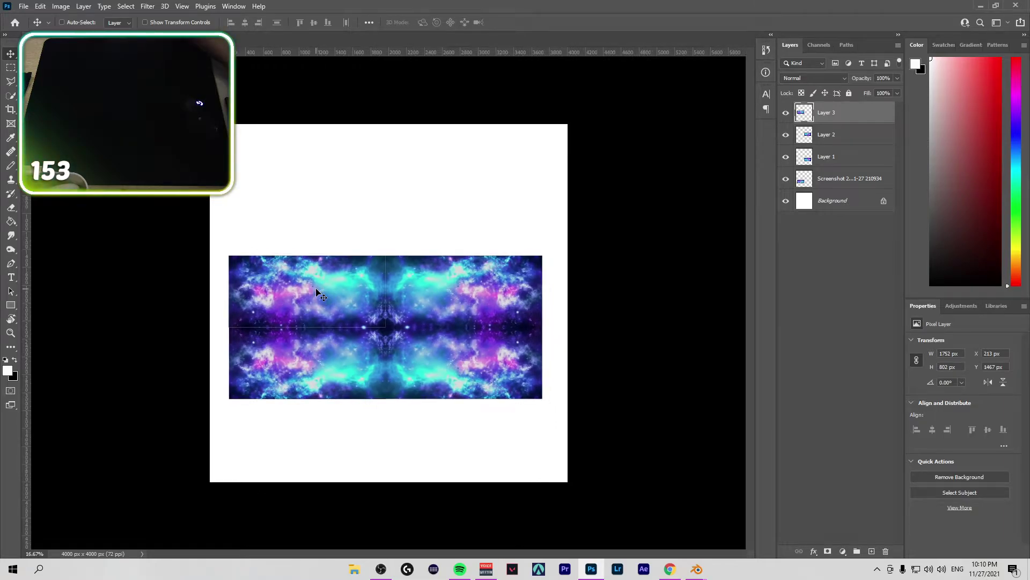
pyautogui.hotkey('ctrl', '+')
pyautogui.hotkey('ctrl', '-')
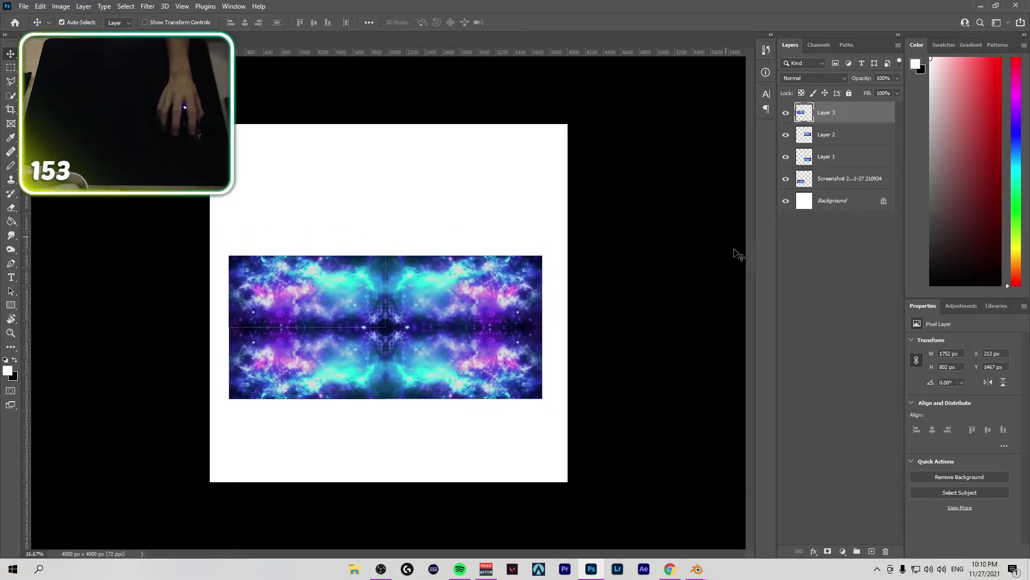
pyautogui.click(848, 178)
pyautogui.keyDown('shift'); pyautogui.click(841, 111); pyautogui.keyUp('shift')
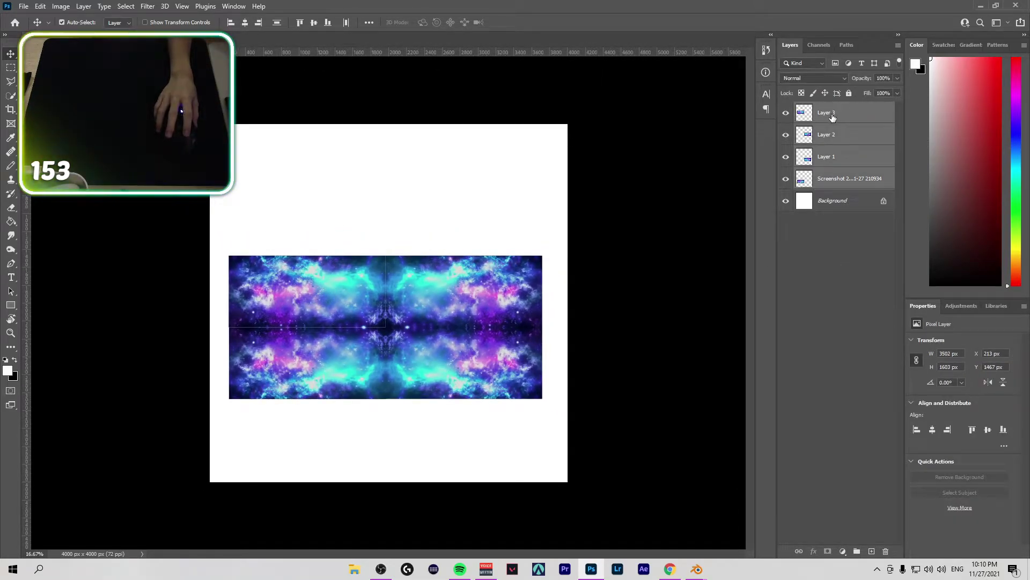
pyautogui.hotkey('ctrl', 't')
pyautogui.moveTo(399, 301); pyautogui.dragTo(405, 367)
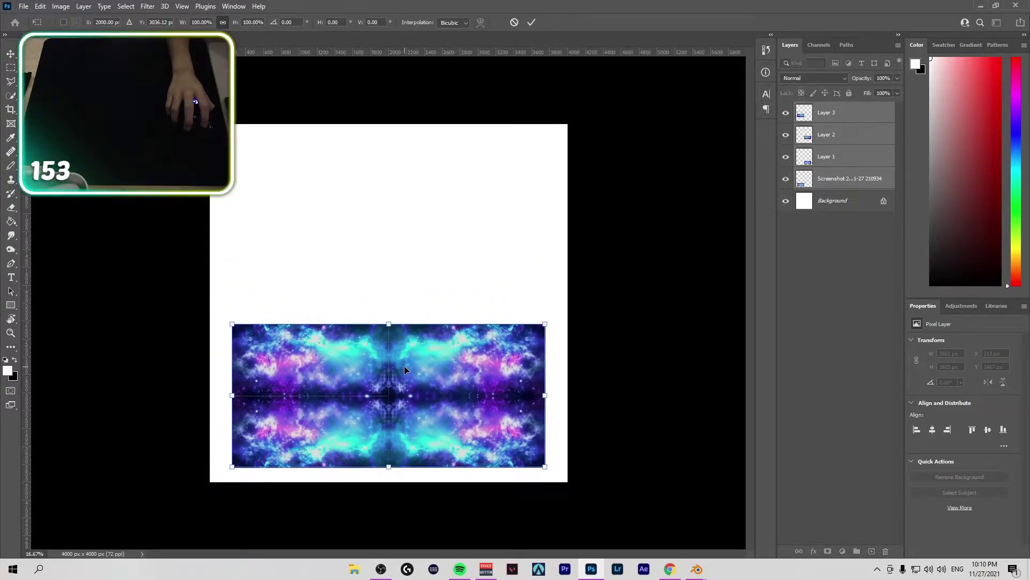
pyautogui.press('Return')
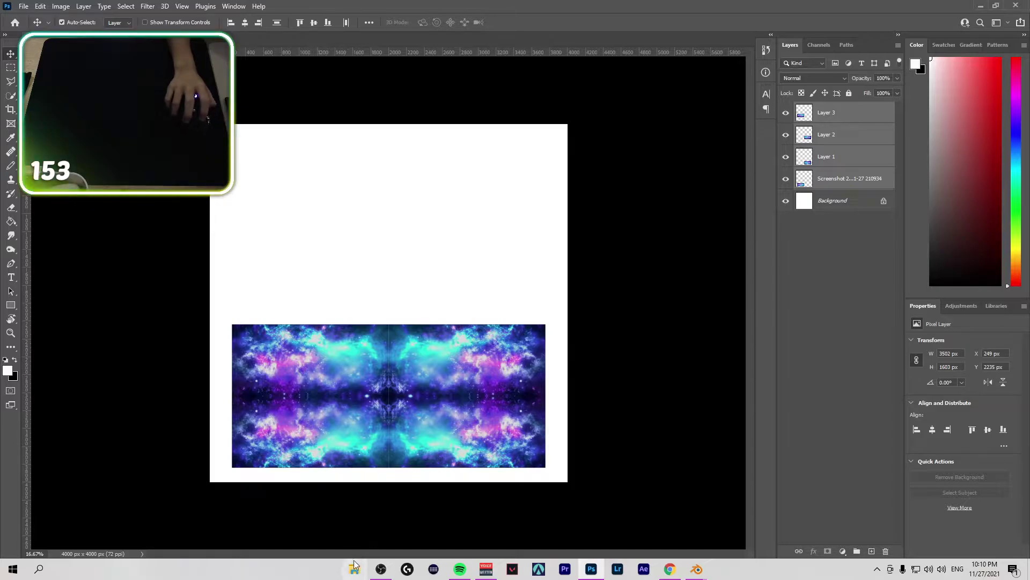
# Step: Place the weapon_2_57_e image from the Desktop as a new layer, enlarged to 2064 px square and aligned to the canvas's upper-left corner
pyautogui.click(354, 568)
pyautogui.click(248, 243)
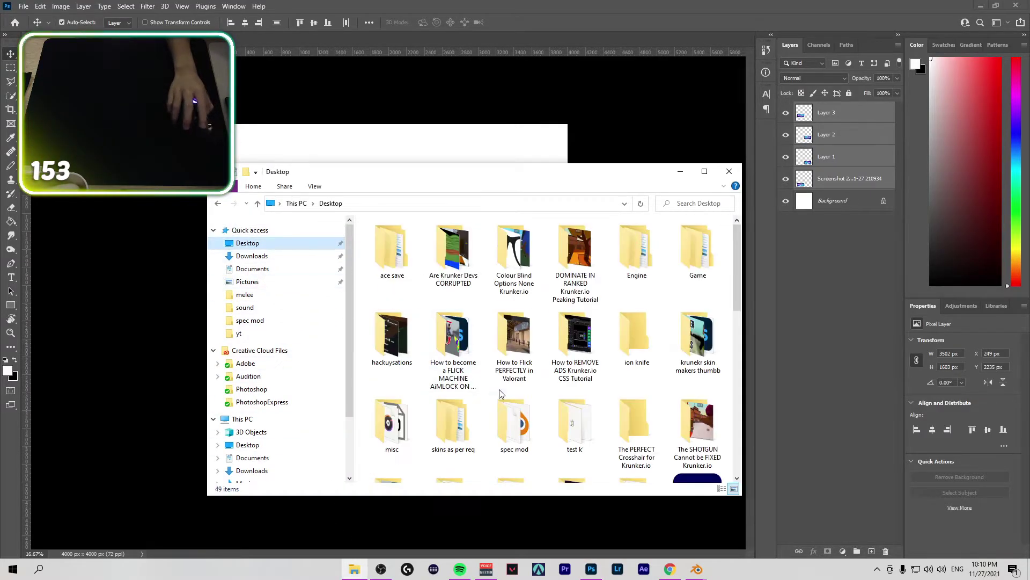
pyautogui.scroll(-5, 572, 399)
pyautogui.moveTo(636, 386); pyautogui.dragTo(378, 156)
pyautogui.moveTo(341, 258); pyautogui.dragTo(250, 164)
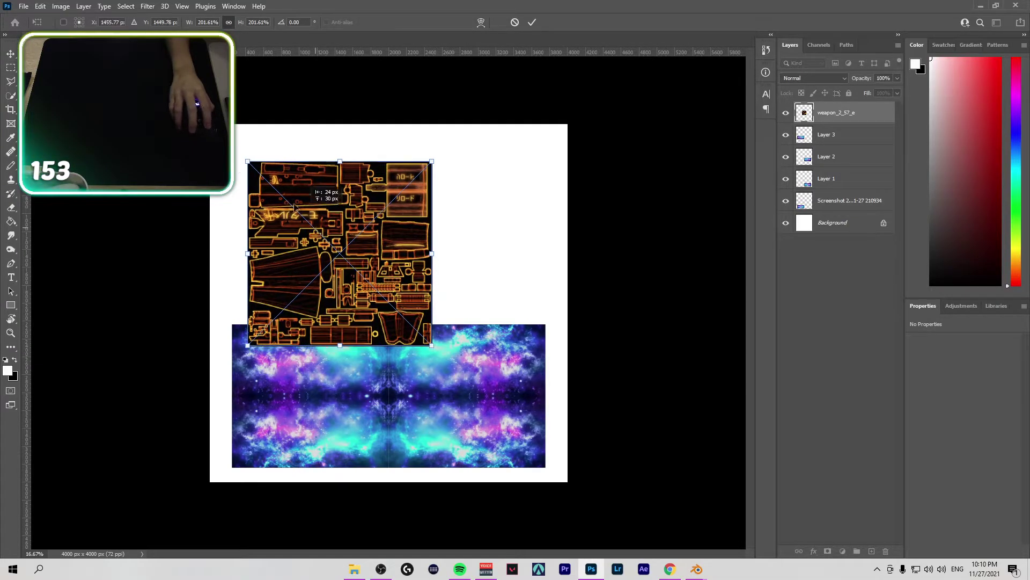
pyautogui.moveTo(320, 232); pyautogui.dragTo(280, 191)
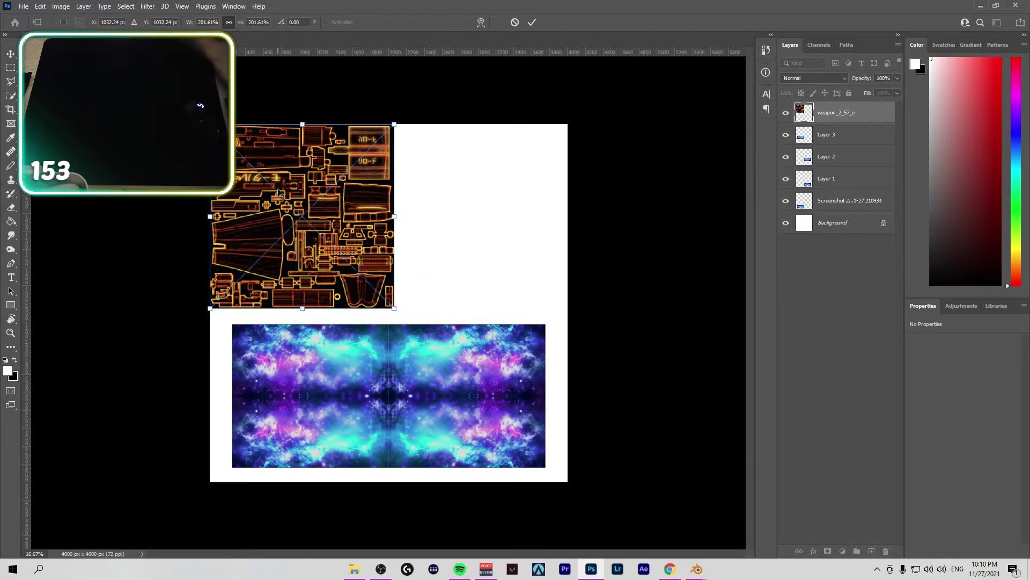
pyautogui.press('Return')
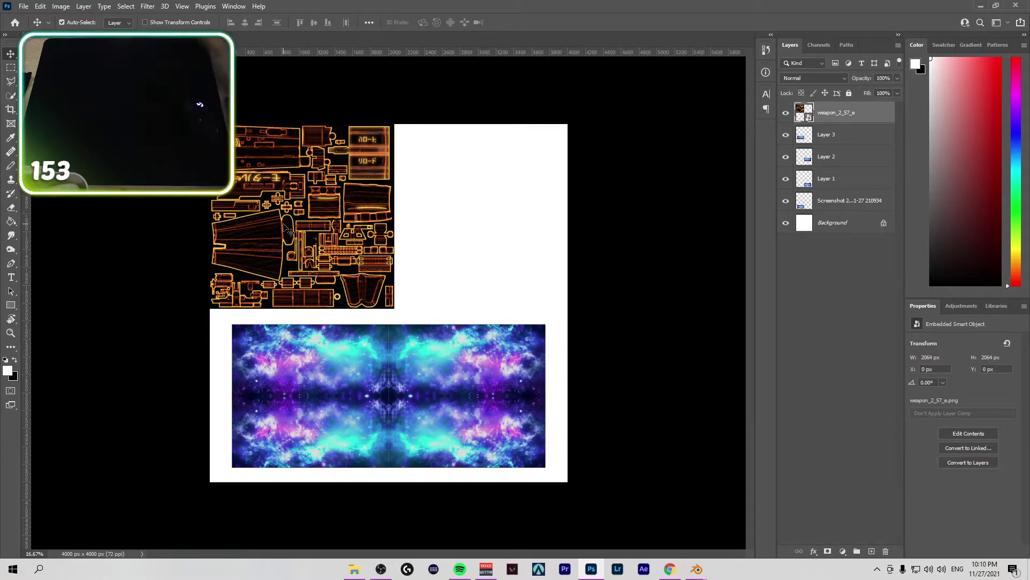
# Step: Export the combined 4000 x 4000 px canvas as a PNG named peet on the Desktop
pyautogui.hotkey('ctrl', 'alt', 'shift', 'w')
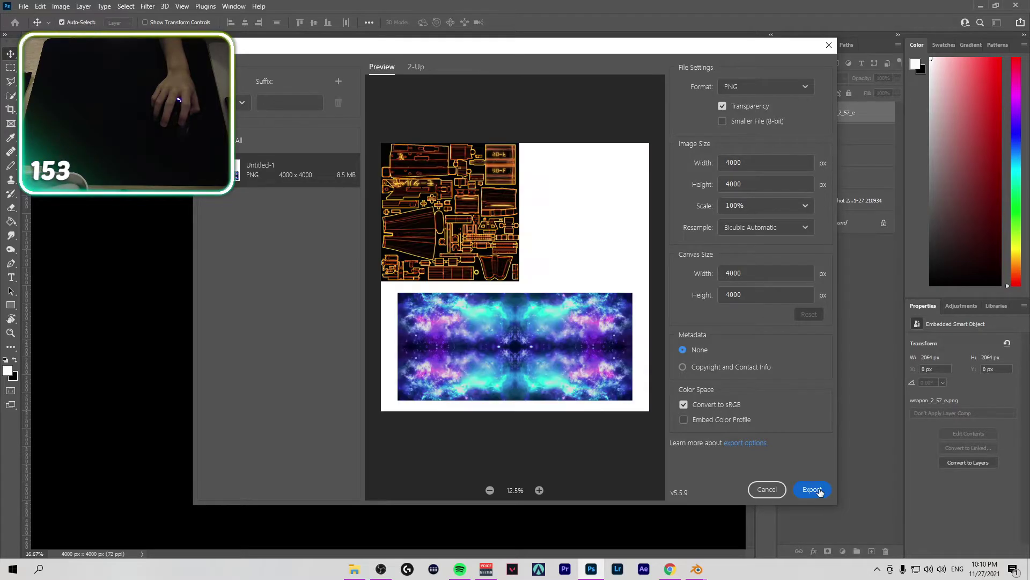
pyautogui.click(816, 488)
pyautogui.write('p')
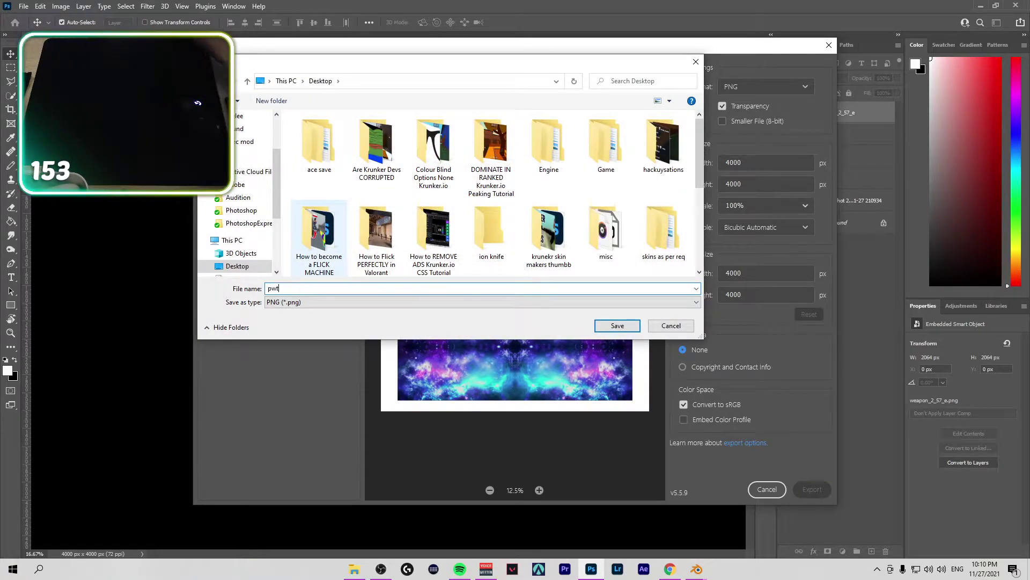
pyautogui.write('wwt')
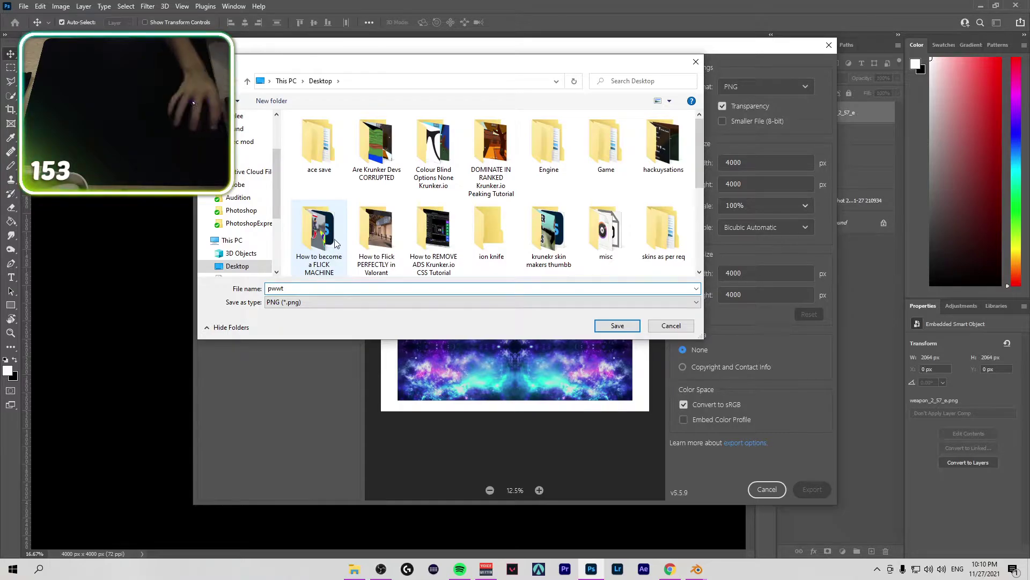
pyautogui.scroll(2, 245, 161)
pyautogui.click(242, 137)
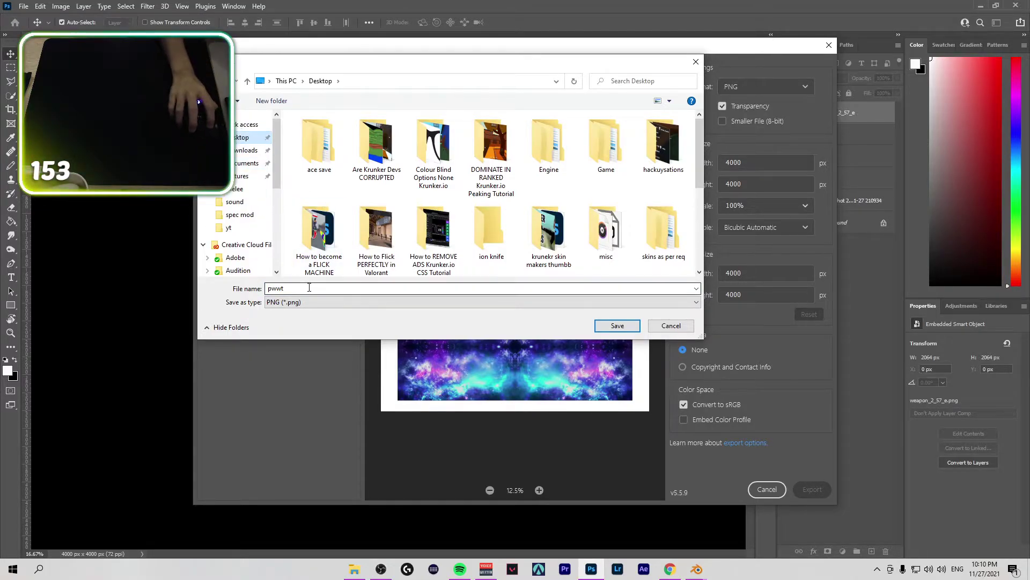
pyautogui.write('pee')
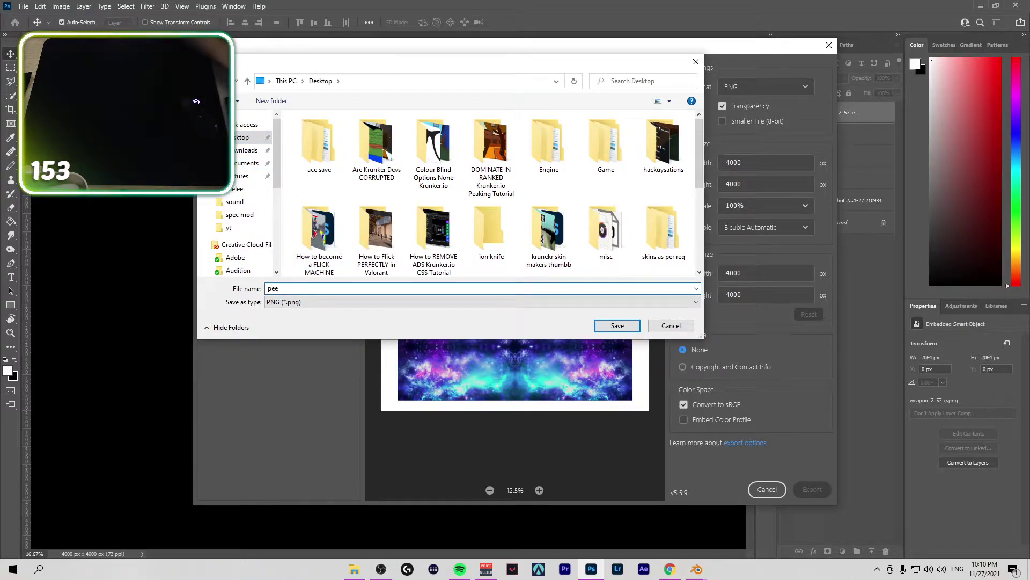
pyautogui.write('p')
pyautogui.click(616, 326)
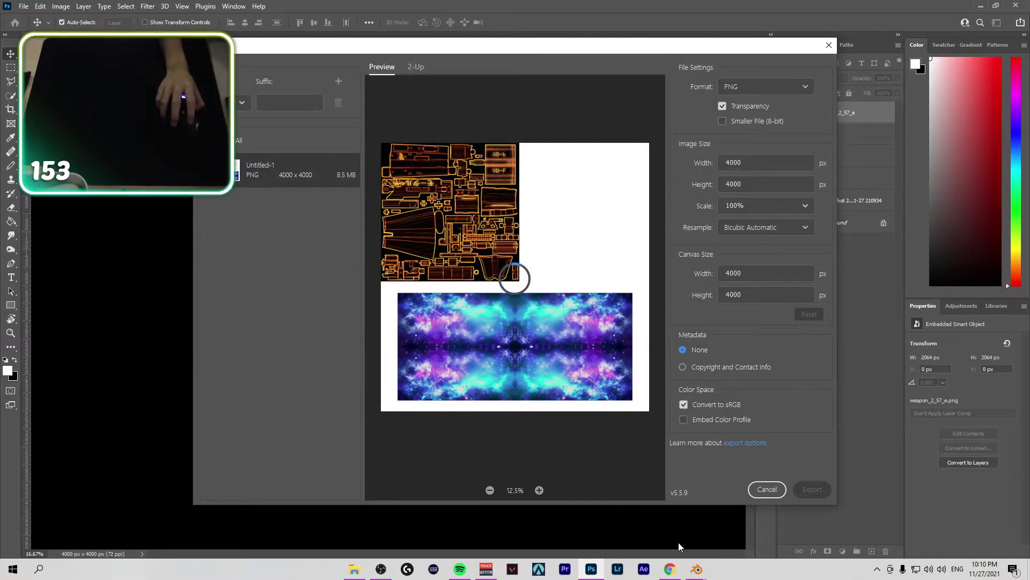
# Step: Switch to the hands file in Blender and open peet.png from the Desktop as the UV editor's image
pyautogui.moveTo(697, 571)
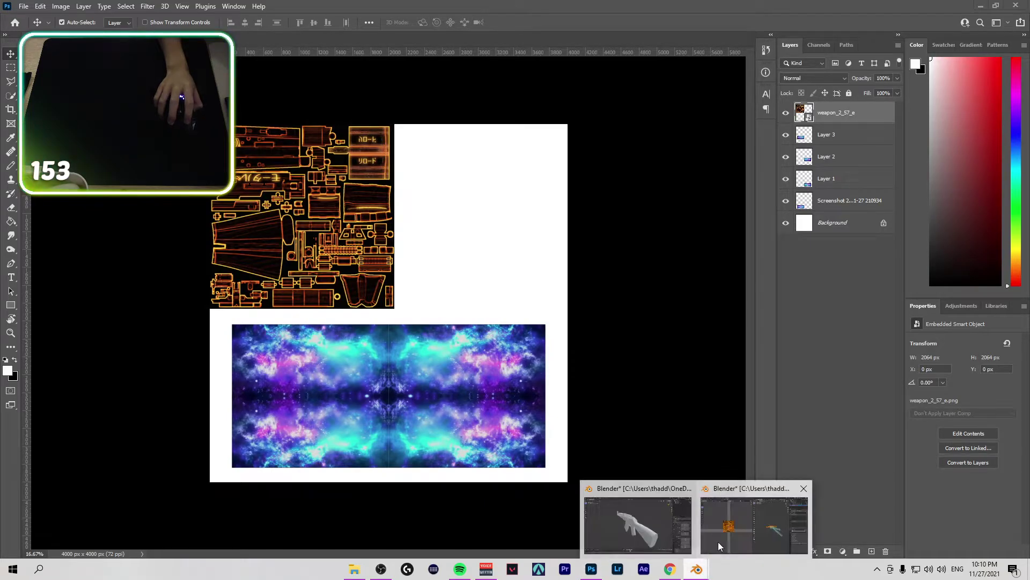
pyautogui.click(720, 538)
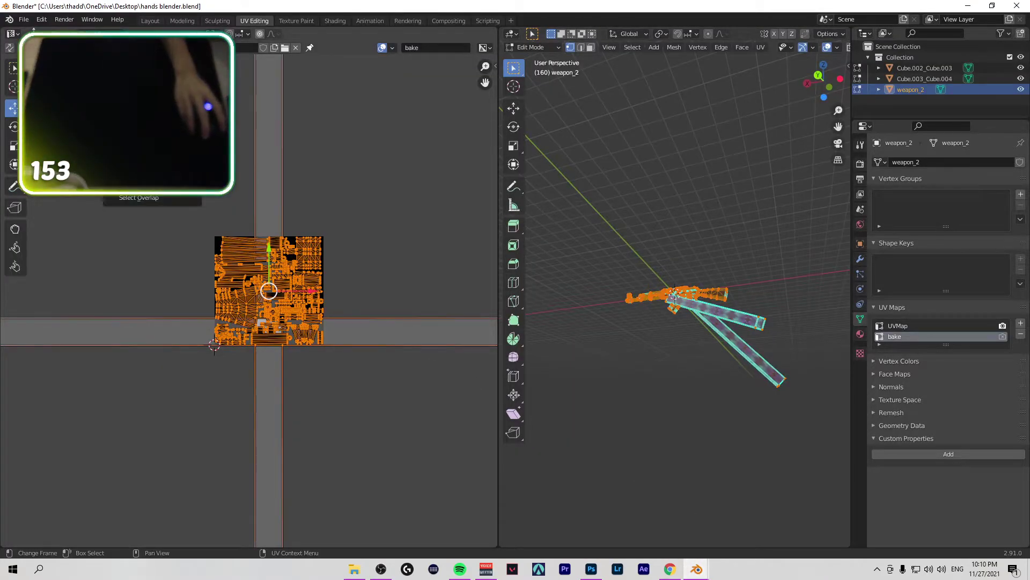
pyautogui.rightClick(140, 204)
pyautogui.press('Escape')
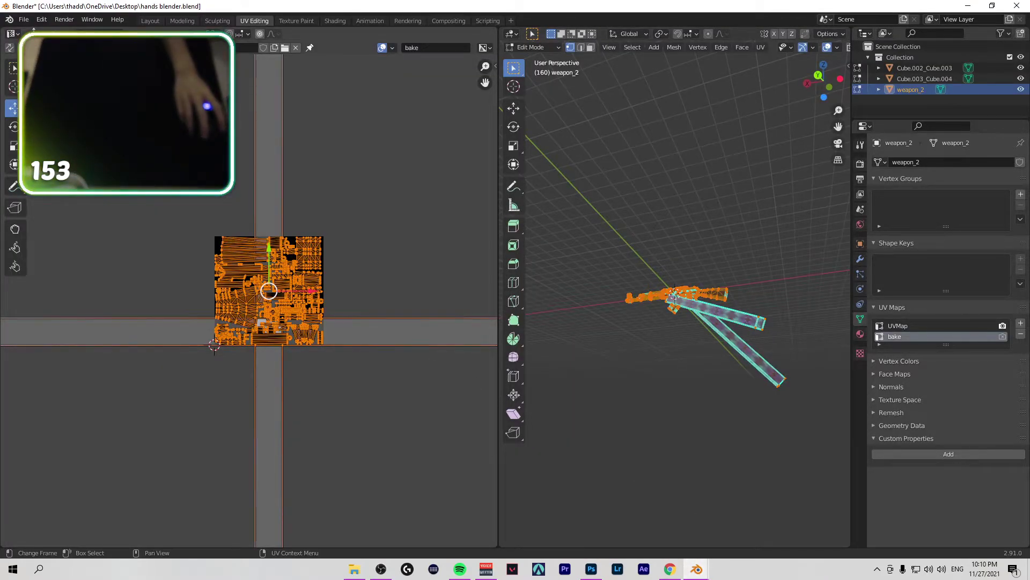
pyautogui.rightClick(141, 204)
pyautogui.click(159, 219)
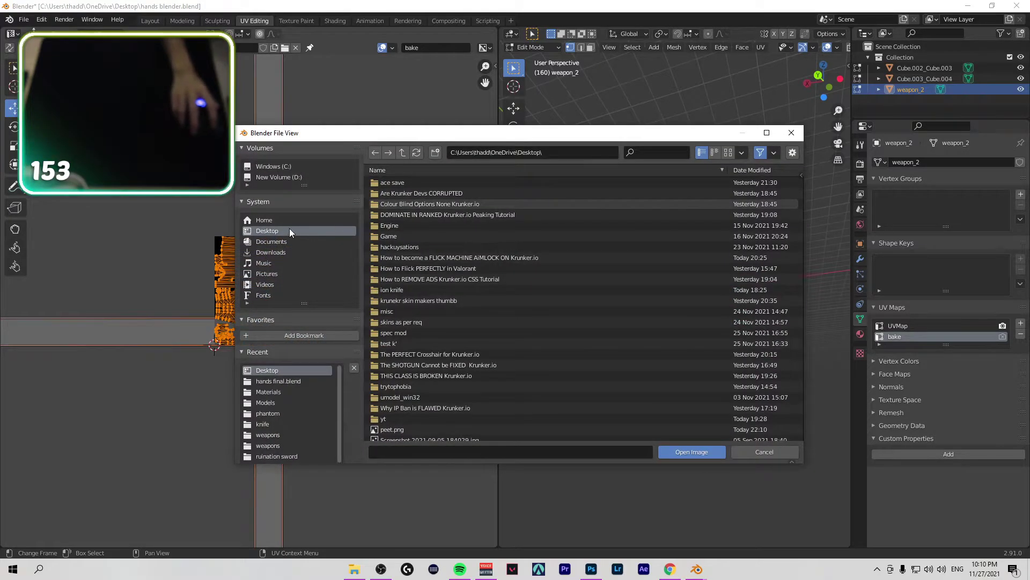
pyautogui.click(408, 370)
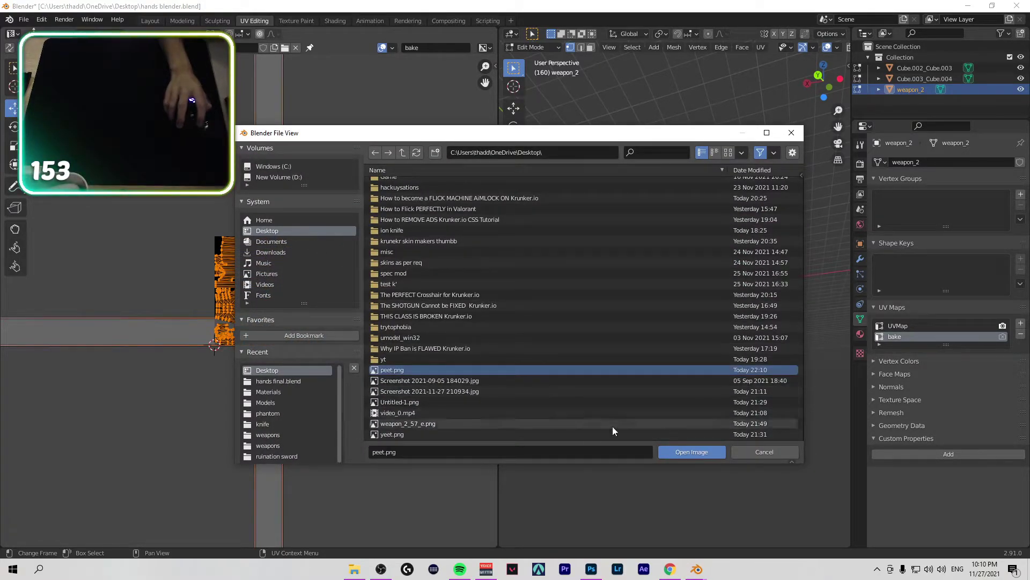
pyautogui.click(678, 453)
pyautogui.scroll(-3, 380, 352)
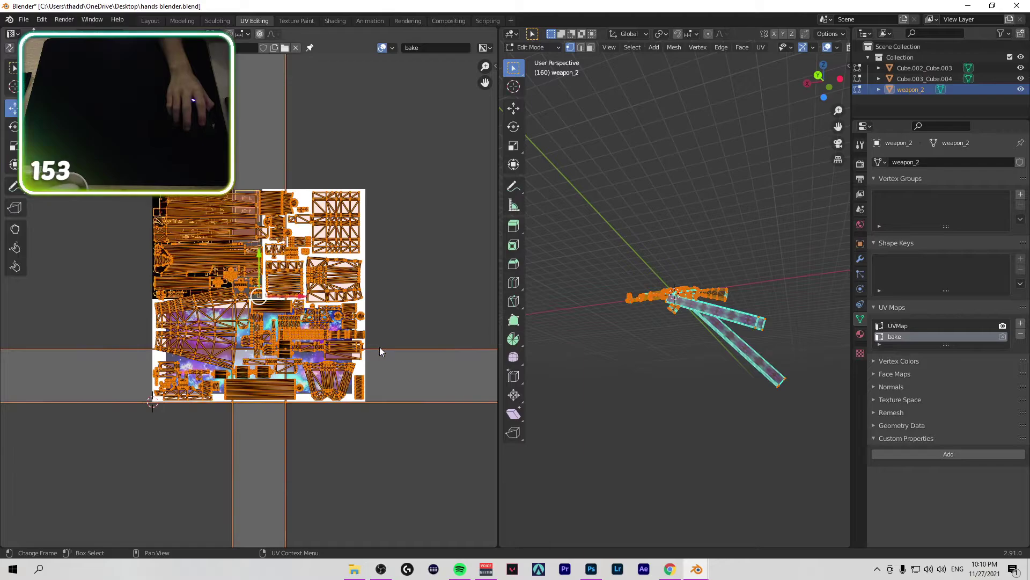
pyautogui.scroll(4, 380, 352)
pyautogui.scroll(-5, 380, 351)
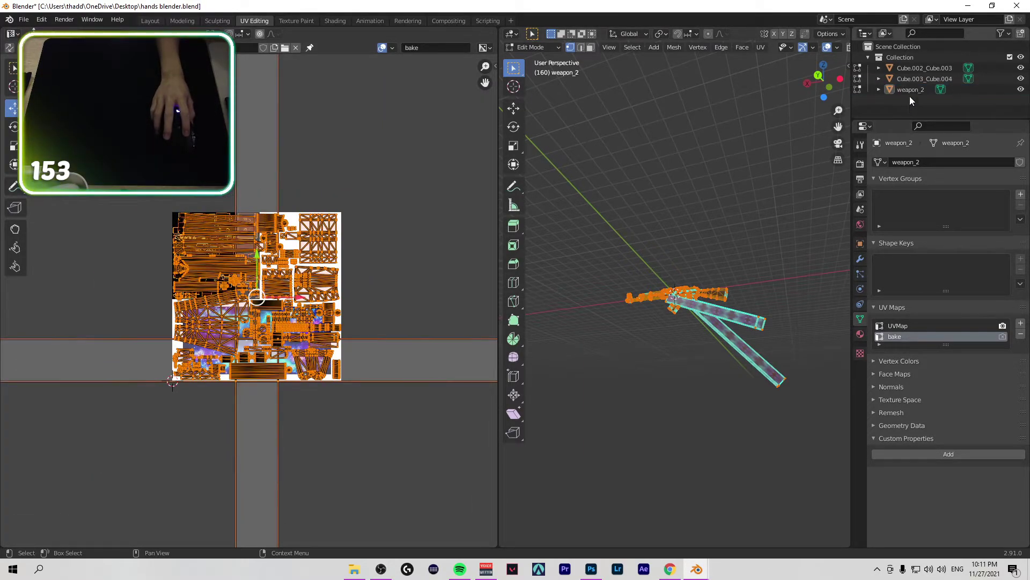
# Step: Raise weapon_2 clear of the two arms by setting its Z location to about 111.85 m
pyautogui.click(860, 244)
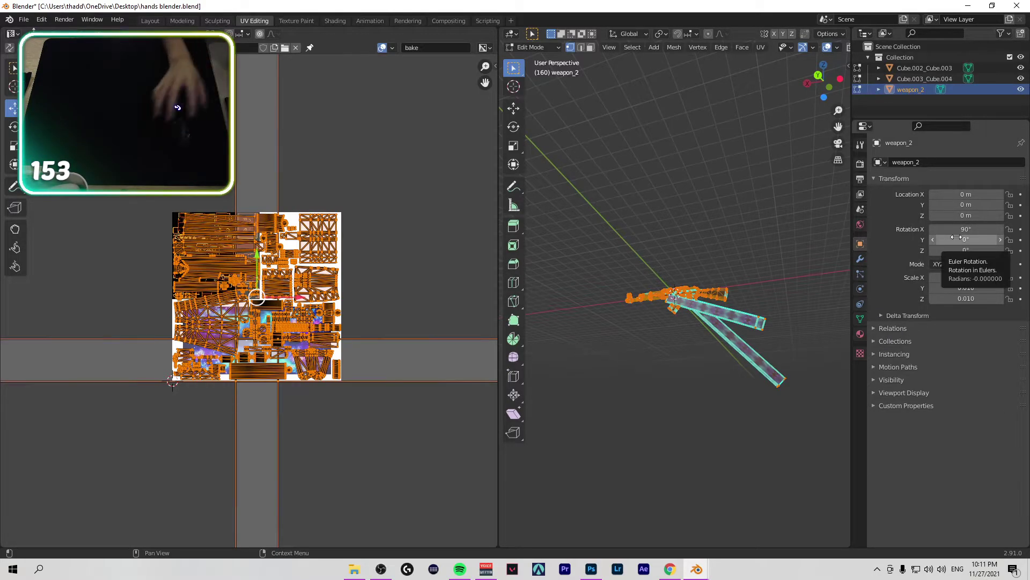
pyautogui.moveTo(963, 215); pyautogui.dragTo(1025, 215)
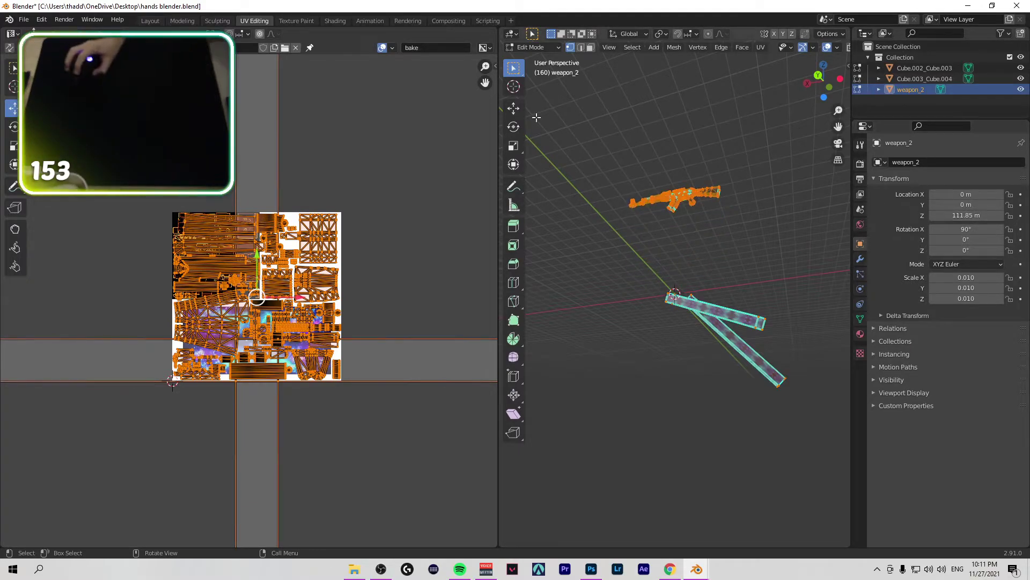
pyautogui.moveTo(671, 349); pyautogui.dragTo(617, 339, button='middle')
pyautogui.moveTo(542, 94); pyautogui.dragTo(535, 91, button='middle')
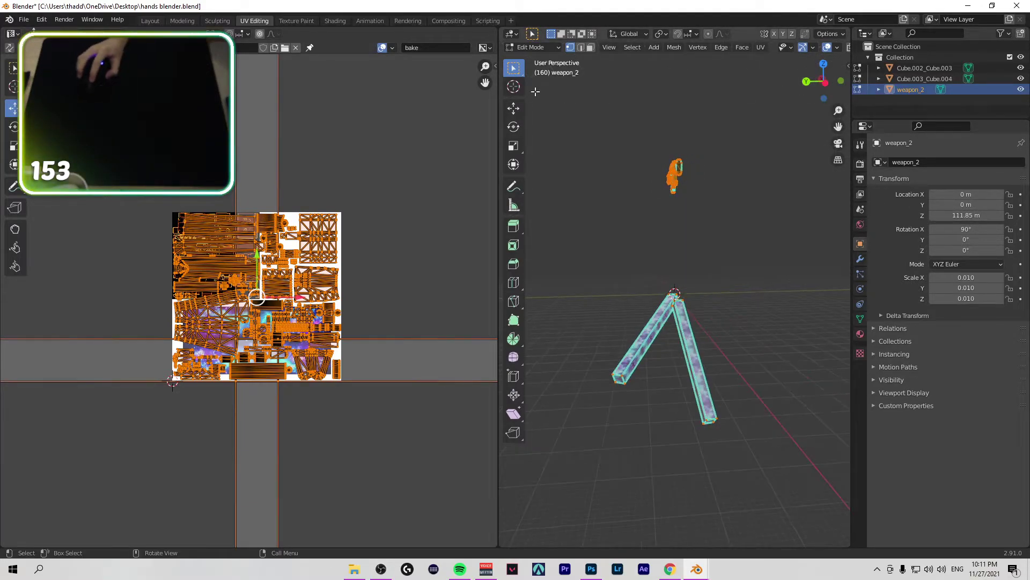
# Step: Try to select just the arm geometry below the raised weapon, from the perspective and right orthographic views
pyautogui.moveTo(768, 500); pyautogui.dragTo(580, 254)
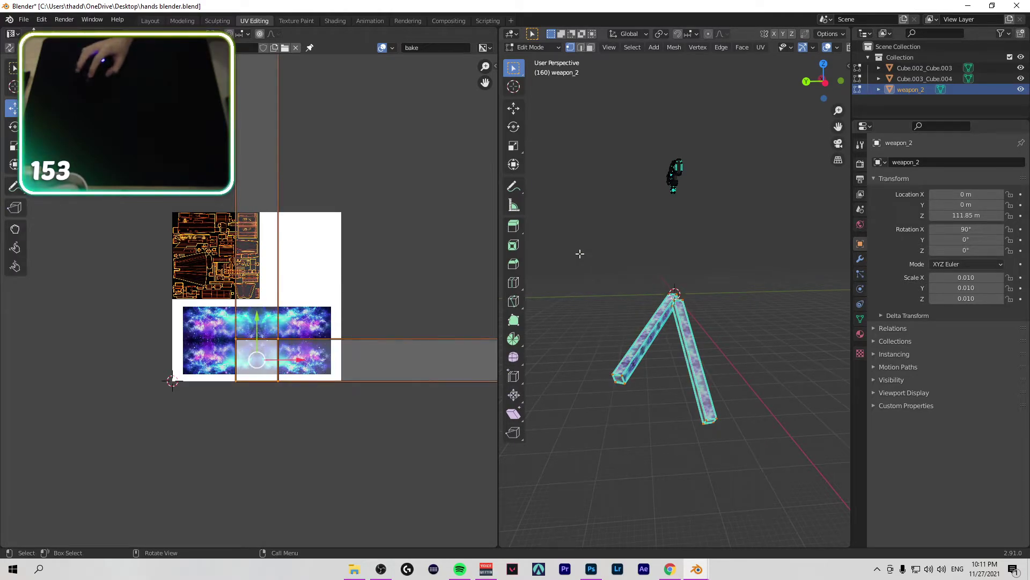
pyautogui.click(752, 453)
pyautogui.moveTo(750, 507); pyautogui.dragTo(568, 216)
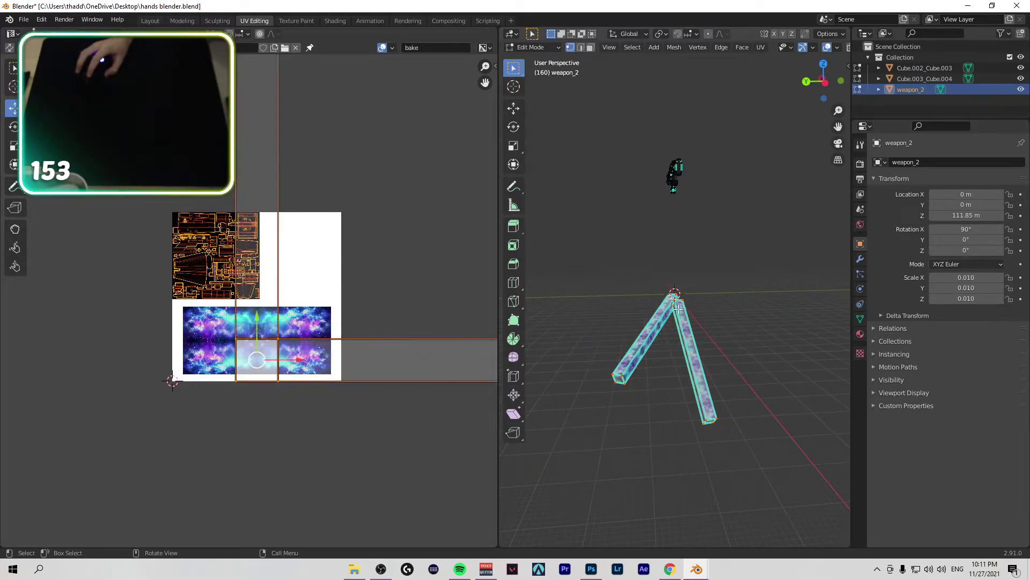
pyautogui.moveTo(679, 308); pyautogui.dragTo(730, 287, button='middle')
pyautogui.click(825, 81)
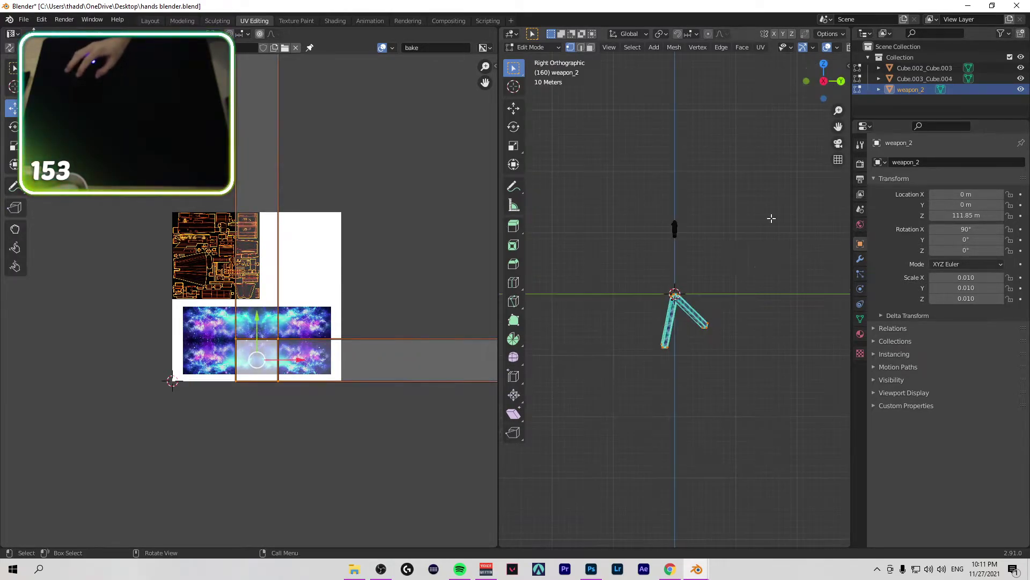
pyautogui.moveTo(602, 449); pyautogui.dragTo(715, 289)
pyautogui.moveTo(768, 368); pyautogui.dragTo(578, 261)
pyautogui.click(647, 350)
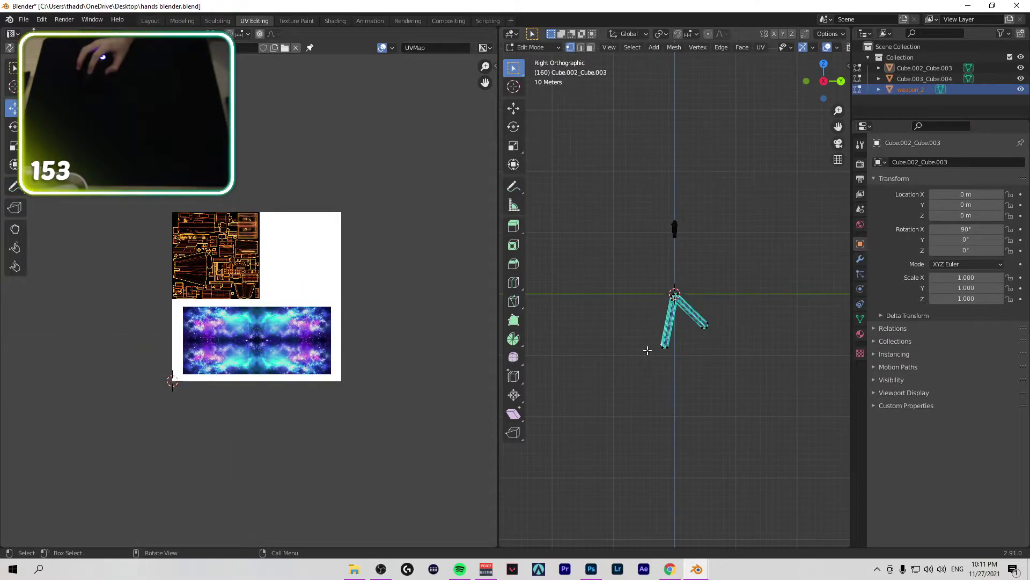
# Step: Select the arms and weapon geometry together from the top orthographic view and make weapon_2 the active object
pyautogui.click(825, 70)
pyautogui.moveTo(732, 170); pyautogui.dragTo(472, 421)
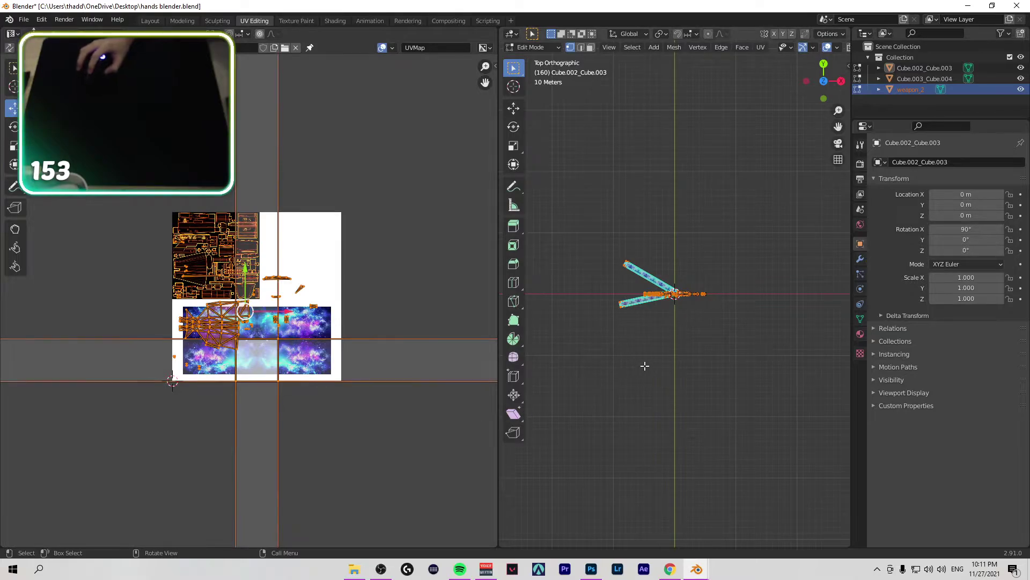
pyautogui.scroll(4, 676, 351)
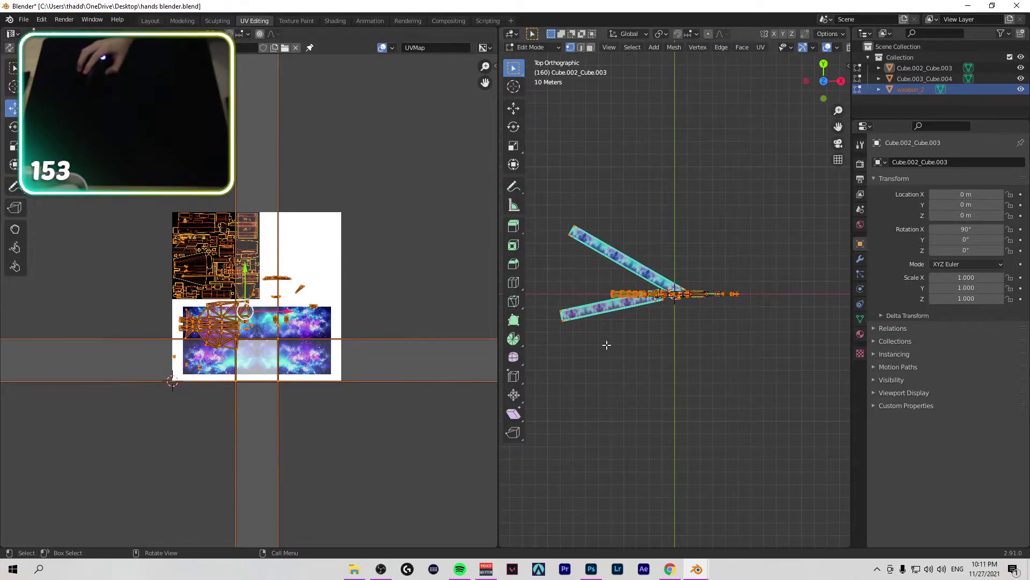
pyautogui.scroll(2, 606, 344)
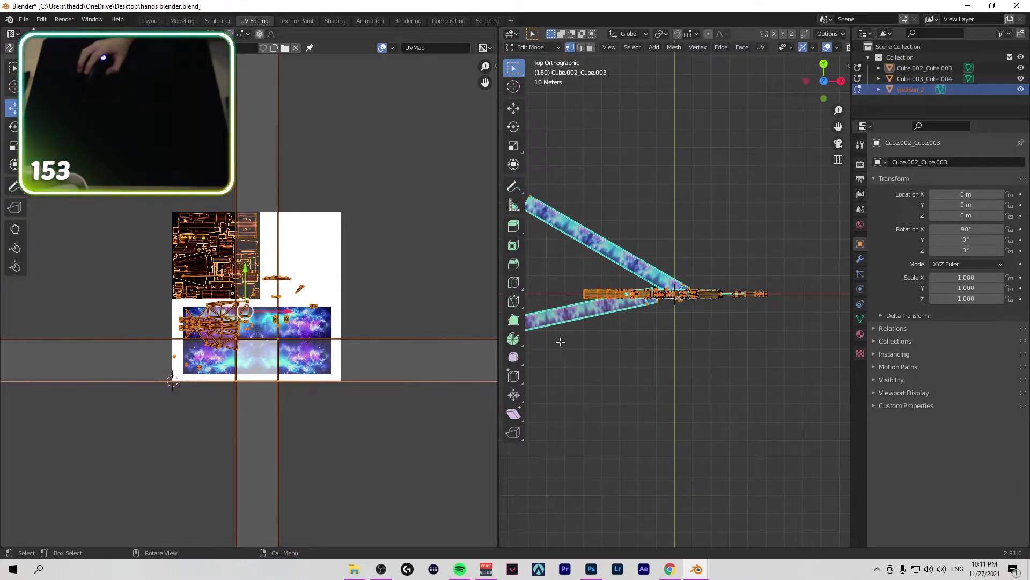
pyautogui.scroll(-5, 725, 235)
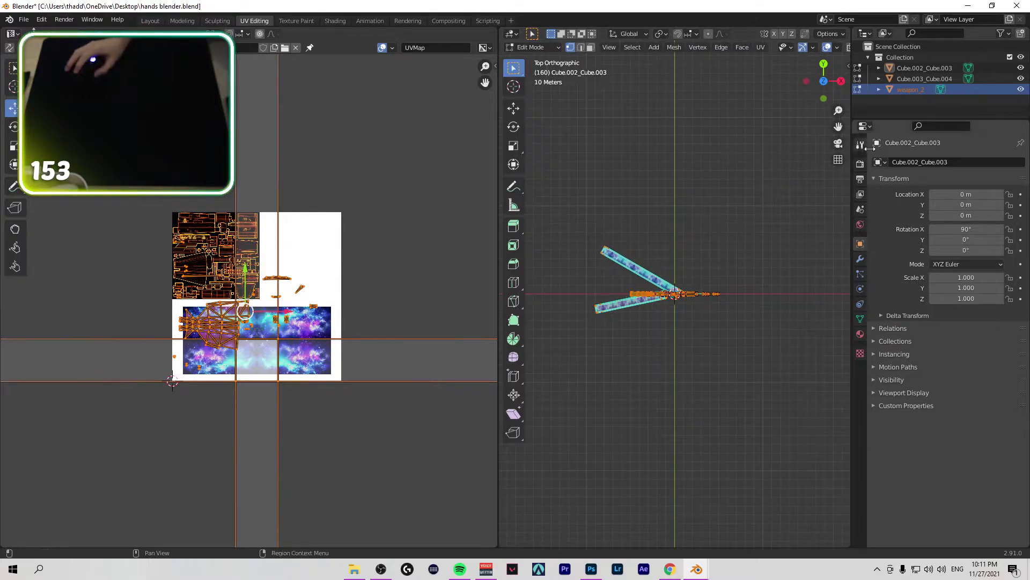
pyautogui.click(911, 89)
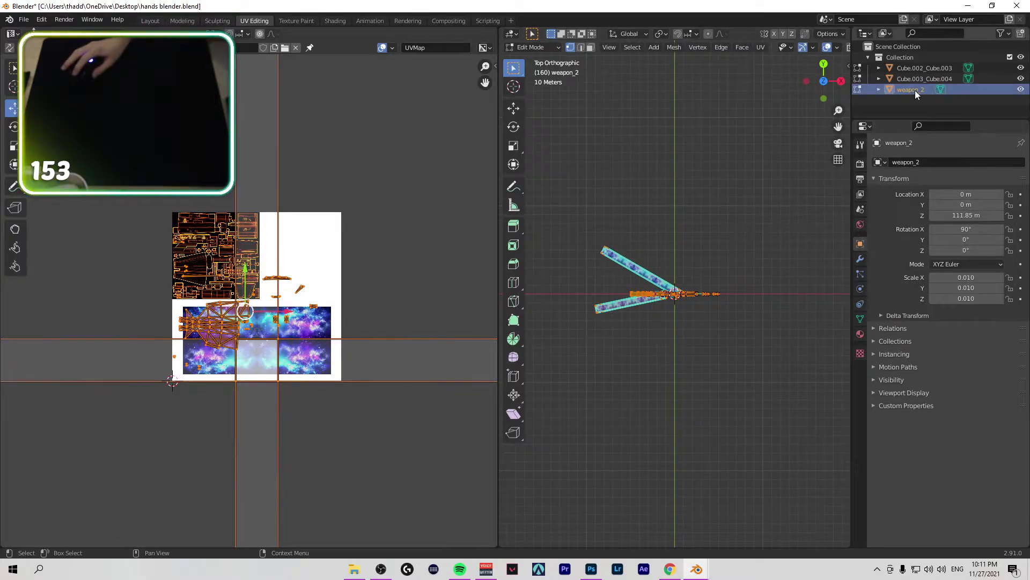
# Step: Move weapon_2 well away from the arms to about Y 181.42 m and Z 126.3 m, and select only the arms' geometry
pyautogui.moveTo(961, 215)
pyautogui.mouseDown()
pyautogui.moveTo(975, 215)
pyautogui.moveTo(955, 205)
pyautogui.moveTo(978, 205)
pyautogui.mouseUp()
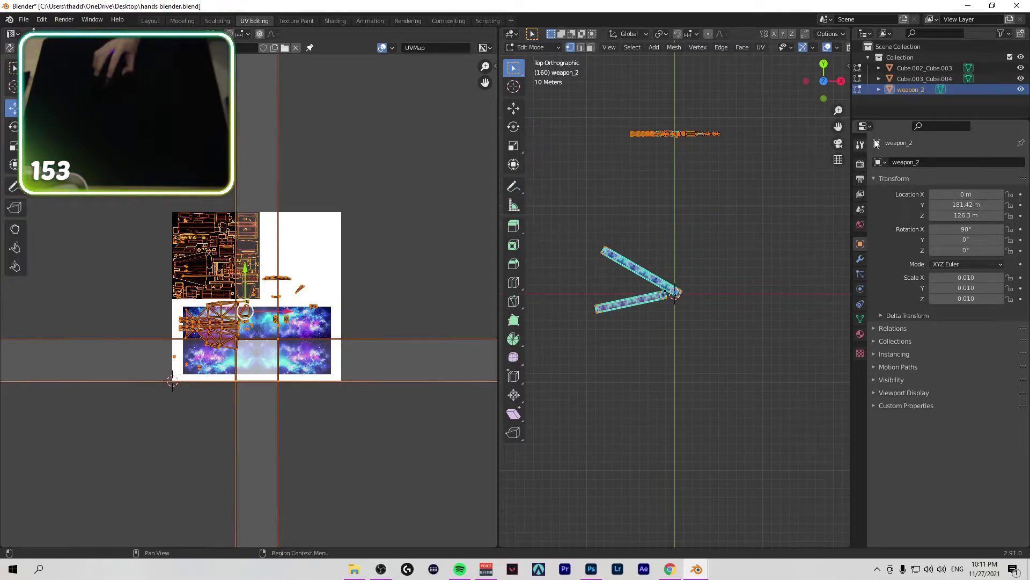
pyautogui.click(920, 105)
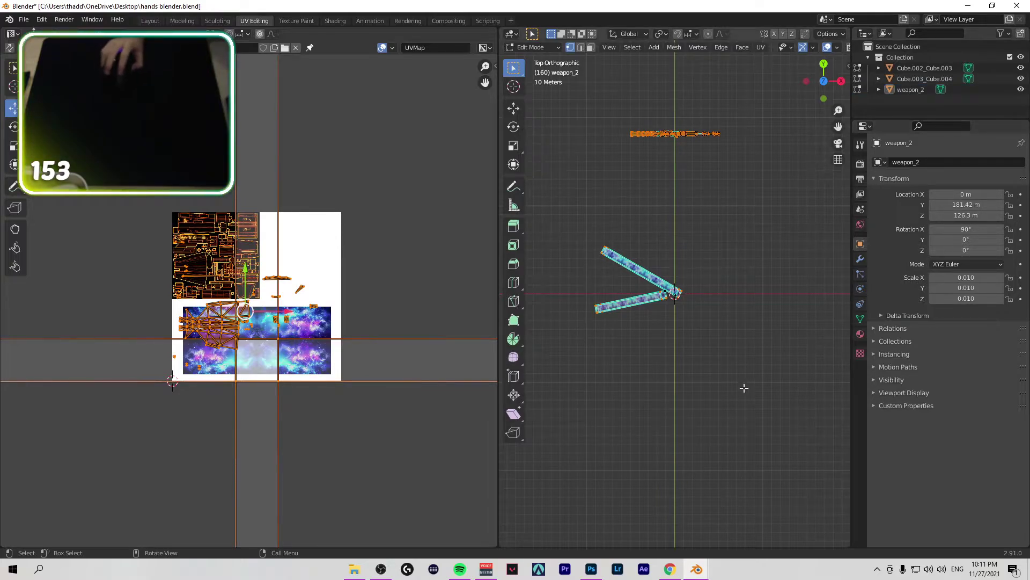
pyautogui.moveTo(798, 405); pyautogui.dragTo(576, 221)
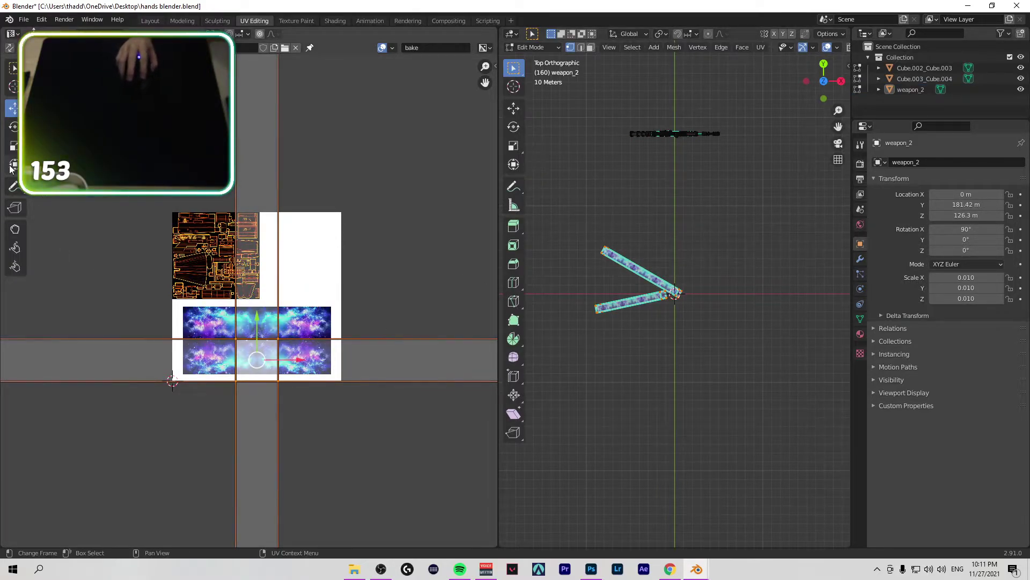
# Step: Try to enlarge the central square of the arms' UVs over the galaxy image
pyautogui.press('s')
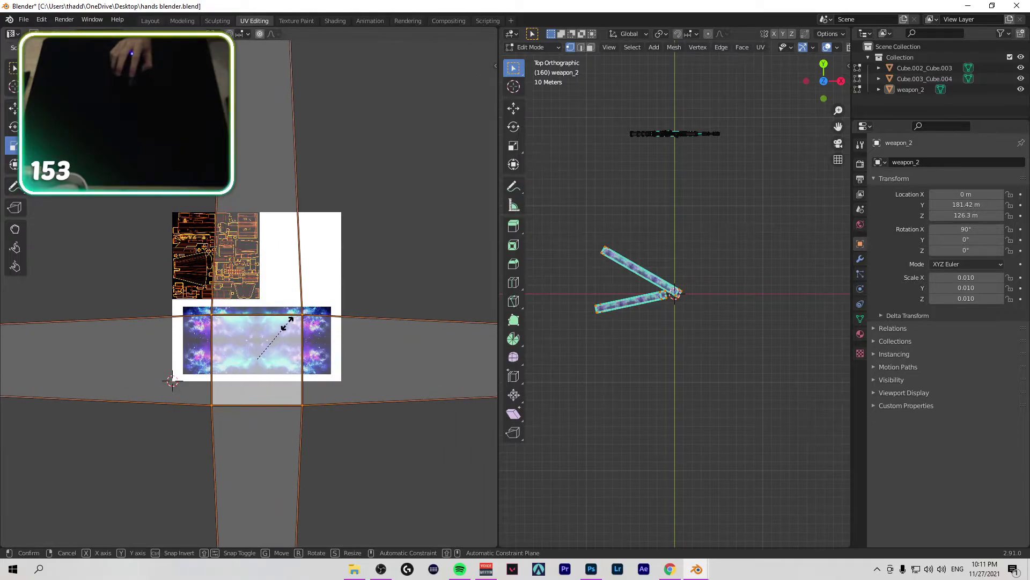
pyautogui.click(274, 359)
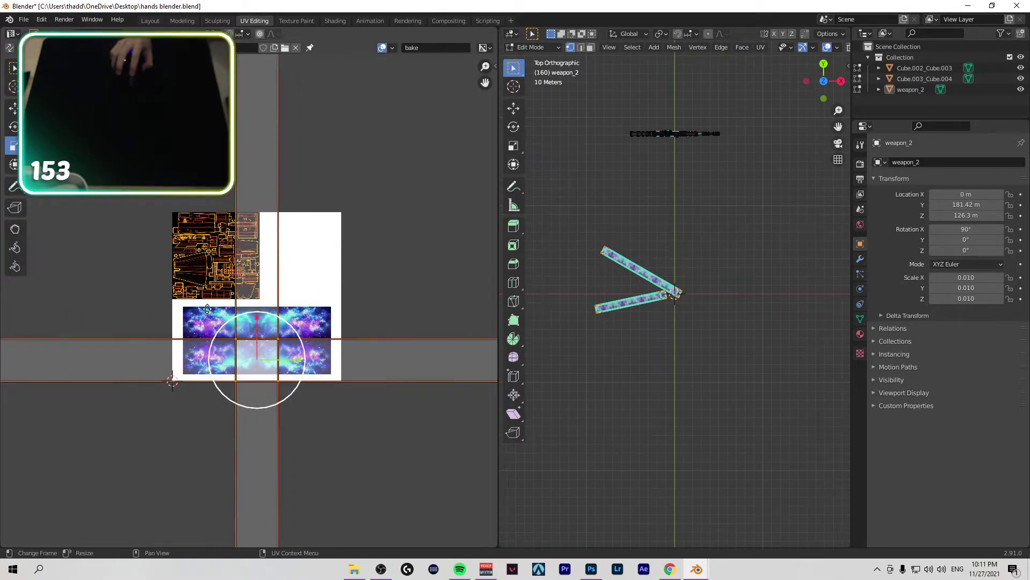
pyautogui.scroll(4, 718, 325)
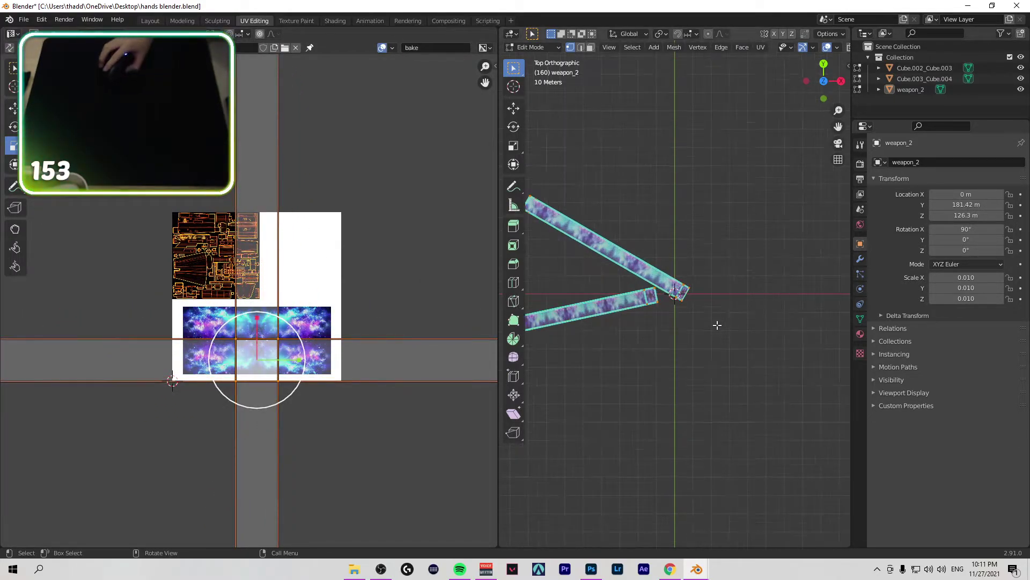
pyautogui.scroll(-5, 334, 278)
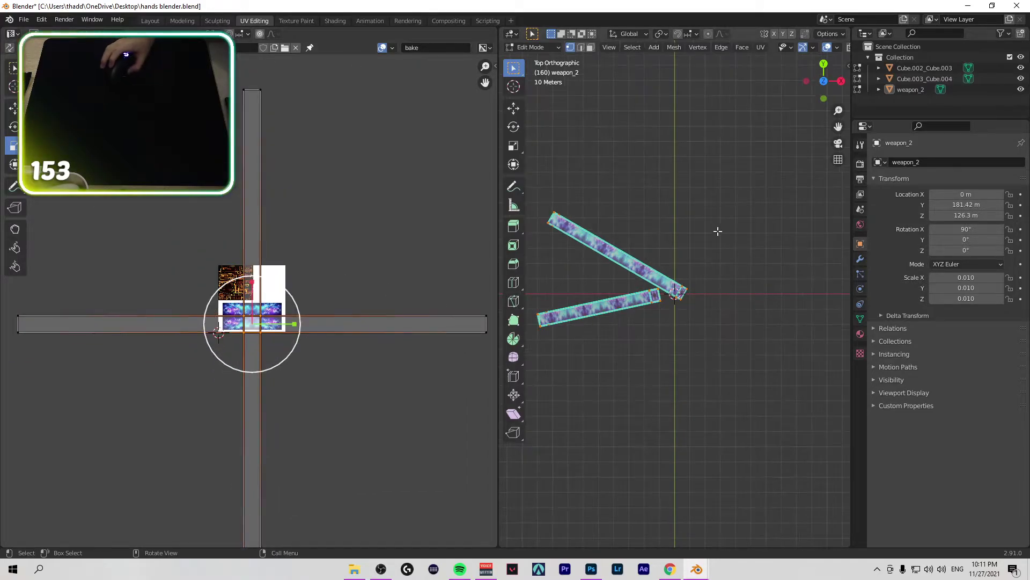
pyautogui.scroll(6, 389, 310)
pyautogui.scroll(3, 389, 310)
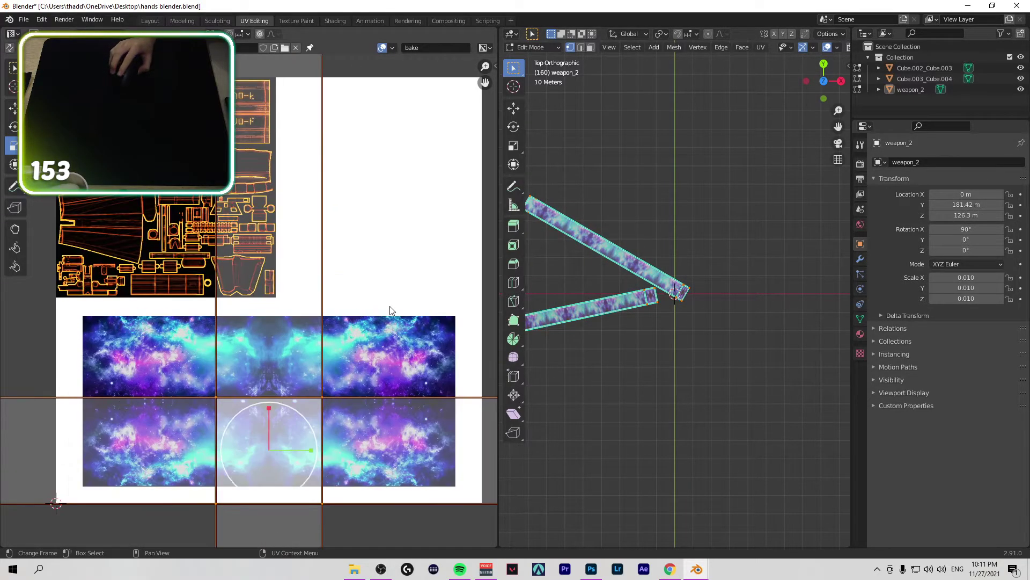
pyautogui.scroll(-1, 389, 306)
# Step: Clear the UV selection and reselect the arms' central UV square over the galaxy image, ready for scaling
pyautogui.hotkey('alt', 'a')
pyautogui.hotkey('shift', 'space')
pyautogui.press('g')
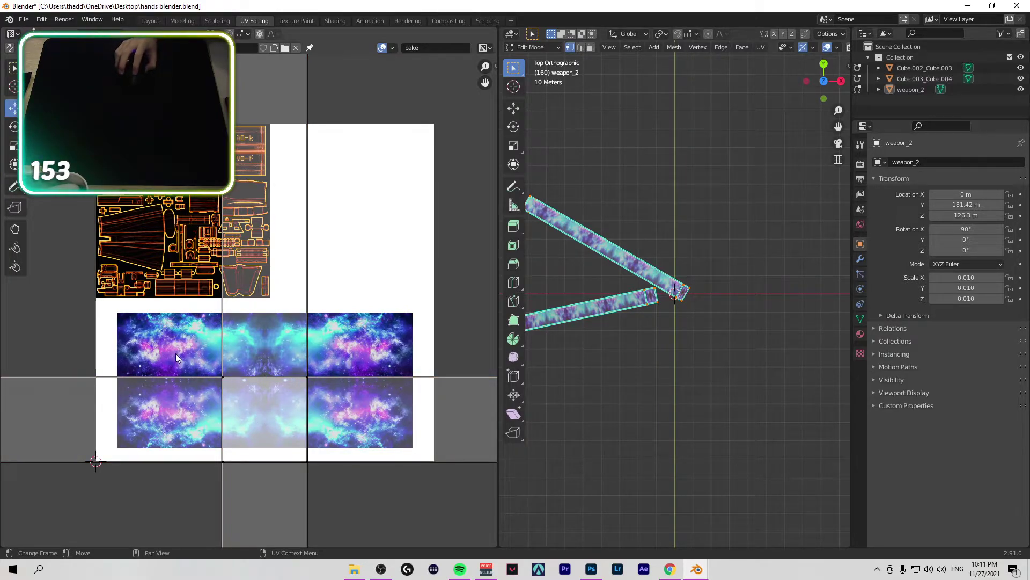
pyautogui.scroll(-3, 175, 353)
pyautogui.scroll(-3, 748, 376)
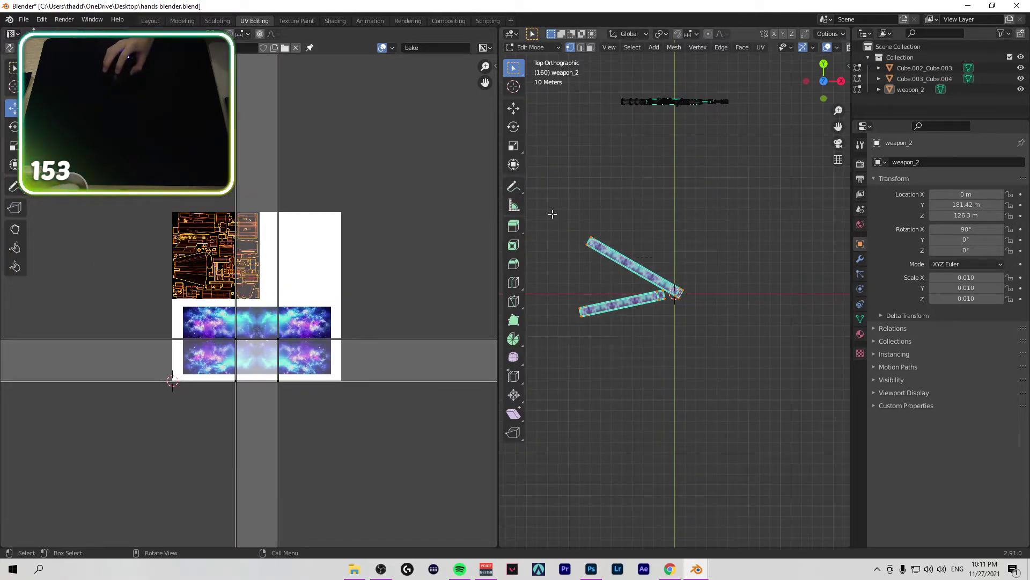
pyautogui.hotkey('alt', 'a')
pyautogui.press('a')
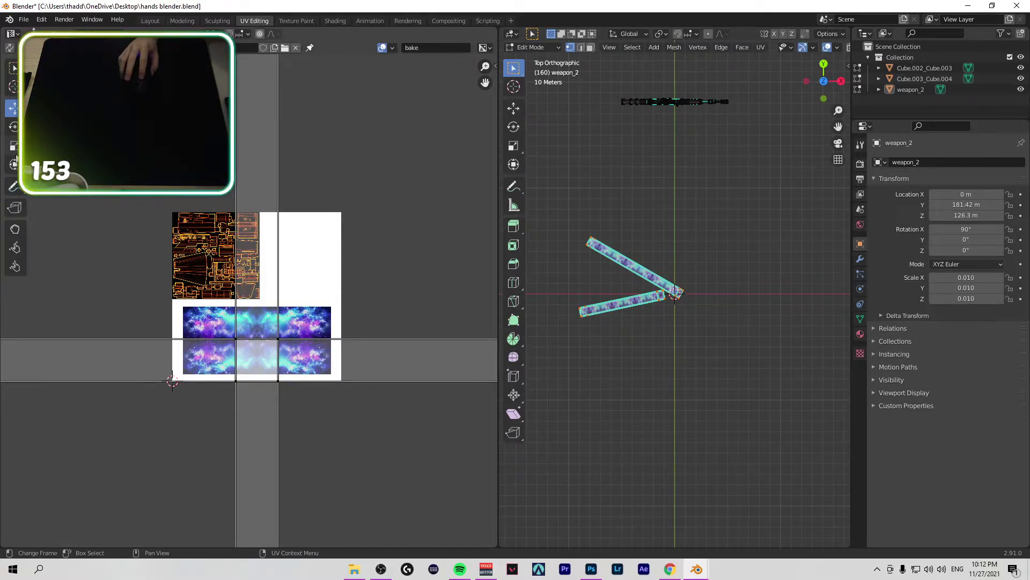
pyautogui.click(14, 147)
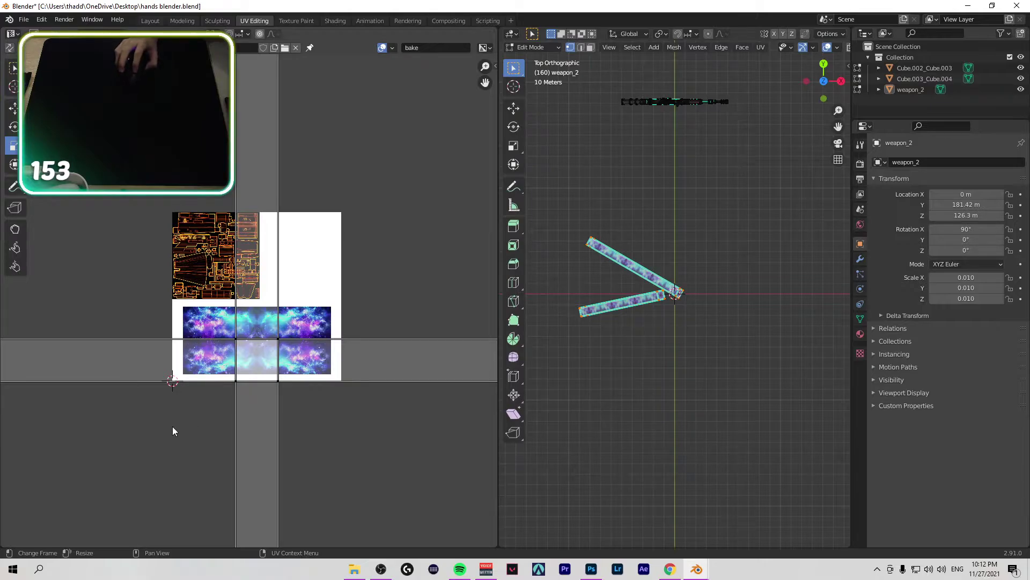
pyautogui.press('a')
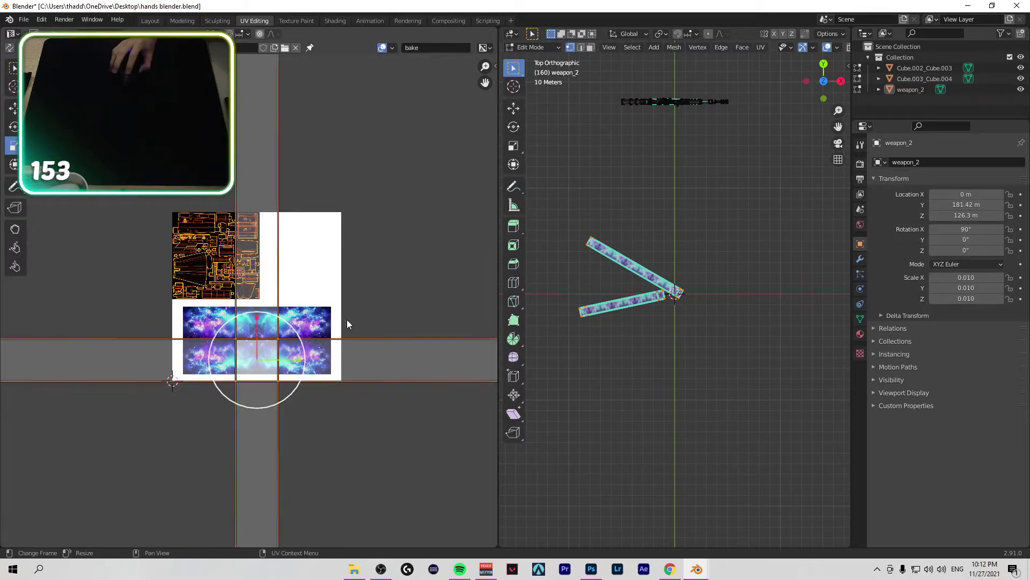
# Step: Try to move the arms' central UV square vertically over the galaxy image, and undo the move
pyautogui.rightClick(320, 347)
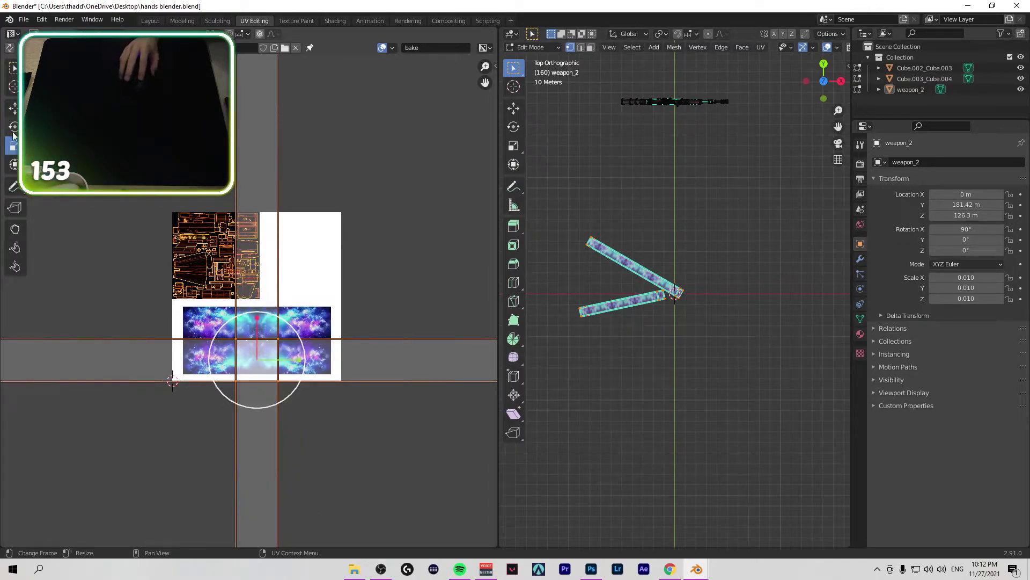
pyautogui.click(13, 68)
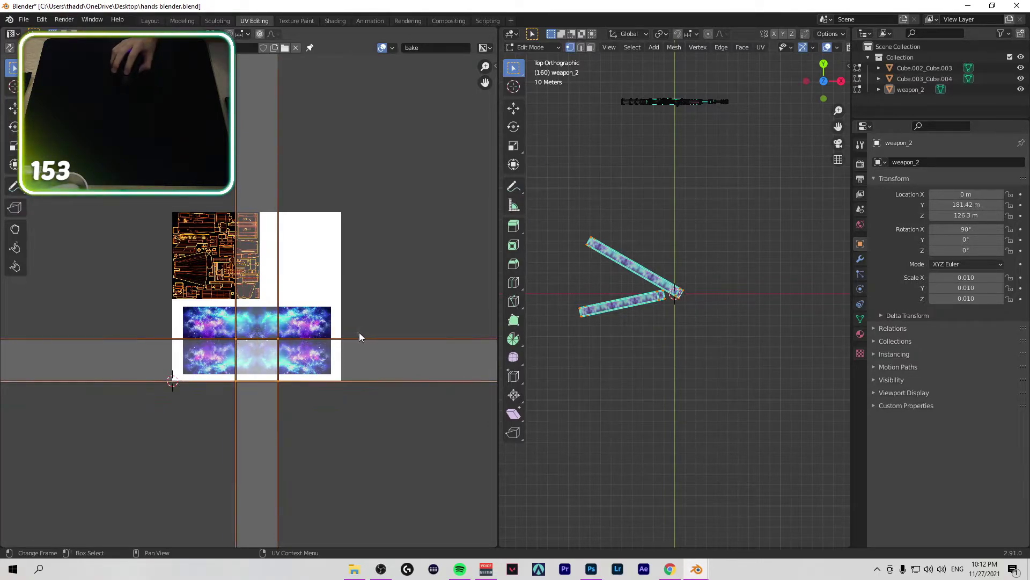
pyautogui.click(13, 108)
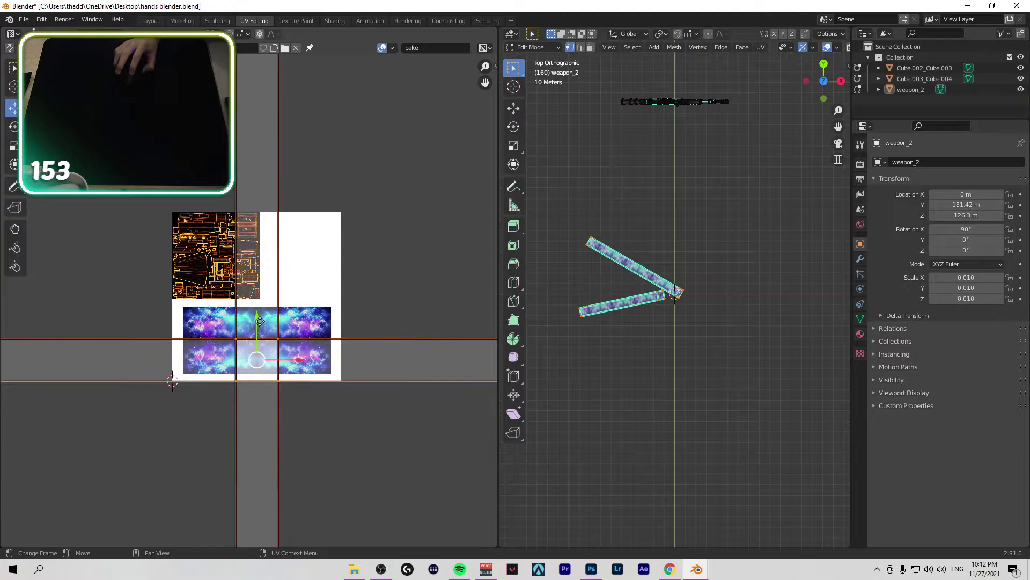
pyautogui.moveTo(259, 321); pyautogui.dragTo(264, 331)
pyautogui.hotkey('ctrl', 'z')
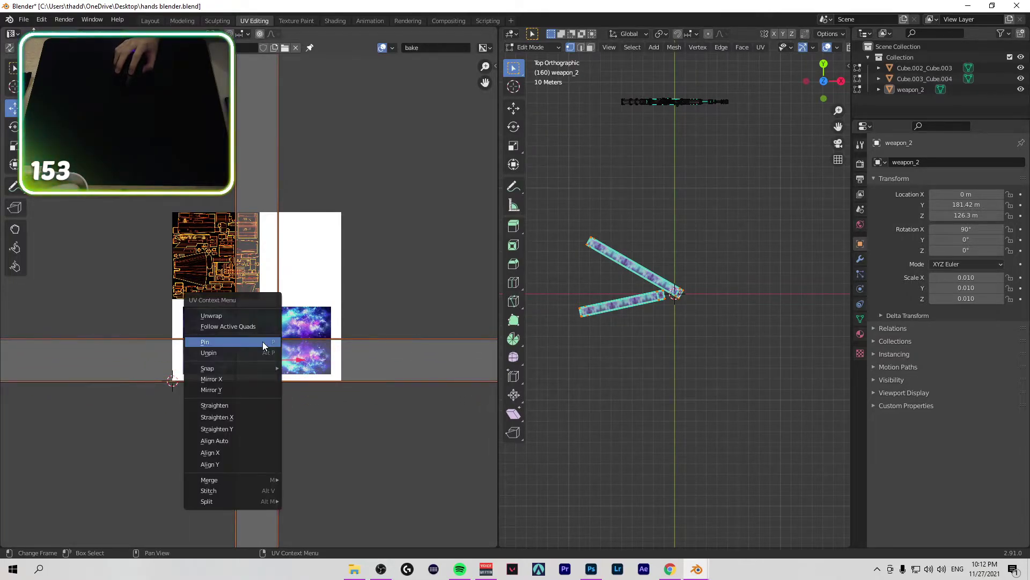
# Step: Try the Rotate, Scale and Transform tools on the arms' central UV square, undoing each change
pyautogui.hotkey('shift', 'space')
pyautogui.press('r')
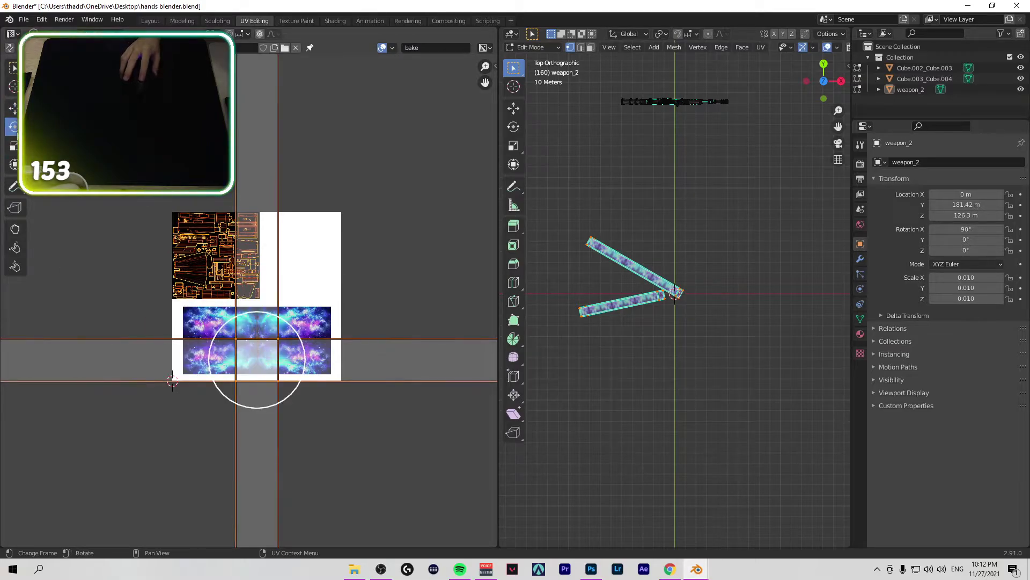
pyautogui.moveTo(252, 348)
pyautogui.mouseDown()
pyautogui.moveTo(239, 371)
pyautogui.moveTo(257, 387)
pyautogui.moveTo(268, 378)
pyautogui.moveTo(249, 376)
pyautogui.moveTo(290, 360)
pyautogui.moveTo(247, 345)
pyautogui.moveTo(260, 342)
pyautogui.mouseUp()
pyautogui.hotkey('ctrl', 'z')
pyautogui.click(11, 145)
pyautogui.hotkey('ctrl', 'z')
pyautogui.hotkey('shift', 'space')
pyautogui.press('t')
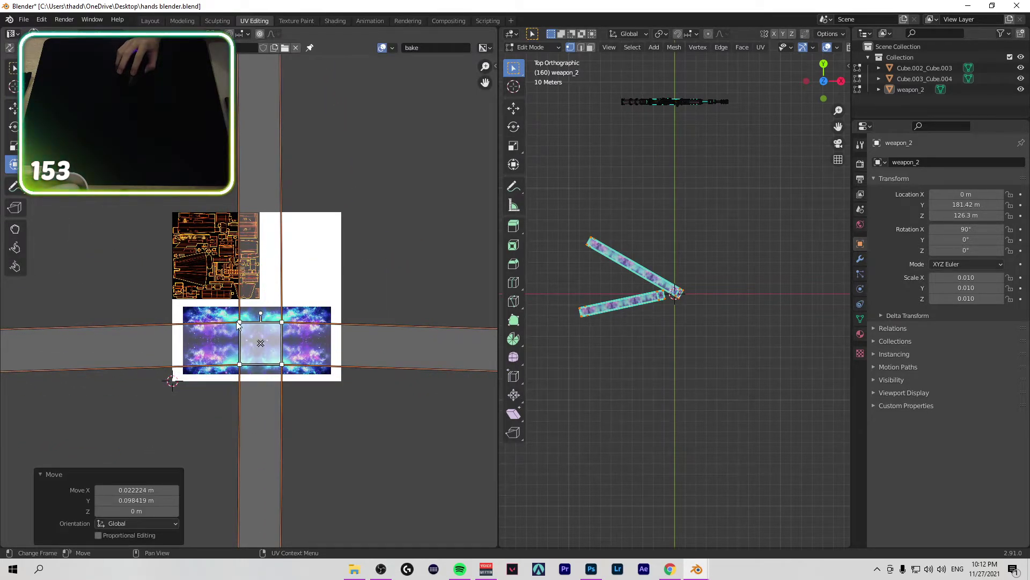
pyautogui.hotkey('ctrl', 'z')
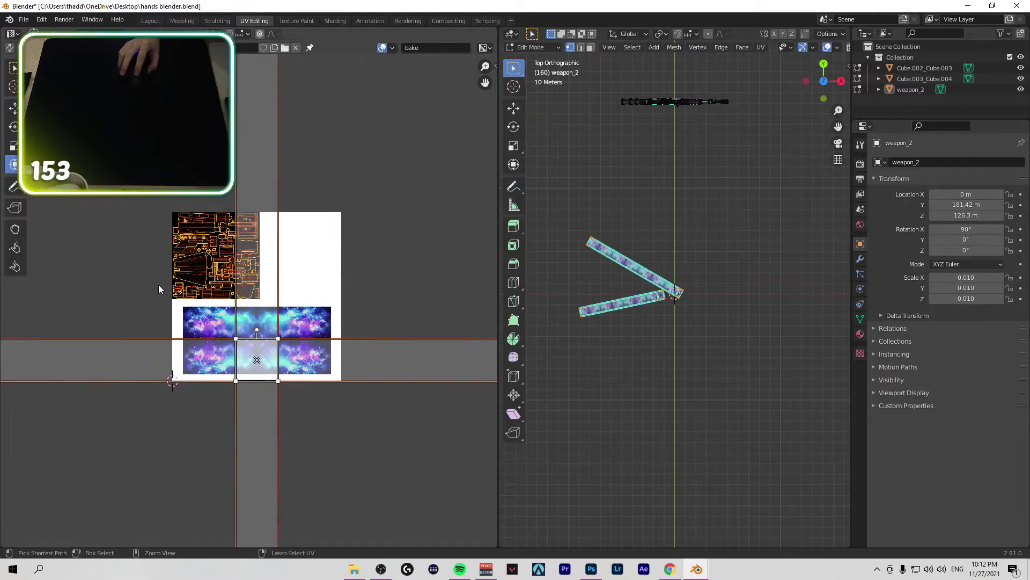
# Step: Try to pull the arms' central UV square downward with the Grab sculpt tool, and undo it
pyautogui.click(144, 419)
pyautogui.moveTo(165, 435); pyautogui.dragTo(370, 316)
pyautogui.click(14, 229)
pyautogui.moveTo(247, 357); pyautogui.dragTo(242, 394)
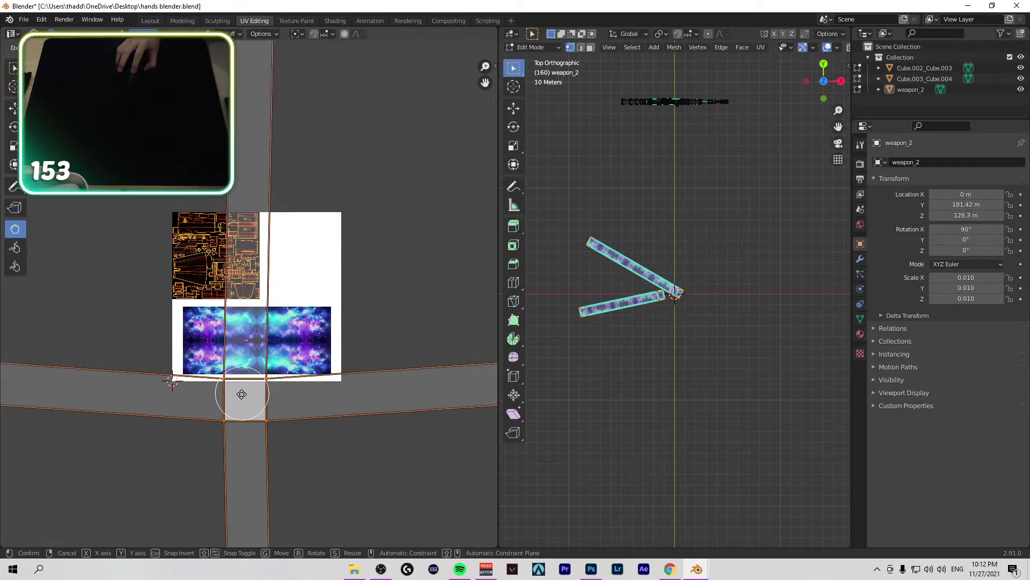
pyautogui.click(242, 394)
pyautogui.hotkey('ctrl', 'z')
# Step: Try to rip the central UV square away from the cross-shaped arm layout
pyautogui.scroll(-5, 240, 356)
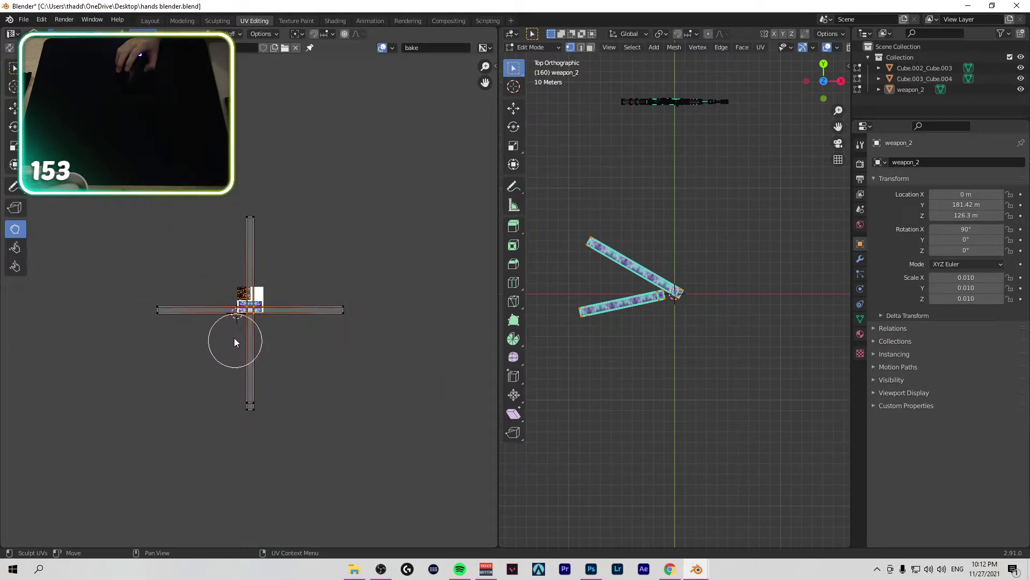
pyautogui.scroll(2, 231, 330)
pyautogui.press('g')
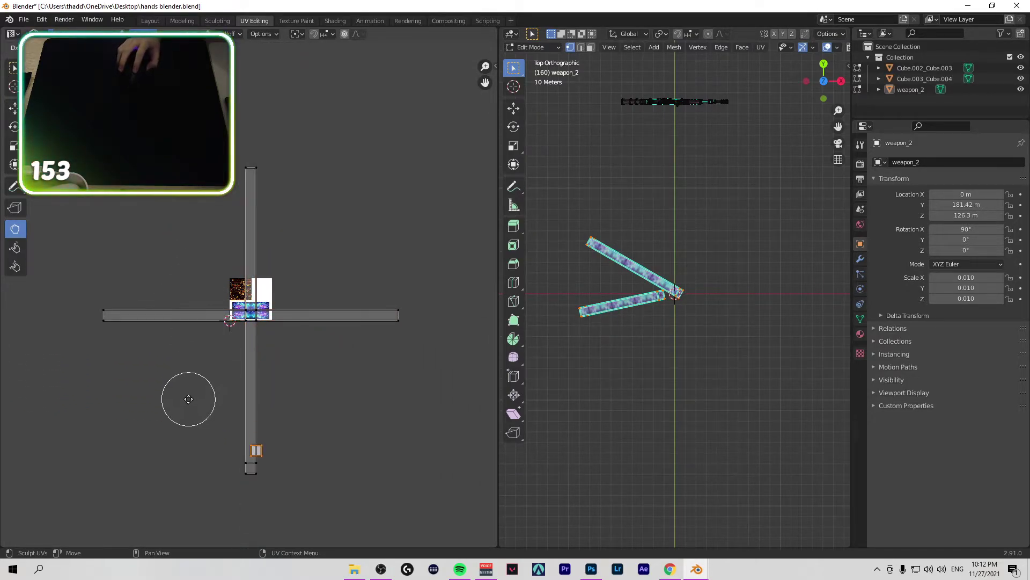
pyautogui.press('Escape')
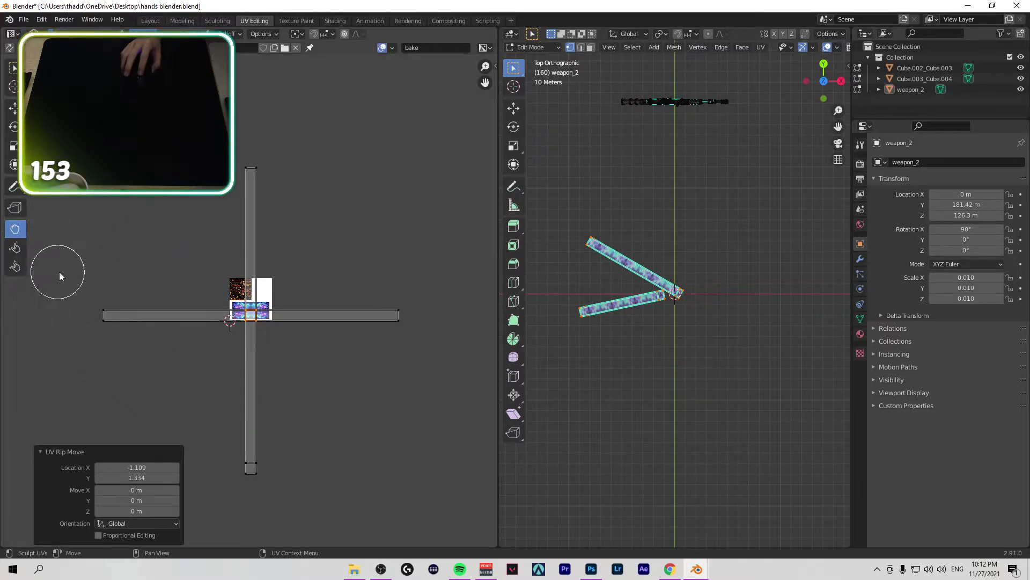
# Step: Select the arms' central UVs and place the 2D cursor just below the horizontal strip, to the right of the texture
pyautogui.click(12, 68)
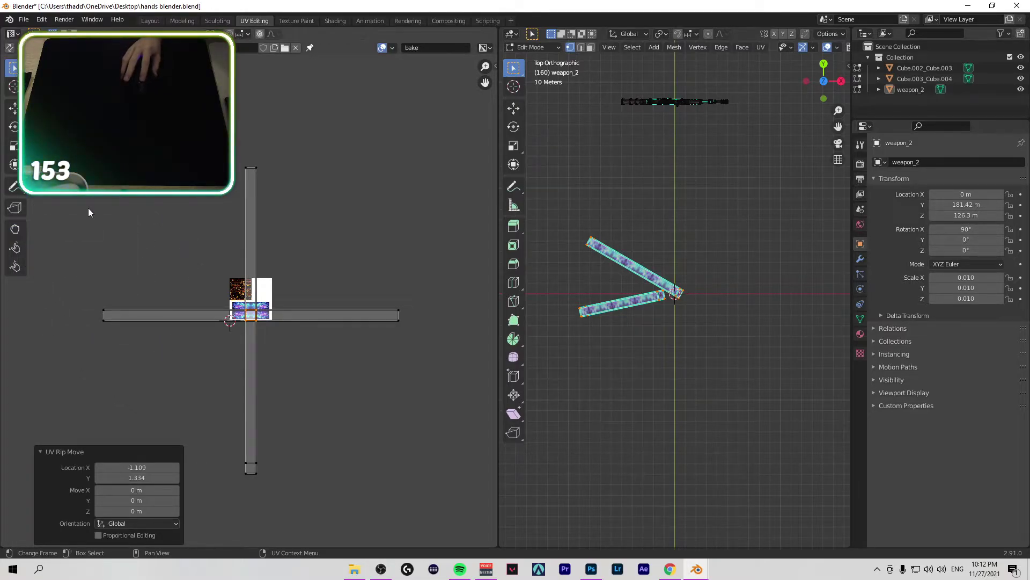
pyautogui.moveTo(161, 422); pyautogui.dragTo(307, 302)
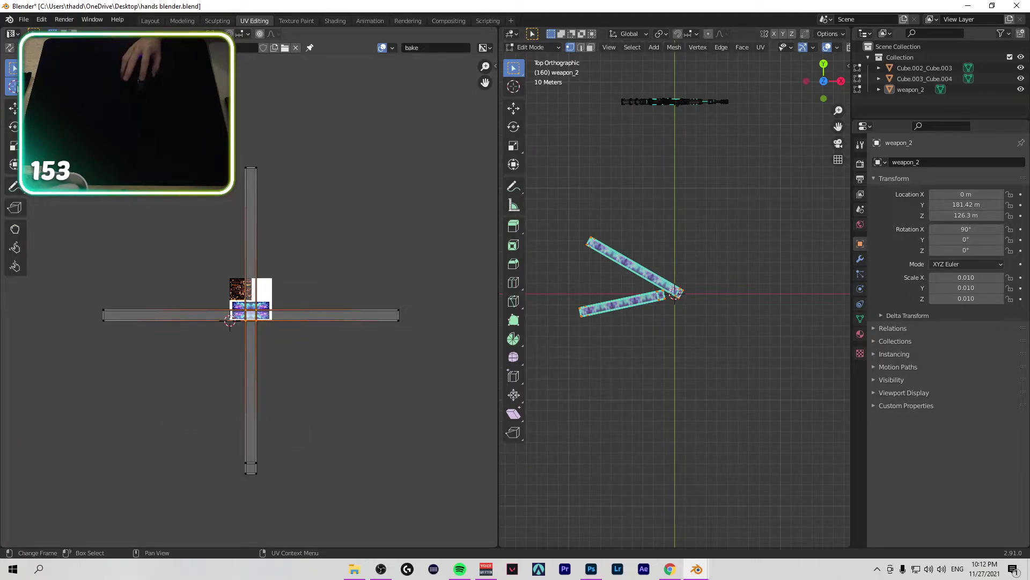
pyautogui.click(11, 86)
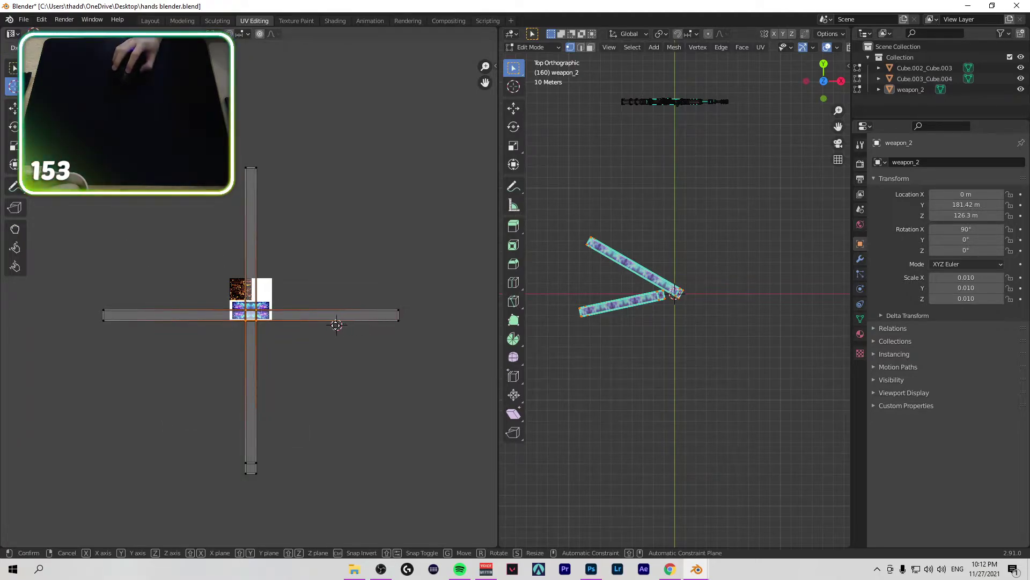
pyautogui.click(335, 326)
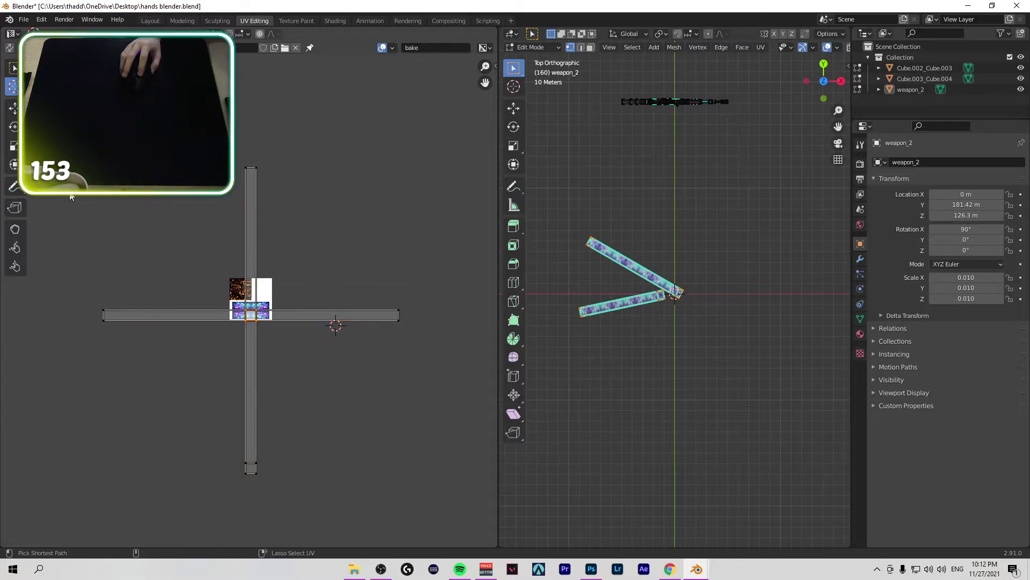
# Step: Reselect the arms' central UVs over the galaxy image and straighten them
pyautogui.click(12, 68)
pyautogui.moveTo(162, 383); pyautogui.dragTo(330, 302)
pyautogui.scroll(4, 300, 322)
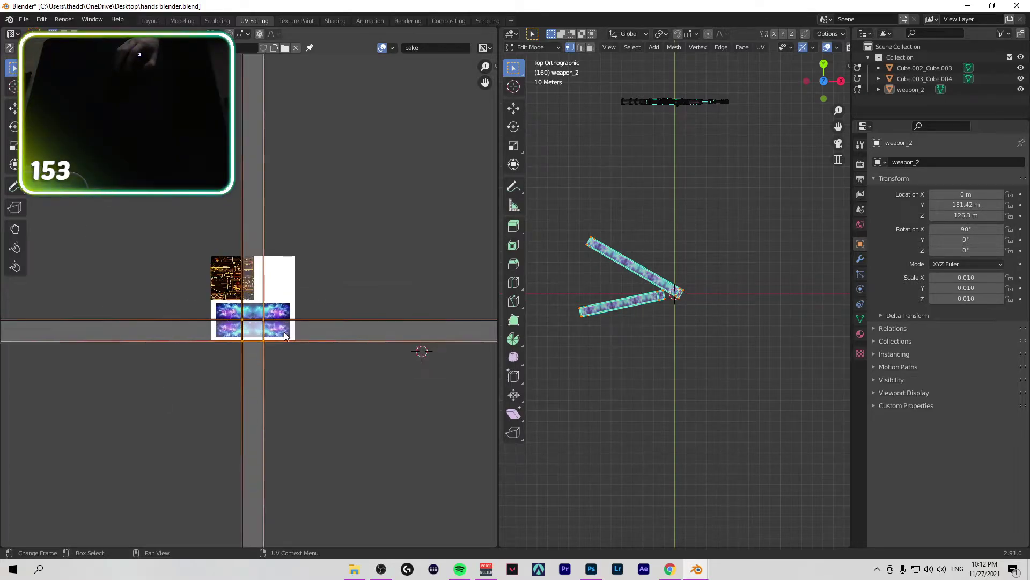
pyautogui.rightClick(285, 333)
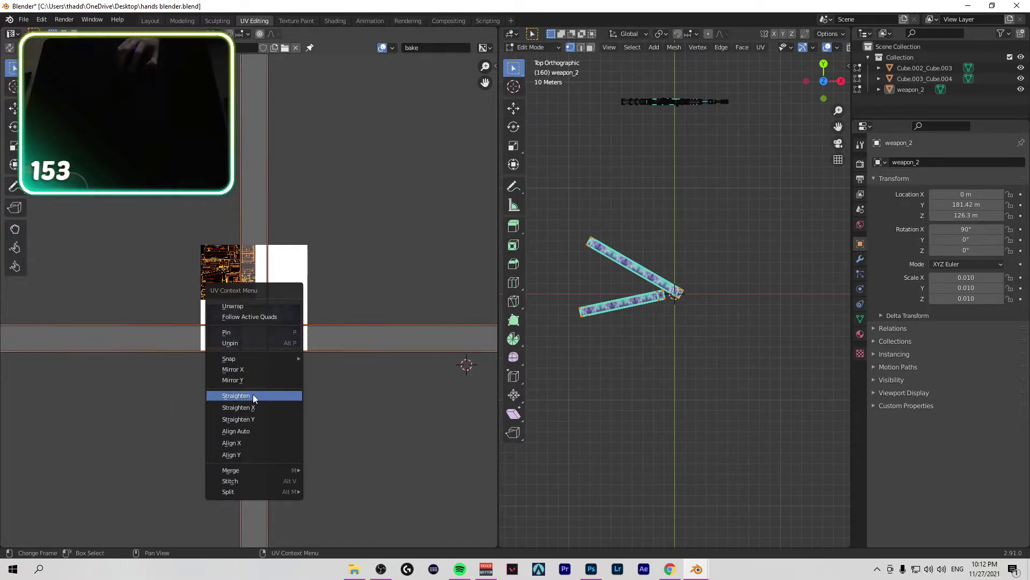
pyautogui.click(253, 396)
# Step: Return from the rip and sculpt tools to selection and box-select the arms' central UVs
pyautogui.rightClick(259, 340)
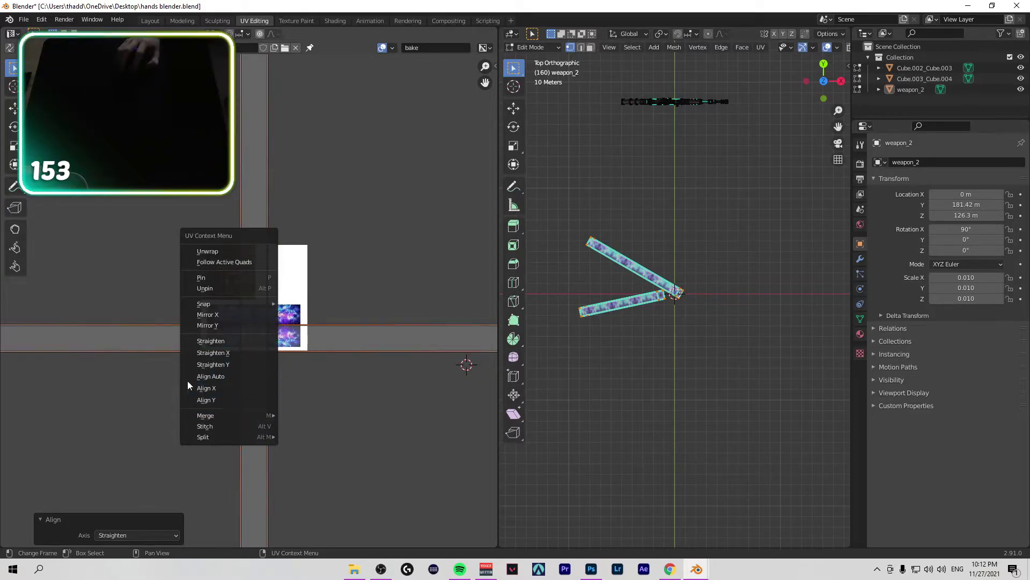
pyautogui.click(19, 208)
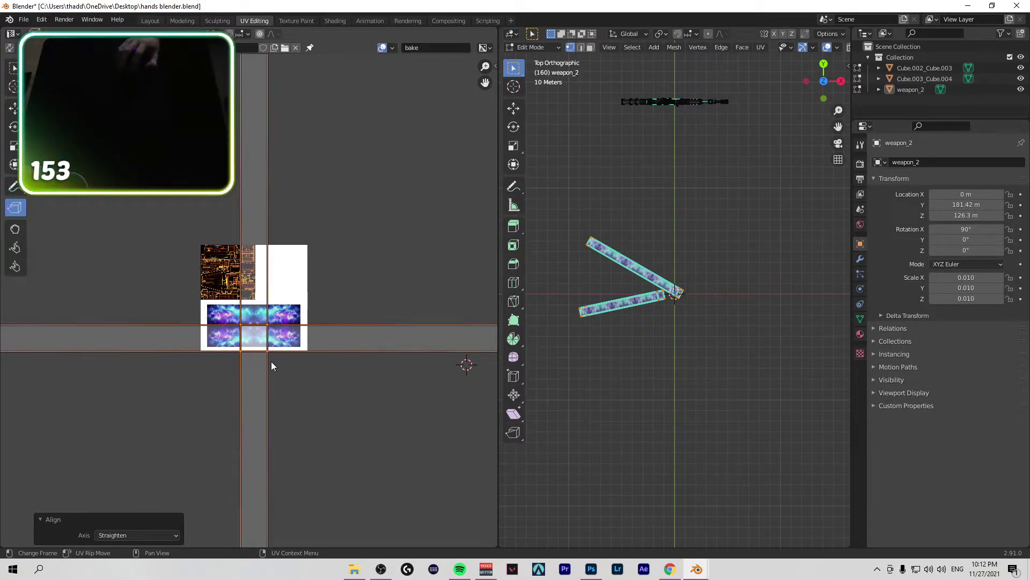
pyautogui.click(15, 229)
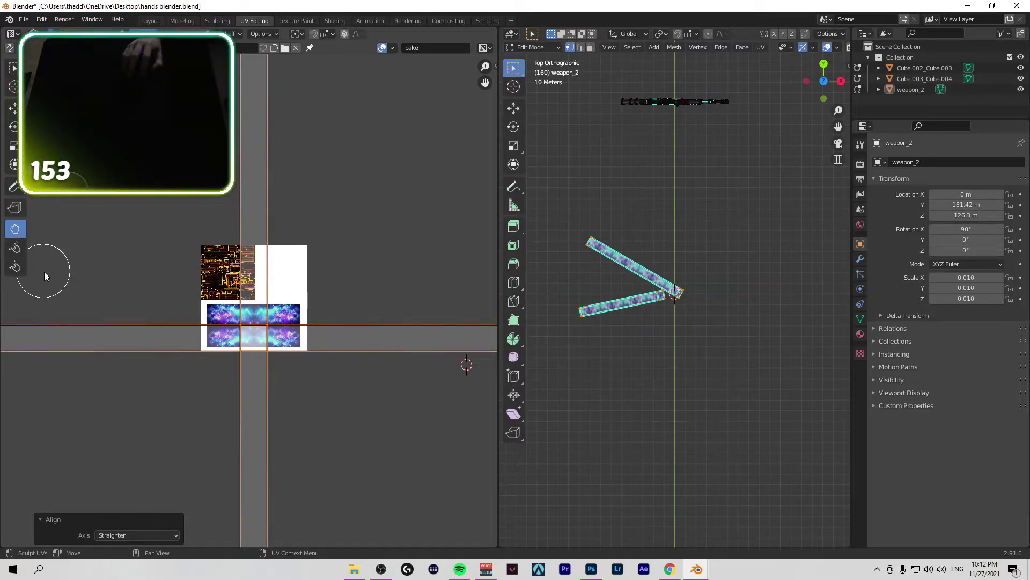
pyautogui.click(21, 250)
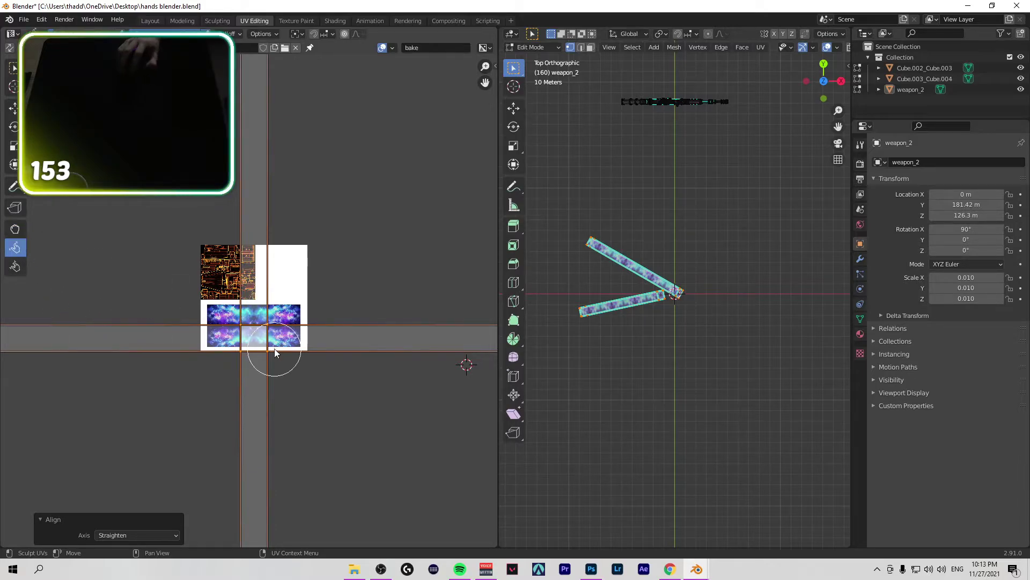
pyautogui.click(13, 68)
pyautogui.moveTo(152, 448); pyautogui.dragTo(370, 351)
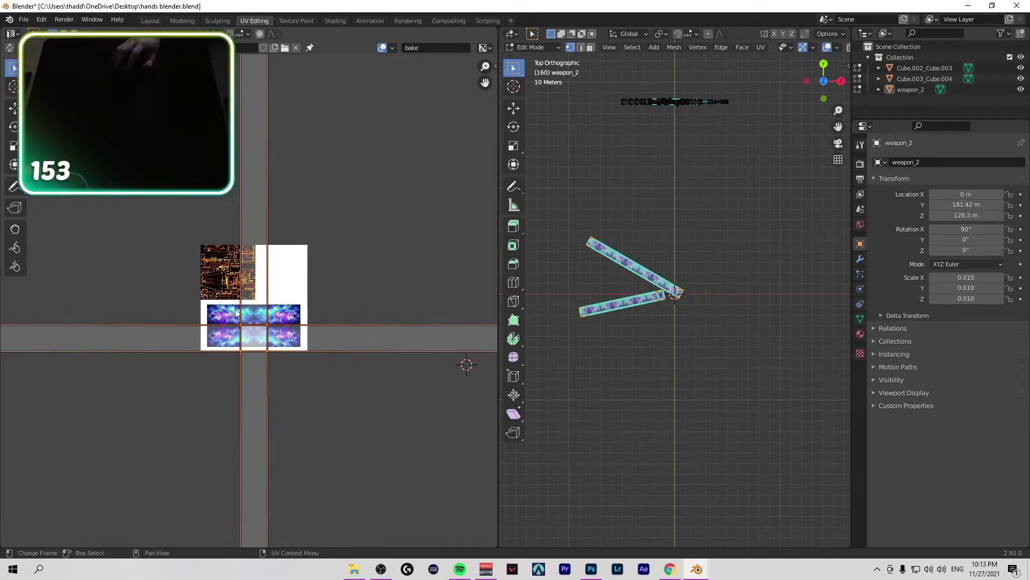
# Step: Try to rip the arms' central UVs loose from the strips over the galaxy image, then cancel the second rip
pyautogui.click(20, 249)
pyautogui.moveTo(158, 343)
pyautogui.mouseDown()
pyautogui.moveTo(223, 352)
pyautogui.moveTo(138, 421)
pyautogui.moveTo(269, 349)
pyautogui.moveTo(94, 416)
pyautogui.moveTo(85, 267)
pyautogui.moveTo(246, 230)
pyautogui.moveTo(264, 345)
pyautogui.moveTo(288, 334)
pyautogui.moveTo(424, 339)
pyautogui.moveTo(85, 338)
pyautogui.moveTo(368, 329)
pyautogui.moveTo(291, 337)
pyautogui.moveTo(271, 328)
pyautogui.mouseUp()
pyautogui.press('v')
pyautogui.press('Escape')
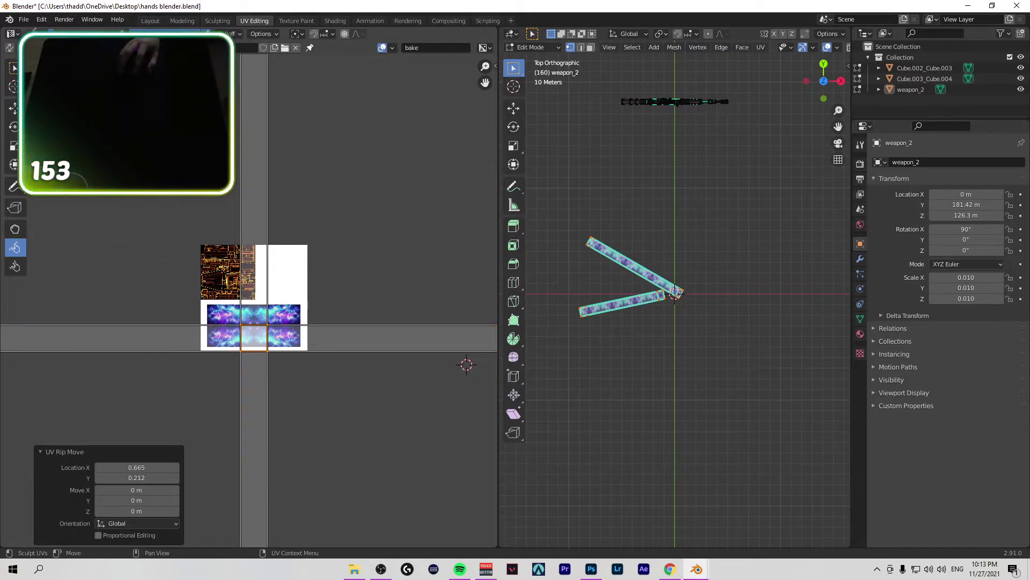
# Step: Box-select the arms' central UVs with the selection tool and straighten them
pyautogui.click(13, 69)
pyautogui.moveTo(363, 448); pyautogui.dragTo(218, 317)
pyautogui.rightClick(252, 337)
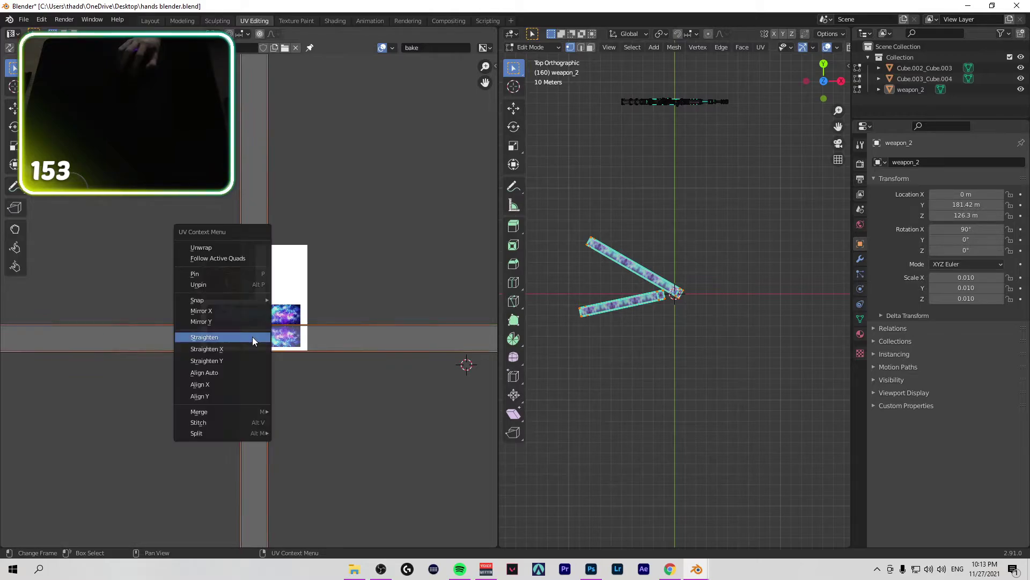
pyautogui.click(256, 336)
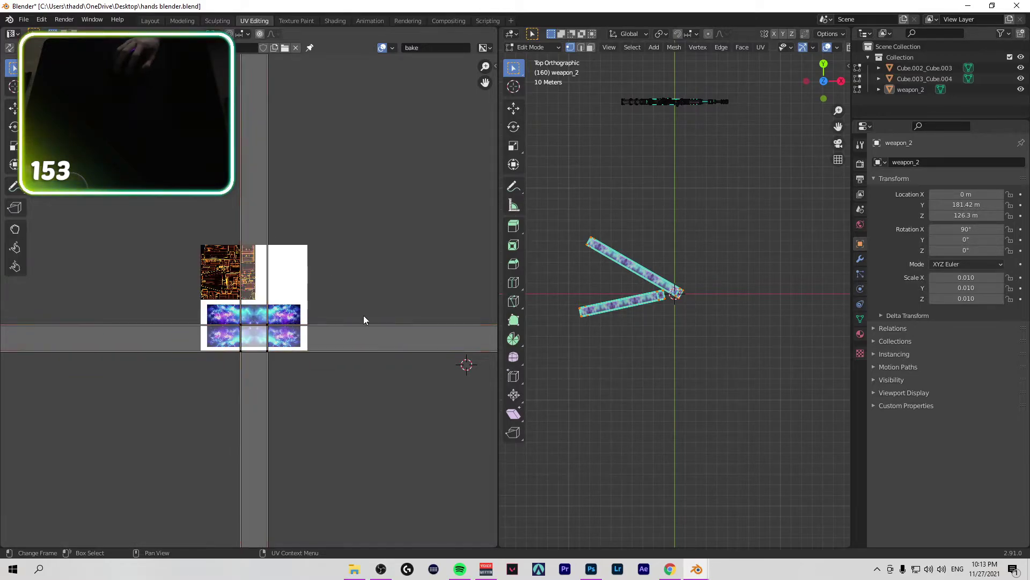
# Step: Try moving the arms' central UVs sideways across the galaxy image, then undo the move
pyautogui.moveTo(393, 425); pyautogui.dragTo(211, 318)
pyautogui.click(14, 107)
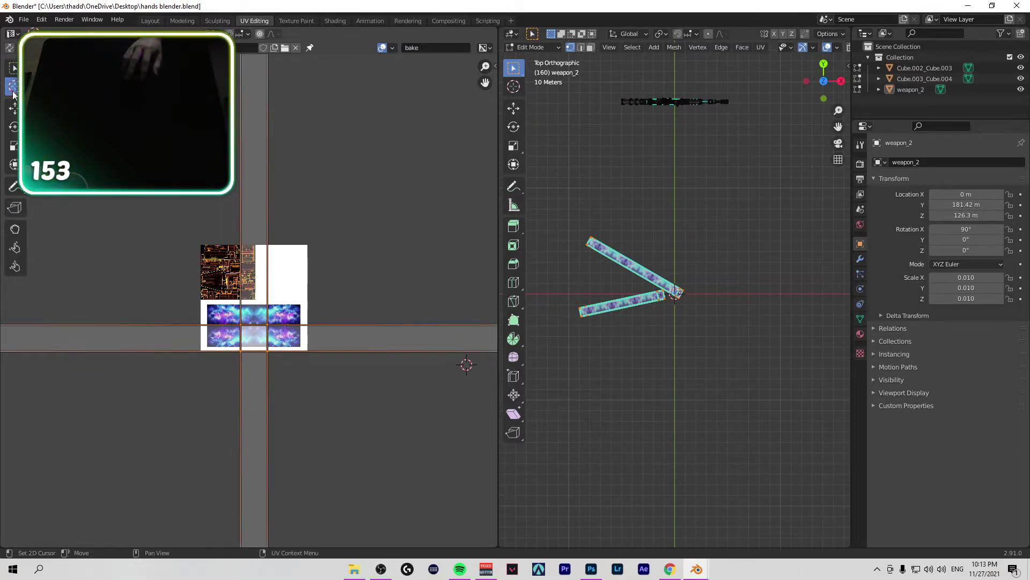
pyautogui.moveTo(251, 334); pyautogui.dragTo(276, 335)
pyautogui.hotkey('ctrl', 'z')
# Step: Select the arms' entire cross-shaped UV layout and move it up so its central square sits over the middle of the galaxy image
pyautogui.scroll(-5, 278, 332)
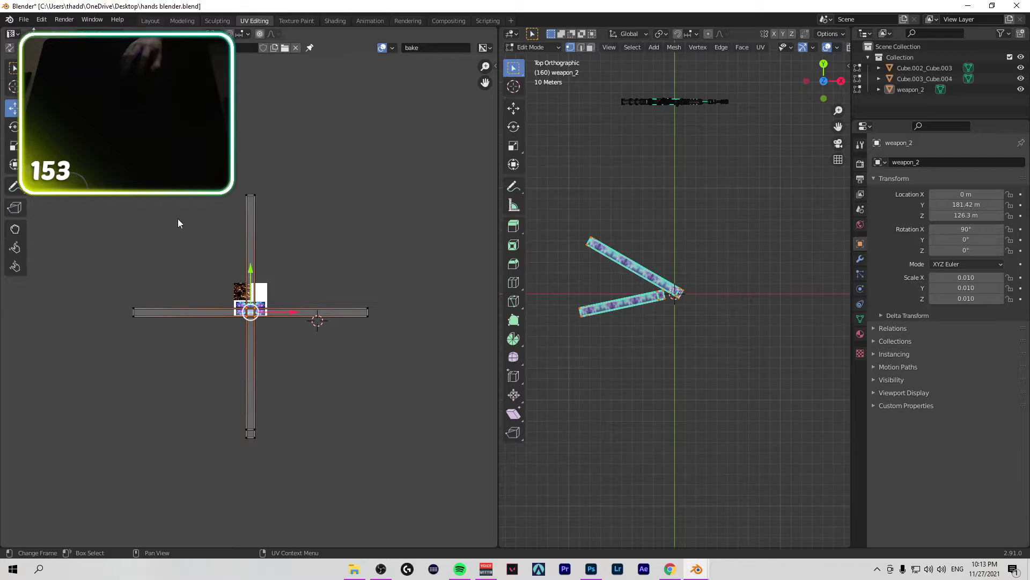
pyautogui.click(13, 68)
pyautogui.moveTo(127, 127); pyautogui.dragTo(399, 548)
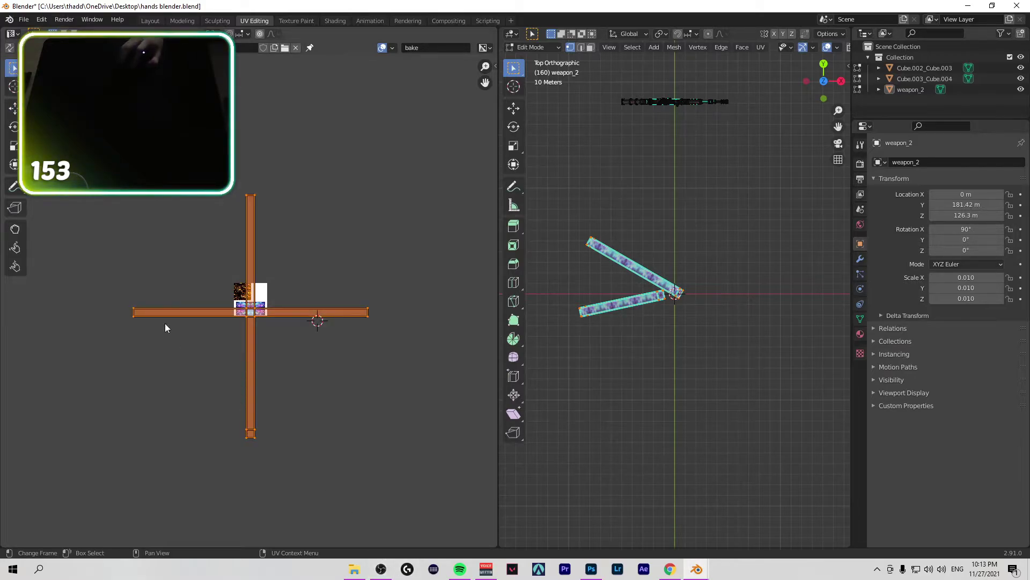
pyautogui.press('Home')
pyautogui.hotkey('alt', 'a')
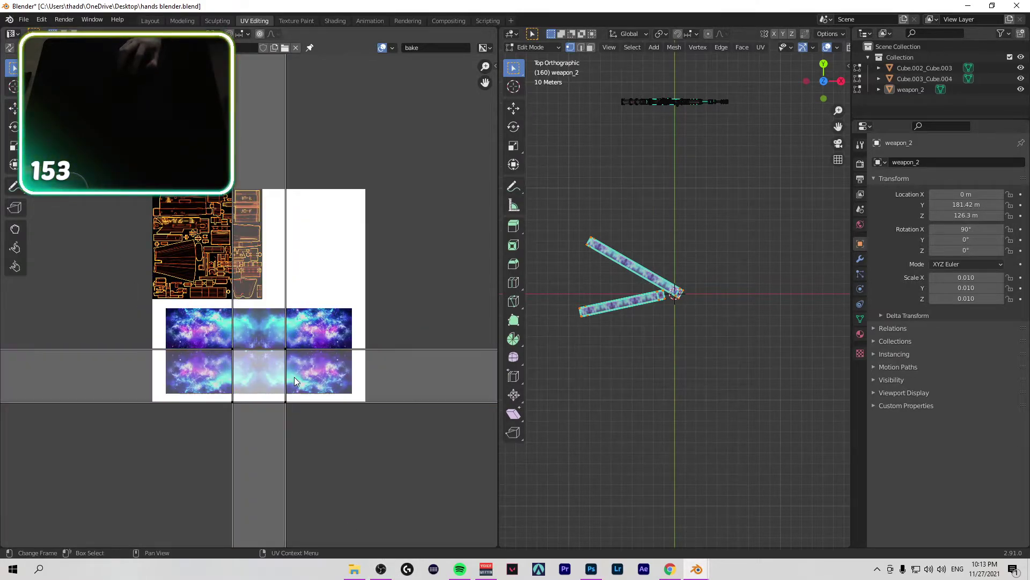
pyautogui.scroll(-6, 214, 288)
pyautogui.moveTo(122, 158); pyautogui.dragTo(382, 517)
pyautogui.scroll(7, 336, 421)
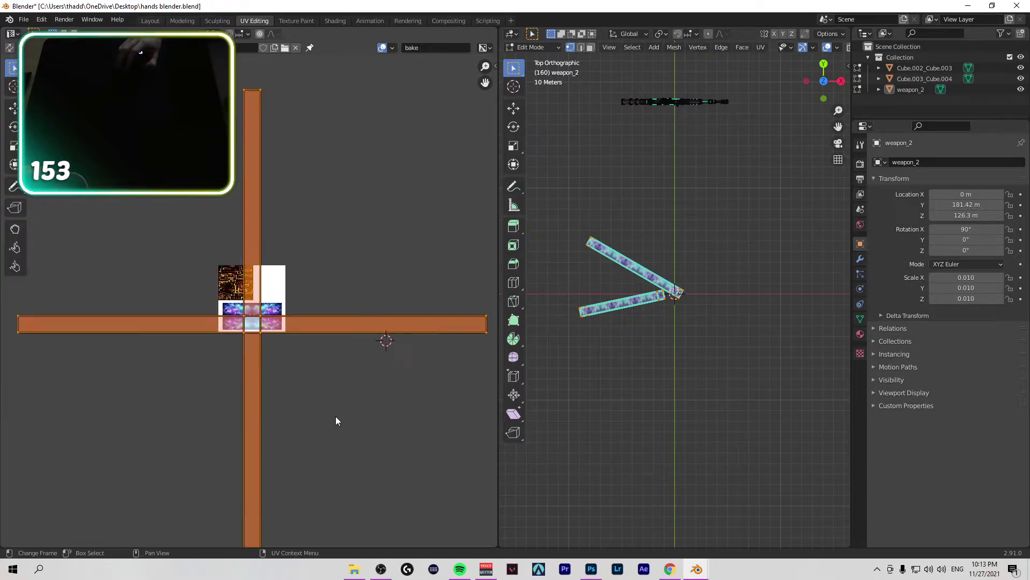
pyautogui.click(15, 107)
pyautogui.moveTo(257, 389); pyautogui.dragTo(317, 343)
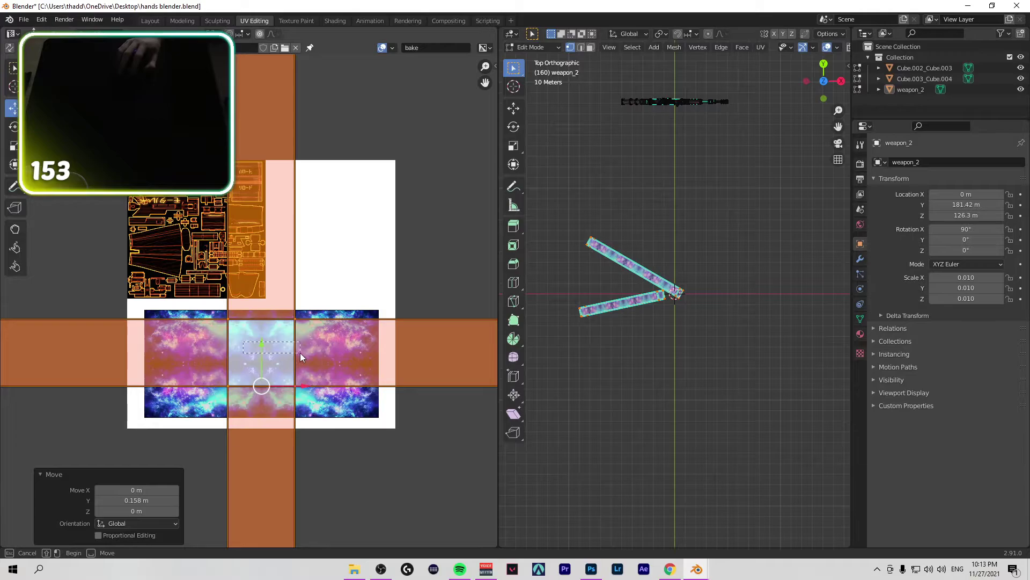
# Step: Reselect the entire cross-shaped UV layout and move it about 0.28 m along X, placing its central square inside the galaxy image's right part
pyautogui.hotkey('alt', 'a')
pyautogui.scroll(-10, 185, 299)
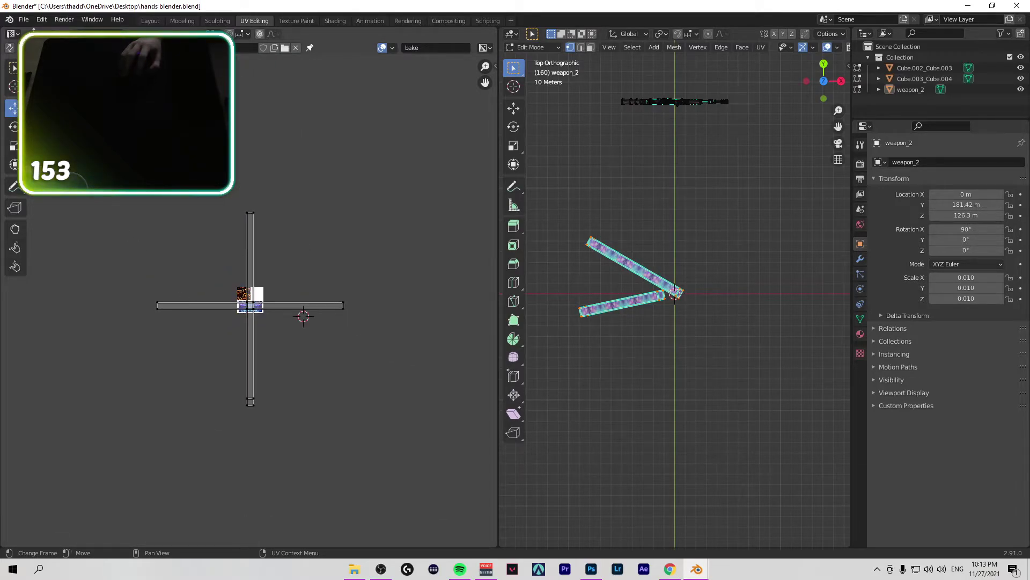
pyautogui.press('a')
pyautogui.press('w')
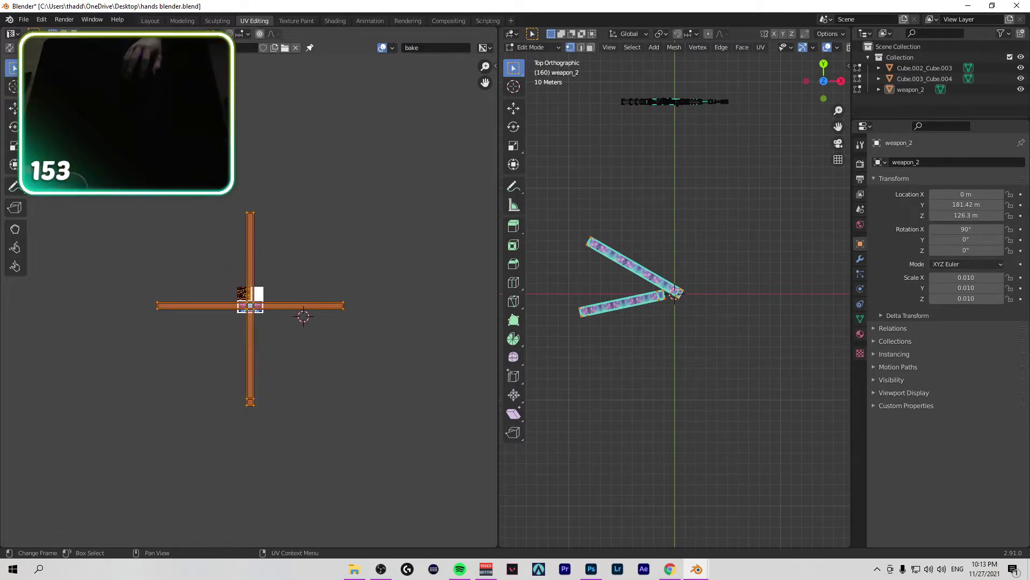
pyautogui.moveTo(110, 156); pyautogui.dragTo(381, 473)
pyautogui.press('Home')
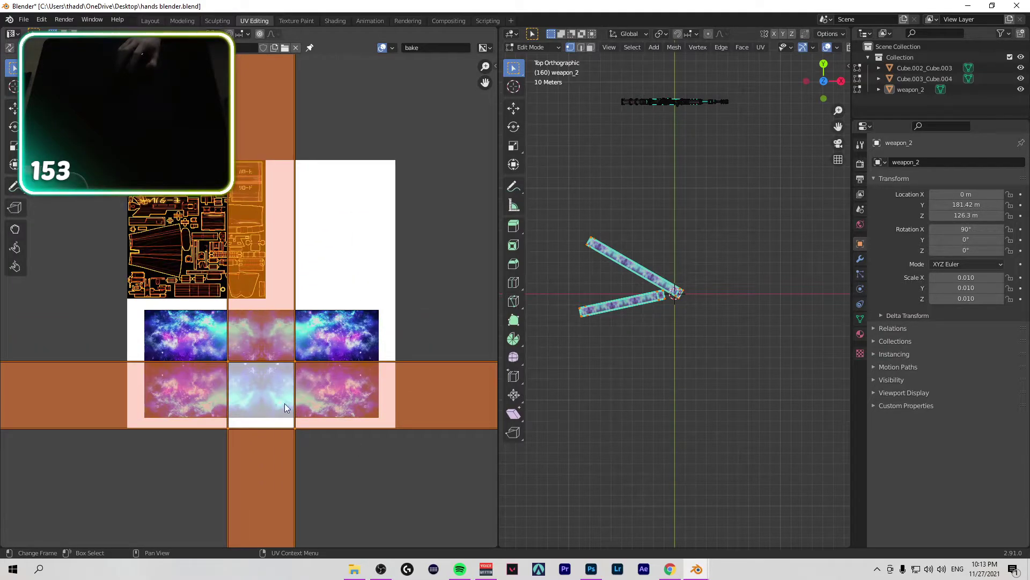
pyautogui.scroll(-4, 254, 384)
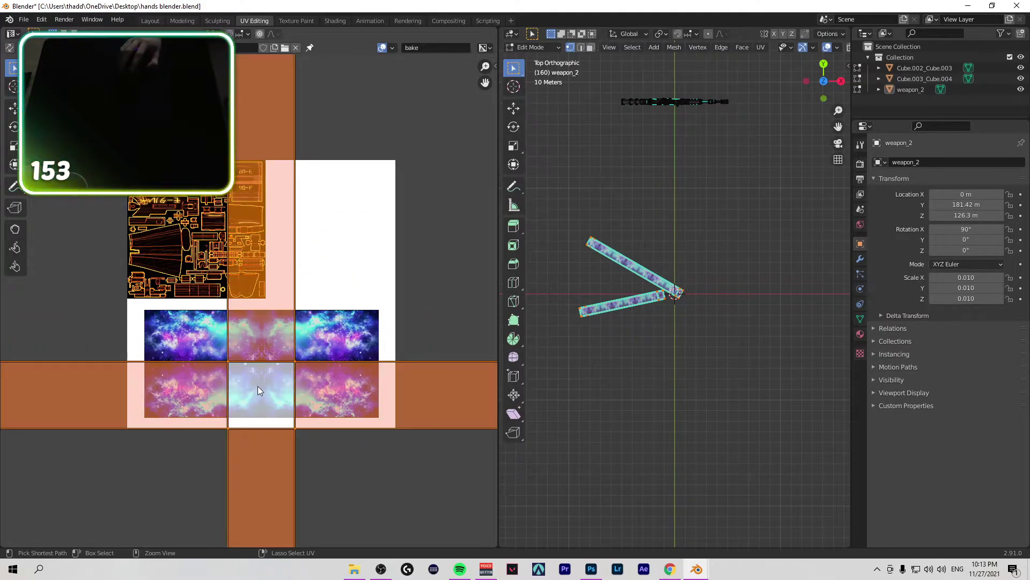
pyautogui.press('Home')
pyautogui.hotkey('shift', 'space')
pyautogui.press('g')
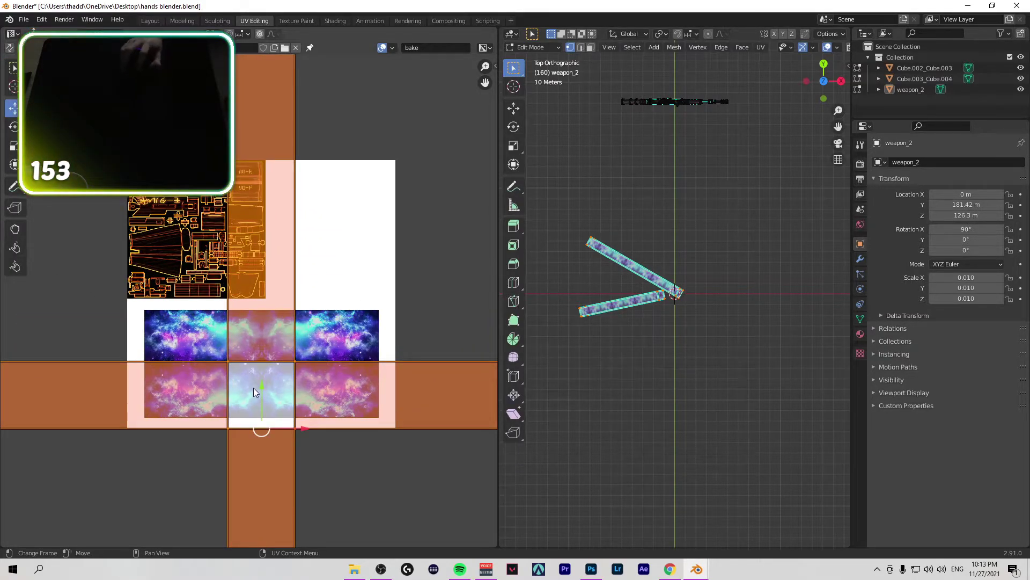
pyautogui.moveTo(261, 394); pyautogui.dragTo(340, 414)
# Step: Check the galaxy texture on the arms in the 3D view and deselect all arm UVs
pyautogui.scroll(-1, 694, 350)
pyautogui.scroll(4, 696, 348)
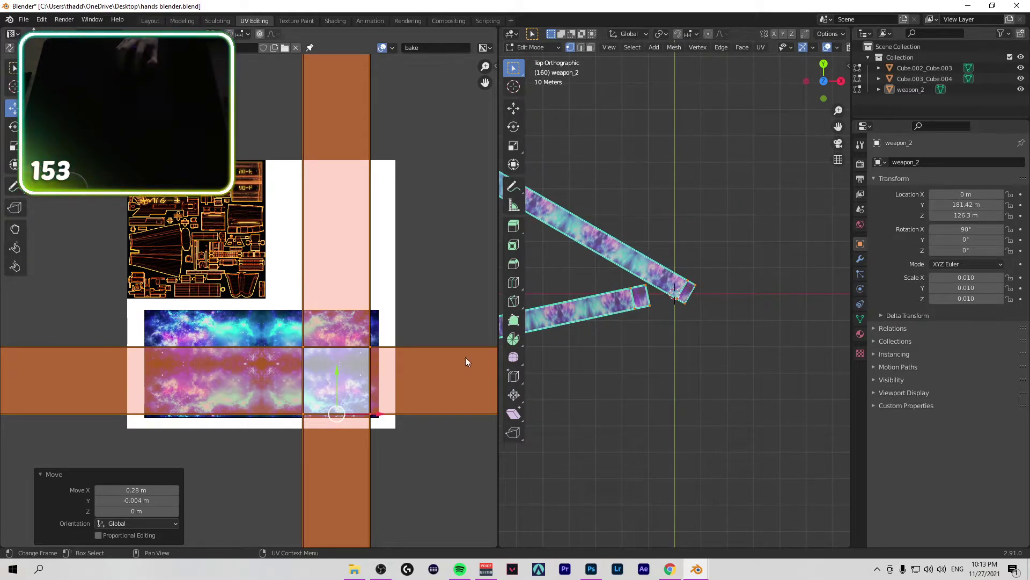
pyautogui.scroll(-1, 701, 304)
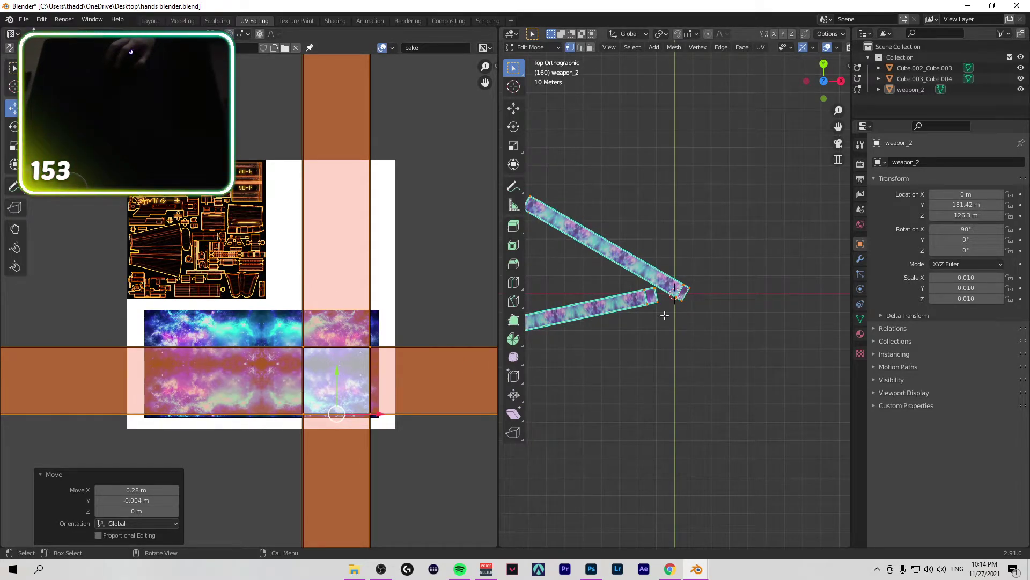
pyautogui.scroll(-5, 418, 240)
pyautogui.click(212, 196)
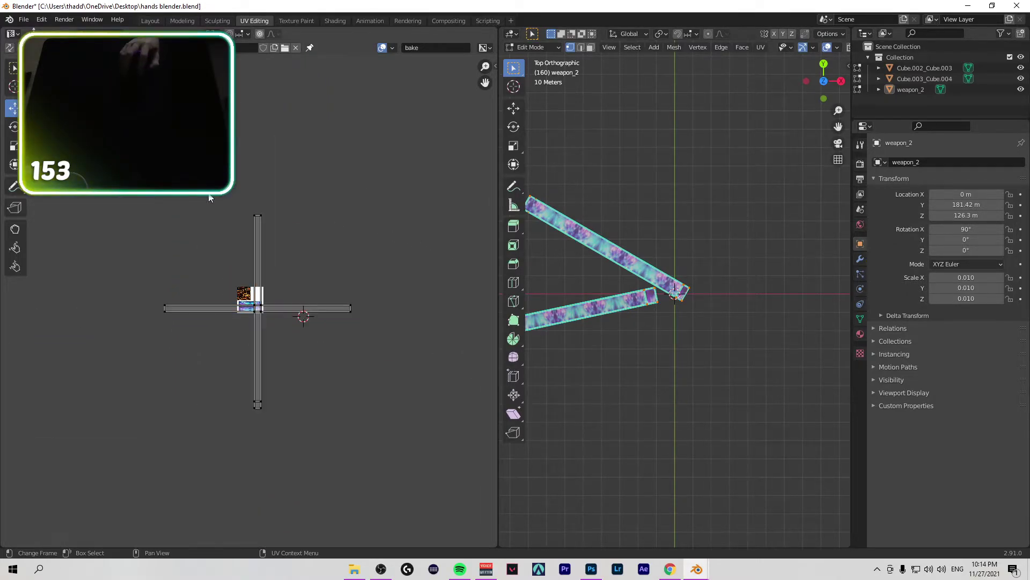
pyautogui.scroll(5, 404, 111)
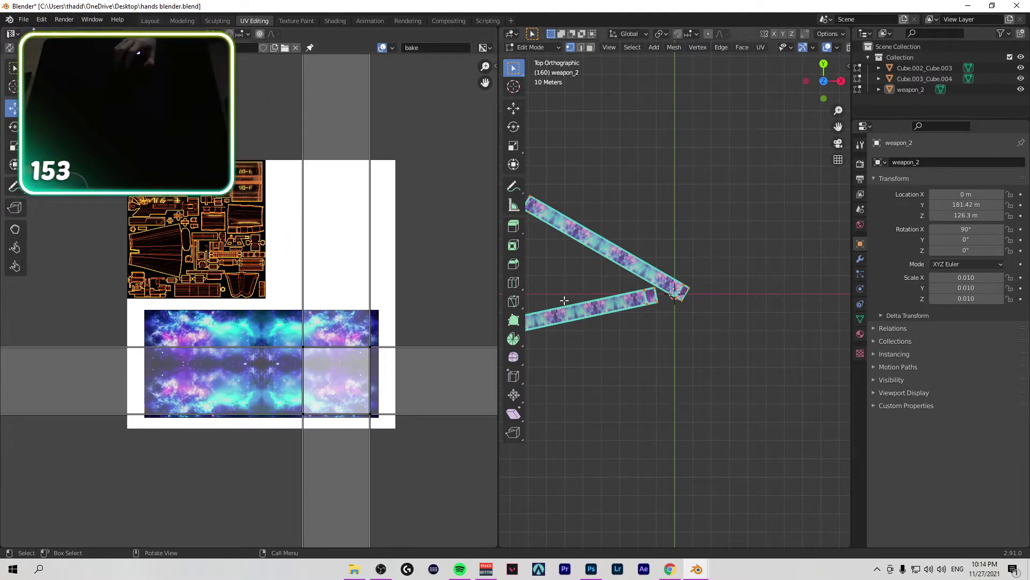
# Step: Set the Z and Y location of weapon_2 to 0 m so the weapon sits between the arms
pyautogui.click(923, 89)
pyautogui.click(971, 216)
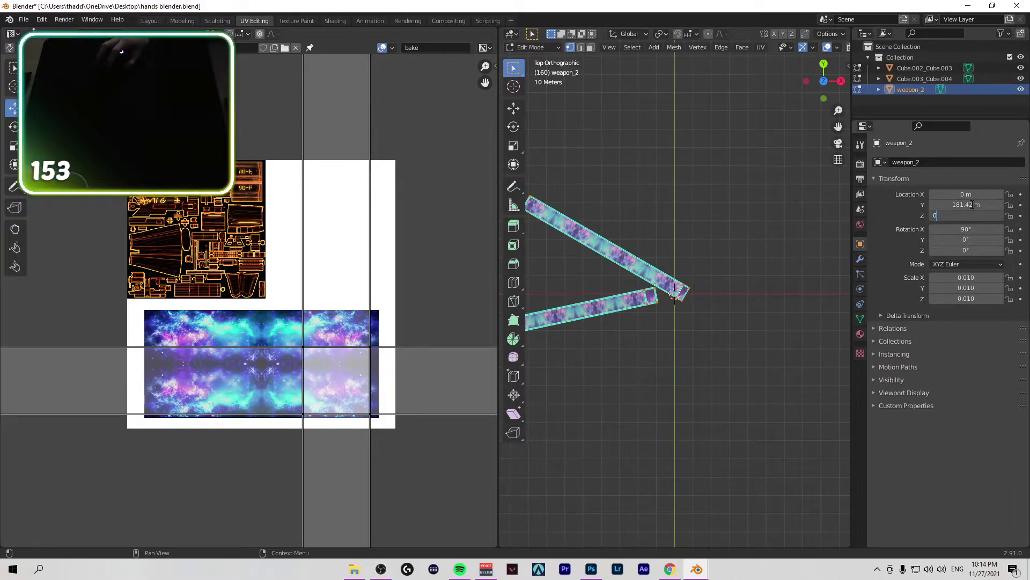
pyautogui.write('0')
pyautogui.press('Return')
pyautogui.click(972, 206)
pyautogui.write('0')
pyautogui.press('Return')
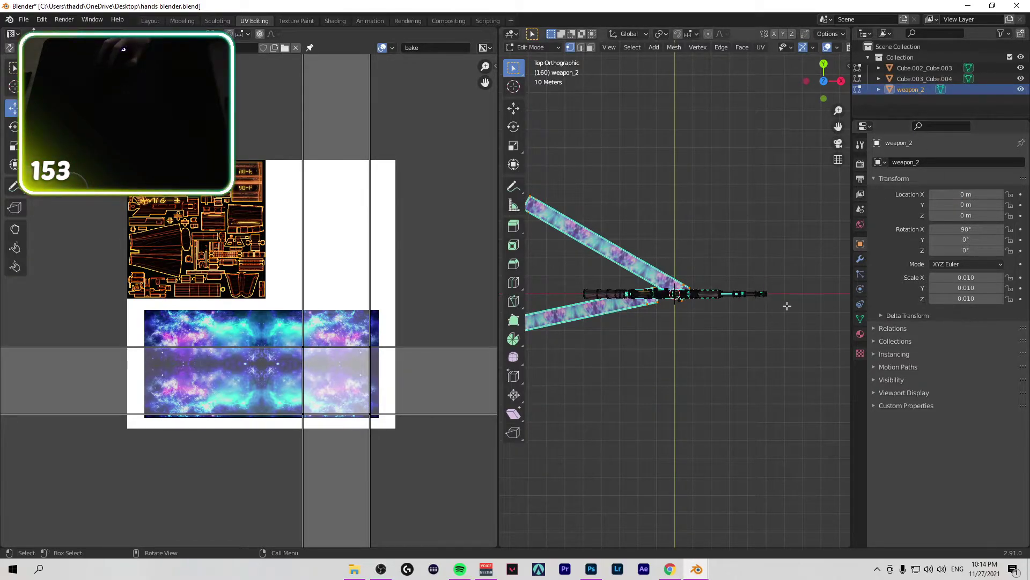
pyautogui.moveTo(789, 301); pyautogui.dragTo(783, 196, button='middle')
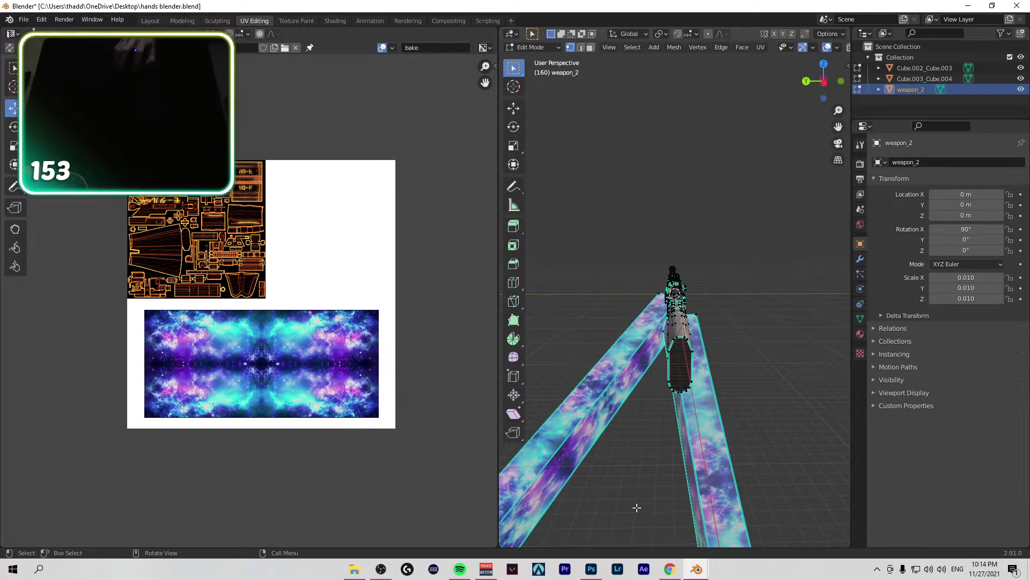
# Step: Switch to the YouTube baking tutorial in Chrome and watch the part about the UV maps near 8:24
pyautogui.click(670, 569)
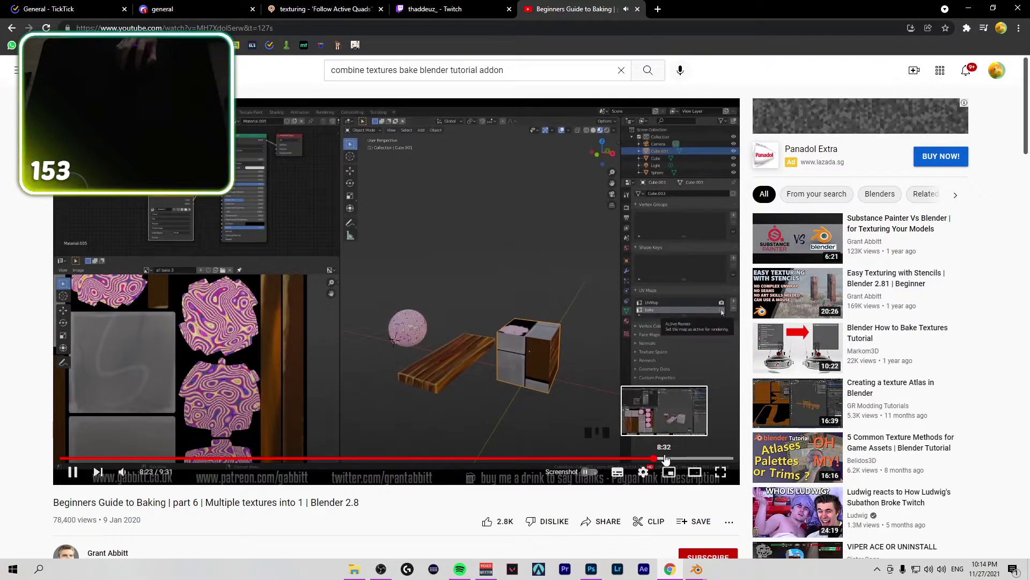
pyautogui.click(614, 407)
pyautogui.click(613, 405)
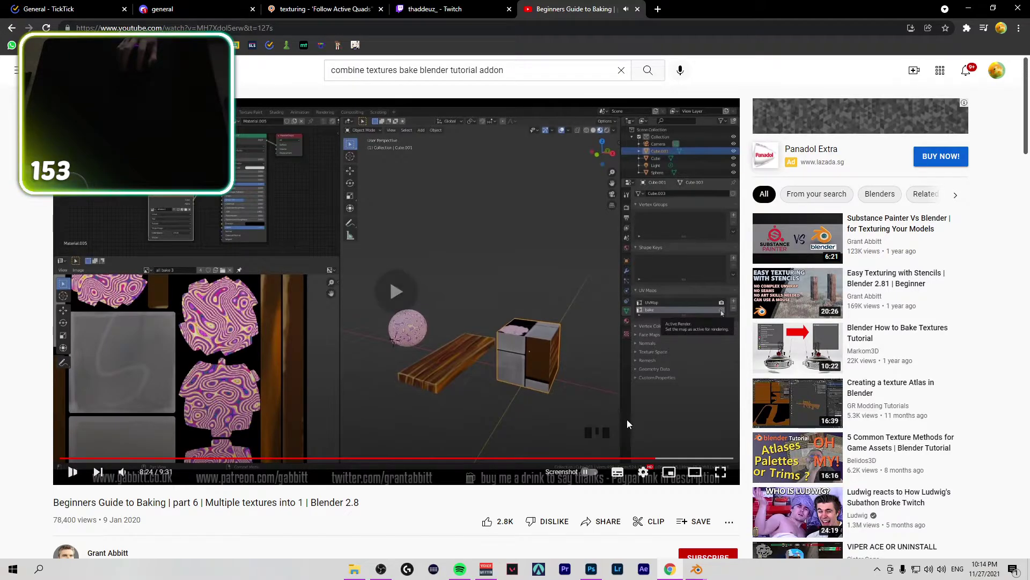
pyautogui.click(629, 420)
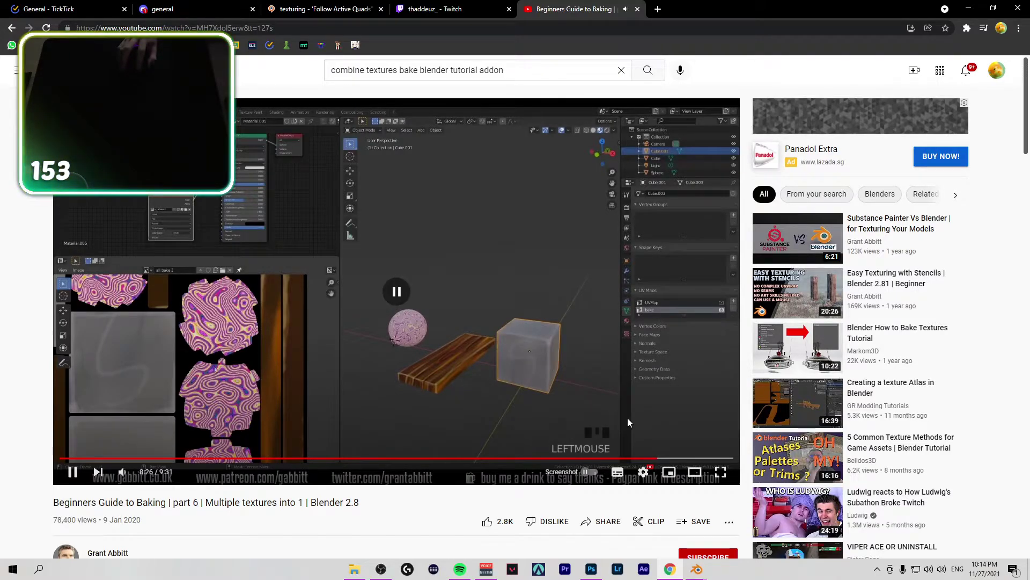
# Step: Switch back to Blender and remove the UVMap layer from weapon_2's UV maps, keeping bake
pyautogui.click(696, 569)
pyautogui.click(751, 518)
pyautogui.click(860, 319)
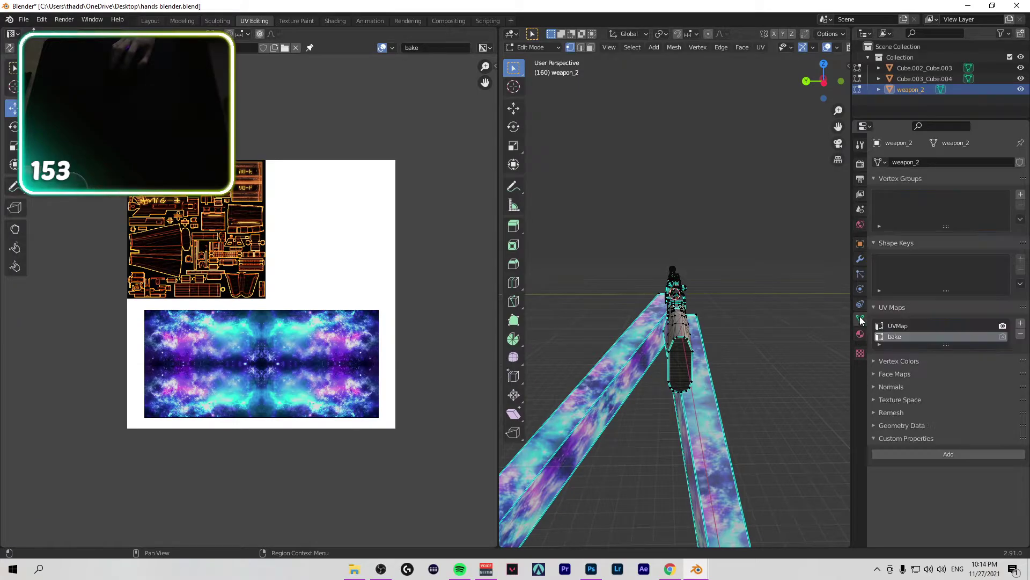
pyautogui.click(894, 326)
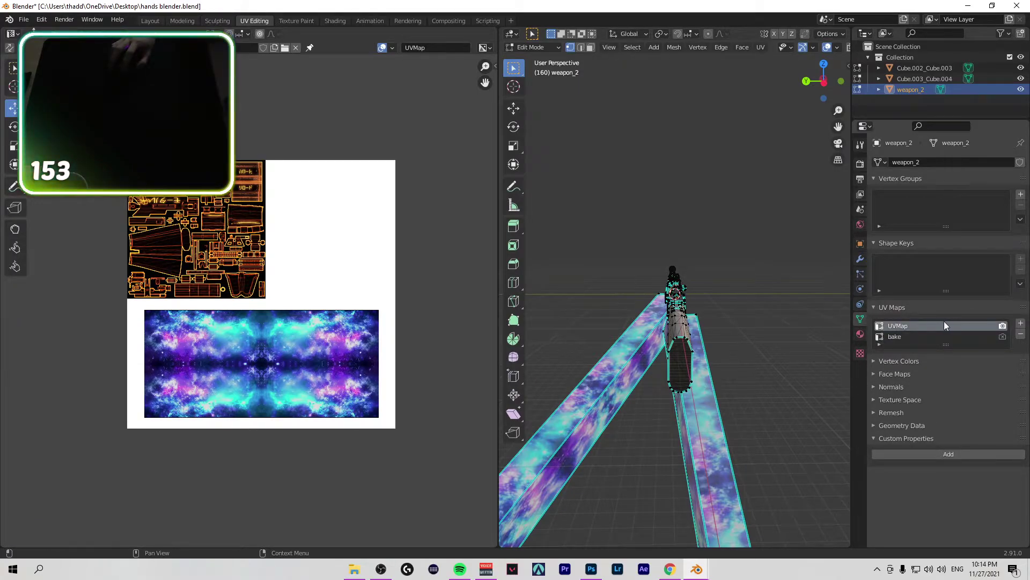
# Step: Add a UV map named bake to Cube.003_Cube.004 and remove its original UVMap
pyautogui.click(923, 79)
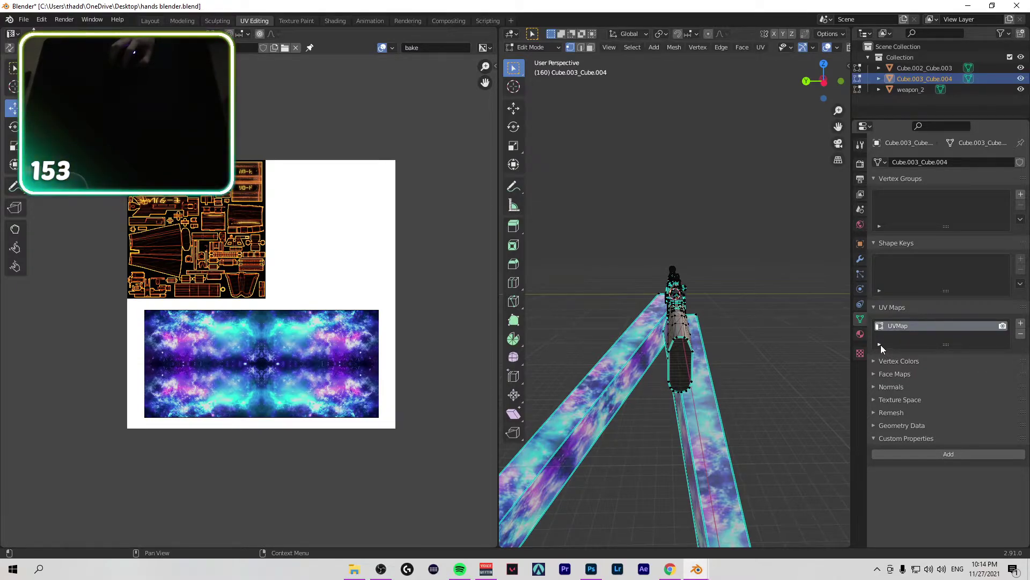
pyautogui.click(1020, 324)
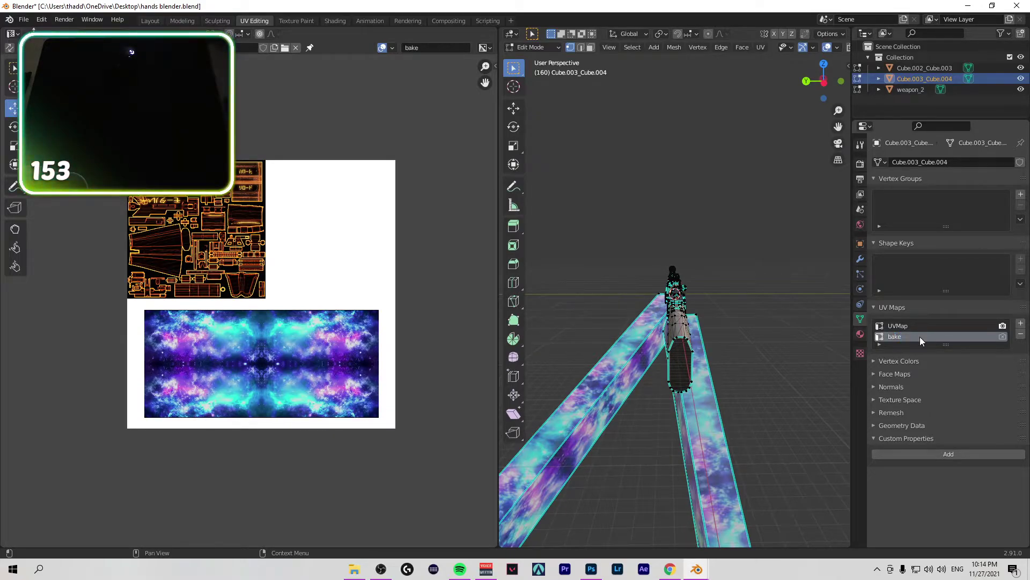
pyautogui.click(939, 326)
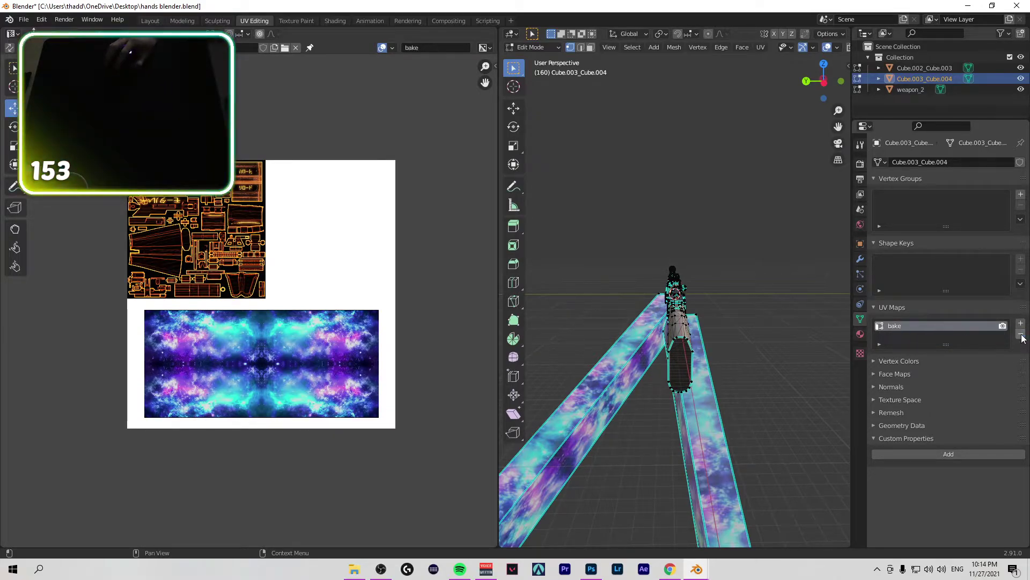
# Step: Add a UV map named bake to Cube.002_Cube.003 and remove its original UVMap
pyautogui.click(921, 68)
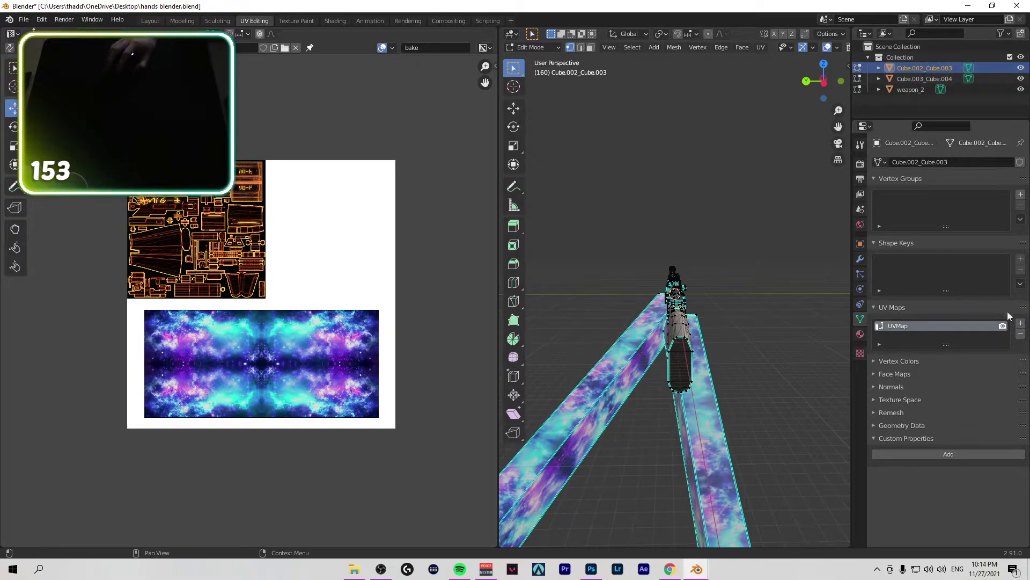
pyautogui.click(1020, 324)
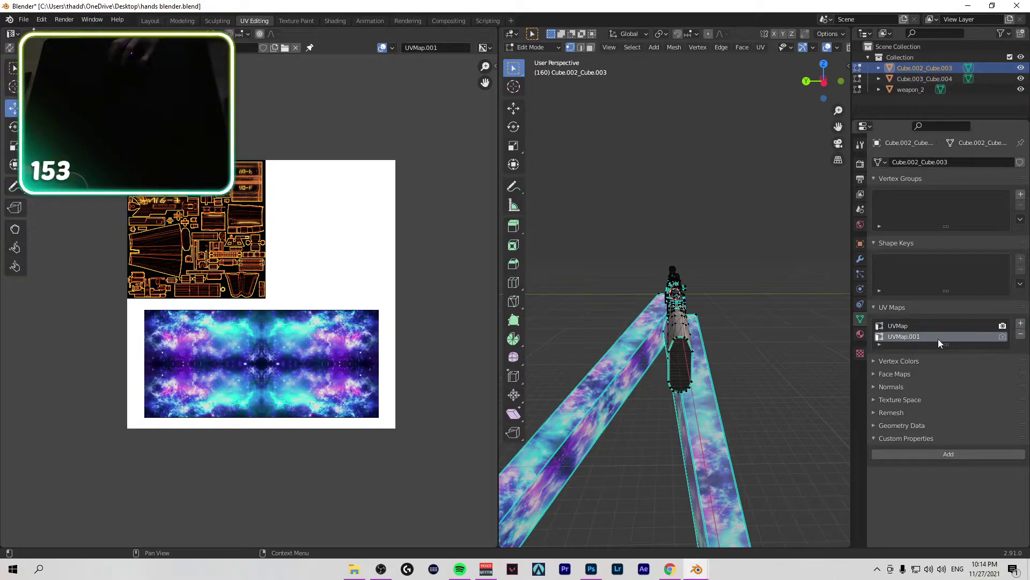
pyautogui.doubleClick(910, 337)
pyautogui.write('bake')
pyautogui.press('Return')
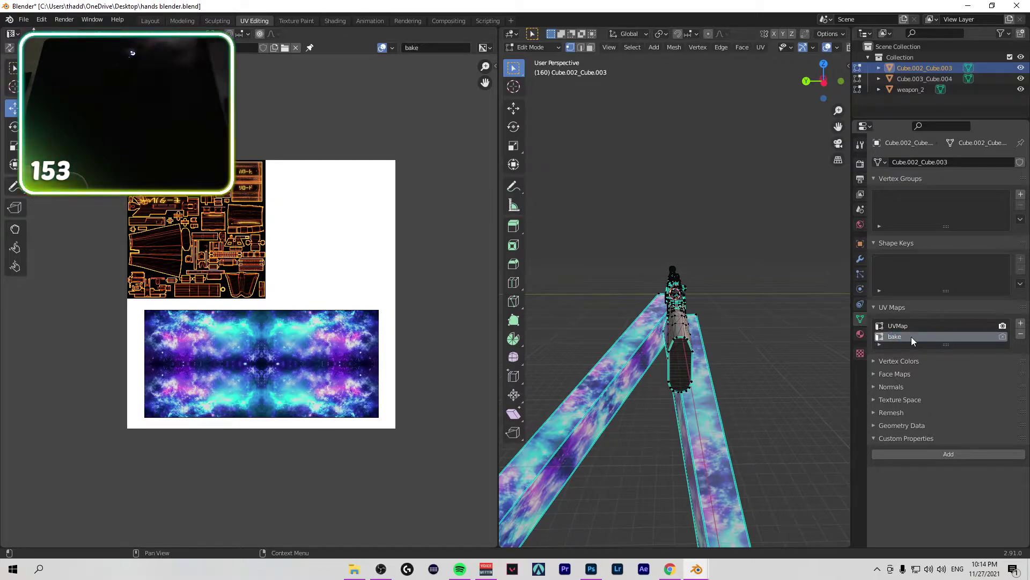
pyautogui.click(942, 325)
pyautogui.click(1021, 334)
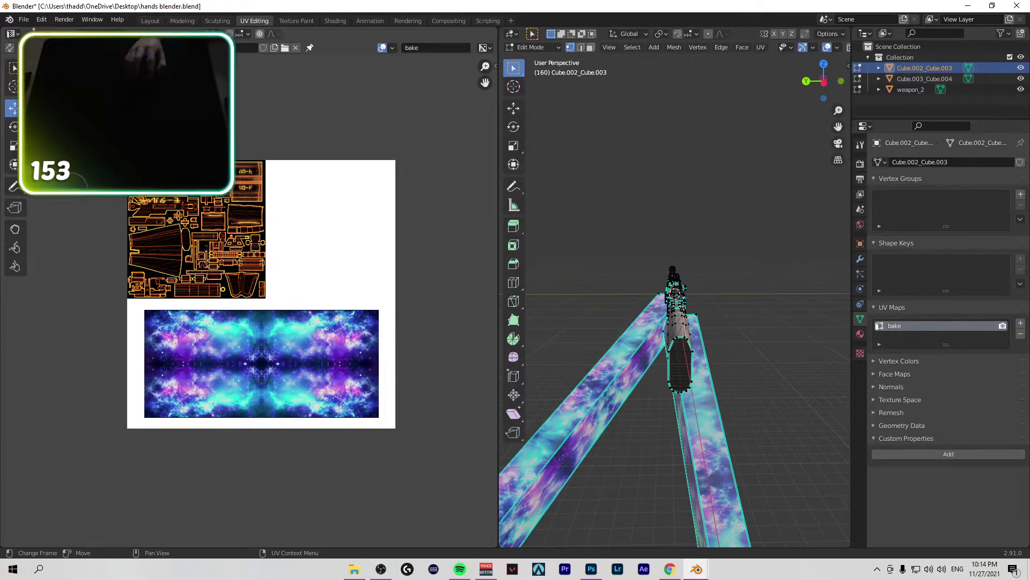
# Step: Save the hands blender.blend file
pyautogui.hotkey('ctrl', 's')
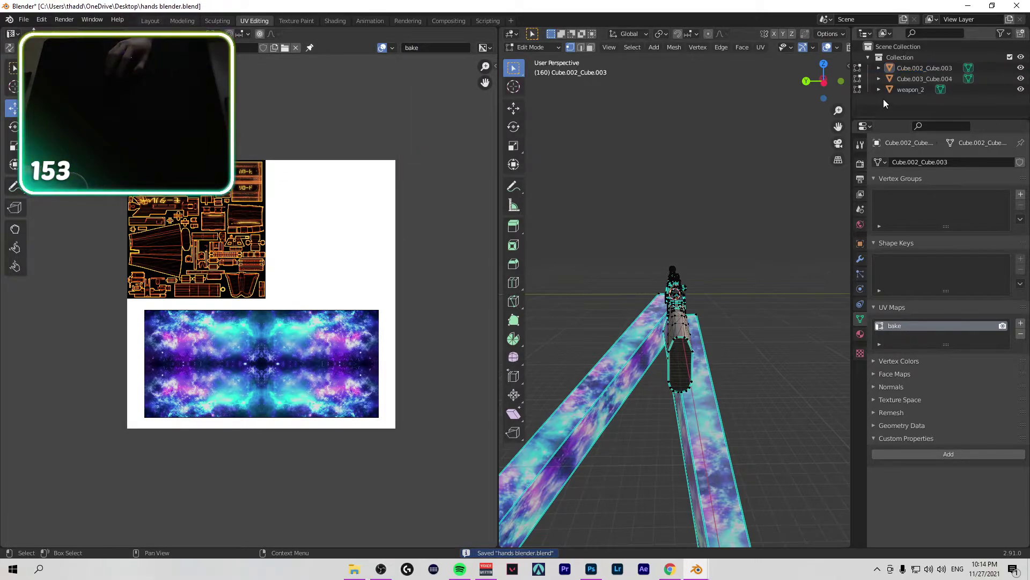
pyautogui.scroll(4, 658, 259)
pyautogui.scroll(-5, 658, 259)
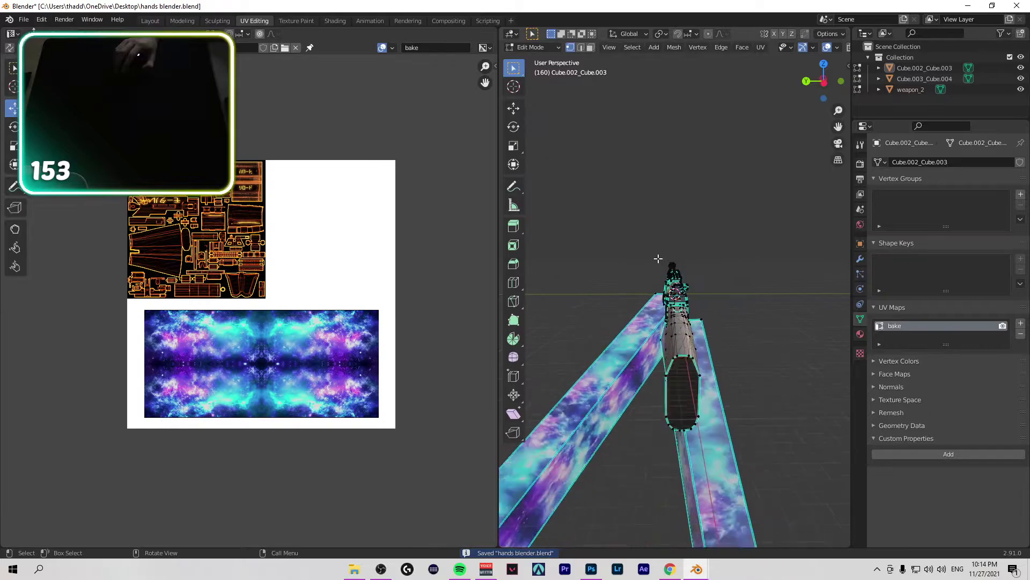
# Step: Export the scene as a Wavefront OBJ named 27FINAL.obj to the Desktop, keeping the default export options
pyautogui.scroll(3, 658, 259)
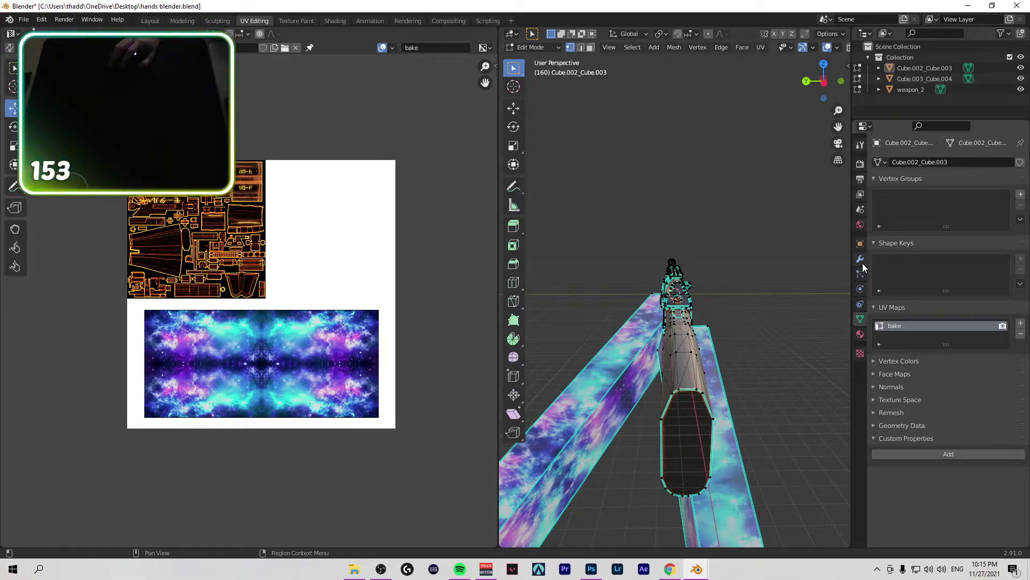
pyautogui.click(24, 20)
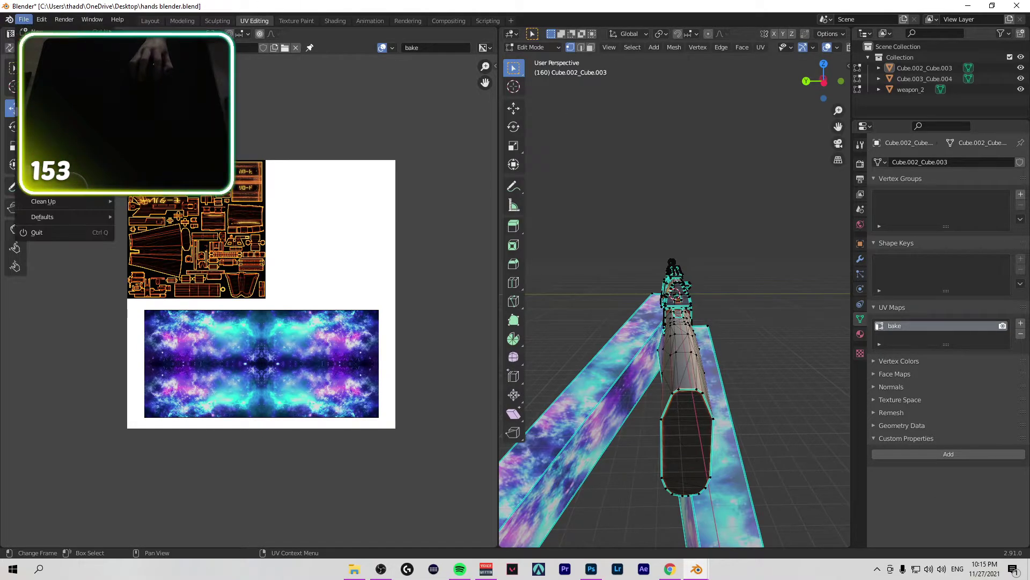
pyautogui.moveTo(48, 175)
pyautogui.click(153, 260)
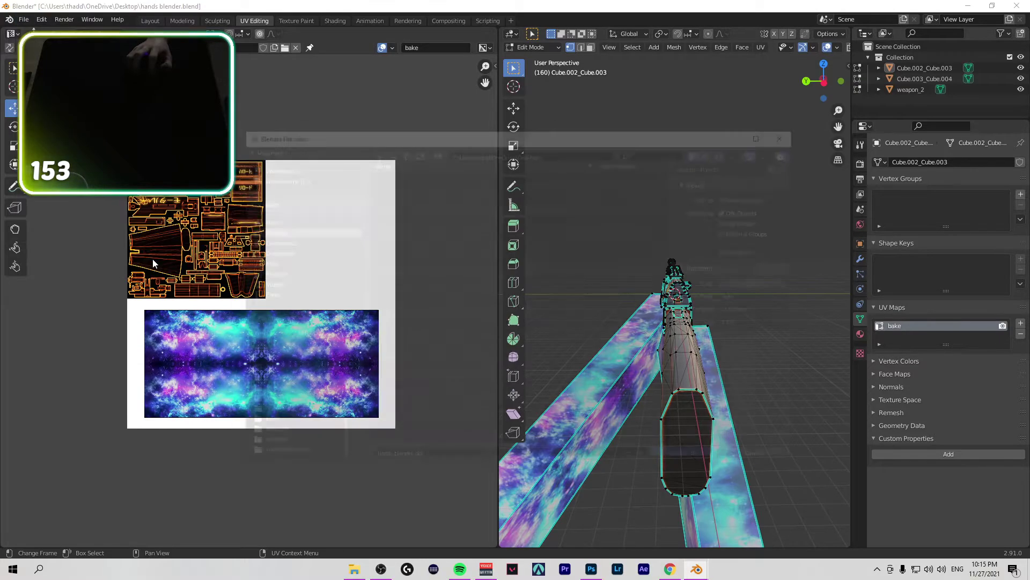
pyautogui.click(436, 451)
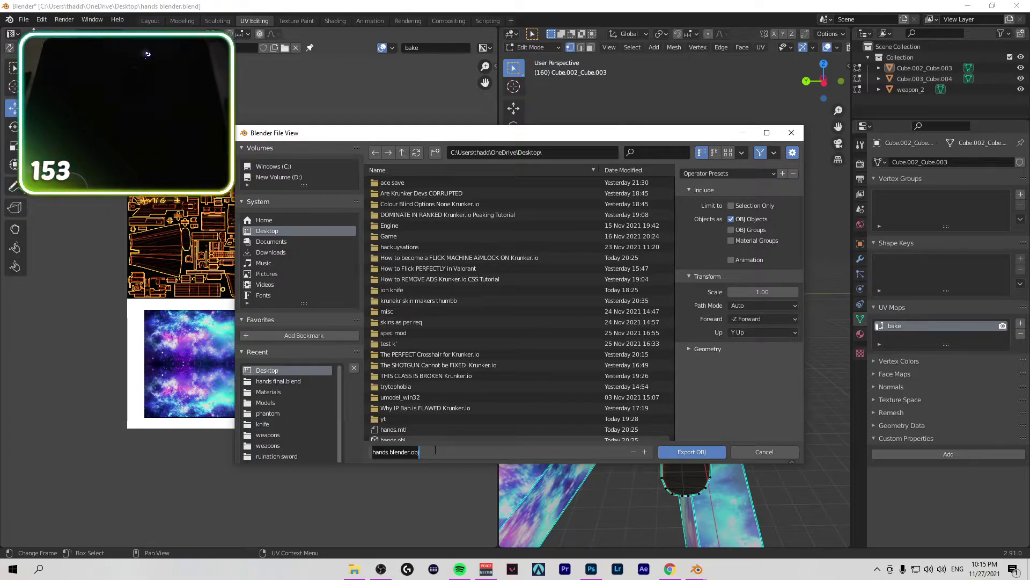
pyautogui.write('@')
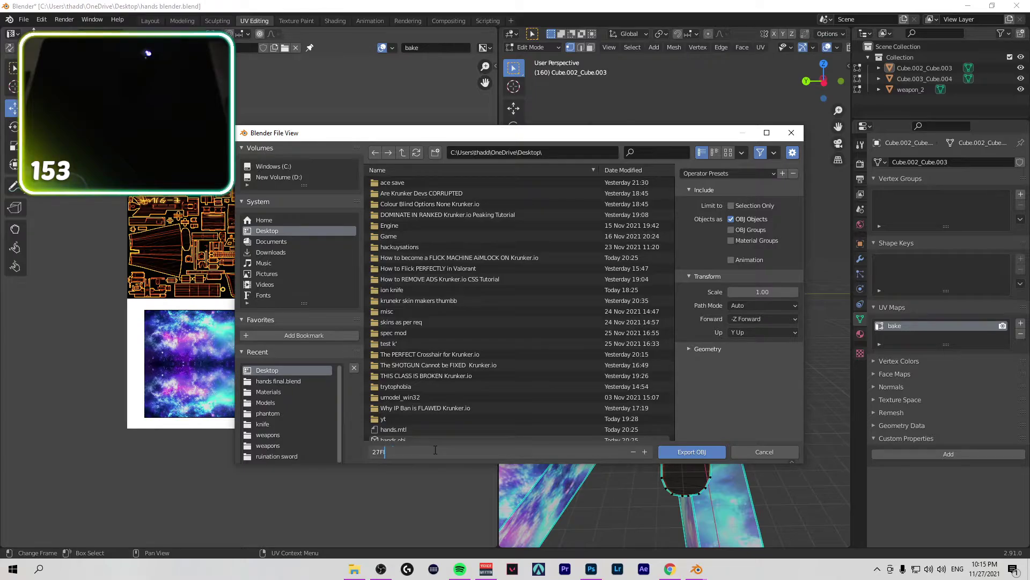
pyautogui.write('7FINAL')
pyautogui.click(289, 229)
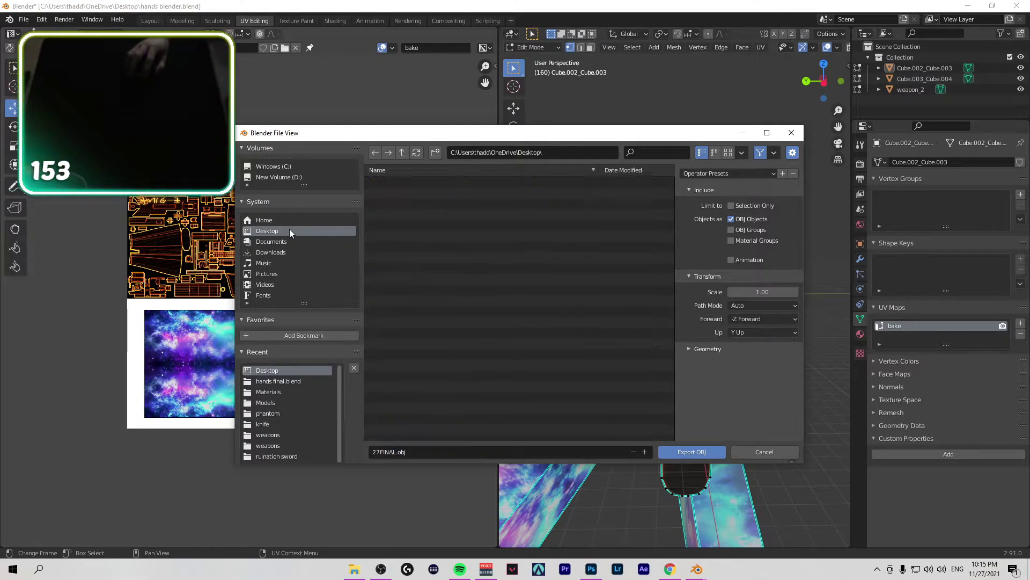
pyautogui.click(684, 450)
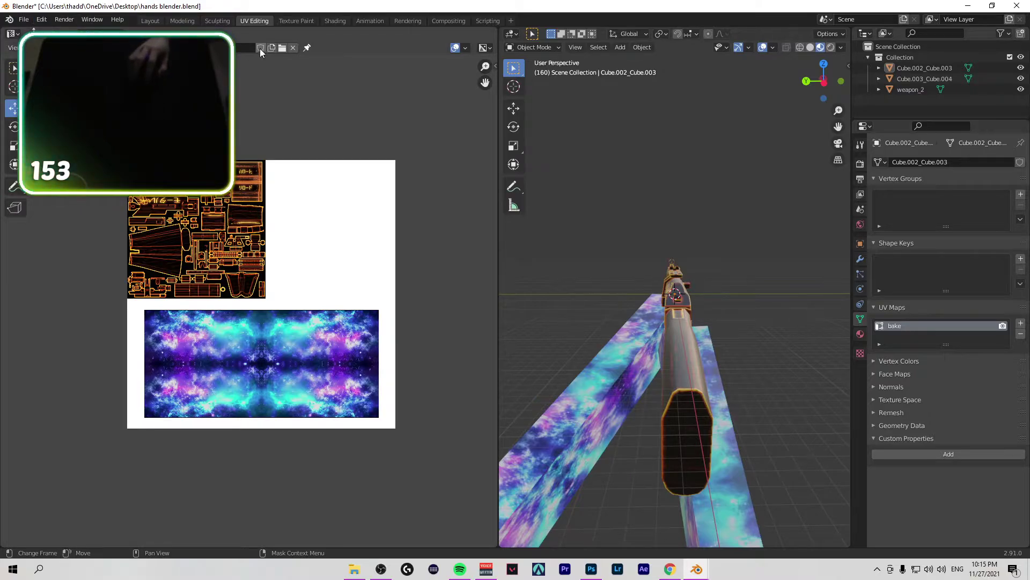
pyautogui.click(279, 48)
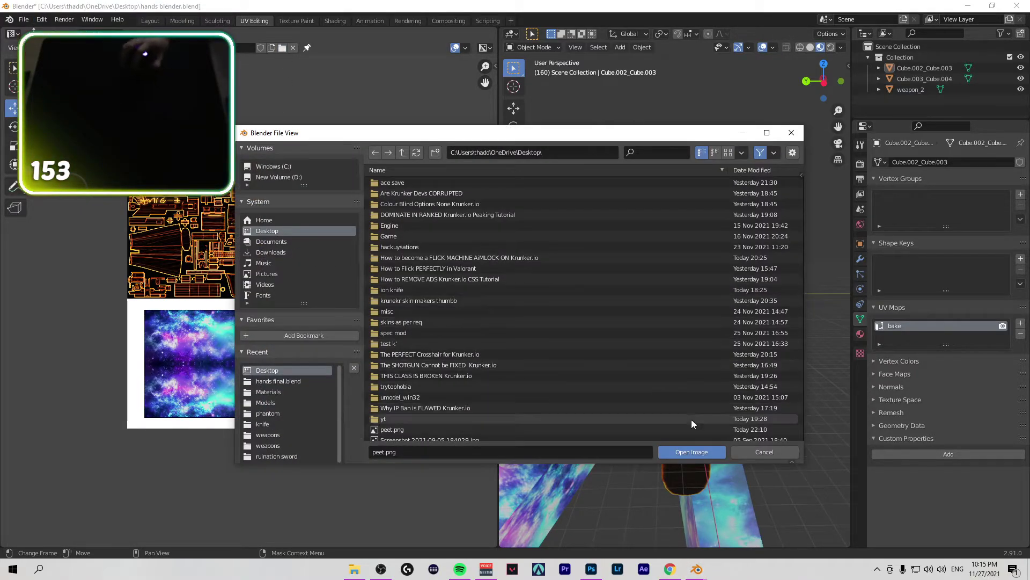
pyautogui.click(755, 449)
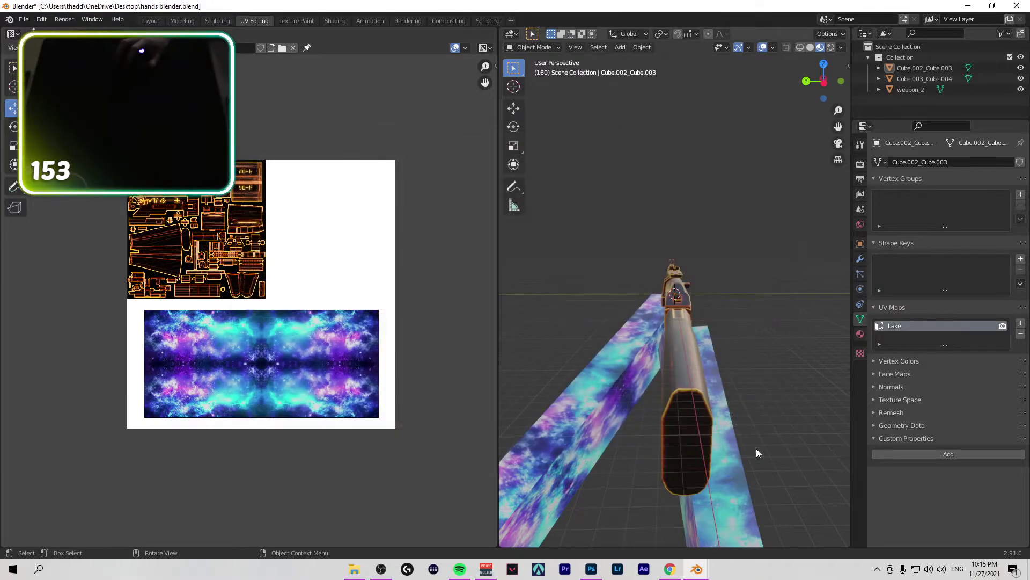
# Step: Switch to Photoshop, save the combined texture document as peet in Photoshop format with maximum compatibility, and quit Photoshop
pyautogui.click(968, 5)
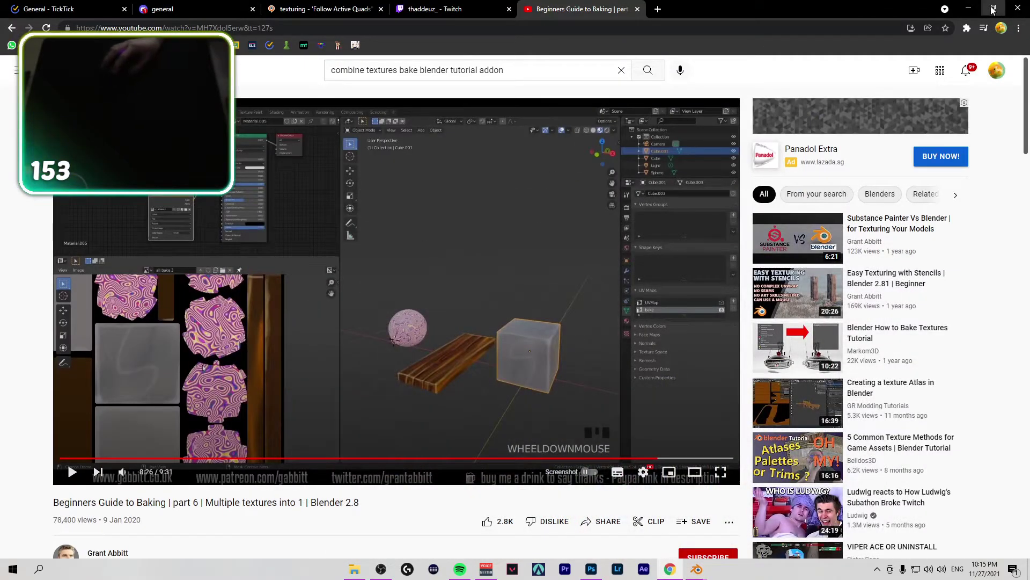
pyautogui.click(992, 5)
pyautogui.click(664, 37)
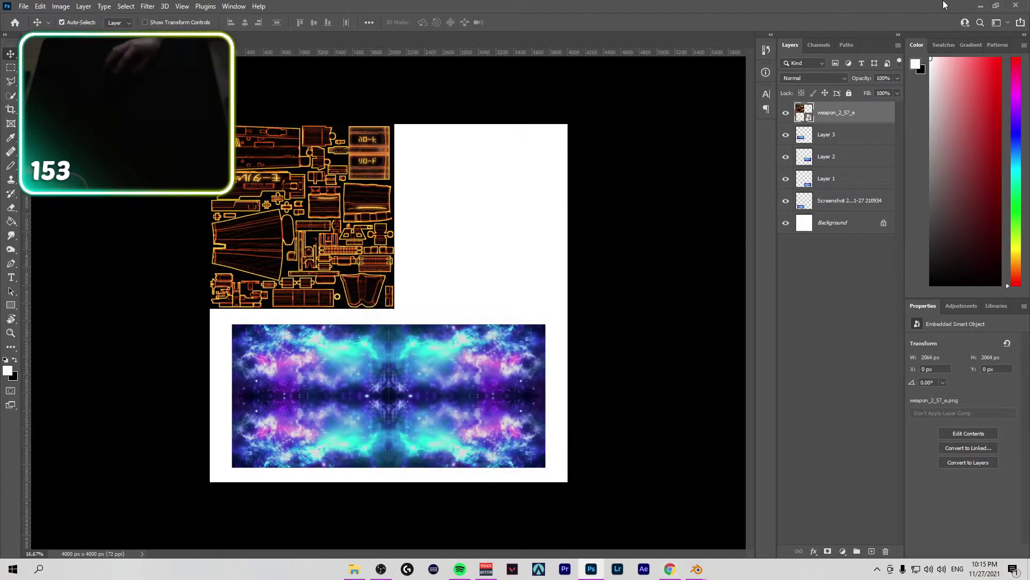
pyautogui.click(1016, 6)
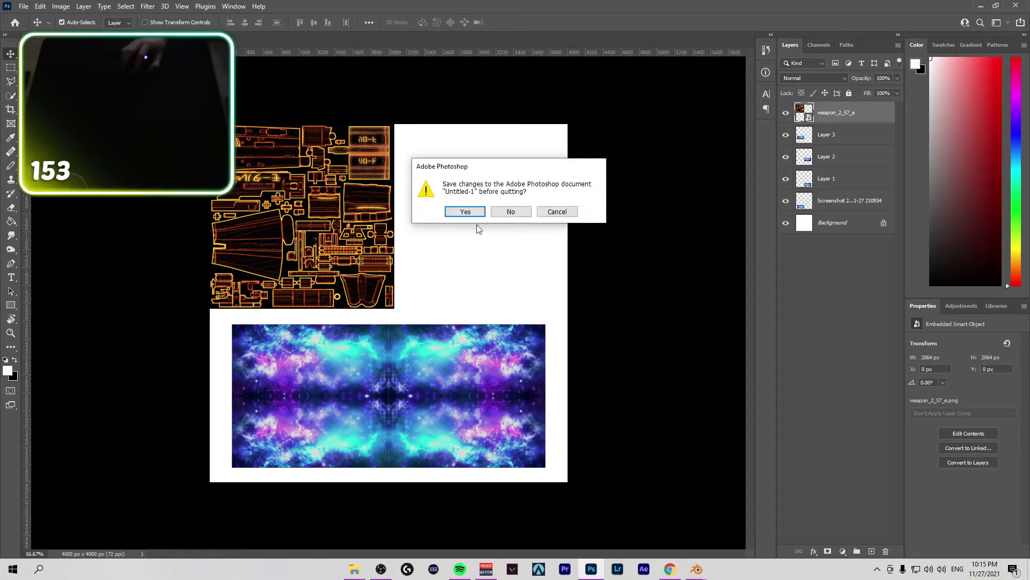
pyautogui.click(467, 211)
pyautogui.click(579, 378)
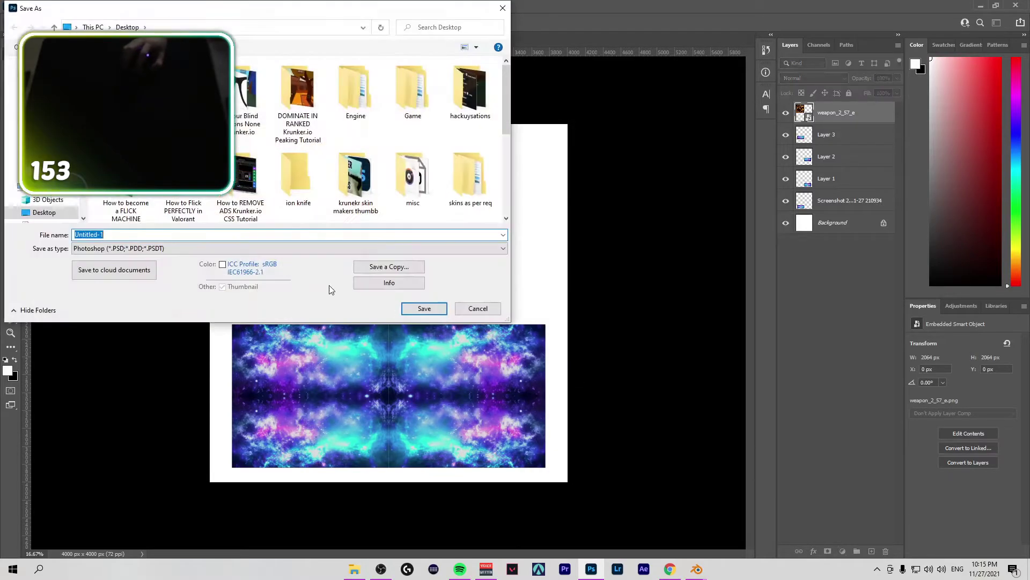
pyautogui.write('peet')
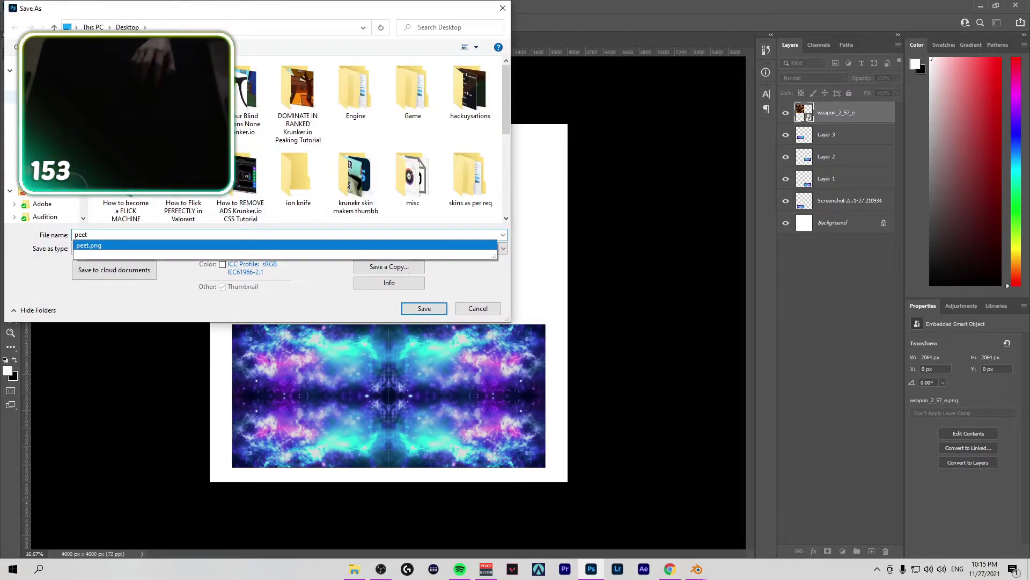
pyautogui.press('Escape')
pyautogui.click(424, 309)
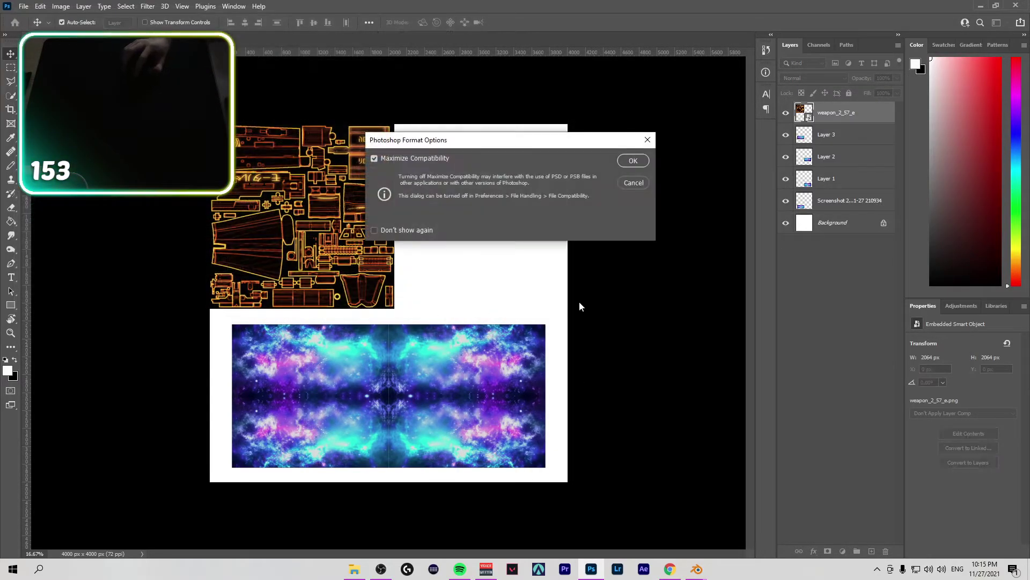
pyautogui.click(633, 161)
pyautogui.click(1016, 6)
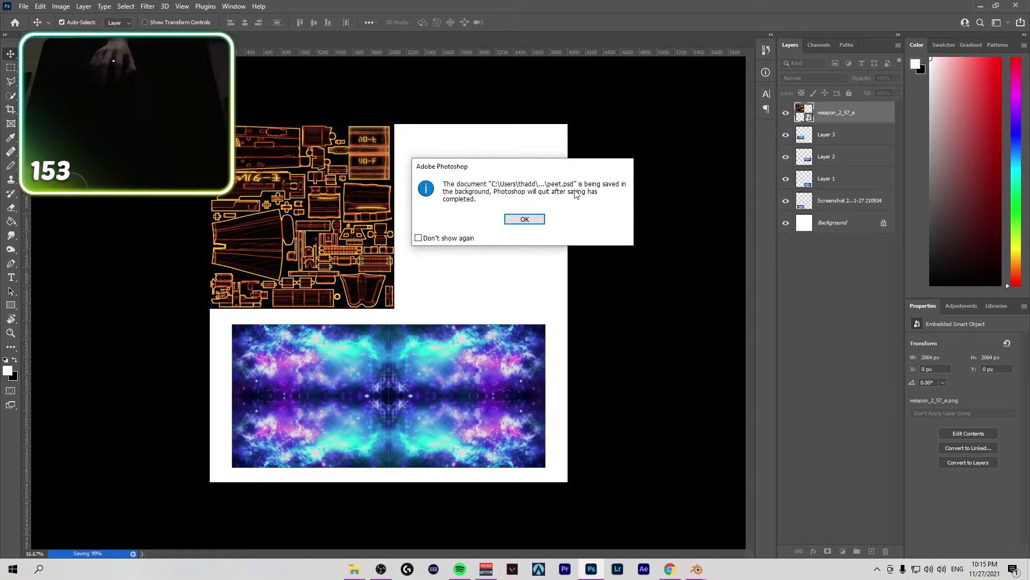
pyautogui.click(537, 221)
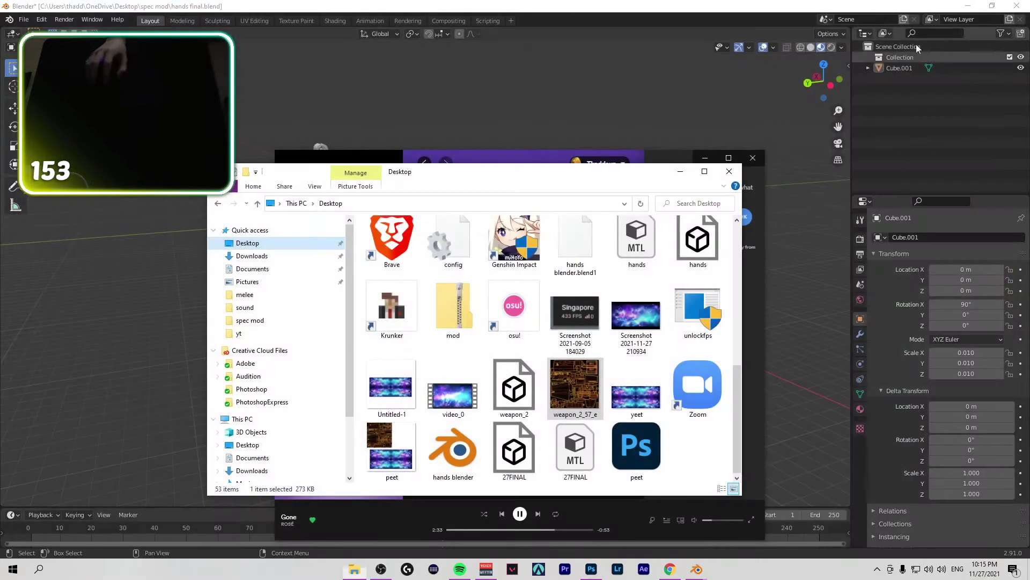
# Step: Close File Explorer and the Blender session holding hands final.blend, clearing the other open windows from the desktop
pyautogui.click(729, 172)
pyautogui.click(705, 158)
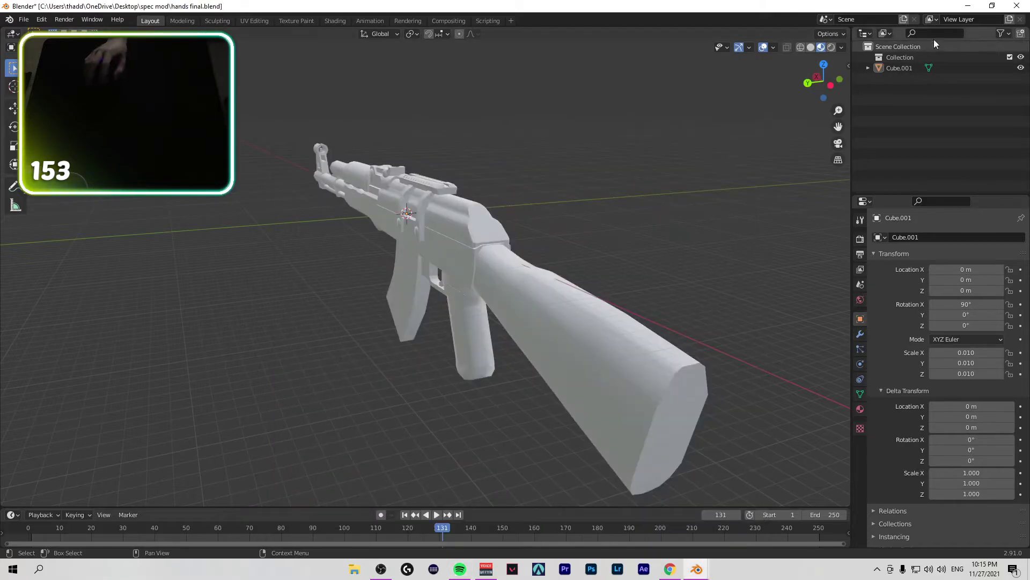
pyautogui.click(1019, 5)
pyautogui.click(553, 303)
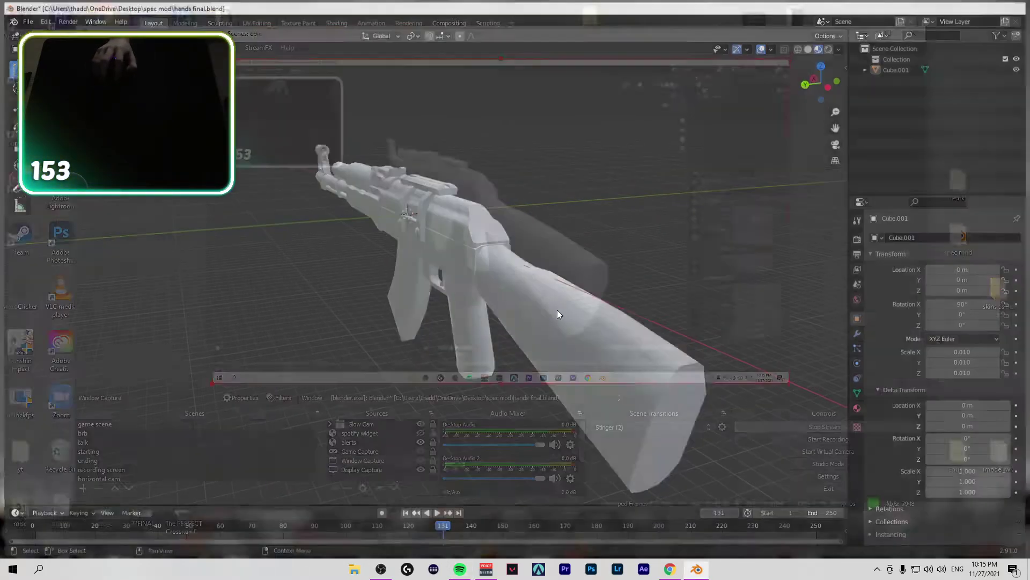
pyautogui.click(863, 33)
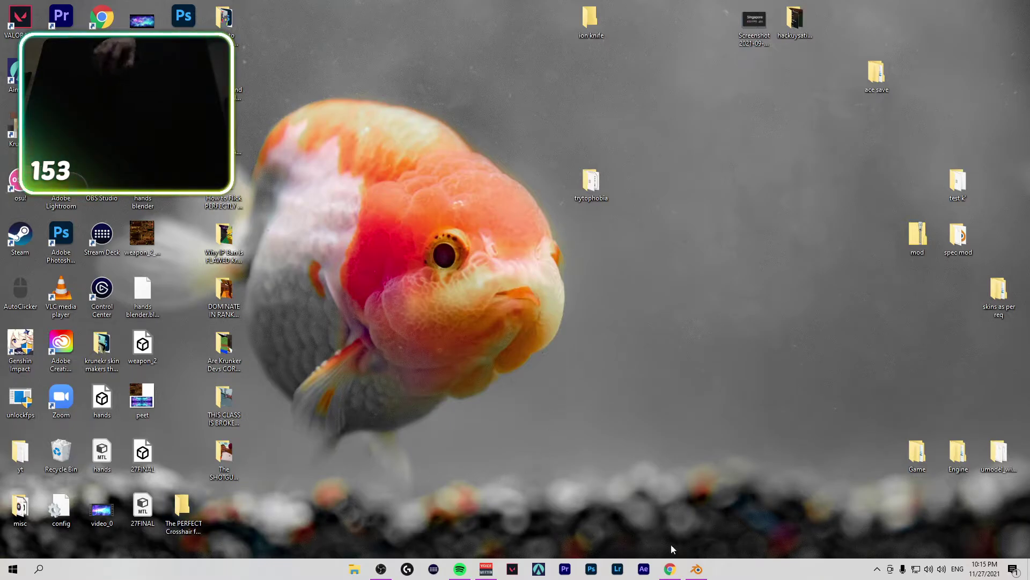
# Step: Return to Blender and save hands blender.blend, then start a new General file emptied of all default objects
pyautogui.click(699, 570)
pyautogui.hotkey('ctrl', 's')
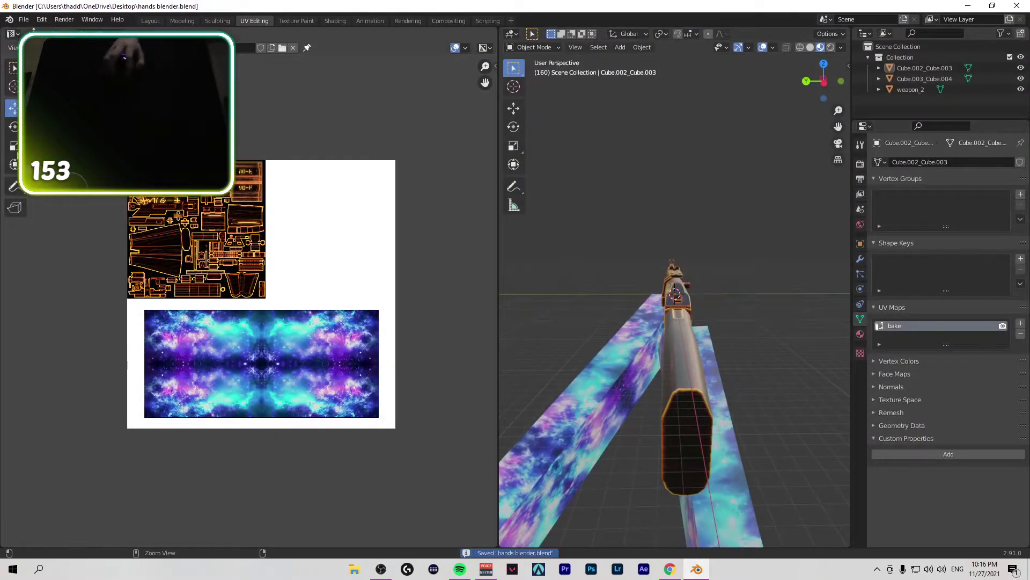
pyautogui.click(24, 19)
pyautogui.moveTo(54, 31)
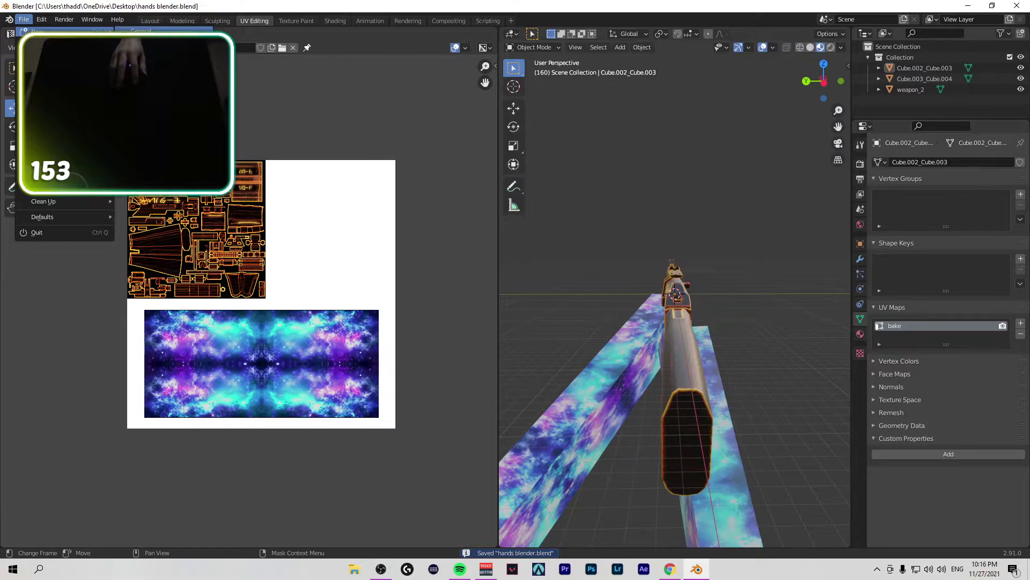
pyautogui.click(141, 32)
pyautogui.press('a')
pyautogui.press('x')
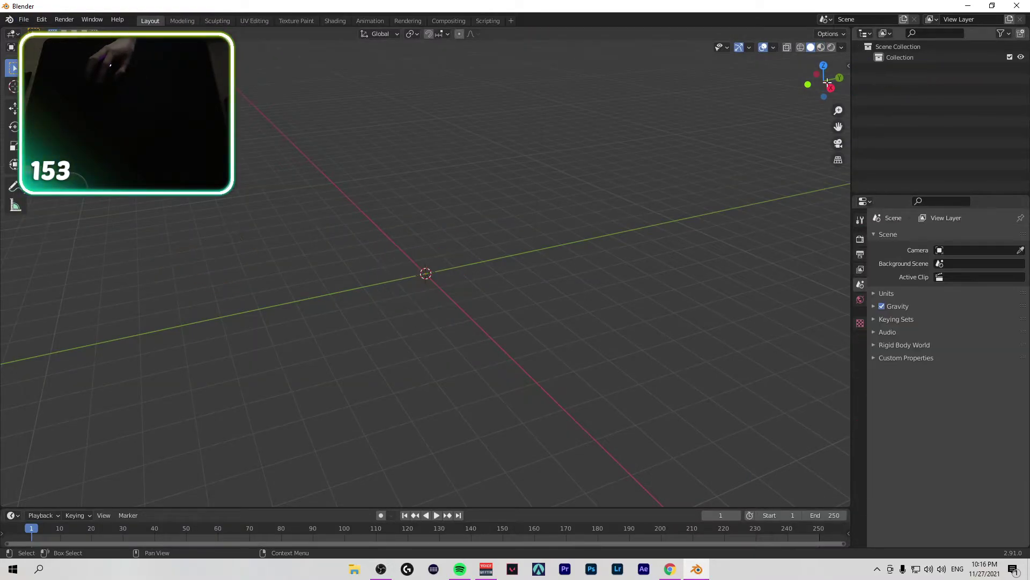
# Step: Import 27FINAL.obj from the Desktop into the empty scene as a Wavefront OBJ
pyautogui.click(24, 19)
pyautogui.moveTo(54, 161)
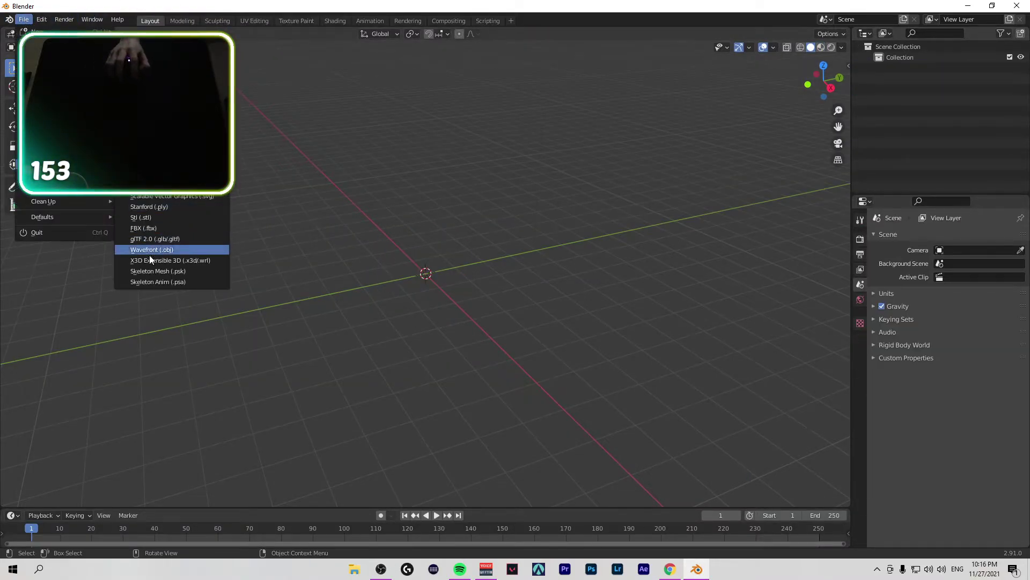
pyautogui.click(123, 247)
pyautogui.click(291, 231)
pyautogui.scroll(-3, 437, 389)
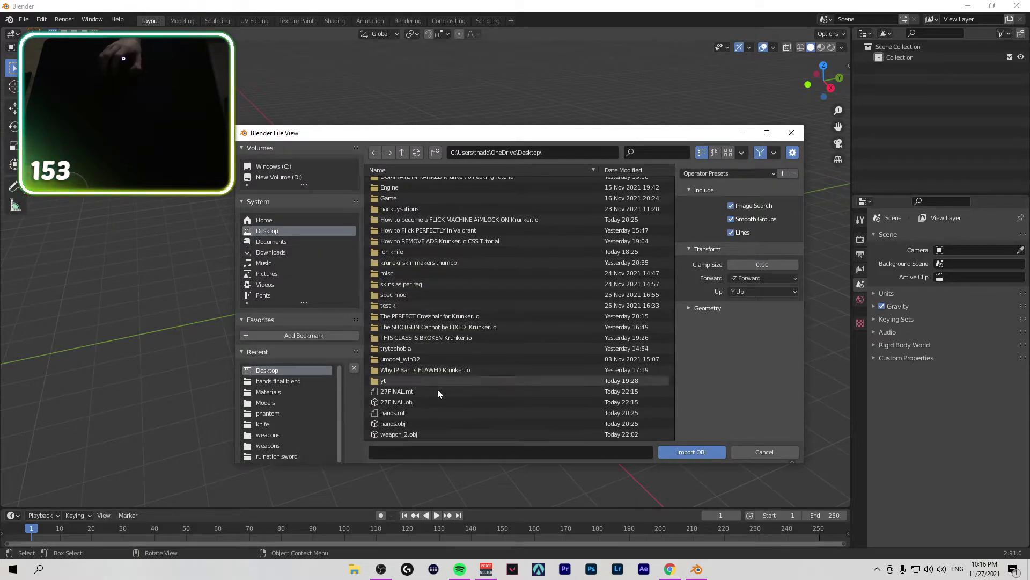
pyautogui.click(403, 401)
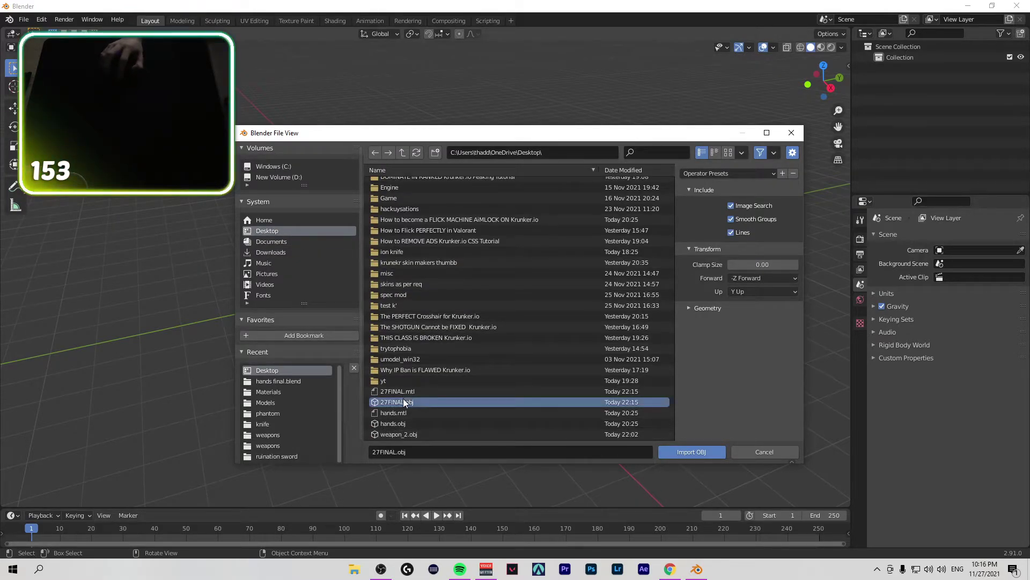
pyautogui.click(691, 452)
# Step: Select weapon_2 and both Cube arm objects and join them into a single object with weapon_2 as the active one
pyautogui.click(911, 90)
pyautogui.keyDown('shift'); pyautogui.click(918, 68); pyautogui.keyUp('shift')
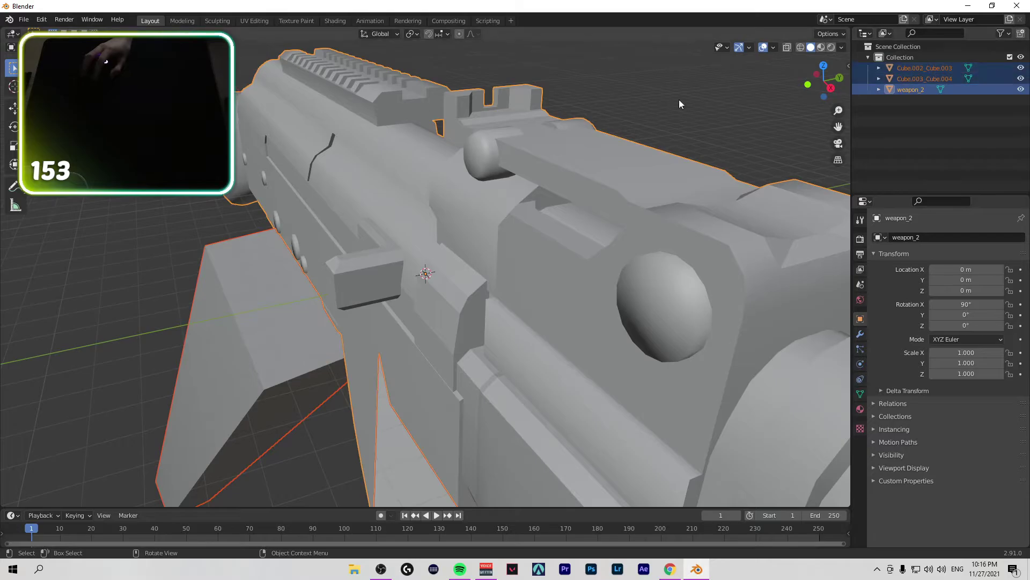
pyautogui.click(143, 33)
pyautogui.hotkey('ctrl', 'j')
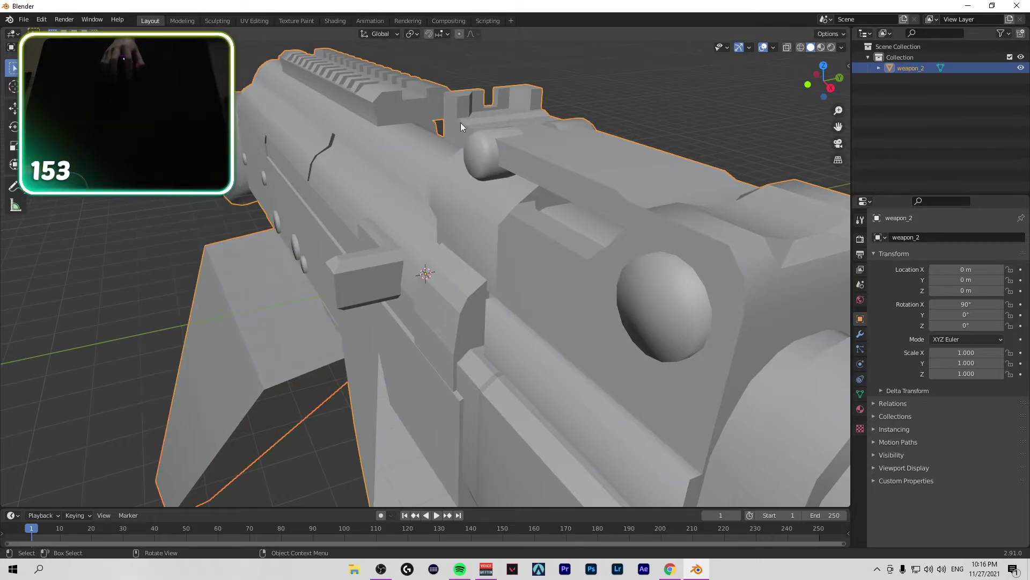
pyautogui.scroll(-4, 282, 144)
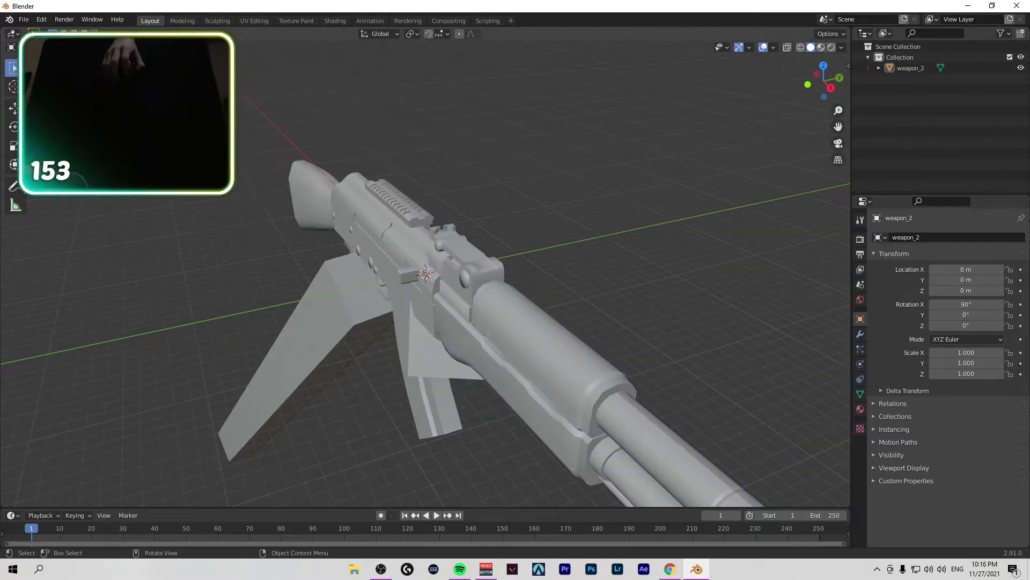
# Step: Open the UV Editing workspace for weapon_2 and set Material.001's Base Color to an Image Texture
pyautogui.click(244, 19)
pyautogui.scroll(-5, 277, 187)
pyautogui.scroll(7, 275, 189)
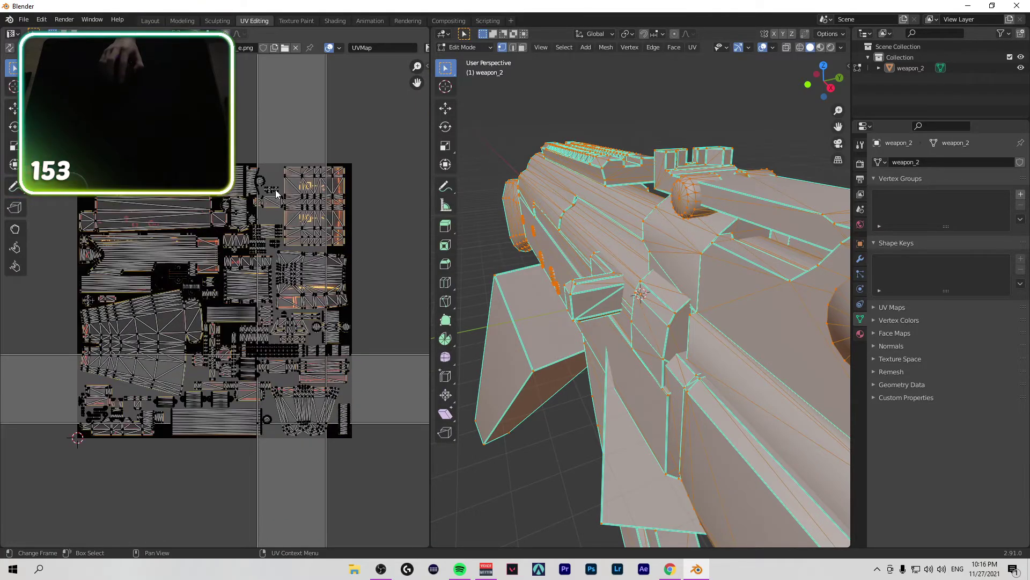
pyautogui.scroll(-4, 276, 192)
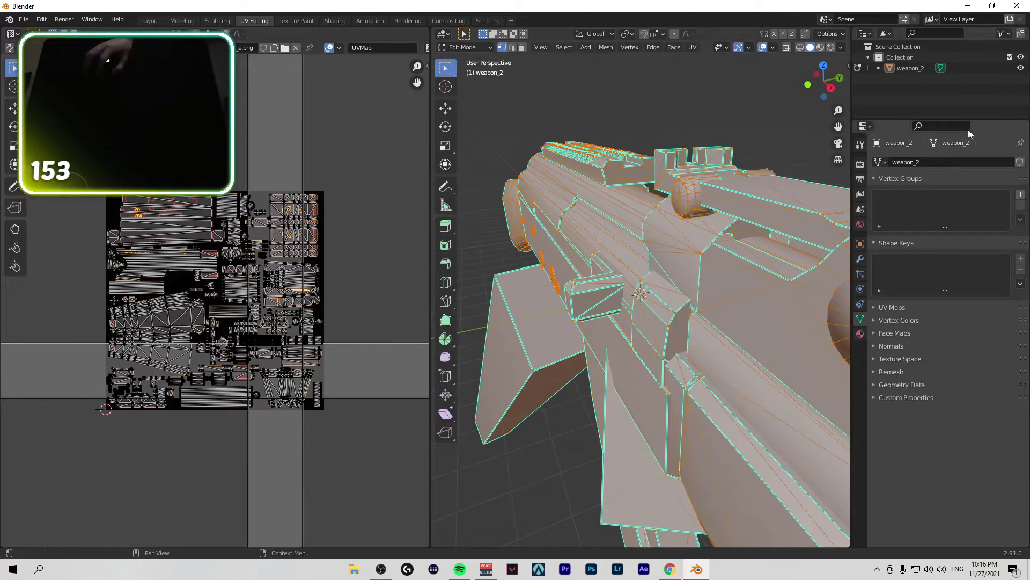
pyautogui.click(860, 334)
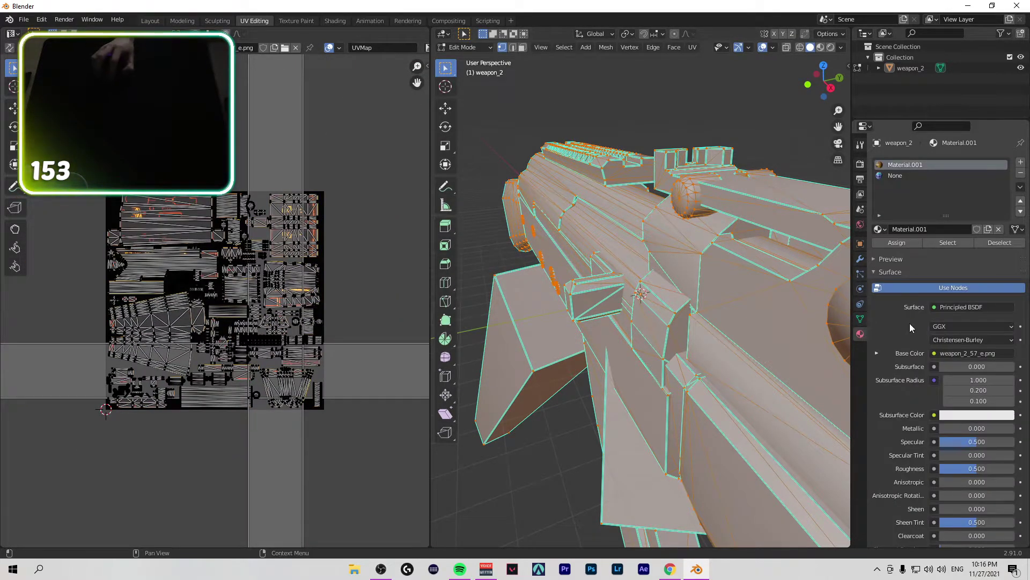
pyautogui.click(934, 354)
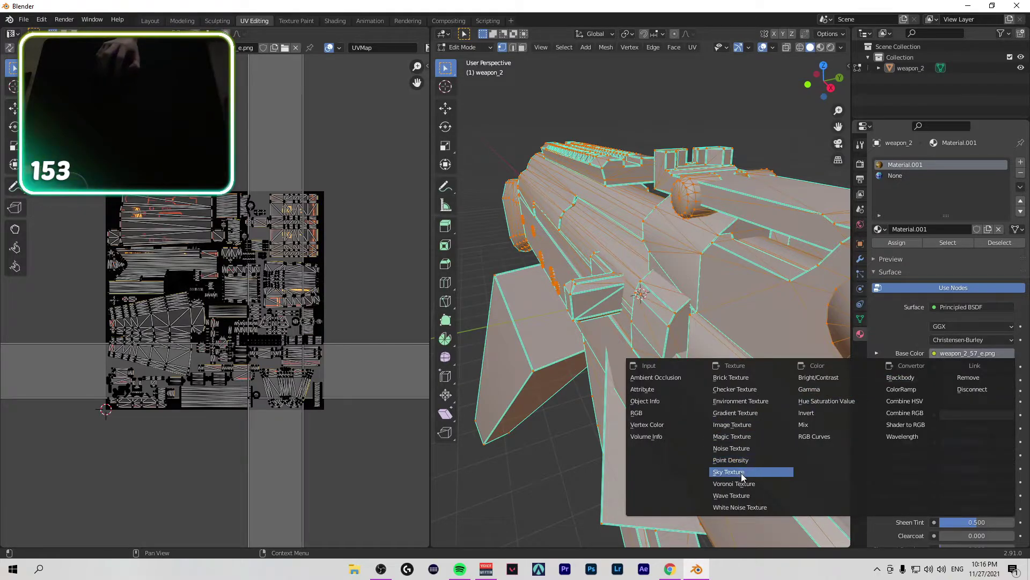
pyautogui.click(751, 423)
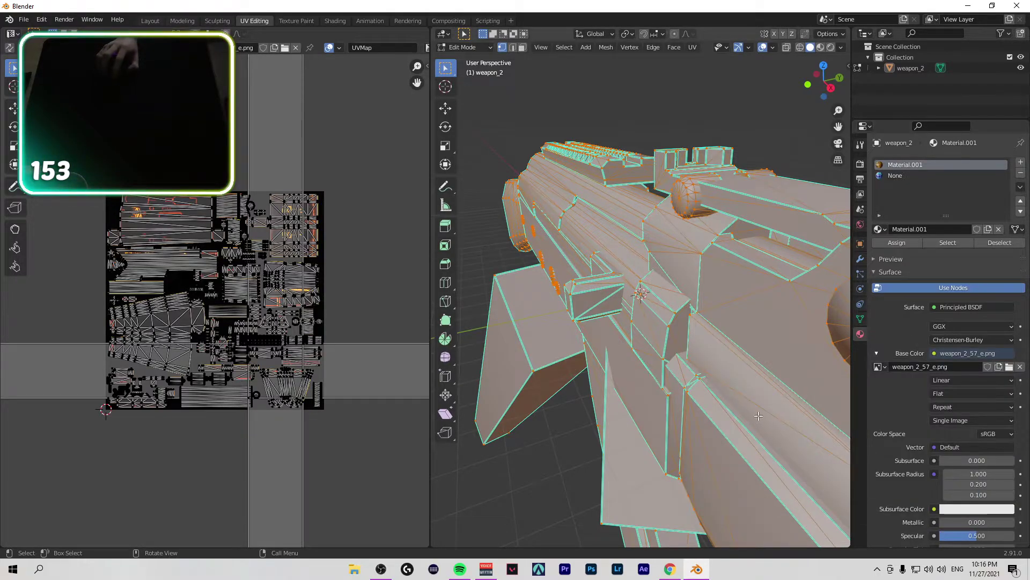
# Step: Load peet.png from the Desktop as the Base Color image of Material.001
pyautogui.click(1010, 367)
pyautogui.click(279, 228)
pyautogui.scroll(-5, 456, 402)
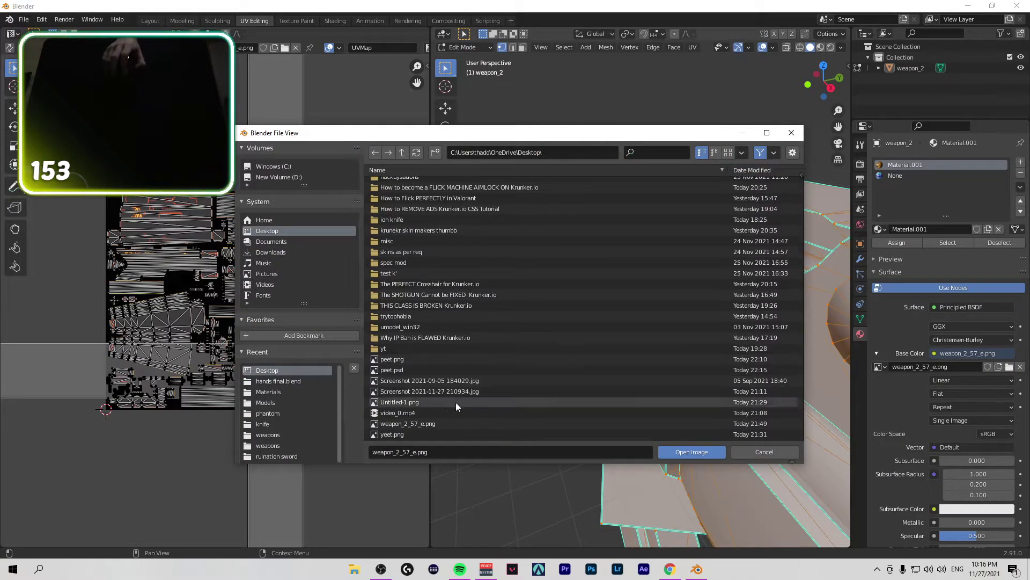
pyautogui.click(417, 359)
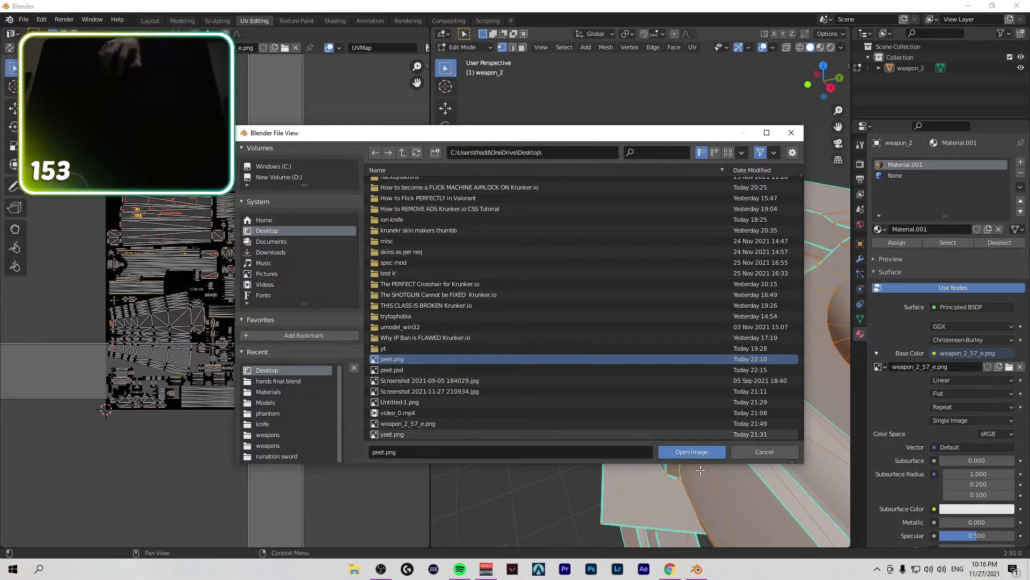
pyautogui.click(697, 452)
# Step: Deselect the whole mesh and show the weapon and arms in rendered shading from the side
pyautogui.scroll(-6, 695, 424)
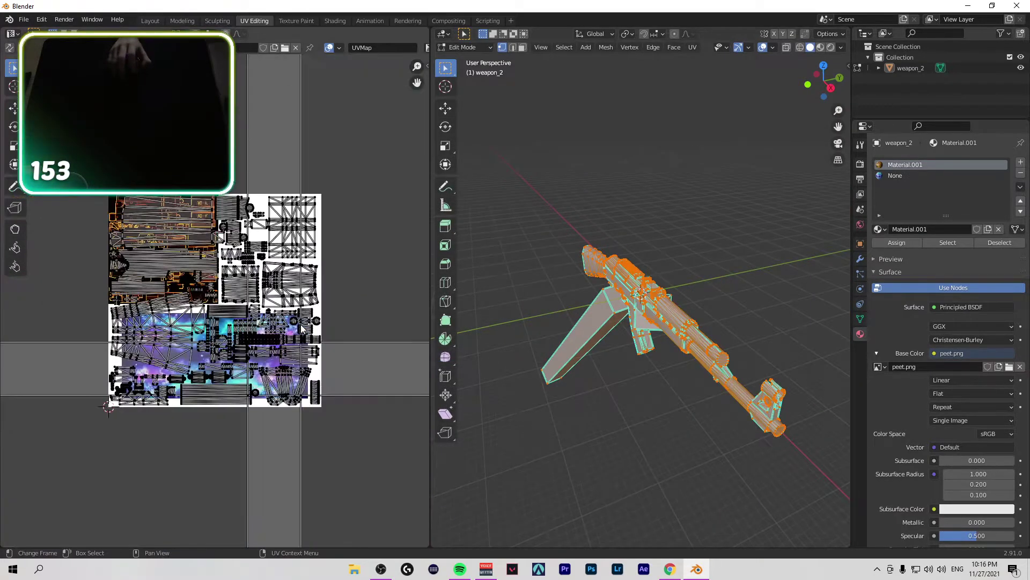
pyautogui.scroll(1, 303, 328)
pyautogui.click(740, 199)
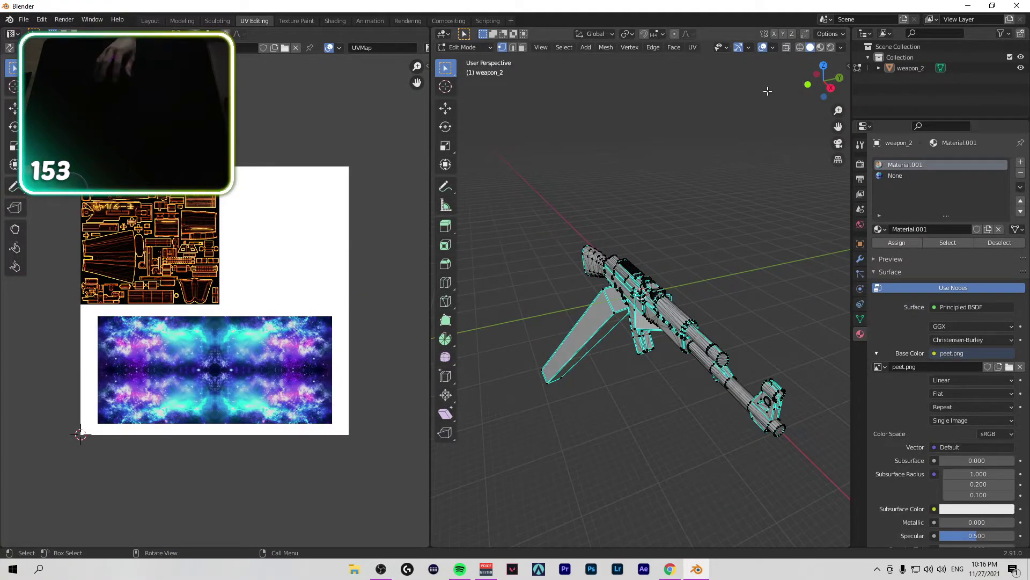
pyautogui.click(827, 47)
pyautogui.moveTo(826, 81); pyautogui.dragTo(846, 90)
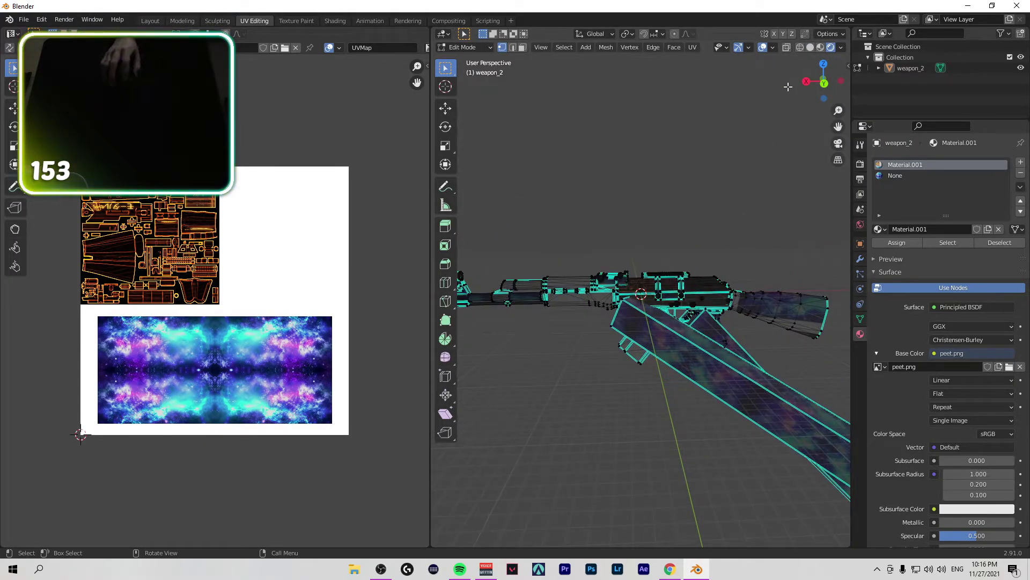
pyautogui.moveTo(817, 81); pyautogui.dragTo(829, 83)
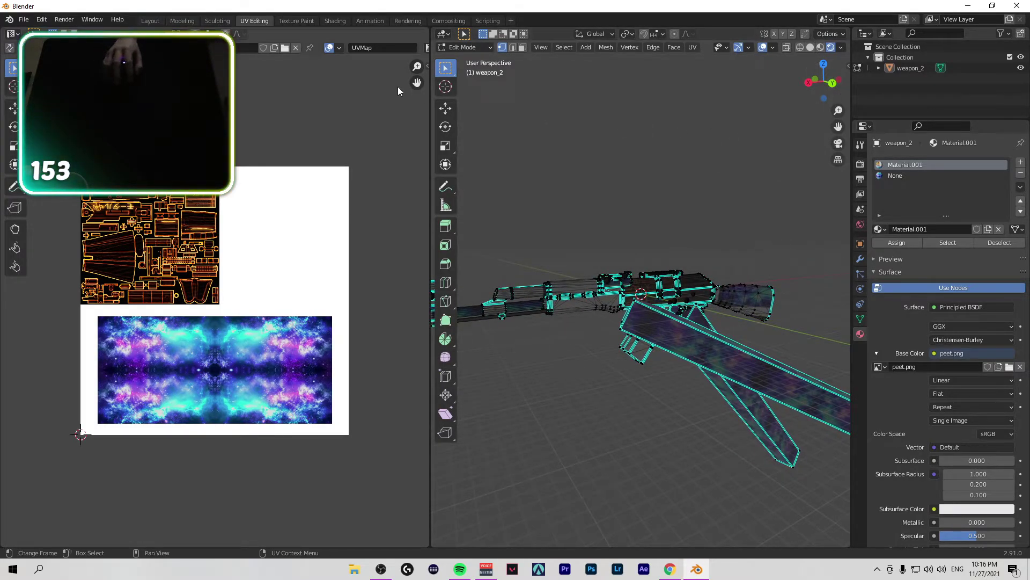
# Step: Examine how the peet.png texture falls on the weapon's receiver, stock and arms
pyautogui.scroll(5, 698, 247)
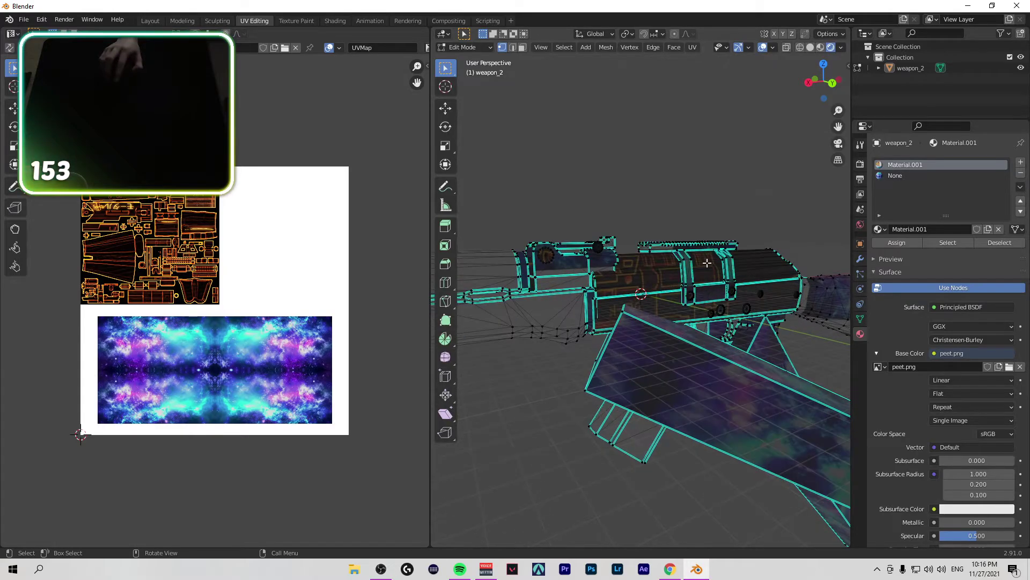
pyautogui.scroll(-3, 707, 263)
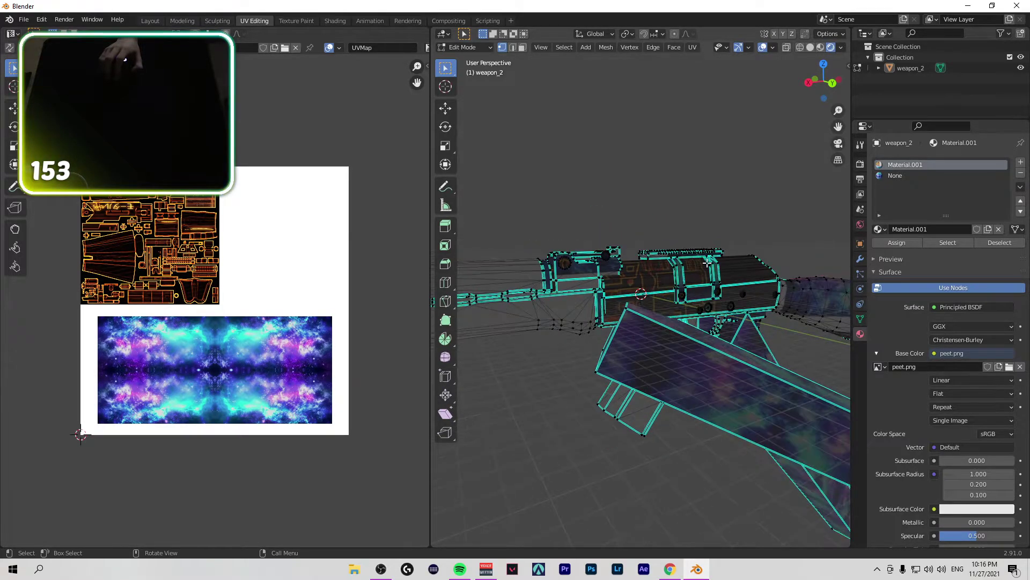
pyautogui.scroll(-3, 707, 262)
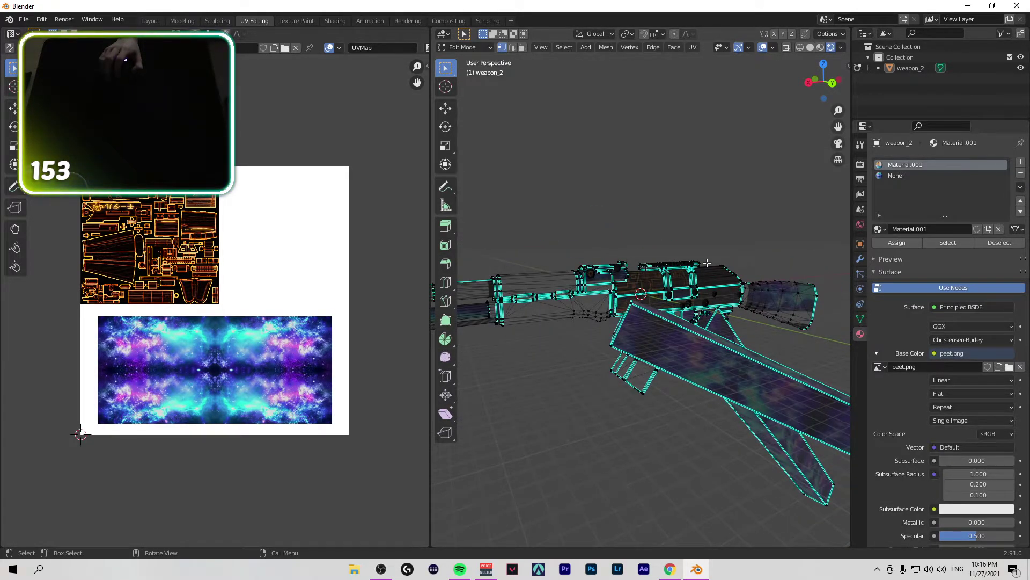
pyautogui.scroll(-2, 707, 263)
pyautogui.scroll(5, 707, 262)
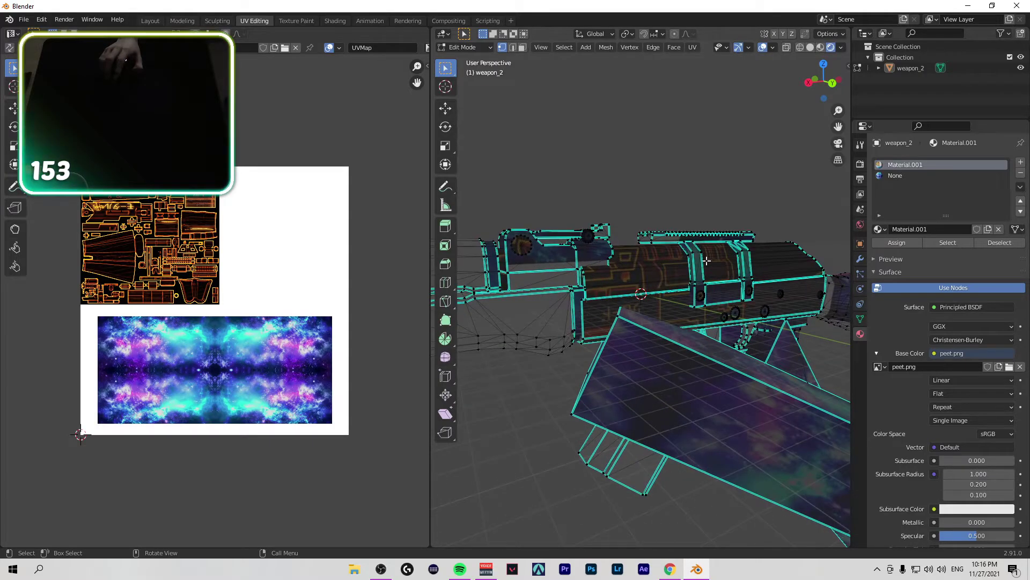
pyautogui.scroll(-6, 704, 265)
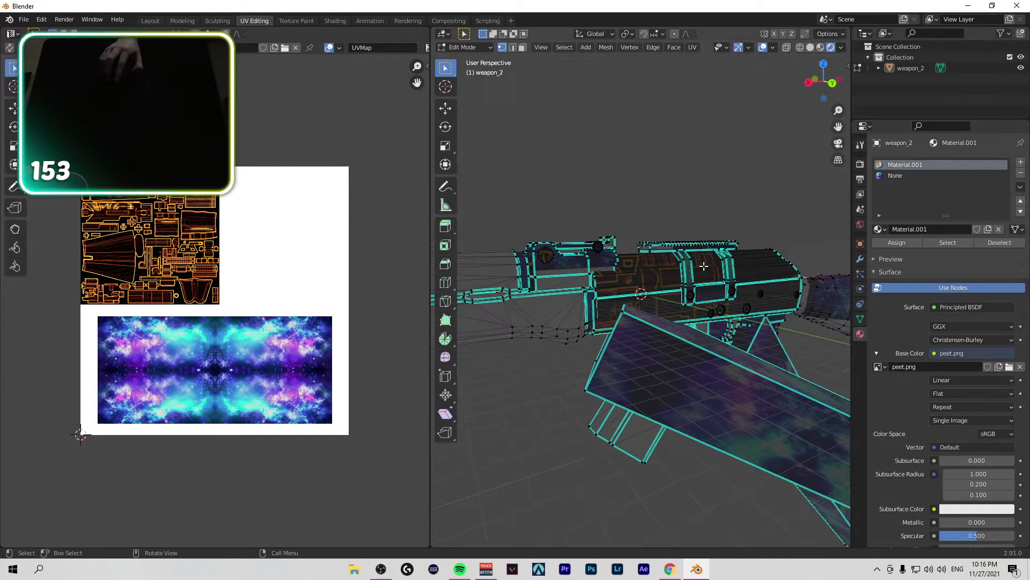
pyautogui.scroll(-2, 582, 235)
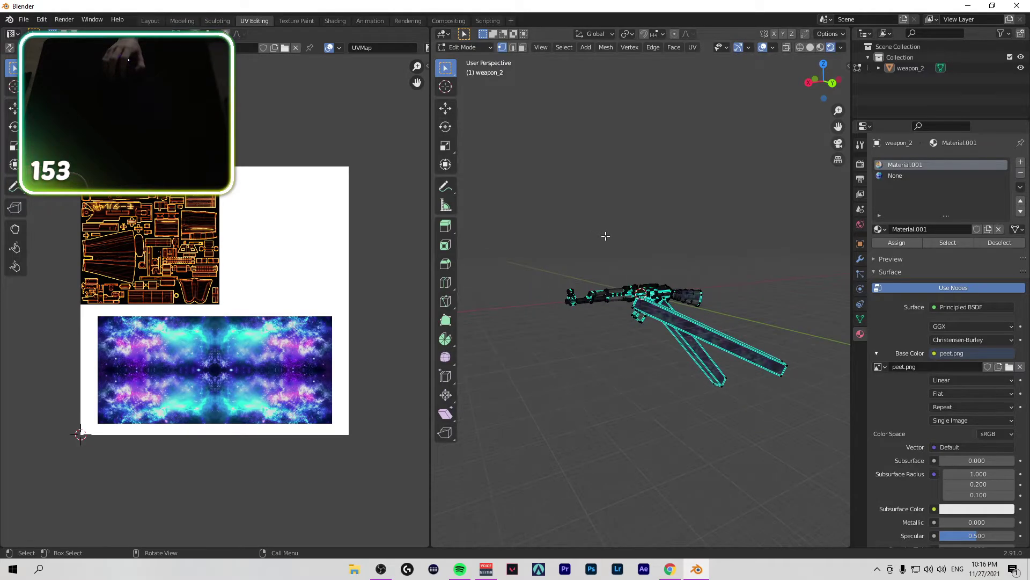
# Step: Select the entire mesh, compare its UV layout with the texture on both sides of the weapon, and check the available UV maps
pyautogui.press('a')
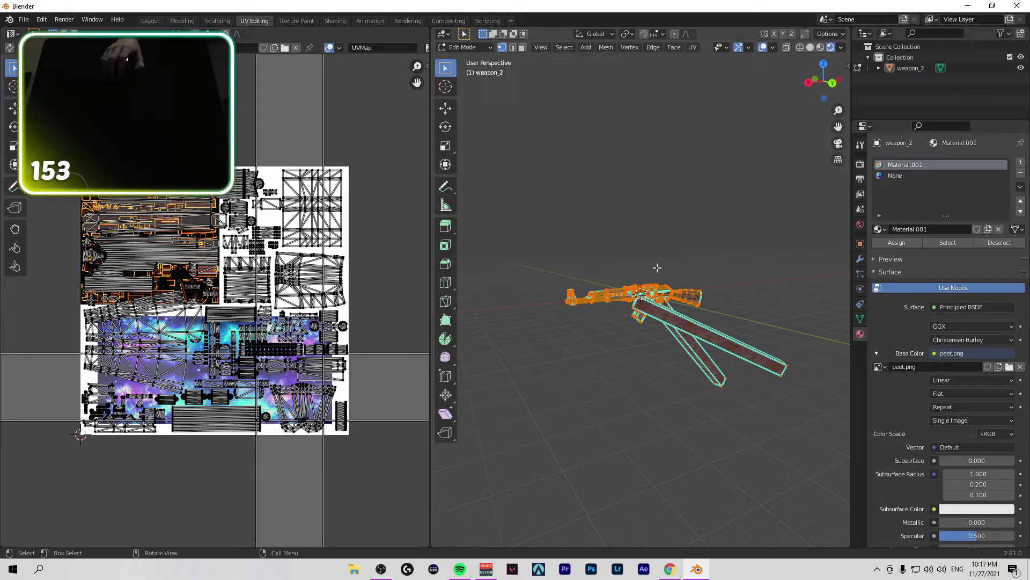
pyautogui.scroll(8, 658, 268)
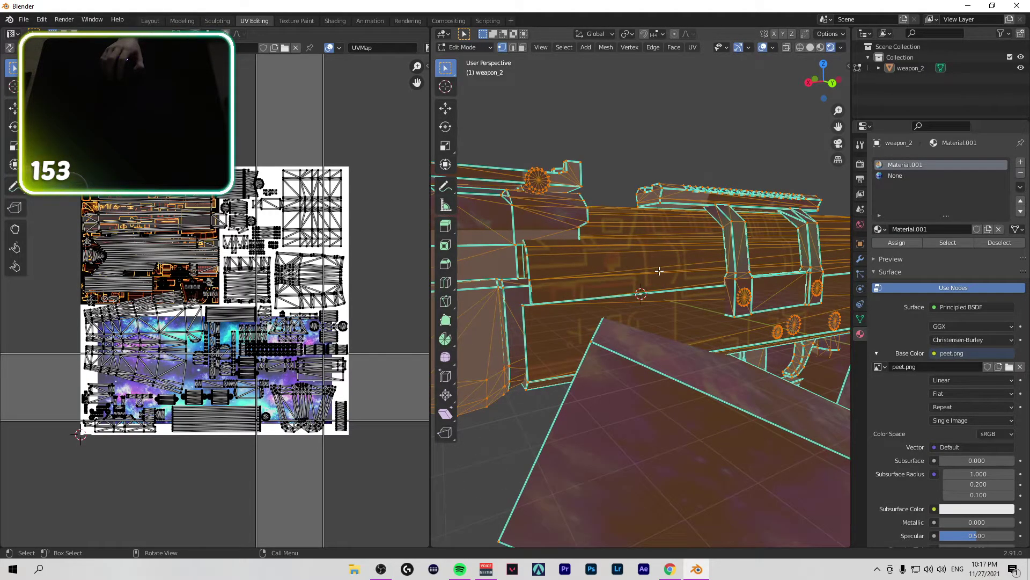
pyautogui.moveTo(818, 83); pyautogui.dragTo(845, 86)
pyautogui.scroll(-5, 800, 228)
pyautogui.scroll(2, 513, 181)
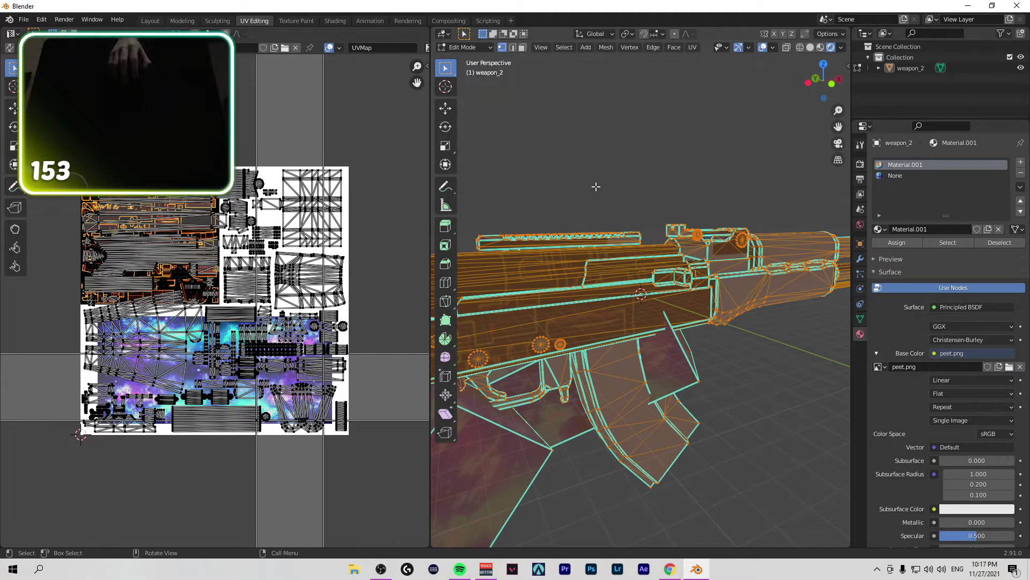
pyautogui.scroll(-4, 697, 200)
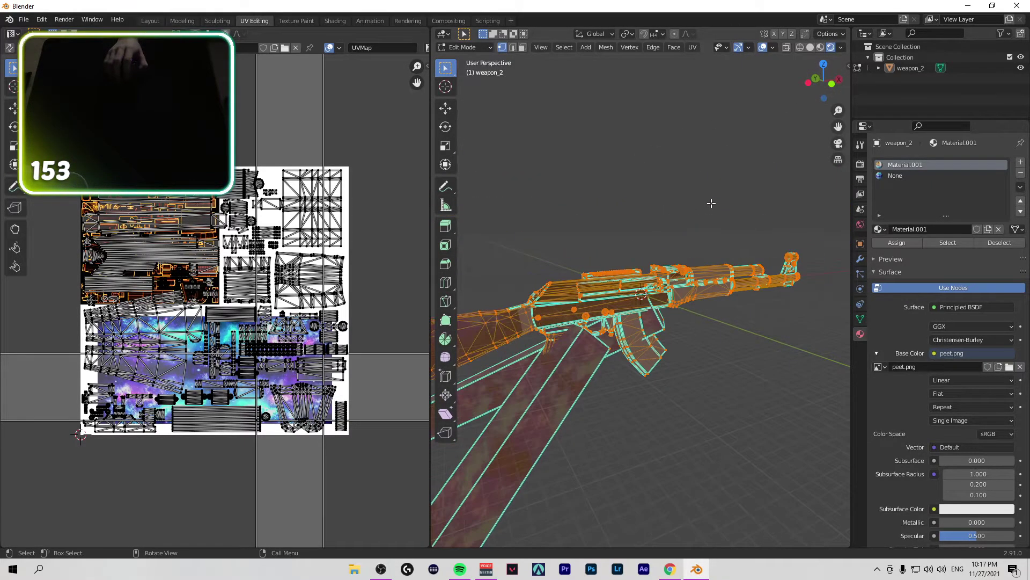
pyautogui.scroll(-1, 338, 189)
pyautogui.scroll(-4, 339, 189)
pyautogui.scroll(5, 338, 191)
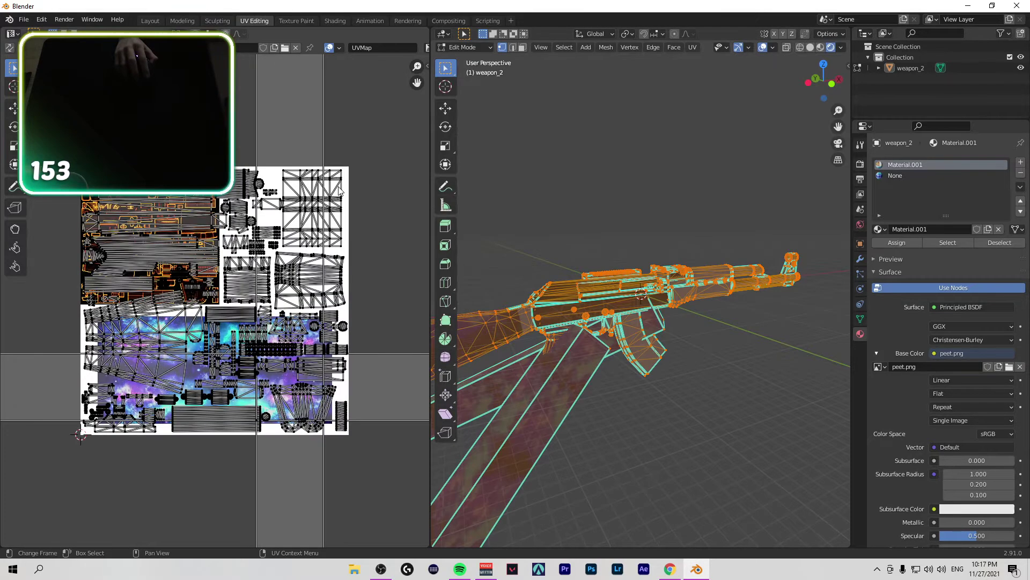
pyautogui.click(361, 48)
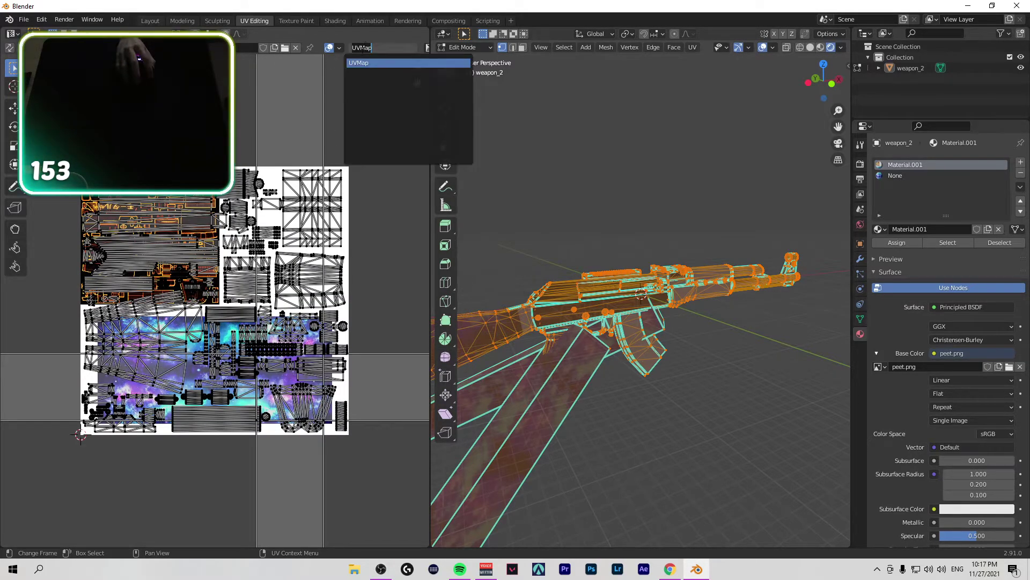
# Step: Close the current Blender session and open hands final.blend from the spec mod folder on the desktop
pyautogui.click(1017, 5)
pyautogui.click(536, 305)
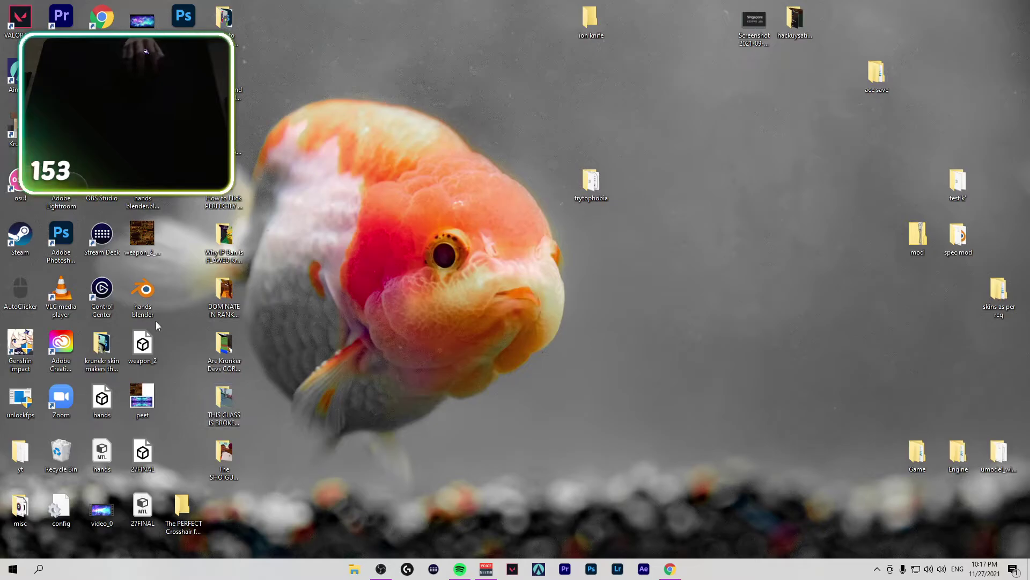
pyautogui.doubleClick(958, 239)
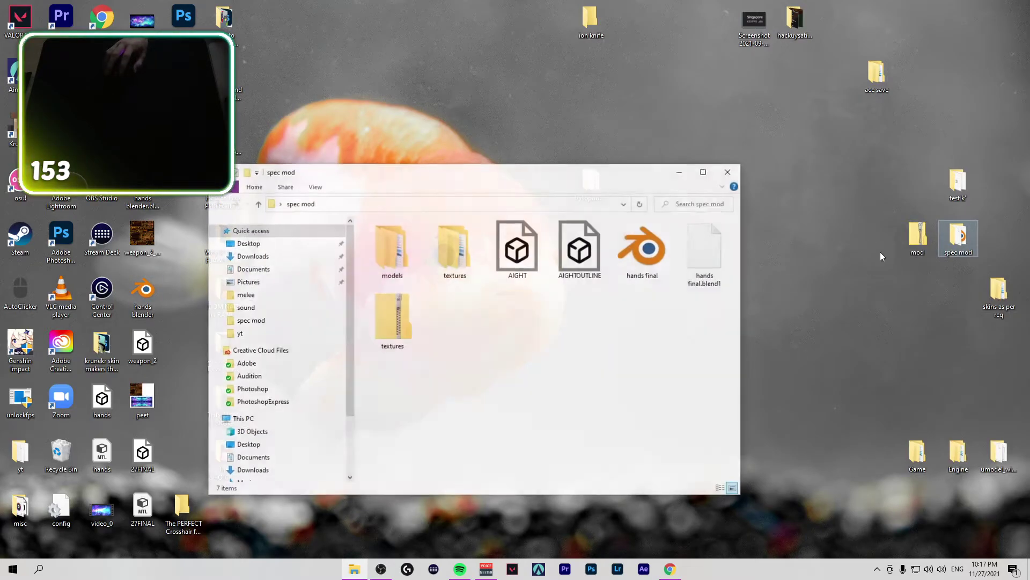
pyautogui.doubleClick(642, 247)
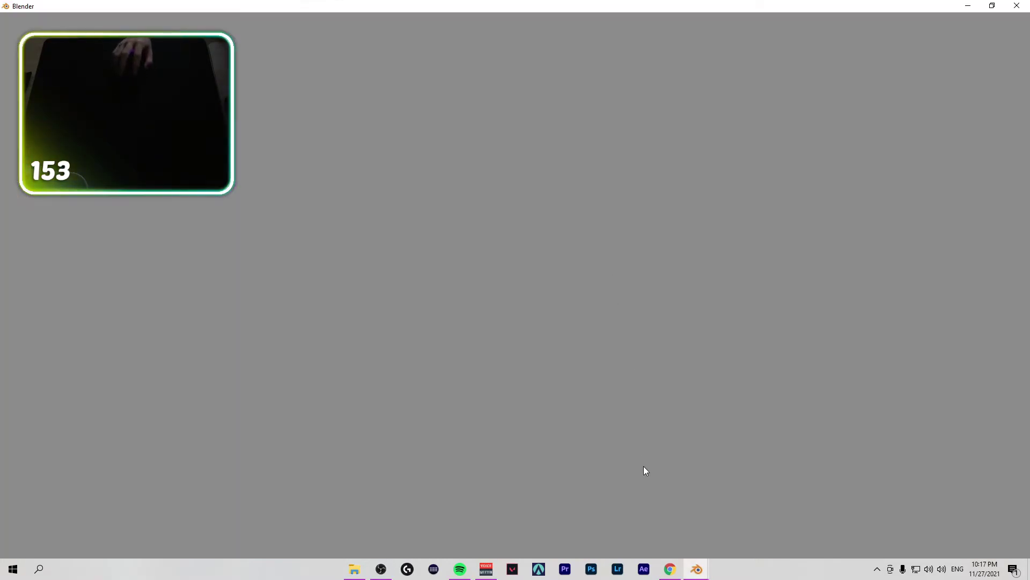
# Step: Switch to the Twitch stream in Chrome, open a chatter's channel in a new tab, and return to the stream chat
pyautogui.click(676, 569)
pyautogui.click(410, 40)
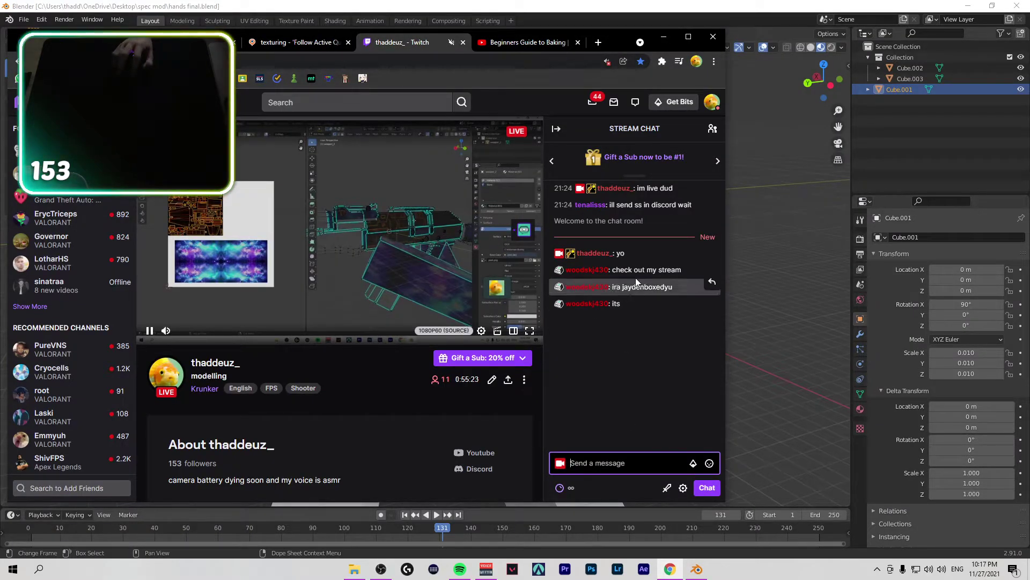
pyautogui.click(587, 286)
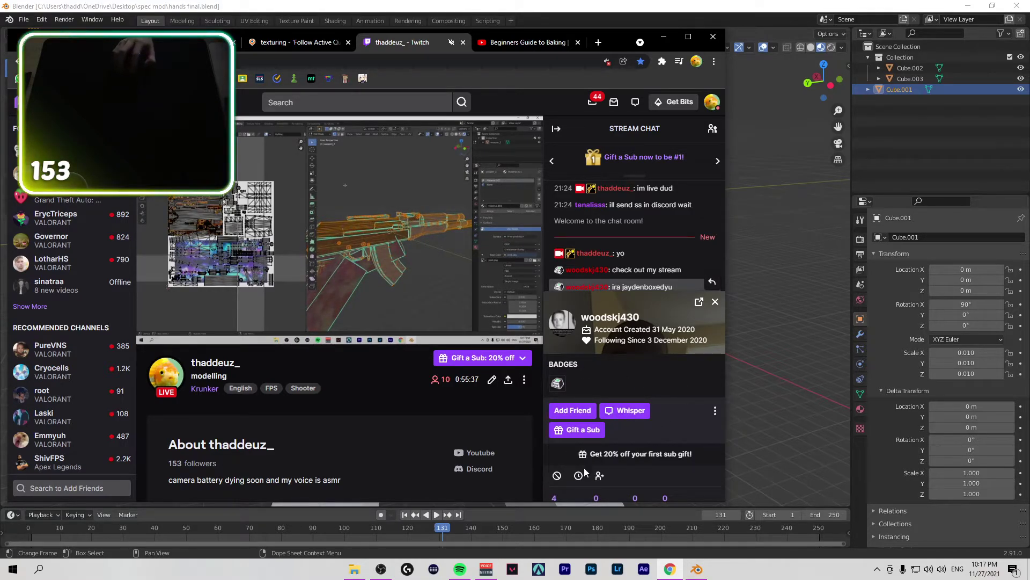
pyautogui.click(610, 316)
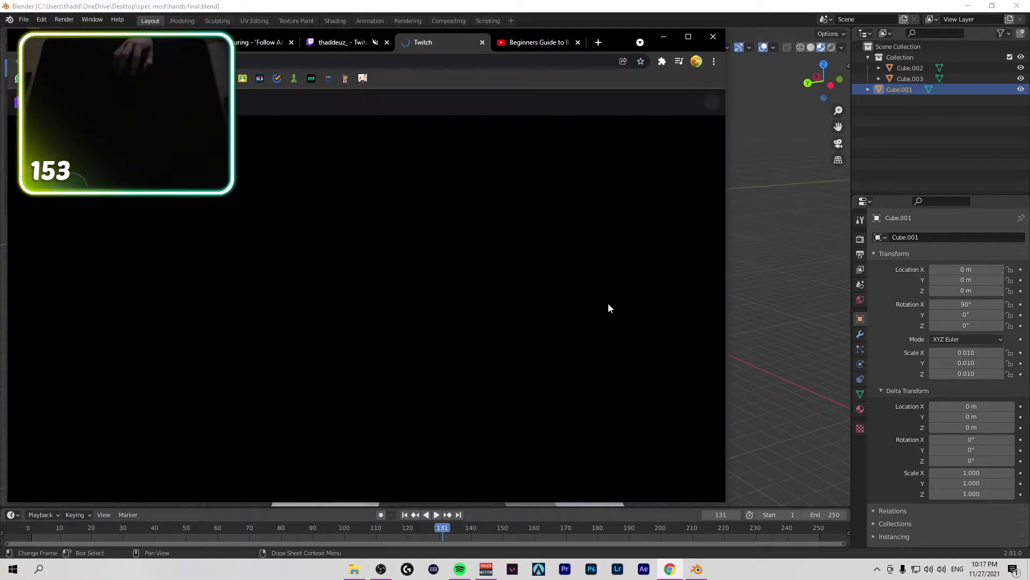
pyautogui.click(376, 44)
pyautogui.click(715, 301)
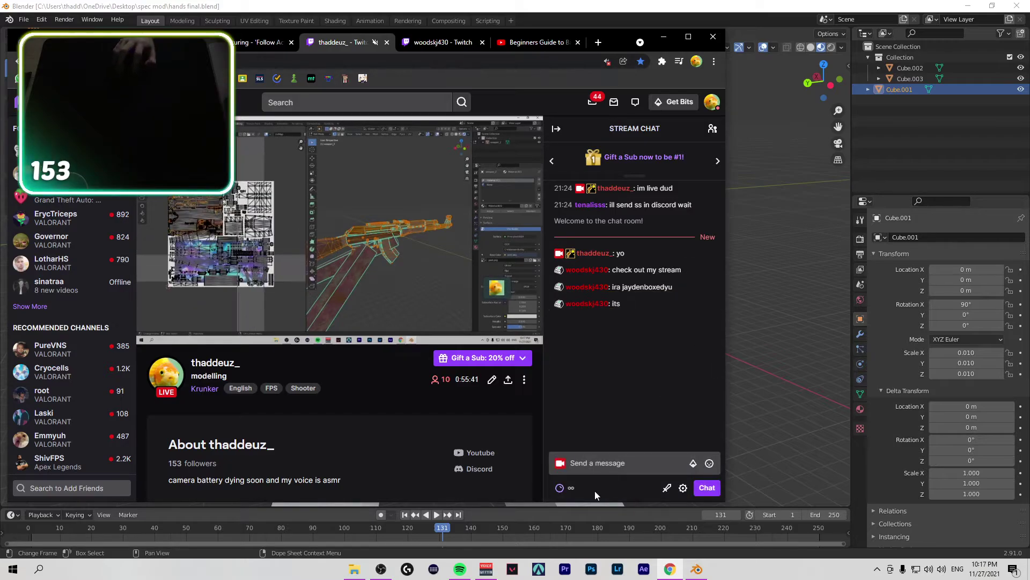
# Step: Send the message "woah followed since lasat year" in the stream chat
pyautogui.click(616, 463)
pyautogui.write('woa')
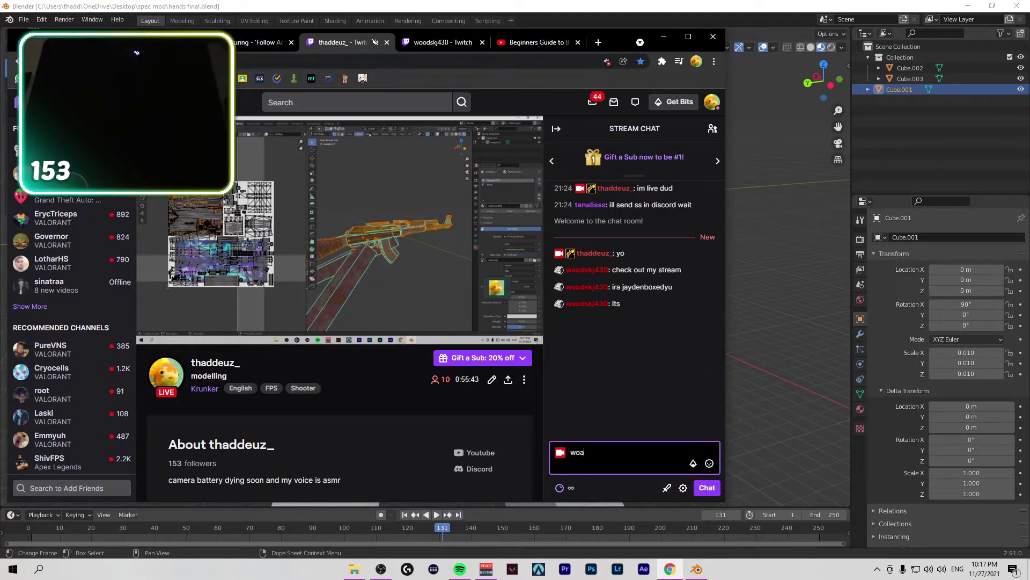
pyautogui.press('BackSpace')
pyautogui.press('BackSpace')
pyautogui.press('BackSpace')
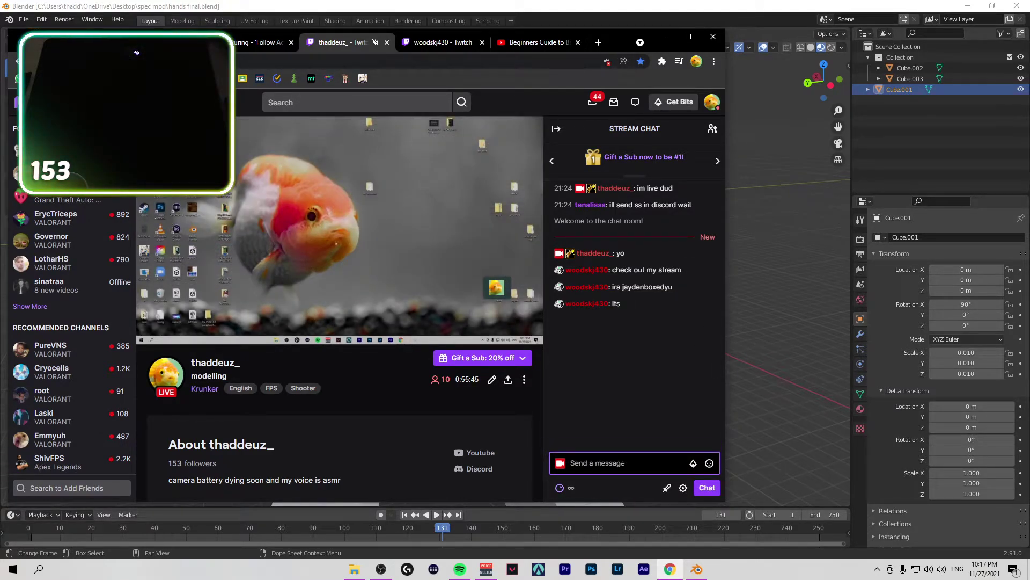
pyautogui.write('woaa')
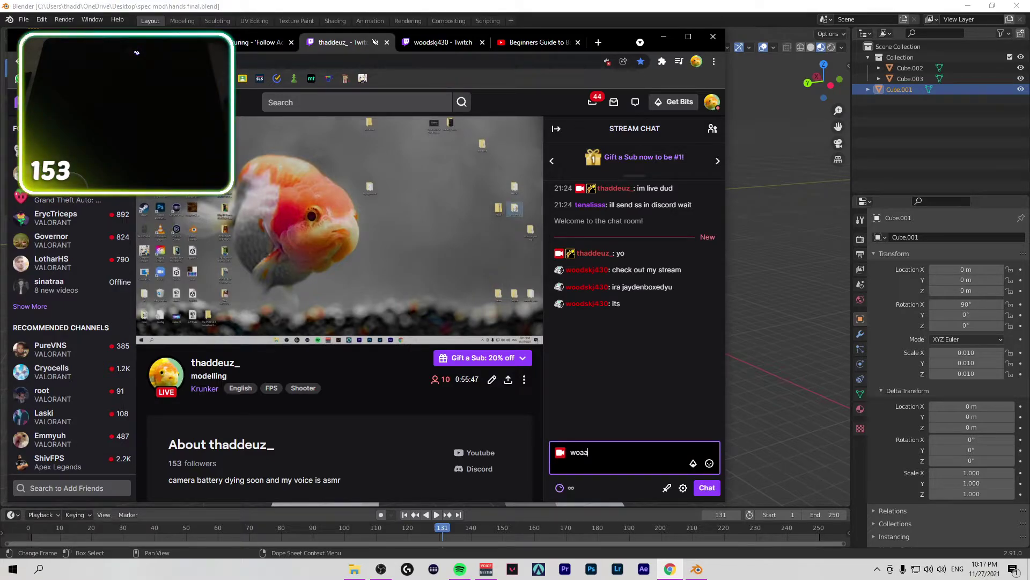
pyautogui.press('BackSpace')
pyautogui.press('BackSpace')
pyautogui.write('ah')
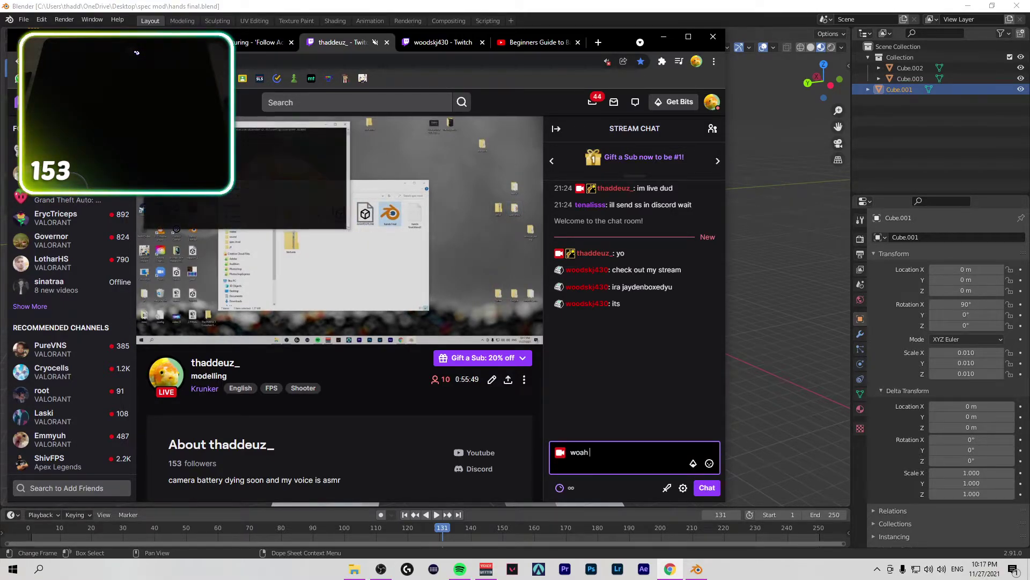
pyautogui.write(' foll')
pyautogui.write('pw')
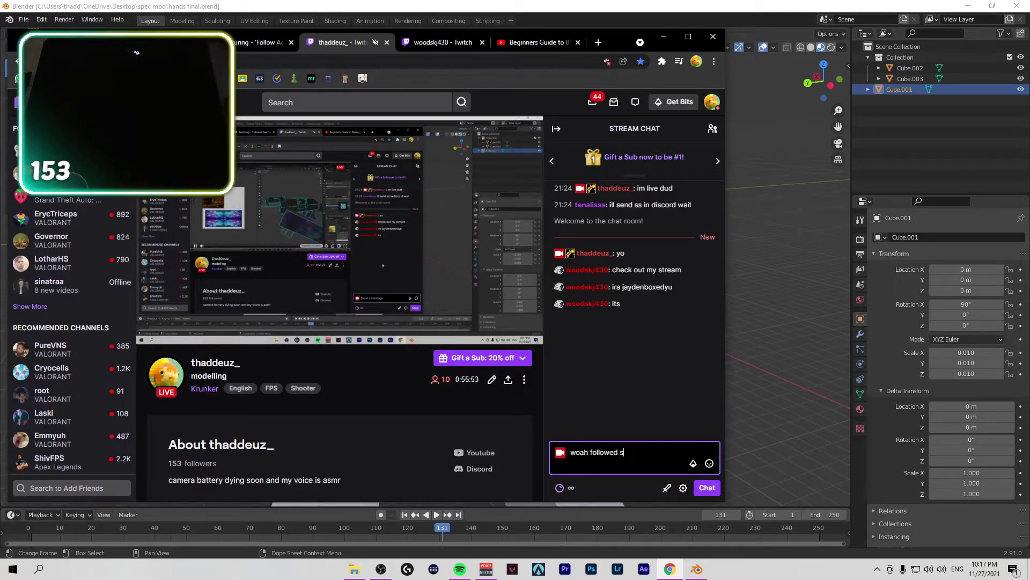
pyautogui.write('owed since lasat year')
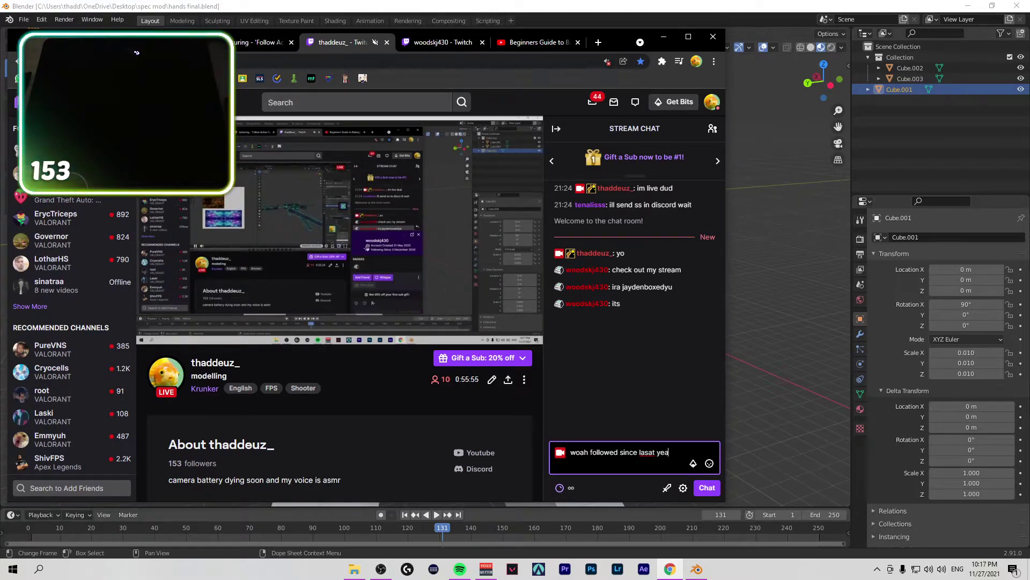
pyautogui.press('Return')
# Step: Look through the chatter's channel pages for About, Schedule and Videos, close that channel, and return to the stream
pyautogui.click(553, 43)
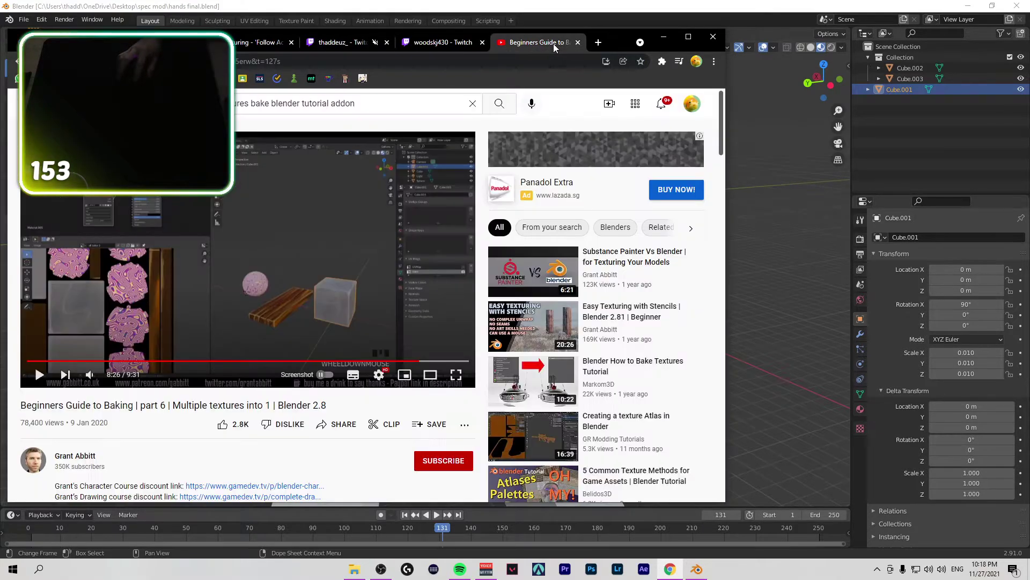
pyautogui.click(416, 41)
pyautogui.scroll(-2, 379, 375)
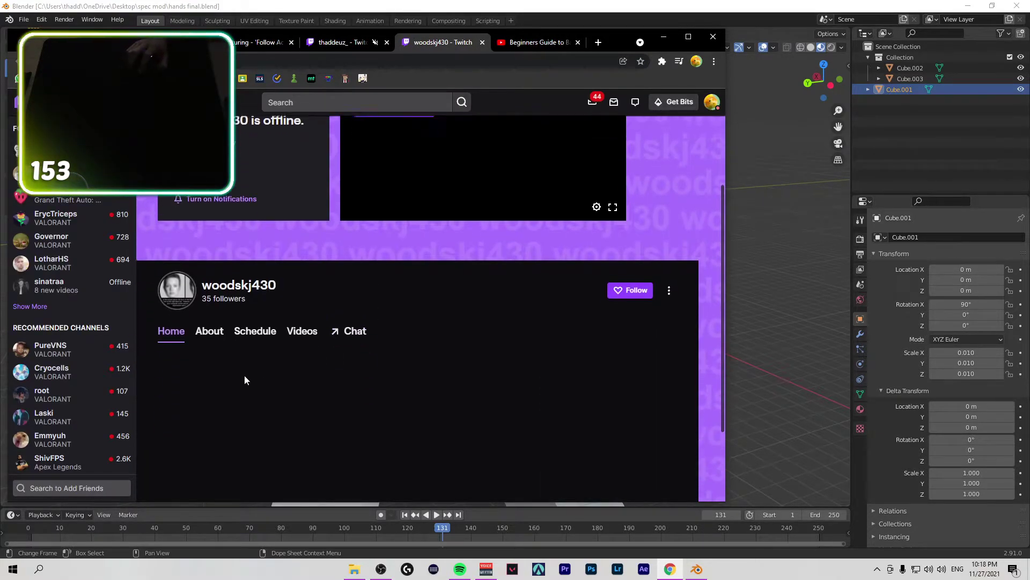
pyautogui.click(215, 332)
pyautogui.click(256, 331)
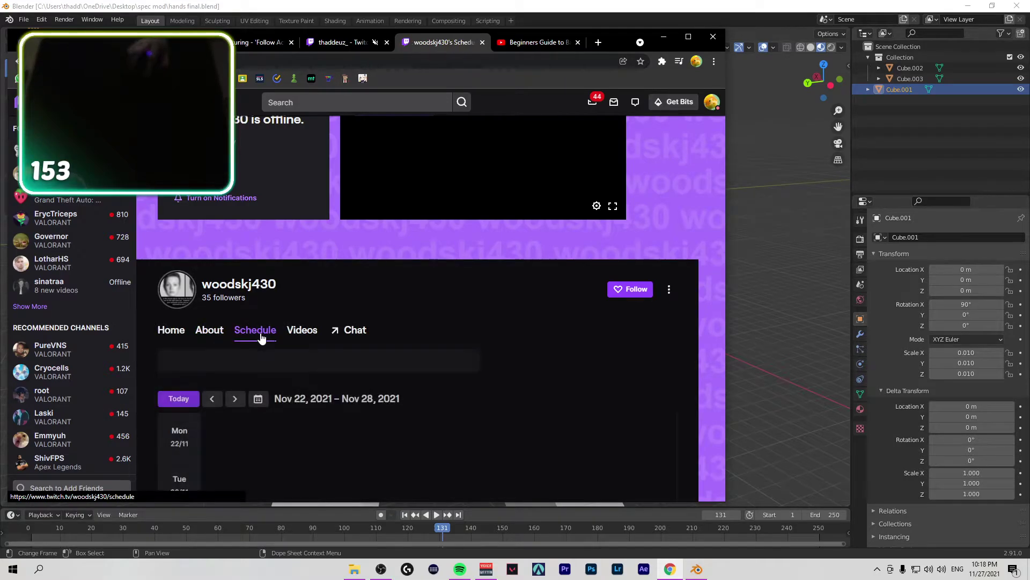
pyautogui.click(208, 332)
pyautogui.click(302, 330)
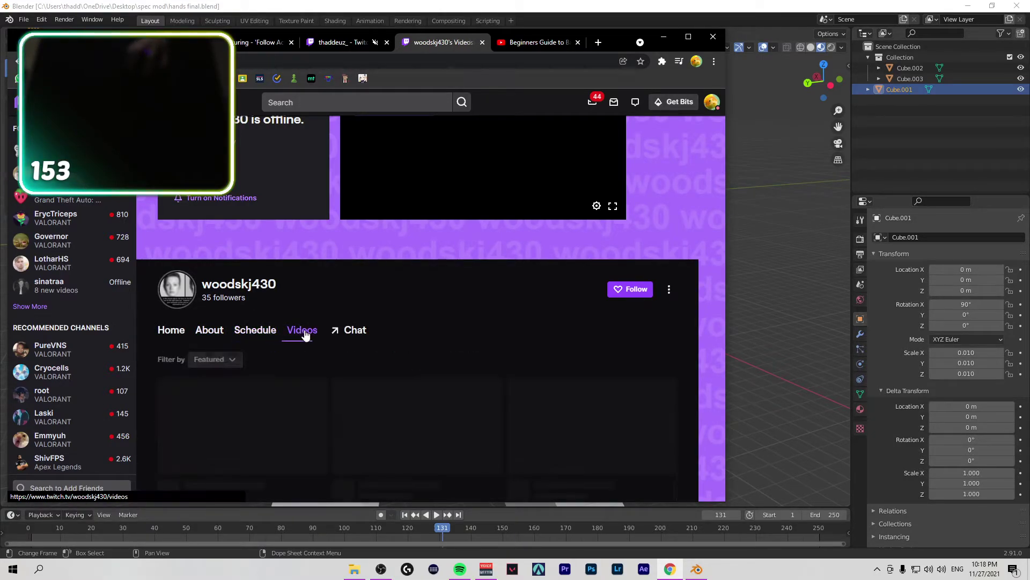
pyautogui.scroll(-2, 169, 252)
pyautogui.click(171, 236)
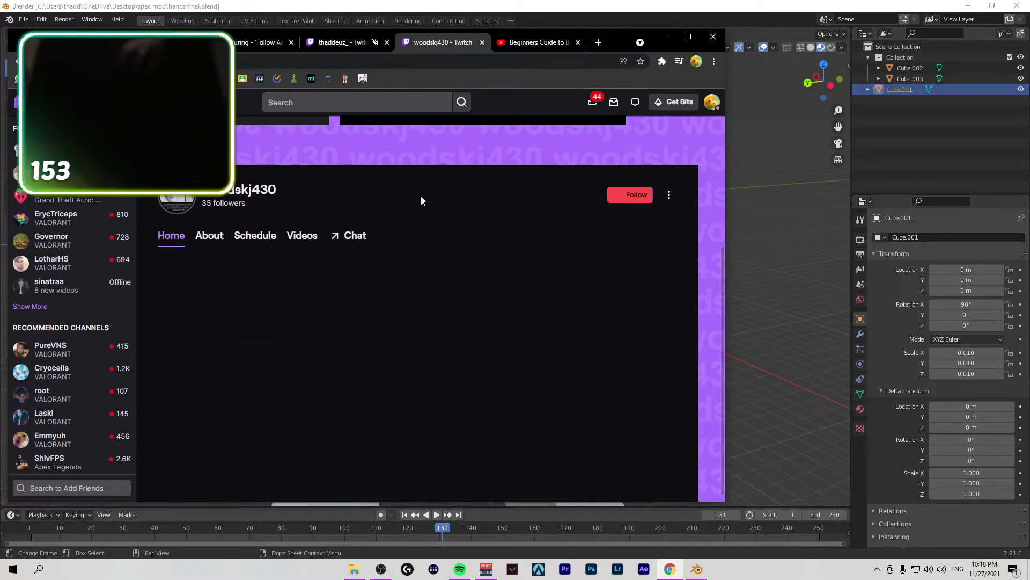
pyautogui.click(482, 42)
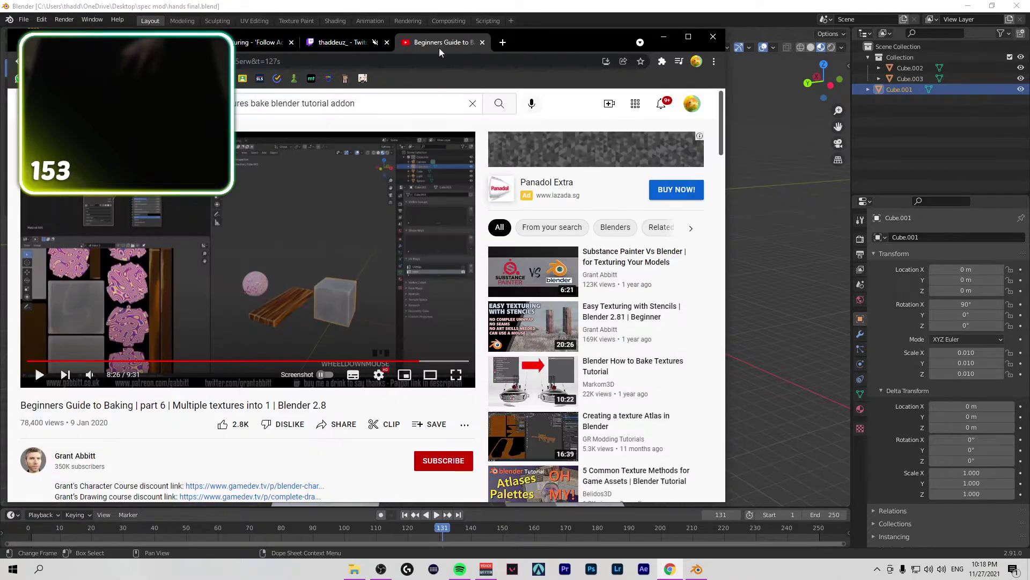
pyautogui.click(413, 48)
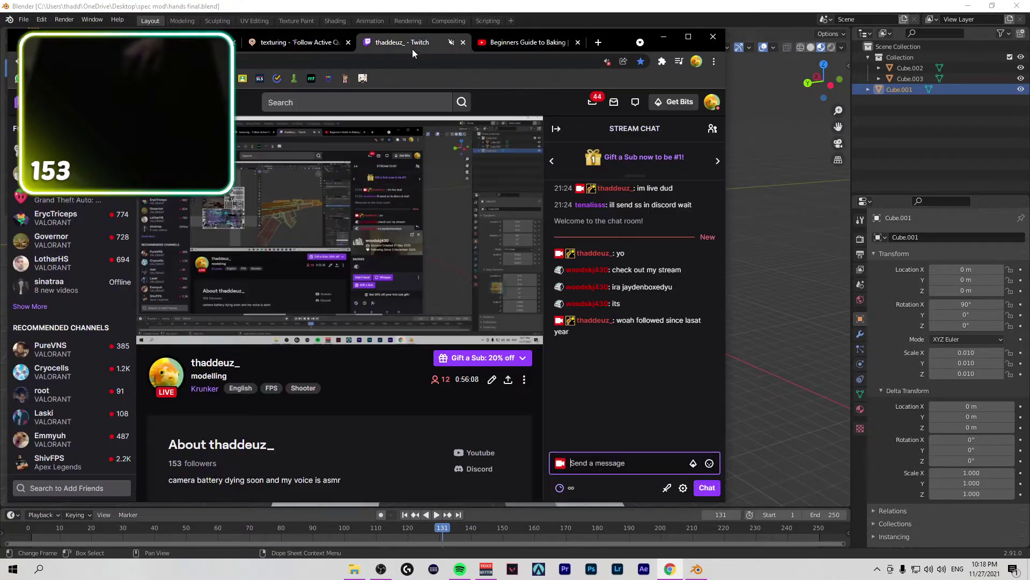
# Step: Switch back to Blender and inspect the weapon's UV layout in the UV Editing workspace
pyautogui.click(663, 37)
pyautogui.scroll(-2, 640, 246)
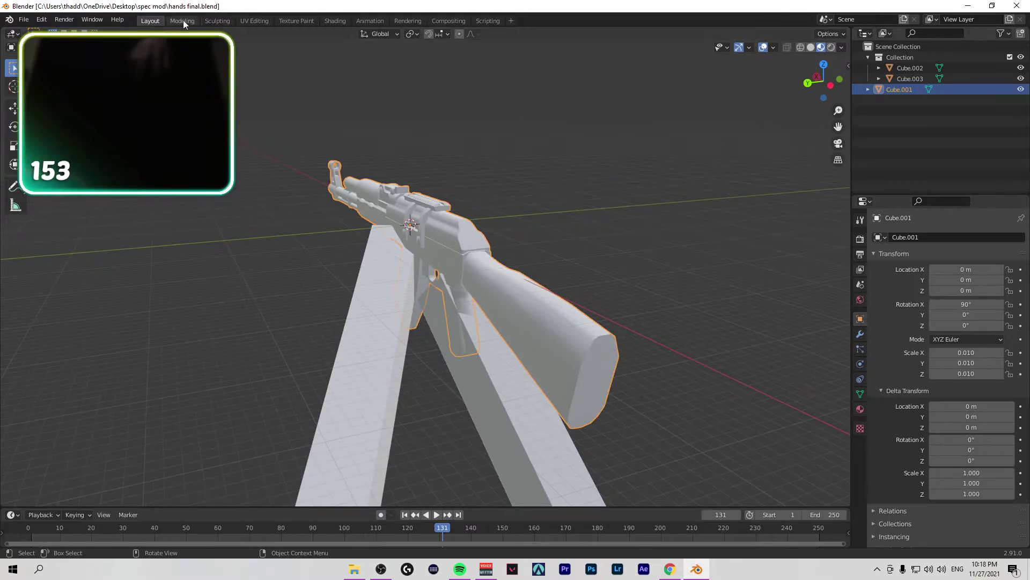
pyautogui.click(254, 20)
pyautogui.scroll(3, 390, 242)
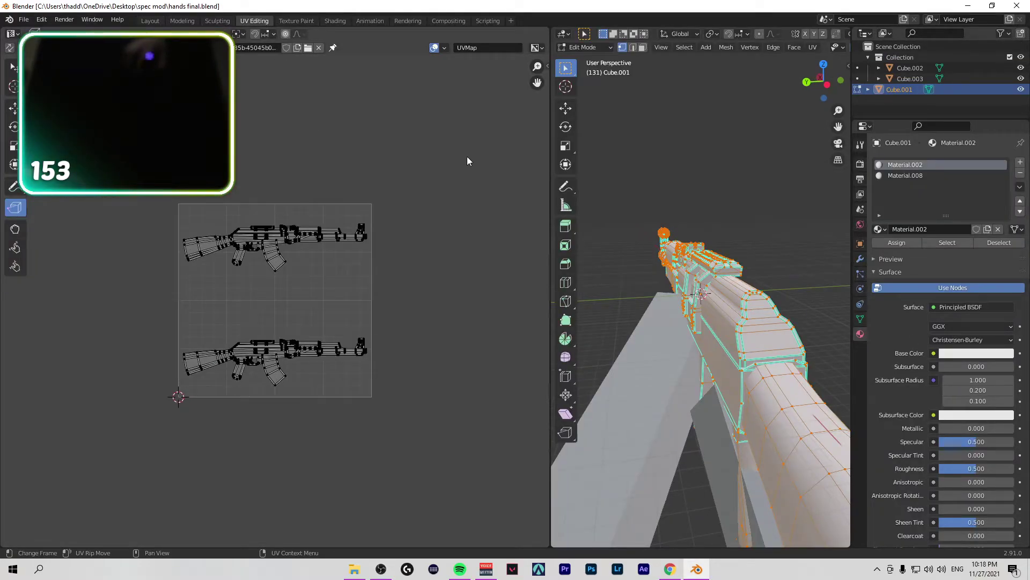
pyautogui.click(491, 47)
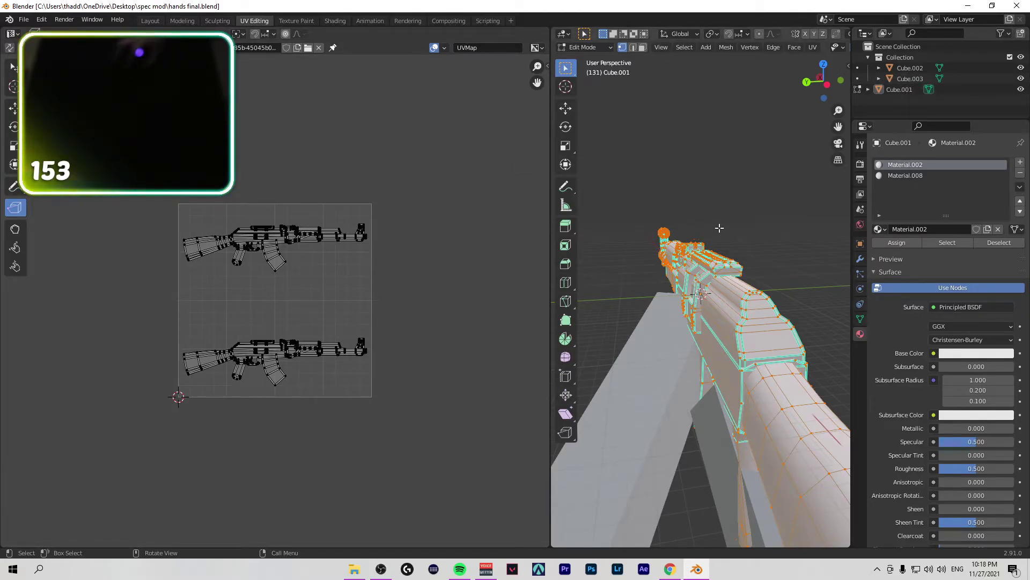
pyautogui.scroll(-5, 739, 221)
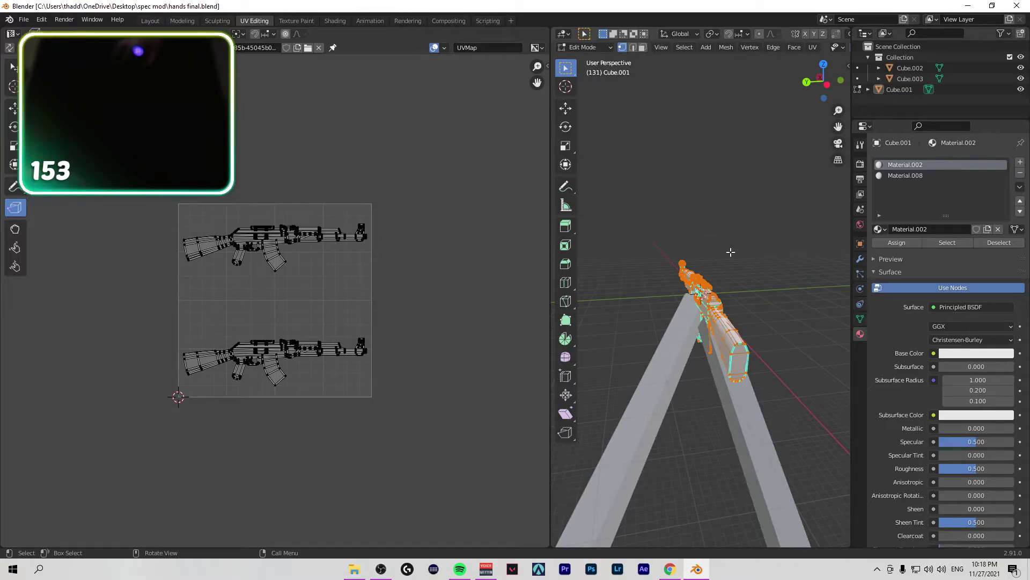
pyautogui.scroll(-3, 731, 251)
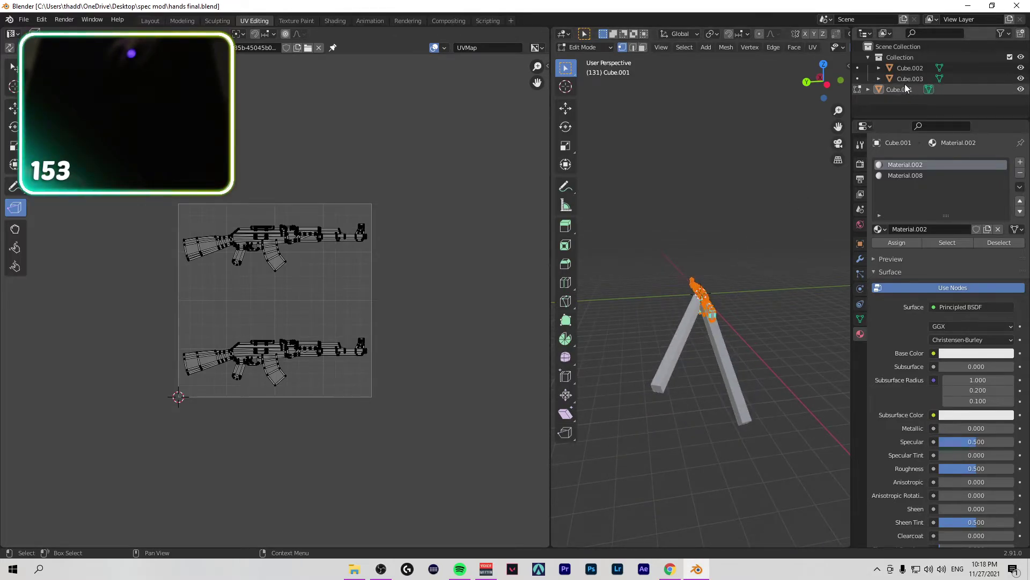
# Step: Deselect the weapon mesh and check which UV maps the weapon object has
pyautogui.click(911, 67)
pyautogui.click(906, 104)
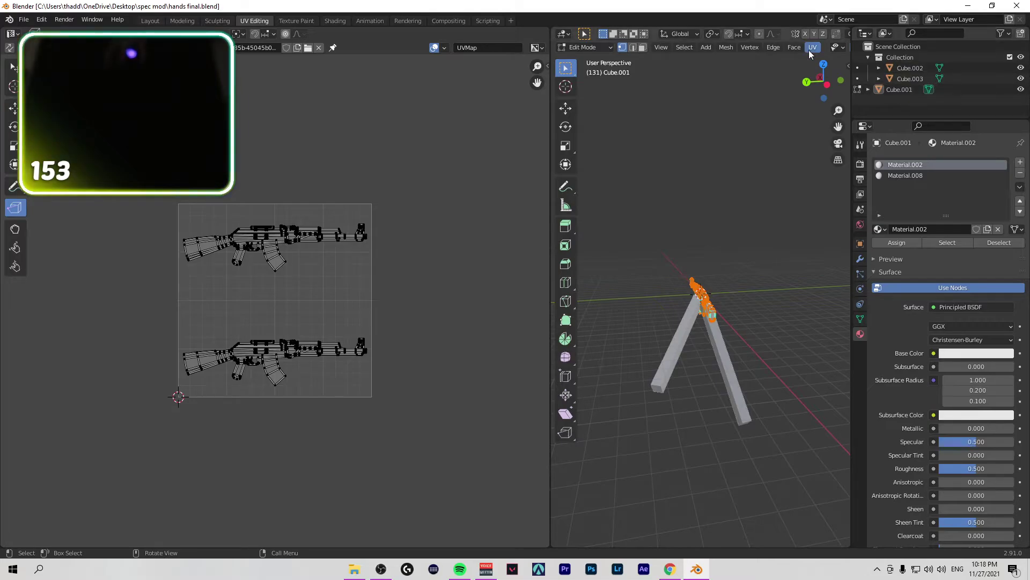
pyautogui.hotkey('alt', 'a')
pyautogui.press('a')
pyautogui.click(911, 107)
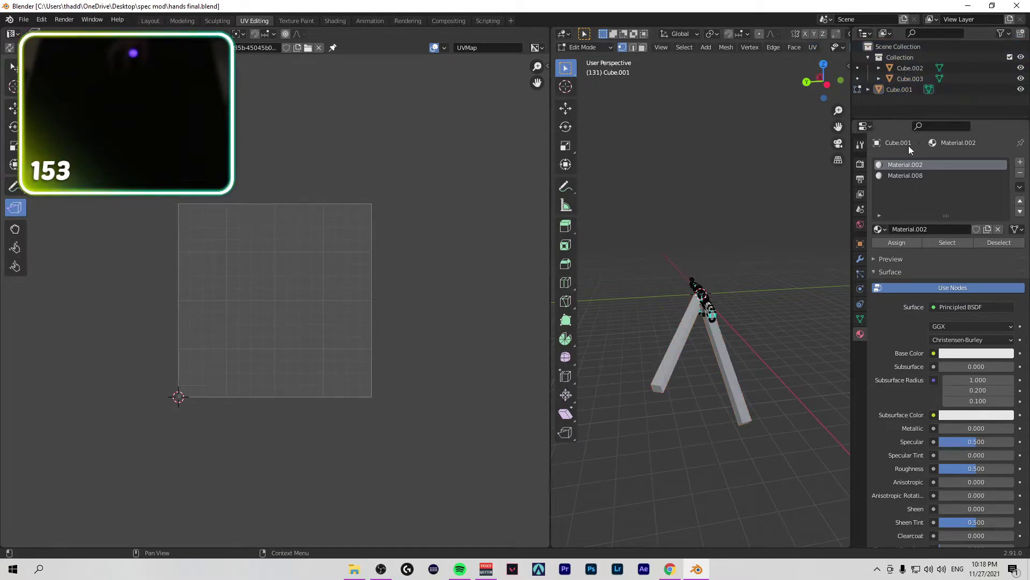
pyautogui.click(861, 319)
pyautogui.click(879, 307)
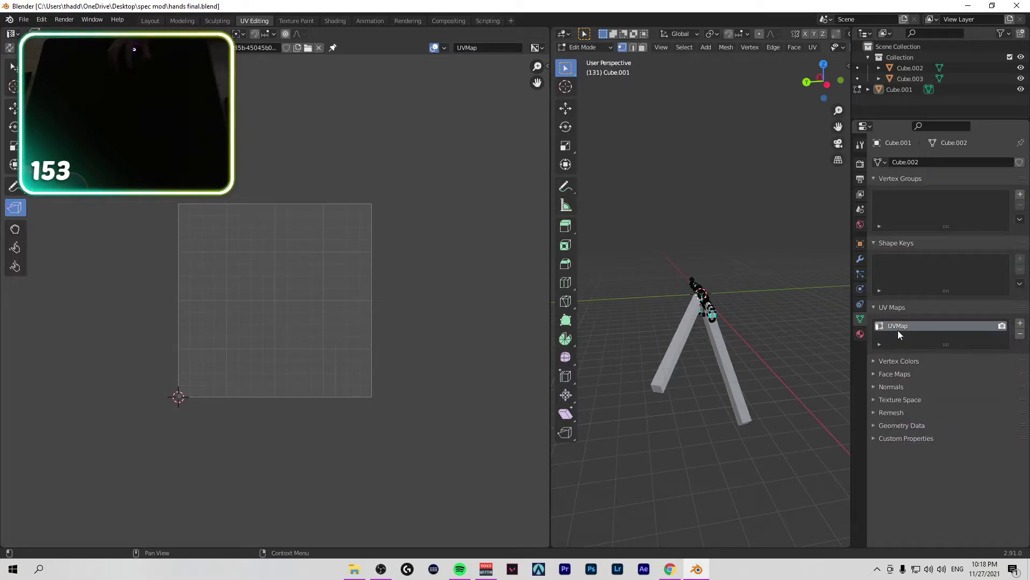
# Step: Close the Blender session and look through the Desktop folder and recent files in File Explorer
pyautogui.click(1017, 6)
pyautogui.click(471, 304)
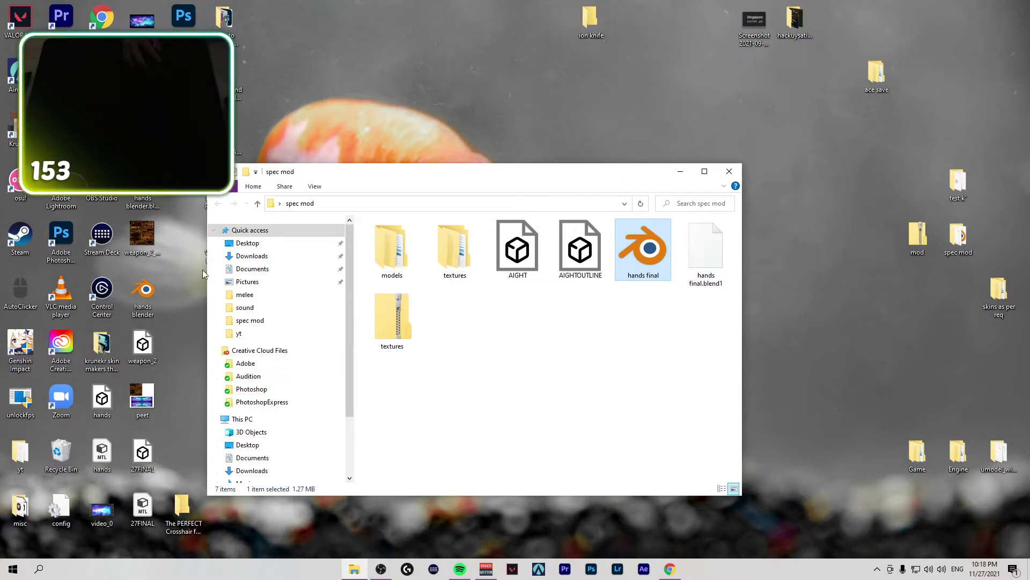
pyautogui.click(681, 172)
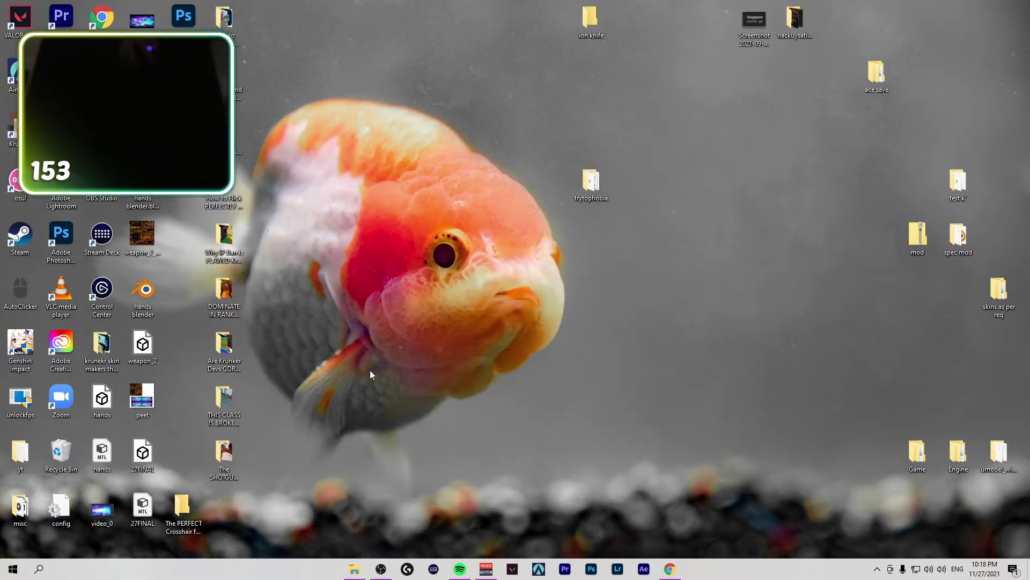
pyautogui.click(355, 569)
pyautogui.click(272, 244)
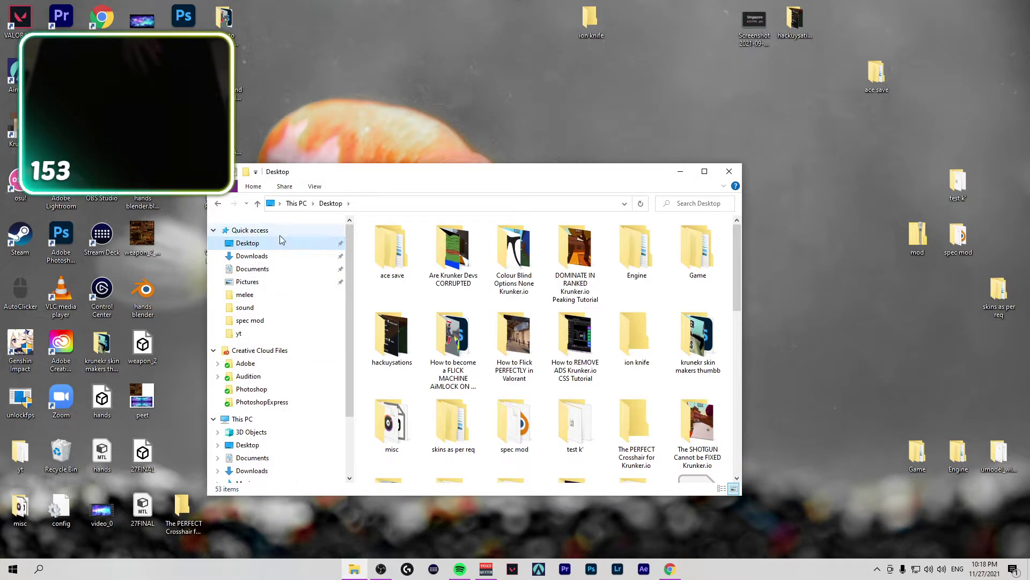
pyautogui.click(278, 233)
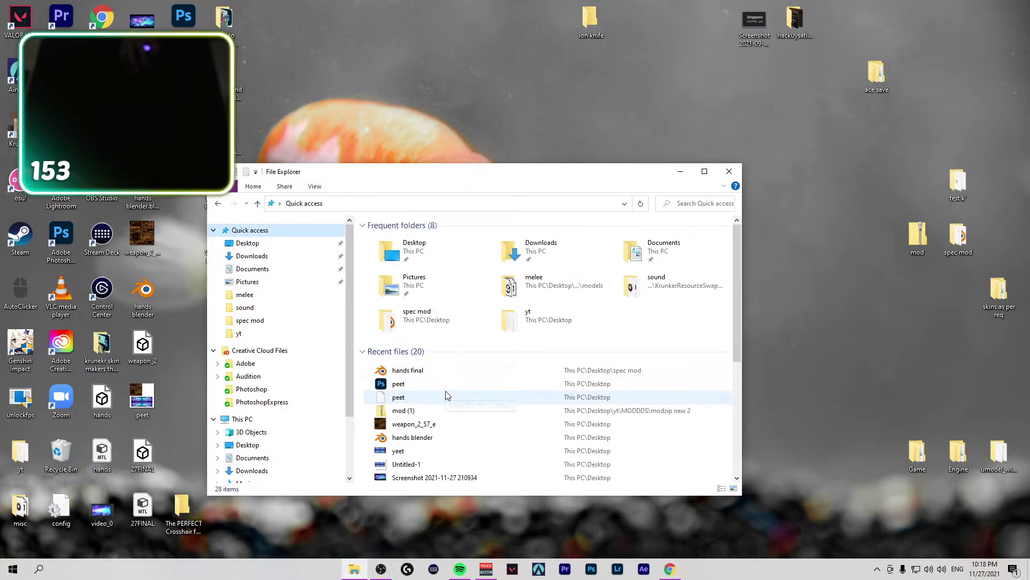
pyautogui.click(681, 172)
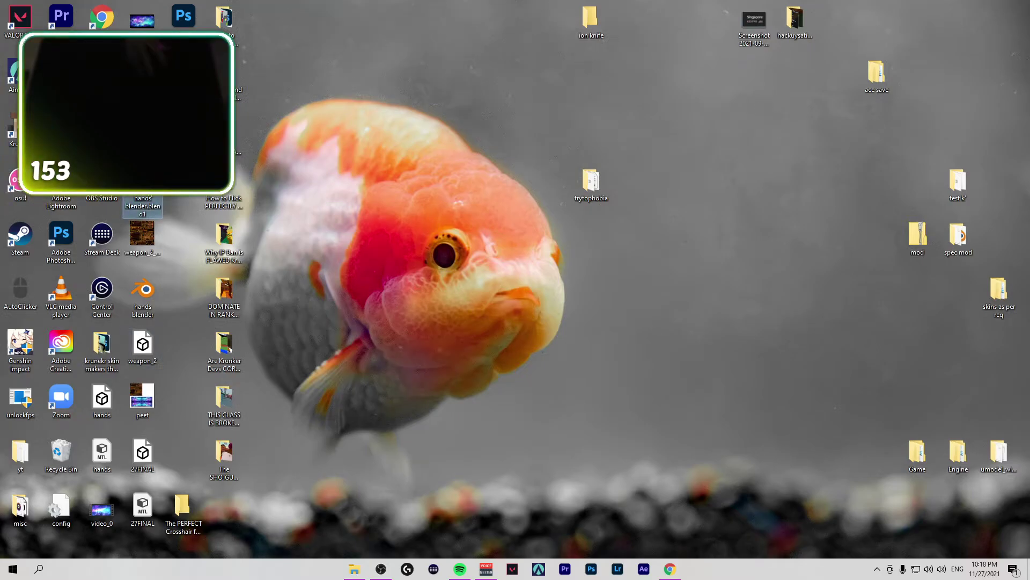
pyautogui.press('Return')
pyautogui.press('Escape')
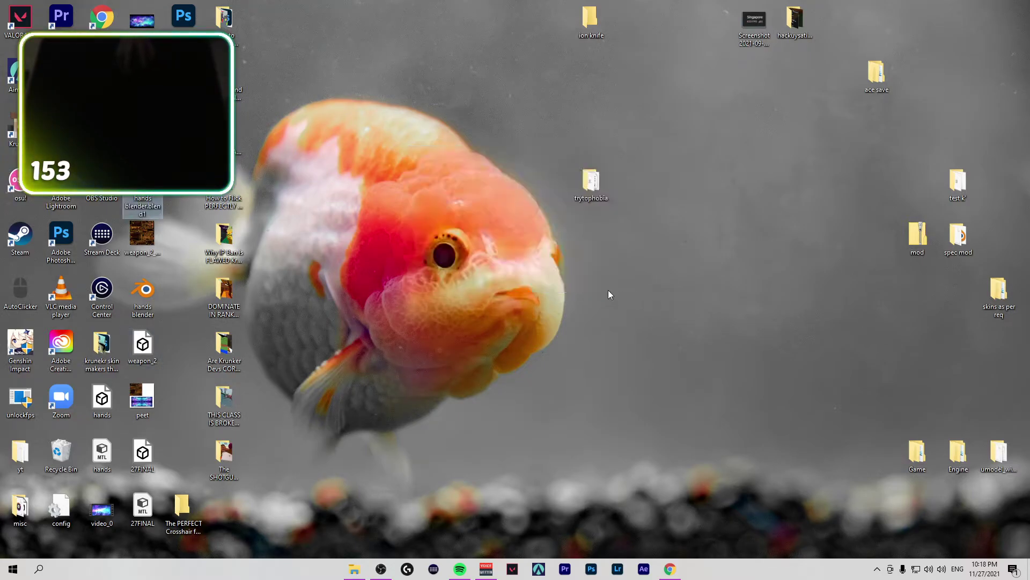
# Step: Try to open the backup hands final.blend1 from the spec mod folder, and open hands final.blend instead
pyautogui.doubleClick(958, 236)
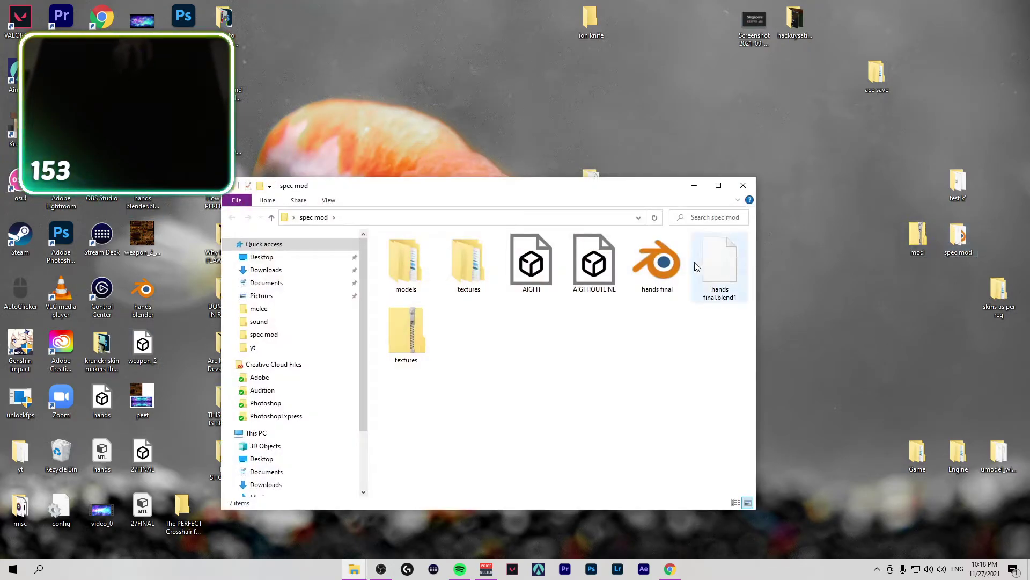
pyautogui.doubleClick(720, 263)
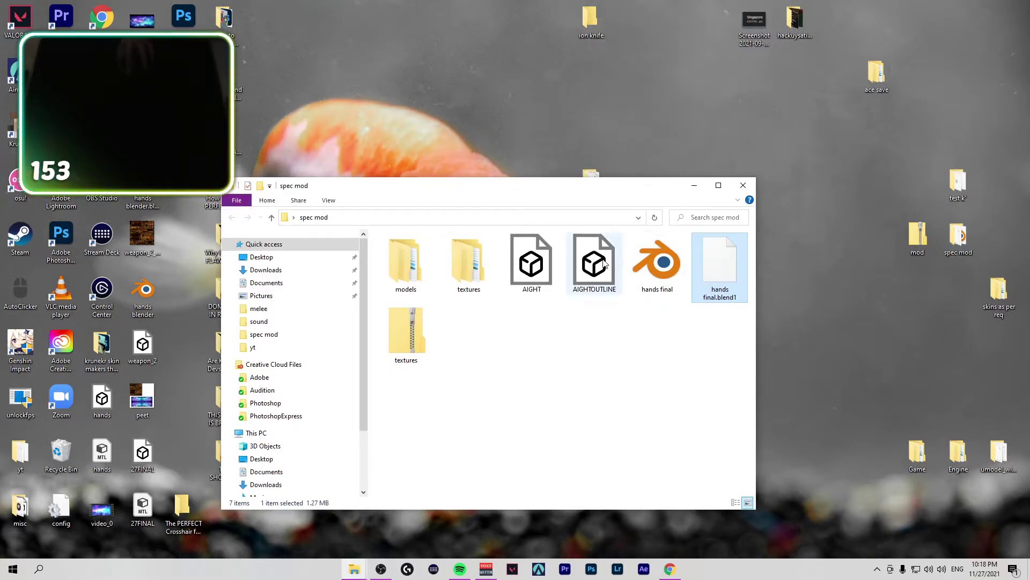
pyautogui.doubleClick(659, 265)
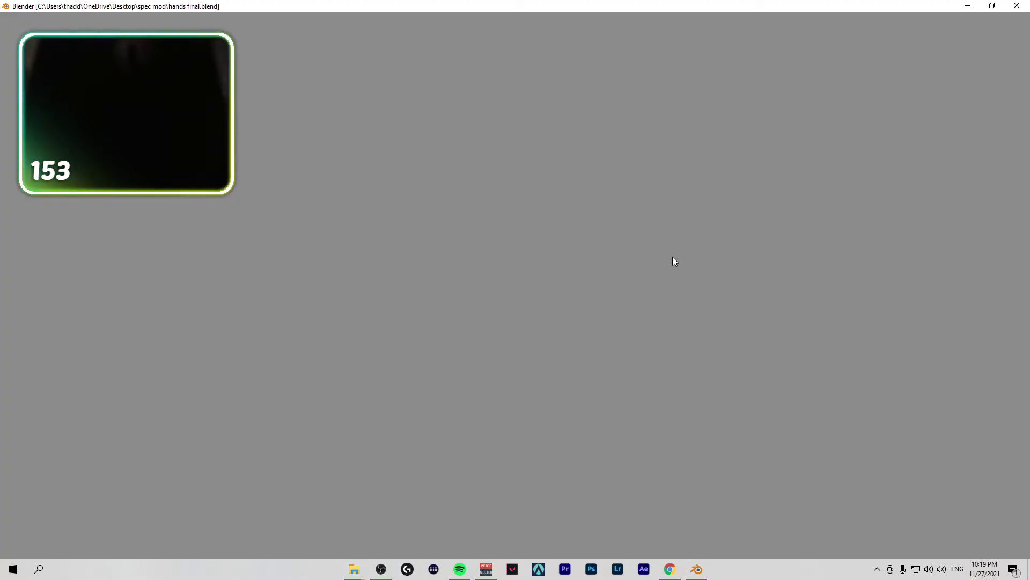
pyautogui.scroll(-5, 655, 258)
pyautogui.scroll(-1, 649, 268)
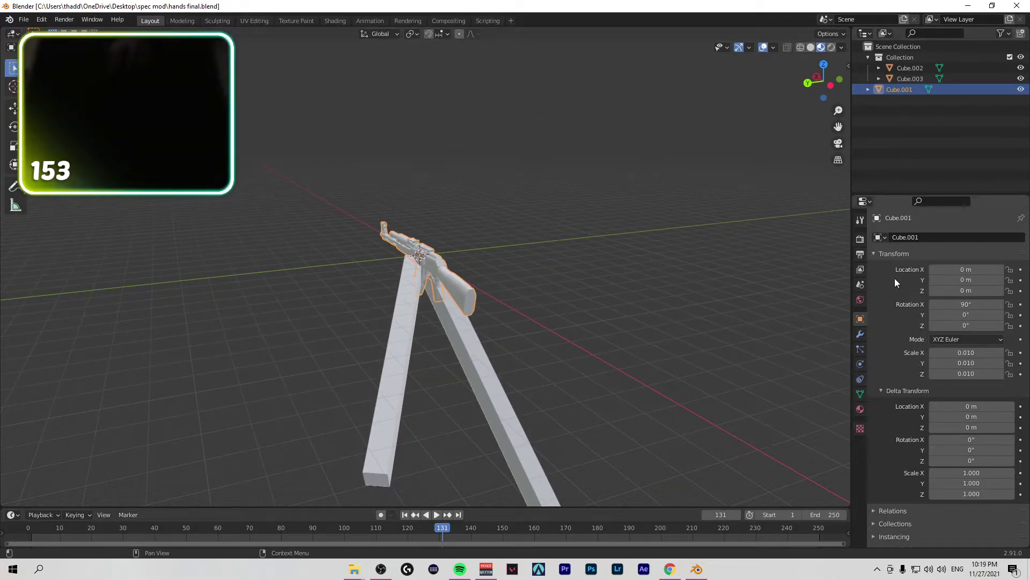
# Step: Select the weapon and both arms and view their combined UV layout in the UV Editing workspace
pyautogui.press('a')
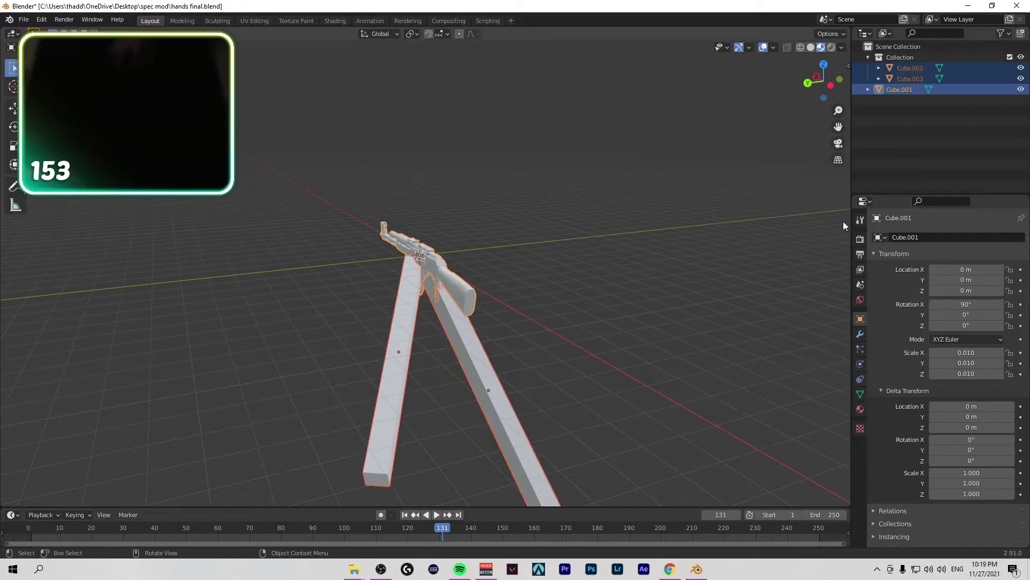
pyautogui.click(918, 171)
pyautogui.press('a')
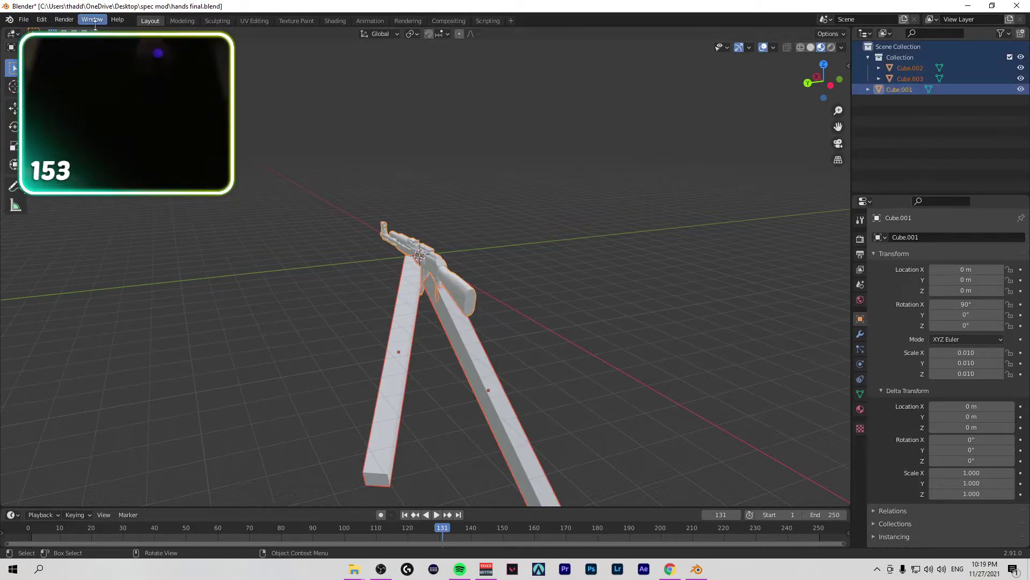
pyautogui.click(258, 22)
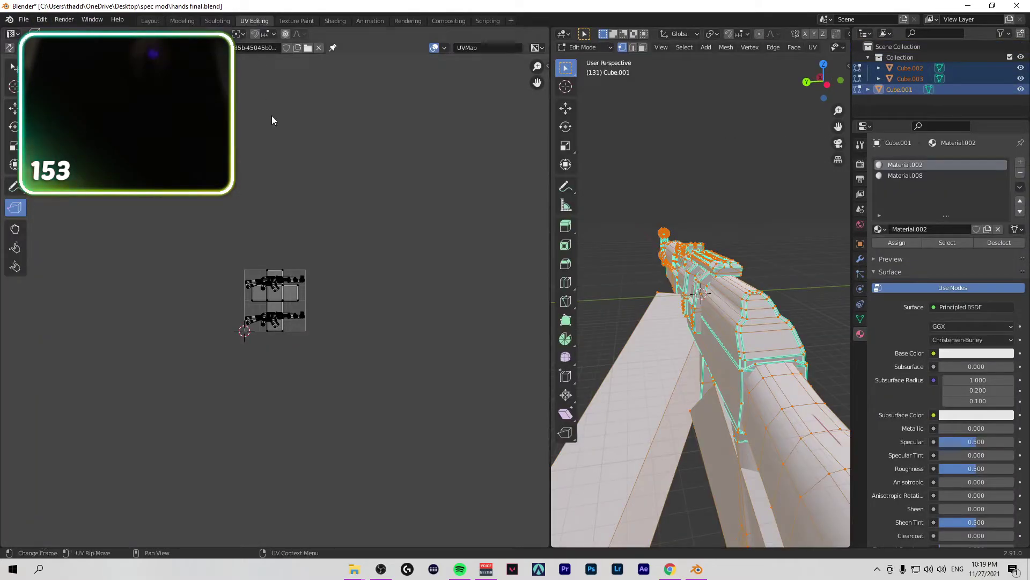
pyautogui.scroll(1, 320, 237)
# Step: Try remapping the selected UVs with Follow Active Quads and Unwrap, and undo the attempts
pyautogui.press('u')
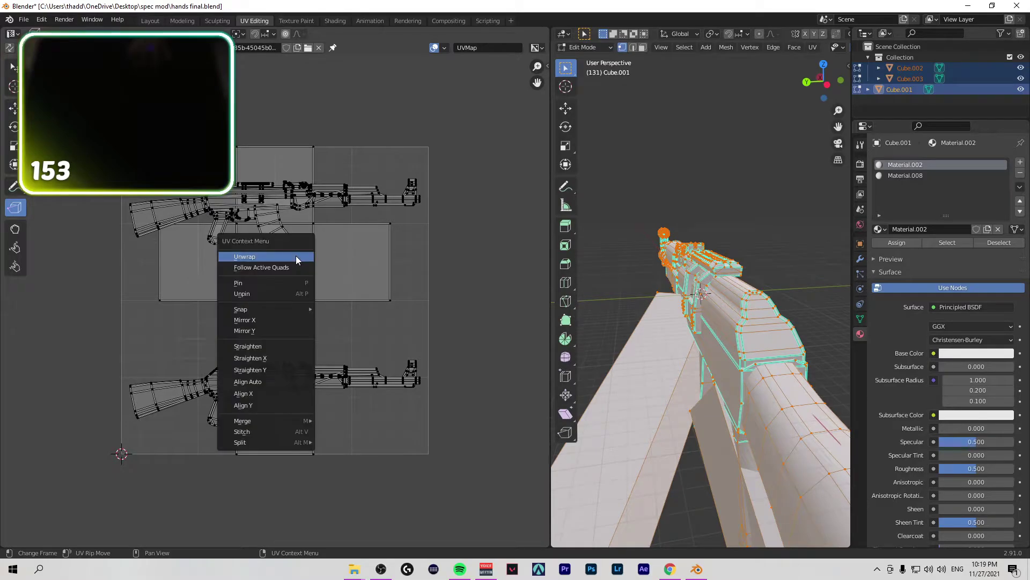
pyautogui.click(276, 270)
pyautogui.press('u')
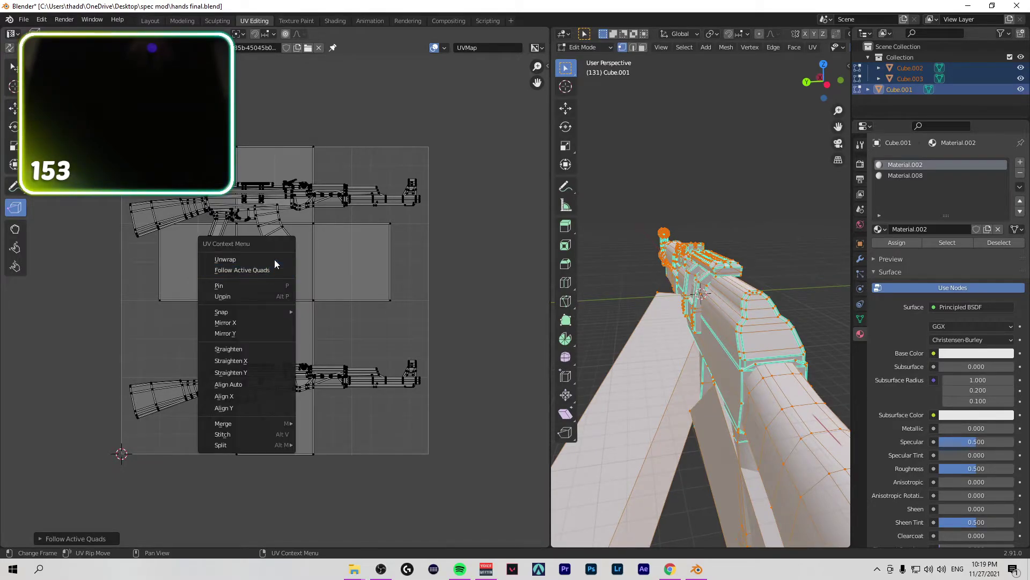
pyautogui.click(272, 259)
pyautogui.press('u')
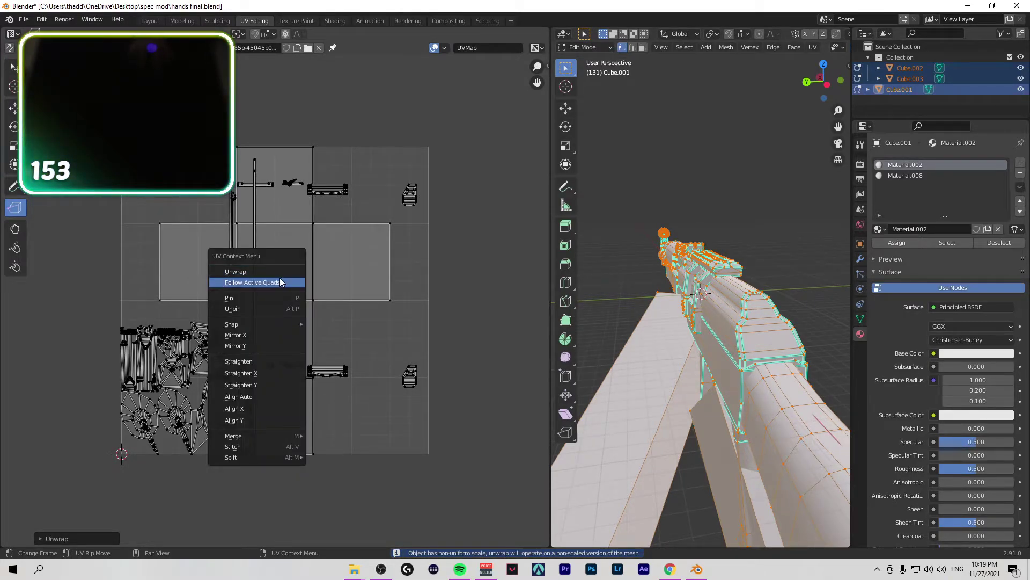
pyautogui.click(282, 279)
pyautogui.click(752, 223)
pyautogui.hotkey('ctrl', 'z')
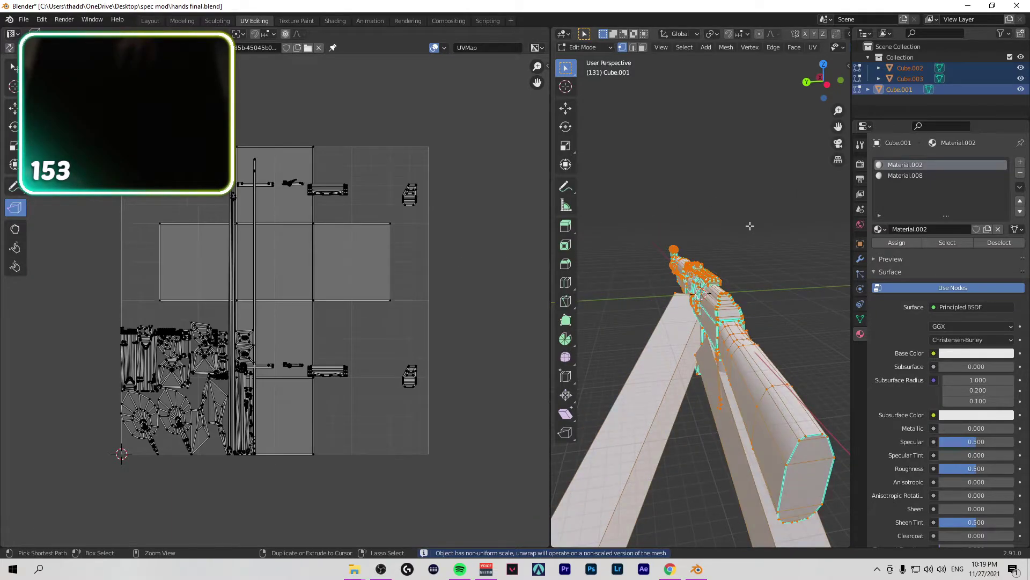
pyautogui.hotkey('ctrl', 'z')
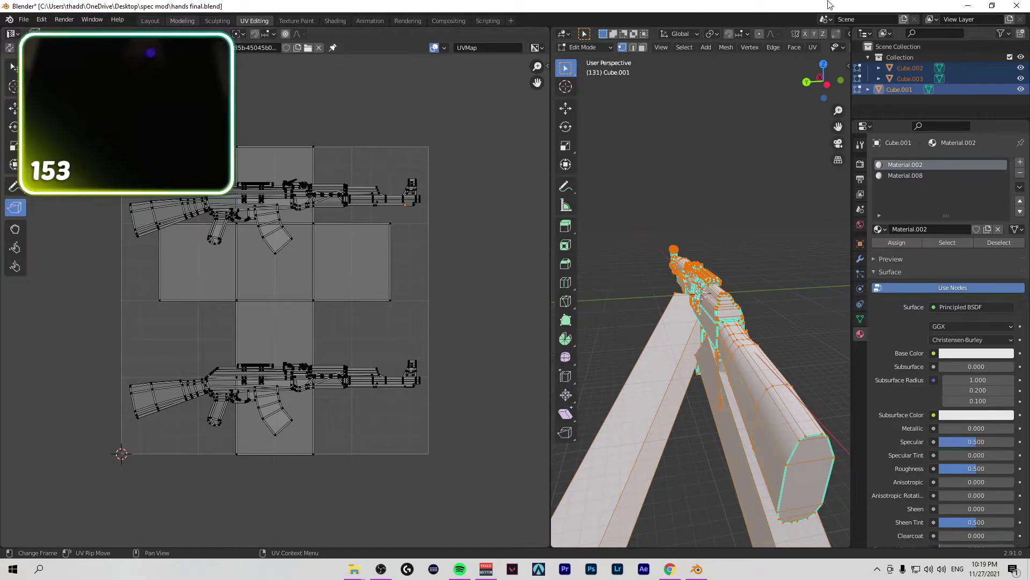
# Step: Close Blender without saving the changes and check the hands blender.blend1 backup on the Desktop
pyautogui.click(1017, 6)
pyautogui.click(540, 304)
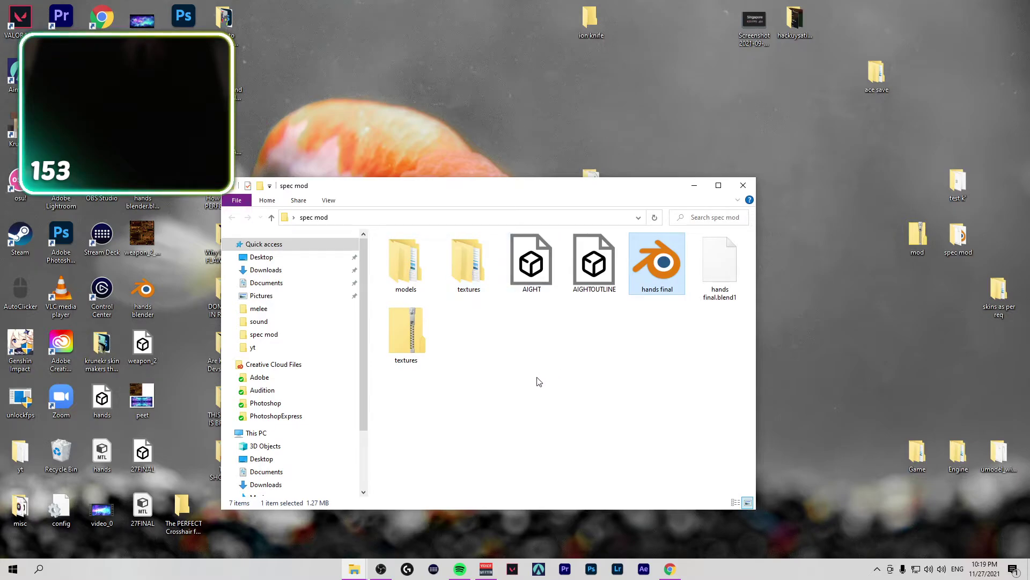
pyautogui.rightClick(140, 202)
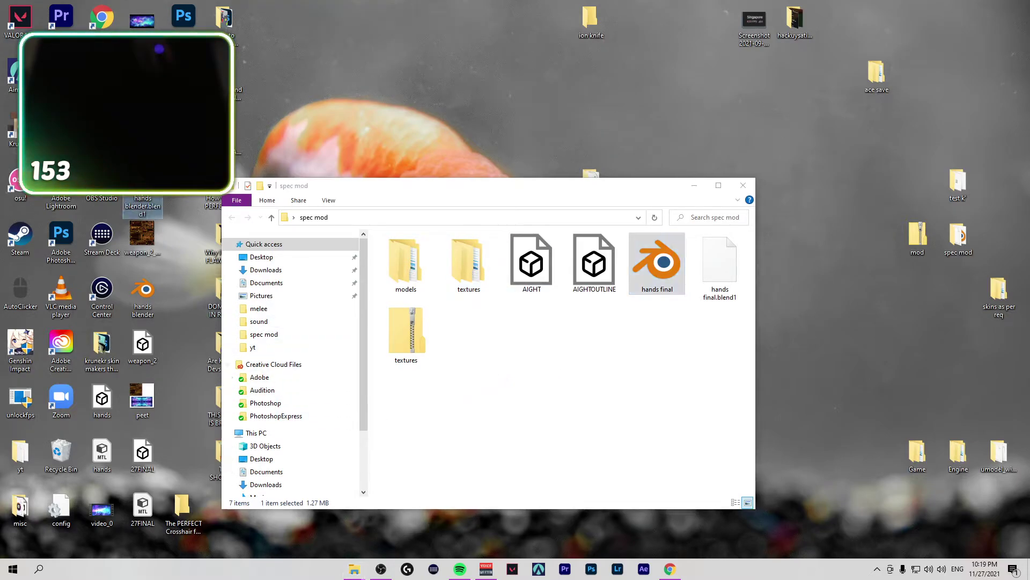
pyautogui.click(412, 156)
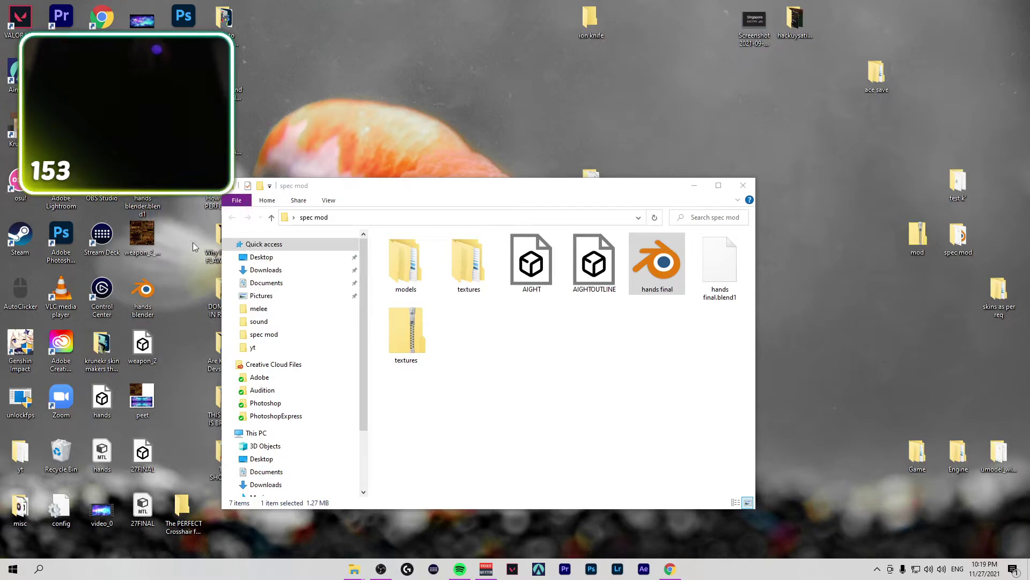
# Step: Switch to Chrome and search Google in a new tab for "how to retrieve .blendl"
pyautogui.click(670, 569)
pyautogui.click(598, 45)
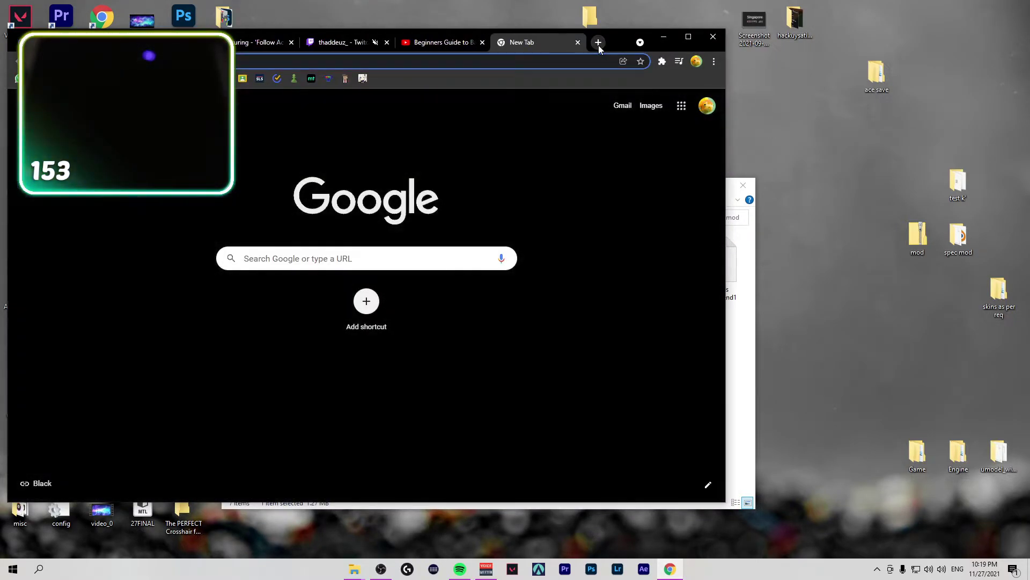
pyautogui.write('how to retrieve')
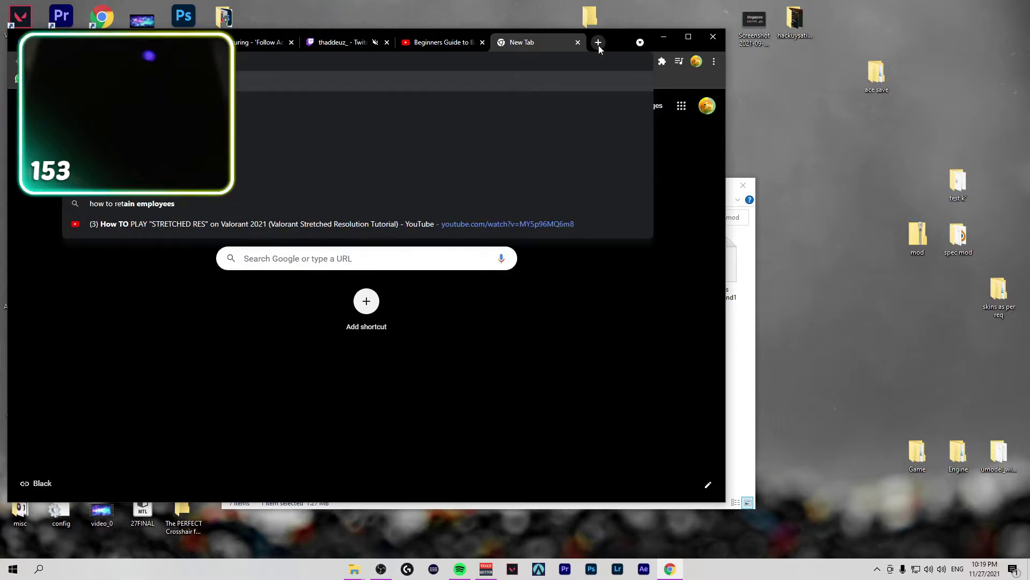
pyautogui.write(' .blend1')
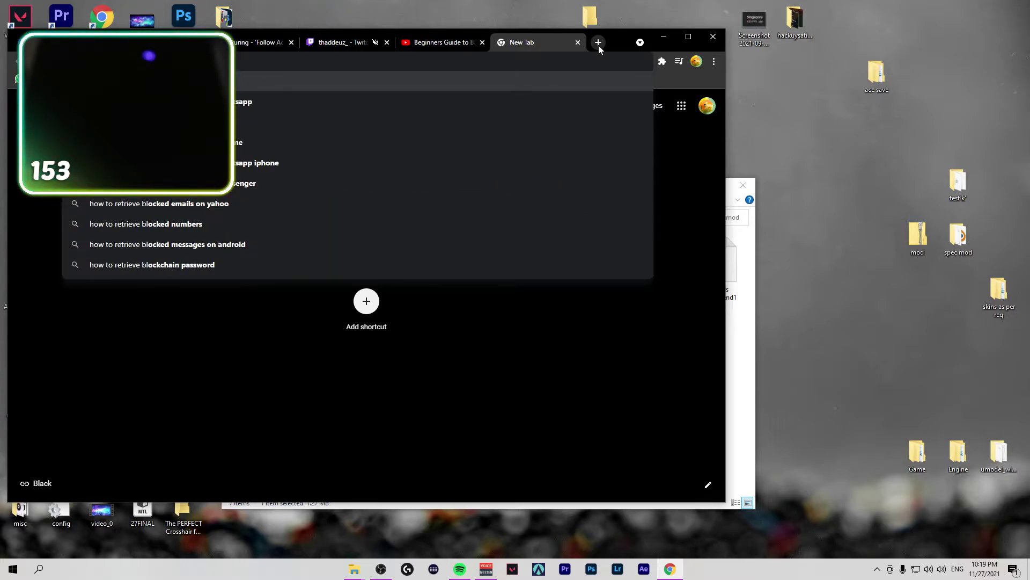
pyautogui.press('Return')
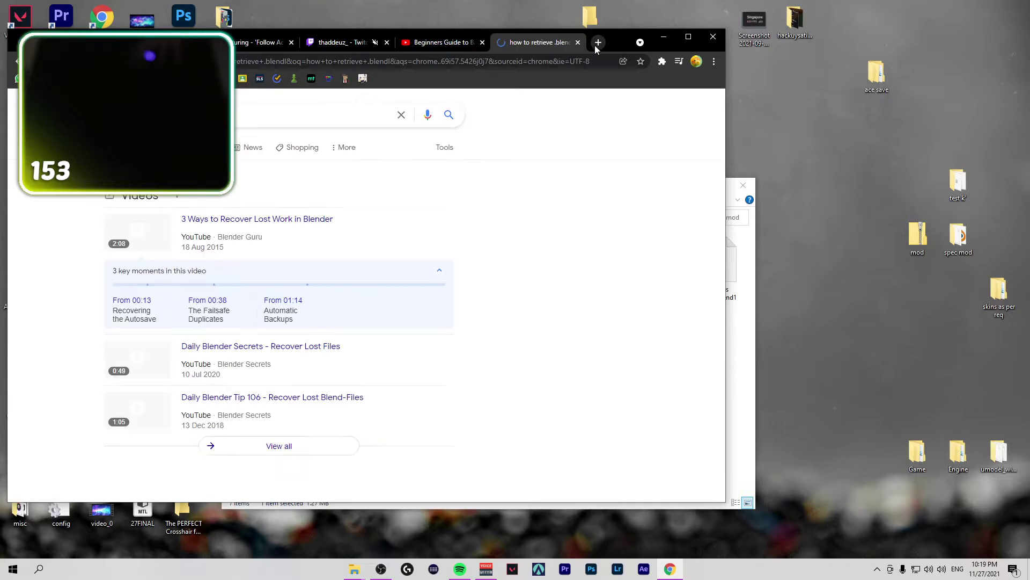
pyautogui.moveTo(618, 45); pyautogui.dragTo(826, 44)
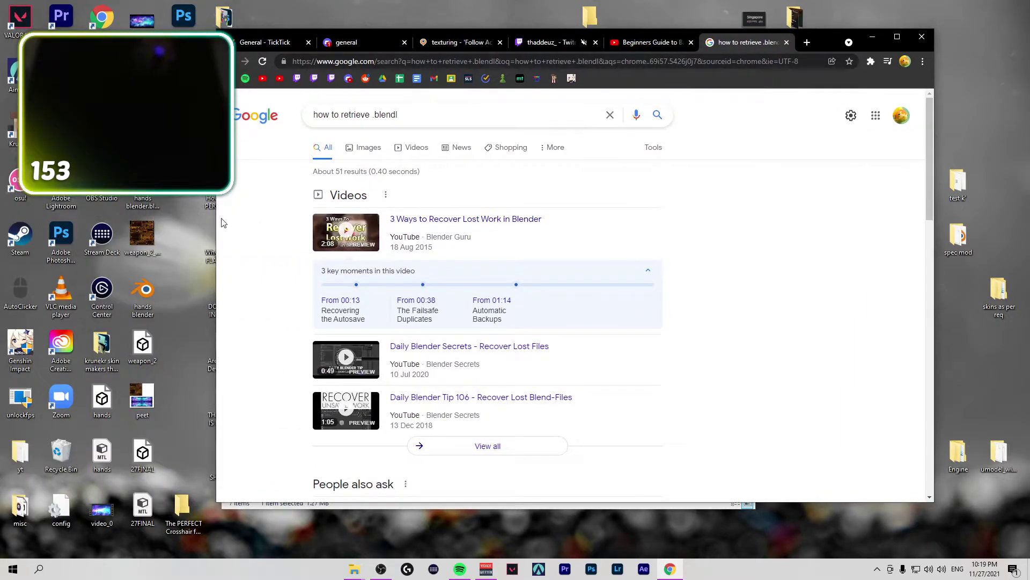
# Step: Check the backup file's extension on the Desktop and correct the Google search to "how to retrieve .blend1"
pyautogui.rightClick(148, 199)
pyautogui.click(283, 138)
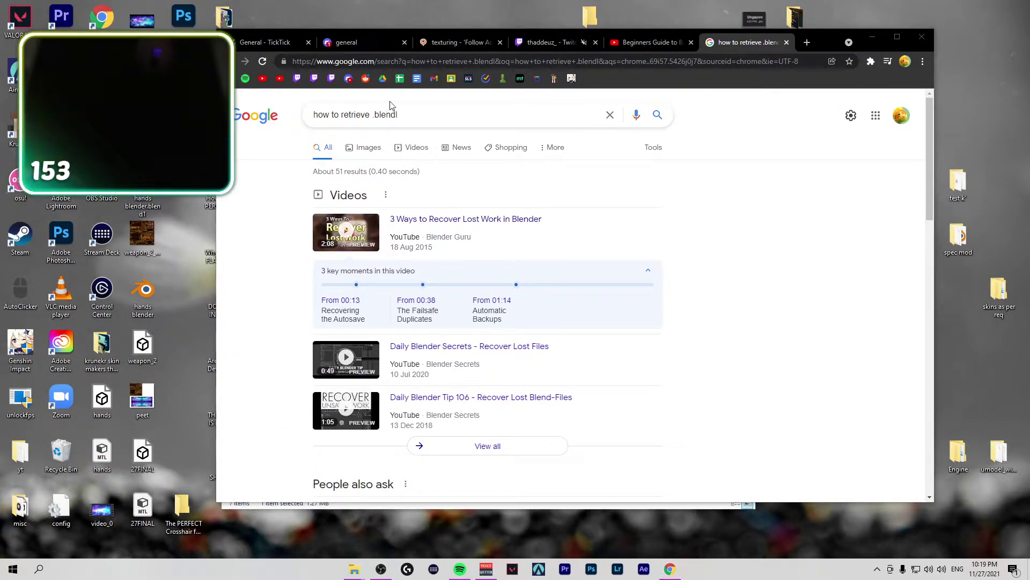
pyautogui.click(430, 110)
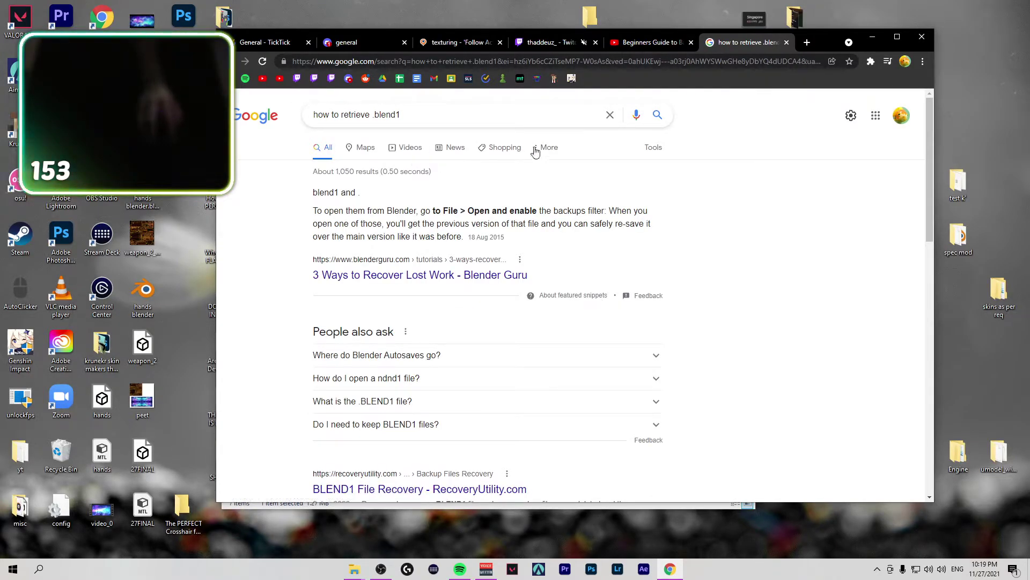
pyautogui.moveTo(826, 38); pyautogui.dragTo(681, 32)
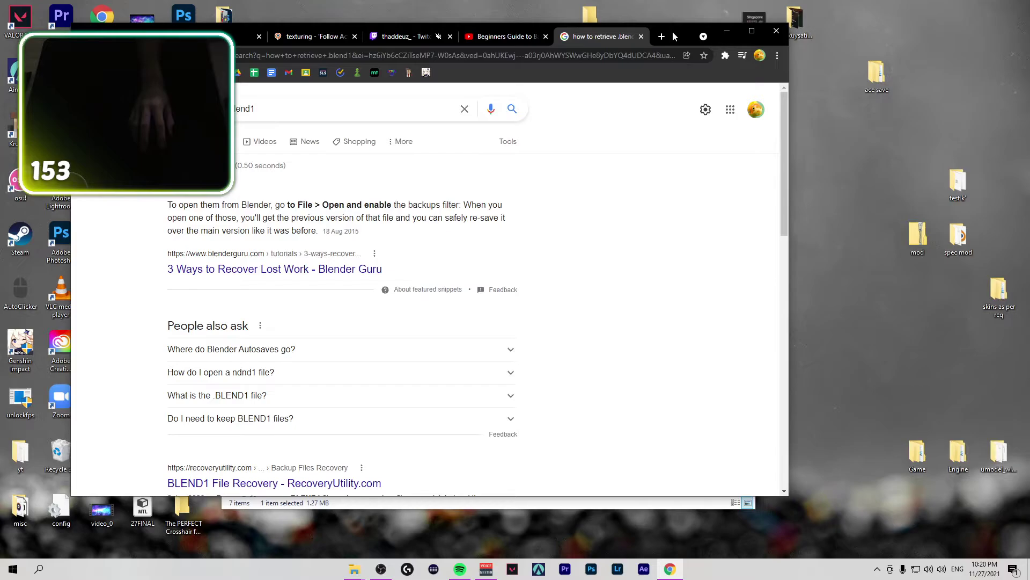
# Step: Reopen hands final.blend from the spec mod folder and bring up Blender's file browser for opening a file
pyautogui.doubleClick(658, 265)
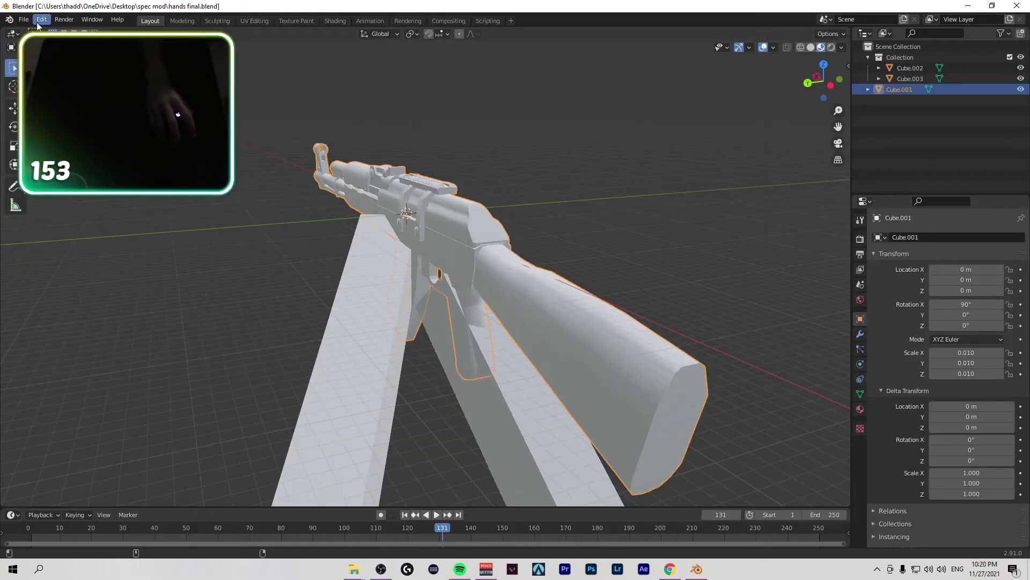
pyautogui.click(24, 20)
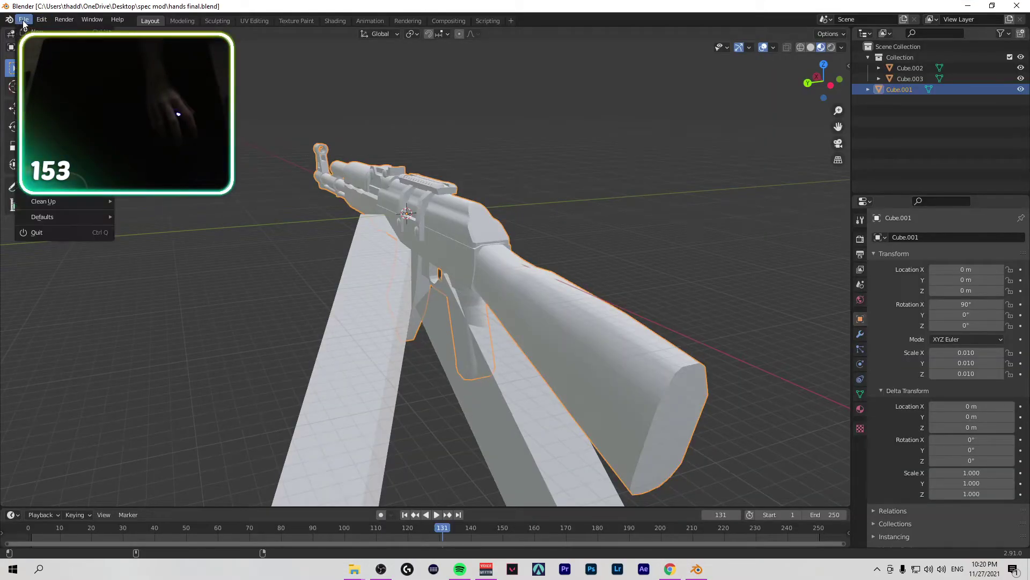
pyautogui.click(670, 569)
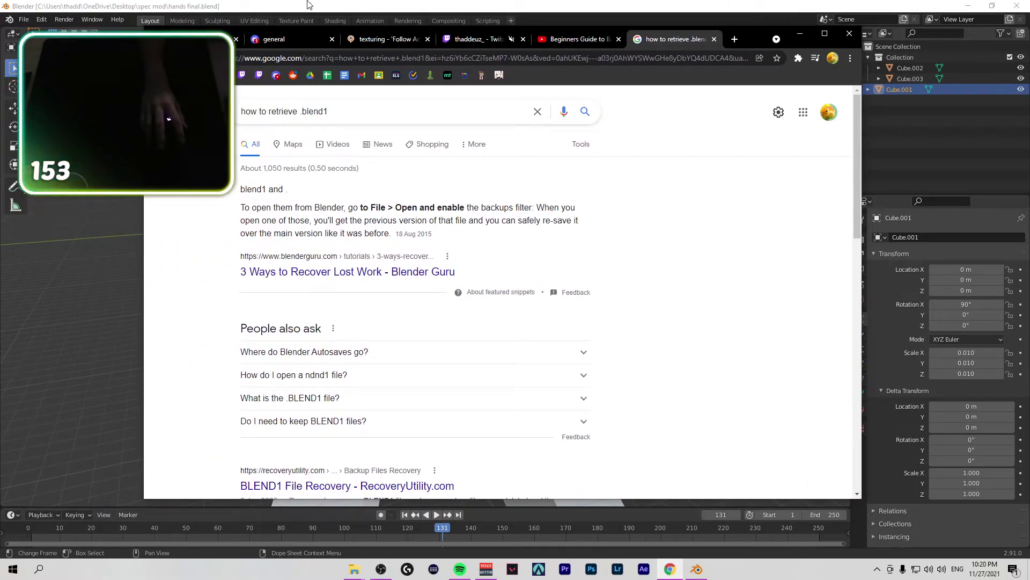
pyautogui.click(23, 19)
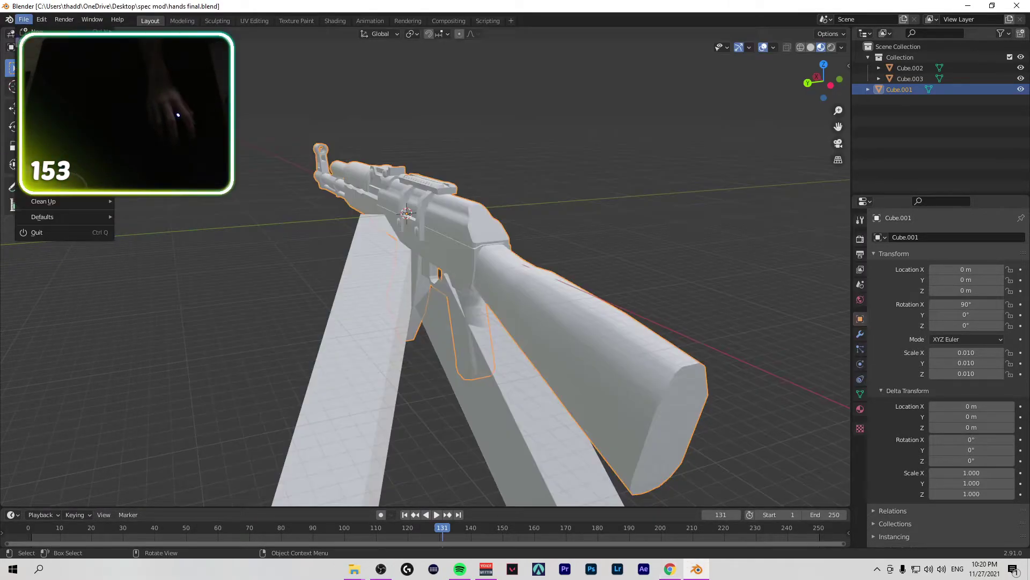
pyautogui.click(40, 43)
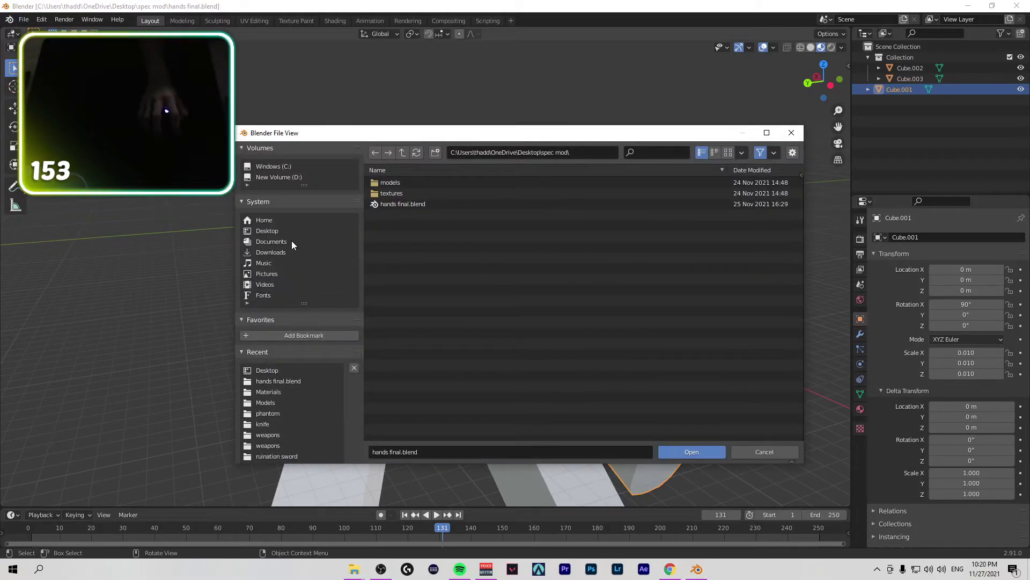
# Step: Switch to Chrome and skim the Autosaves answer and the "3 Ways to Recover Lost Work in Blender" video up to 0:30
pyautogui.click(670, 569)
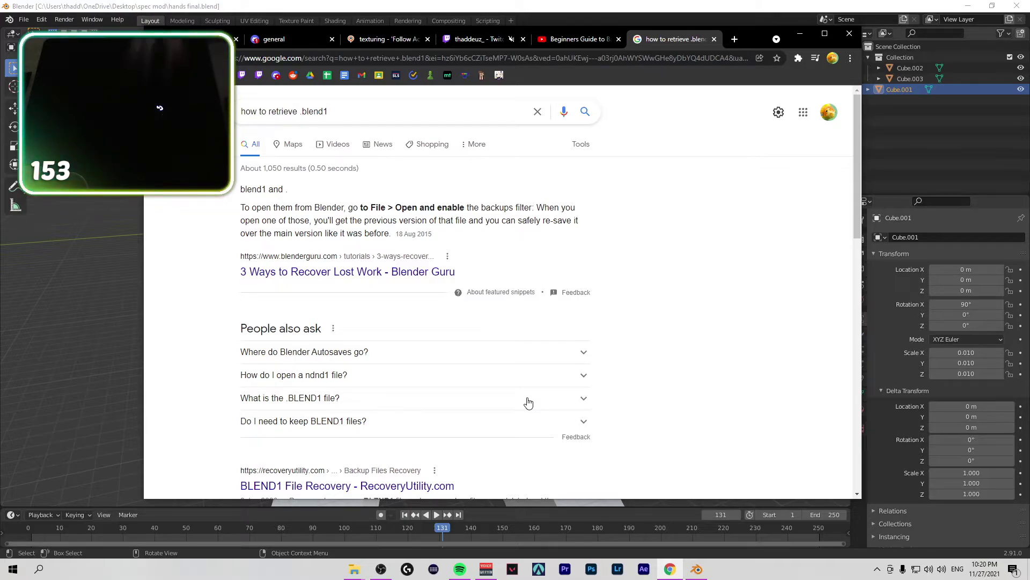
pyautogui.click(520, 352)
pyautogui.scroll(-3, 505, 314)
pyautogui.click(504, 314)
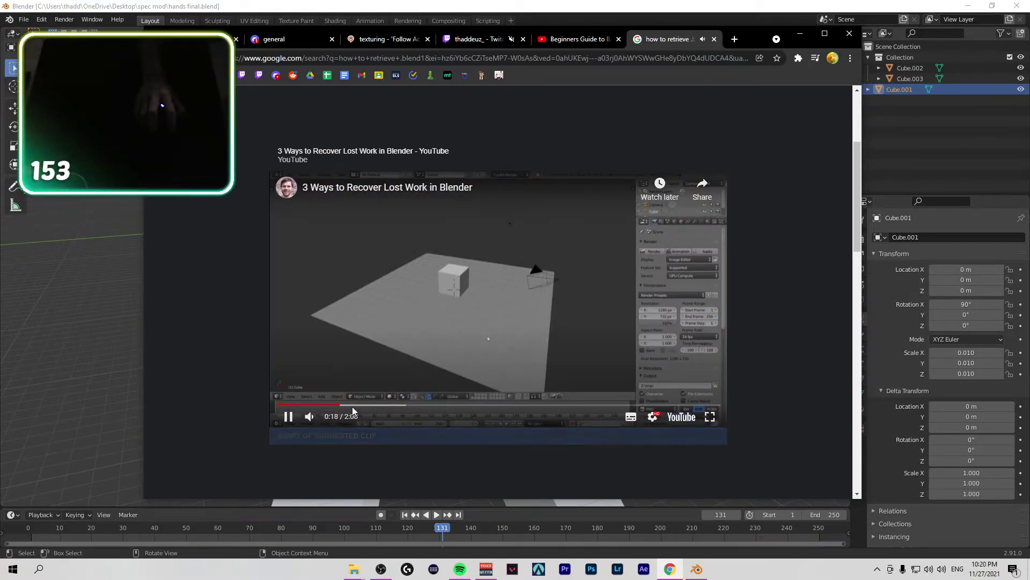
pyautogui.click(352, 407)
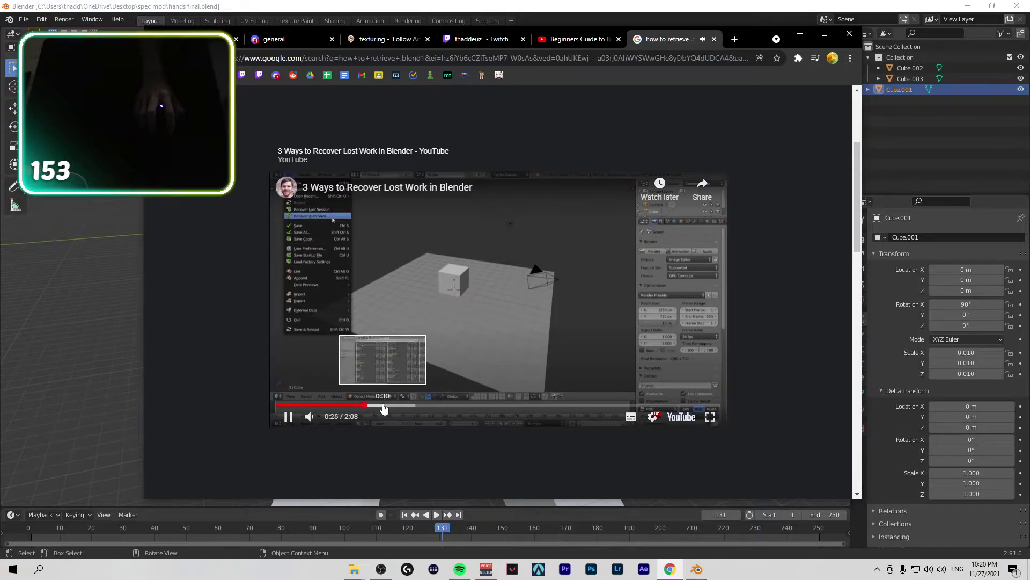
pyautogui.click(385, 407)
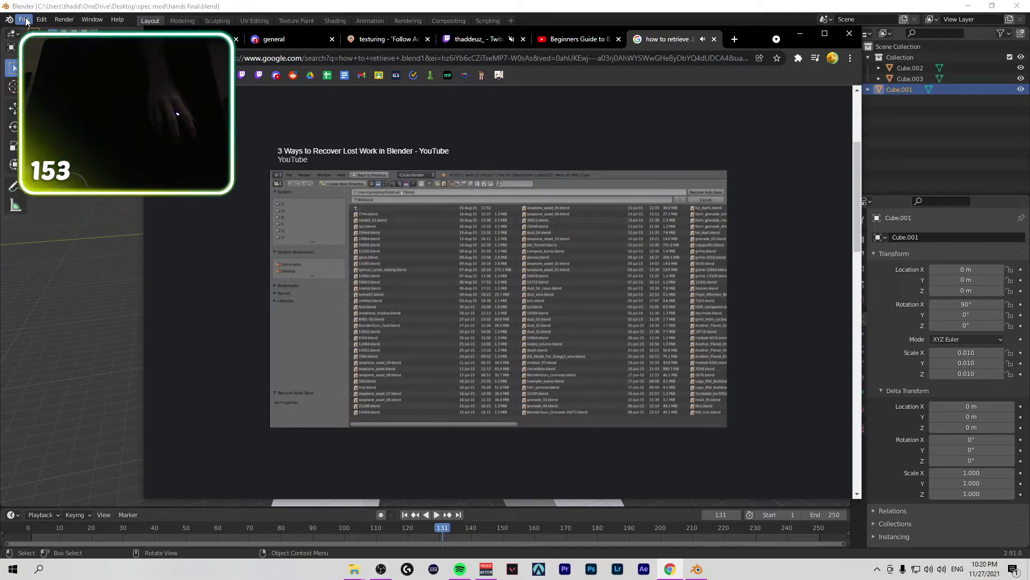
pyautogui.click(352, 298)
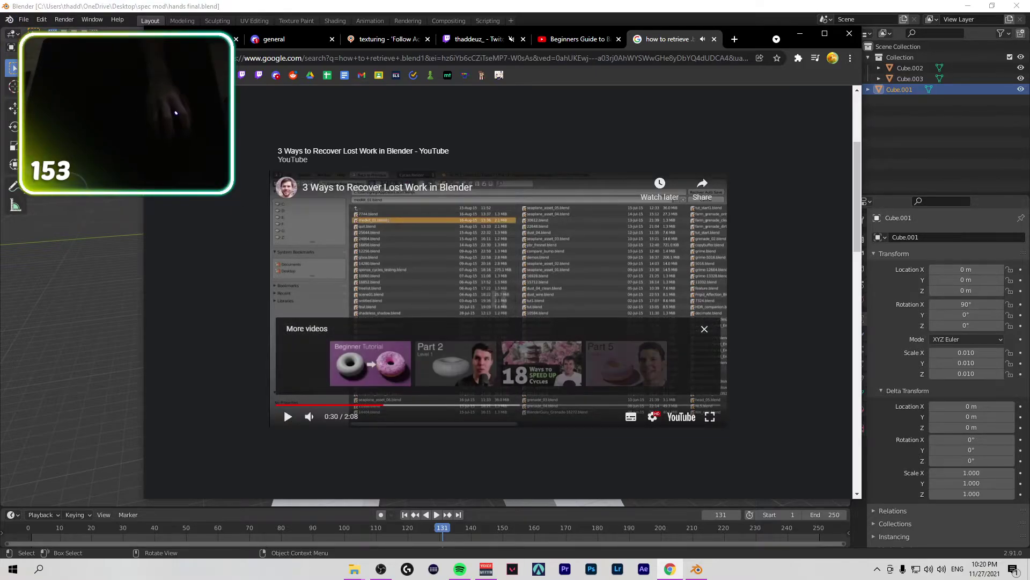
# Step: Switch back to Blender, dismiss the file browser and deselect the weapon
pyautogui.hotkey('alt', 'Tab')
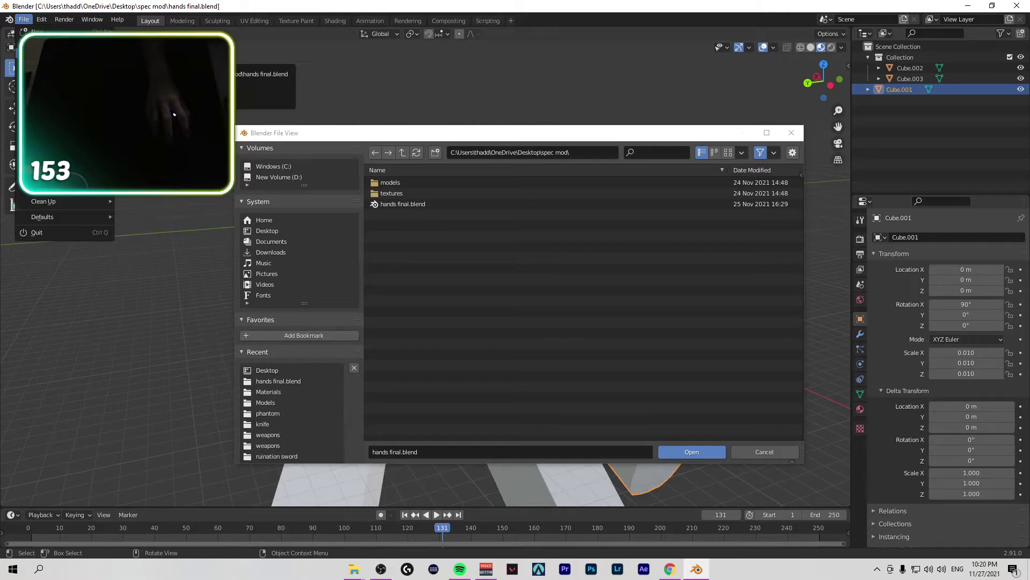
pyautogui.press('Escape')
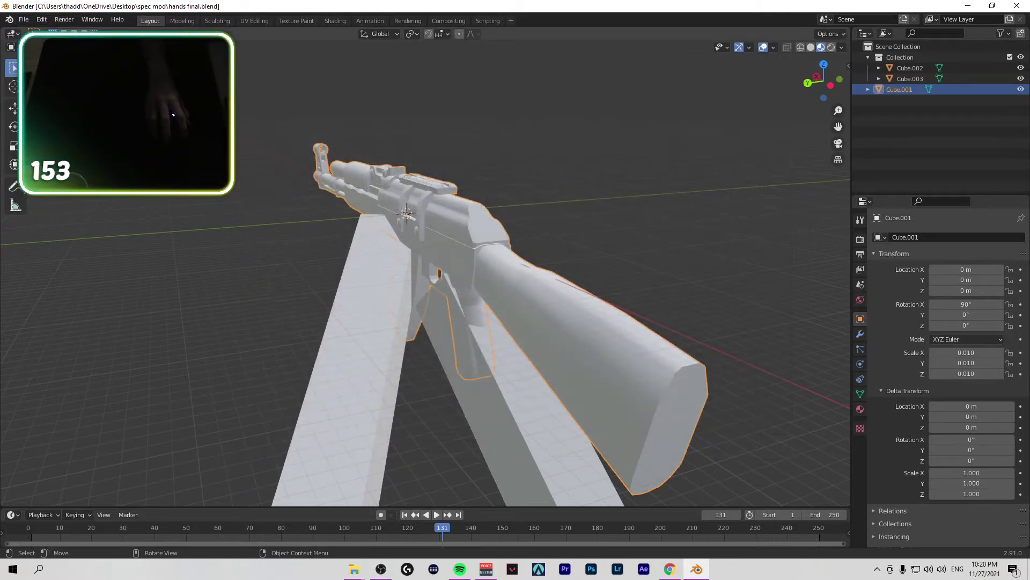
pyautogui.click(900, 130)
# Step: Try to open hands final.blend from the Desktop, discarding the unsaved changes to the current file
pyautogui.click(23, 19)
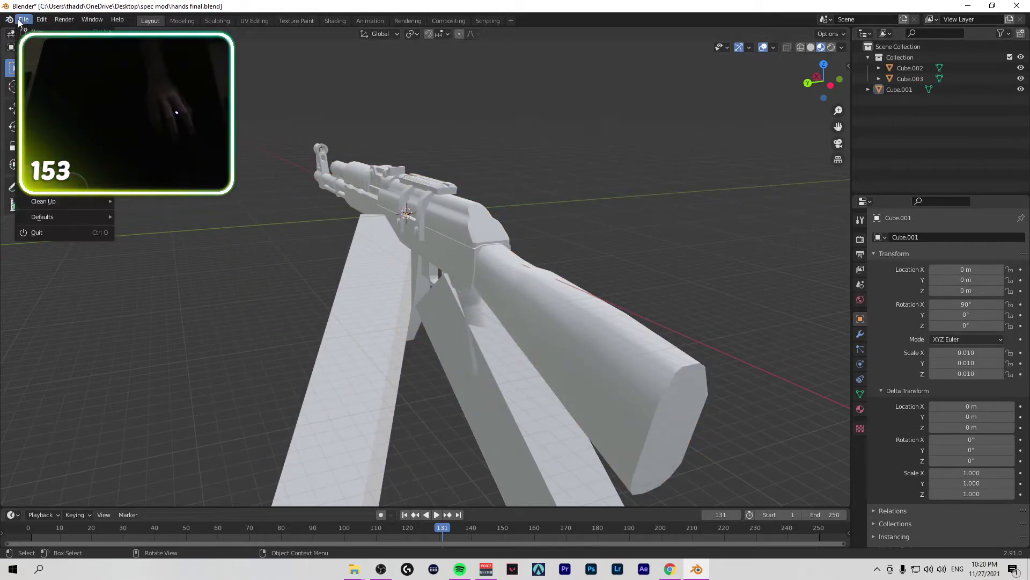
pyautogui.click(33, 267)
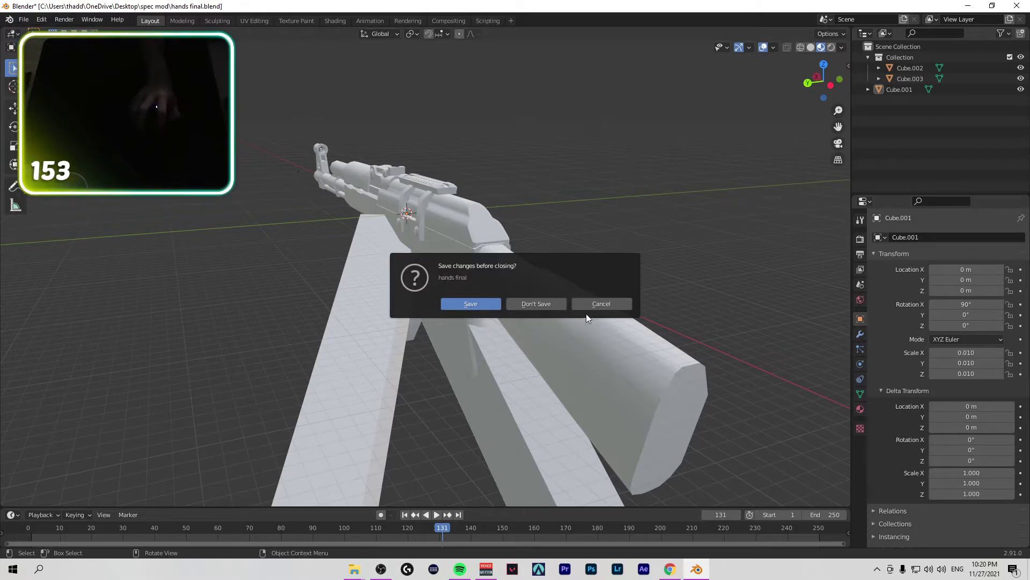
pyautogui.click(598, 302)
pyautogui.click(23, 20)
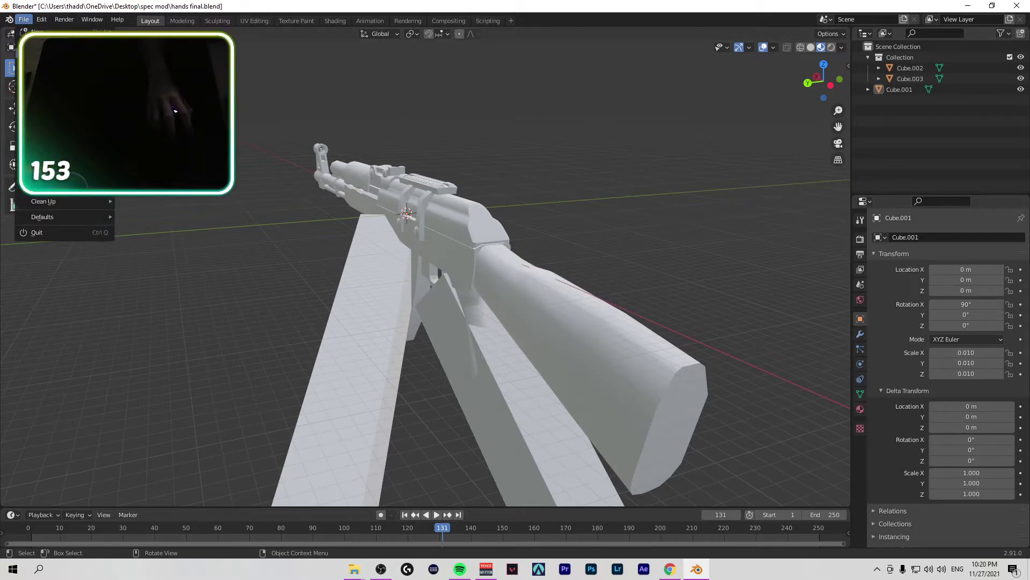
pyautogui.click(37, 232)
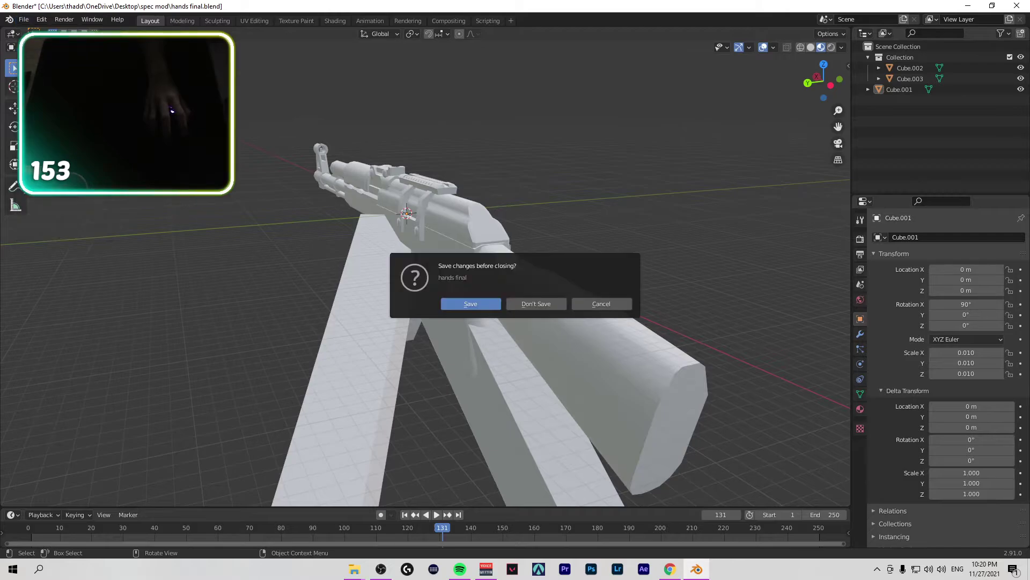
pyautogui.click(533, 303)
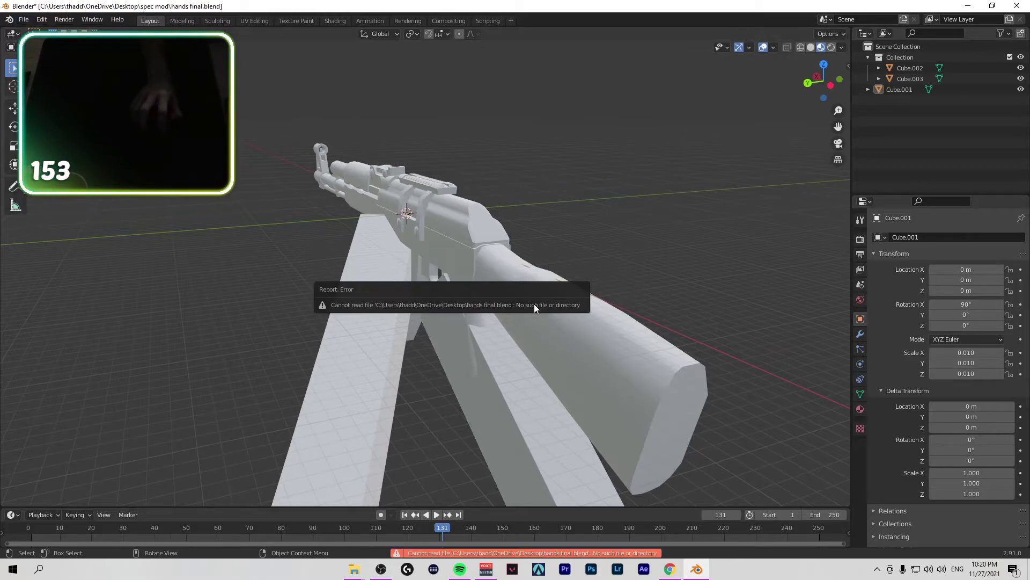
# Step: Recover the last session and load quit.blend from the autosaves in the Temp folder
pyautogui.click(23, 19)
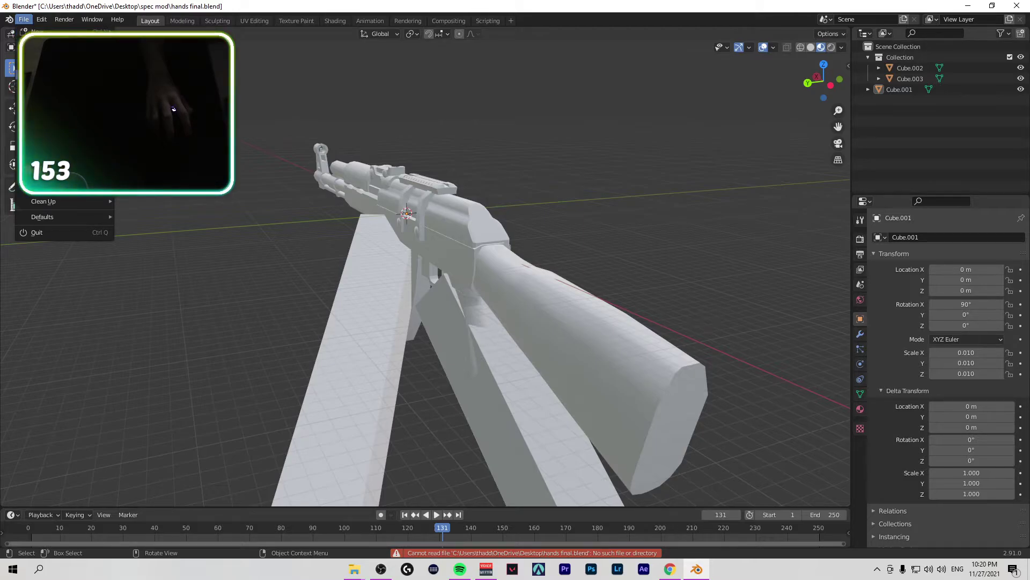
pyautogui.press('Escape')
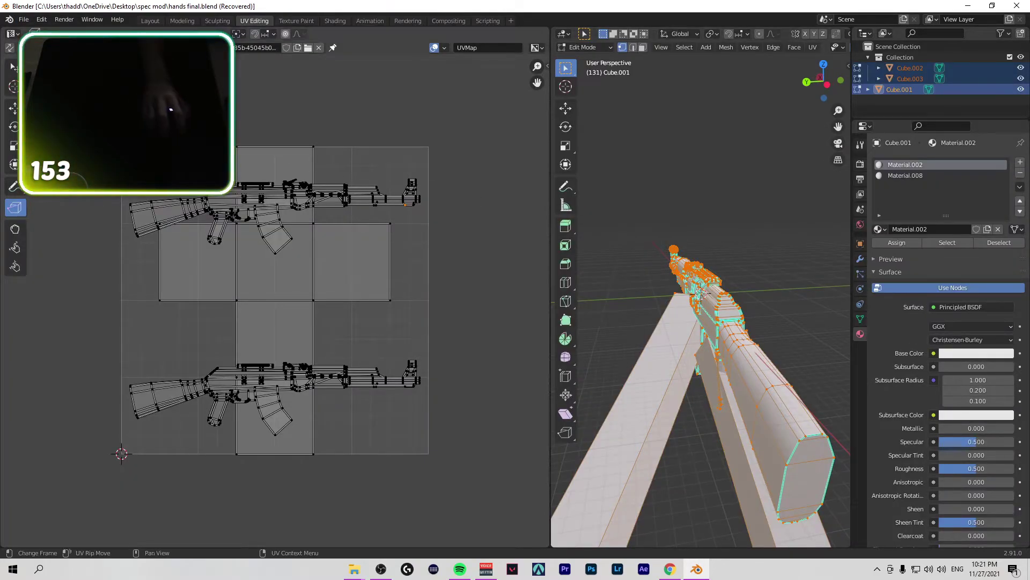
pyautogui.click(24, 20)
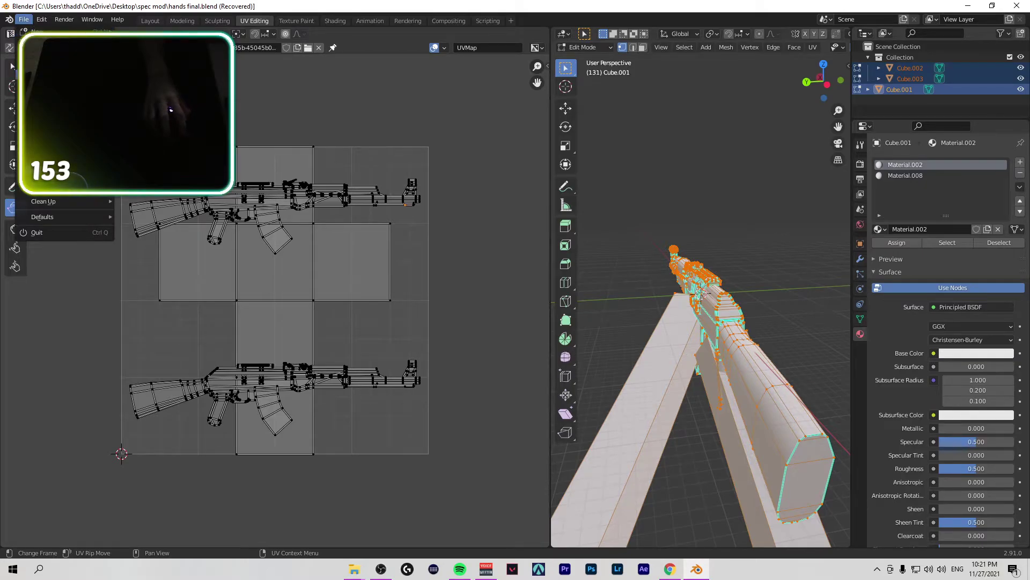
pyautogui.click(150, 109)
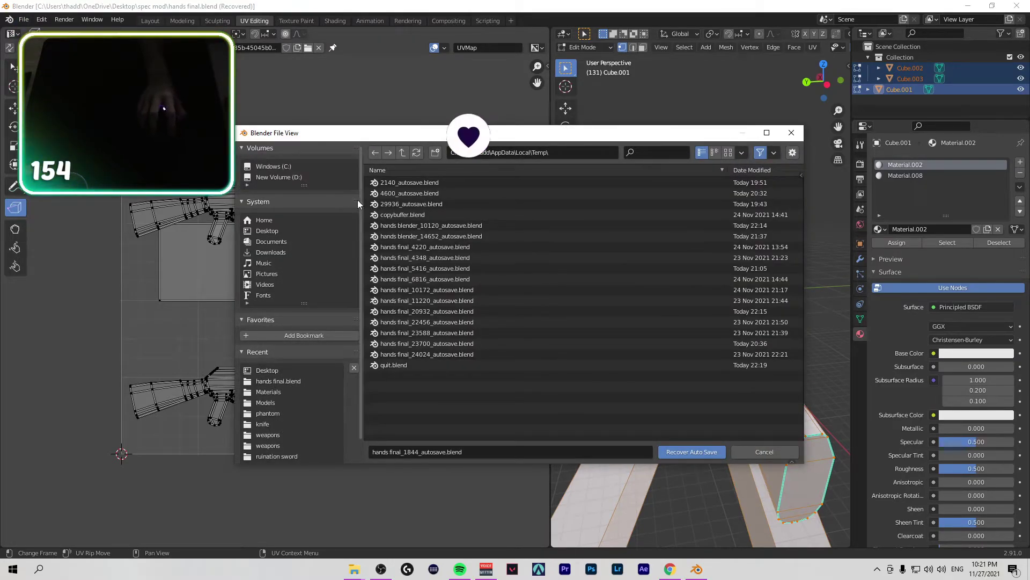
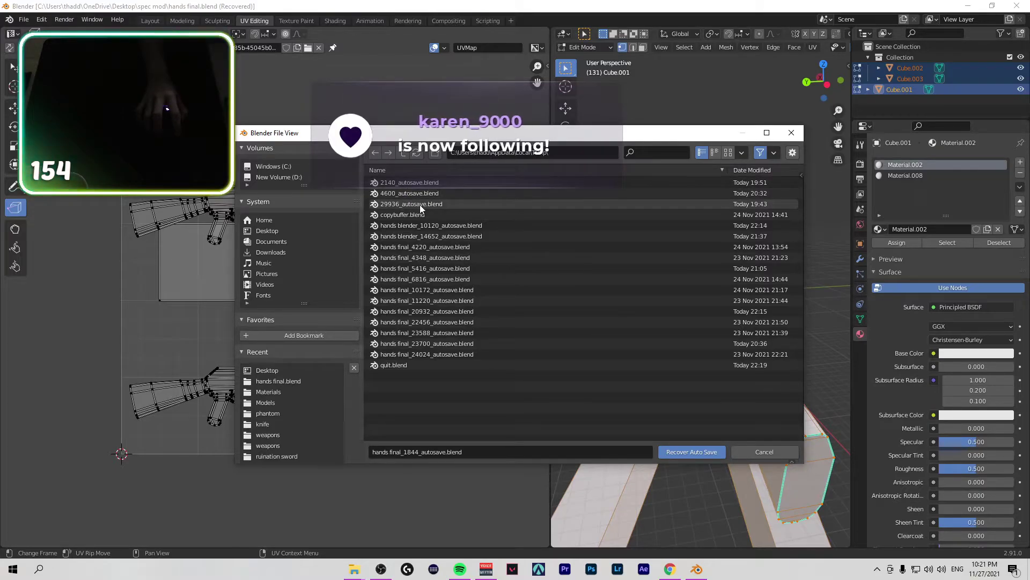
pyautogui.click(452, 365)
pyautogui.click(690, 452)
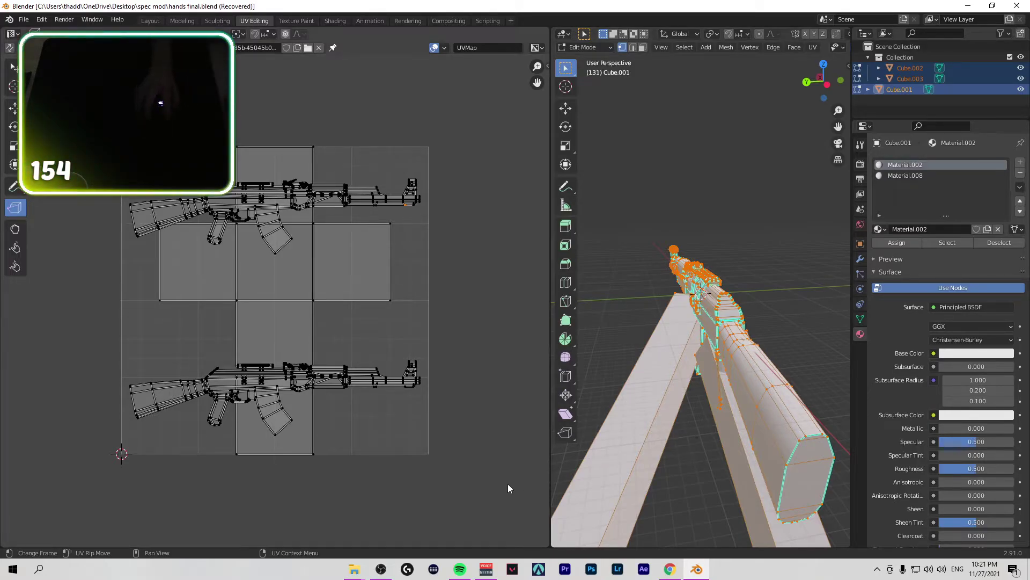
# Step: Switch to OBS and Chrome to check the live Twitch stream and open tutorial pages, and return to Blender
pyautogui.click(382, 570)
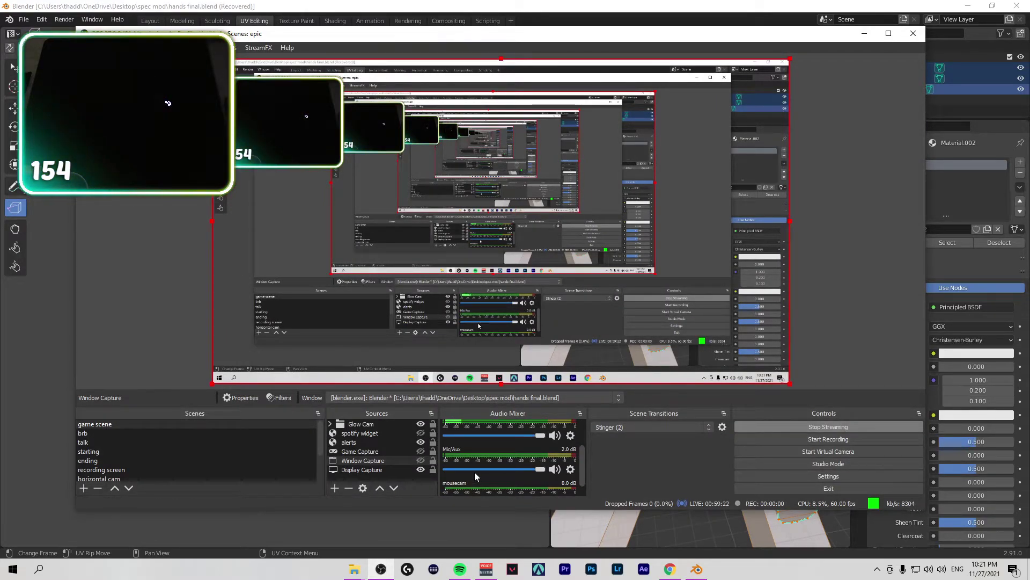
pyautogui.click(670, 568)
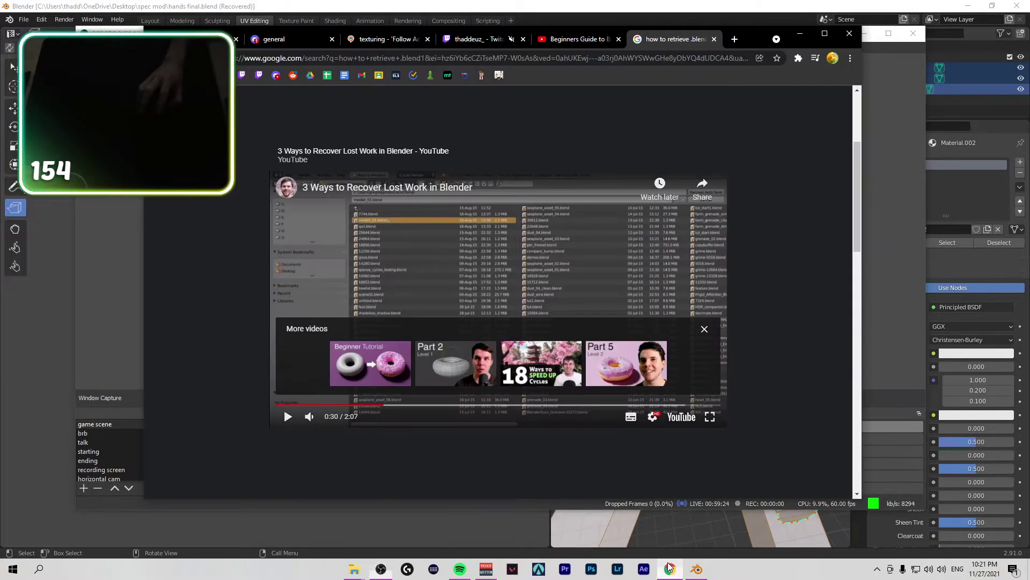
pyautogui.click(480, 38)
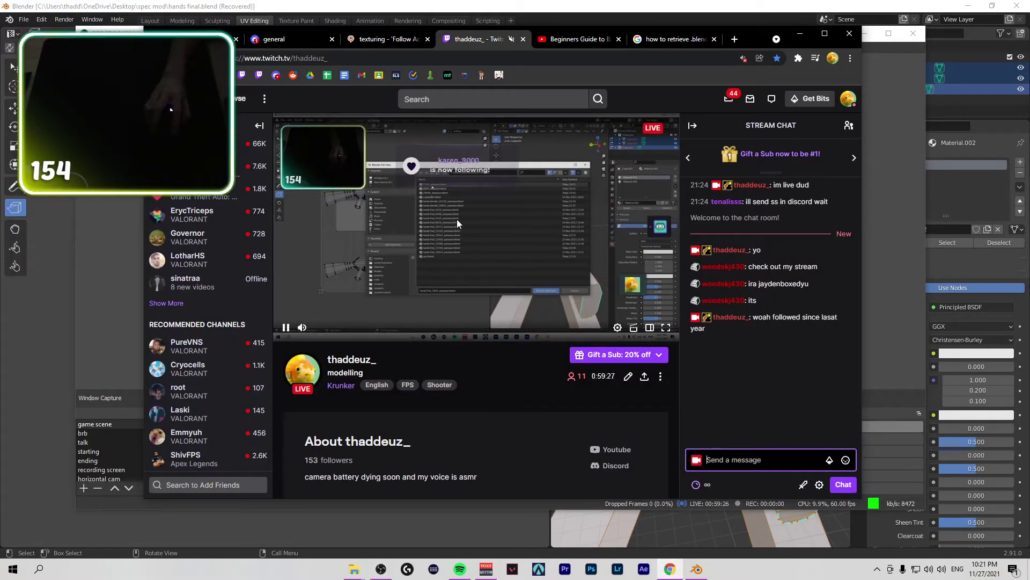
pyautogui.click(573, 47)
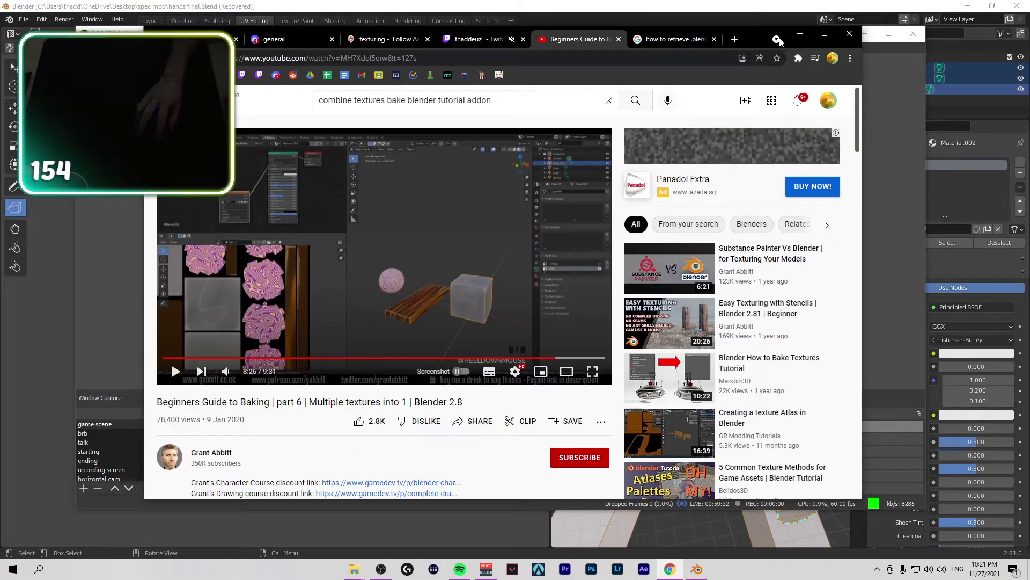
pyautogui.click(683, 42)
pyautogui.click(802, 35)
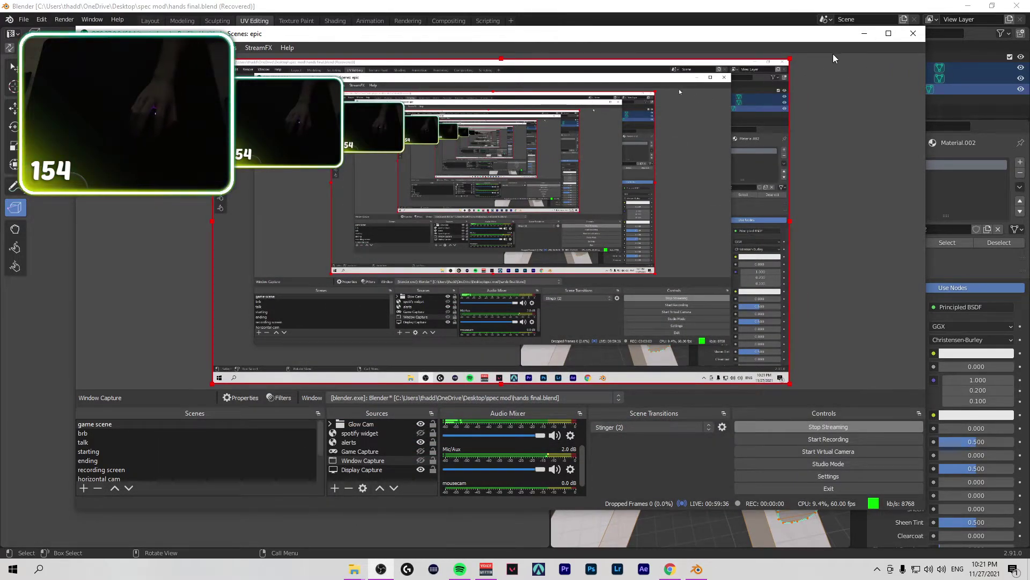
pyautogui.click(865, 33)
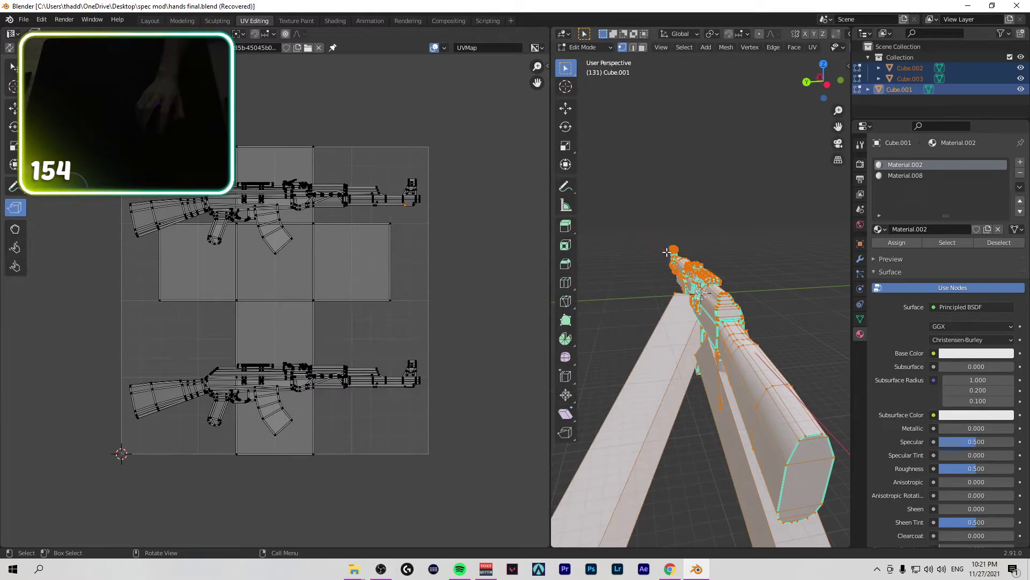
# Step: Recover quit.blend from the autosave list again and inspect the loaded weapon and arms
pyautogui.click(23, 19)
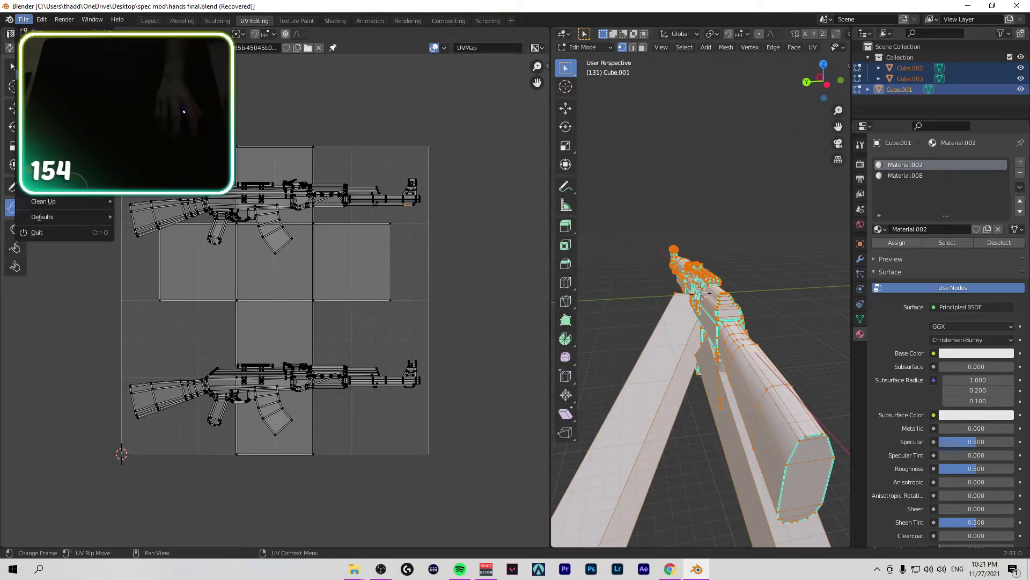
pyautogui.click(134, 108)
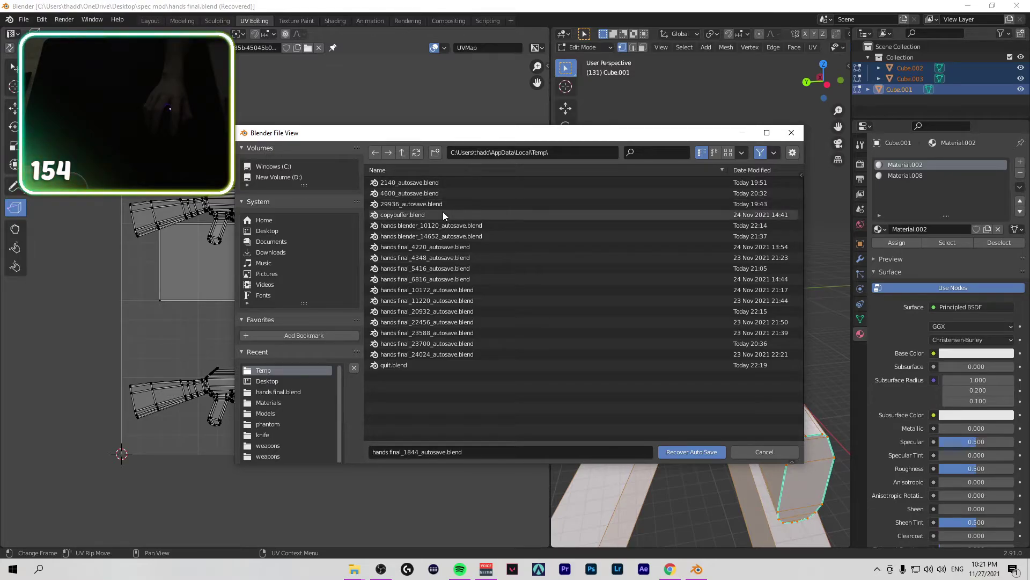
pyautogui.click(509, 355)
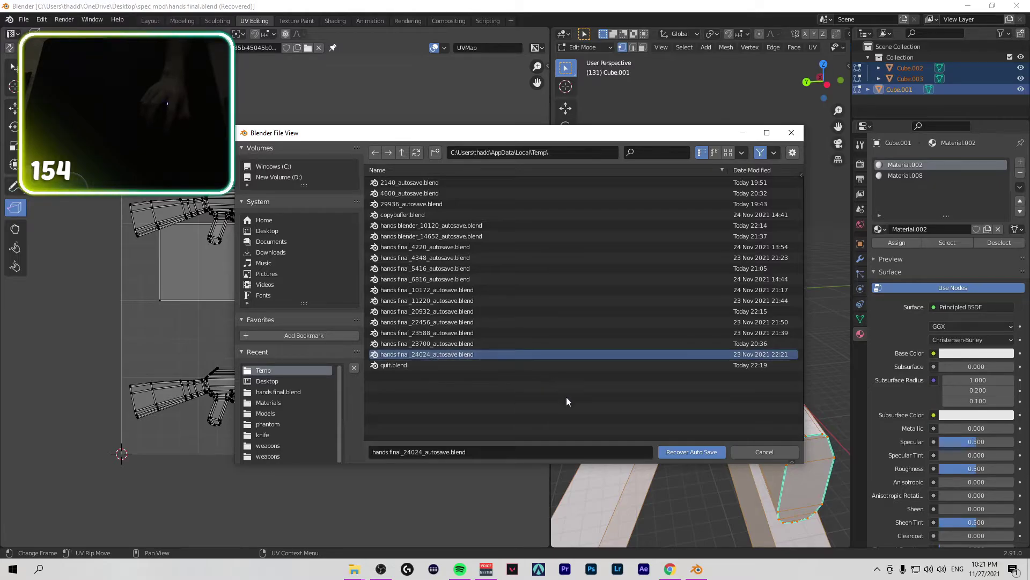
pyautogui.click(528, 366)
pyautogui.click(691, 451)
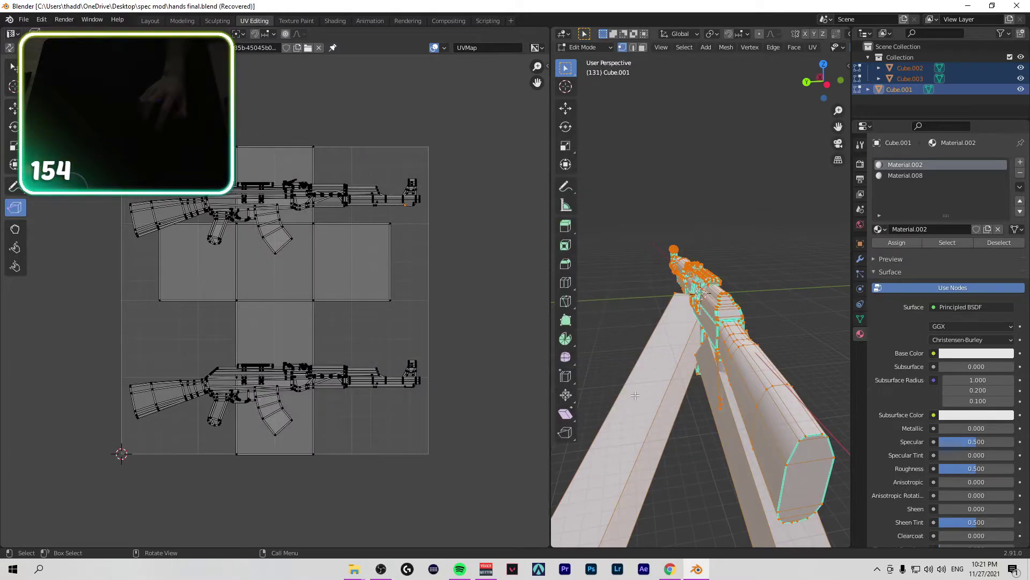
pyautogui.scroll(-4, 663, 380)
pyautogui.scroll(2, 663, 380)
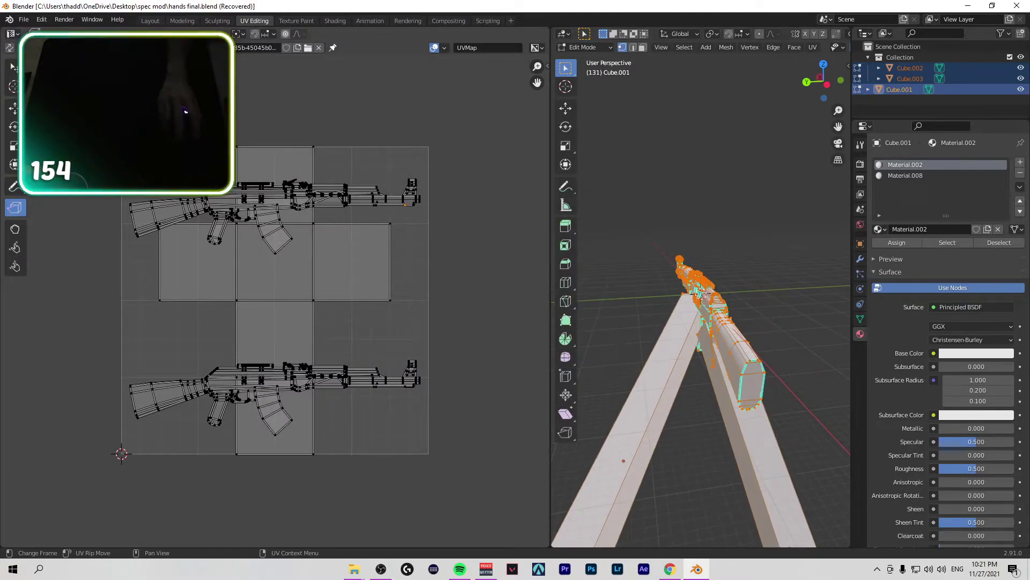
# Step: Recover an earlier hands final autosave from the Temp folder
pyautogui.click(24, 19)
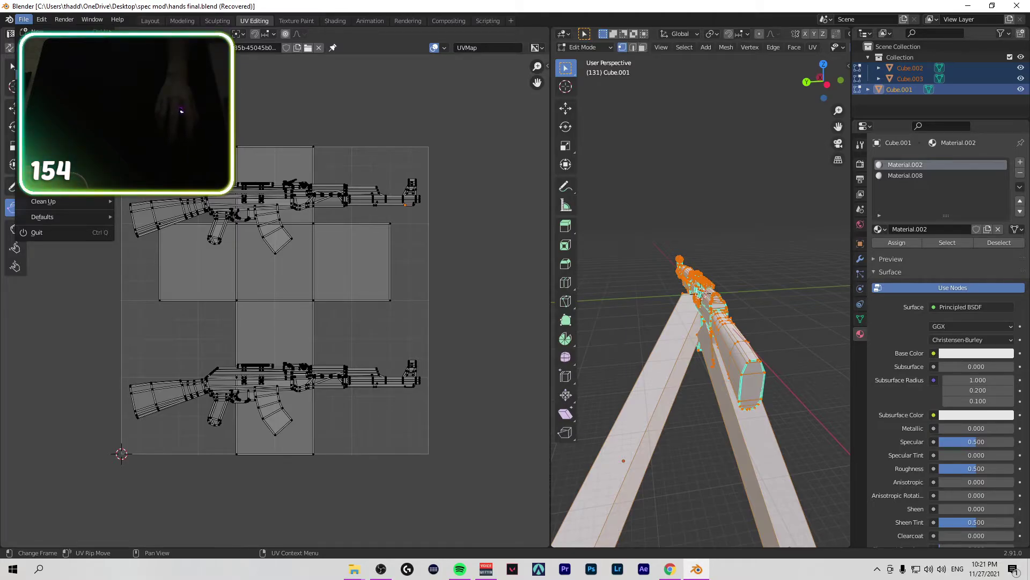
pyautogui.click(137, 88)
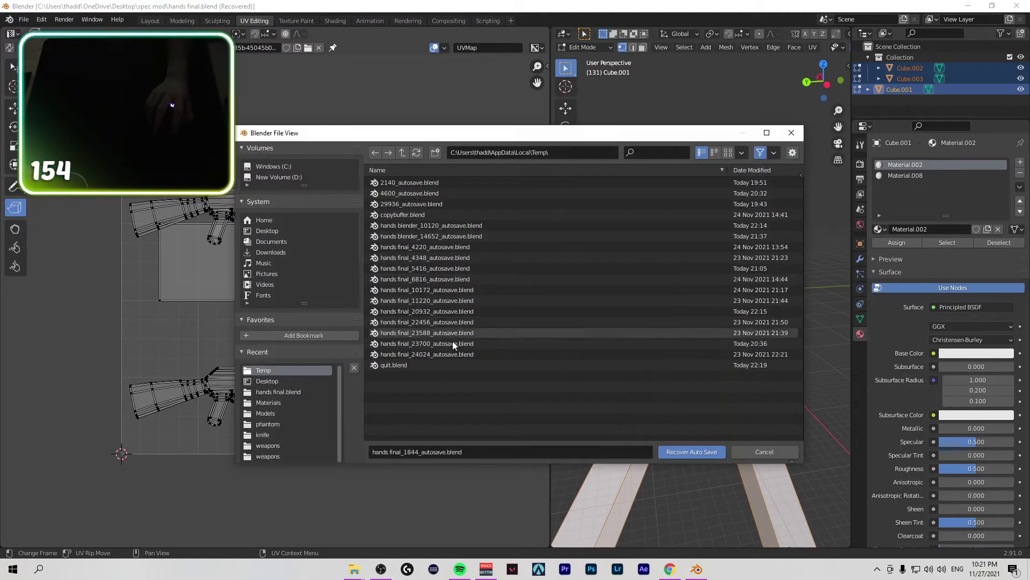
pyautogui.click(676, 452)
pyautogui.scroll(5, 641, 357)
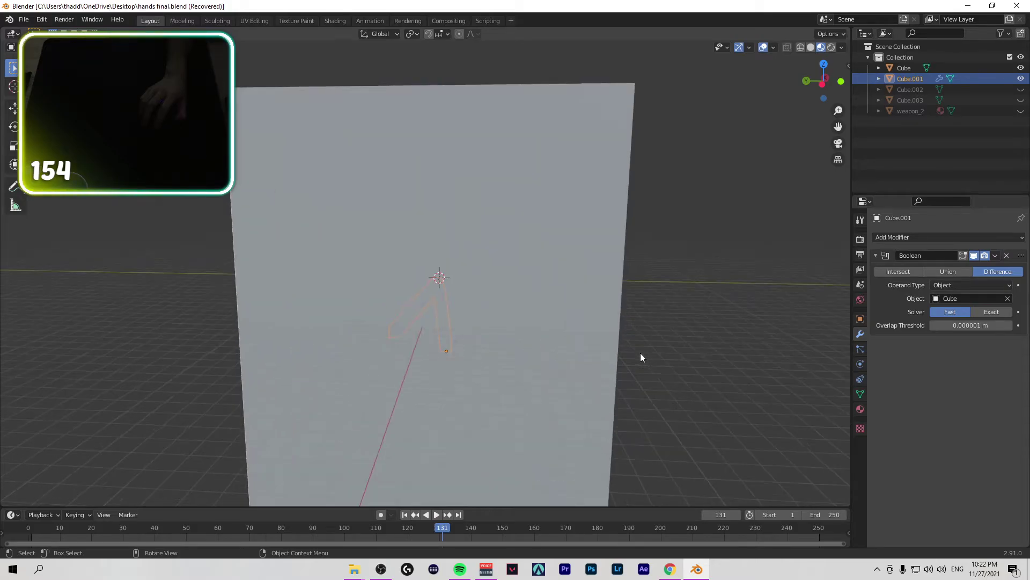
# Step: Show Cube.002, Cube.003 and weapon_2, hide Cube and Cube.001, and switch to the UV Editing workspace
pyautogui.click(1022, 89)
pyautogui.click(1021, 99)
pyautogui.click(1022, 110)
pyautogui.click(1022, 68)
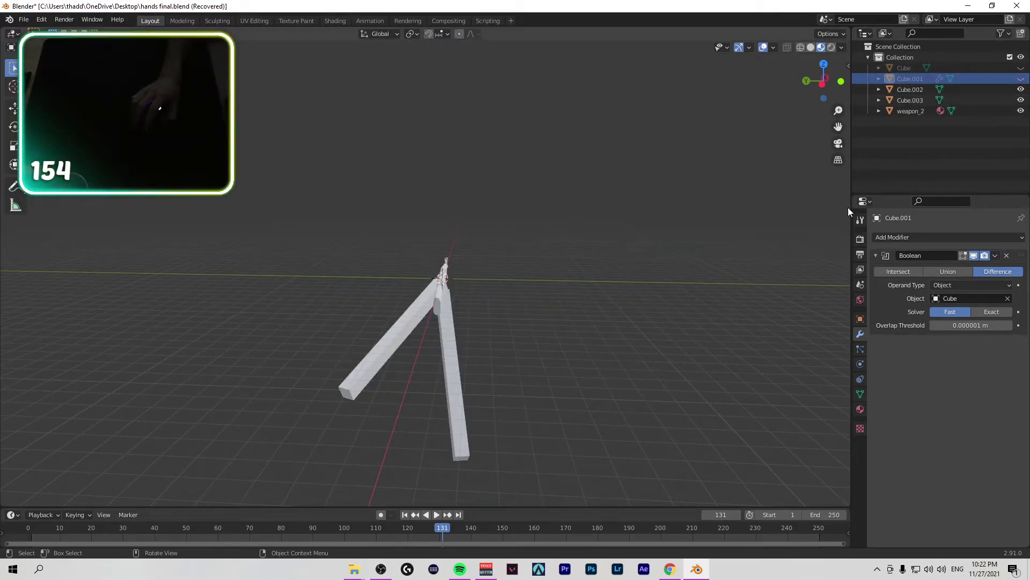
pyautogui.scroll(3, 848, 207)
pyautogui.click(255, 20)
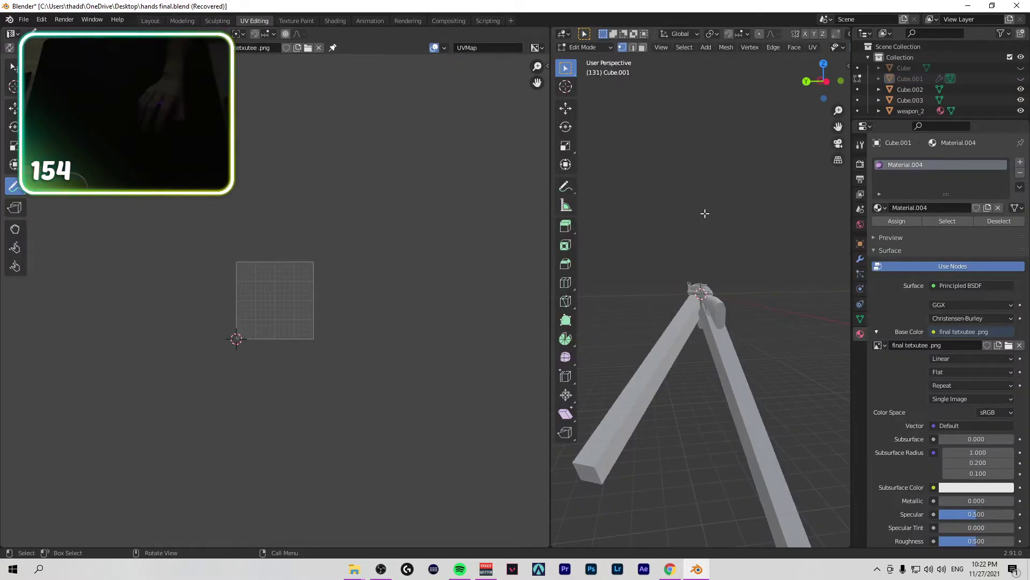
pyautogui.rightClick(455, 58)
pyautogui.click(24, 19)
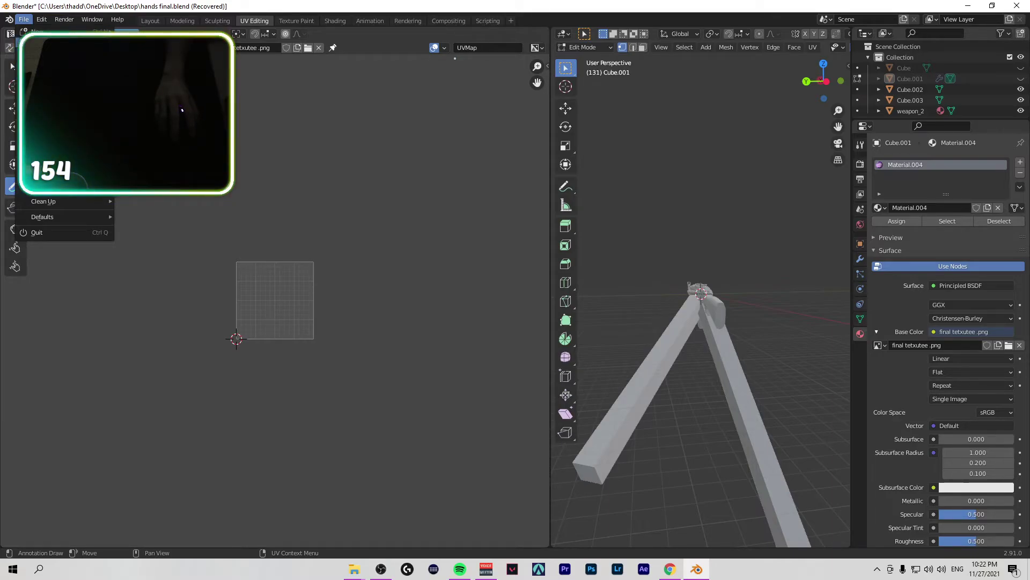
pyautogui.hotkey('ctrl', 'q')
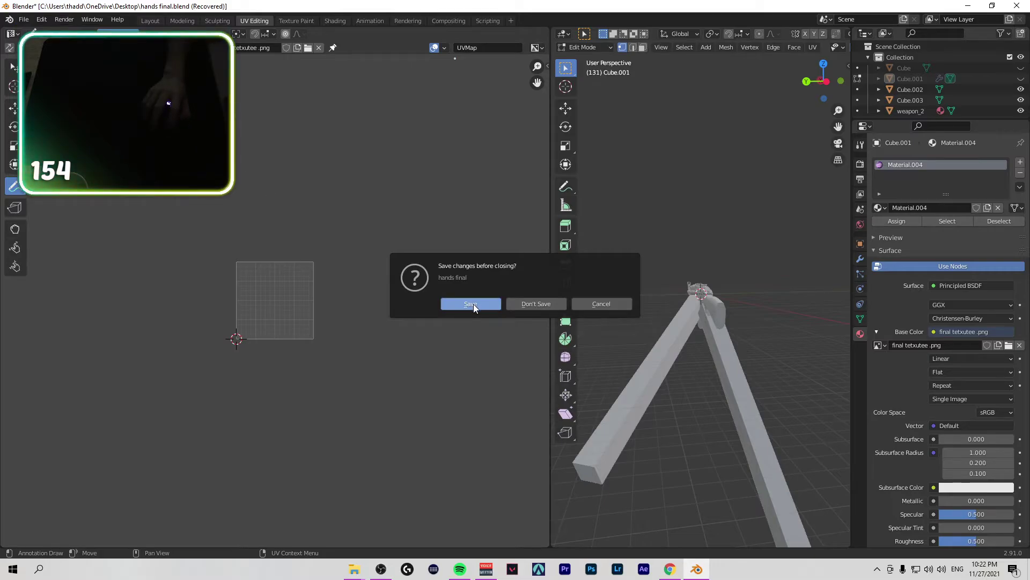
pyautogui.click(521, 303)
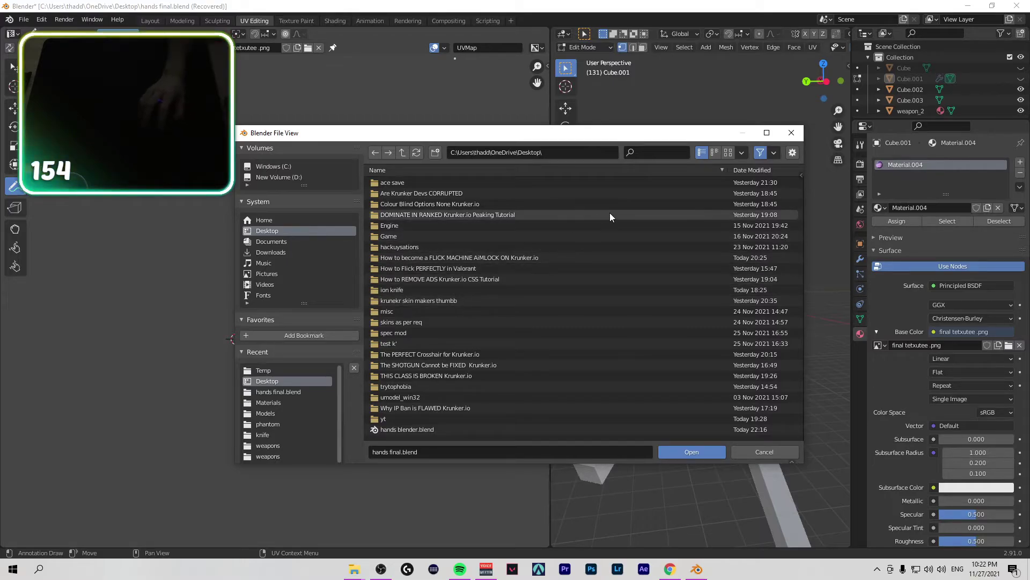
pyautogui.click(742, 453)
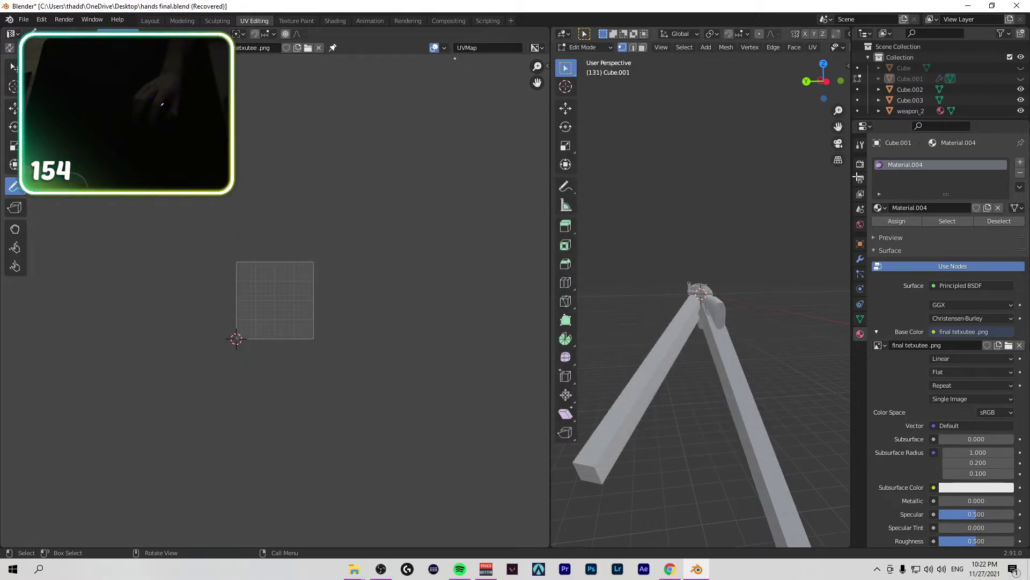
# Step: Close Blender without saving the changes to the recovered file
pyautogui.click(1017, 6)
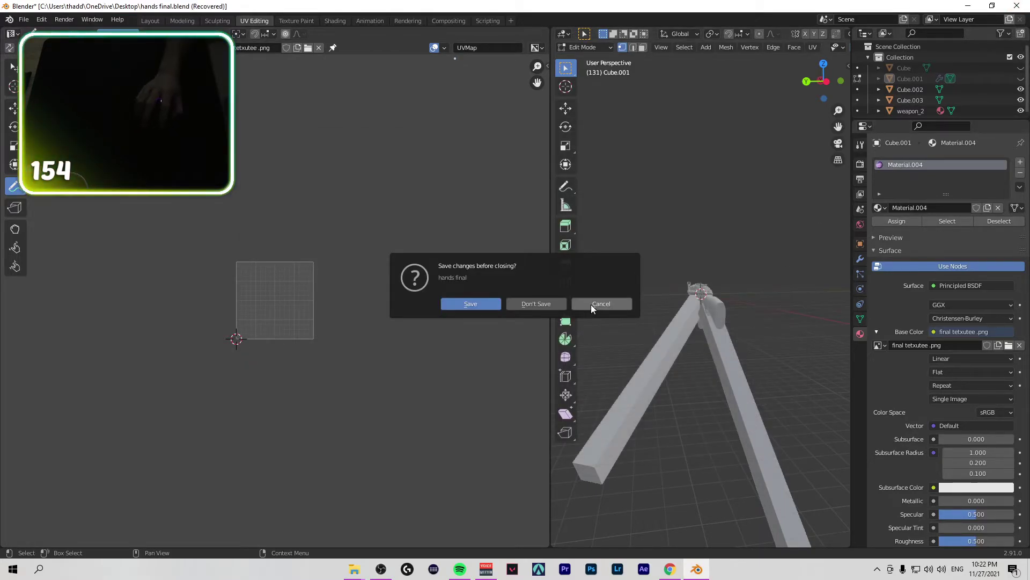
pyautogui.click(554, 304)
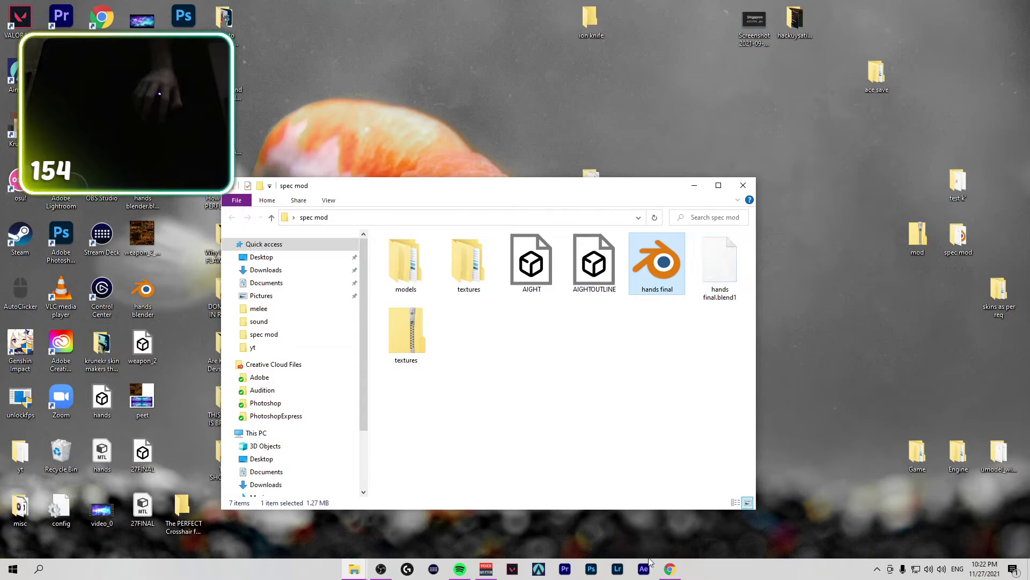
# Step: Search the web for "blend1 file" in a new browser tab and read the FileInfo page about BLEND1 files
pyautogui.hotkey('alt', 'Tab')
pyautogui.click(732, 42)
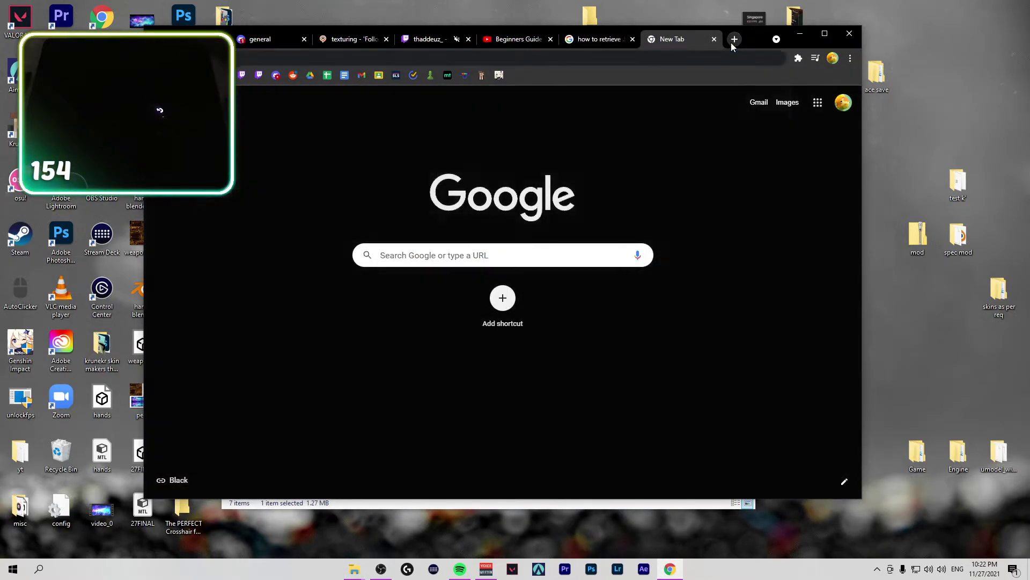
pyautogui.write('blend1 file')
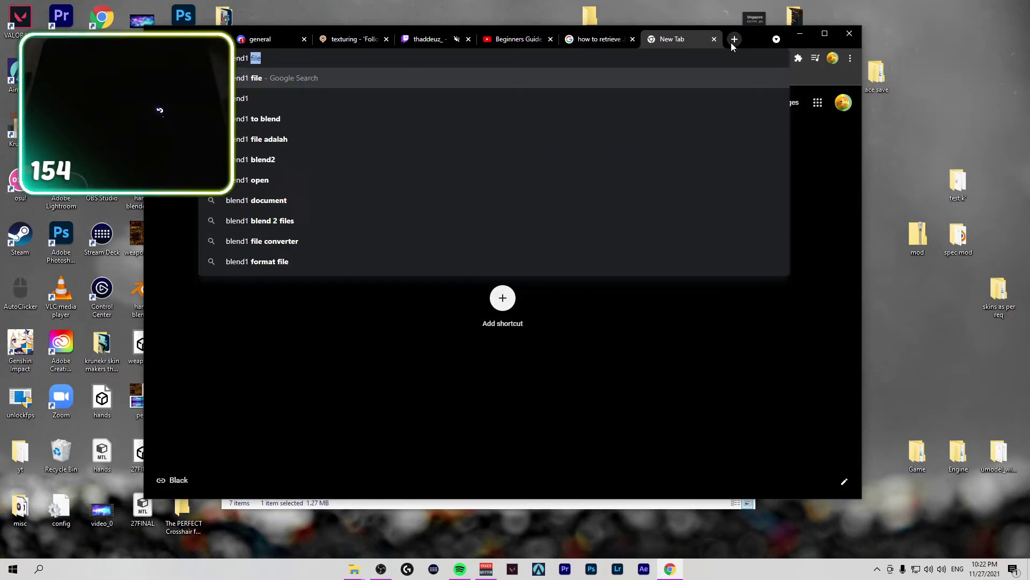
pyautogui.press('Return')
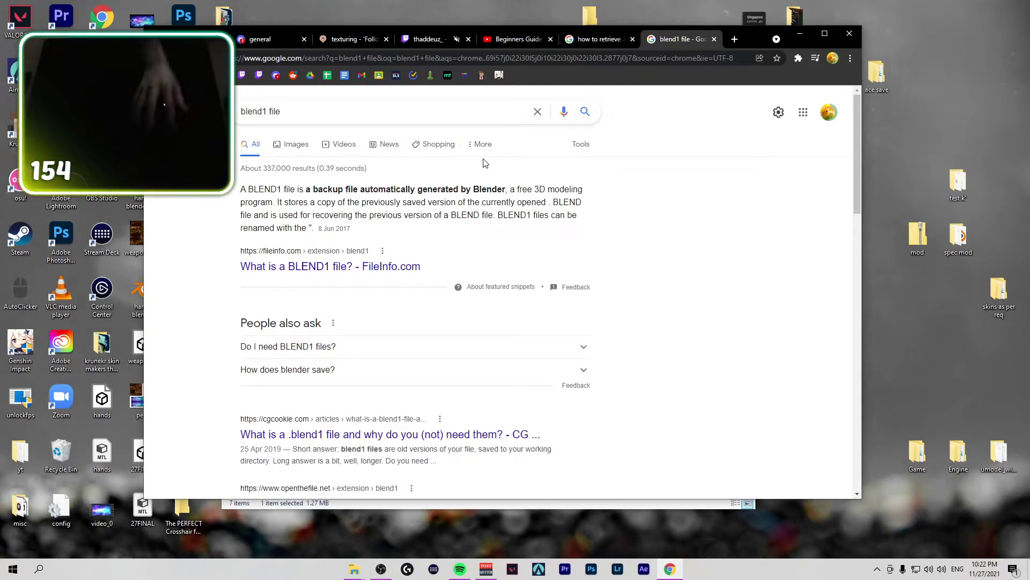
pyautogui.click(373, 267)
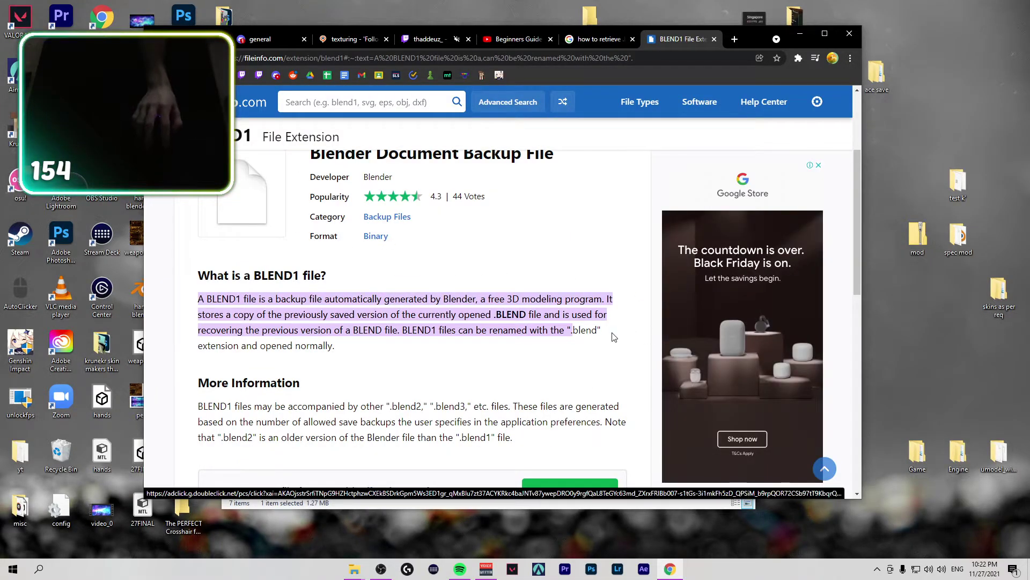
pyautogui.click(553, 363)
pyautogui.scroll(-3, 549, 365)
pyautogui.scroll(3, 550, 366)
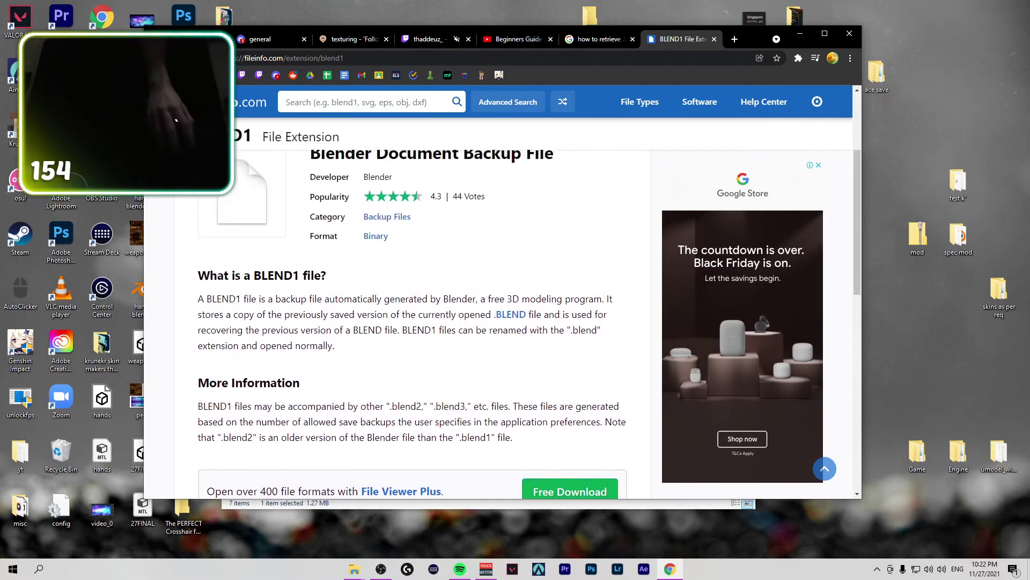
# Step: Search for "how to open blend1 file" and reread the FileInfo explanation of opening the backup format
pyautogui.hotkey('alt', 'Left')
pyautogui.click(308, 117)
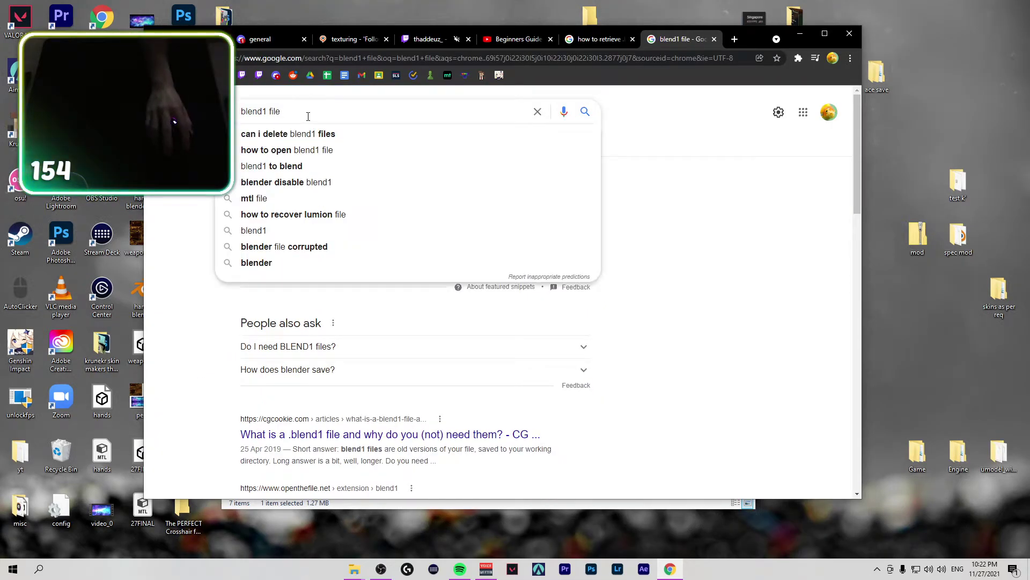
pyautogui.click(343, 150)
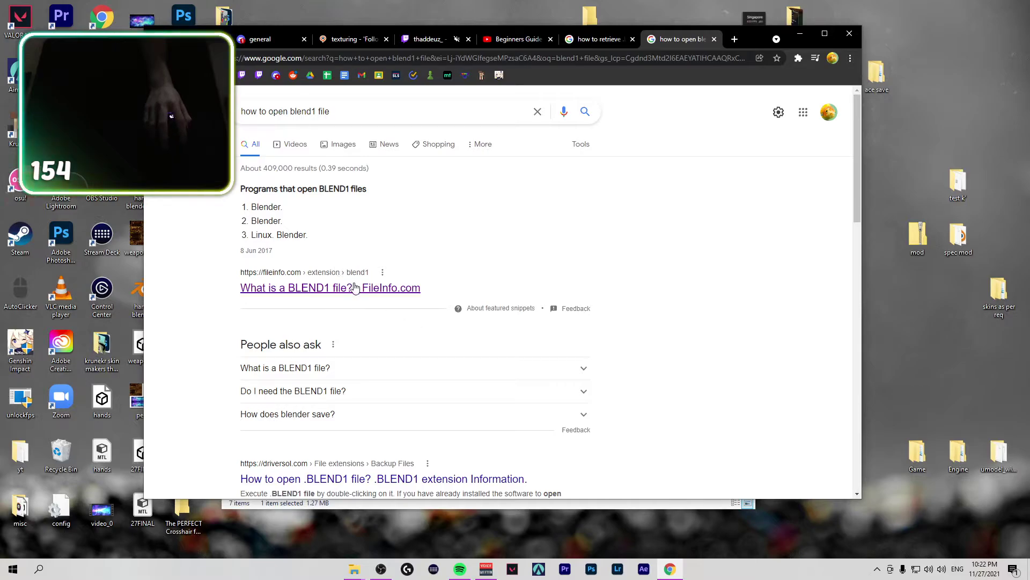
pyautogui.click(381, 288)
pyautogui.scroll(-2, 398, 292)
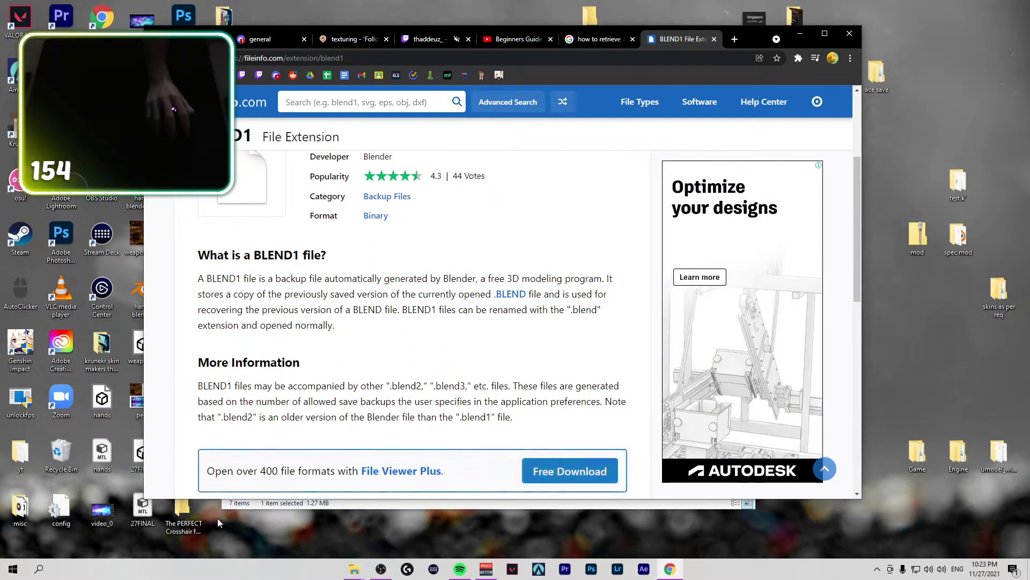
# Step: Launch Blender again and bring up its file browser for opening an existing project
pyautogui.click(49, 570)
pyautogui.click(83, 430)
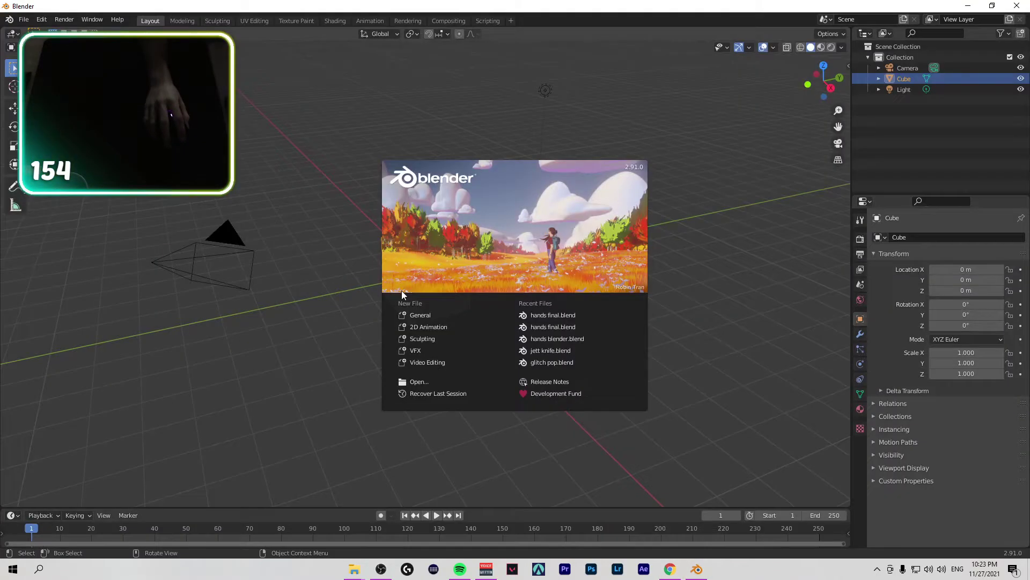
pyautogui.click(424, 381)
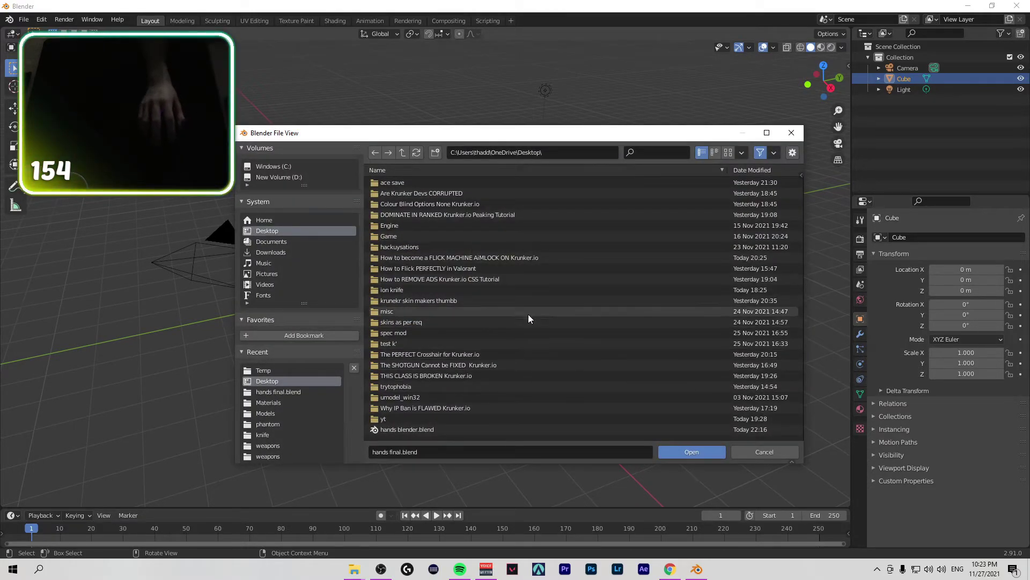
pyautogui.click(792, 153)
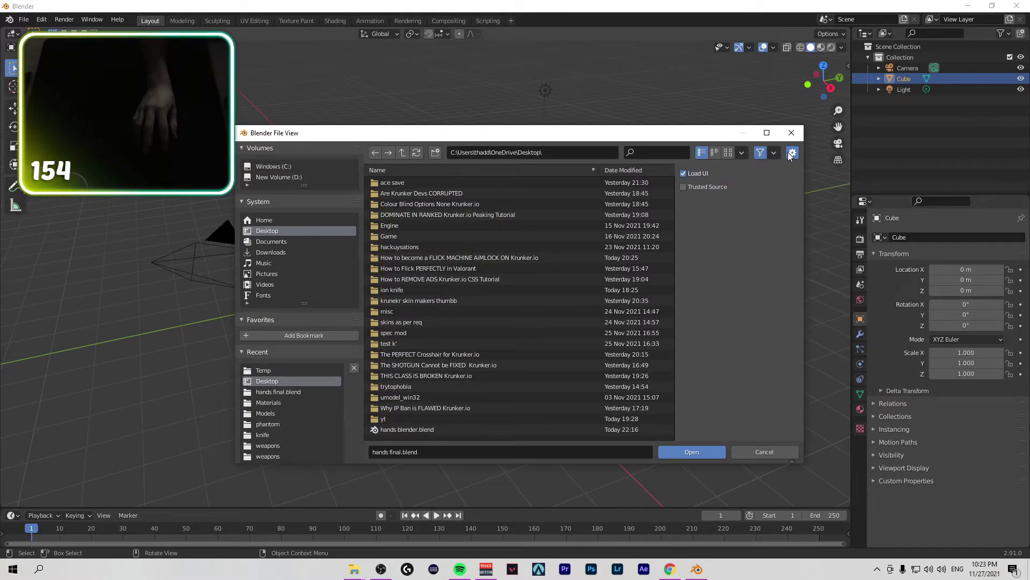
pyautogui.click(684, 173)
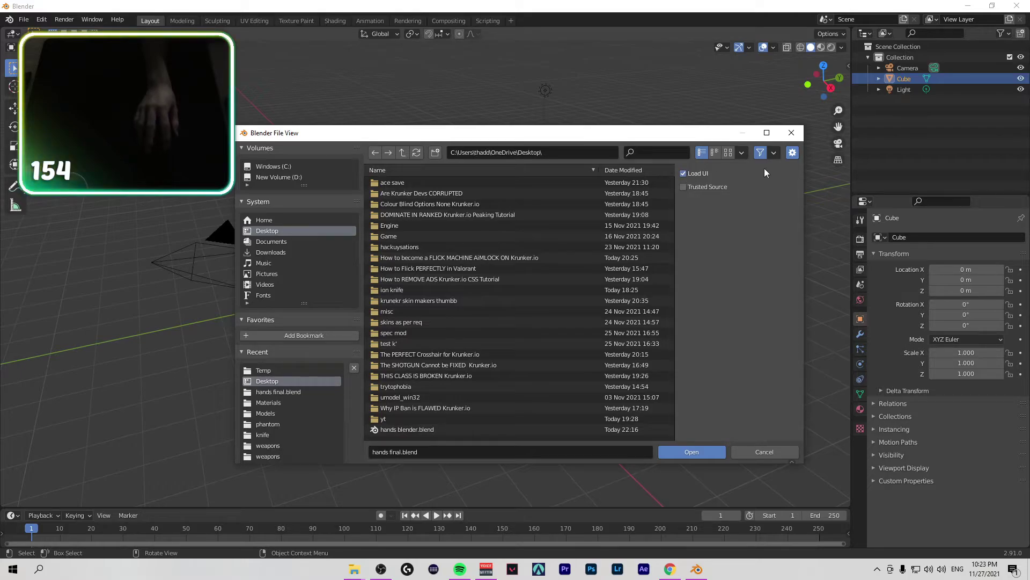
pyautogui.click(798, 154)
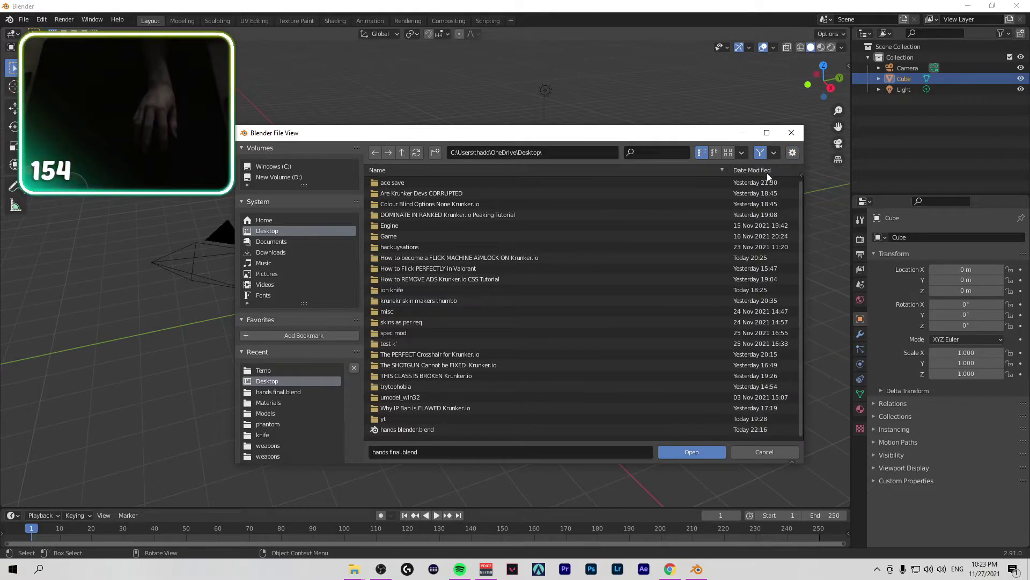
pyautogui.click(714, 154)
pyautogui.click(701, 153)
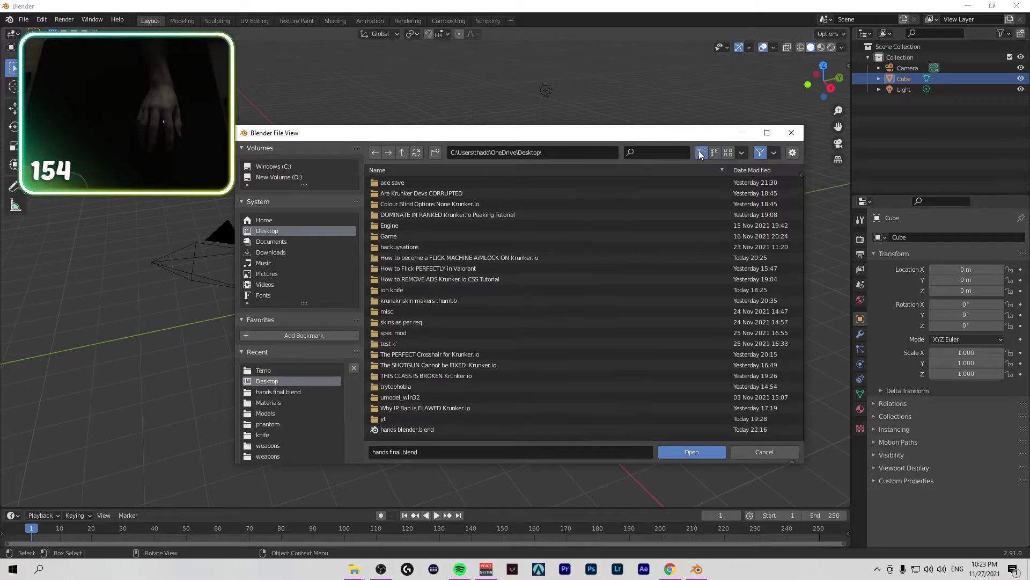
pyautogui.click(715, 153)
pyautogui.click(700, 154)
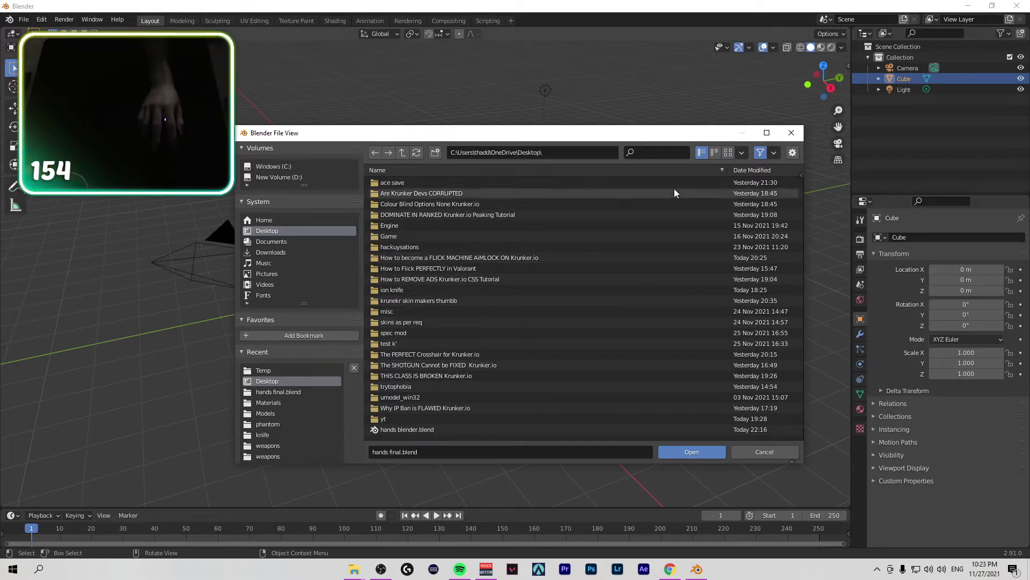
# Step: Include Backup .blend Files in the file browser's filter and open hands blender.blend1 from the Desktop
pyautogui.click(743, 152)
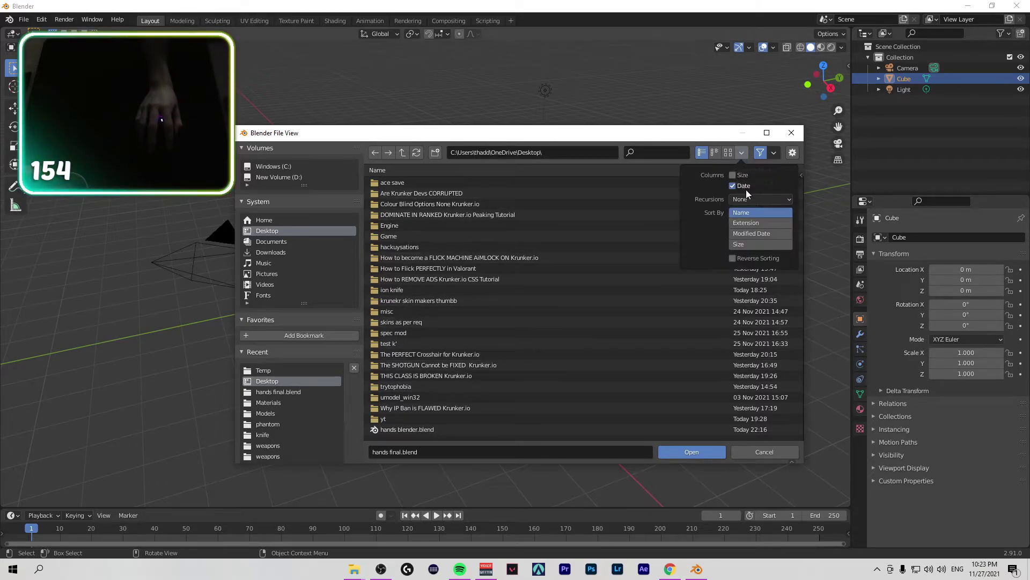
pyautogui.click(774, 153)
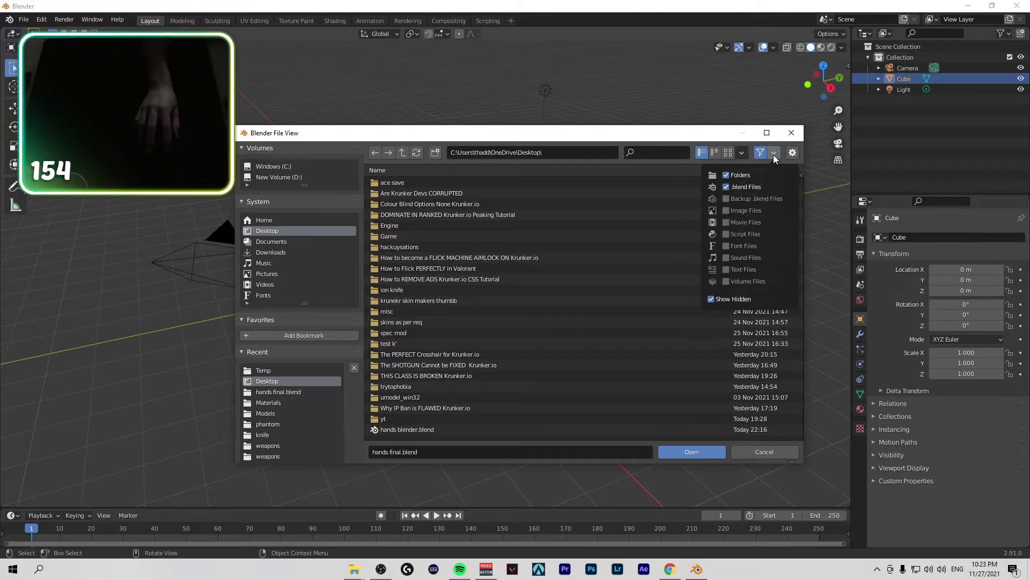
pyautogui.click(726, 199)
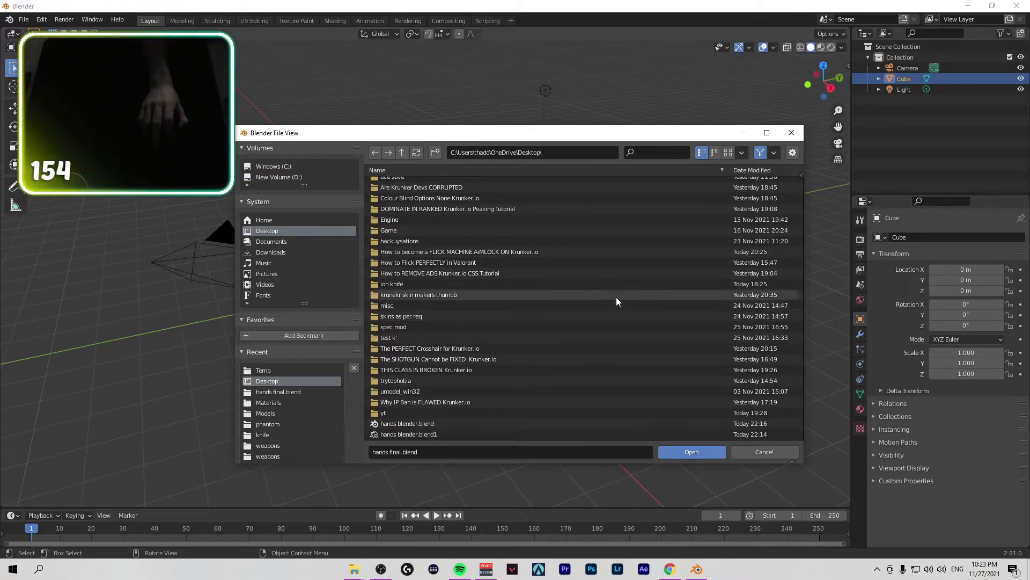
pyautogui.click(504, 434)
pyautogui.click(678, 453)
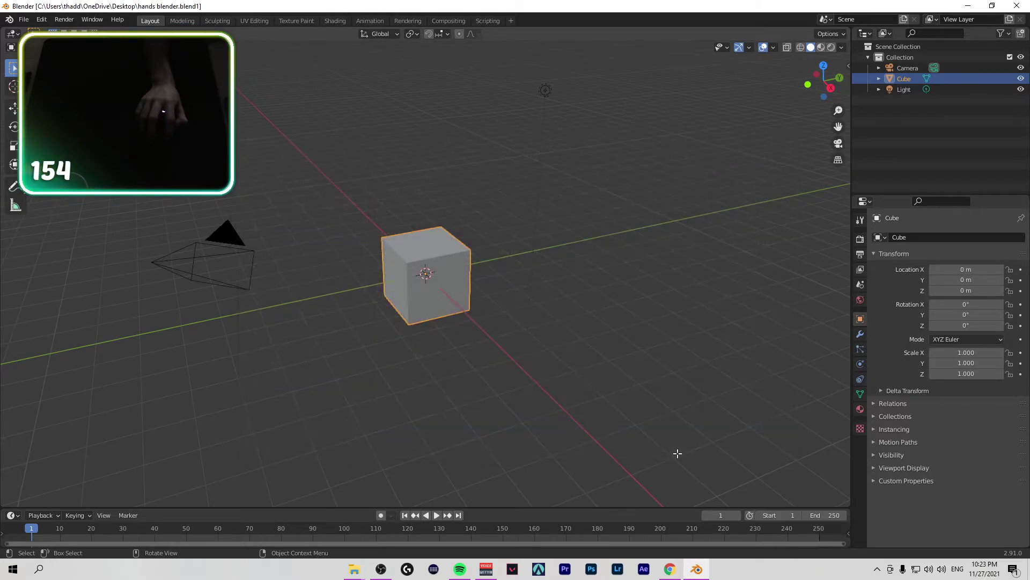
pyautogui.scroll(3, 656, 366)
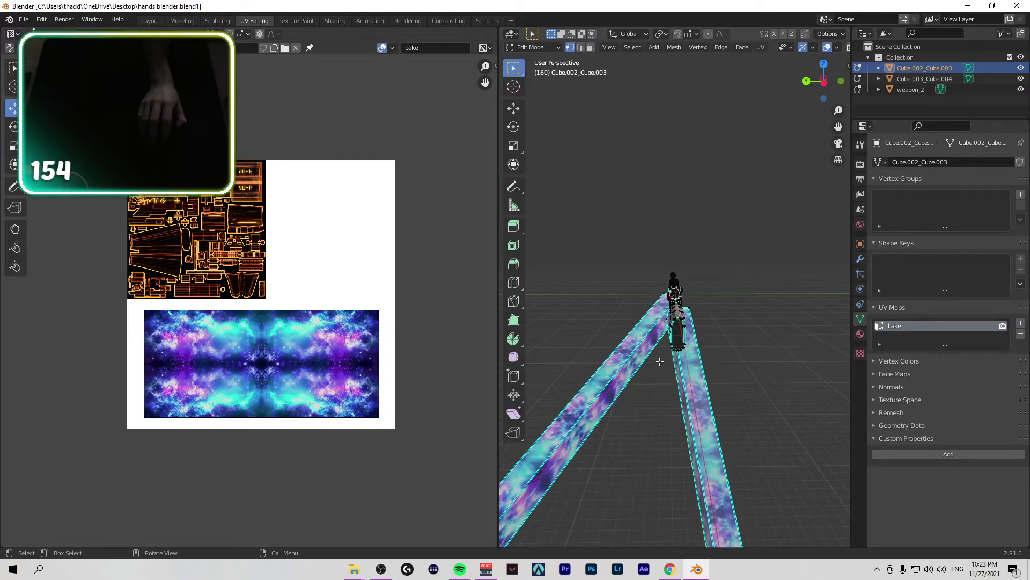
pyautogui.click(433, 48)
pyautogui.press('Escape')
pyautogui.rightClick(395, 48)
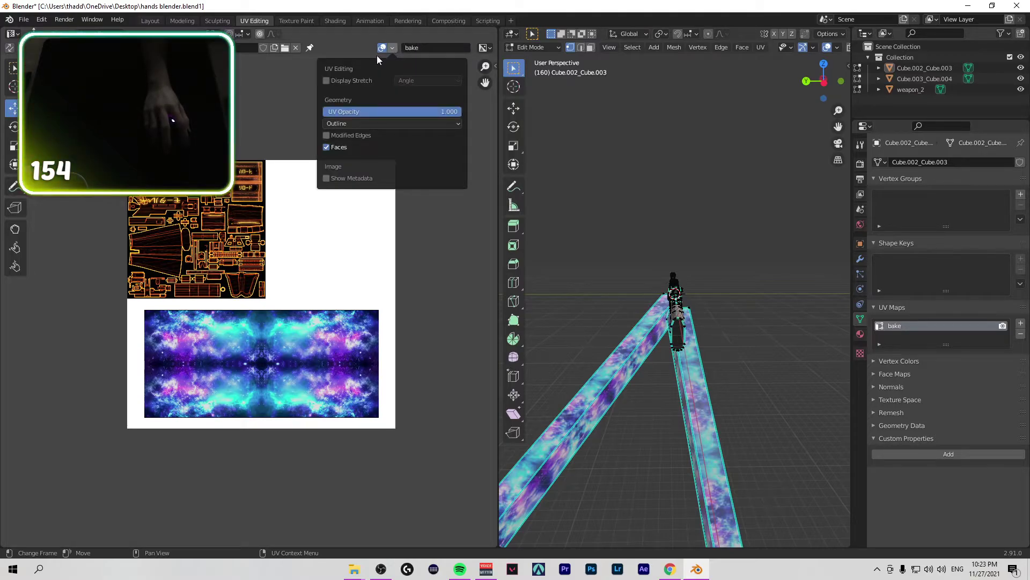
pyautogui.press('Escape')
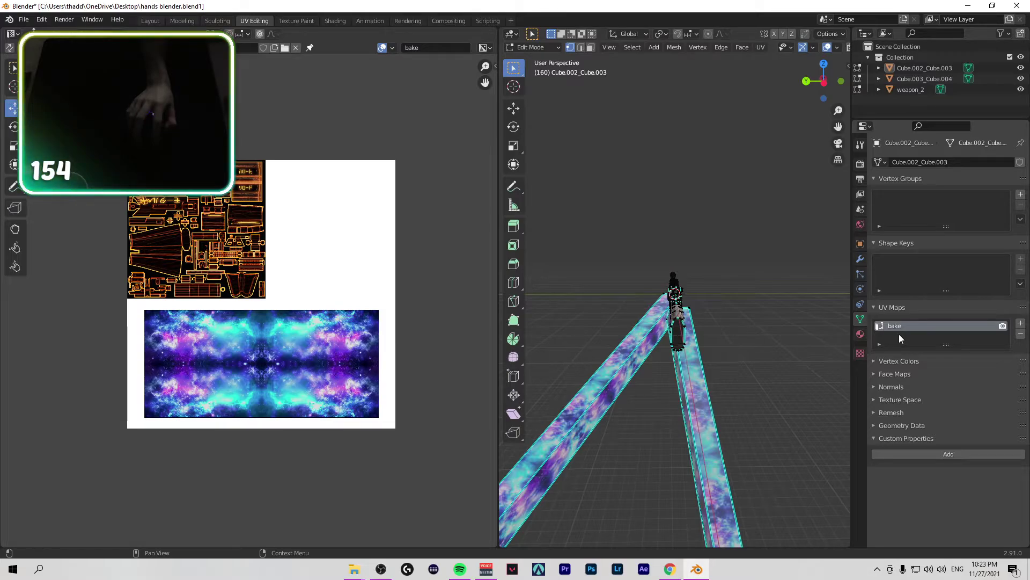
# Step: Save the opened backup to the Desktop as hands blender.blend1.blend
pyautogui.click(21, 21)
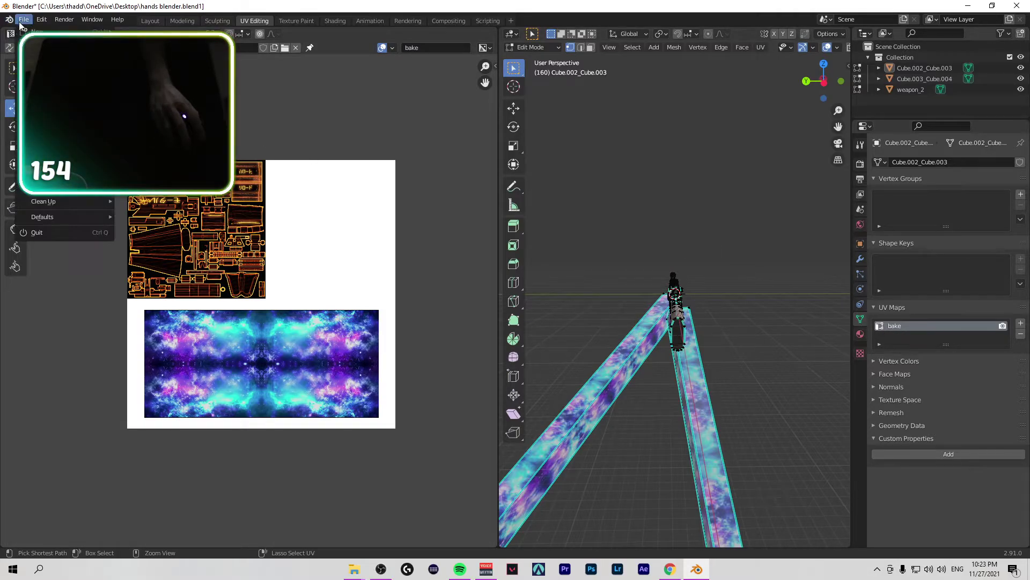
pyautogui.click(46, 102)
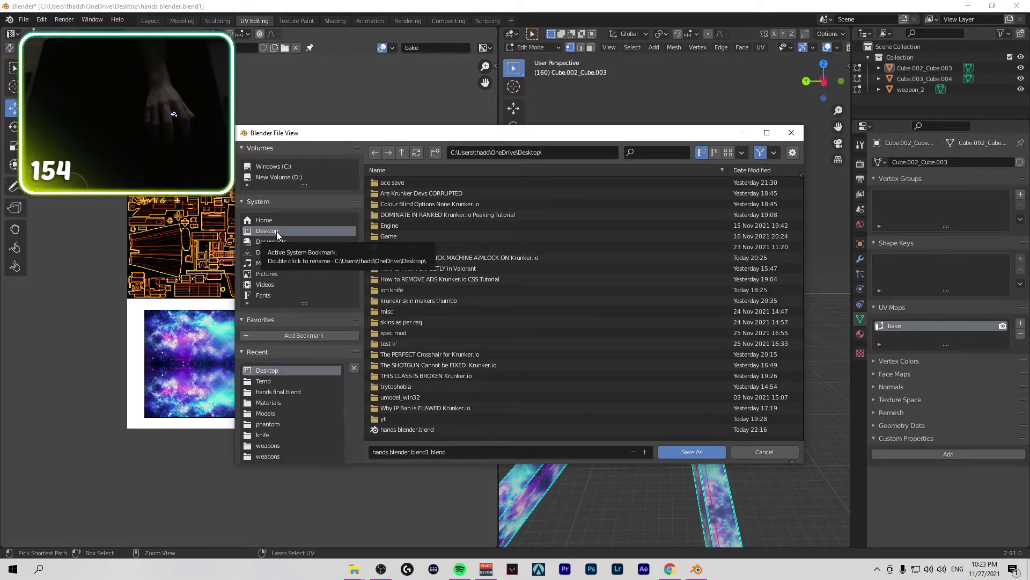
pyautogui.click(690, 452)
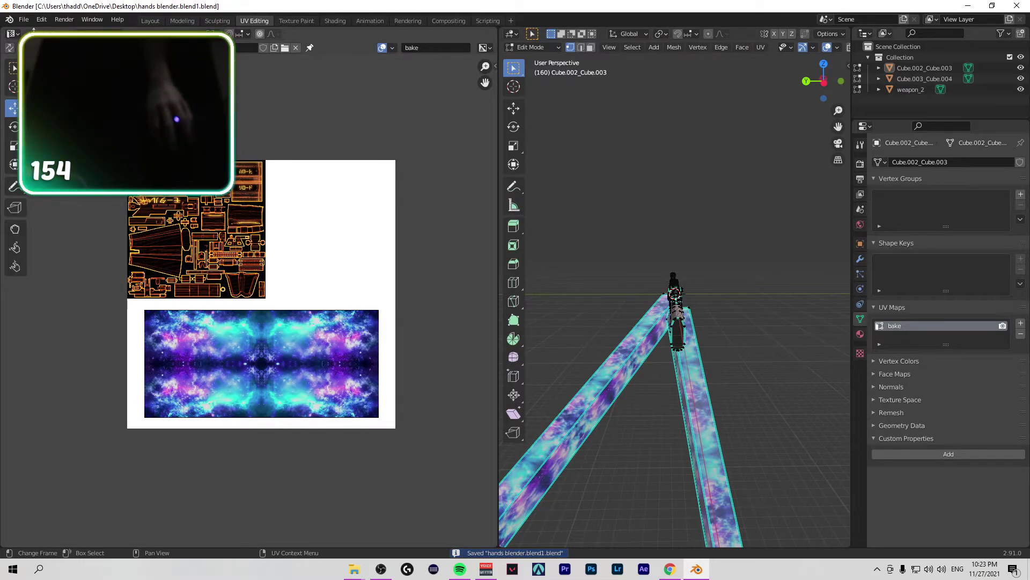
# Step: Select all geometry and inspect the weapon and arm UV layout over the texture image
pyautogui.click(391, 48)
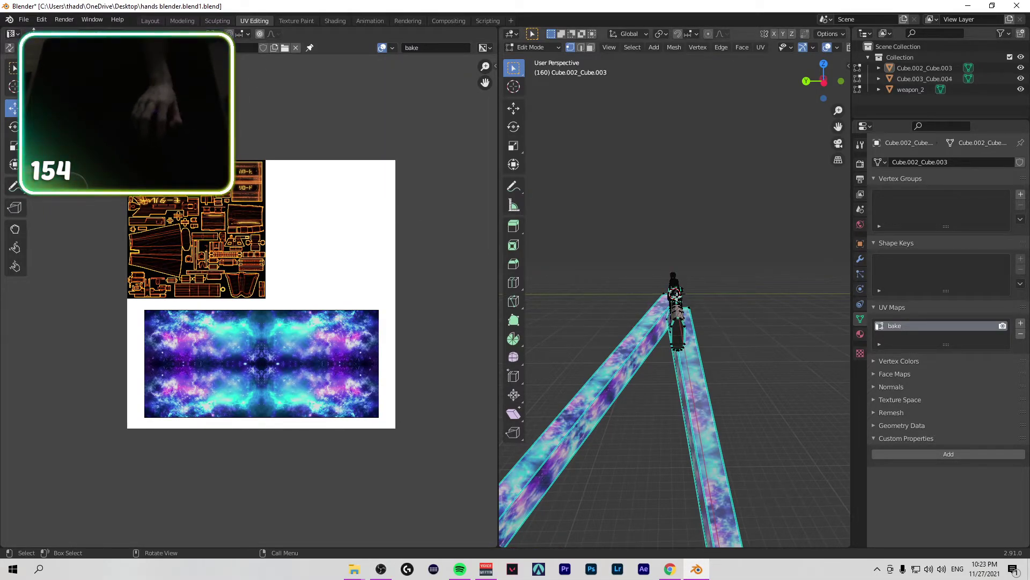
pyautogui.scroll(-5, 677, 299)
pyautogui.press('a')
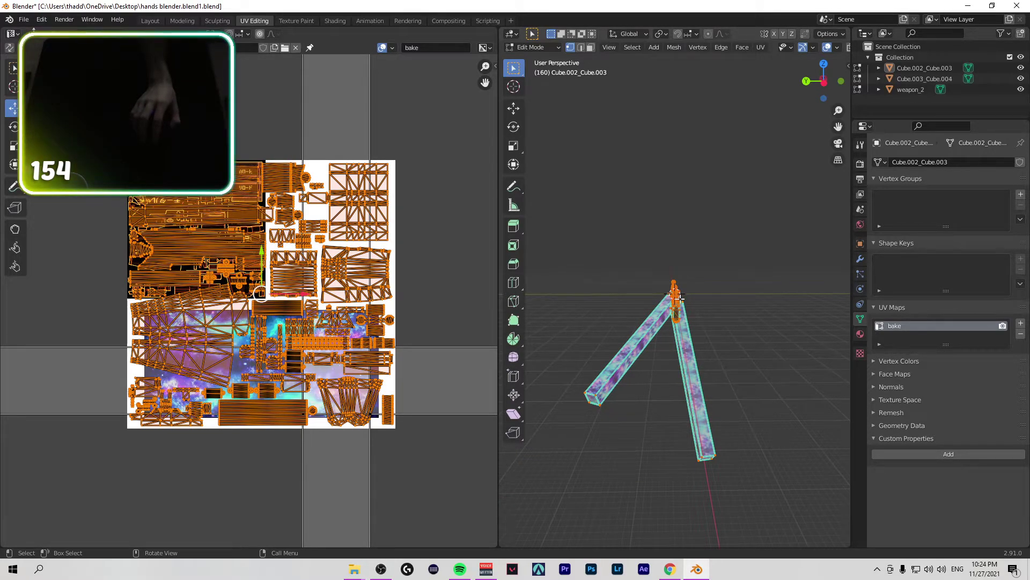
pyautogui.scroll(3, 678, 298)
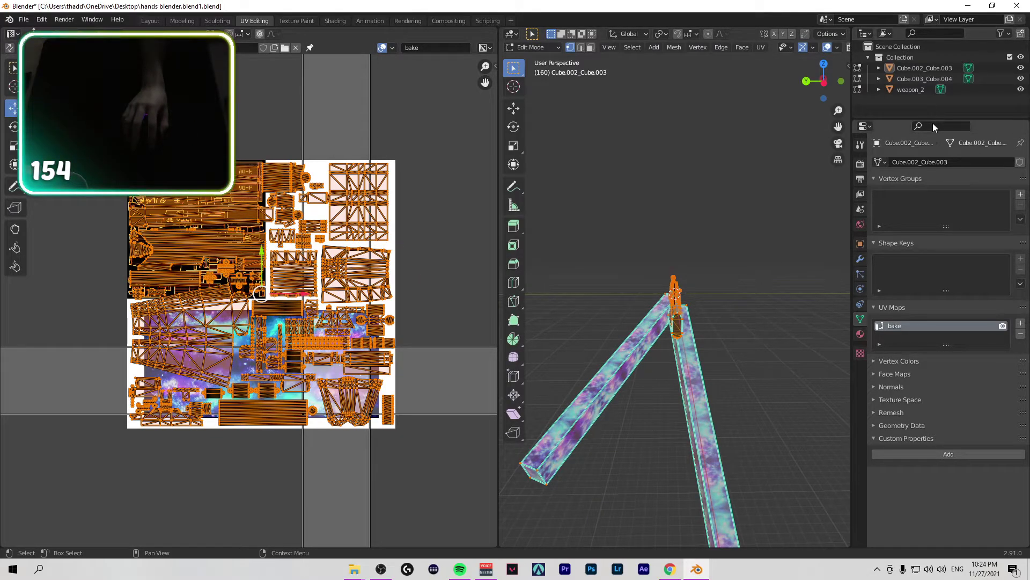
# Step: Try lowering Cube.002_Cube.003 to a Z location of -5.34 m in its object transform, and undo the move
pyautogui.click(861, 195)
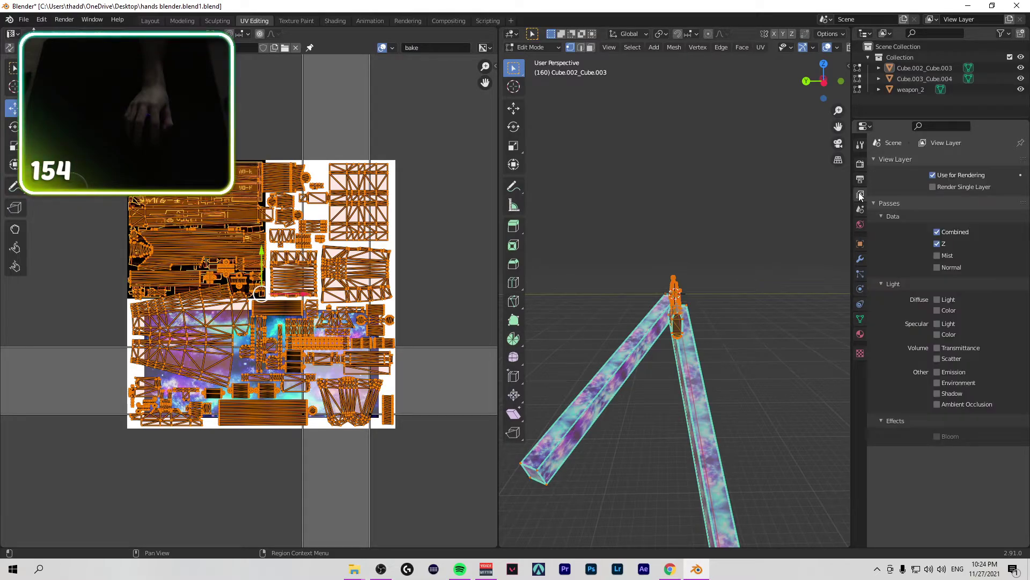
pyautogui.click(860, 244)
pyautogui.moveTo(966, 216); pyautogui.dragTo(944, 215)
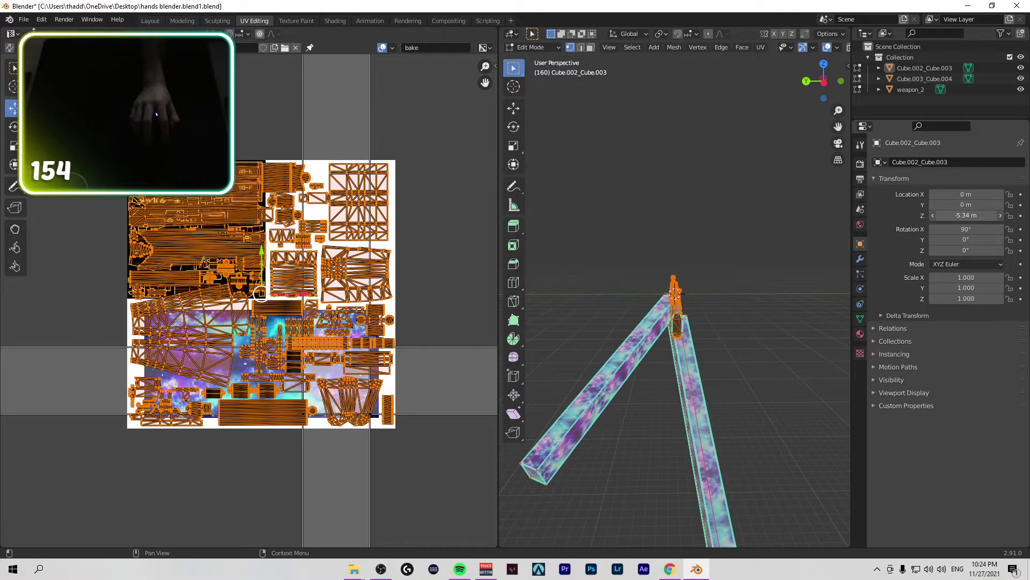
pyautogui.click(915, 91)
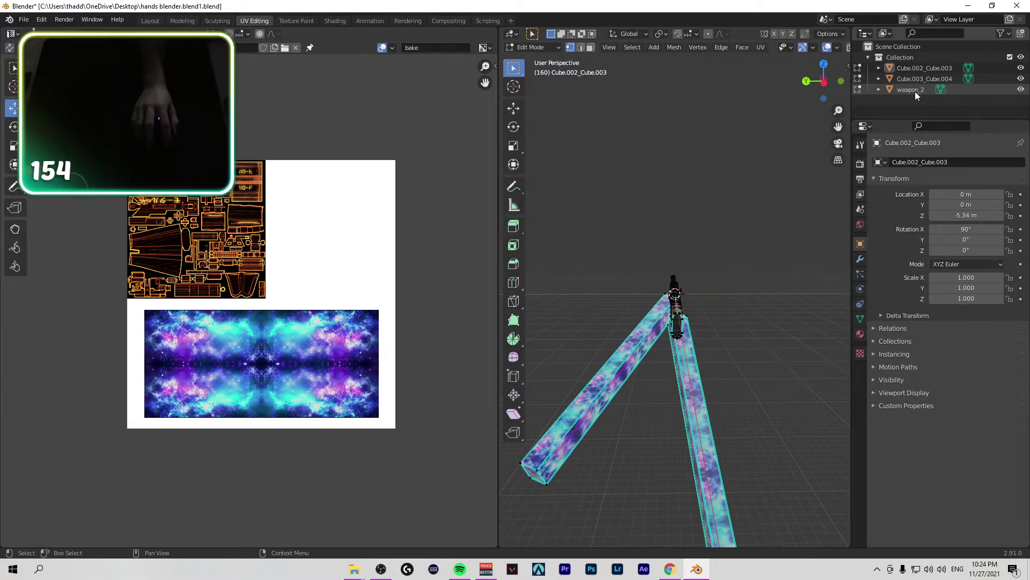
pyautogui.hotkey('ctrl', 'z')
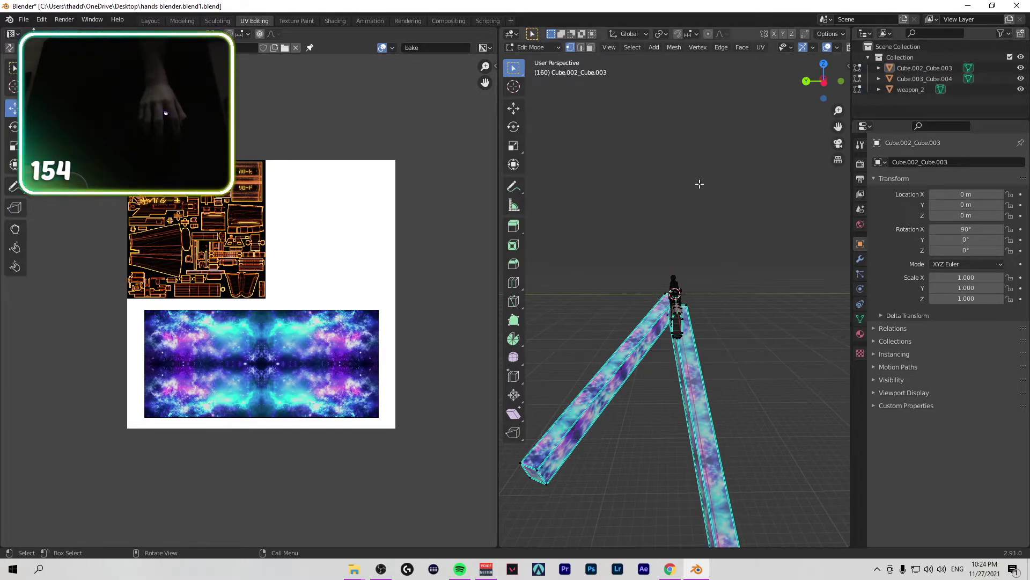
# Step: Try moving weapon_2 away from the arms to location X -340.63 m and Z -830.64 m
pyautogui.press('a')
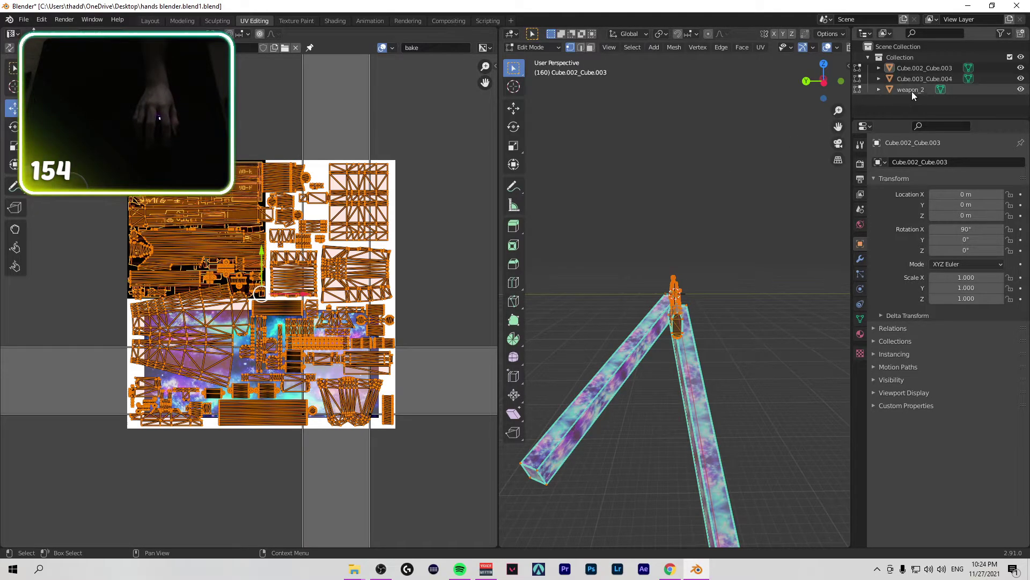
pyautogui.click(958, 89)
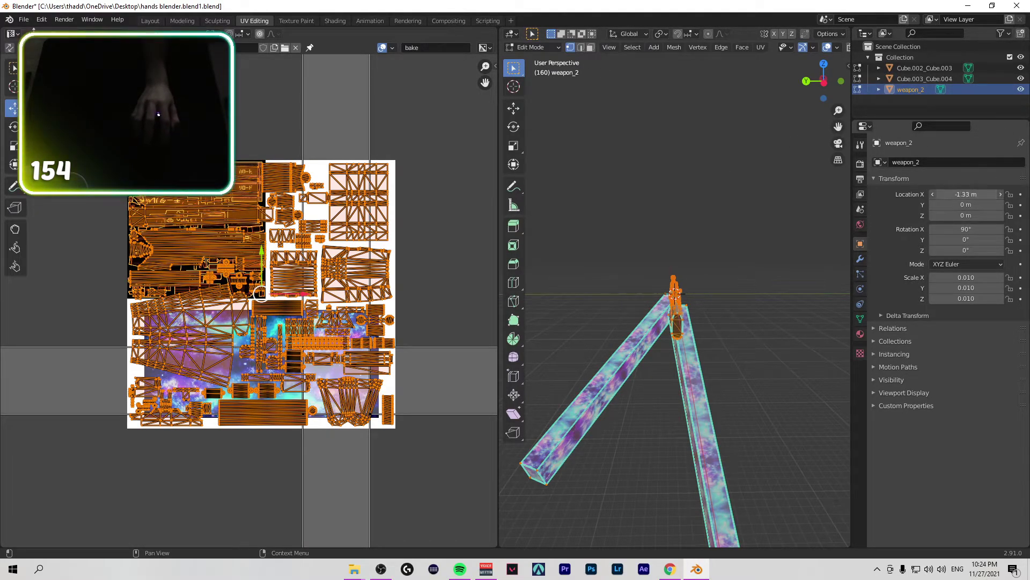
pyautogui.moveTo(966, 194); pyautogui.dragTo(974, 215)
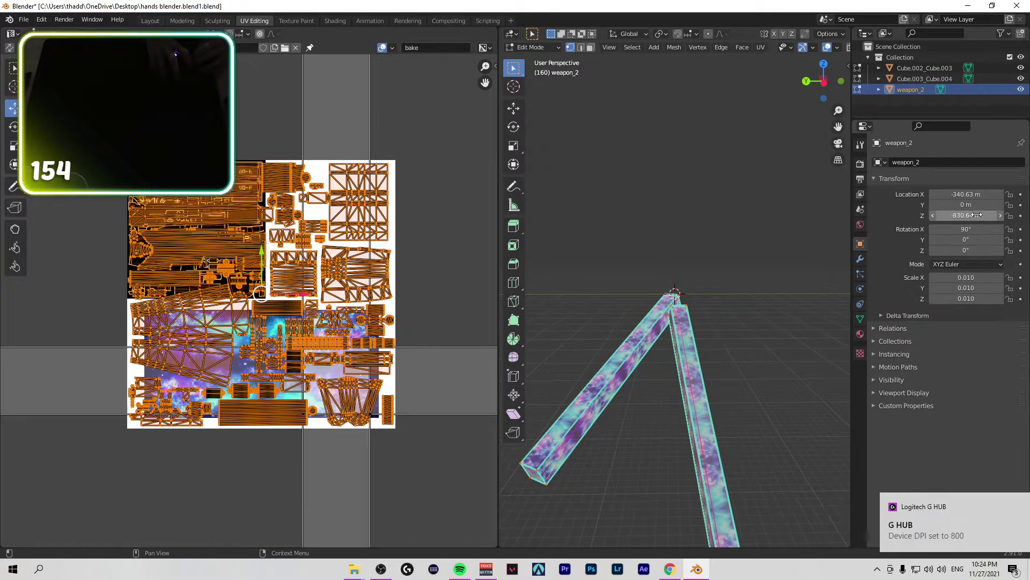
pyautogui.scroll(-5, 660, 243)
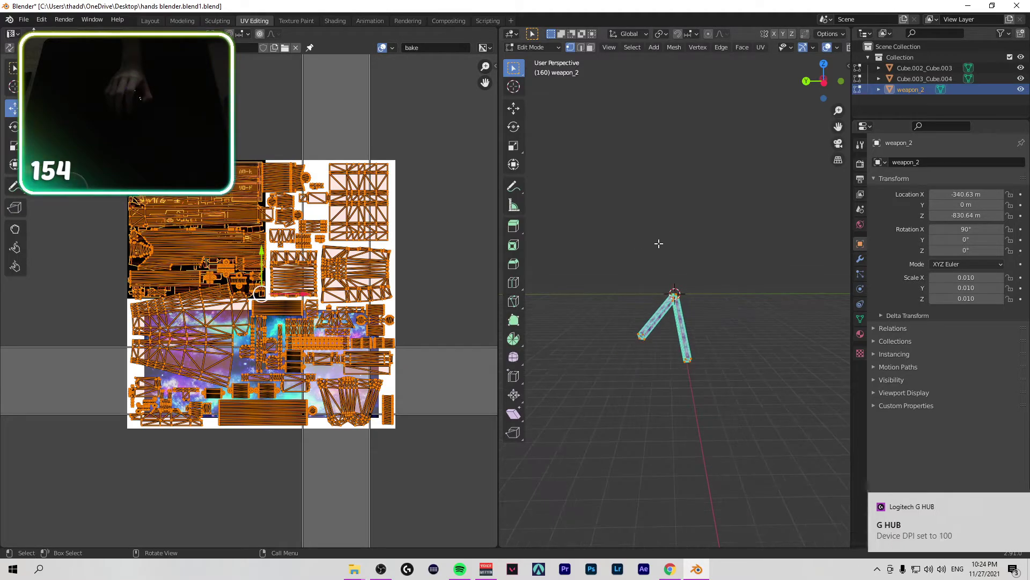
# Step: Search for the displaced weapon_2 mesh around the arms in the left, right and top orthographic views
pyautogui.click(823, 81)
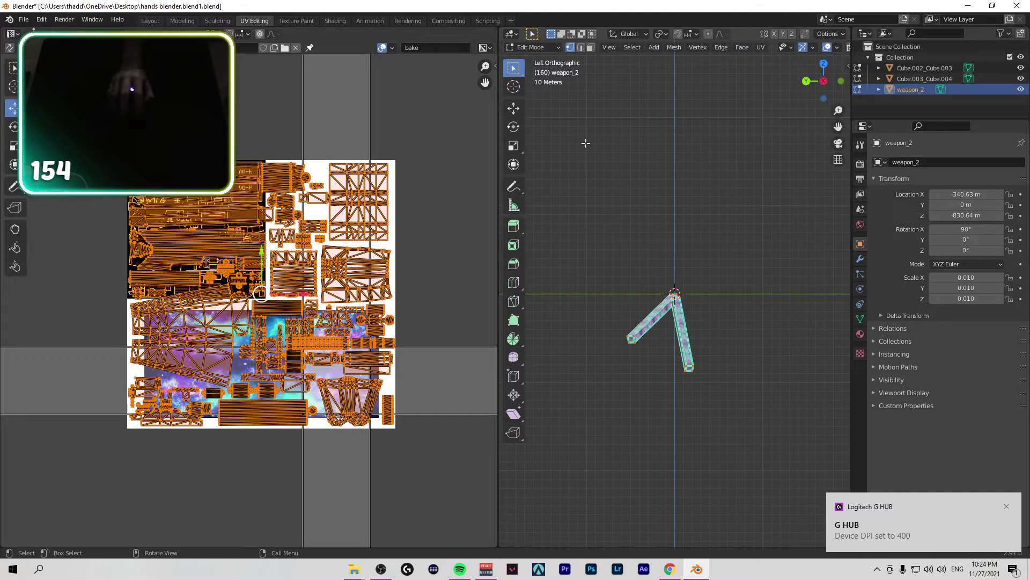
pyautogui.moveTo(623, 189); pyautogui.dragTo(739, 472)
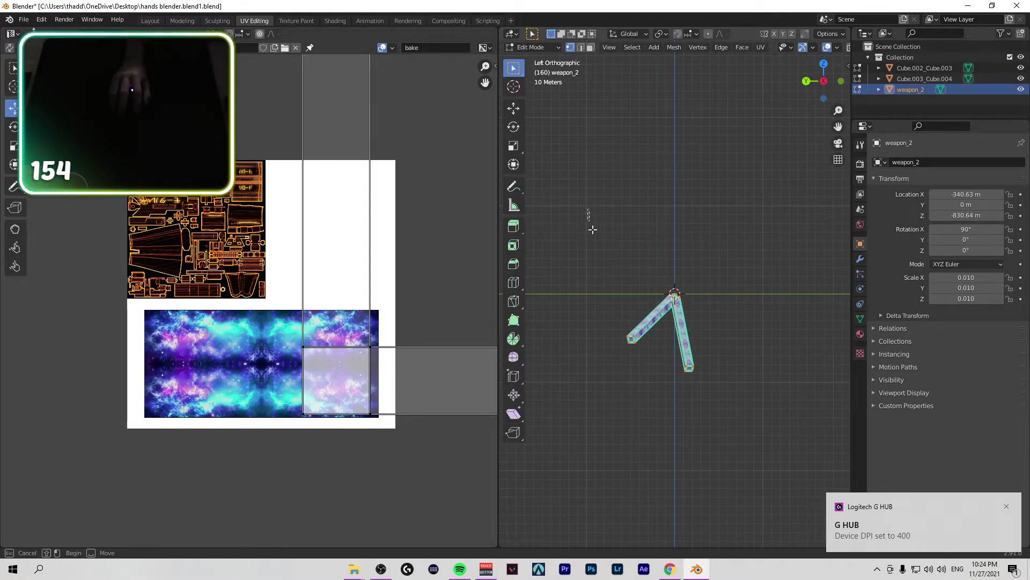
pyautogui.moveTo(587, 211); pyautogui.dragTo(764, 465)
pyautogui.scroll(-7, 281, 330)
pyautogui.scroll(6, 282, 330)
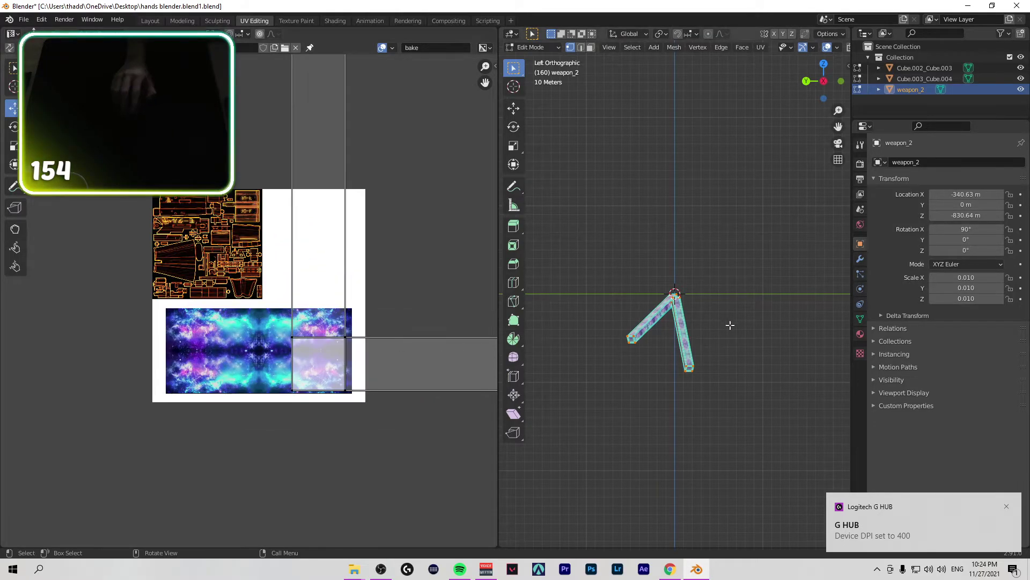
pyautogui.moveTo(816, 85); pyautogui.dragTo(821, 83)
pyautogui.click(823, 82)
pyautogui.moveTo(741, 249); pyautogui.dragTo(520, 428)
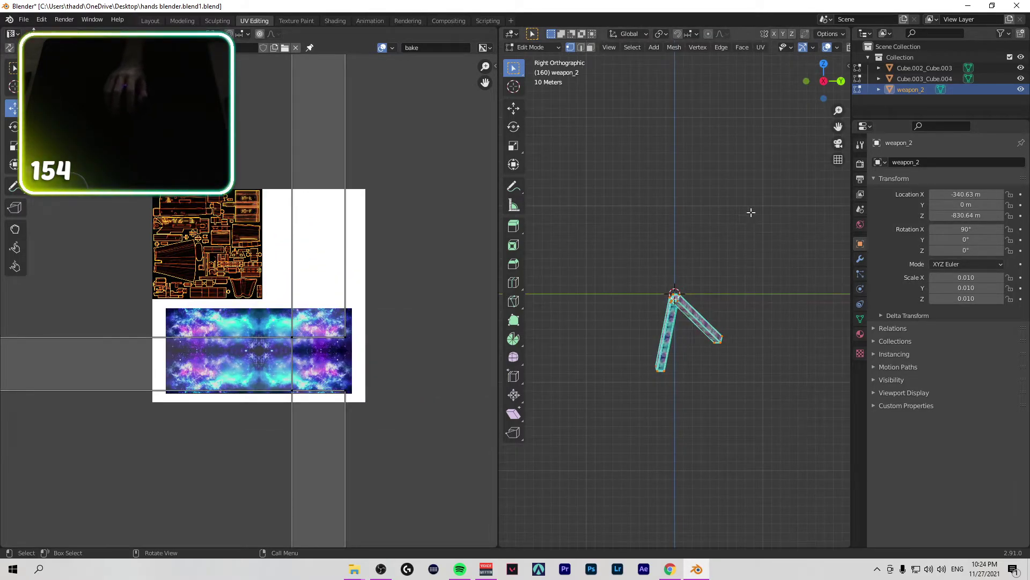
pyautogui.click(823, 66)
pyautogui.moveTo(741, 266); pyautogui.dragTo(545, 364)
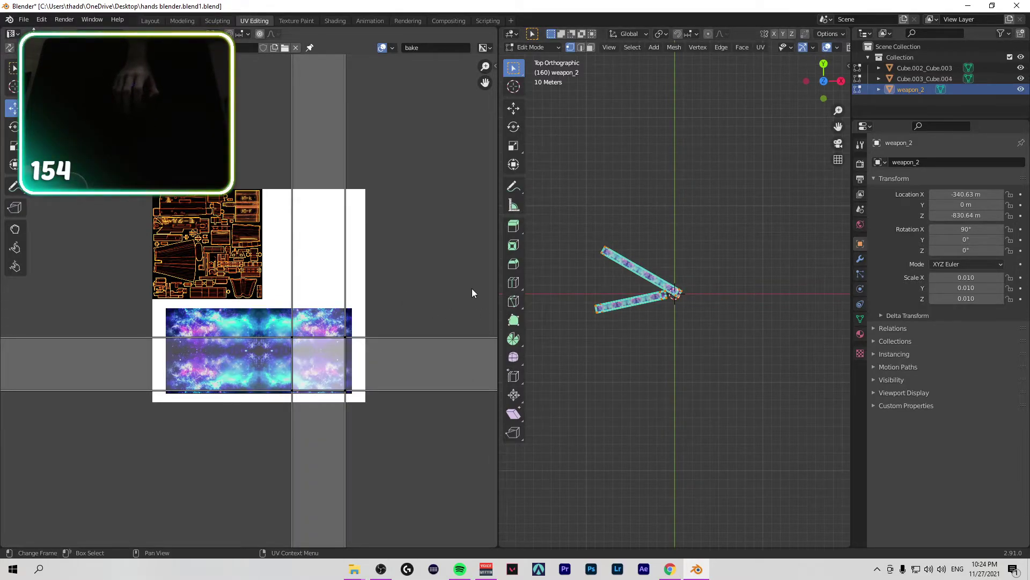
pyautogui.scroll(2, 692, 209)
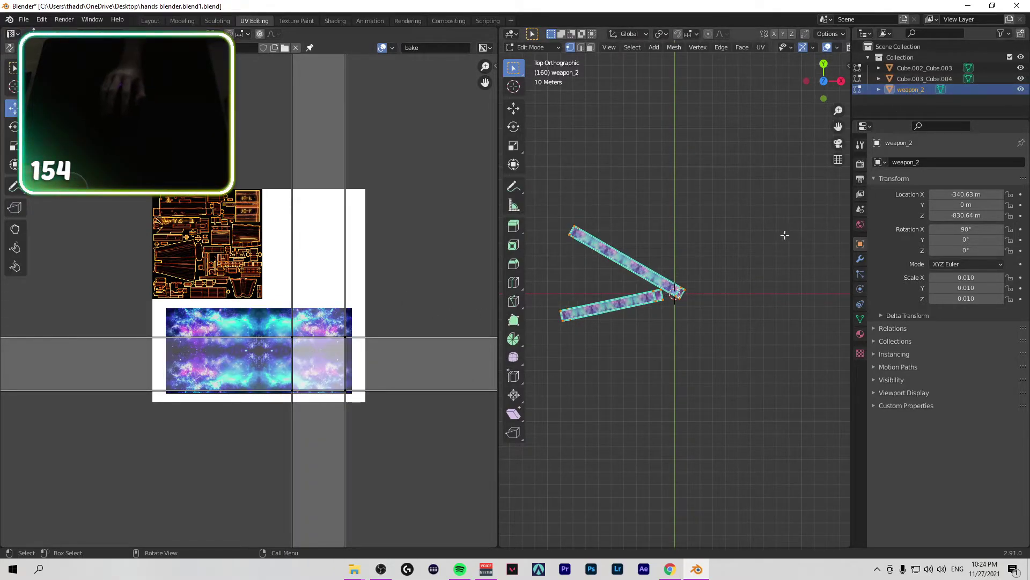
pyautogui.scroll(-10, 770, 212)
pyautogui.scroll(11, 770, 212)
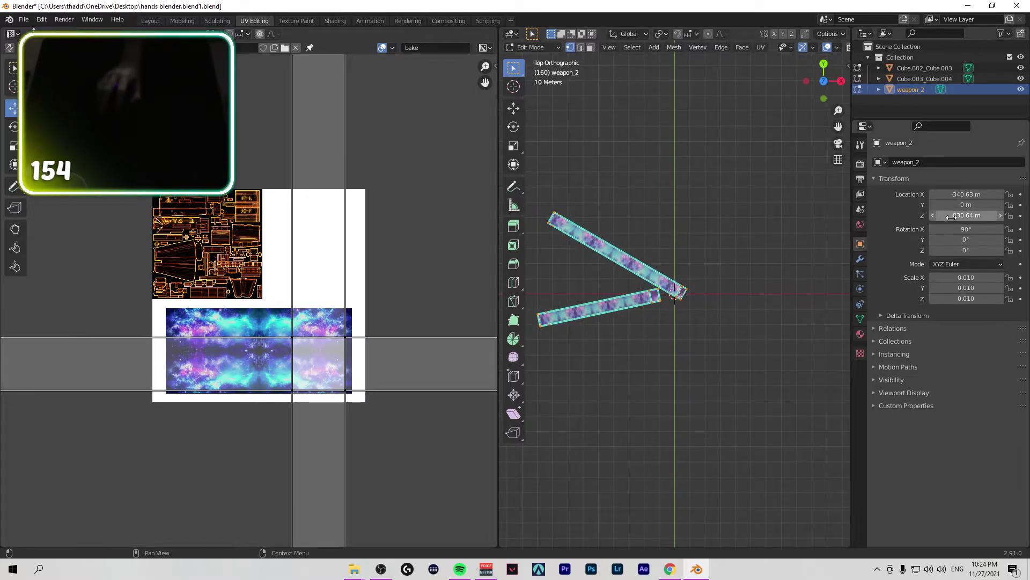
# Step: Move weapon_2 clear of the arms to location X -1.06 m, Y -84.05 m and Z 17.93 m
pyautogui.press('BackSpace')
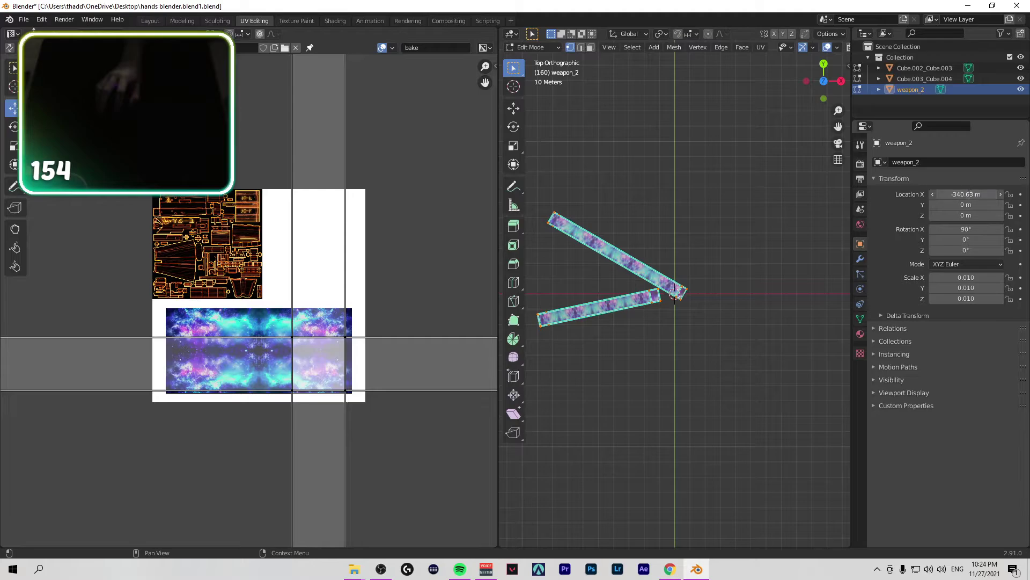
pyautogui.press('Return')
pyautogui.moveTo(966, 195); pyautogui.dragTo(940, 216)
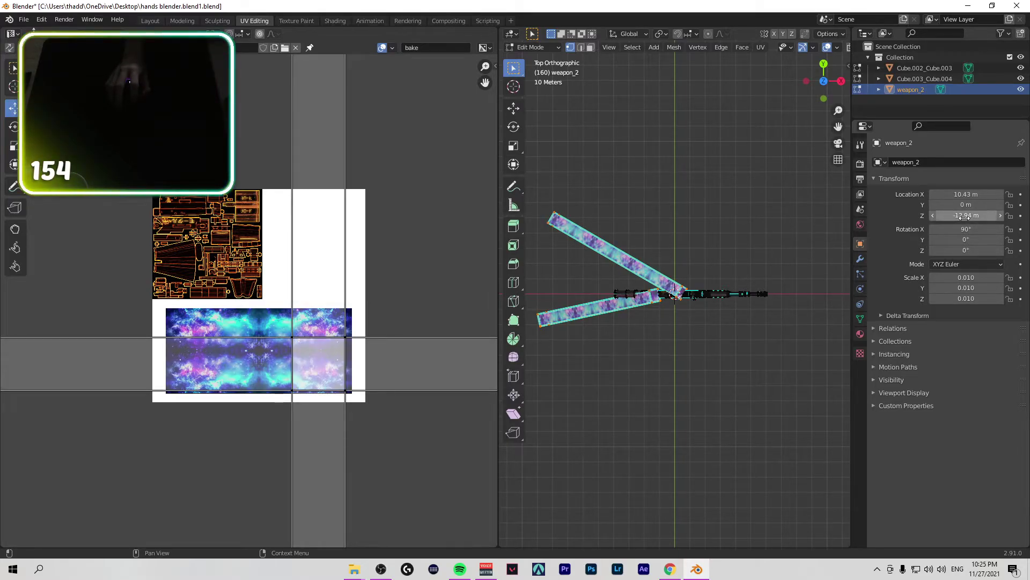
pyautogui.moveTo(965, 216); pyautogui.dragTo(945, 205)
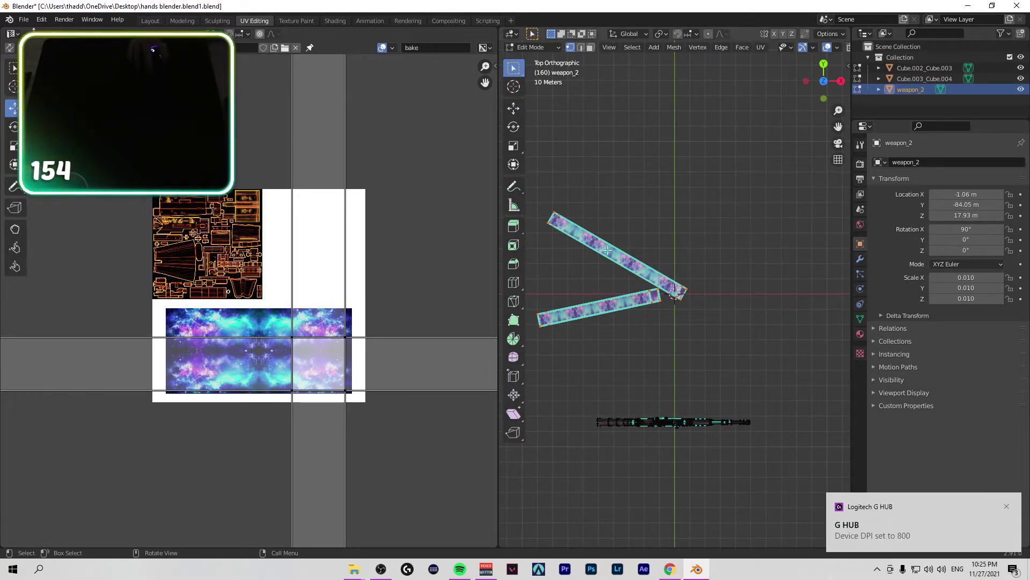
# Step: Select all of the mesh geometry, including the whole of weapon_2, to bring up its full UV layout
pyautogui.moveTo(552, 395); pyautogui.dragTo(800, 471)
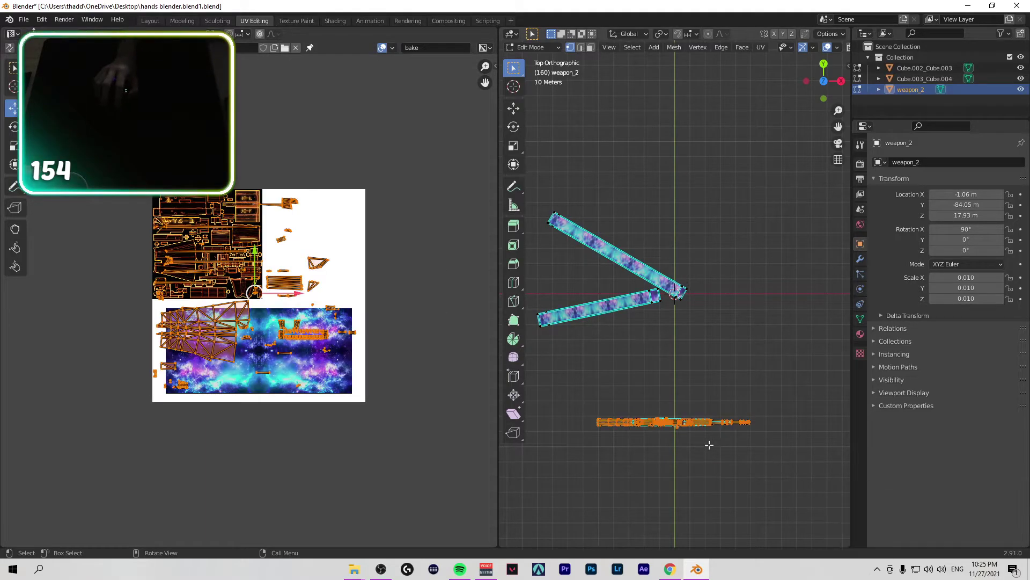
pyautogui.moveTo(805, 388); pyautogui.dragTo(592, 450)
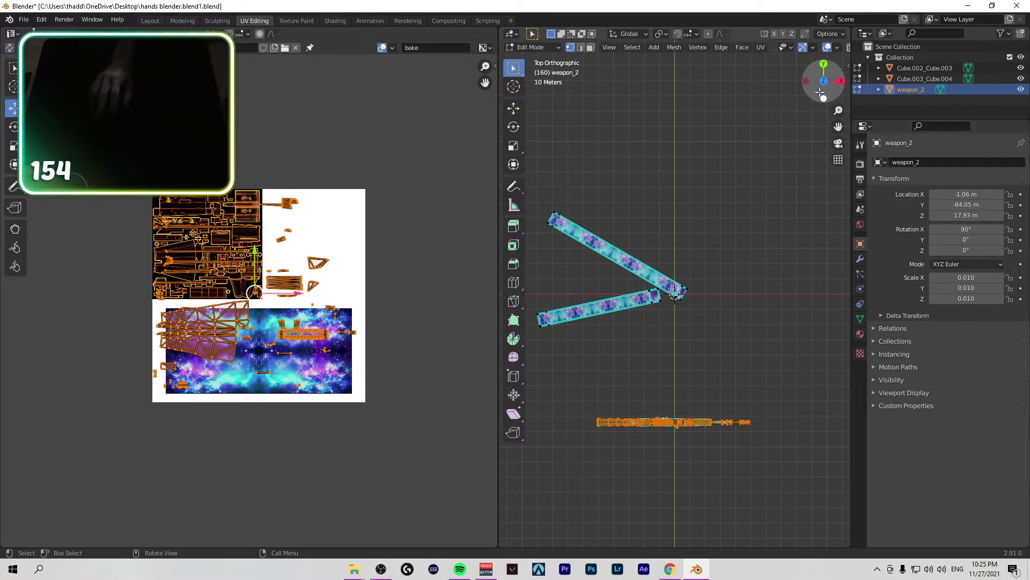
pyautogui.moveTo(826, 83); pyautogui.dragTo(836, 92)
pyautogui.moveTo(789, 430); pyautogui.dragTo(516, 349)
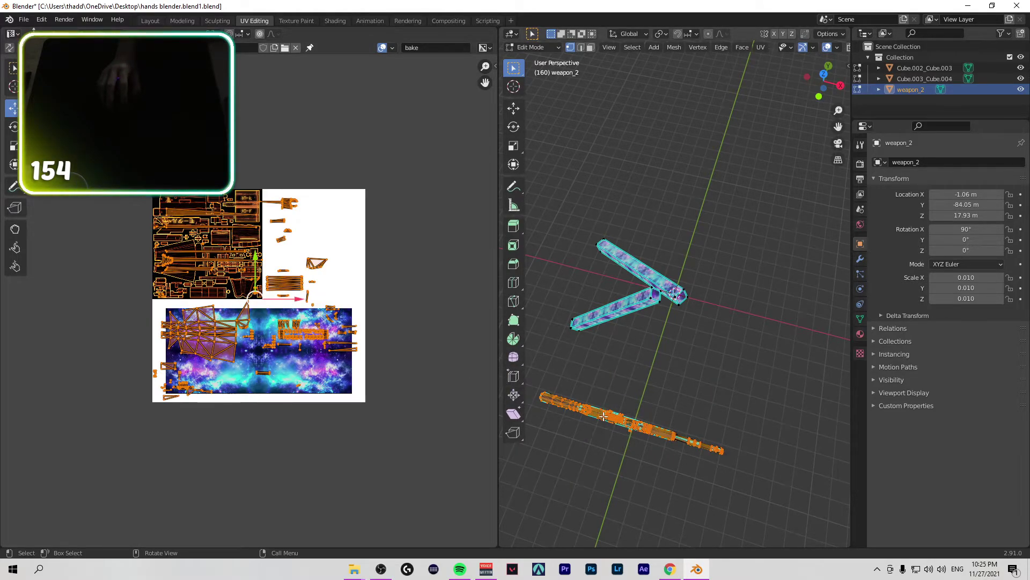
pyautogui.press('a')
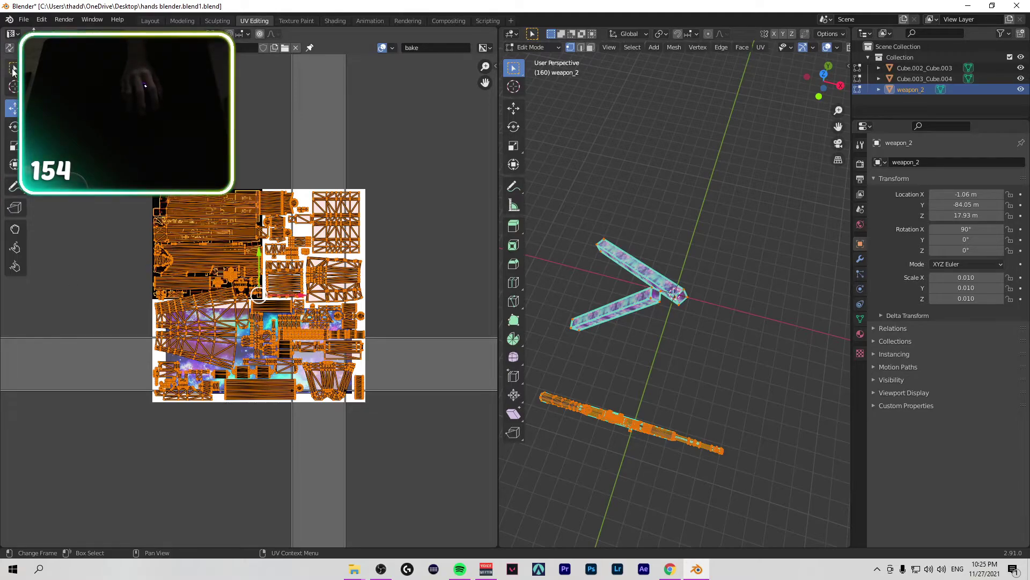
pyautogui.click(14, 146)
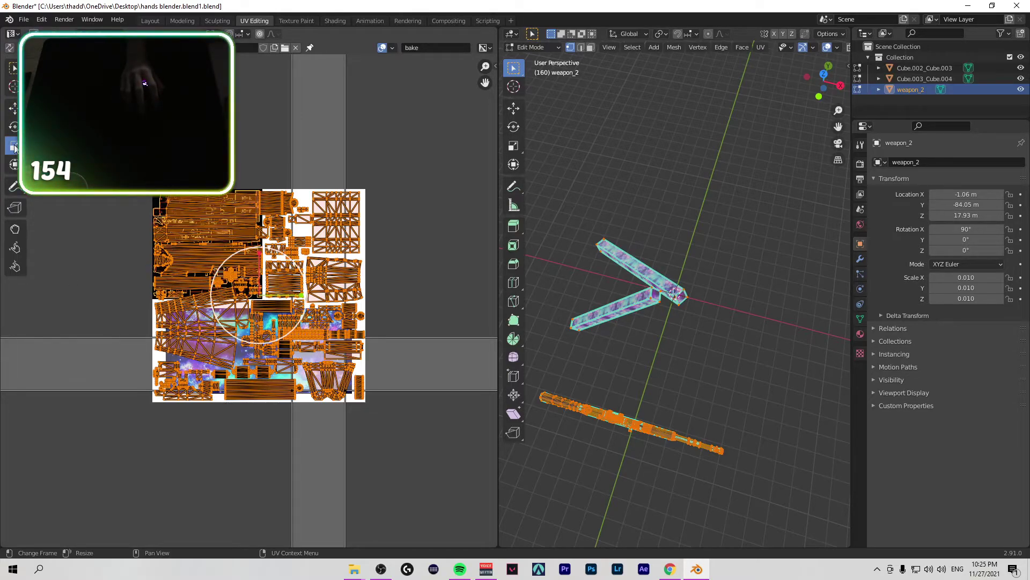
pyautogui.click(11, 67)
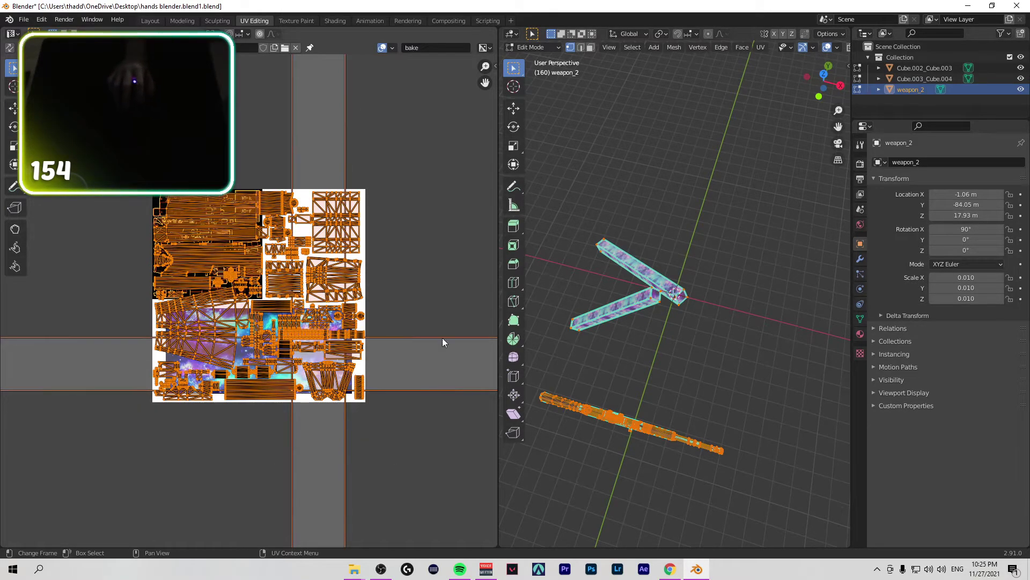
pyautogui.click(798, 492)
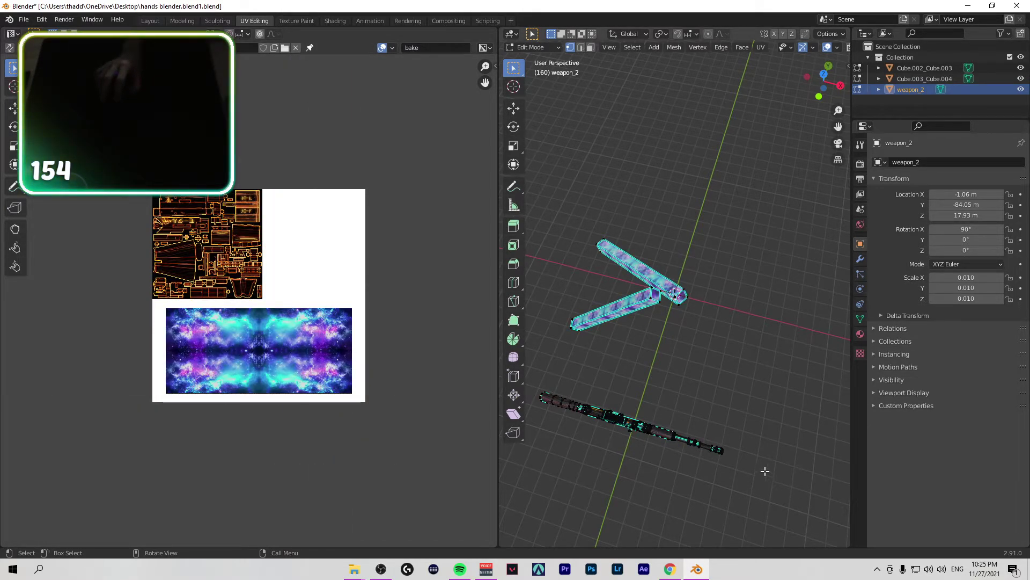
pyautogui.press('a')
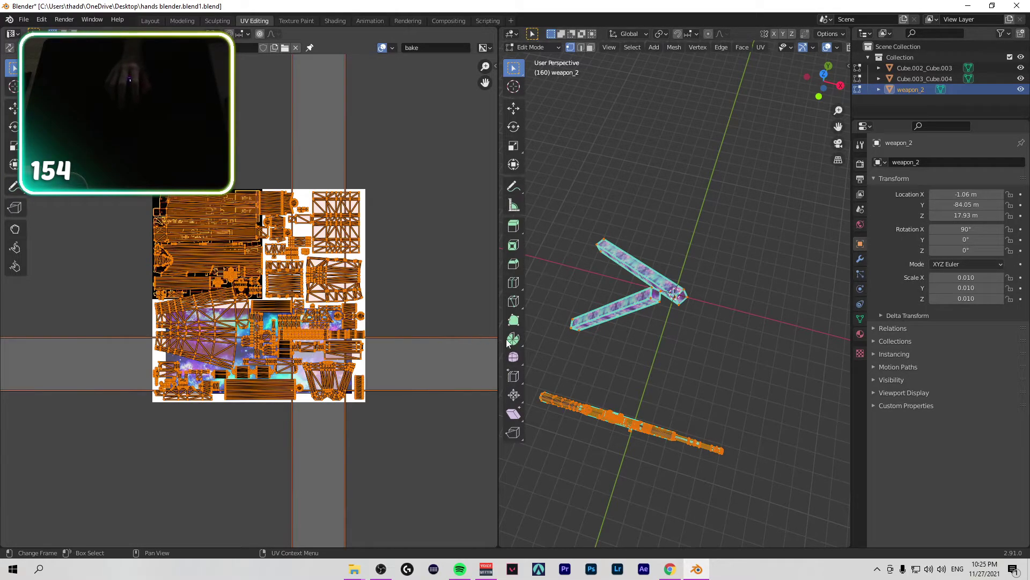
pyautogui.click(715, 368)
pyautogui.hotkey('ctrl', 'z')
pyautogui.press('a')
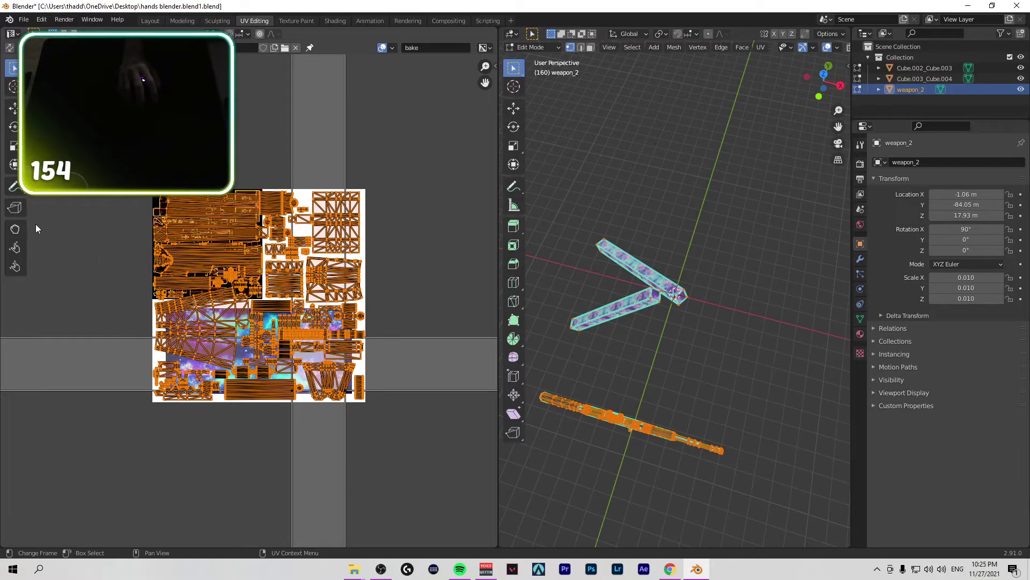
# Step: Try scaling the weapon UVs about their centre with the Scale tool, and undo the resize
pyautogui.click(13, 145)
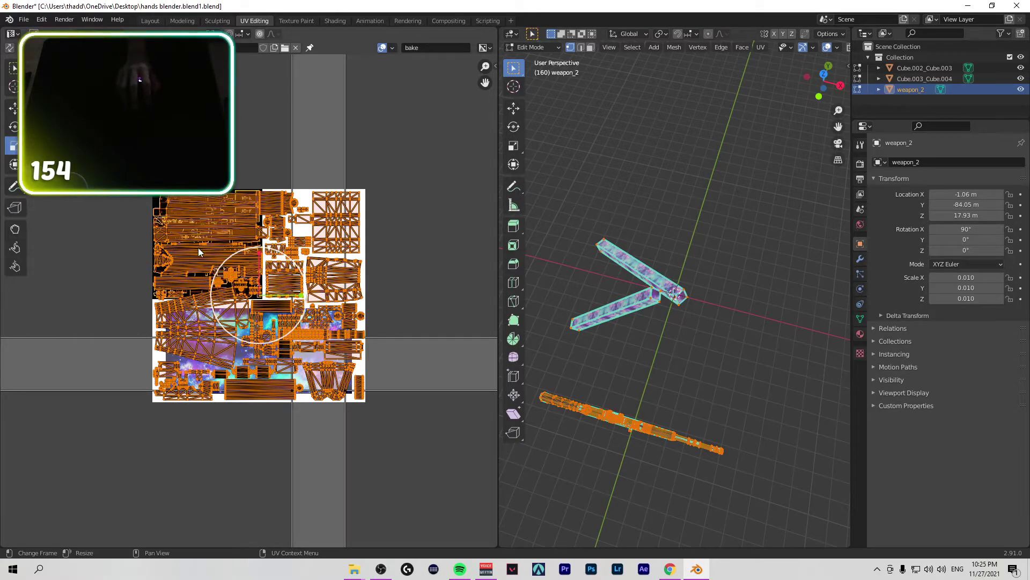
pyautogui.moveTo(262, 295)
pyautogui.mouseDown()
pyautogui.moveTo(271, 297)
pyautogui.moveTo(258, 299)
pyautogui.mouseUp()
pyautogui.hotkey('ctrl', 'z')
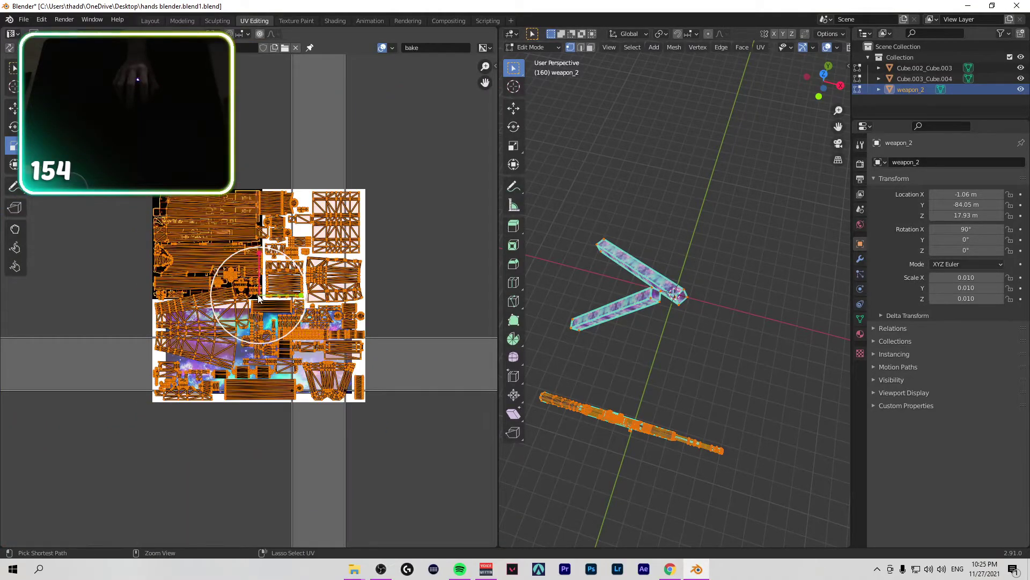
pyautogui.rightClick(259, 299)
pyautogui.press('Escape')
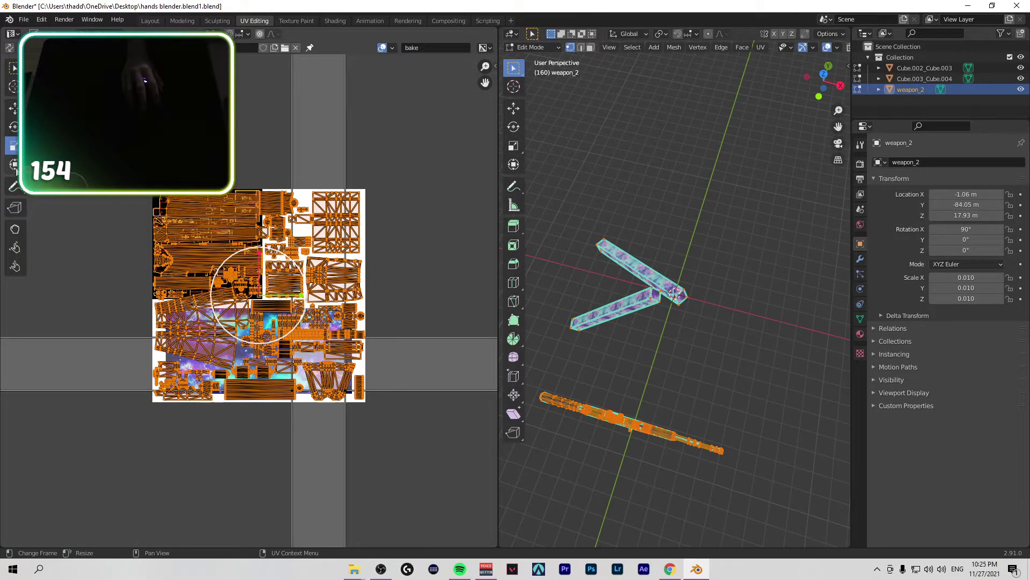
# Step: Scale the weapon's UV layout uniformly by about 0.512 with the Transform tool, fitting it into the black weapon texture square above the galaxy image
pyautogui.hotkey('shift', 'space')
pyautogui.press('t')
pyautogui.moveTo(364, 400); pyautogui.dragTo(261, 296)
pyautogui.scroll(5, 262, 298)
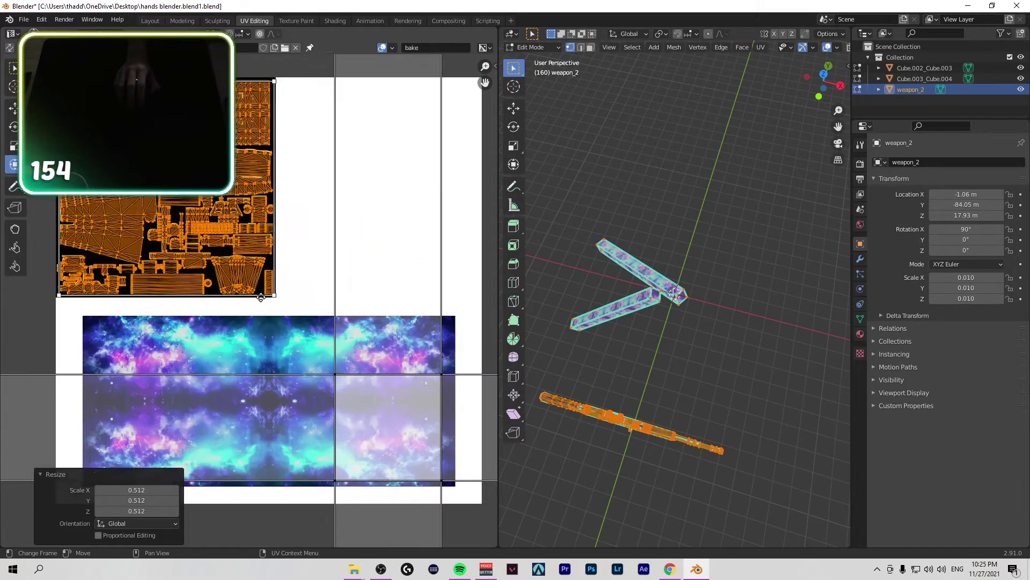
pyautogui.moveTo(344, 277); pyautogui.dragTo(380, 272)
pyautogui.scroll(-4, 380, 272)
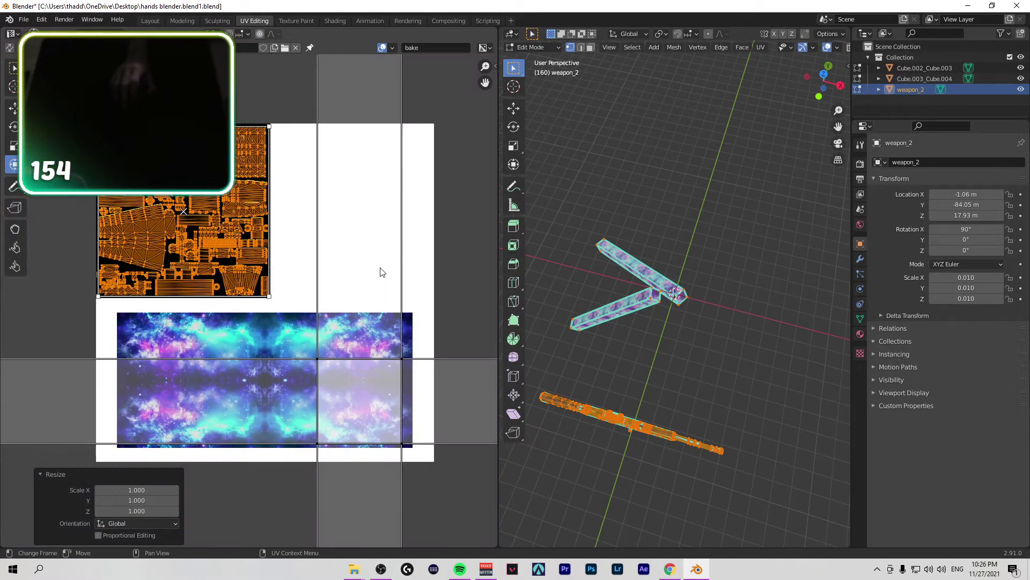
# Step: Scale all of the rifle's UVs by a factor of 1.005 to match the islands on the black weapon texture
pyautogui.scroll(8, 184, 212)
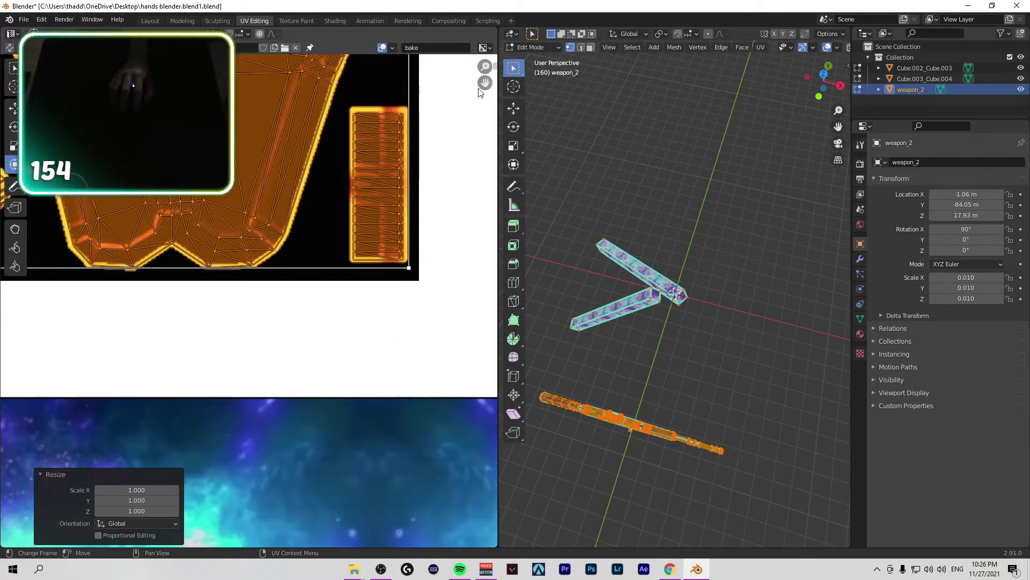
pyautogui.scroll(6, 184, 212)
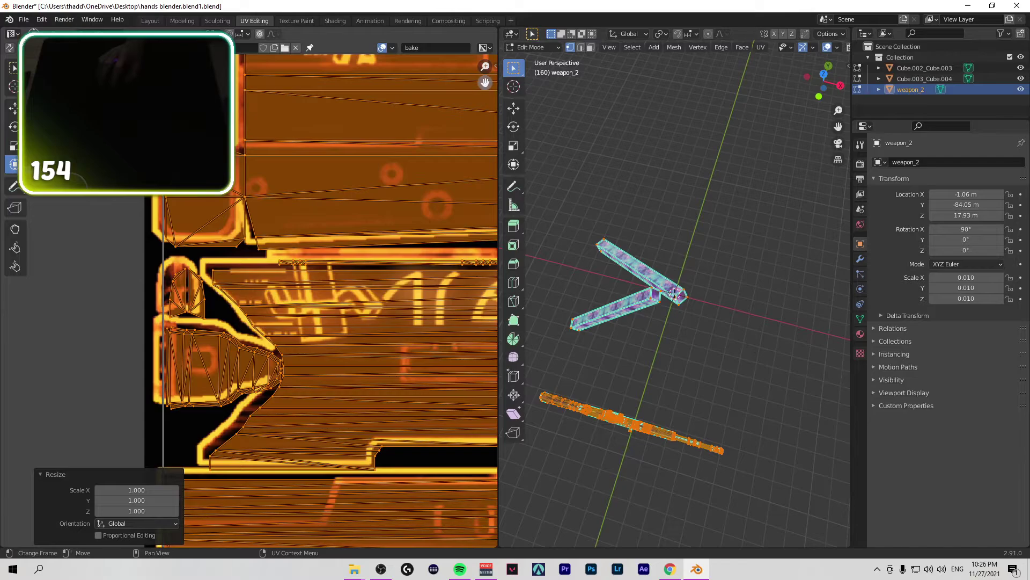
pyautogui.keyDown('shift'); pyautogui.scroll(5, 307, 134); pyautogui.keyUp('shift')
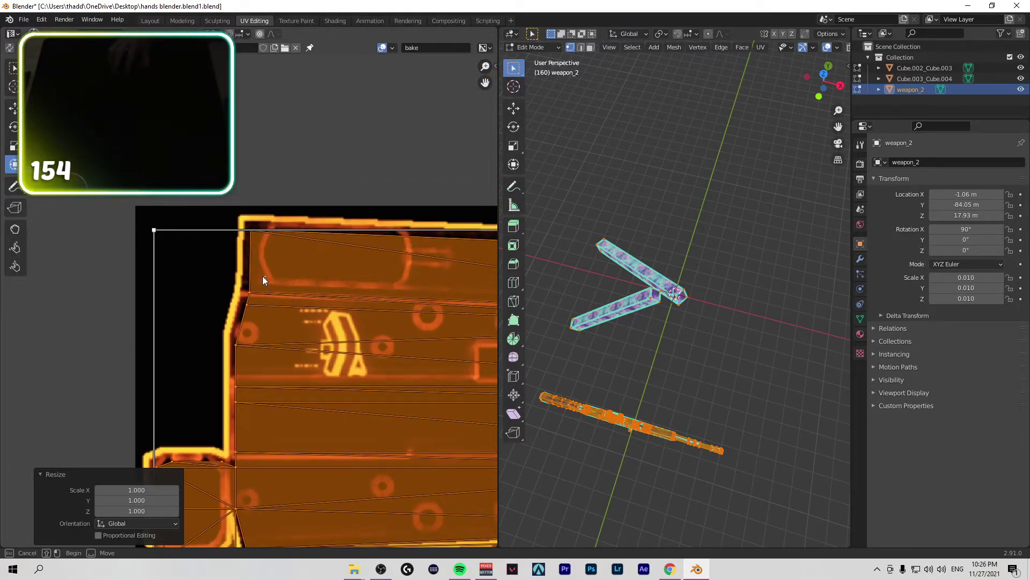
pyautogui.click(194, 246)
pyautogui.press('a')
pyautogui.scroll(-1, 221, 253)
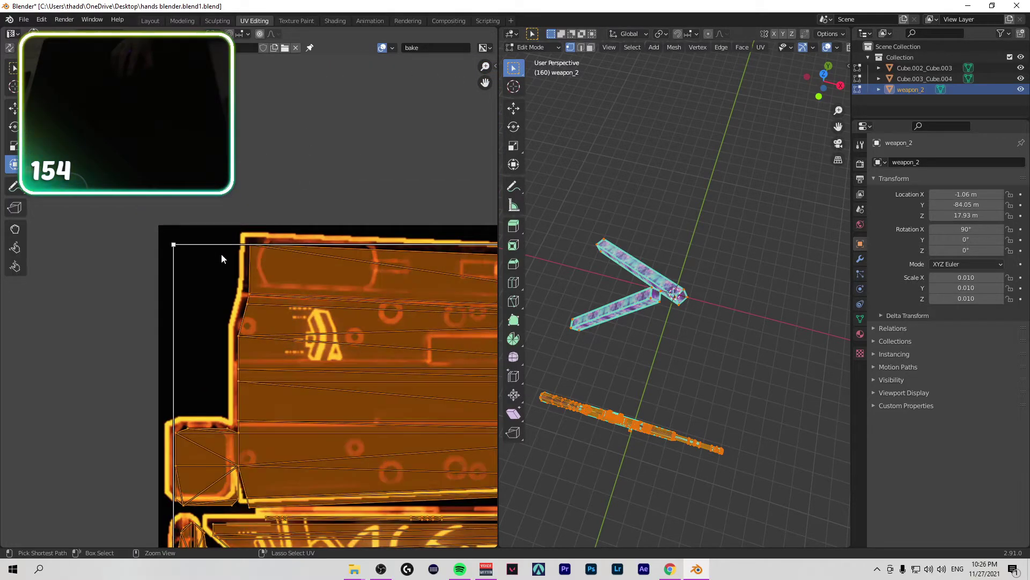
pyautogui.press('s')
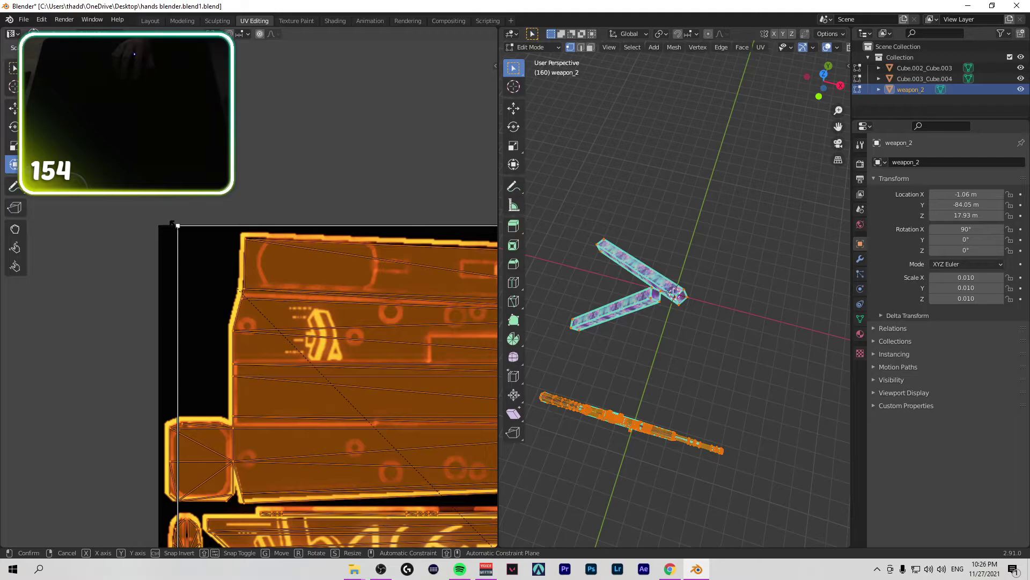
pyautogui.click(172, 222)
# Step: Try to rescale the rifle's UVs to fit the lower-right corner of the weapon texture
pyautogui.scroll(-4, 249, 300)
pyautogui.scroll(3, 250, 300)
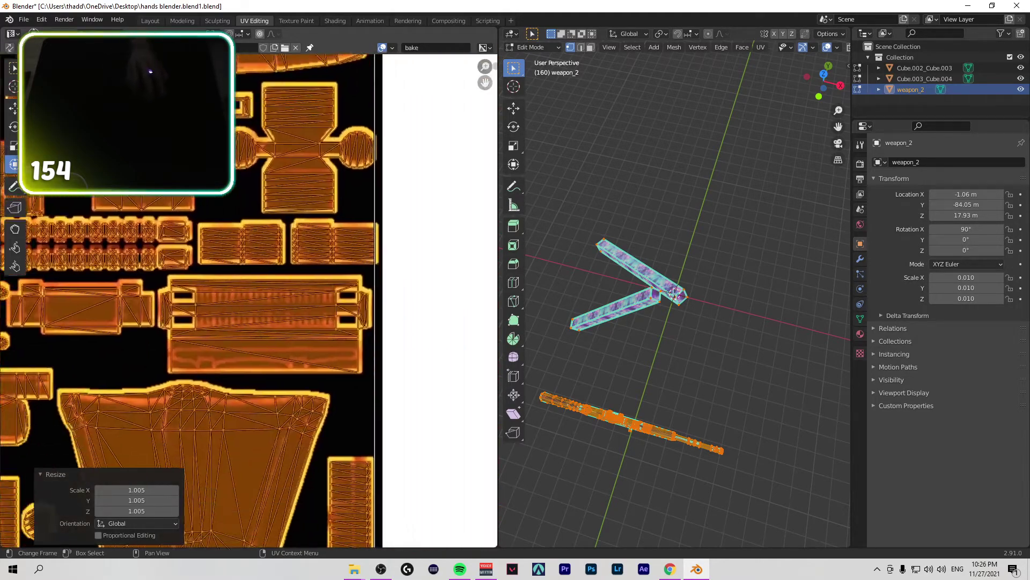
pyautogui.moveTo(250, 376); pyautogui.dragTo(249, 301, button='middle')
pyautogui.moveTo(360, 436); pyautogui.dragTo(378, 456, button='middle')
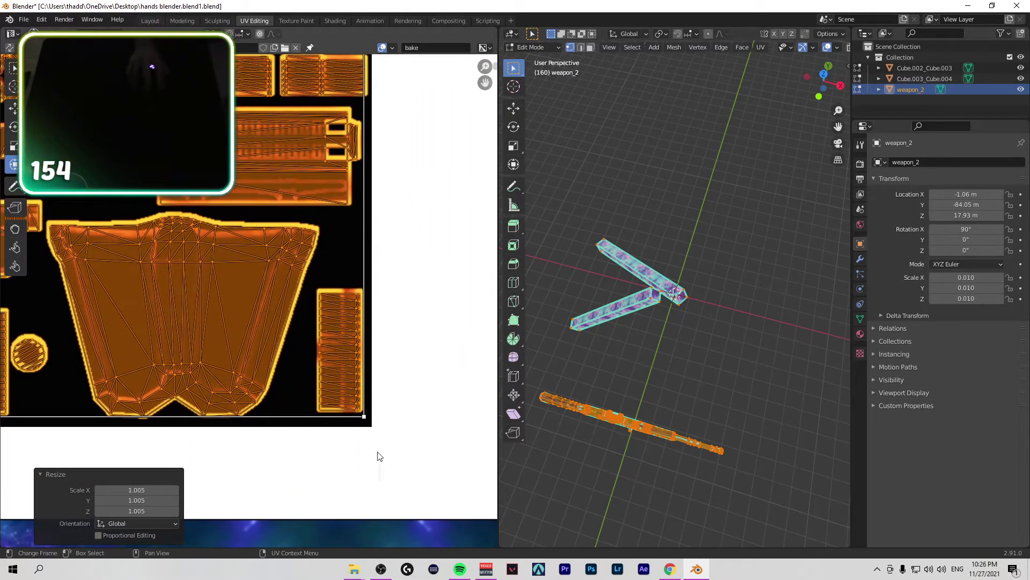
pyautogui.press('s')
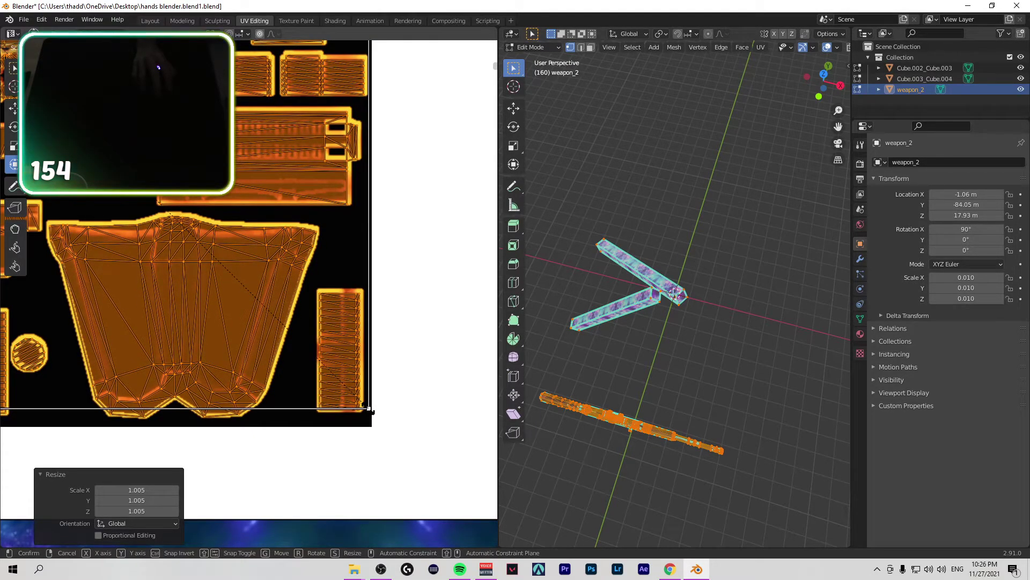
pyautogui.click(369, 411)
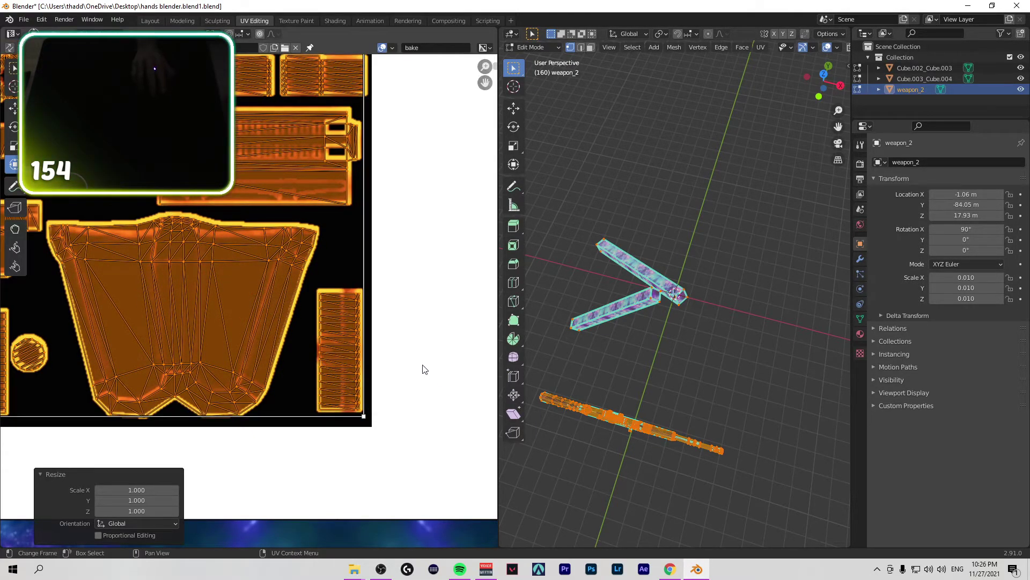
pyautogui.scroll(-2, 424, 369)
pyautogui.scroll(6, 417, 358)
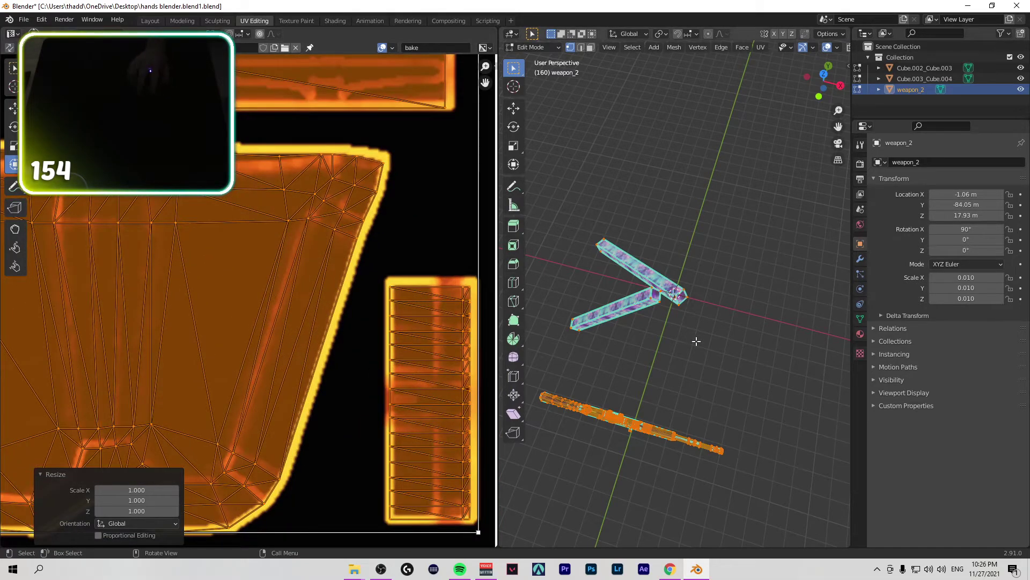
# Step: Clear the selection, box-select the rifle in the 3D view, and examine where its UVs lie on the texture
pyautogui.click(760, 283)
pyautogui.scroll(-5, 444, 280)
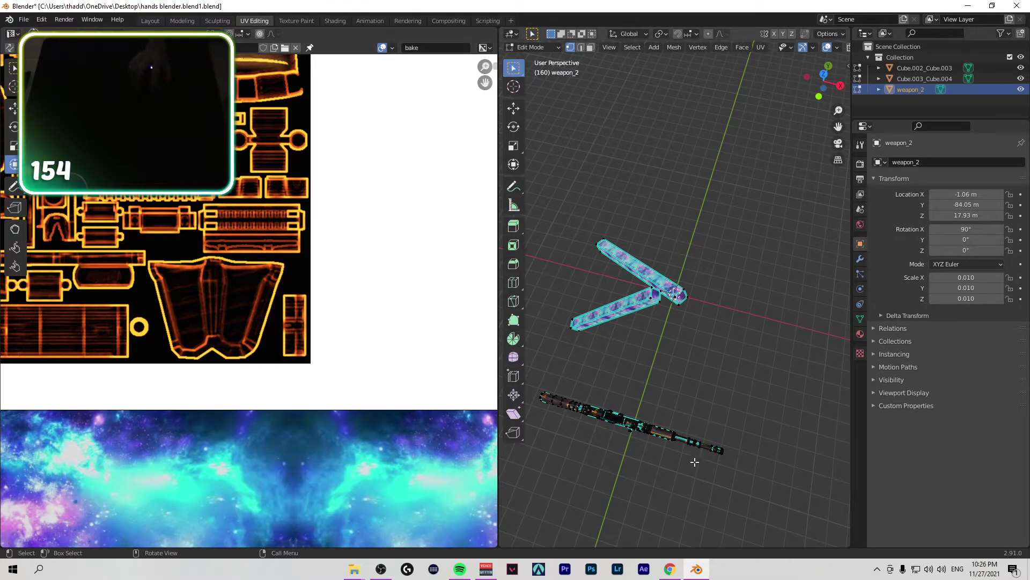
pyautogui.moveTo(772, 491); pyautogui.dragTo(536, 382)
pyautogui.scroll(-2, 400, 346)
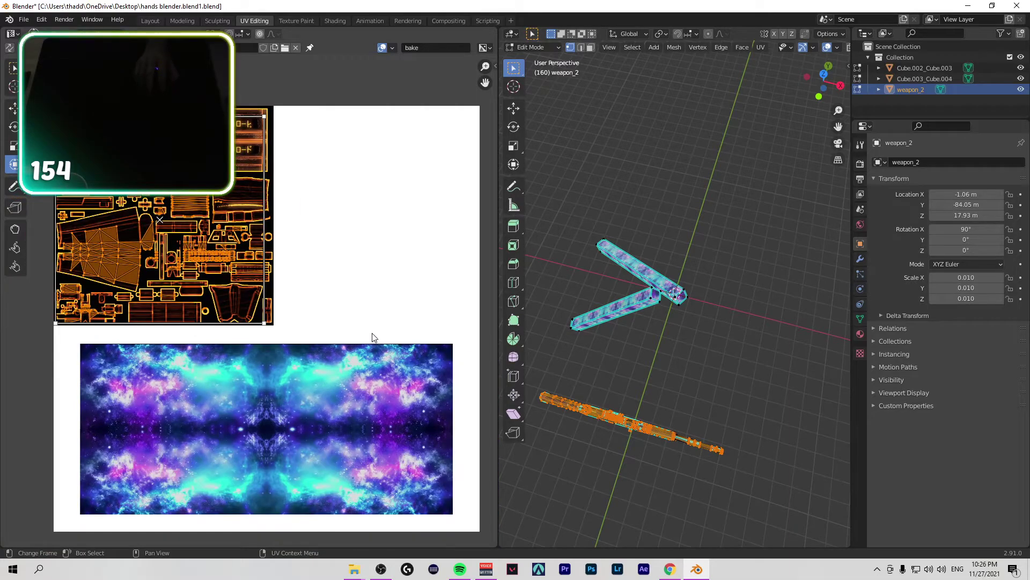
pyautogui.scroll(4, 375, 337)
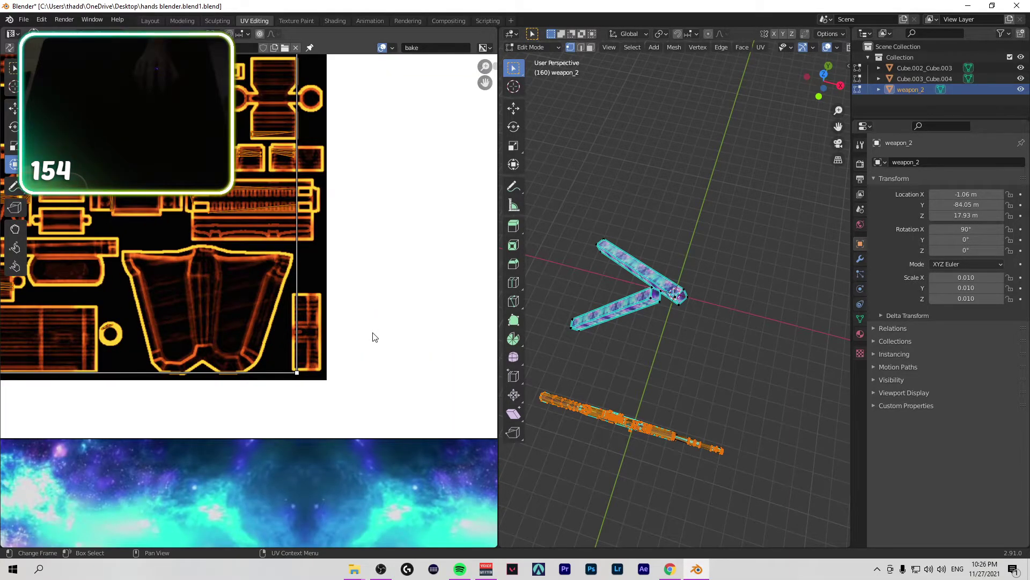
pyautogui.scroll(2, 374, 337)
pyautogui.scroll(-8, 374, 337)
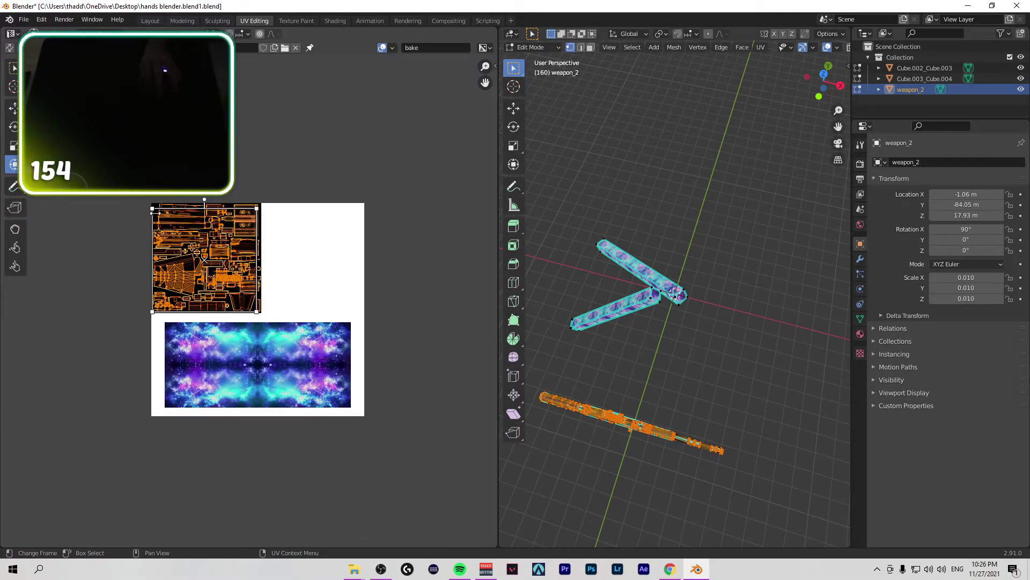
# Step: Turn the 3D view to show the rifle from the side and save the Blender file
pyautogui.scroll(-5, 727, 387)
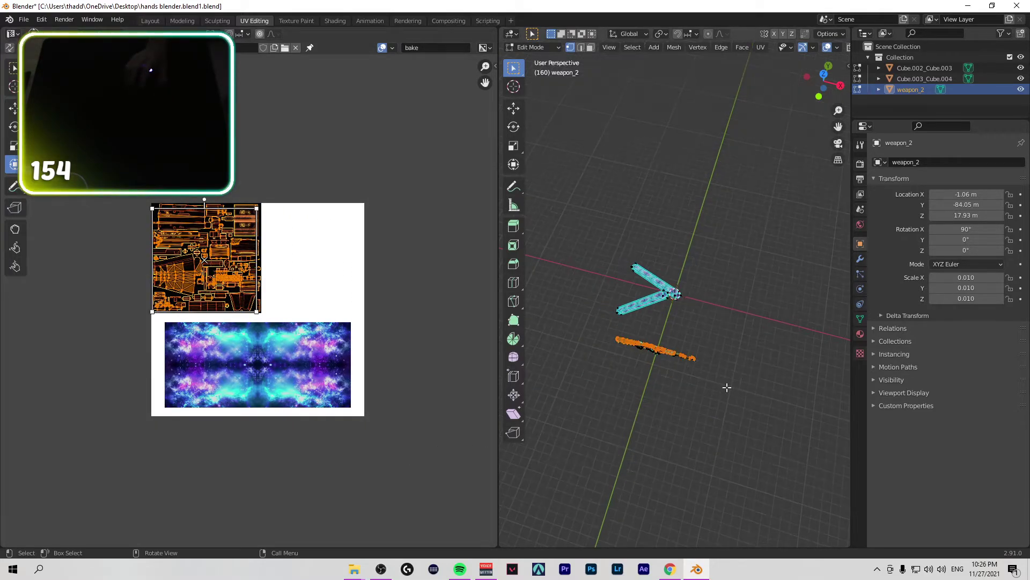
pyautogui.scroll(3, 727, 387)
pyautogui.moveTo(824, 83); pyautogui.dragTo(816, 81)
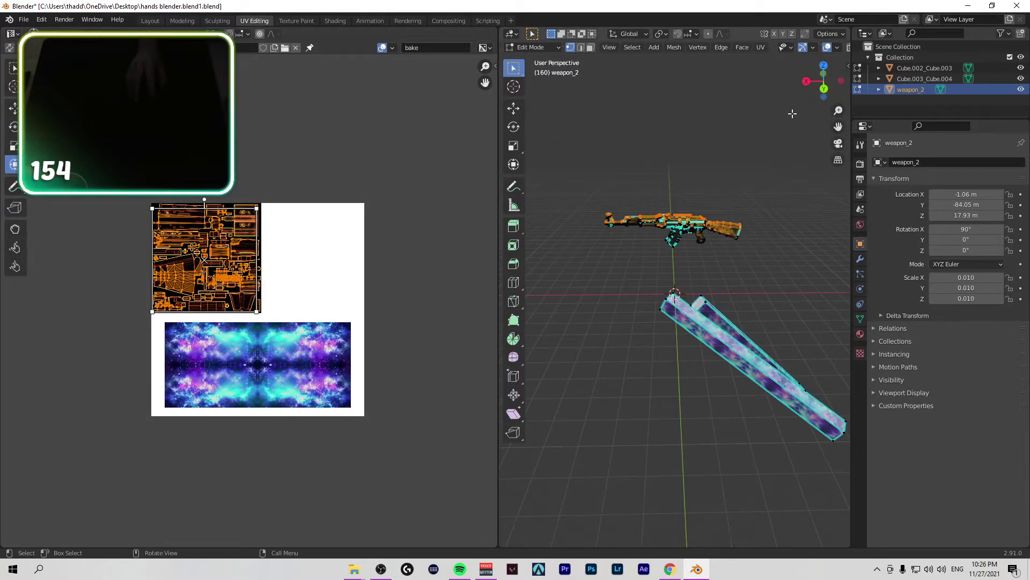
pyautogui.hotkey('ctrl', 's')
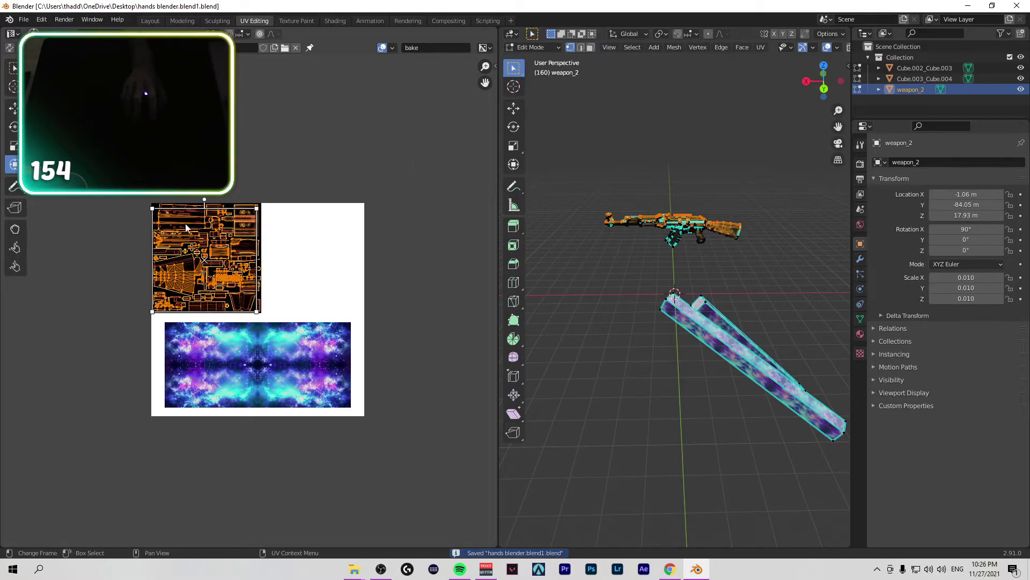
# Step: Box-select the rifle from the side to check its UV coverage on the texture, and clear the selection
pyautogui.scroll(6, 333, 260)
pyautogui.moveTo(550, 165); pyautogui.dragTo(767, 246)
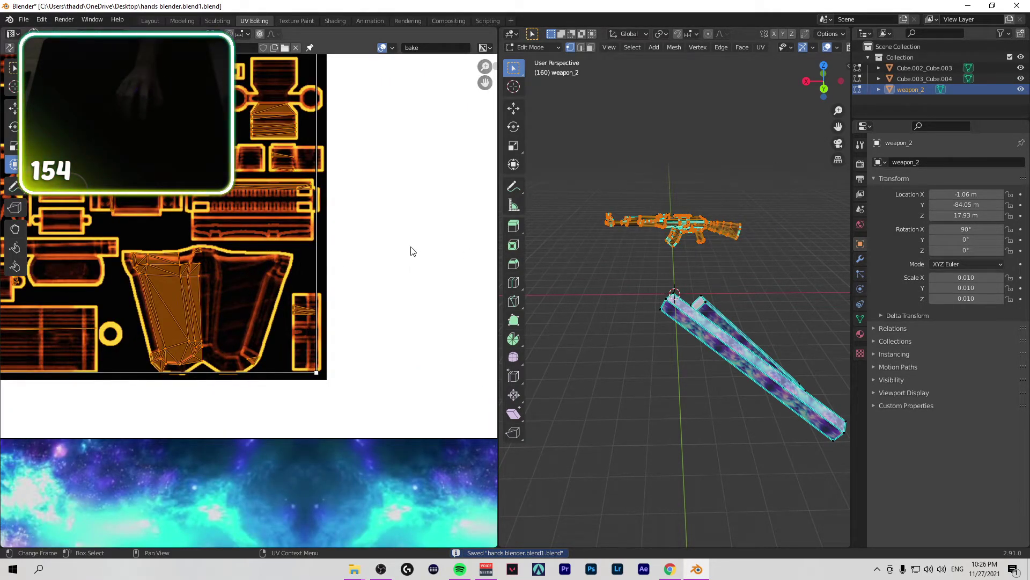
pyautogui.scroll(4, 742, 258)
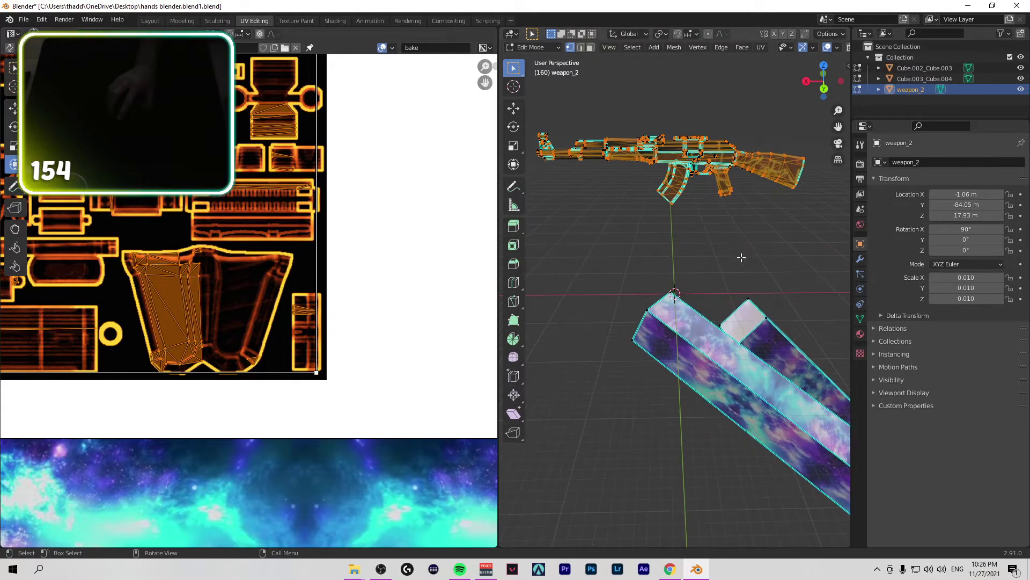
pyautogui.hotkey('alt', 'a')
# Step: Inspect the texture mapping on the rifle model from the front and the side
pyautogui.moveTo(816, 83); pyautogui.dragTo(772, 164)
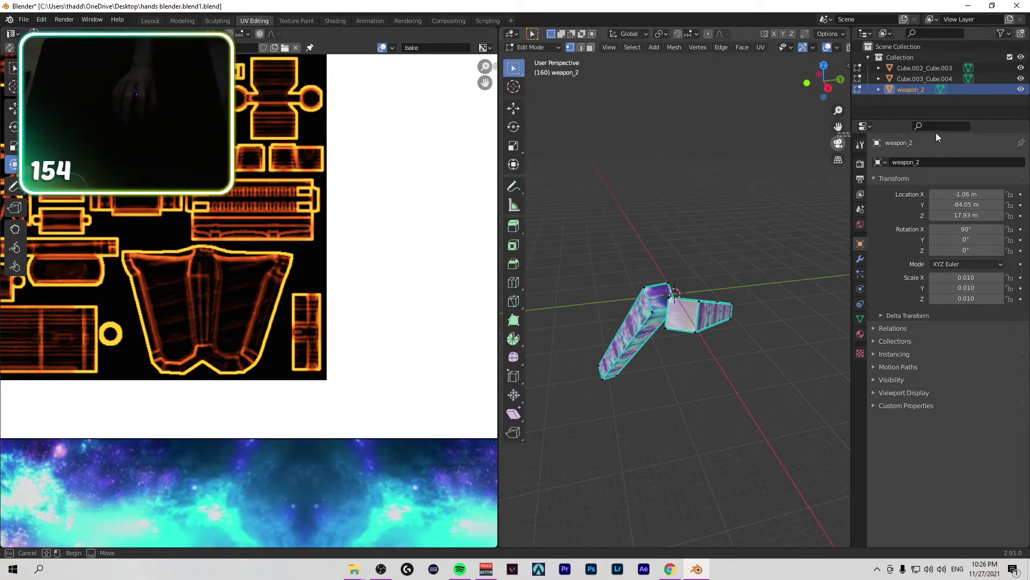
pyautogui.moveTo(839, 127); pyautogui.dragTo(774, 156)
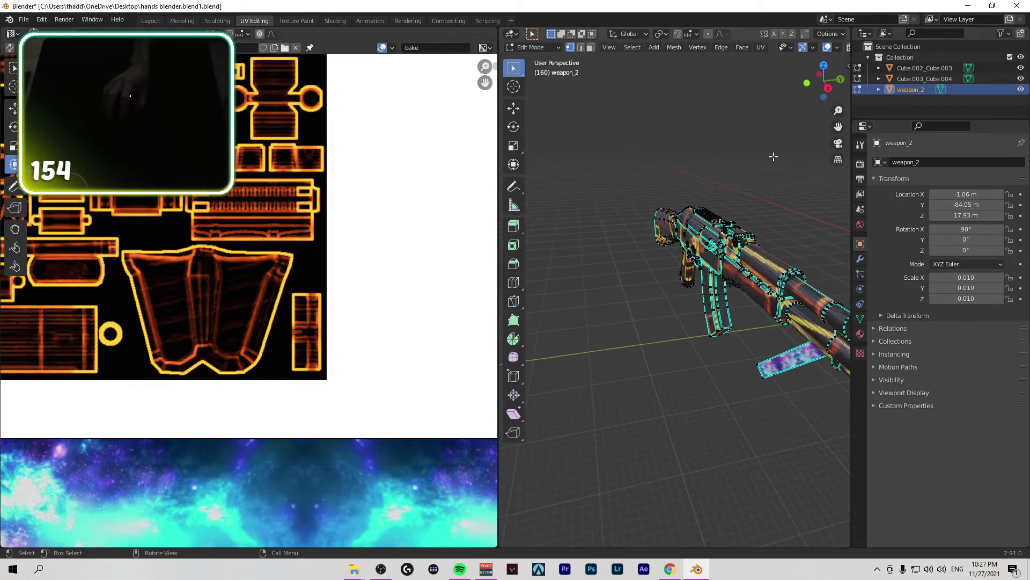
pyautogui.moveTo(821, 80); pyautogui.dragTo(771, 131)
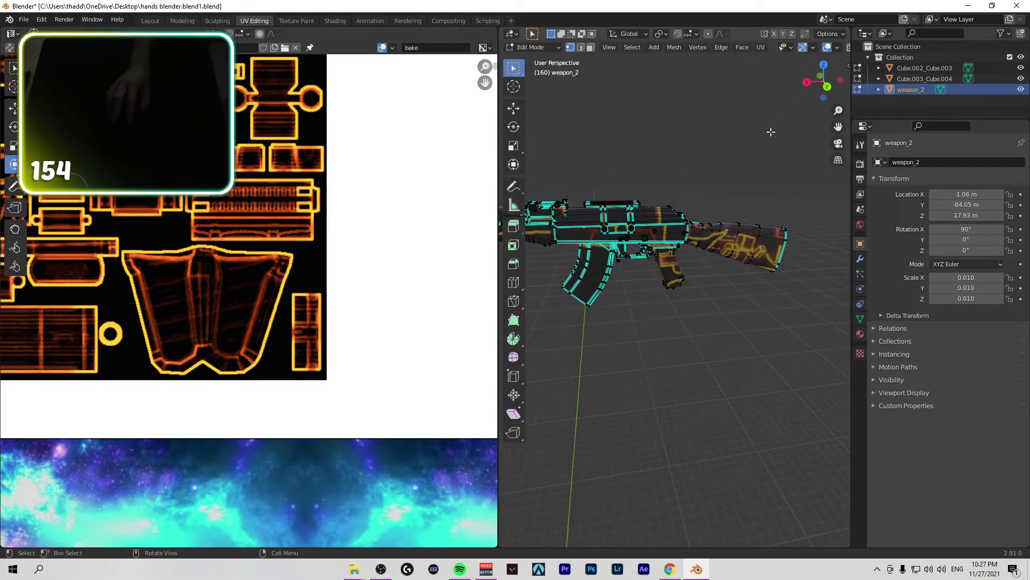
pyautogui.scroll(-5, 722, 182)
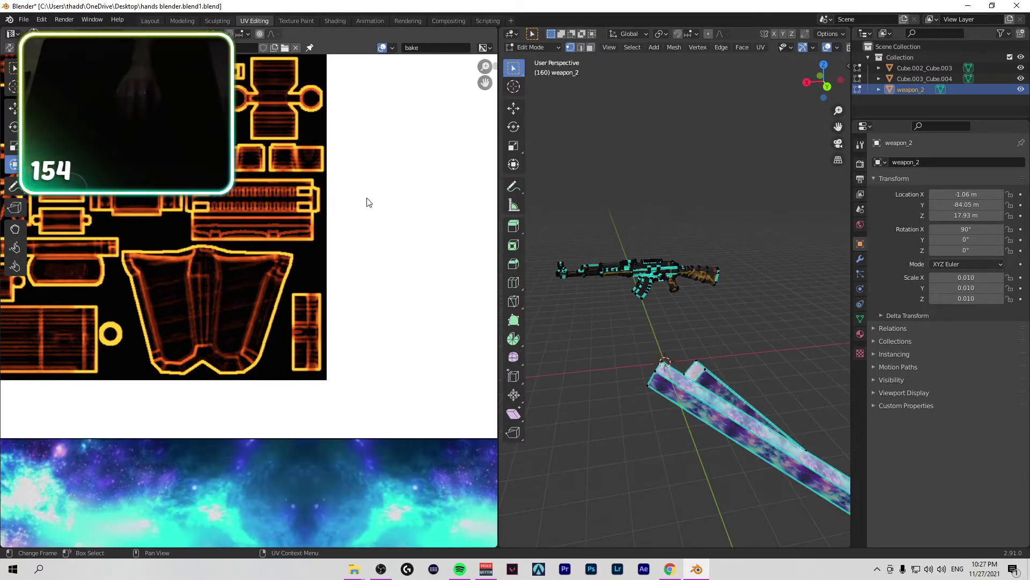
pyautogui.scroll(-3, 360, 203)
pyautogui.scroll(-2, 361, 202)
# Step: Select all of the rifle and compare its UVs over the weapon-only texture before restoring the combined texture in the UV editor
pyautogui.press('a')
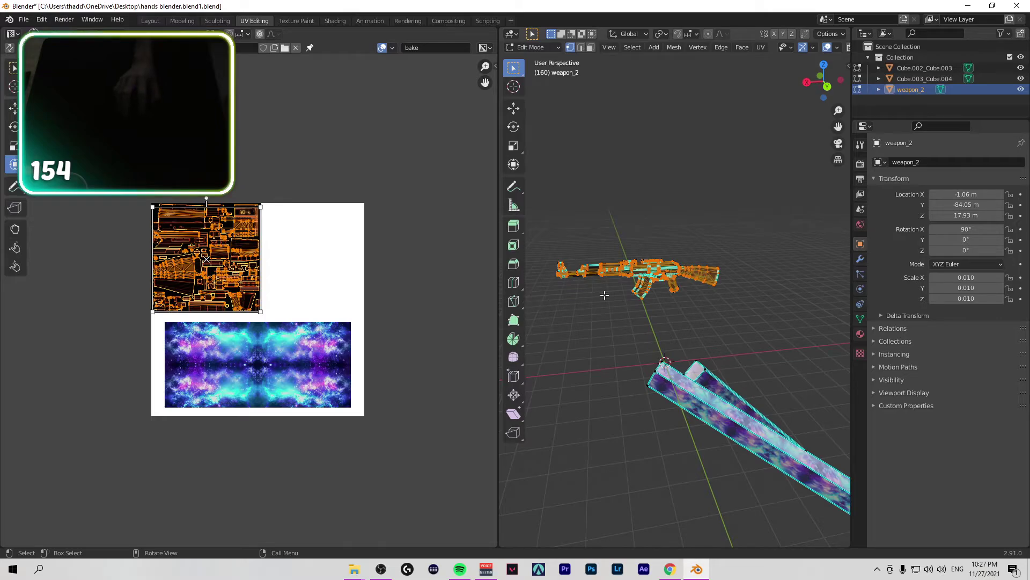
pyautogui.click(392, 48)
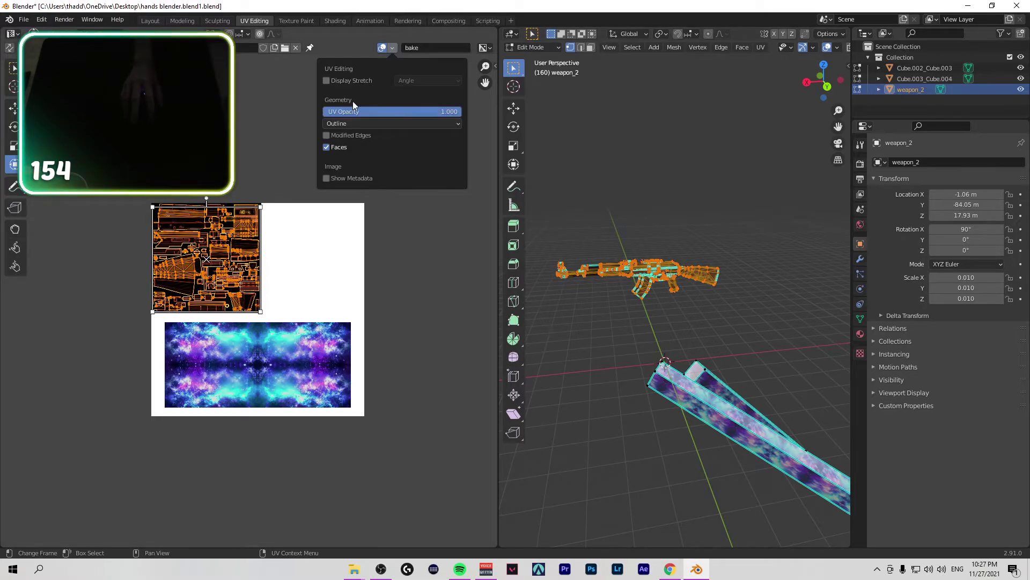
pyautogui.click(212, 48)
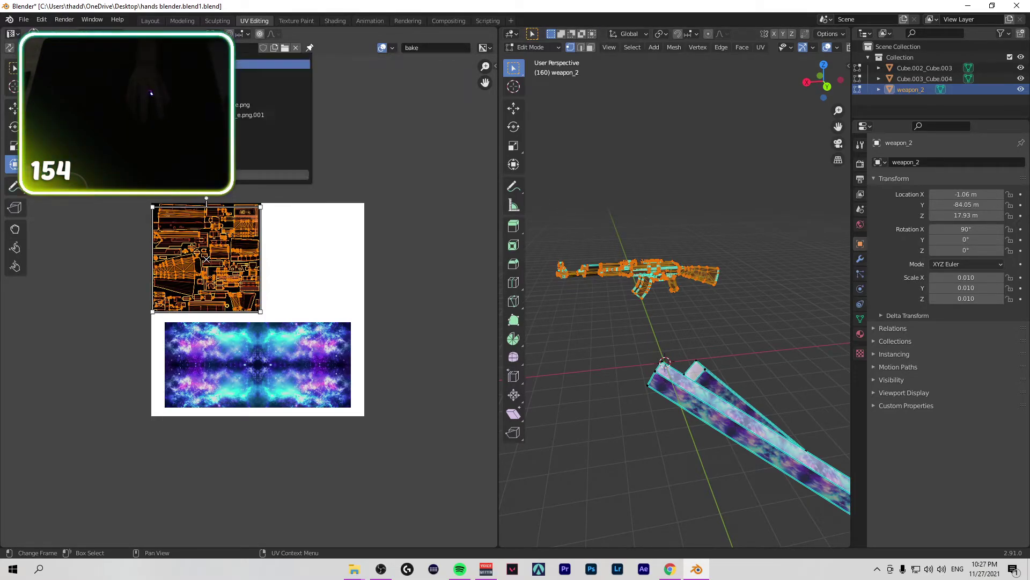
pyautogui.click(253, 115)
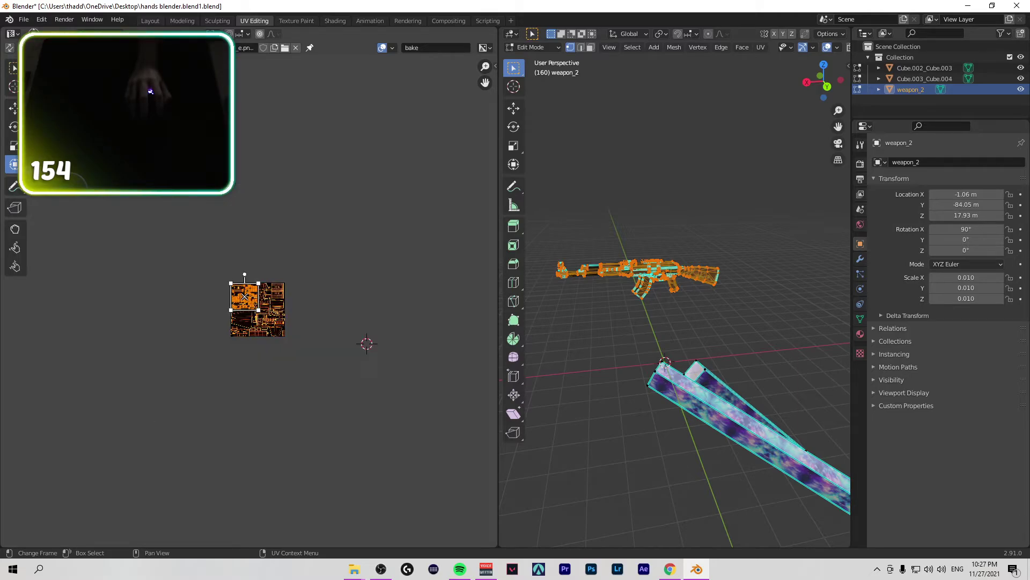
pyautogui.scroll(10, 258, 99)
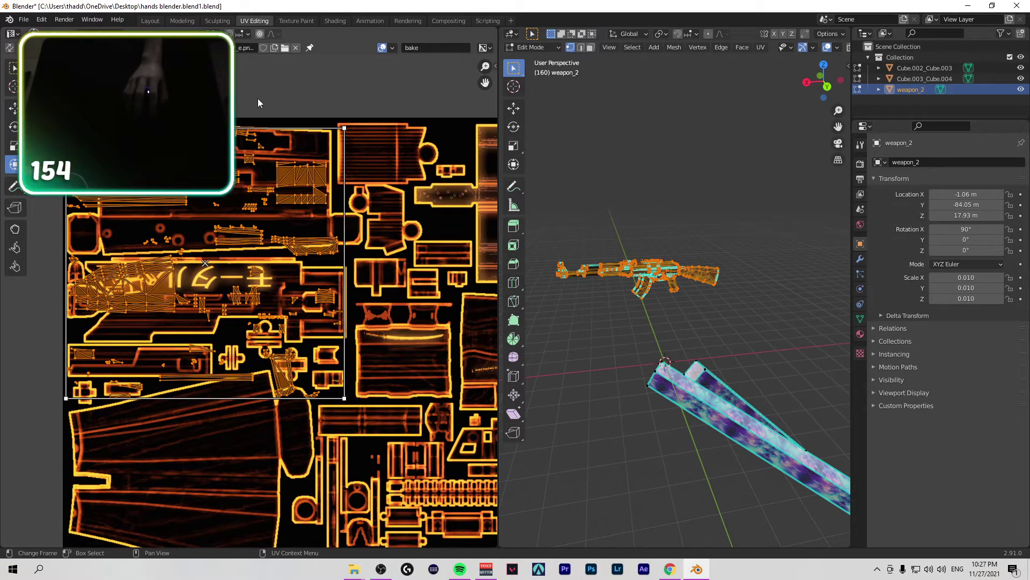
pyautogui.click(212, 47)
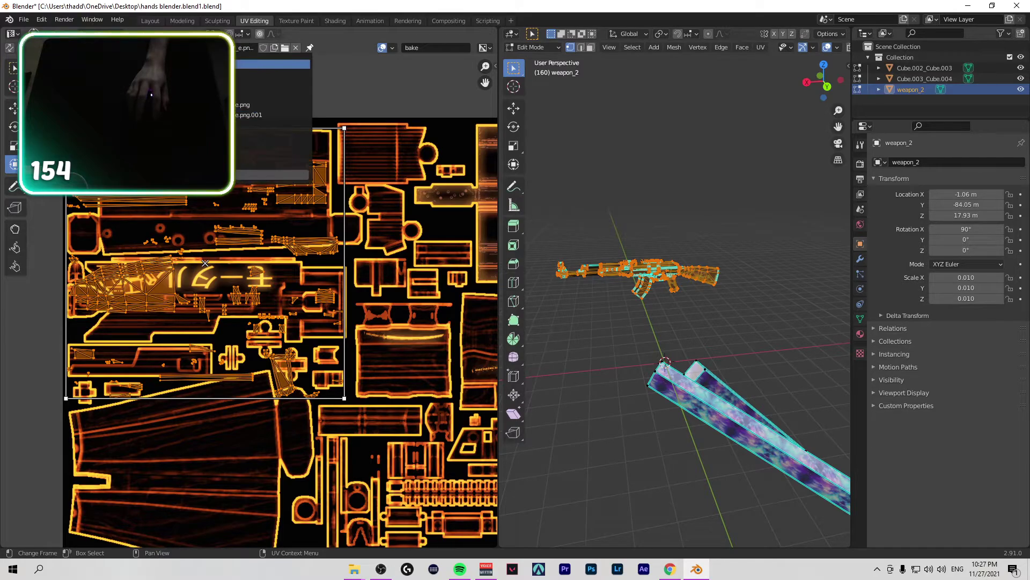
pyautogui.click(268, 65)
pyautogui.scroll(-5, 387, 249)
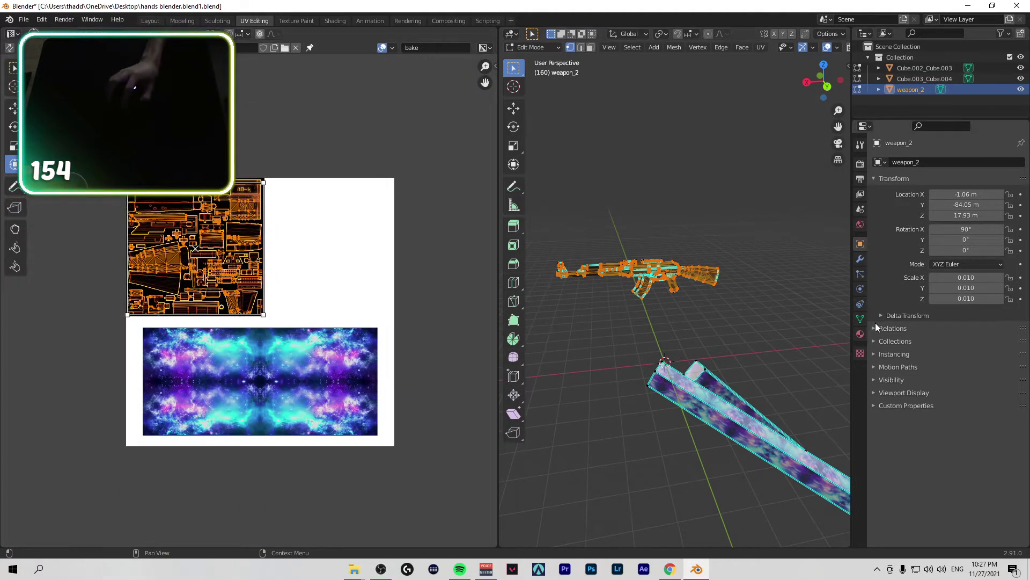
# Step: Replace the Base Color image of the rifle's Material.001 with peet.png from the Desktop
pyautogui.click(861, 334)
pyautogui.click(1008, 347)
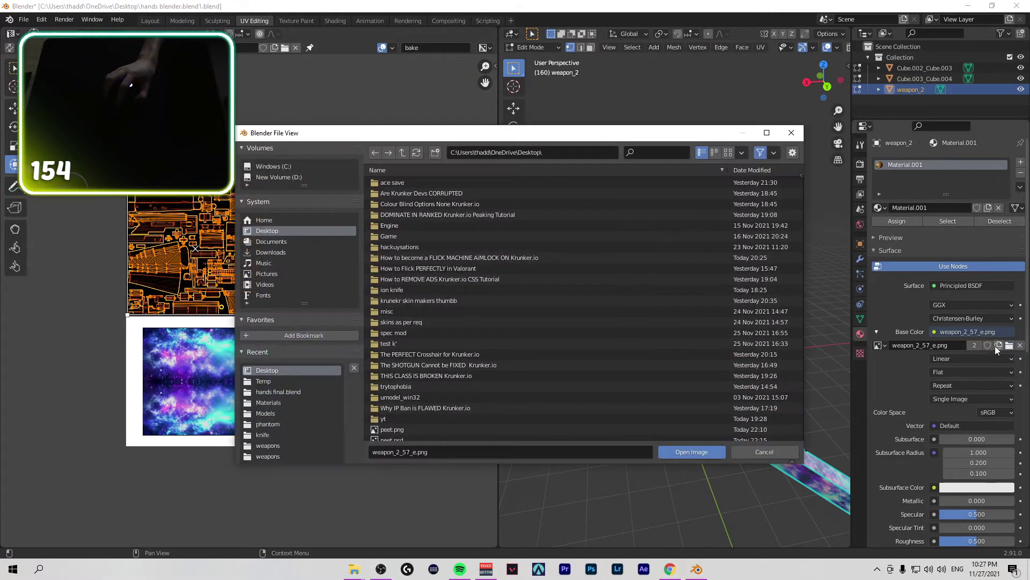
pyautogui.scroll(-5, 423, 397)
pyautogui.click(392, 359)
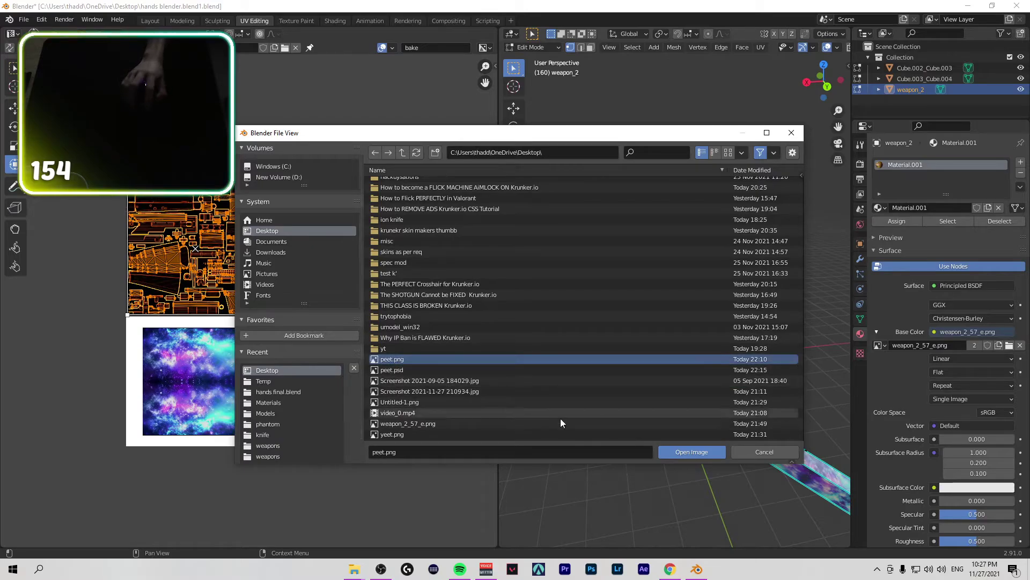
pyautogui.click(677, 450)
# Step: Clear the selection and inspect the combined texture on the rifle's receiver, magazine and stock up close
pyautogui.scroll(6, 748, 312)
pyautogui.scroll(-3, 749, 312)
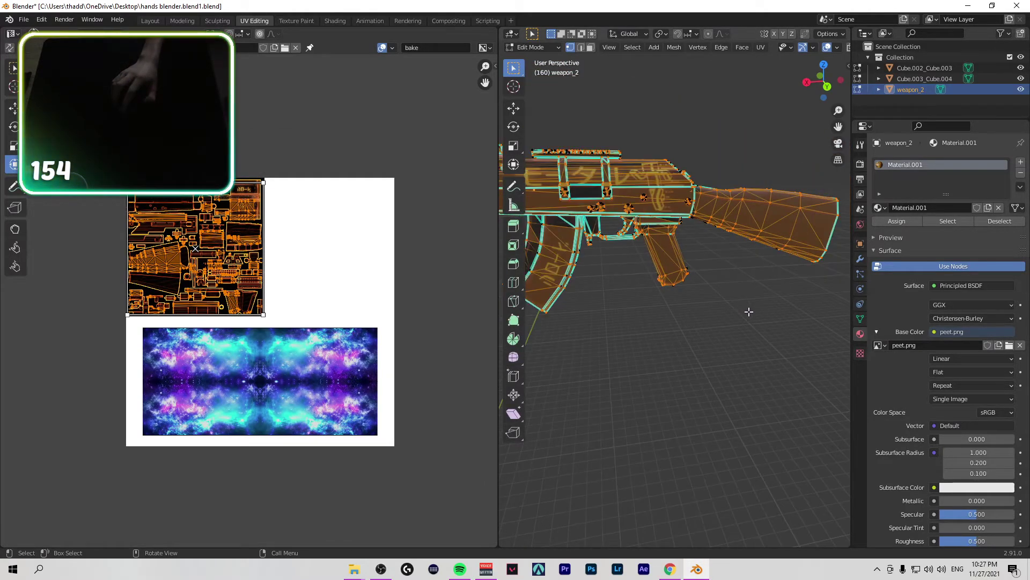
pyautogui.scroll(-4, 751, 313)
pyautogui.click(800, 163)
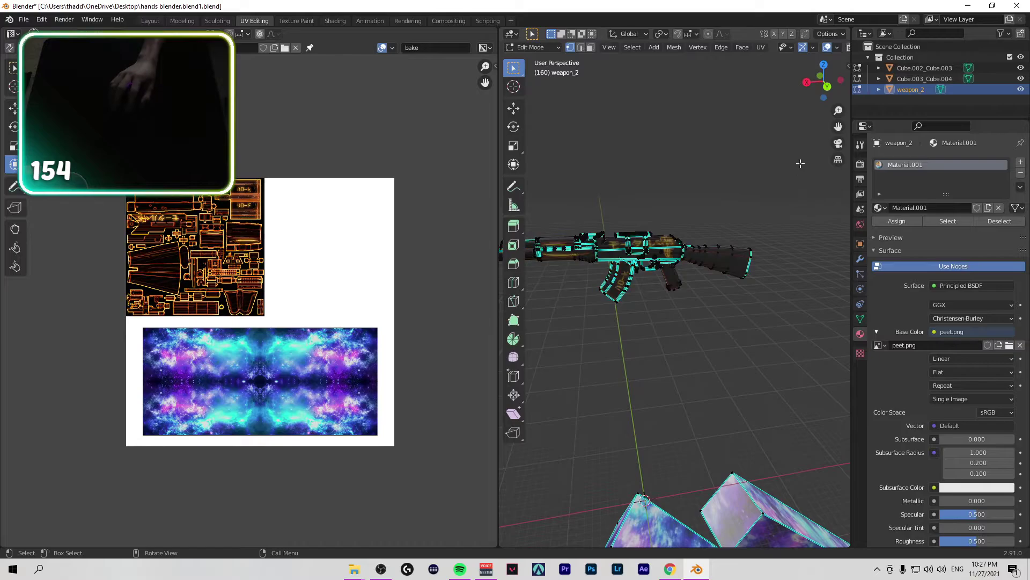
pyautogui.scroll(5, 757, 227)
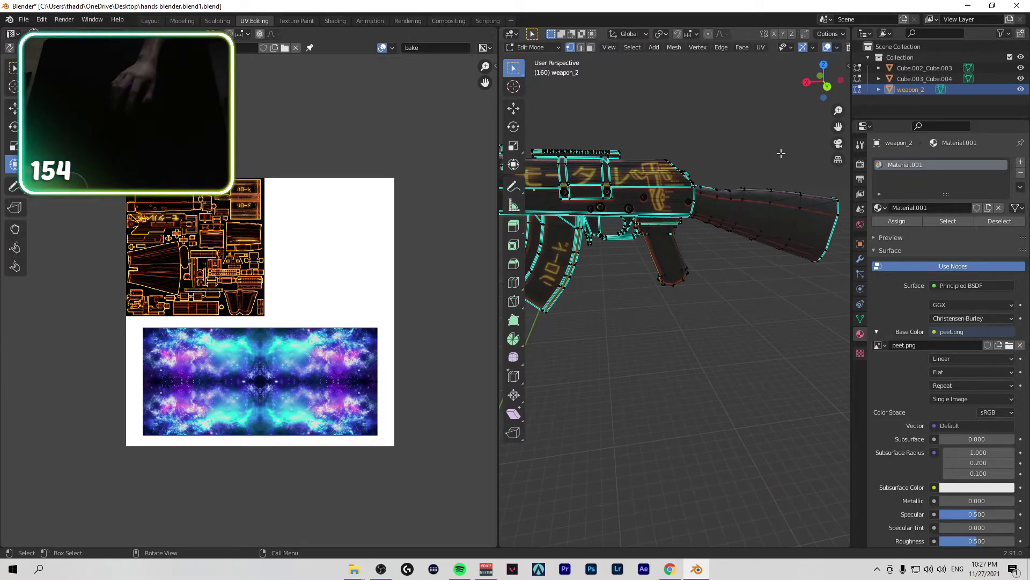
# Step: Replace the Base Color image of the arms' material with peet.png from the Desktop and check both arms
pyautogui.moveTo(817, 86); pyautogui.dragTo(766, 88)
pyautogui.scroll(-5, 738, 251)
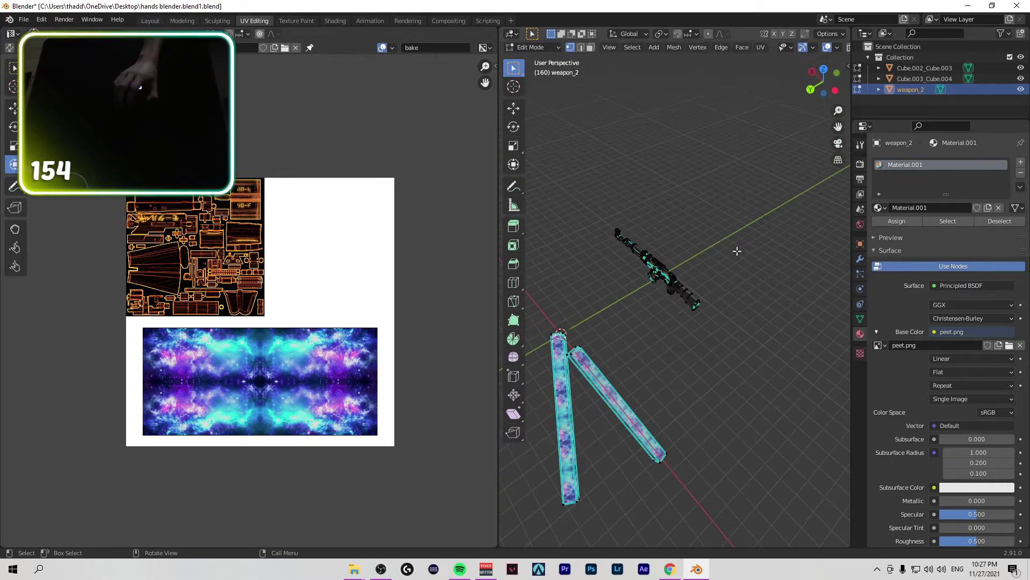
pyautogui.keyDown('shift'); pyautogui.moveTo(834, 499); pyautogui.dragTo(899, 412, button='middle'); pyautogui.keyUp('shift')
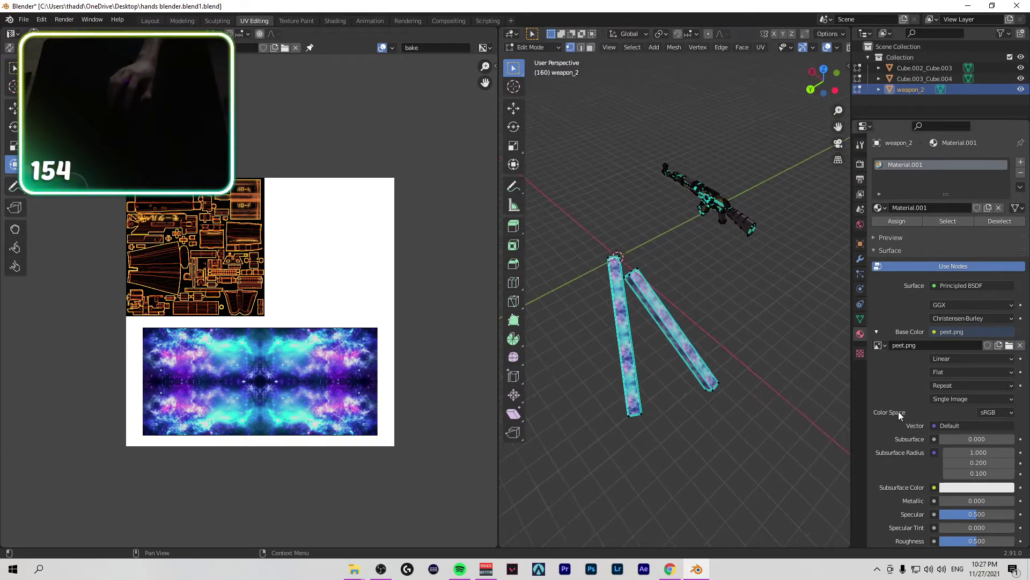
pyautogui.click(912, 79)
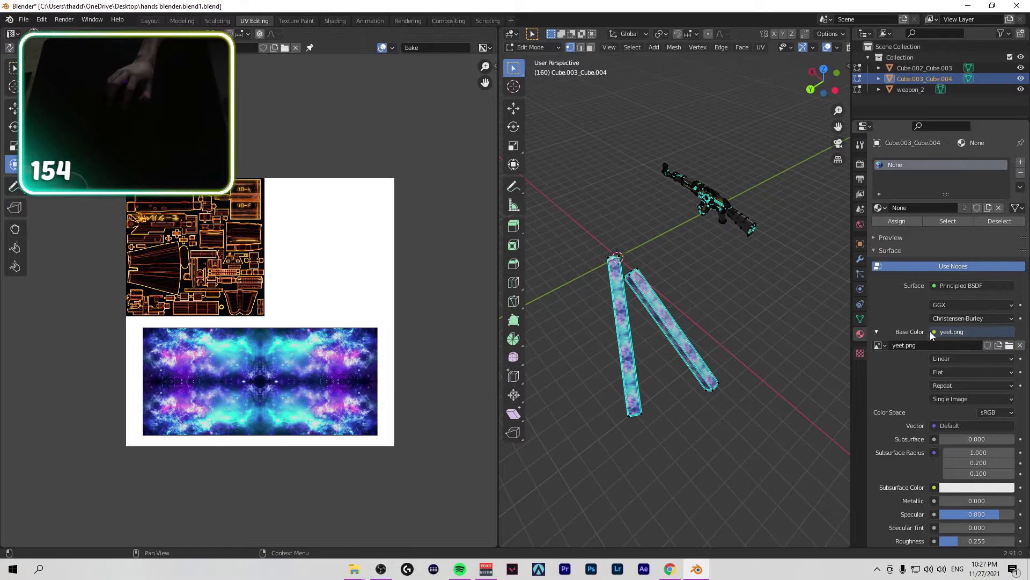
pyautogui.click(1009, 345)
pyautogui.scroll(-3, 424, 386)
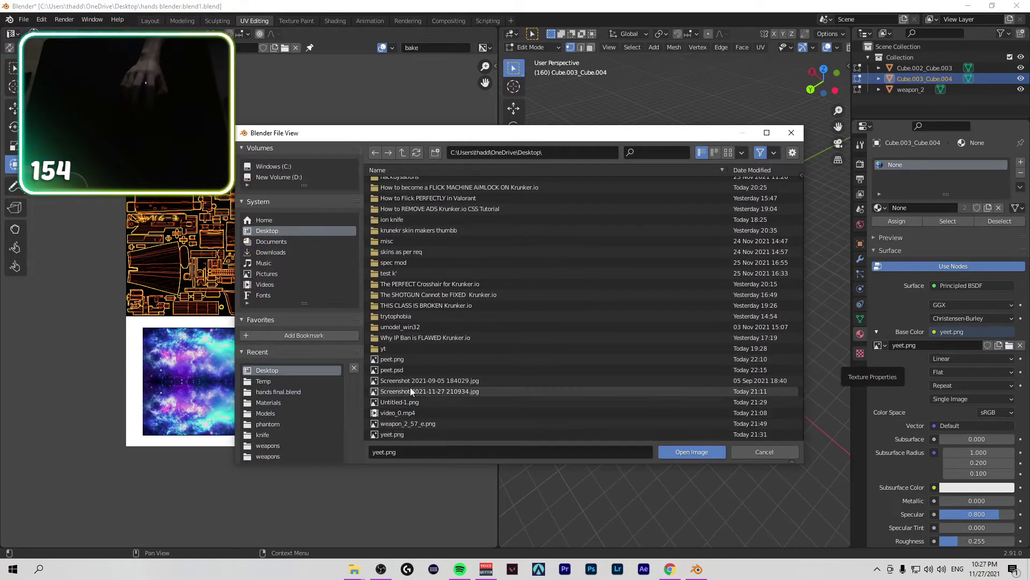
pyautogui.click(424, 359)
pyautogui.click(677, 451)
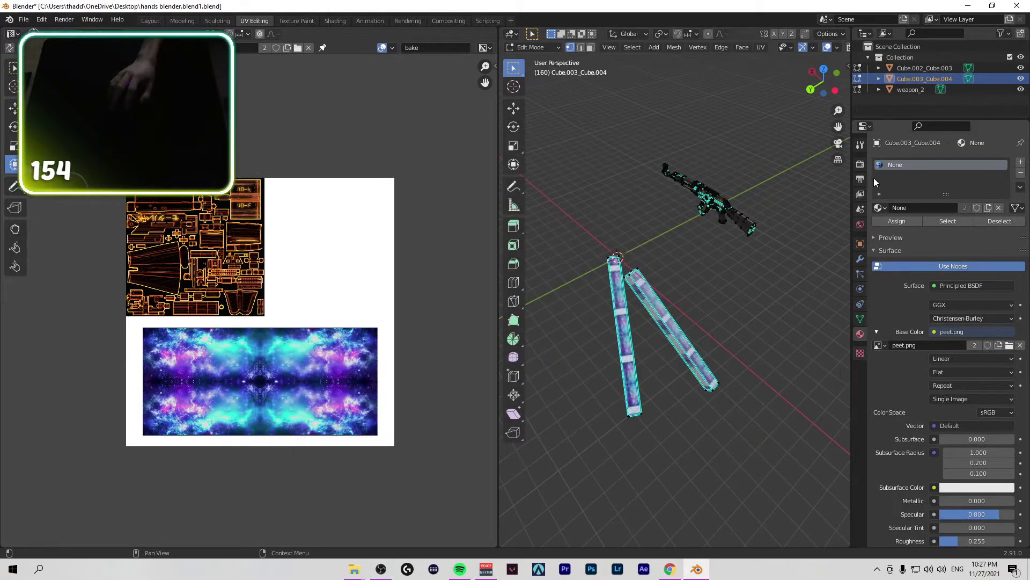
pyautogui.scroll(5, 734, 338)
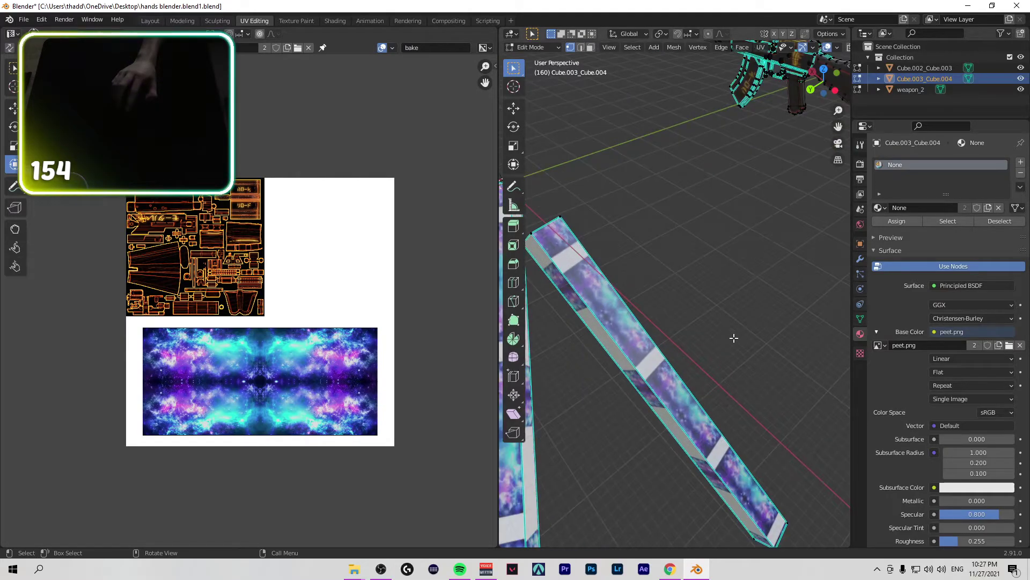
pyautogui.scroll(-4, 734, 339)
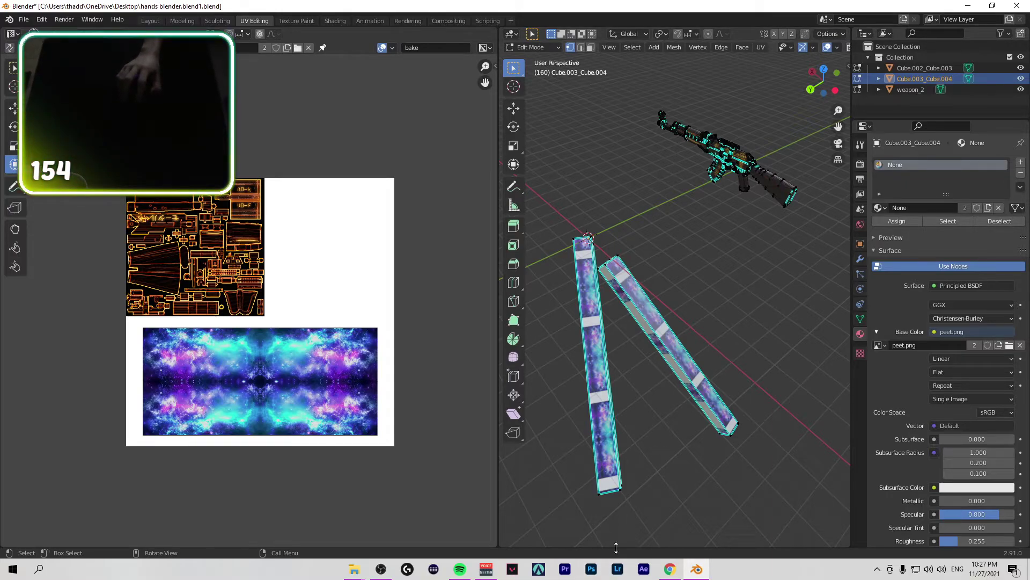
# Step: Open the peet Photoshop document from the Desktop folder in Photoshop
pyautogui.click(992, 6)
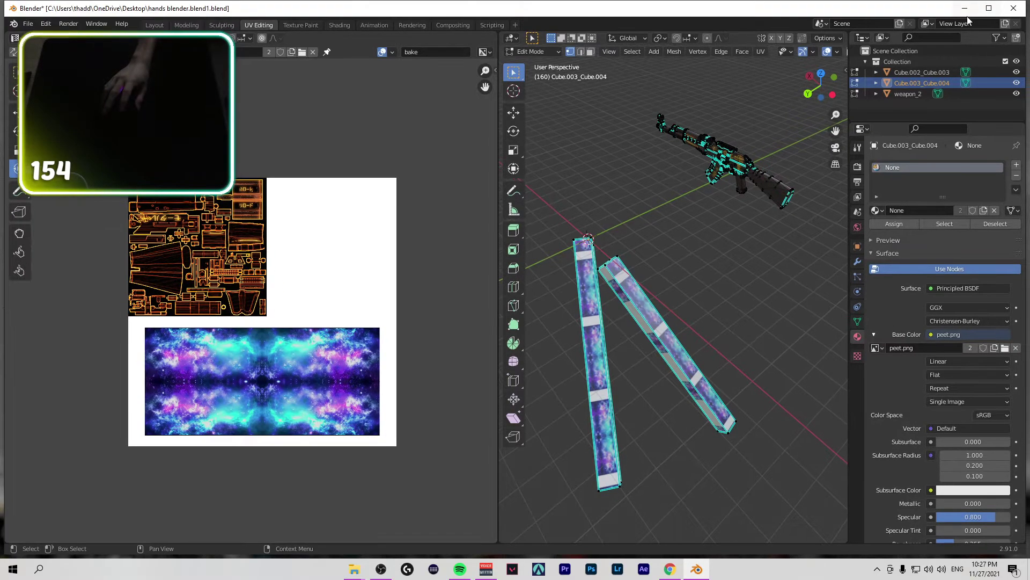
pyautogui.click(990, 9)
pyautogui.moveTo(353, 571)
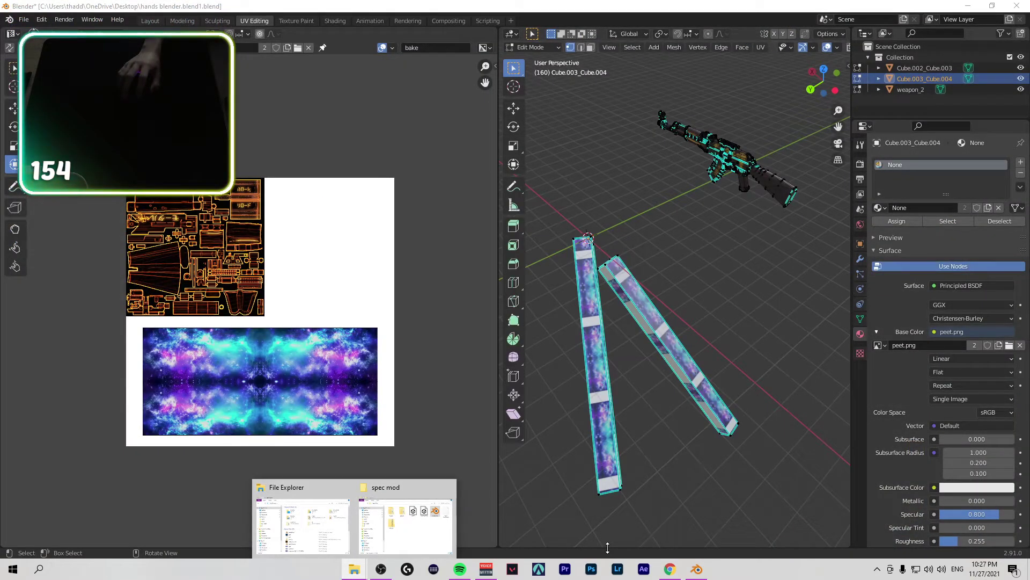
pyautogui.click(313, 524)
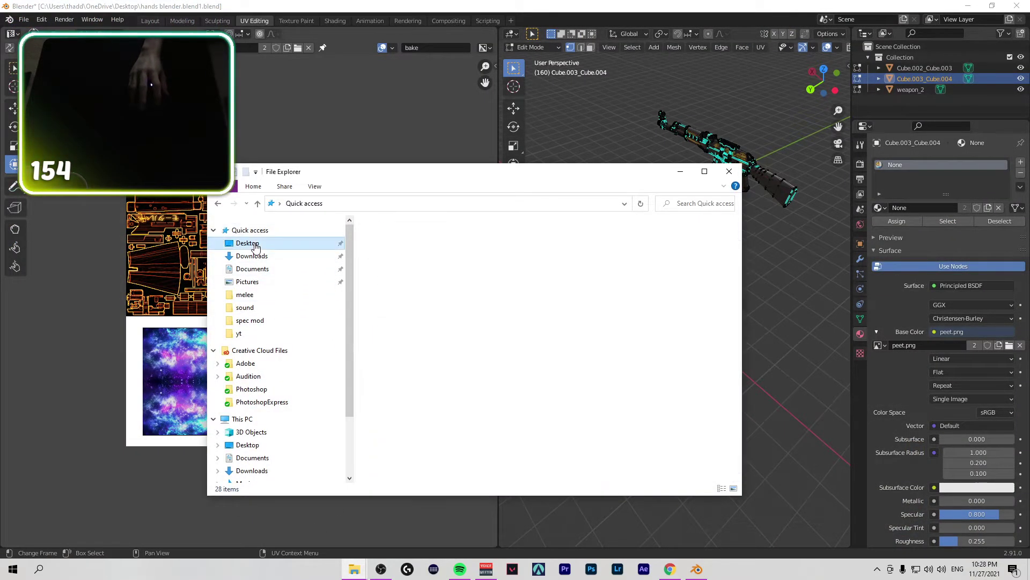
pyautogui.click(248, 243)
pyautogui.click(557, 303)
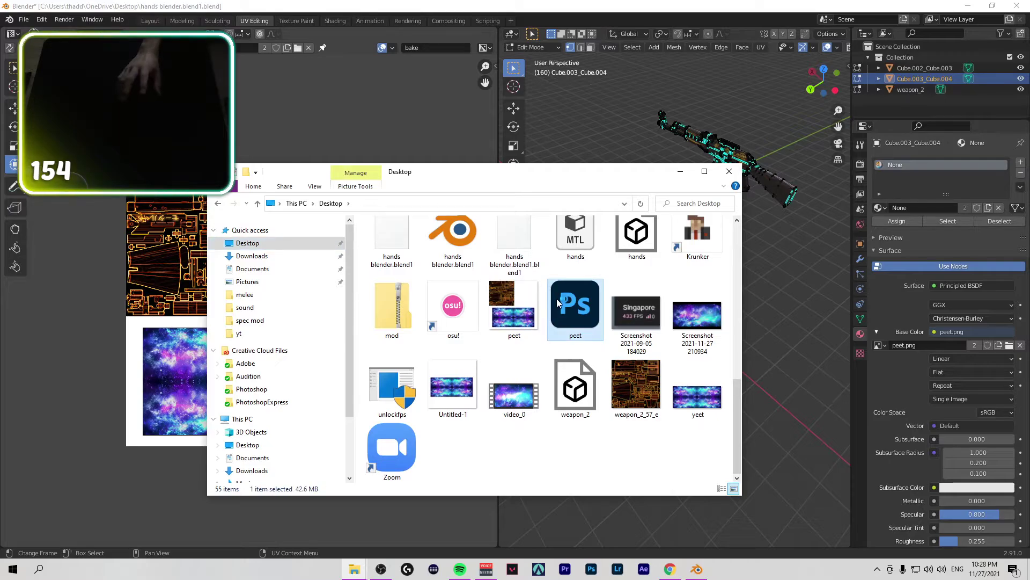
pyautogui.doubleClick(557, 299)
pyautogui.hotkey('alt', 'Tab')
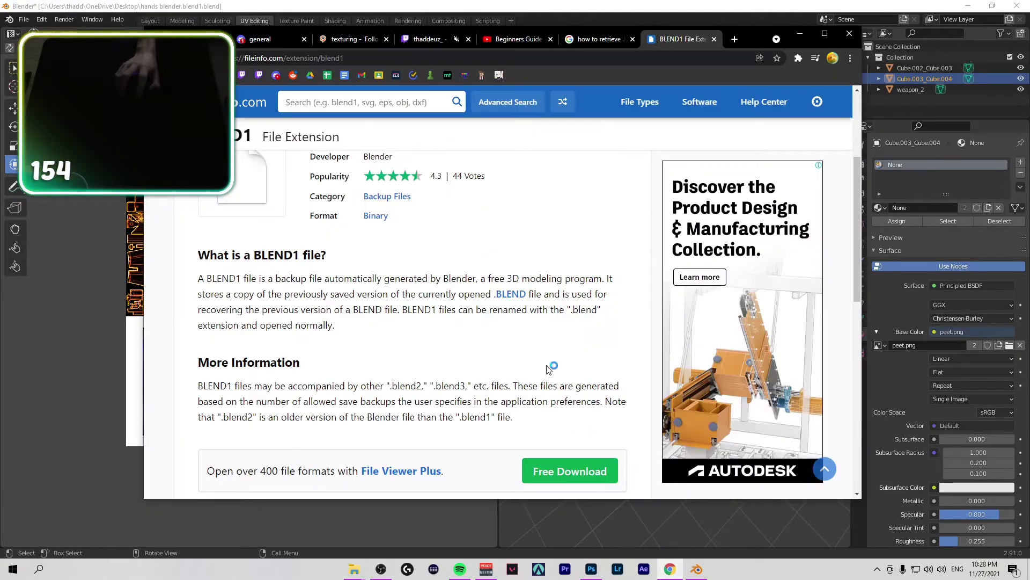
pyautogui.click(429, 39)
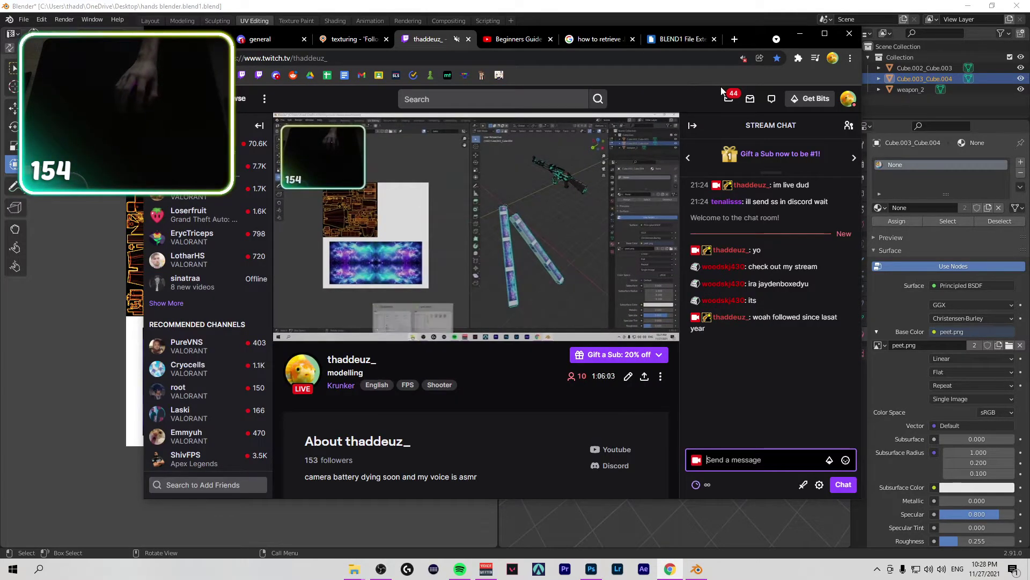
pyautogui.click(698, 39)
pyautogui.click(800, 33)
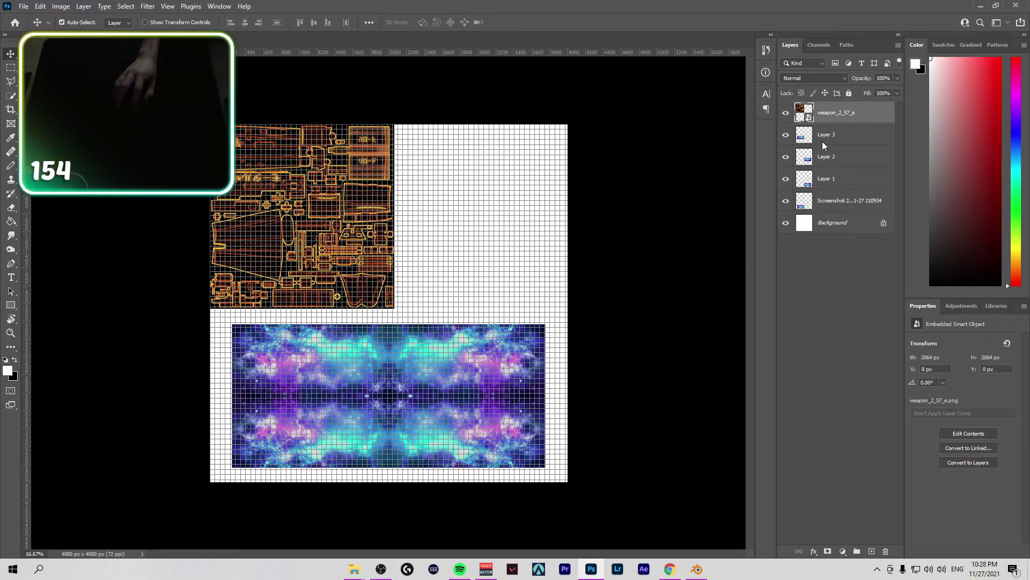
# Step: Enlarge the four galaxy layers together to about 4026 x 1843 px, covering the full canvas width below the weapon texture
pyautogui.click(837, 198)
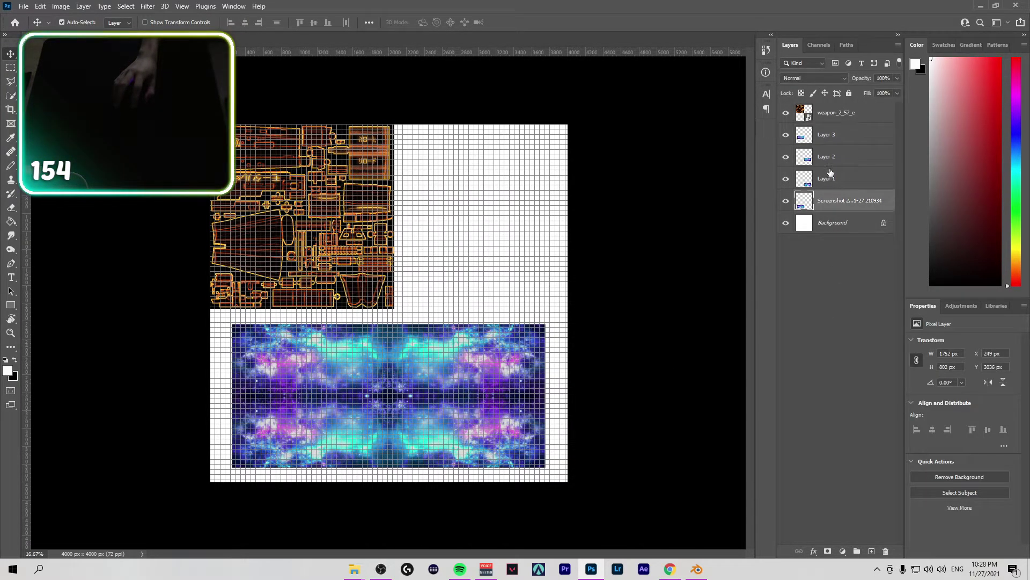
pyautogui.keyDown('shift'); pyautogui.click(830, 144); pyautogui.keyUp('shift')
pyautogui.hotkey('ctrl', 't')
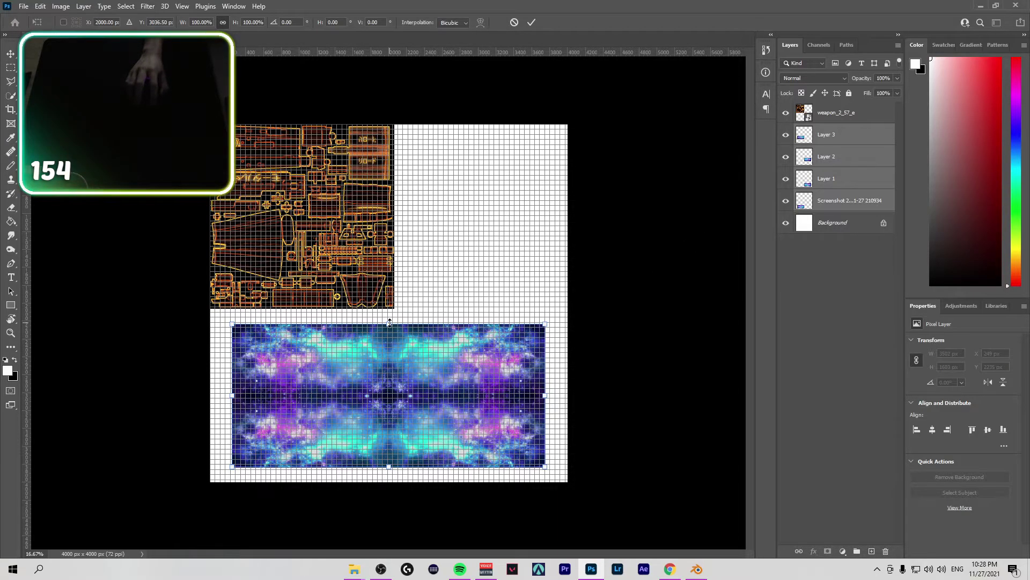
pyautogui.keyDown('ctrl'); pyautogui.moveTo(390, 322); pyautogui.dragTo(396, 301); pyautogui.keyUp('ctrl')
pyautogui.moveTo(385, 357); pyautogui.dragTo(386, 374)
pyautogui.press('Return')
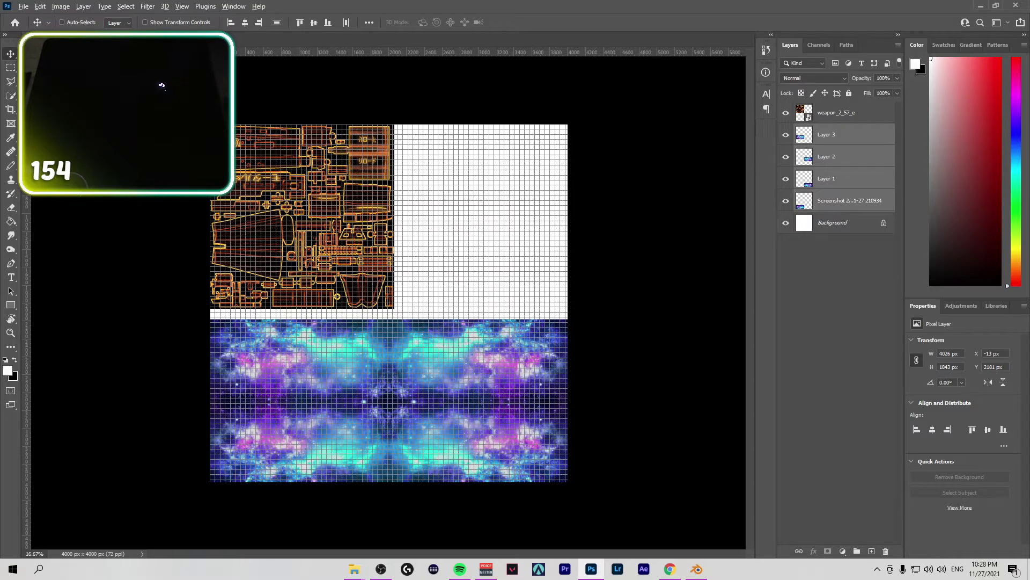
# Step: Export the 4000 x 4000 px canvas as a PNG named peet to the Desktop
pyautogui.hotkey('ctrl', 'alt', 'shift', 'w')
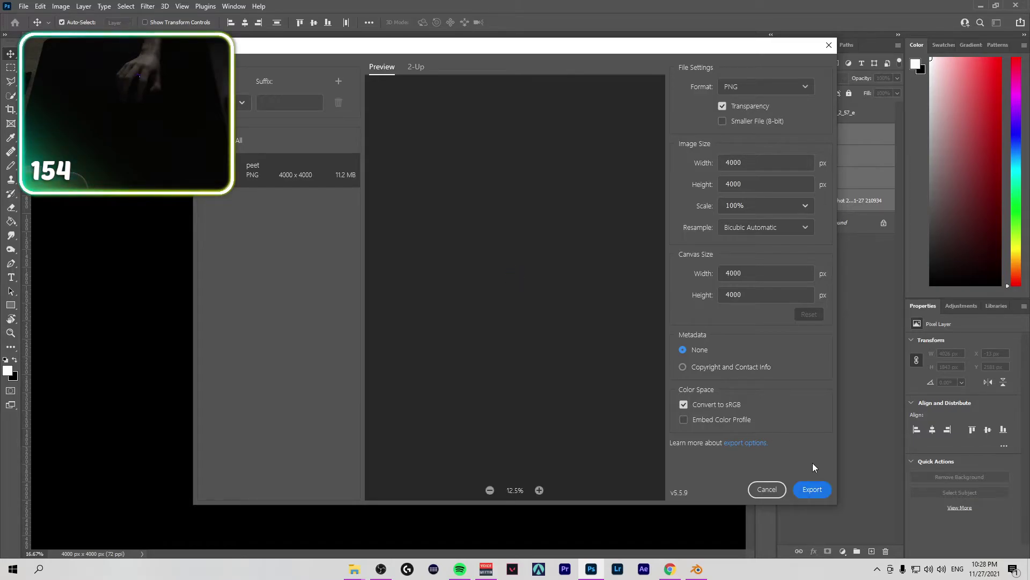
pyautogui.click(813, 490)
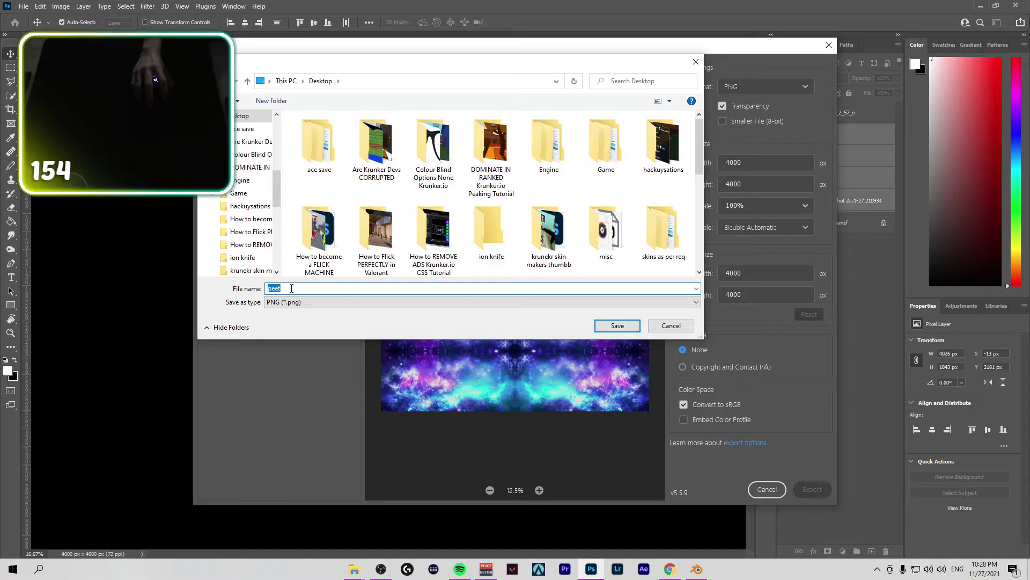
pyautogui.click(617, 326)
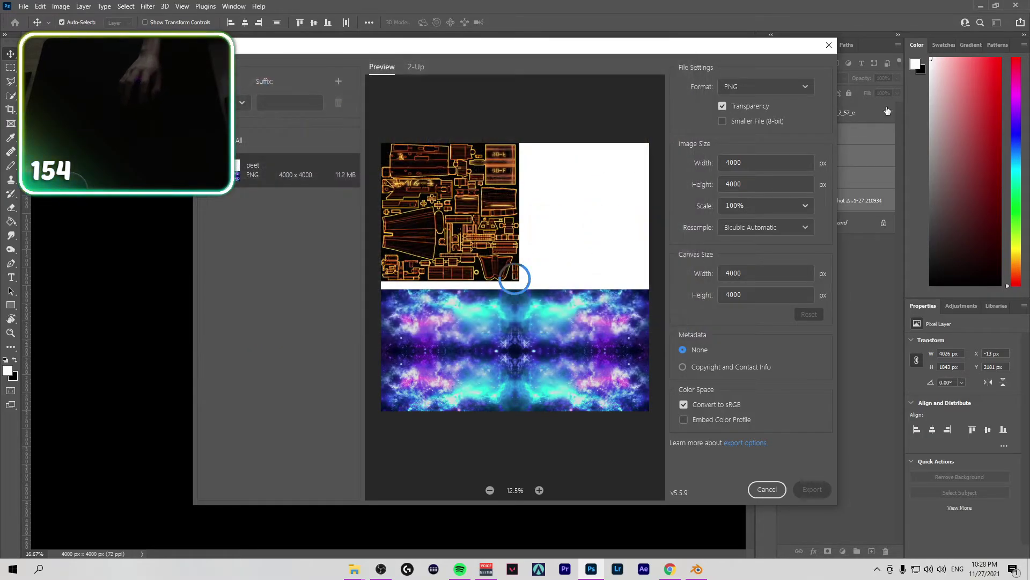
# Step: Switch to Blender, inspect the arms' texture, and select all geometry to compare its UVs with the combined texture
pyautogui.moveTo(698, 571)
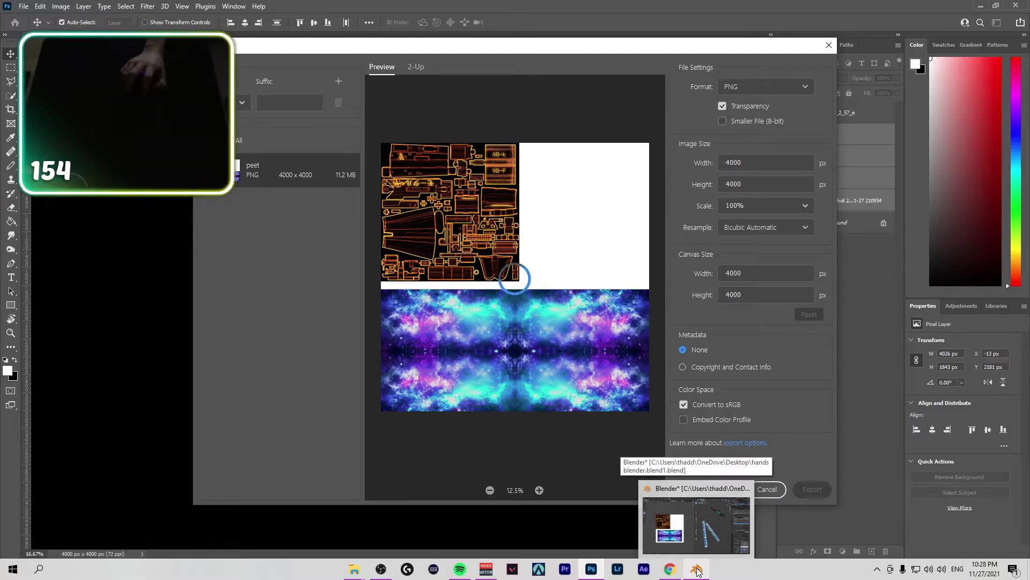
pyautogui.click(697, 570)
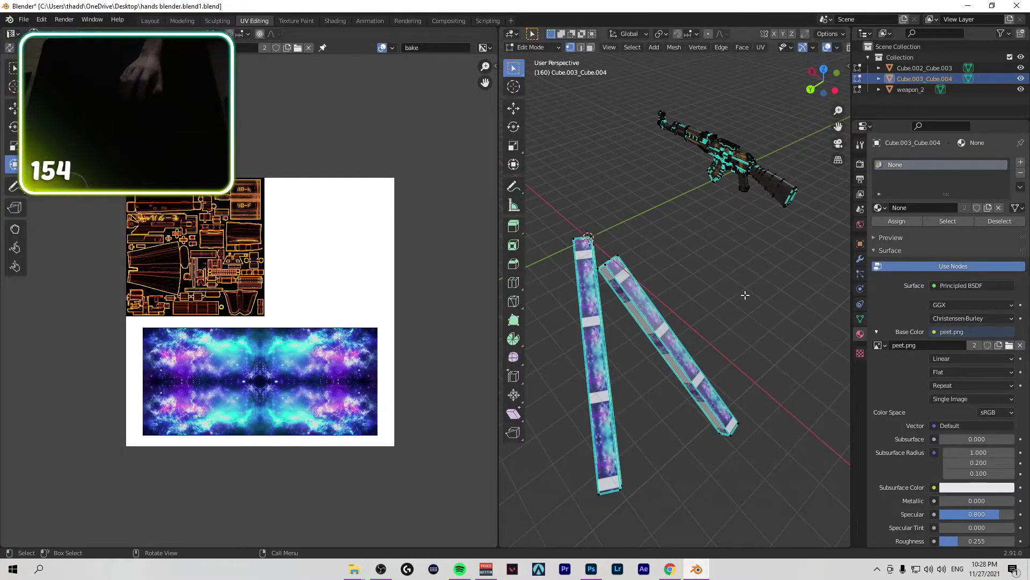
pyautogui.scroll(5, 746, 295)
pyautogui.scroll(-3, 757, 193)
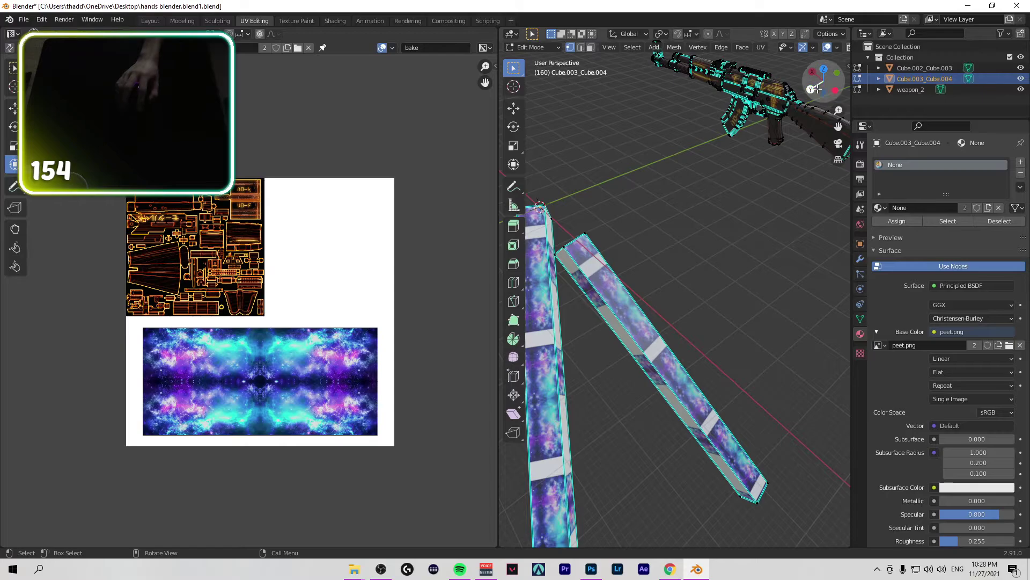
pyautogui.moveTo(756, 181); pyautogui.dragTo(801, 310, button='middle')
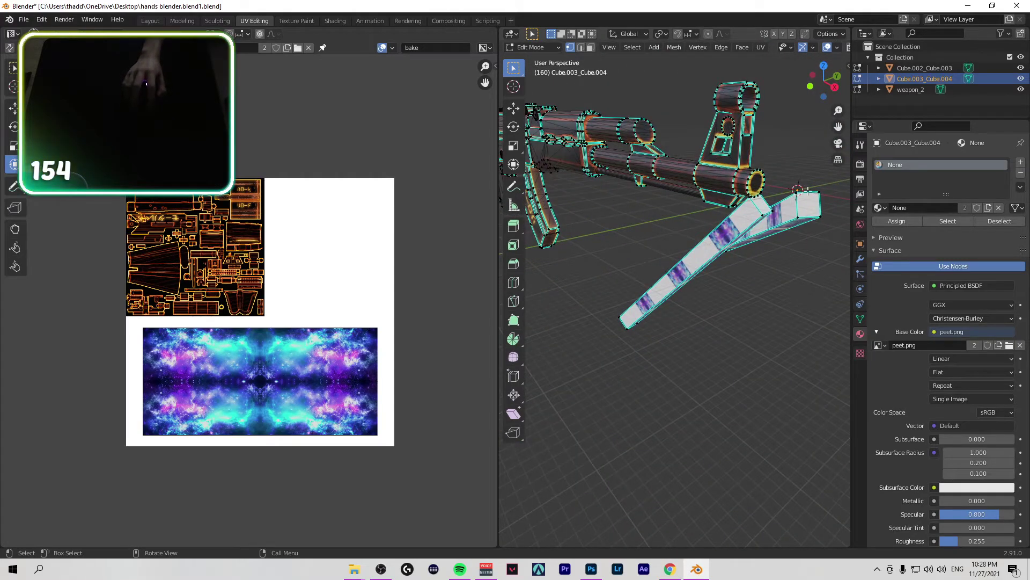
pyautogui.scroll(-4, 807, 191)
pyautogui.moveTo(555, 164); pyautogui.dragTo(772, 370)
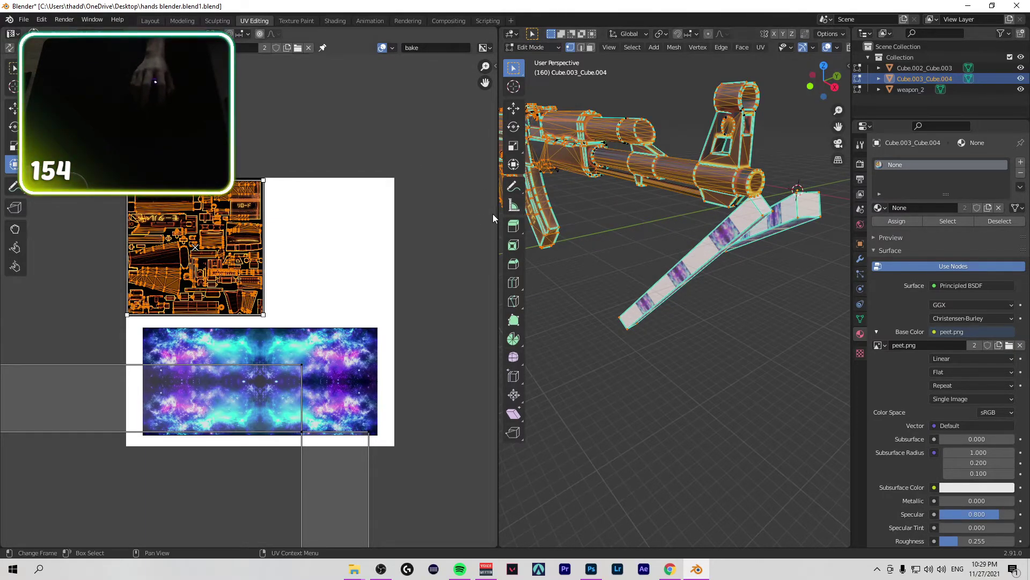
# Step: Widen the 3D viewport and set it to Object Mode with Material Preview shading
pyautogui.moveTo(496, 213); pyautogui.dragTo(386, 211)
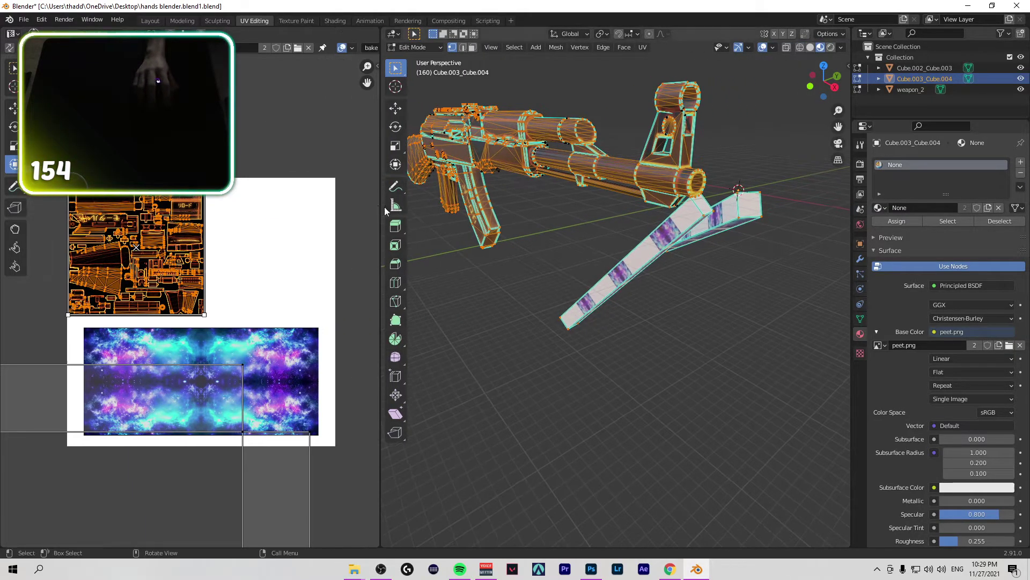
pyautogui.click(830, 47)
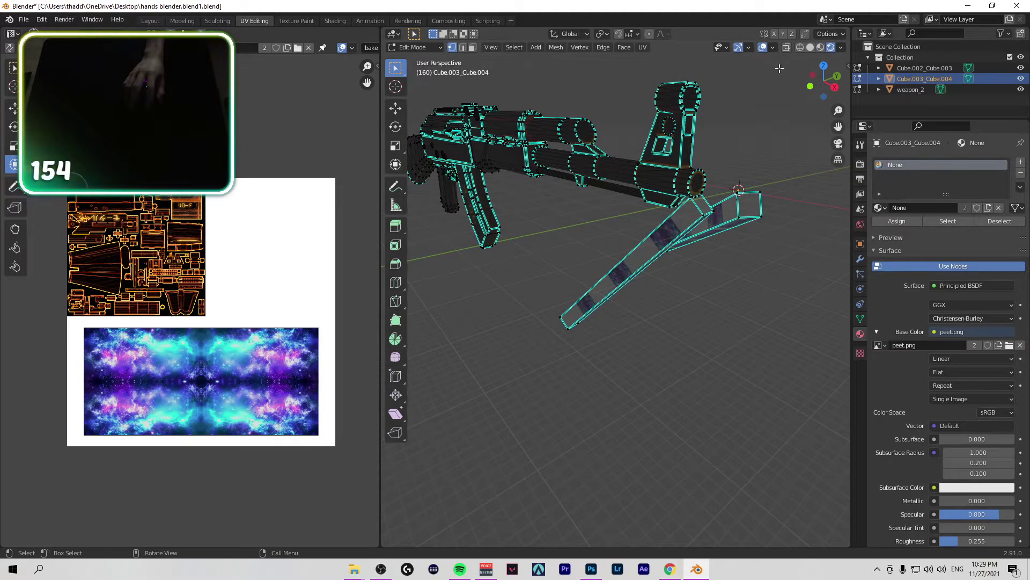
pyautogui.click(812, 47)
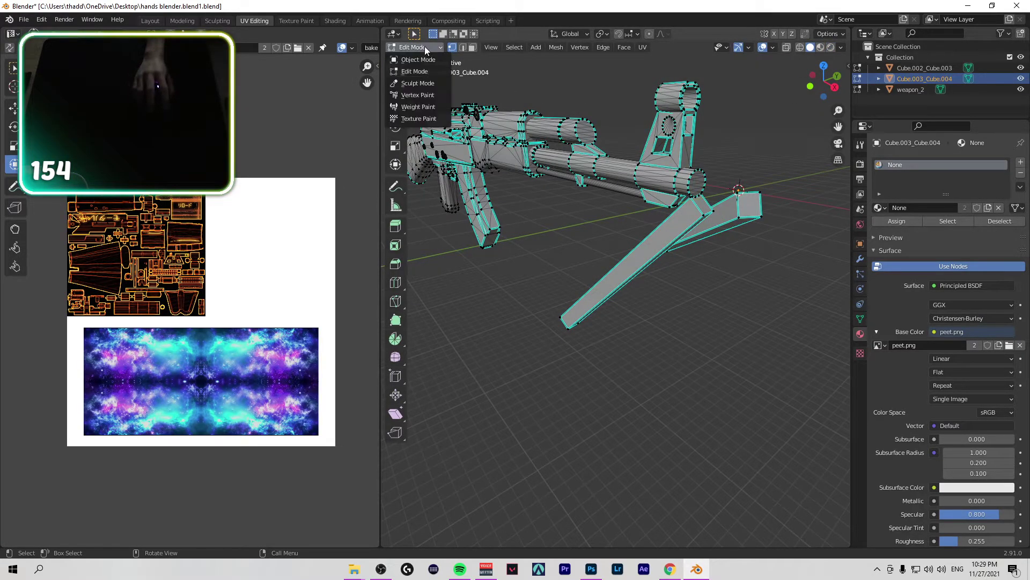
pyautogui.click(420, 59)
pyautogui.click(830, 47)
pyautogui.click(821, 47)
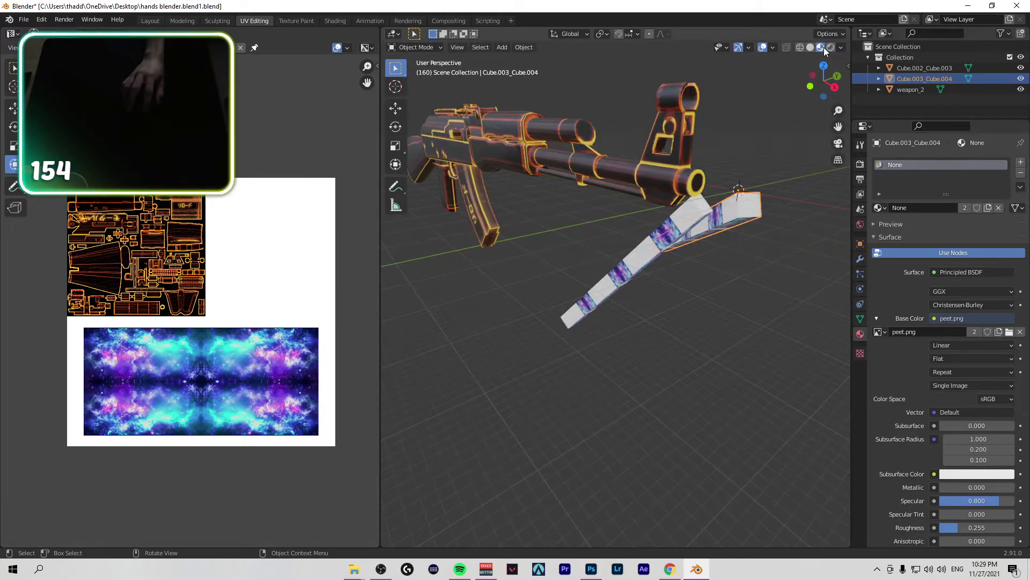
# Step: Inspect the texture on the arms and the rifle's stock and receiver up close from above
pyautogui.moveTo(810, 81)
pyautogui.mouseDown()
pyautogui.moveTo(716, 97)
pyautogui.moveTo(817, 97)
pyautogui.mouseUp()
pyautogui.scroll(3, 802, 187)
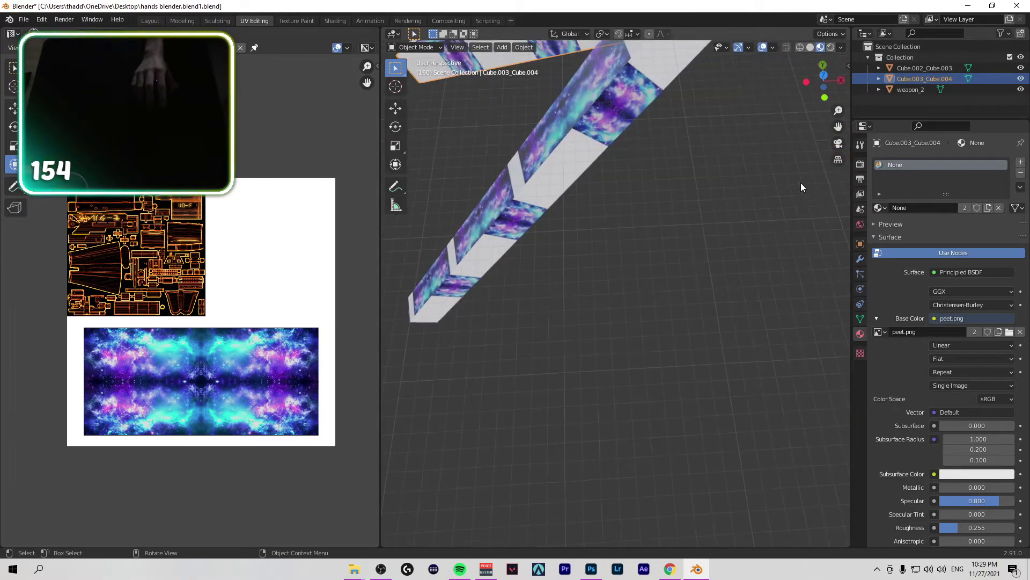
pyautogui.scroll(-8, 815, 150)
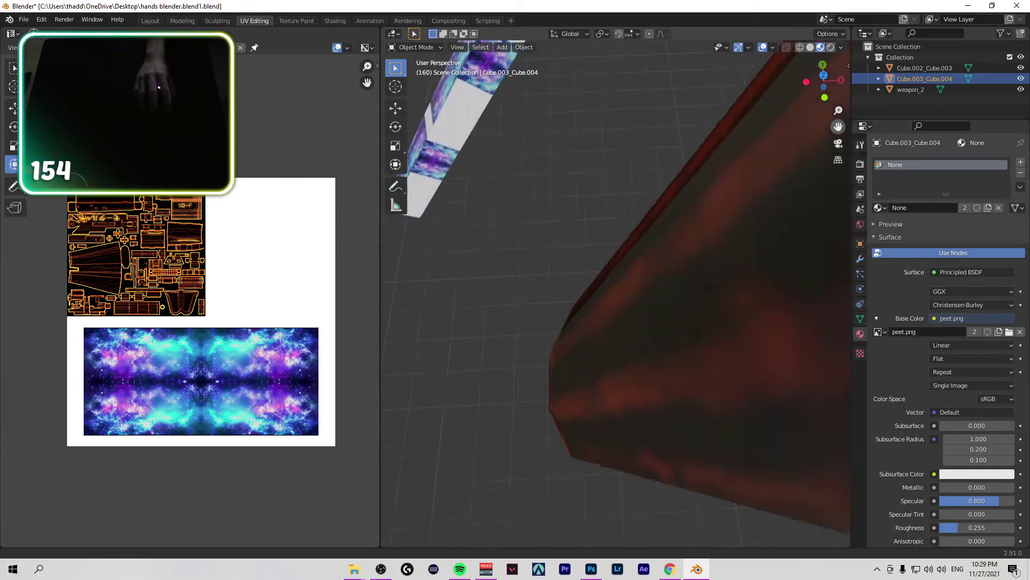
pyautogui.scroll(2, 789, 201)
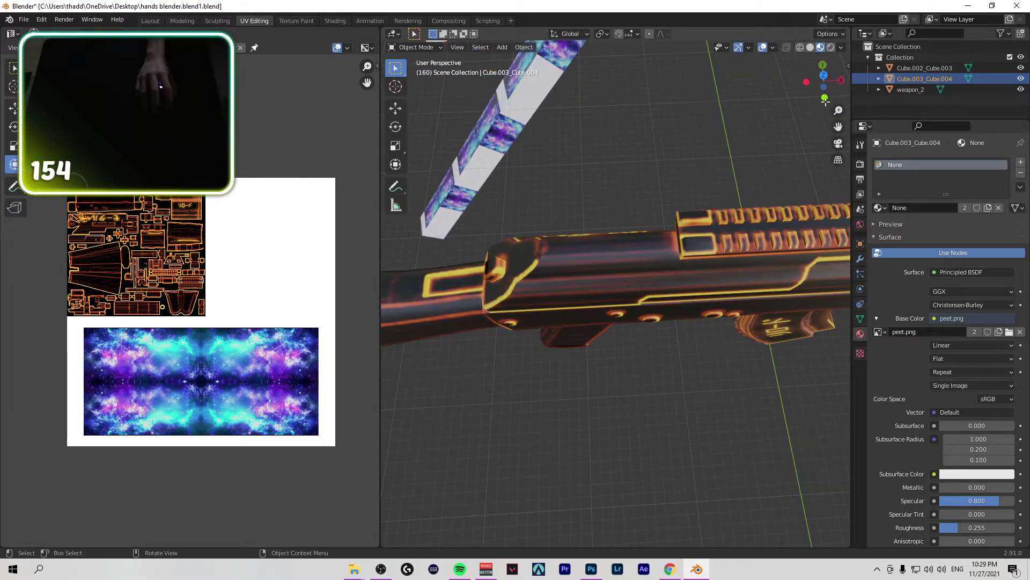
pyautogui.moveTo(824, 81); pyautogui.dragTo(766, 97)
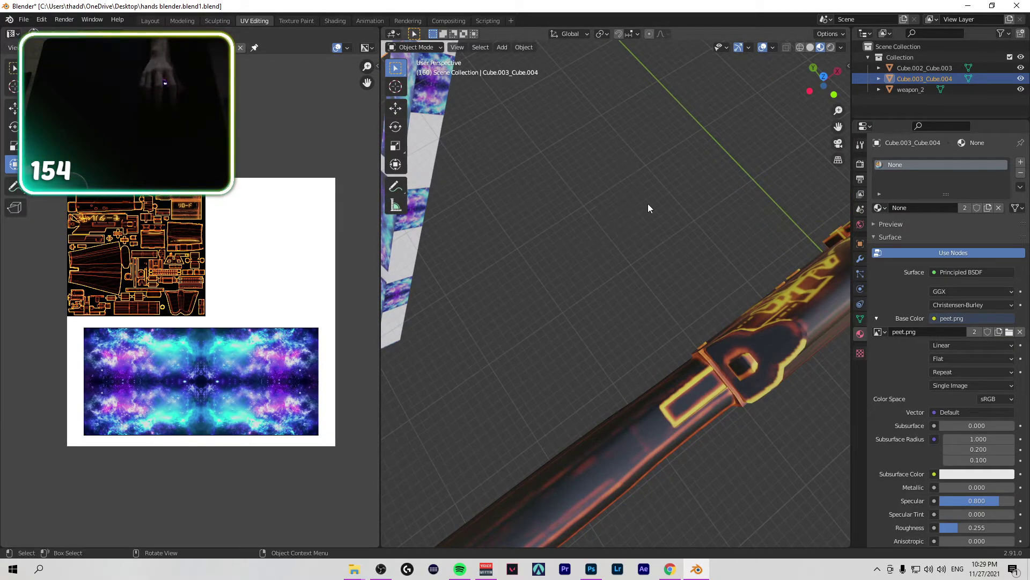
# Step: Select both arms and the rifle together in the 3D viewport
pyautogui.press('a')
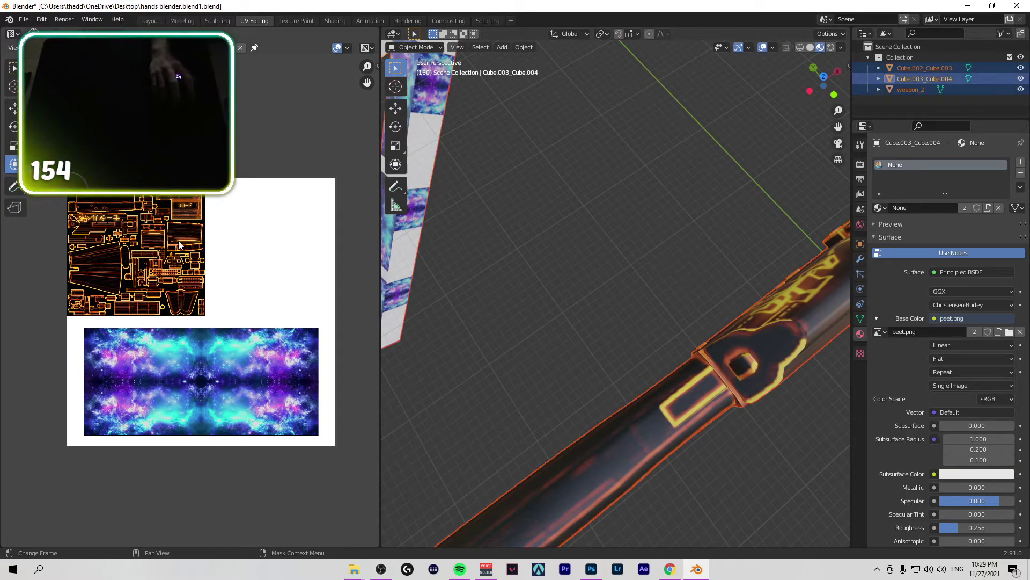
pyautogui.scroll(-8, 564, 283)
pyautogui.moveTo(750, 372); pyautogui.dragTo(469, 145)
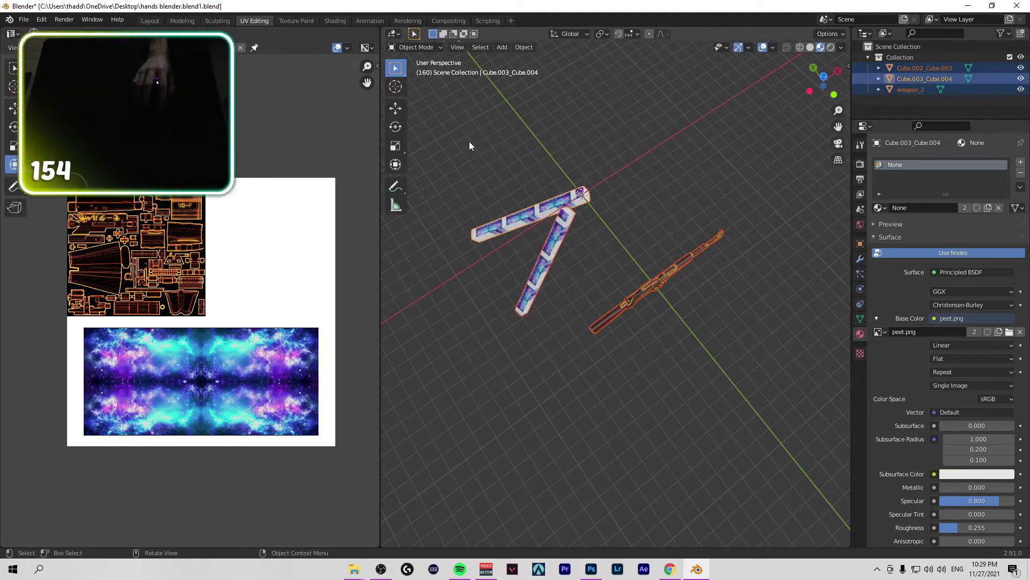
# Step: Put the arms and rifle into Edit Mode and select all geometry to bring up the rifle's UV layout
pyautogui.click(411, 71)
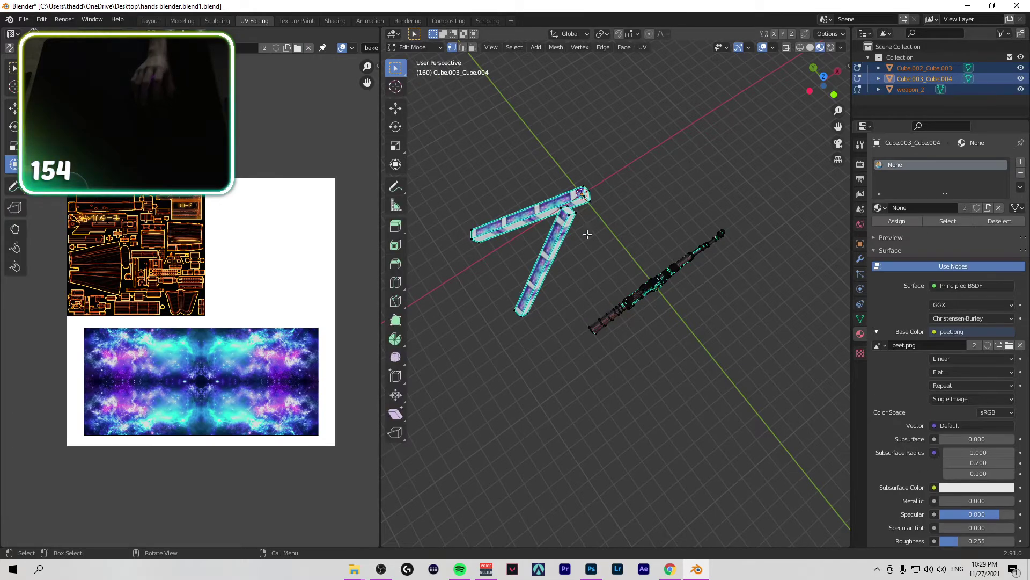
pyautogui.scroll(6, 648, 290)
pyautogui.scroll(-2, 648, 290)
pyautogui.scroll(-2, 648, 290)
pyautogui.press('a')
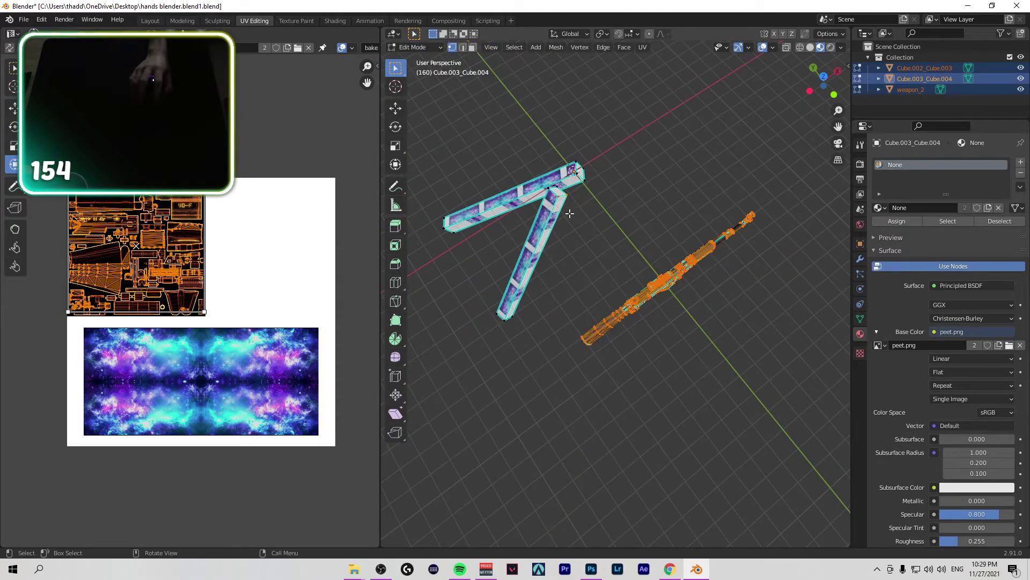
# Step: Resize the entire rifle UV layout from its lower-right corner, finishing with a scale of 0.991 to match the texture outlines
pyautogui.scroll(5, 714, 325)
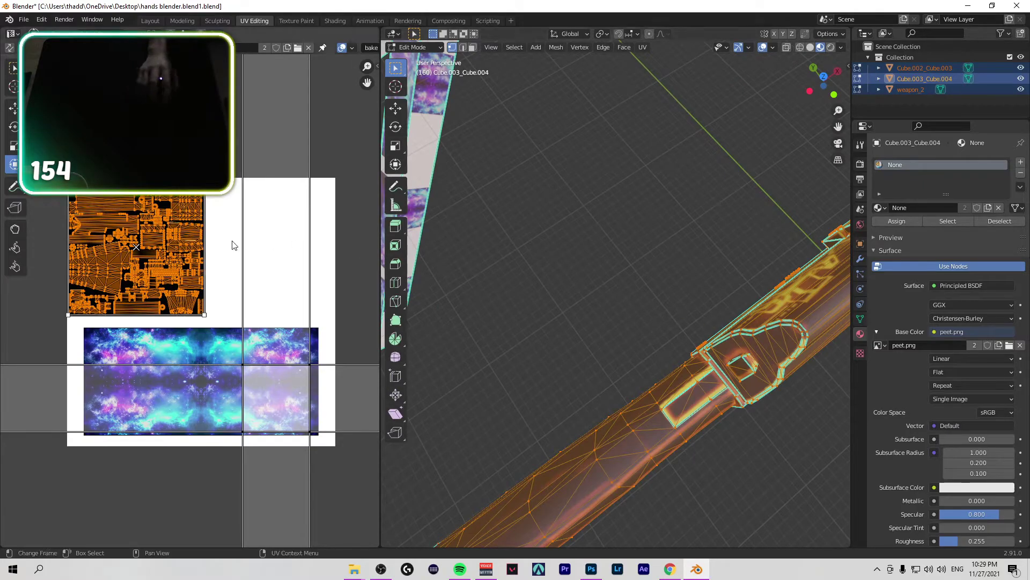
pyautogui.scroll(6, 191, 282)
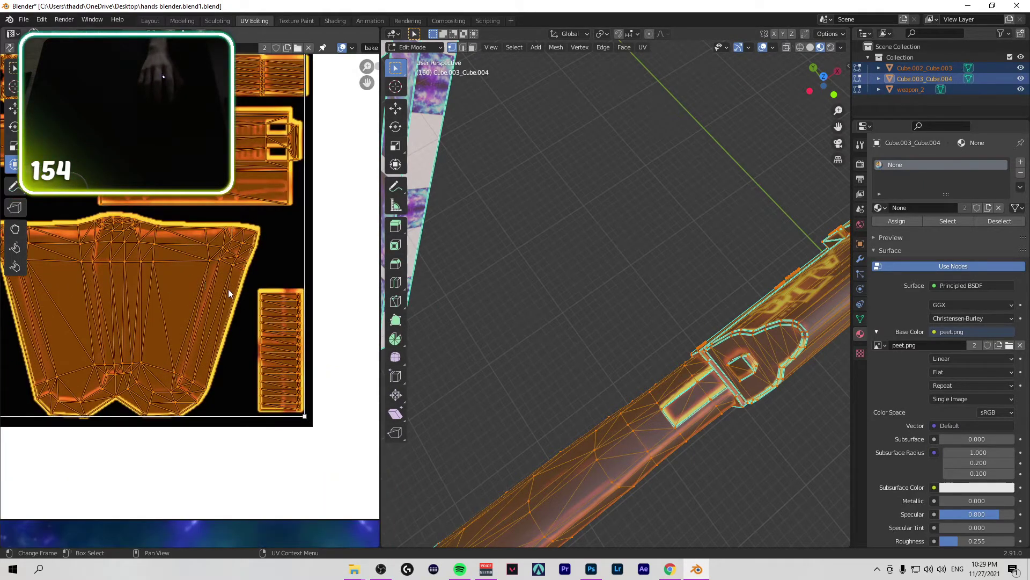
pyautogui.moveTo(304, 417); pyautogui.dragTo(319, 424)
pyautogui.click(269, 374)
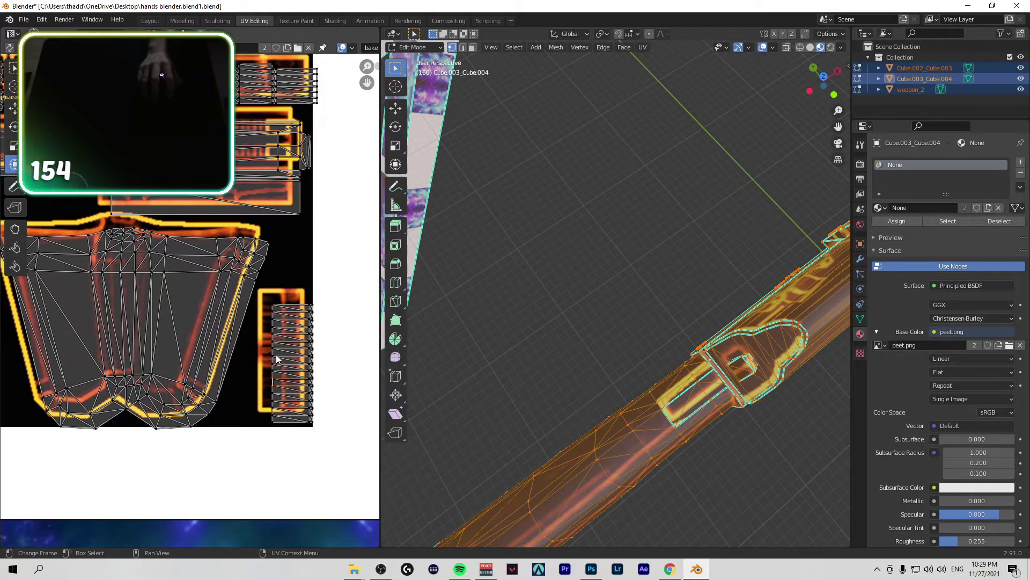
pyautogui.press('a')
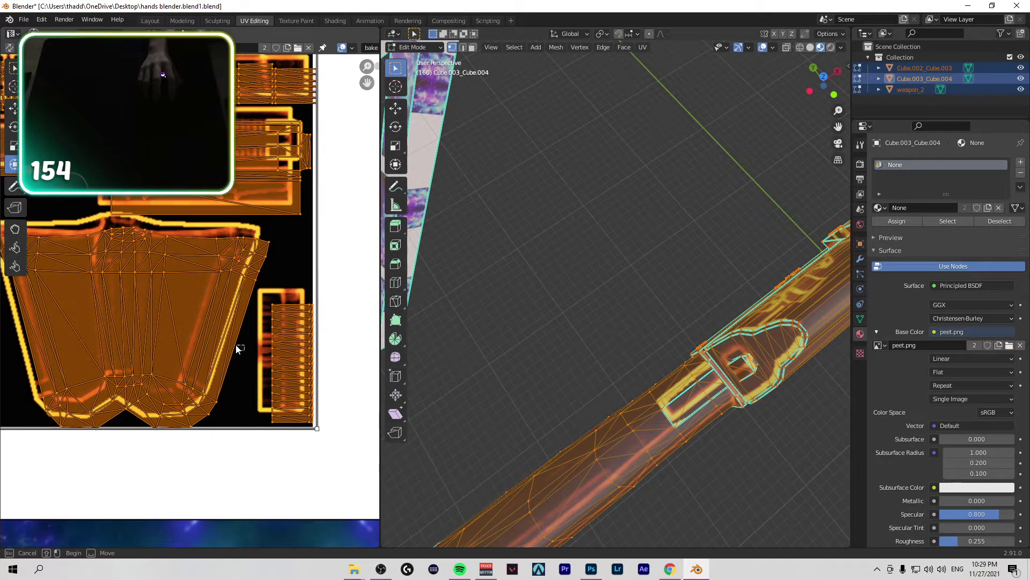
pyautogui.press('Escape')
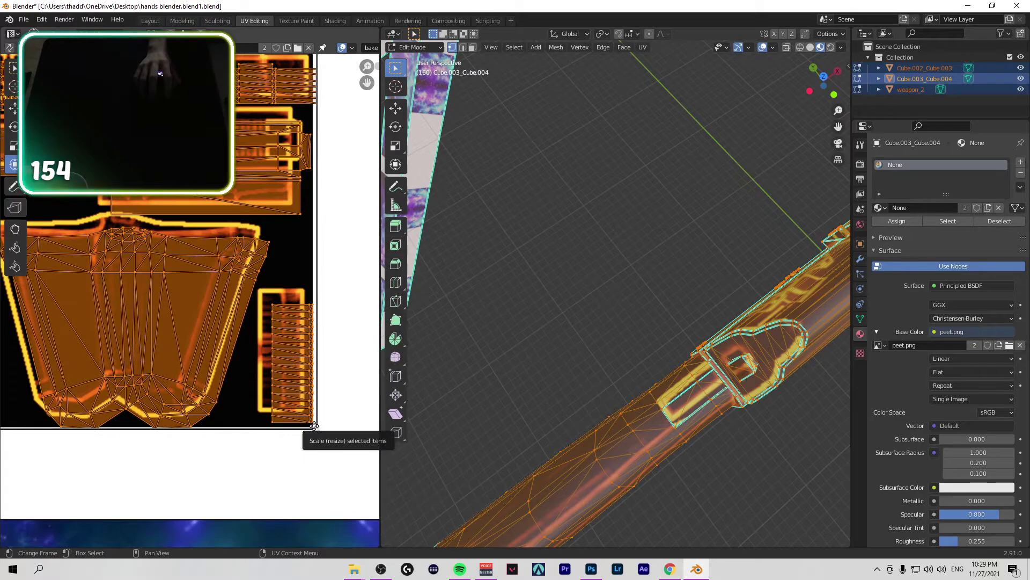
pyautogui.moveTo(316, 429); pyautogui.dragTo(307, 413)
# Step: Scale the rifle UV layout by 1.005 from its upper-left corner to line up with the texture
pyautogui.scroll(5, 307, 414)
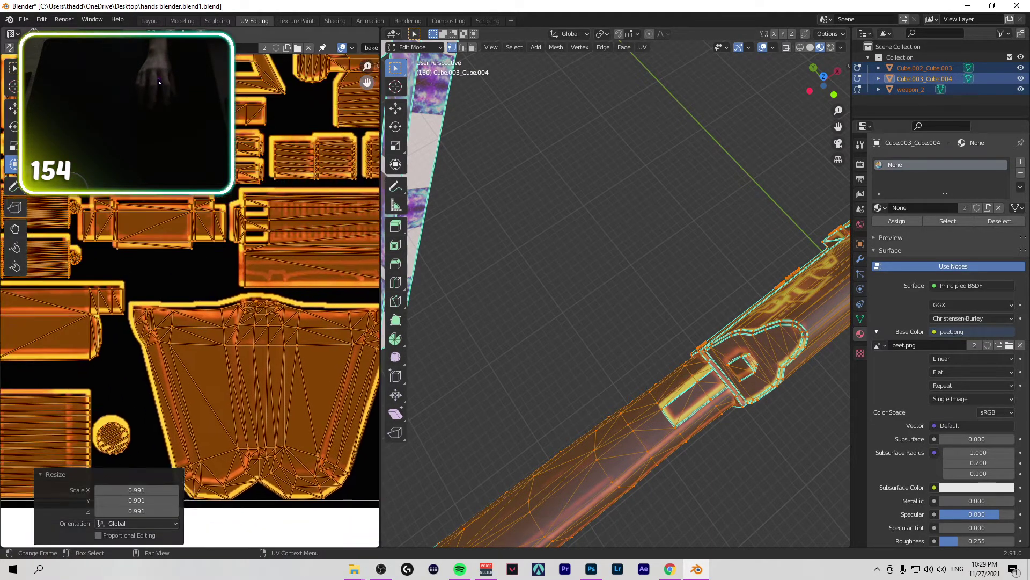
pyautogui.scroll(3, 334, 56)
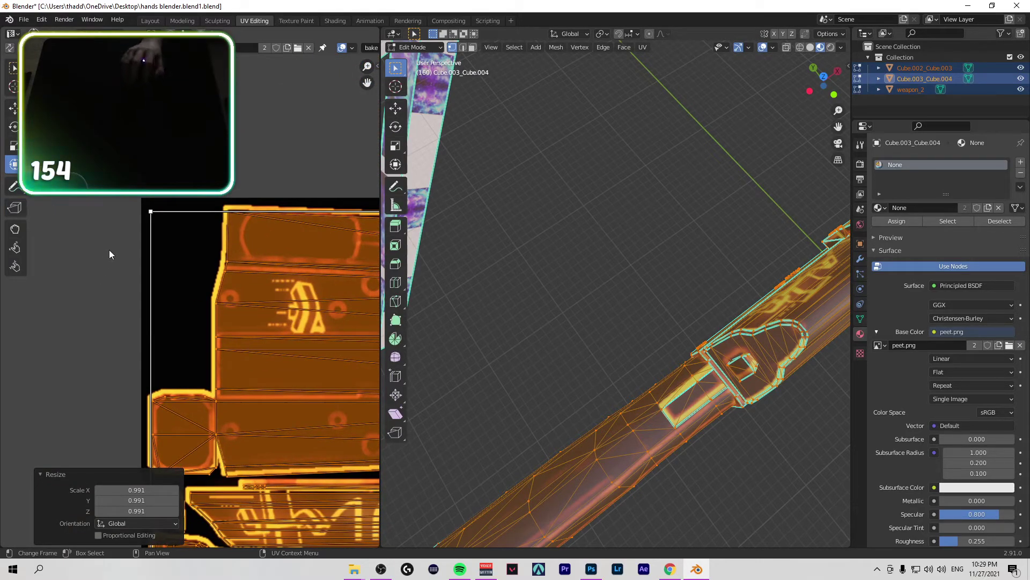
pyautogui.press('s')
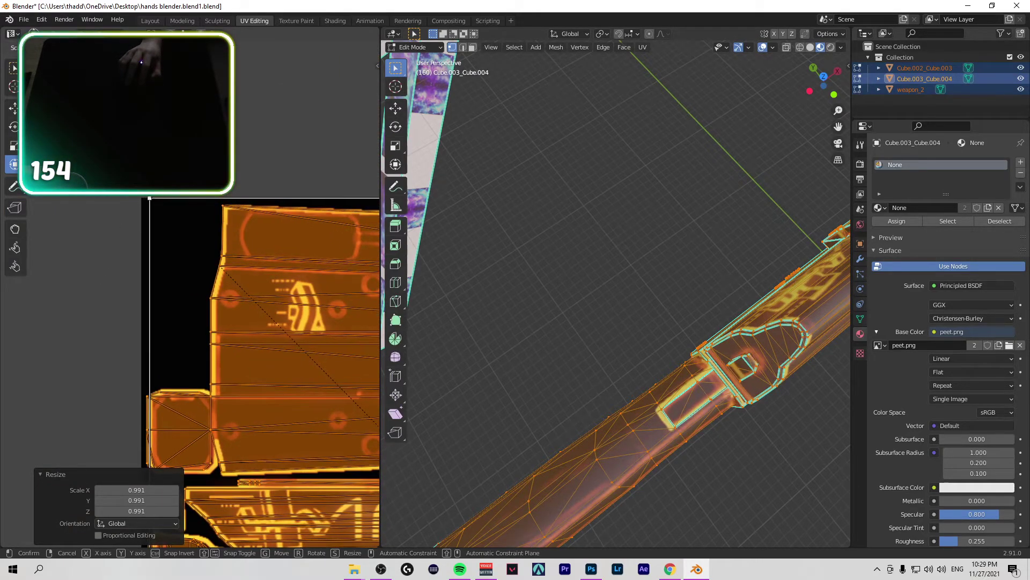
pyautogui.scroll(-5, 339, 93)
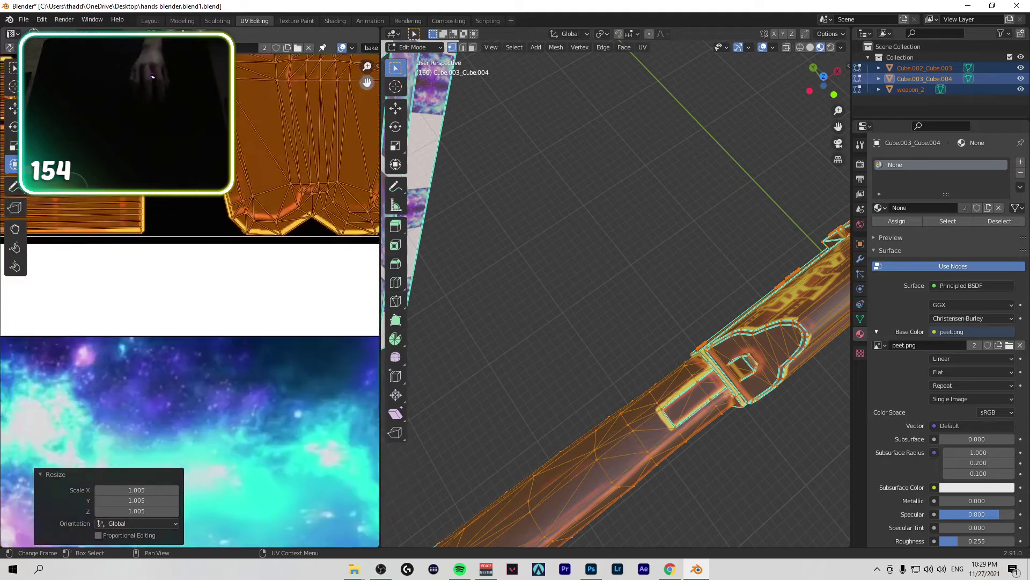
pyautogui.moveTo(108, 135); pyautogui.dragTo(201, 177, button='middle')
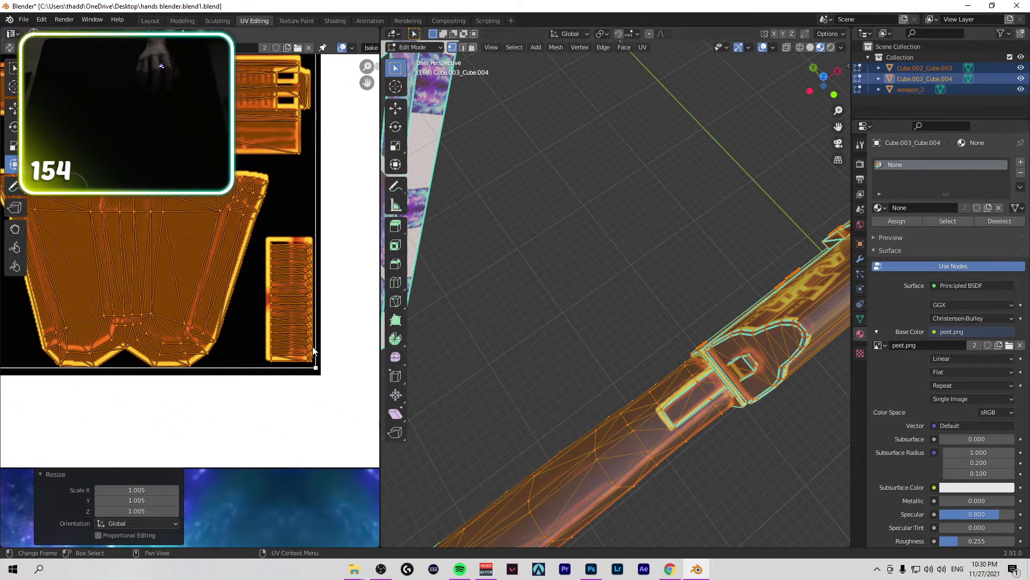
# Step: Fine-tune the rifle UV layout from opposite corners with scales of 0.999 and 0.996
pyautogui.press('s')
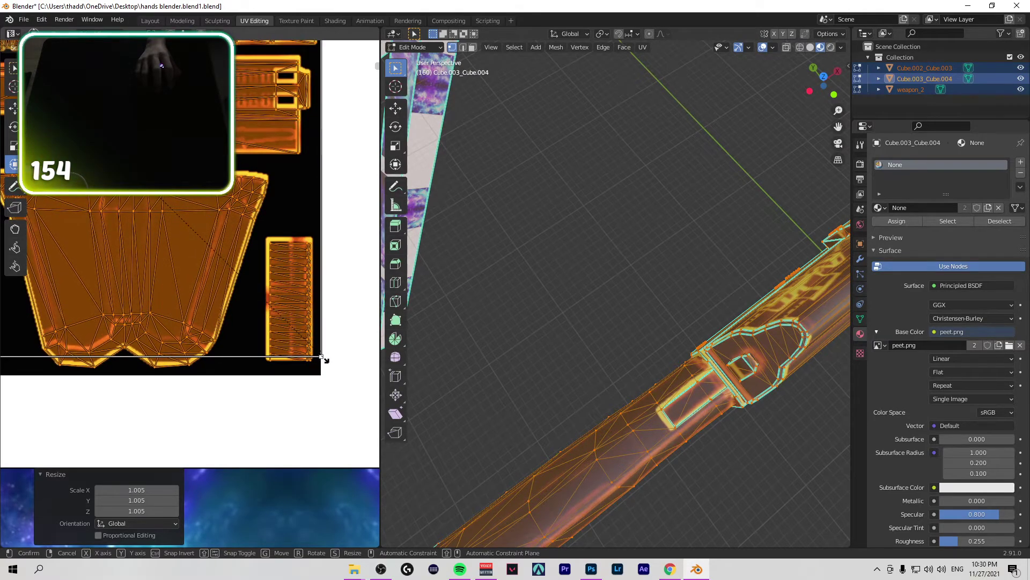
pyautogui.scroll(5, 352, 96)
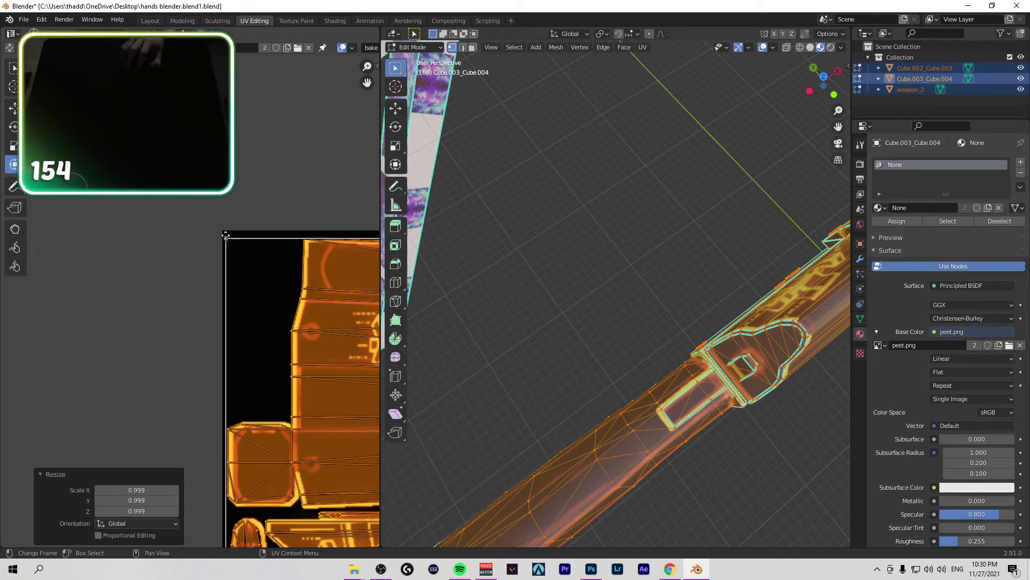
pyautogui.press('g')
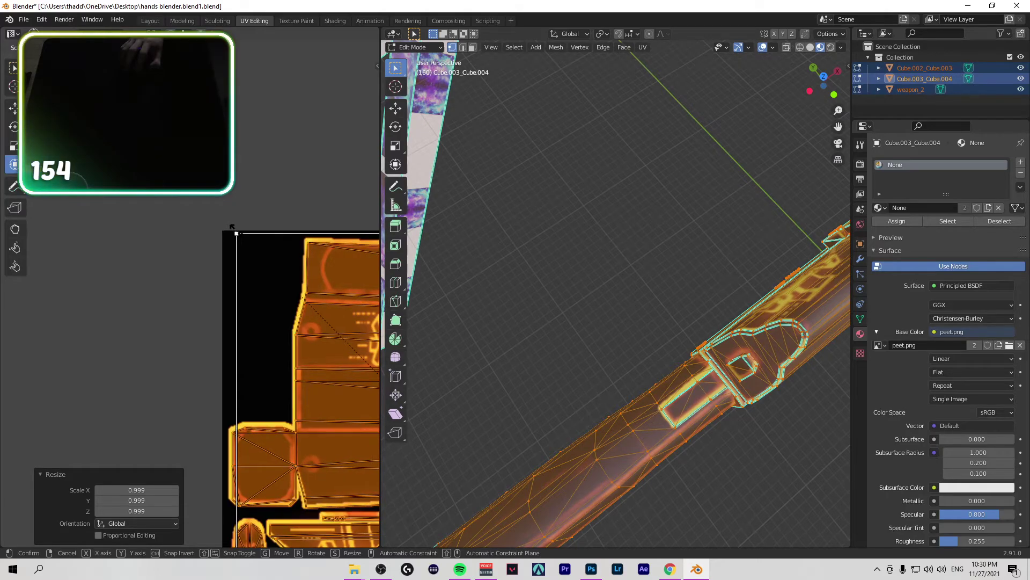
pyautogui.moveTo(358, 88); pyautogui.dragTo(252, 59, button='middle')
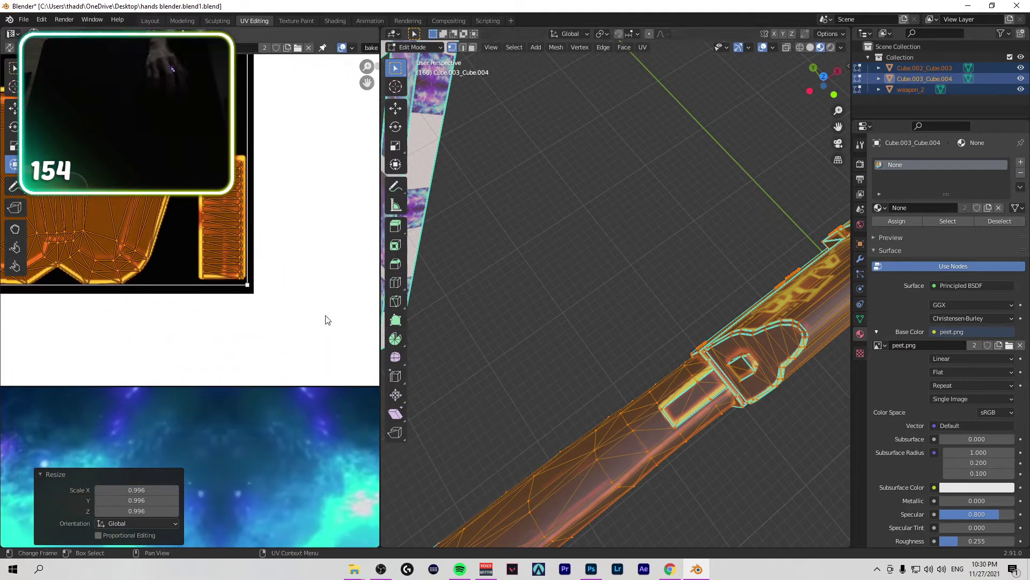
pyautogui.moveTo(249, 283); pyautogui.dragTo(267, 263)
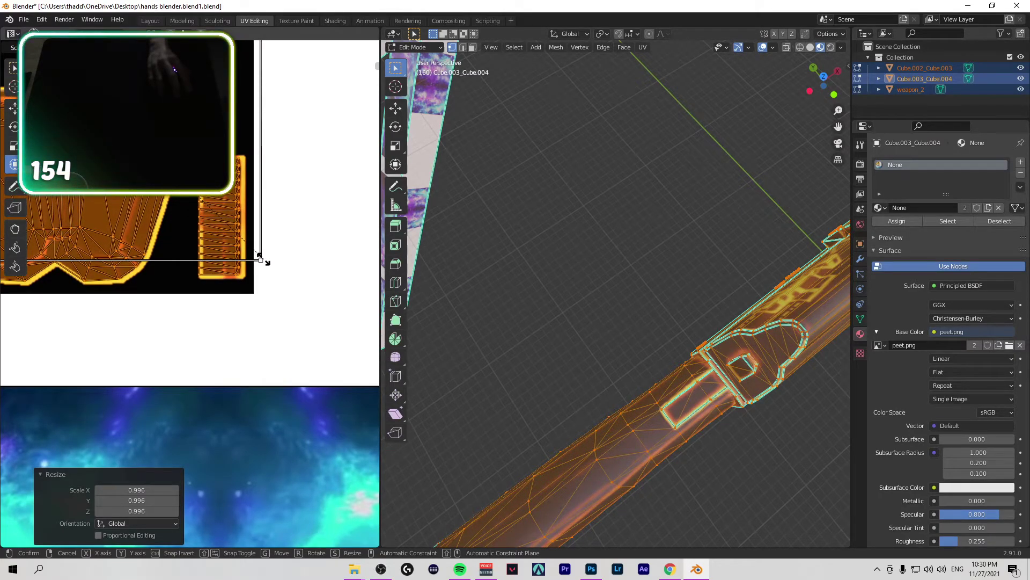
pyautogui.rightClick(268, 267)
# Step: Examine how the texture lines up on the rifle from the front, right and top, up close around the receiver cover
pyautogui.click(812, 90)
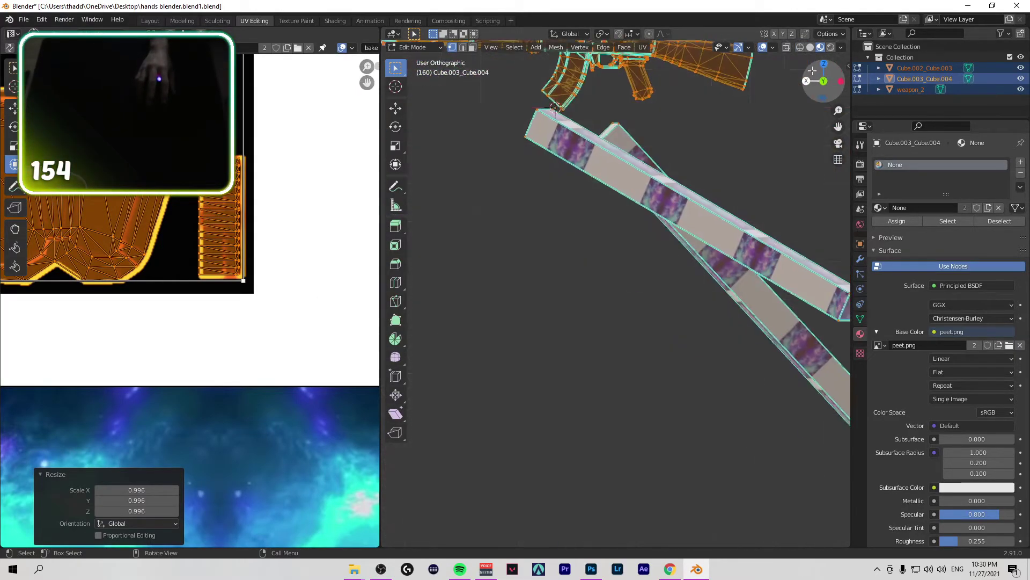
pyautogui.click(823, 81)
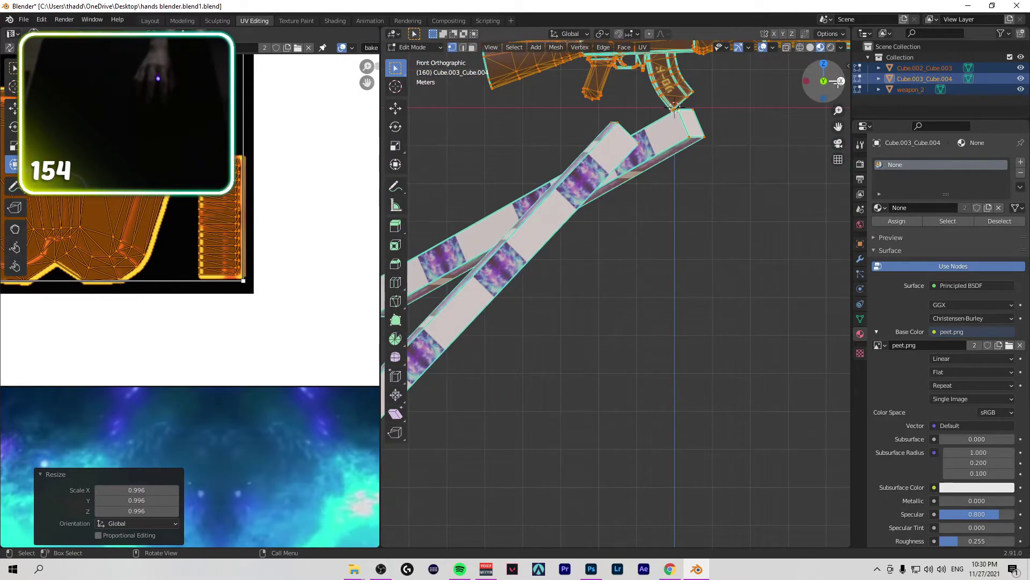
pyautogui.click(840, 81)
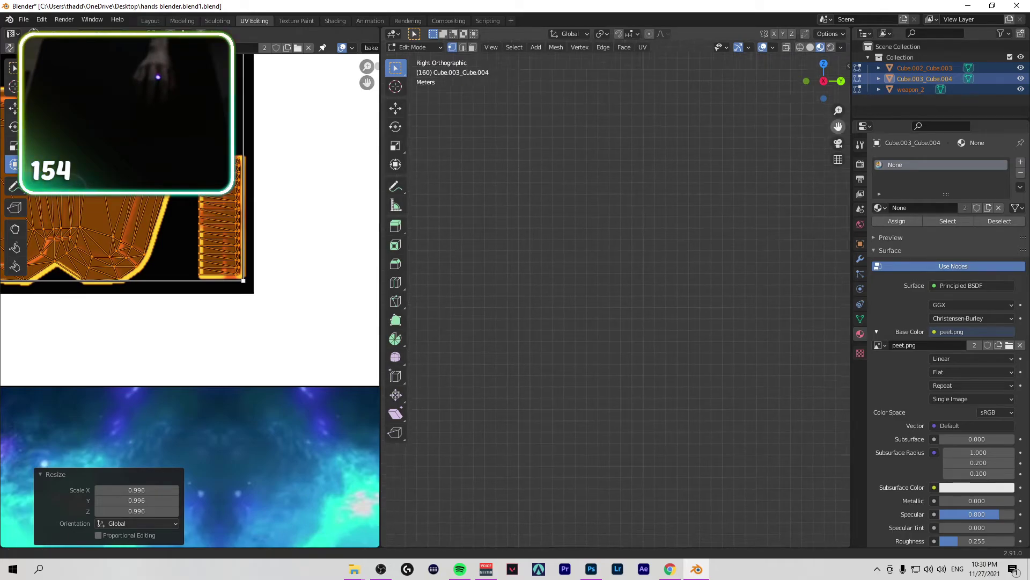
pyautogui.press('KP_Decimal')
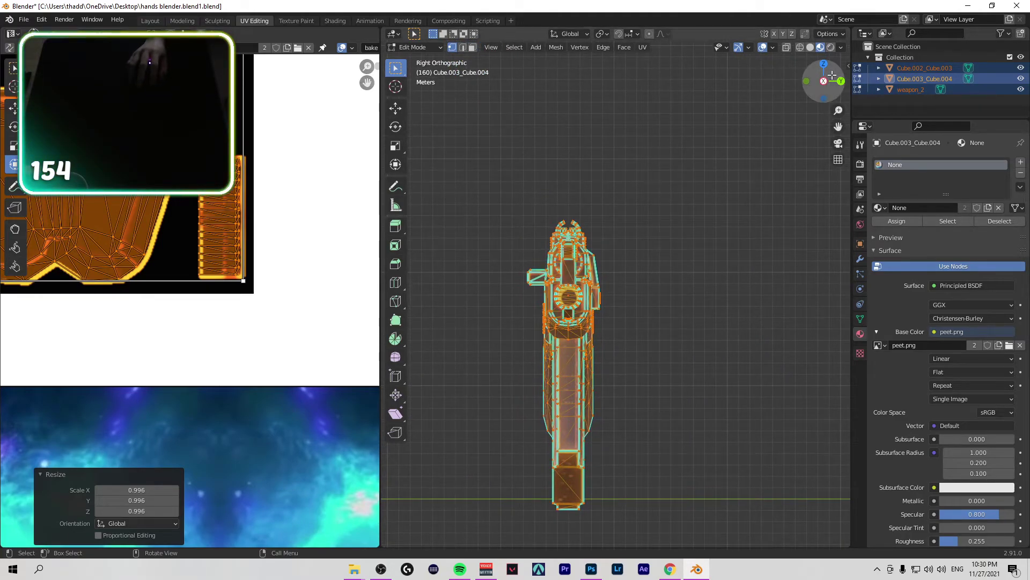
pyautogui.moveTo(832, 75); pyautogui.dragTo(828, 65)
pyautogui.scroll(5, 809, 149)
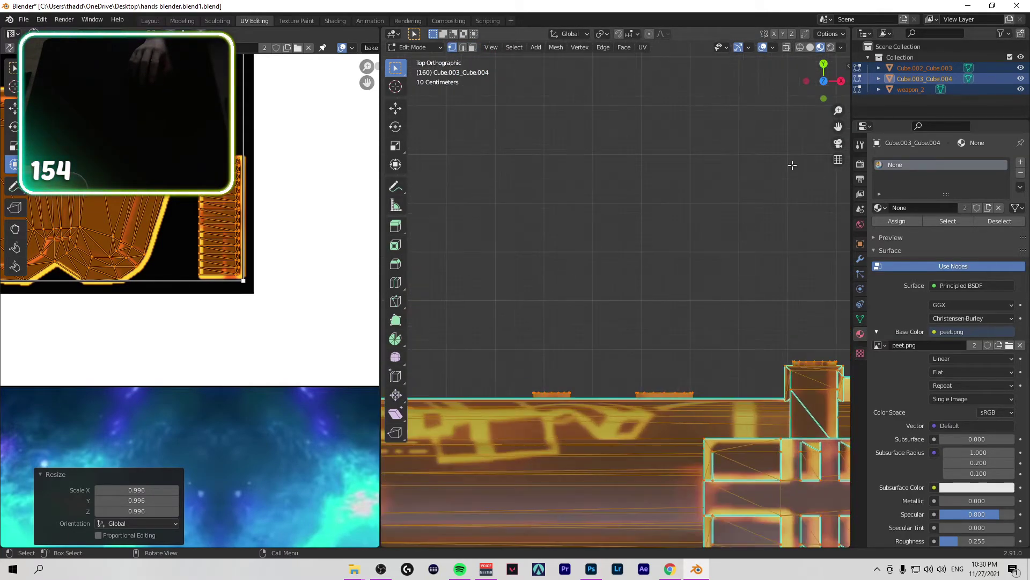
pyautogui.moveTo(839, 127); pyautogui.dragTo(644, 343)
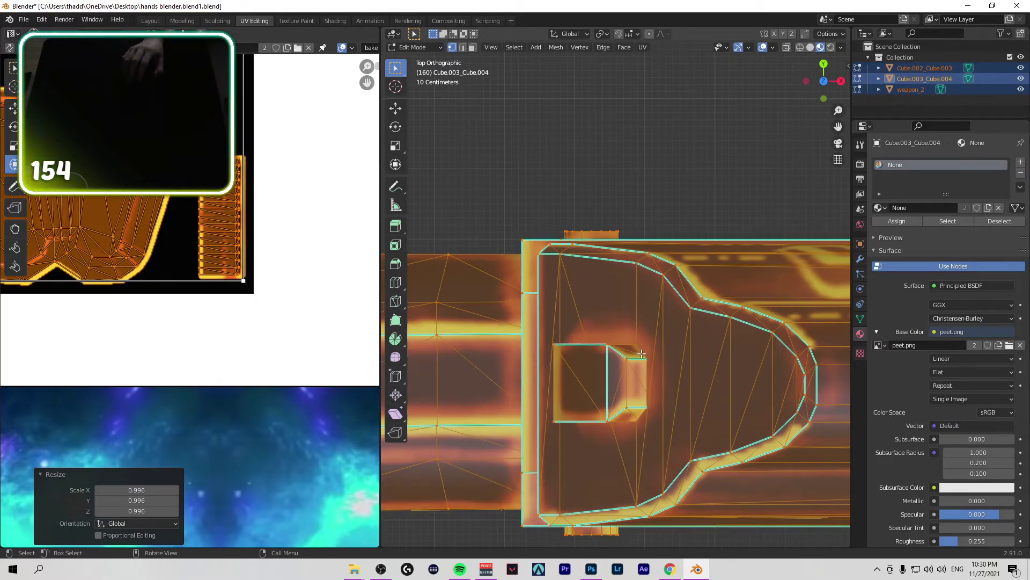
pyautogui.scroll(1, 642, 354)
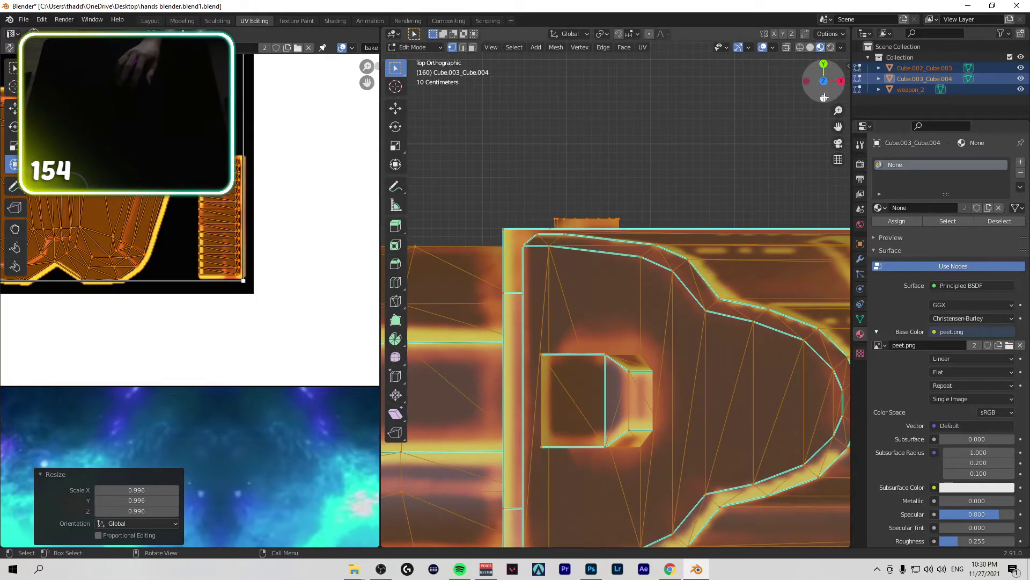
pyautogui.moveTo(825, 97); pyautogui.dragTo(818, 115)
pyautogui.click(825, 79)
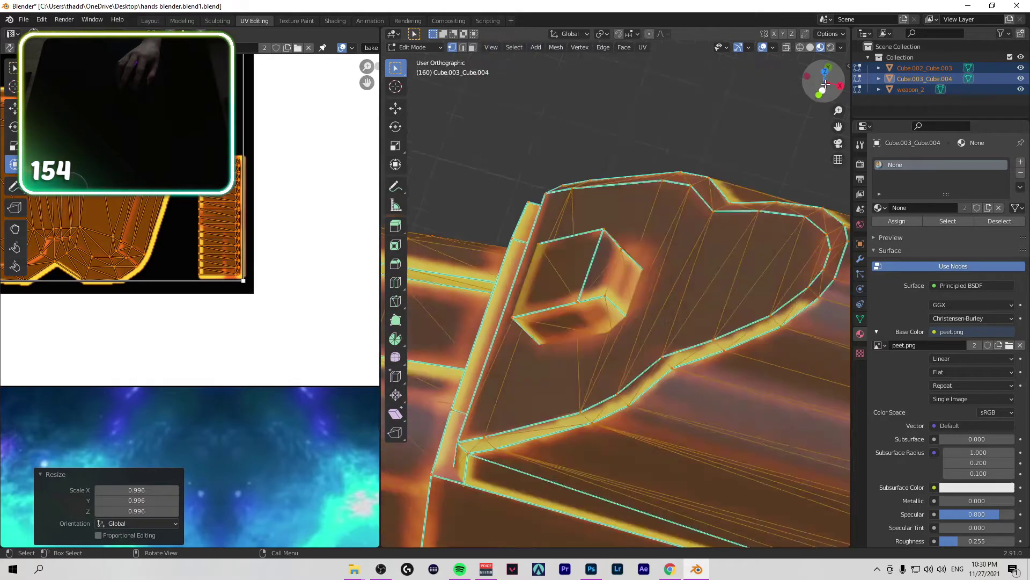
pyautogui.click(824, 81)
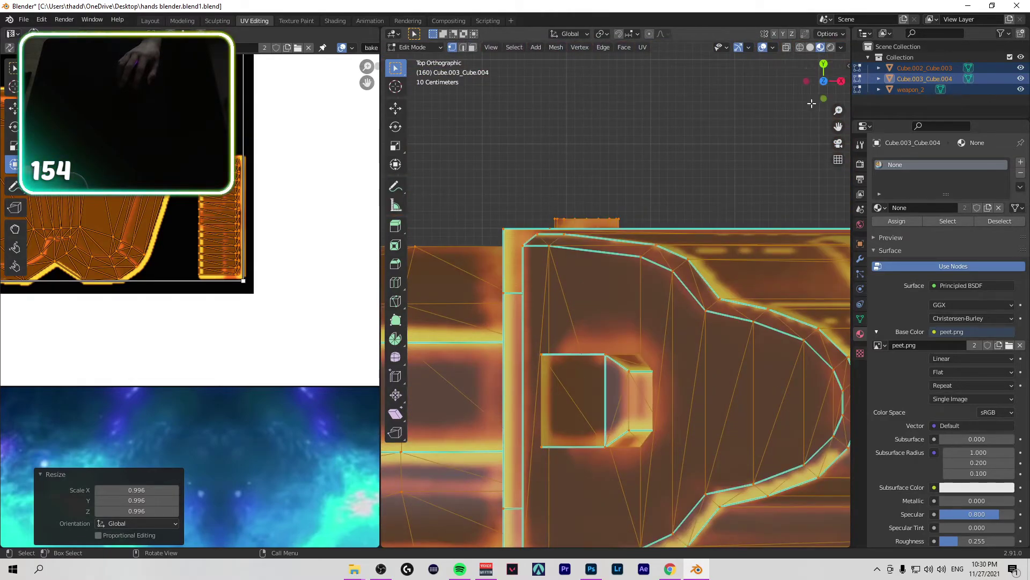
pyautogui.moveTo(838, 127); pyautogui.dragTo(774, 40)
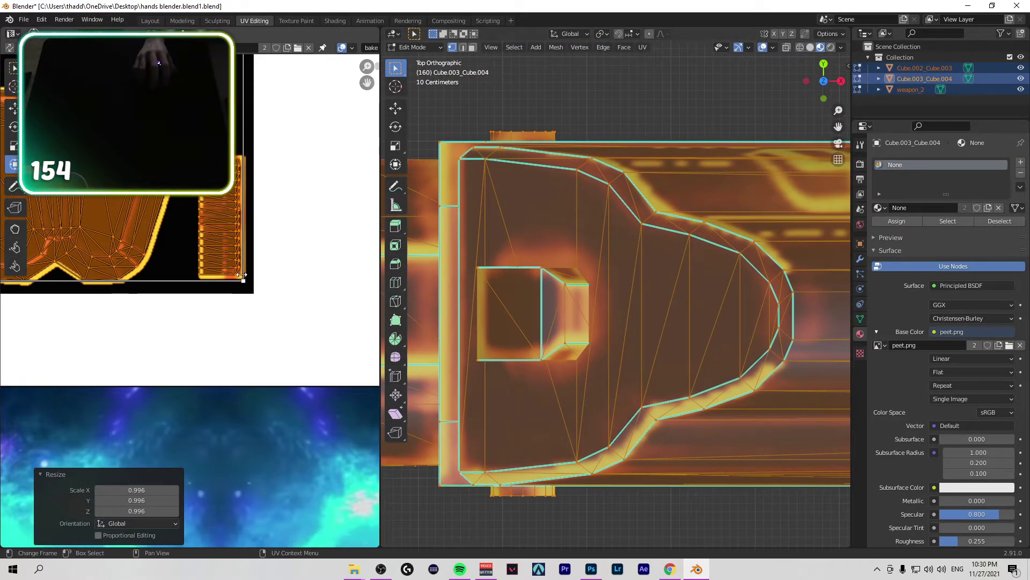
# Step: Readjust the rifle UV layout from opposite corners with scales of 1.005, 0.996 and 1.004 to align the receiver cover's glowing edges
pyautogui.press('s')
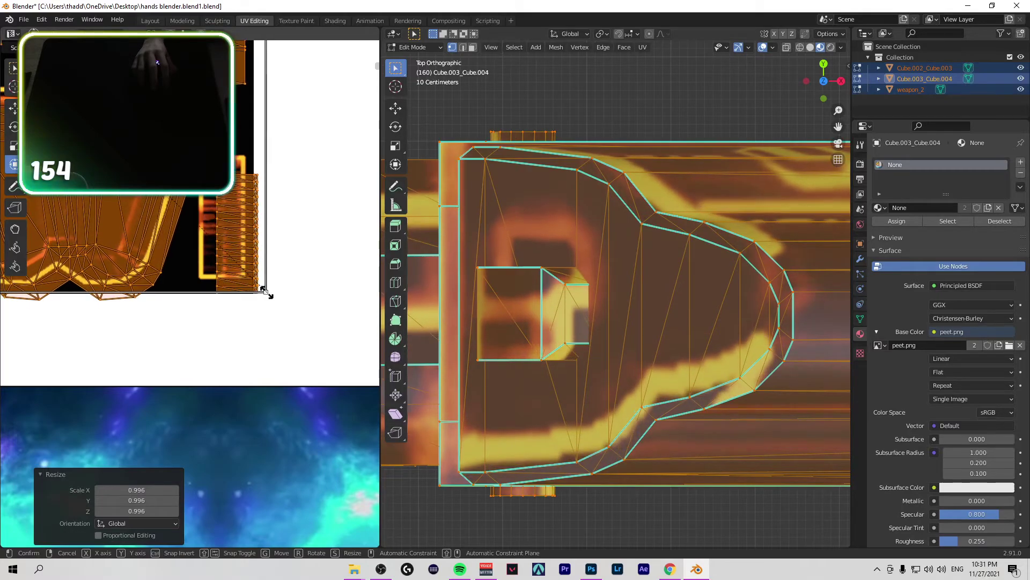
pyautogui.click(241, 272)
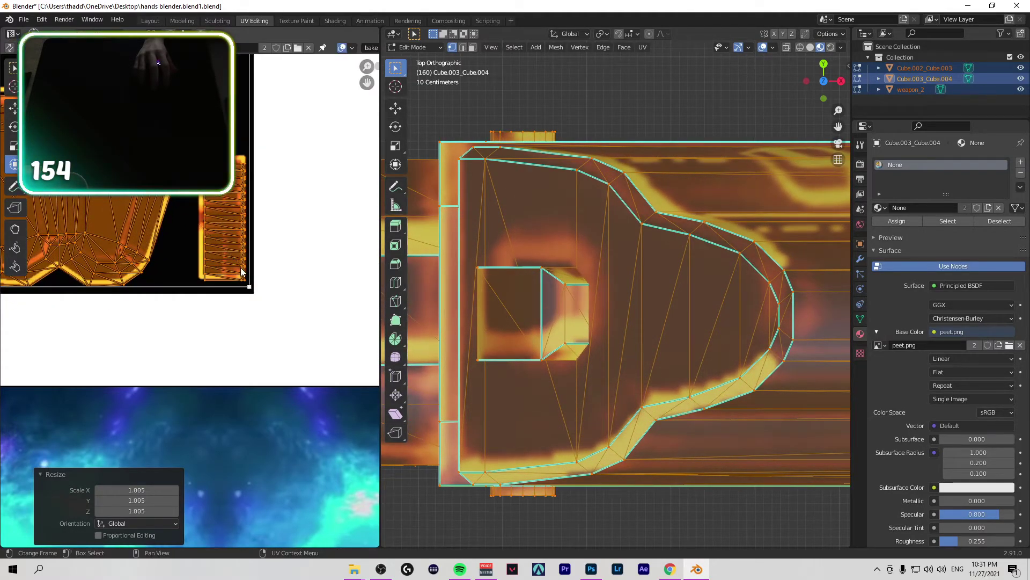
pyautogui.scroll(6, 360, 98)
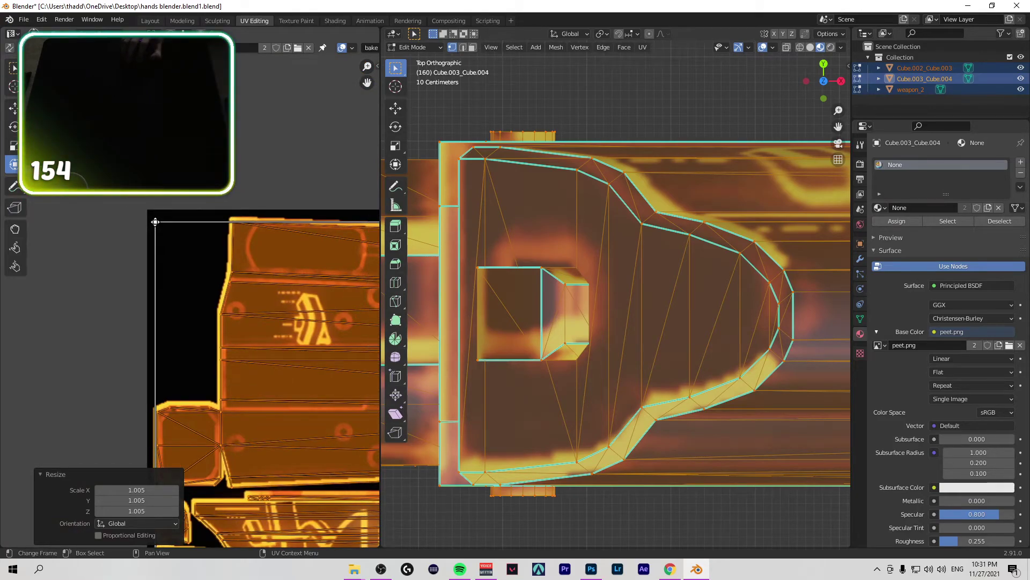
pyautogui.press('s')
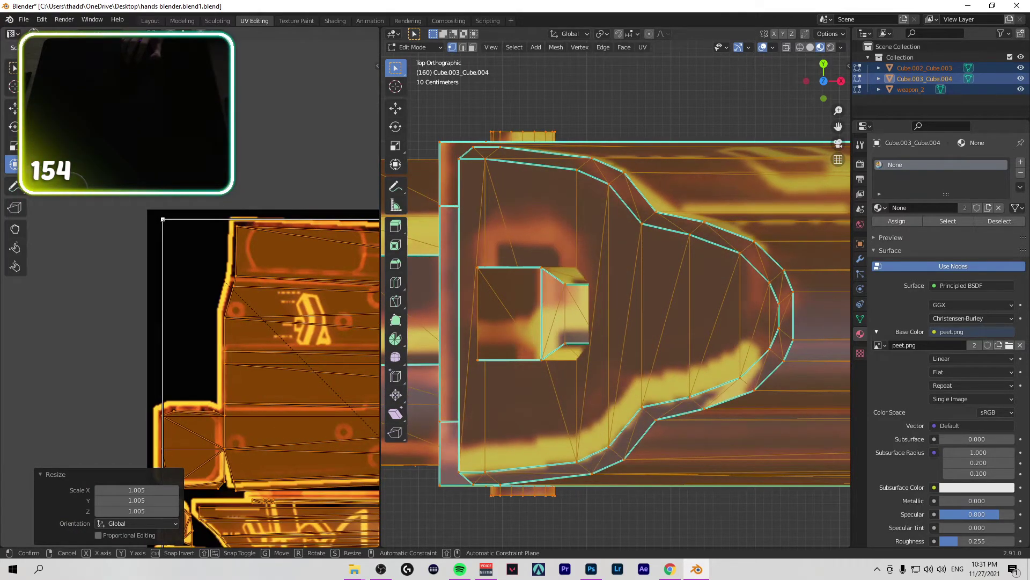
pyautogui.press('s')
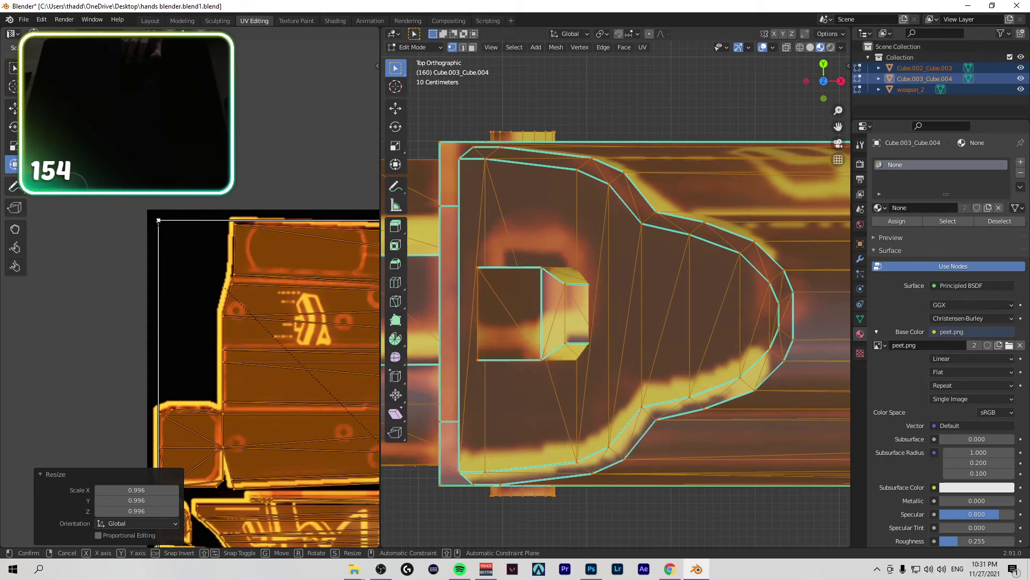
pyautogui.click(154, 221)
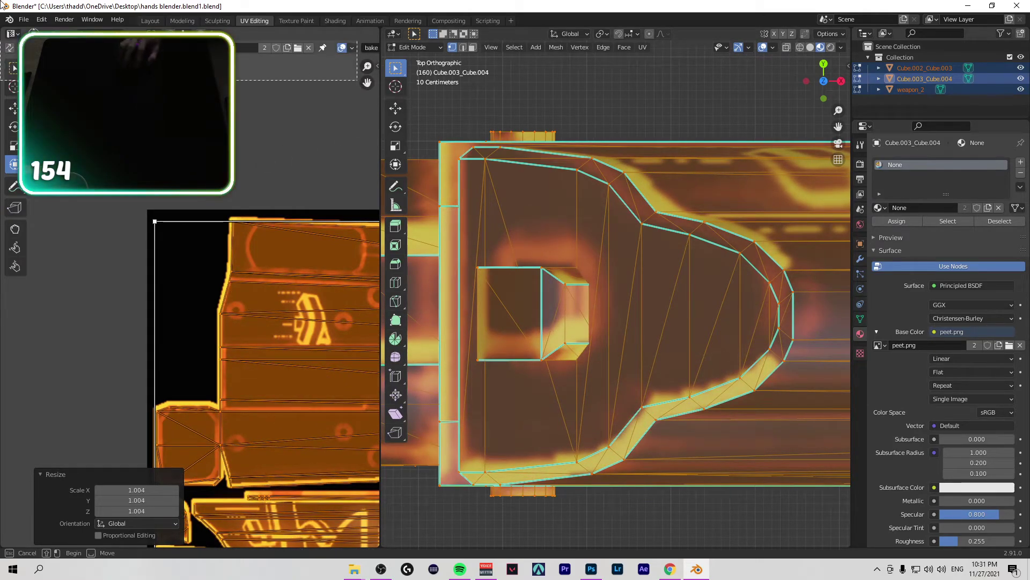
pyautogui.moveTo(357, 79); pyautogui.dragTo(315, 124)
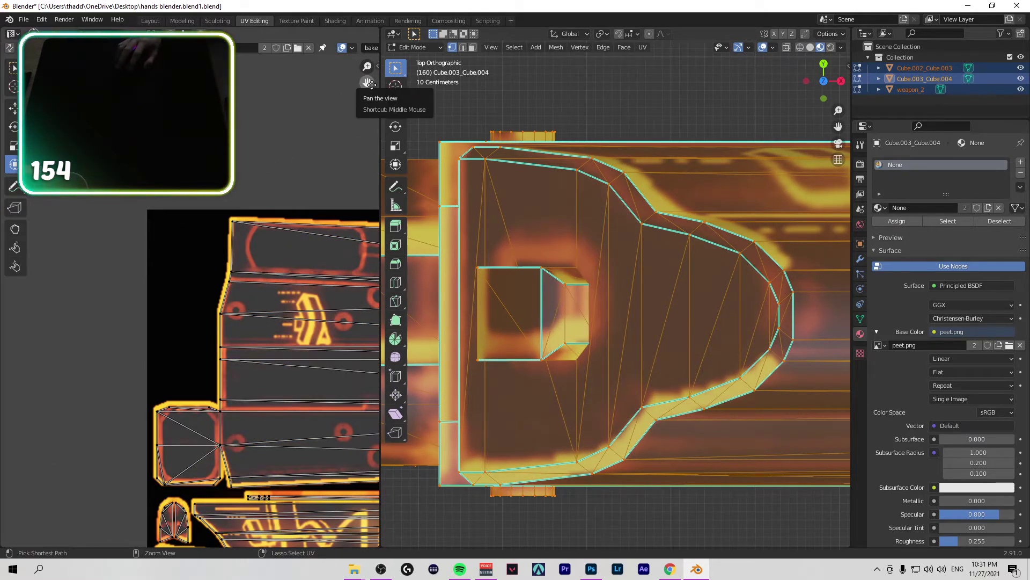
pyautogui.moveTo(367, 83); pyautogui.dragTo(290, 349)
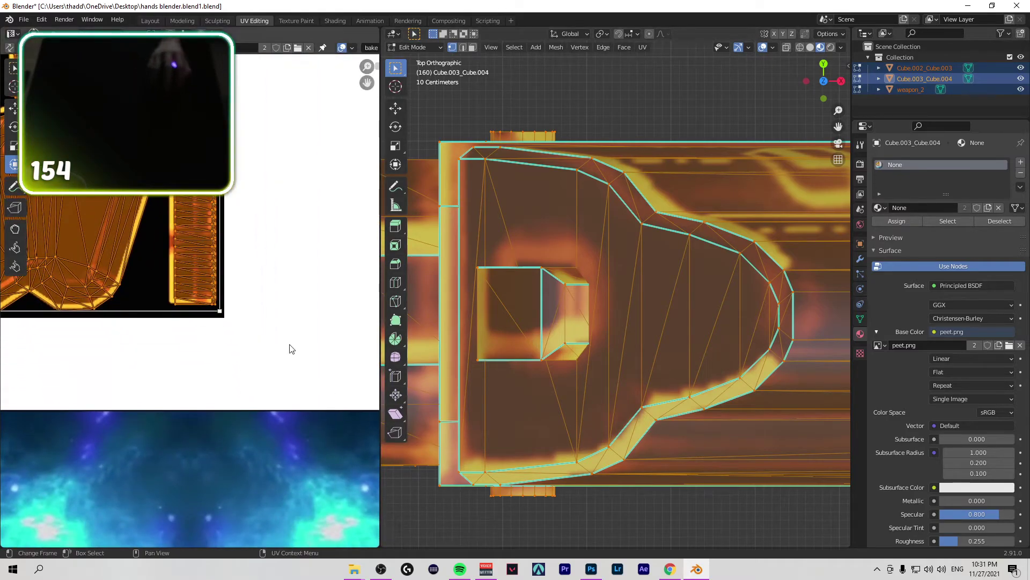
# Step: Fine-tune the rifle UV layout from opposite corners with scales of 0.994, 0.999 and 0.996 to match the texture outlines
pyautogui.press('g')
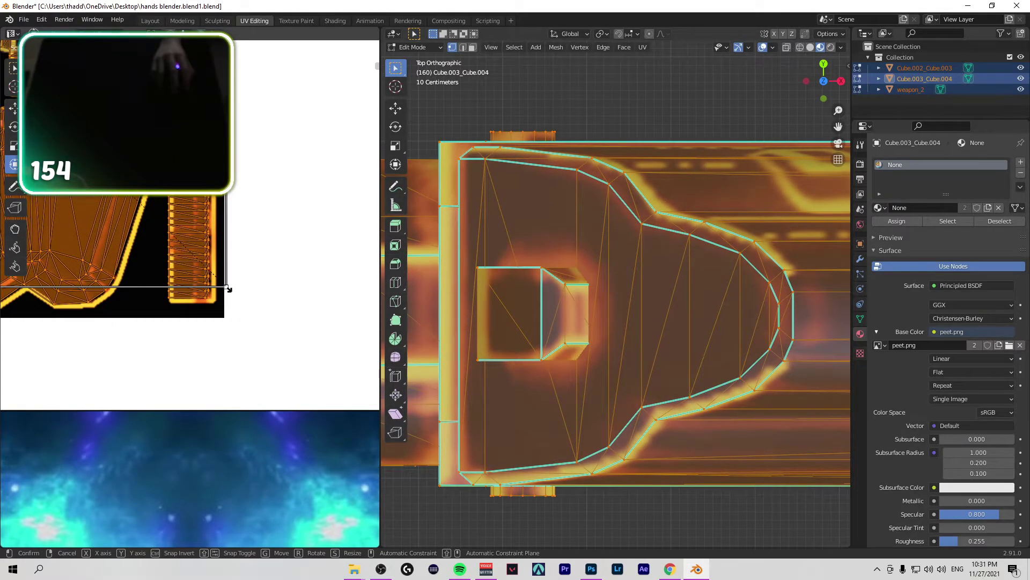
pyautogui.click(230, 289)
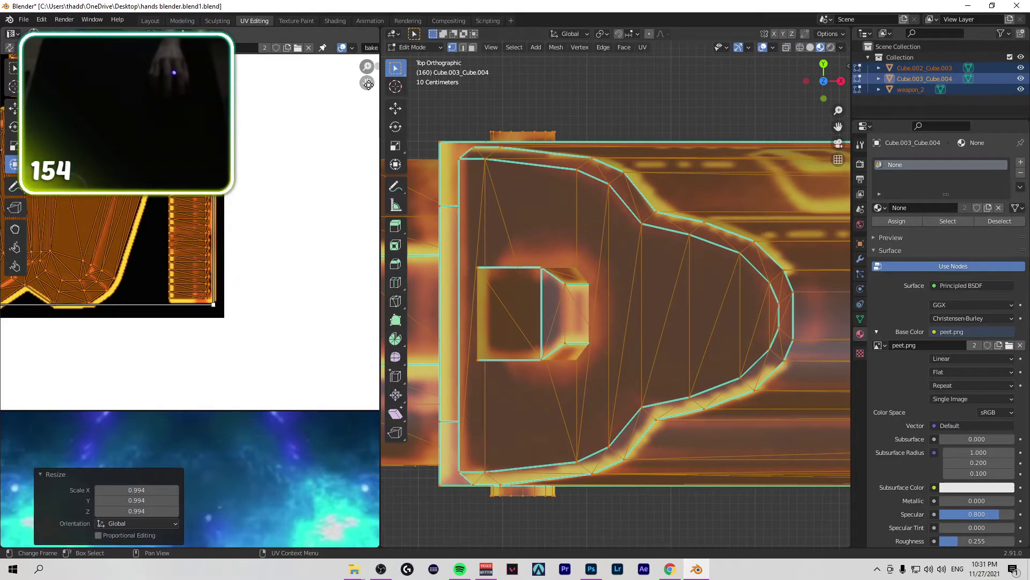
pyautogui.moveTo(368, 84); pyautogui.dragTo(111, 4)
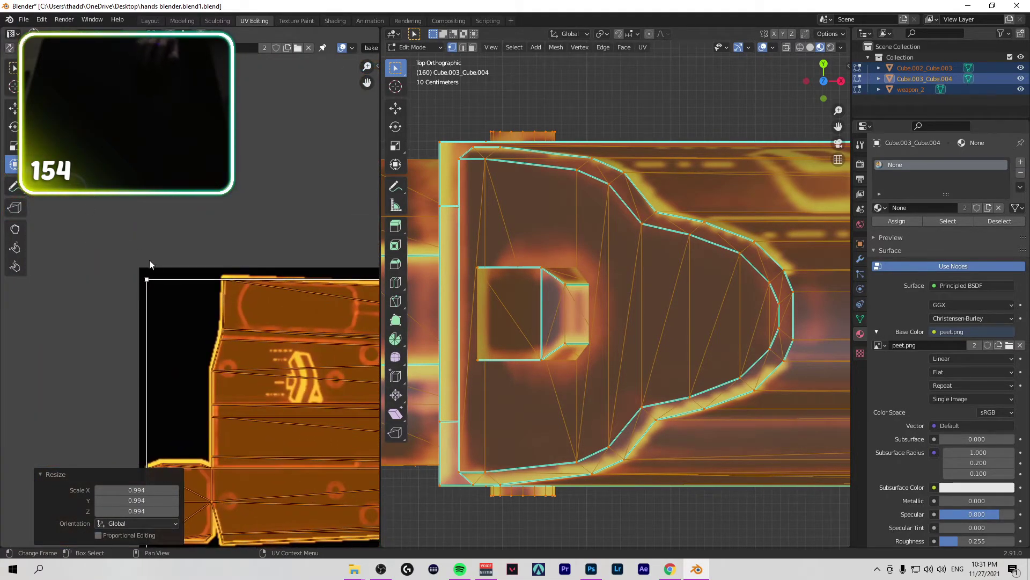
pyautogui.press('s')
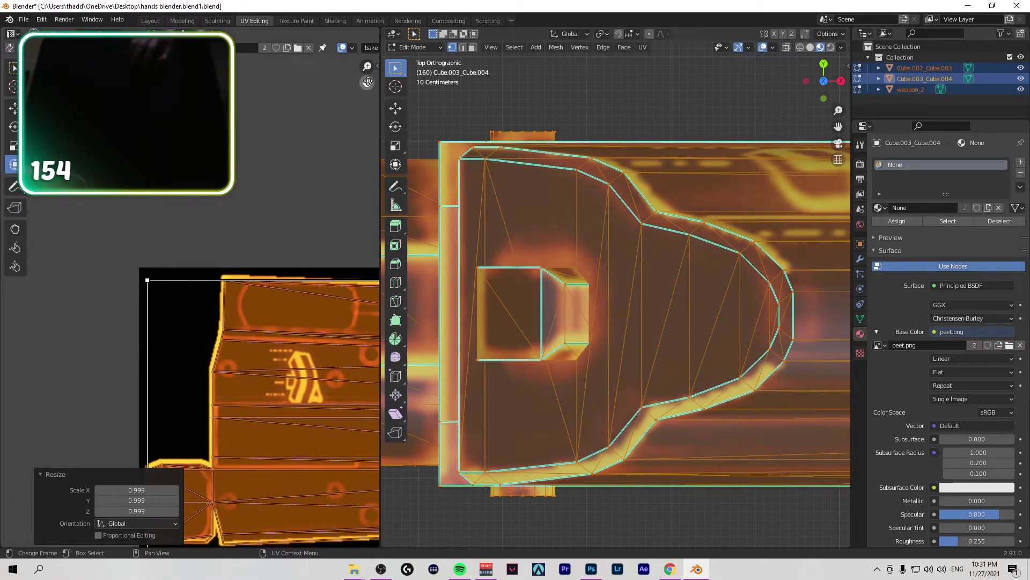
pyautogui.scroll(-3, 368, 81)
pyautogui.scroll(3, 217, 365)
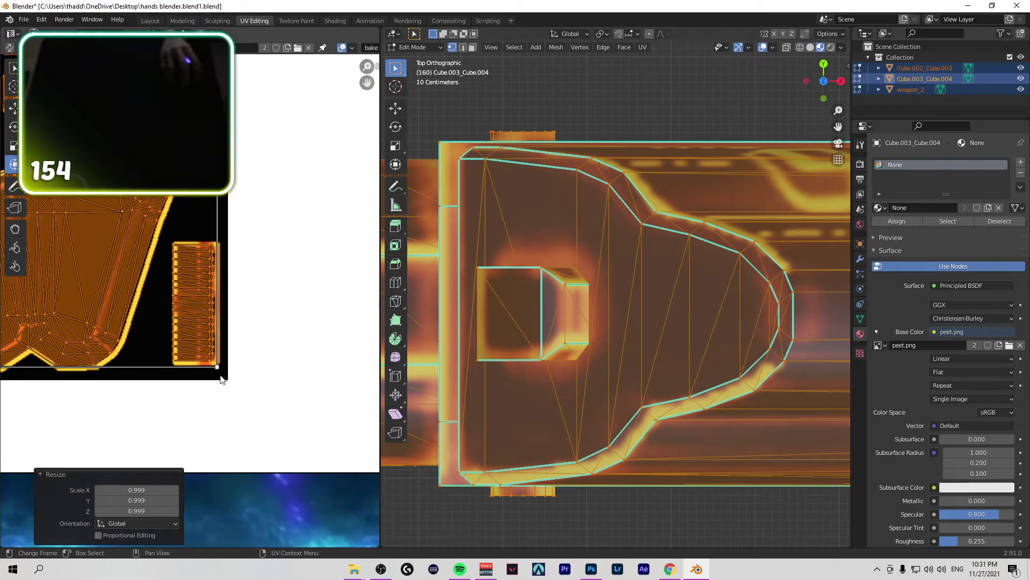
pyautogui.press('s')
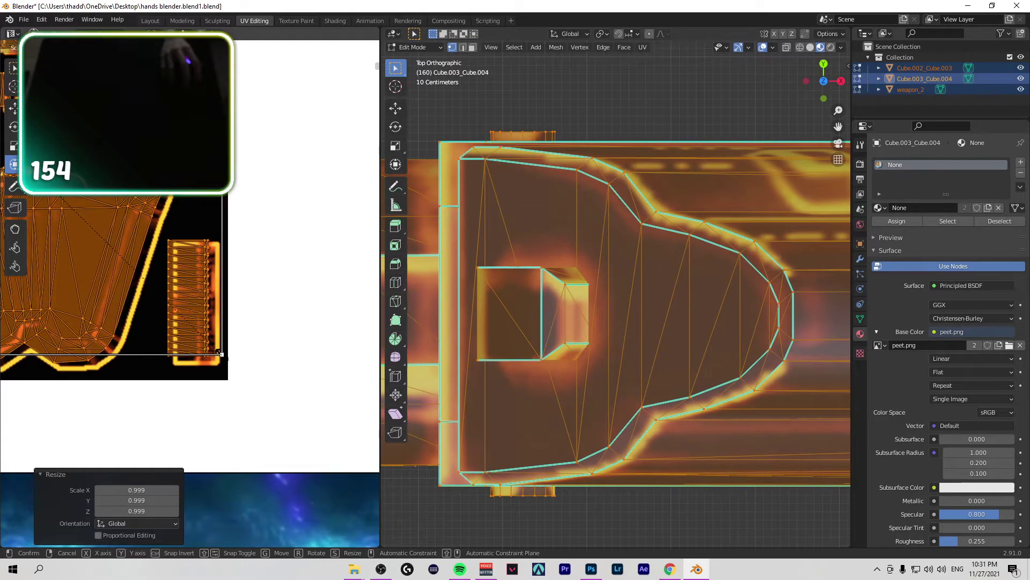
pyautogui.click(217, 357)
# Step: Inspect the texture around the receiver cover in Object Mode, from above and along the barrel
pyautogui.scroll(-8, 615, 150)
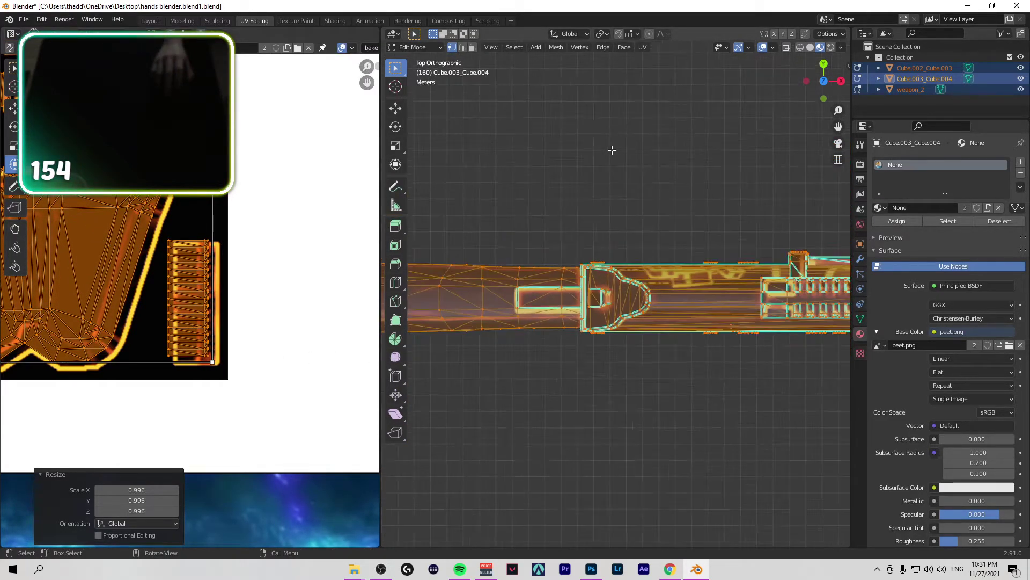
pyautogui.scroll(3, 612, 151)
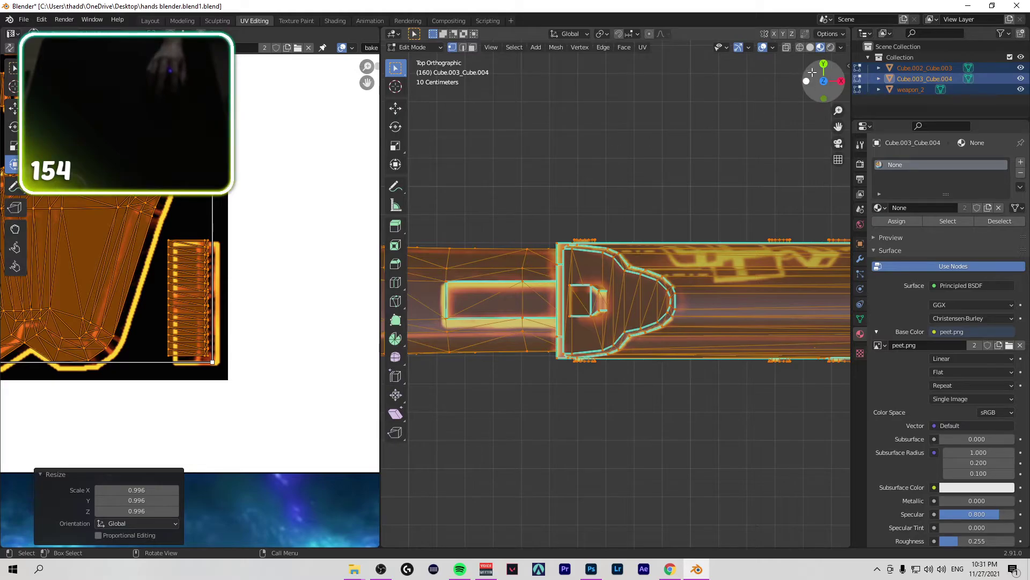
pyautogui.click(413, 46)
pyautogui.click(409, 56)
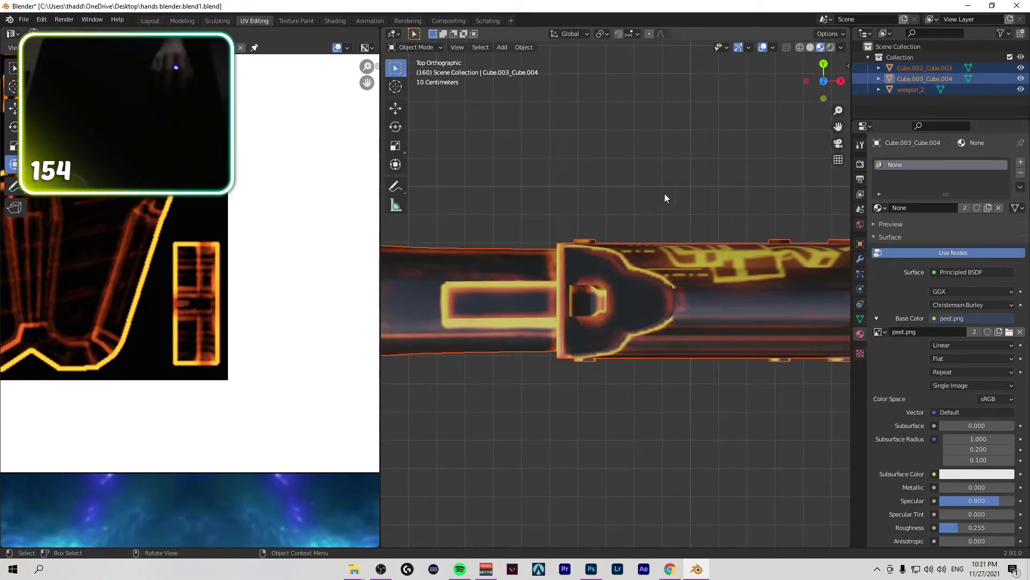
pyautogui.moveTo(615, 290); pyautogui.dragTo(596, 250, button='middle')
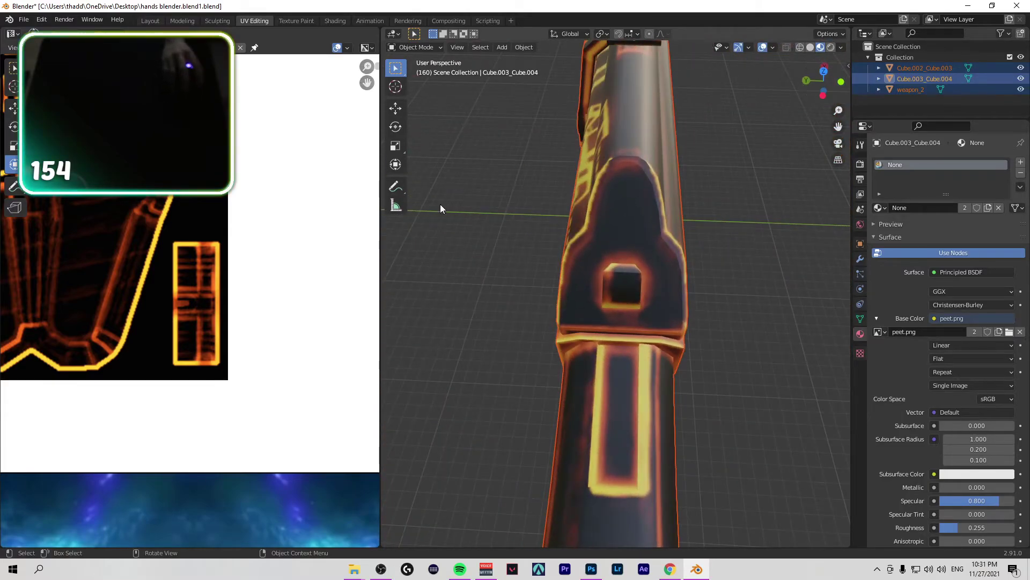
# Step: Return to Edit Mode and rescale the rifle UV layout from its lower-right corner, then by 1.001 from its upper-left corner
pyautogui.click(416, 71)
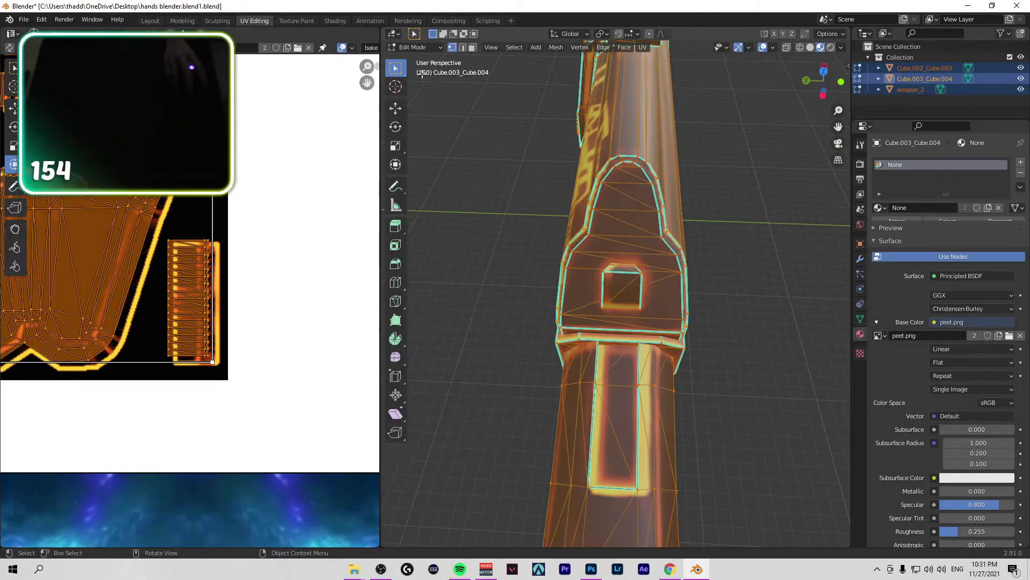
pyautogui.moveTo(213, 360); pyautogui.dragTo(233, 365)
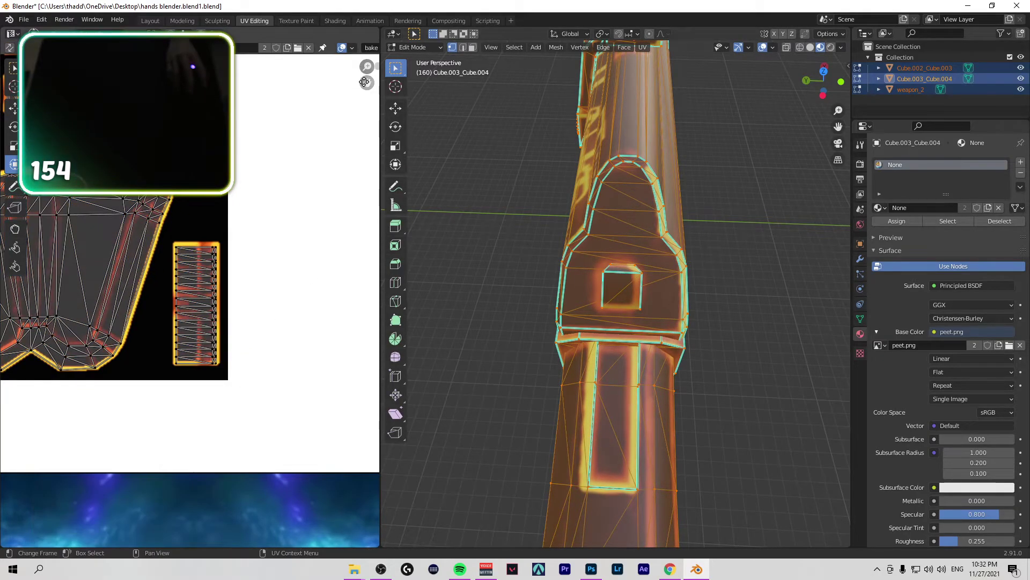
pyautogui.scroll(5, 357, 91)
pyautogui.moveTo(367, 83); pyautogui.dragTo(333, 322)
pyautogui.press('a')
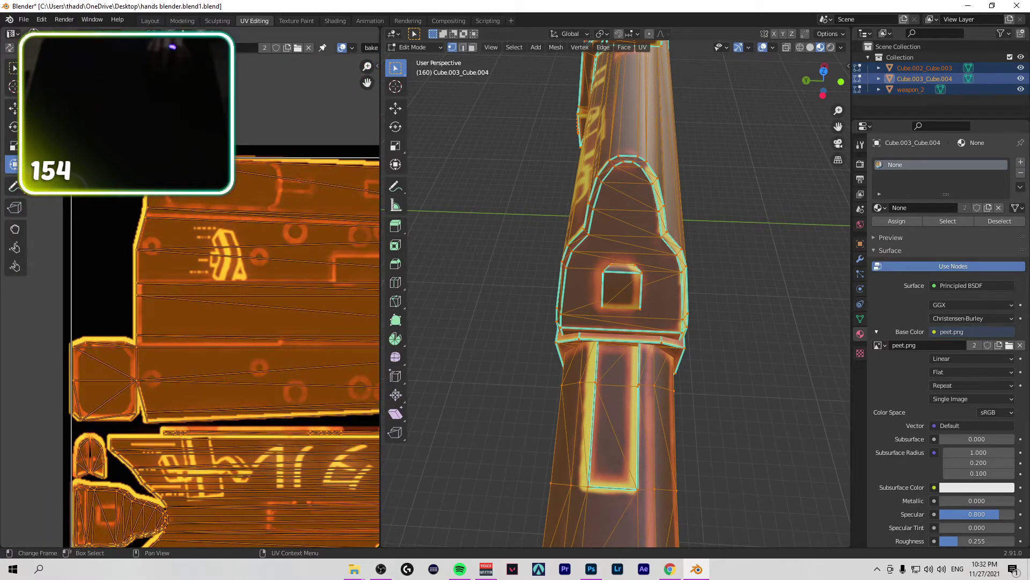
pyautogui.press('s')
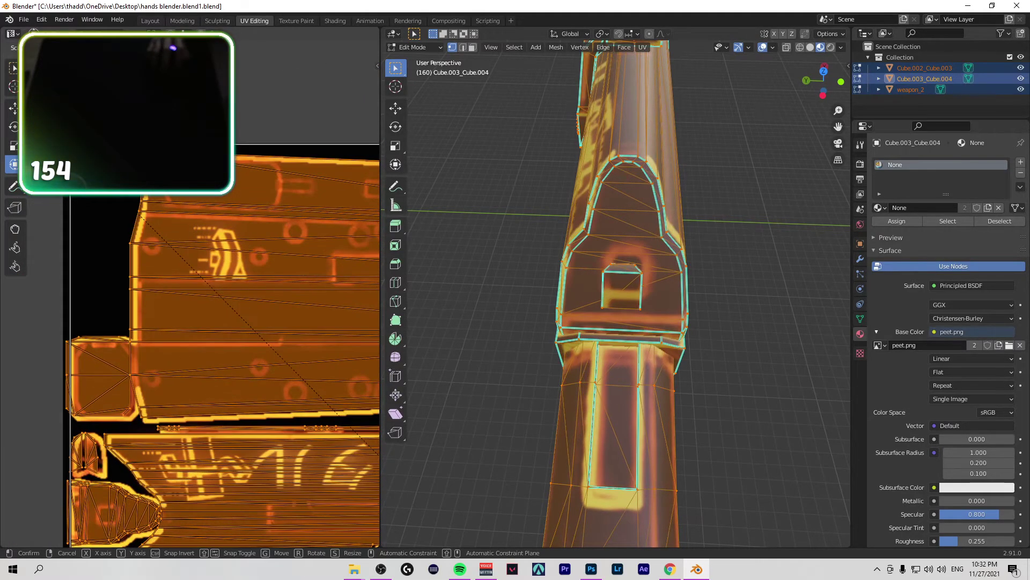
pyautogui.press('Return')
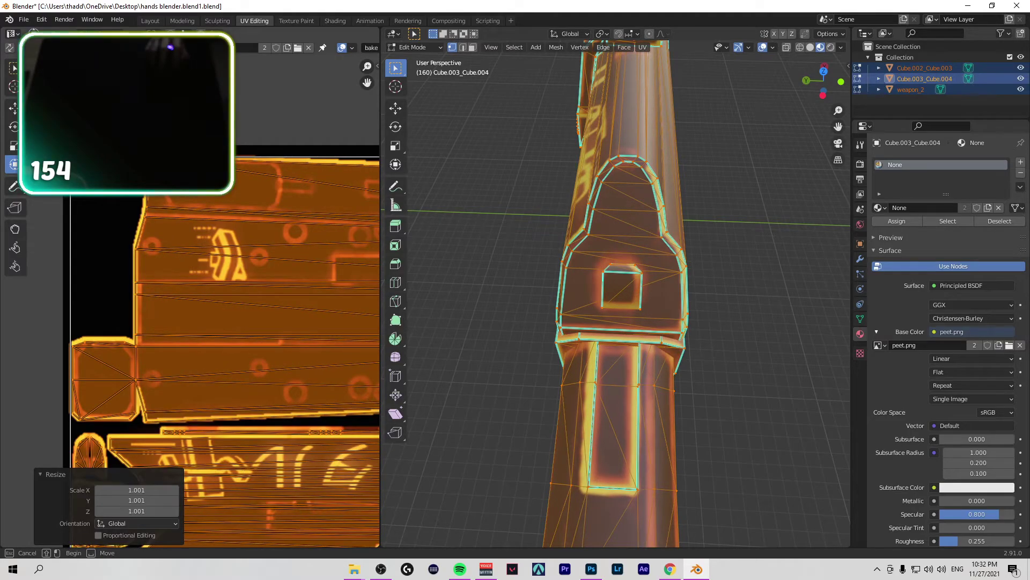
# Step: Compare the texture fit on the receiver cover in Object Mode and Edit Mode
pyautogui.hotkey('alt', 'a')
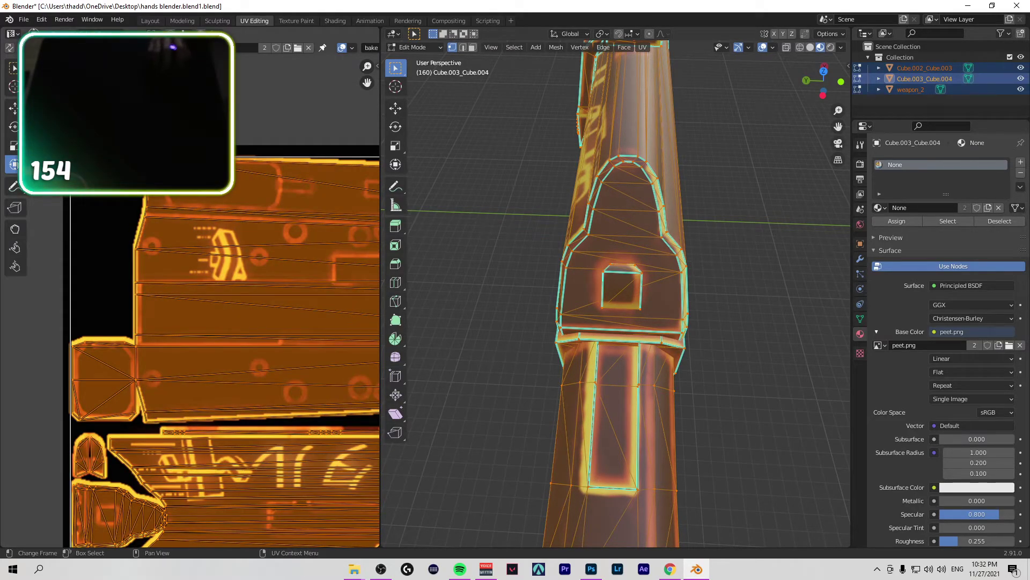
pyautogui.click(15, 110)
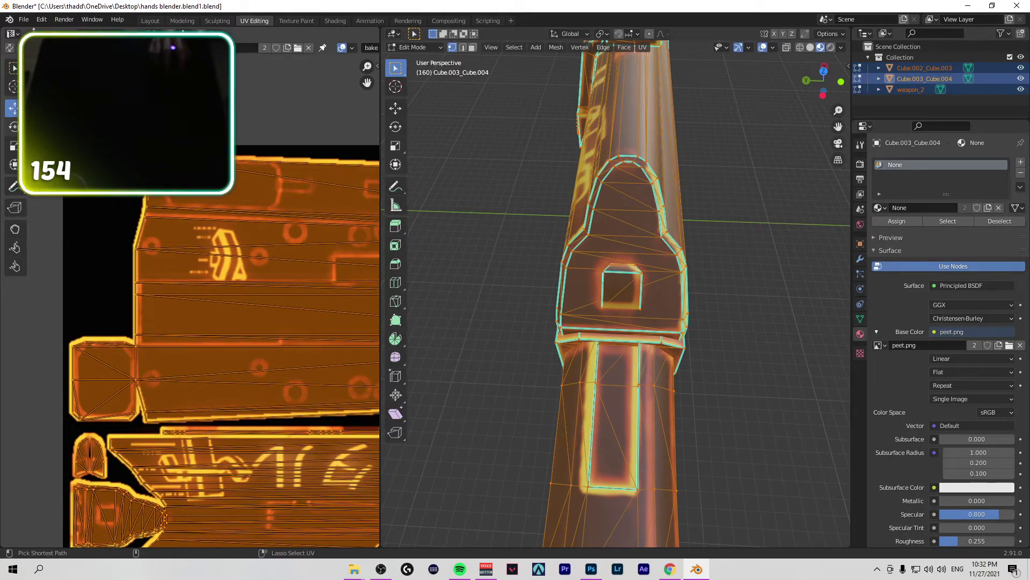
pyautogui.press('Tab')
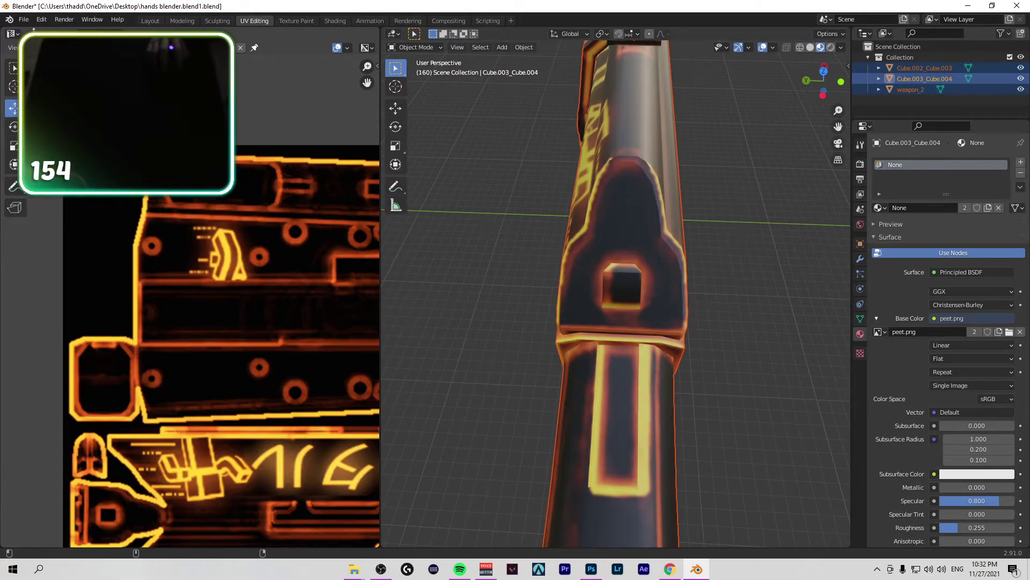
pyautogui.press('Tab')
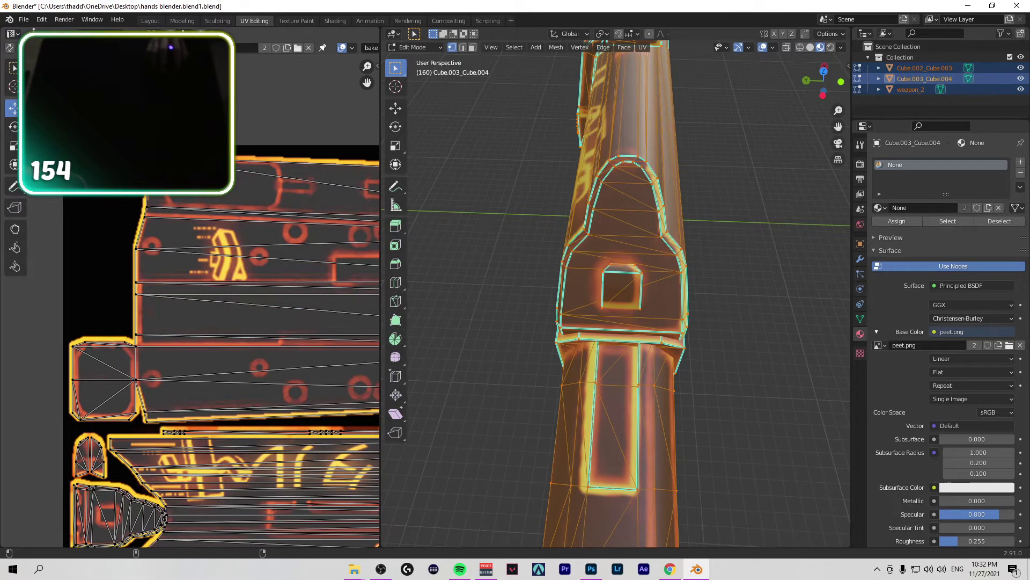
# Step: Select only the rifle's UV islands, leaving out the arms' islands, and activate the UV Move tool
pyautogui.scroll(-8, 221, 346)
pyautogui.moveTo(120, 249); pyautogui.dragTo(246, 322)
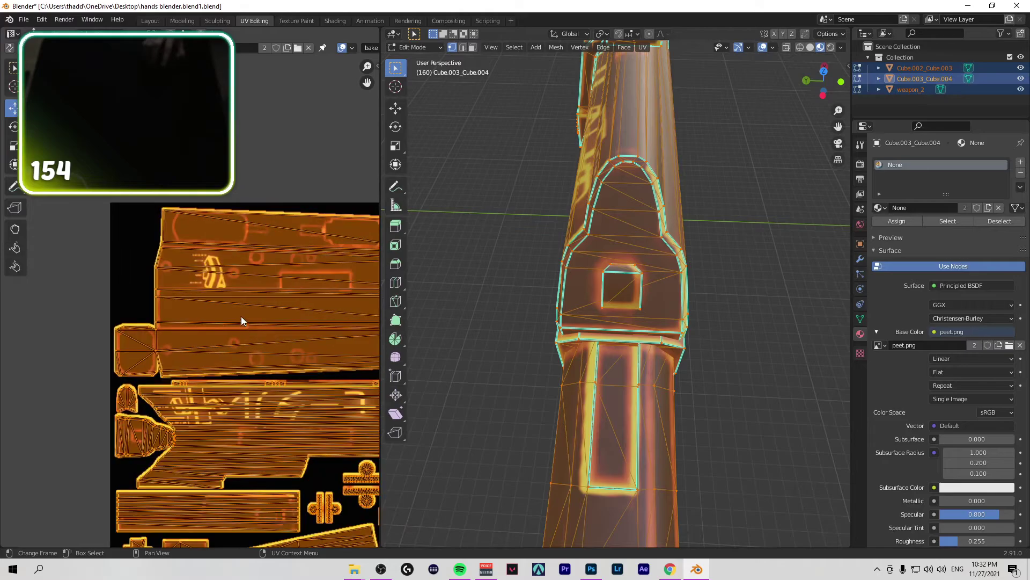
pyautogui.scroll(-3, 221, 347)
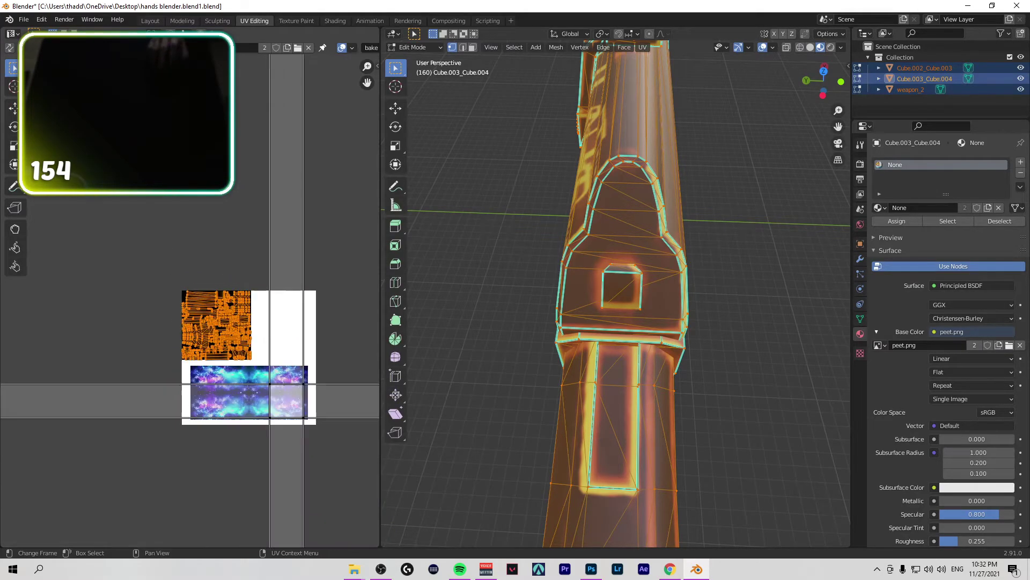
pyautogui.moveTo(99, 202); pyautogui.dragTo(266, 377)
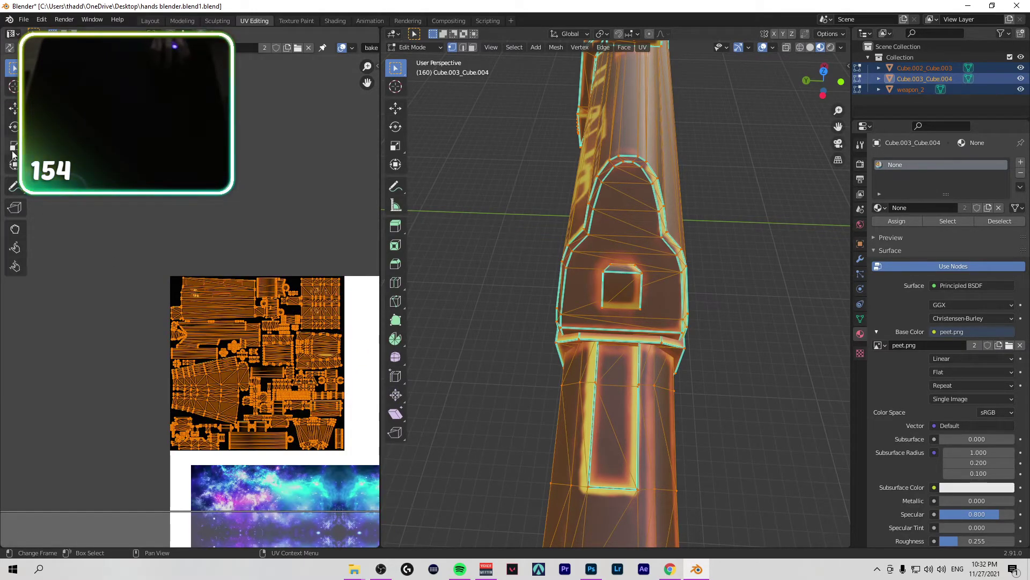
pyautogui.press('g')
pyautogui.moveTo(104, 219); pyautogui.dragTo(358, 473)
# Step: Try to box-select the whole rifle mesh from perspective, top and bottom views, leaving the arms unselected
pyautogui.scroll(-8, 519, 361)
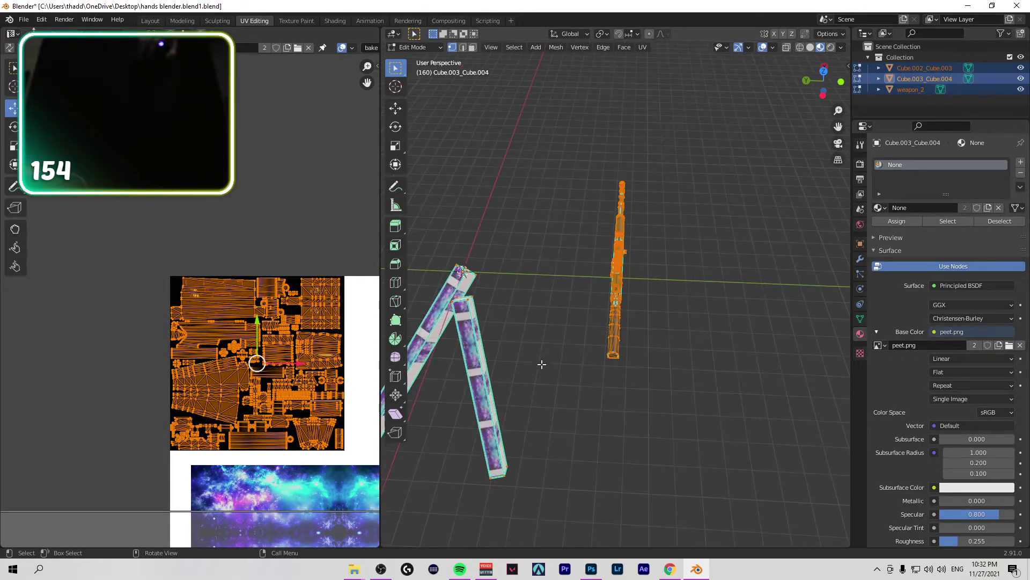
pyautogui.moveTo(575, 144); pyautogui.dragTo(680, 429)
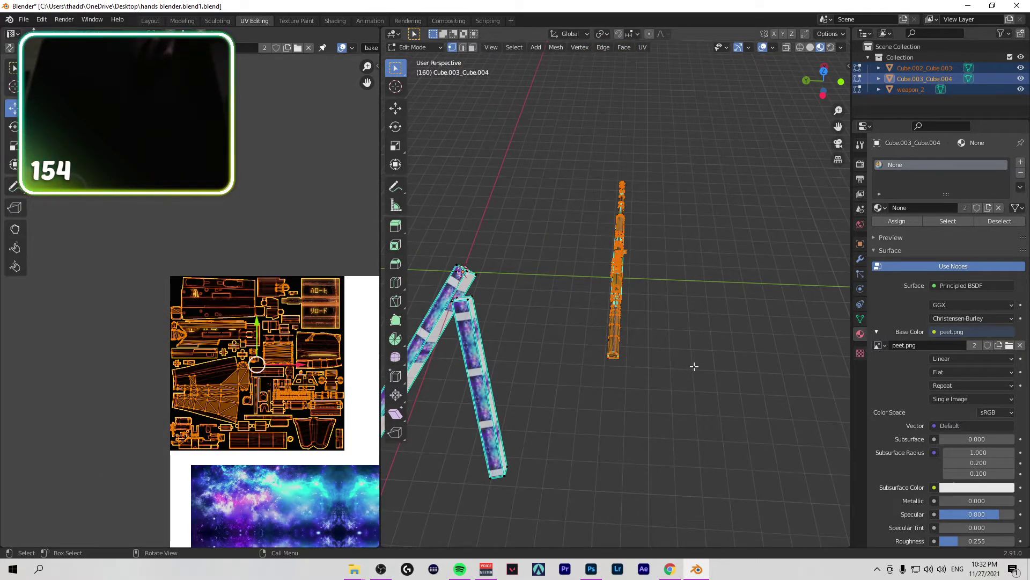
pyautogui.click(824, 73)
pyautogui.moveTo(483, 219); pyautogui.dragTo(805, 373)
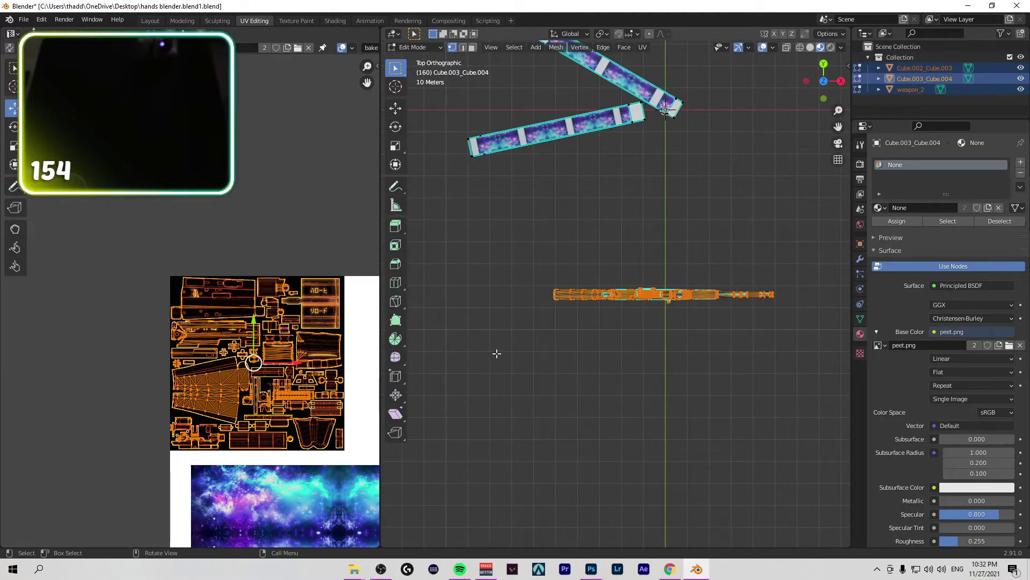
pyautogui.moveTo(566, 361); pyautogui.dragTo(794, 229)
pyautogui.moveTo(496, 366); pyautogui.dragTo(823, 249)
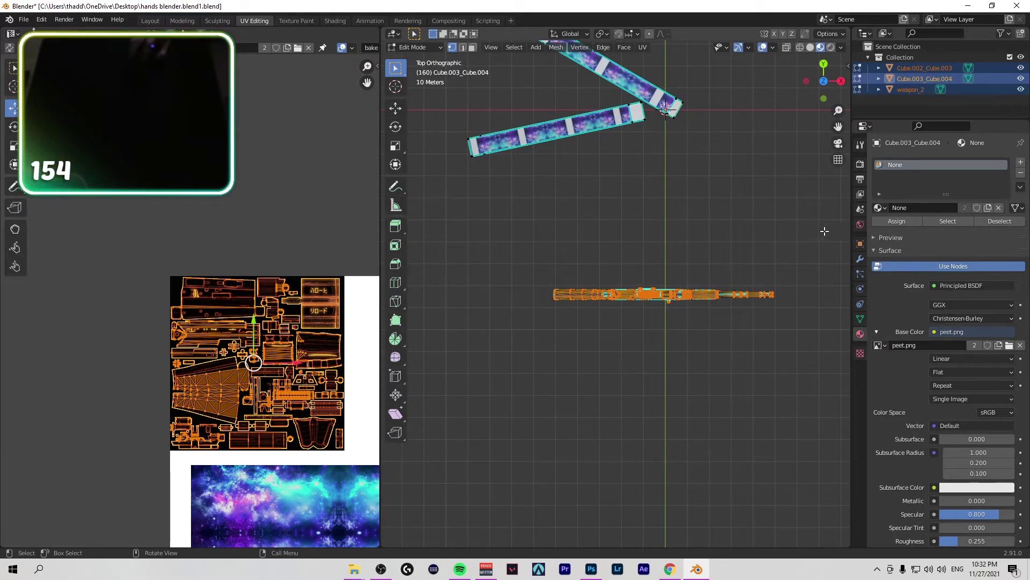
pyautogui.click(823, 81)
pyautogui.moveTo(524, 332); pyautogui.dragTo(805, 242)
pyautogui.click(661, 197)
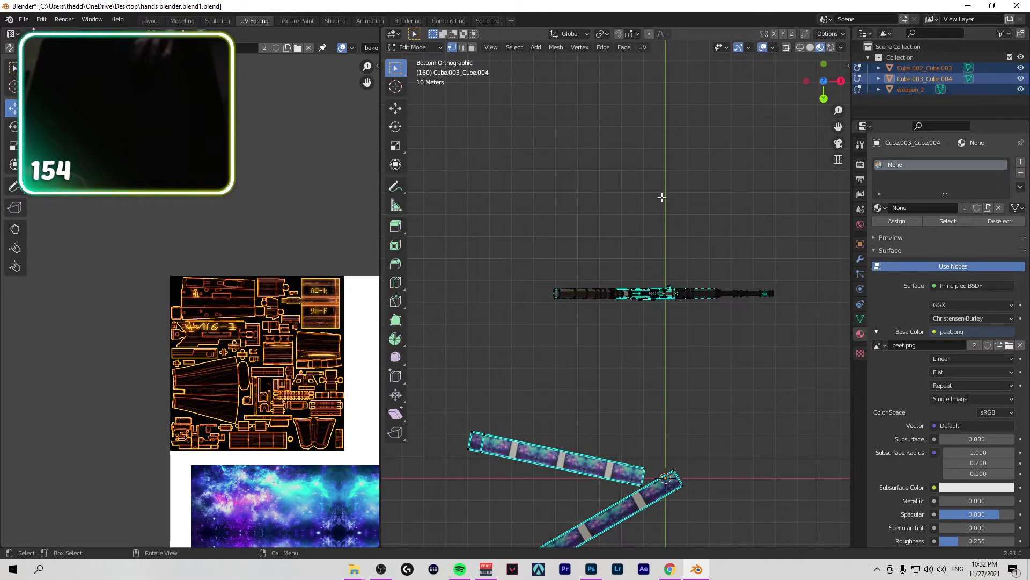
# Step: Select all the geometry, limit the UV selection to the rifle's islands and activate the Transform tool on them
pyautogui.press('a')
pyautogui.scroll(2, 288, 292)
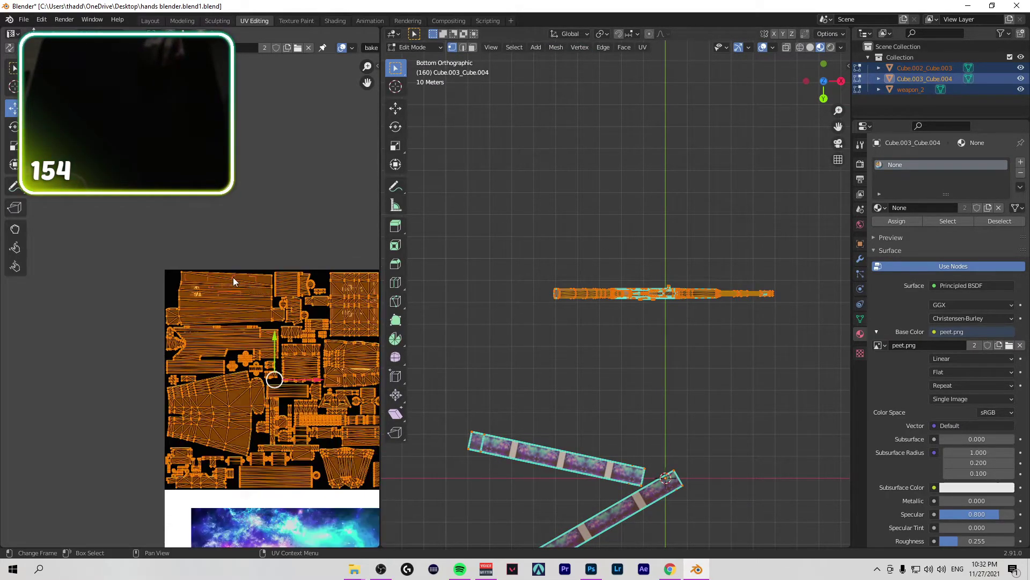
pyautogui.moveTo(120, 203); pyautogui.dragTo(454, 505)
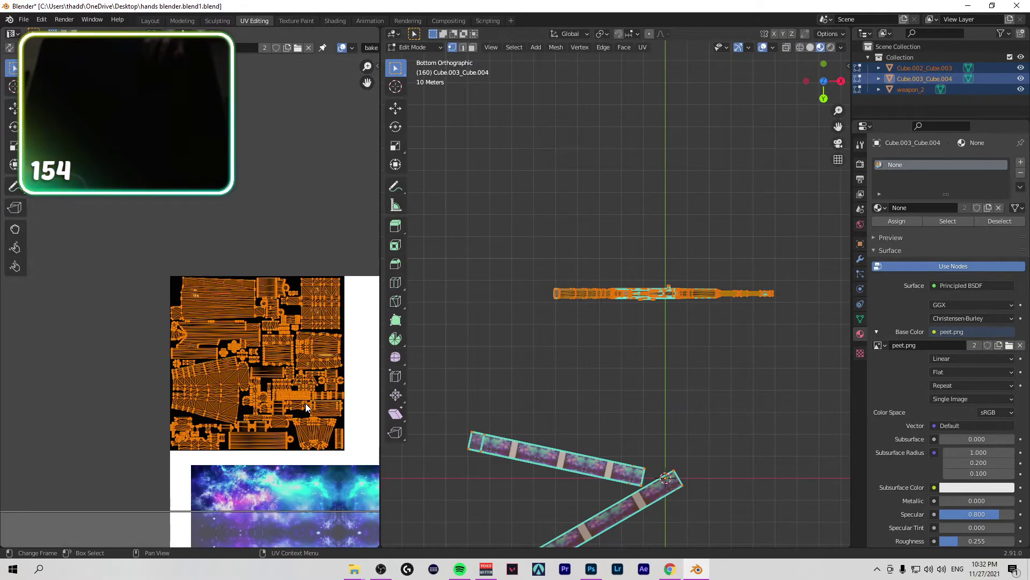
pyautogui.click(14, 146)
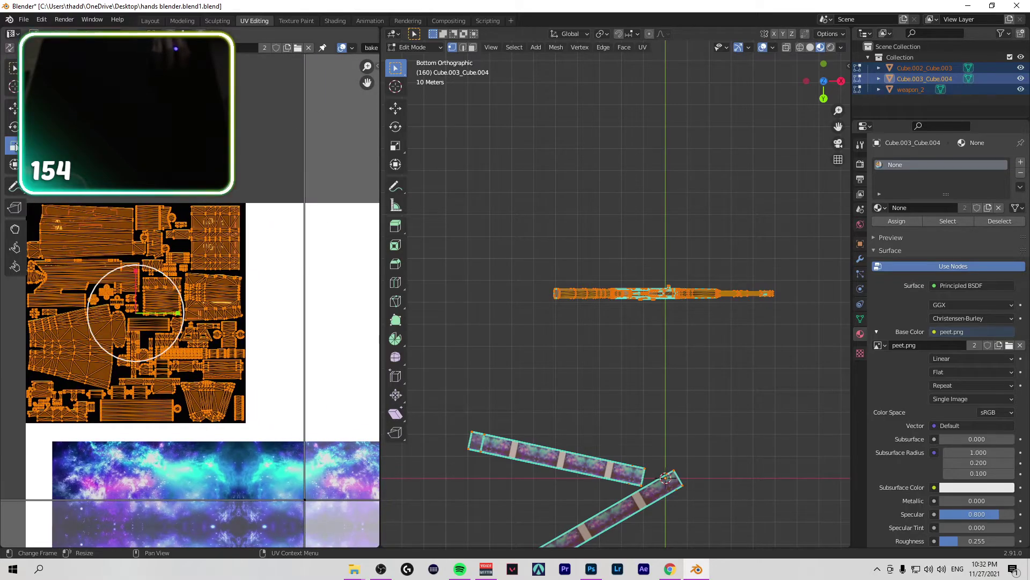
pyautogui.click(13, 164)
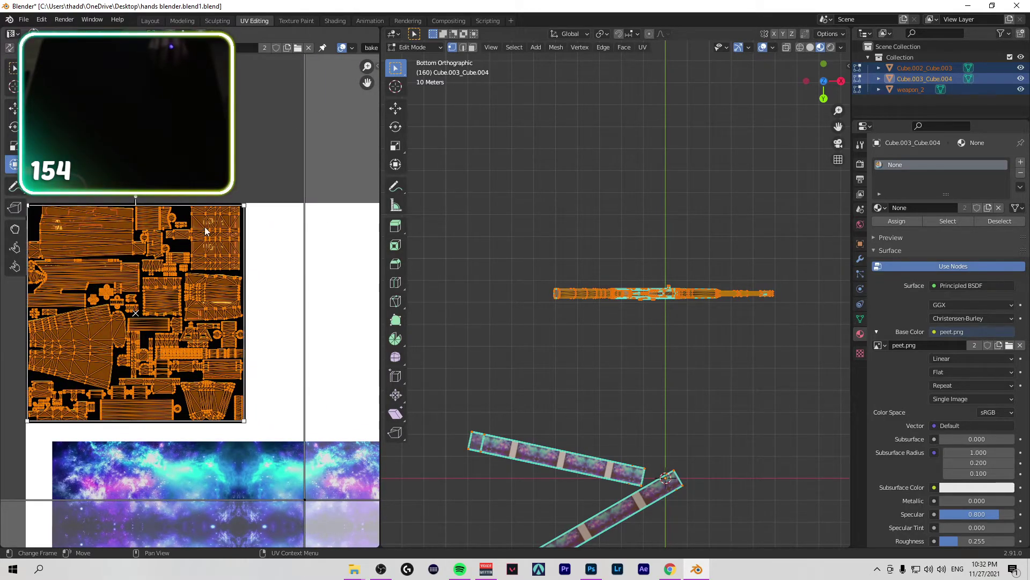
pyautogui.scroll(8, 231, 333)
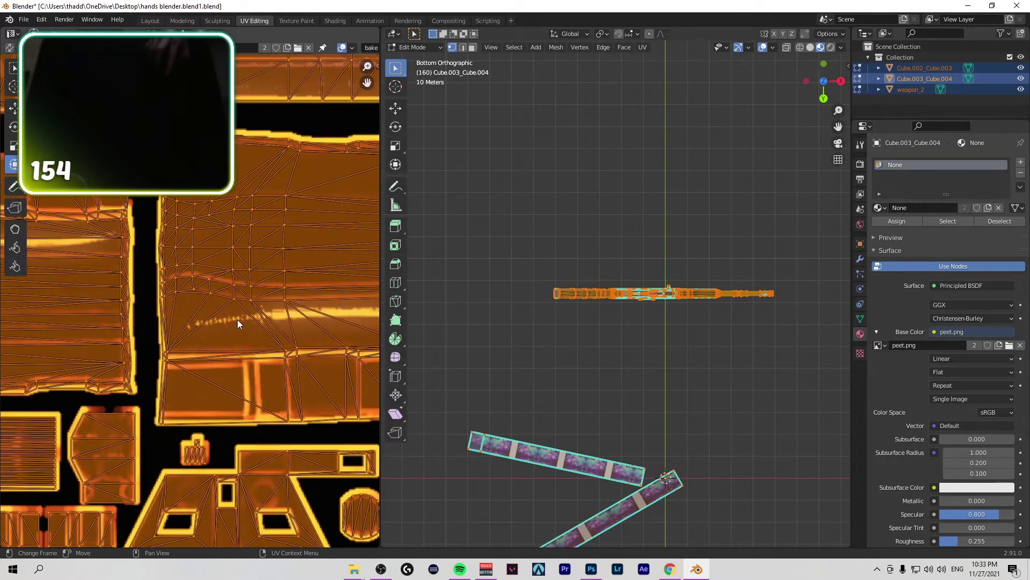
pyautogui.scroll(-6, 237, 320)
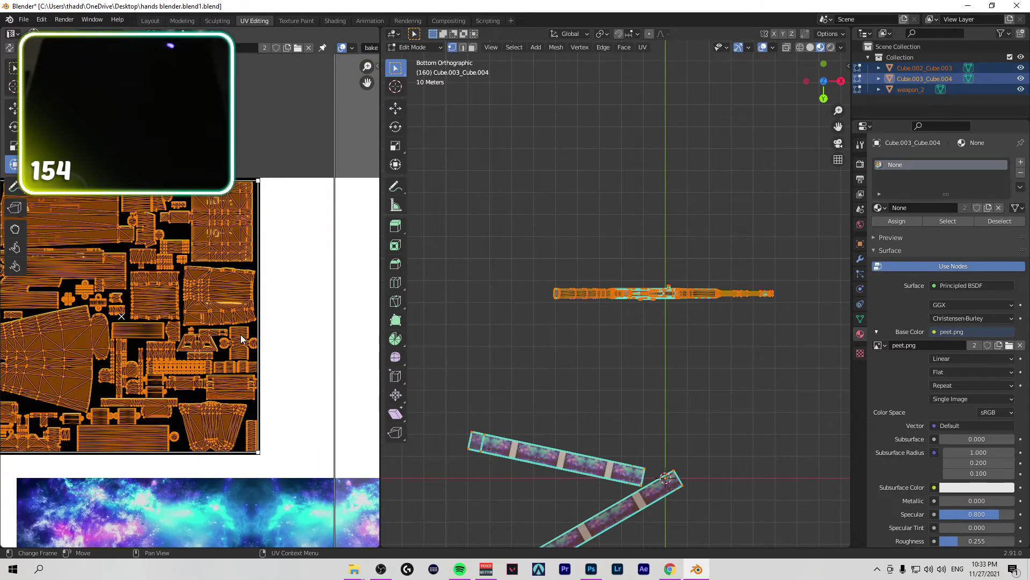
pyautogui.press('Up')
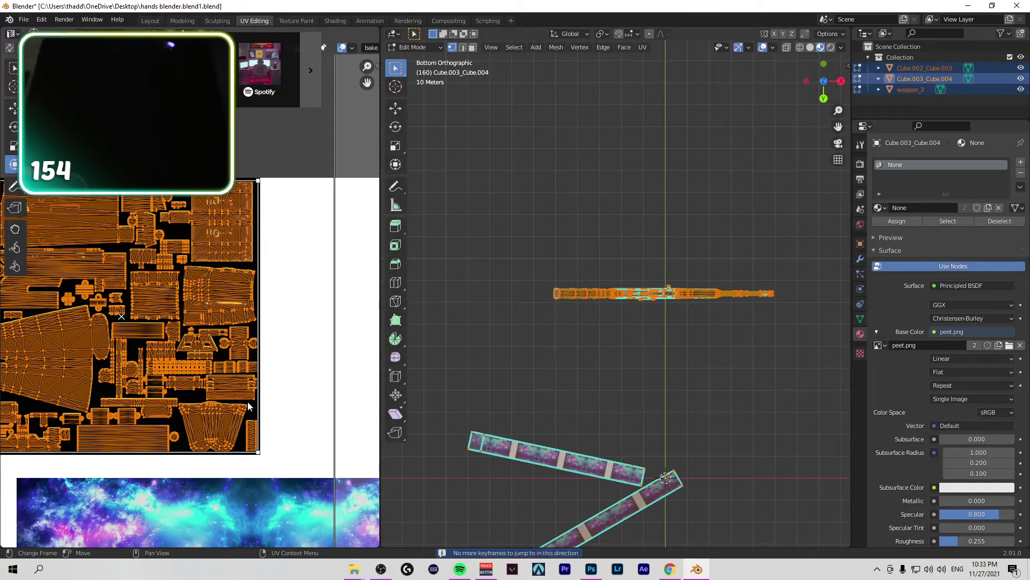
pyautogui.scroll(6, 280, 411)
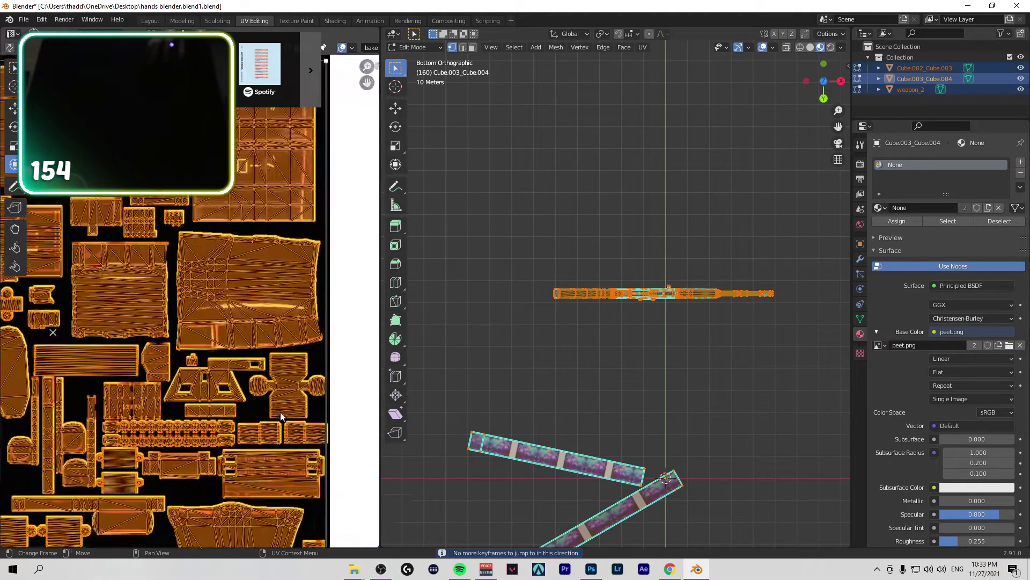
# Step: Examine the edges of the rifle's UV layout and the texture fit on the mesh from bottom, top, back, right, left and perspective views
pyautogui.scroll(-5, 369, 88)
pyautogui.scroll(6, 352, 169)
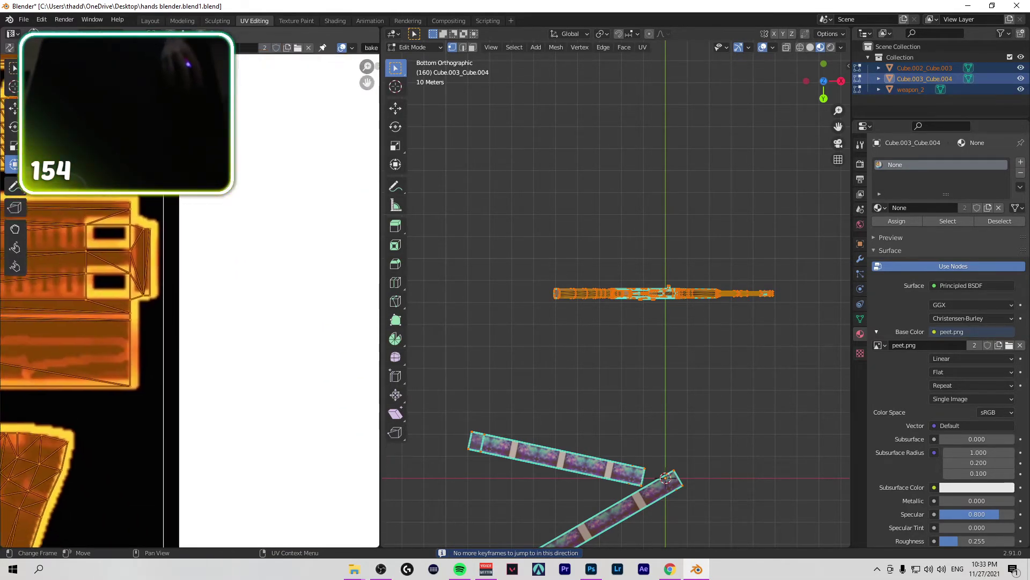
pyautogui.scroll(-5, 352, 170)
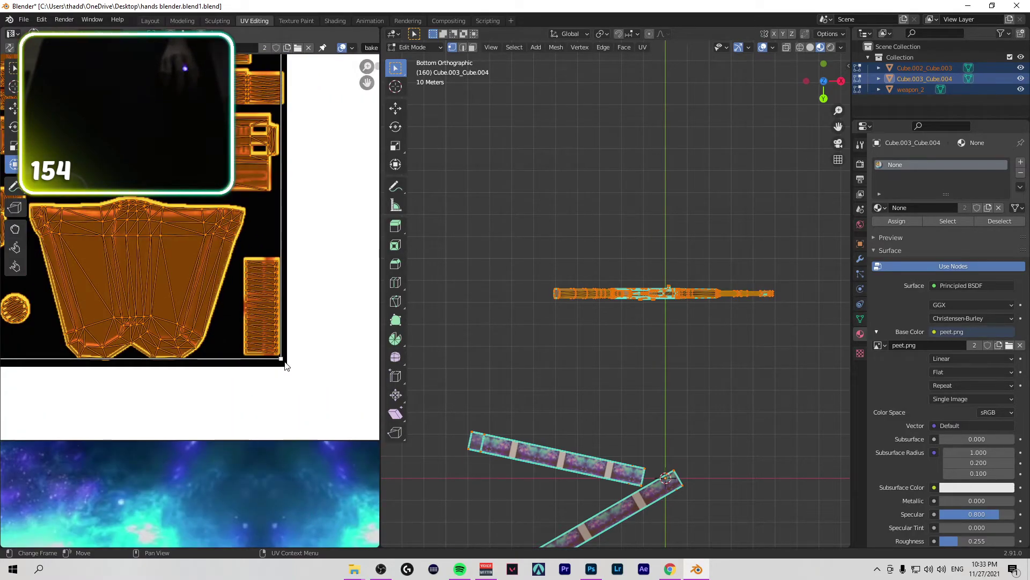
pyautogui.scroll(15, 665, 271)
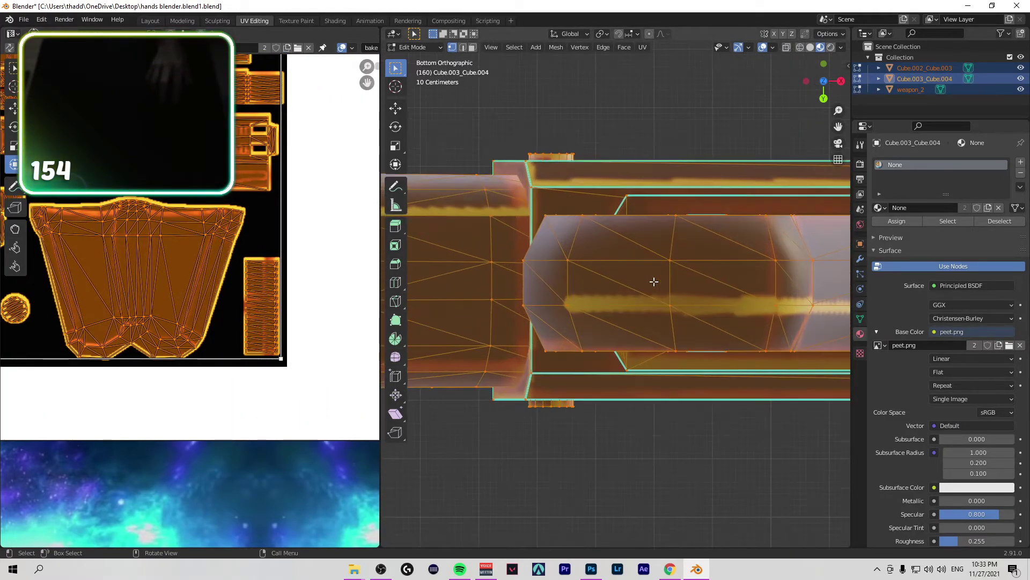
pyautogui.scroll(-2, 665, 271)
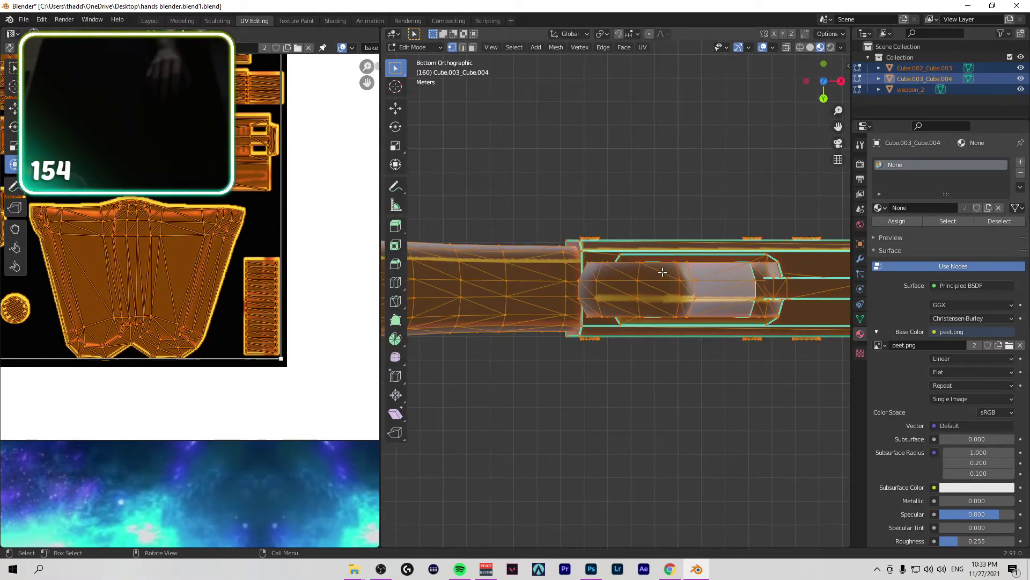
pyautogui.click(824, 81)
pyautogui.scroll(4, 724, 243)
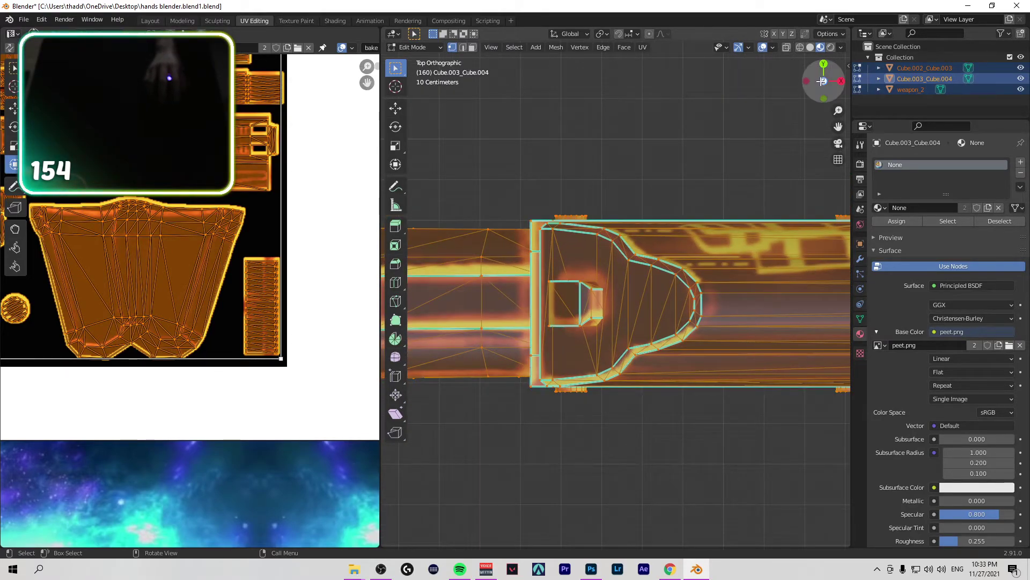
pyautogui.click(826, 64)
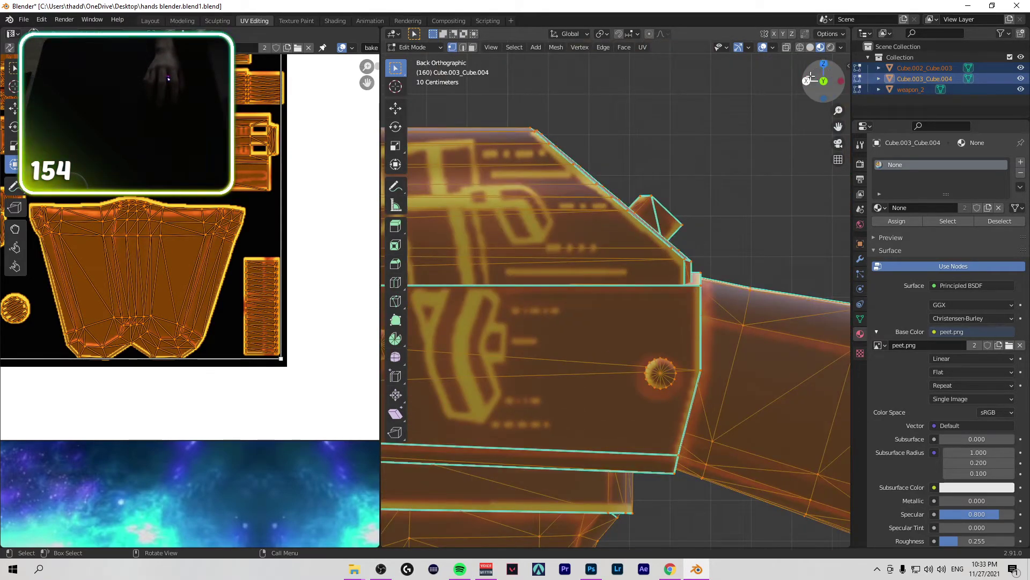
pyautogui.click(812, 79)
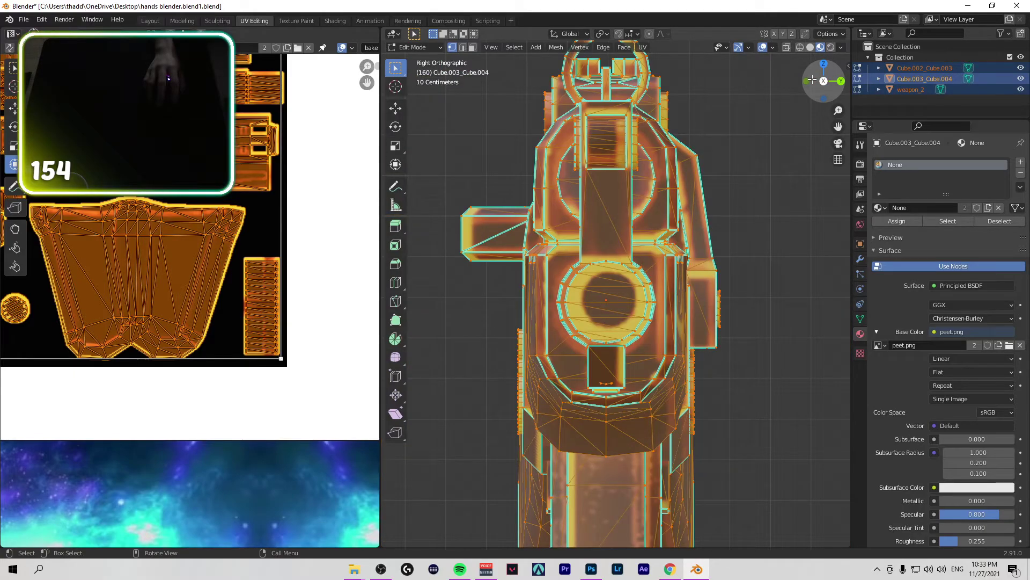
pyautogui.click(811, 81)
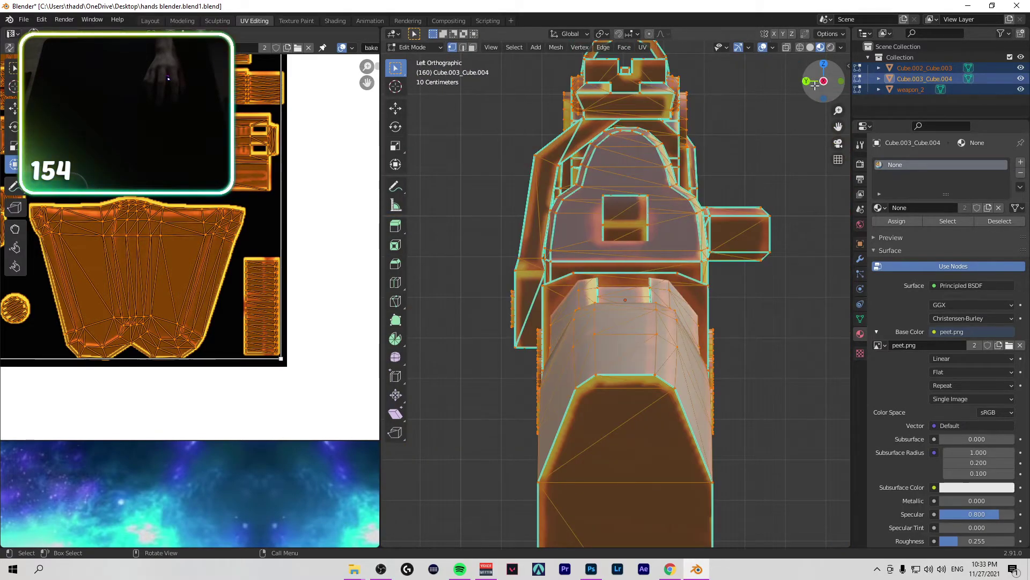
pyautogui.scroll(-7, 816, 83)
pyautogui.scroll(6, 816, 83)
pyautogui.scroll(-1, 817, 82)
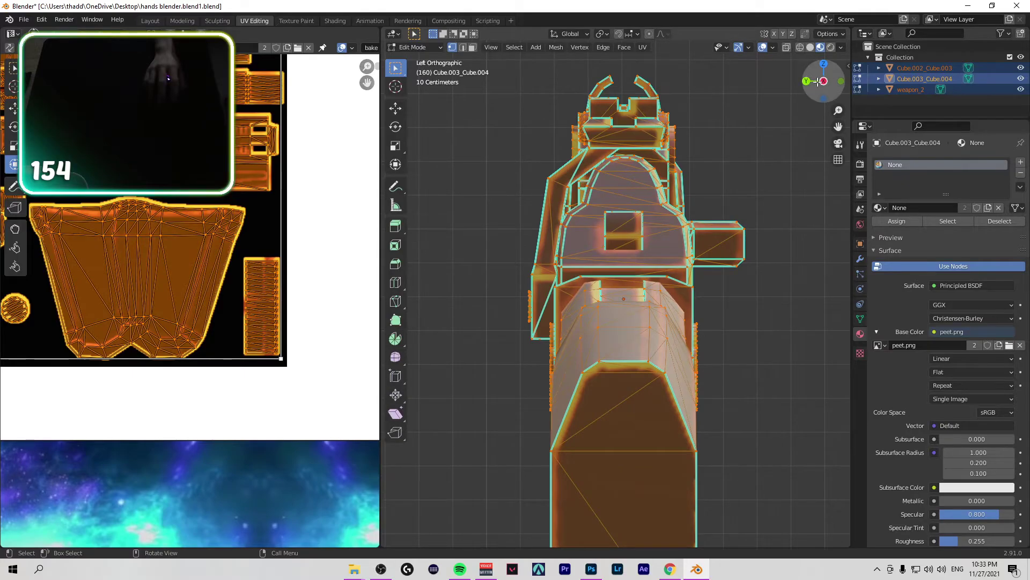
pyautogui.moveTo(817, 82)
pyautogui.mouseDown()
pyautogui.moveTo(834, 115)
pyautogui.moveTo(825, 126)
pyautogui.moveTo(819, 83)
pyautogui.mouseUp()
pyautogui.click(660, 307)
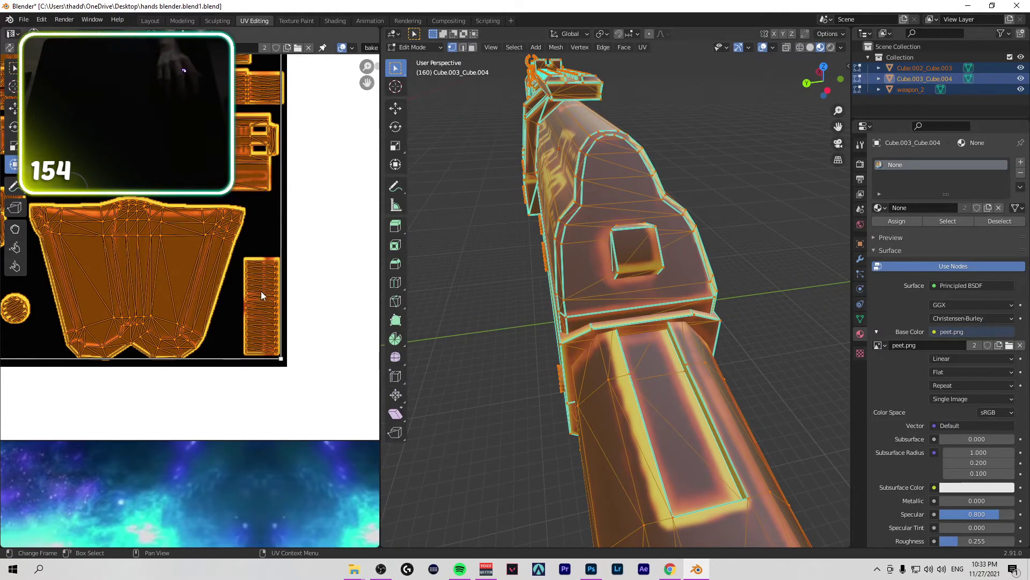
# Step: Scale the rifle's UV islands by 0.996, reselect them all and scale them by 0.999
pyautogui.press('s')
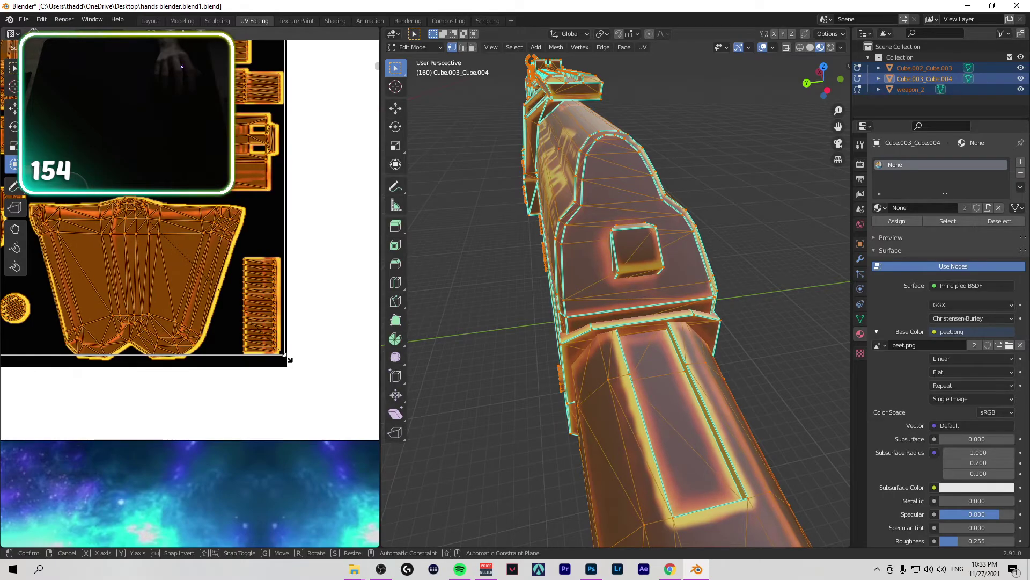
pyautogui.click(263, 348)
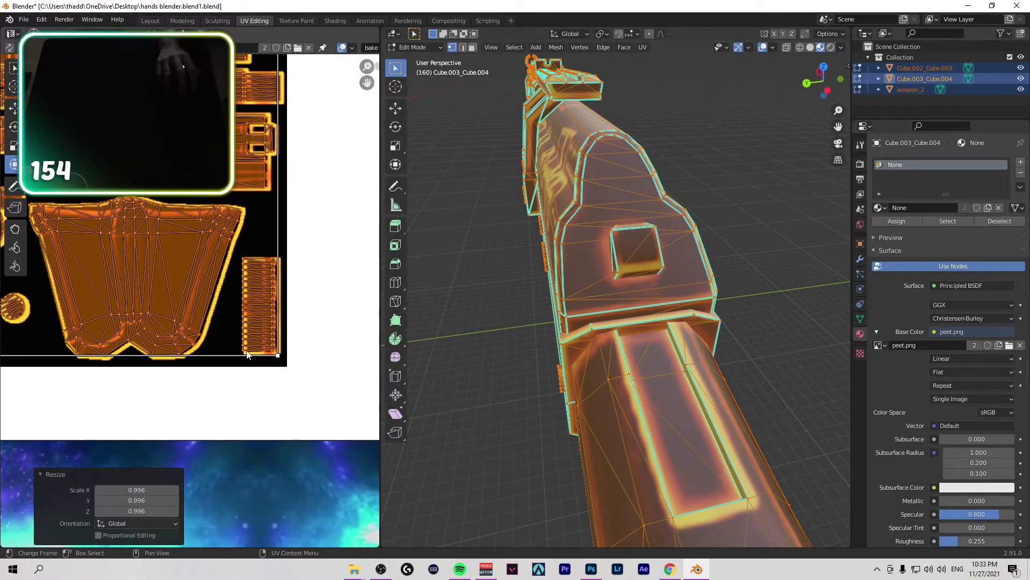
pyautogui.click(248, 355)
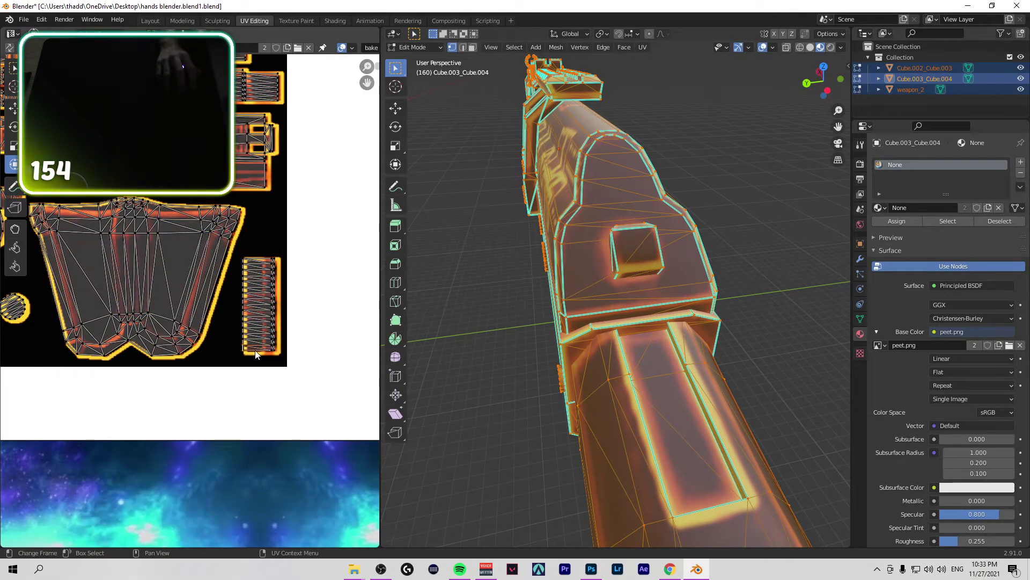
pyautogui.press('a')
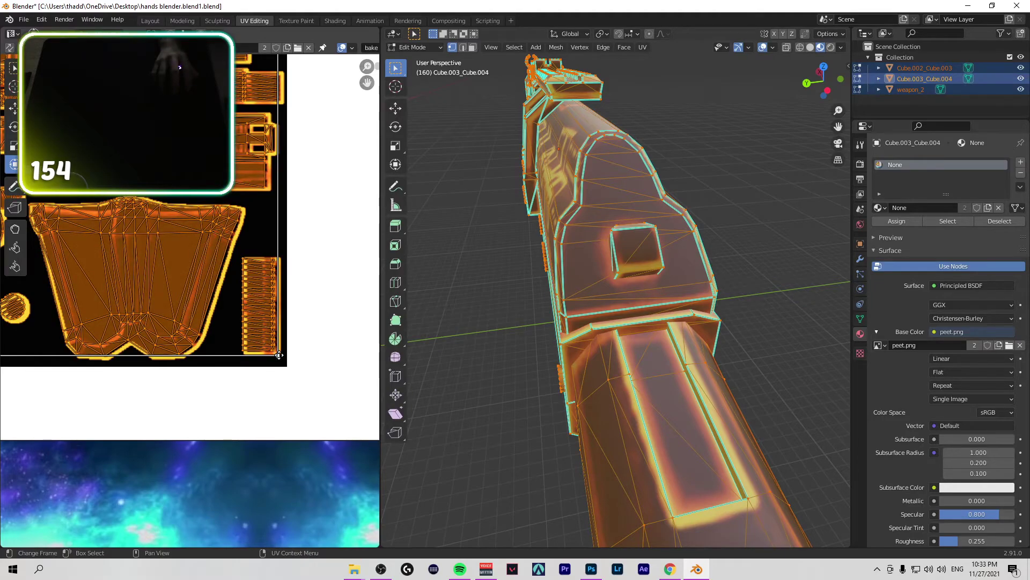
pyautogui.press('s')
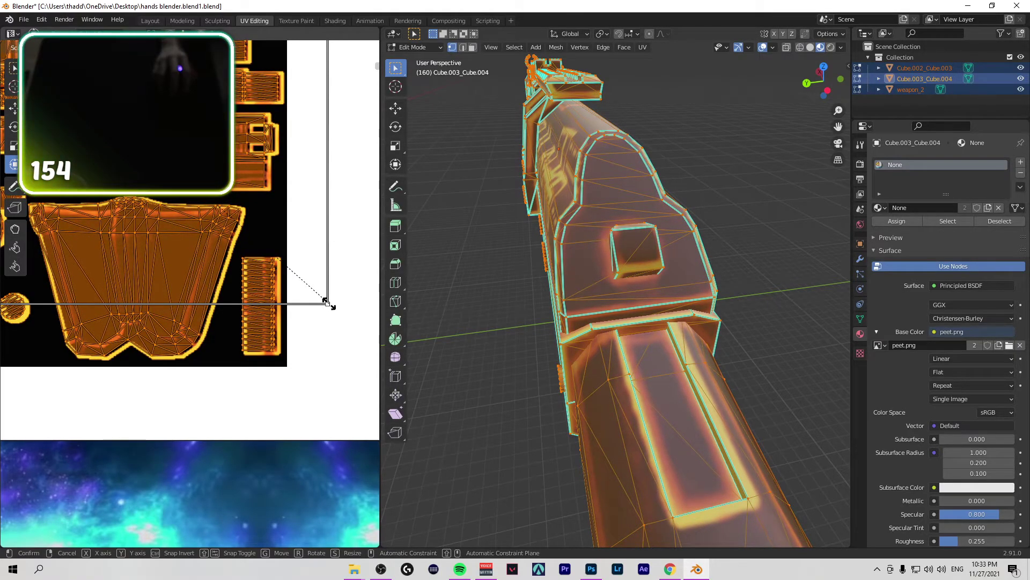
pyautogui.click(326, 303)
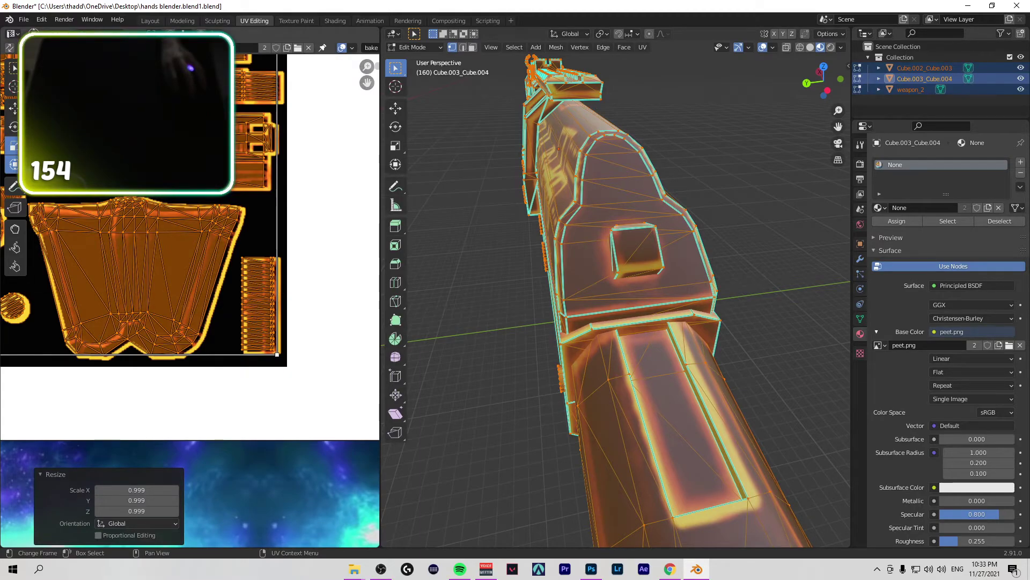
# Step: Activate the Transform tool and try Align Auto on the rifle's selected UV islands
pyautogui.click(13, 163)
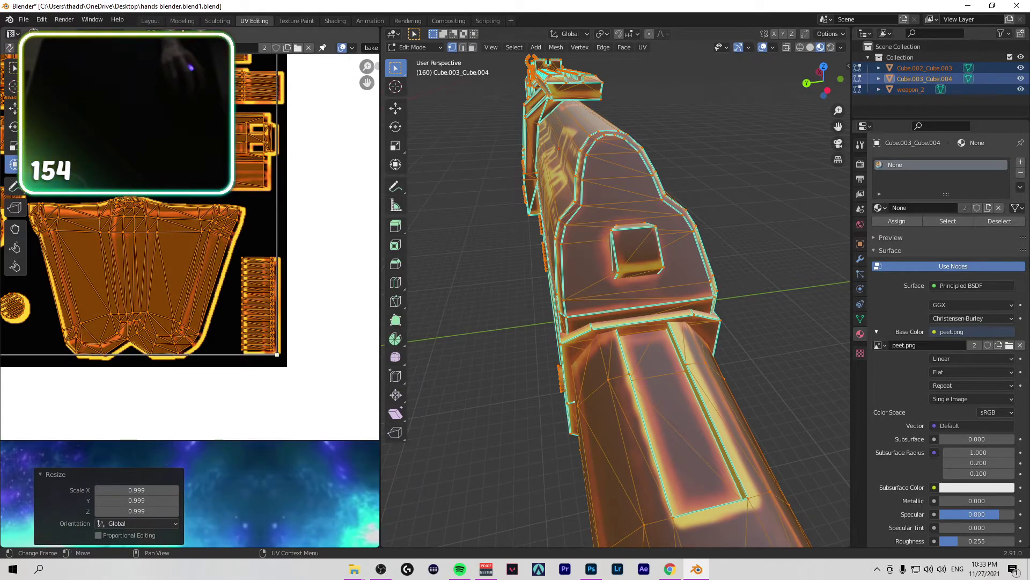
pyautogui.rightClick(231, 304)
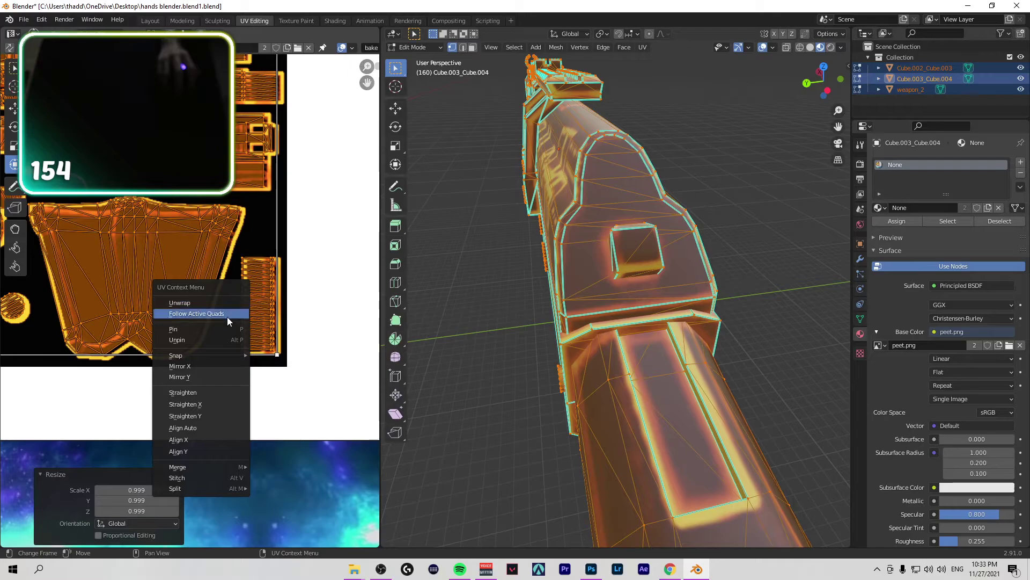
pyautogui.click(183, 426)
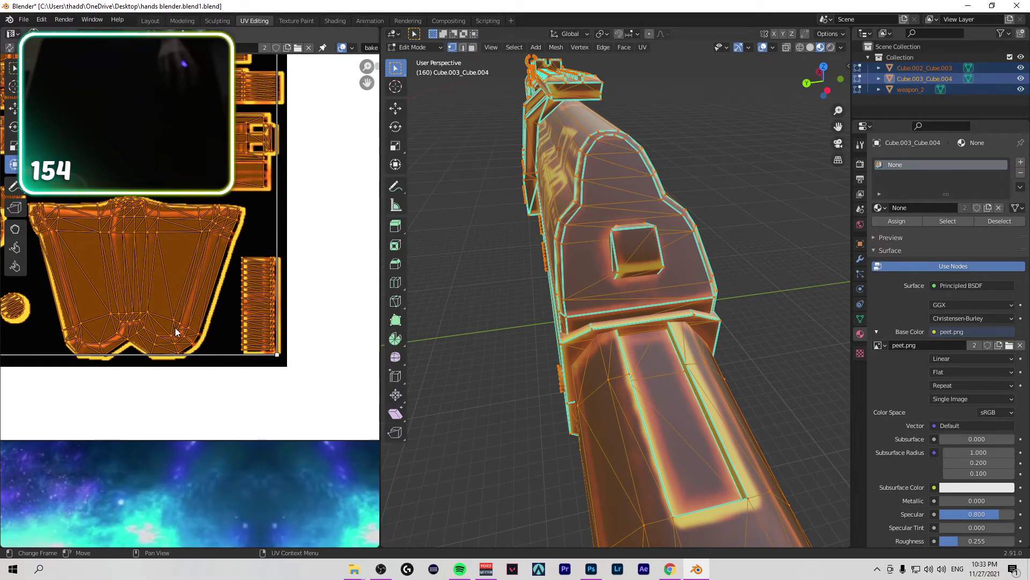
# Step: Try enlarging the rifle's UV islands by their bounding-box corner, and reset the resize's X, Y and Z scale to 1
pyautogui.moveTo(285, 357); pyautogui.dragTo(289, 364)
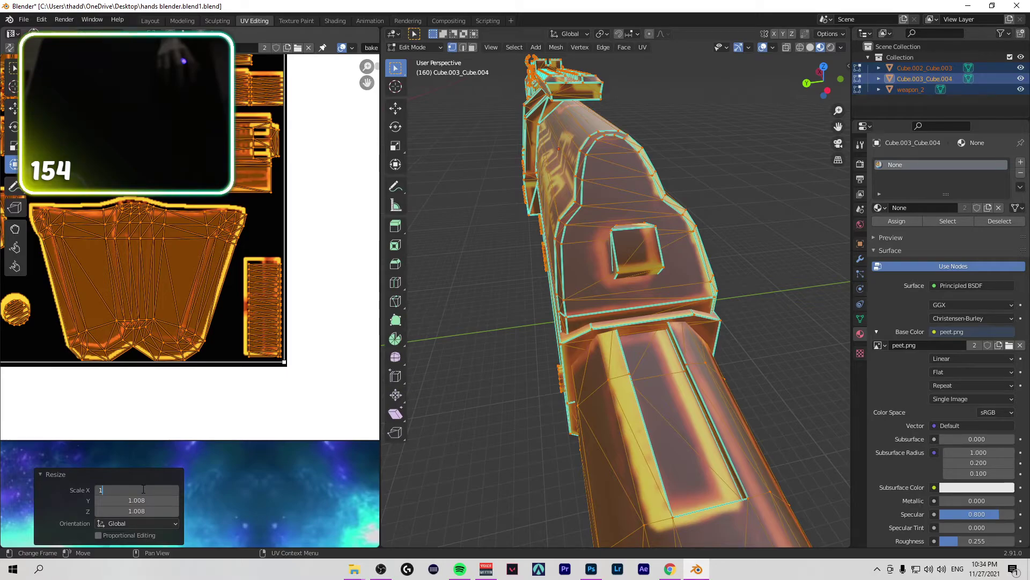
pyautogui.press('Return')
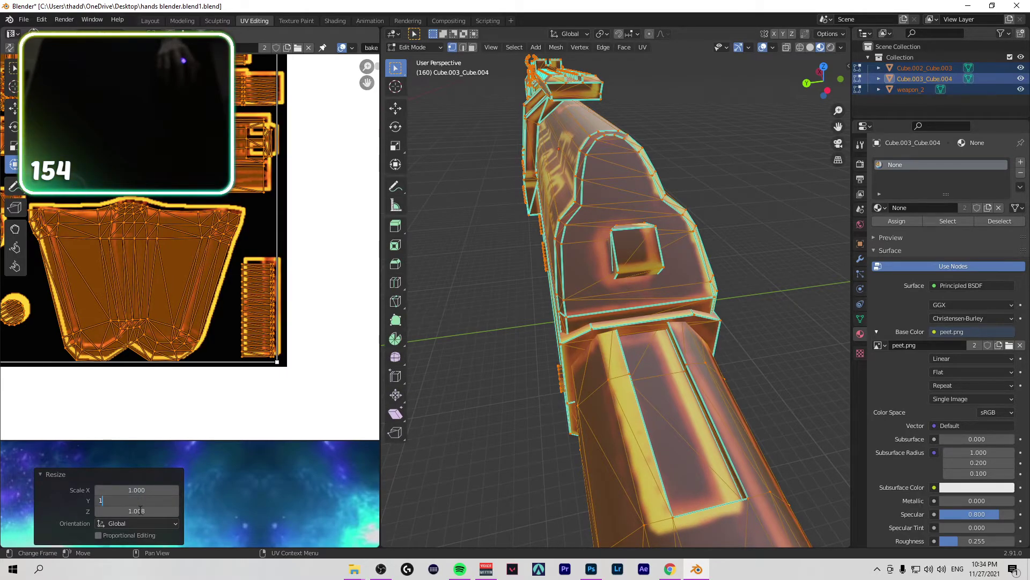
pyautogui.press('Return')
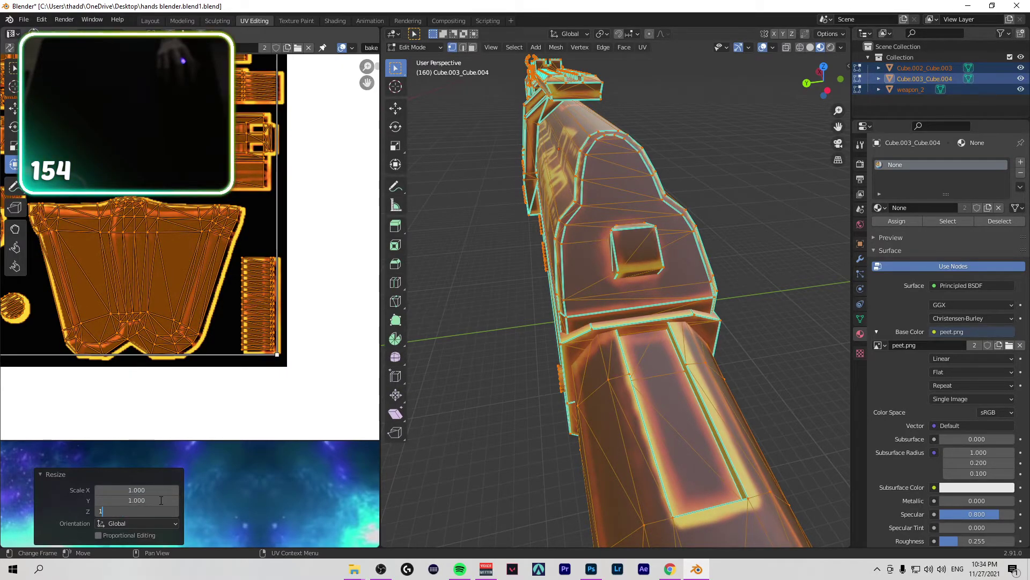
pyautogui.write('1')
pyautogui.press('Return')
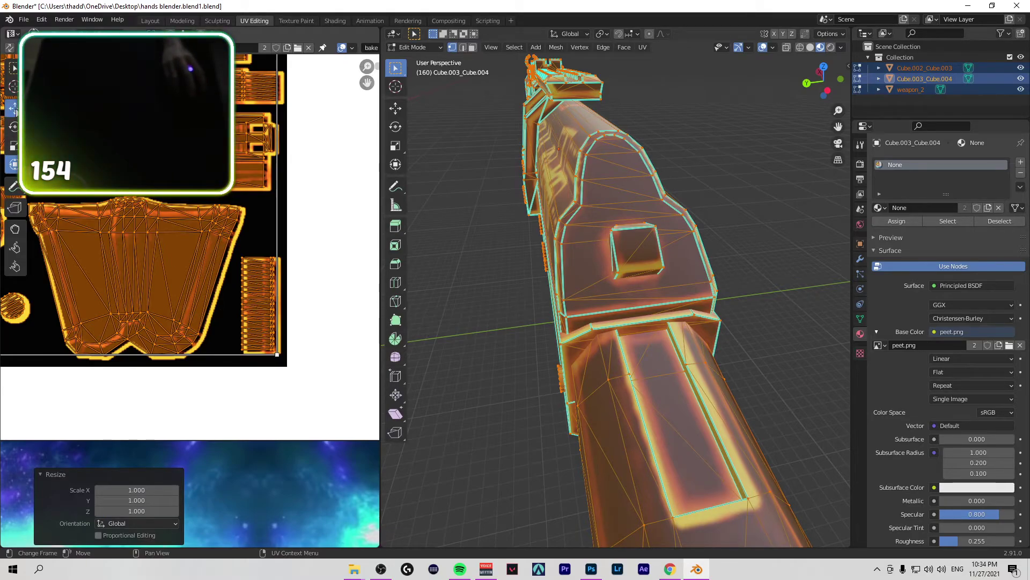
# Step: Move the rifle's UV islands by about 0.0048 m in X and -0.0016 m in Y
pyautogui.click(13, 109)
pyautogui.scroll(-3, 122, 224)
pyautogui.moveTo(122, 224); pyautogui.dragTo(141, 216)
pyautogui.scroll(8, 221, 207)
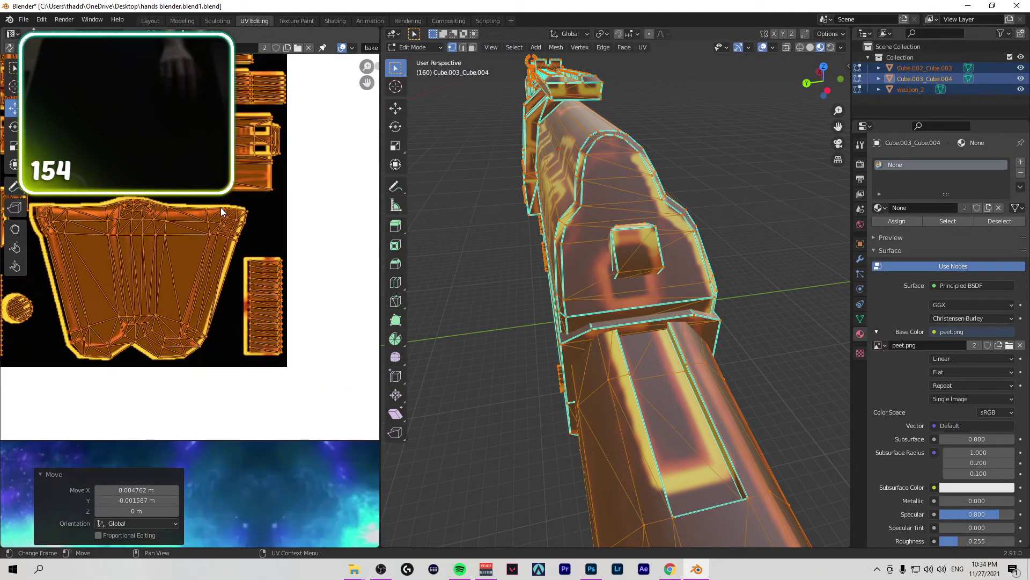
# Step: Reselect all the rifle's UV islands and move them by about -0.0025 m in X and 0.0011 m in Y
pyautogui.scroll(-4, 221, 208)
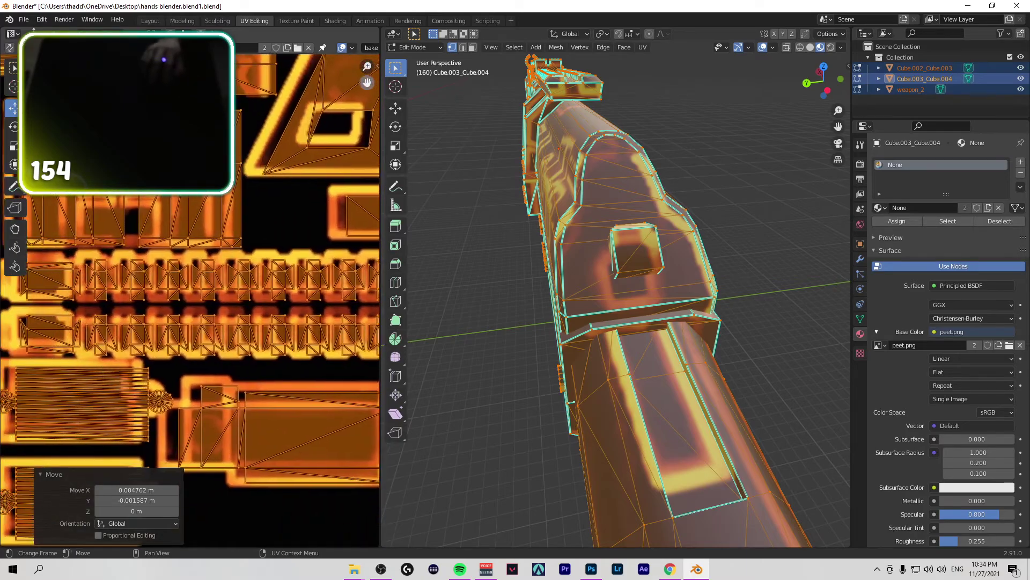
pyautogui.moveTo(214, 314); pyautogui.dragTo(199, 315)
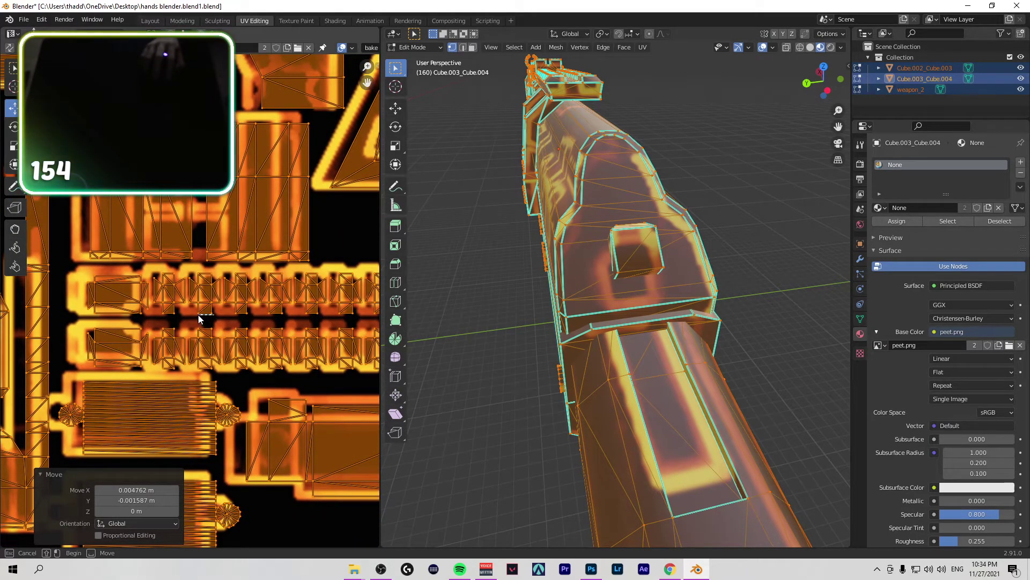
pyautogui.scroll(-8, 202, 310)
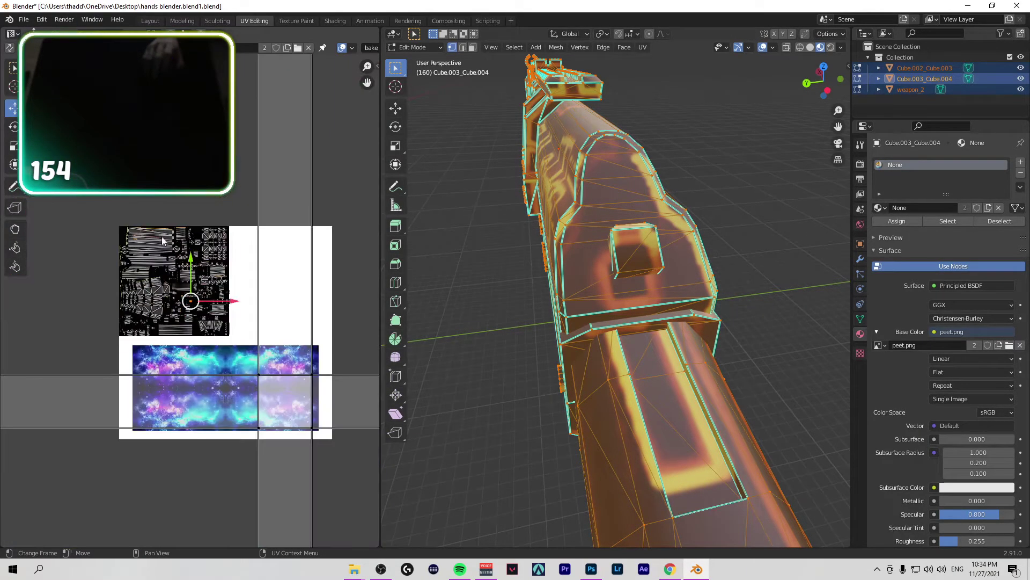
pyautogui.moveTo(73, 188); pyautogui.dragTo(230, 346)
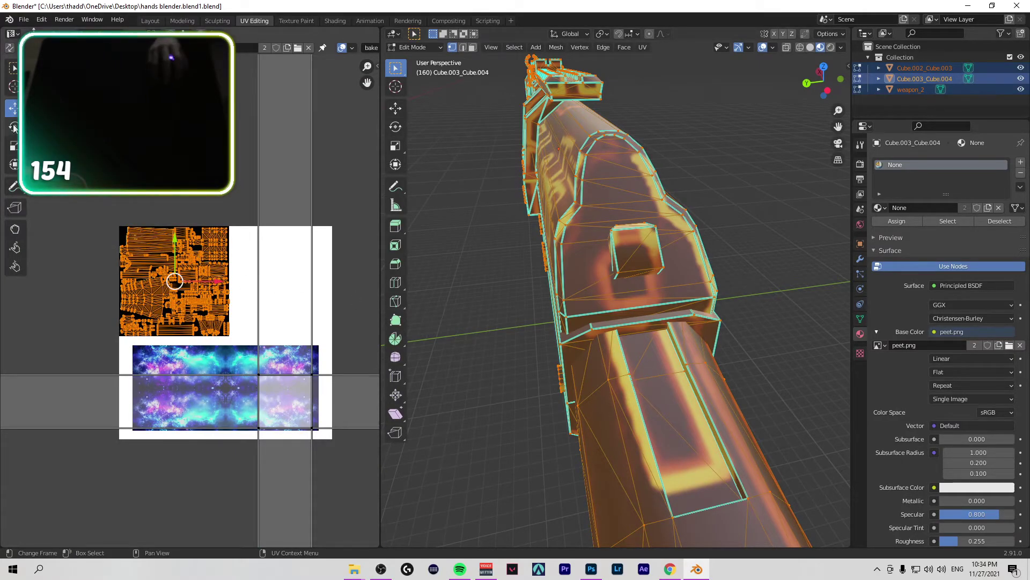
pyautogui.scroll(8, 196, 266)
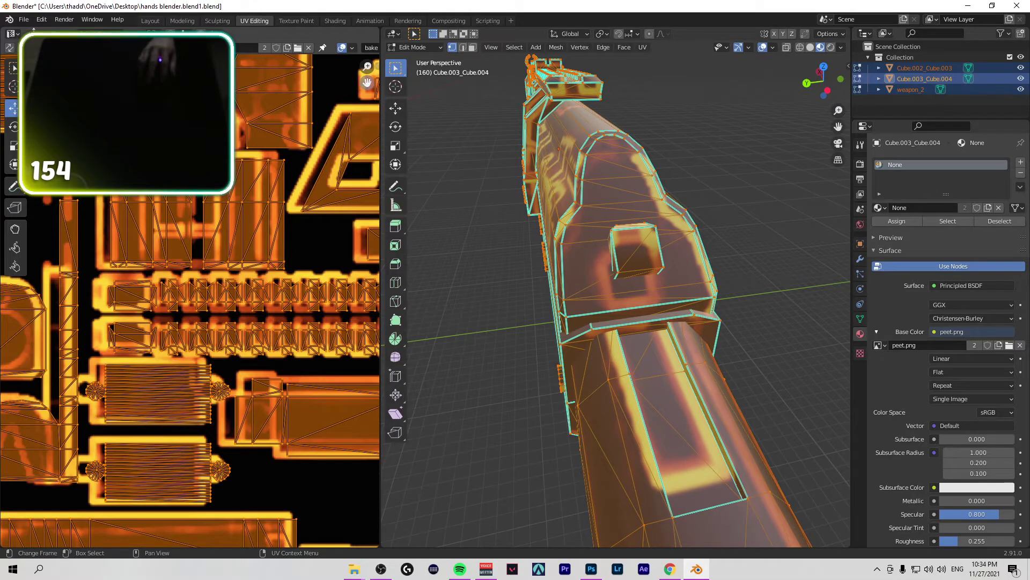
pyautogui.moveTo(365, 81); pyautogui.dragTo(367, 81)
pyautogui.press('g')
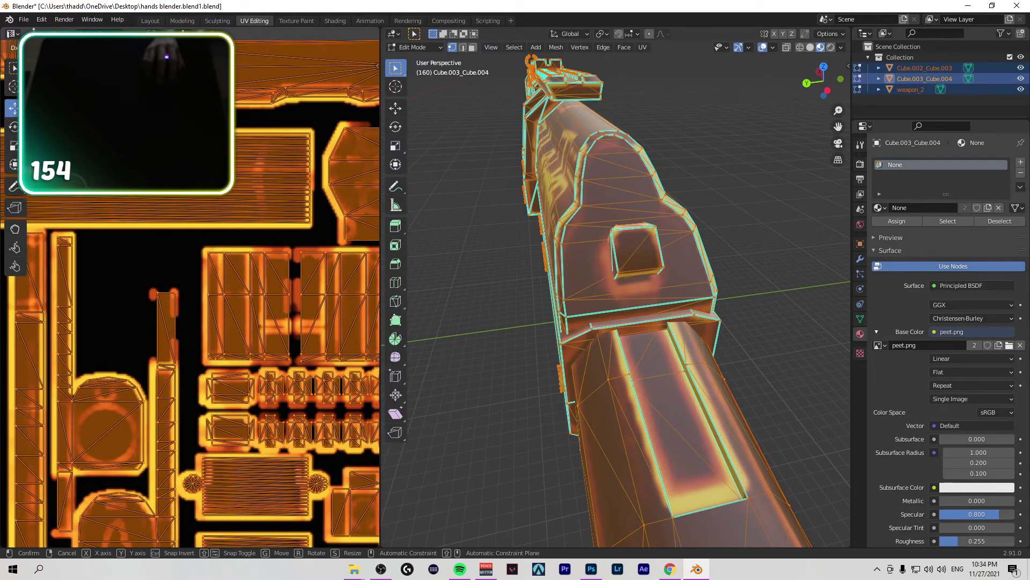
pyautogui.press('Return')
# Step: Fine-tune the size of the rifle's UV islands with the Transform tool, at a scale of about 1.000
pyautogui.scroll(-8, 190, 301)
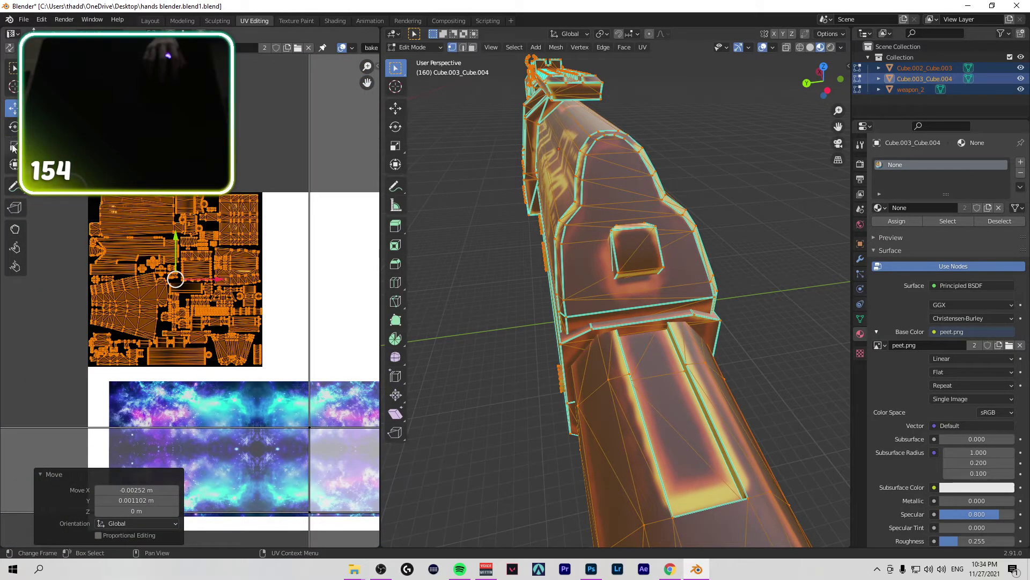
pyautogui.click(13, 147)
pyautogui.click(14, 164)
pyautogui.scroll(5, 269, 321)
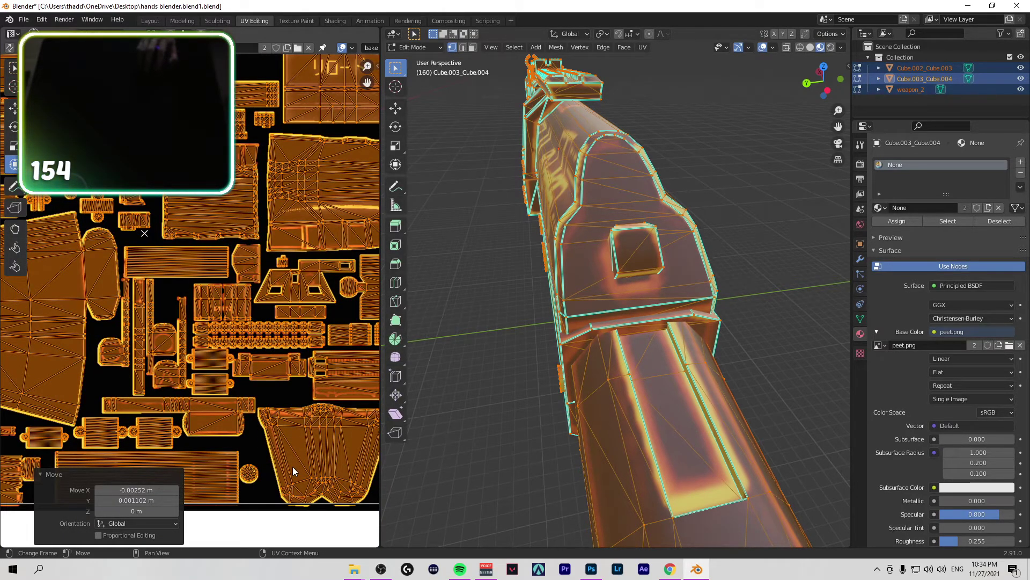
pyautogui.scroll(-5, 359, 494)
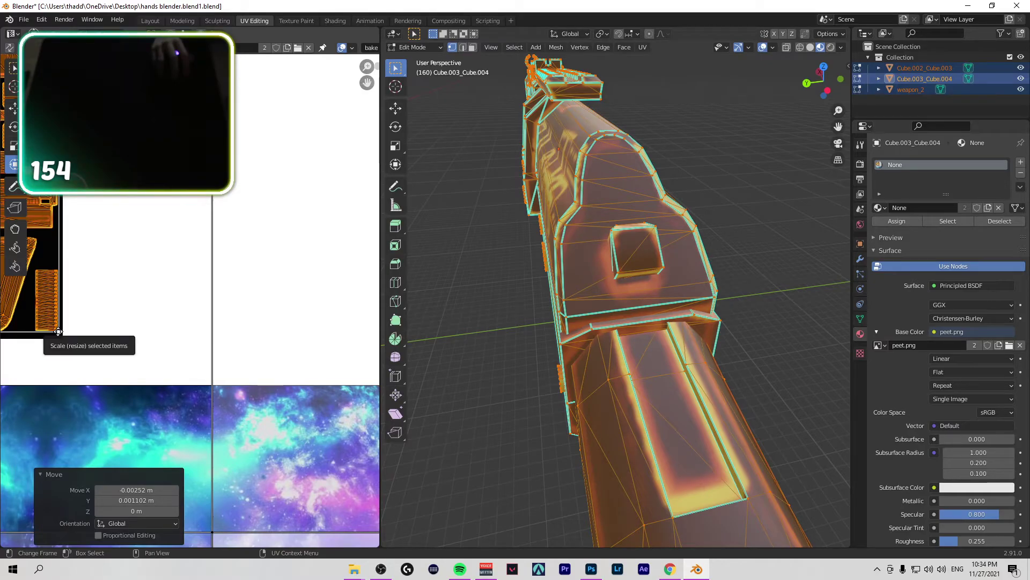
pyautogui.moveTo(58, 331); pyautogui.dragTo(57, 331)
# Step: Move the rifle's UV islands by about -0.0008 m in X and -0.0006 m in Y
pyautogui.click(14, 108)
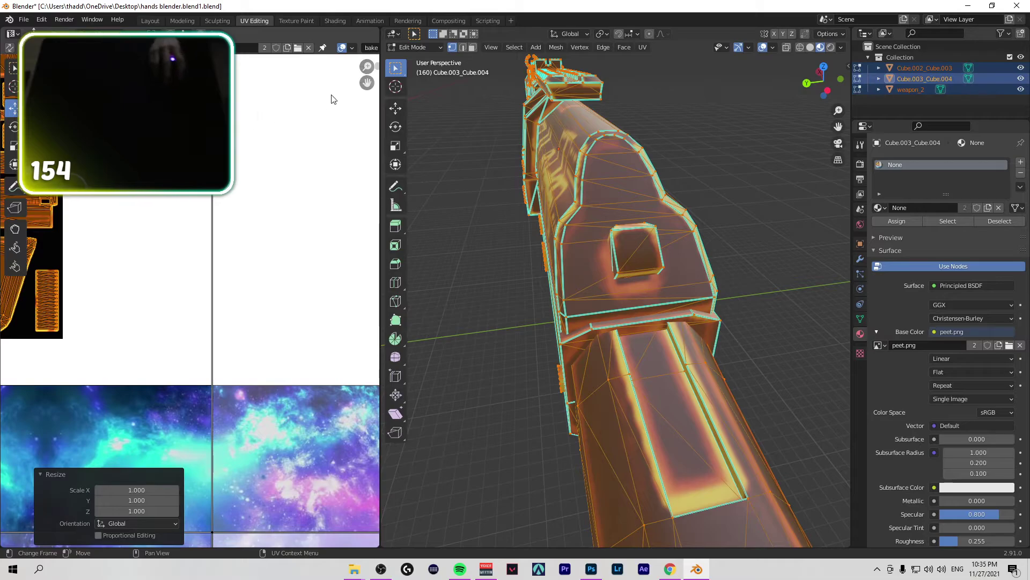
pyautogui.scroll(4, 368, 85)
pyautogui.scroll(5, 121, 251)
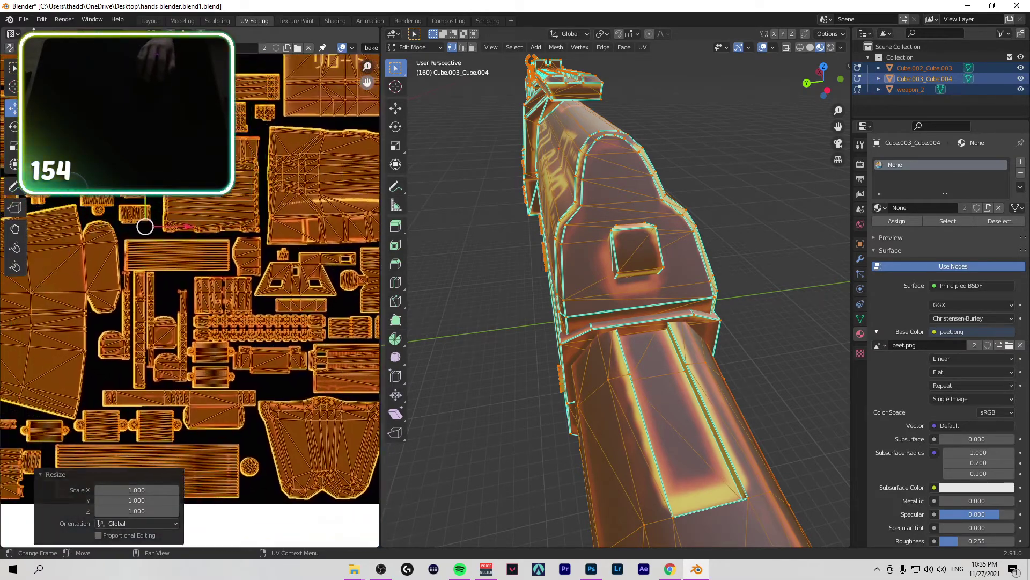
pyautogui.press('g')
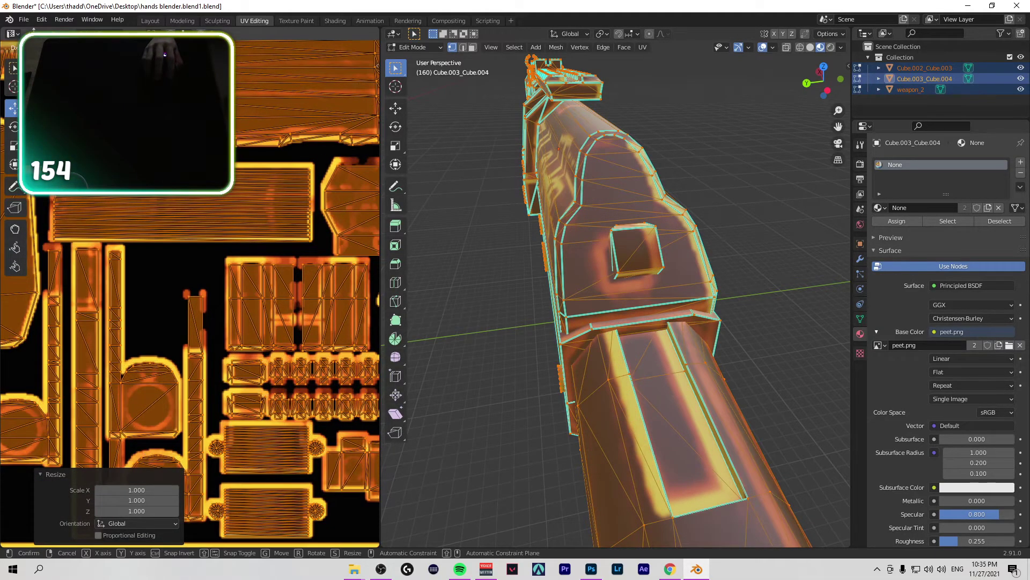
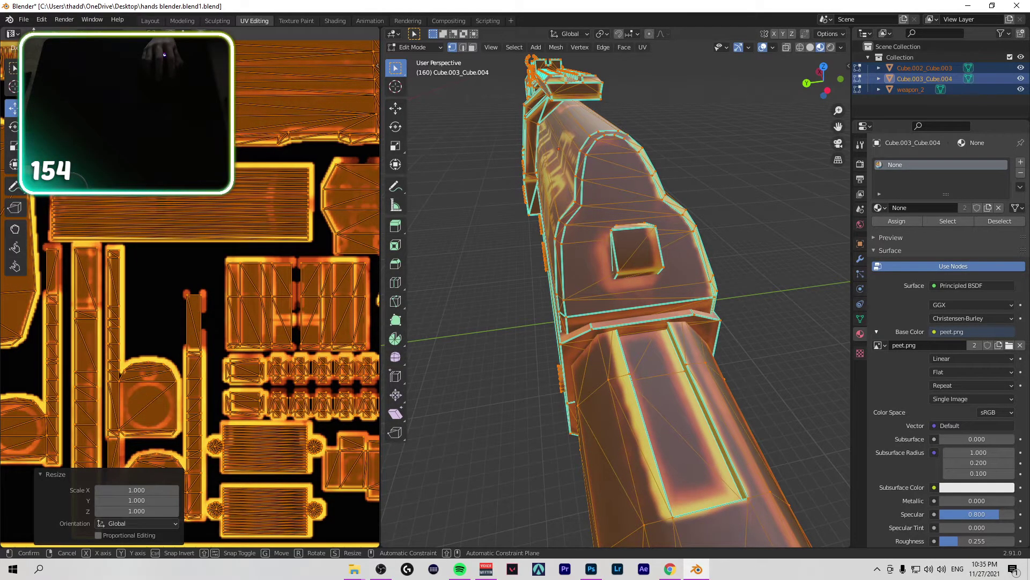
pyautogui.press('Return')
# Step: Scale the rifle's UV islands to about 0.998 with the Transform tool's bounding-box corner
pyautogui.scroll(-4, 69, 196)
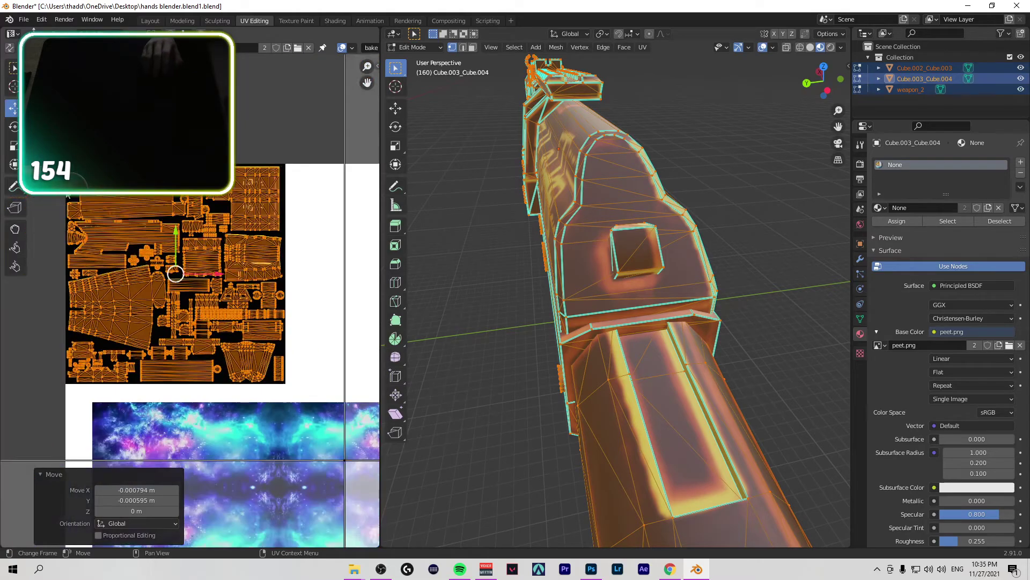
pyautogui.scroll(5, 311, 403)
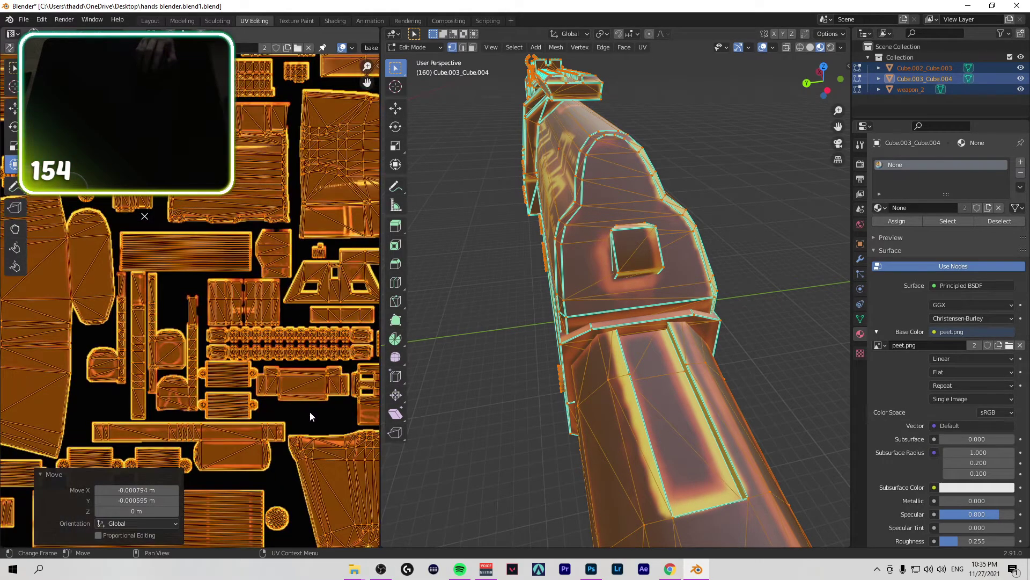
pyautogui.scroll(6, 232, 319)
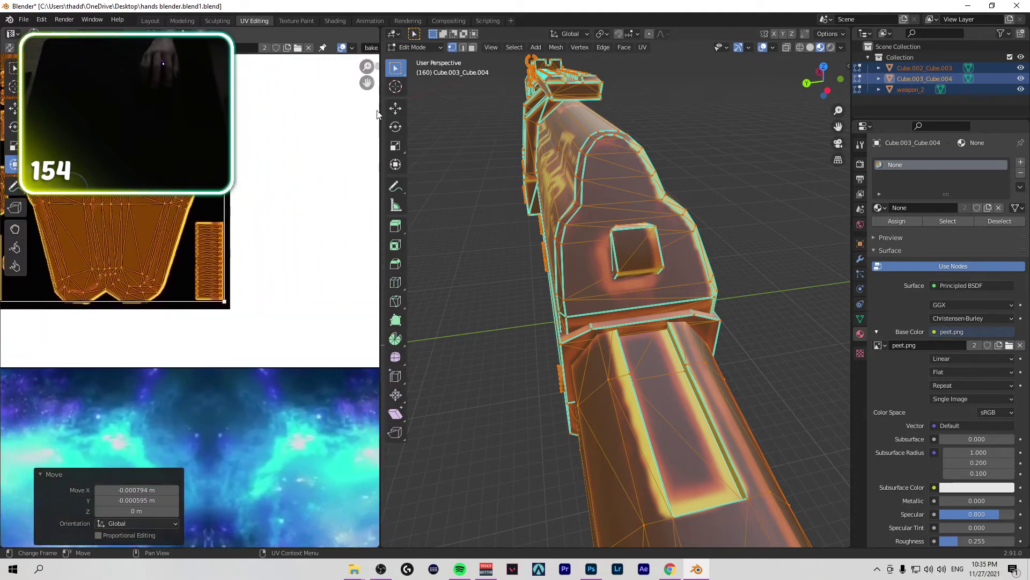
pyautogui.press('s')
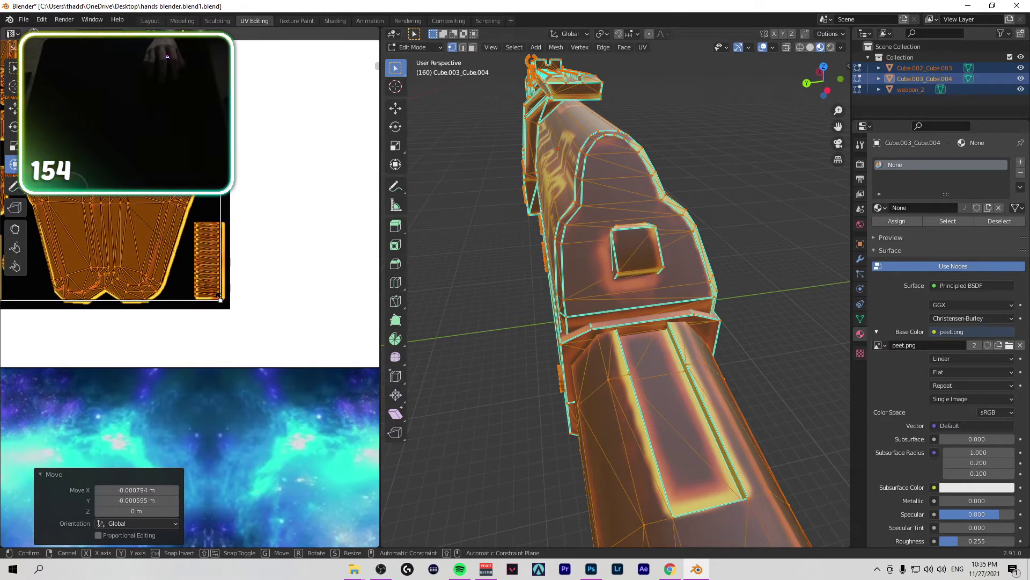
pyautogui.press('Return')
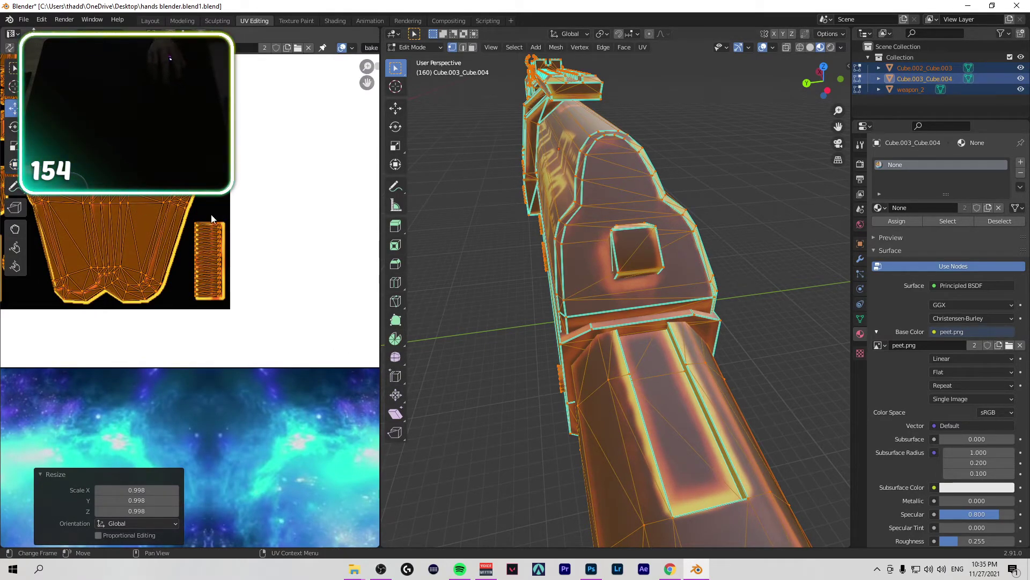
# Step: Move the rifle's UV islands by about 0.0003 m in X and -0.0006 m in Y, and again by about 0.0005 m and 0.0002 m
pyautogui.click(10, 109)
pyautogui.press('Home')
pyautogui.scroll(4, 190, 300)
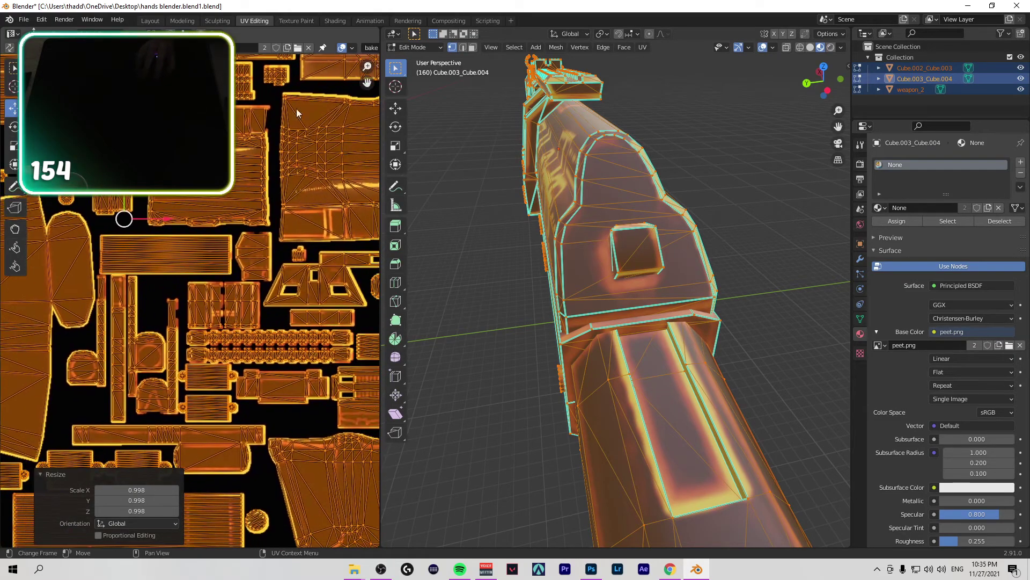
pyautogui.scroll(2, 349, 115)
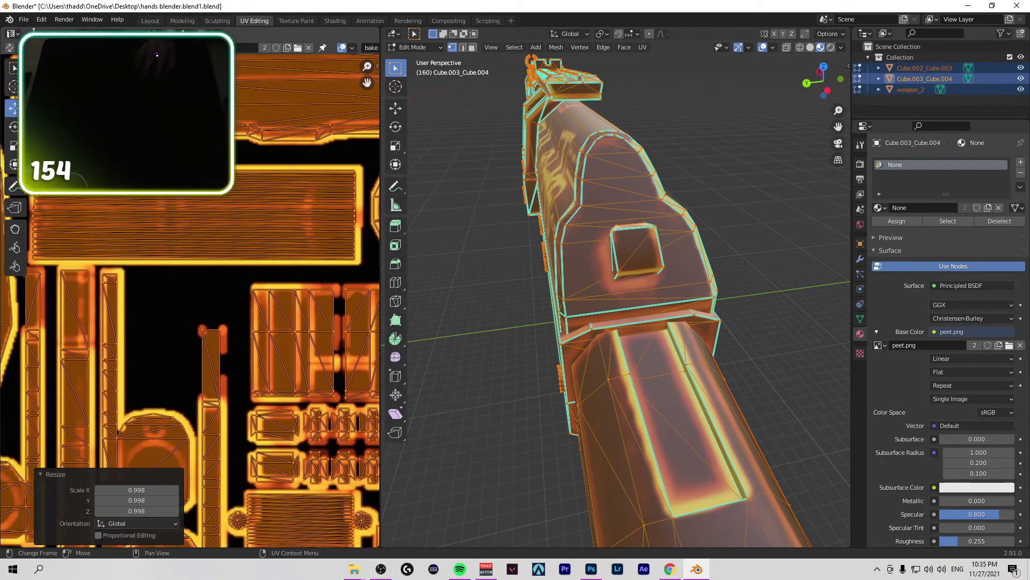
pyautogui.press('g')
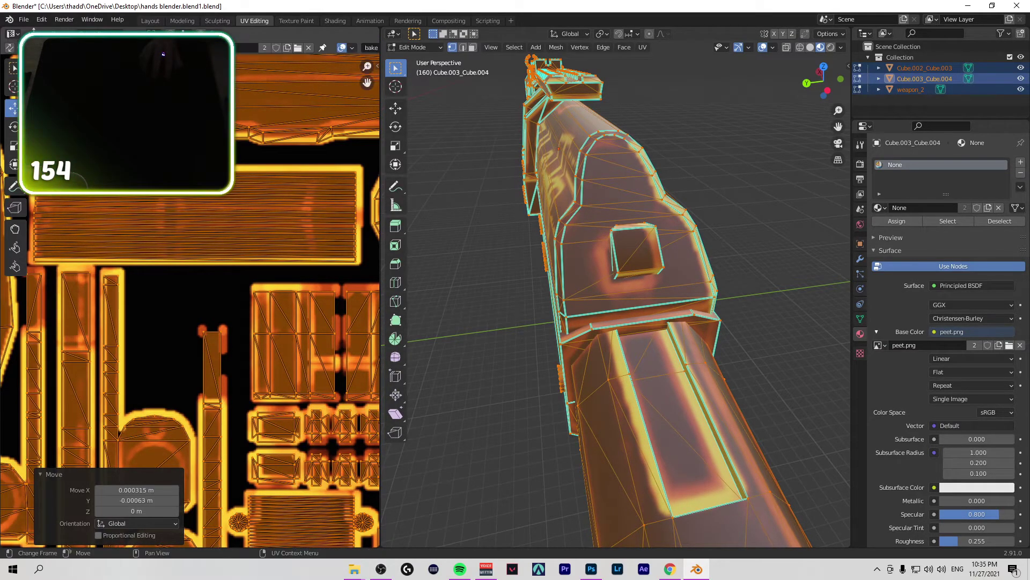
pyautogui.moveTo(673, 75); pyautogui.dragTo(606, 167, button='middle')
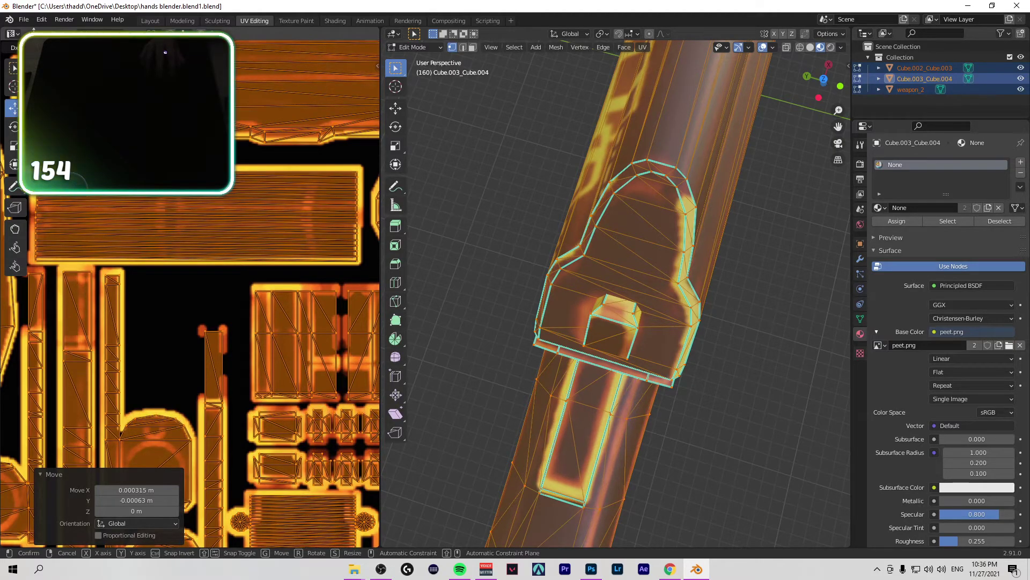
pyautogui.click(157, 196)
# Step: Shrink the rifle's UV islands to a scale of about 0.994 from their lower-right bounding-box corner
pyautogui.scroll(-8, 156, 195)
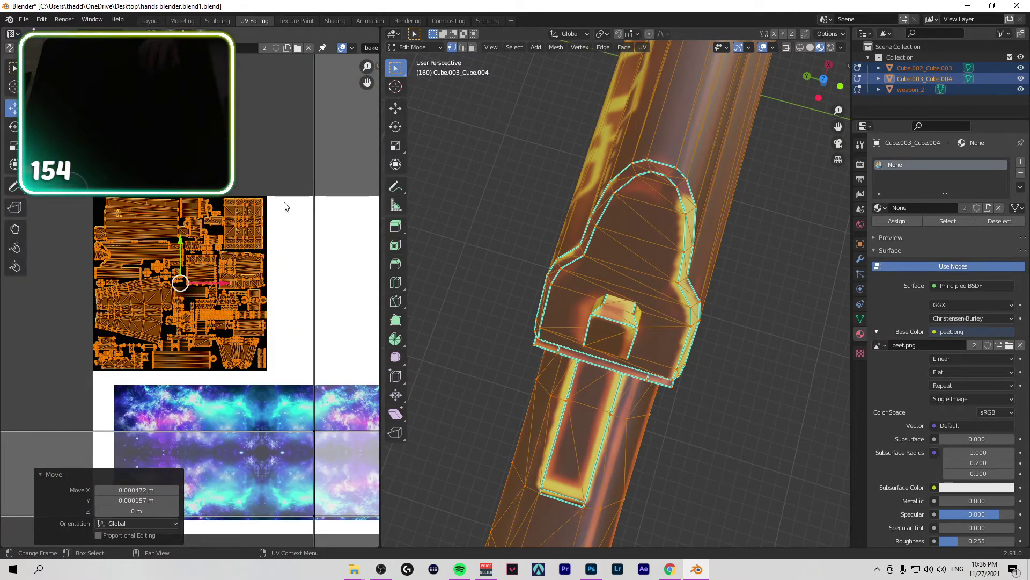
pyautogui.scroll(8, 285, 206)
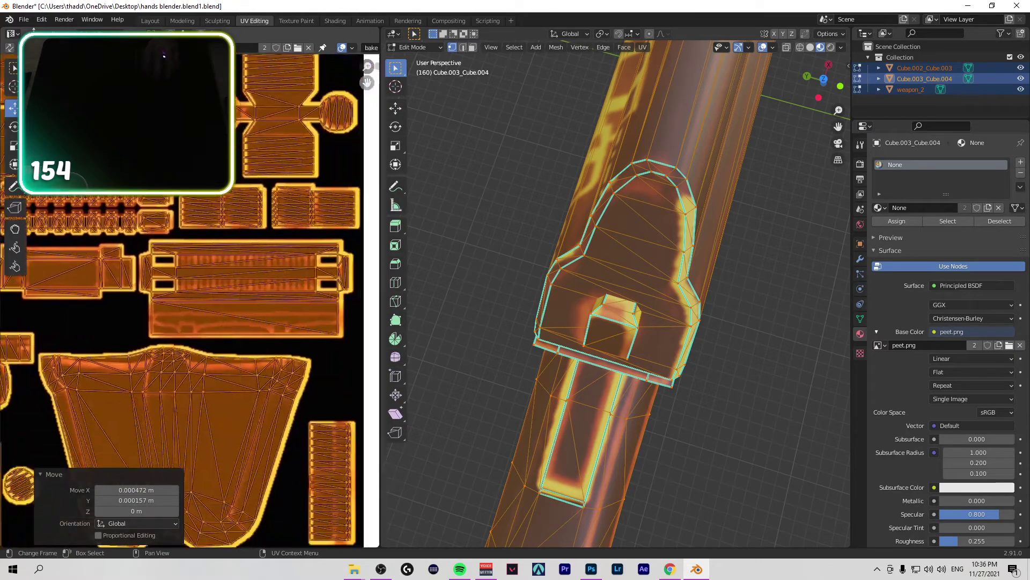
pyautogui.moveTo(286, 206); pyautogui.dragTo(230, 63, button='middle')
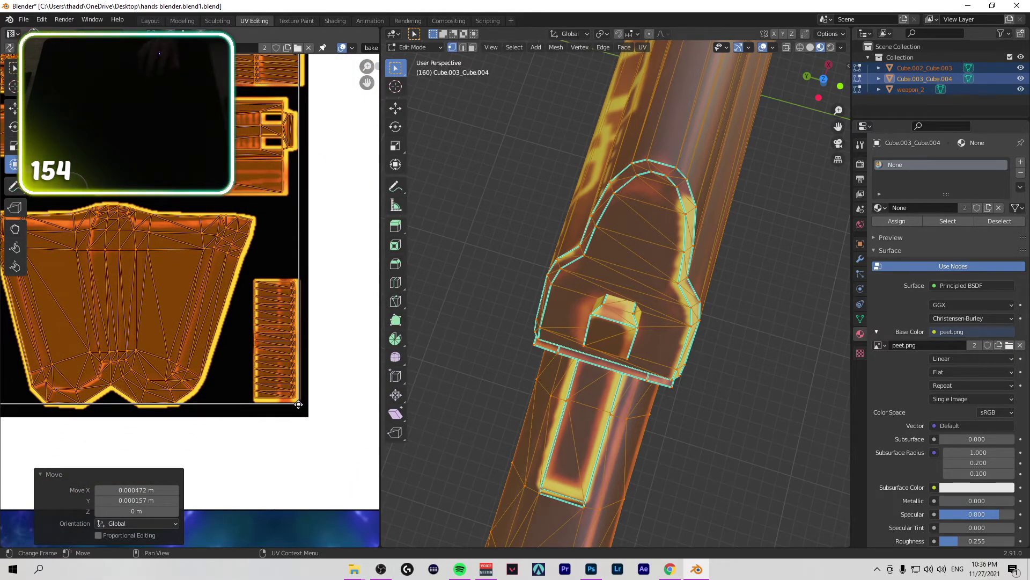
pyautogui.press('g')
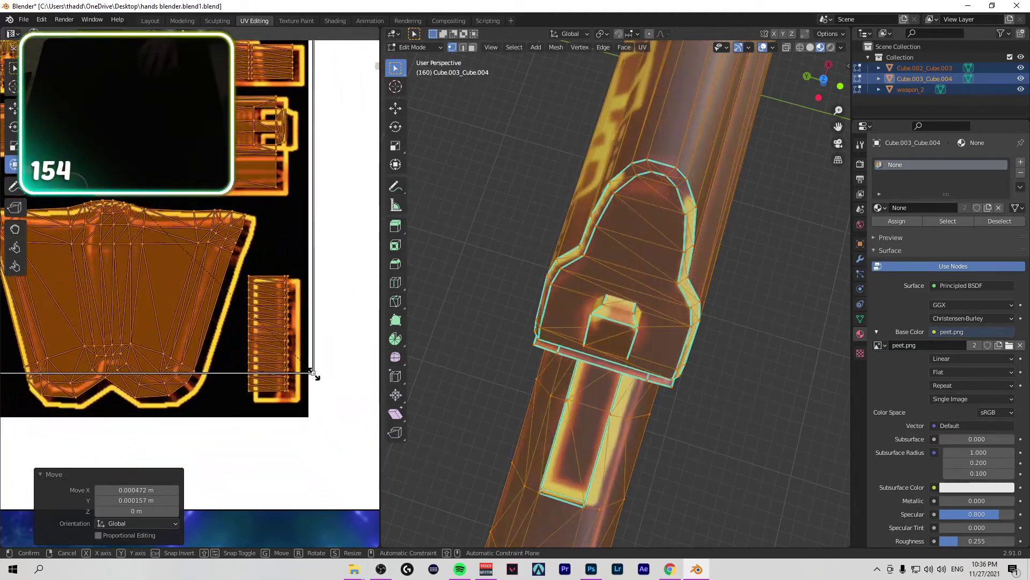
pyautogui.click(311, 376)
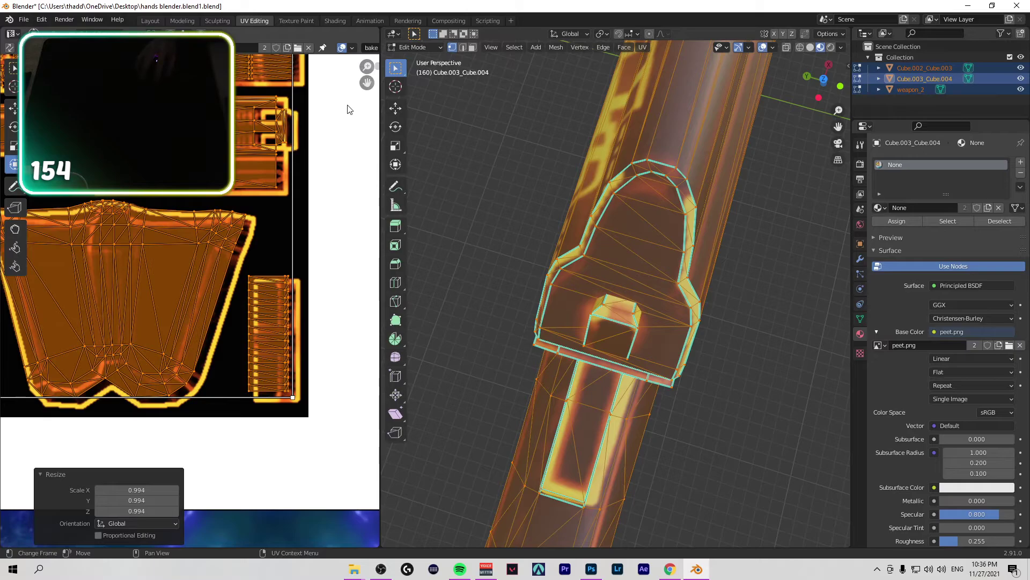
# Step: Move the rifle's UV islands by about 0.002 m in X and -0.002 m in Y
pyautogui.scroll(8, 315, 375)
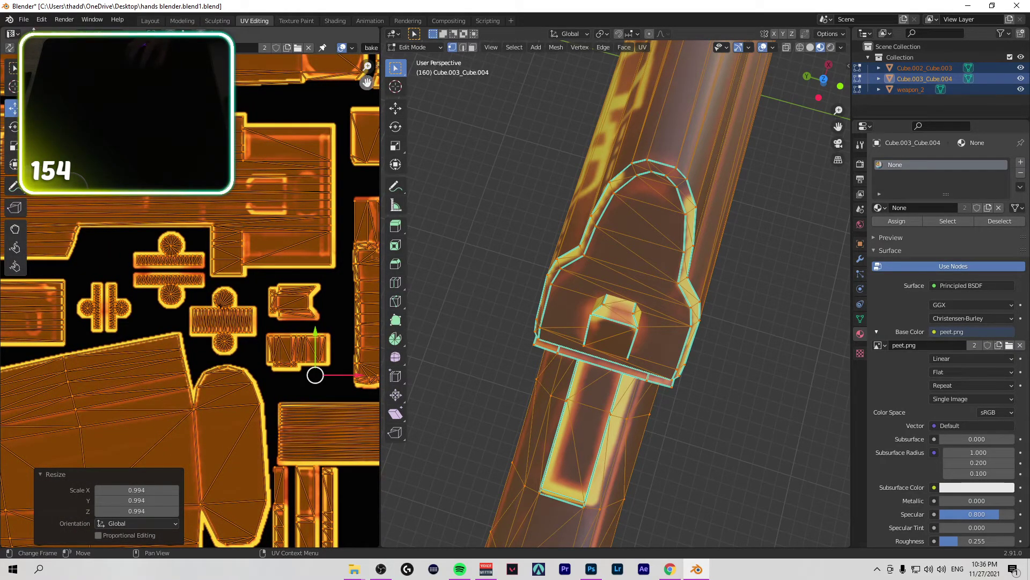
pyautogui.scroll(-4, 315, 374)
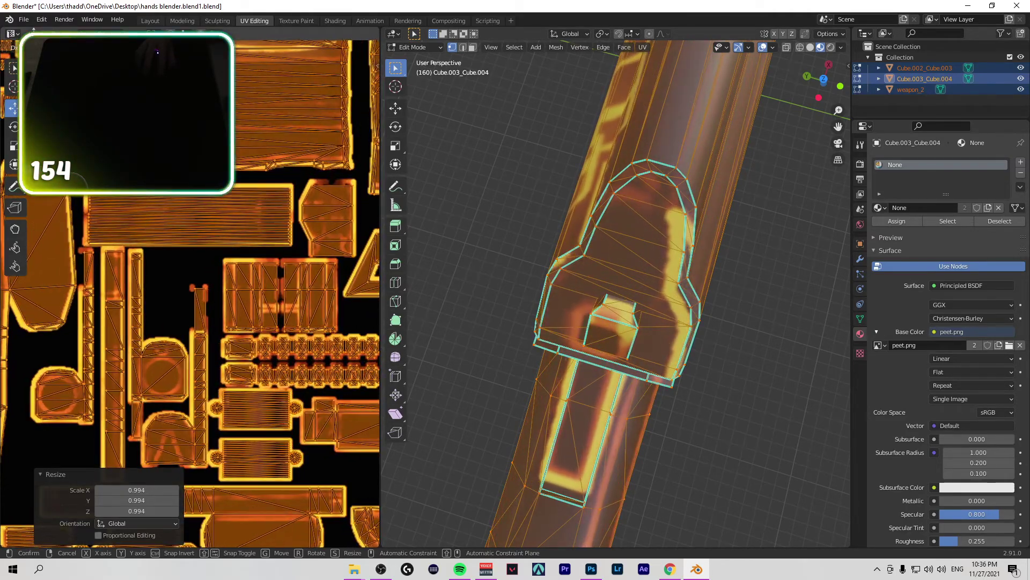
pyautogui.scroll(2, 210, 303)
pyautogui.scroll(-6, 210, 302)
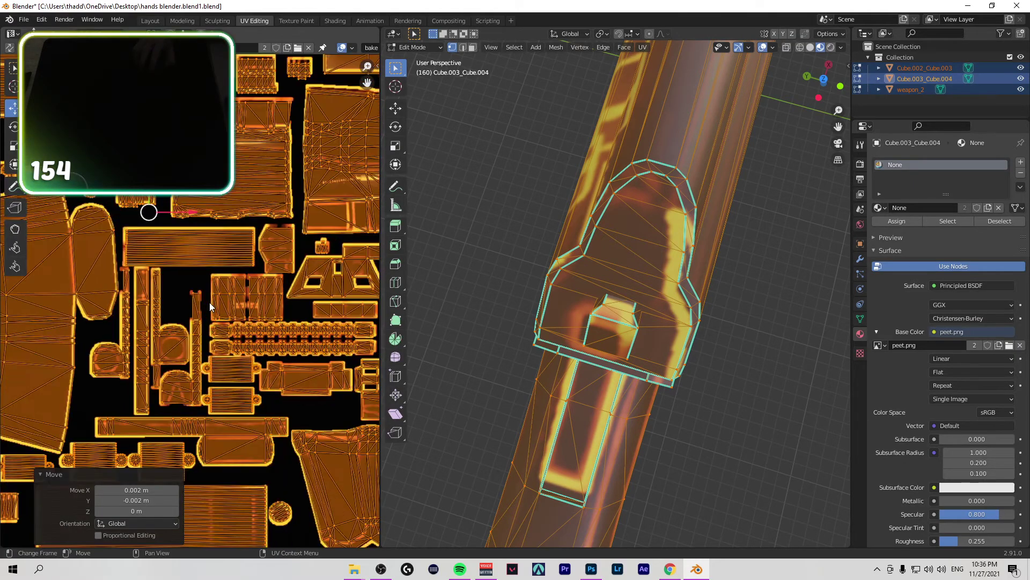
# Step: Check the texture alignment around the rifle's rear block and undo the recent moves and resizes of the UV islands
pyautogui.scroll(4, 215, 215)
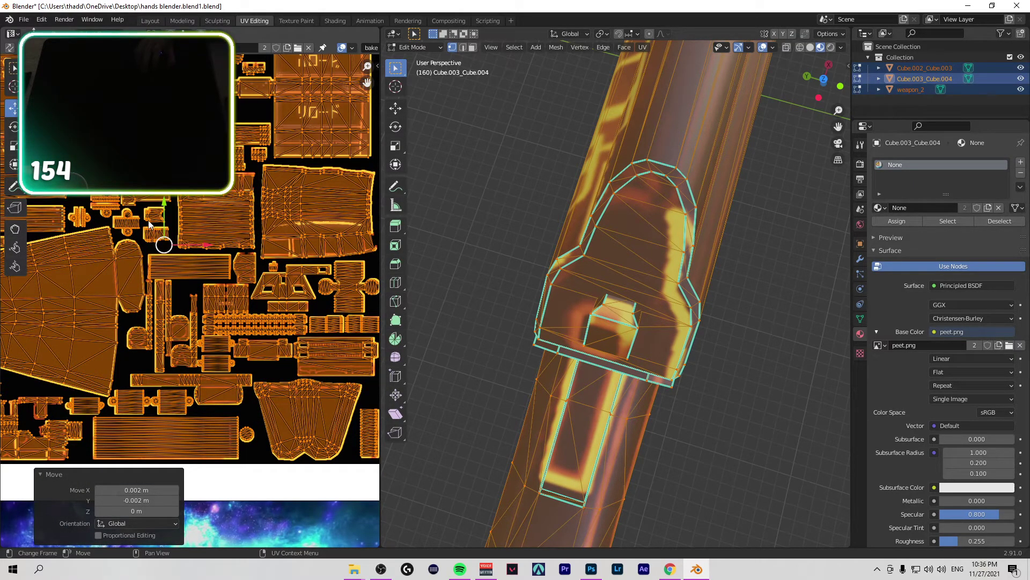
pyautogui.scroll(-3, 189, 239)
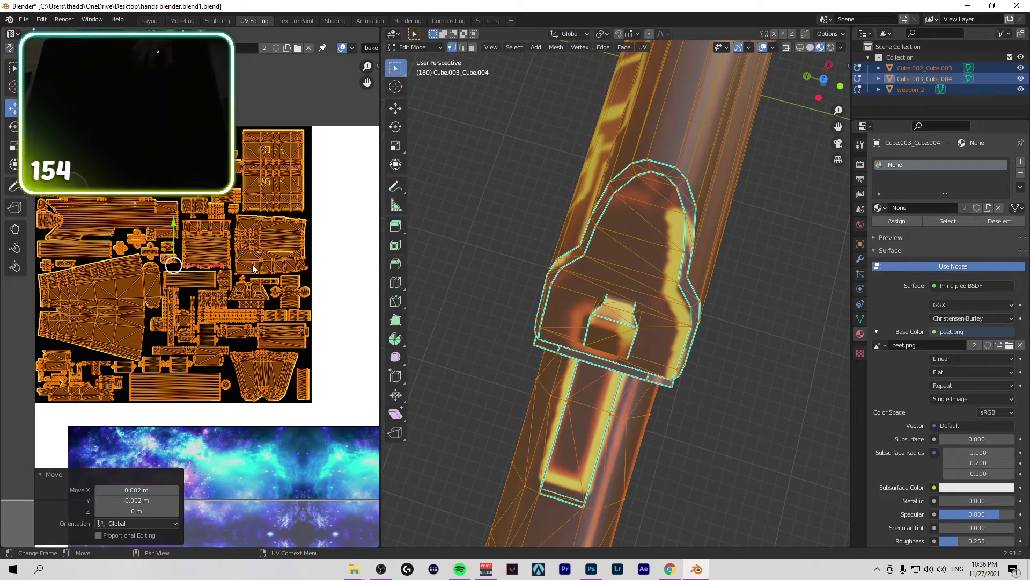
pyautogui.scroll(1, 307, 293)
pyautogui.scroll(1, 696, 198)
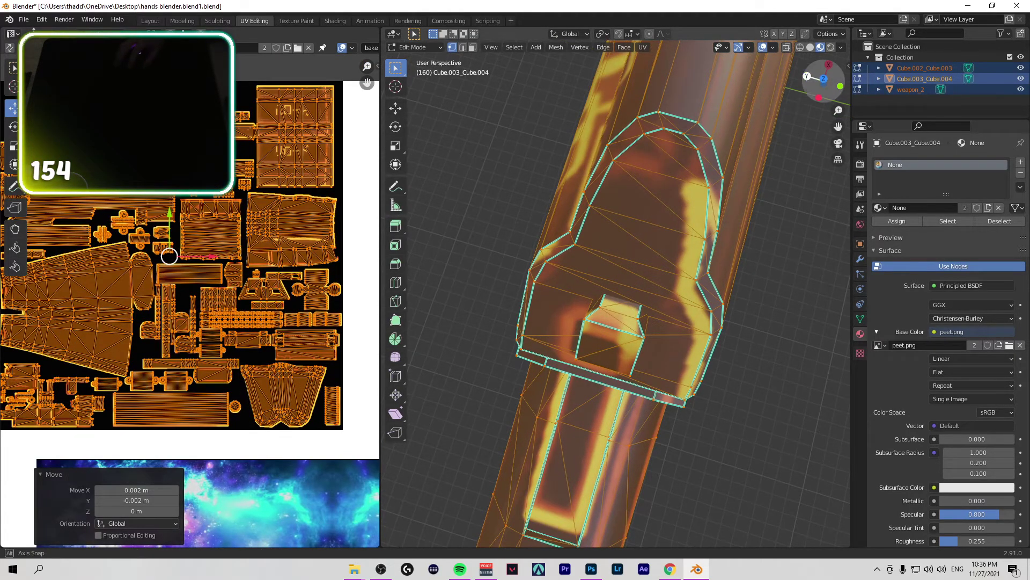
pyautogui.moveTo(696, 198); pyautogui.dragTo(617, 300, button='middle')
pyautogui.scroll(2, 176, 338)
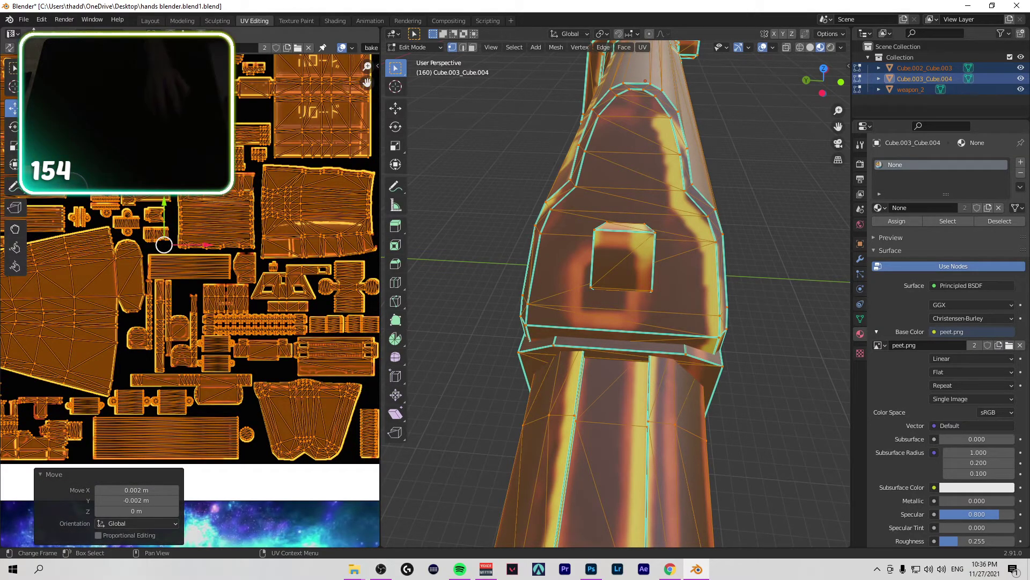
pyautogui.hotkey('ctrl', 'z')
pyautogui.hotkey('ctrl', 'z')
pyautogui.hotkey('ctrl', 'z')
pyautogui.hotkey('ctrl', 'z')
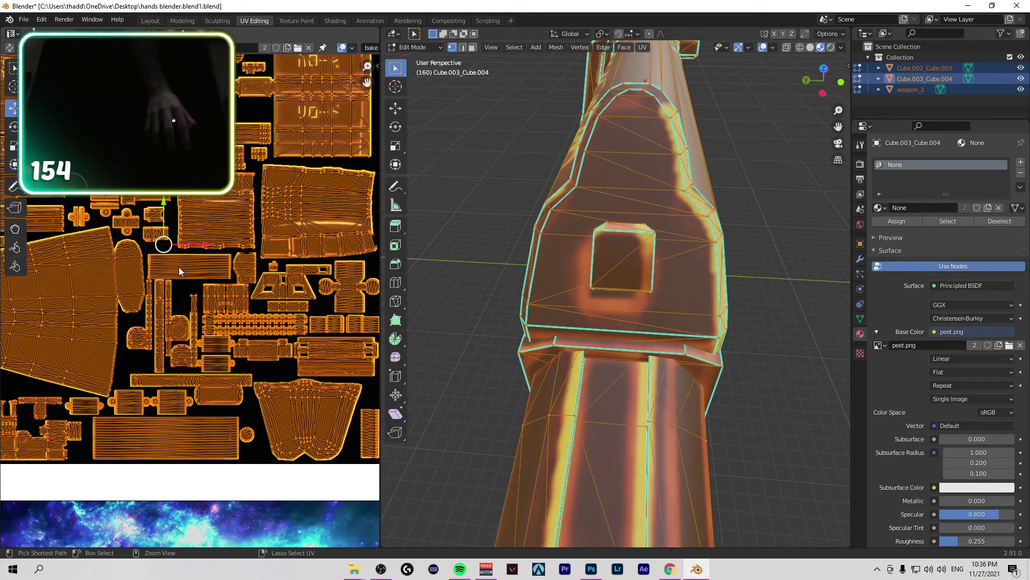
pyautogui.hotkey('ctrl', 'z')
pyautogui.hotkey('ctrl', 'z')
pyautogui.hotkey('ctrl', 'z')
pyautogui.hotkey('ctrl', 'z')
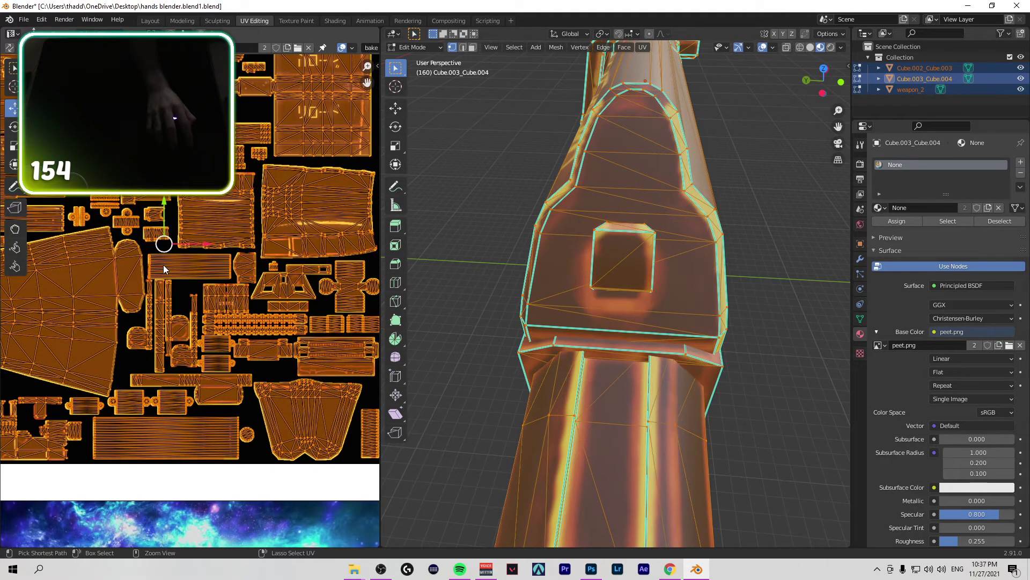
pyautogui.hotkey('ctrl', 'z')
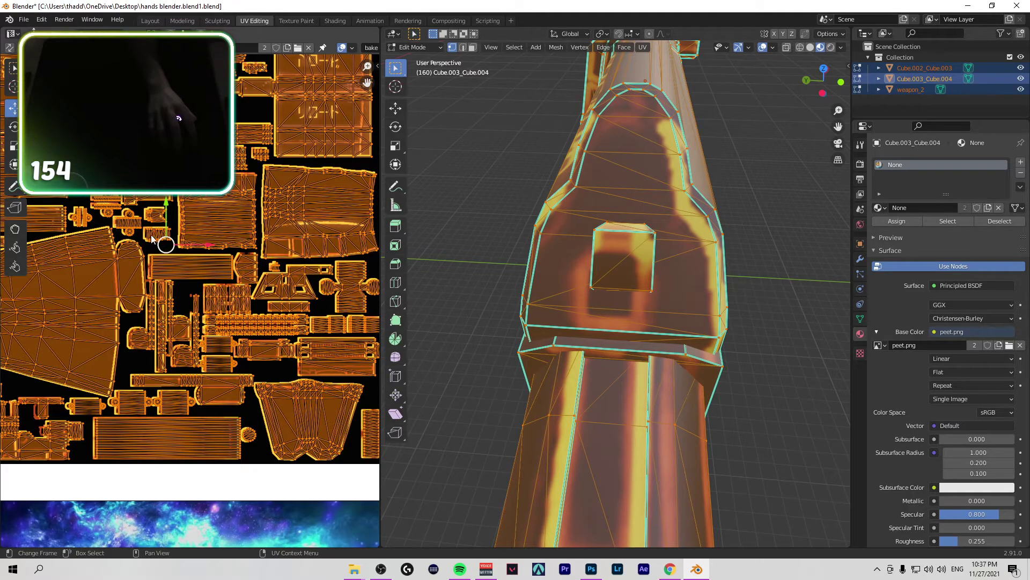
# Step: Move the rifle's UV islands by about -0.0019 m in X and 0.0013 m in Y, and check the receiver's side
pyautogui.press('g')
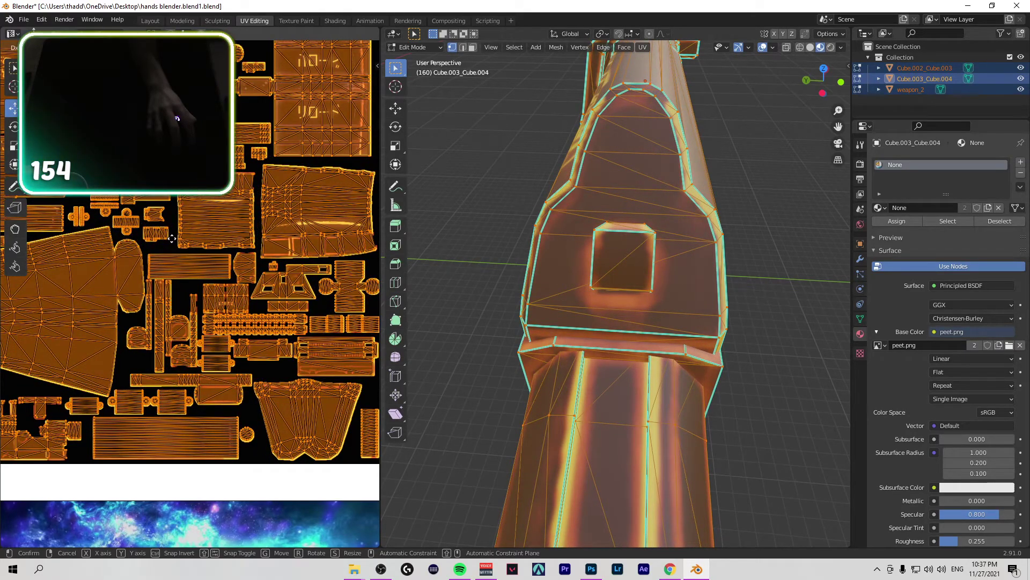
pyautogui.click(172, 238)
pyautogui.moveTo(799, 97); pyautogui.dragTo(819, 207, button='middle')
pyautogui.scroll(-2, 819, 207)
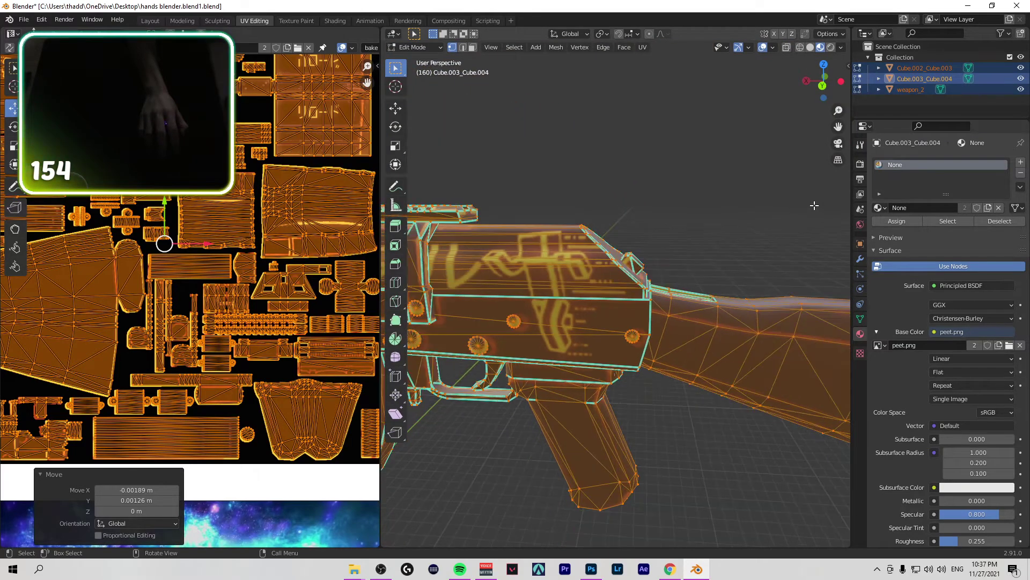
# Step: Move the rifle's UV islands by about -0.0025 m in X and 0.0006 m in Y, centring the glow around the receiver's rivet
pyautogui.scroll(5, 770, 139)
pyautogui.moveTo(770, 139); pyautogui.dragTo(805, 139, button='middle')
pyautogui.scroll(-3, 744, 172)
pyautogui.scroll(6, 781, 125)
pyautogui.moveTo(829, 85); pyautogui.dragTo(818, 96)
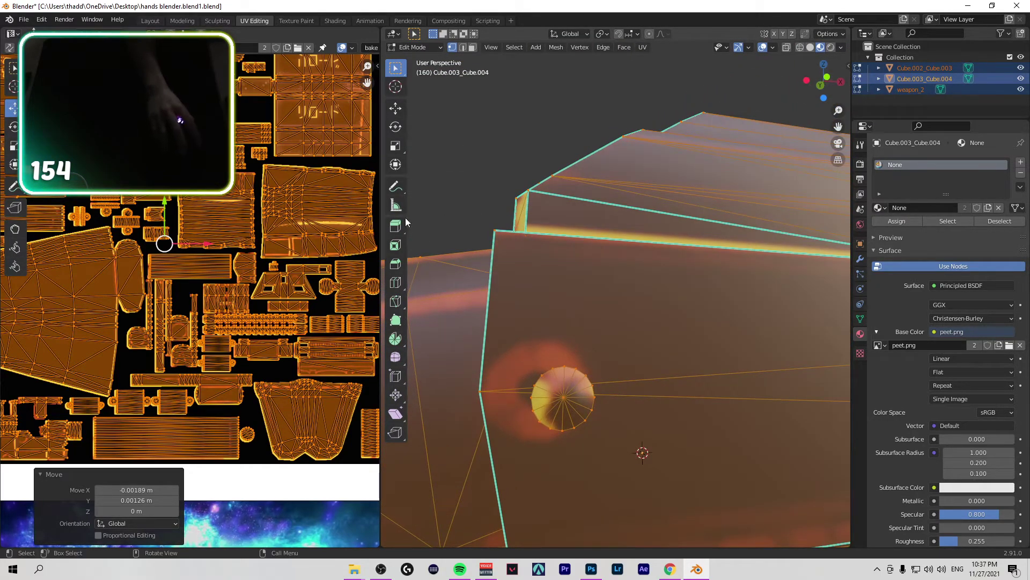
pyautogui.moveTo(164, 244); pyautogui.dragTo(166, 244)
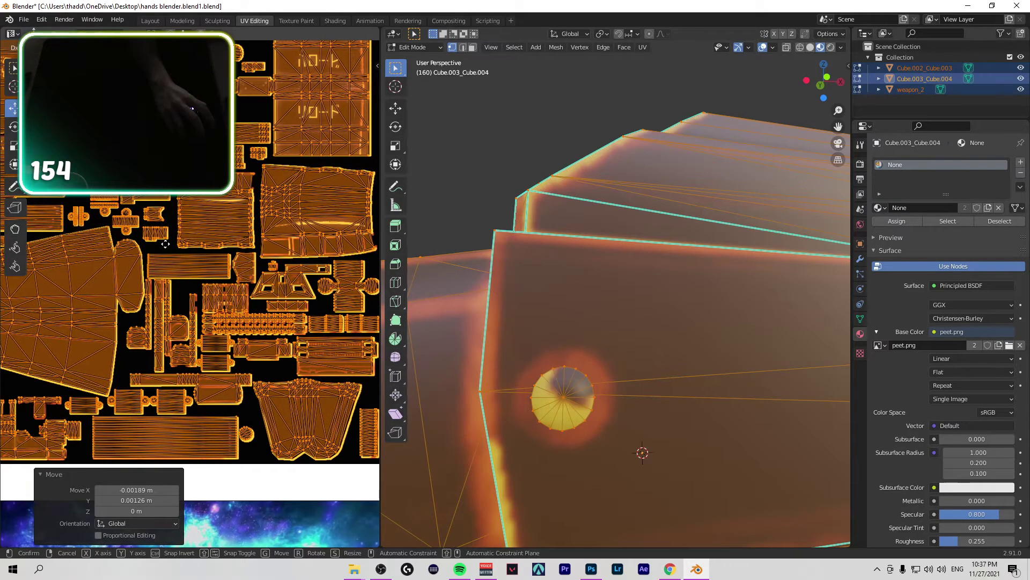
pyautogui.moveTo(821, 80); pyautogui.dragTo(671, 110)
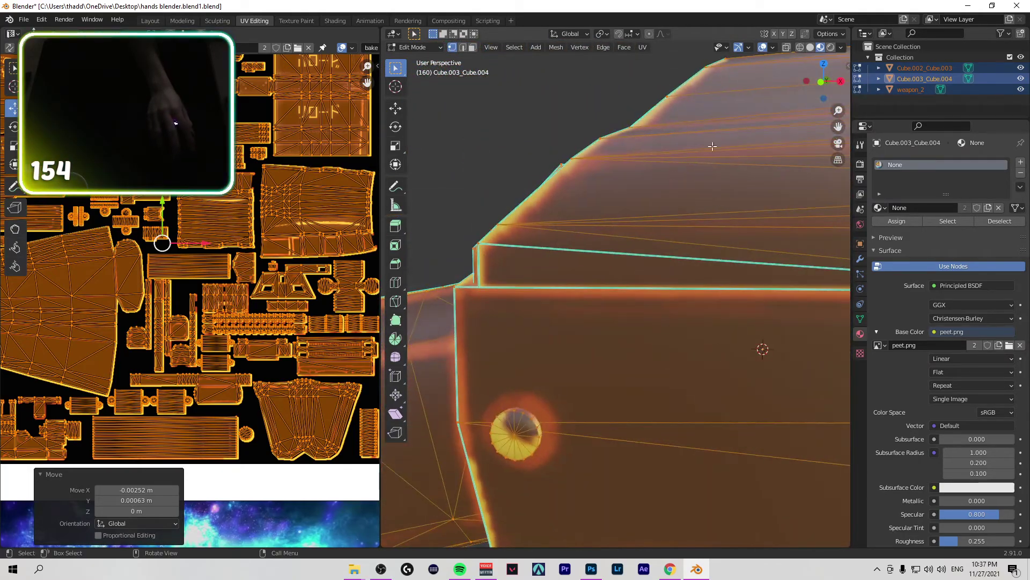
# Step: Scale the rifle's UV islands to 0.999 and move them by about 0.0003 m in X and 0.0003 m in Y
pyautogui.scroll(-3, 254, 297)
pyautogui.scroll(6, 254, 297)
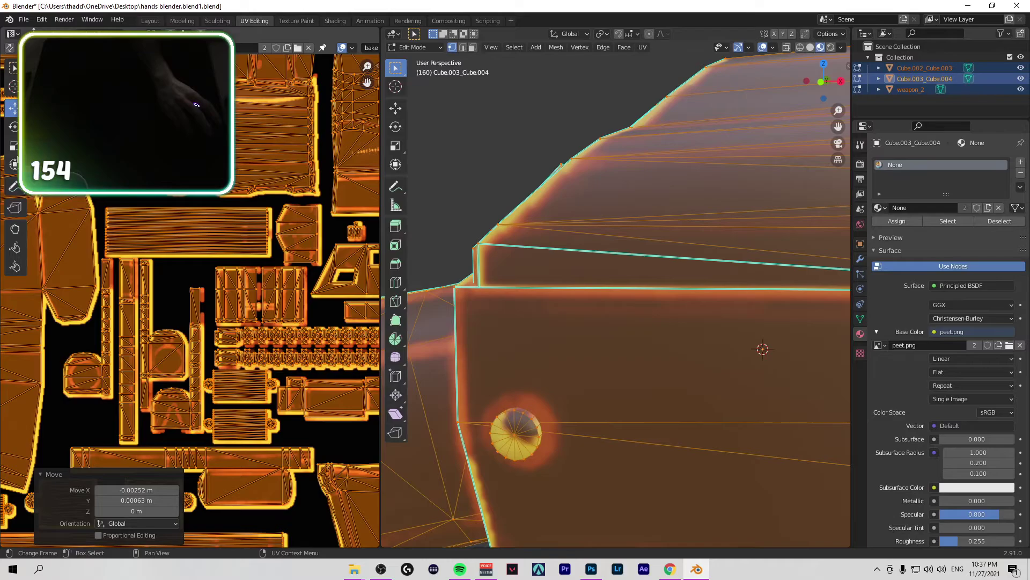
pyautogui.scroll(5, 174, 243)
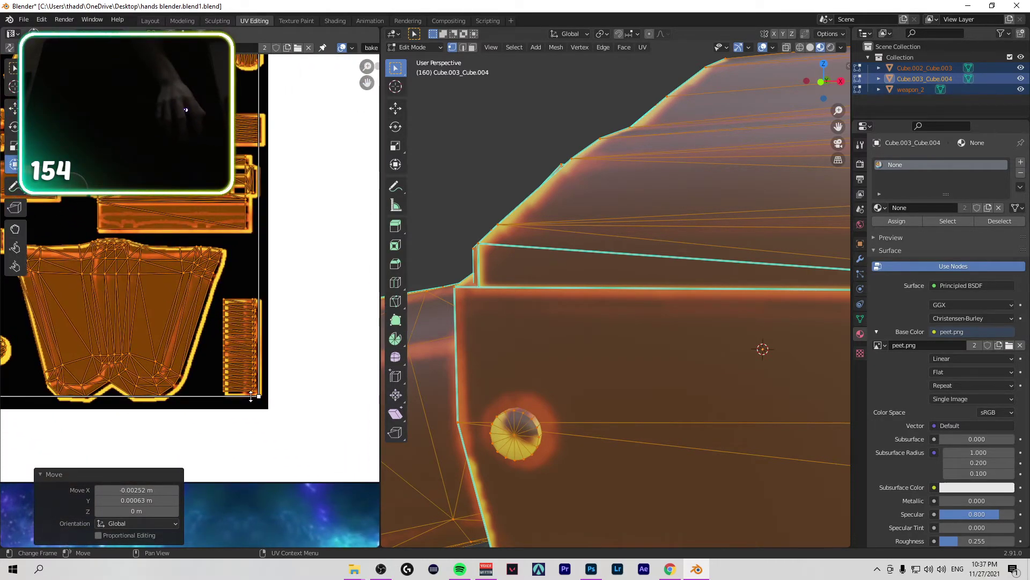
pyautogui.moveTo(260, 396); pyautogui.dragTo(256, 392)
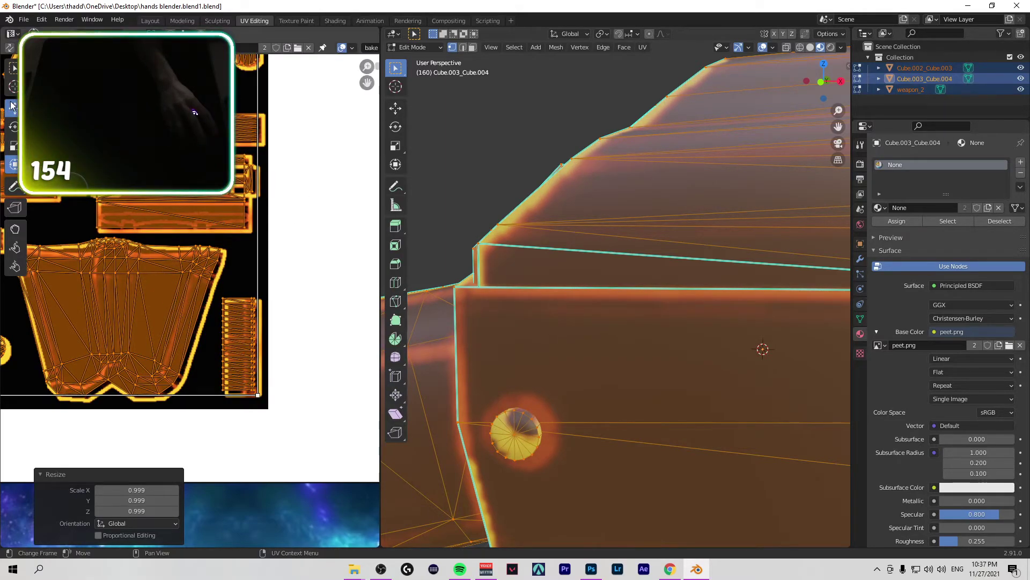
pyautogui.moveTo(368, 82); pyautogui.dragTo(263, 52)
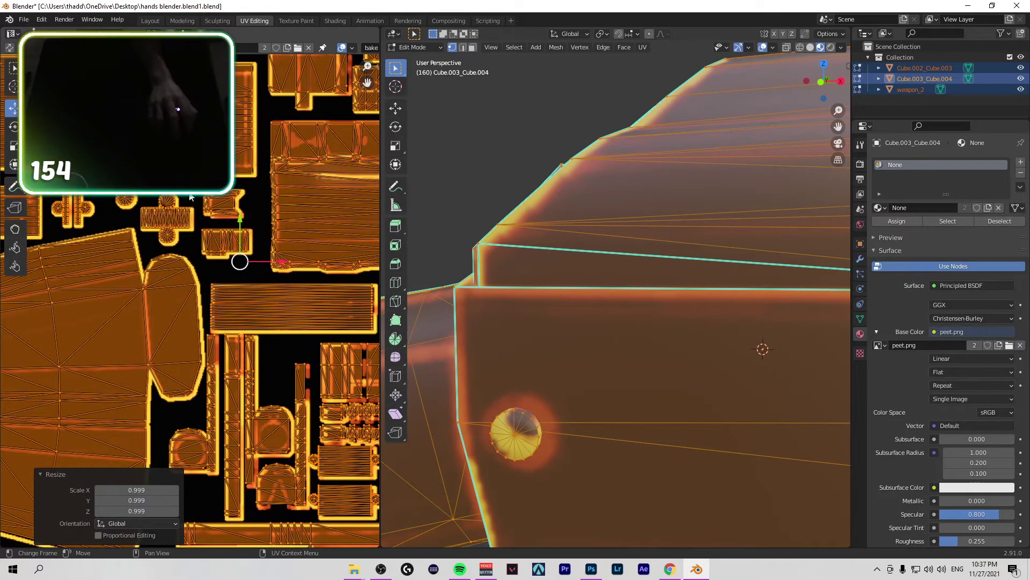
pyautogui.moveTo(240, 262); pyautogui.dragTo(240, 257)
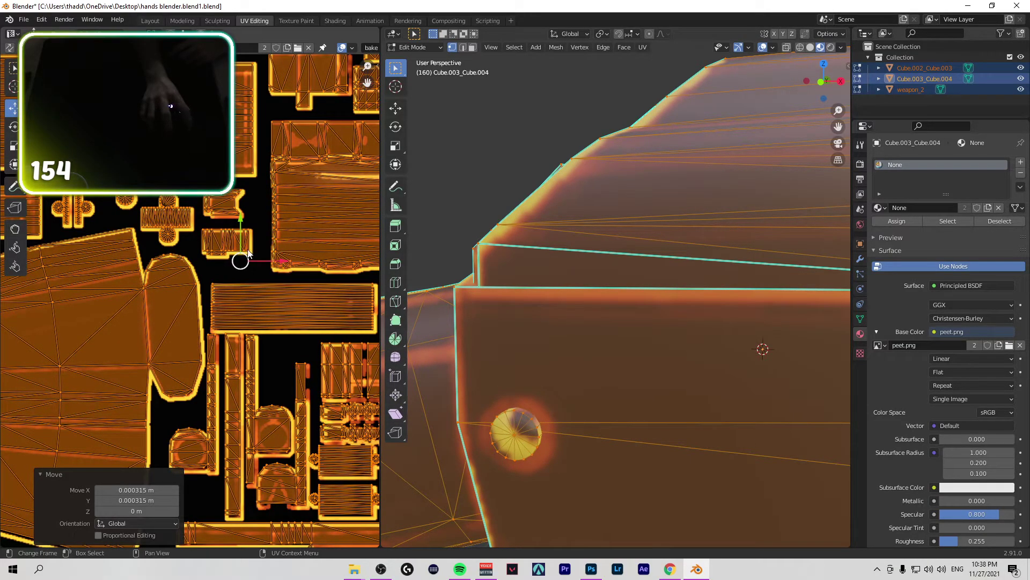
# Step: Scale the rifle's UV islands to 0.996 and move them by about 0.006 m in X and 0.002 m in Y
pyautogui.moveTo(821, 85); pyautogui.dragTo(768, 80)
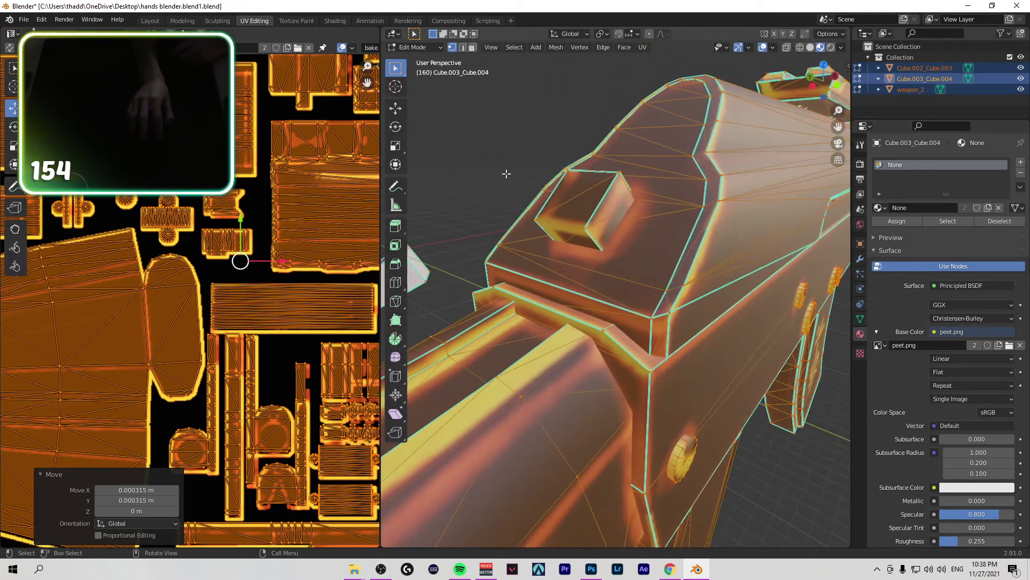
pyautogui.scroll(-2, 236, 256)
pyautogui.scroll(3, 235, 252)
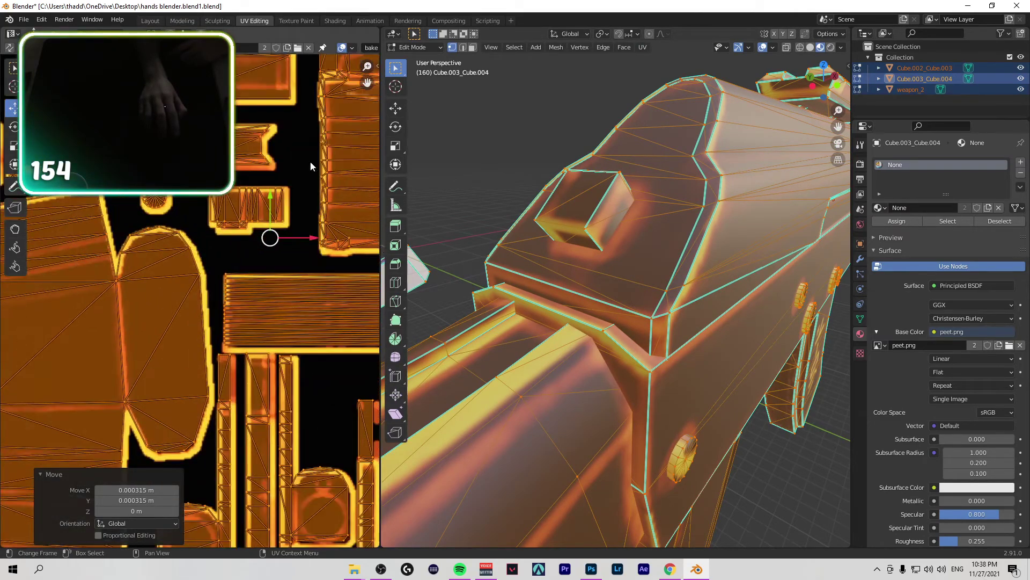
pyautogui.moveTo(367, 82); pyautogui.dragTo(199, 269)
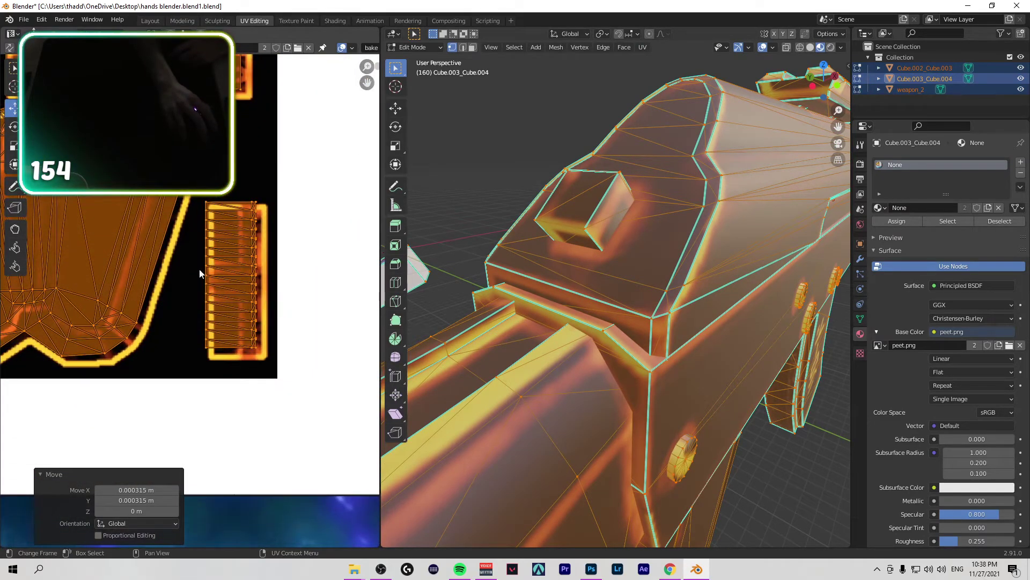
pyautogui.moveTo(262, 354); pyautogui.dragTo(254, 349)
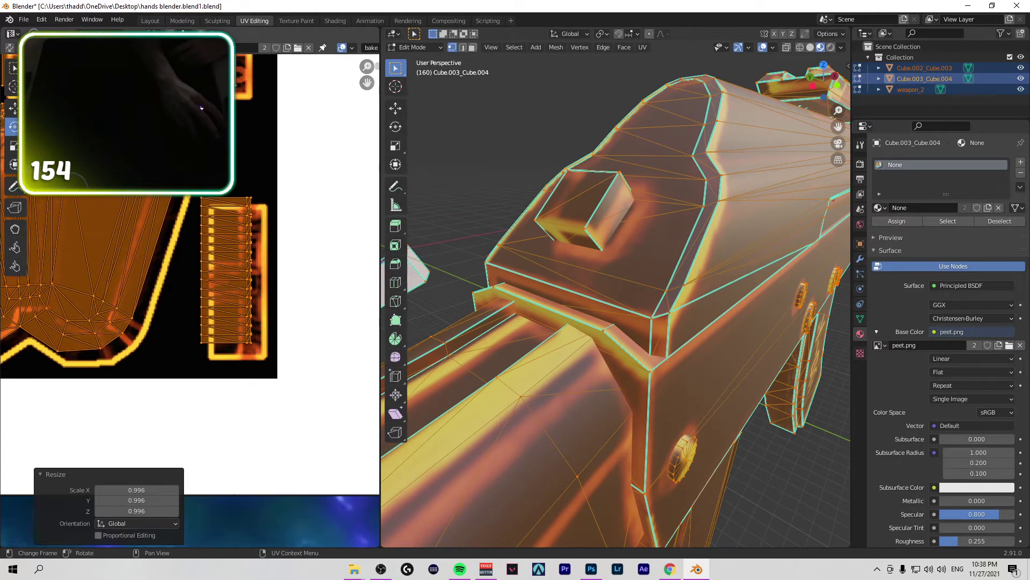
pyautogui.moveTo(367, 82); pyautogui.dragTo(6, 5)
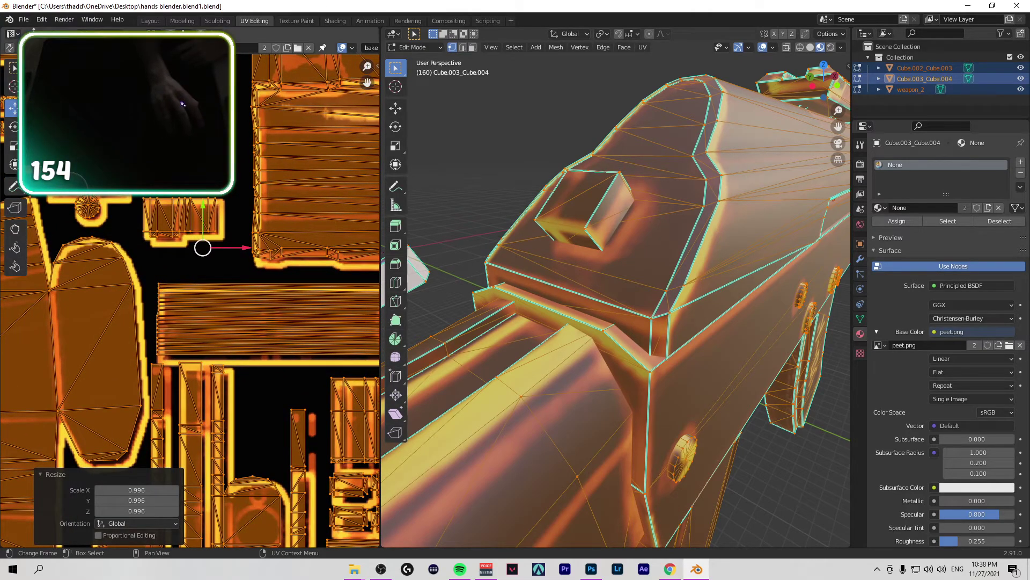
pyautogui.moveTo(202, 241); pyautogui.dragTo(219, 238)
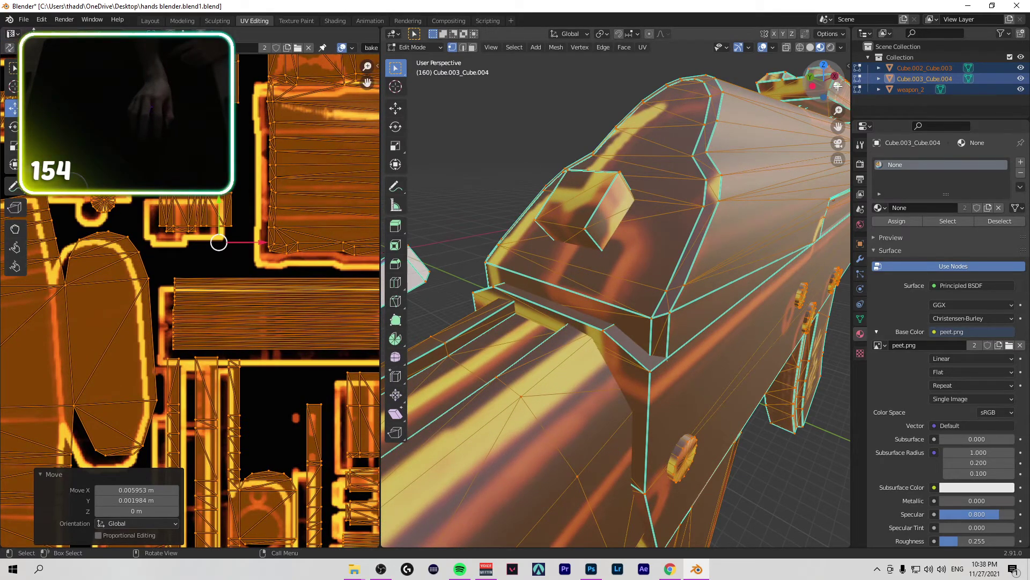
# Step: Move the rifle's UV islands by about -0.0054 m in X and -0.0028 m in Y, and check the receiver's side and rear
pyautogui.moveTo(838, 85); pyautogui.dragTo(816, 97)
pyautogui.press('g')
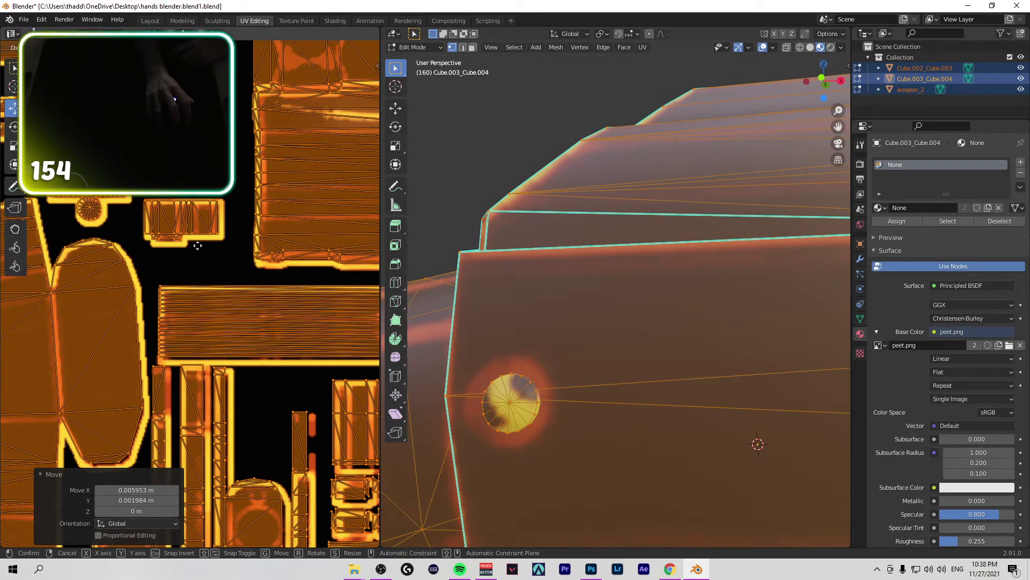
pyautogui.moveTo(819, 91); pyautogui.dragTo(788, 131)
pyautogui.moveTo(468, 128)
pyautogui.mouseDown(button='middle')
pyautogui.moveTo(461, 134)
pyautogui.moveTo(468, 128)
pyautogui.mouseUp(button='middle')
# Step: Move the rifle's UV islands by about -0.0008 m in X and -0.0026 m in Y, and refine the fit around the rear block
pyautogui.press('g')
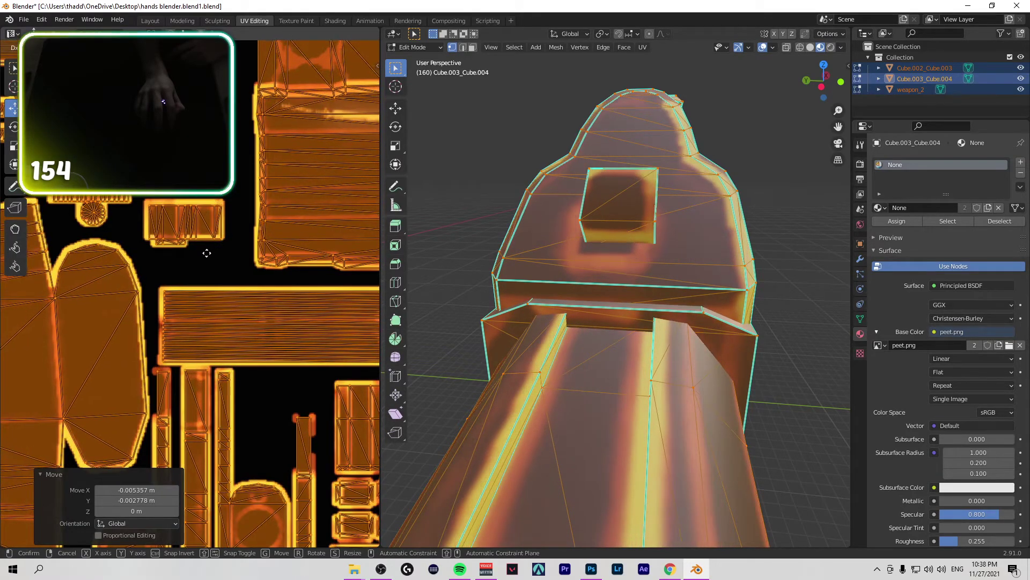
pyautogui.press('g')
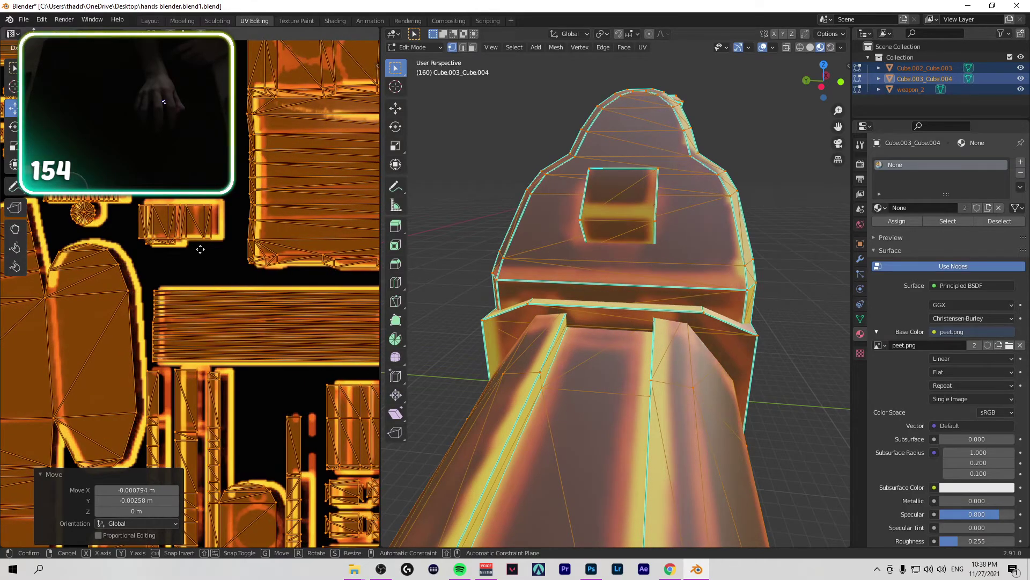
pyautogui.moveTo(206, 242); pyautogui.dragTo(210, 248)
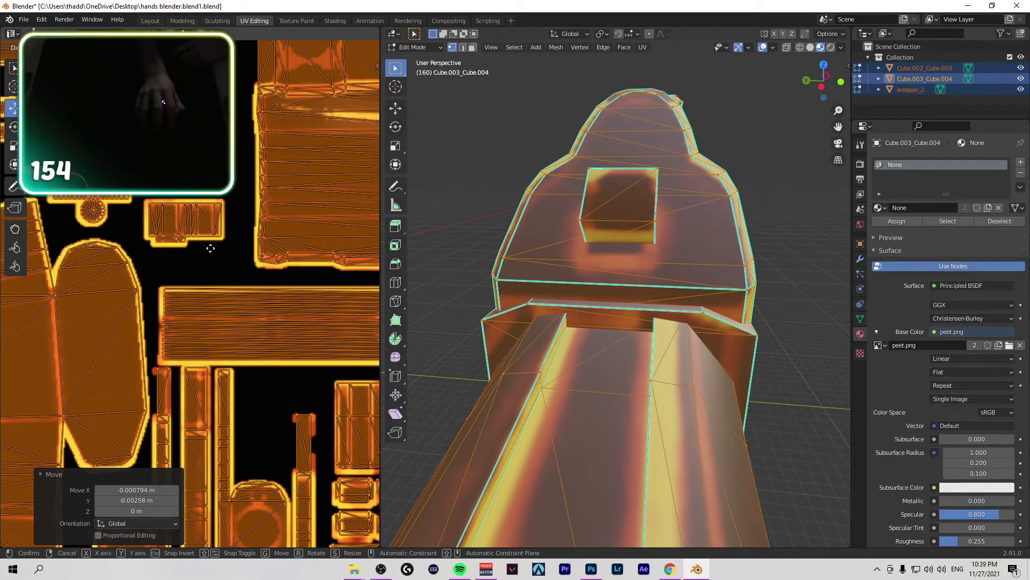
pyautogui.click(210, 248)
# Step: Return to Object Mode, inspect the rifle's texture from behind and directly above, and clear the object selection
pyautogui.scroll(-4, 213, 243)
pyautogui.moveTo(617, 295); pyautogui.dragTo(698, 269, button='middle')
pyautogui.click(415, 47)
pyautogui.click(440, 59)
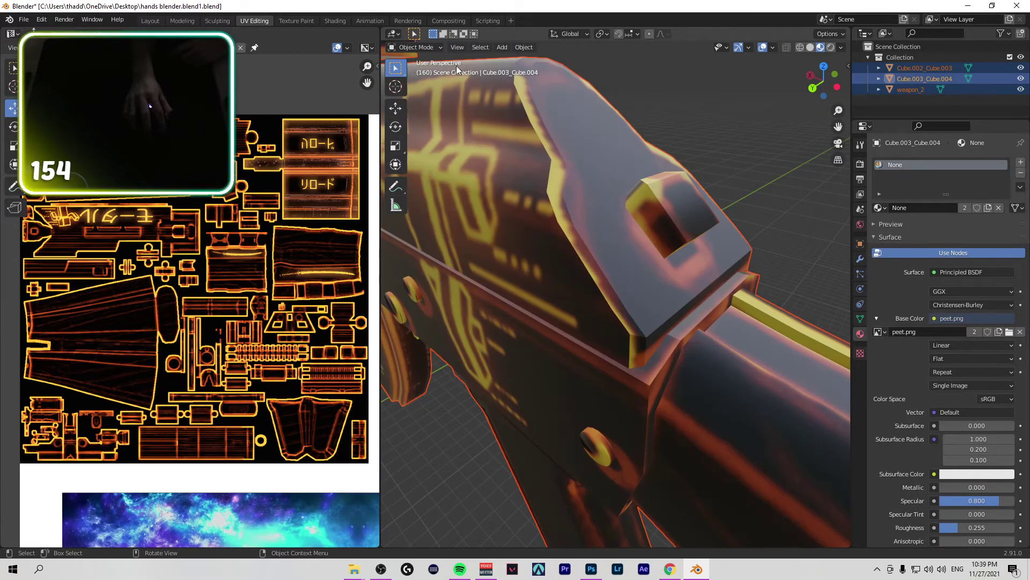
pyautogui.press('KP_Decimal')
pyautogui.moveTo(822, 81); pyautogui.dragTo(849, 70)
pyautogui.scroll(-3, 190, 300)
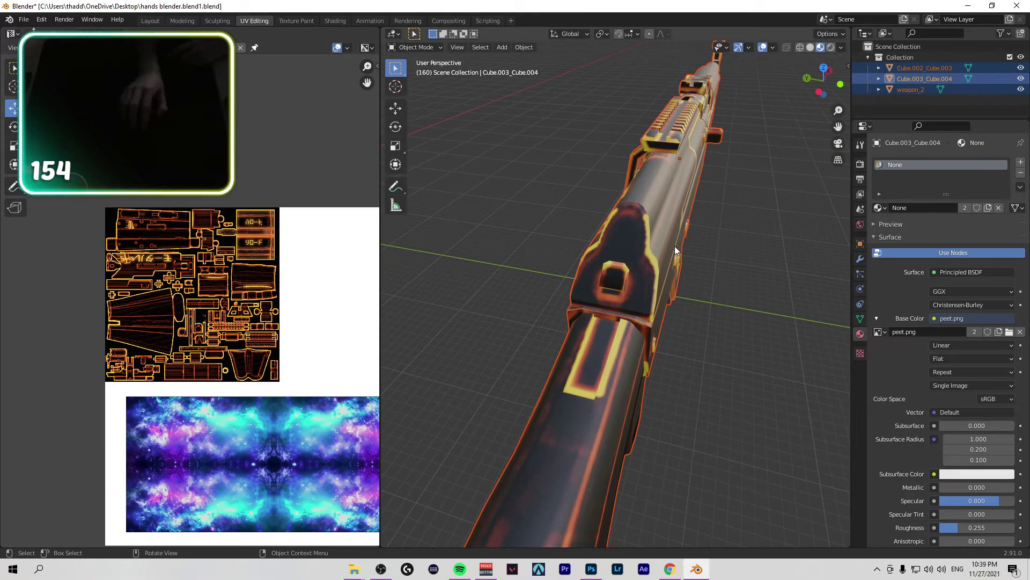
pyautogui.moveTo(800, 88); pyautogui.dragTo(826, 68)
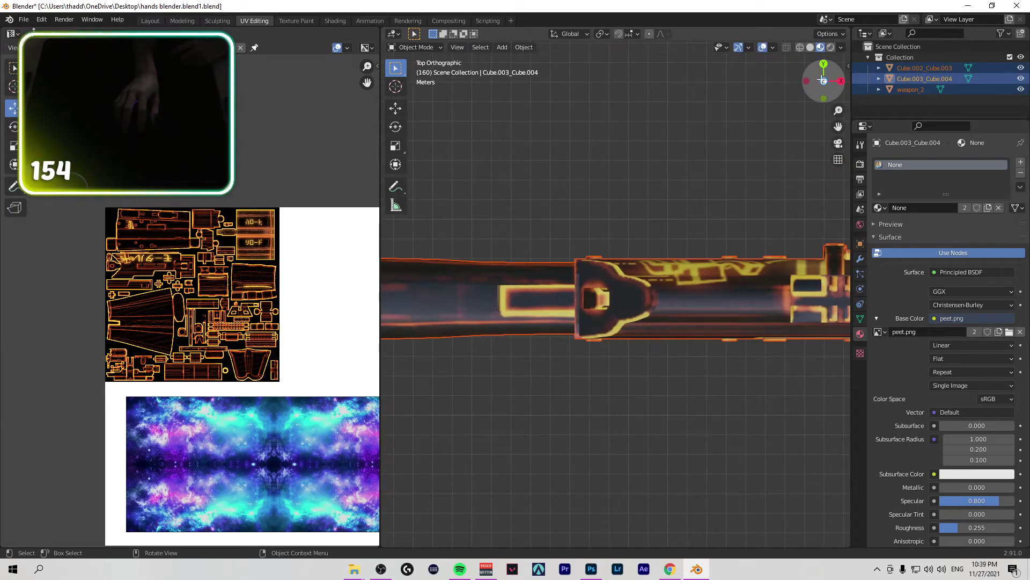
pyautogui.click(815, 107)
pyautogui.keyDown('shift'); pyautogui.moveTo(815, 107); pyautogui.dragTo(690, 285, button='middle'); pyautogui.keyUp('shift')
pyautogui.scroll(4, 690, 285)
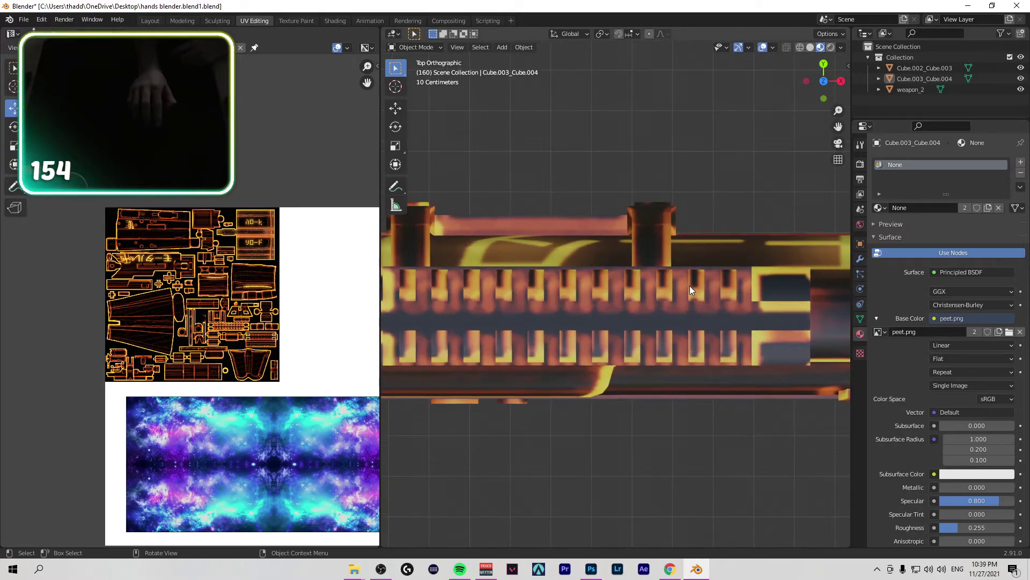
# Step: Enter Edit Mode and try to box-select the rifle's UV islands over the texture and its mesh around the top rail
pyautogui.click(409, 47)
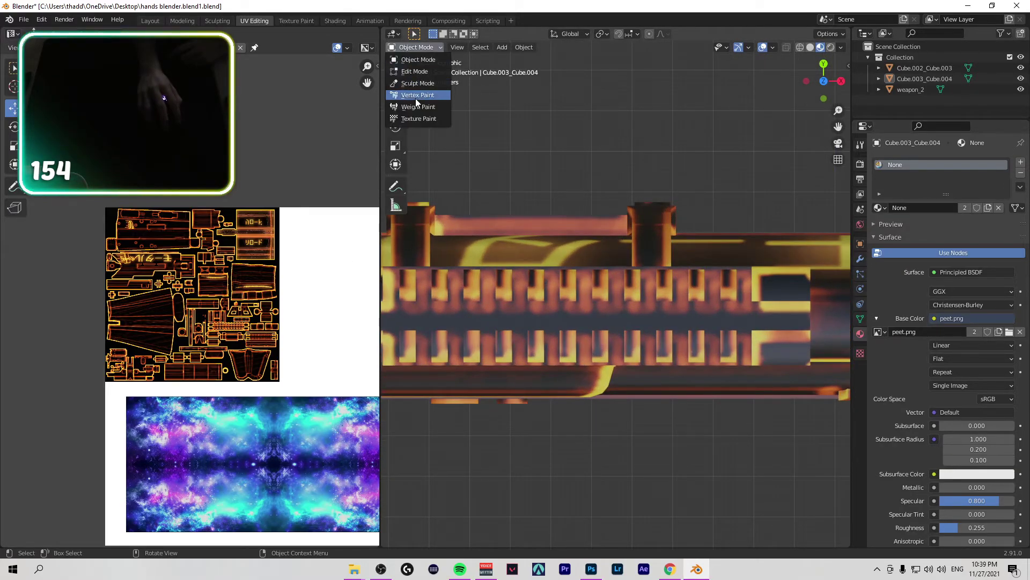
pyautogui.click(428, 75)
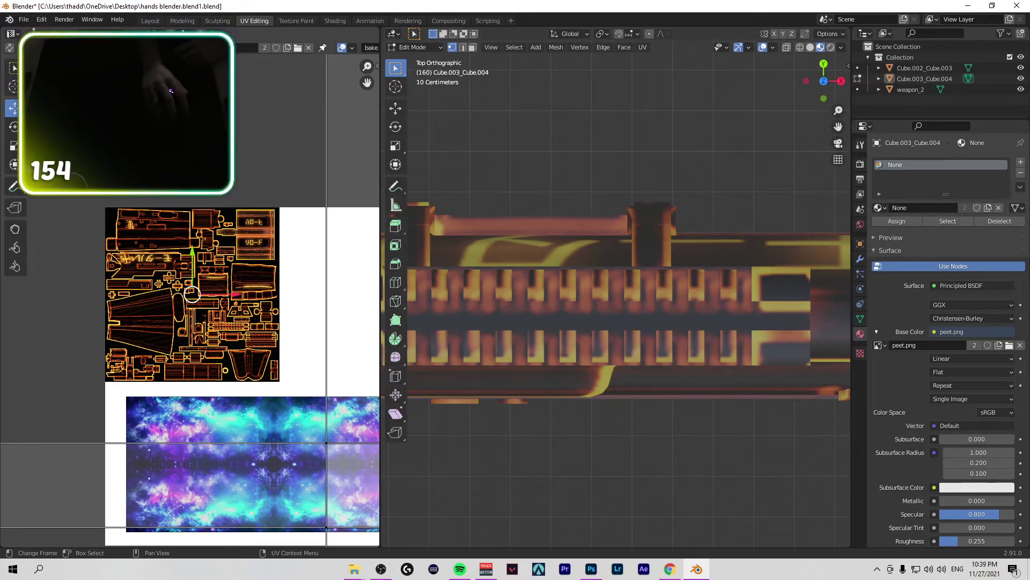
pyautogui.click(14, 67)
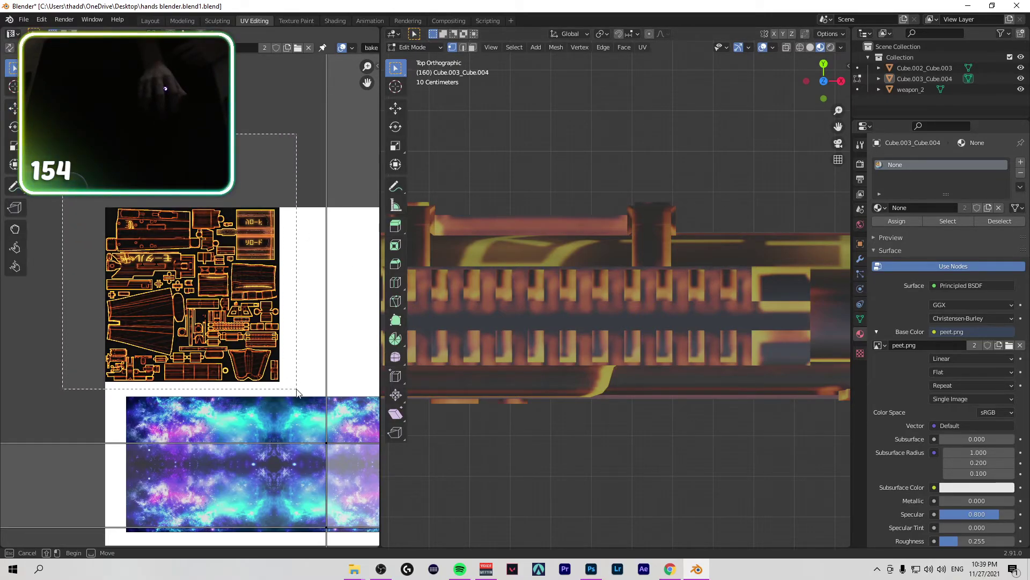
pyautogui.scroll(-5, 250, 233)
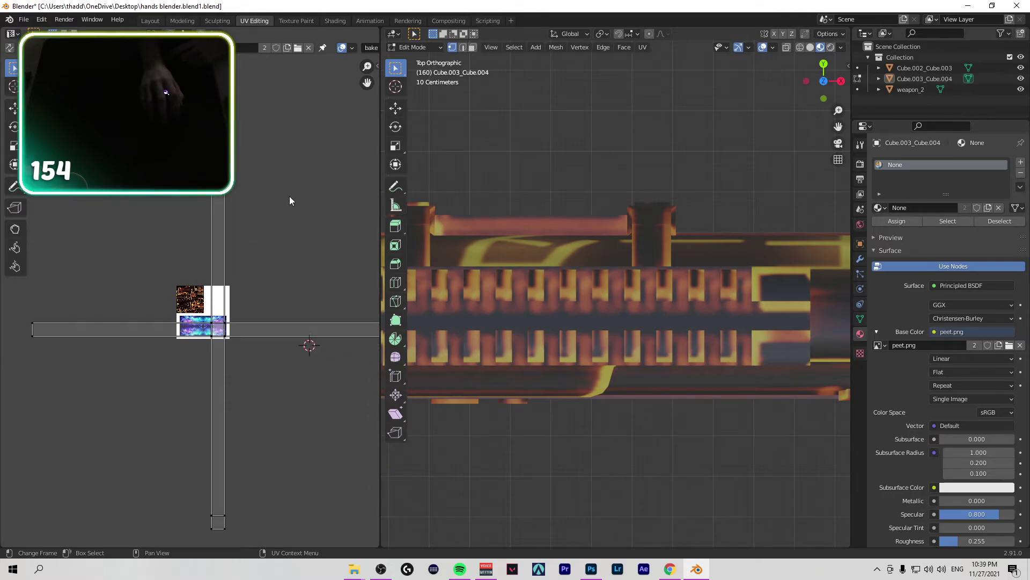
pyautogui.scroll(5, 183, 311)
pyautogui.scroll(-12, 682, 305)
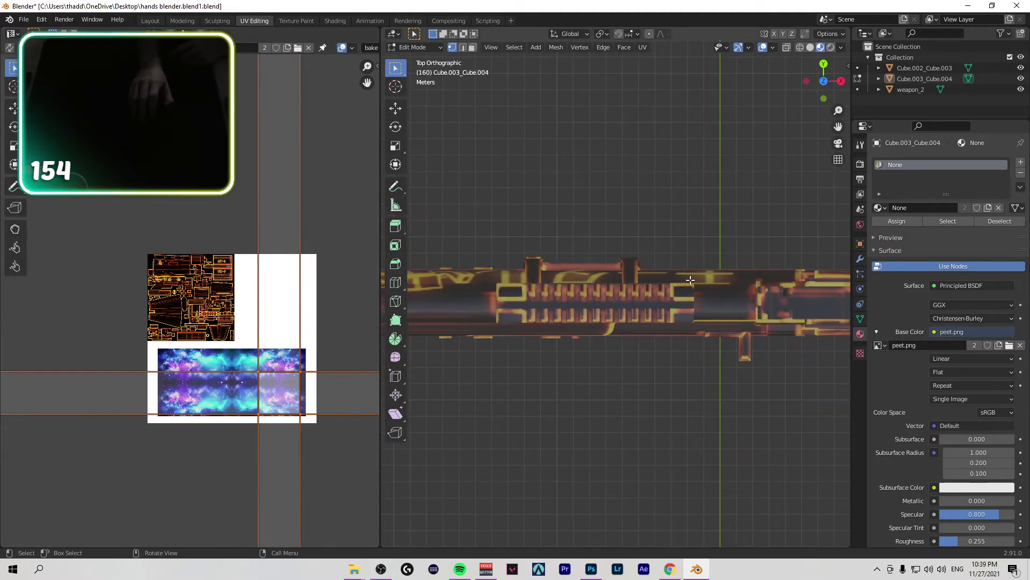
pyautogui.press('b')
pyautogui.moveTo(657, 272); pyautogui.dragTo(756, 362)
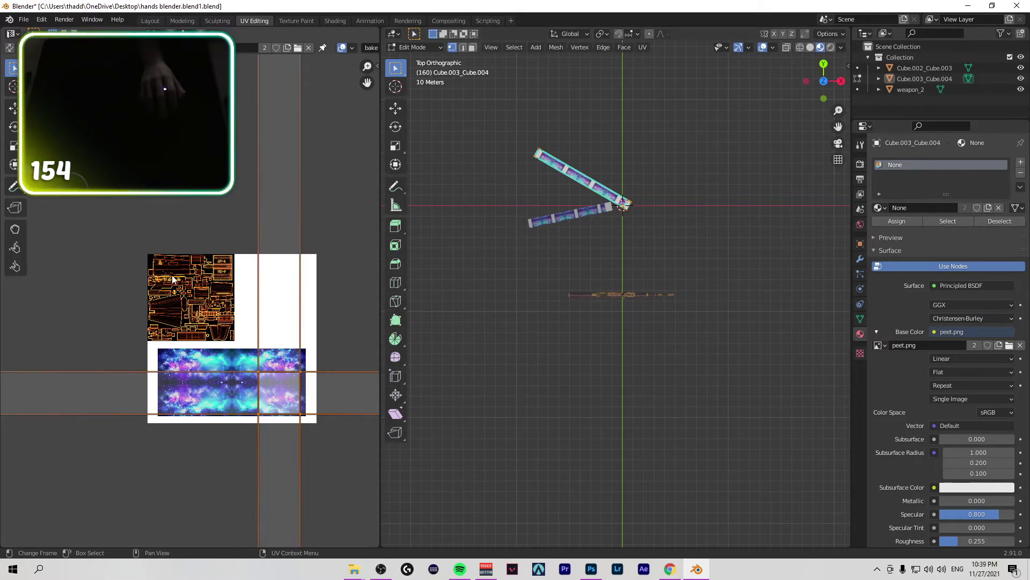
pyautogui.scroll(6, 214, 300)
pyautogui.scroll(-3, 653, 349)
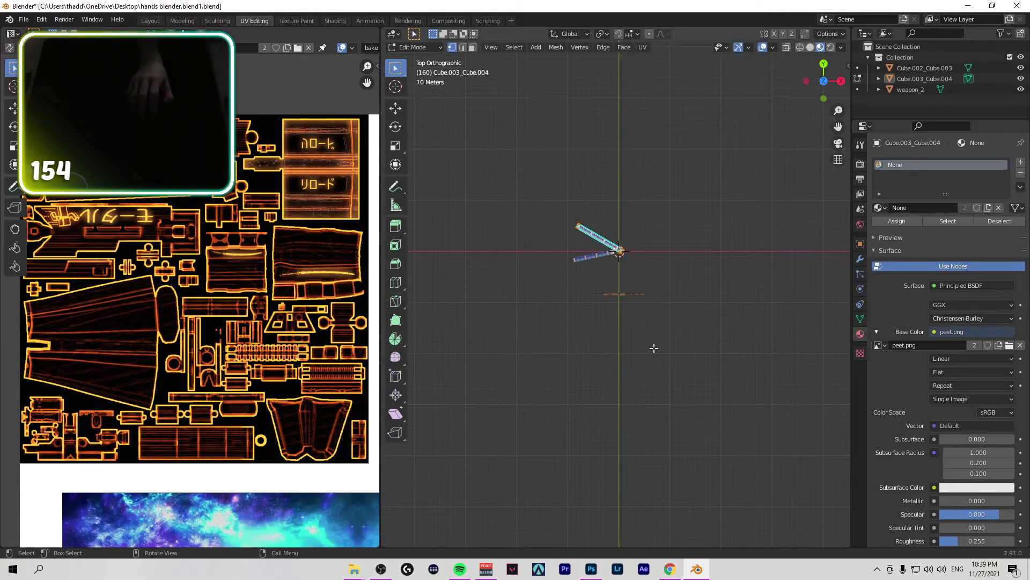
# Step: Try to select weapon_2 and its geometry for UV editing while Cube.003_Cube.004 is in Edit Mode
pyautogui.click(907, 90)
pyautogui.moveTo(683, 358); pyautogui.dragTo(513, 170)
pyautogui.scroll(3, 673, 325)
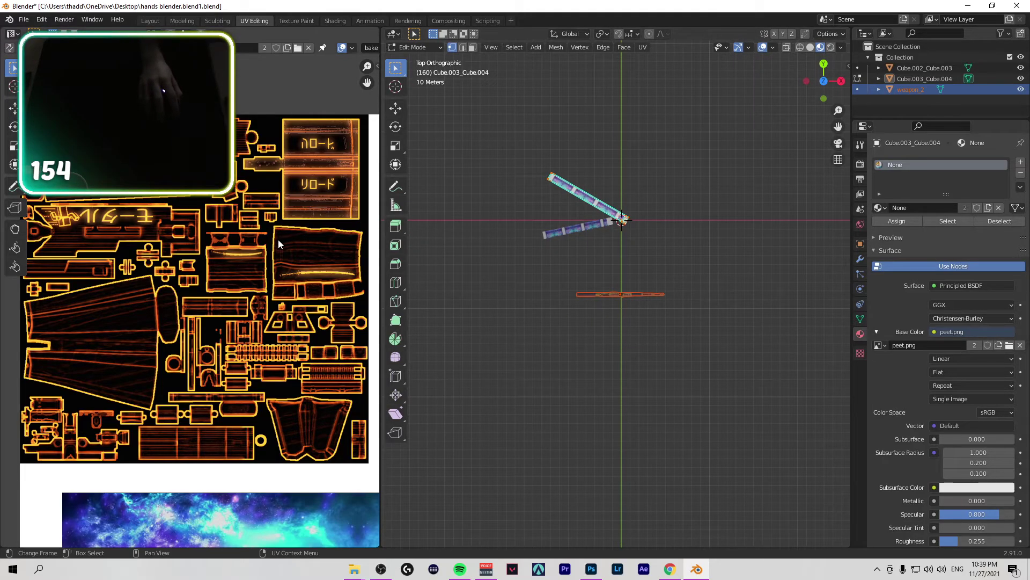
pyautogui.click(536, 268)
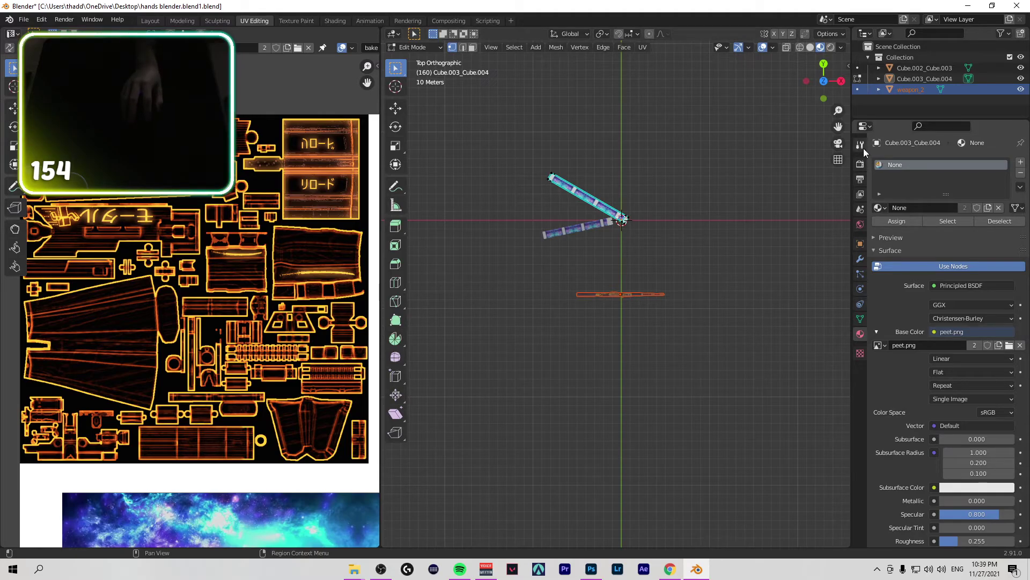
pyautogui.scroll(8, 695, 356)
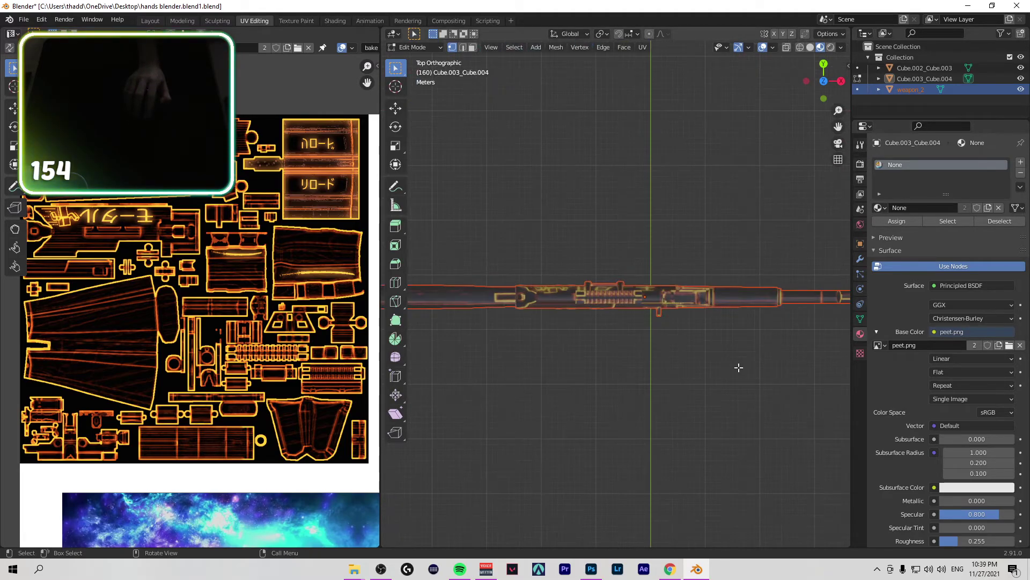
pyautogui.scroll(-8, 591, 255)
pyautogui.click(389, 100)
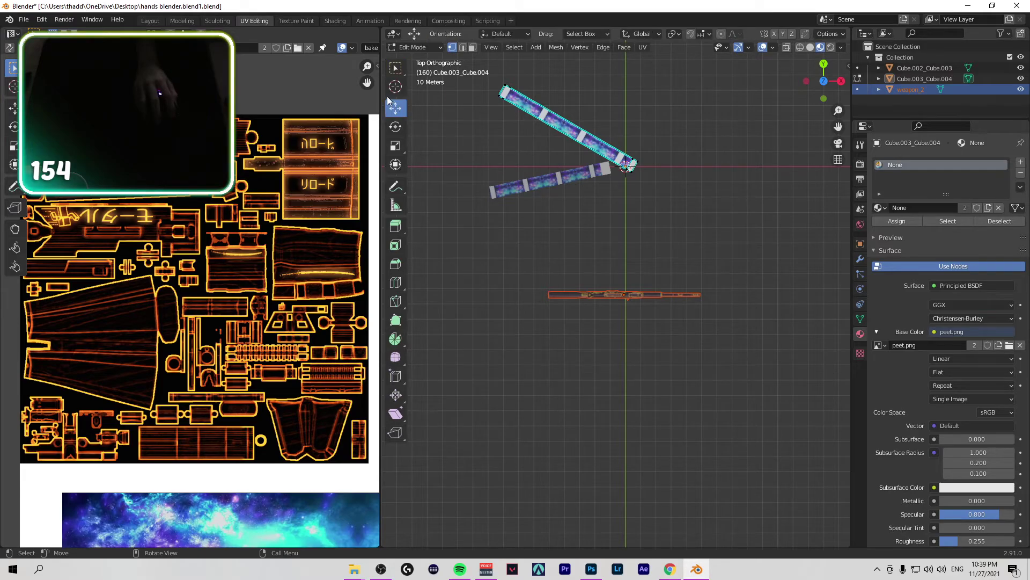
pyautogui.click(393, 68)
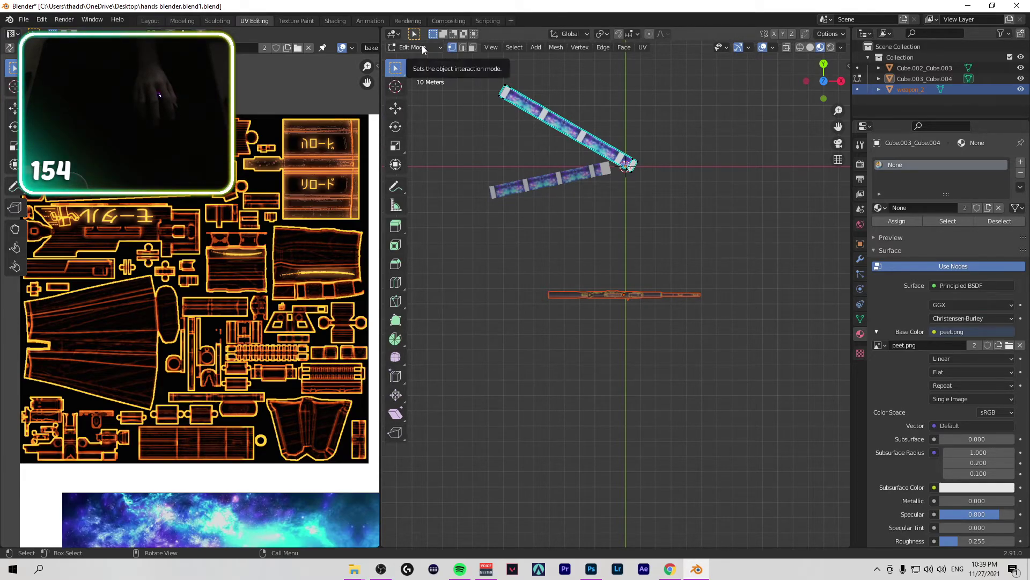
# Step: Deselect weapon_2 and view the full UV layout of Cube.003_Cube.004
pyautogui.click(917, 82)
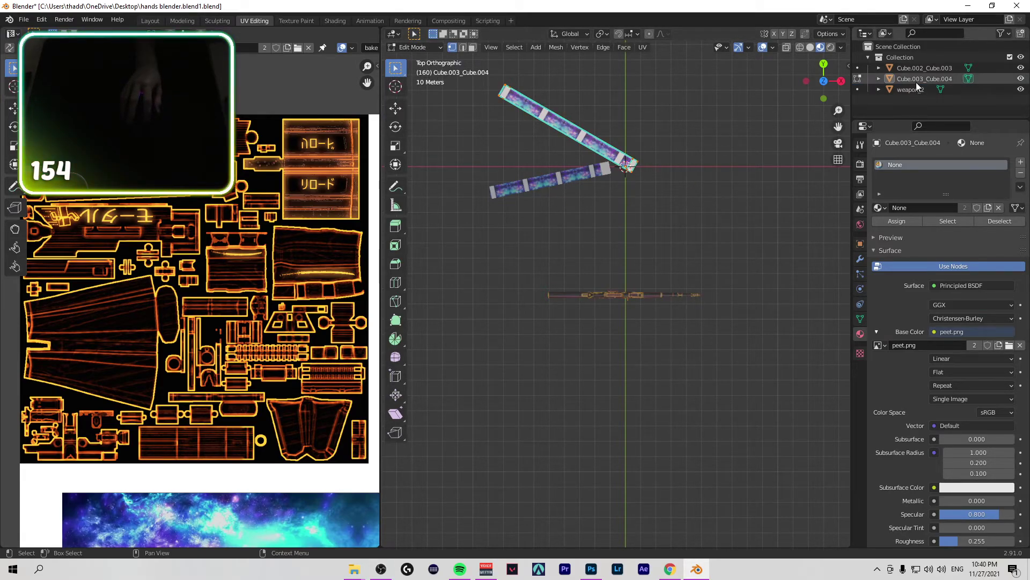
pyautogui.press('a')
pyautogui.click(905, 101)
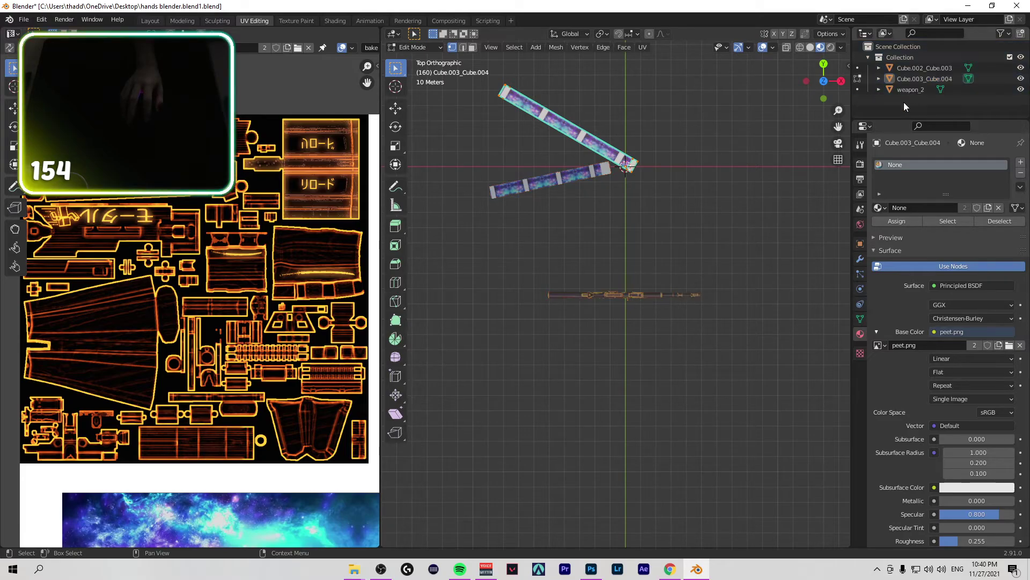
pyautogui.scroll(-4, 248, 229)
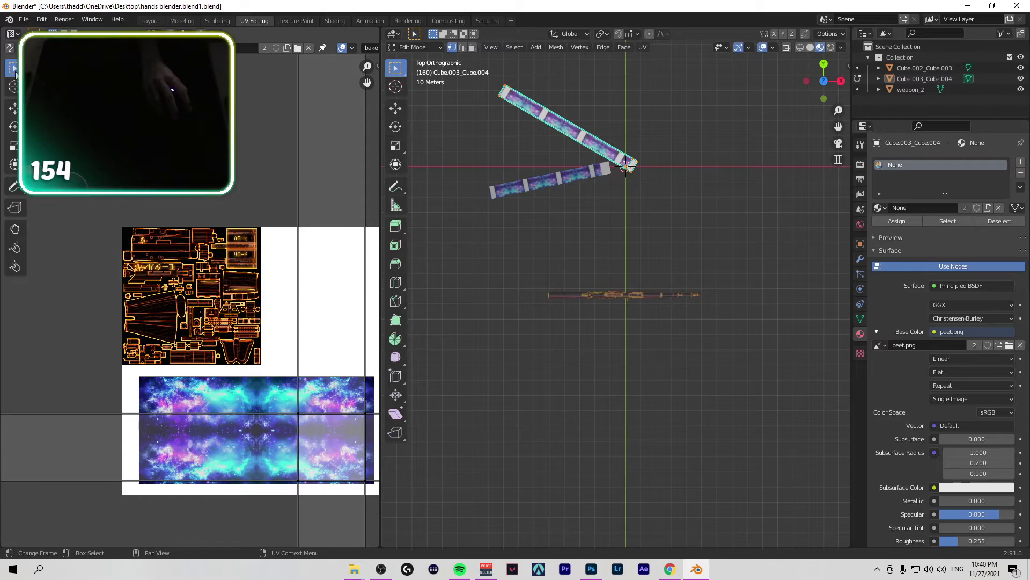
pyautogui.scroll(-10, 290, 444)
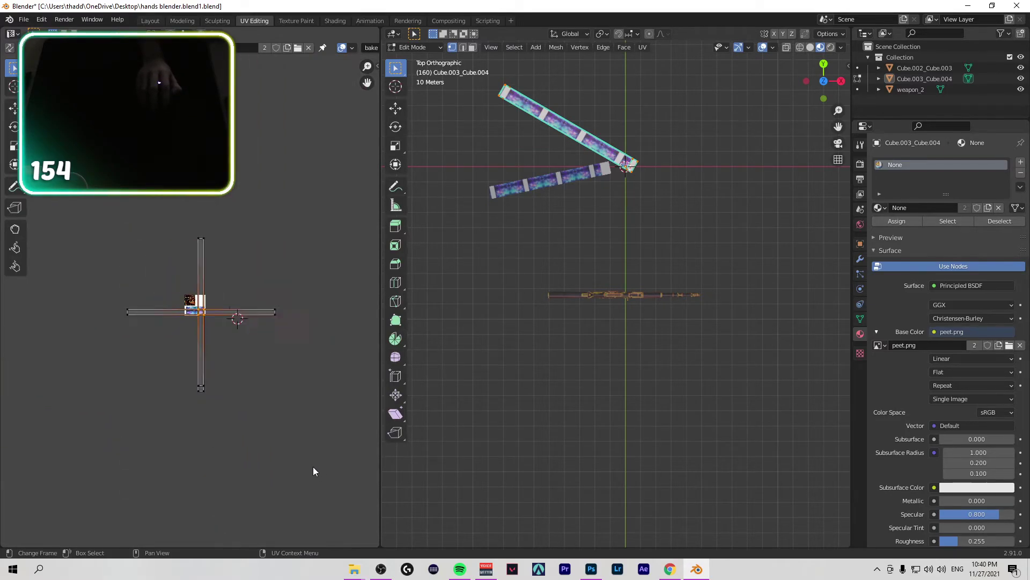
# Step: Examine the rifle part of the peet.png texture up close and the rifle model from above and in perspective
pyautogui.scroll(10, 195, 299)
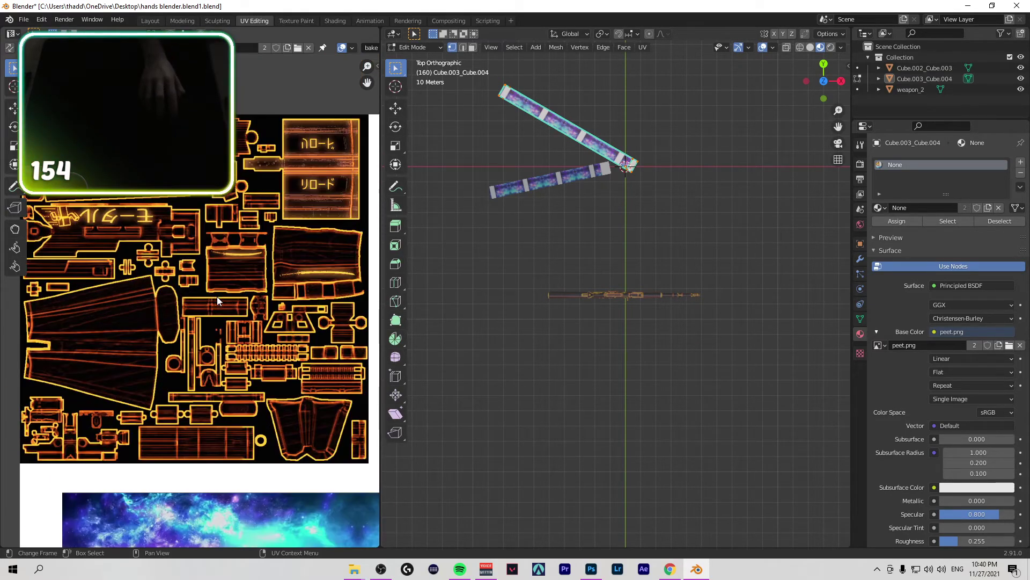
pyautogui.scroll(5, 633, 299)
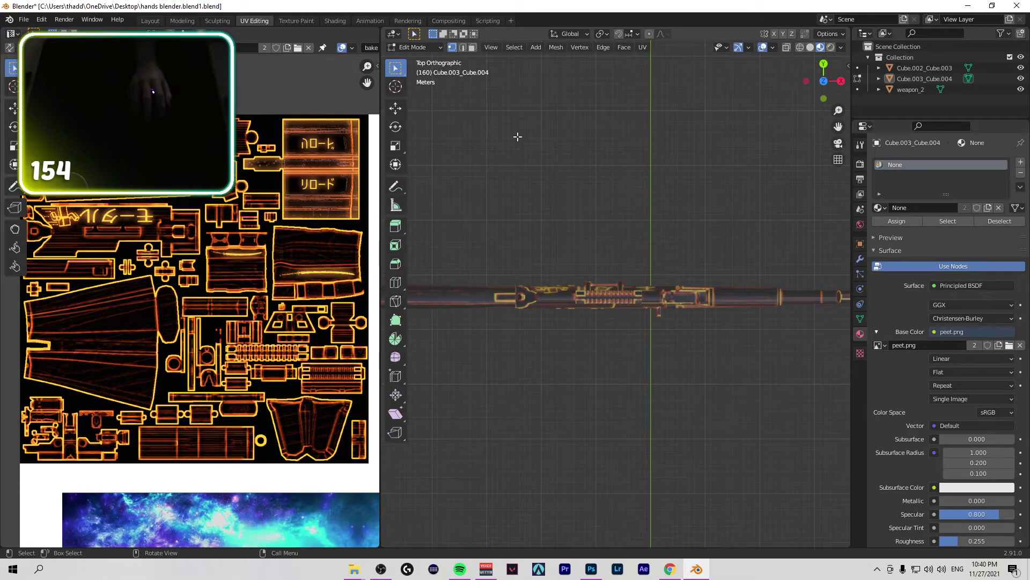
pyautogui.click(429, 51)
pyautogui.click(420, 59)
pyautogui.click(424, 48)
pyautogui.click(417, 73)
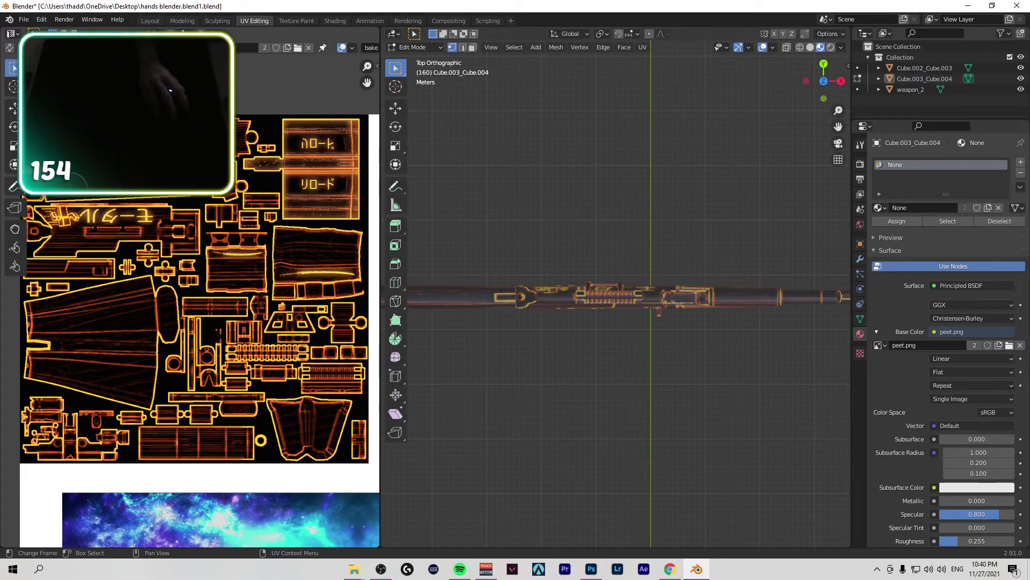
pyautogui.scroll(-5, 285, 177)
pyautogui.scroll(-4, 679, 257)
pyautogui.moveTo(490, 299); pyautogui.dragTo(575, 356)
pyautogui.moveTo(818, 81); pyautogui.dragTo(800, 93)
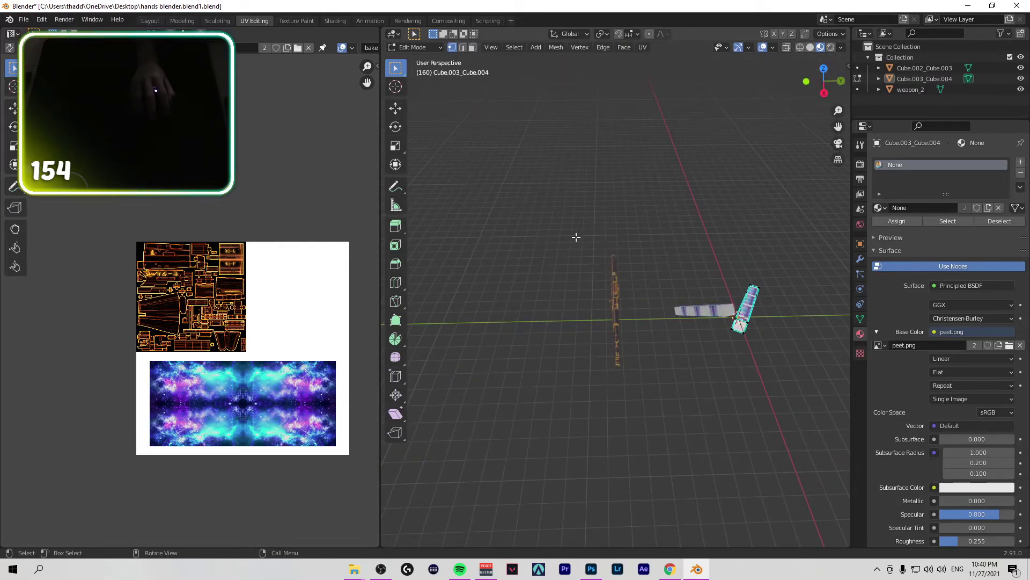
pyautogui.click(811, 47)
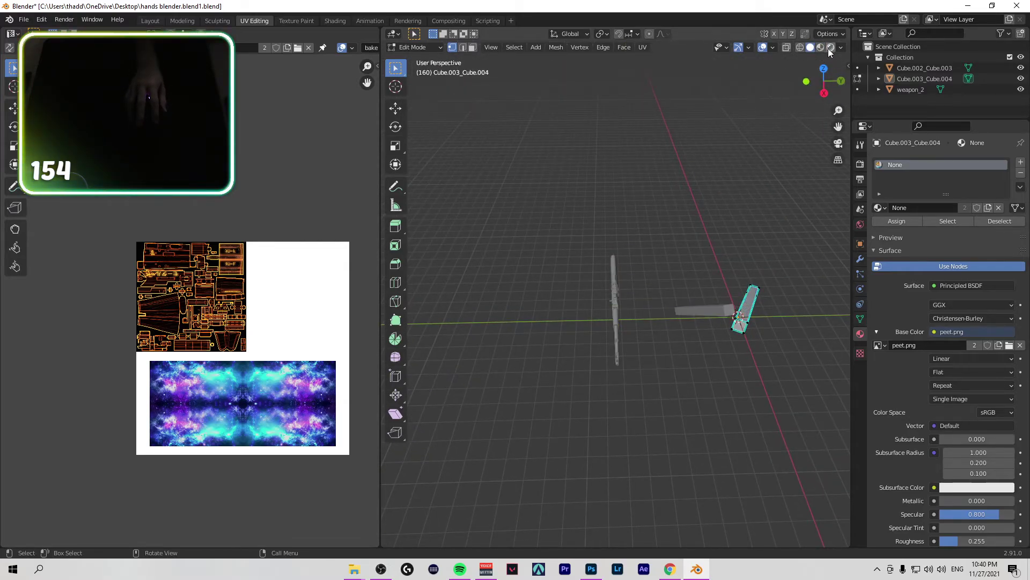
pyautogui.click(832, 47)
pyautogui.click(820, 48)
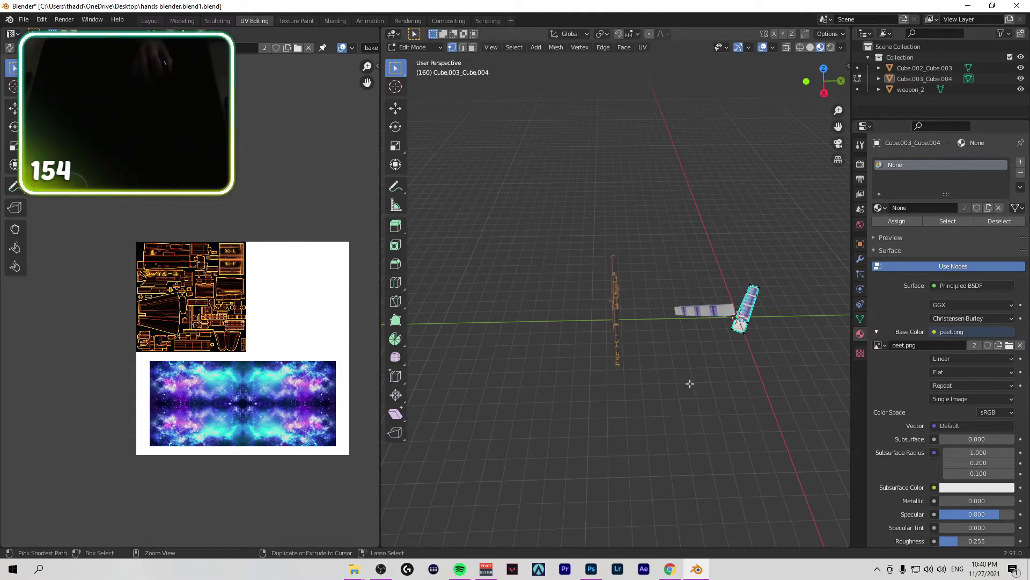
pyautogui.hotkey('ctrl', 'l')
pyautogui.hotkey('ctrl', 'z')
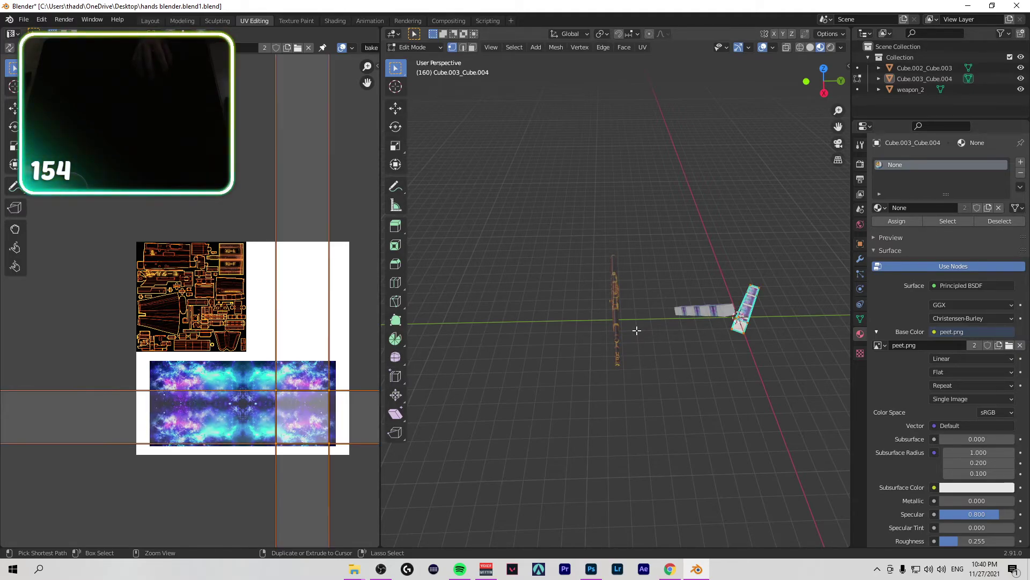
# Step: Return to Object Mode, clear the object selection and select only weapon_2
pyautogui.press('Tab')
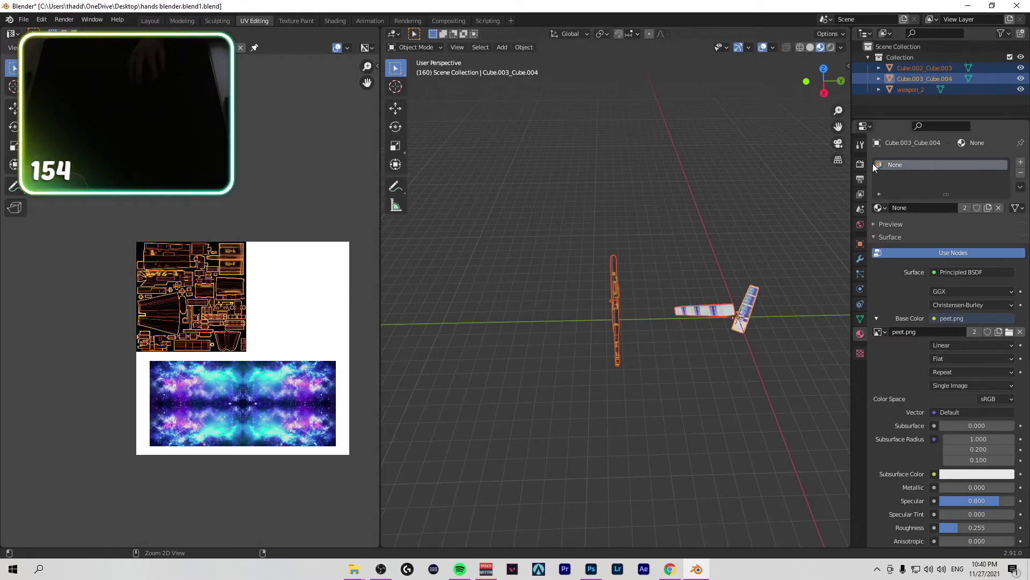
pyautogui.scroll(5, 713, 267)
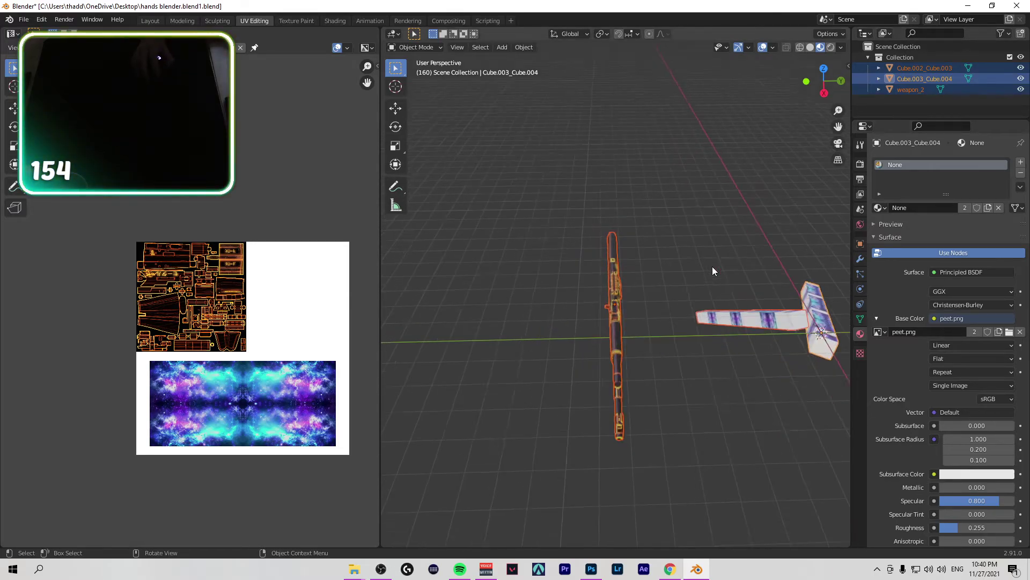
pyautogui.click(919, 105)
pyautogui.press('a')
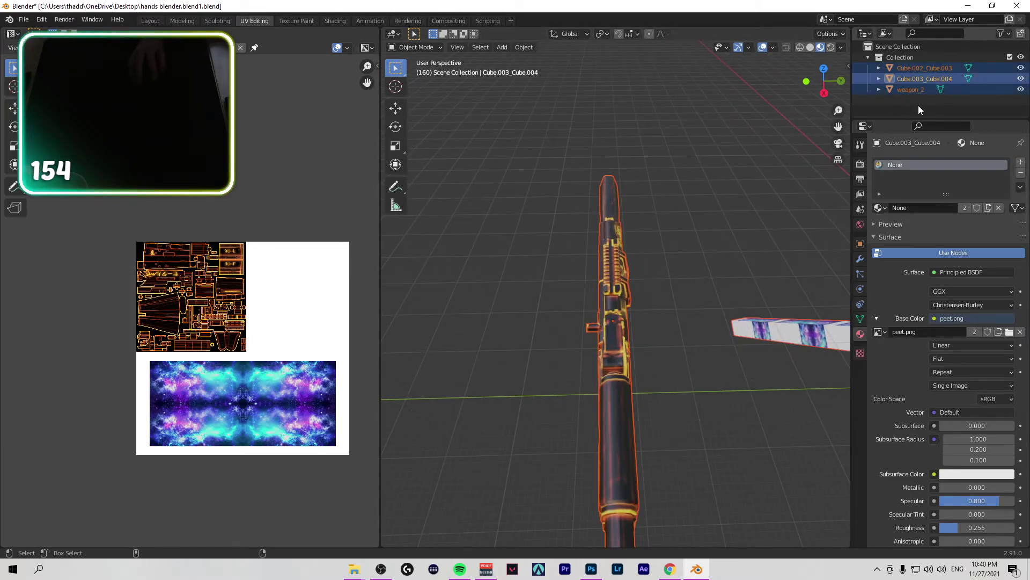
pyautogui.click(914, 96)
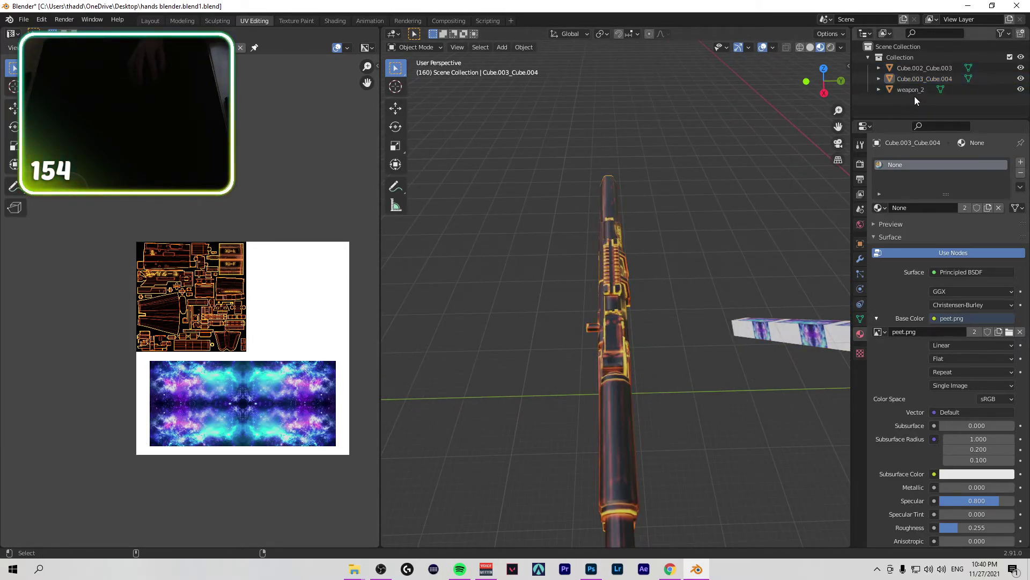
pyautogui.press('a')
pyautogui.click(913, 93)
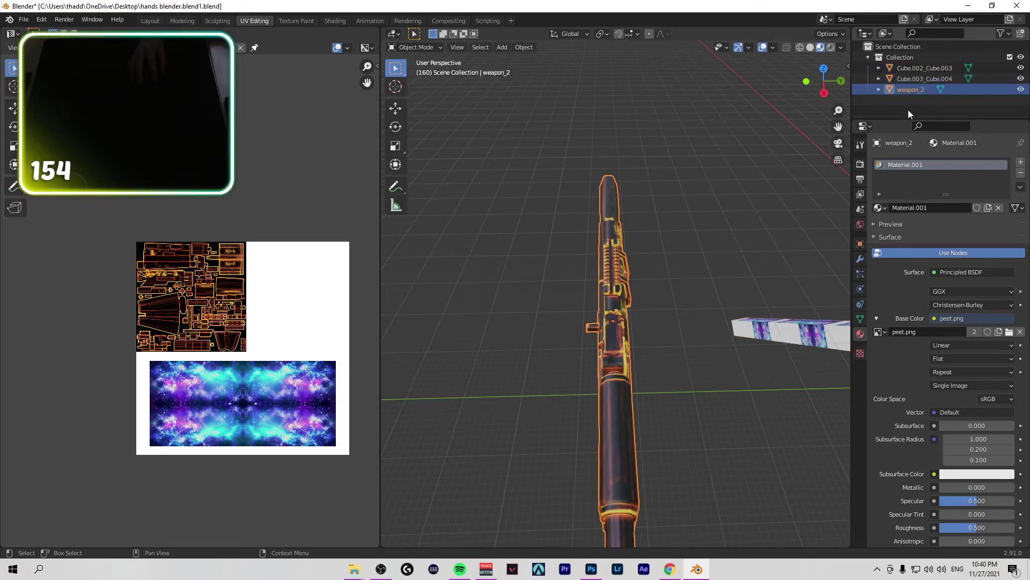
# Step: Enter Edit Mode on weapon_2 and select all of its geometry and UV islands
pyautogui.scroll(-5, 606, 260)
pyautogui.click(416, 47)
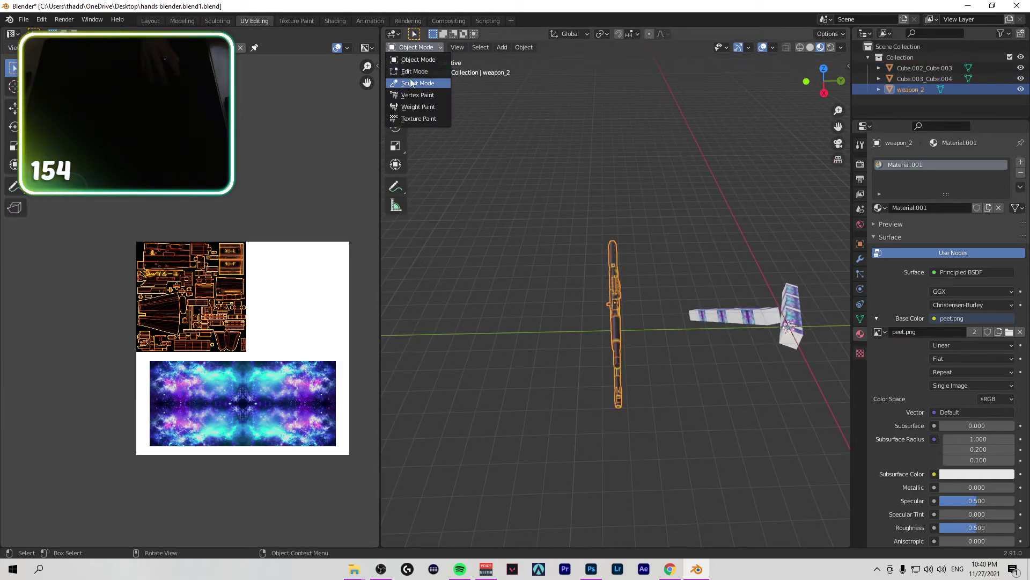
pyautogui.click(414, 70)
pyautogui.moveTo(538, 189); pyautogui.dragTo(651, 483)
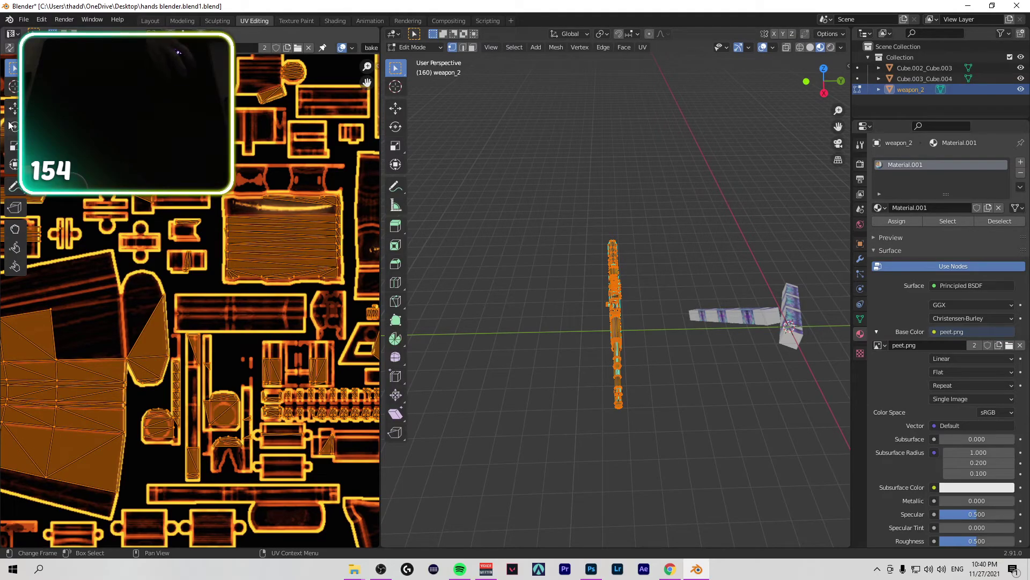
pyautogui.scroll(-5, 162, 259)
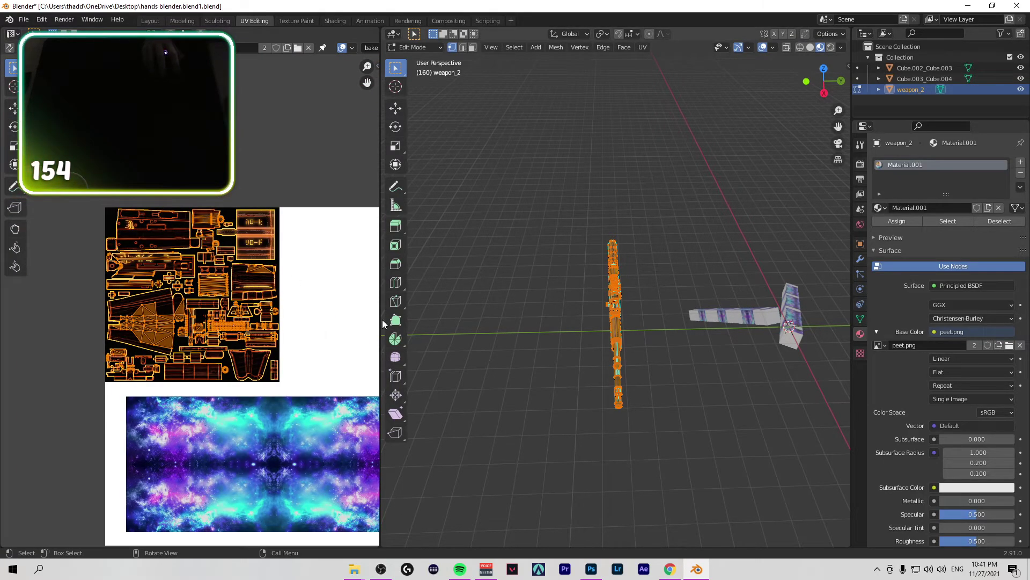
pyautogui.press('a')
# Step: Move the rifle's UVs by 0.001 m in X and -0.002 m in Y, checking the top rail from above
pyautogui.scroll(4, 306, 324)
pyautogui.scroll(2, 290, 322)
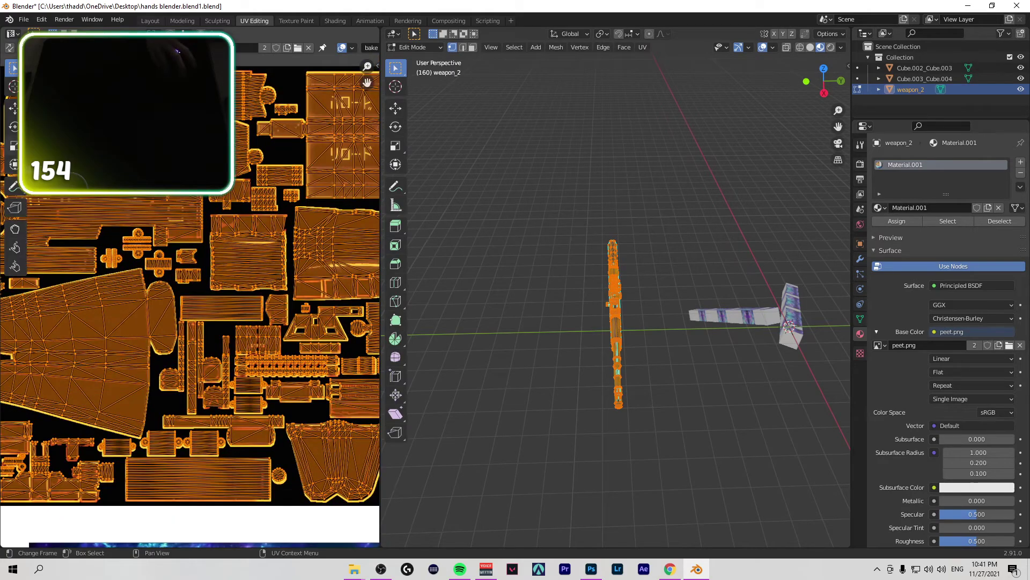
pyautogui.scroll(-2, 226, 263)
pyautogui.scroll(3, 290, 343)
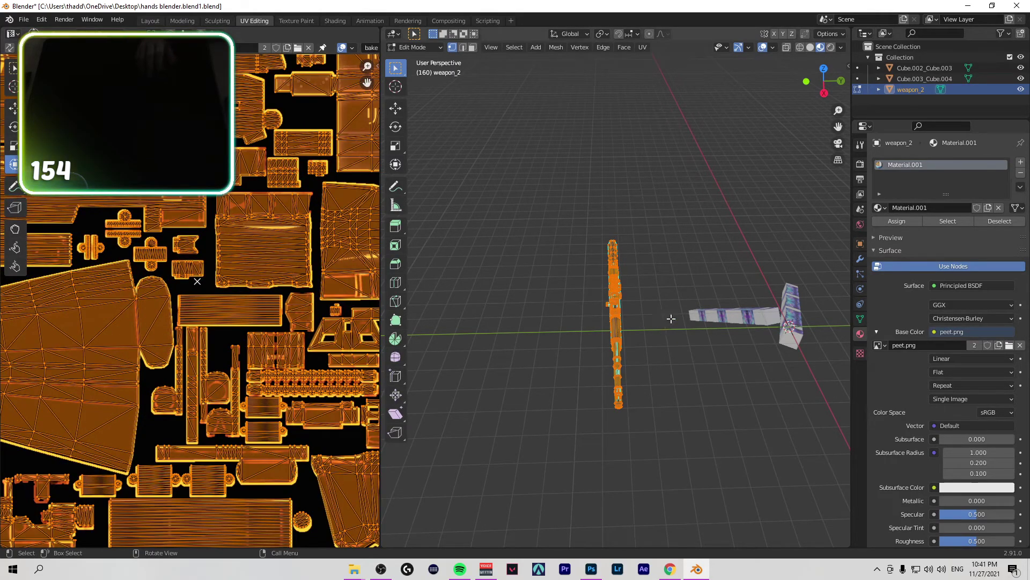
pyautogui.moveTo(826, 85); pyautogui.dragTo(832, 80)
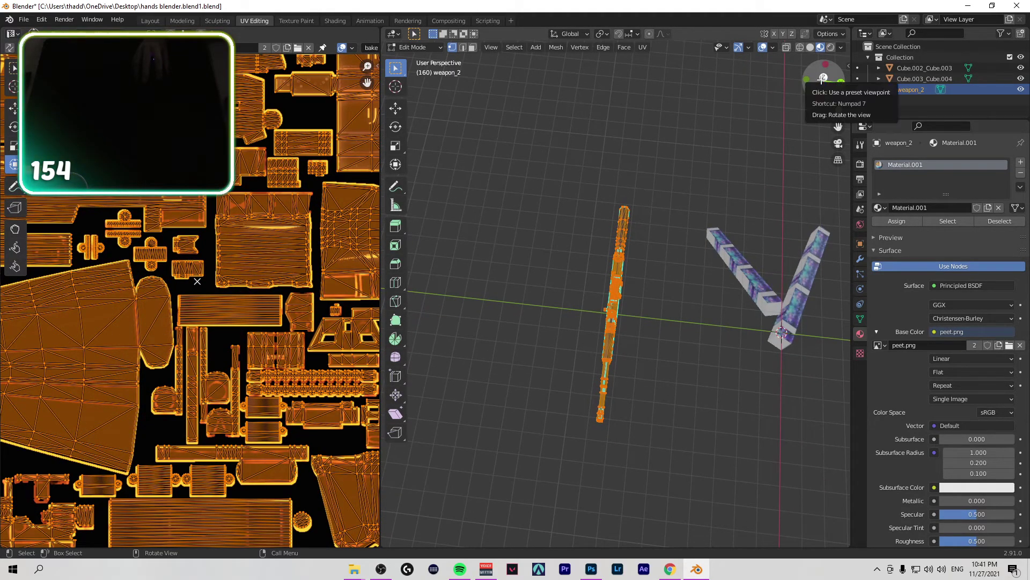
pyautogui.click(825, 78)
pyautogui.scroll(5, 693, 285)
pyautogui.scroll(6, 692, 285)
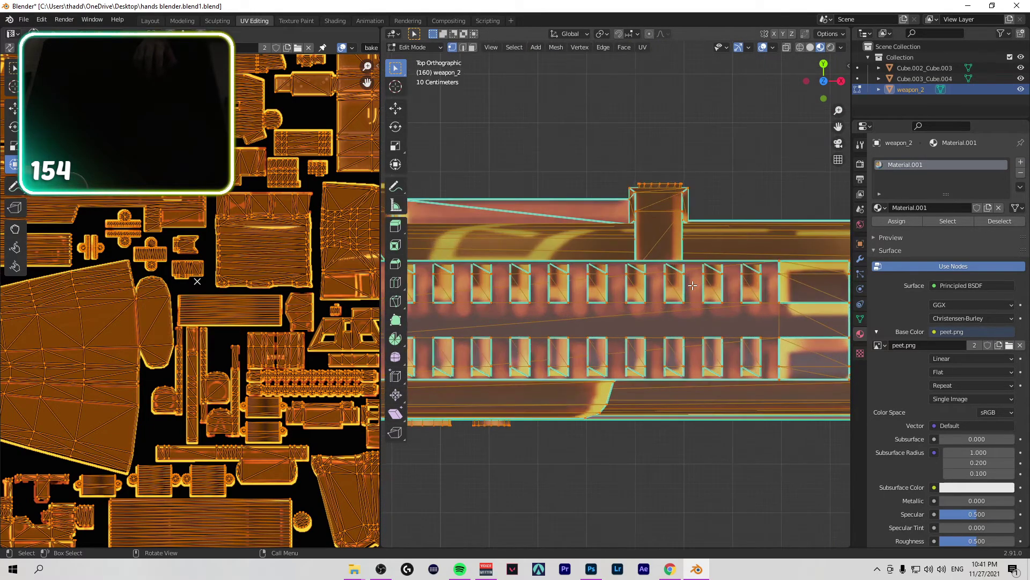
pyautogui.hotkey('shift', 'space')
pyautogui.press('g')
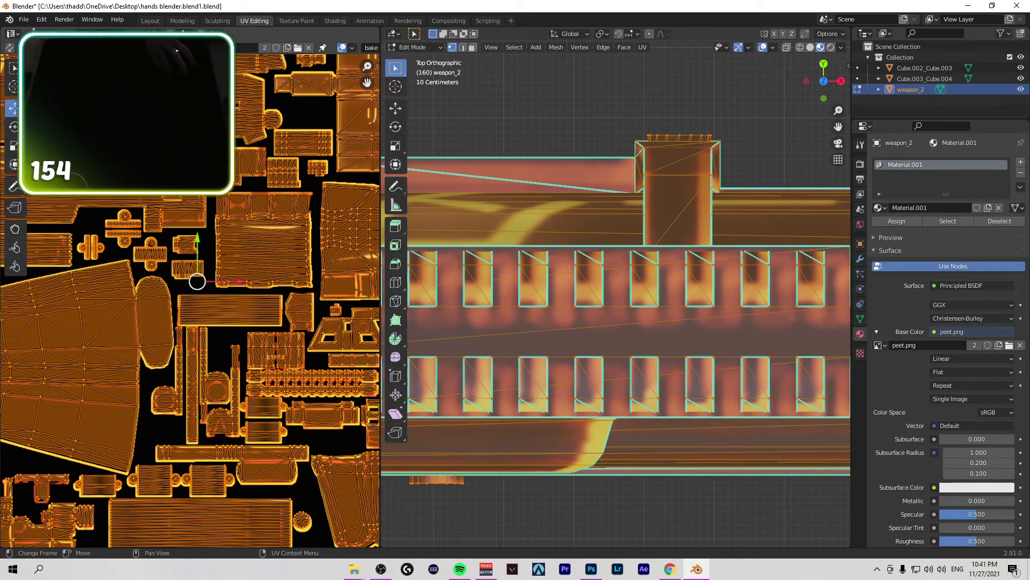
pyautogui.moveTo(197, 282); pyautogui.dragTo(203, 283)
pyautogui.scroll(-5, 692, 216)
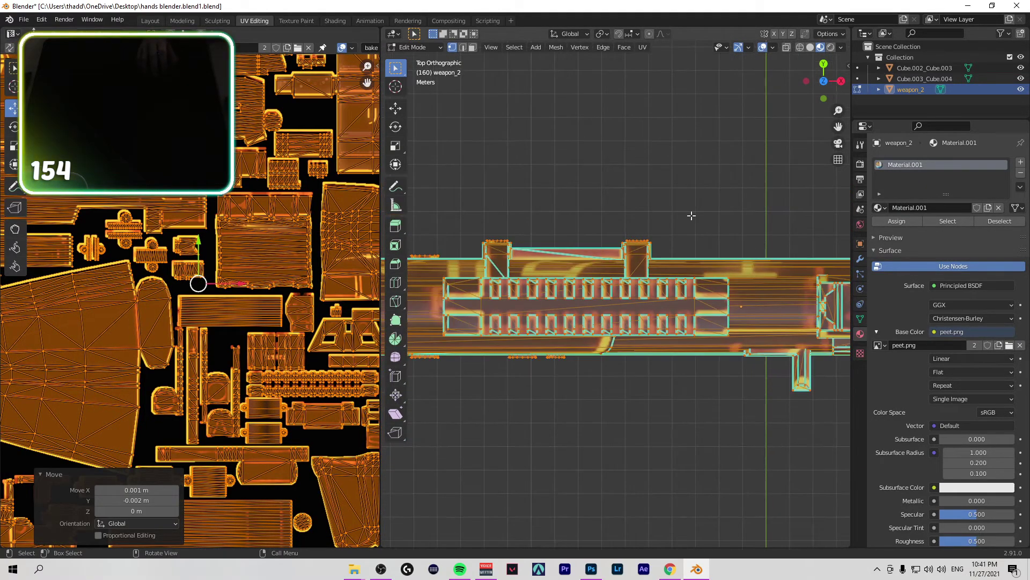
# Step: Nudge the rifle's UVs with the Transform tool and scale them by 0.999 to fit the dark atlas area
pyautogui.moveTo(834, 74); pyautogui.dragTo(724, 198)
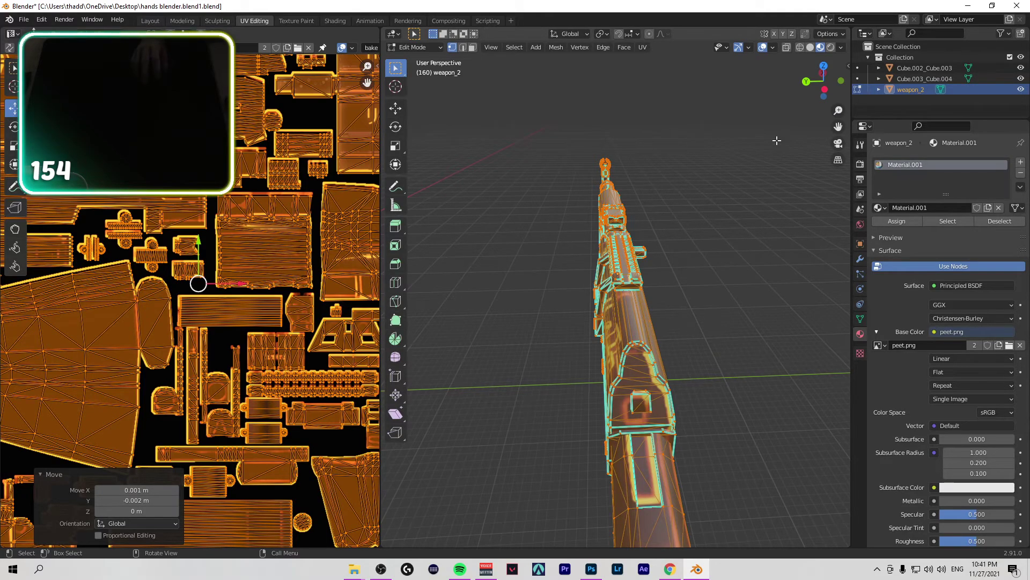
pyautogui.moveTo(776, 140); pyautogui.dragTo(734, 259, button='middle')
pyautogui.scroll(-3, 265, 316)
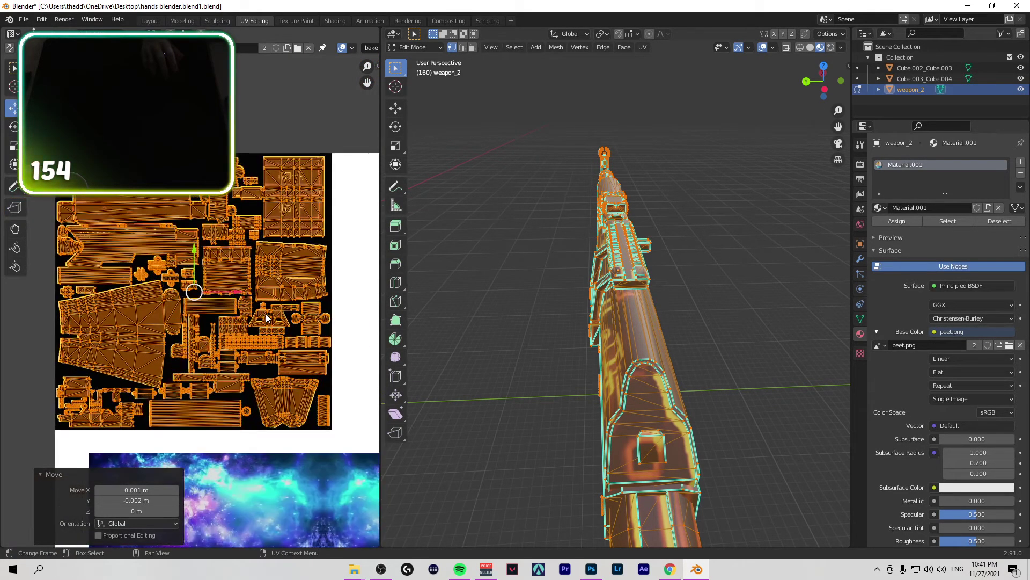
pyautogui.scroll(4, 266, 317)
pyautogui.scroll(-5, 266, 313)
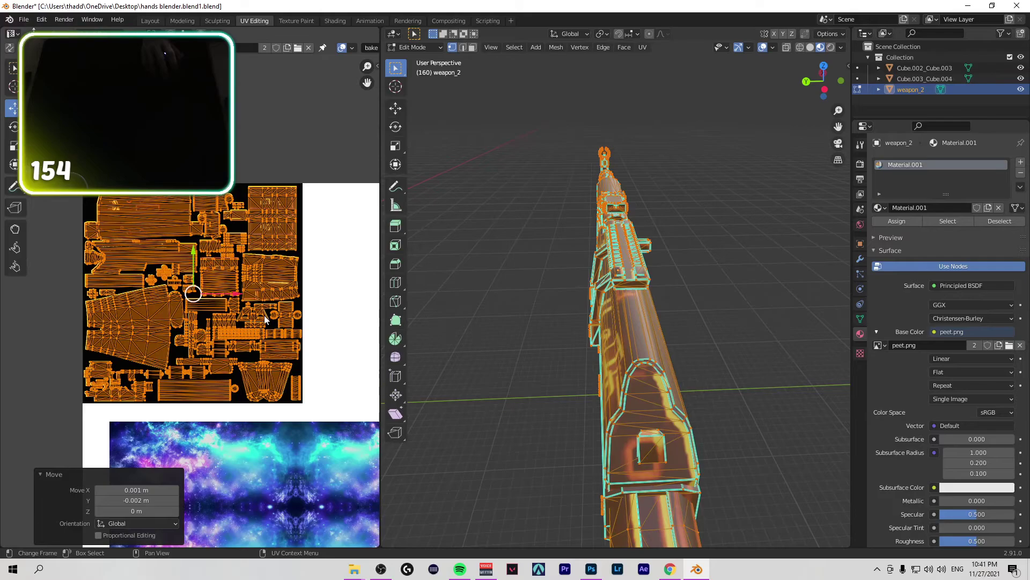
pyautogui.hotkey('shift', 'space')
pyautogui.press('t')
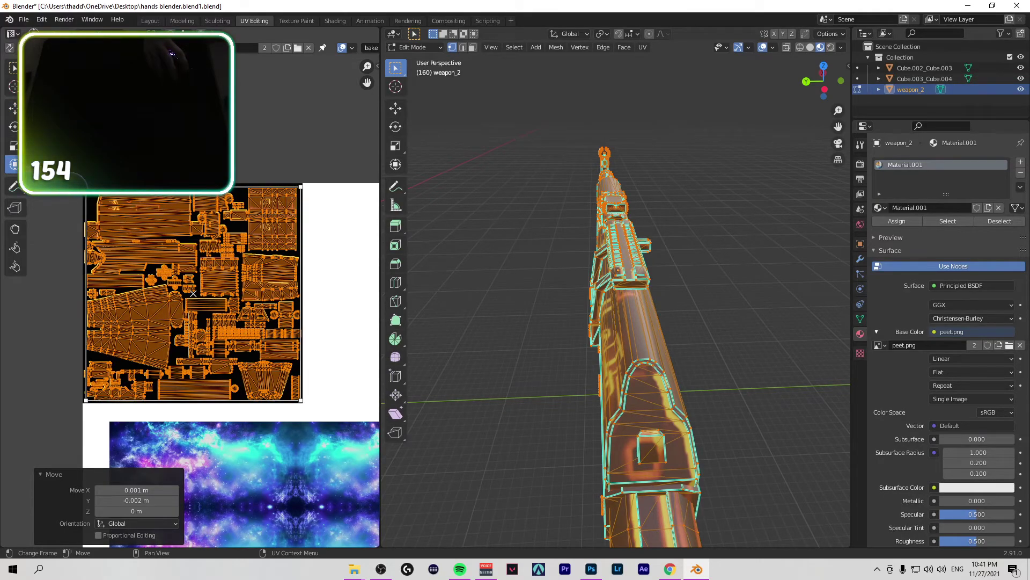
pyautogui.press('g')
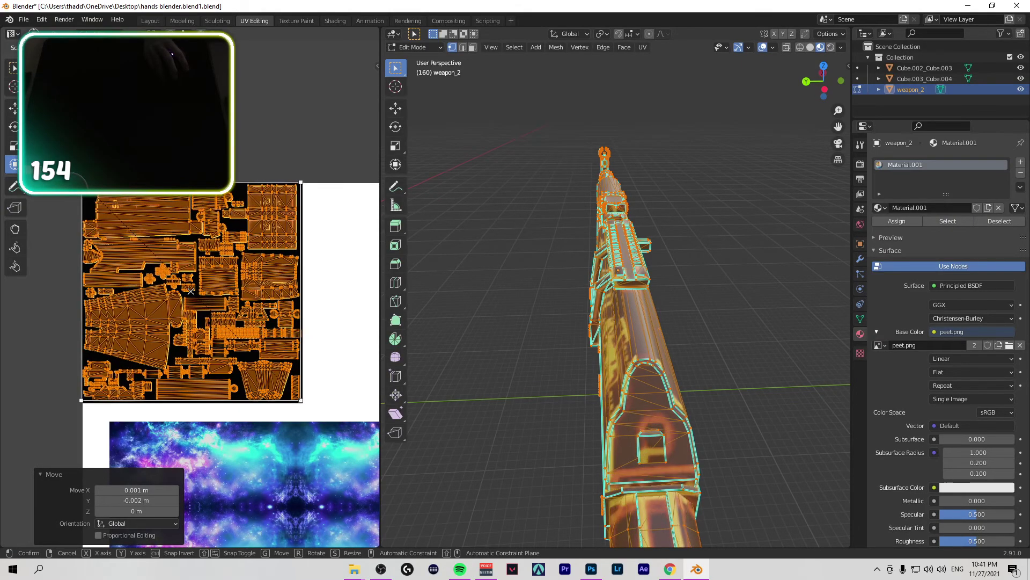
pyautogui.moveTo(81, 183)
pyautogui.mouseDown()
pyautogui.moveTo(53, 203)
pyautogui.moveTo(85, 187)
pyautogui.mouseUp()
pyautogui.moveTo(300, 400); pyautogui.dragTo(301, 400)
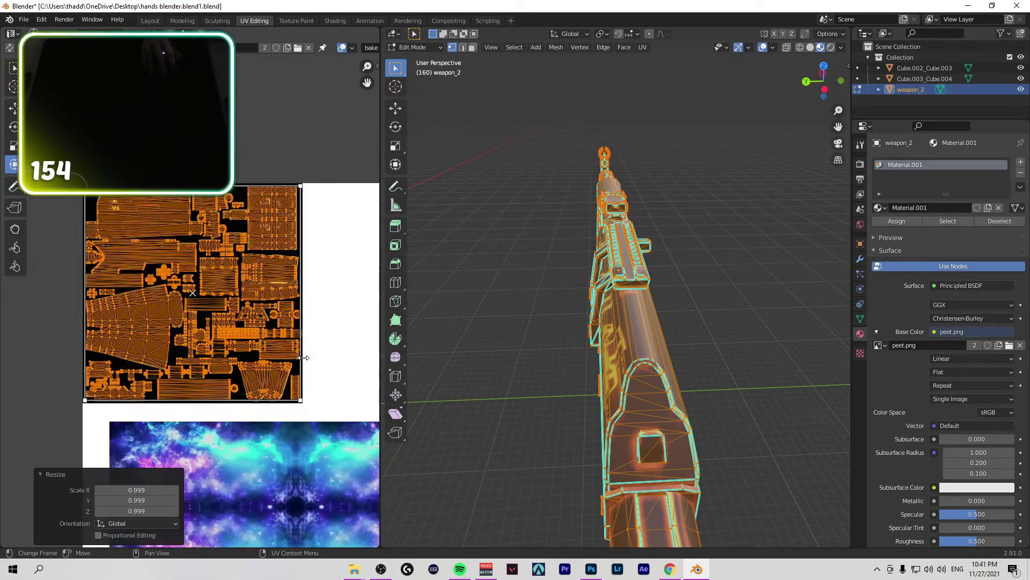
# Step: Move all the rifle's UVs by 0.000315 m in X, using the top rail's texture as the alignment reference
pyautogui.scroll(6, 304, 369)
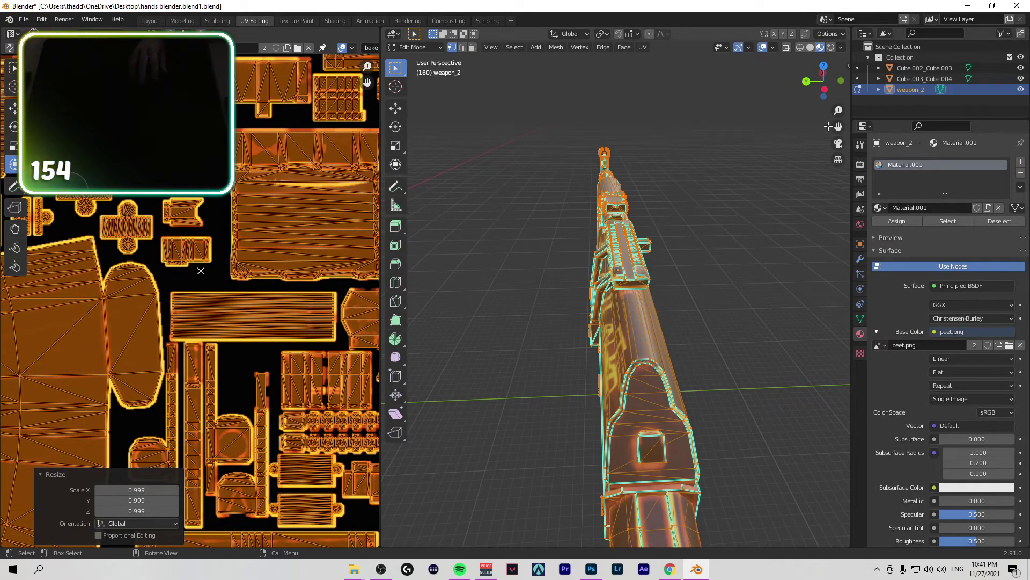
pyautogui.moveTo(824, 80); pyautogui.dragTo(789, 124)
pyautogui.scroll(6, 617, 295)
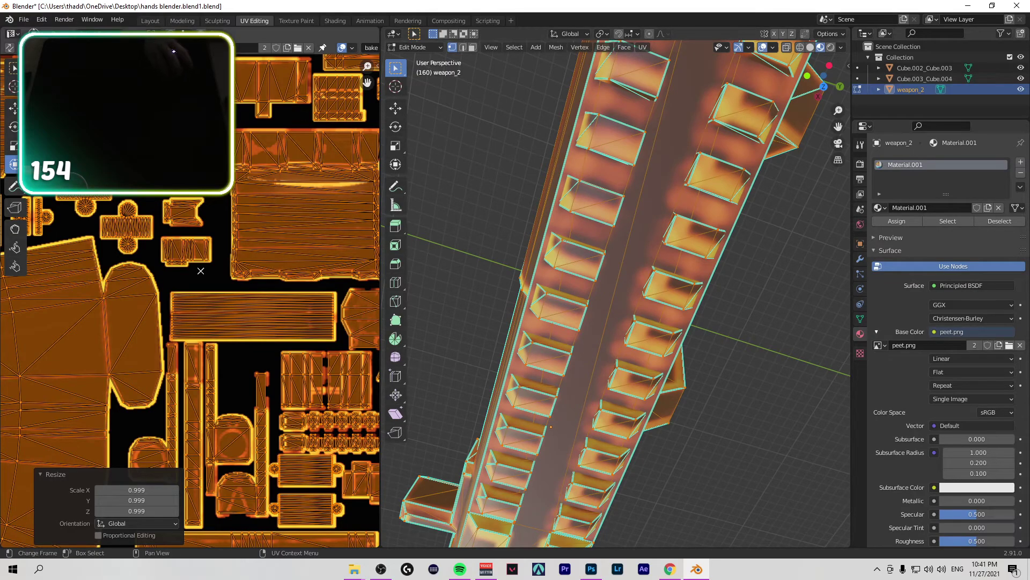
pyautogui.click(14, 128)
pyautogui.click(14, 108)
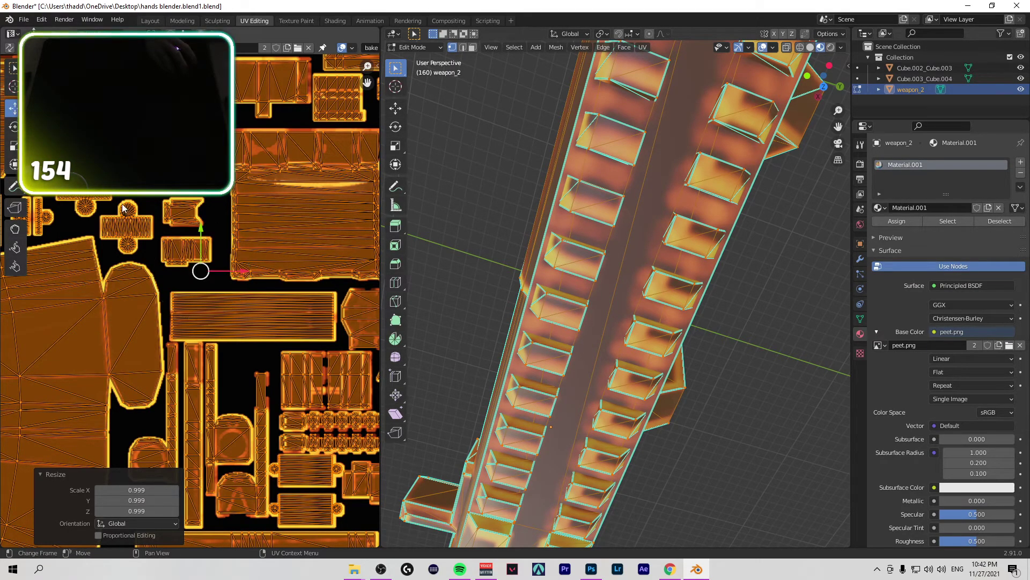
pyautogui.click(203, 276)
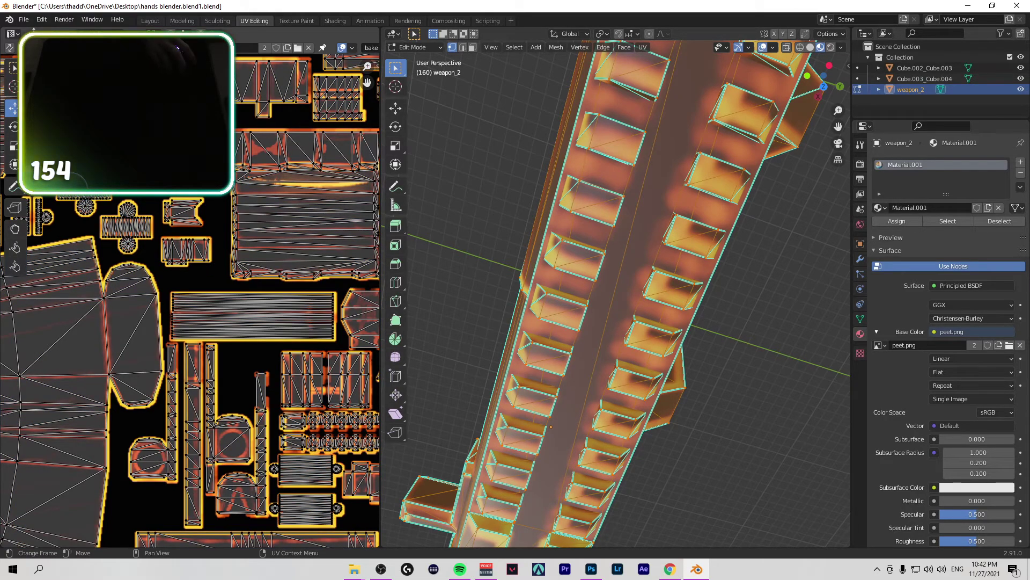
pyautogui.press('a')
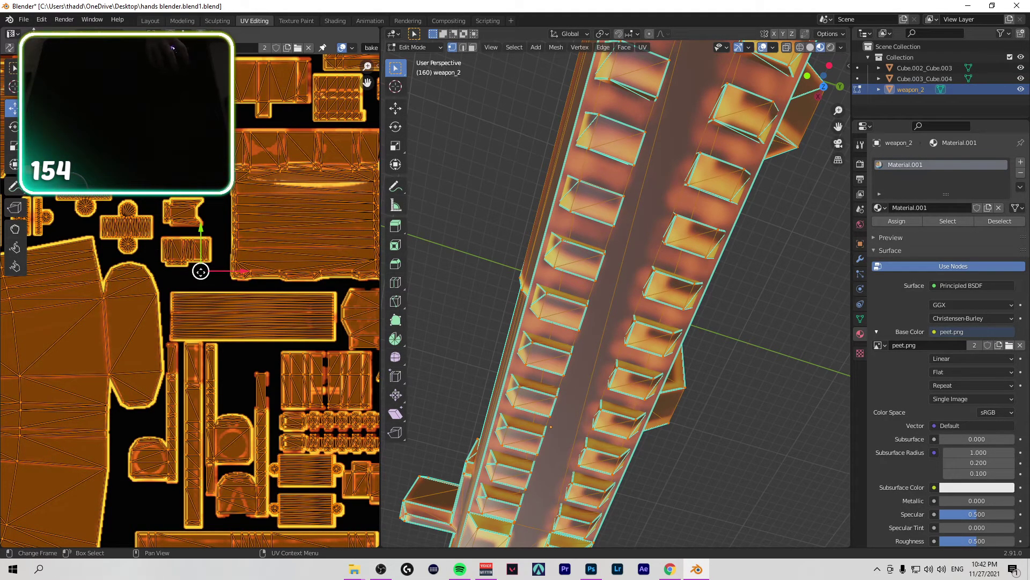
pyautogui.moveTo(200, 272)
pyautogui.mouseDown()
pyautogui.moveTo(193, 257)
pyautogui.moveTo(202, 271)
pyautogui.mouseUp()
# Step: Inspect the rifle's texture alignment along the rail and from behind in Object Mode, and return to Edit Mode
pyautogui.moveTo(823, 80); pyautogui.dragTo(744, 159)
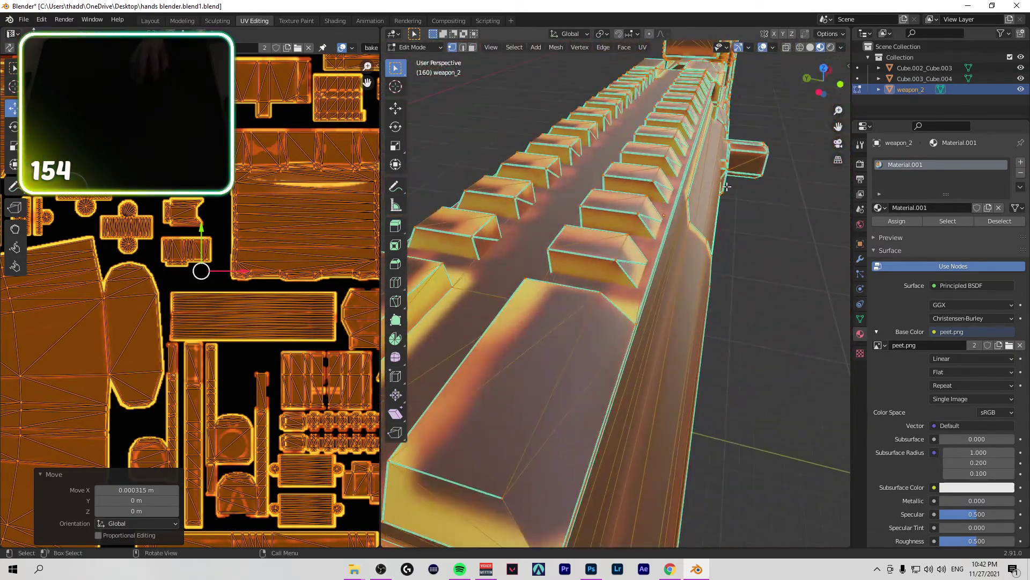
pyautogui.scroll(-6, 744, 159)
pyautogui.moveTo(822, 81); pyautogui.dragTo(810, 100)
pyautogui.click(417, 47)
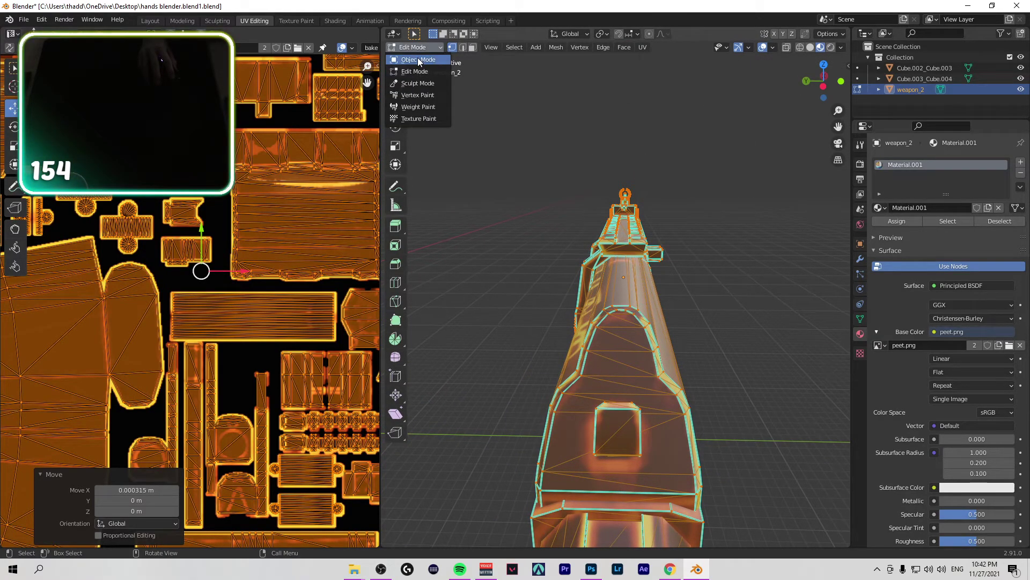
pyautogui.click(423, 63)
pyautogui.moveTo(617, 295); pyautogui.dragTo(537, 282, button='middle')
pyautogui.press('Tab')
pyautogui.scroll(-5, 202, 228)
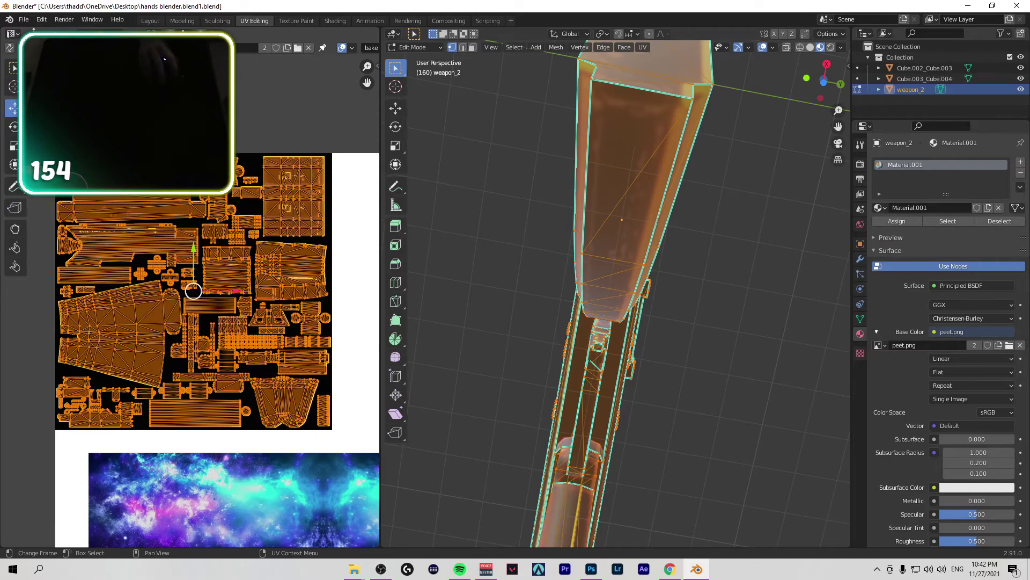
# Step: Move the rifle's UVs by 0.0005 m in X and -0.00025 m in Y, and check the rifle from behind
pyautogui.scroll(4, 169, 276)
pyautogui.press('g')
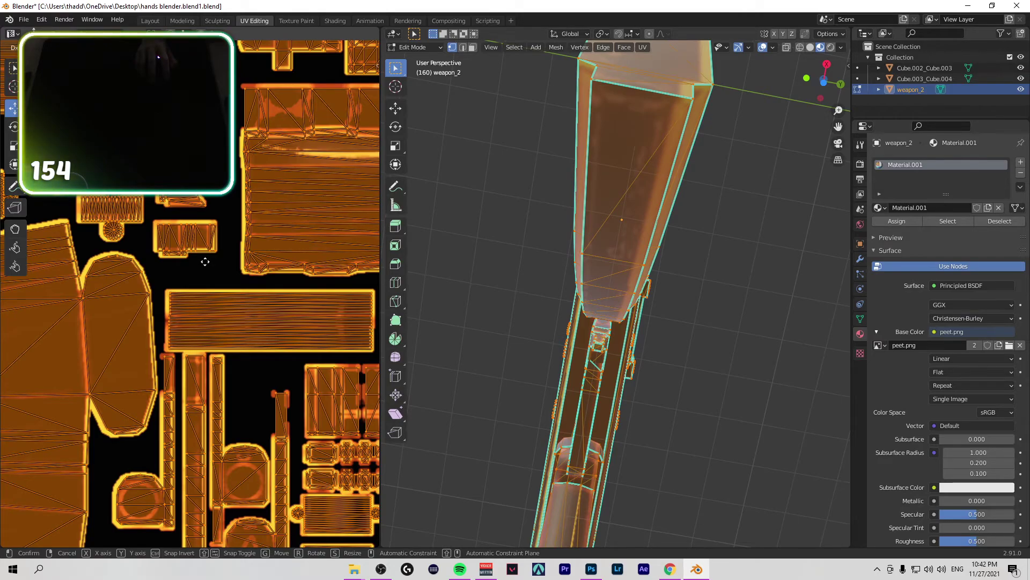
pyautogui.click(205, 262)
pyautogui.scroll(5, 421, 306)
pyautogui.scroll(-5, 598, 341)
pyautogui.moveTo(821, 78); pyautogui.dragTo(789, 94)
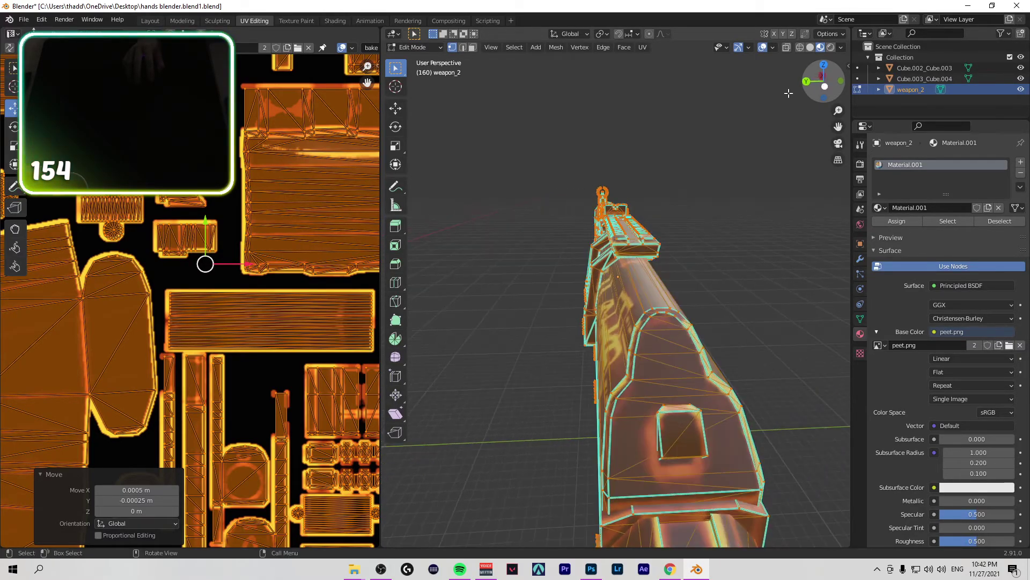
# Step: Move the rifle's UVs by -0.00075 m in X and 0.001 m in Y, checking the texture from behind the stock
pyautogui.moveTo(204, 261); pyautogui.dragTo(202, 258)
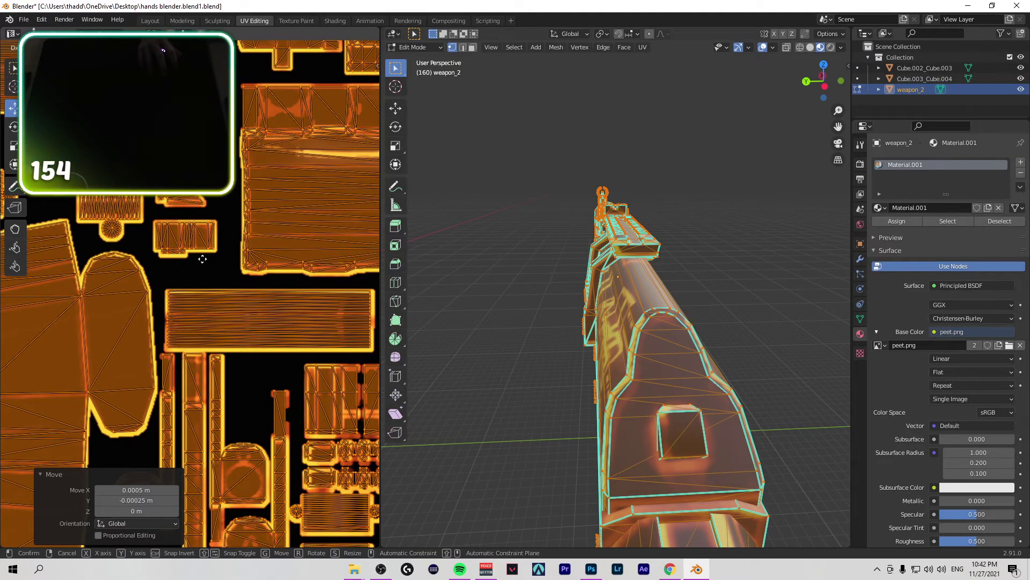
pyautogui.moveTo(805, 86); pyautogui.dragTo(753, 242)
pyautogui.scroll(8, 695, 211)
pyautogui.scroll(-5, 694, 210)
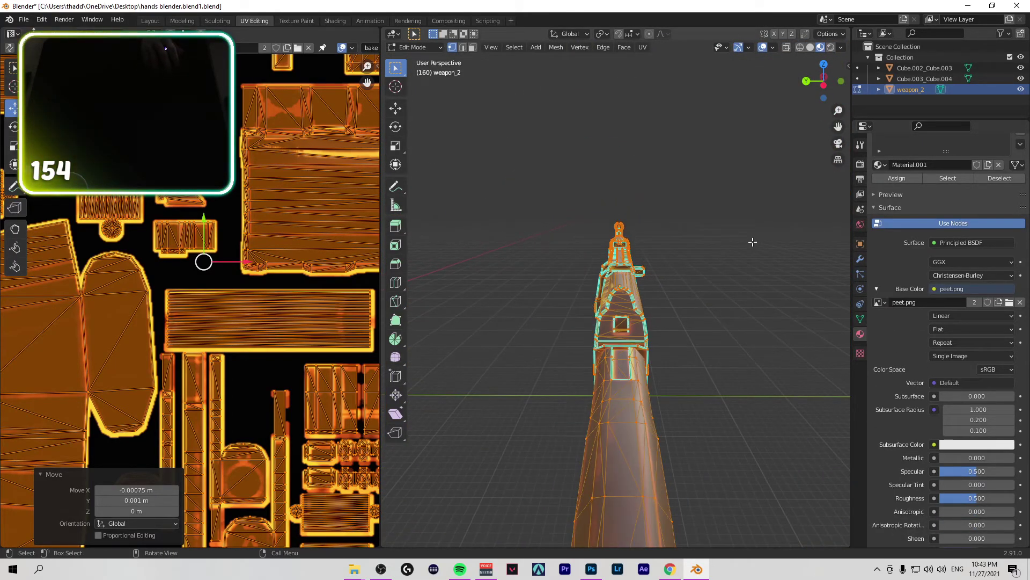
# Step: Inspect the rifle's texture in Object Mode from behind and from above the rail, and return to Edit Mode
pyautogui.click(419, 50)
pyautogui.click(420, 58)
pyautogui.scroll(5, 670, 236)
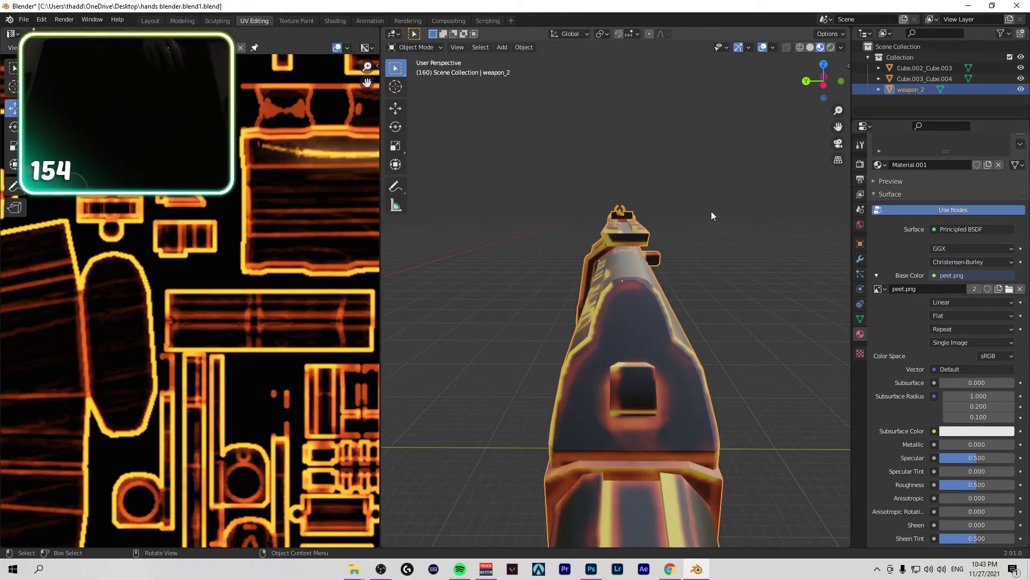
pyautogui.moveTo(807, 80); pyautogui.dragTo(830, 76)
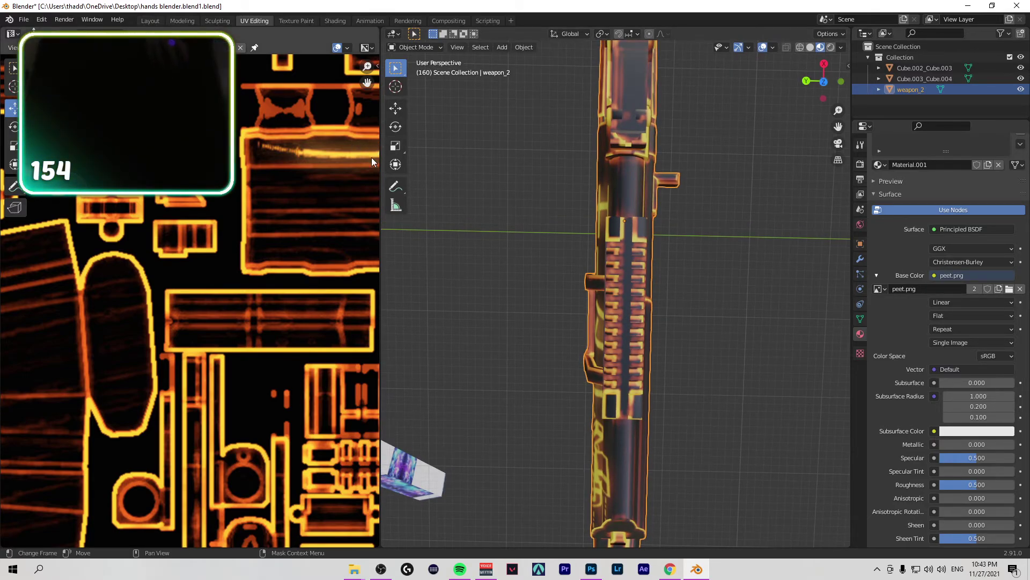
pyautogui.press('Tab')
# Step: Scale the rifle's UVs by 1.005 and move them by -0.000794 m in X and 0.000595 m in Y
pyautogui.scroll(-4, 247, 173)
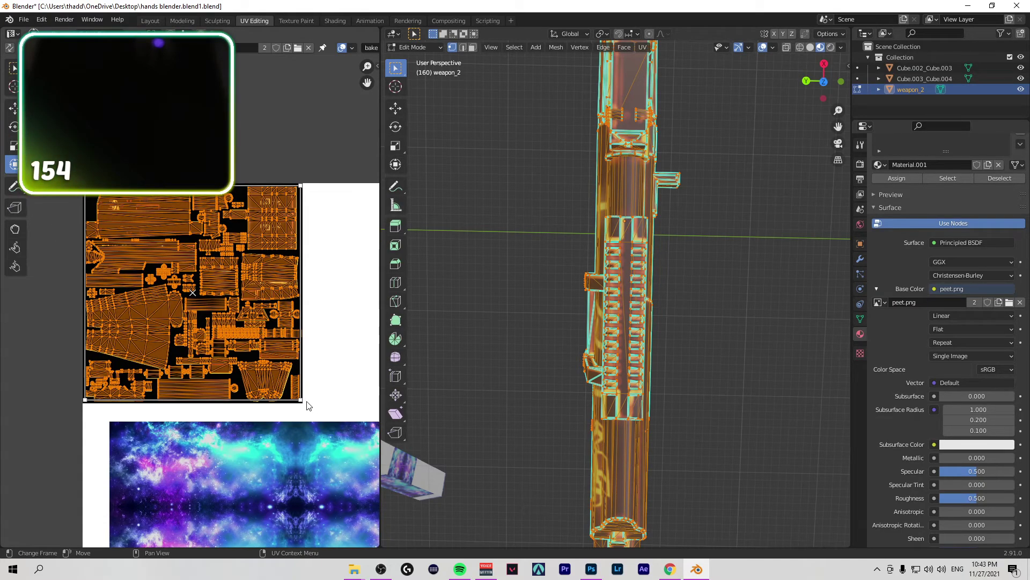
pyautogui.moveTo(309, 406); pyautogui.dragTo(310, 407)
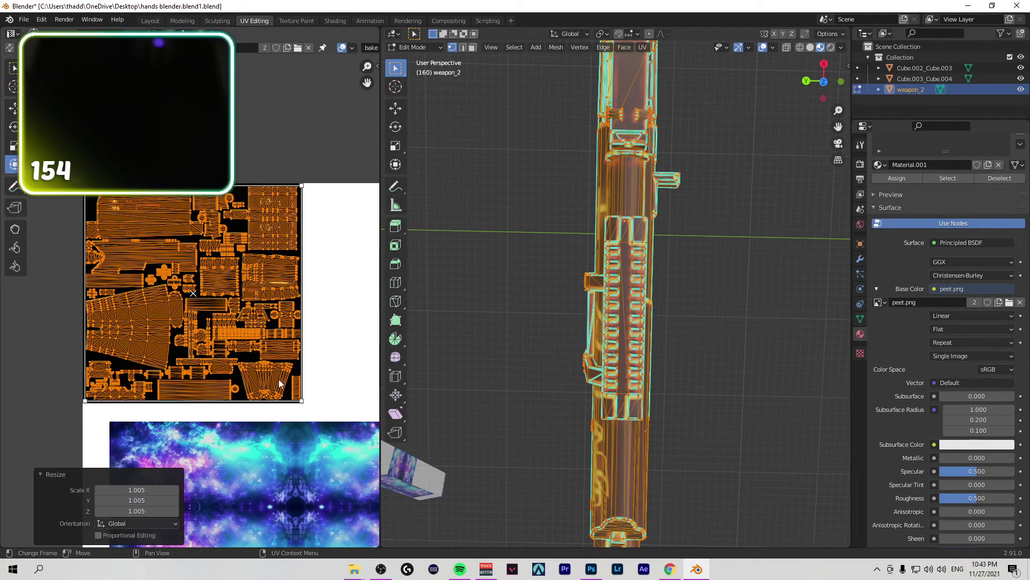
pyautogui.scroll(5, 204, 268)
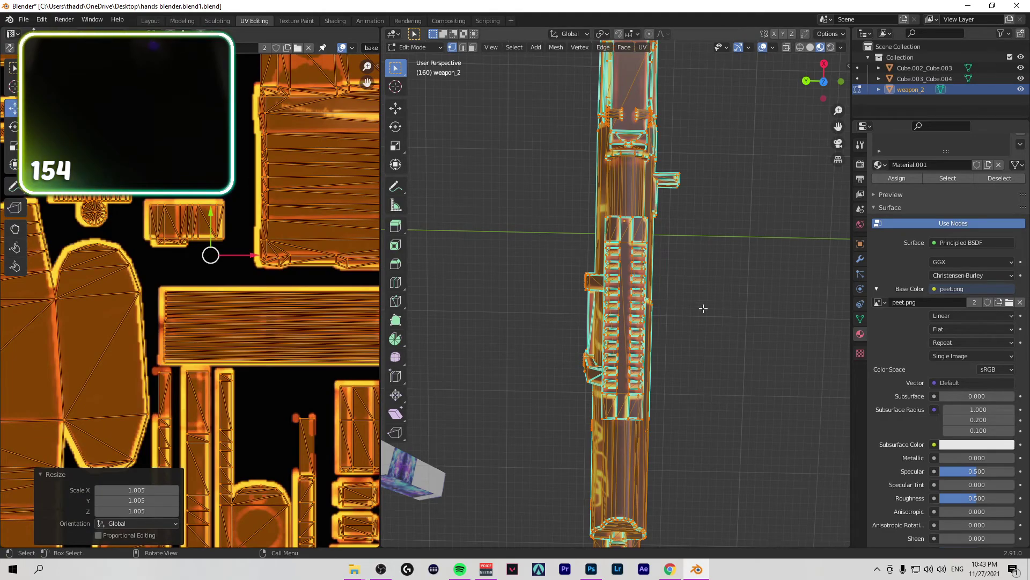
pyautogui.scroll(4, 703, 308)
pyautogui.moveTo(786, 59); pyautogui.dragTo(400, 264, button='middle')
pyautogui.moveTo(210, 255); pyautogui.dragTo(207, 253)
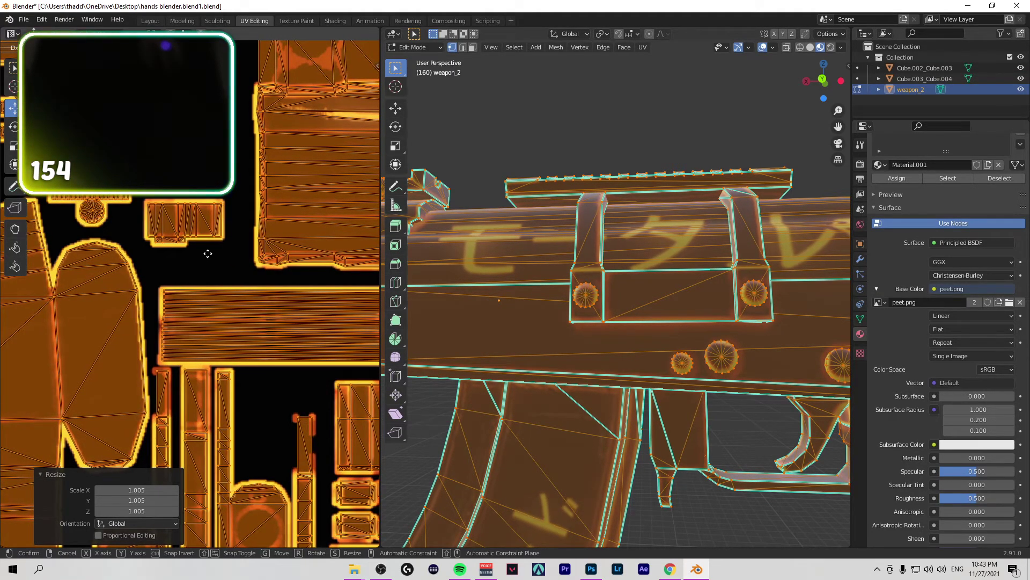
# Step: Scale all the rifle's UVs by 0.996 with the Transform tool, and switch back to the Move tool
pyautogui.scroll(-6, 190, 300)
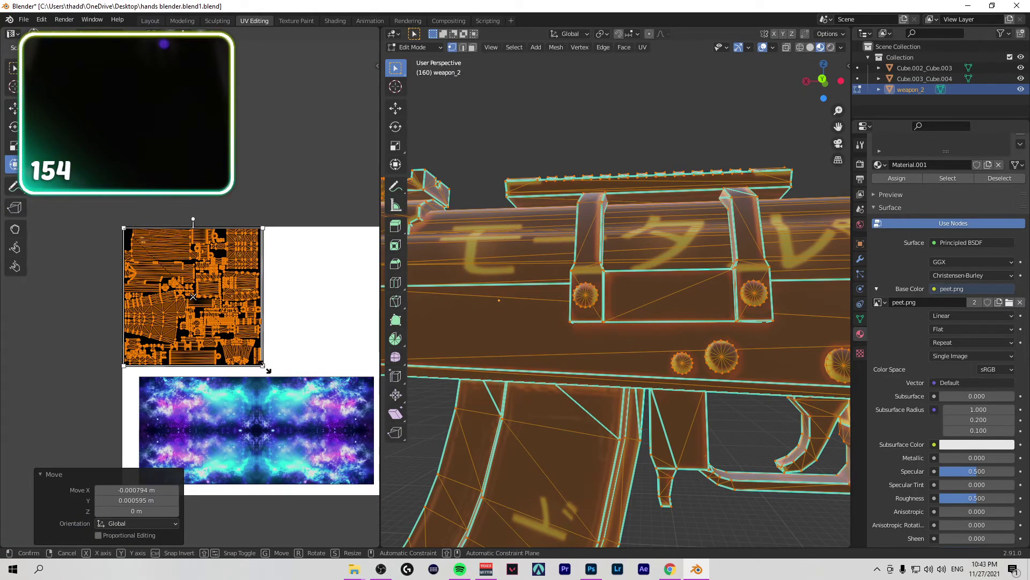
pyautogui.moveTo(263, 366); pyautogui.dragTo(261, 364)
pyautogui.click(15, 109)
pyautogui.scroll(8, 214, 276)
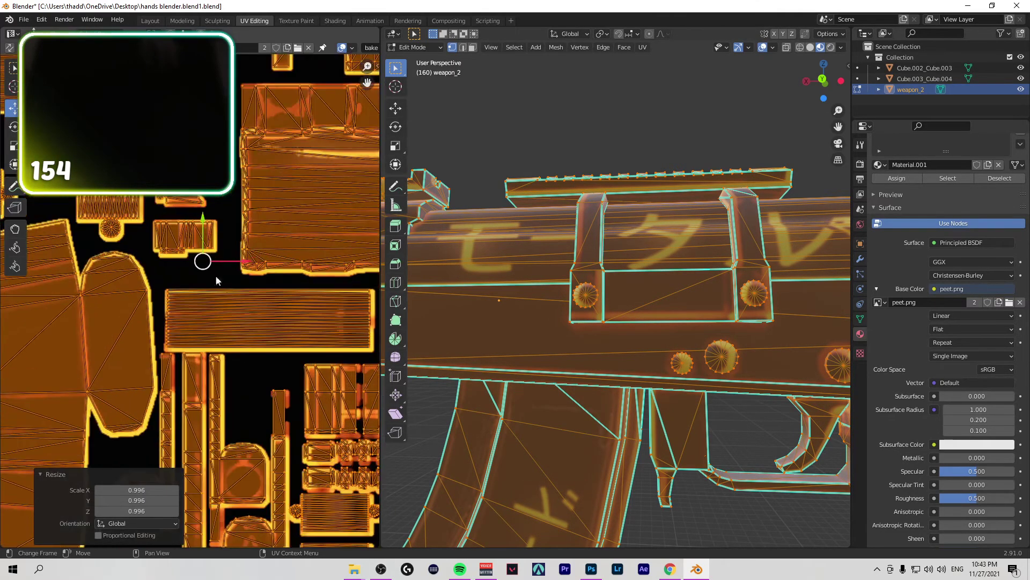
# Step: Move the rifle's UVs by 0.001 m in X and -0.0015 m in Y, checking the texture on both sides of the receiver
pyautogui.moveTo(203, 261); pyautogui.dragTo(207, 264)
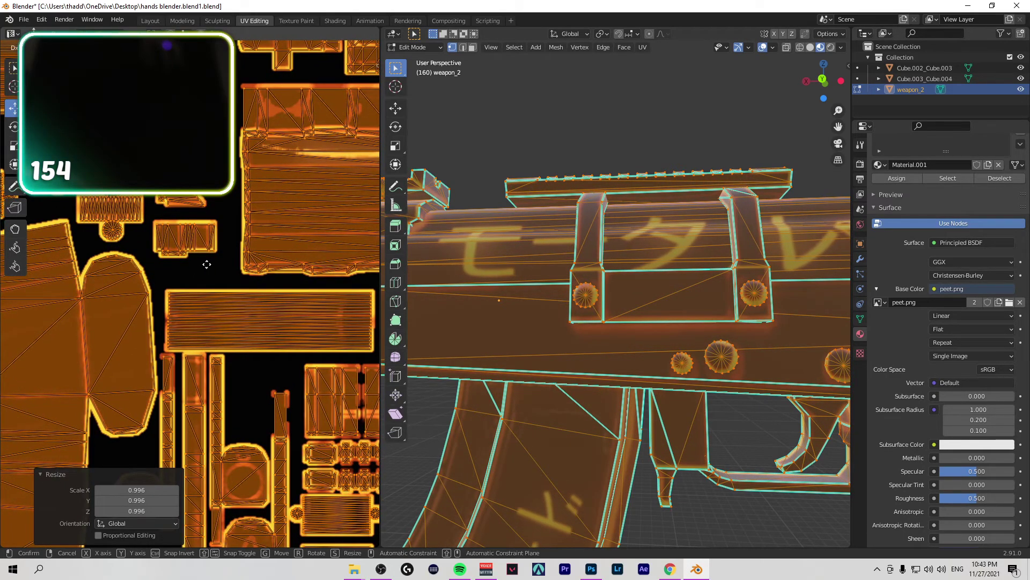
pyautogui.moveTo(204, 266); pyautogui.dragTo(204, 262)
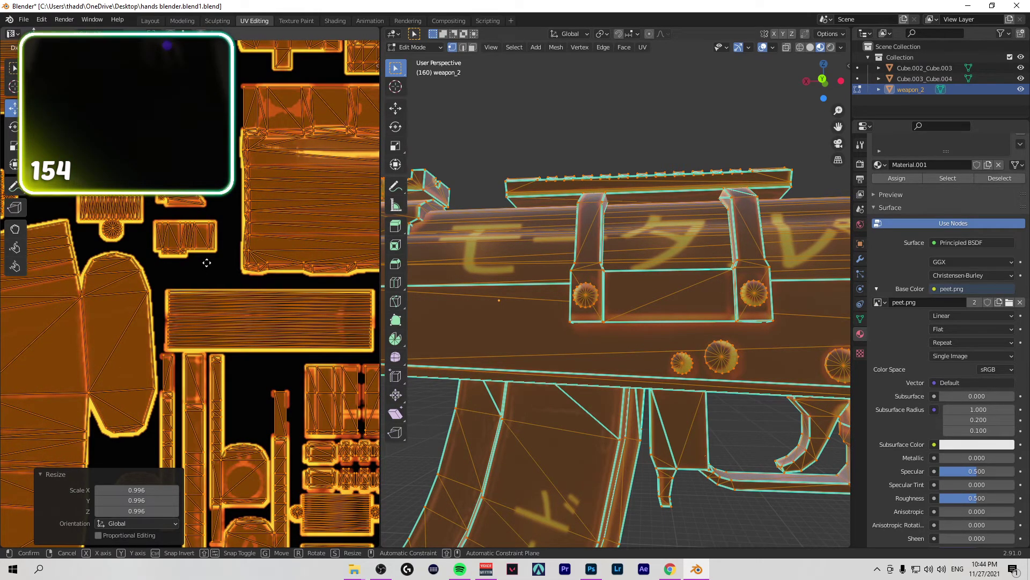
pyautogui.moveTo(208, 262); pyautogui.dragTo(207, 265)
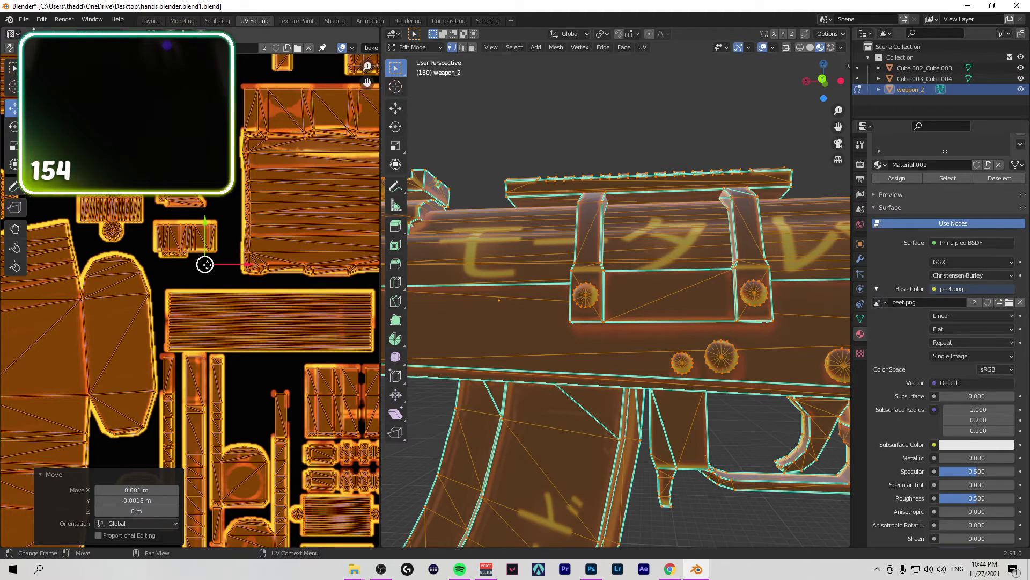
pyautogui.scroll(-2, 606, 296)
pyautogui.moveTo(824, 99); pyautogui.dragTo(848, 87)
pyautogui.scroll(8, 726, 213)
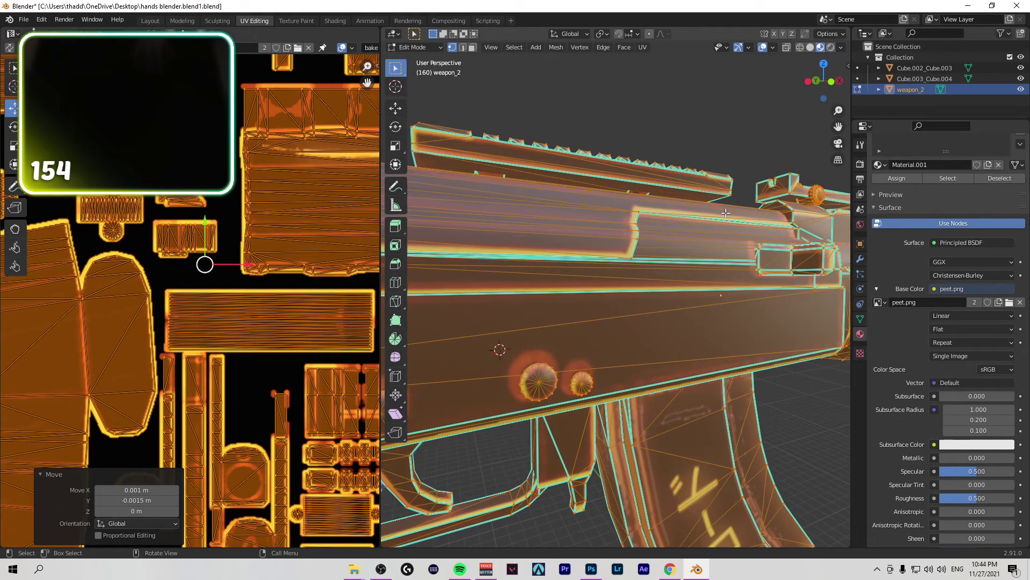
# Step: Select all the rifle's UVs and scale them by 1.002 with the Transform tool
pyautogui.scroll(-5, 343, 231)
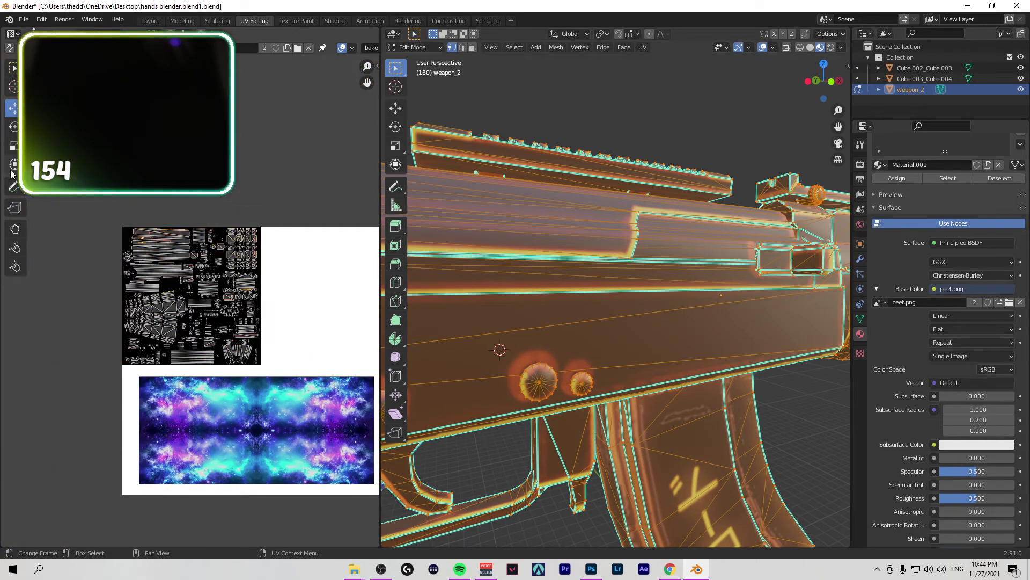
pyautogui.press('a')
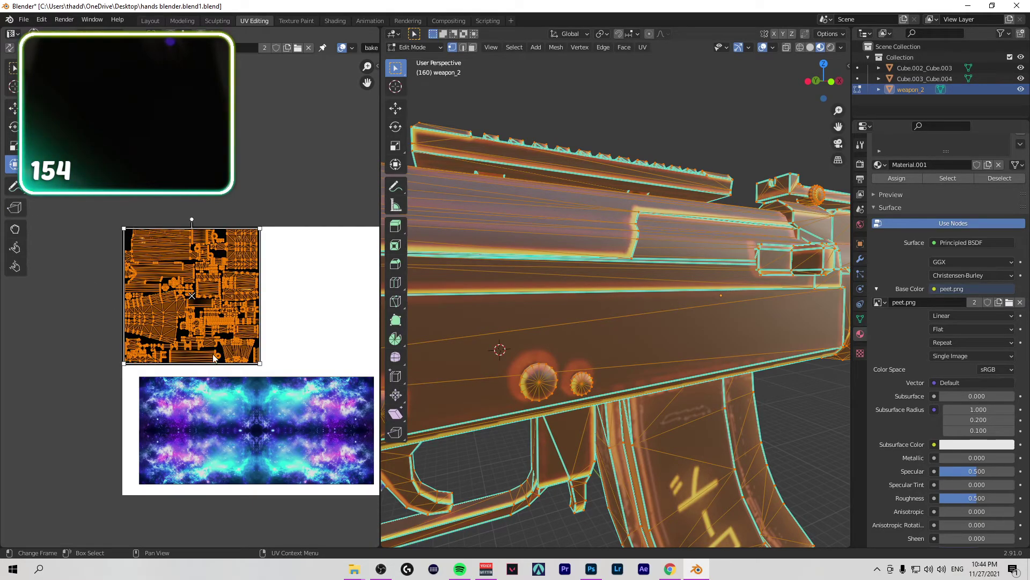
pyautogui.moveTo(266, 368); pyautogui.dragTo(262, 365)
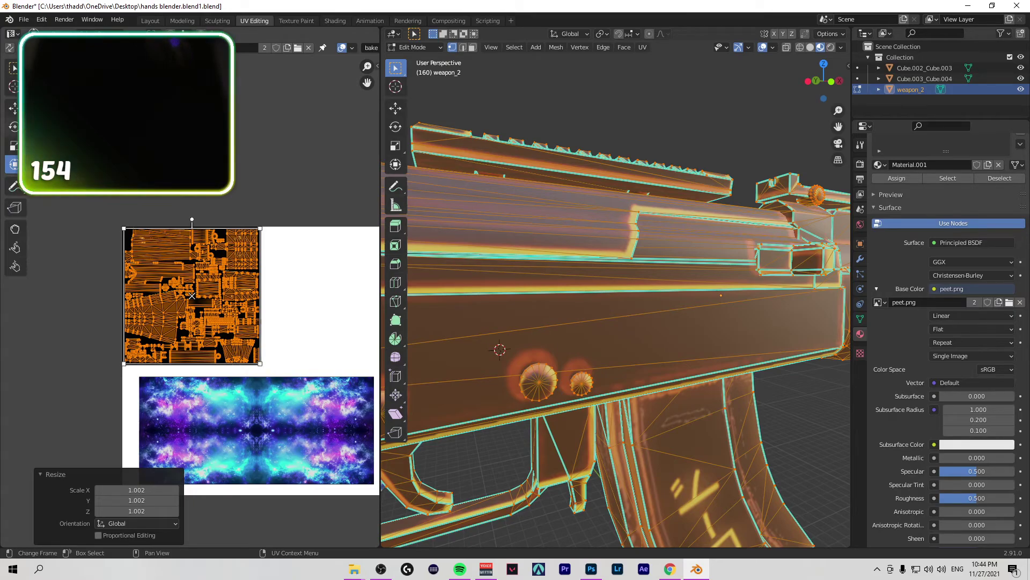
# Step: Move the rifle's UVs by -0.008 m in X and 0.002 m in Y, and shift them back into line with the atlas outlines
pyautogui.moveTo(192, 295); pyautogui.dragTo(191, 294)
pyautogui.scroll(8, 198, 296)
pyautogui.scroll(3, 197, 296)
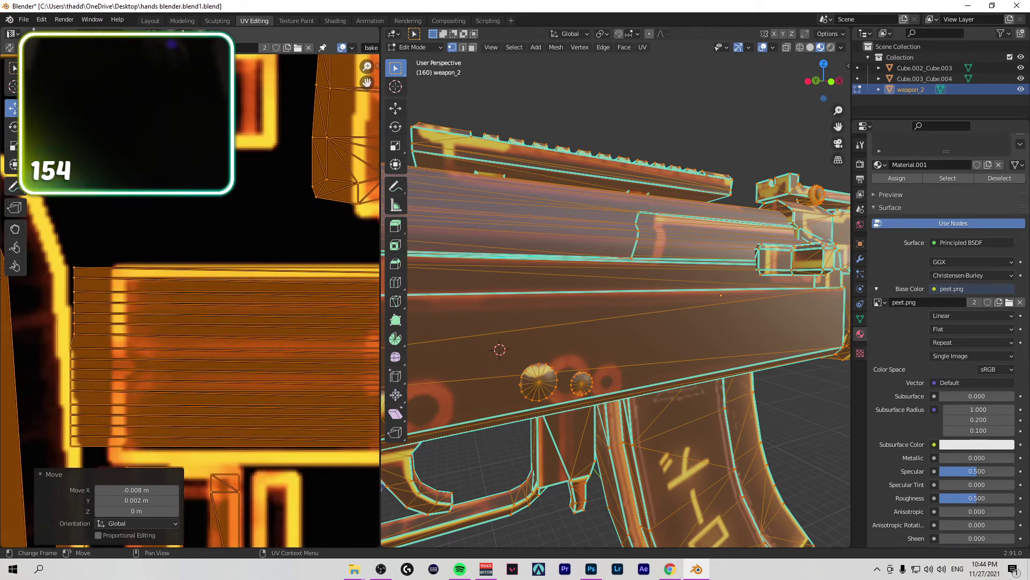
pyautogui.press('g')
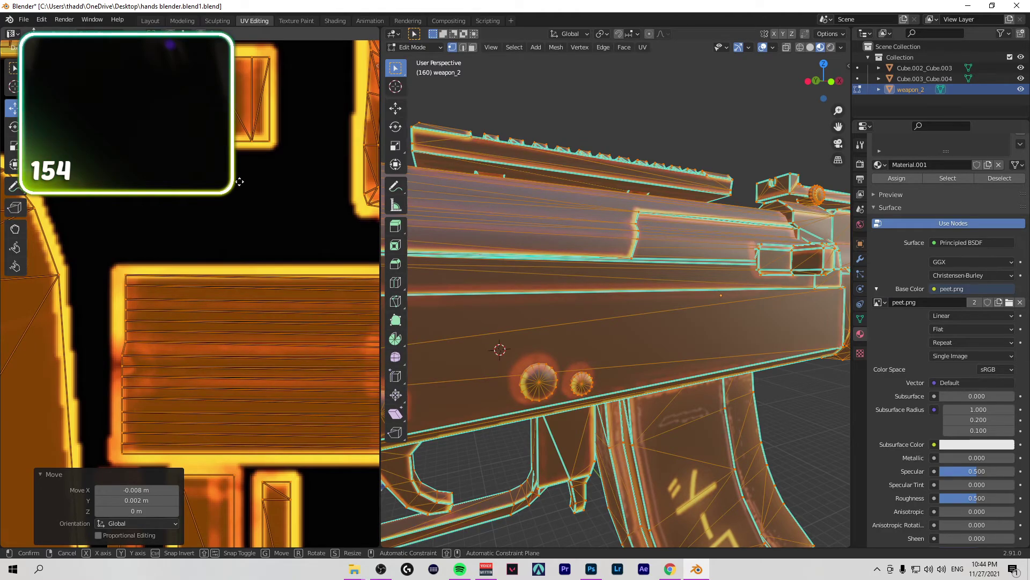
pyautogui.click(236, 181)
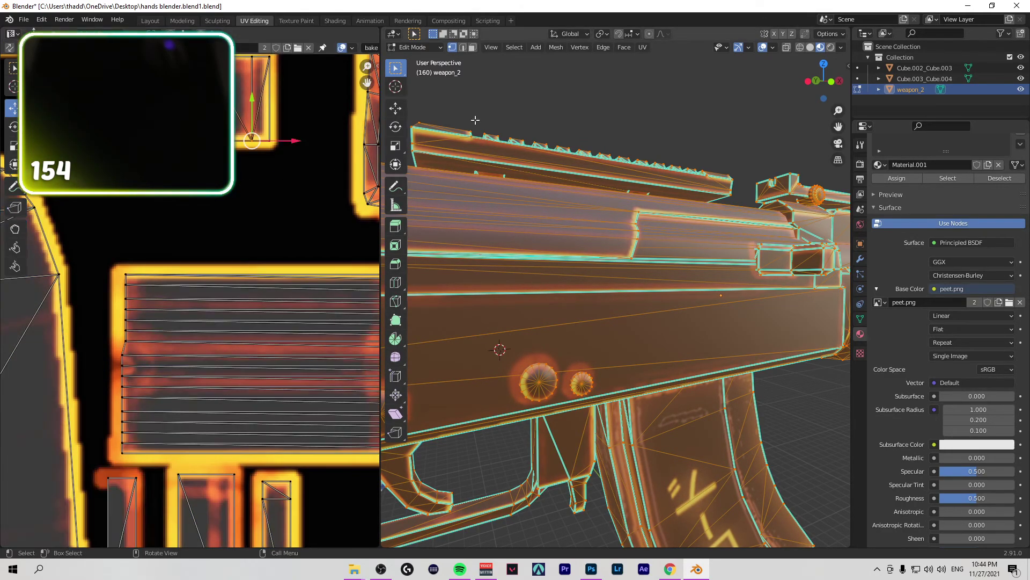
# Step: Examine the rifle's texture alignment from behind, along the receiver's side, and against the UV islands
pyautogui.moveTo(810, 81)
pyautogui.mouseDown()
pyautogui.moveTo(800, 76)
pyautogui.moveTo(777, 102)
pyautogui.moveTo(808, 79)
pyautogui.mouseUp()
pyautogui.scroll(-2, 776, 102)
pyautogui.scroll(2, 791, 167)
pyautogui.scroll(-2, 791, 167)
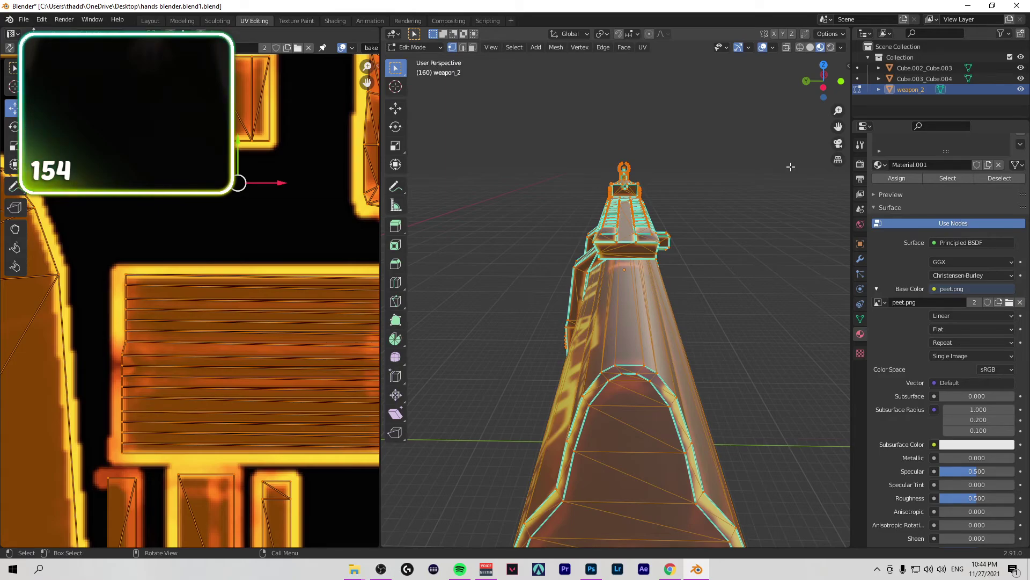
pyautogui.scroll(-3, 272, 217)
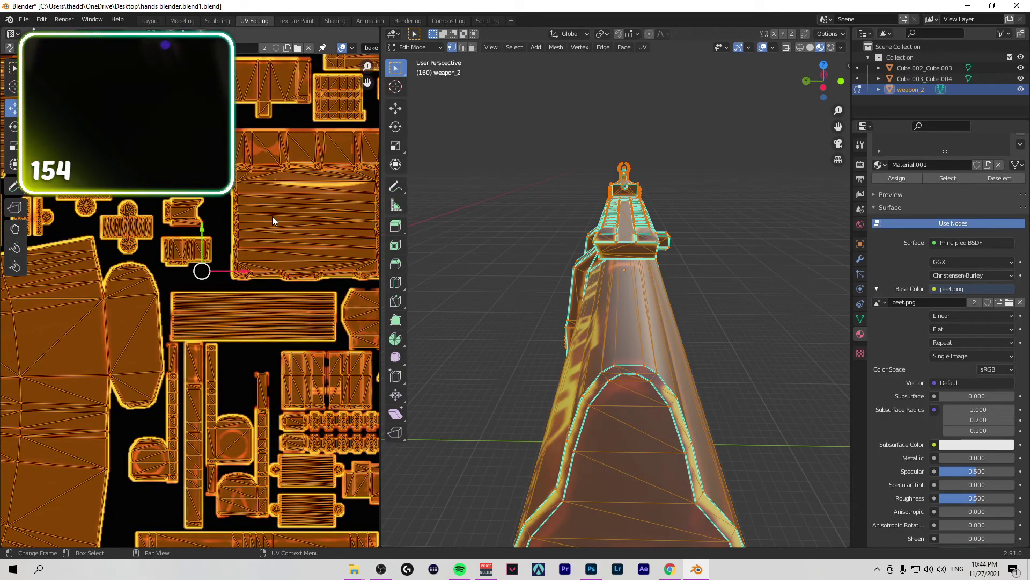
pyautogui.scroll(-2, 272, 217)
pyautogui.scroll(-3, 272, 217)
pyautogui.scroll(3, 272, 217)
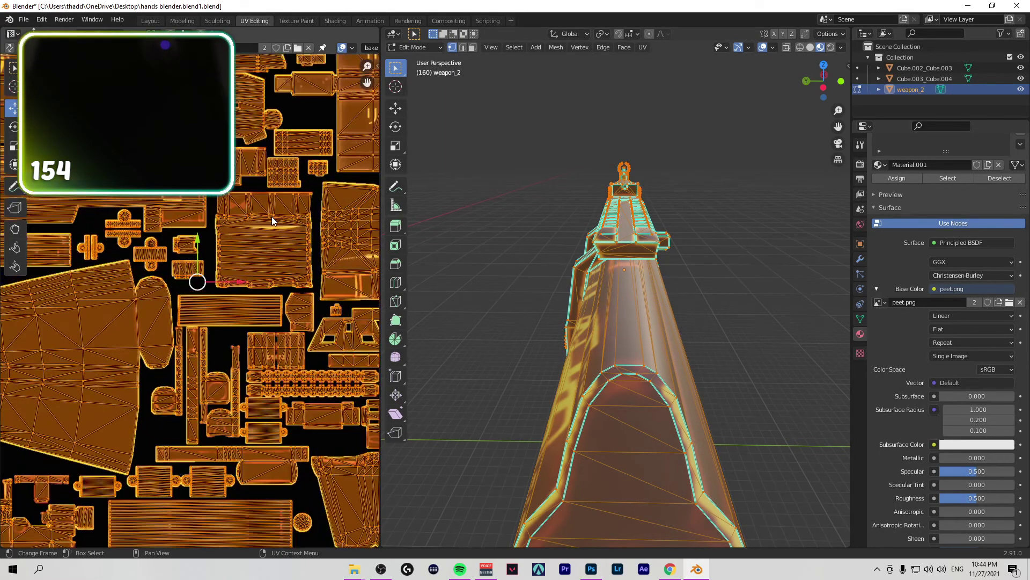
pyautogui.moveTo(737, 114); pyautogui.dragTo(708, 215, button='middle')
pyautogui.scroll(5, 689, 285)
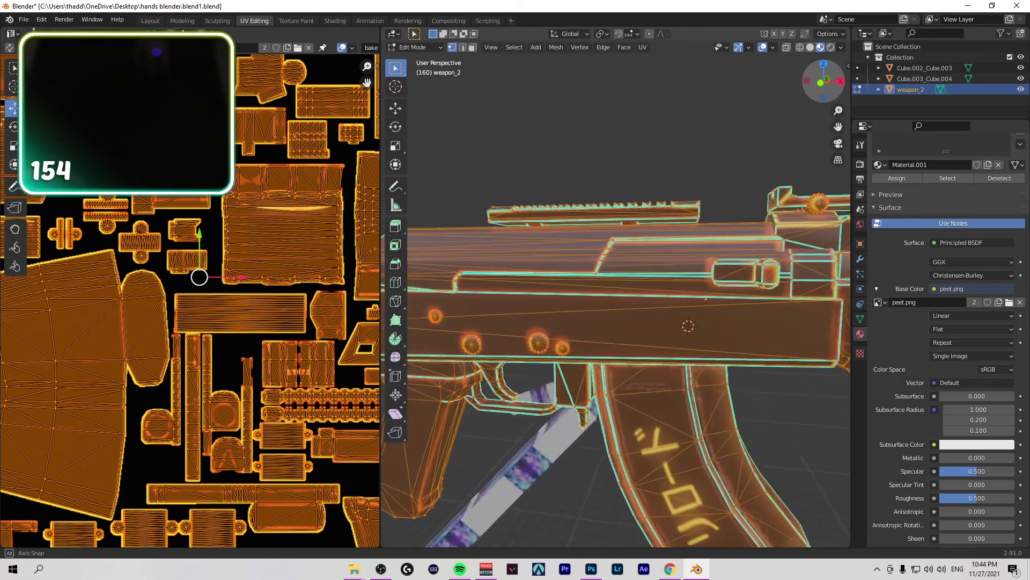
# Step: Scale the rifle's UVs by 1.003 and move them by -0.000794 m in X and 0.000397 m in Y
pyautogui.scroll(-5, 191, 301)
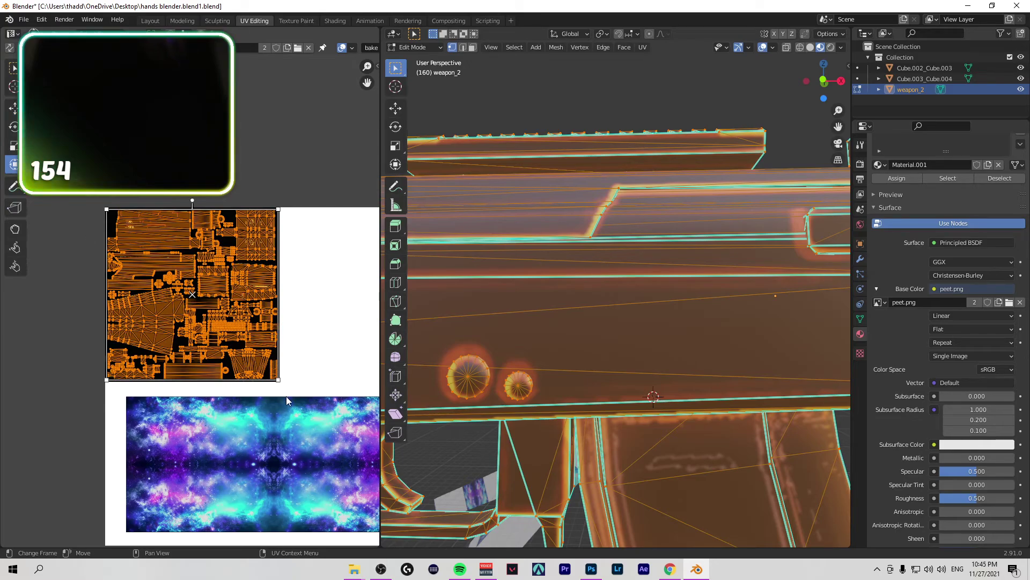
pyautogui.moveTo(279, 380); pyautogui.dragTo(279, 381)
pyautogui.scroll(8, 177, 279)
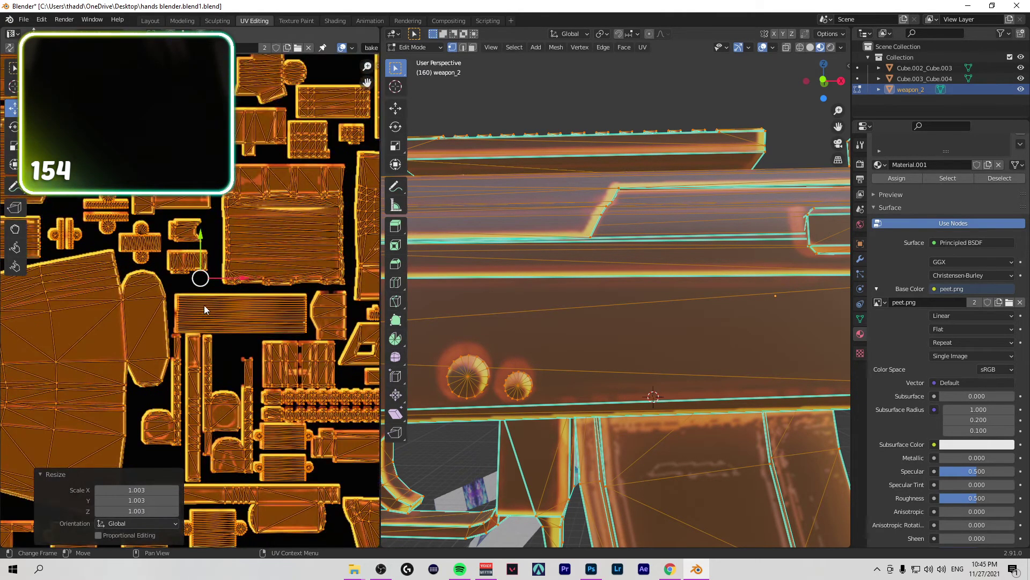
pyautogui.press('g')
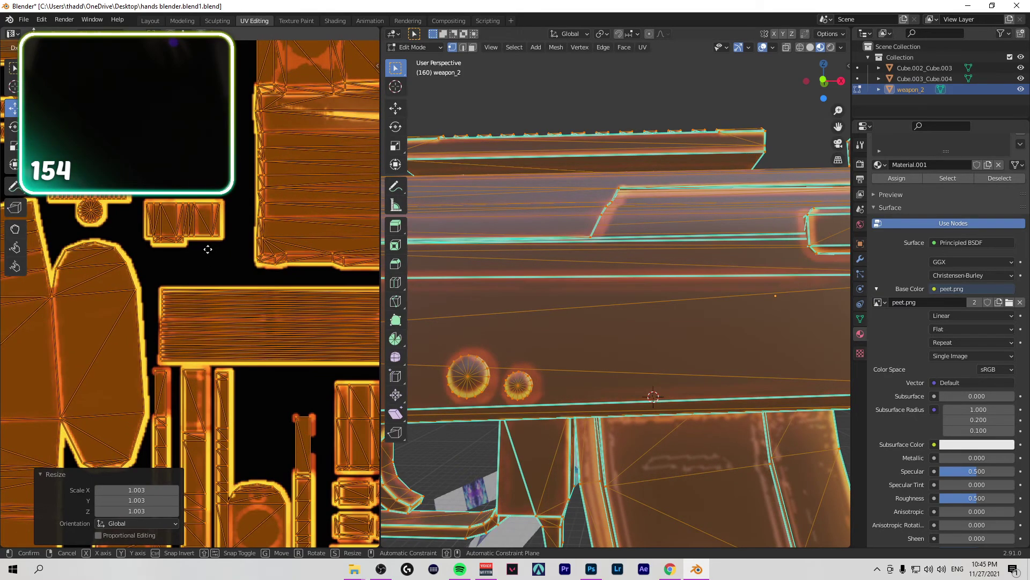
pyautogui.click(210, 250)
# Step: Scale the rifle's UVs by another 1.003 to fill the dark atlas area
pyautogui.scroll(-6, 220, 288)
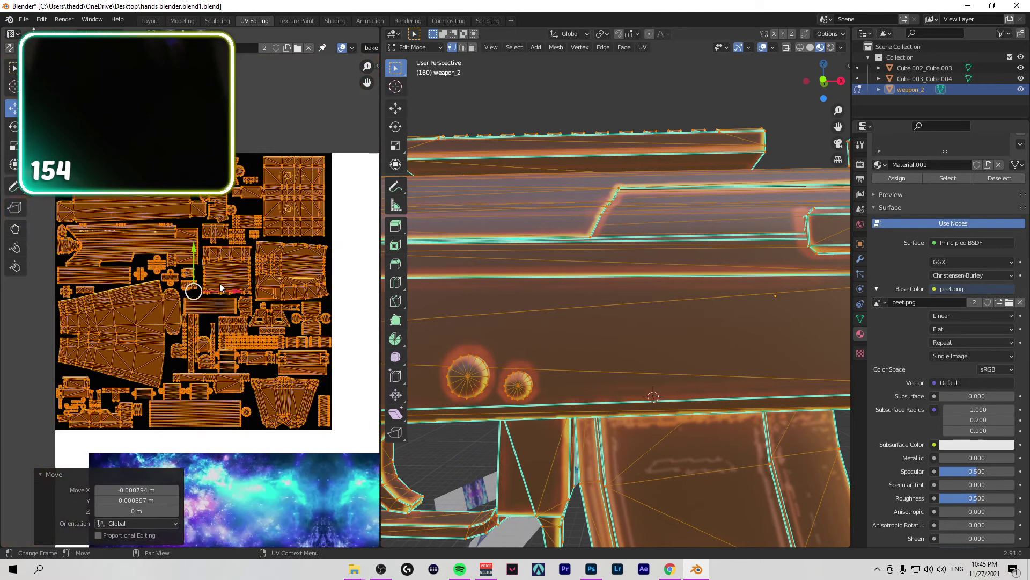
pyautogui.press('s')
pyautogui.click(333, 428)
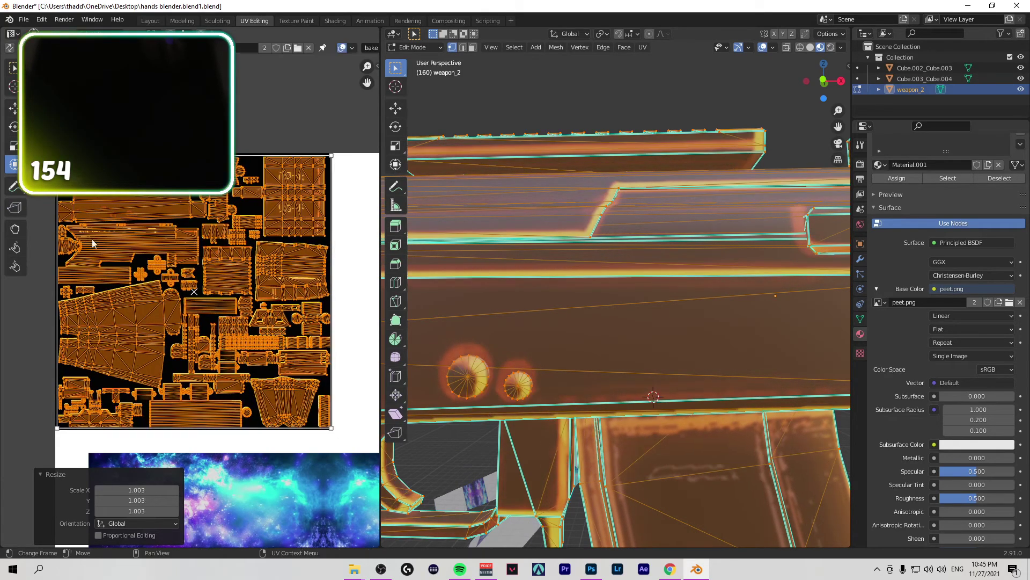
# Step: Try moving the rifle's UVs by -0.000945 m in X and 0.00189 m in Y, check from behind, and undo the move
pyautogui.hotkey('shift', 'space')
pyautogui.press('g')
pyautogui.scroll(5, 199, 263)
pyautogui.press('g')
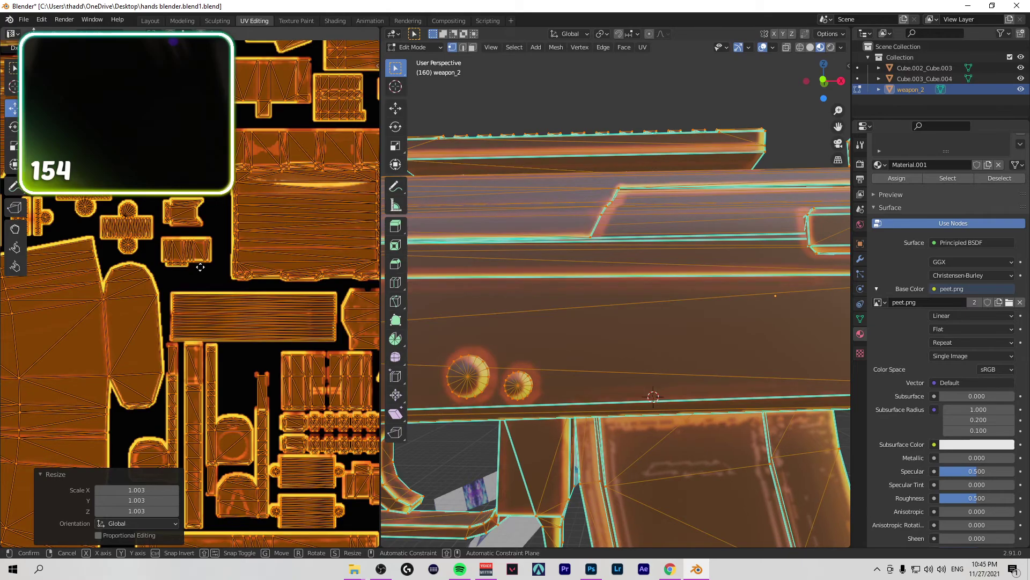
pyautogui.scroll(-5, 606, 352)
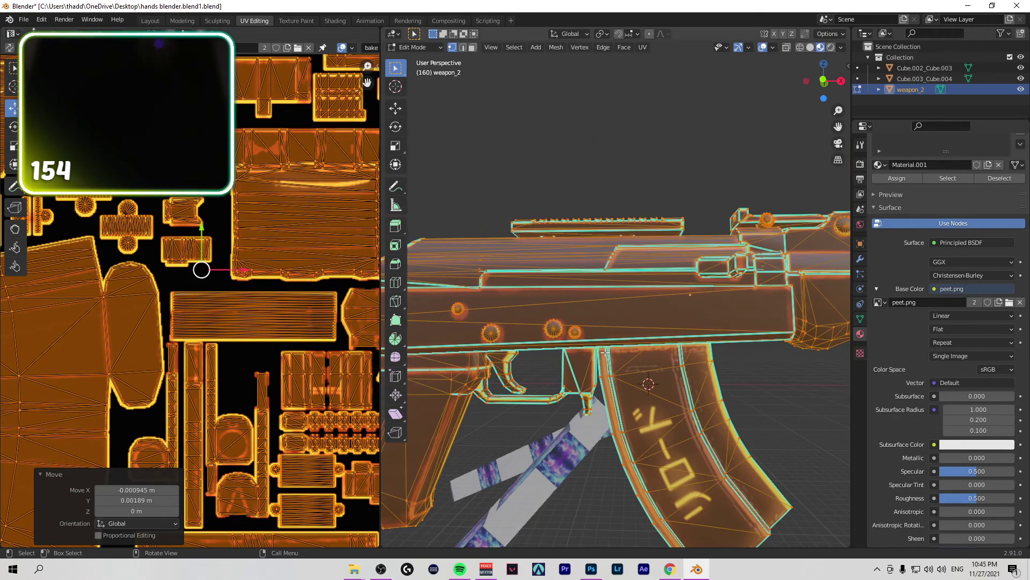
pyautogui.moveTo(823, 80); pyautogui.dragTo(888, 82)
pyautogui.scroll(-3, 710, 251)
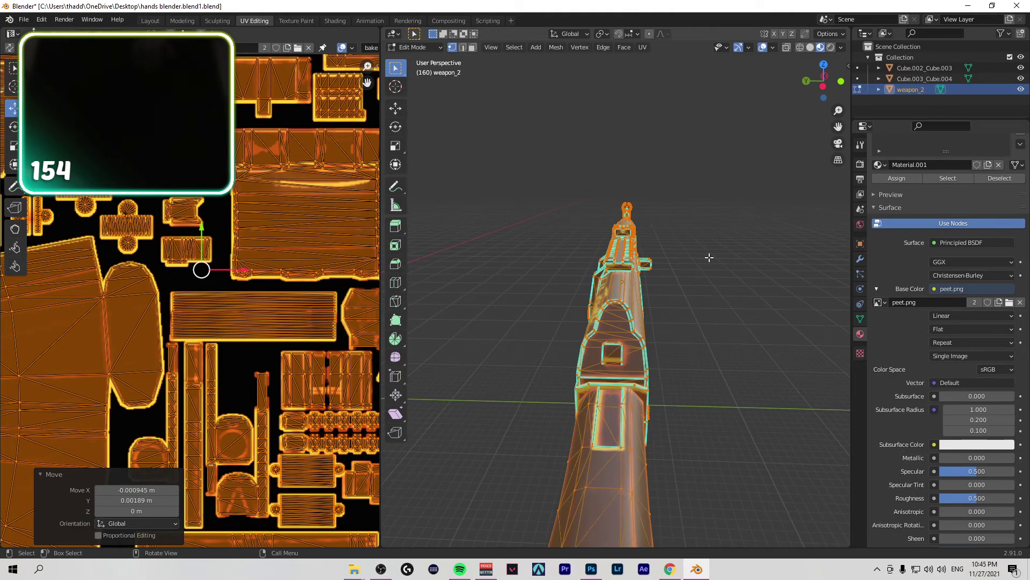
pyautogui.hotkey('ctrl', 'z')
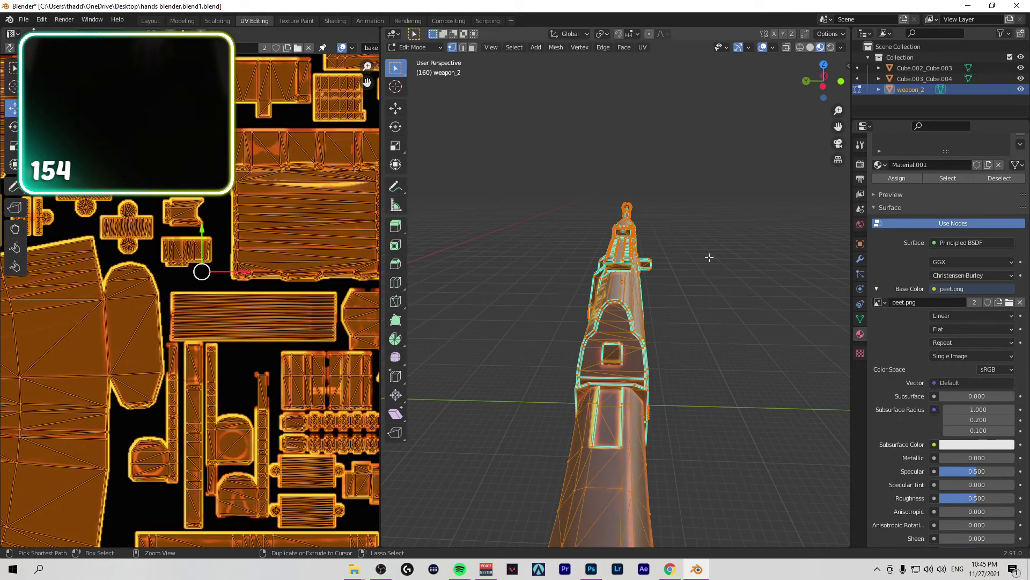
# Step: Undo the previous UV adjustment and move the rifle's UVs by -0.000375 m in X and 0.0005 m in Y
pyautogui.hotkey('ctrl', 'z')
pyautogui.hotkey('ctrl', 'z')
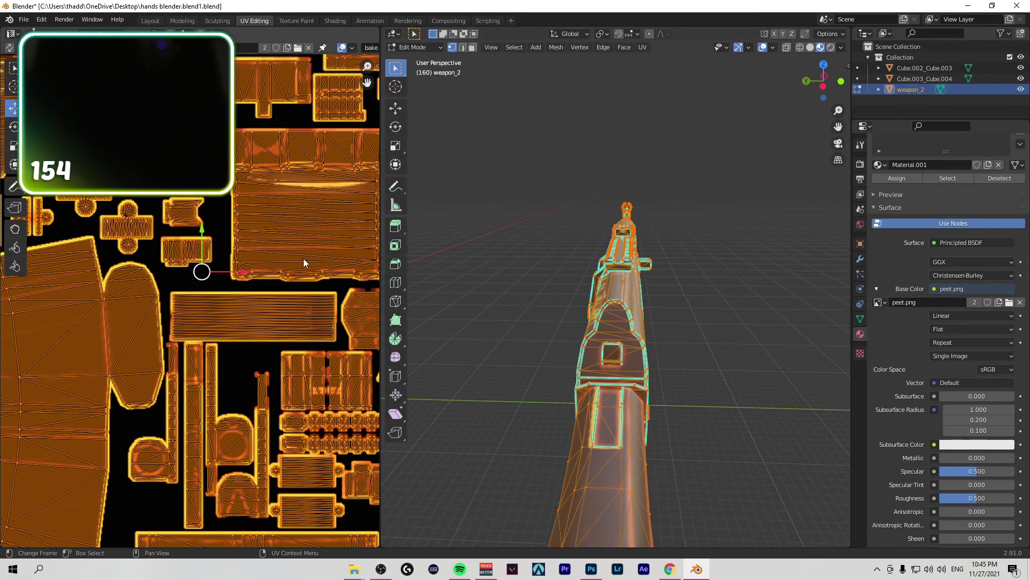
pyautogui.scroll(4, 232, 240)
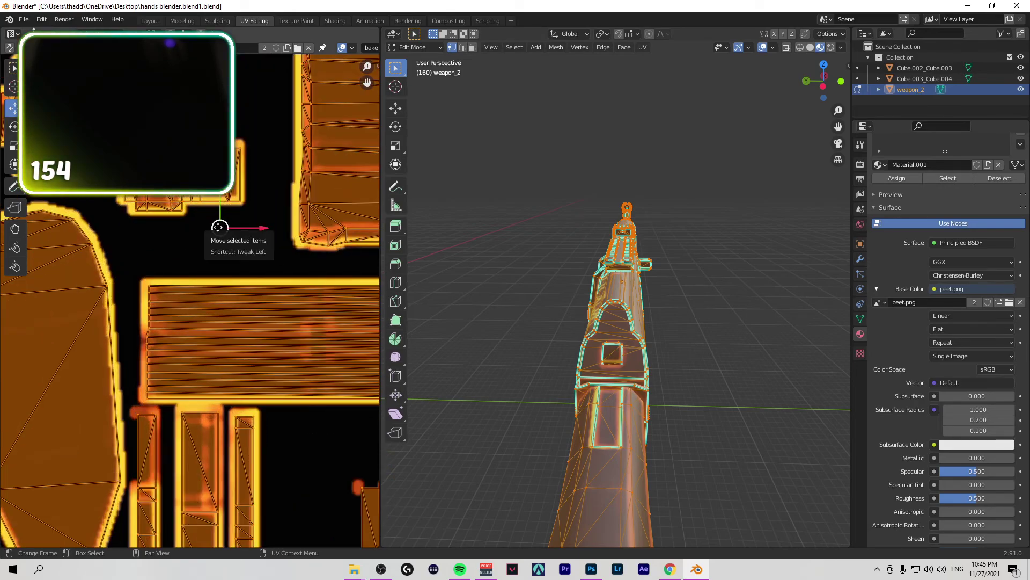
pyautogui.moveTo(217, 226); pyautogui.dragTo(216, 225)
pyautogui.click(216, 225)
# Step: Switch the rifle to Object Mode, examine its texture from behind and from both sides, and deselect it
pyautogui.moveTo(639, 290); pyautogui.dragTo(645, 303, button='middle')
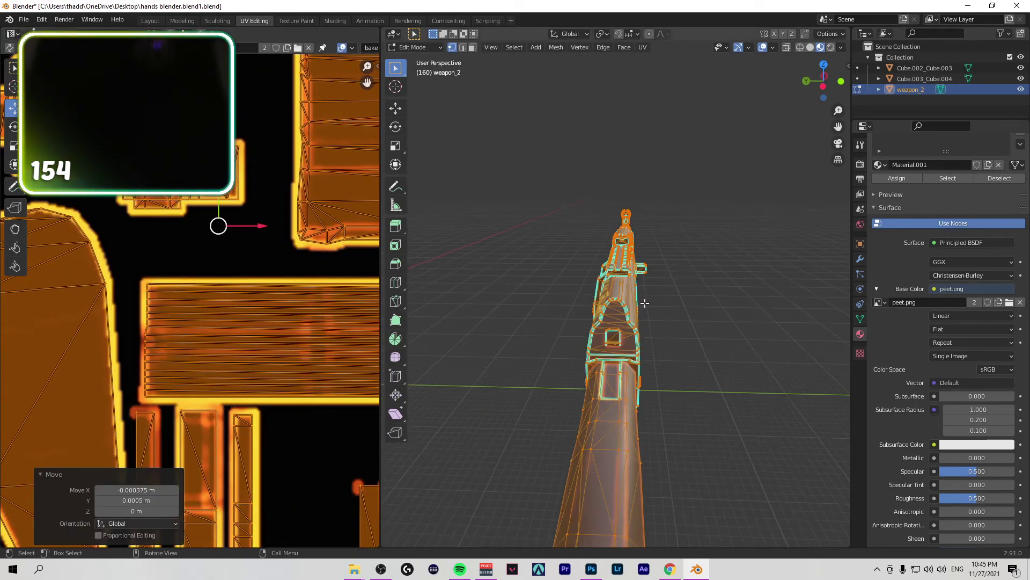
pyautogui.moveTo(814, 81)
pyautogui.mouseDown()
pyautogui.moveTo(768, 85)
pyautogui.moveTo(820, 81)
pyautogui.mouseUp()
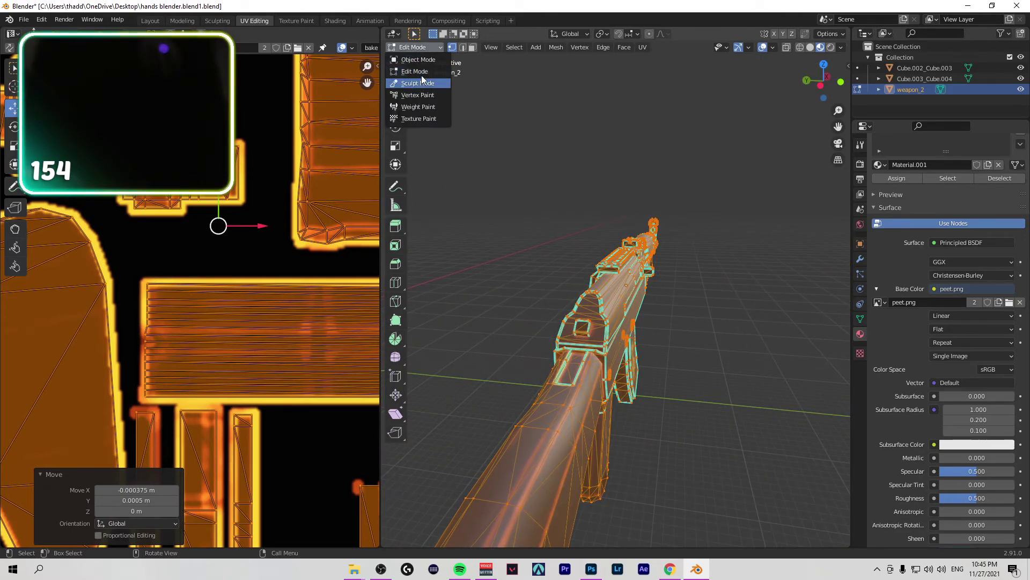
pyautogui.click(426, 60)
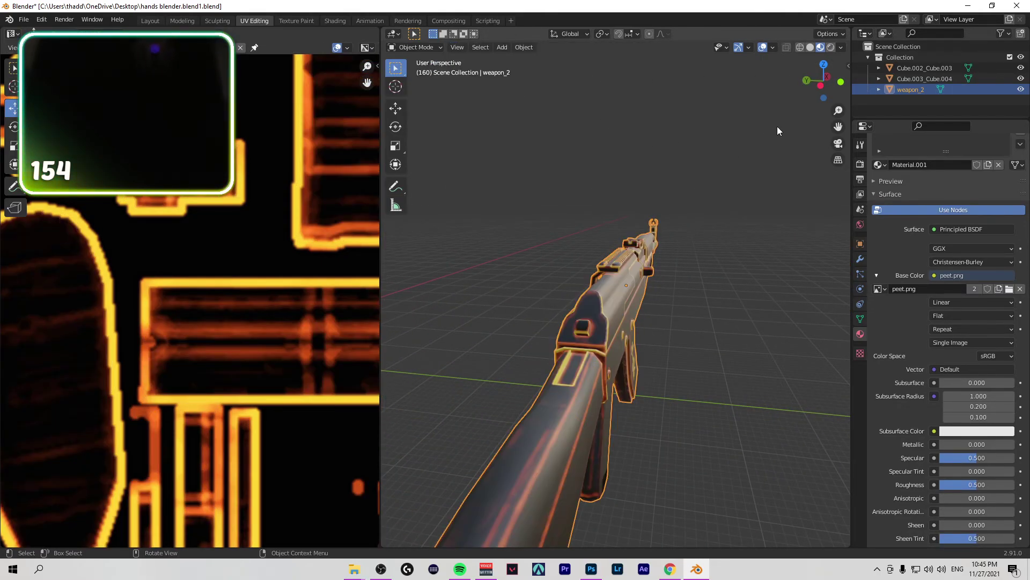
pyautogui.moveTo(777, 127); pyautogui.dragTo(761, 165, button='middle')
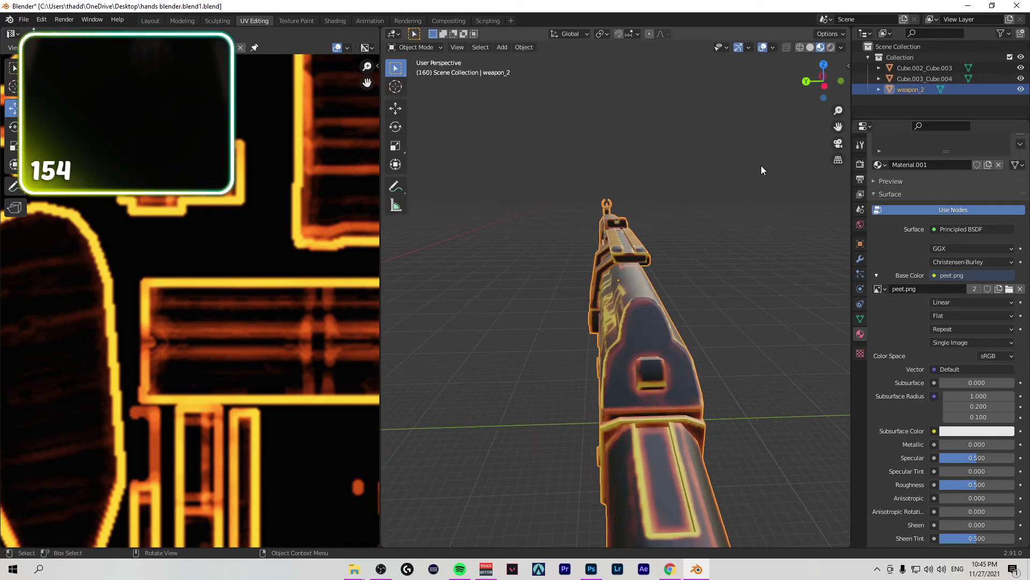
pyautogui.scroll(-1, 762, 149)
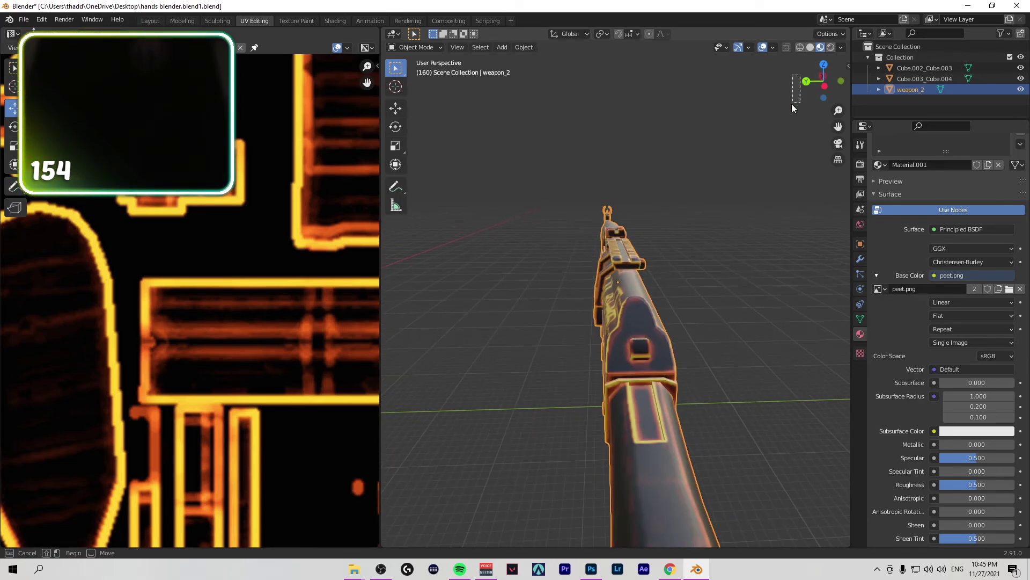
pyautogui.moveTo(793, 105); pyautogui.dragTo(719, 108)
pyautogui.scroll(-12, 268, 161)
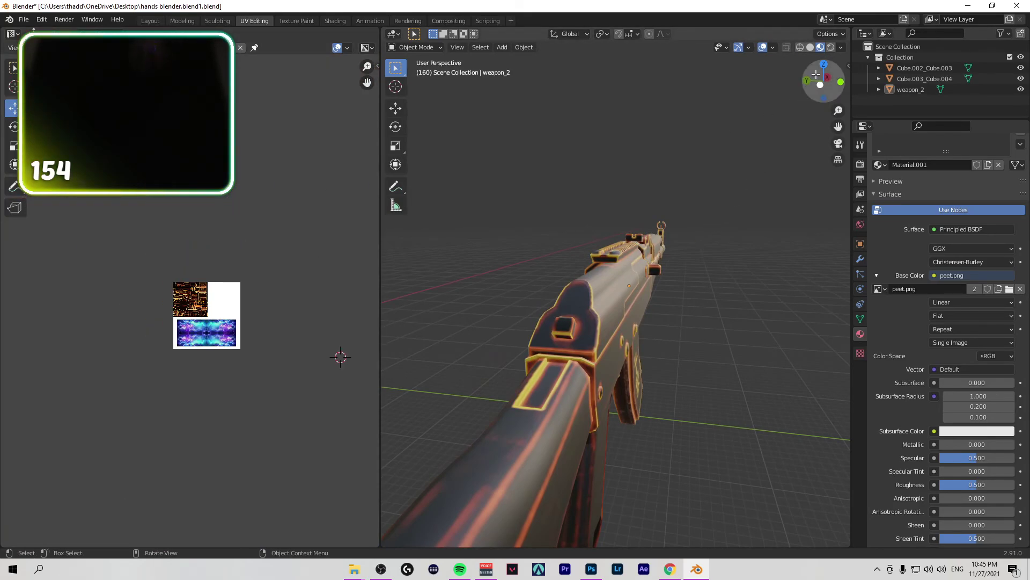
# Step: Load peet2.png from the Desktop as the base color image of Cube.003_Cube.004's material
pyautogui.click(924, 78)
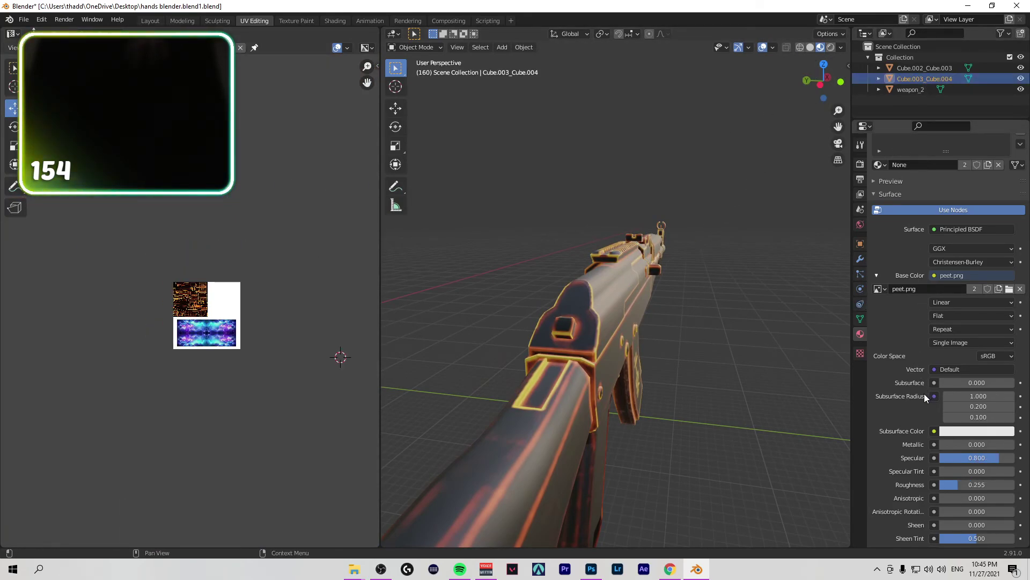
pyautogui.click(1009, 289)
pyautogui.scroll(-5, 429, 376)
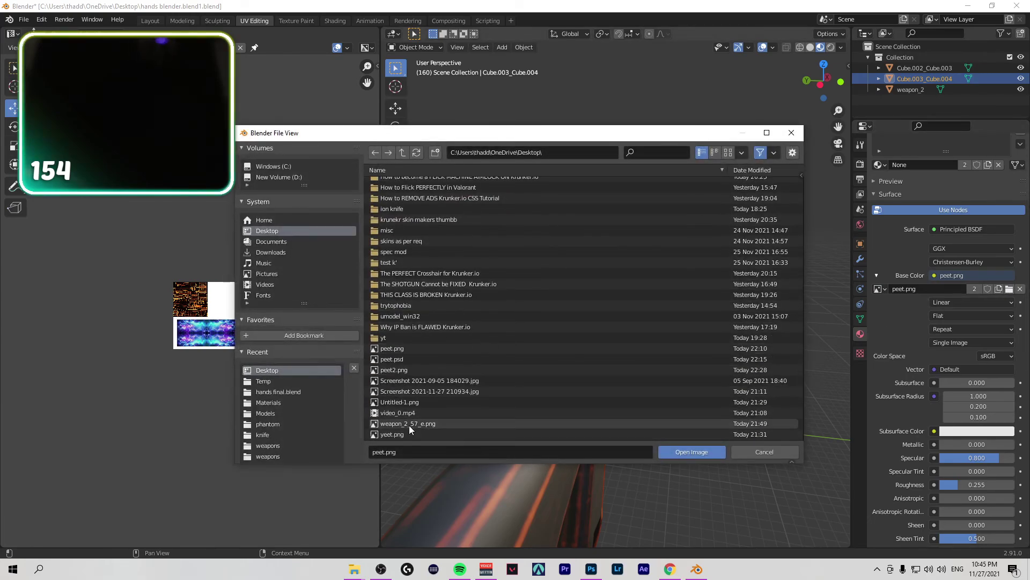
pyautogui.click(397, 369)
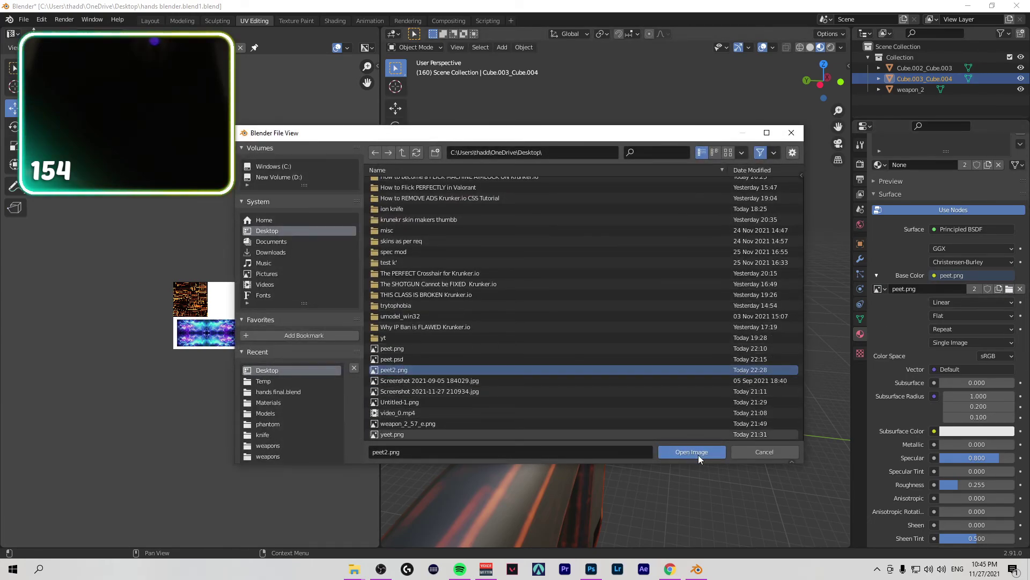
pyautogui.click(697, 454)
pyautogui.click(917, 68)
pyautogui.click(1009, 289)
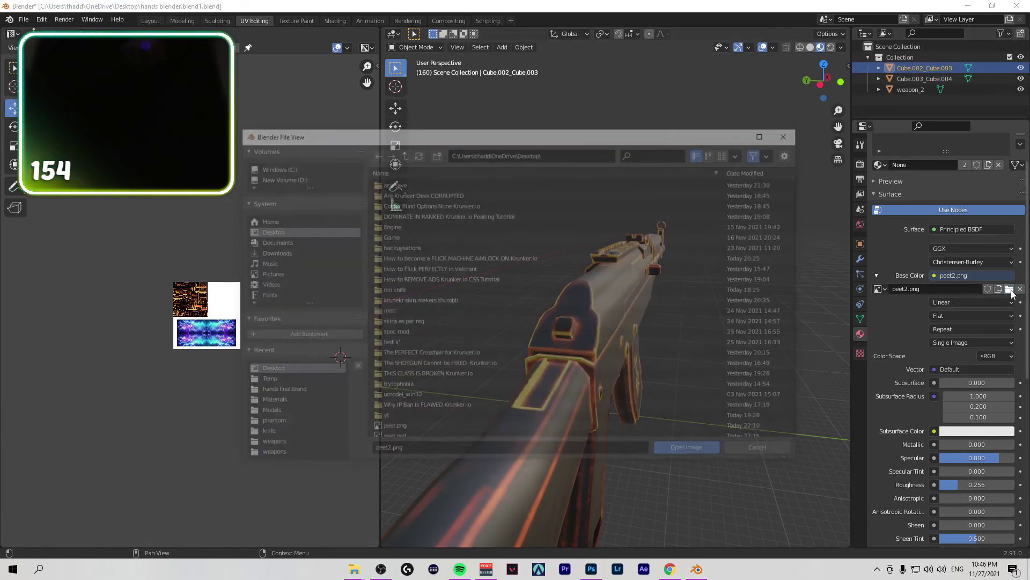
pyautogui.click(762, 452)
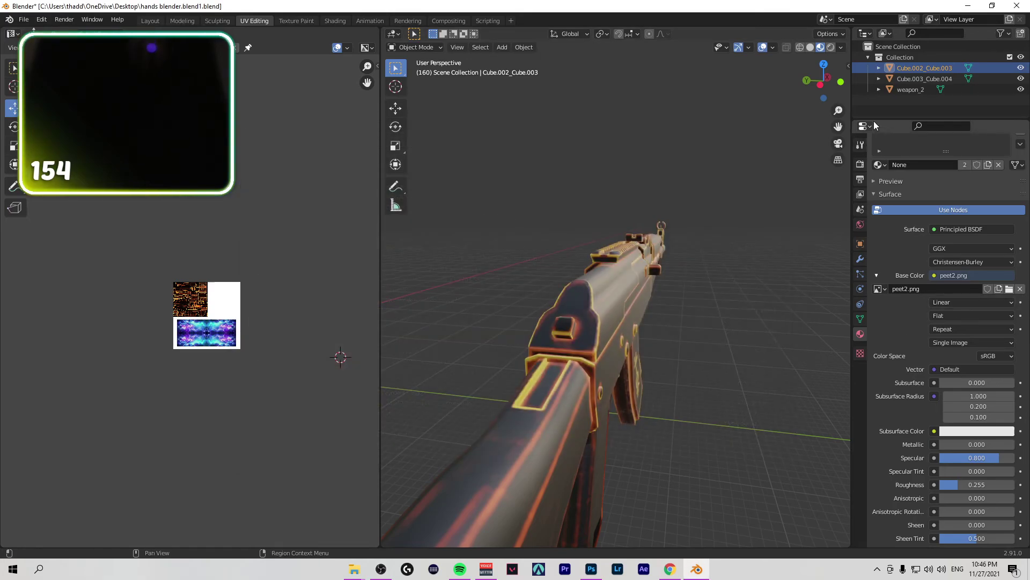
# Step: Load peet2.png from the Desktop as the base color image of weapon_2's material
pyautogui.click(918, 78)
pyautogui.click(912, 89)
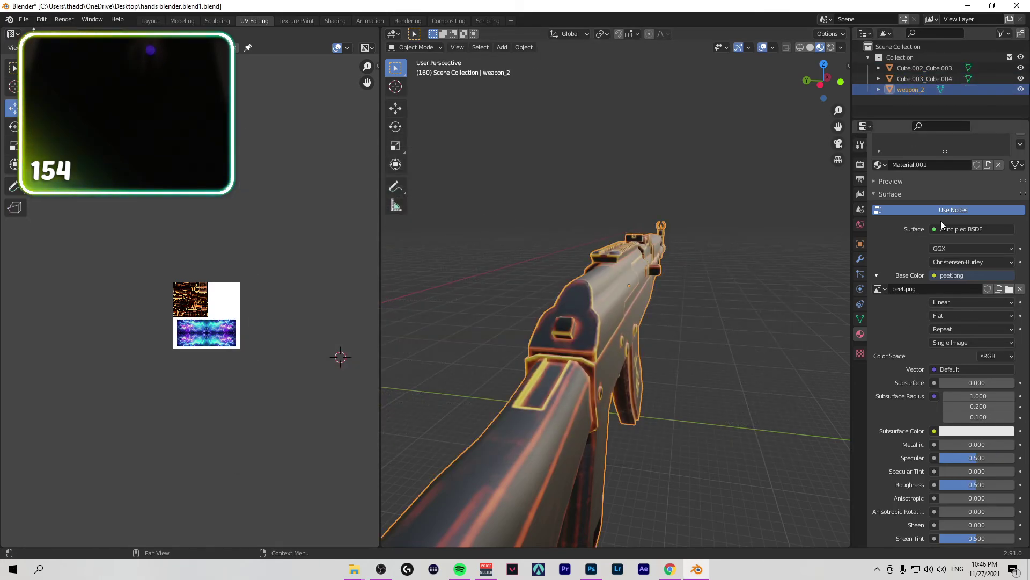
pyautogui.click(1009, 289)
pyautogui.scroll(-5, 473, 397)
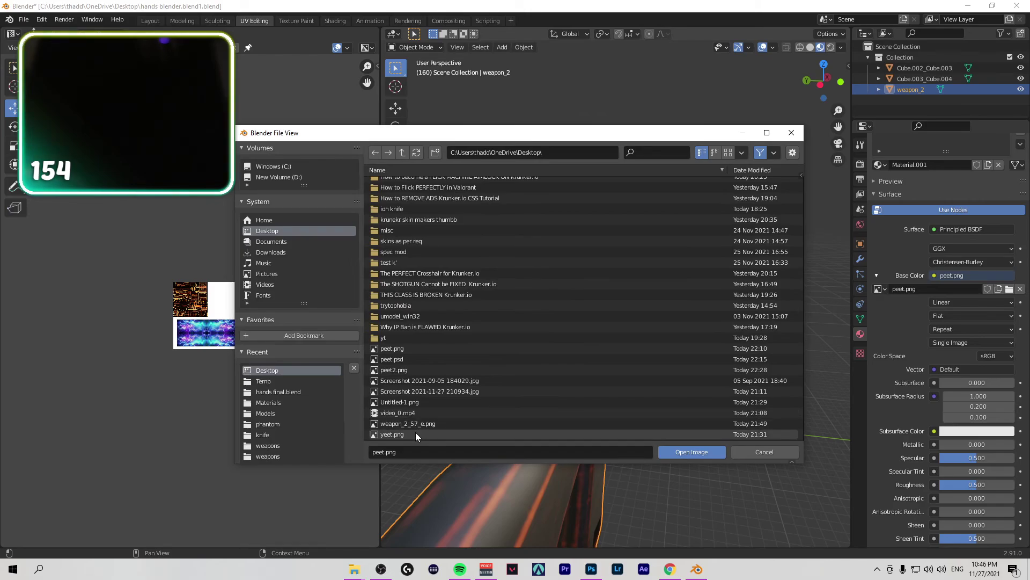
pyautogui.click(400, 370)
pyautogui.click(671, 452)
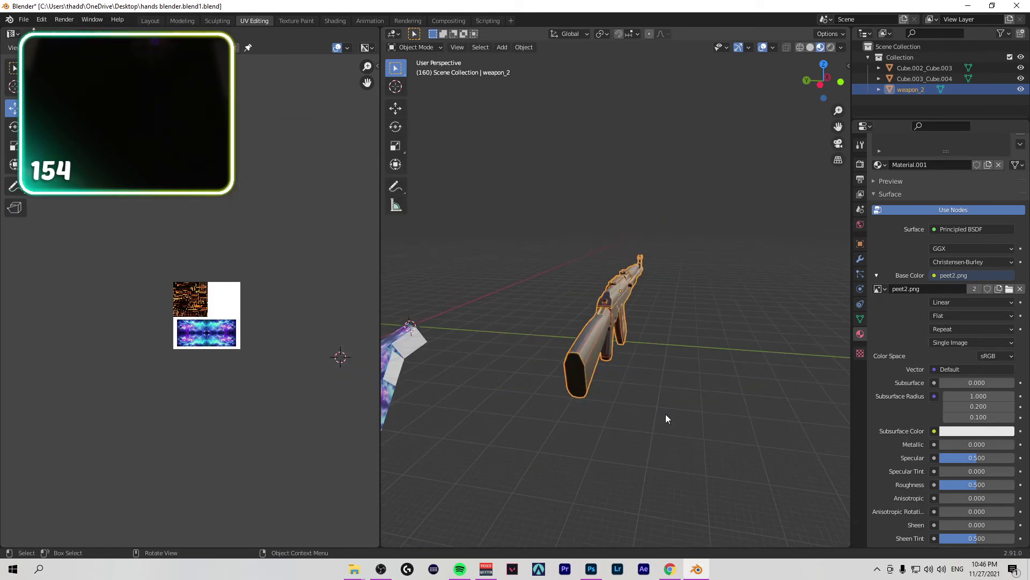
# Step: Try the Extend extension mode on Cube.003_Cube.004's base color texture, and restore Repeat
pyautogui.moveTo(665, 411); pyautogui.dragTo(636, 412, button='middle')
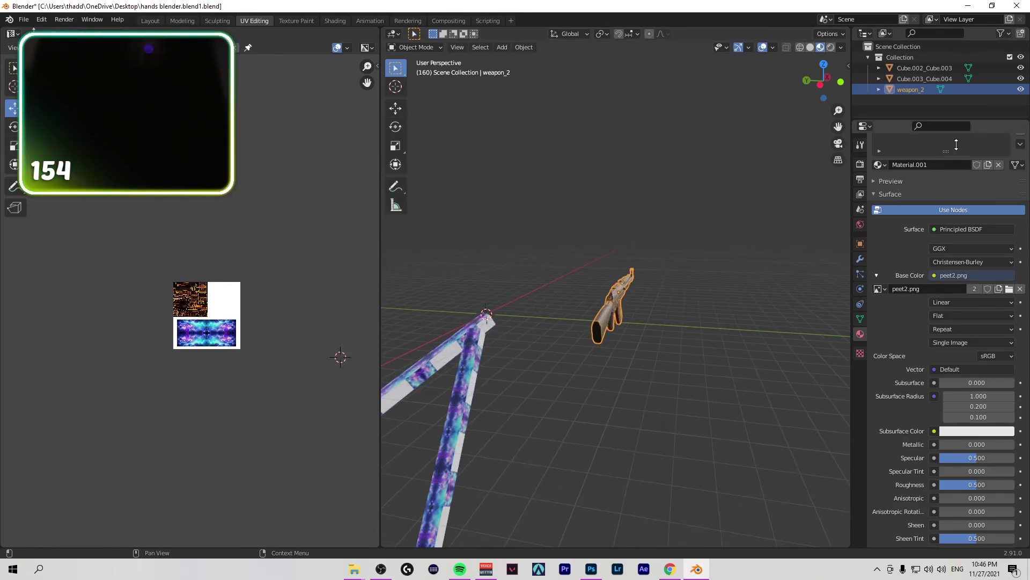
pyautogui.click(944, 100)
pyautogui.click(920, 79)
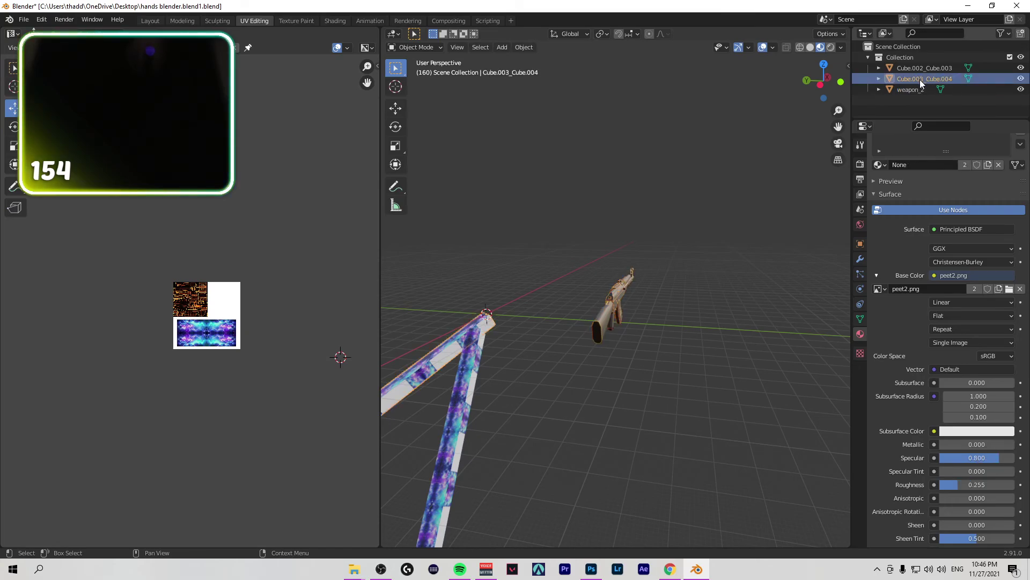
pyautogui.click(978, 331)
pyautogui.click(971, 350)
pyautogui.click(971, 331)
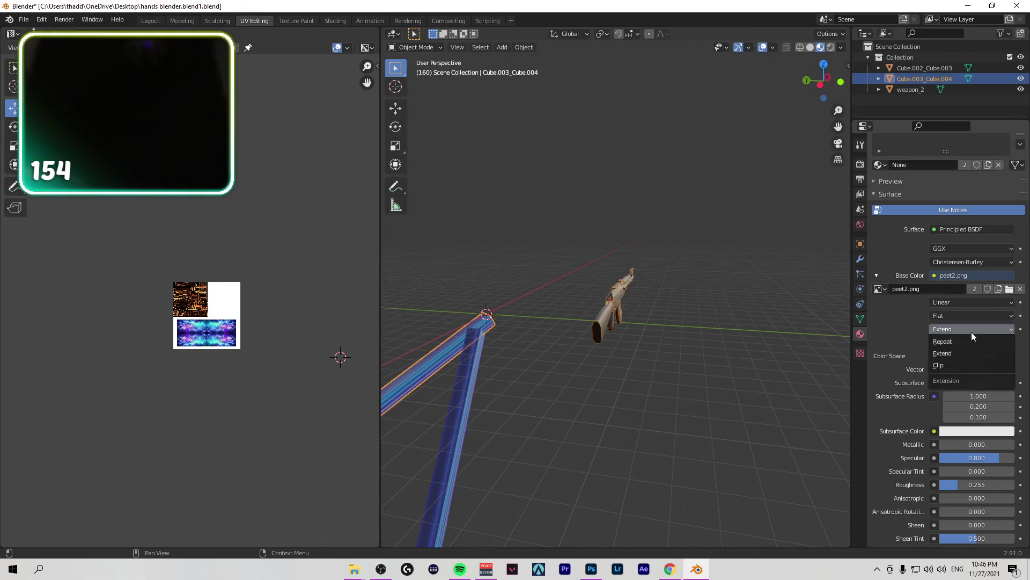
pyautogui.click(969, 341)
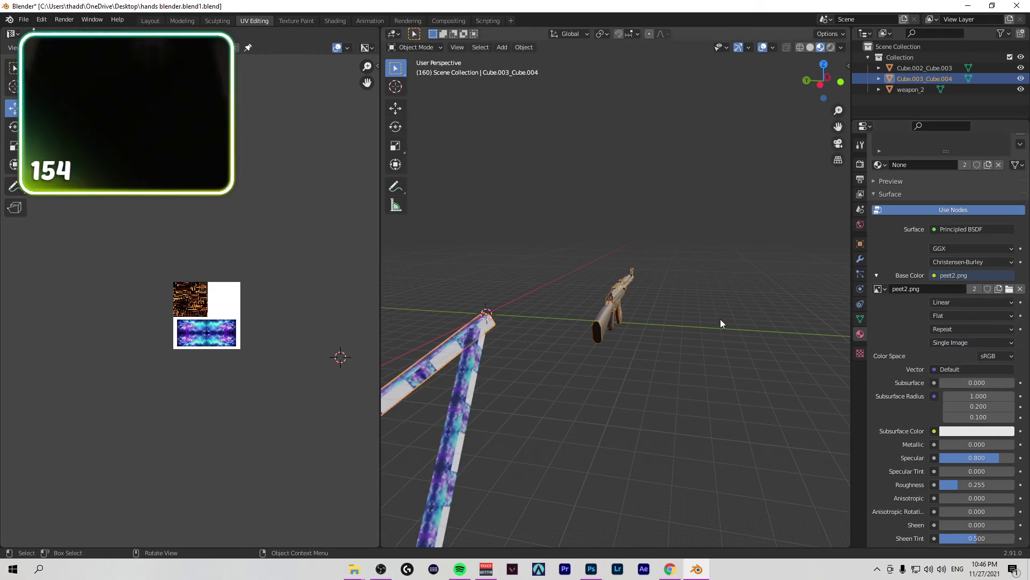
# Step: Show peet2.png in the UV editor, dismiss the screen-time notice, and inspect the white gaps on the arms
pyautogui.moveTo(824, 80); pyautogui.dragTo(787, 90)
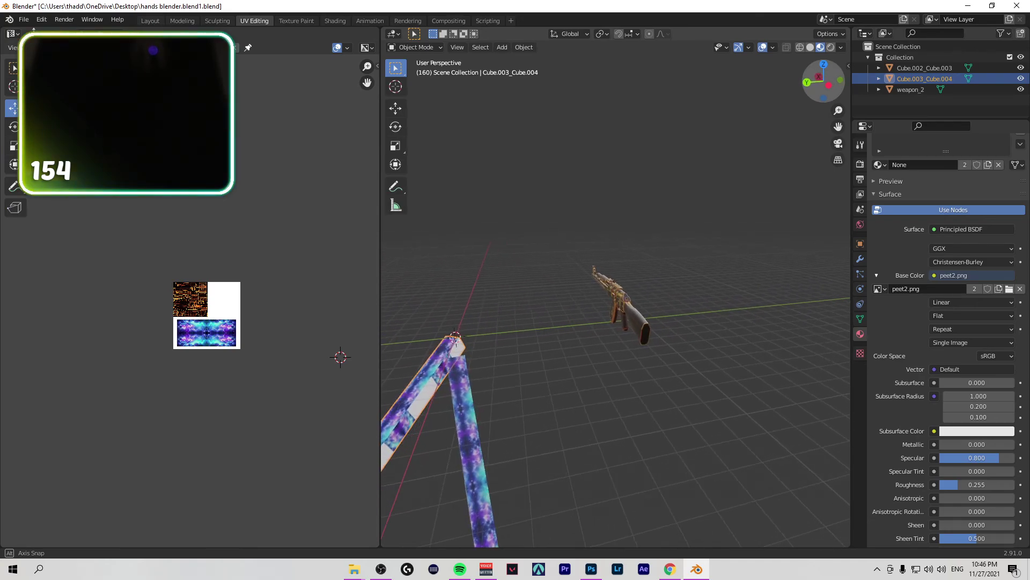
pyautogui.scroll(3, 245, 282)
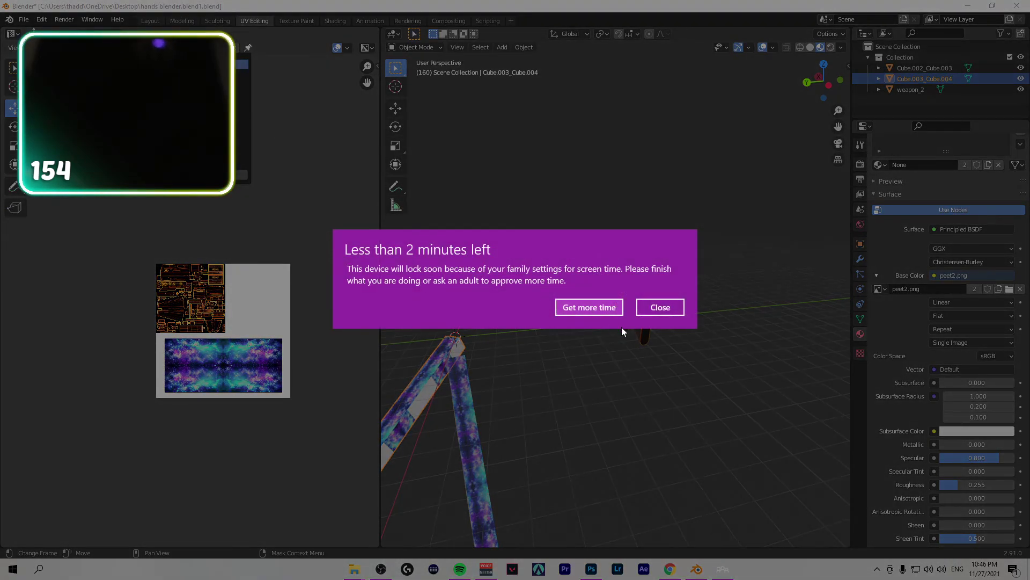
pyautogui.click(660, 307)
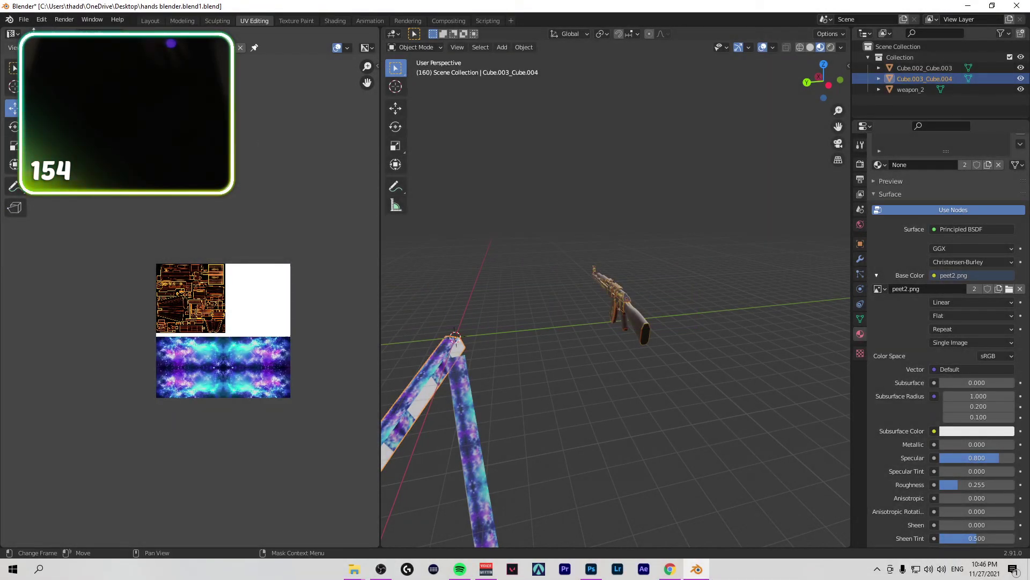
pyautogui.moveTo(504, 300); pyautogui.dragTo(754, 193, button='middle')
# Step: Switch to Photoshop, combine Layers 1 to 3 and the Screenshot layer into one smart object, and rasterize it
pyautogui.click(591, 569)
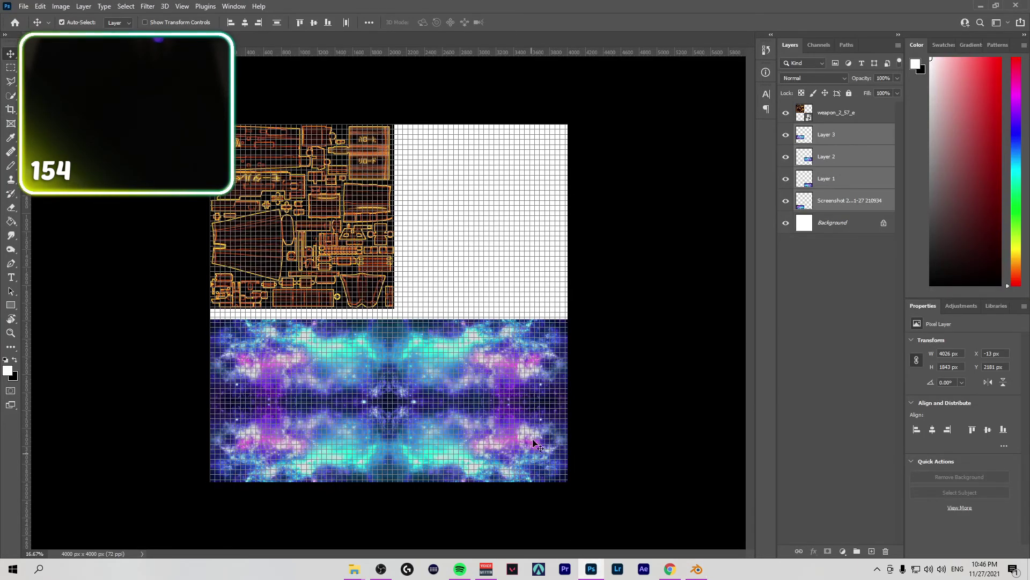
pyautogui.click(832, 270)
pyautogui.click(837, 201)
pyautogui.keyDown('shift'); pyautogui.click(827, 138); pyautogui.keyUp('shift')
pyautogui.rightClick(826, 140)
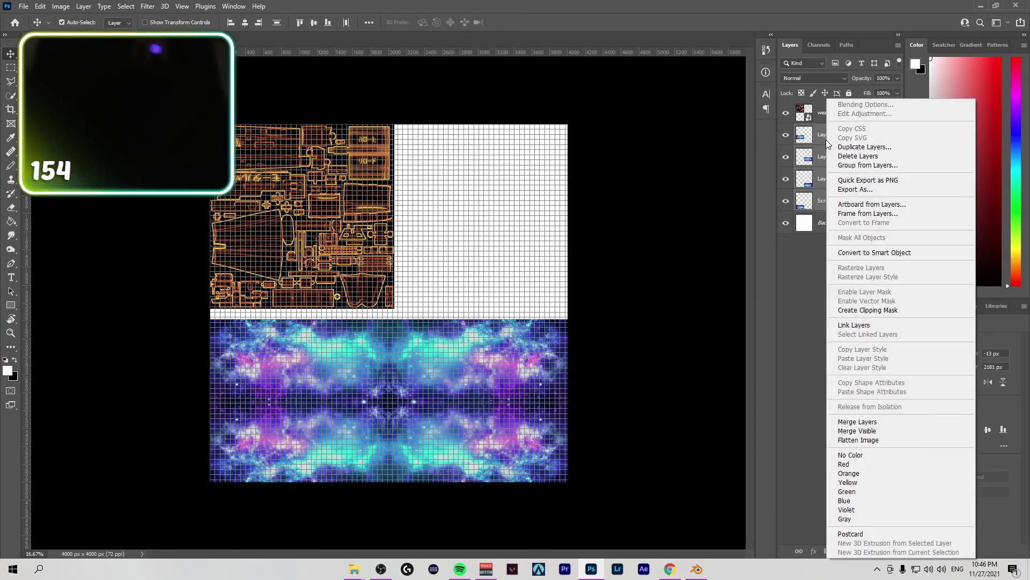
pyautogui.click(850, 253)
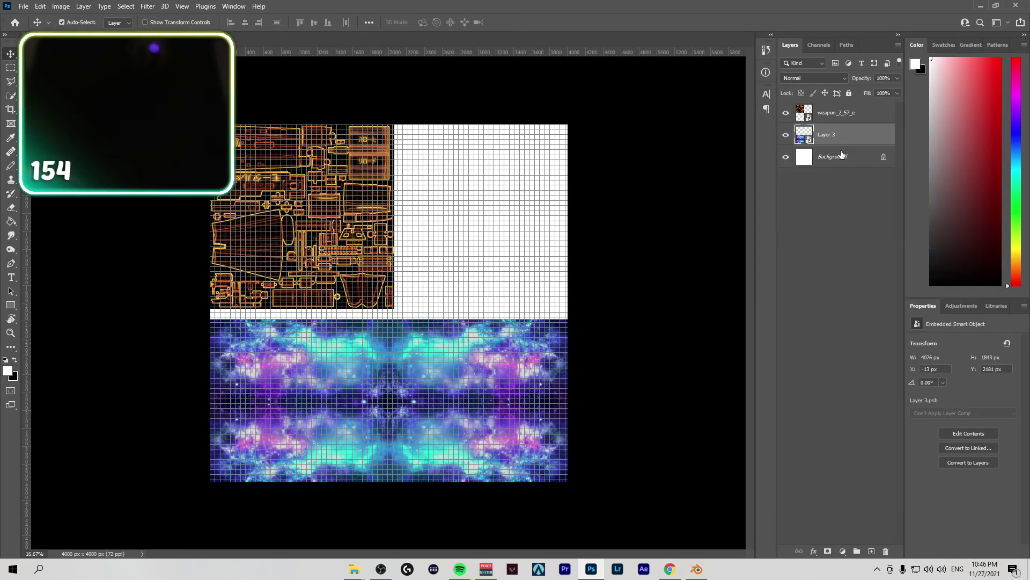
pyautogui.rightClick(846, 141)
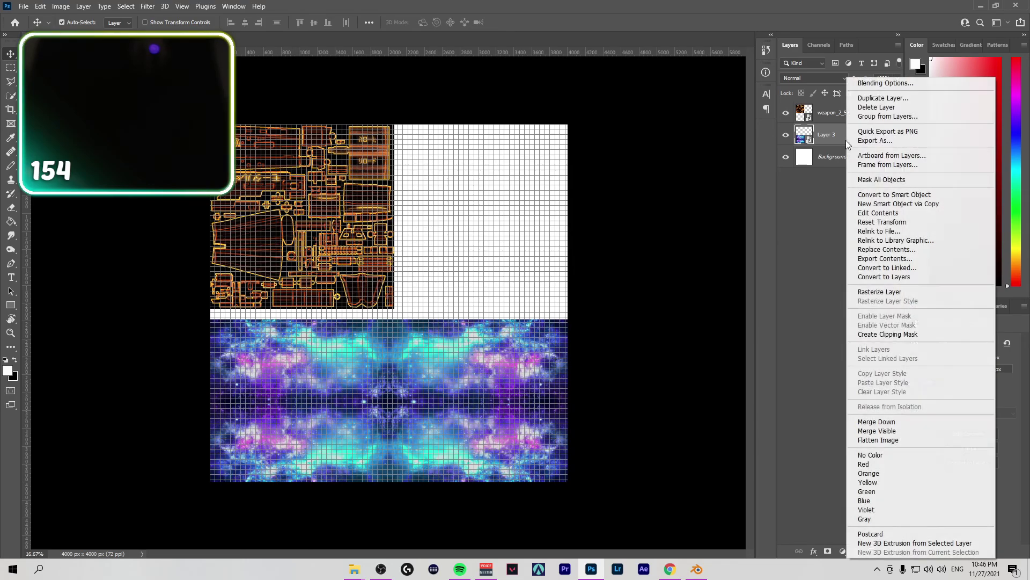
pyautogui.click(880, 292)
# Step: Duplicate the combined galaxy layer and align the copy directly above the original at X -12 px and Y 340 px
pyautogui.hotkey('ctrl', 'v')
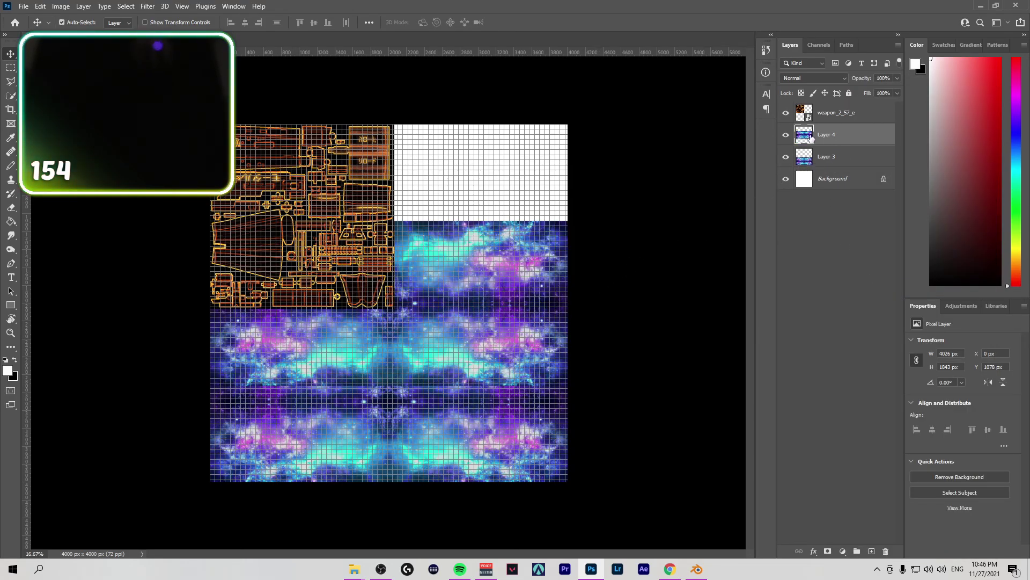
pyautogui.moveTo(531, 330); pyautogui.dragTo(492, 208)
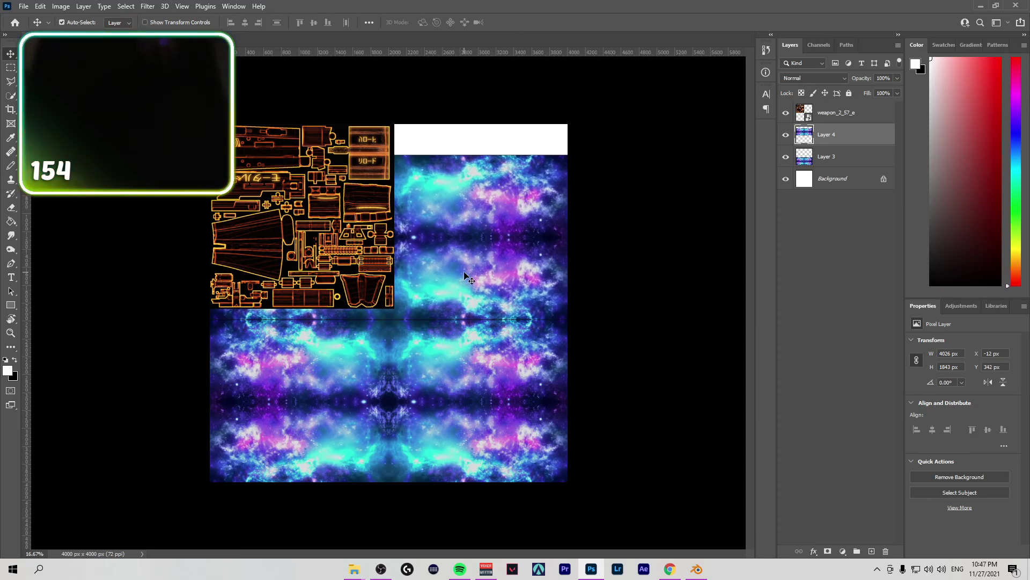
pyautogui.hotkey('ctrl', '+')
pyautogui.hotkey('ctrl', '+')
pyautogui.hotkey('ctrl', '+')
pyautogui.hotkey('ctrl', '+')
pyautogui.hotkey('ctrl', '+')
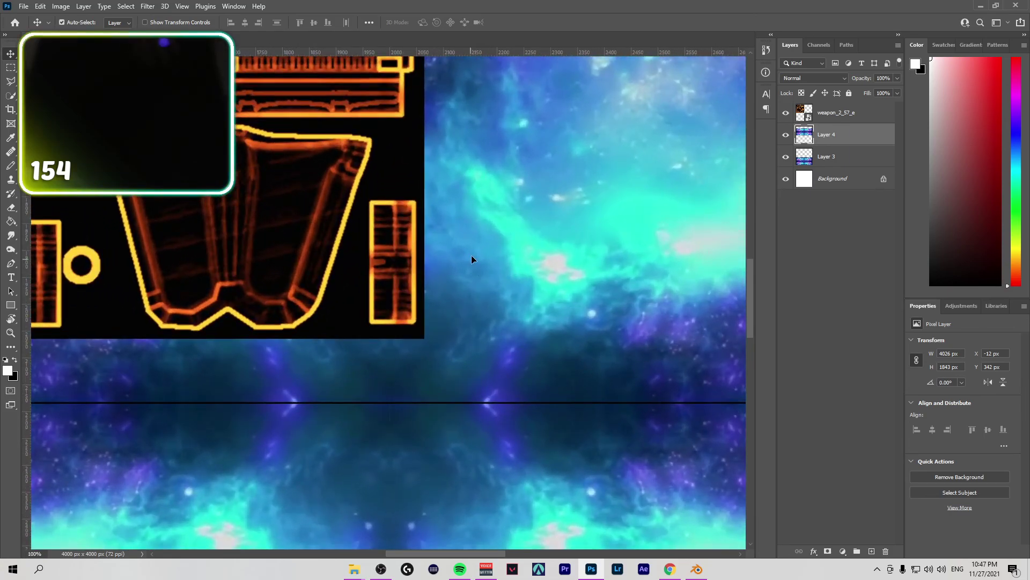
pyautogui.moveTo(471, 258); pyautogui.dragTo(469, 260)
pyautogui.hotkey('ctrl', '-')
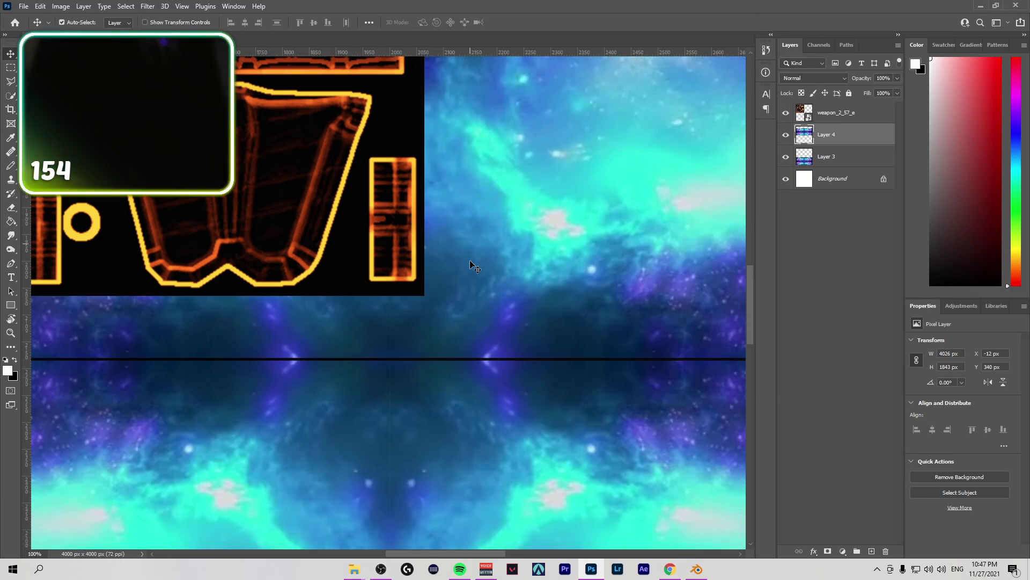
pyautogui.hotkey('ctrl', '-')
pyautogui.hotkey('ctrl', '-')
pyautogui.hotkey('ctrl', '-')
pyautogui.hotkey('ctrl', '-')
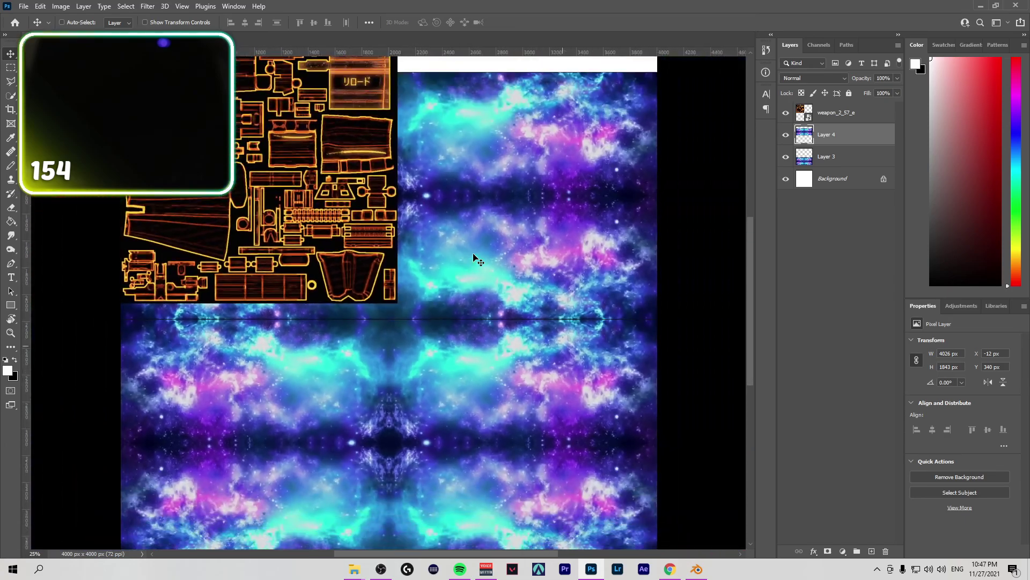
pyautogui.hotkey('ctrl', '-')
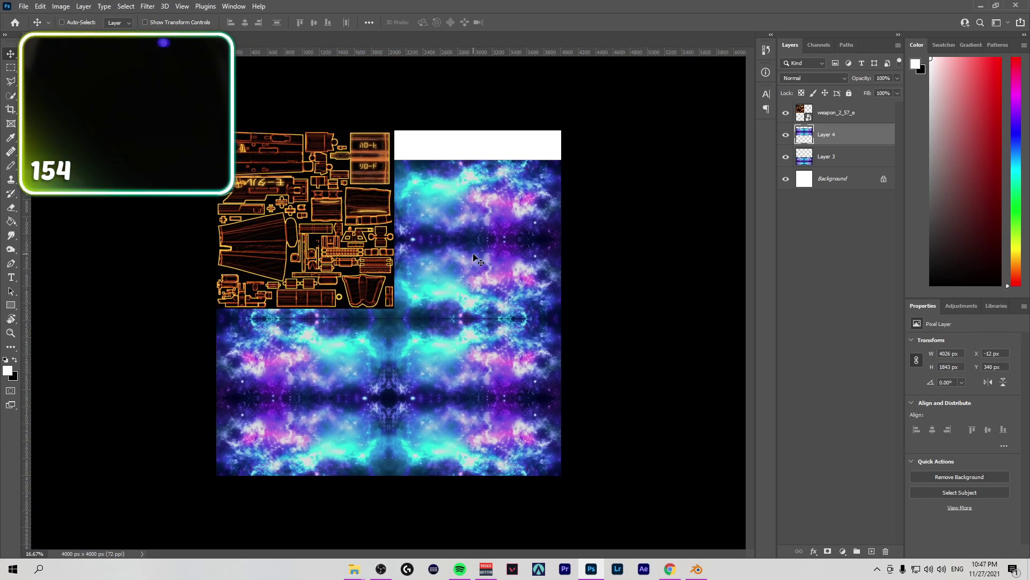
# Step: Duplicate the upper galaxy layer into the remaining white strip along the canvas's top edge, at about X 272 px and Y -1522 px
pyautogui.keyDown('alt'); pyautogui.moveTo(569, 200); pyautogui.dragTo(466, 129); pyautogui.keyUp('alt')
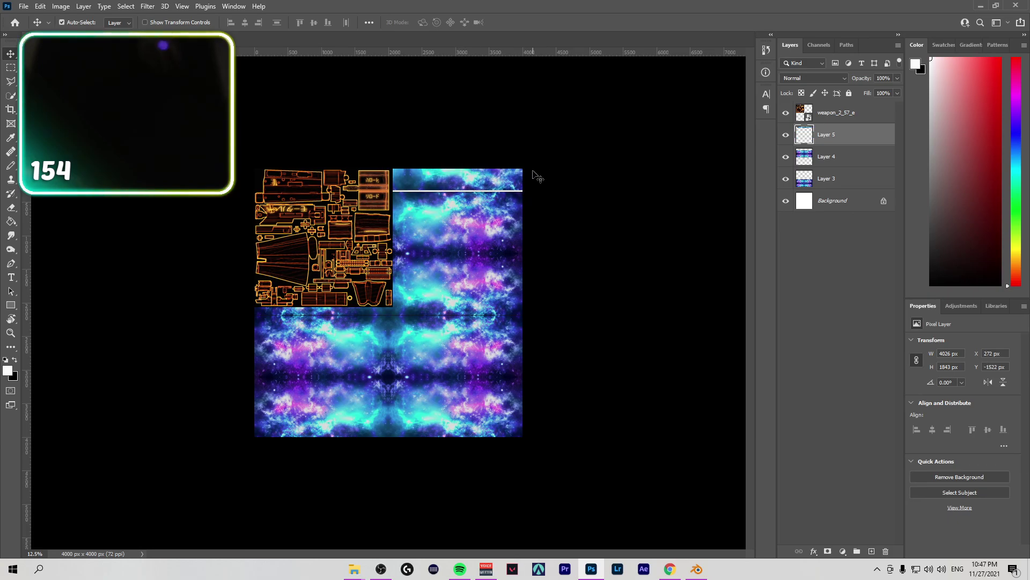
pyautogui.hotkey('ctrl', '+')
pyautogui.hotkey('ctrl', '+')
pyautogui.hotkey('ctrl', '+')
pyautogui.hotkey('ctrl', '+')
pyautogui.hotkey('ctrl', '+')
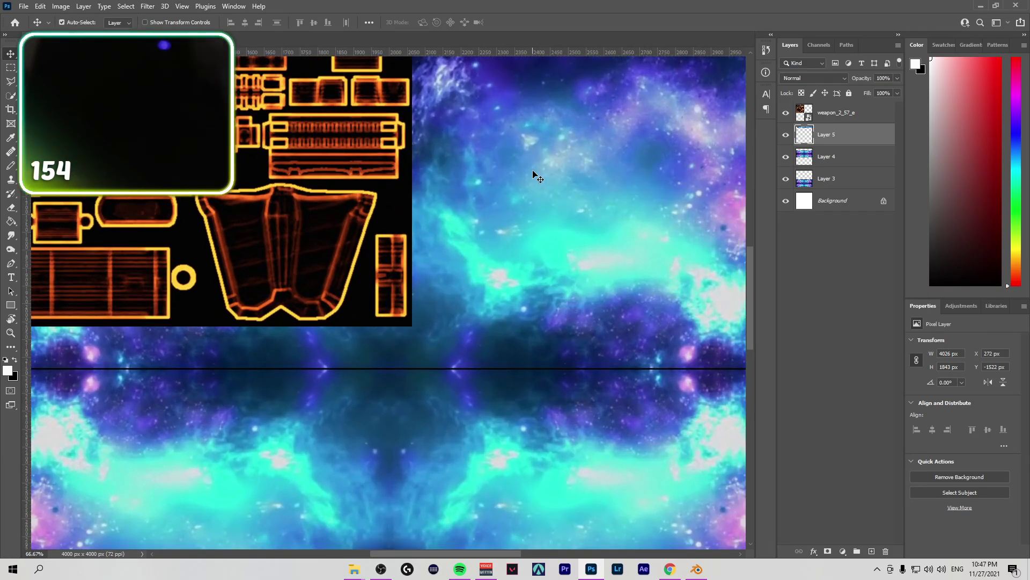
pyautogui.scroll(6, 551, 102)
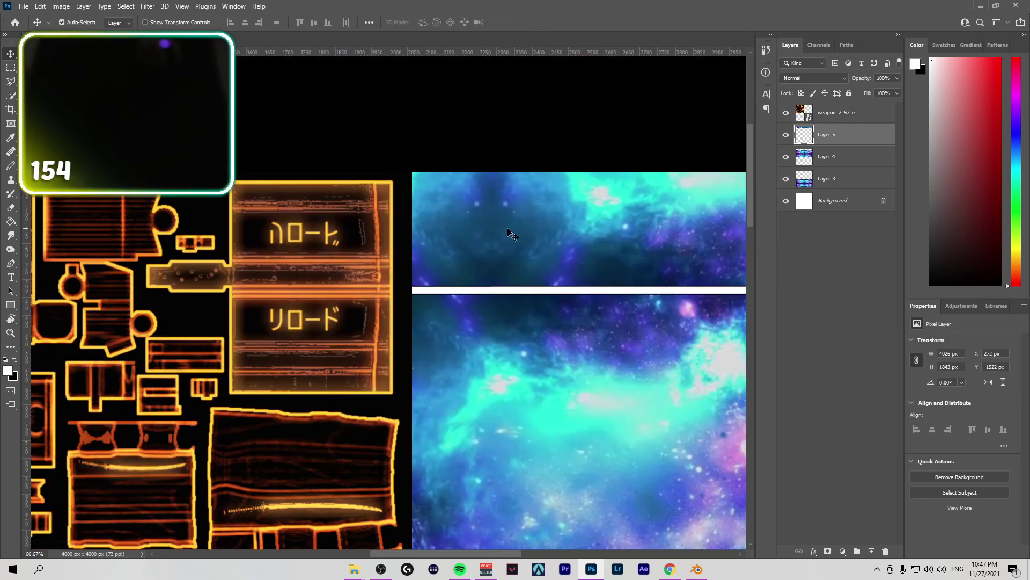
# Step: Align the topmost galaxy copy with the galaxy layer below, closing the white gap, at X -24 px and Y -1501 px
pyautogui.moveTo(508, 233); pyautogui.dragTo(400, 237)
pyautogui.hscroll(5, 535, 239)
pyautogui.keyDown('ctrl'); pyautogui.hscroll(6, 539, 240); pyautogui.keyUp('ctrl')
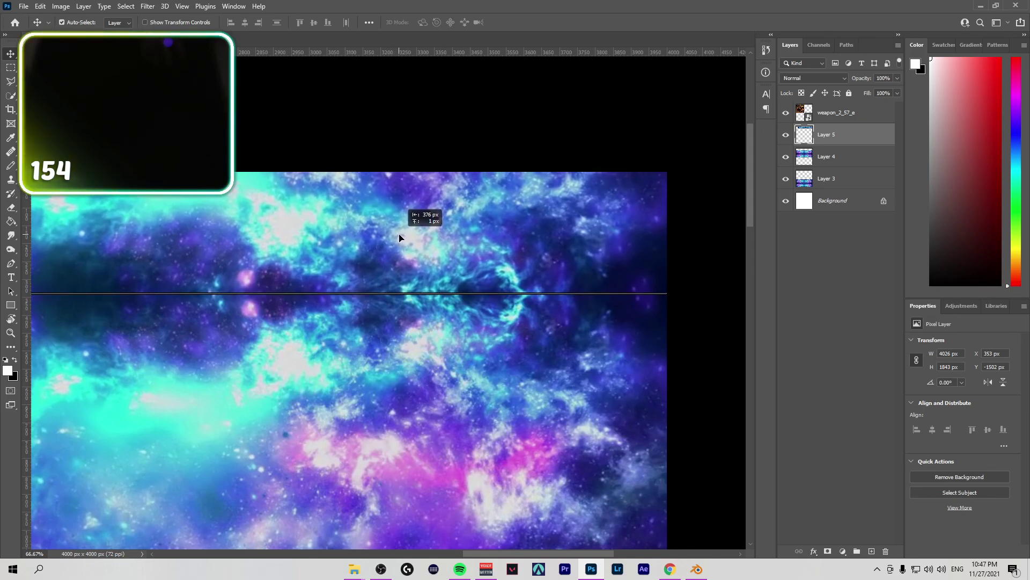
pyautogui.keyDown('alt'); pyautogui.scroll(6, 545, 260); pyautogui.keyUp('alt')
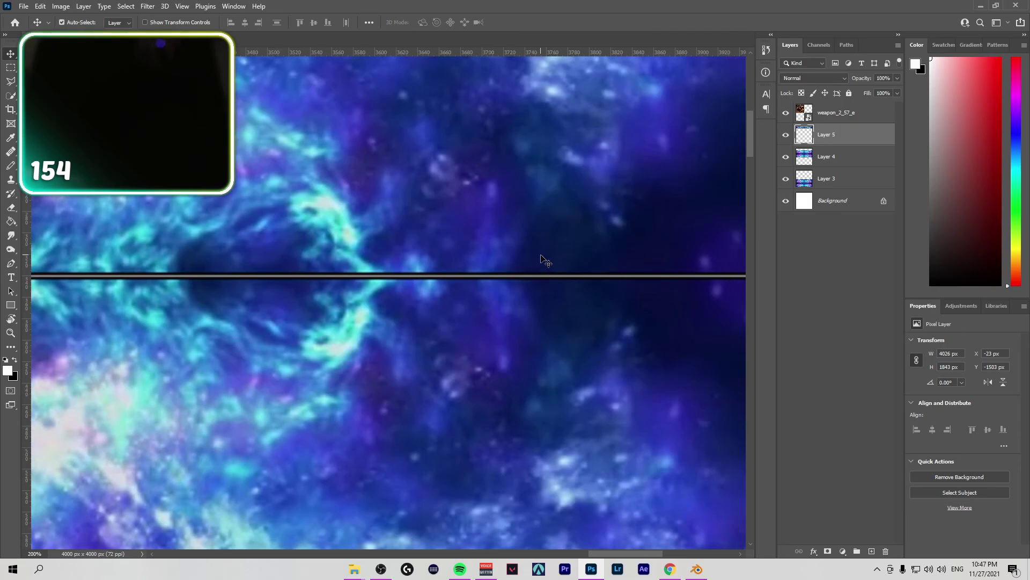
pyautogui.keyDown('shift'); pyautogui.hscroll(5, 545, 260); pyautogui.keyUp('shift')
pyautogui.keyDown('ctrl'); pyautogui.moveTo(515, 252); pyautogui.dragTo(511, 251); pyautogui.keyUp('ctrl')
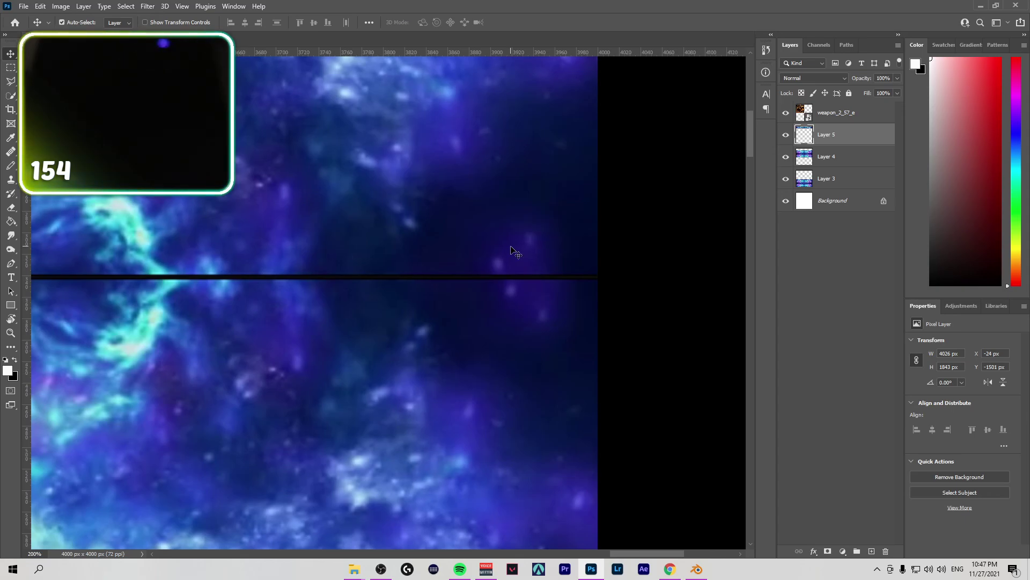
# Step: Start exporting the peet document as a PNG
pyautogui.hotkey('ctrl', 'alt', 'shift', 'w')
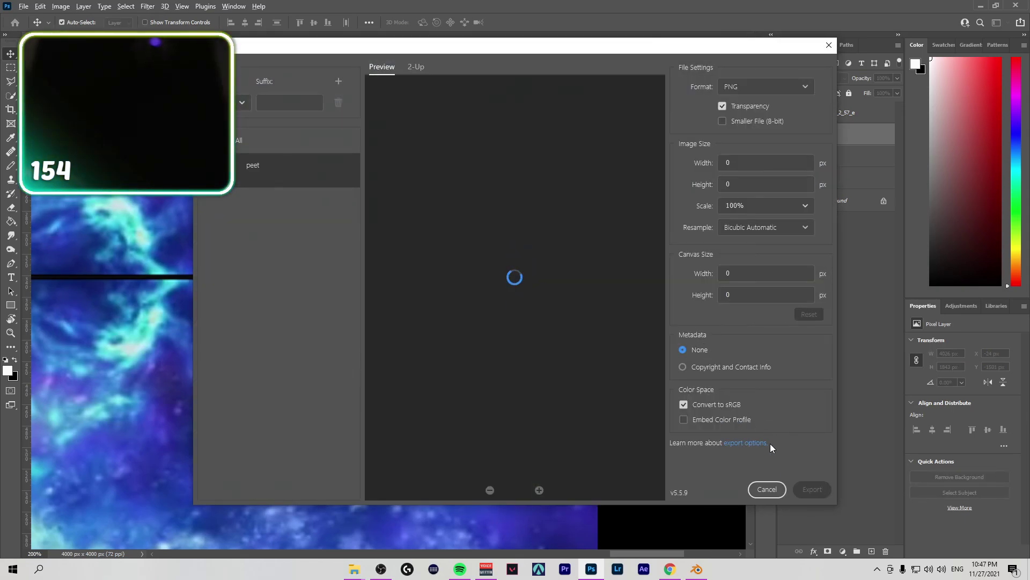